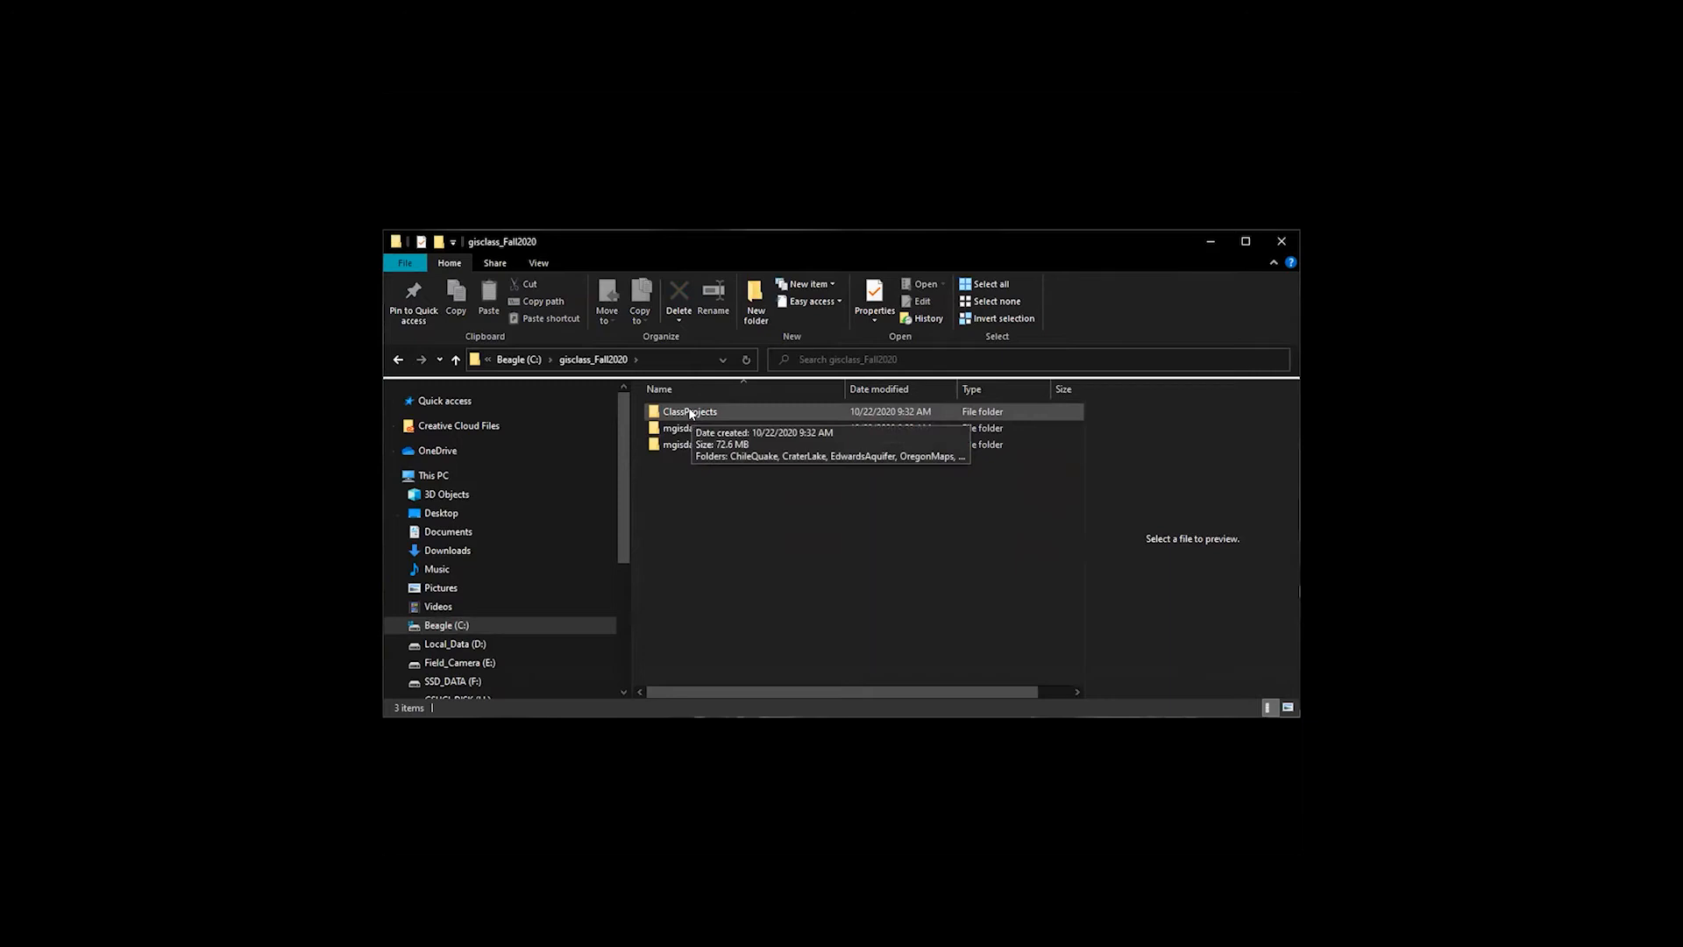
- Open the UnitedStates ArcGIS project file from the UnitedStates folder inside ClassProjects
double_click(690, 413)
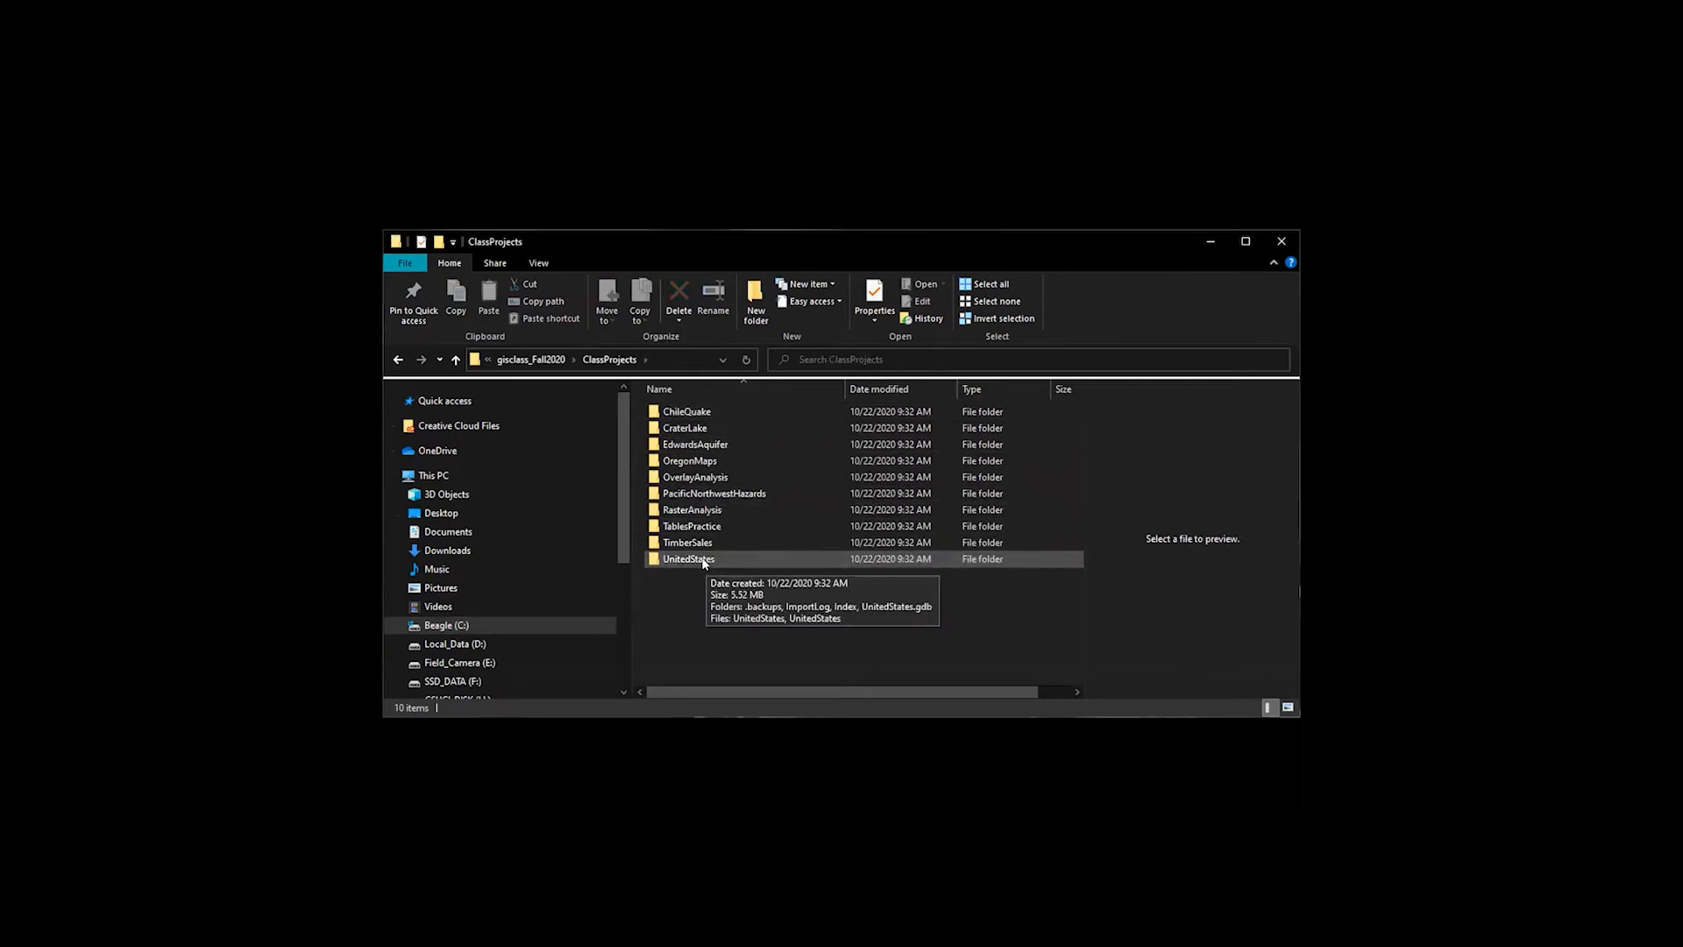
double_click(703, 561)
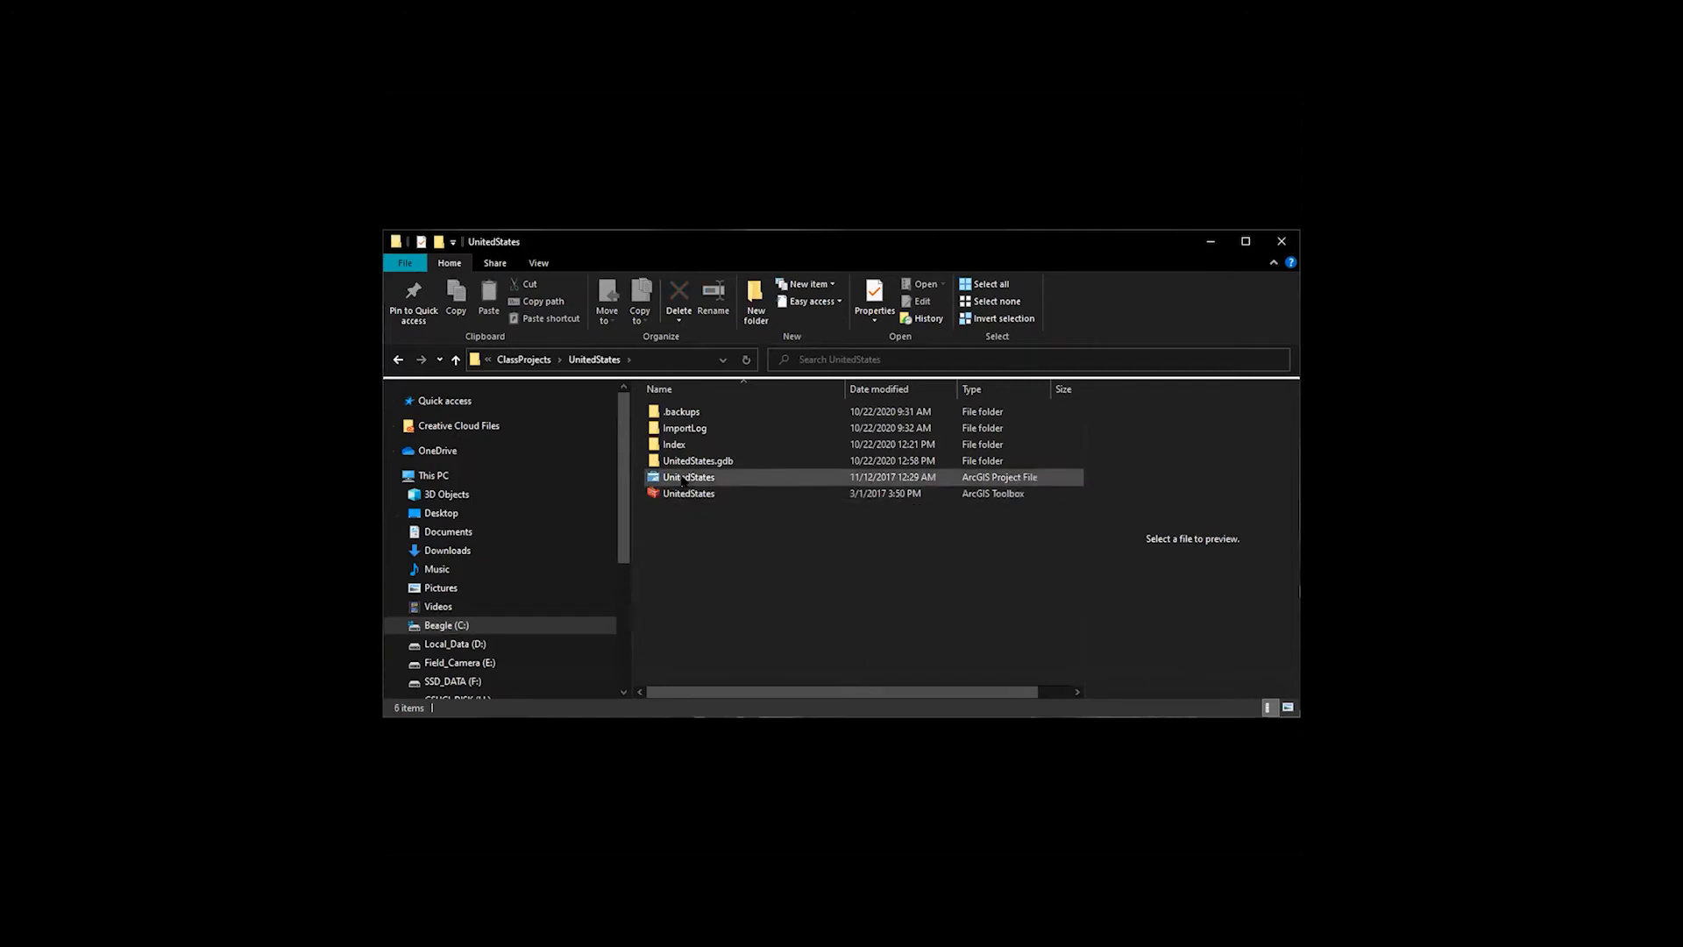
mouse_move(682, 480)
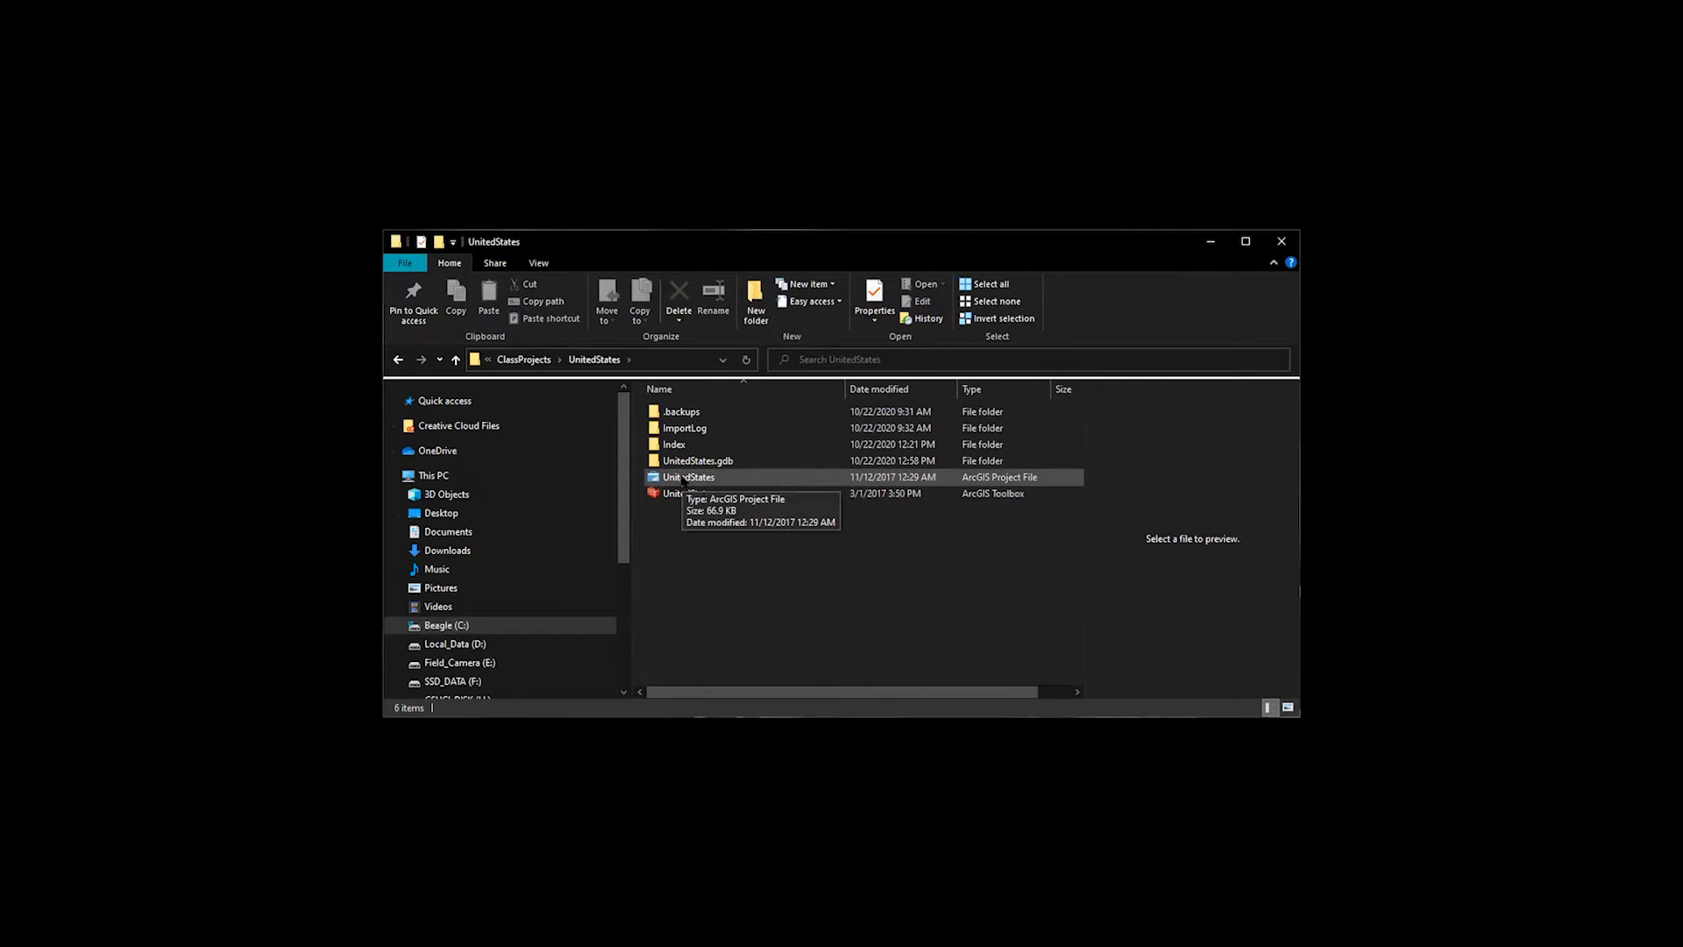
double_click(682, 481)
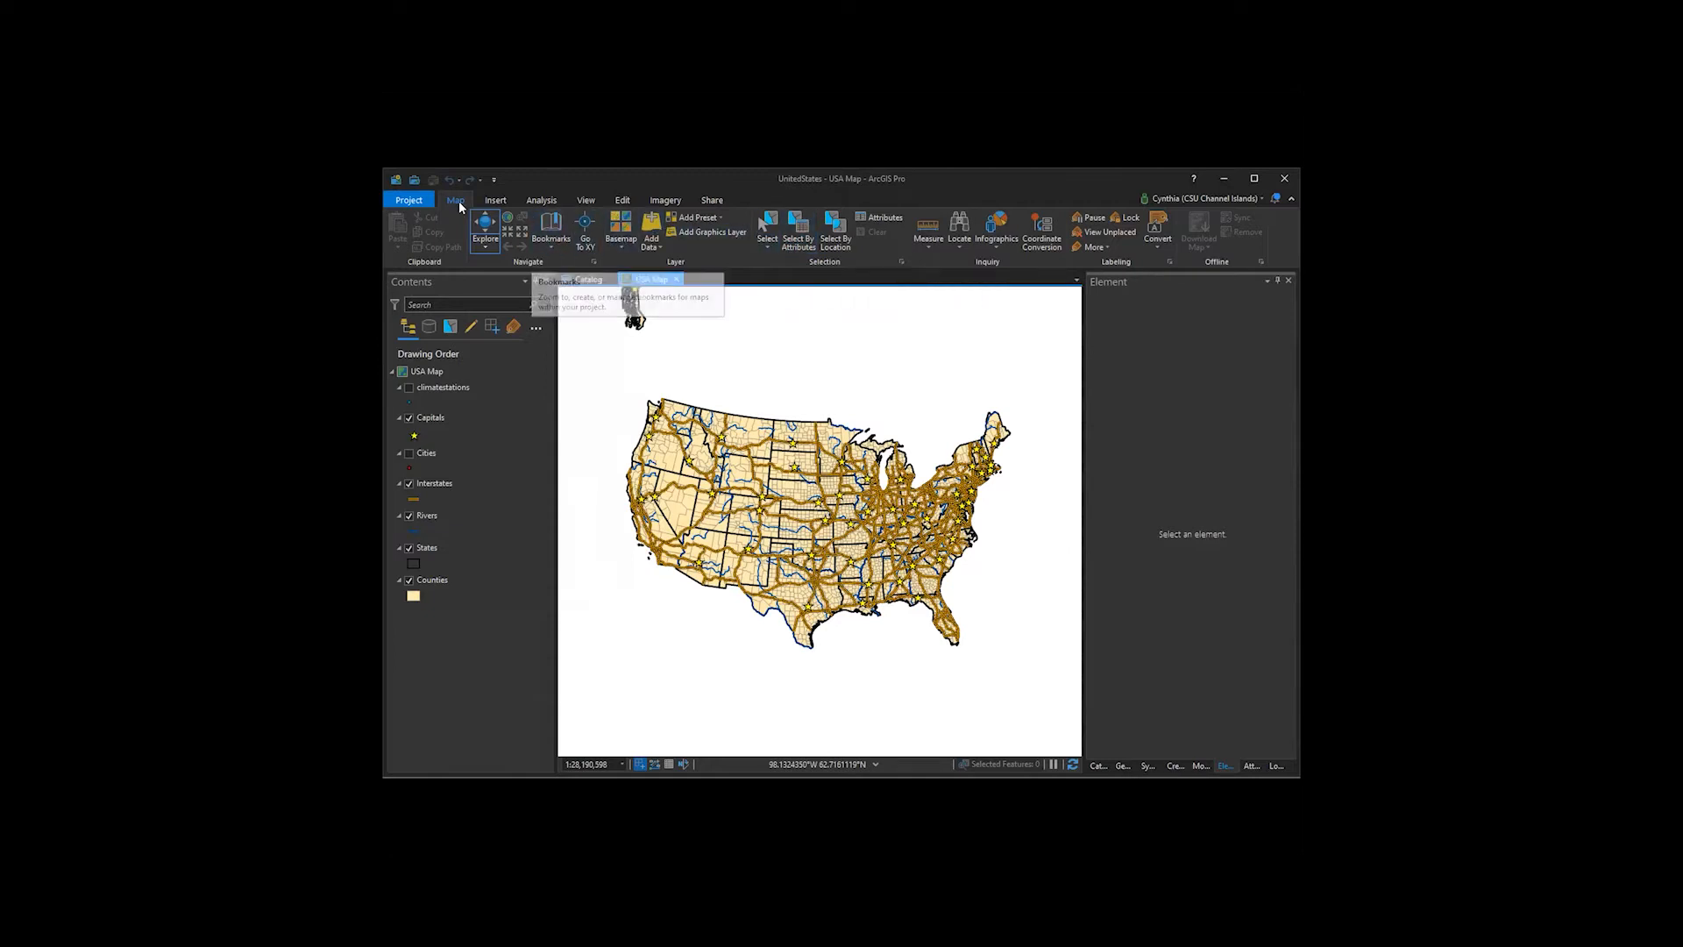
- Go to the Texas bookmark and select the capital star in central Texas with the rectangle selection tool
click(556, 229)
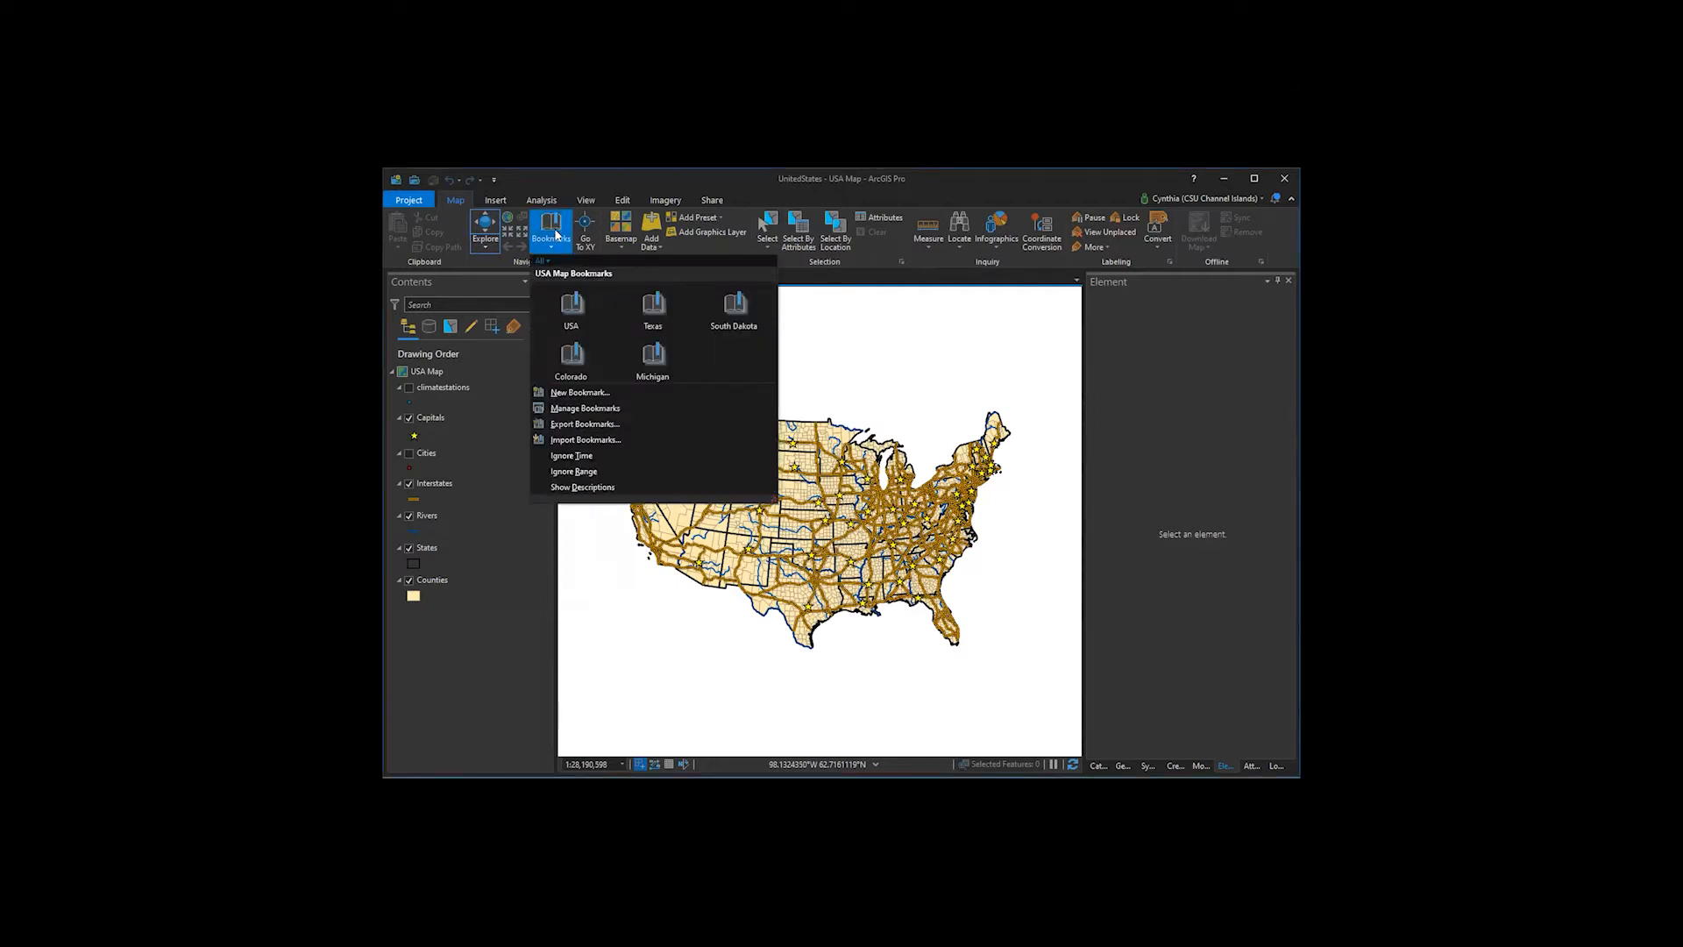
click(659, 304)
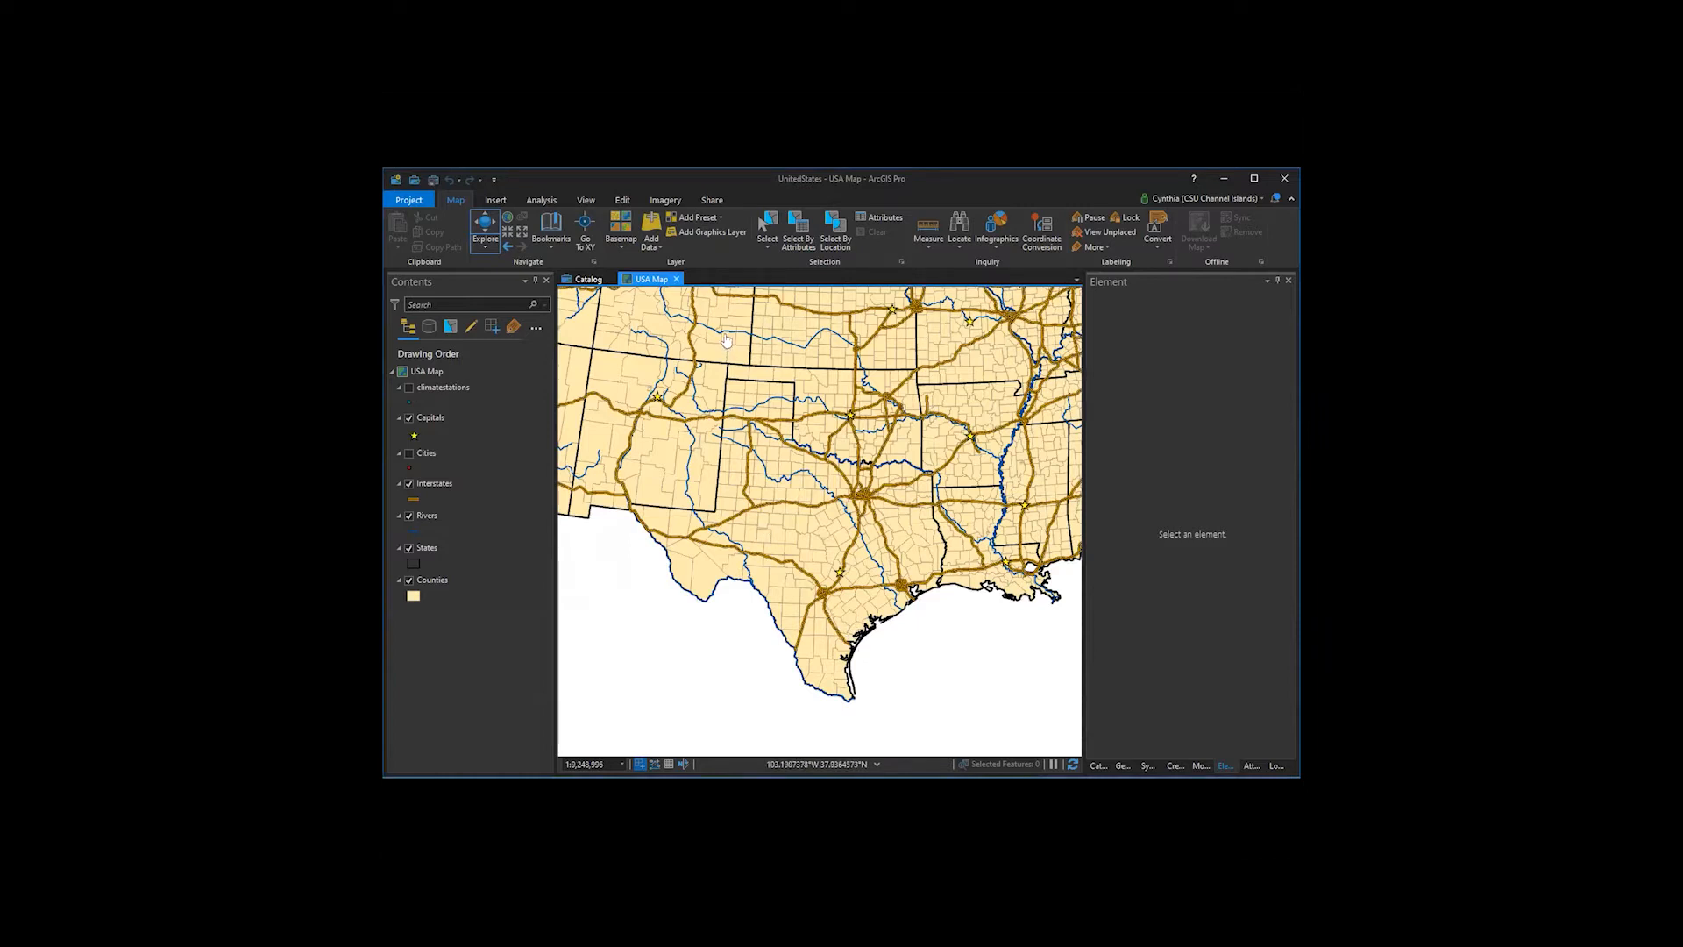
click(767, 246)
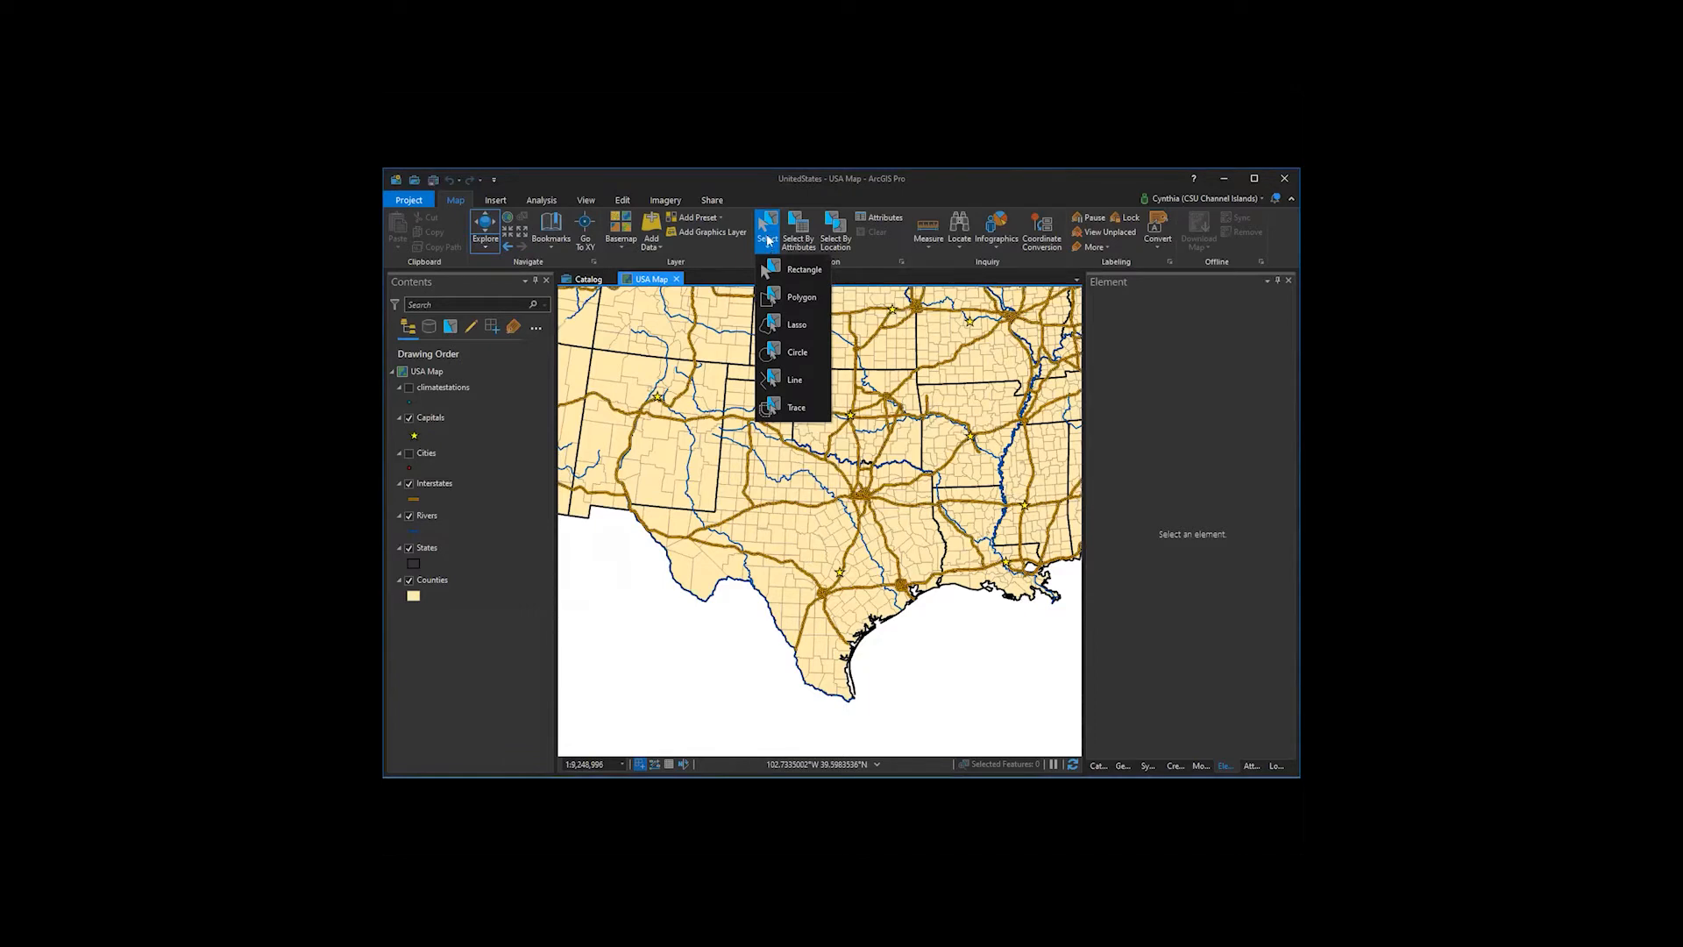
click(804, 275)
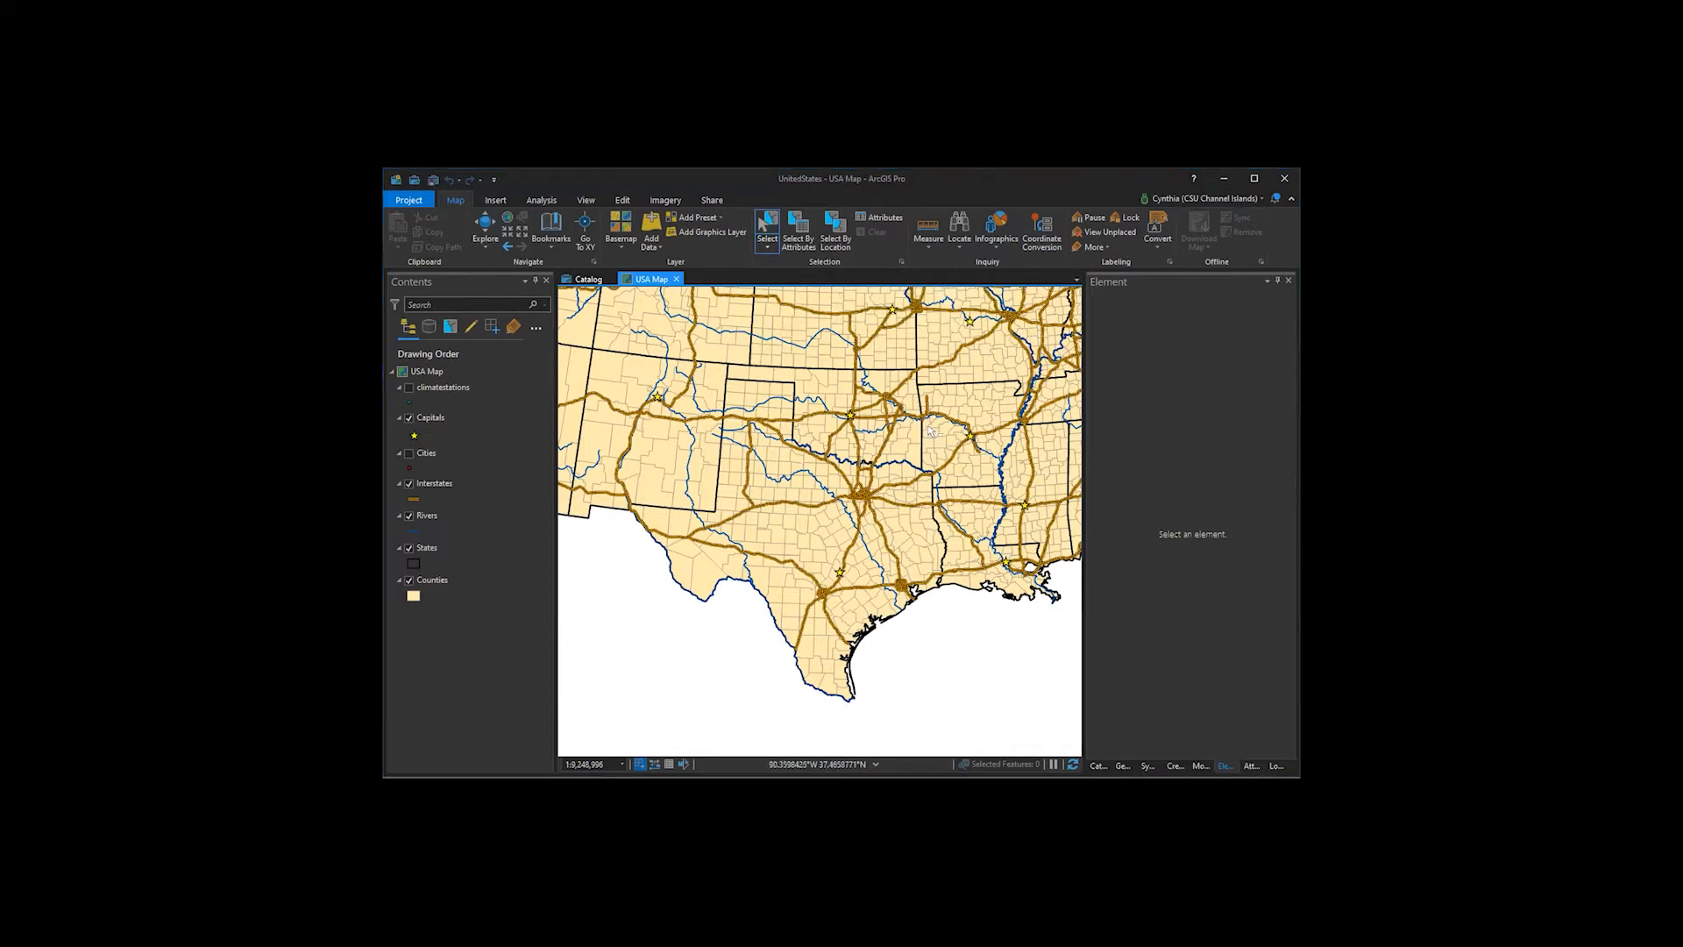
click(840, 575)
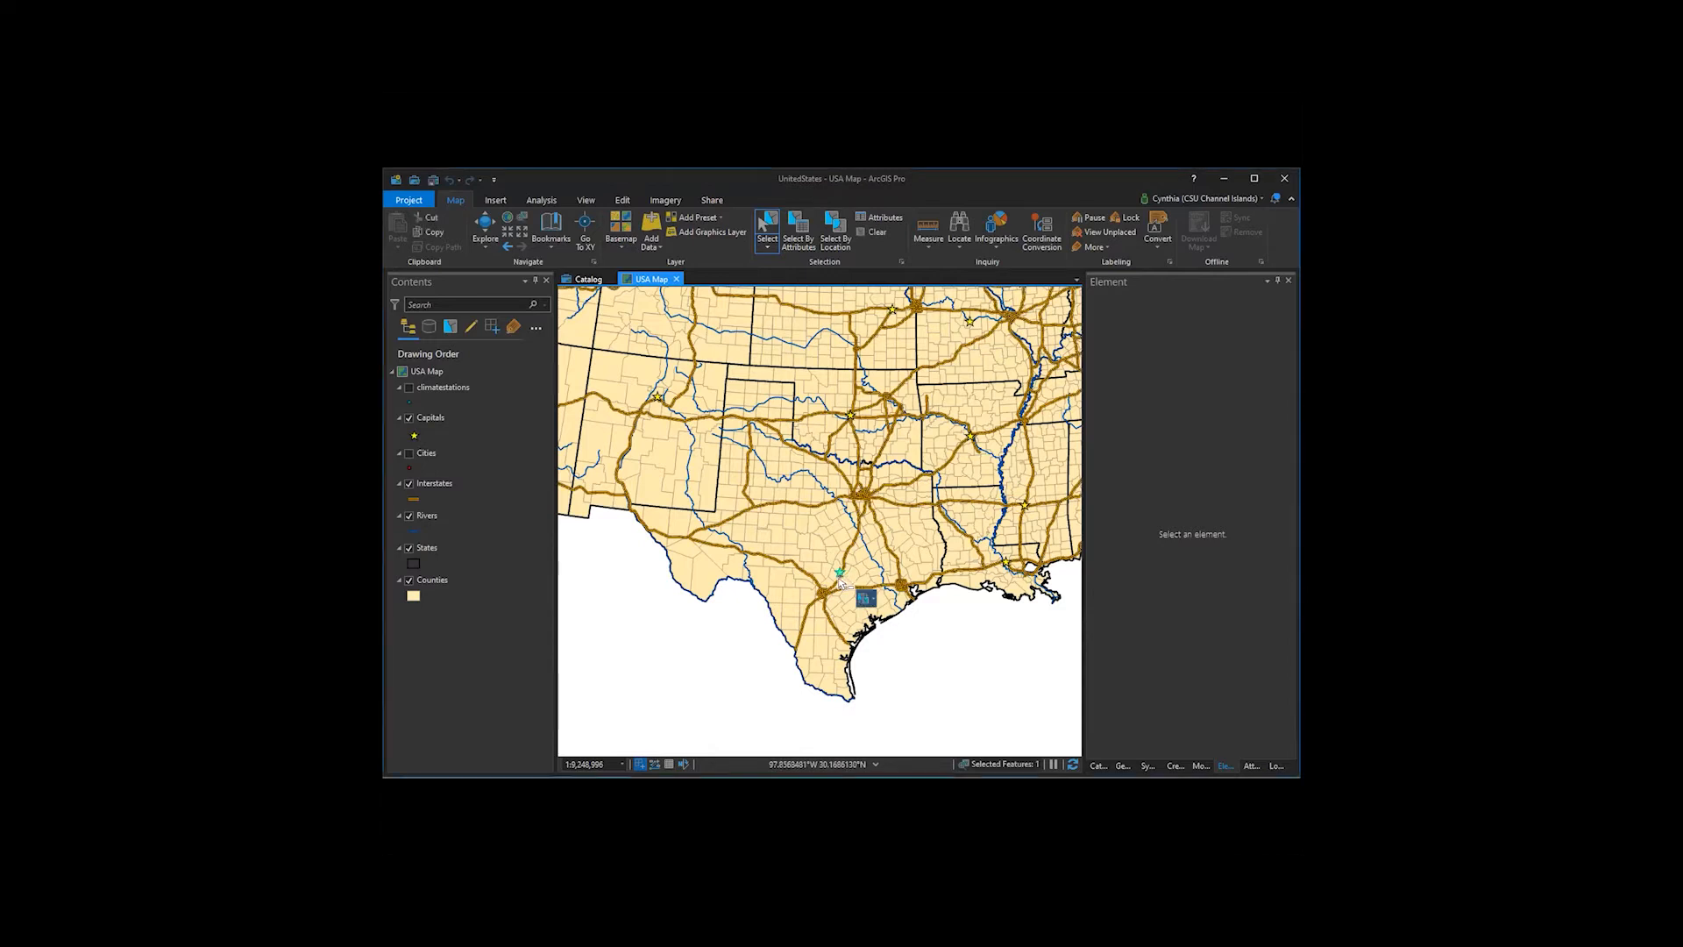
- Select in turn the north-south interstate, the east-west interstate, the river crossing Texas, and the state of Texas with single picks
click(847, 558)
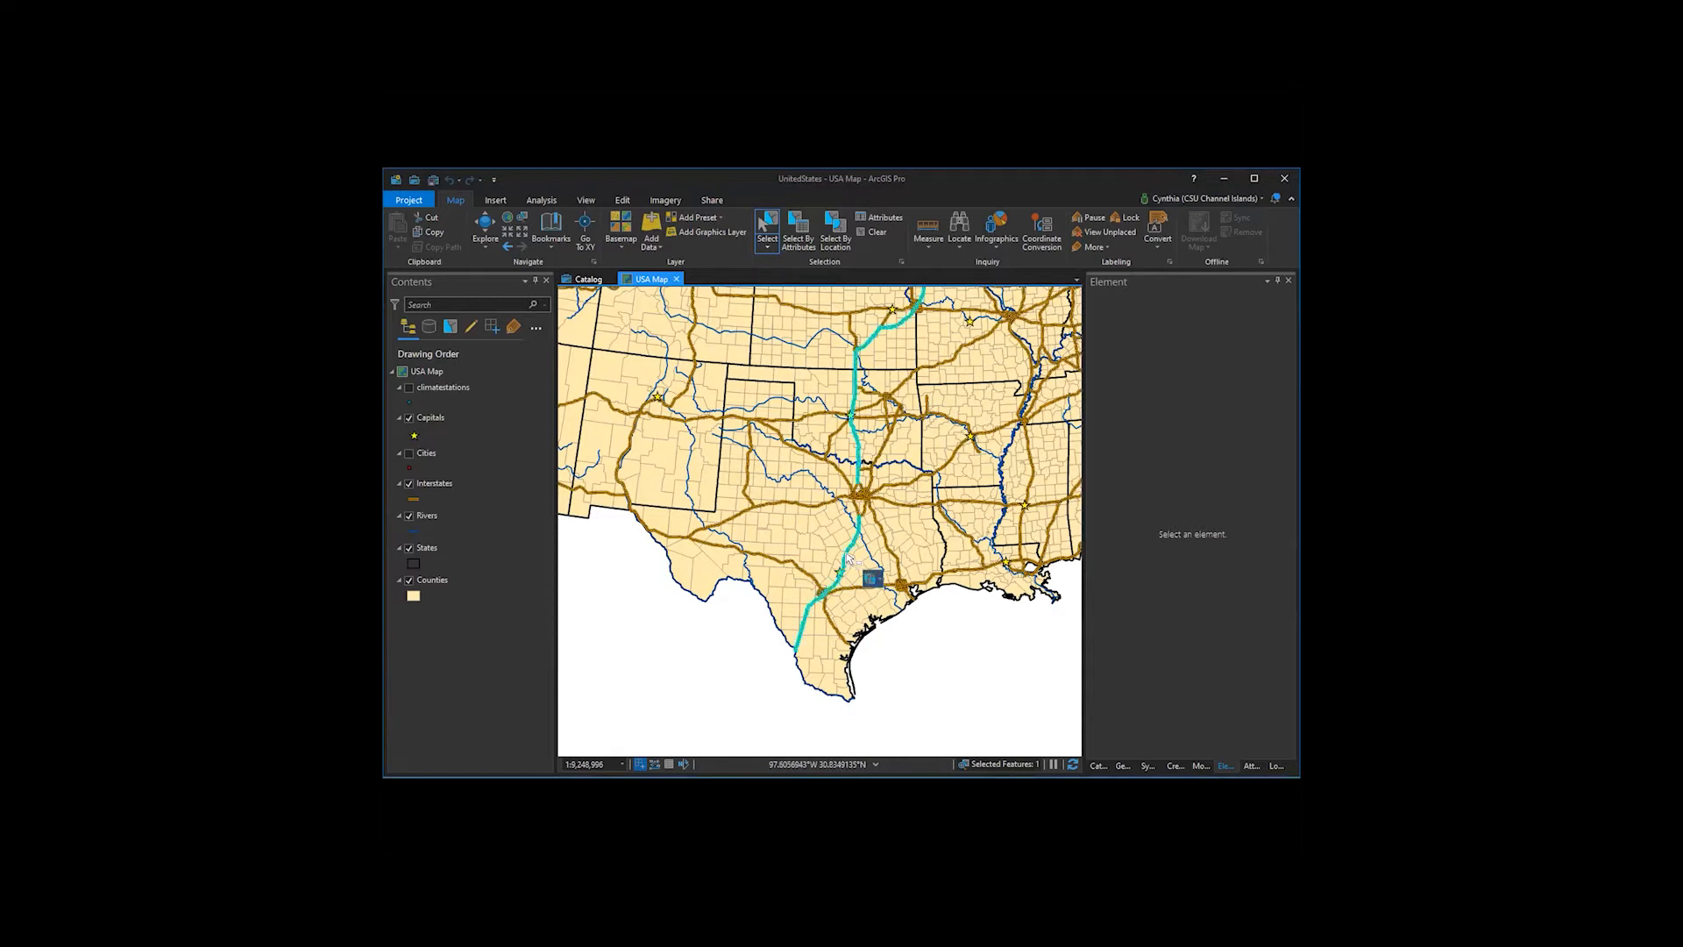
click(819, 510)
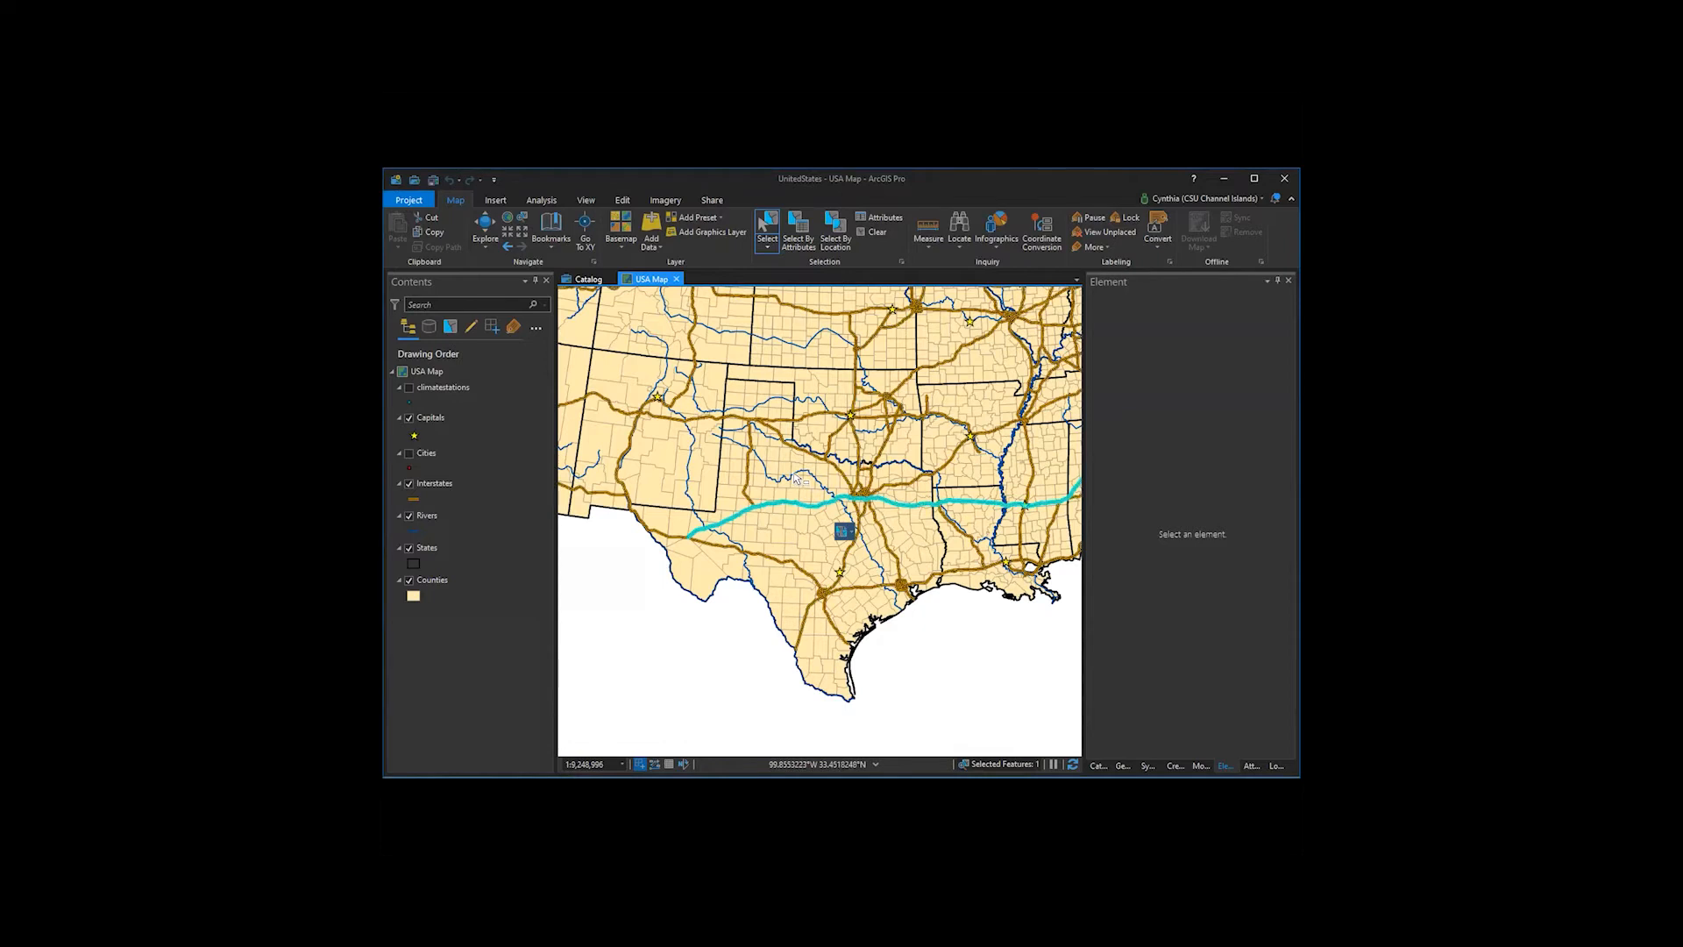
click(795, 477)
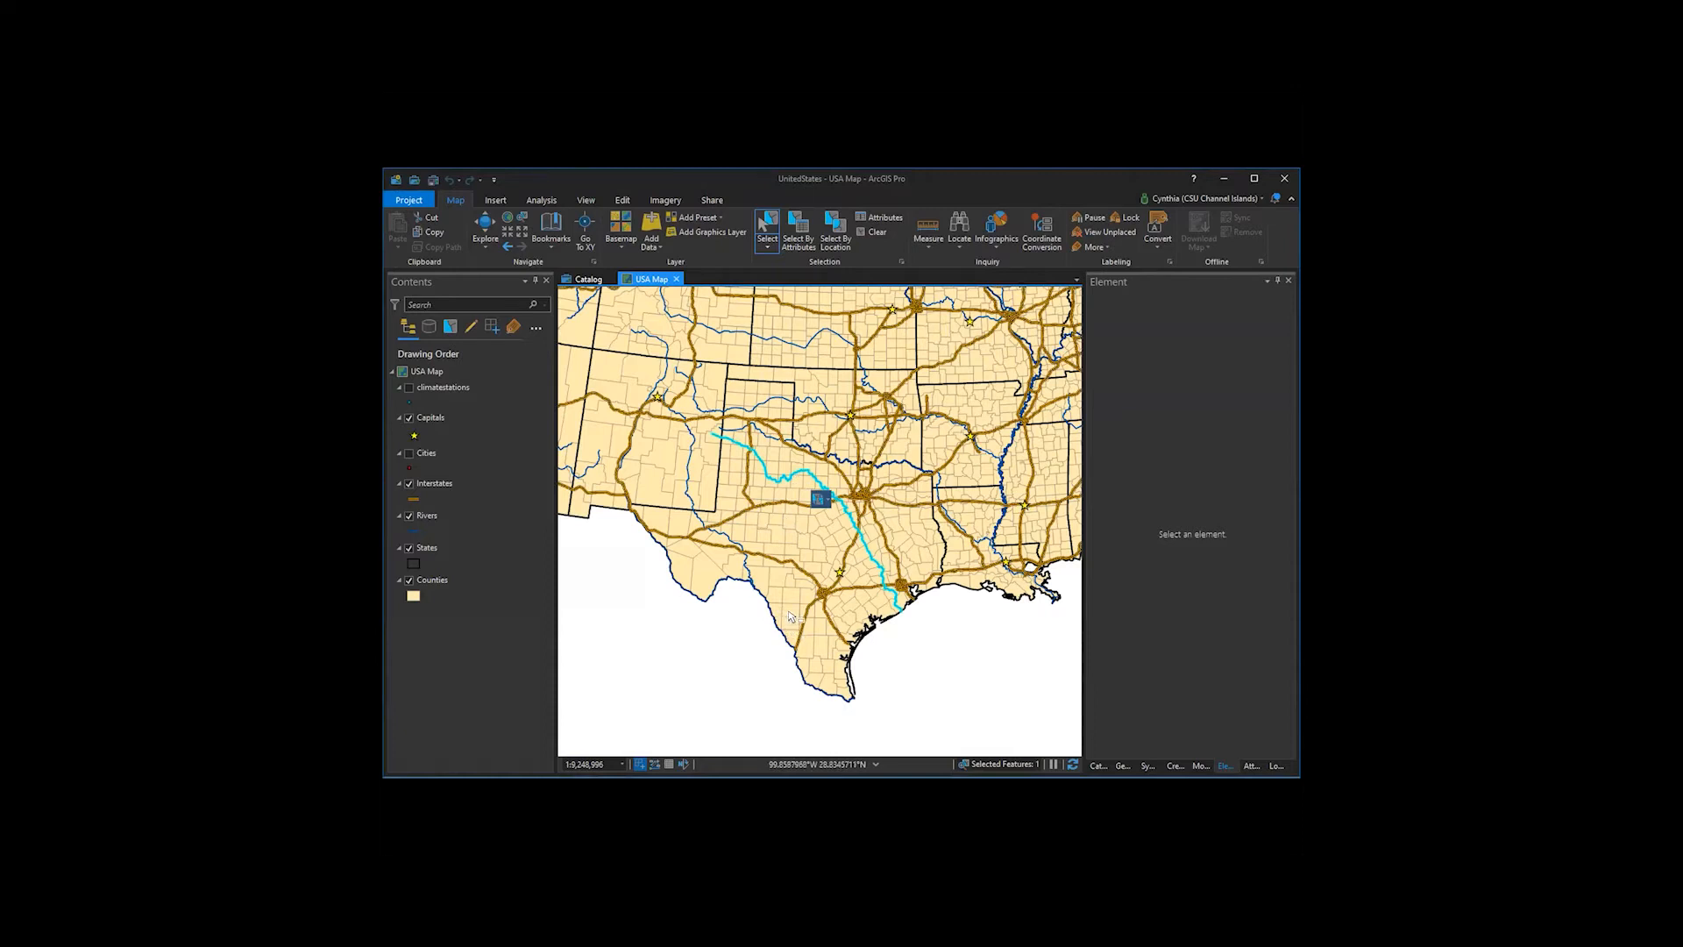
click(796, 550)
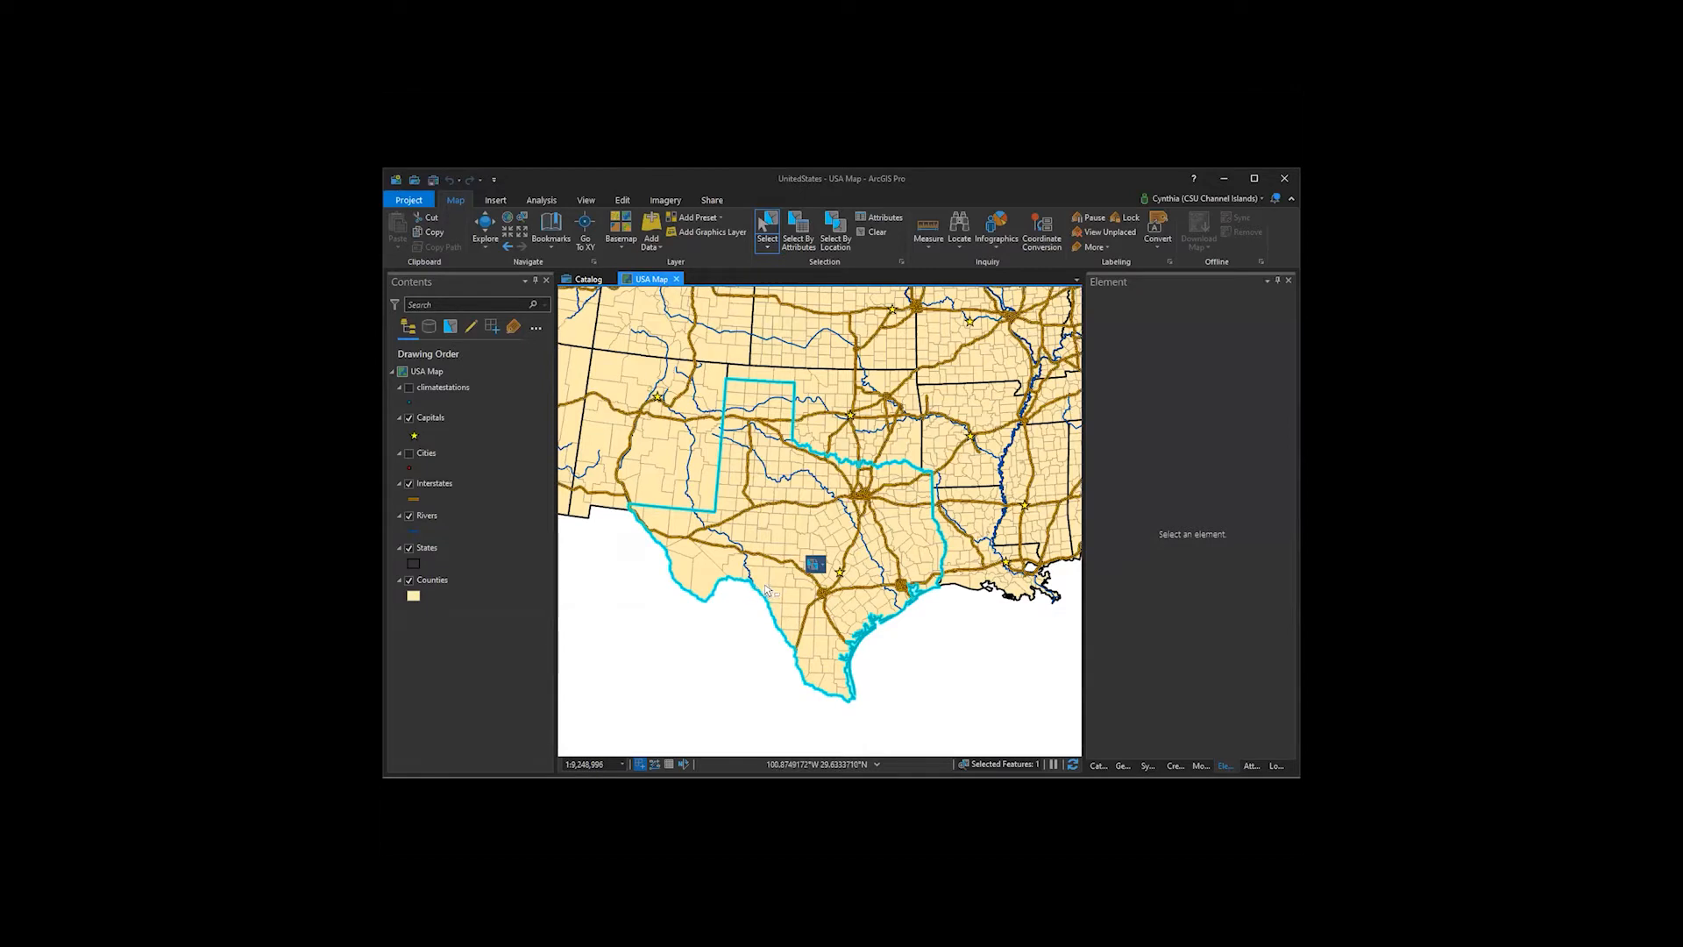
- List the layers by selection and move the Counties layer above the States layer
click(452, 550)
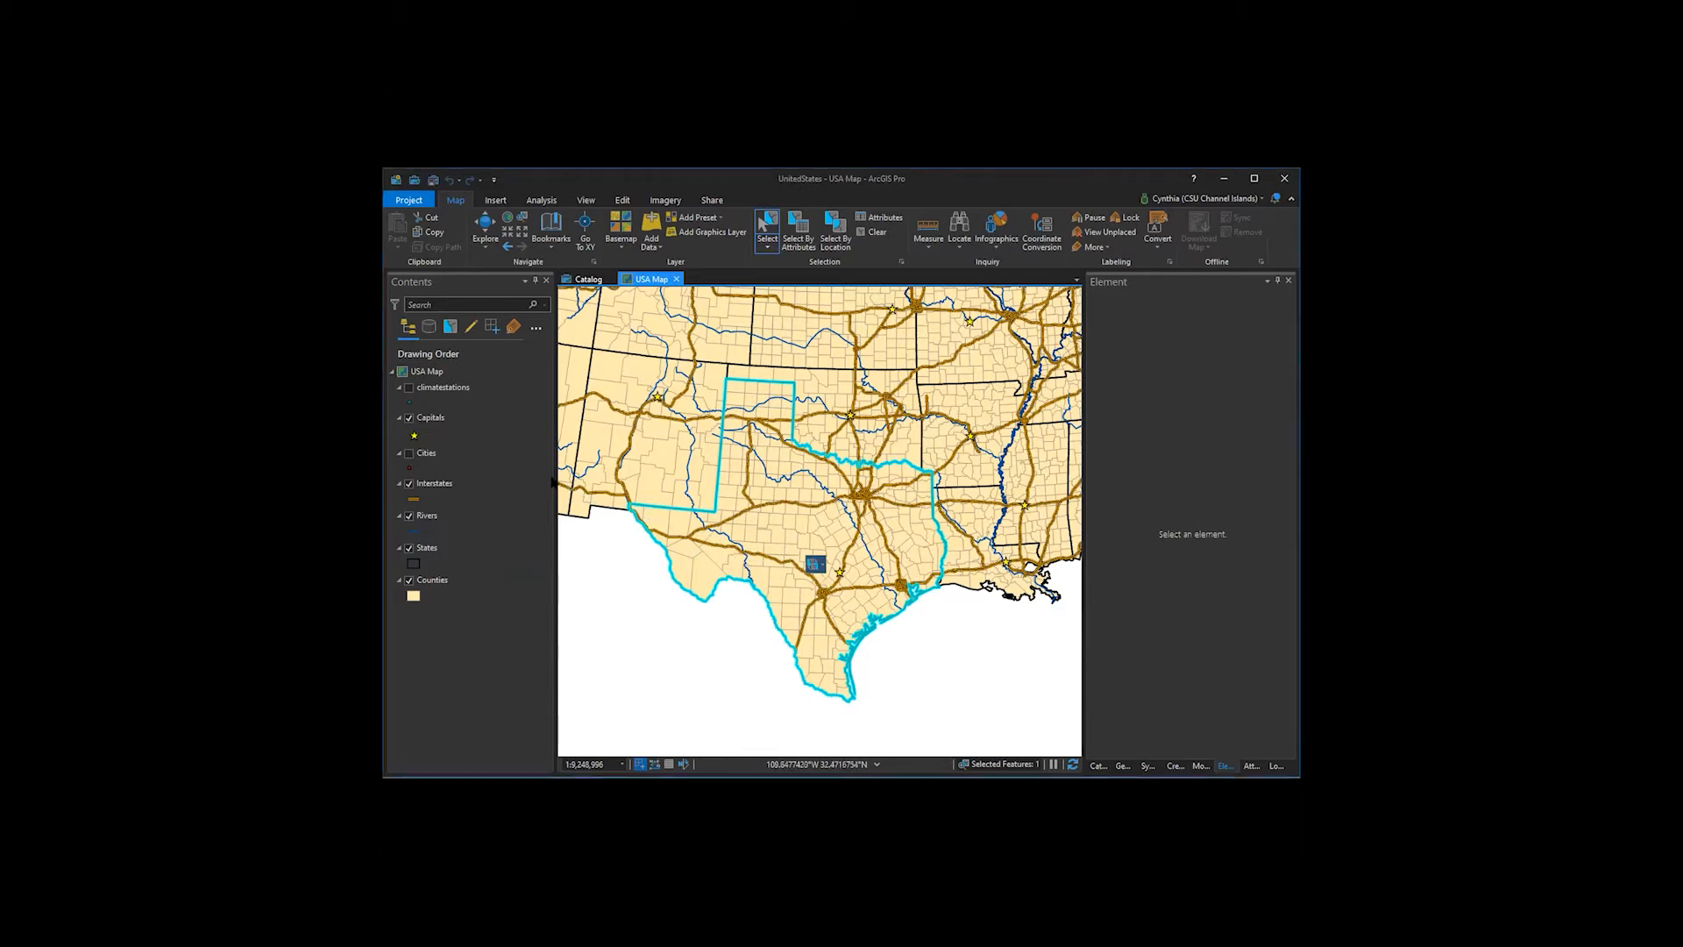
click(426, 373)
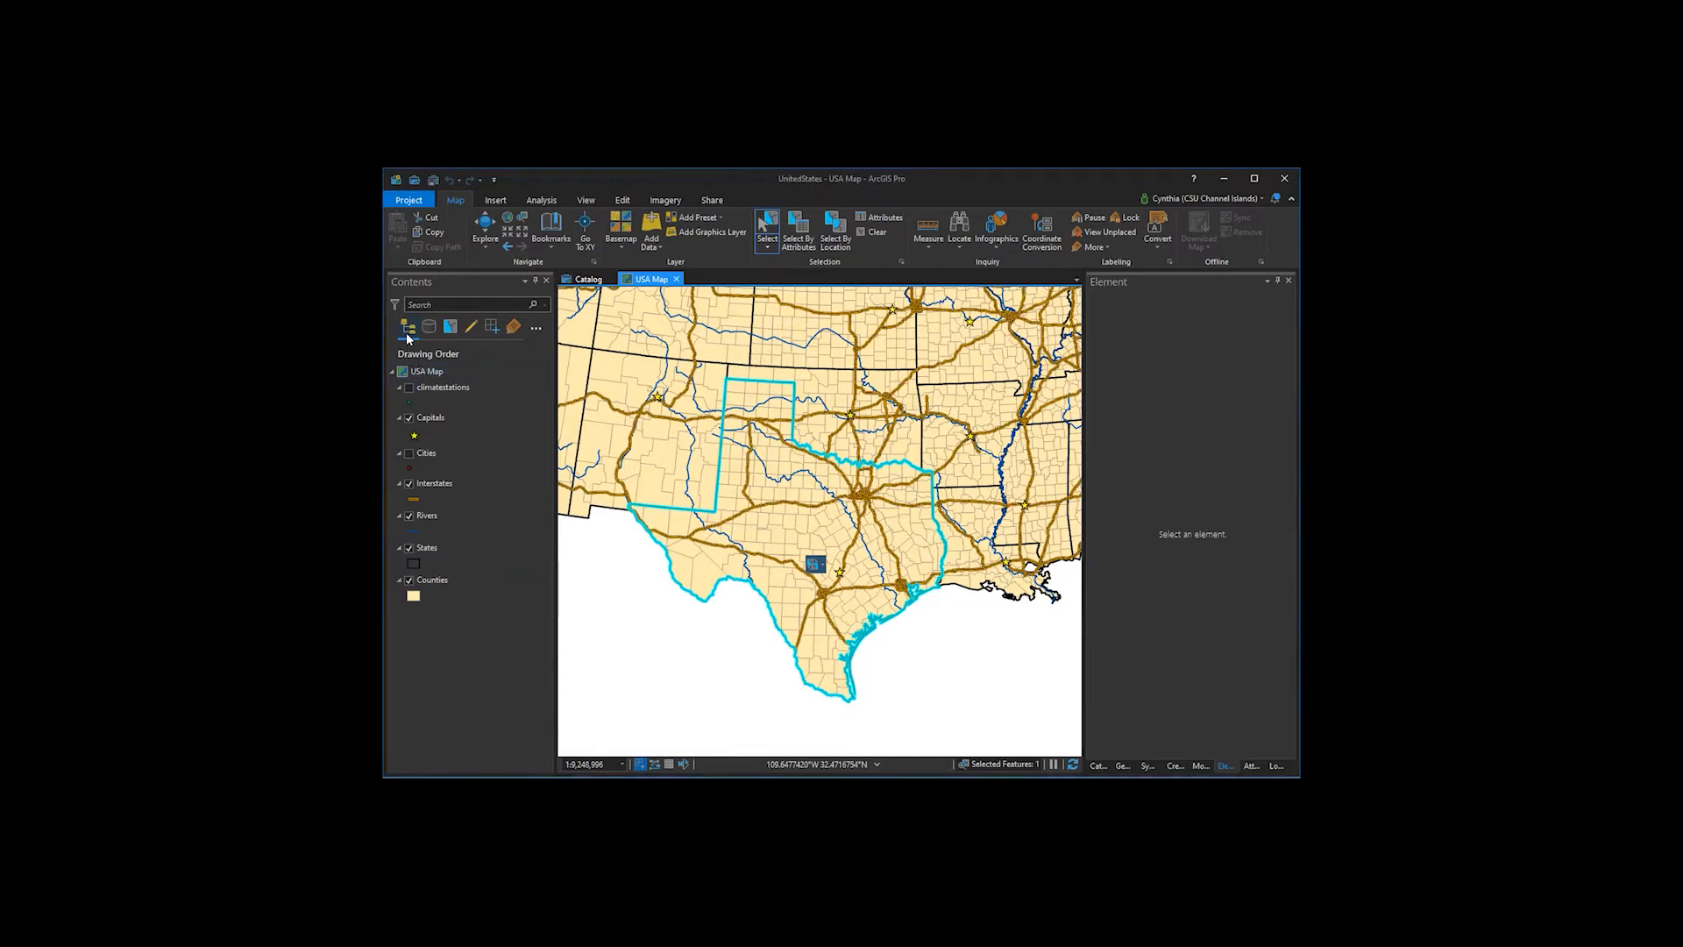
click(450, 328)
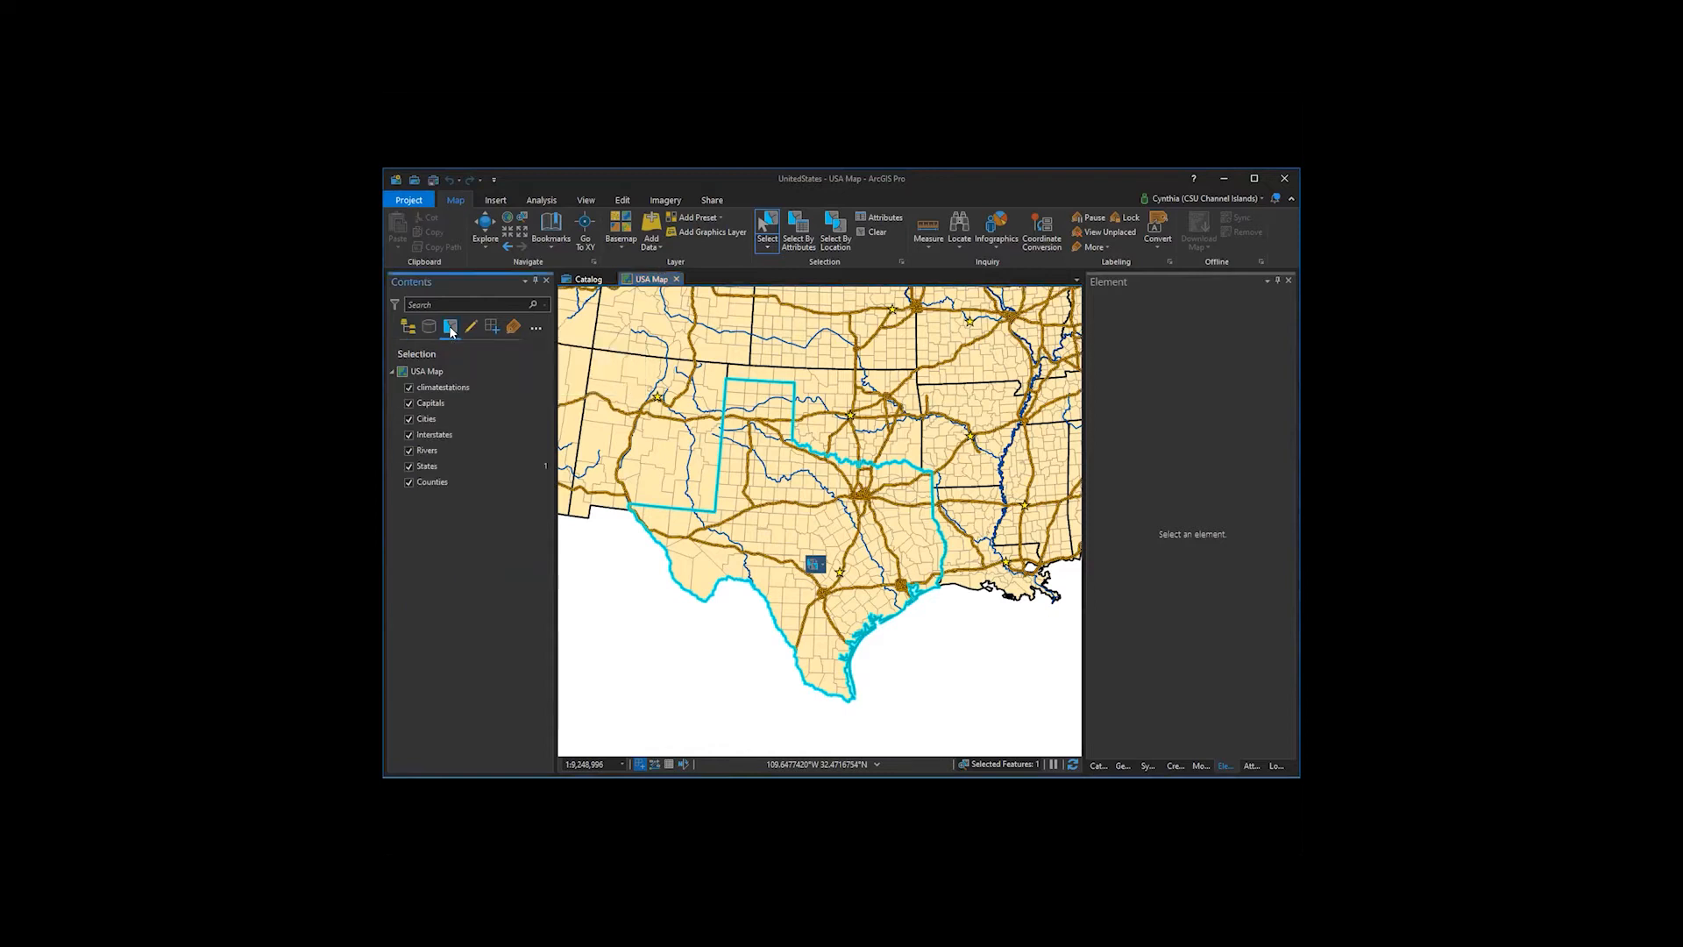
click(453, 386)
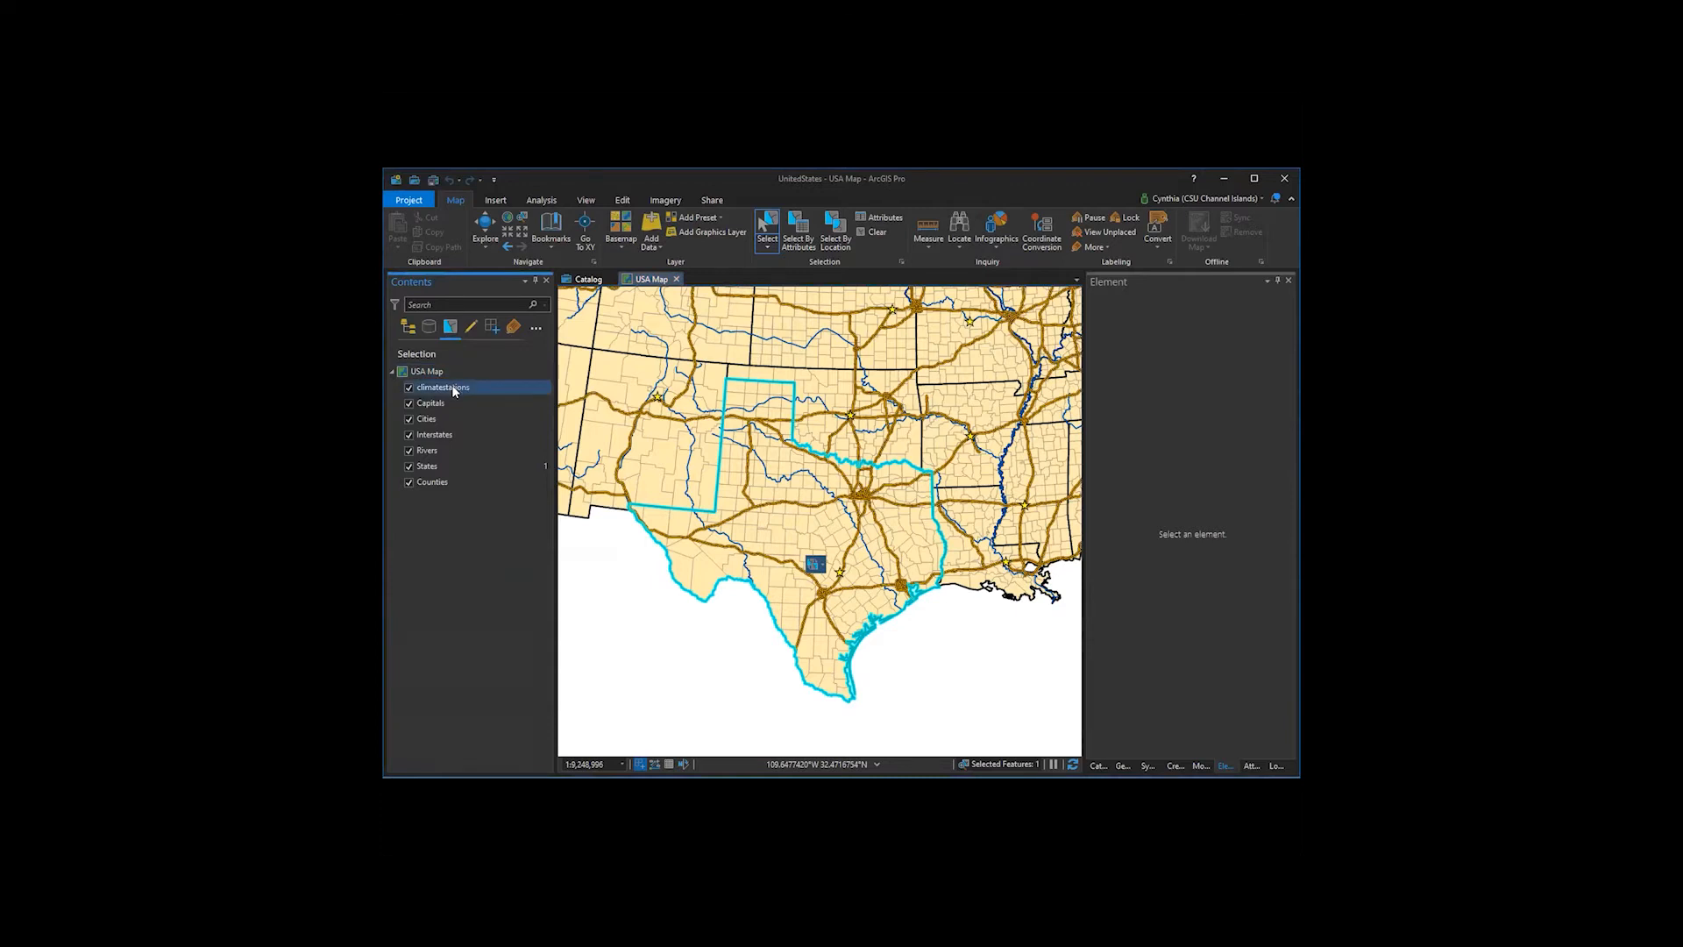
click(428, 449)
click(426, 467)
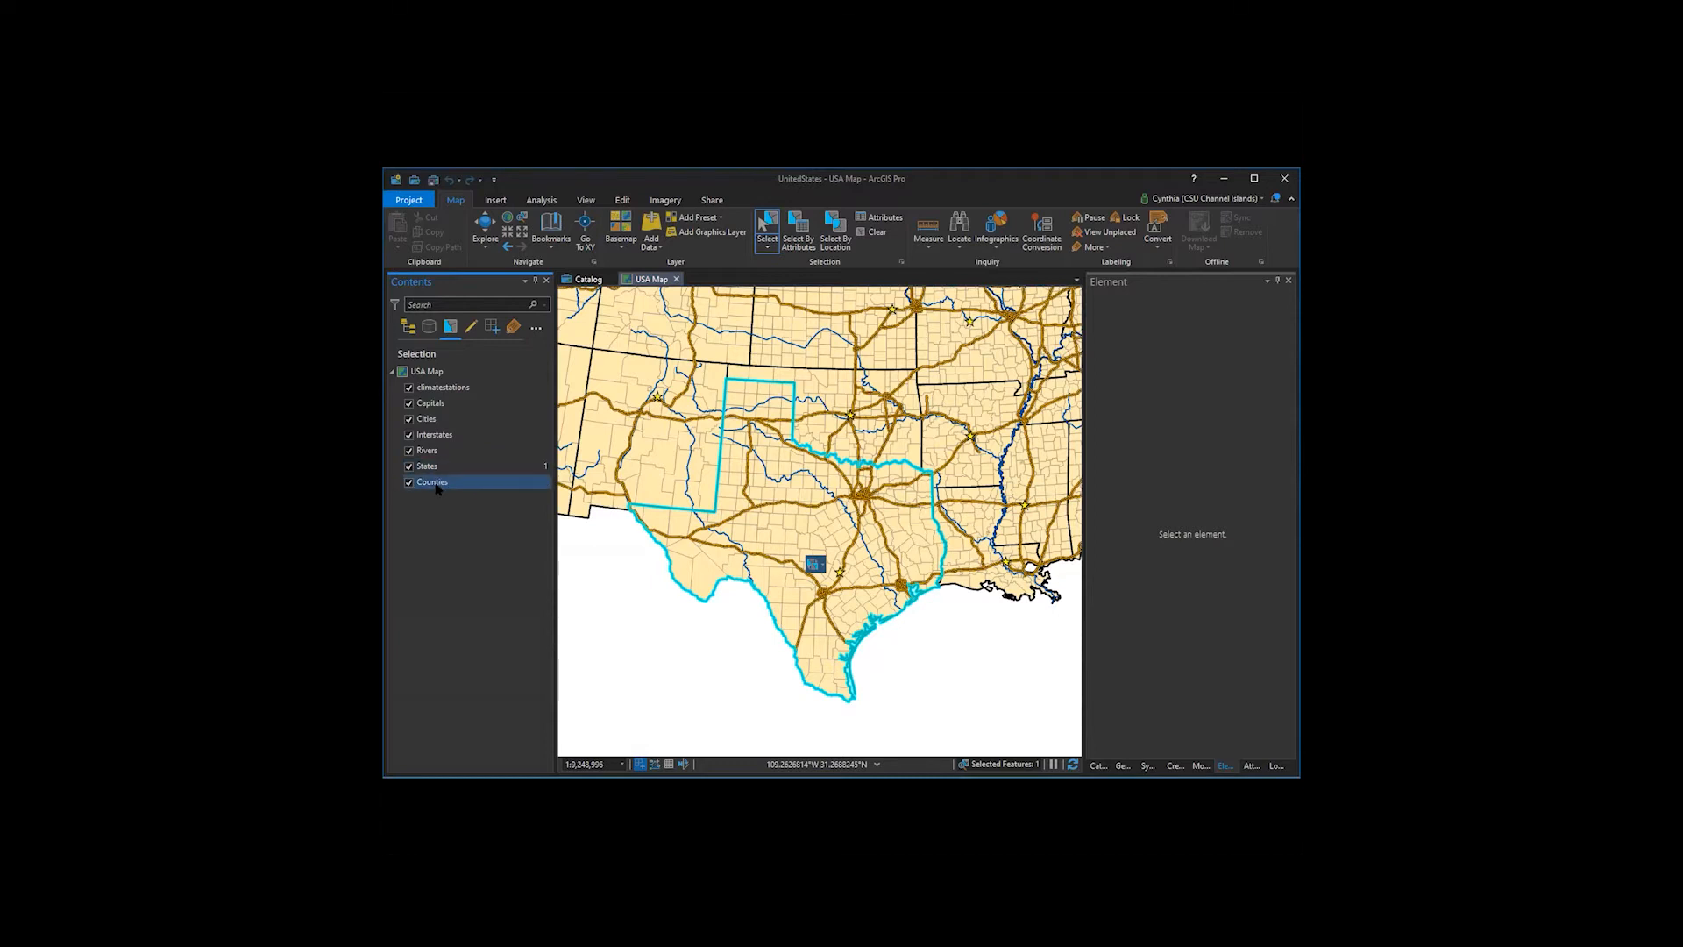
drag(436, 488, 435, 466)
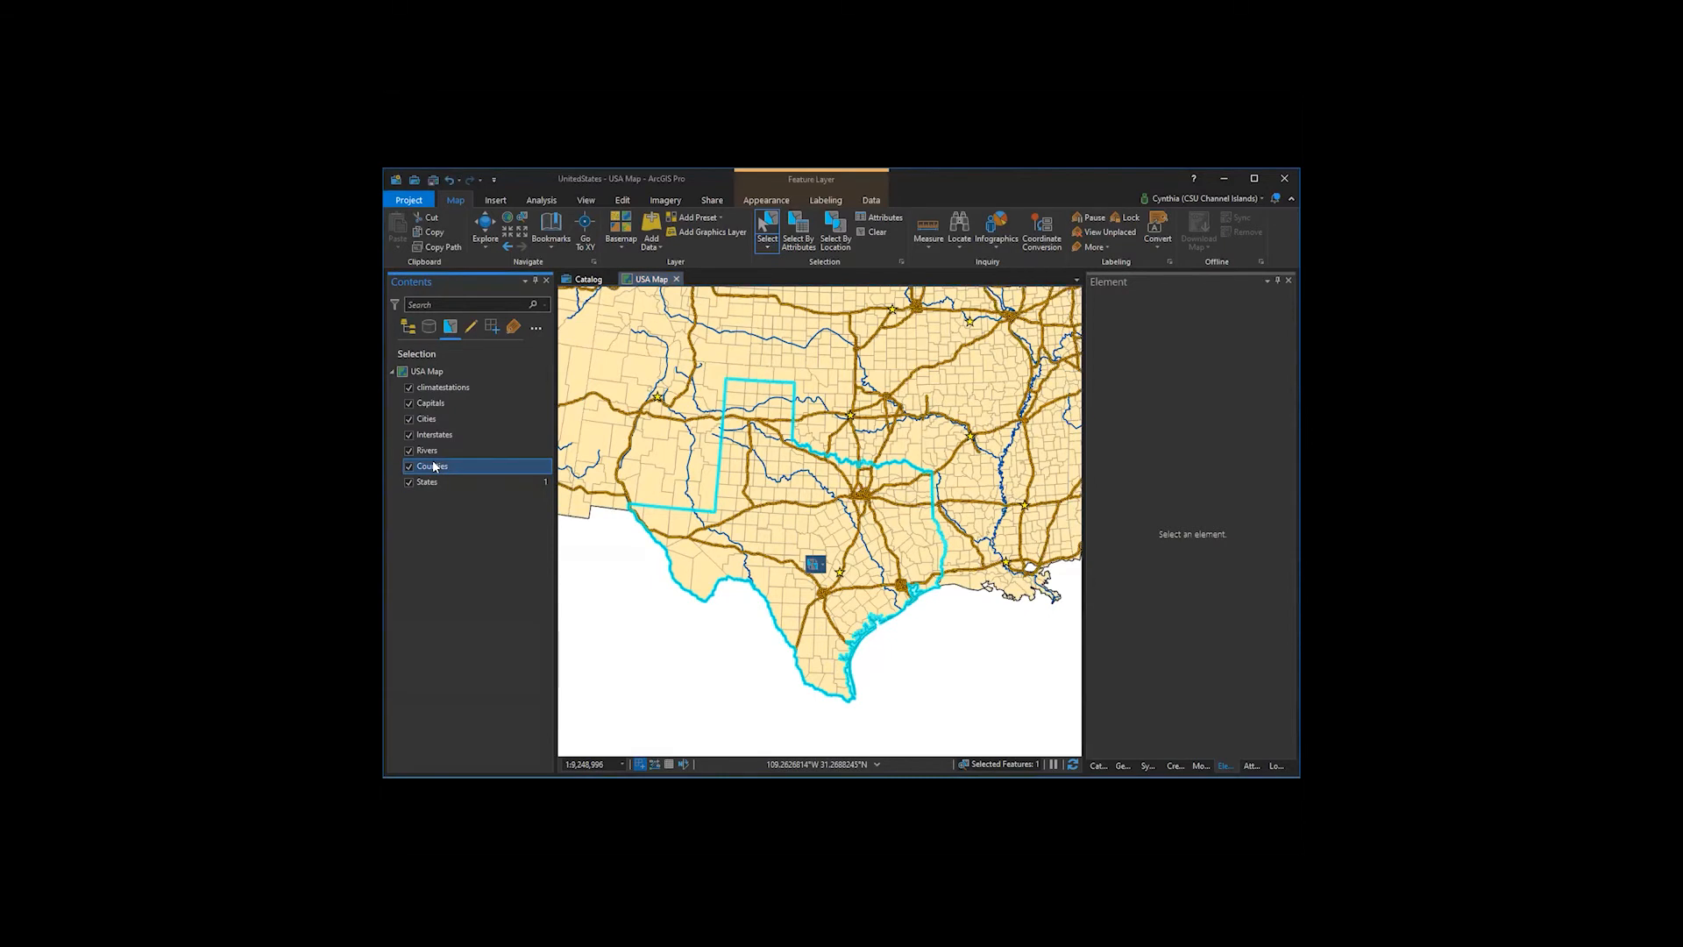
- Select one county in west-central Texas, replace it with a small box selection around the Texas capital, and clear the selection
click(781, 540)
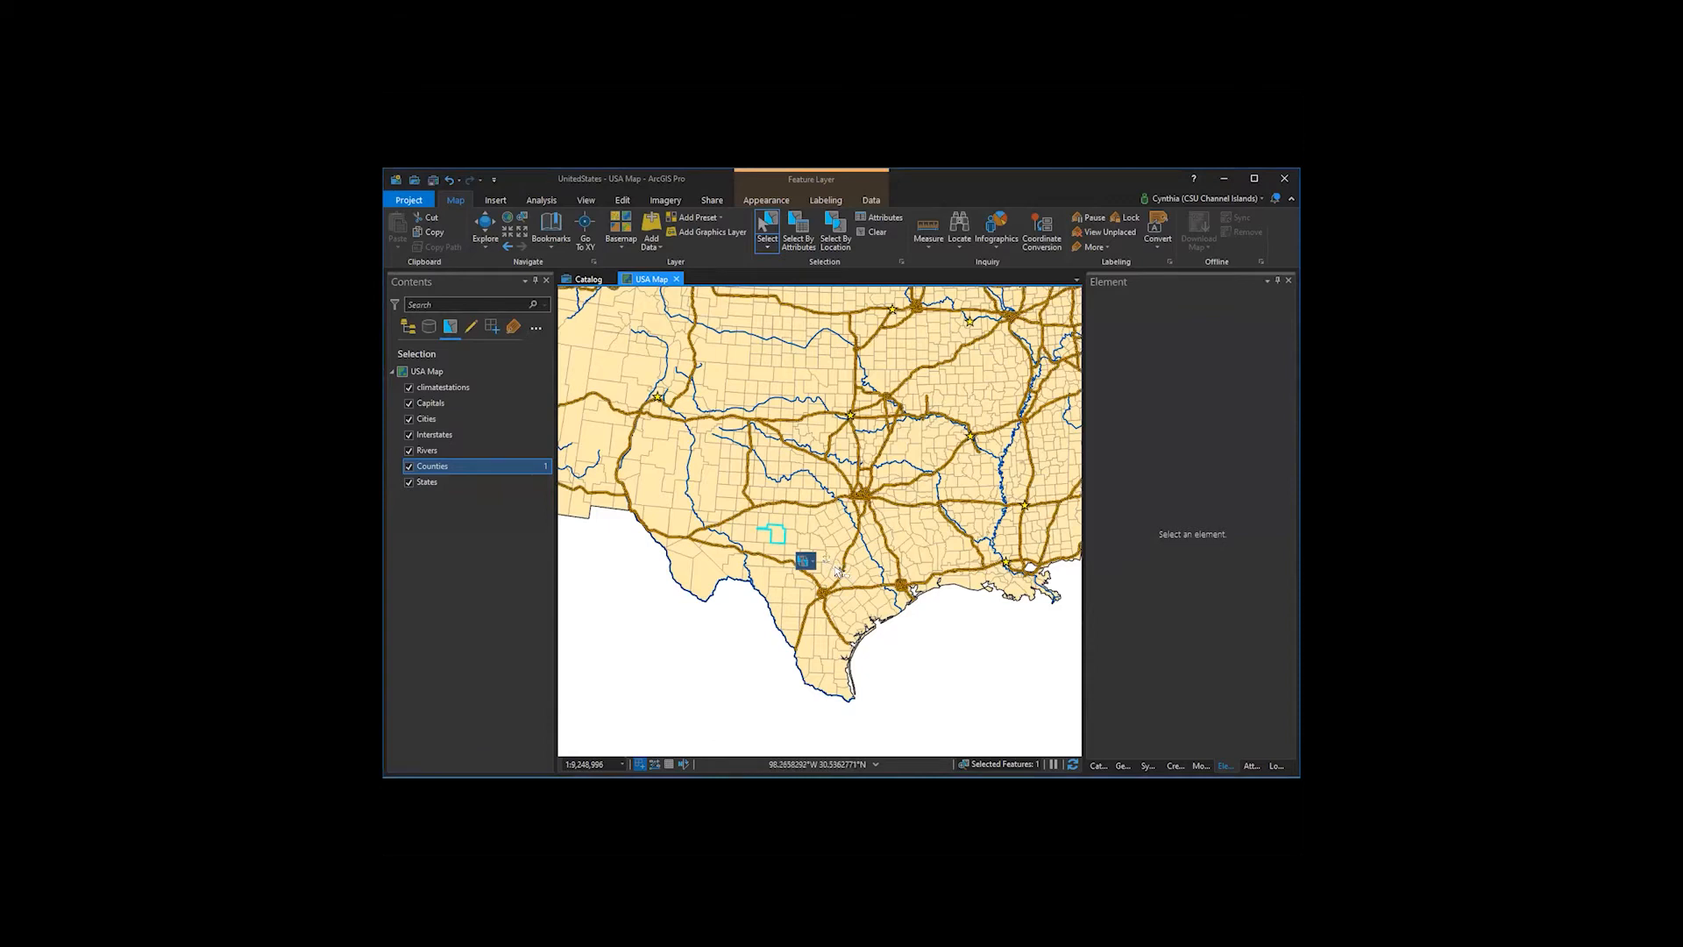
drag(856, 579, 861, 585)
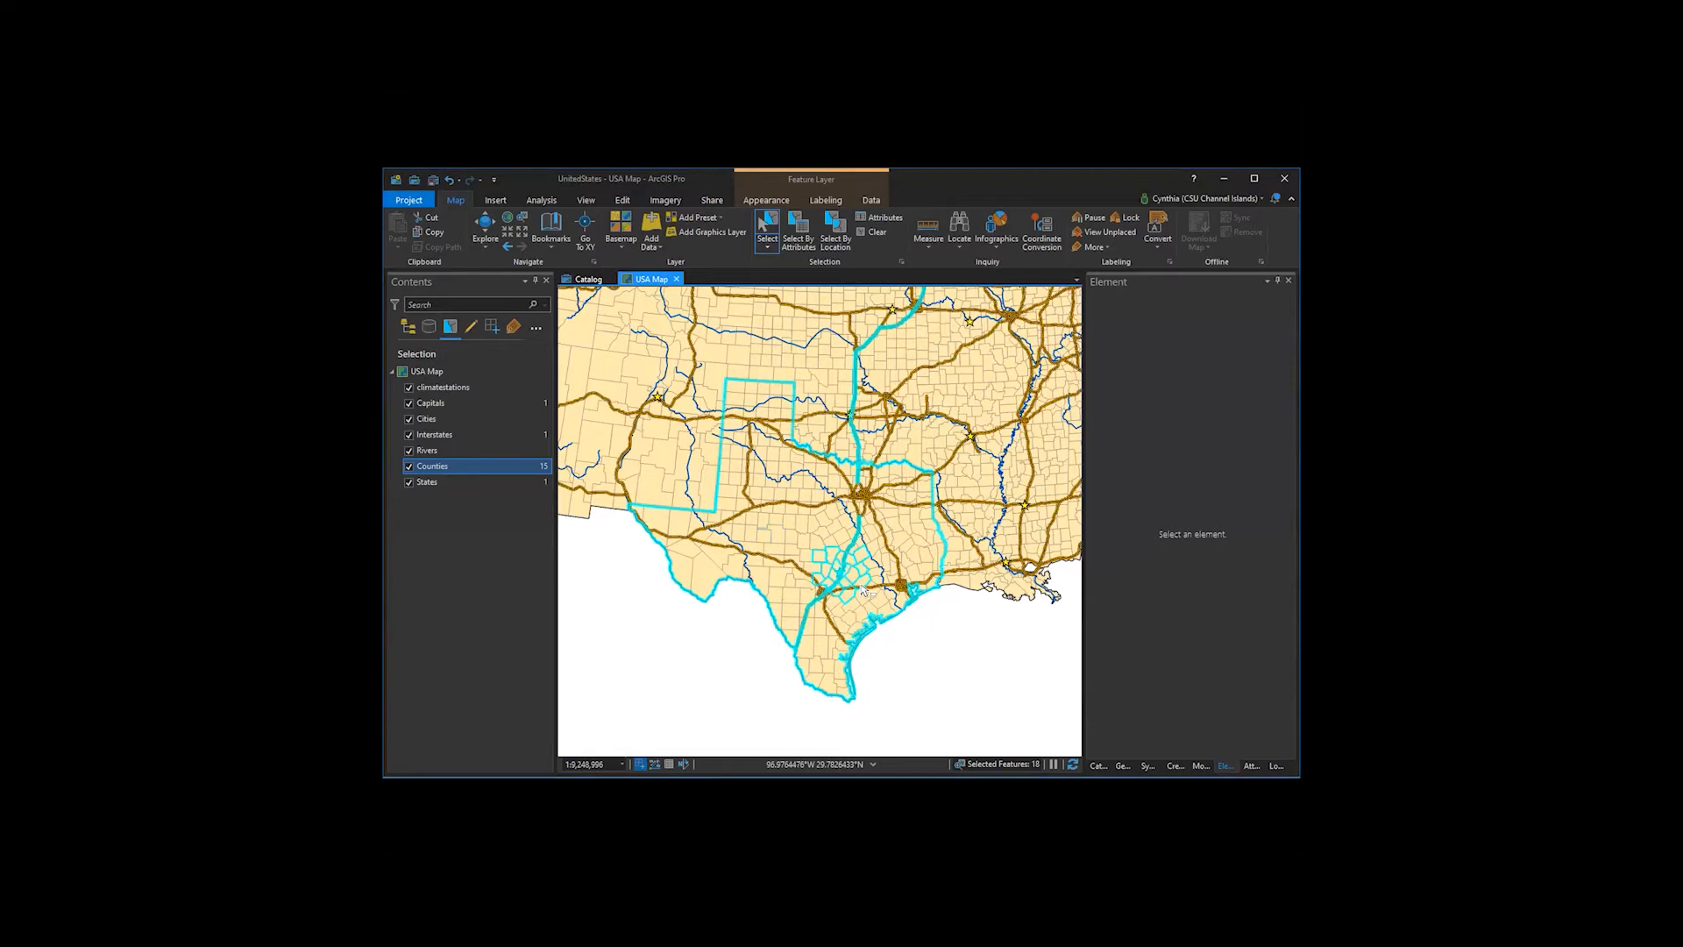
ctrl+click(512, 483)
click(511, 471)
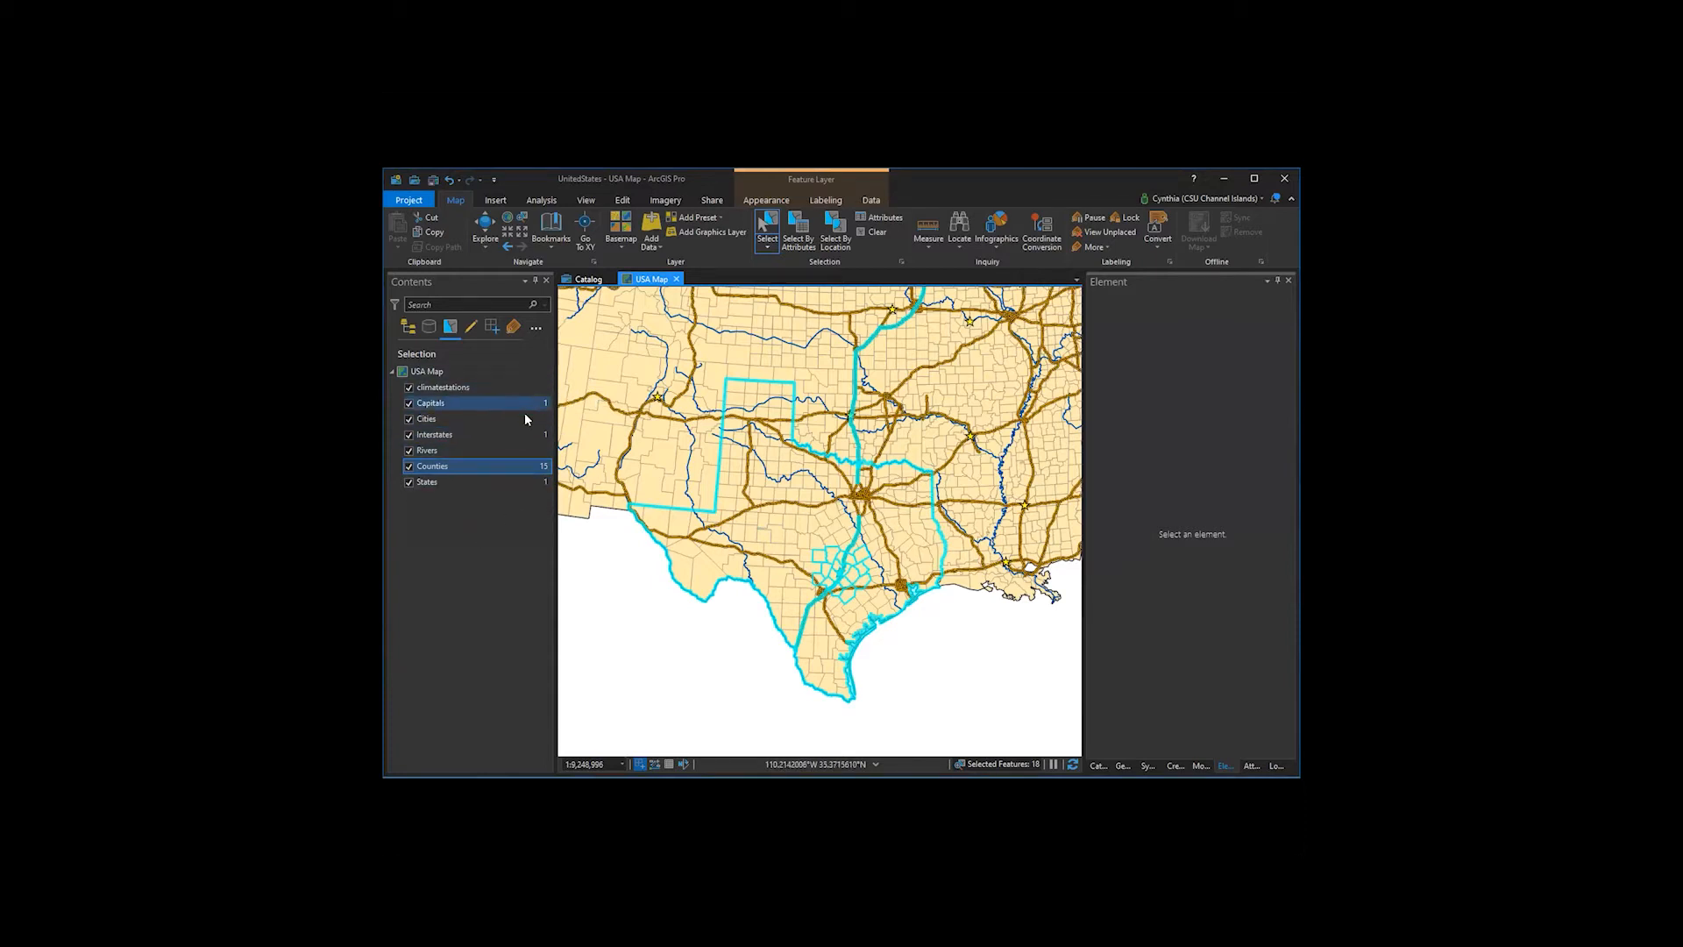
click(872, 231)
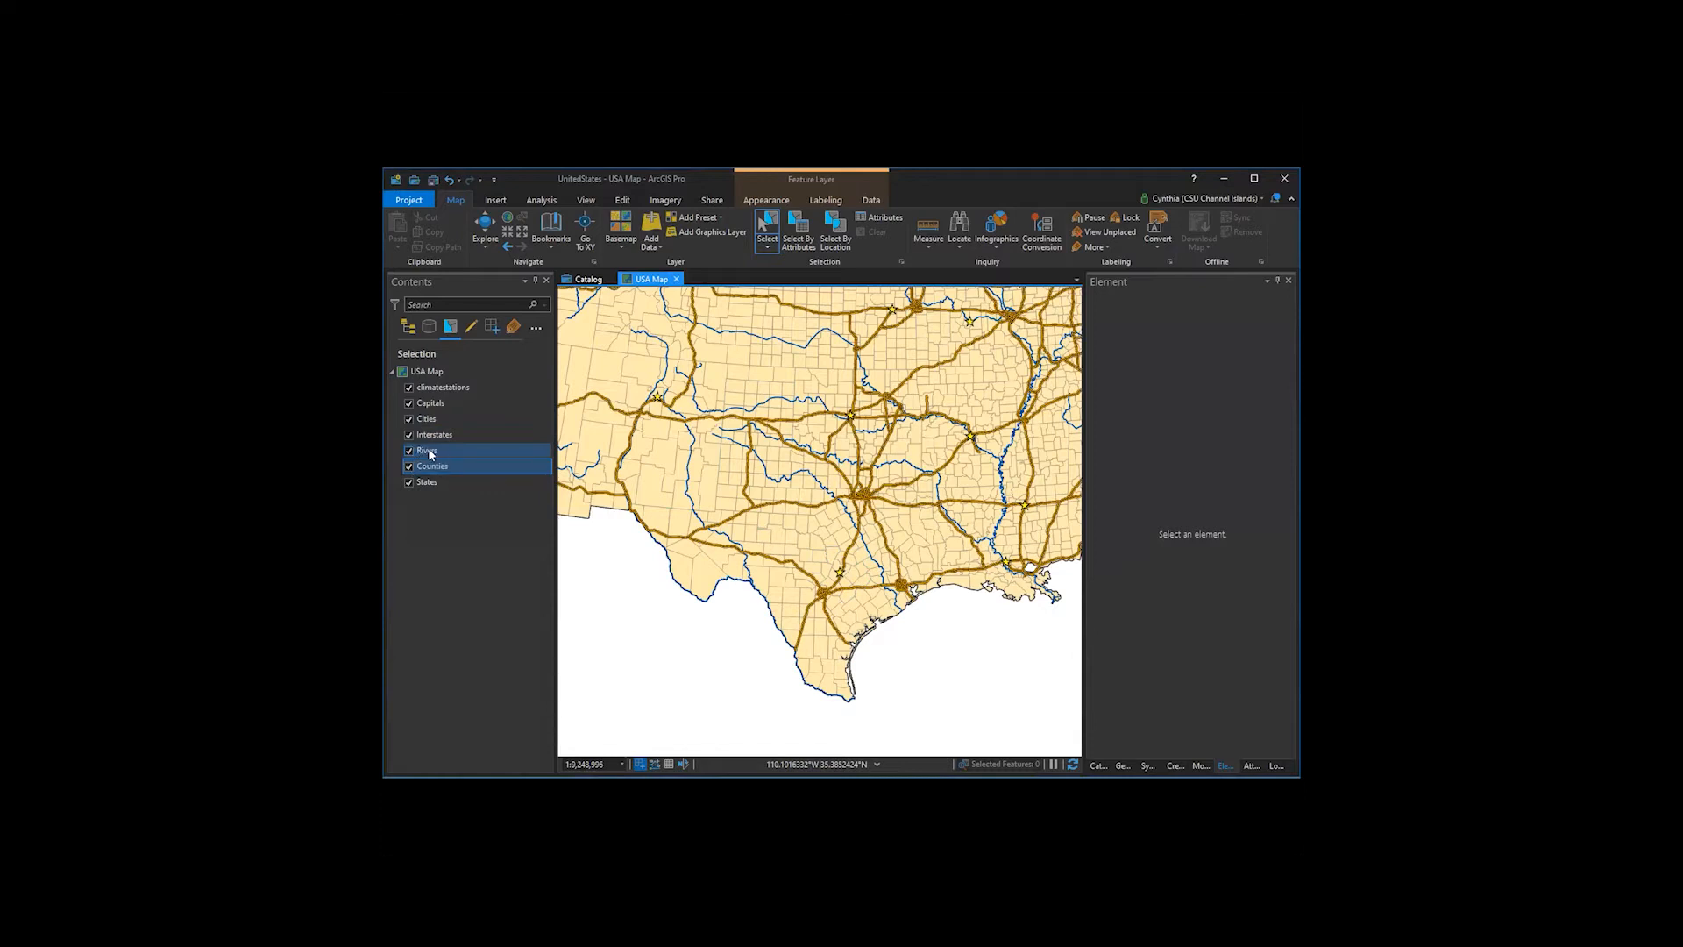
- Make Counties the only selectable layer and box-select the counties around the Texas capital
ctrl+click(408, 435)
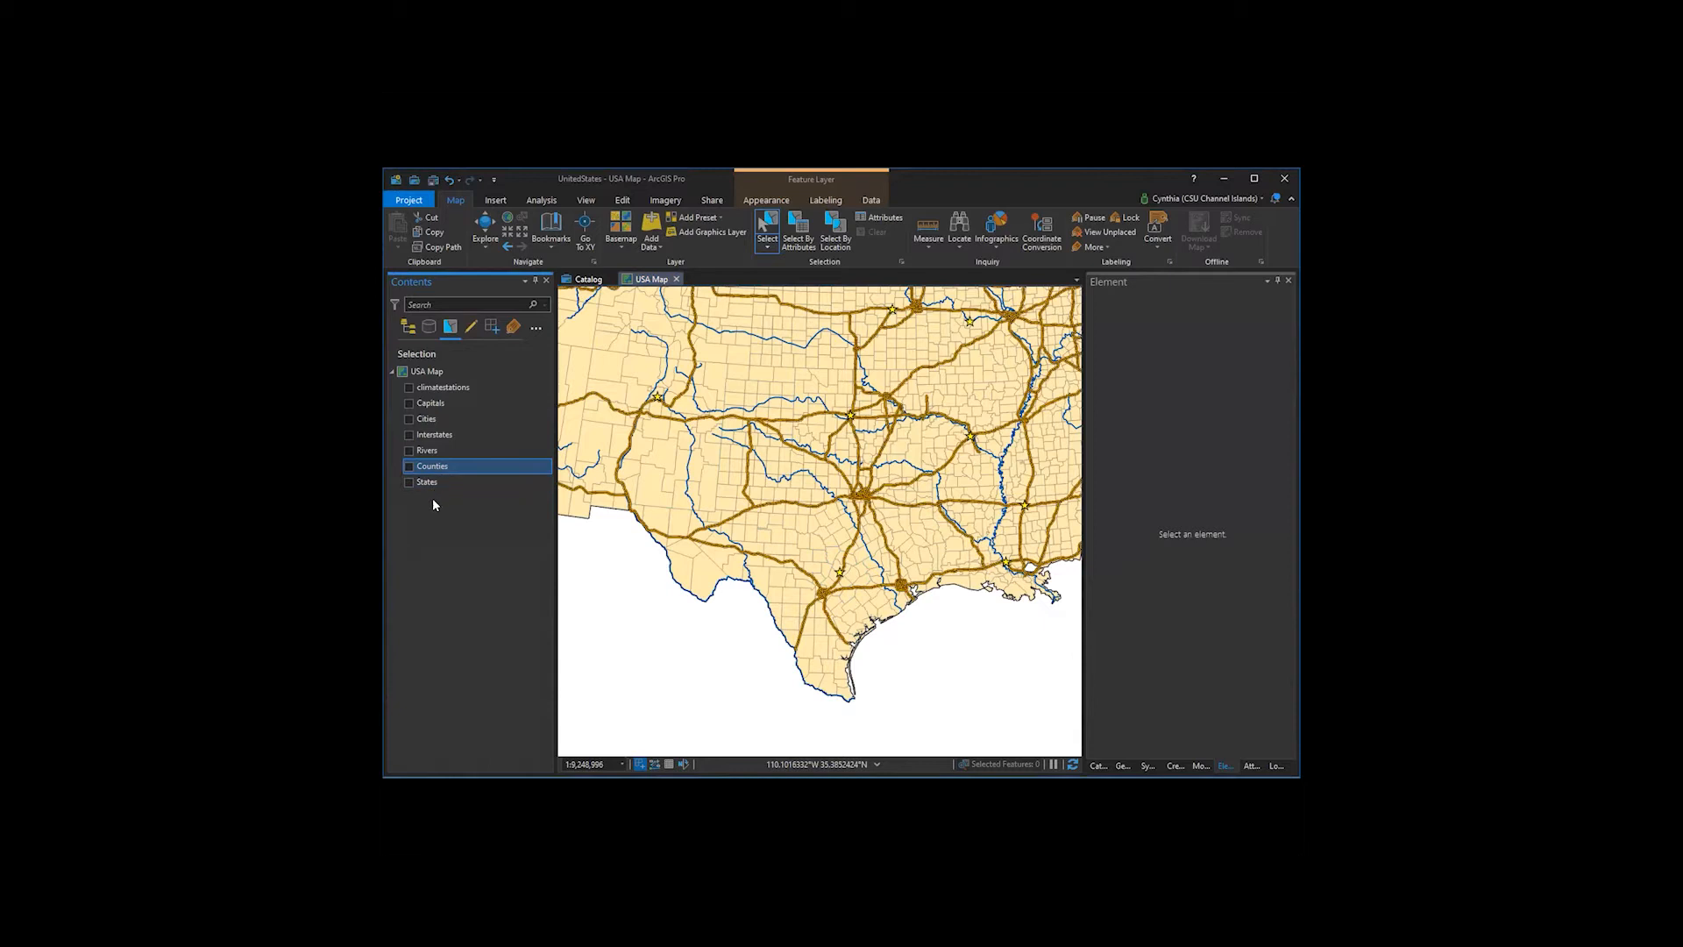
click(411, 469)
drag(825, 562, 857, 592)
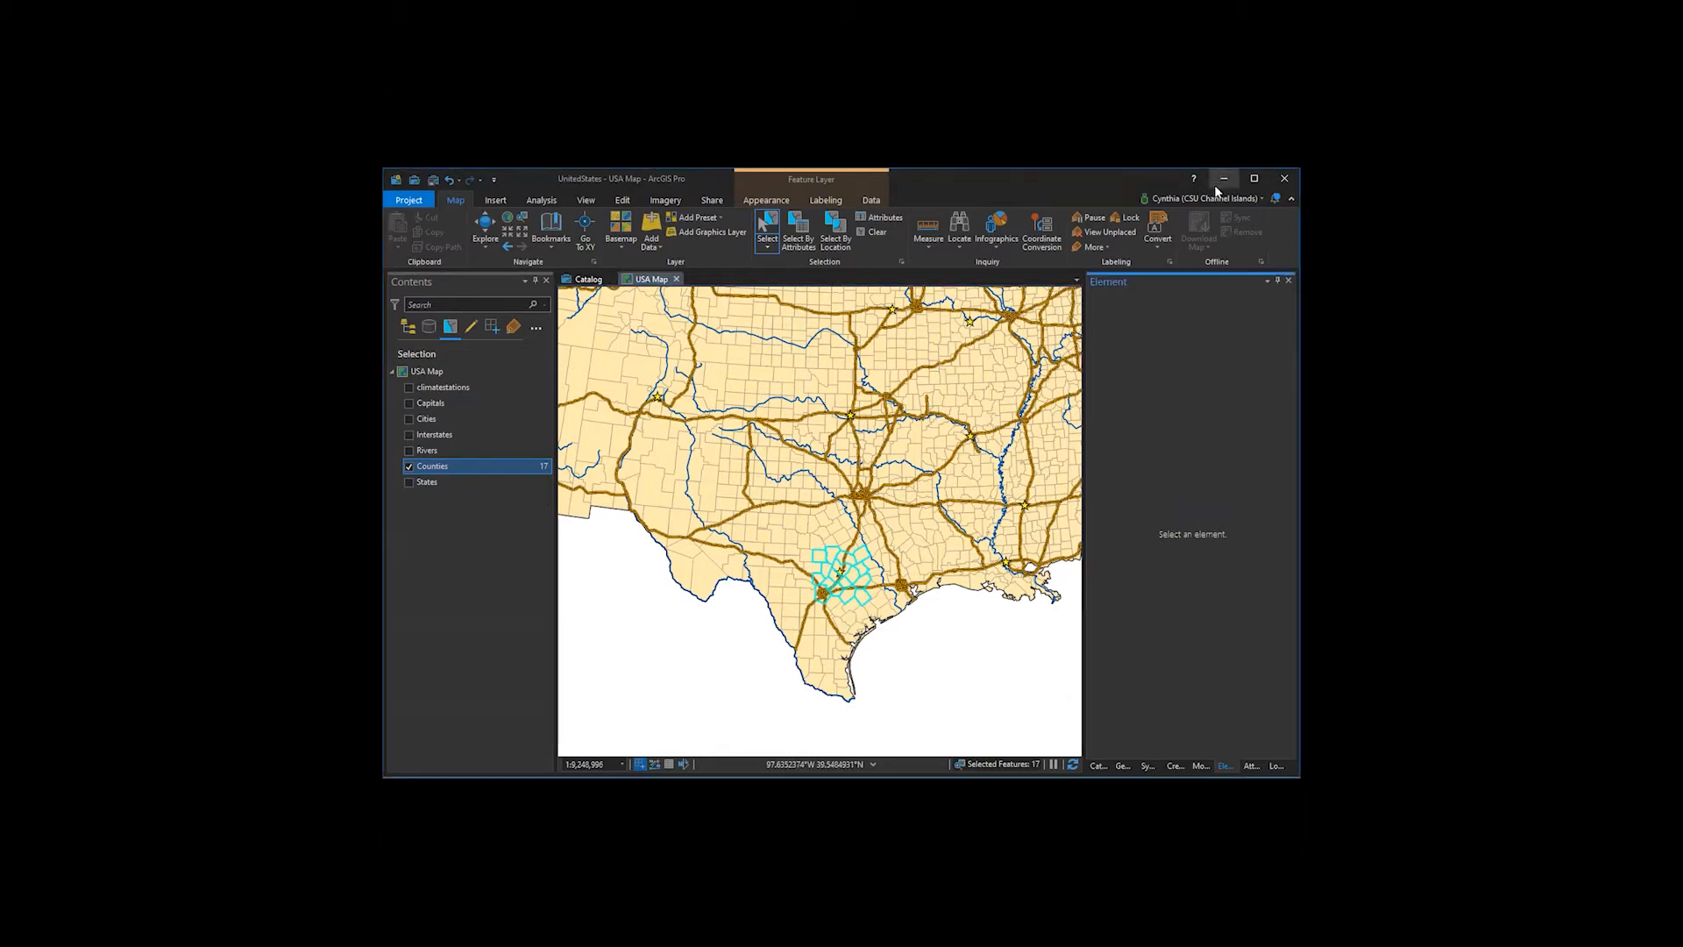
- Make all layers selectable again and box-select the features around the Oklahoma capital, north of Texas
ctrl+click(410, 435)
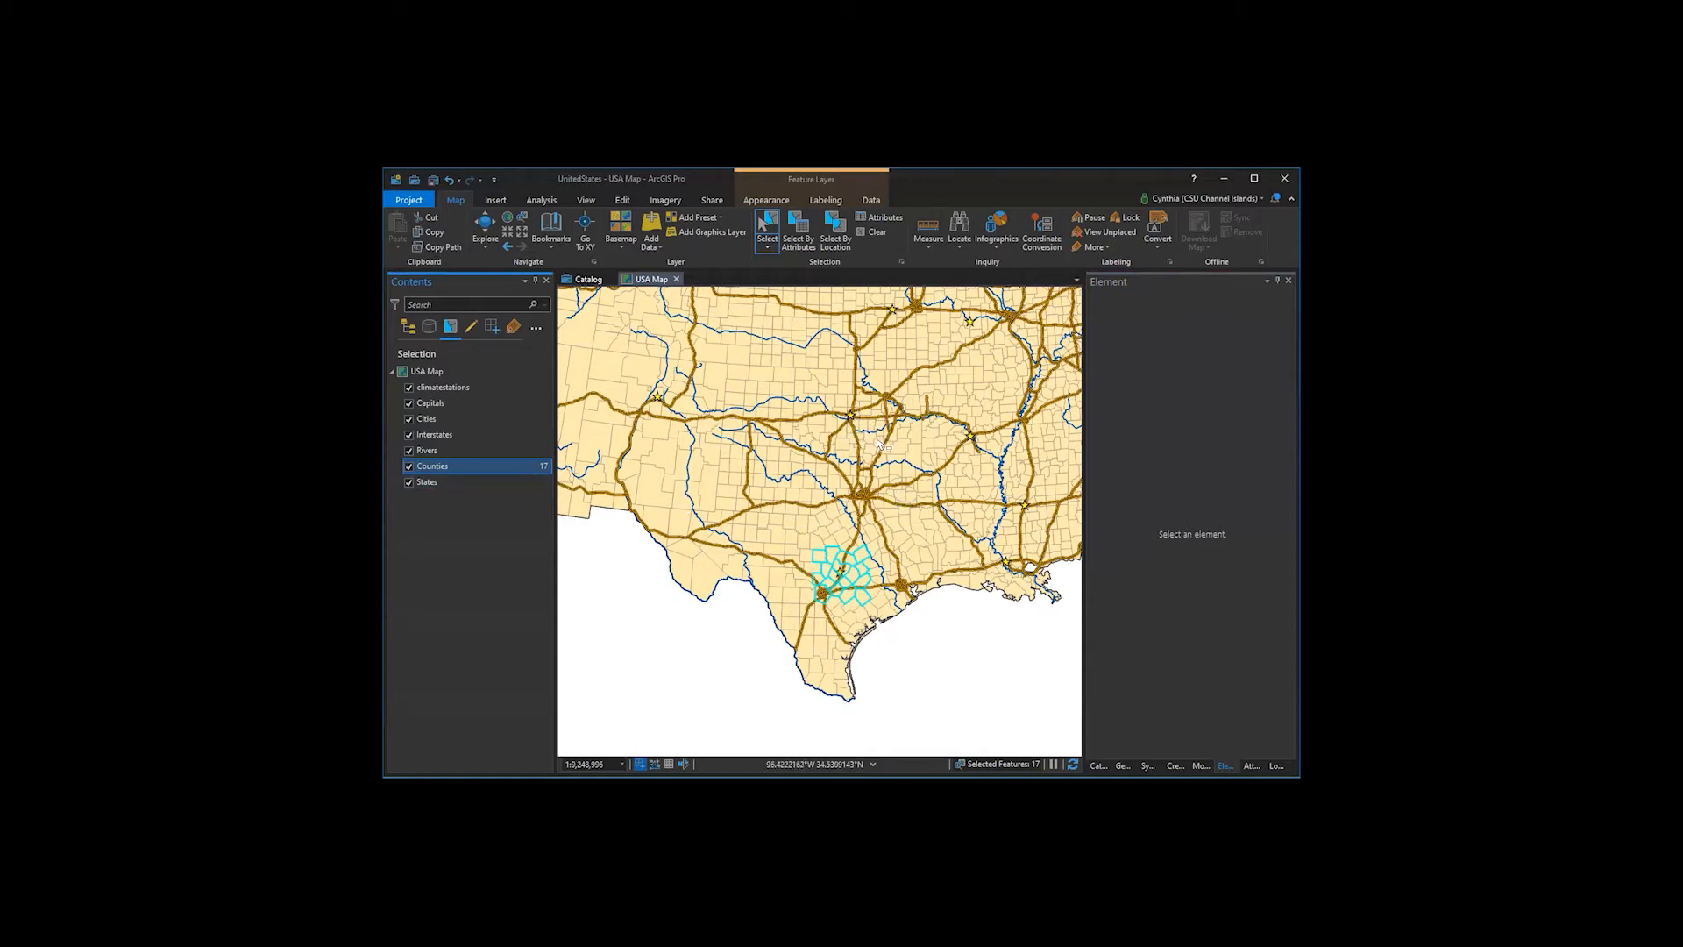
drag(836, 401, 872, 438)
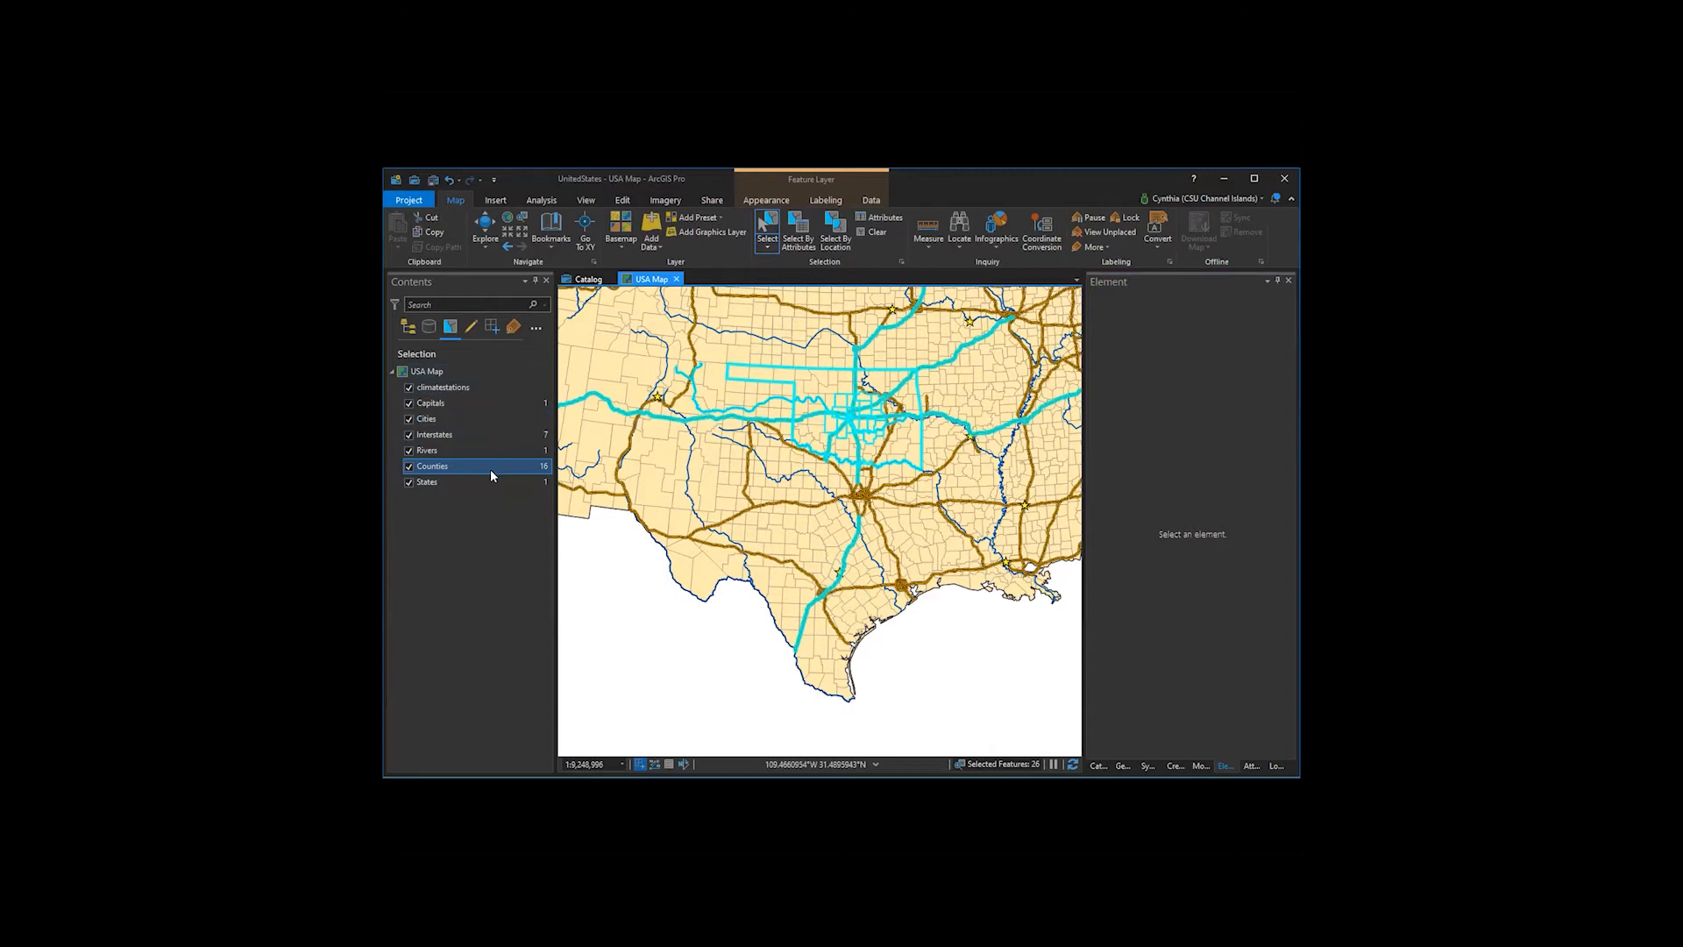
- Clear the selection of the Counties layer alone, then clear the selected features in all remaining layers
ctrl+click(473, 484)
click(478, 472)
right_click(491, 471)
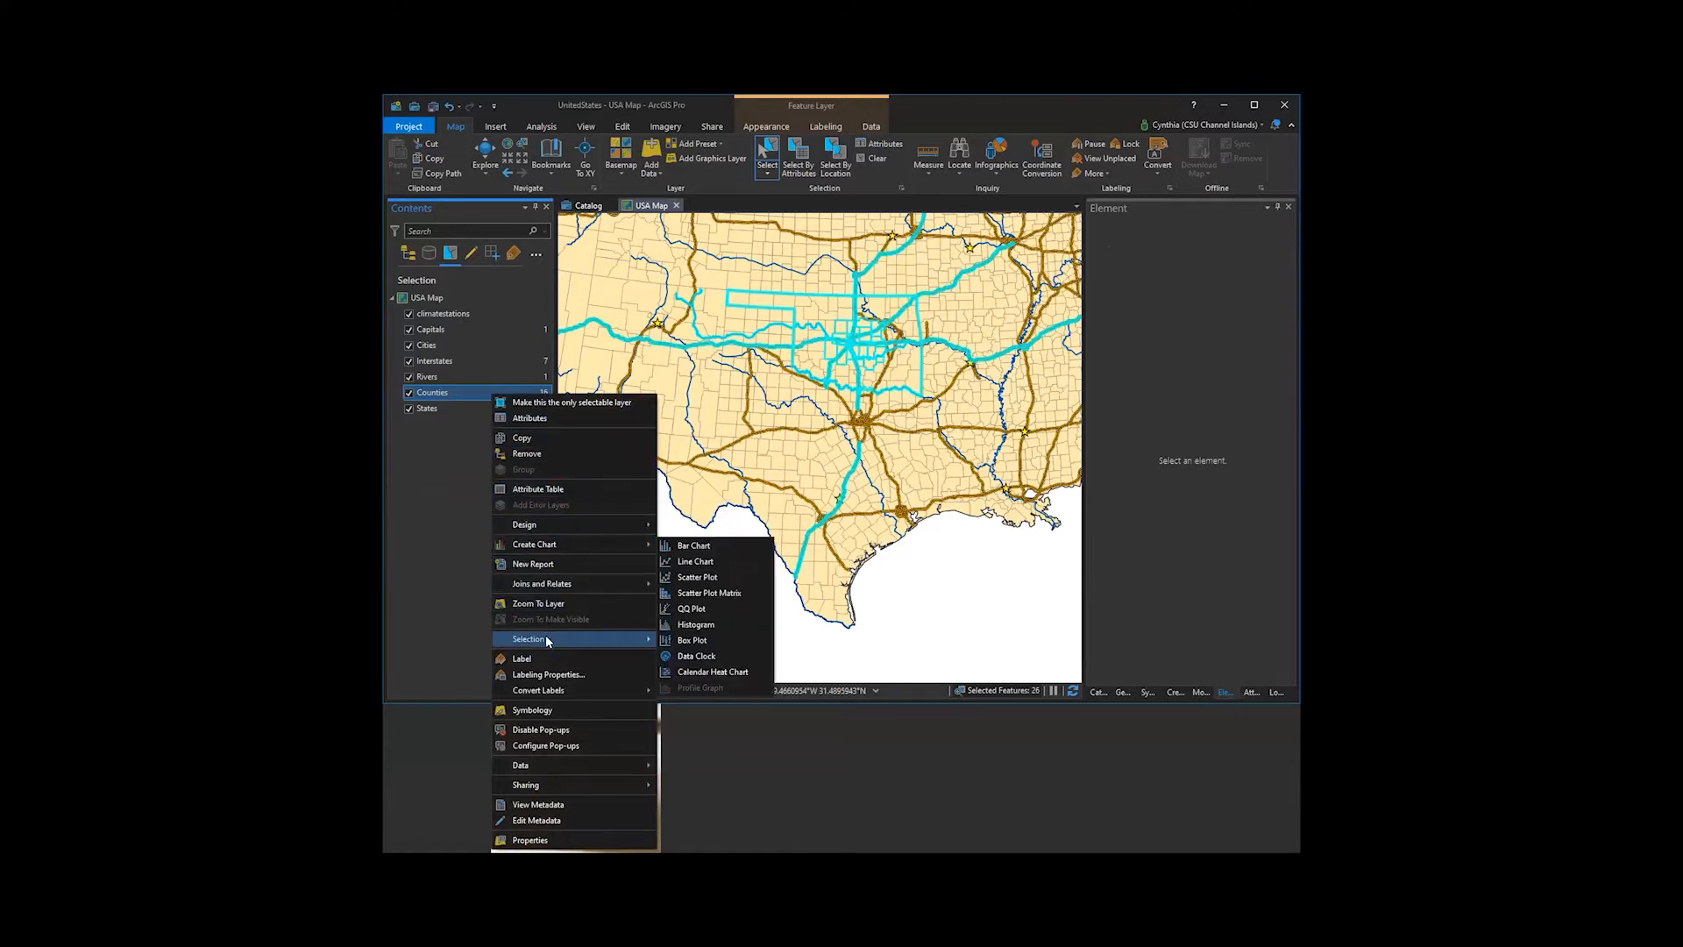
mouse_move(551, 641)
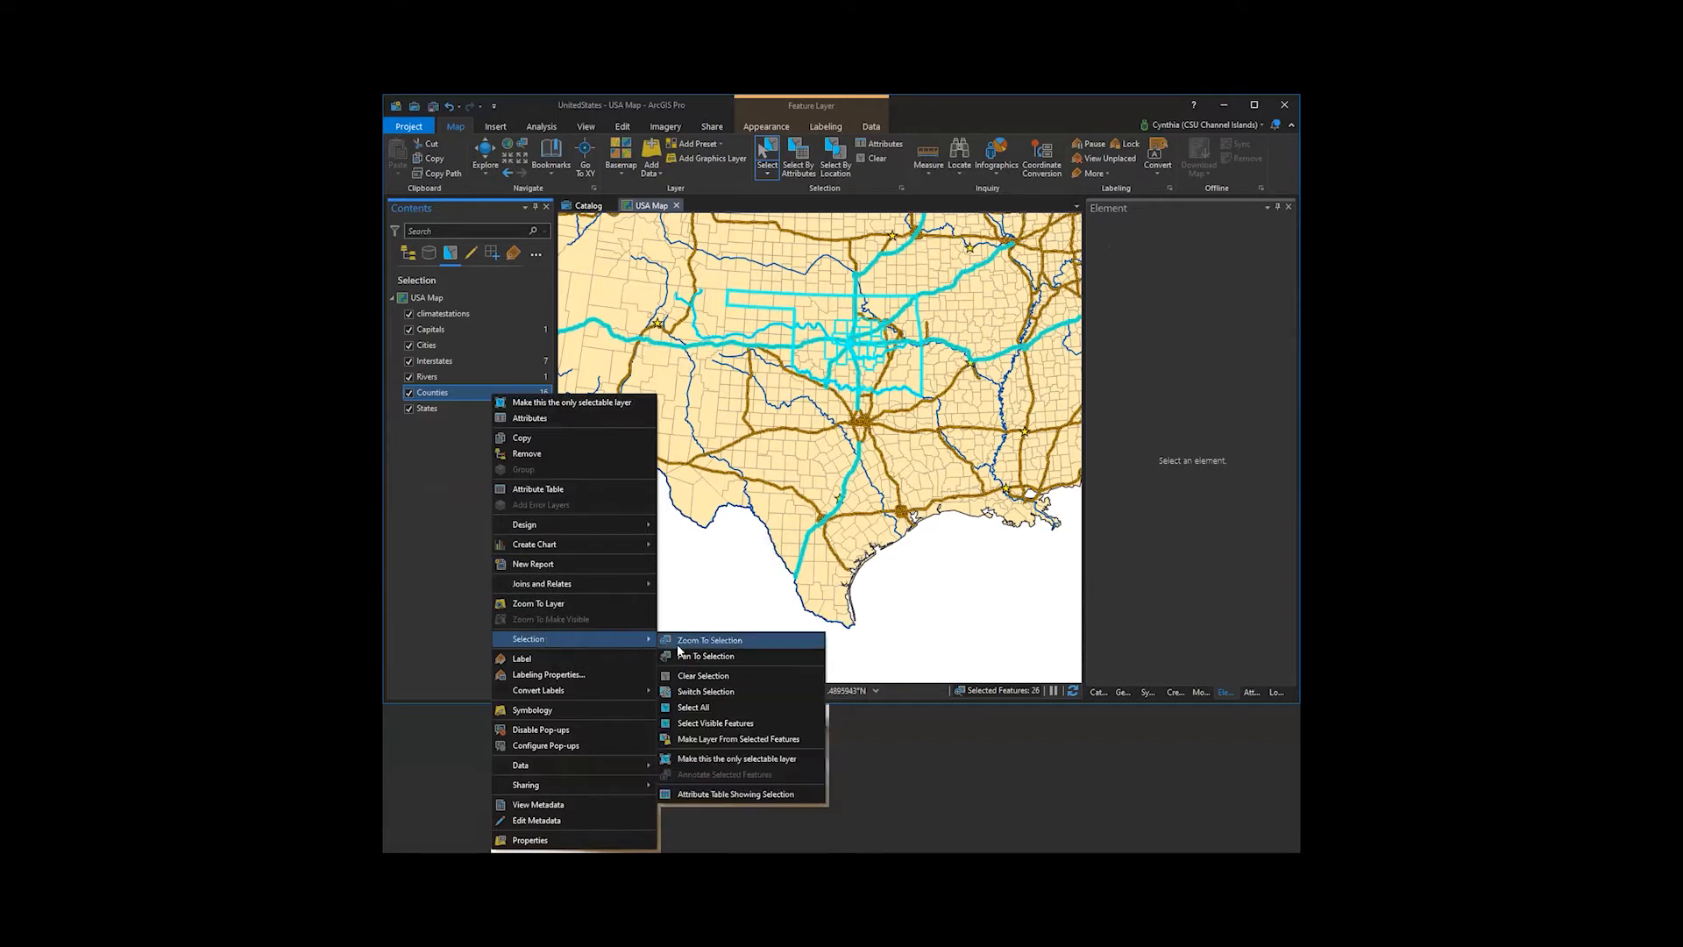
click(716, 682)
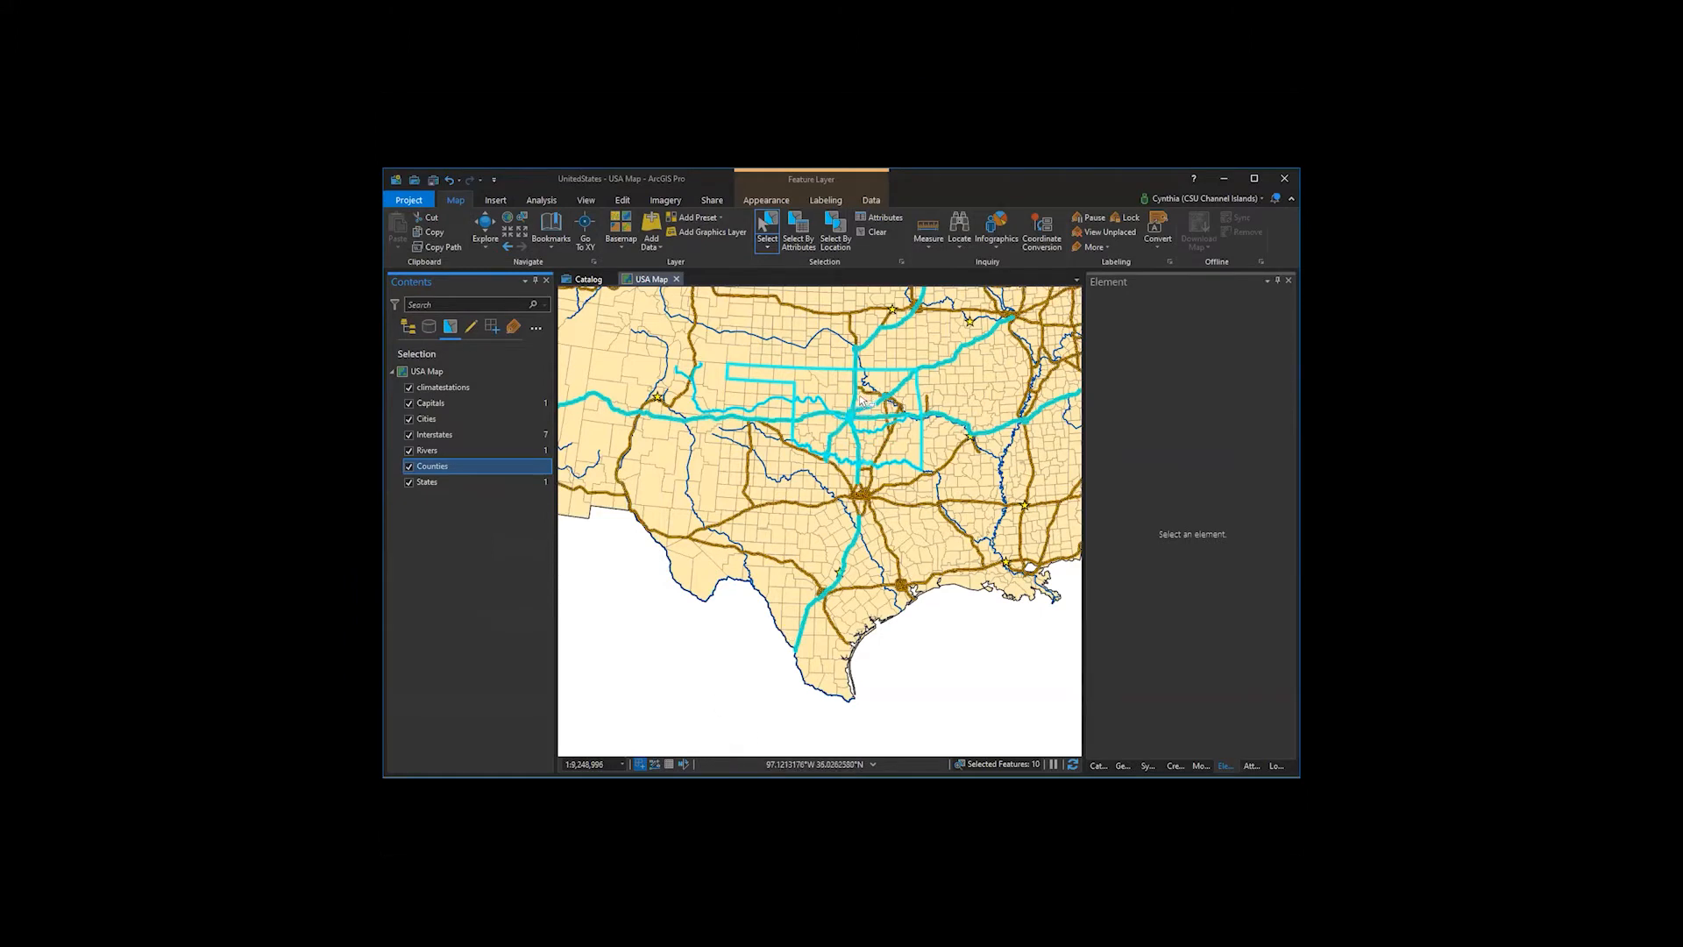
click(871, 237)
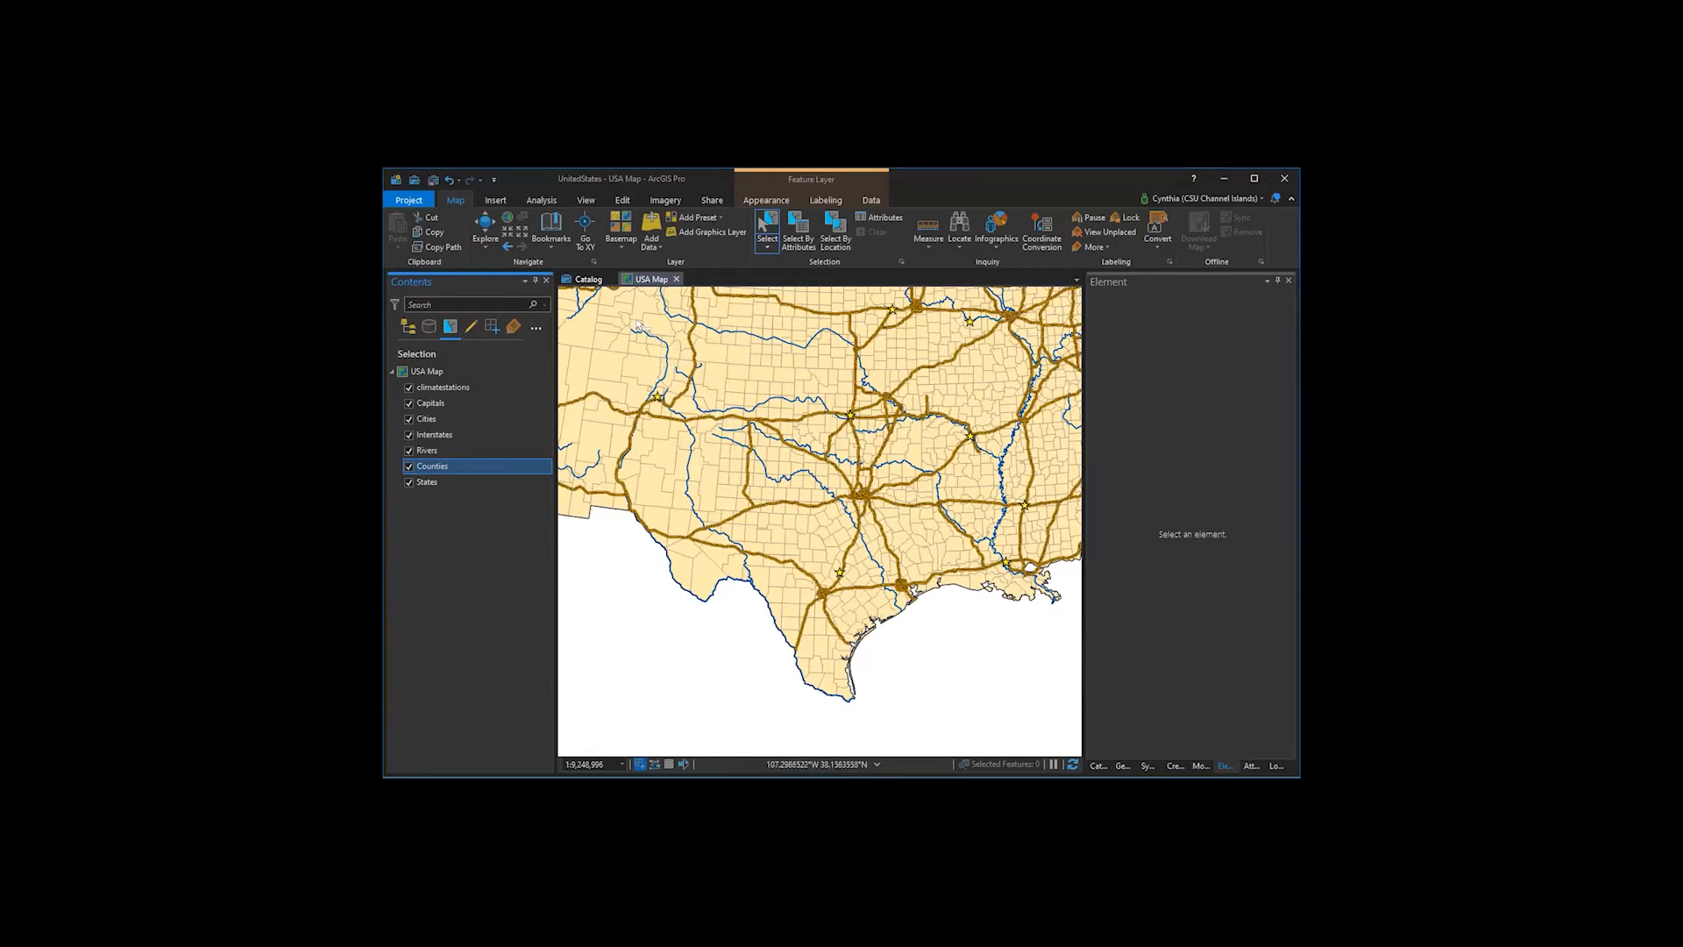
- Go to the Michigan bookmark and make Counties the only selectable layer
click(553, 232)
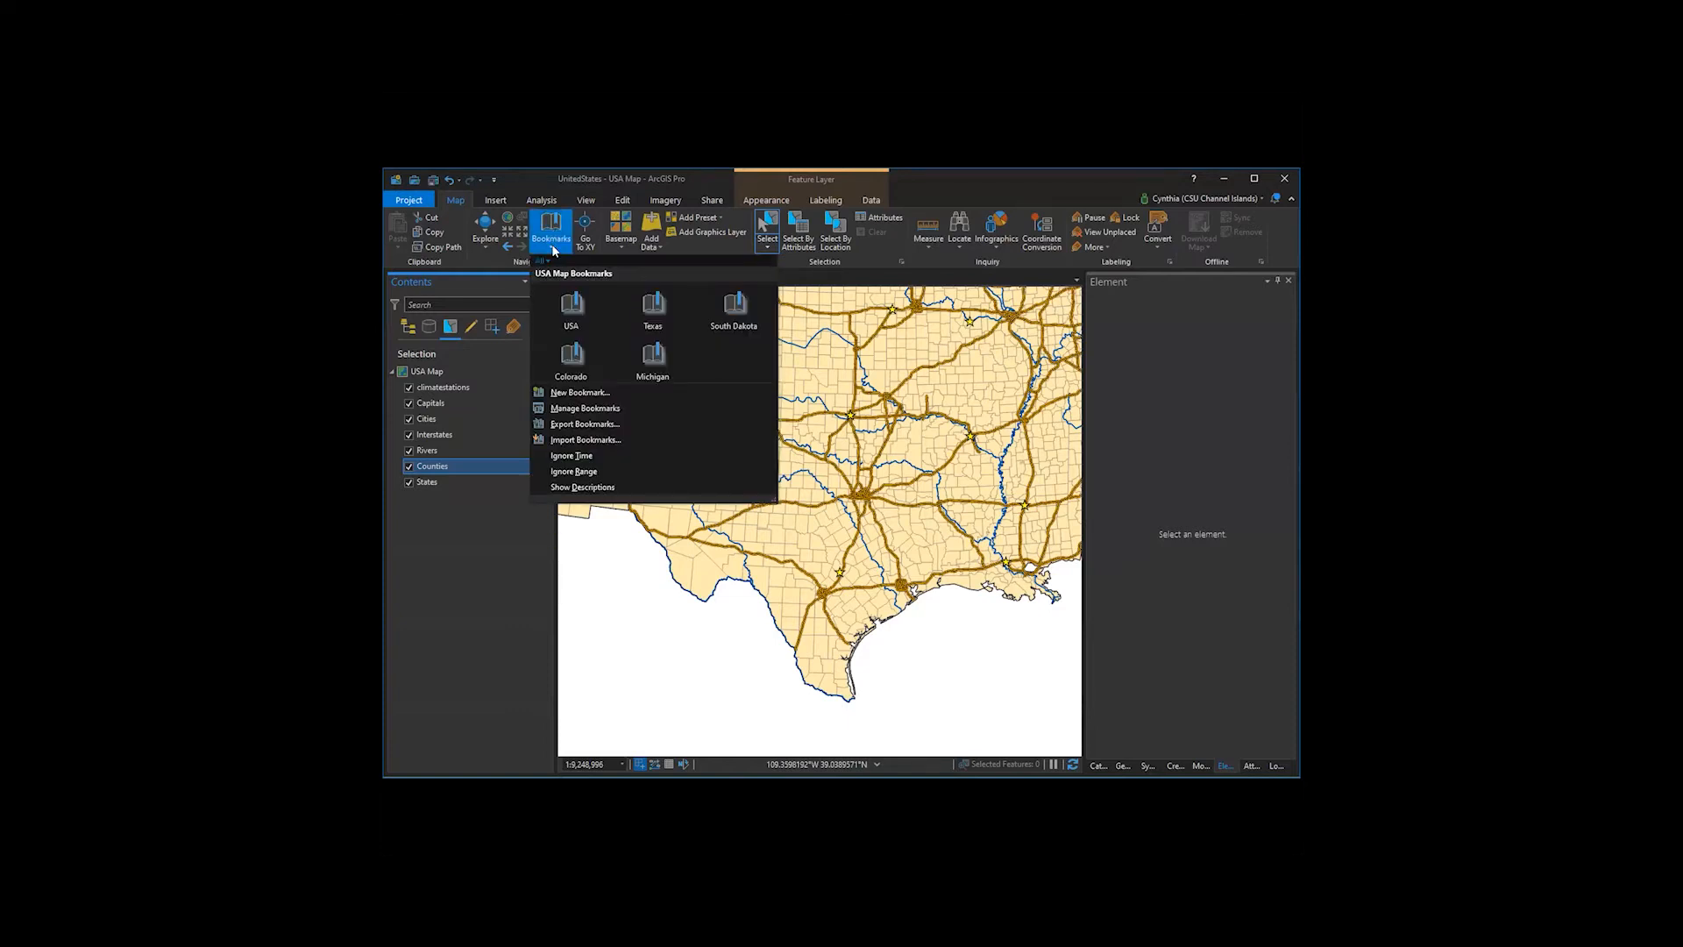
click(653, 354)
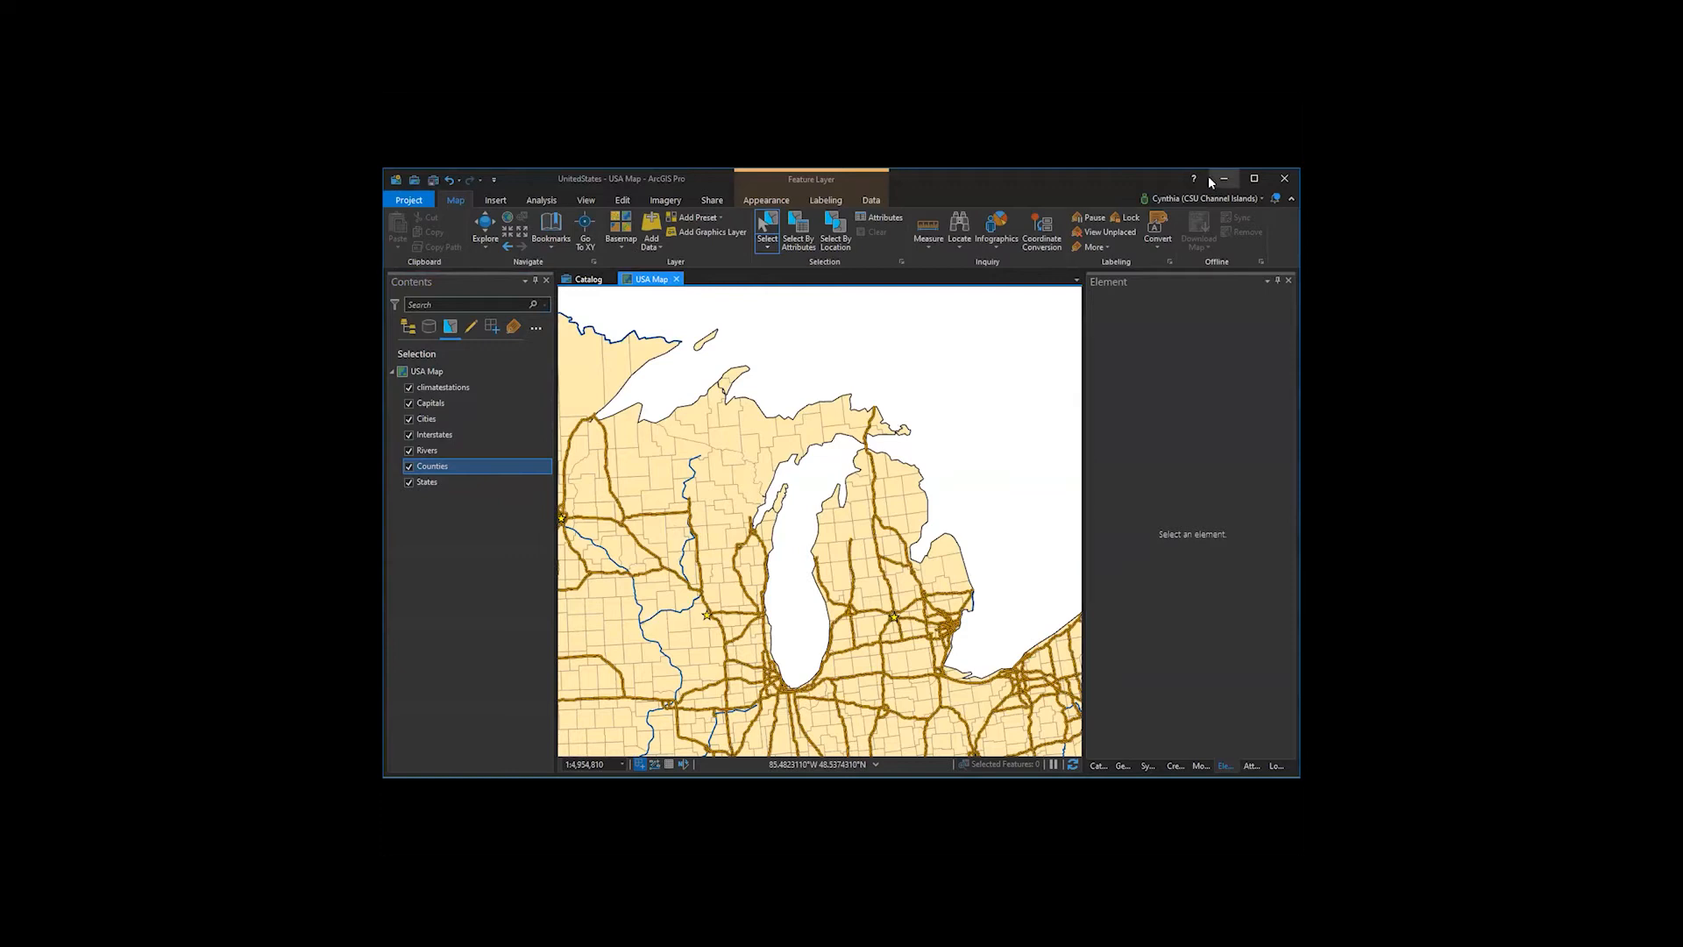
ctrl+click(409, 434)
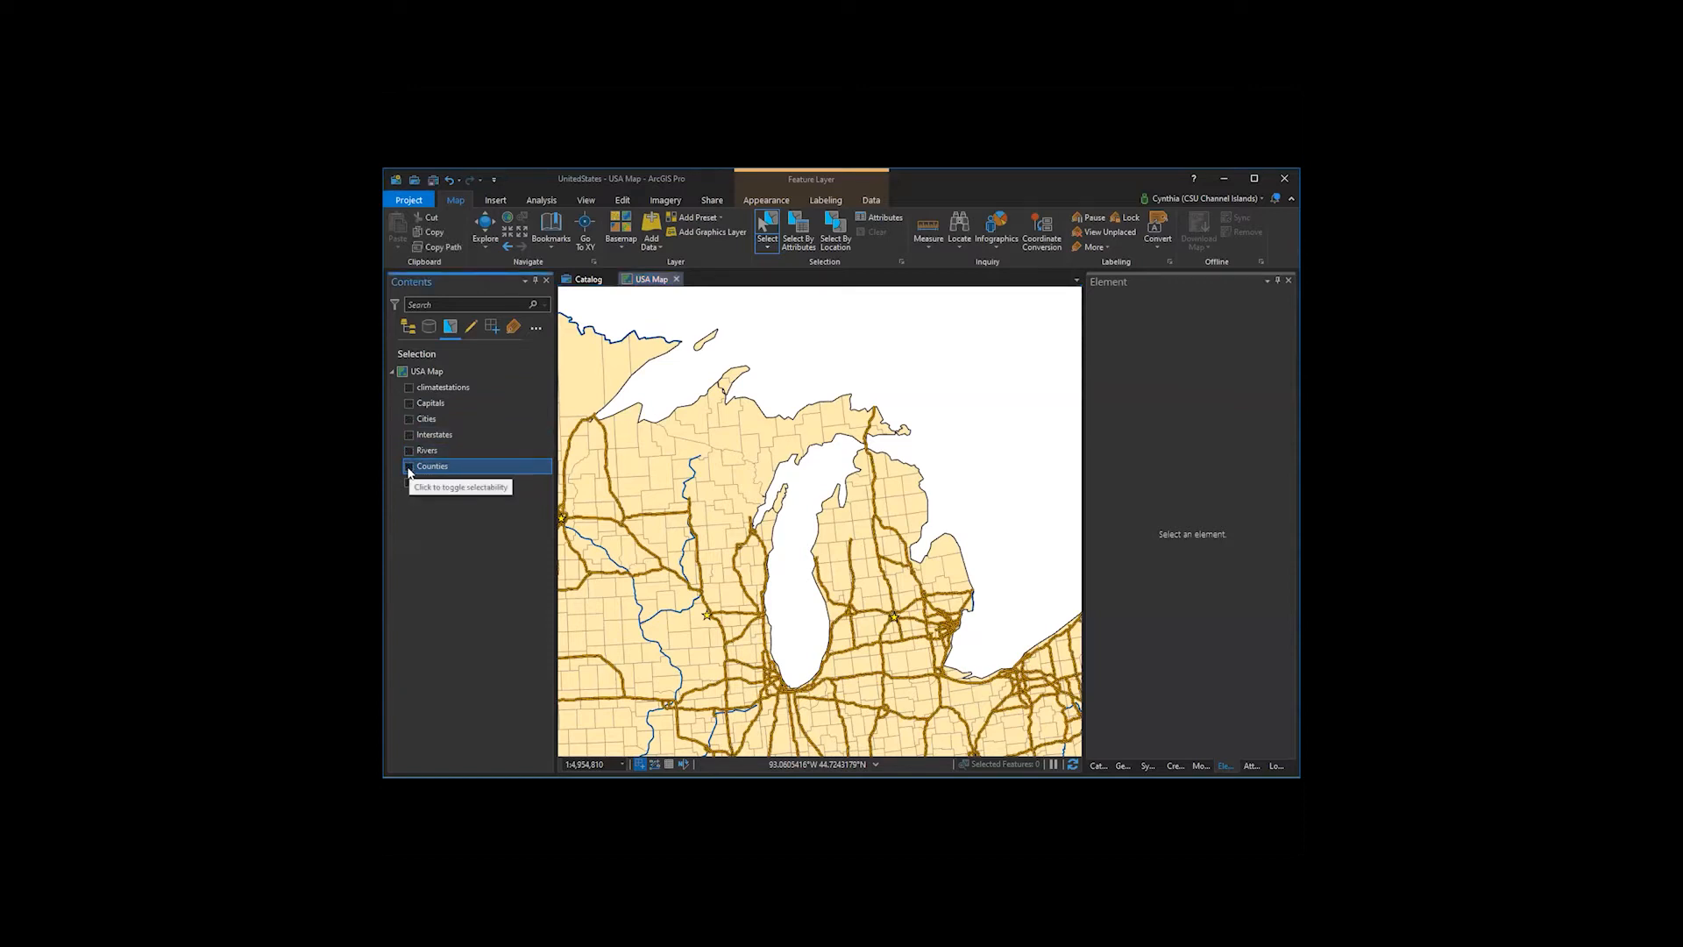
click(409, 469)
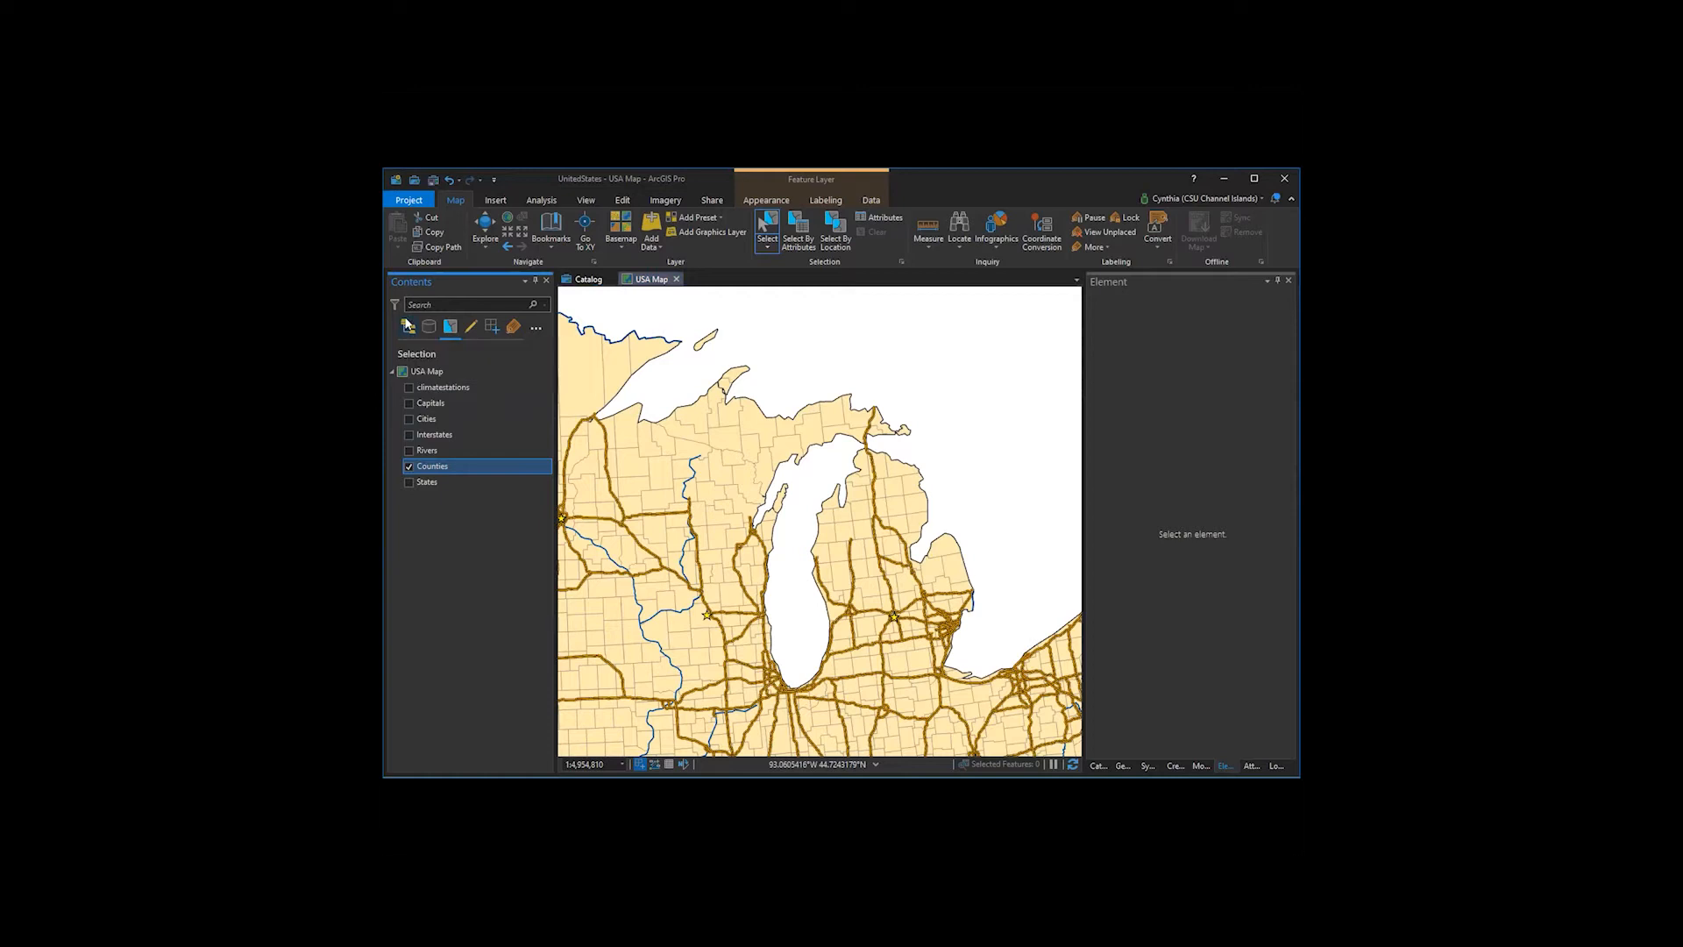
- Move the States layer above Counties in the drawing order and hide the Interstates layer
click(408, 327)
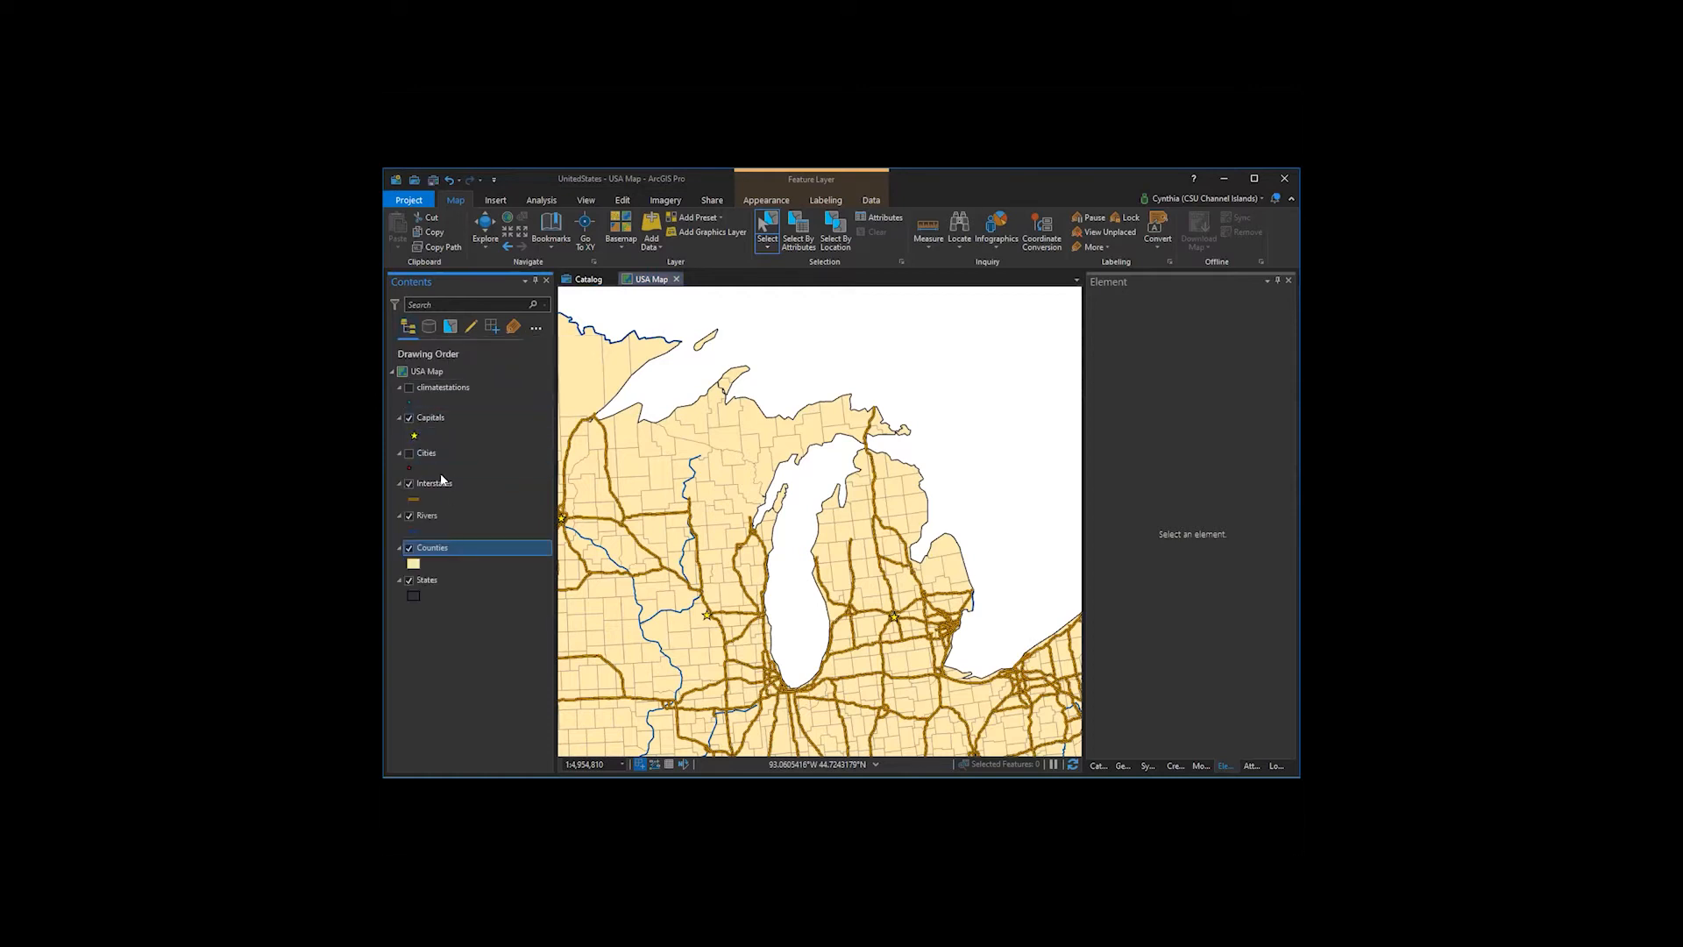
drag(430, 580, 437, 550)
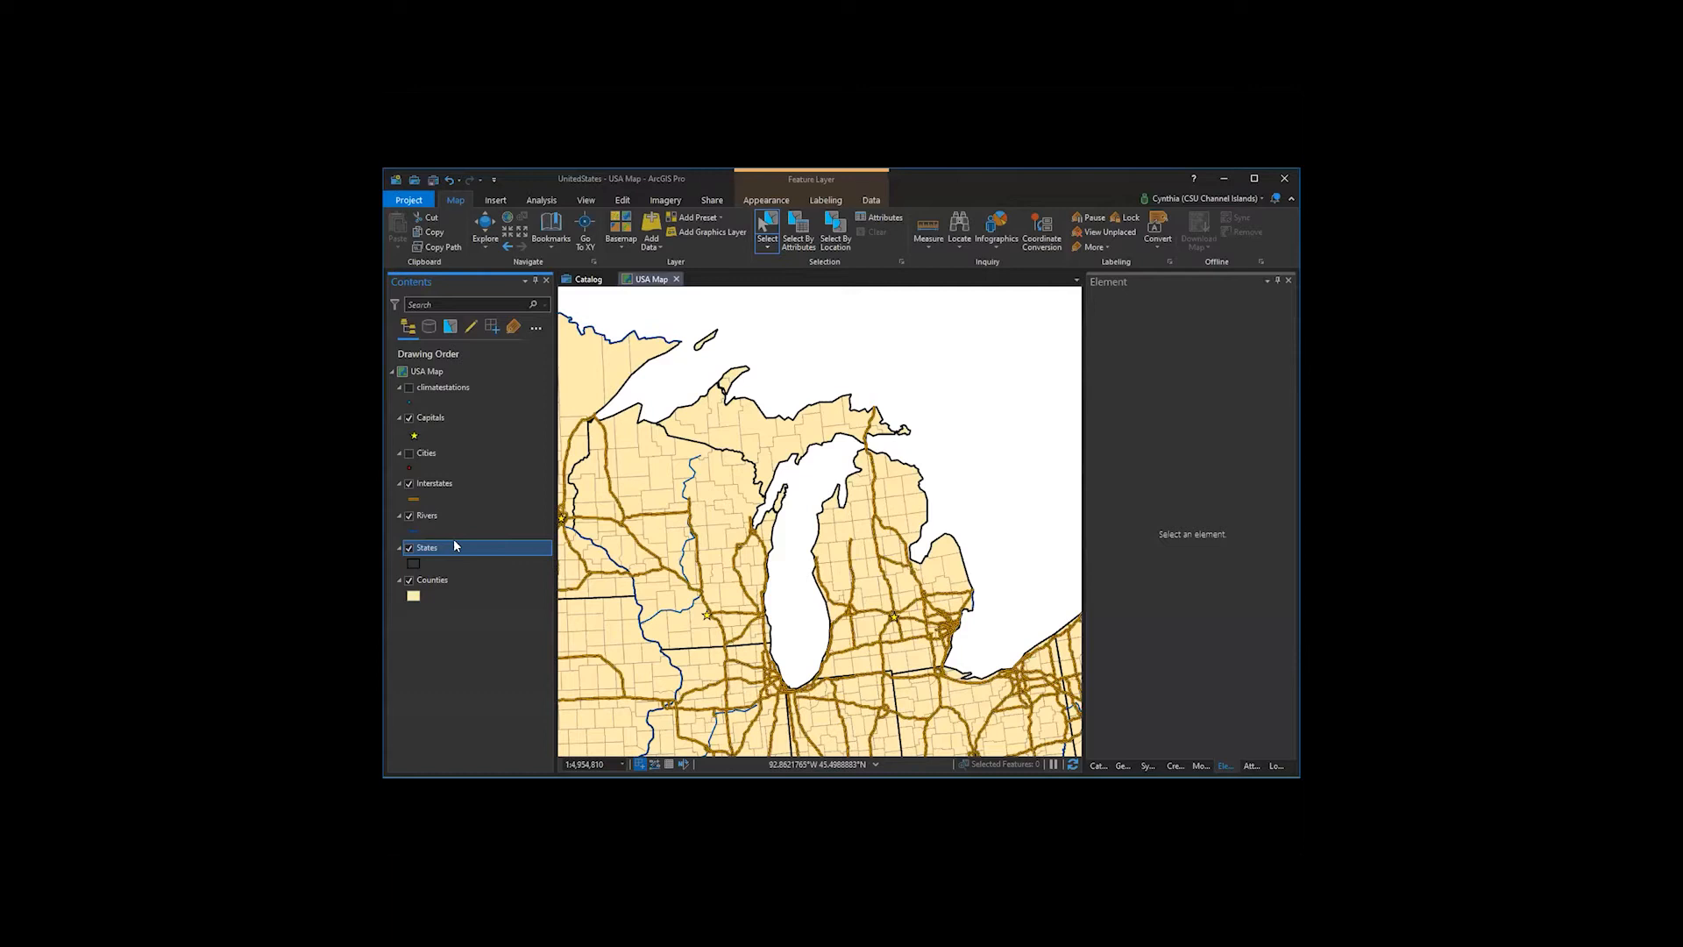
click(409, 484)
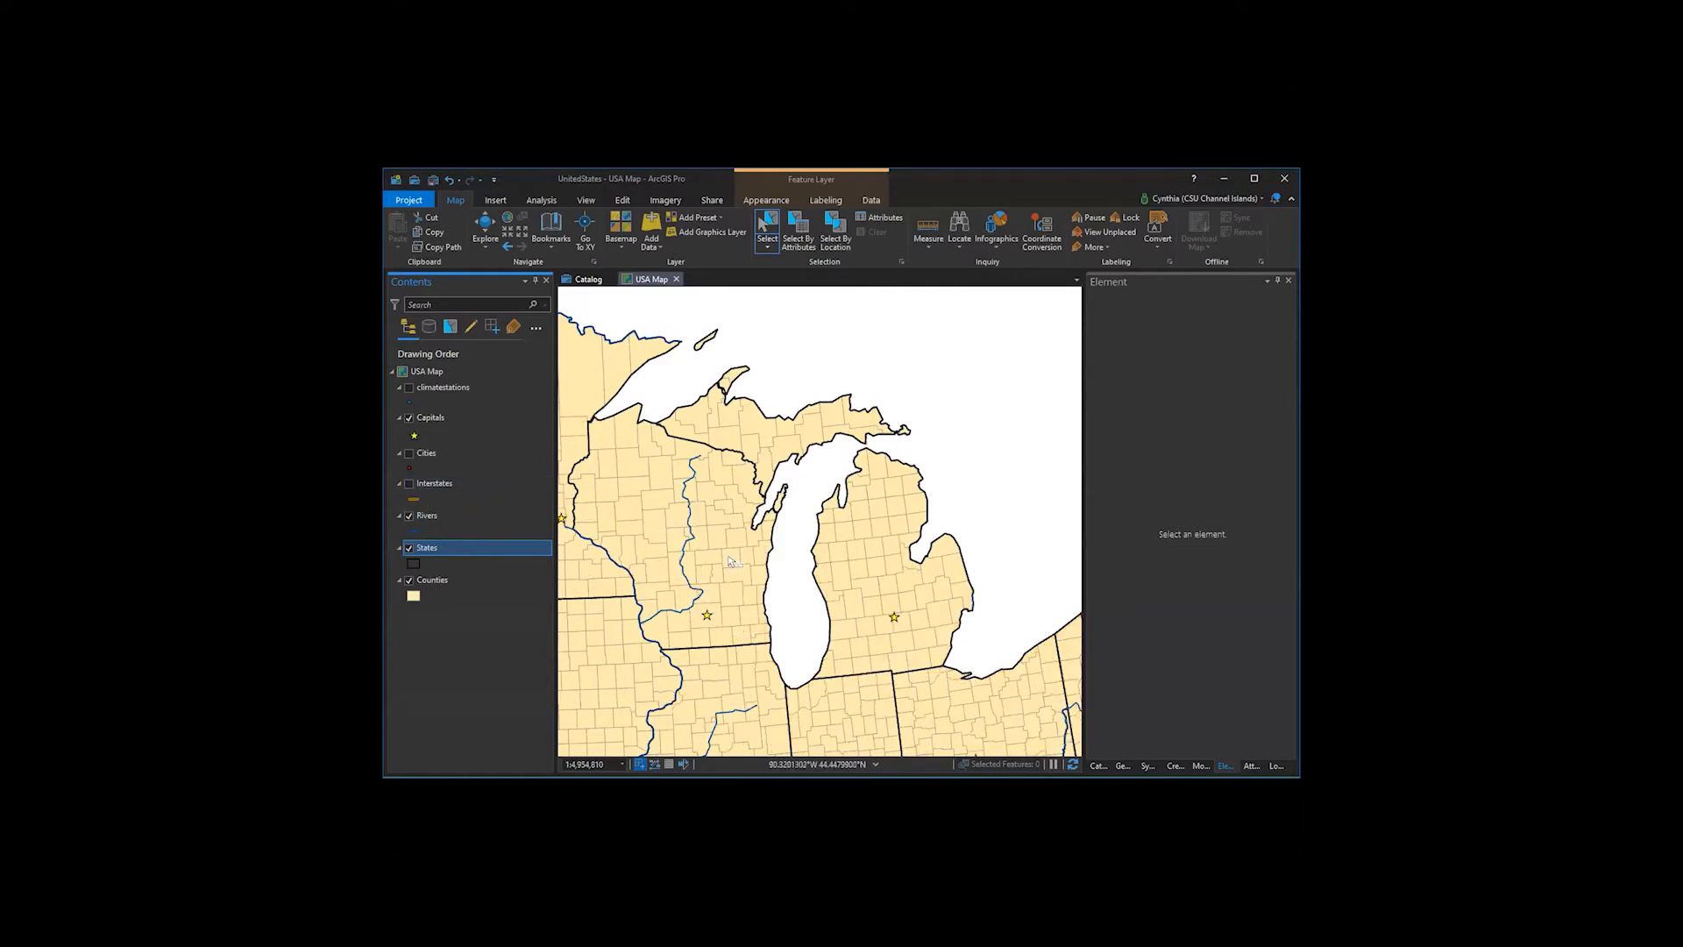
- Select a county in central Lower Michigan, add a county west of it to the selection, and clear the selection
click(881, 572)
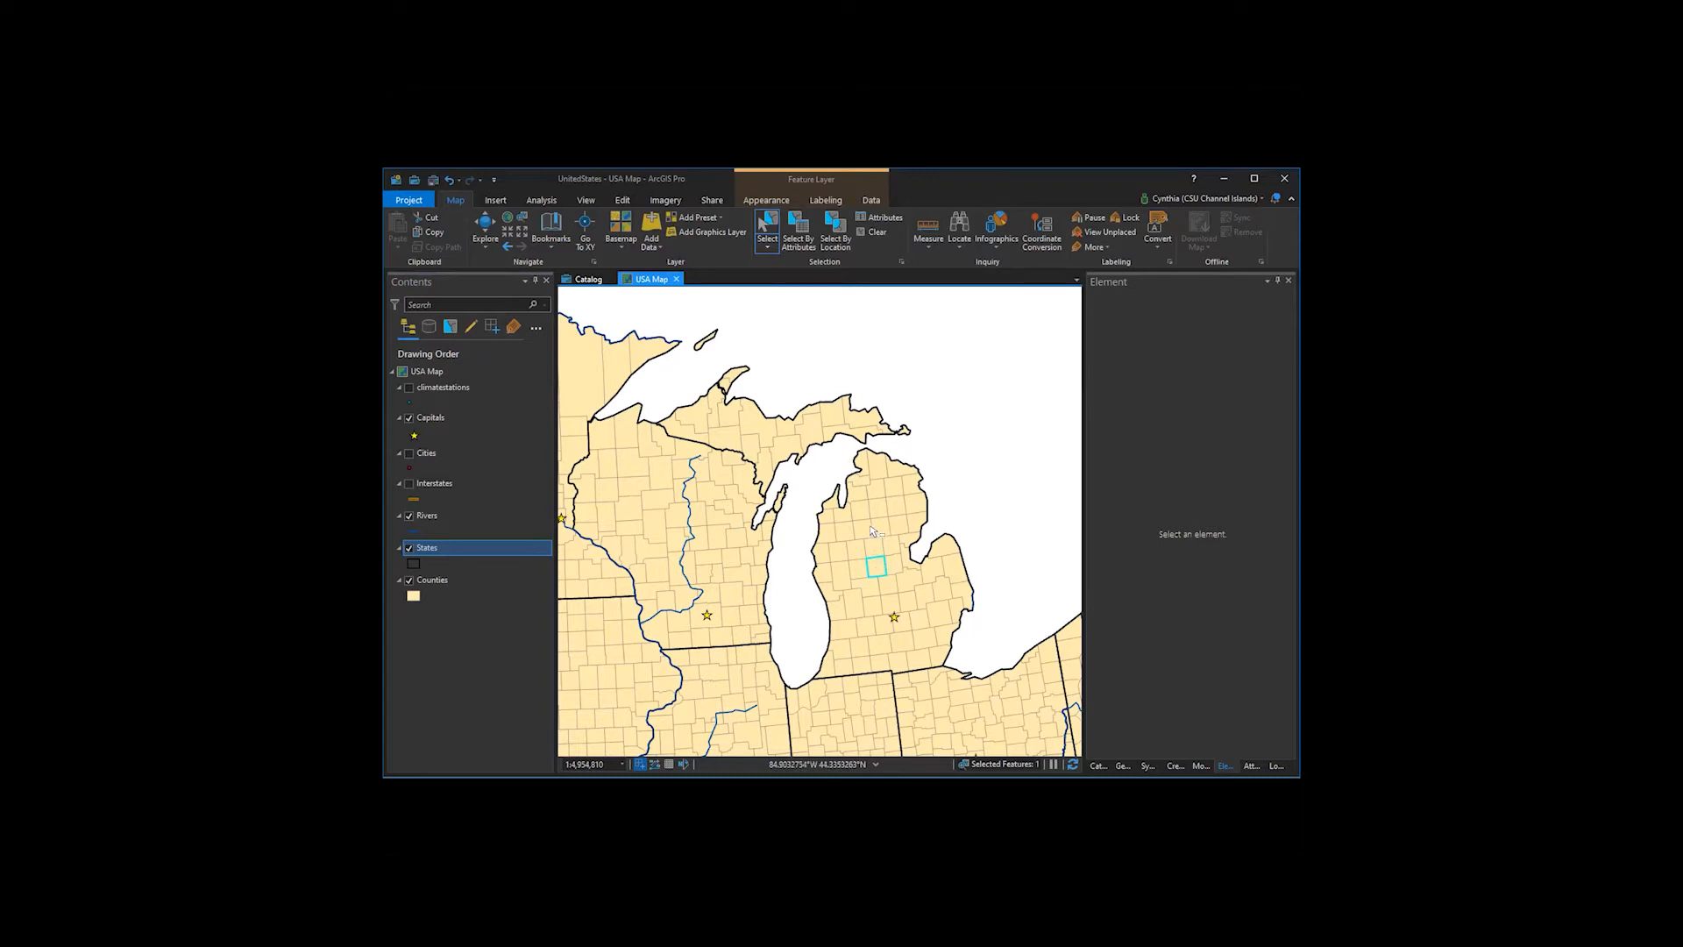
shift+click(839, 553)
click(872, 234)
- Box-select the counties across Michigan's Upper Peninsula and remove the Wisconsin and Lower Peninsula counties from the selection
drag(688, 360, 907, 456)
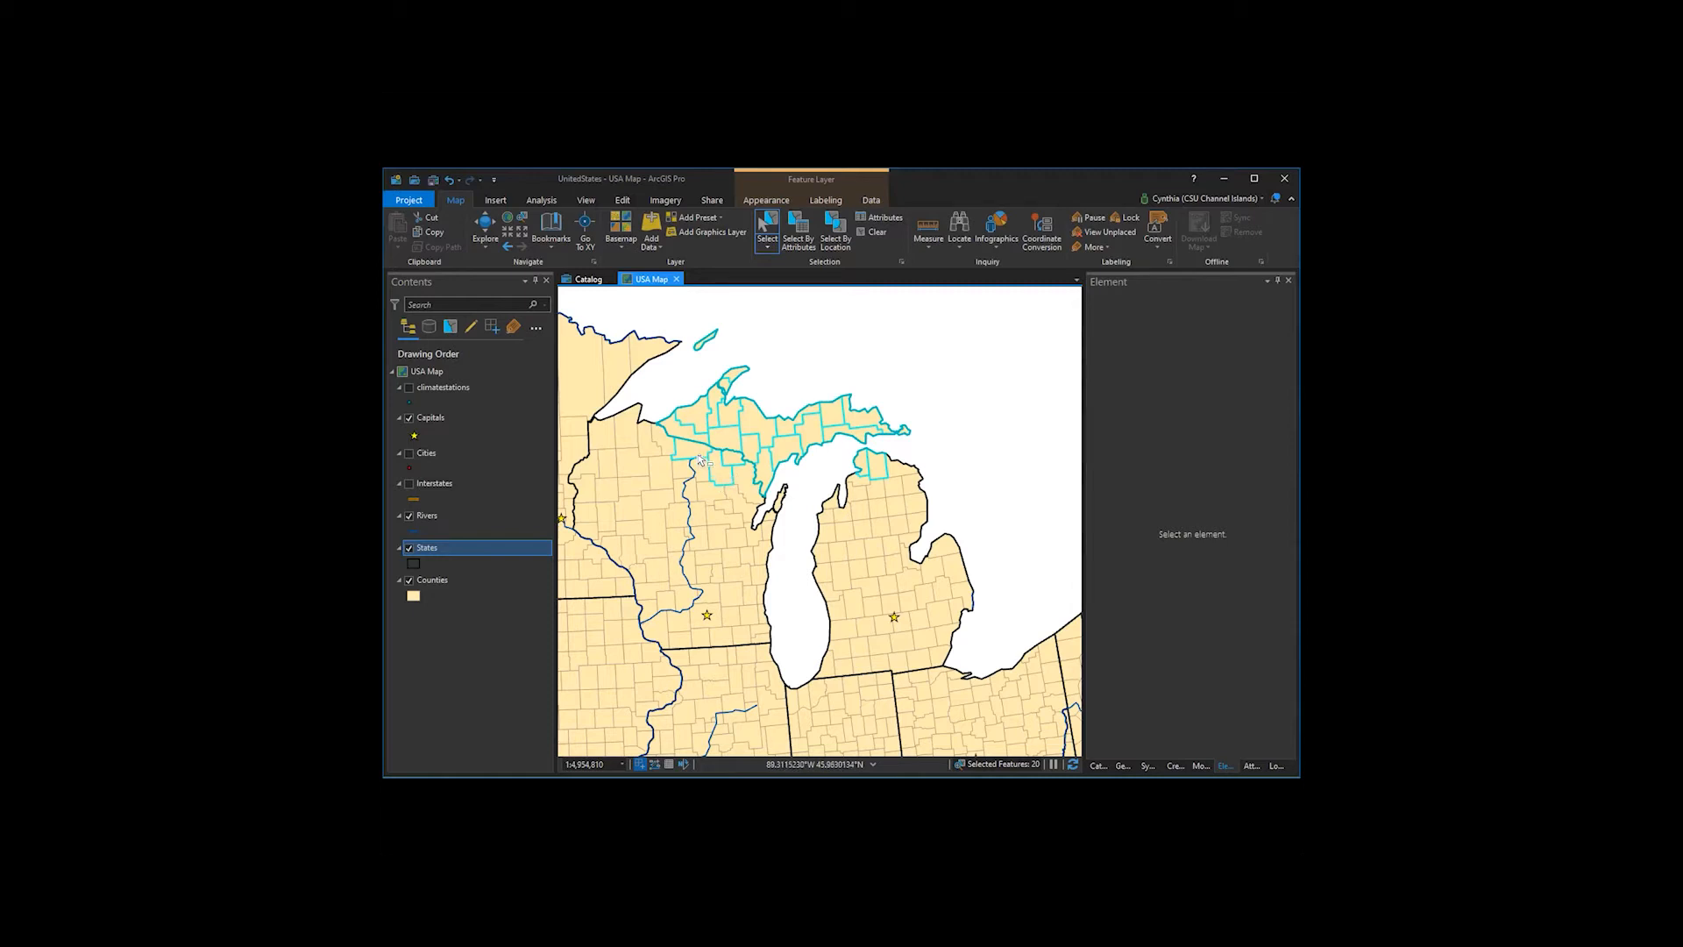
ctrl+click(725, 475)
ctrl+click(866, 472)
ctrl+click(864, 469)
ctrl+click(876, 473)
- Set the selection combination mode to Add to the current selection
click(902, 263)
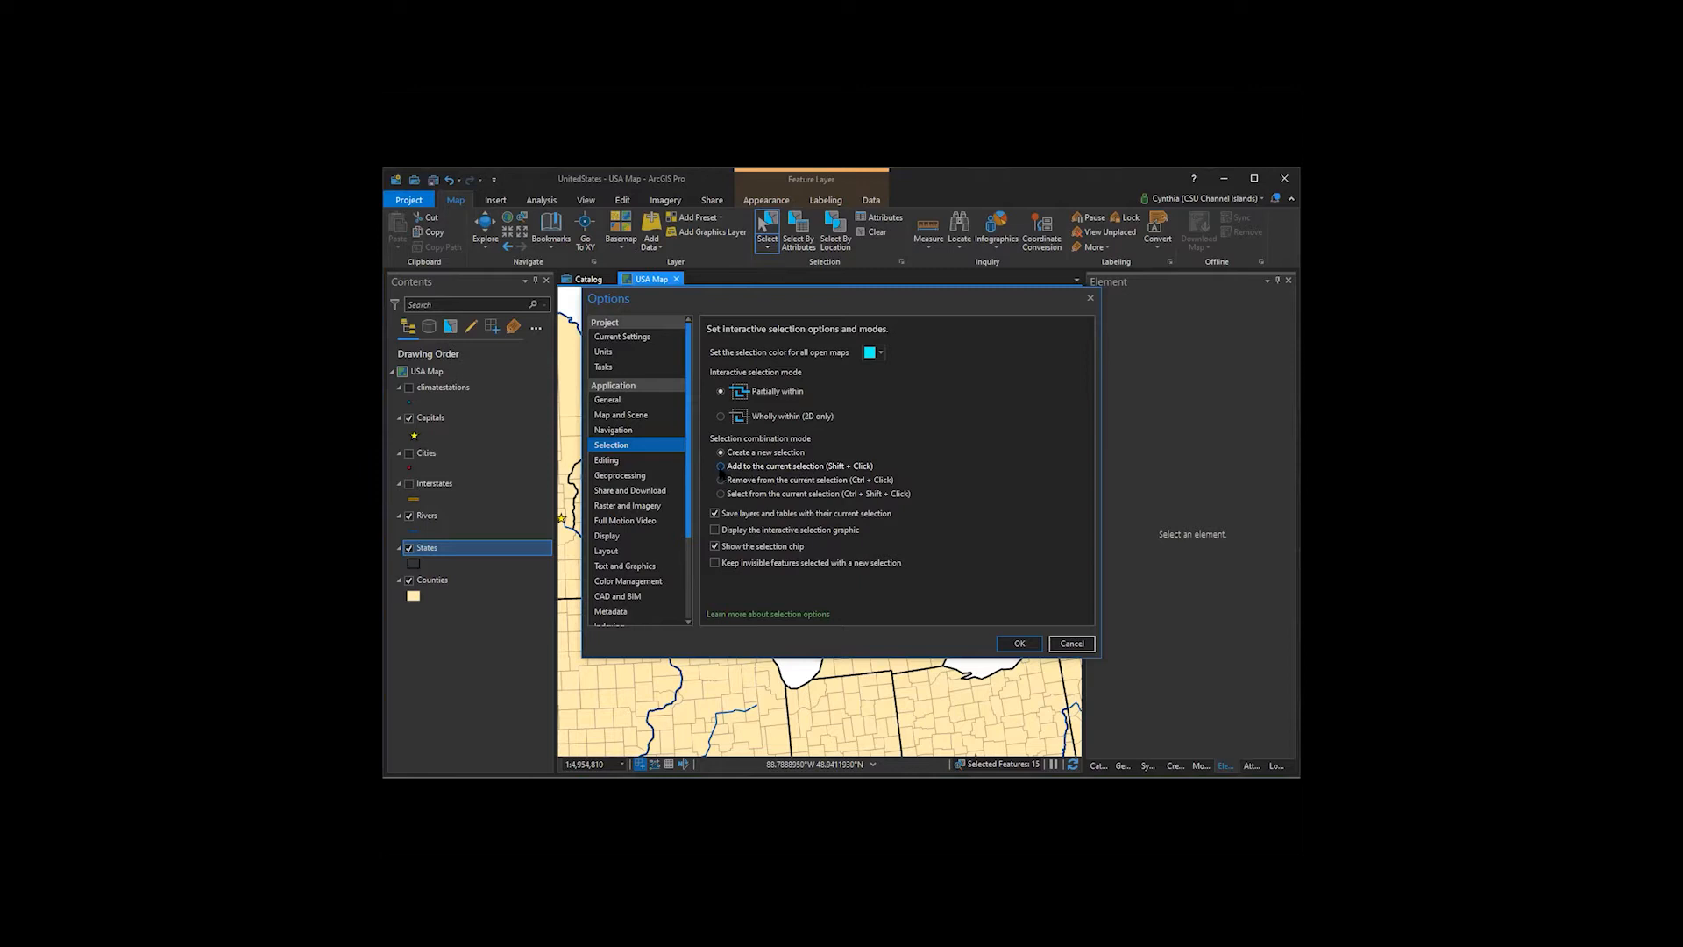
click(720, 466)
click(1022, 644)
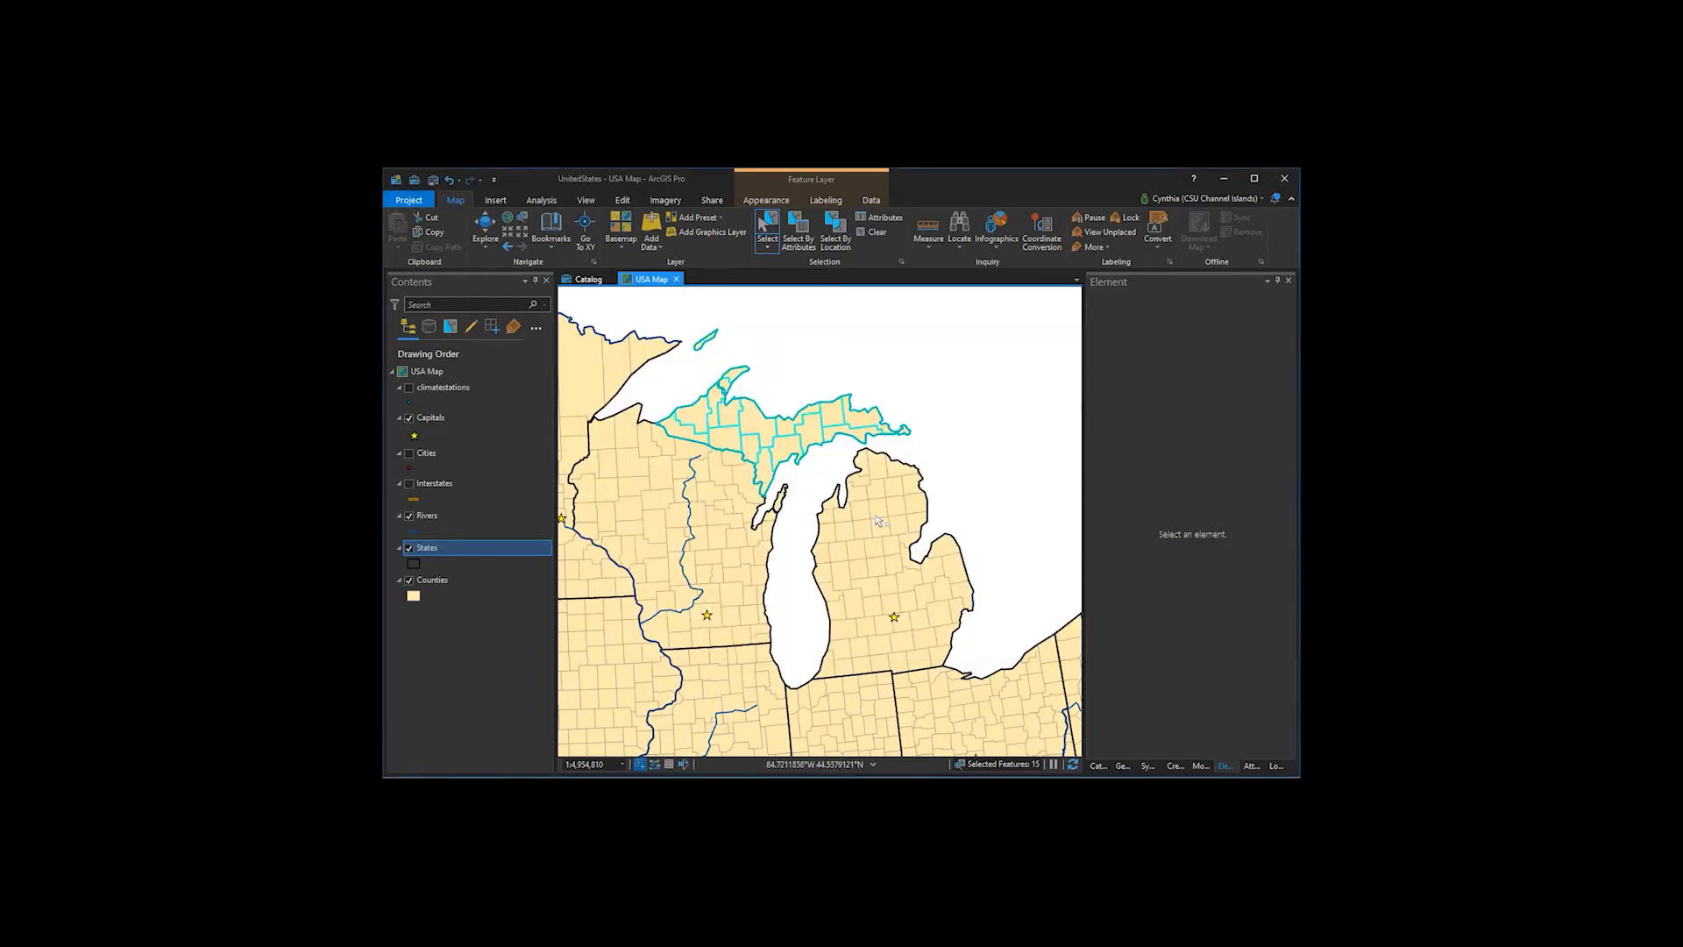
- Add individual Lower Peninsula counties to the selection, and box-select the entire Lower Peninsula to include the rest
click(876, 514)
click(858, 550)
click(881, 569)
click(857, 603)
click(865, 632)
drag(808, 461, 977, 668)
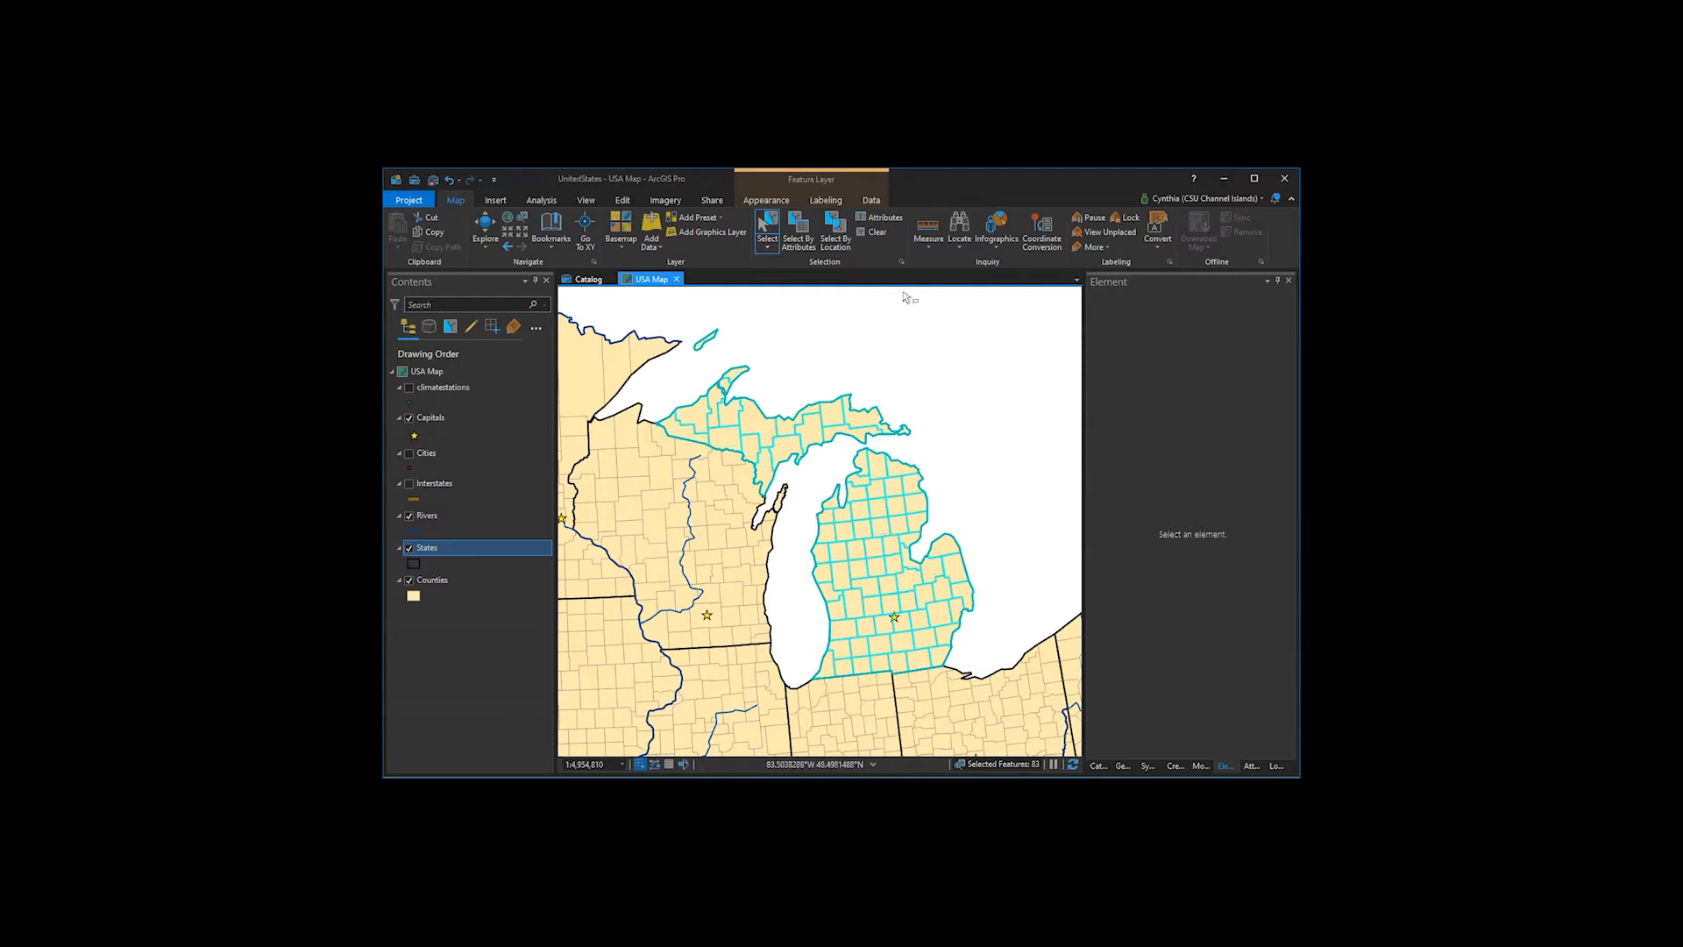
- Set the selection combination mode to Remove from the current selection
click(902, 262)
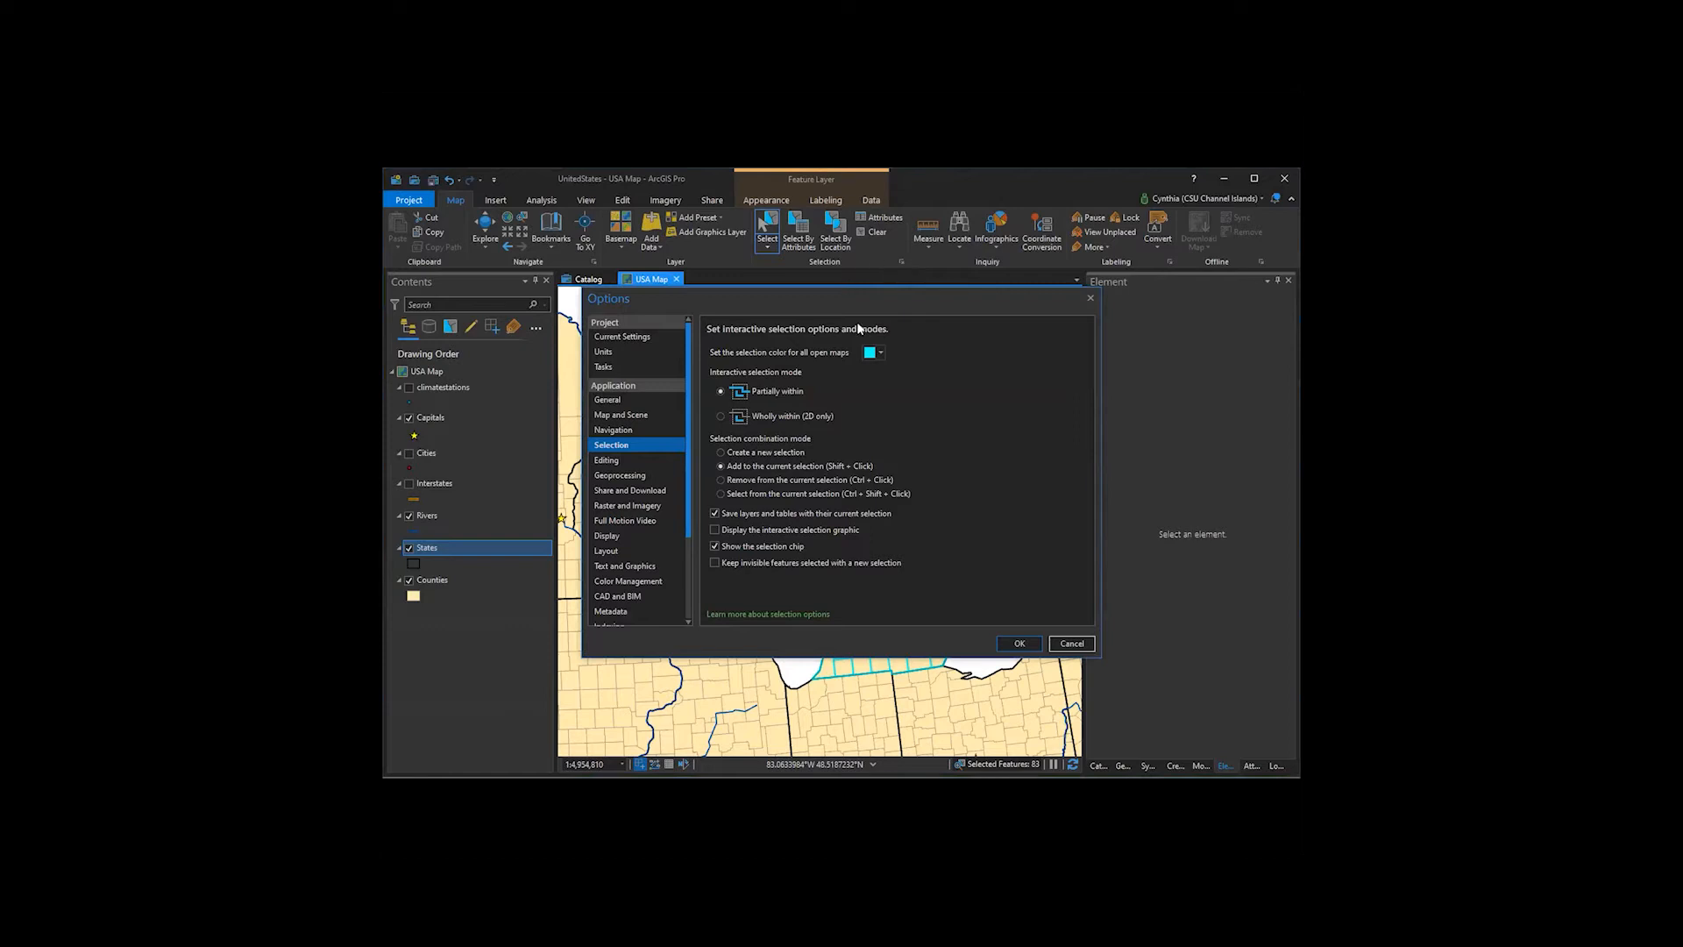
click(723, 480)
click(1021, 644)
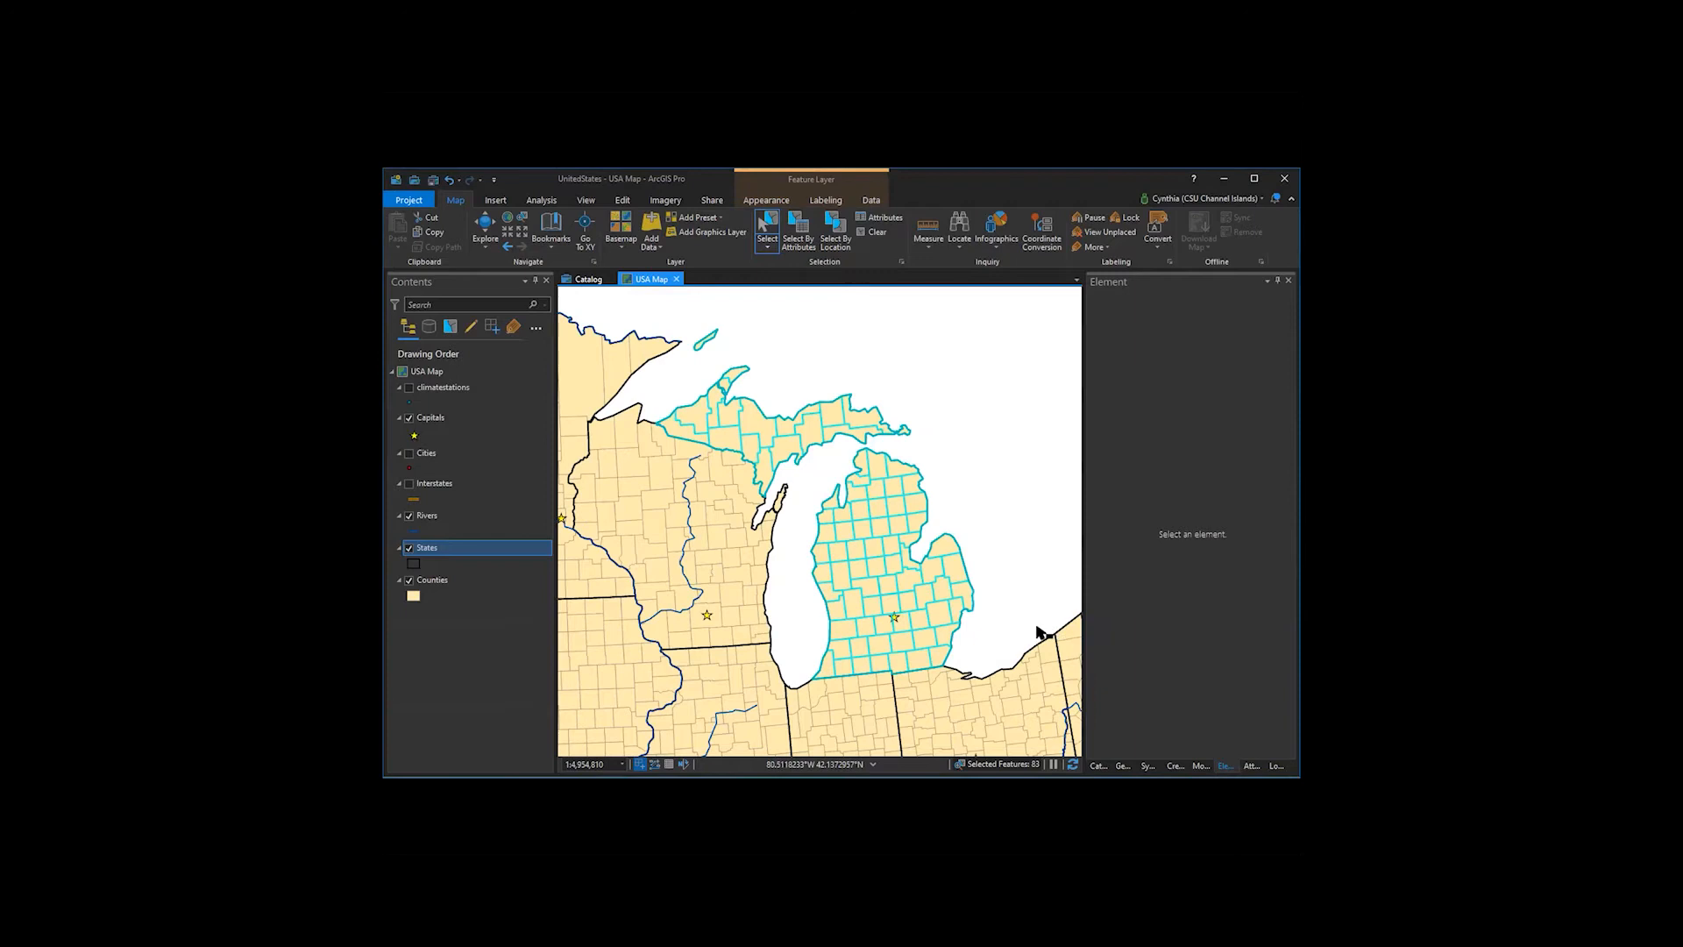
- Remove all Lower Peninsula counties from the selection, leaving only the Upper Peninsula counties selected
click(937, 594)
drag(892, 577, 915, 597)
drag(802, 538, 828, 578)
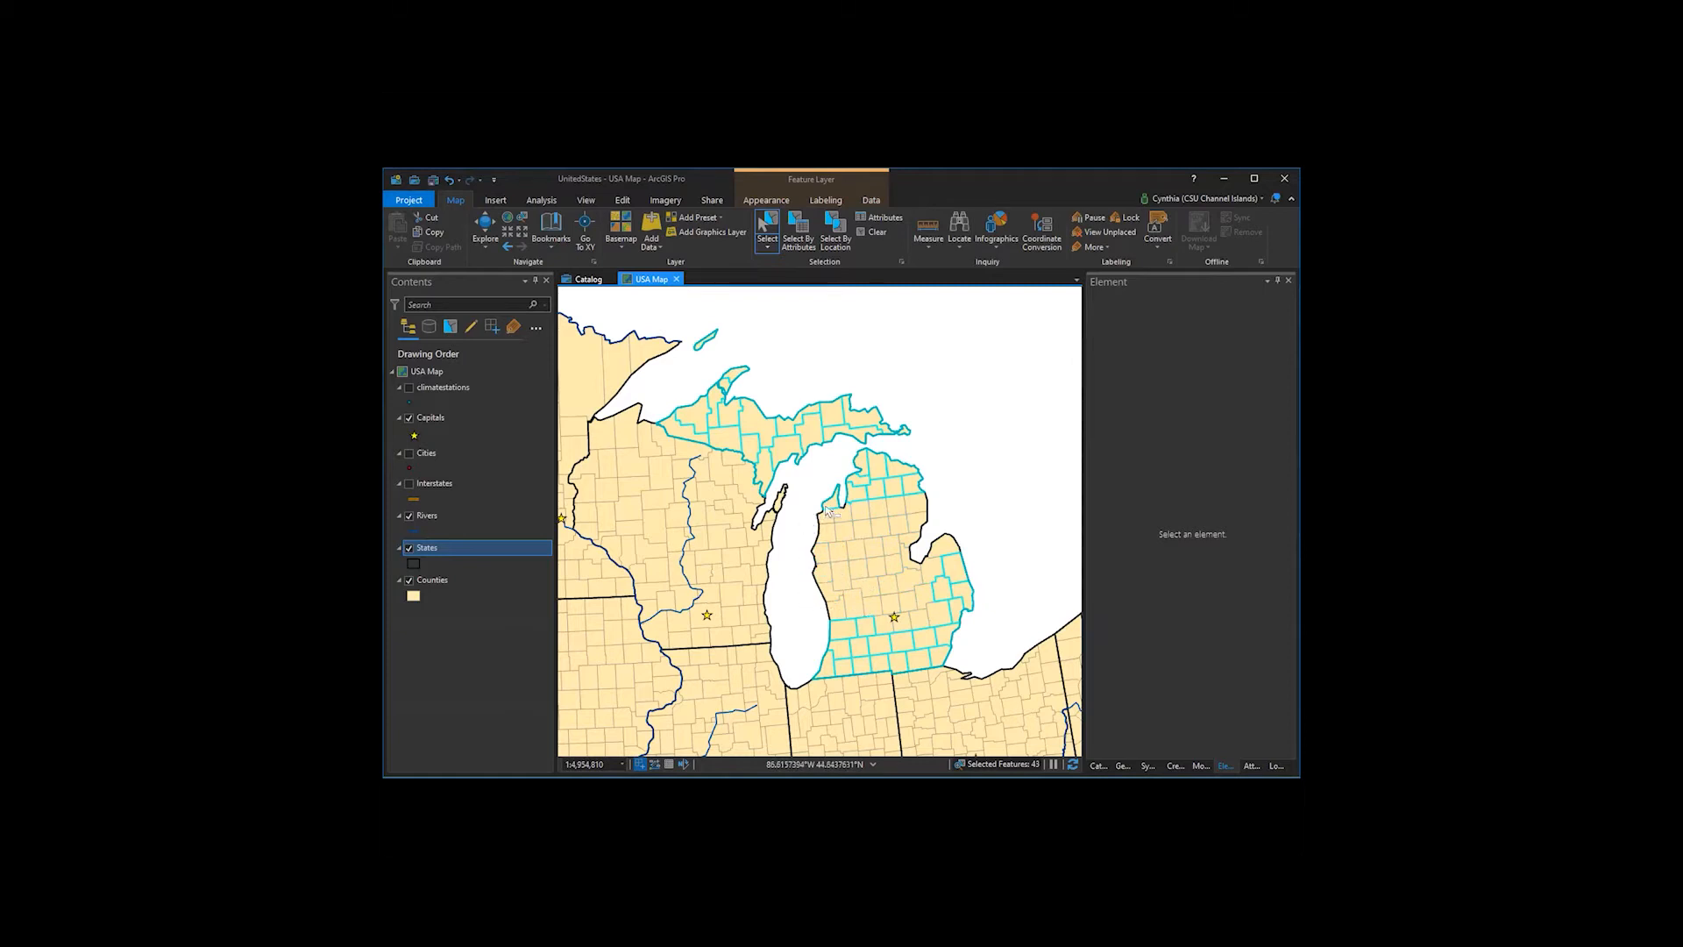
drag(790, 597, 964, 667)
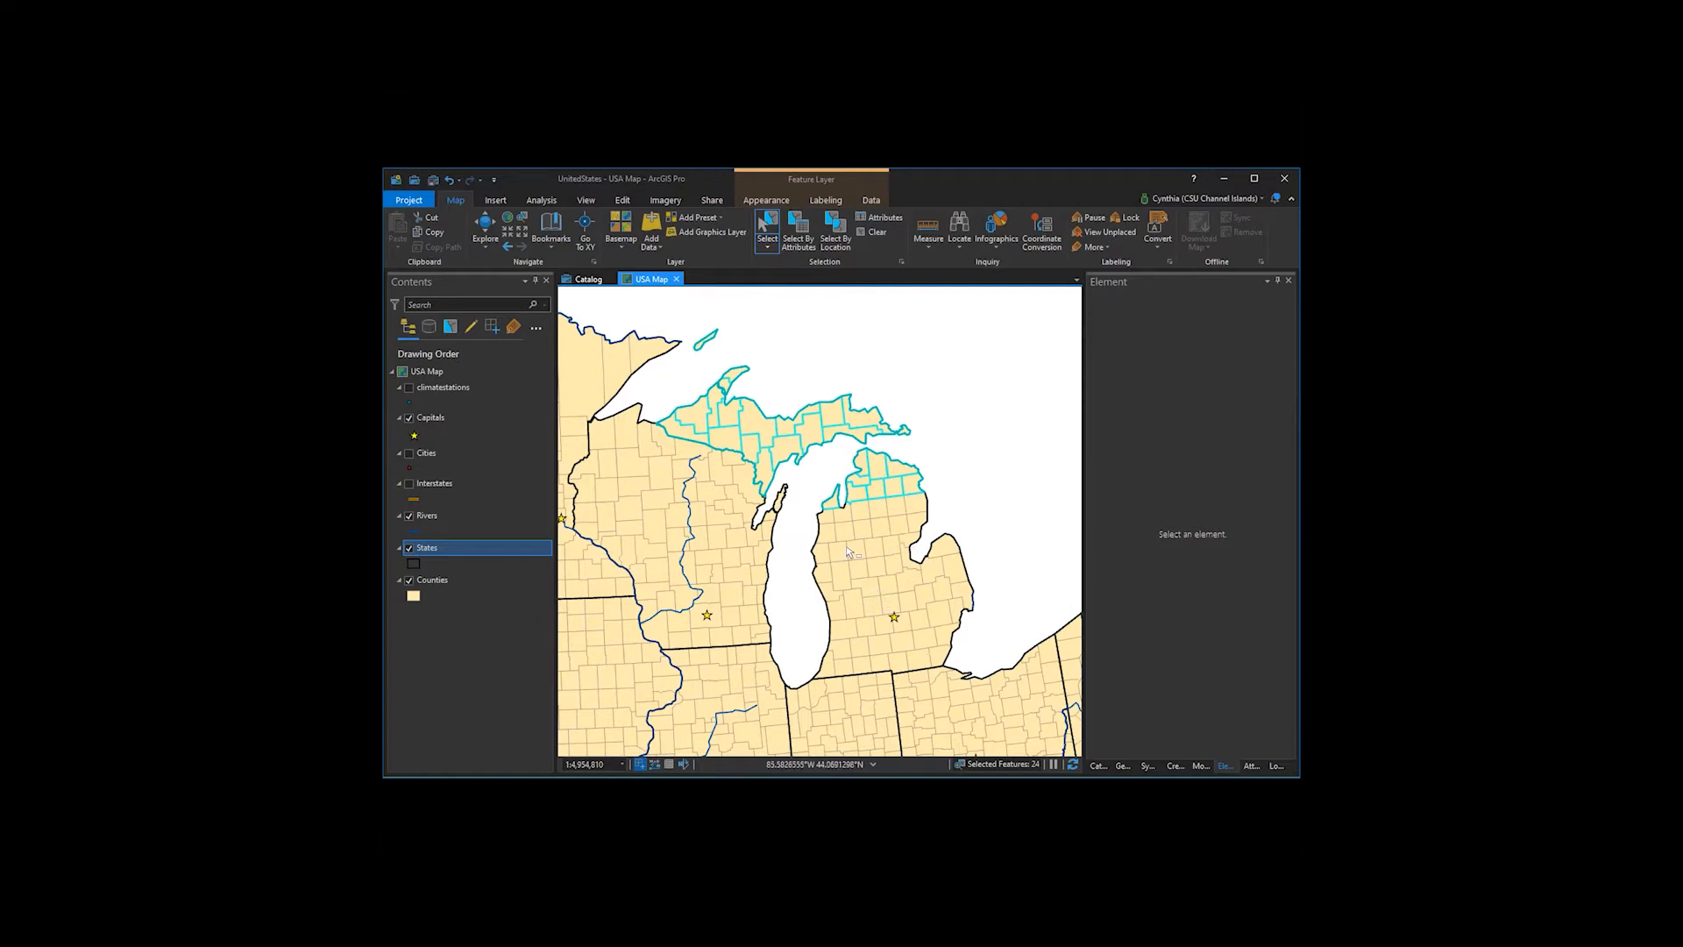
drag(807, 530, 959, 467)
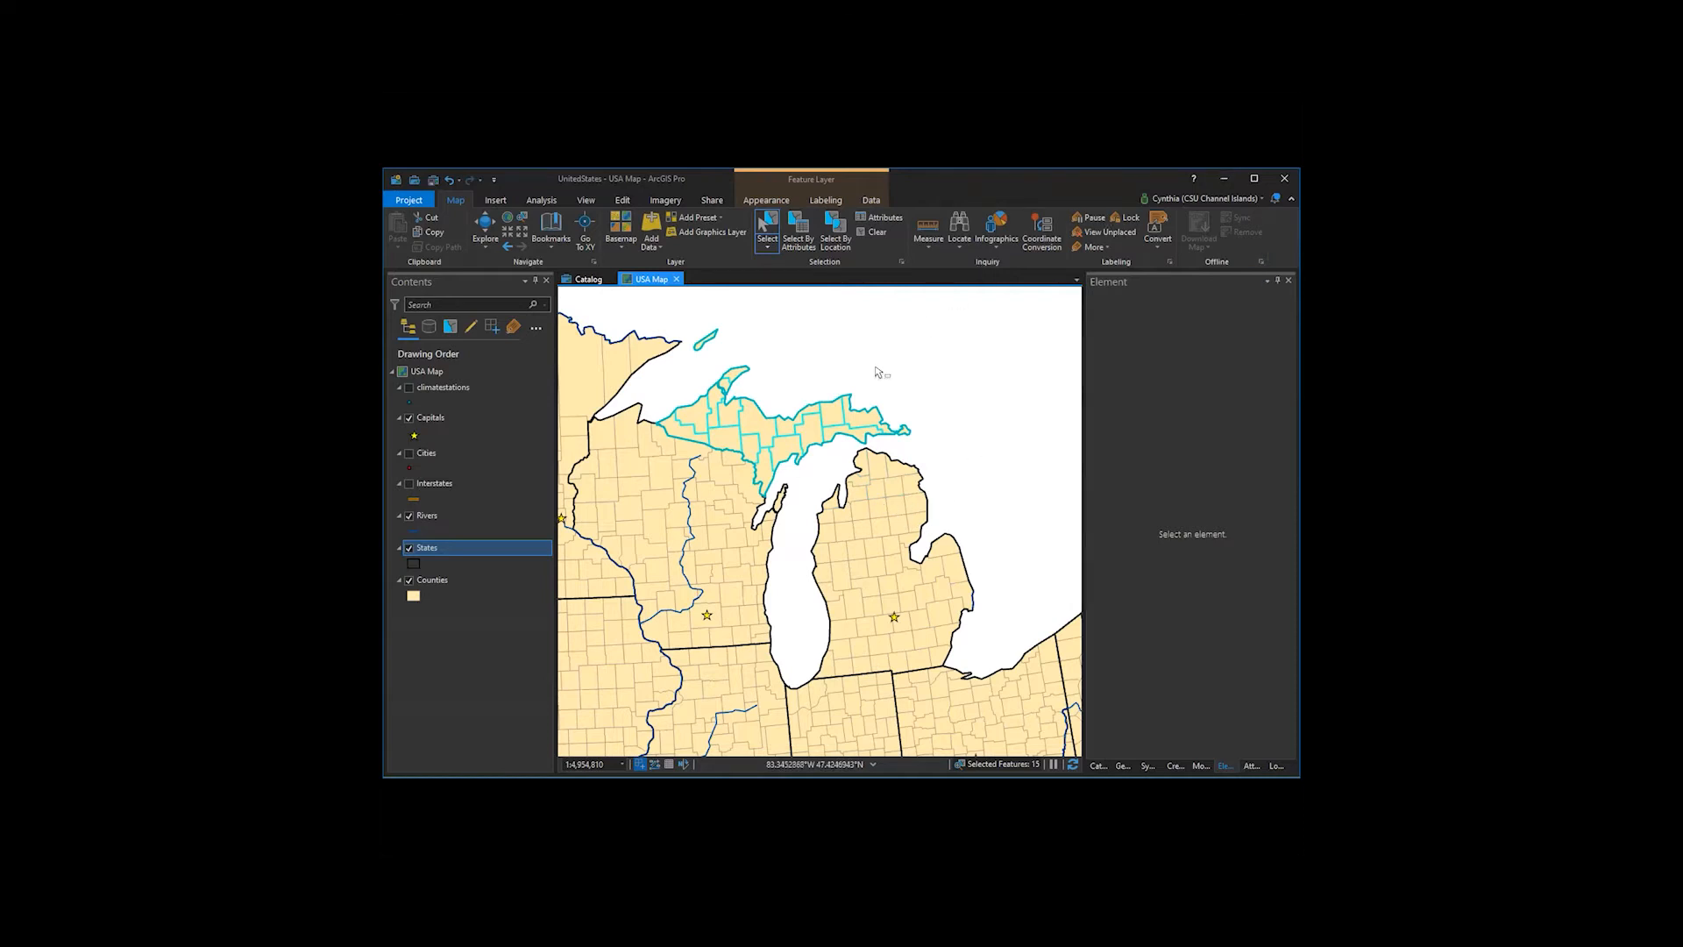
- Set the combination mode to Select from the current selection and box-select the eastern Upper Peninsula counties
click(901, 264)
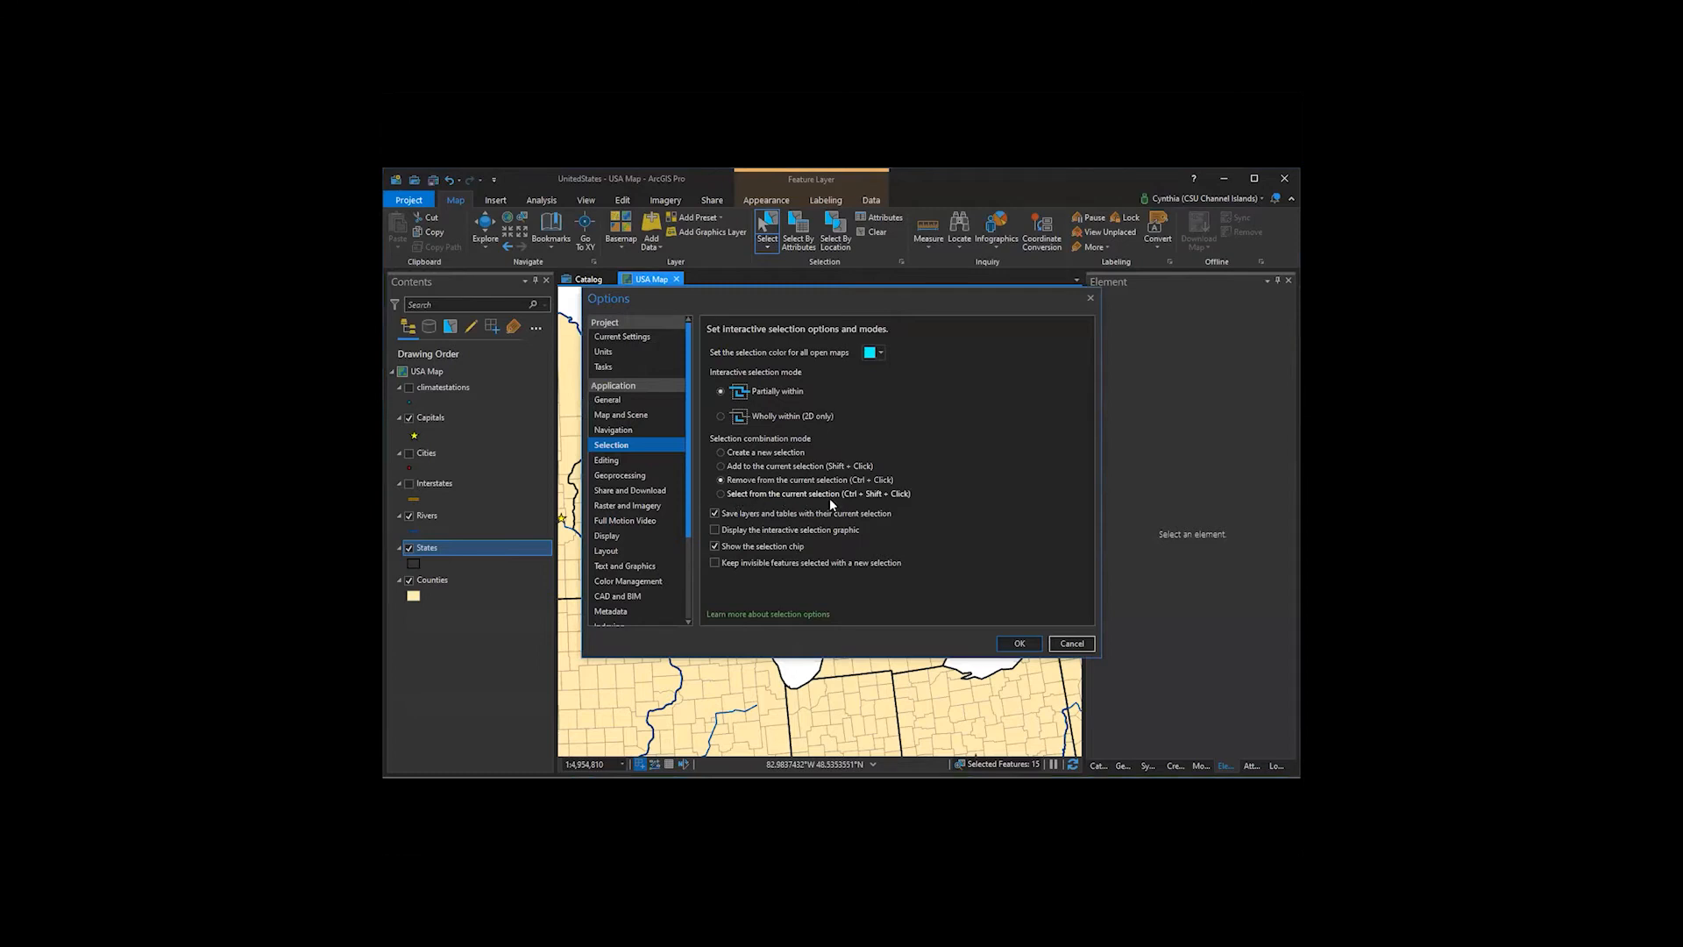
click(720, 493)
click(1015, 644)
drag(803, 427, 936, 510)
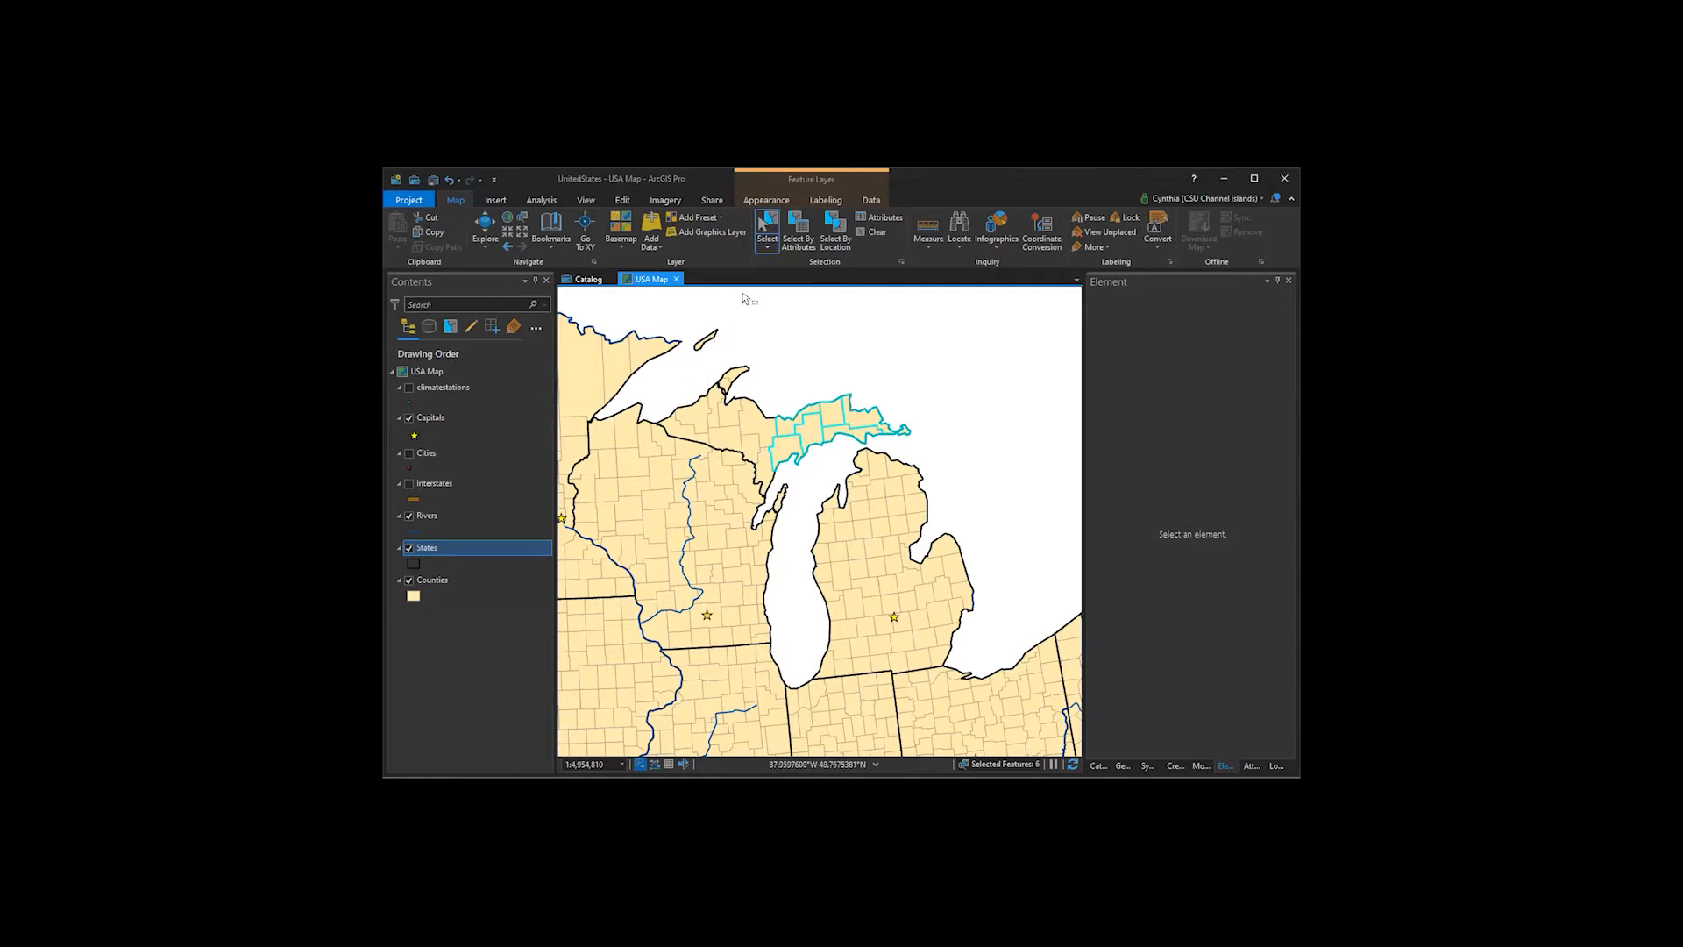
- Set the selection combination mode back to Create a new selection
click(900, 263)
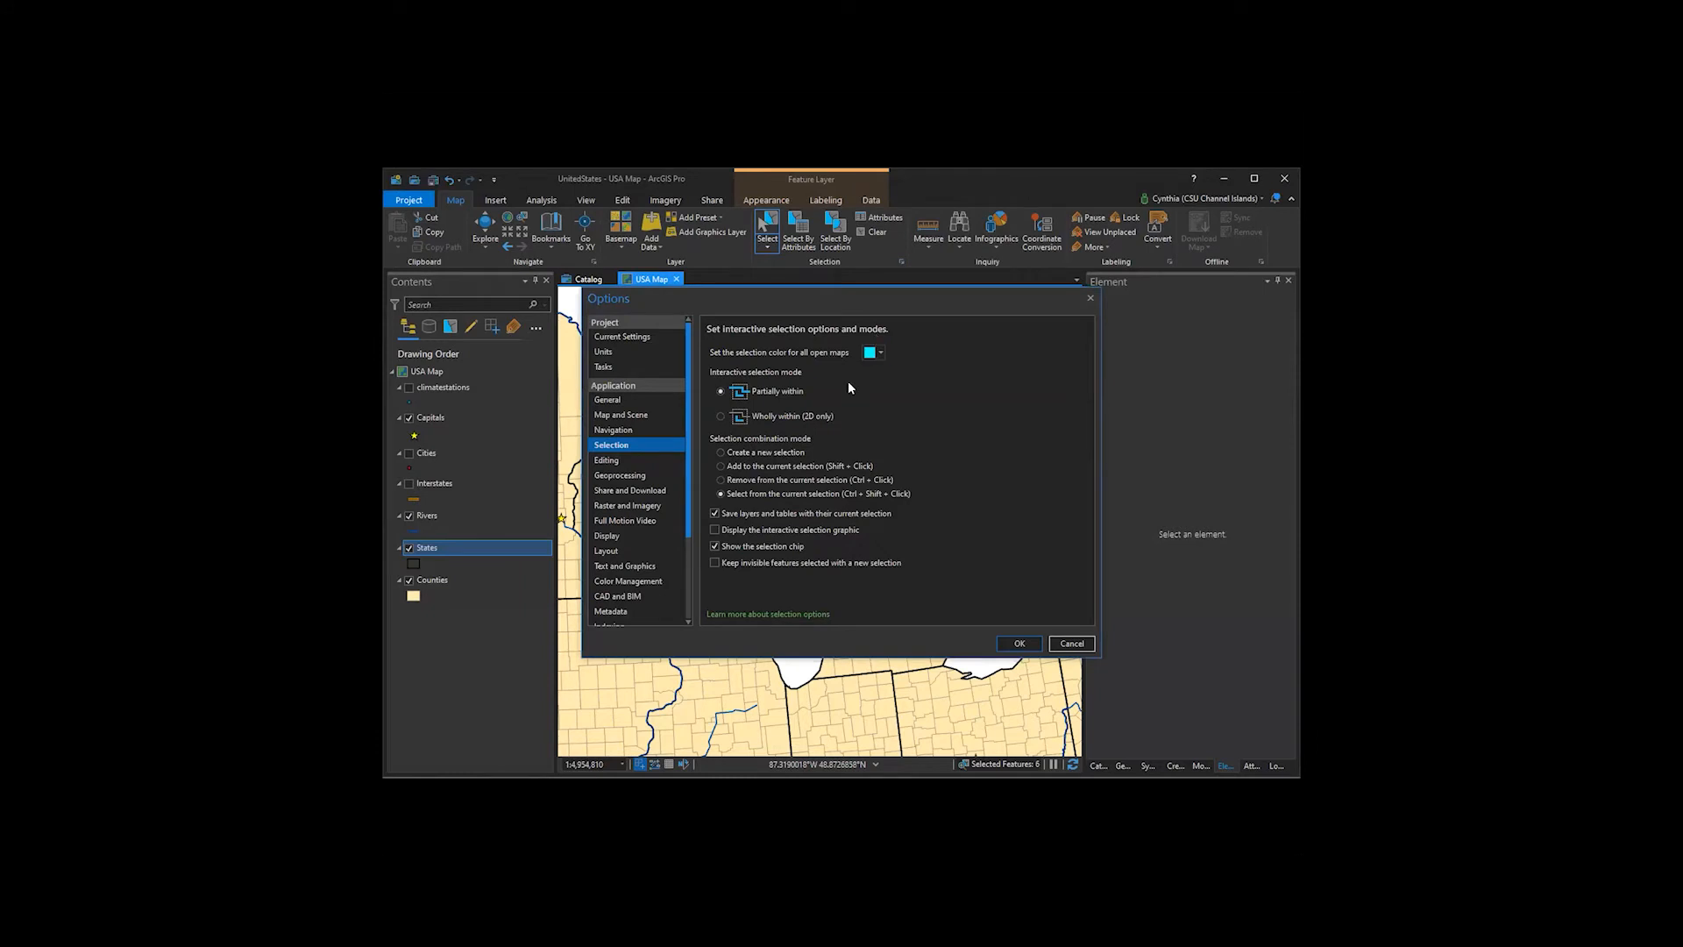
click(721, 452)
click(1017, 643)
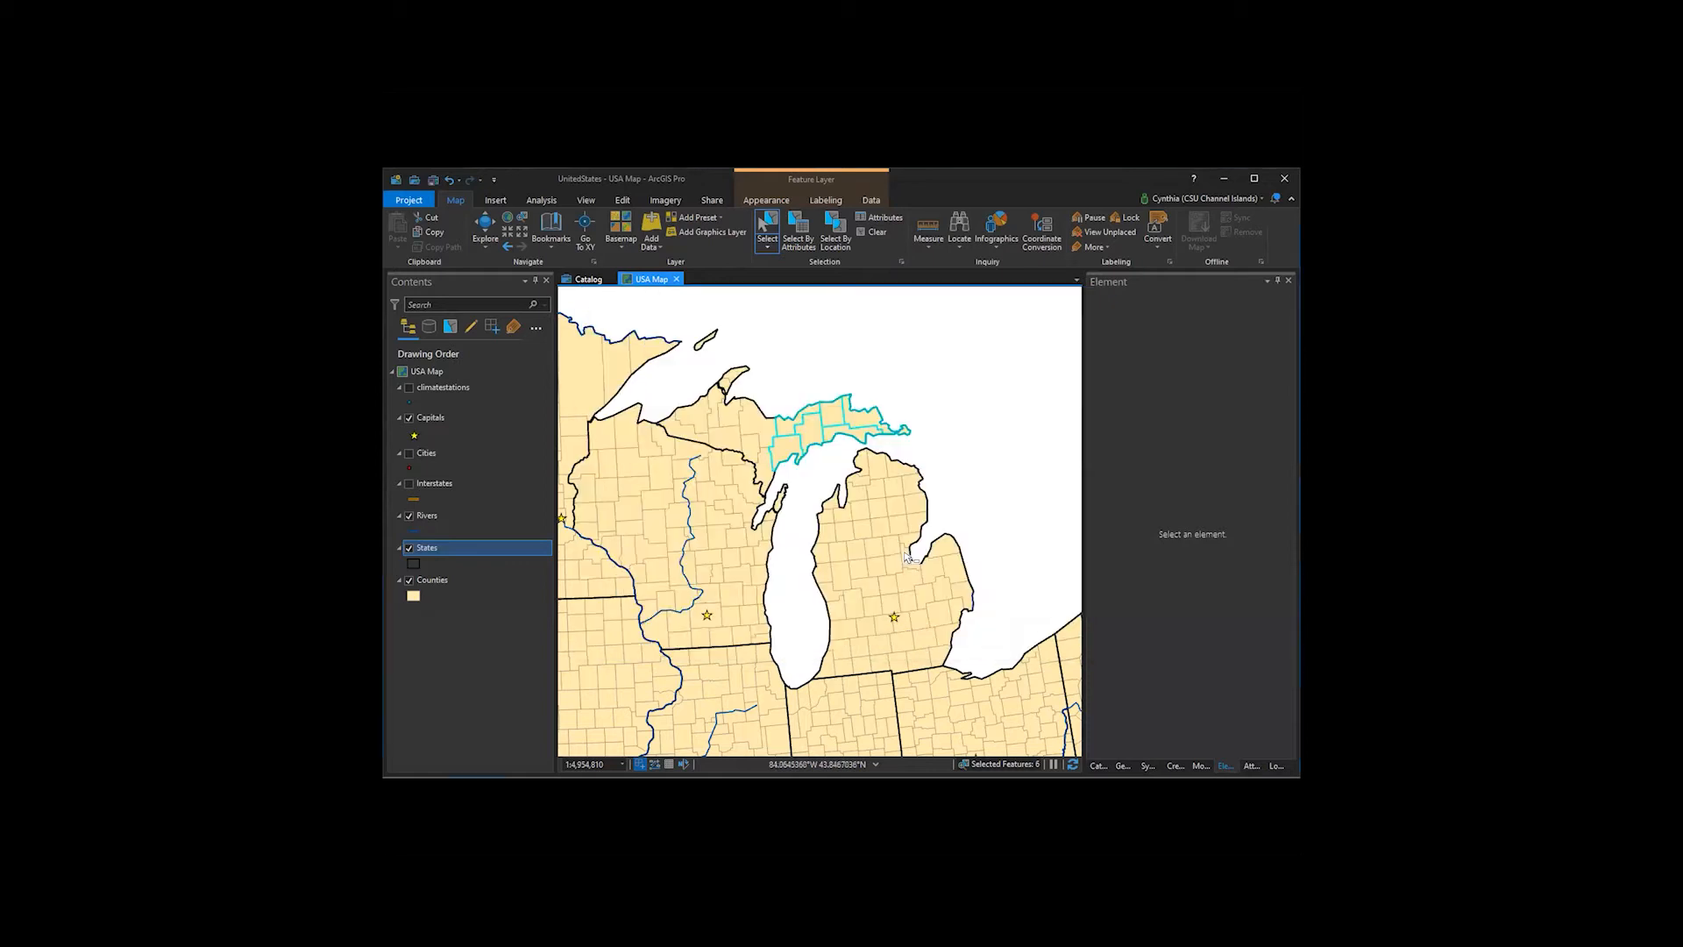
- Select the counties around the Michigan capital with a freehand circle centred on the capital
click(767, 250)
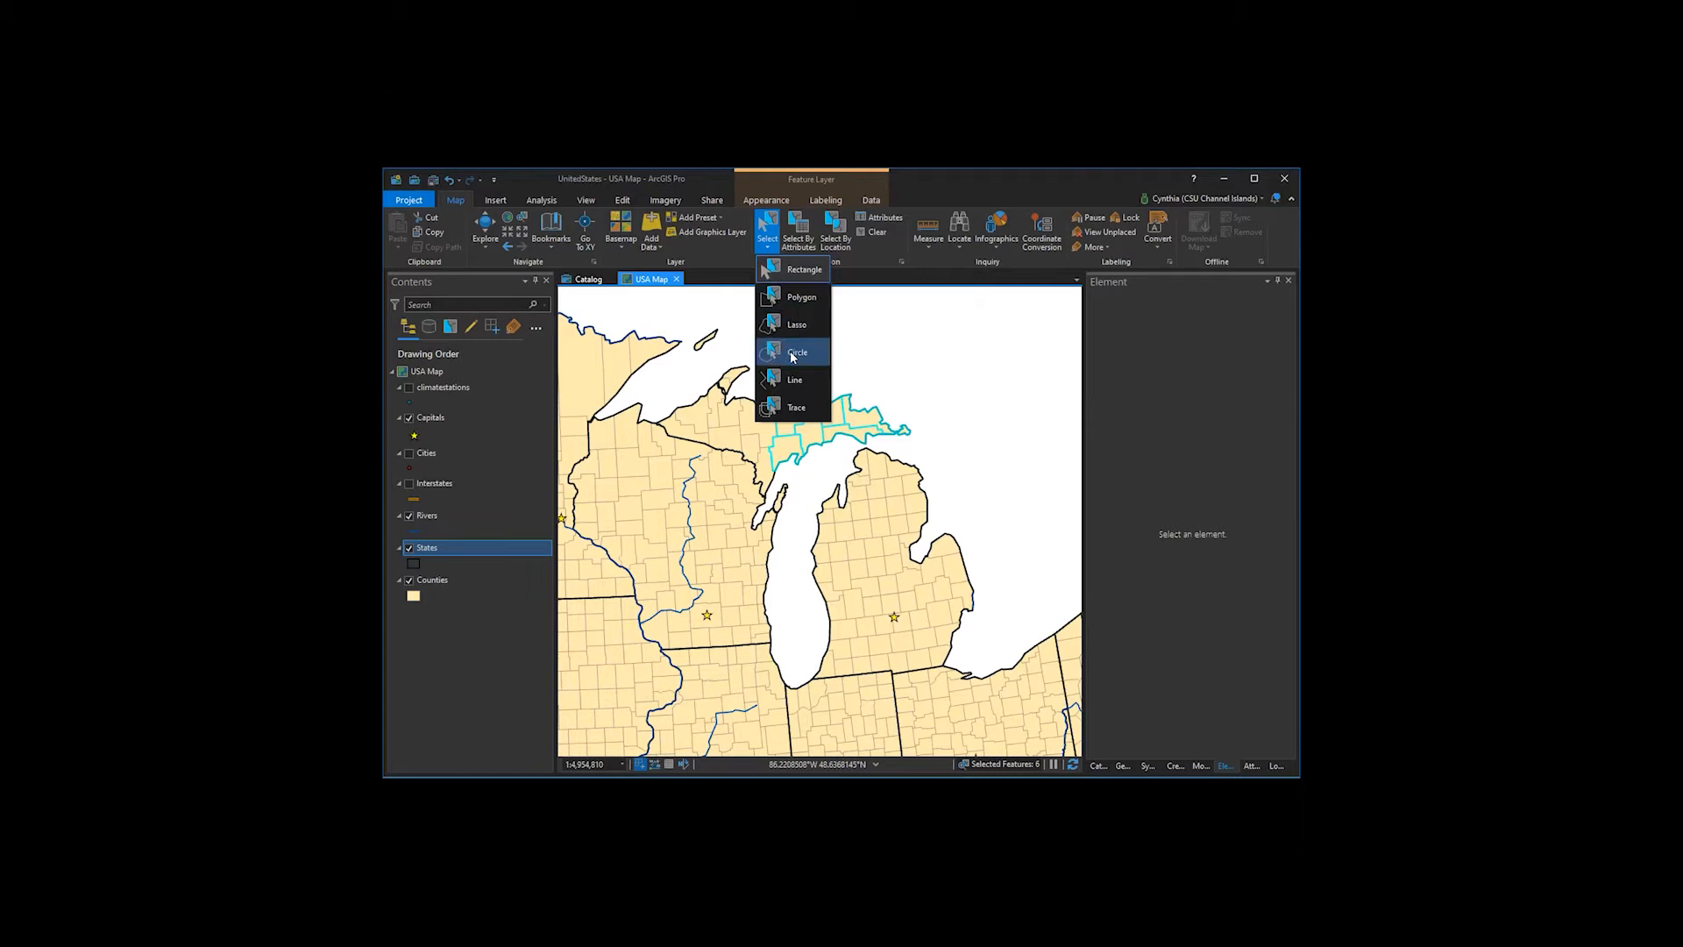
click(782, 354)
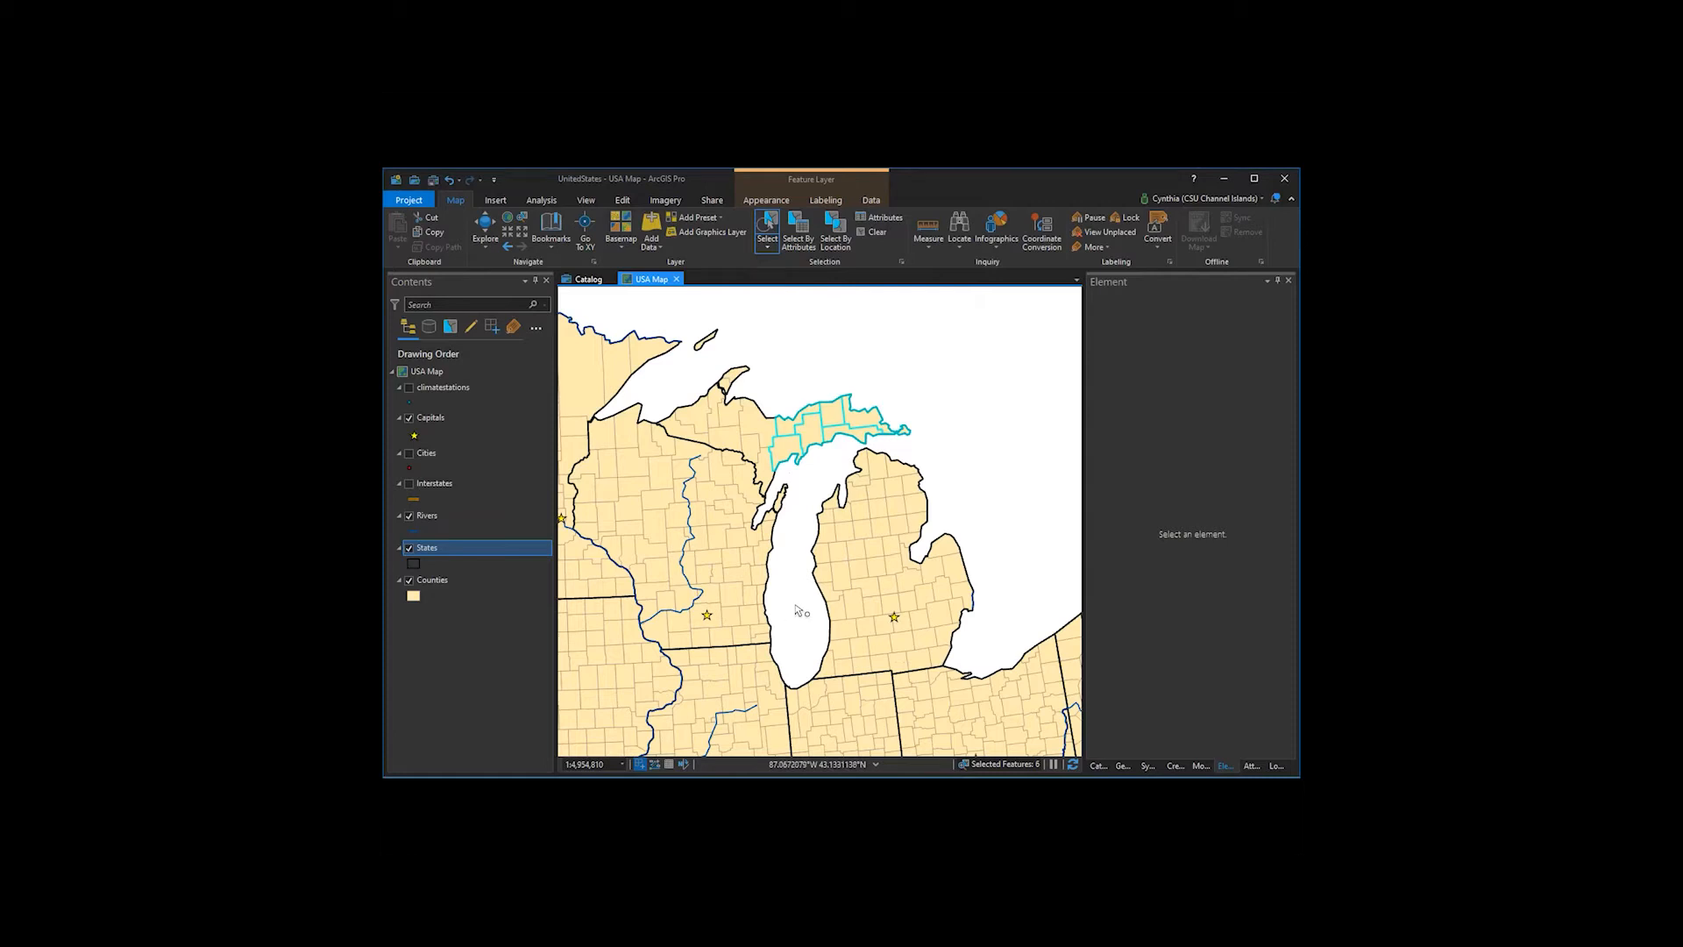
click(894, 620)
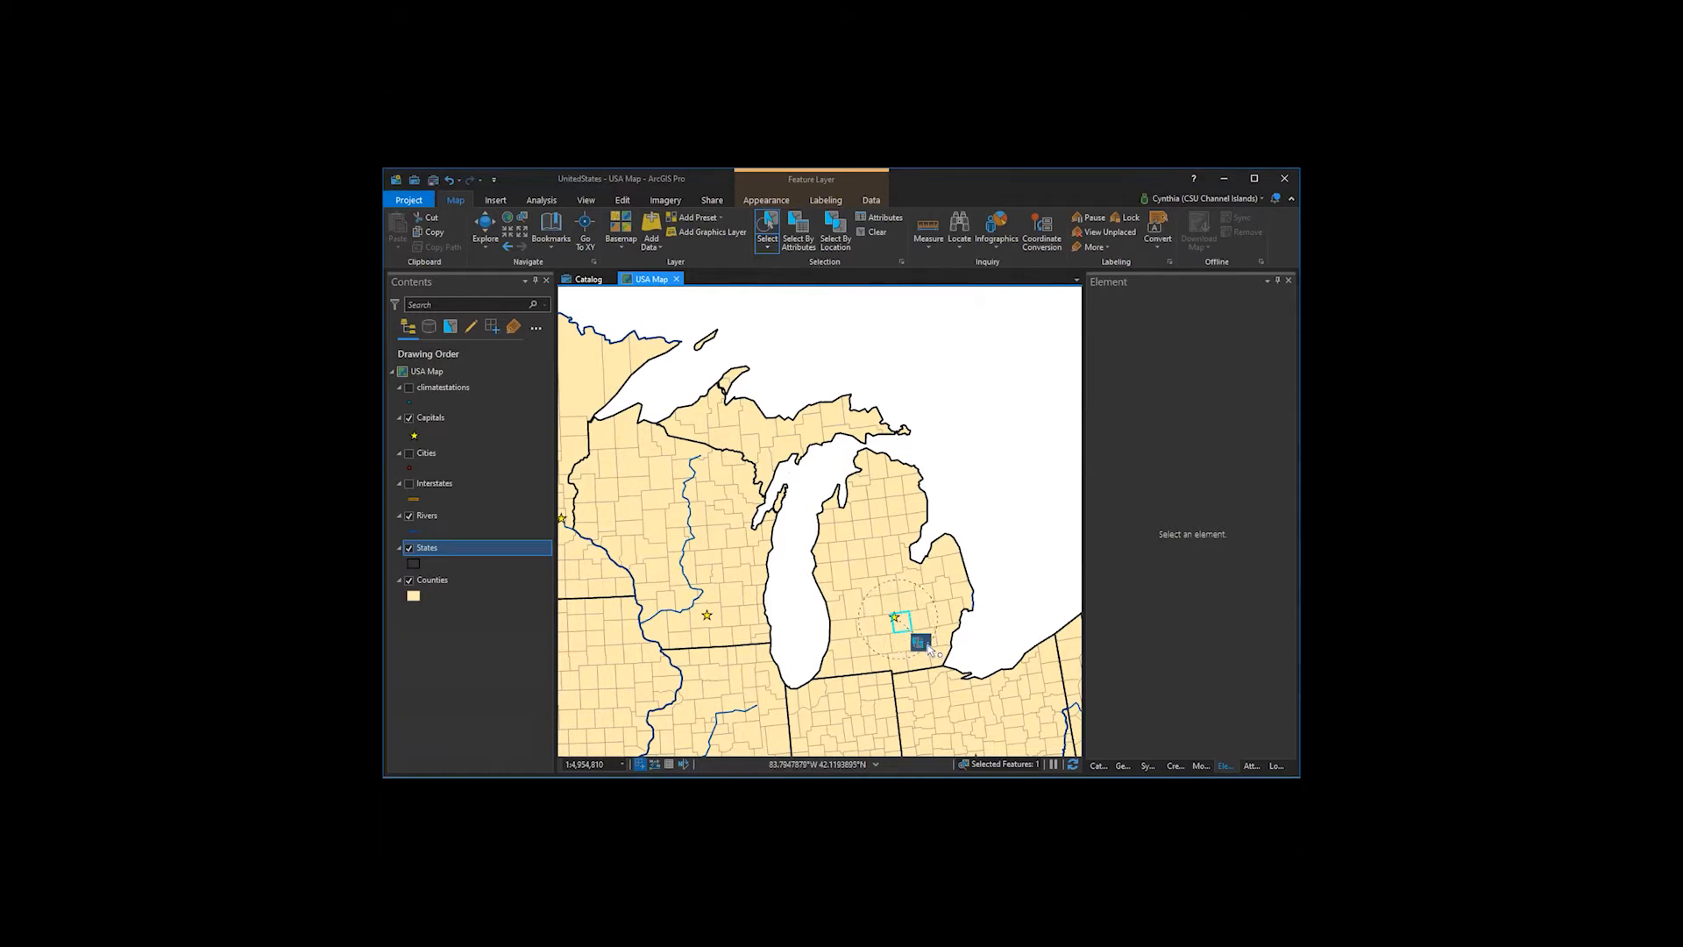
drag(929, 651, 931, 652)
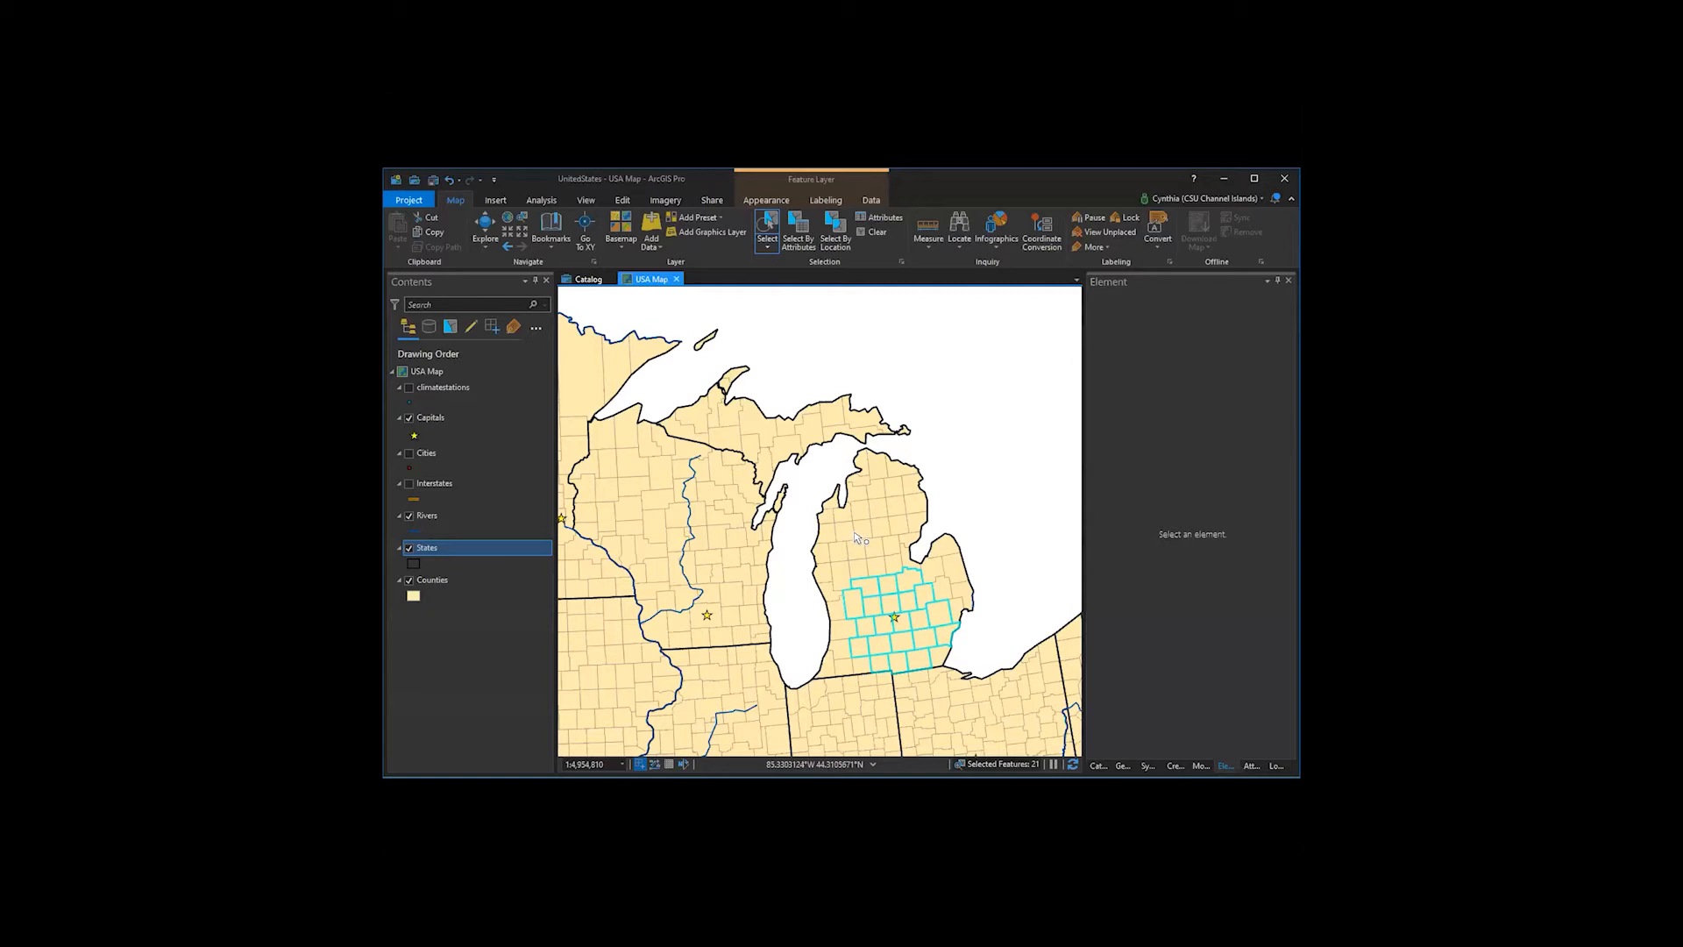
- Clear the selection and select the counties within a circle of 100 mi radius centred on the Michigan capital
click(871, 234)
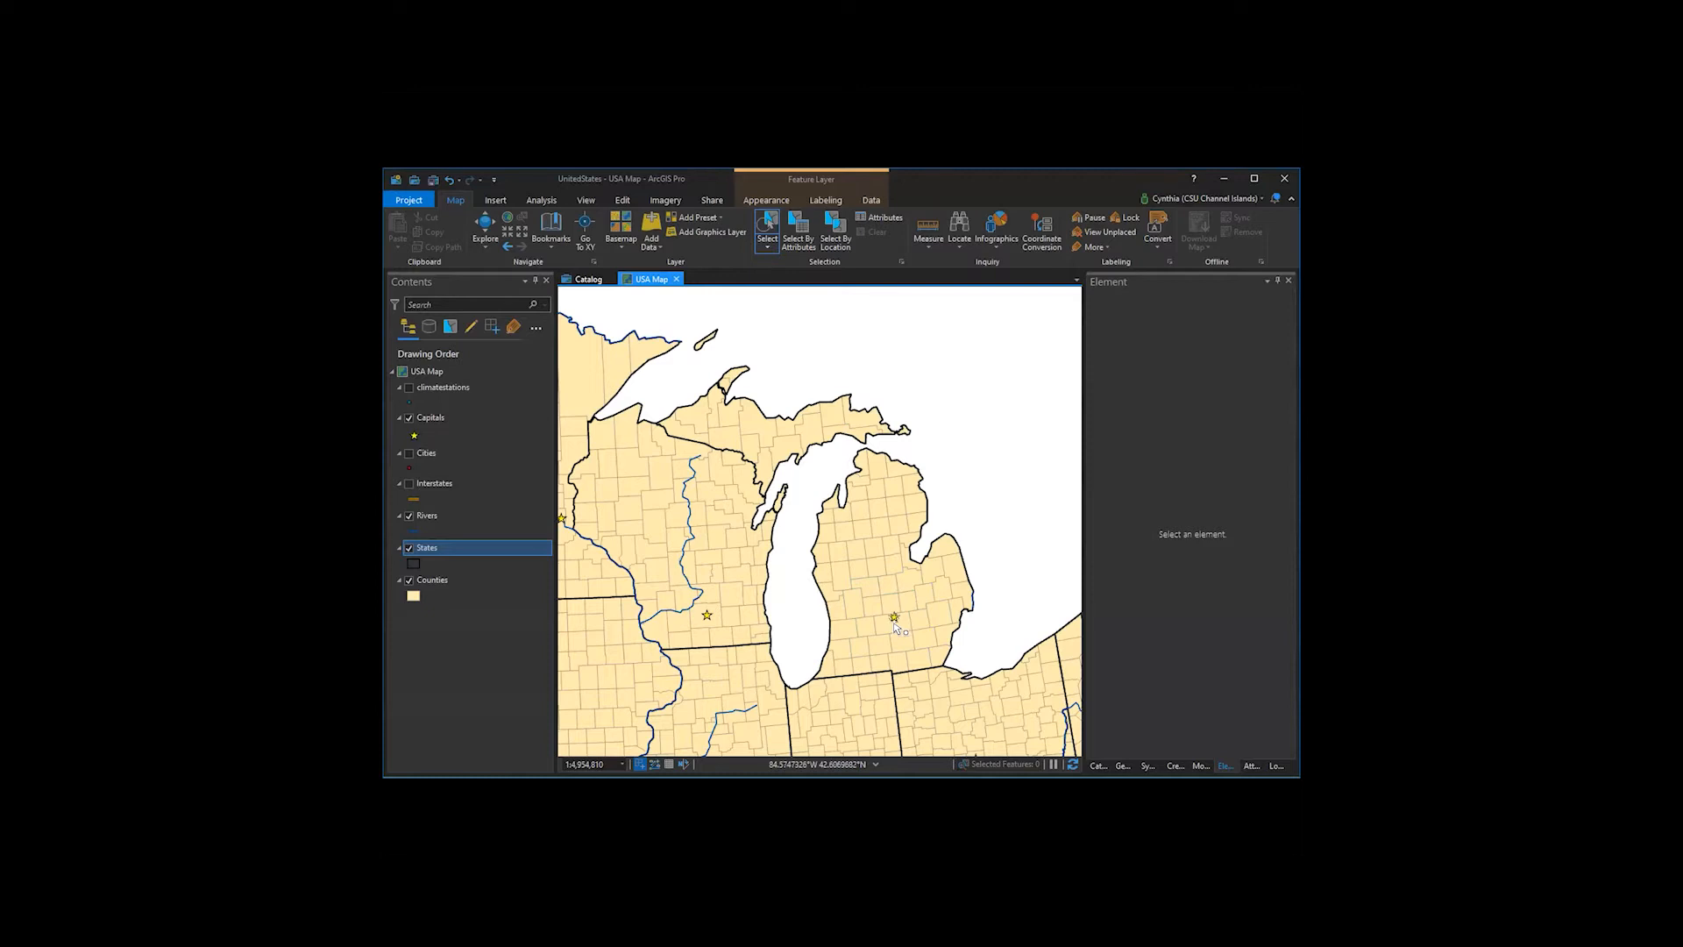
drag(894, 618, 911, 647)
key(r)
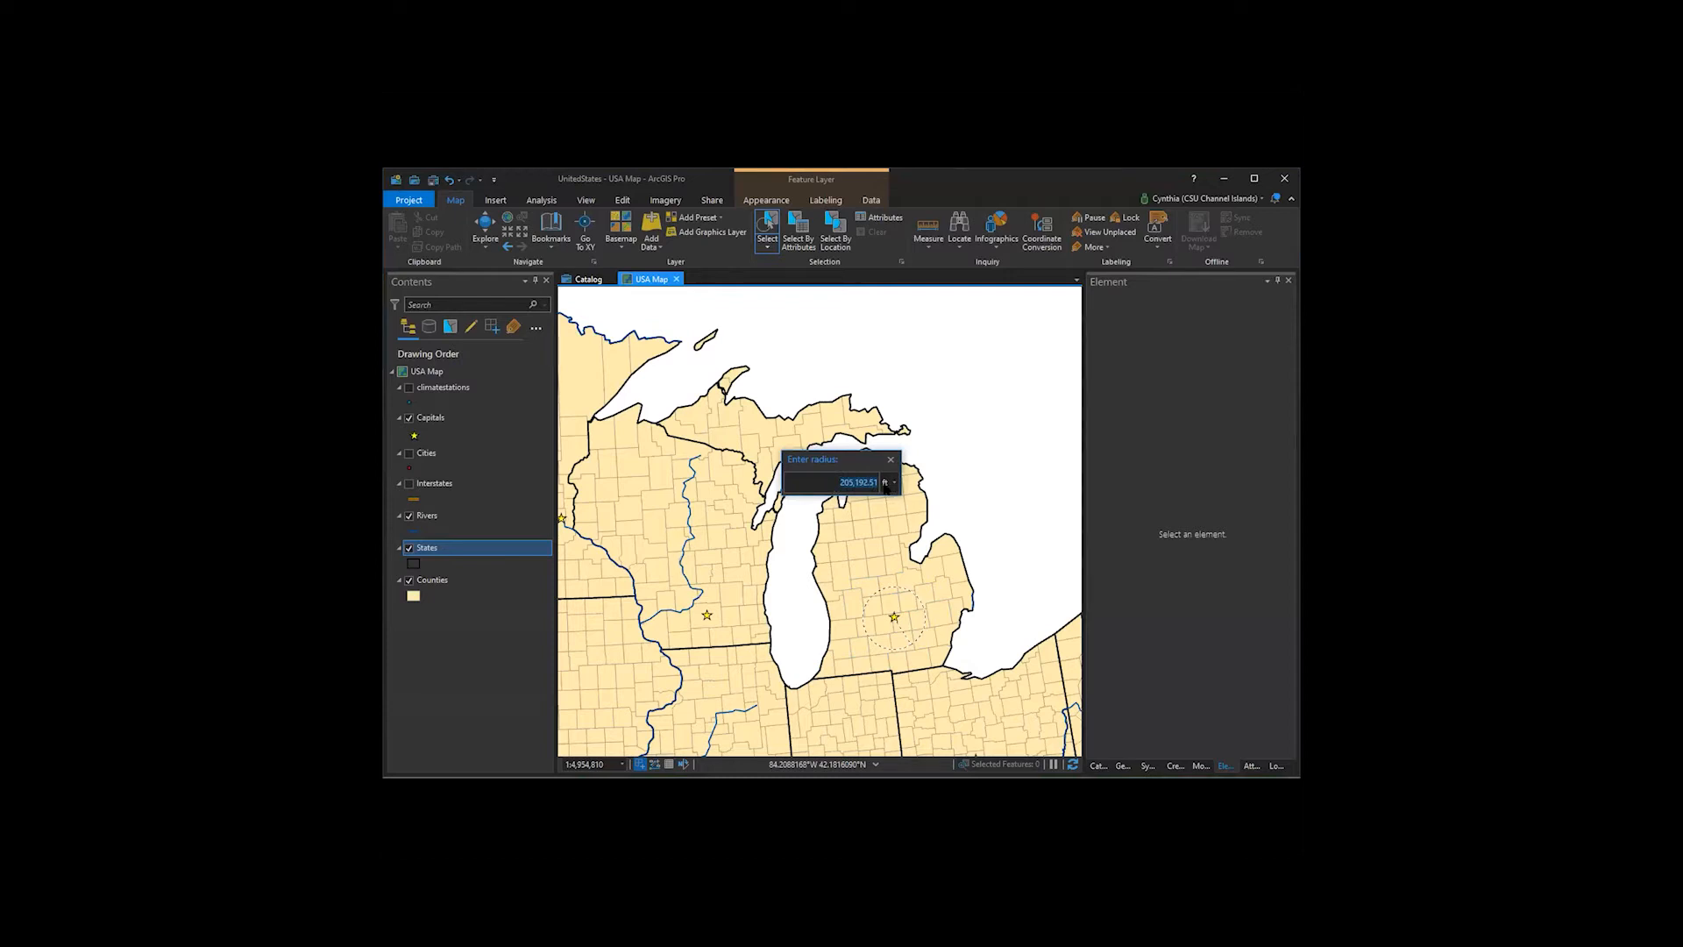
text(100)
click(894, 482)
click(889, 502)
click(891, 458)
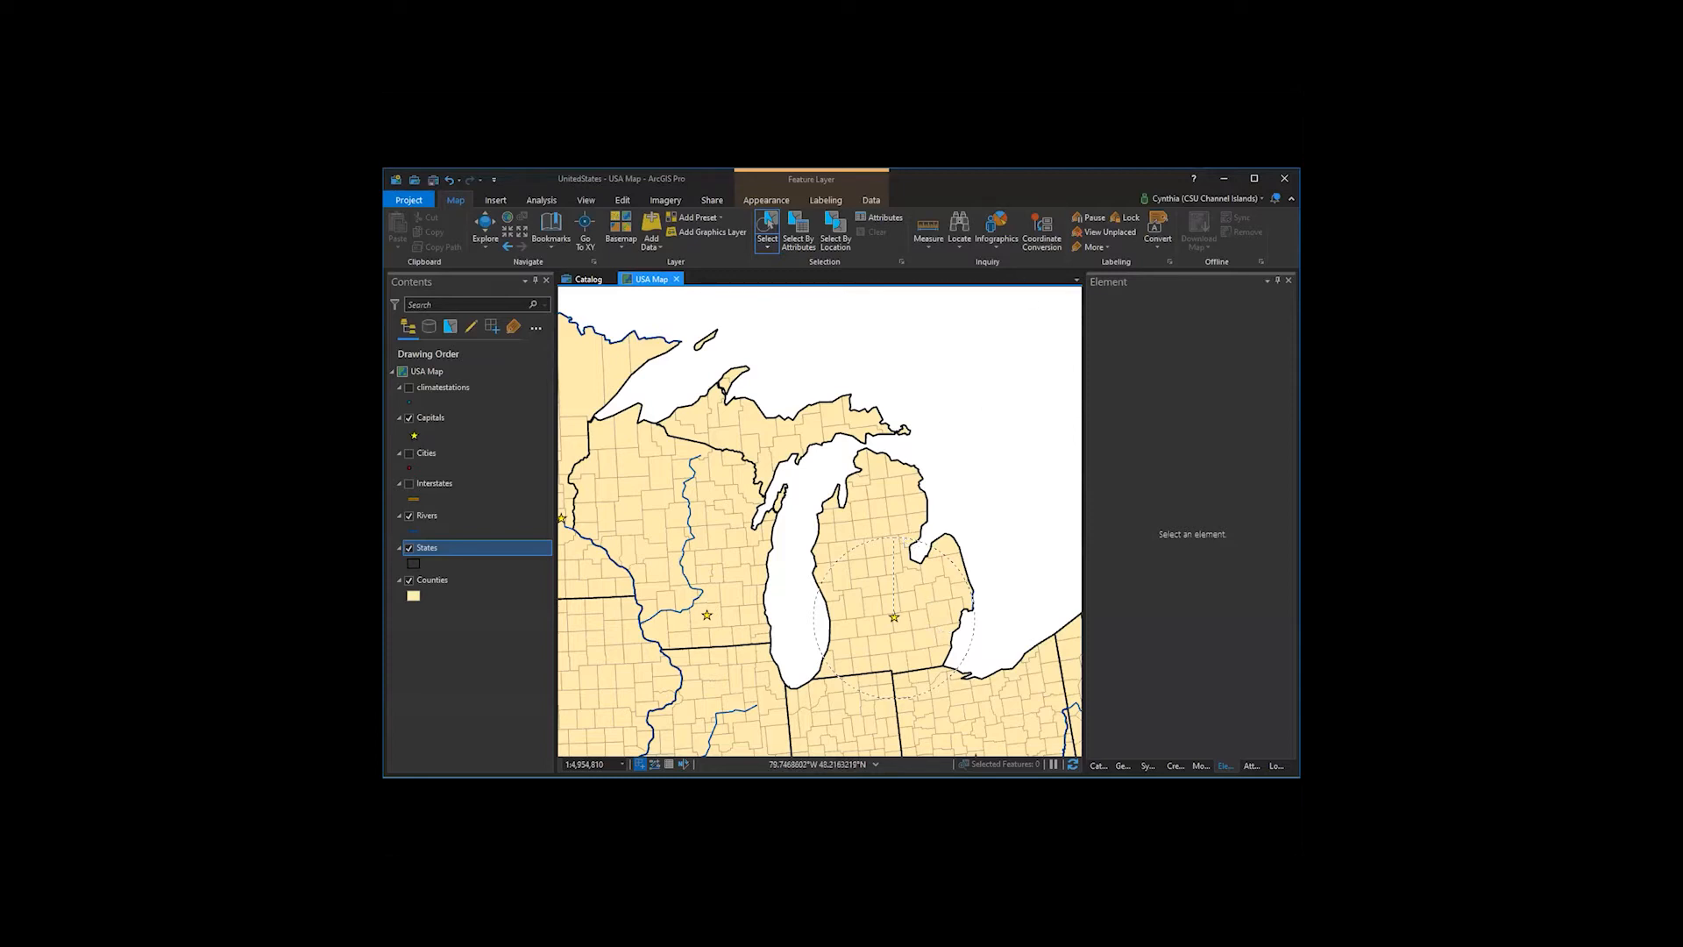
key(r)
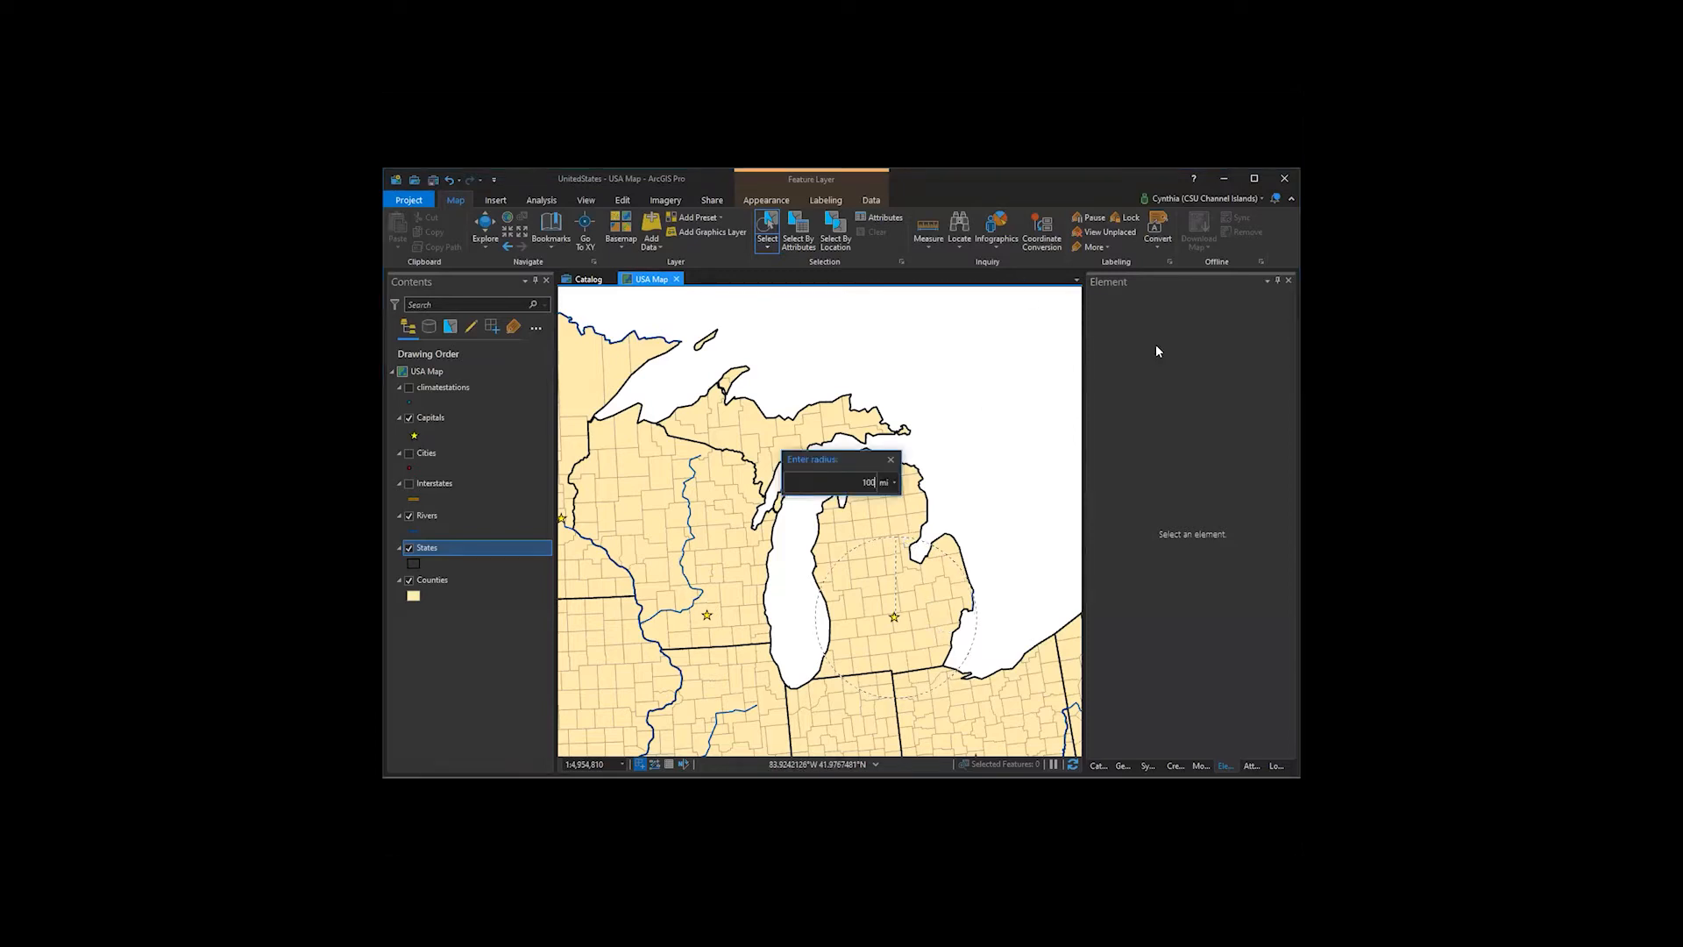
key(Return)
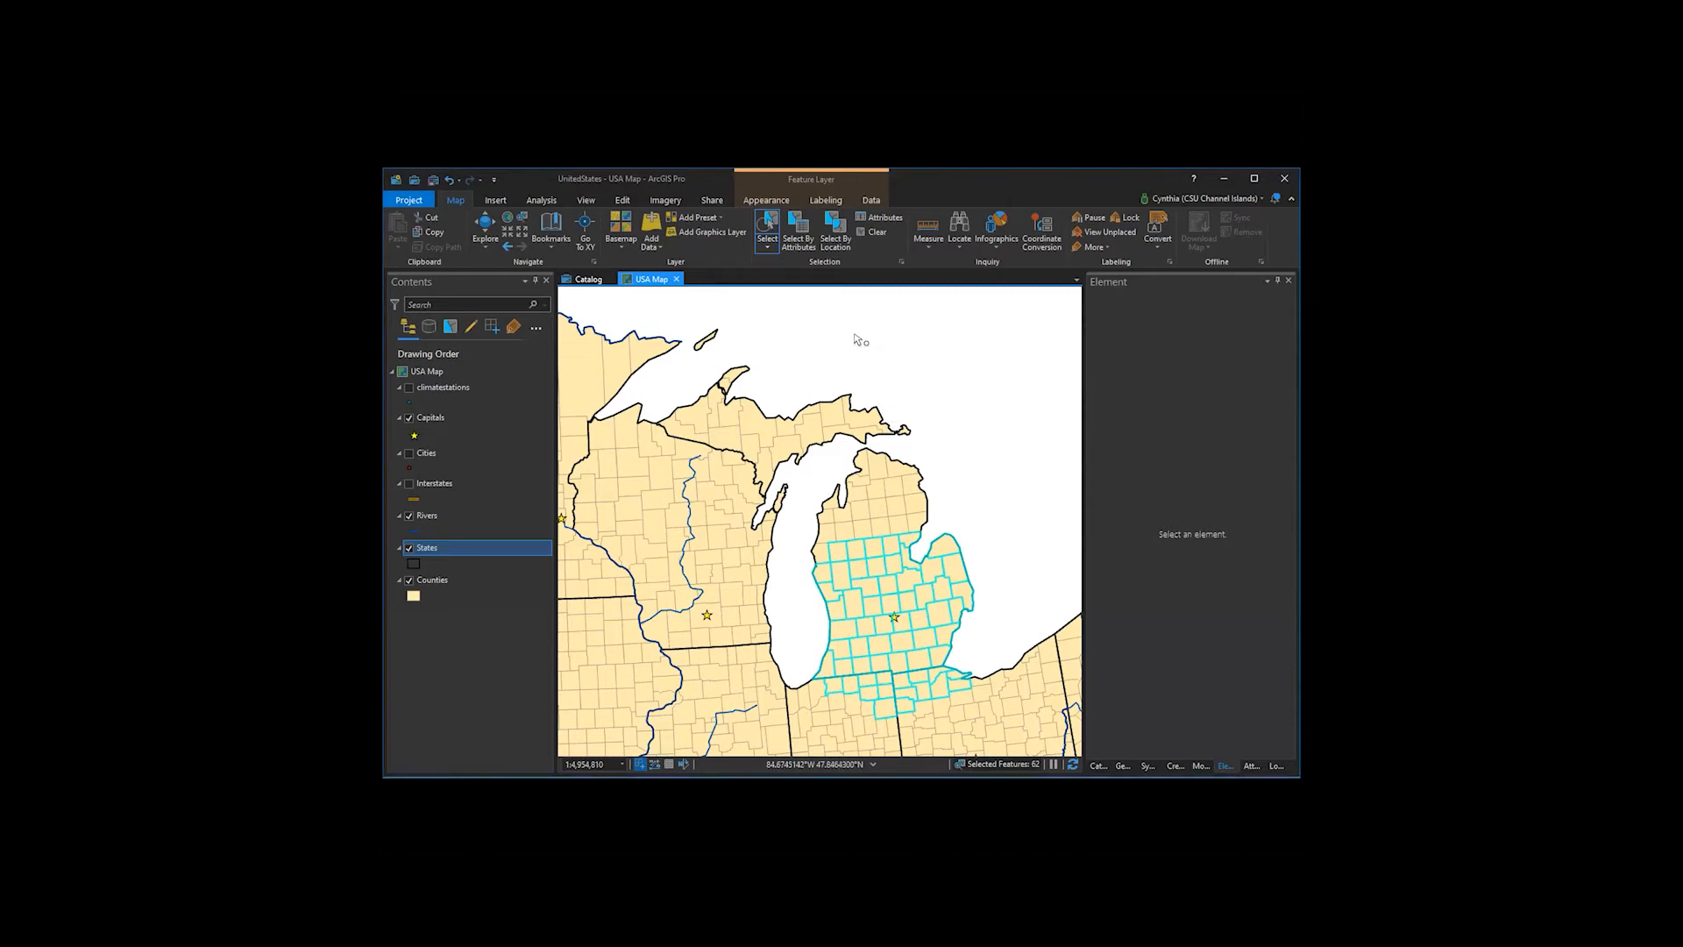
- Clear the selection and select the Lower Peninsula counties with a polygon traced around the inside of the peninsula
click(871, 234)
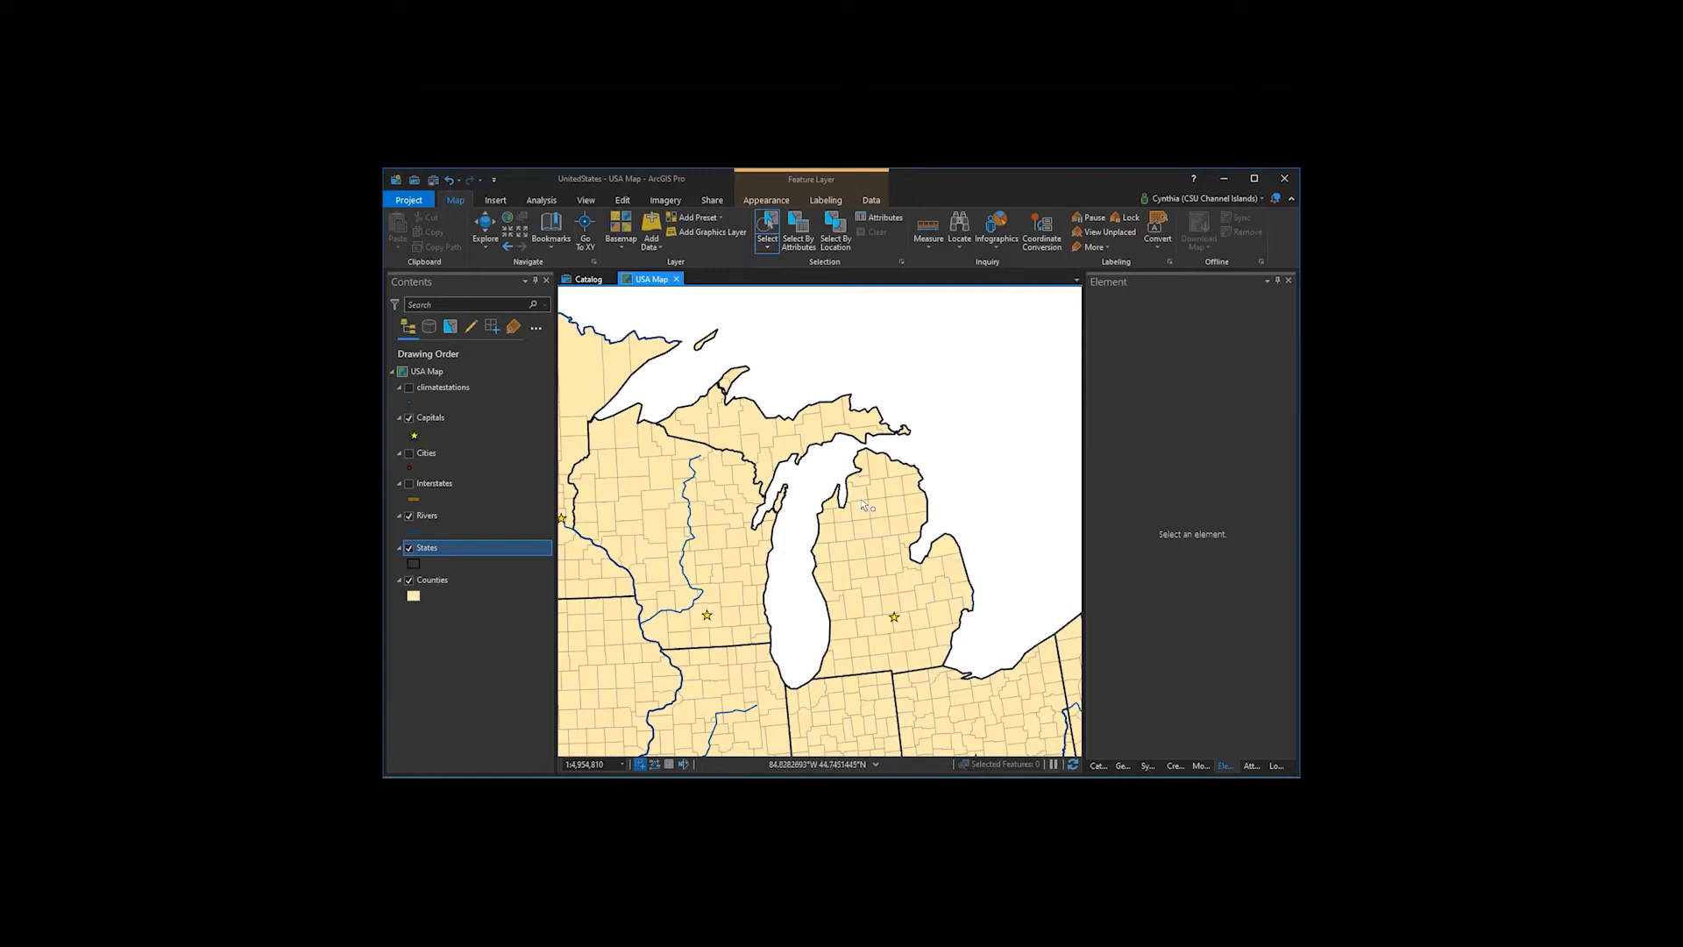
click(766, 246)
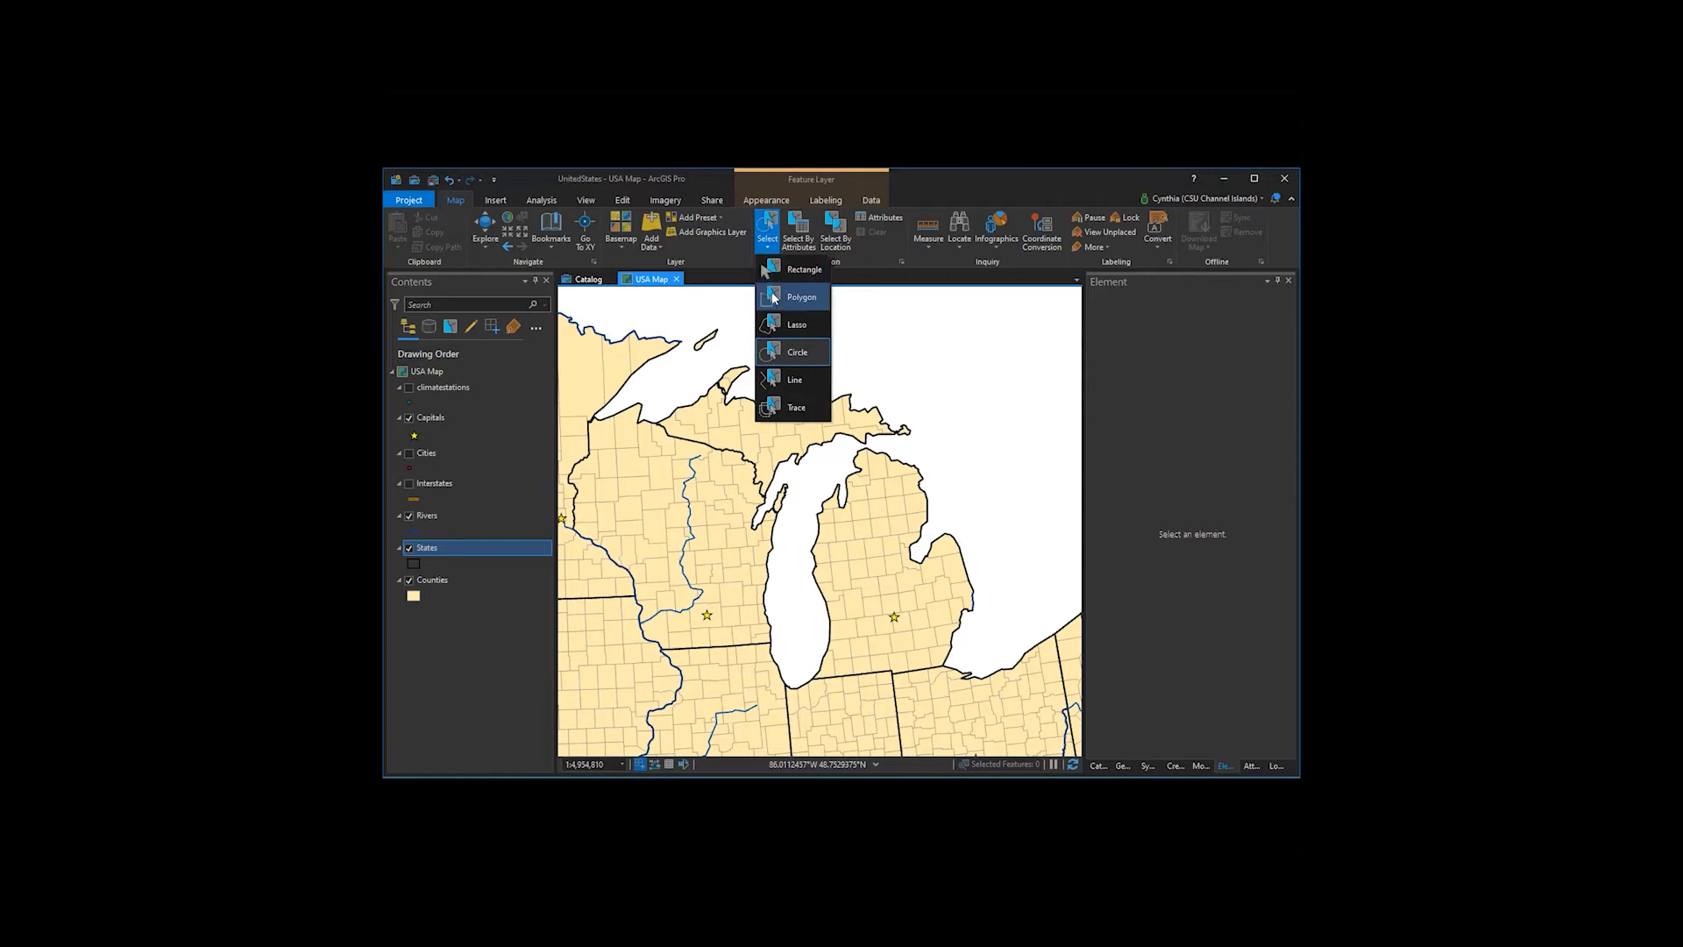
click(774, 298)
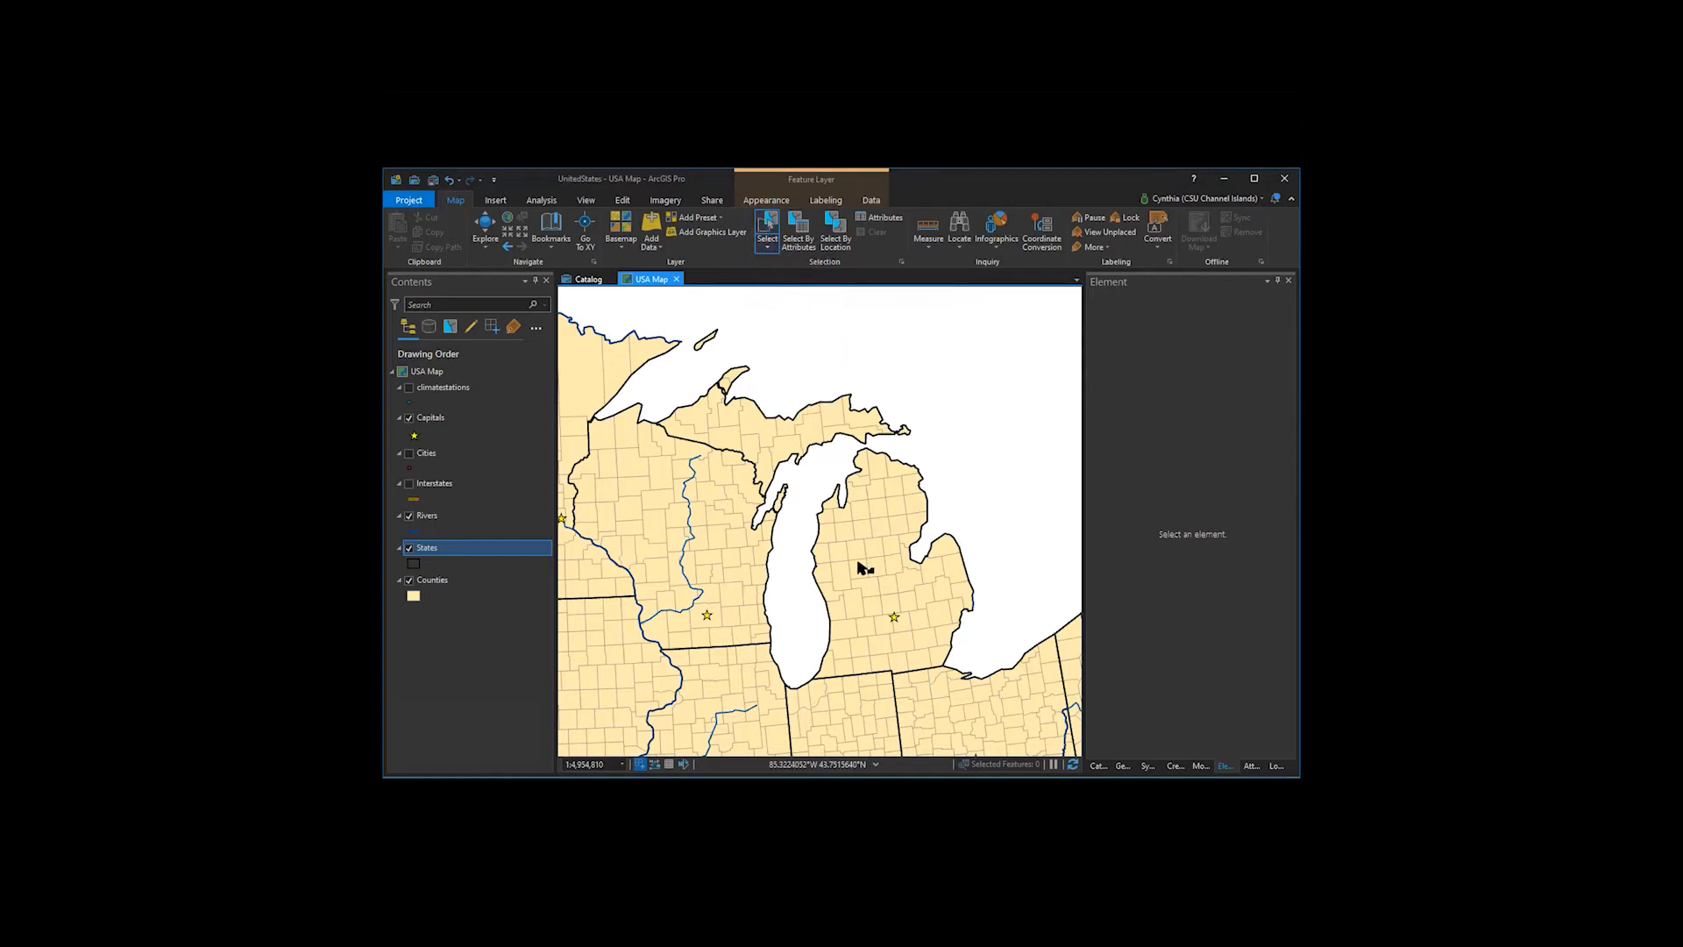
click(826, 671)
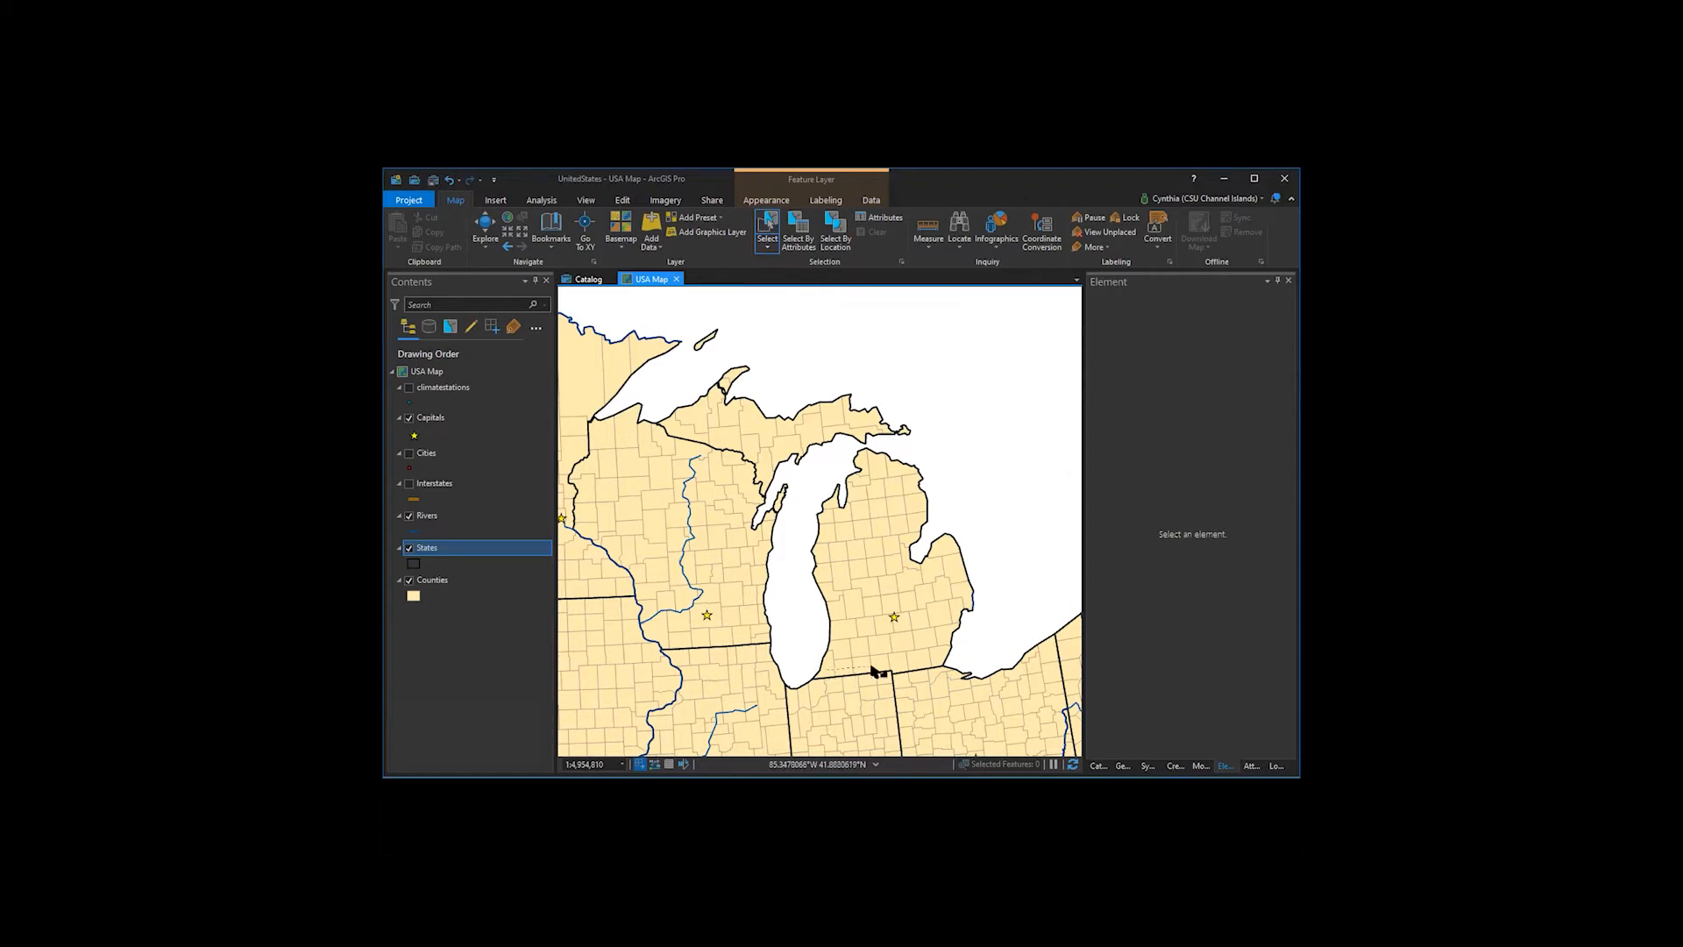
click(952, 651)
click(961, 550)
click(917, 484)
click(864, 458)
click(830, 506)
double_click(826, 556)
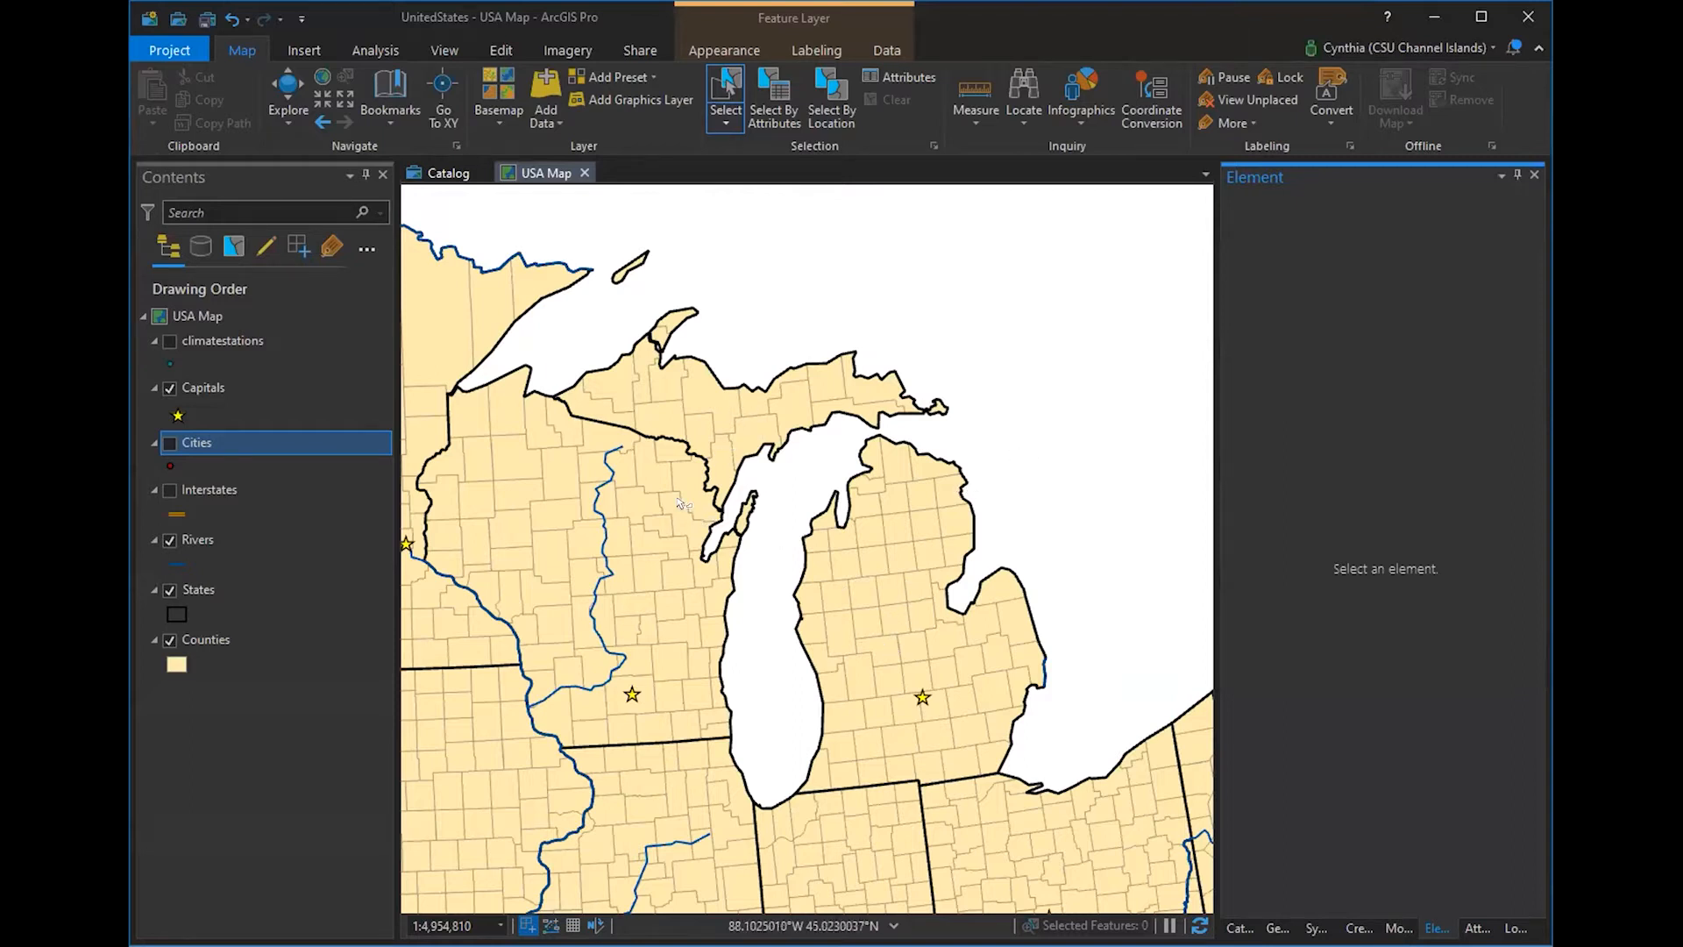
- Go to the USA bookmark and turn on the Cities layer
click(394, 85)
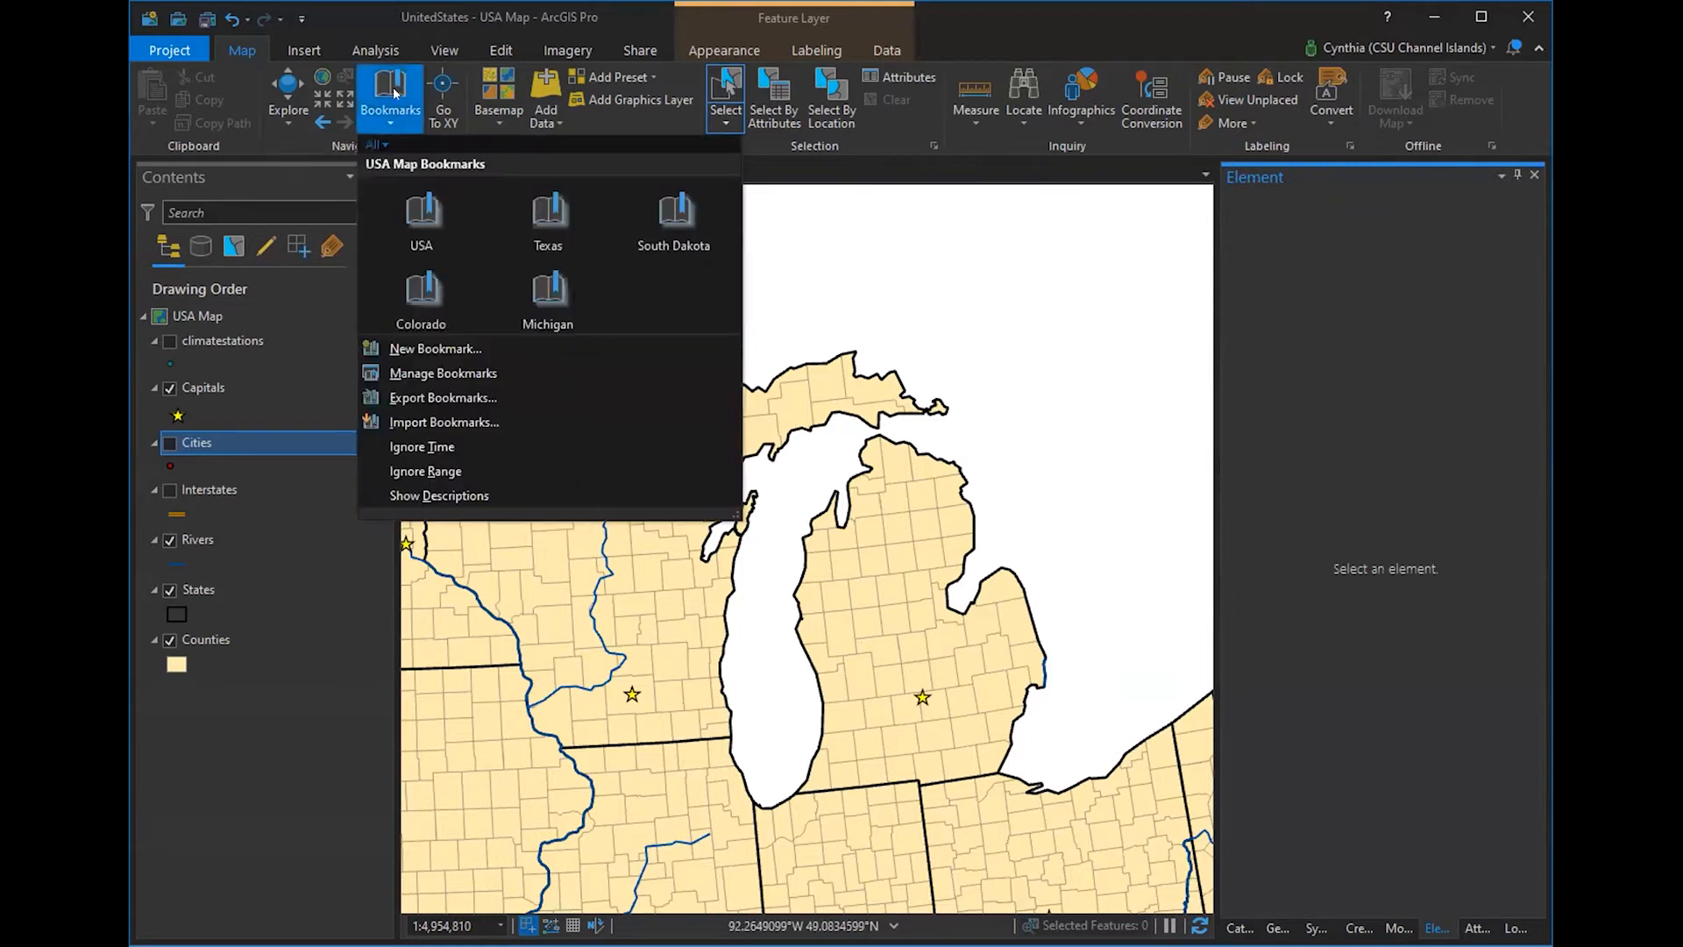
click(416, 217)
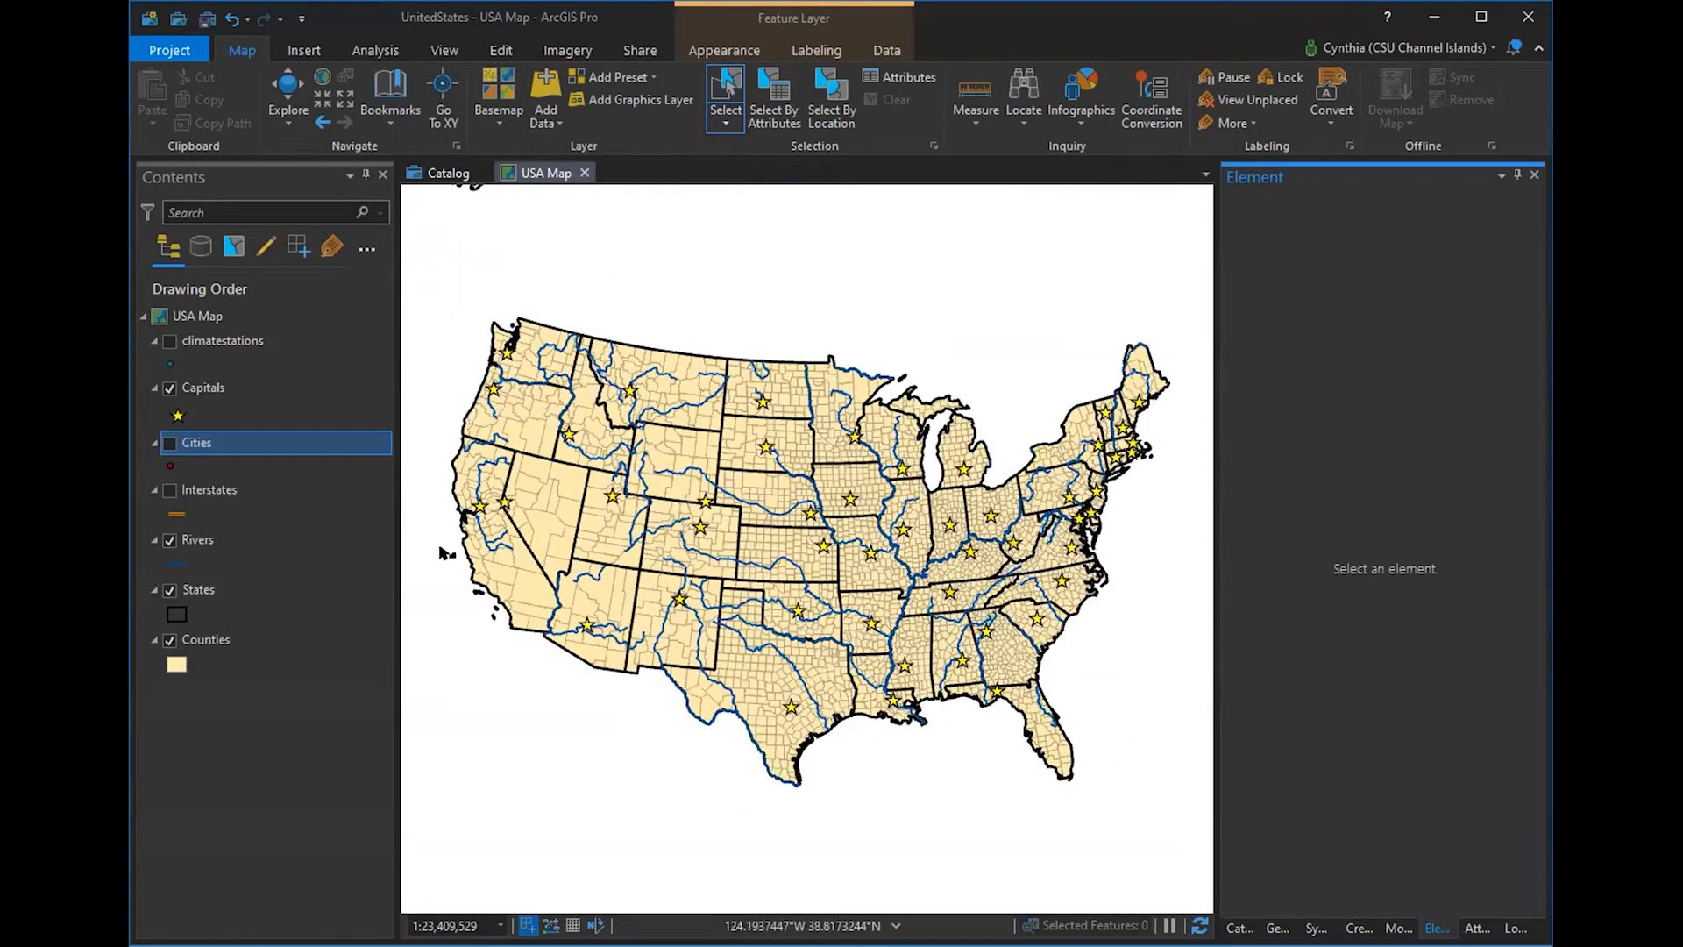
click(169, 445)
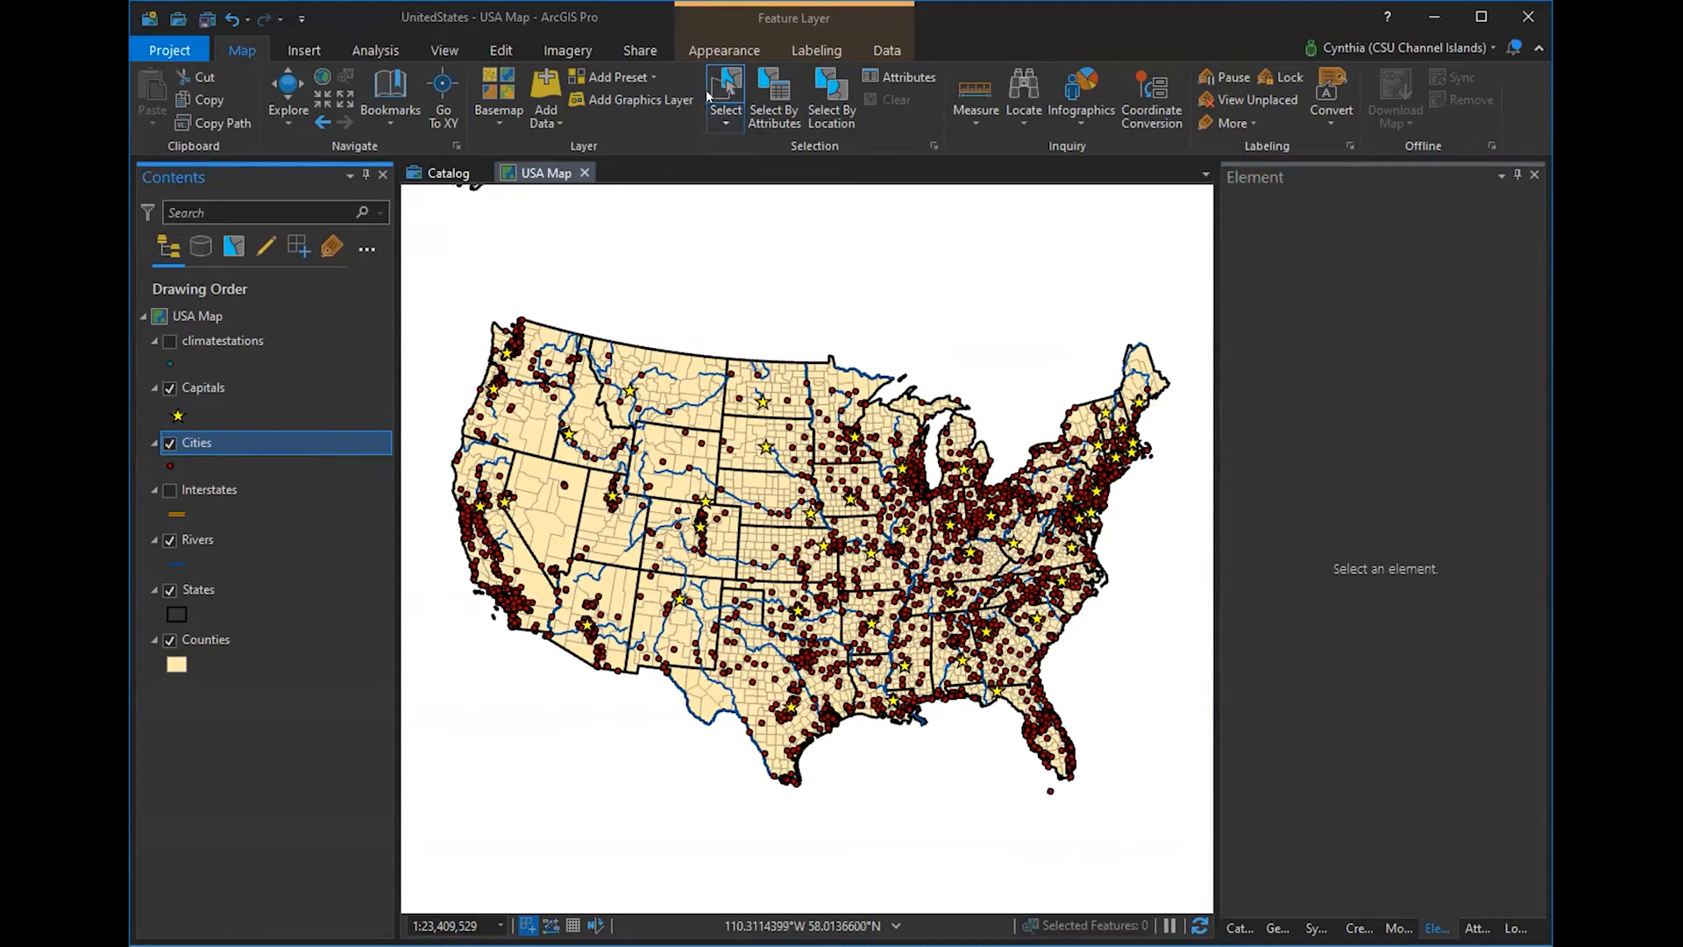
- Search the geoprocessing tools for "select by a" and open the Select Layer By Attribute tool
click(777, 120)
click(363, 54)
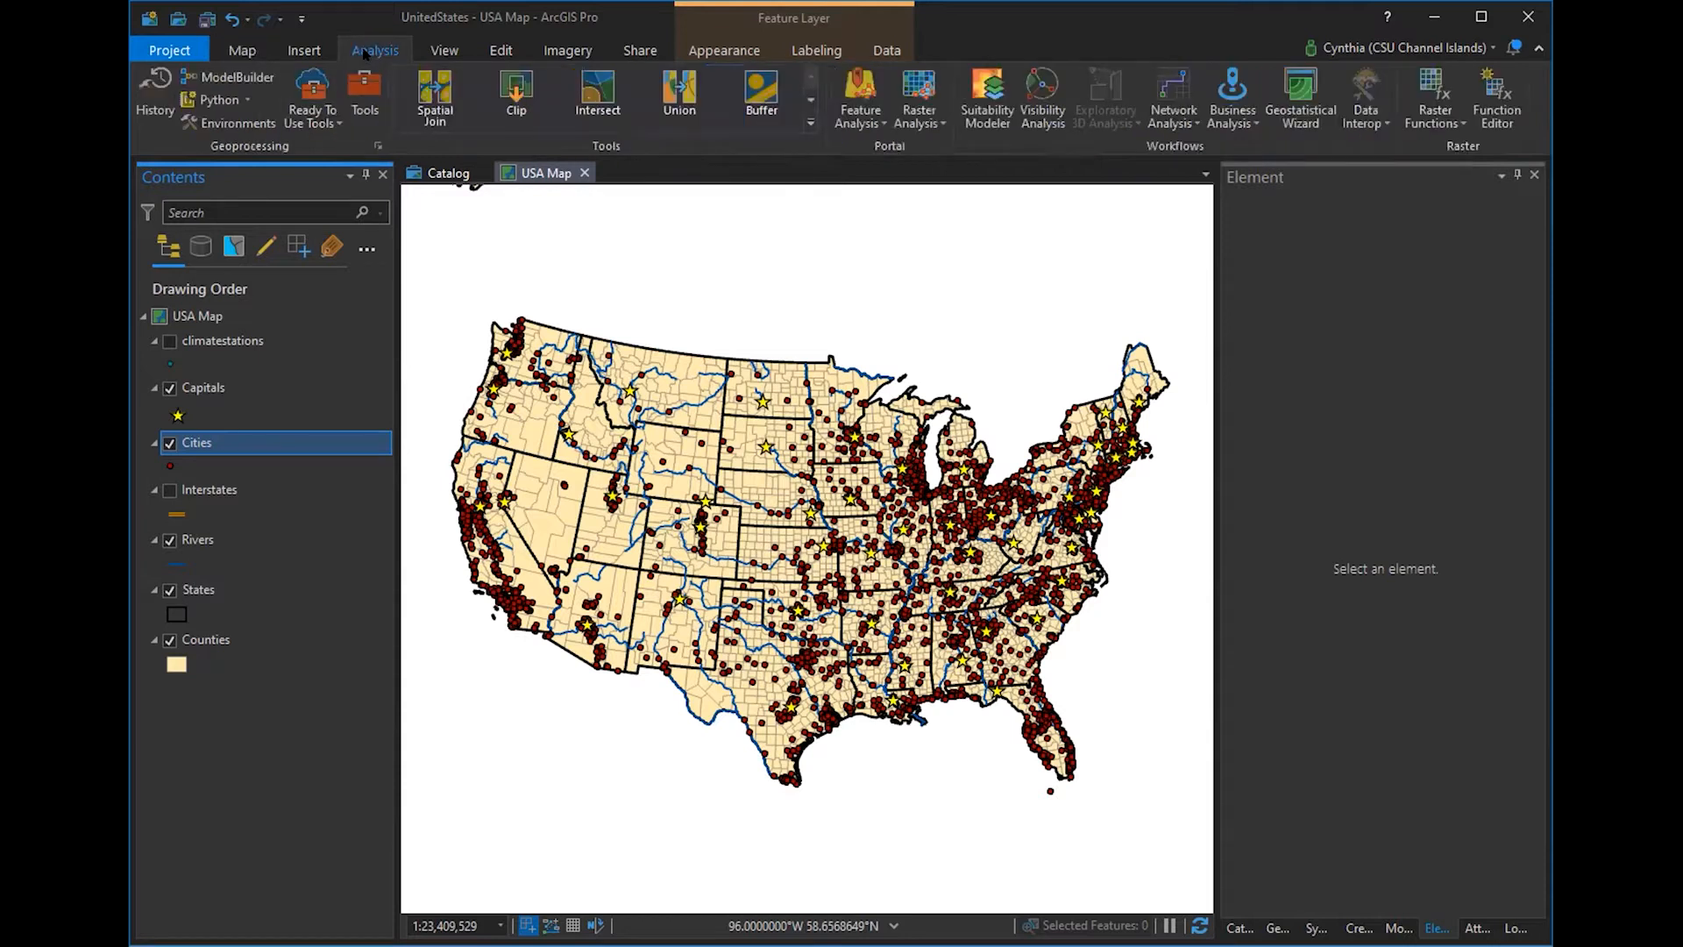
click(365, 95)
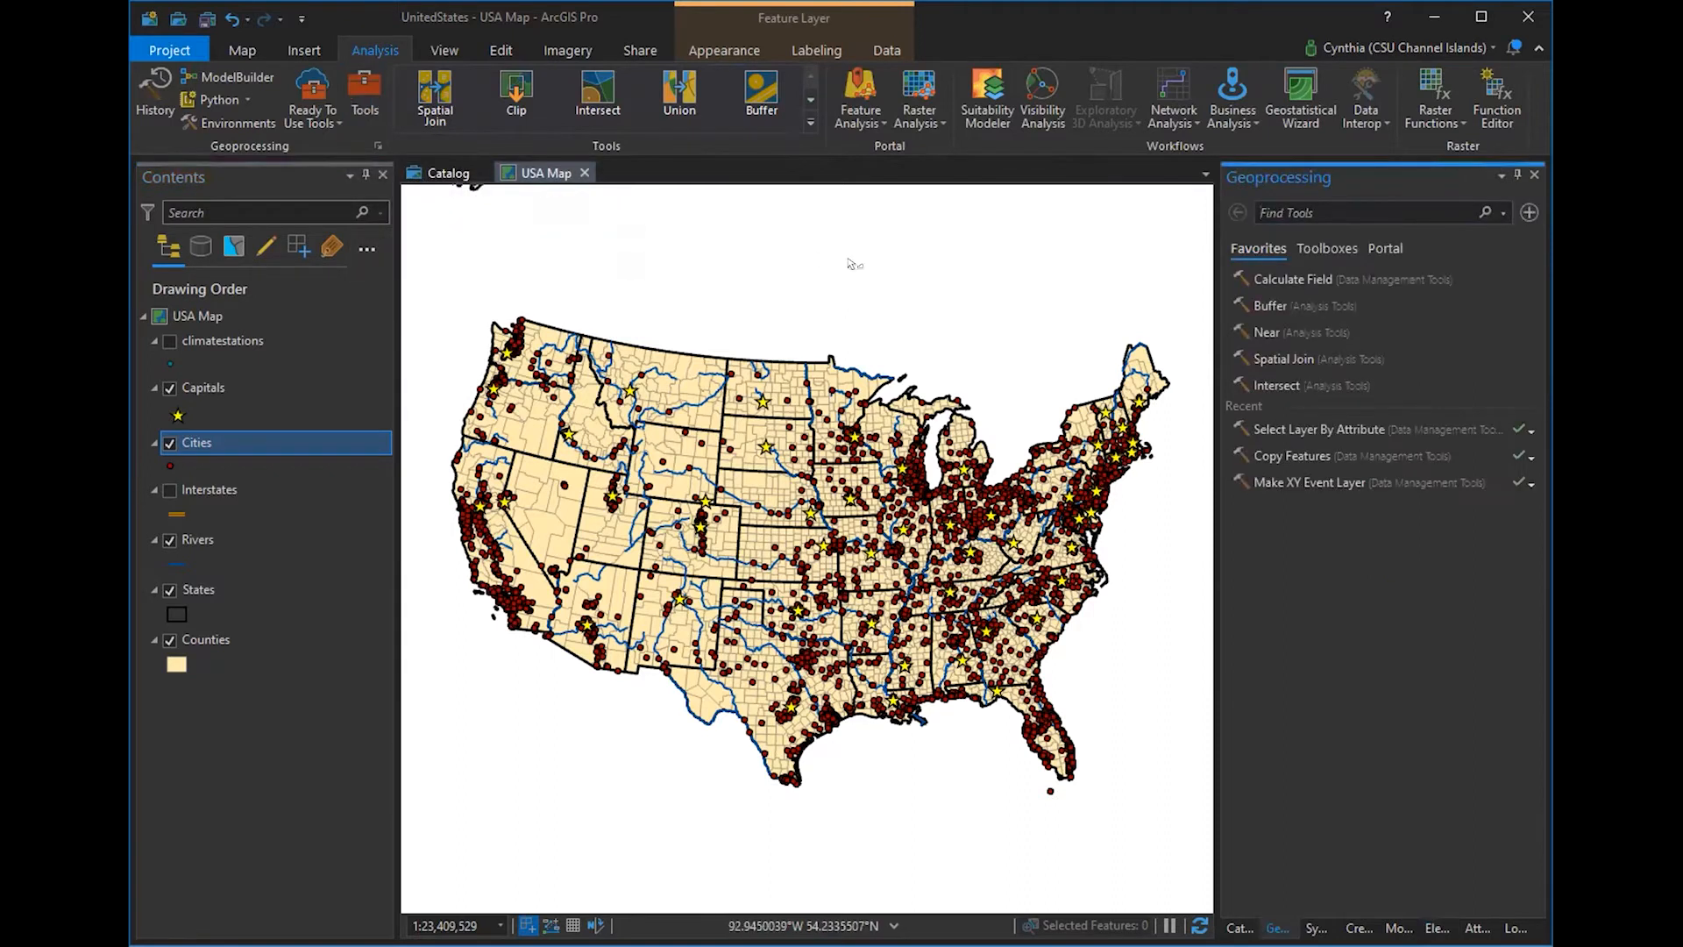
click(1268, 212)
text(select)
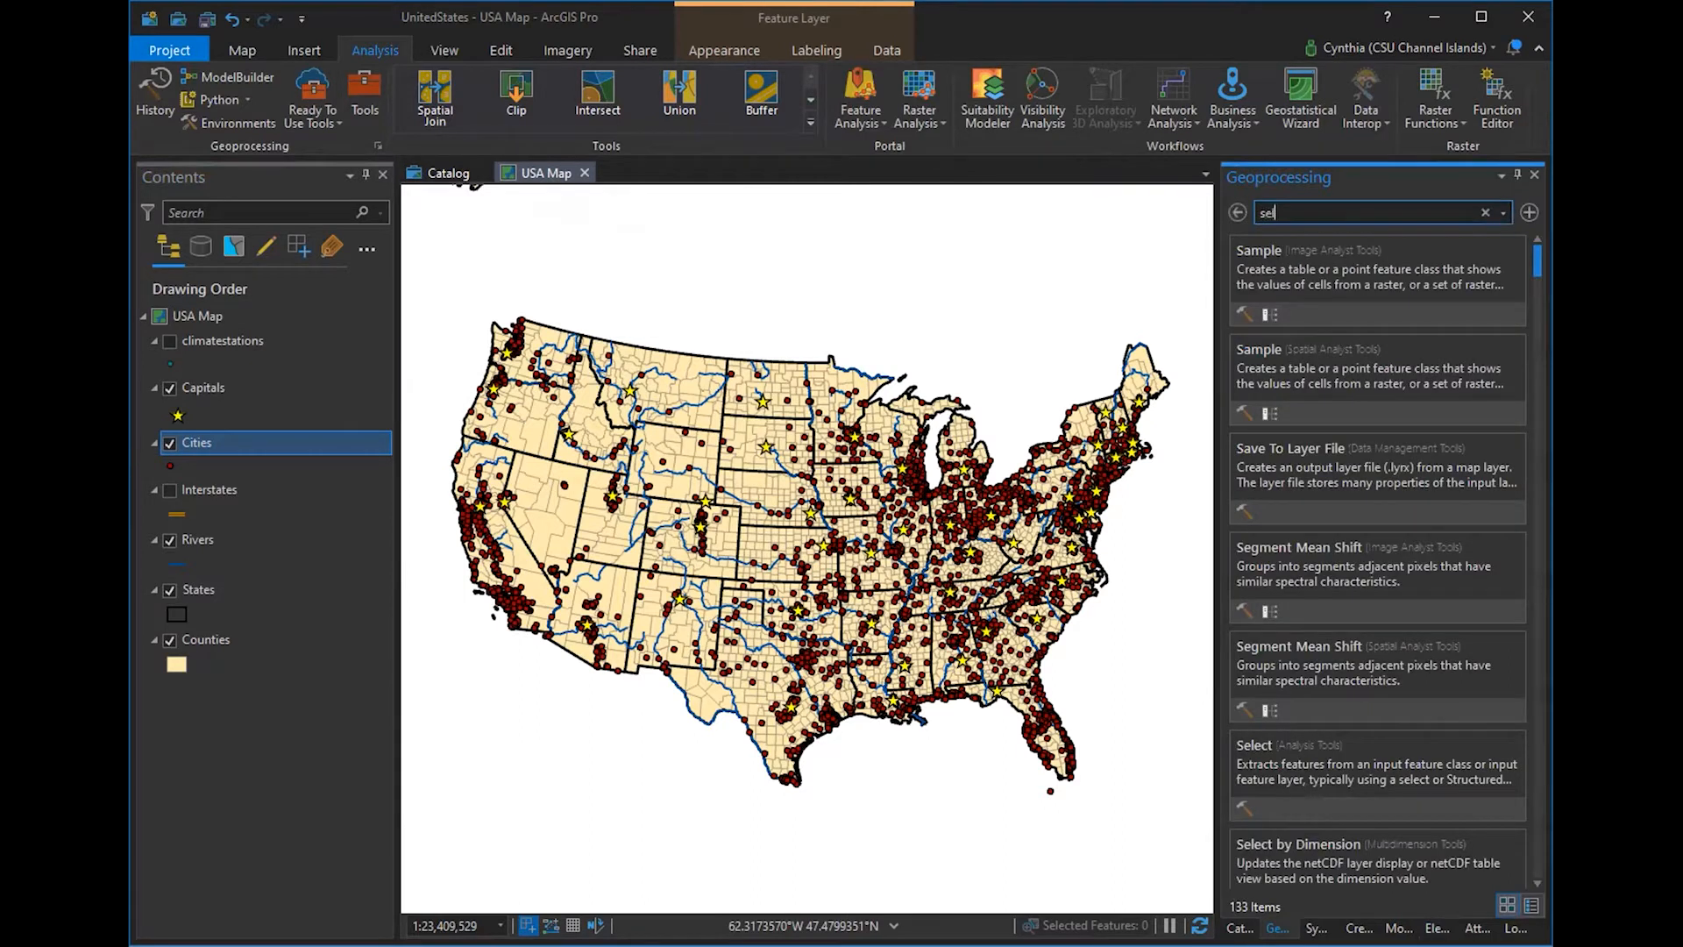
text( by a)
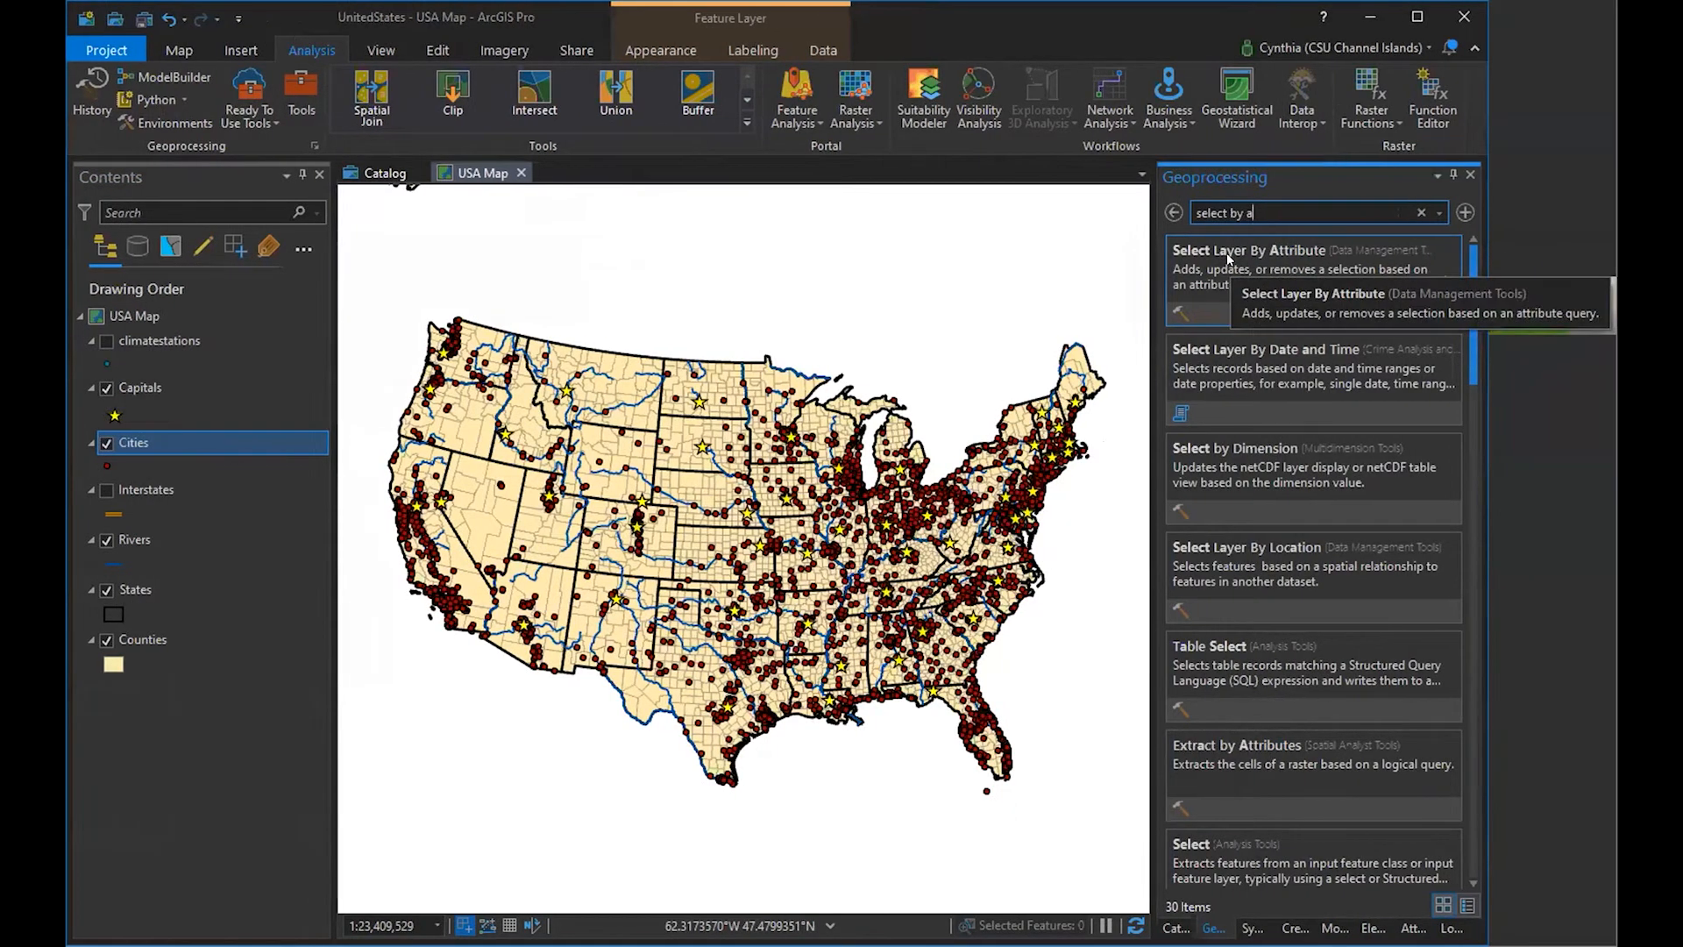
click(1229, 256)
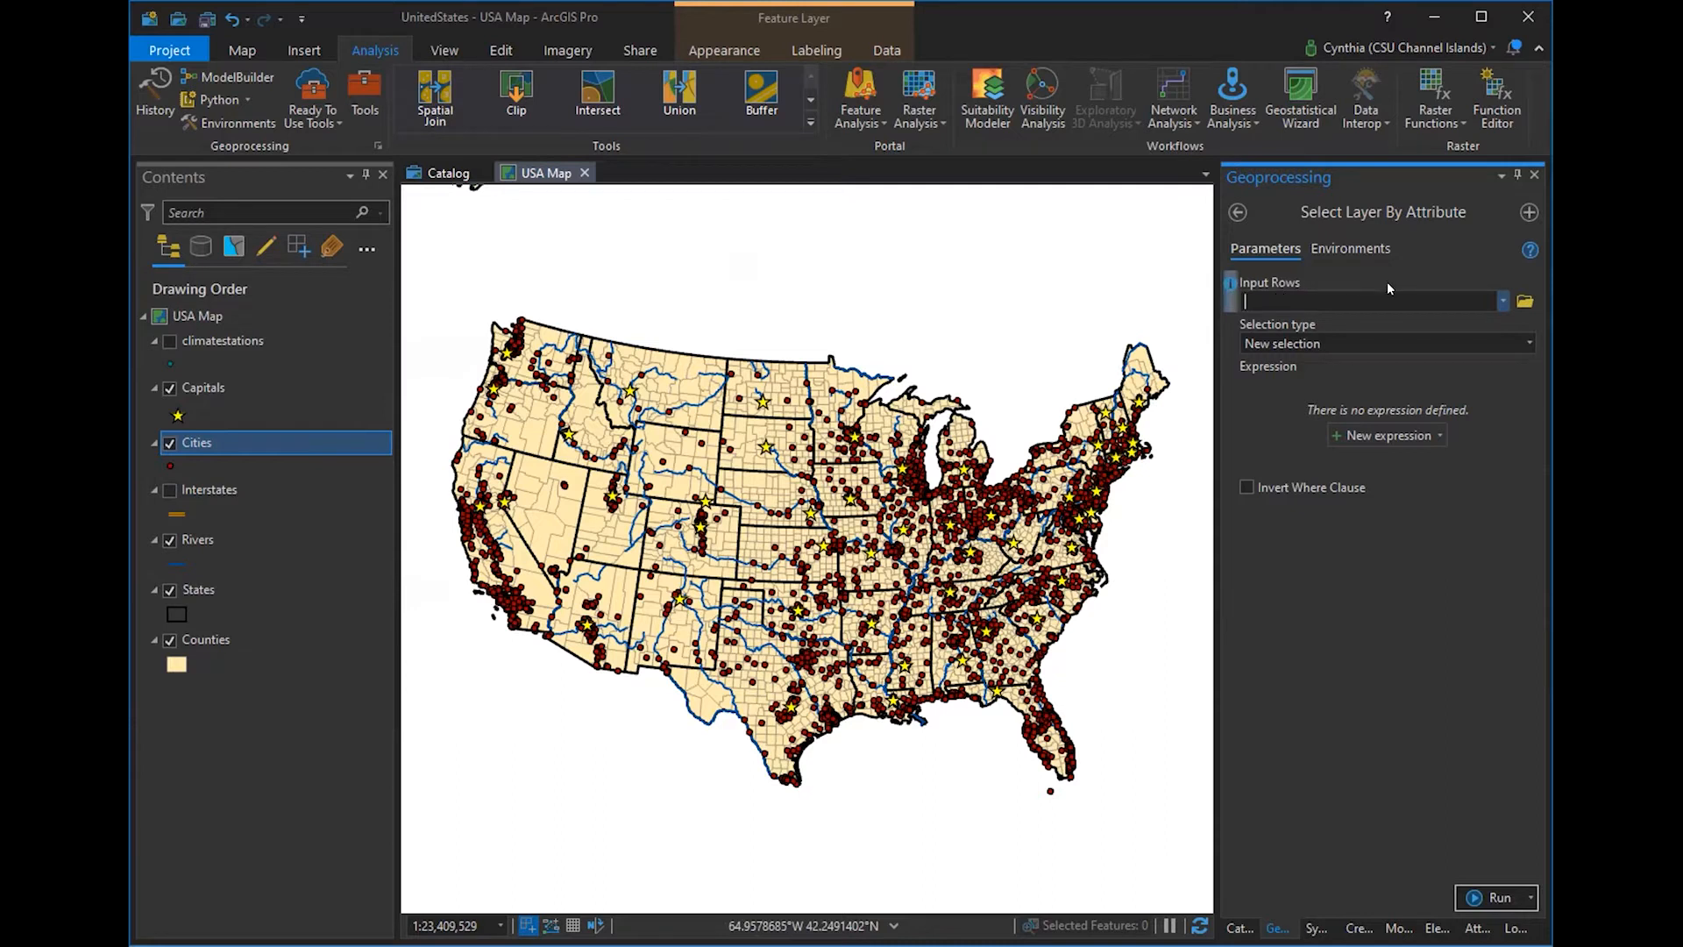
- Select the features in the Cities layer where POP2014 is greater than 1000000, as a new selection, after verifying the expression
click(1503, 301)
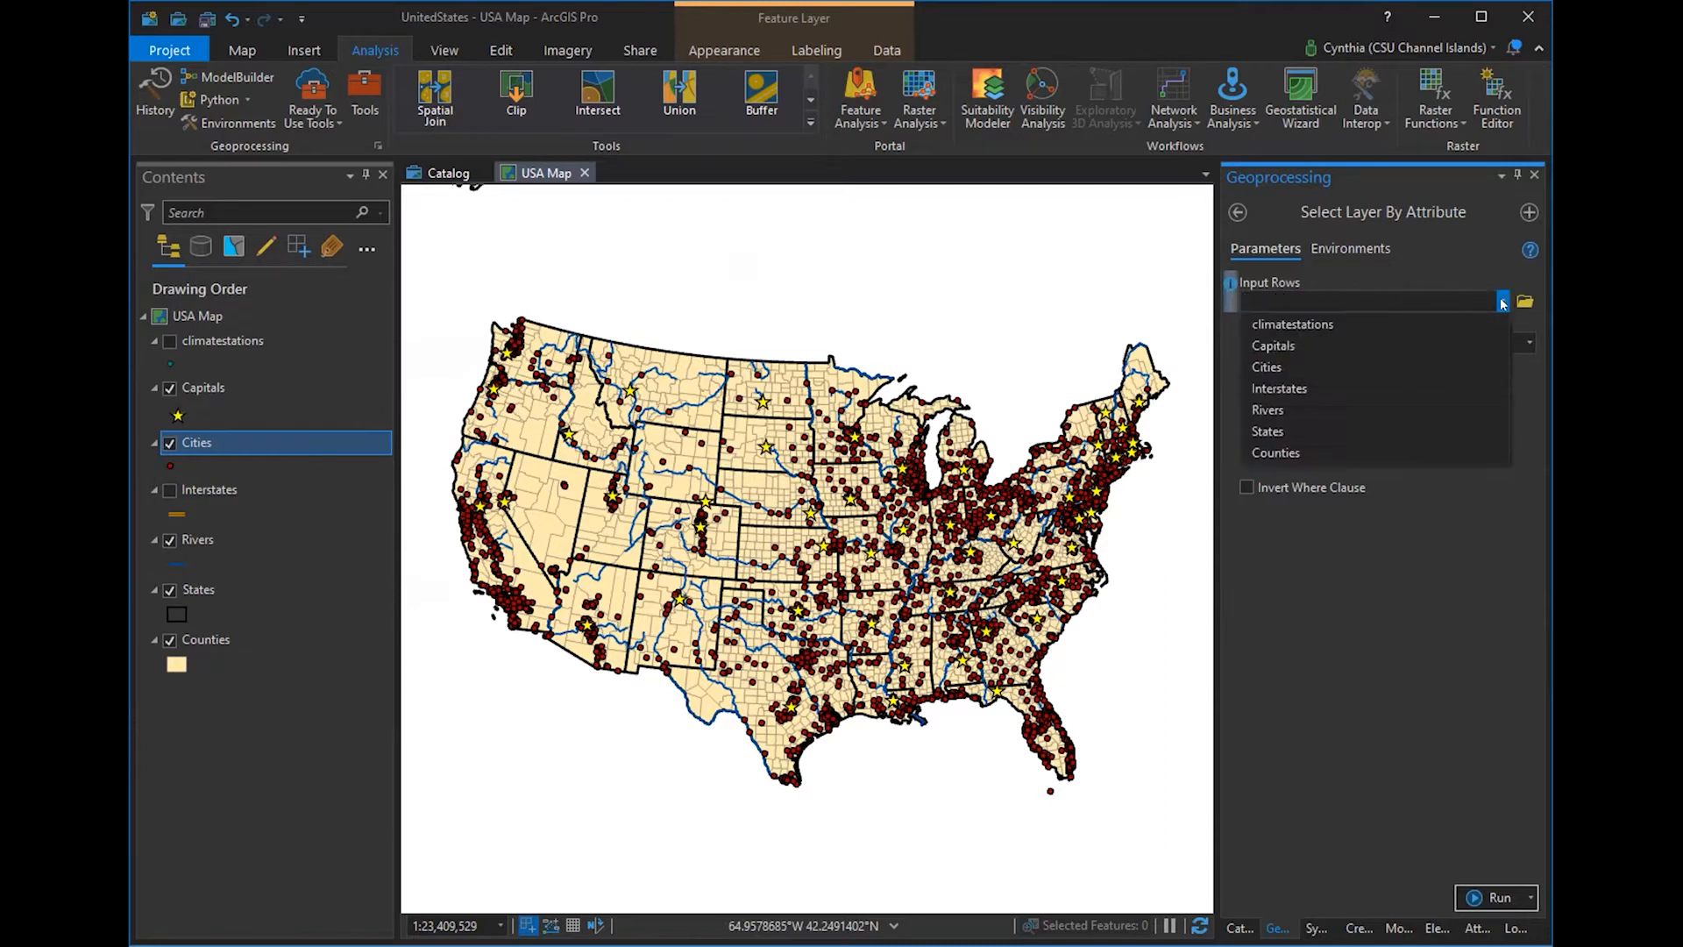
click(1439, 363)
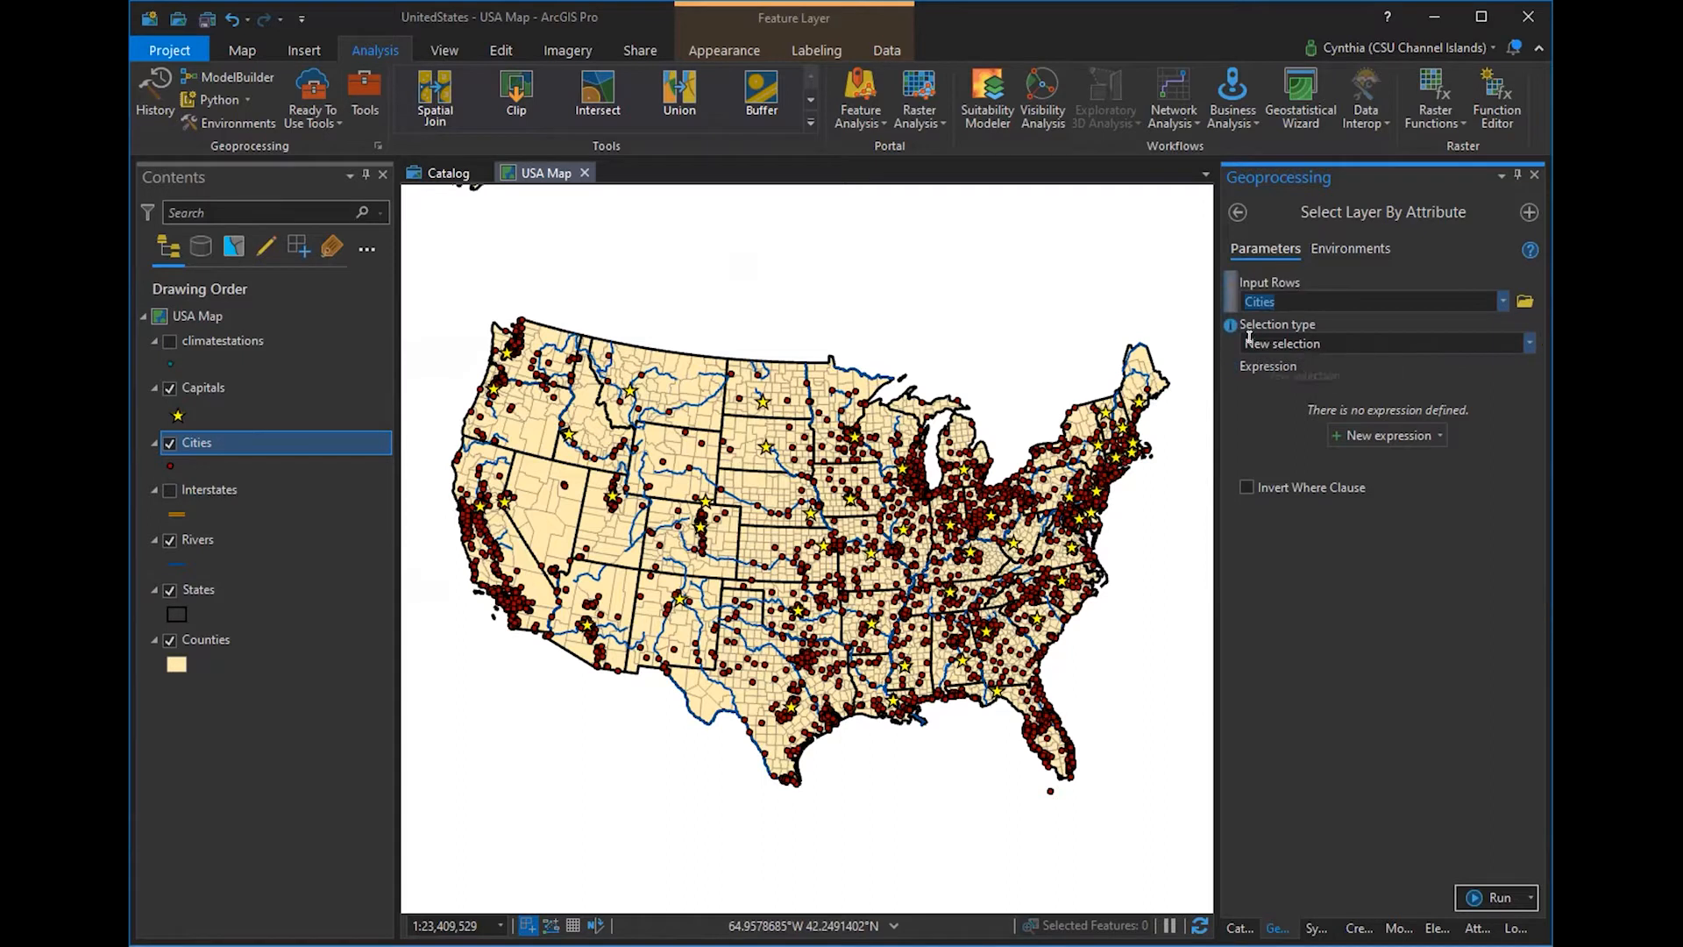
click(1394, 435)
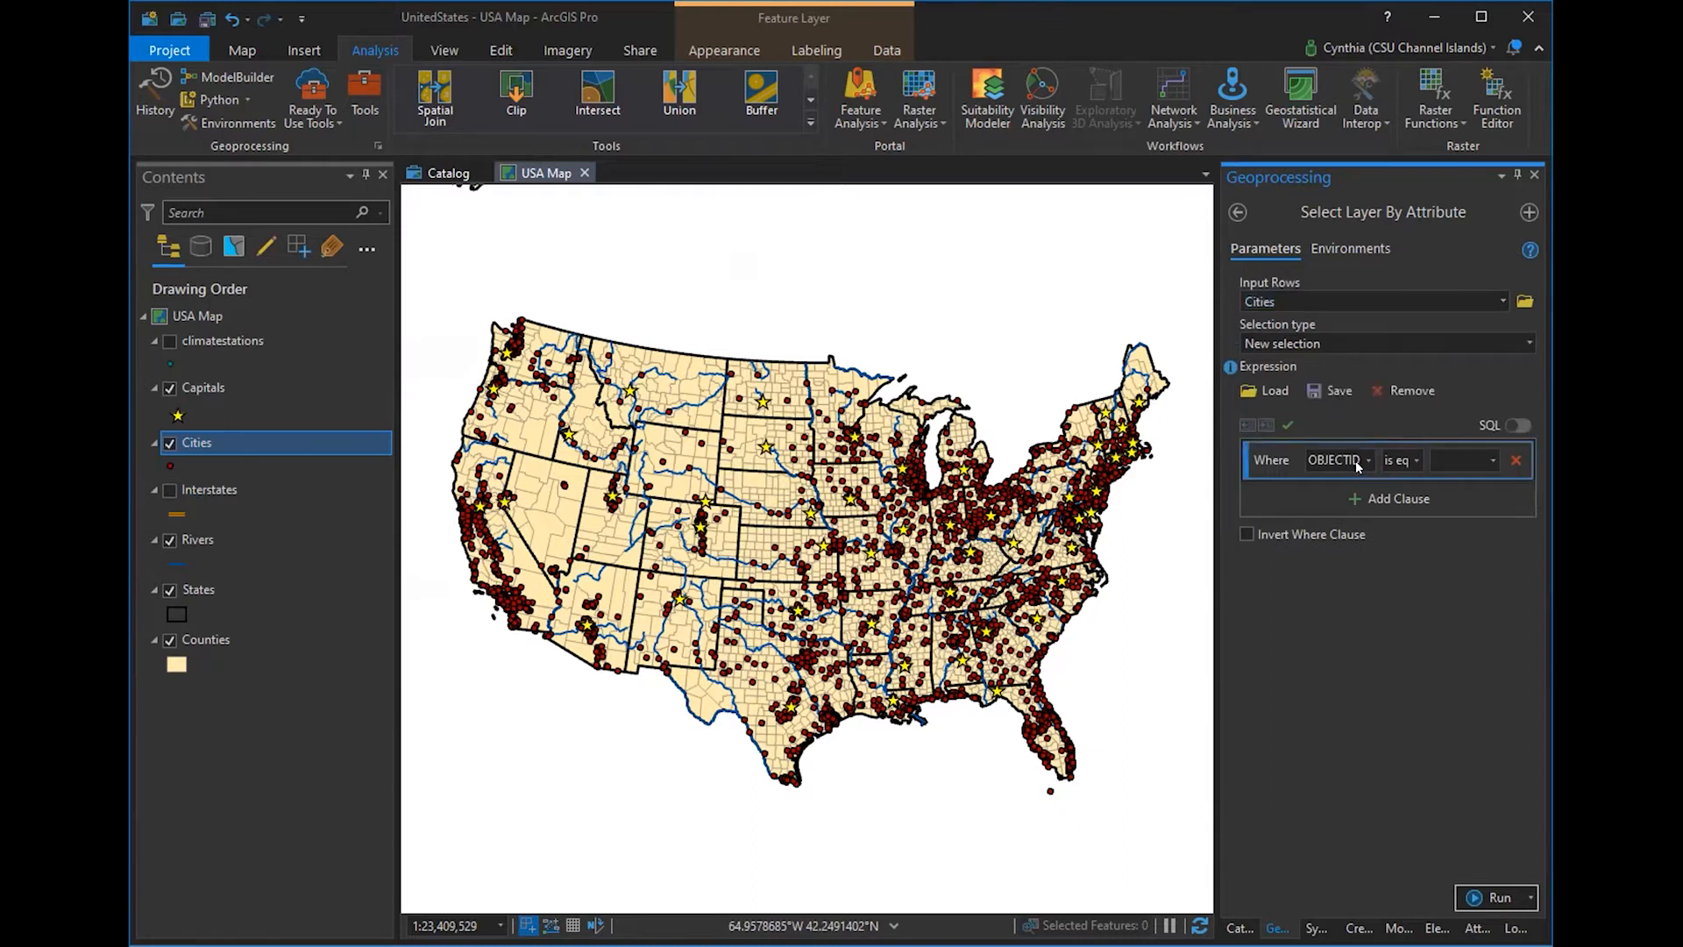
click(1366, 462)
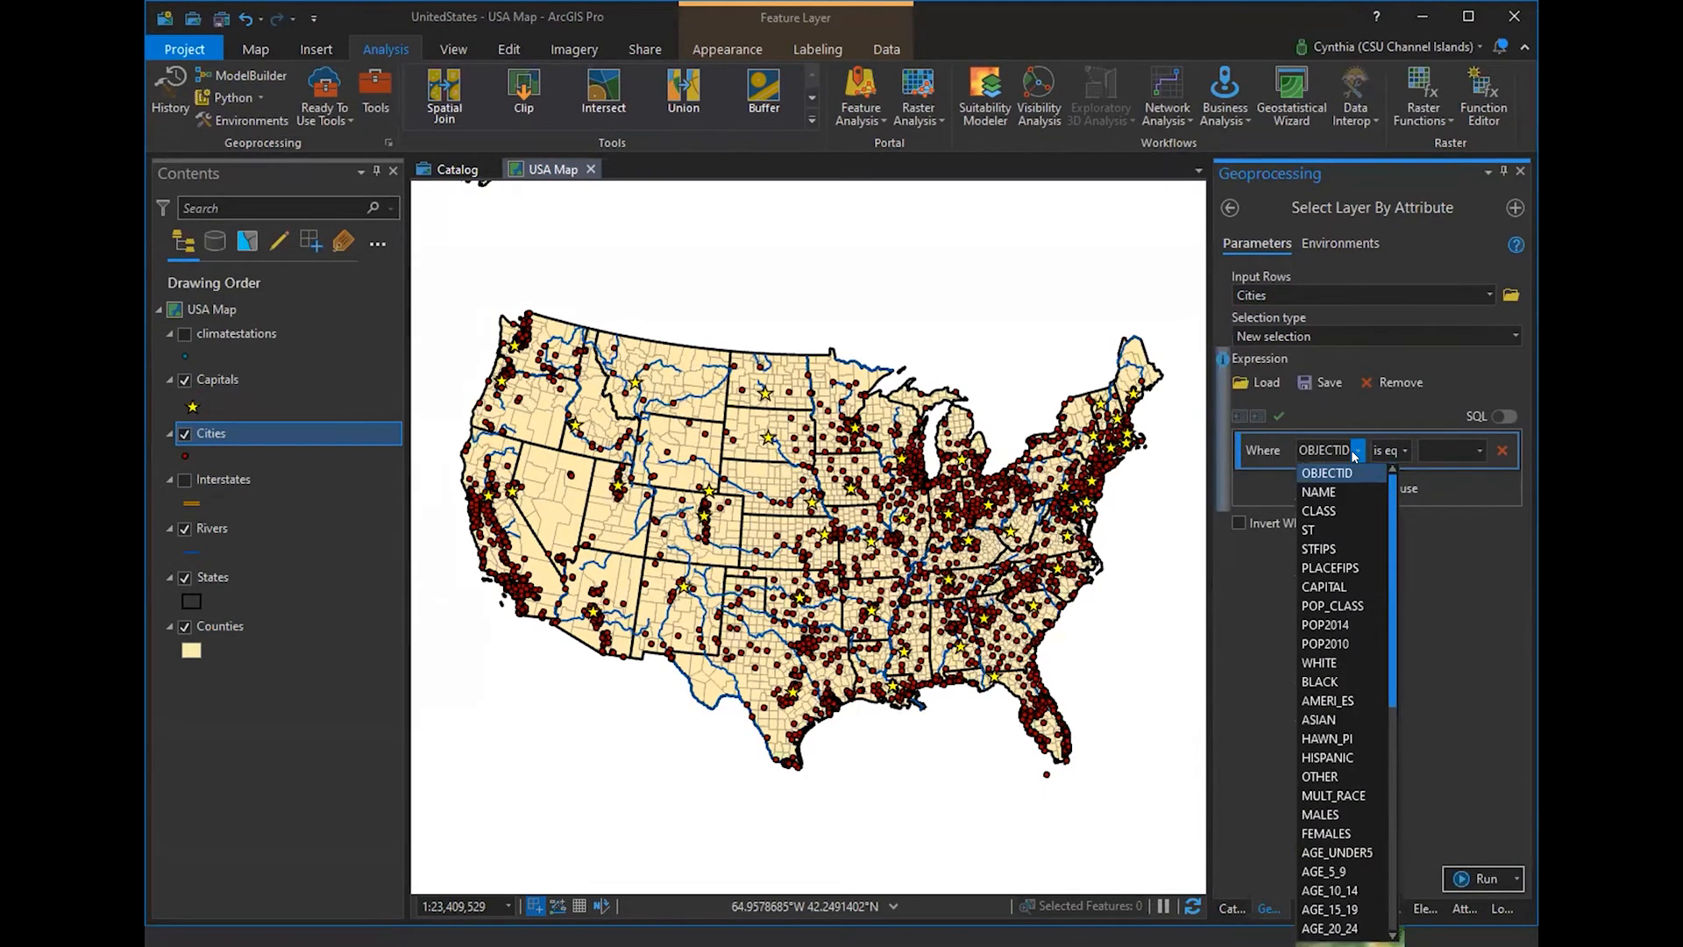
click(1348, 625)
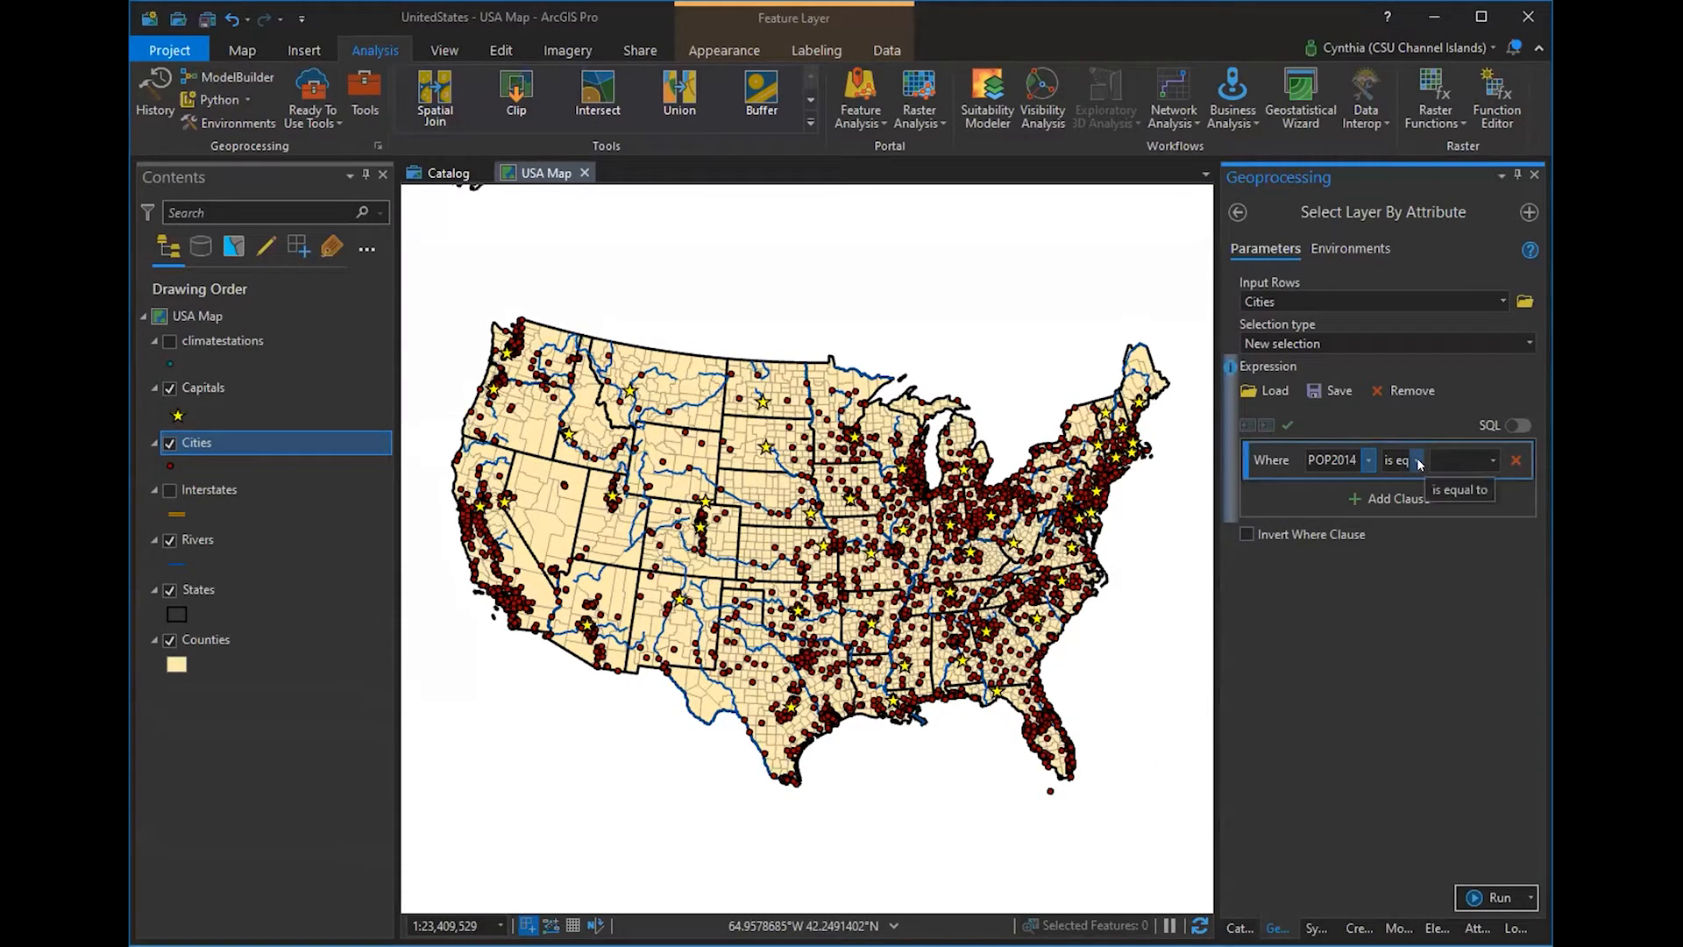
click(1418, 462)
click(1408, 521)
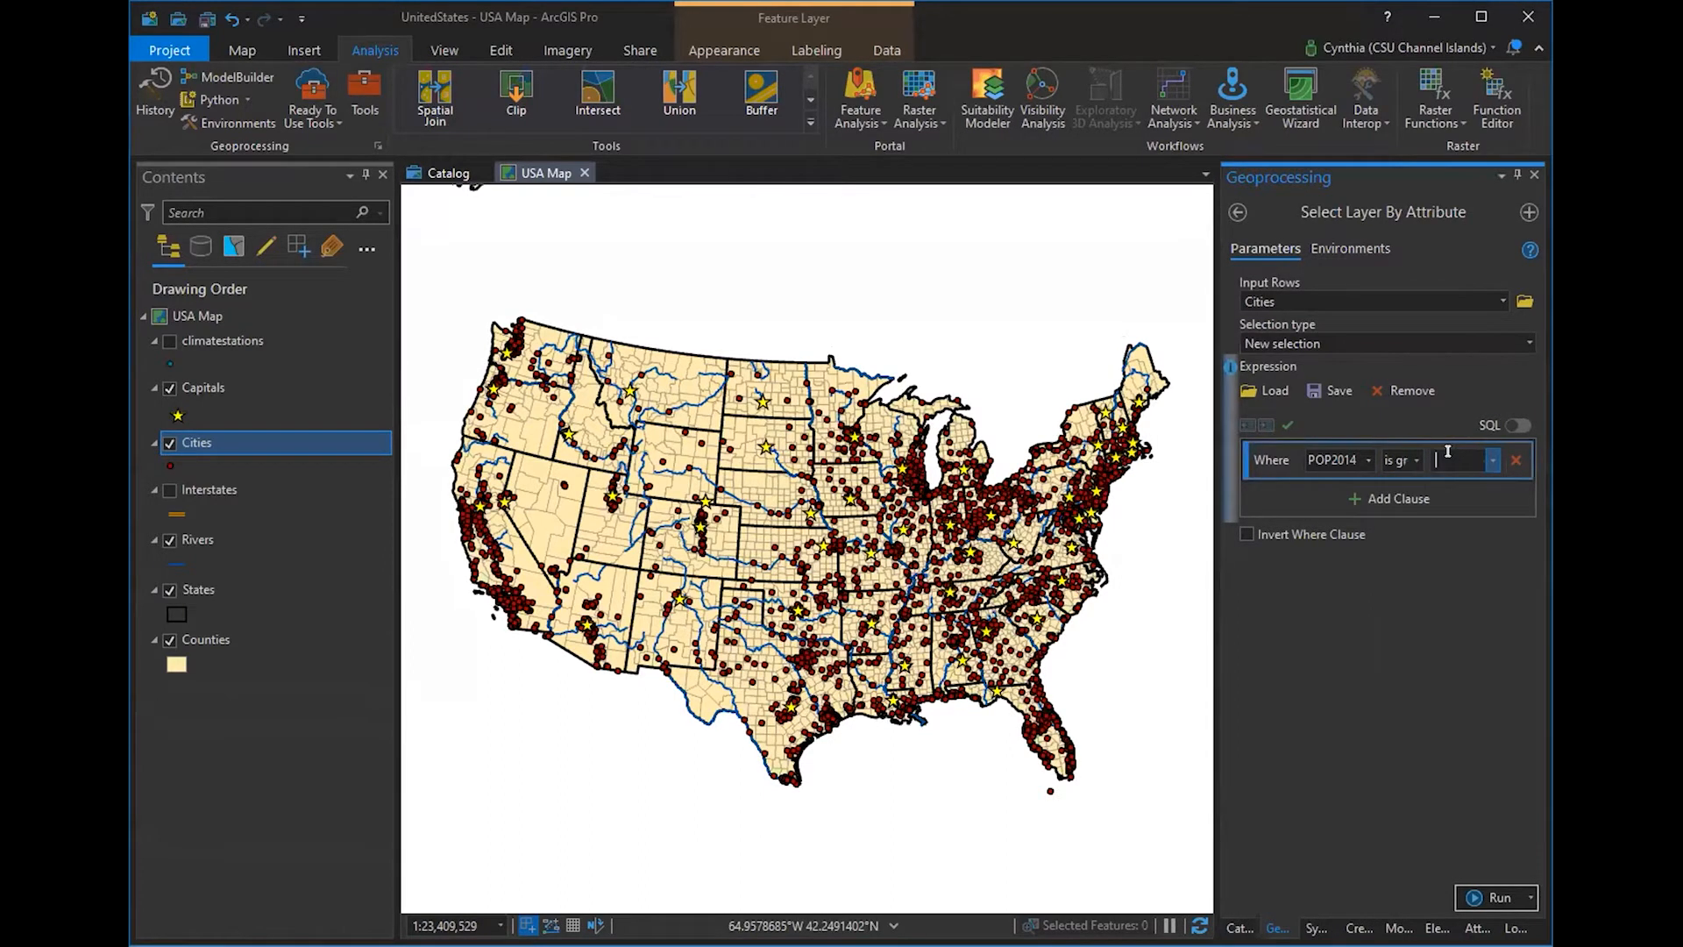
text(1000000)
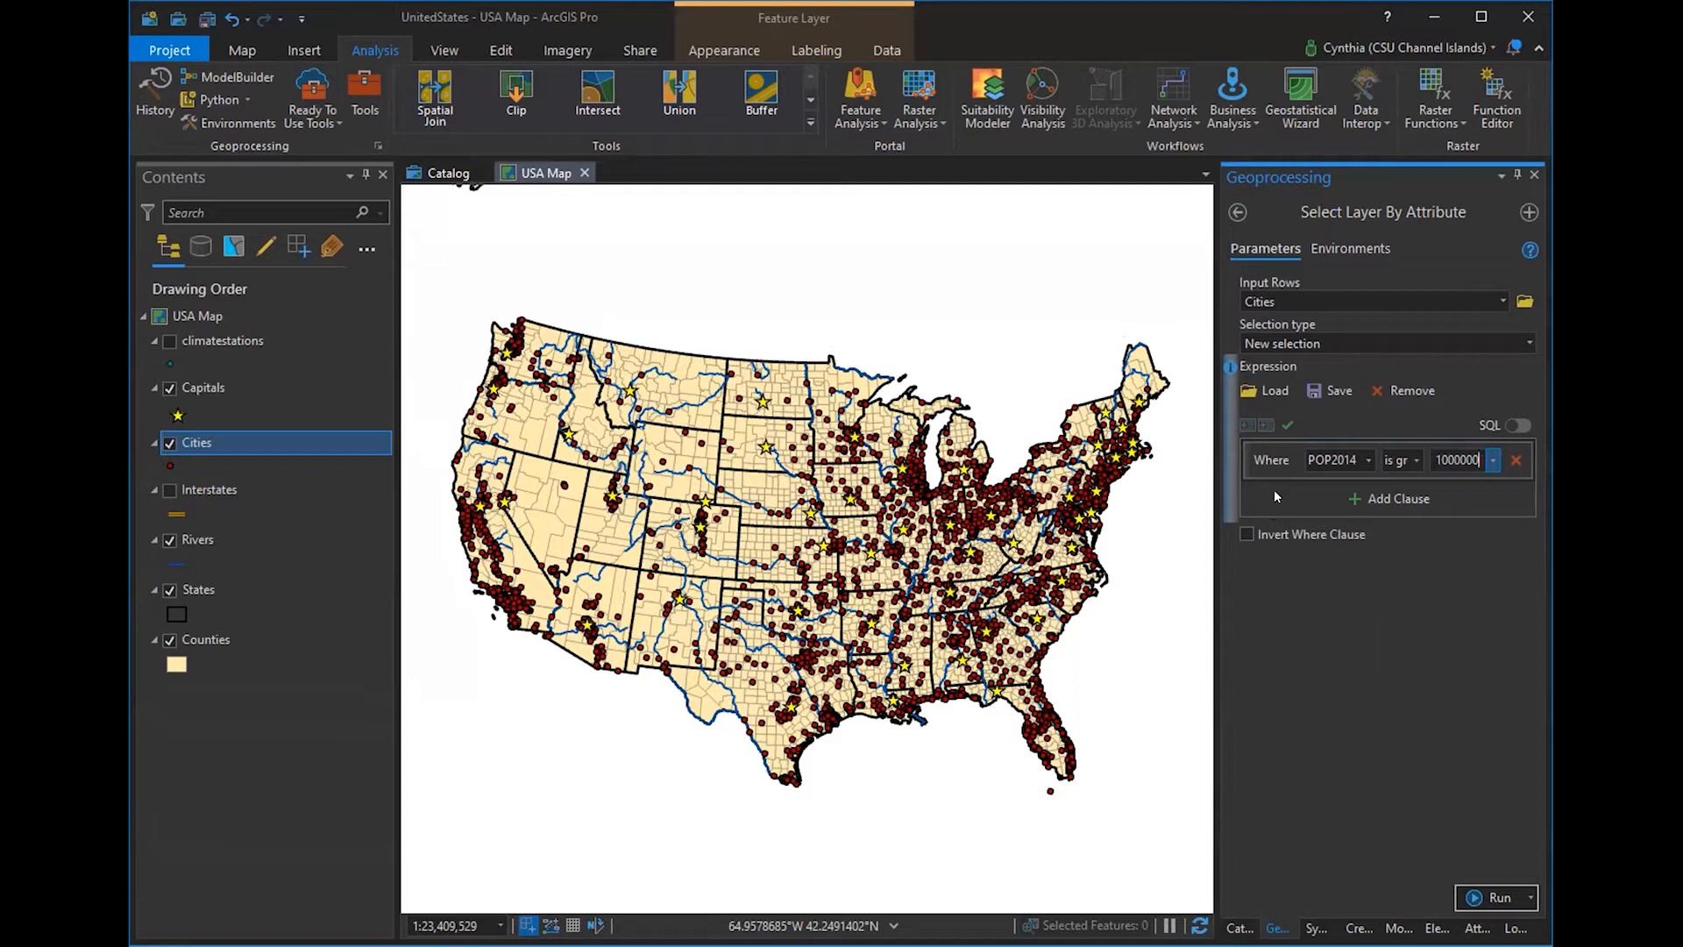
click(1285, 425)
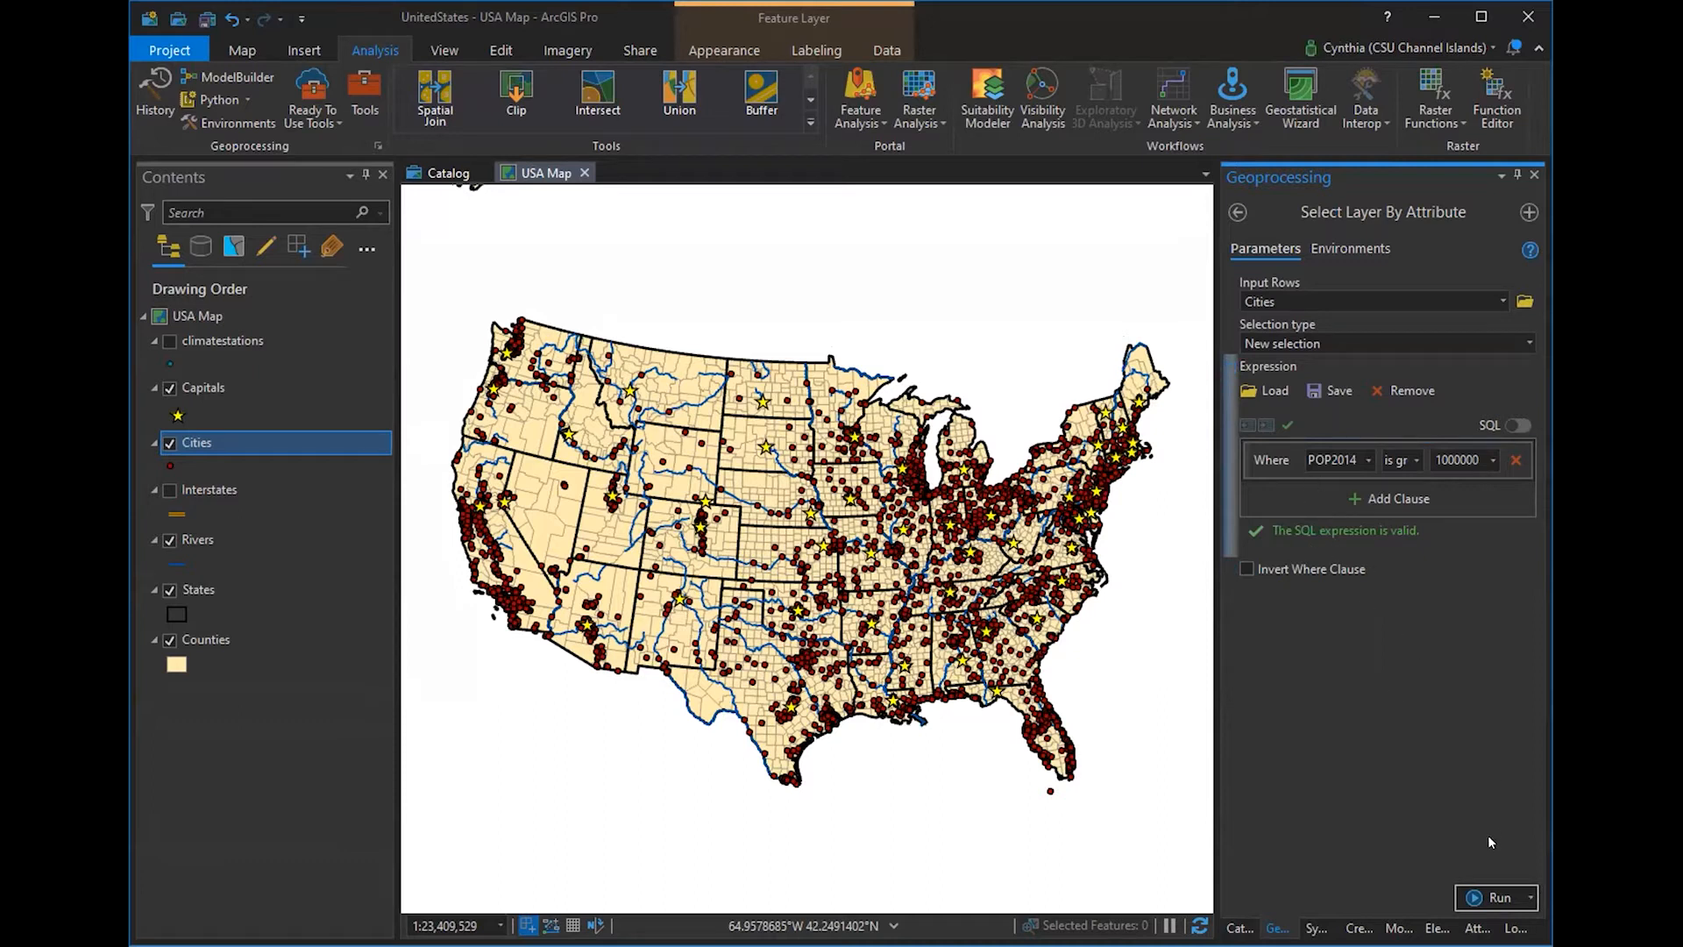
click(1474, 892)
mouse_move(1471, 931)
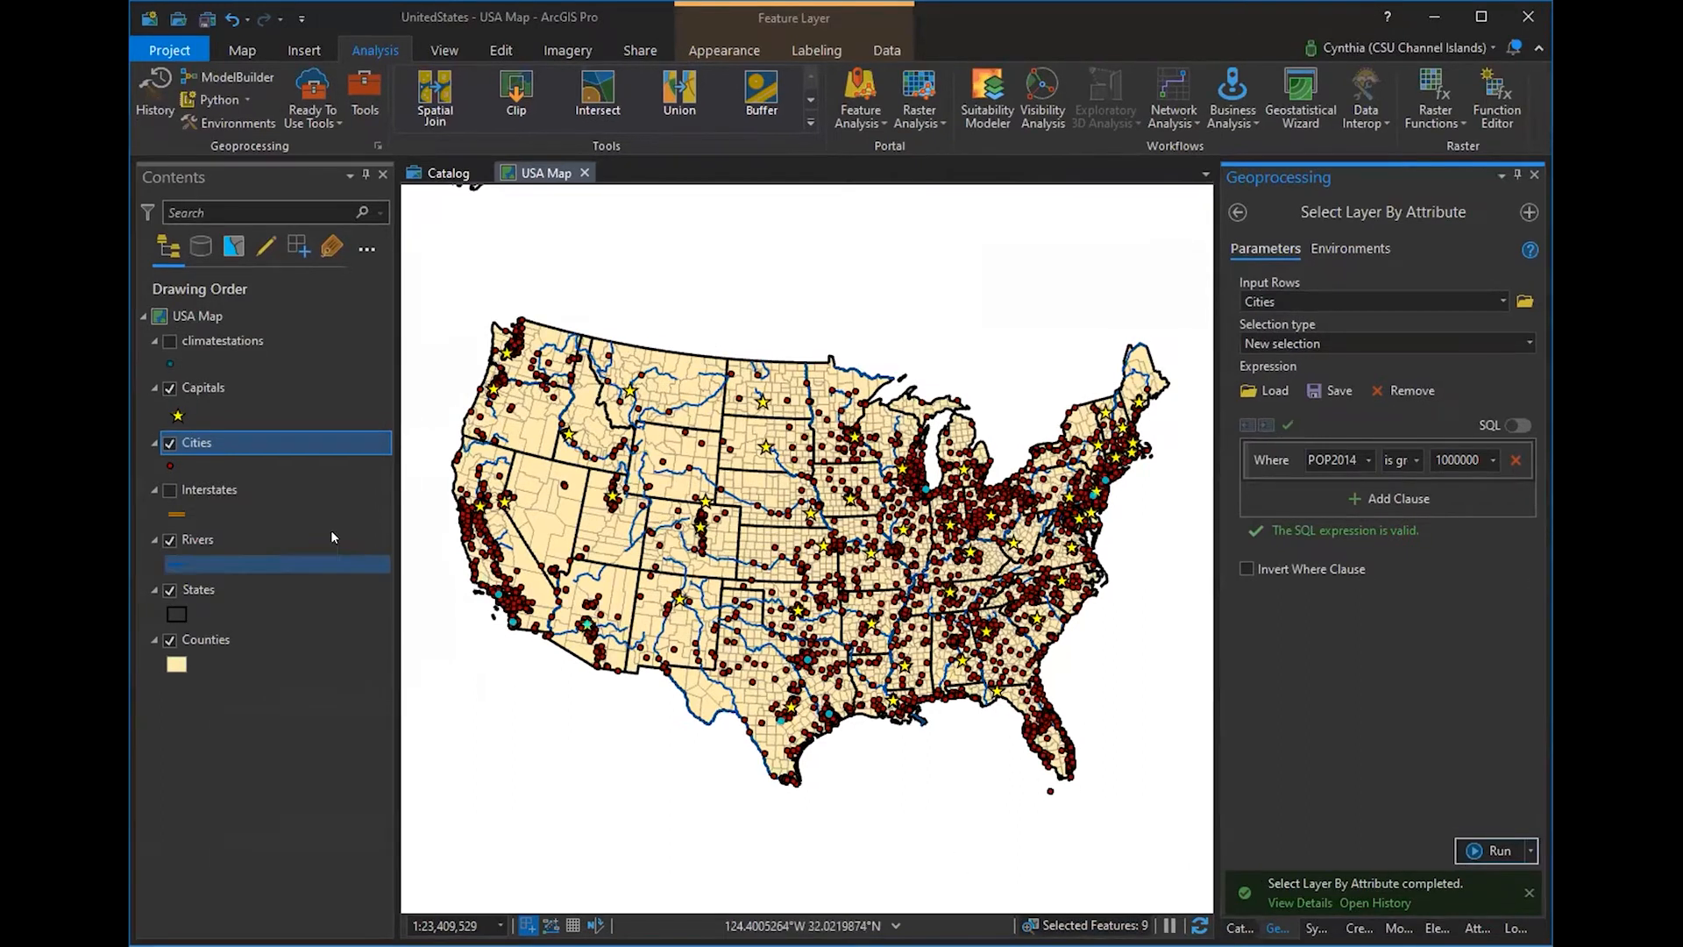
- Examine only the selected records in the Cities attribute table, then close the table
right_click(263, 444)
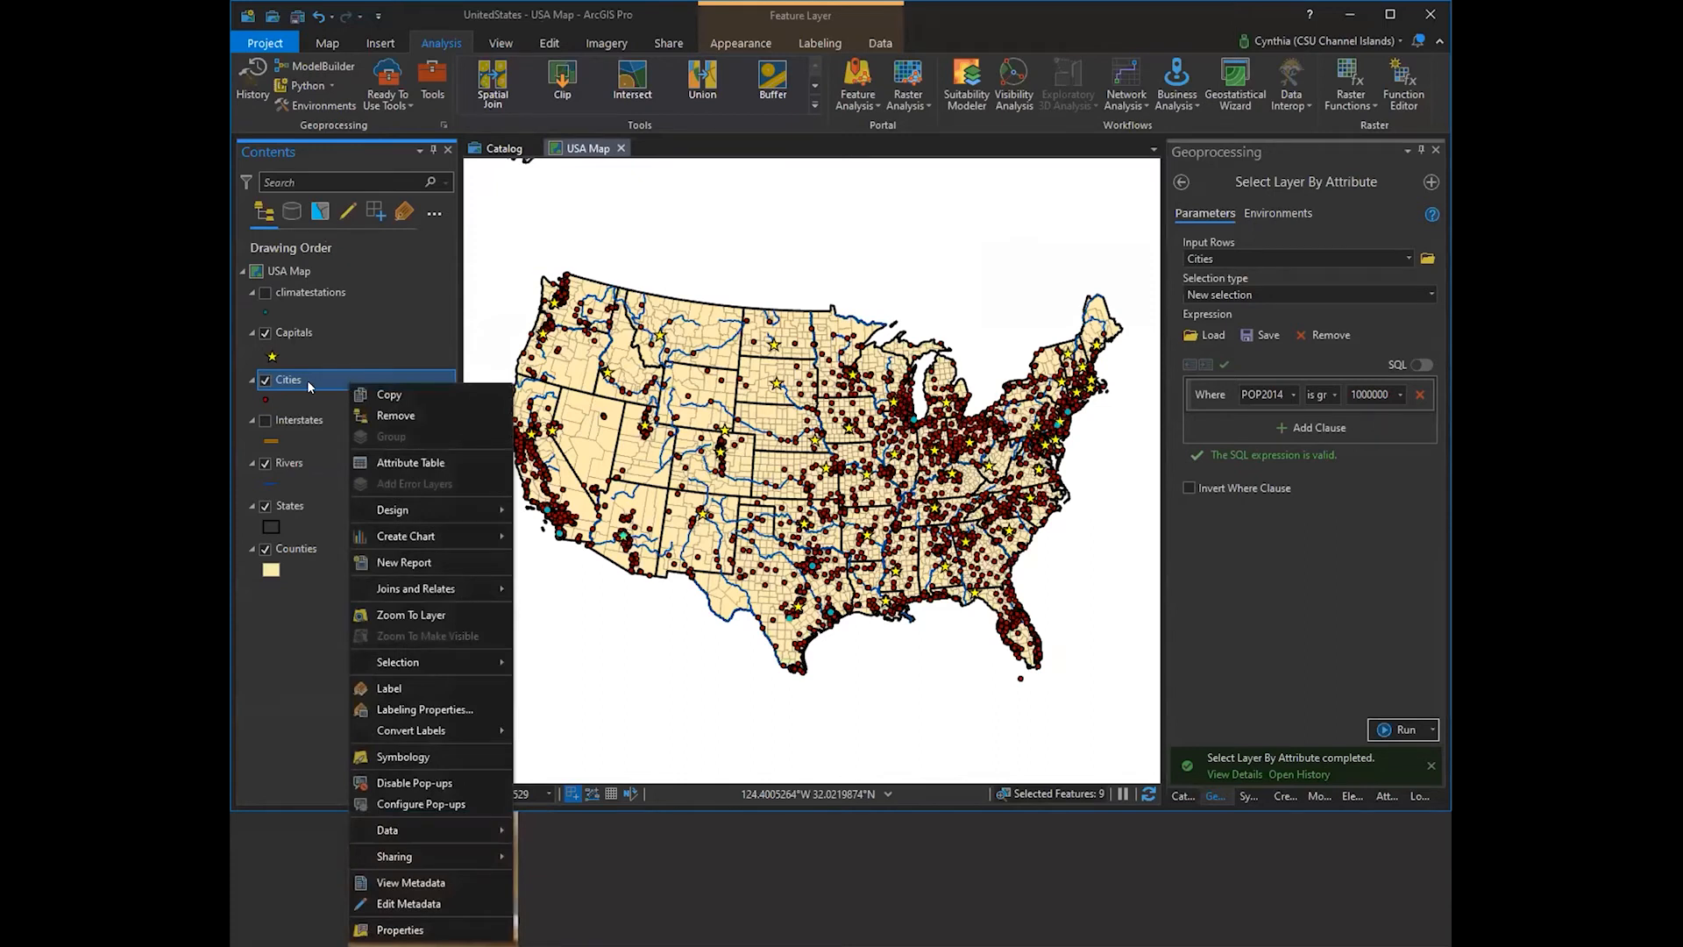
click(373, 461)
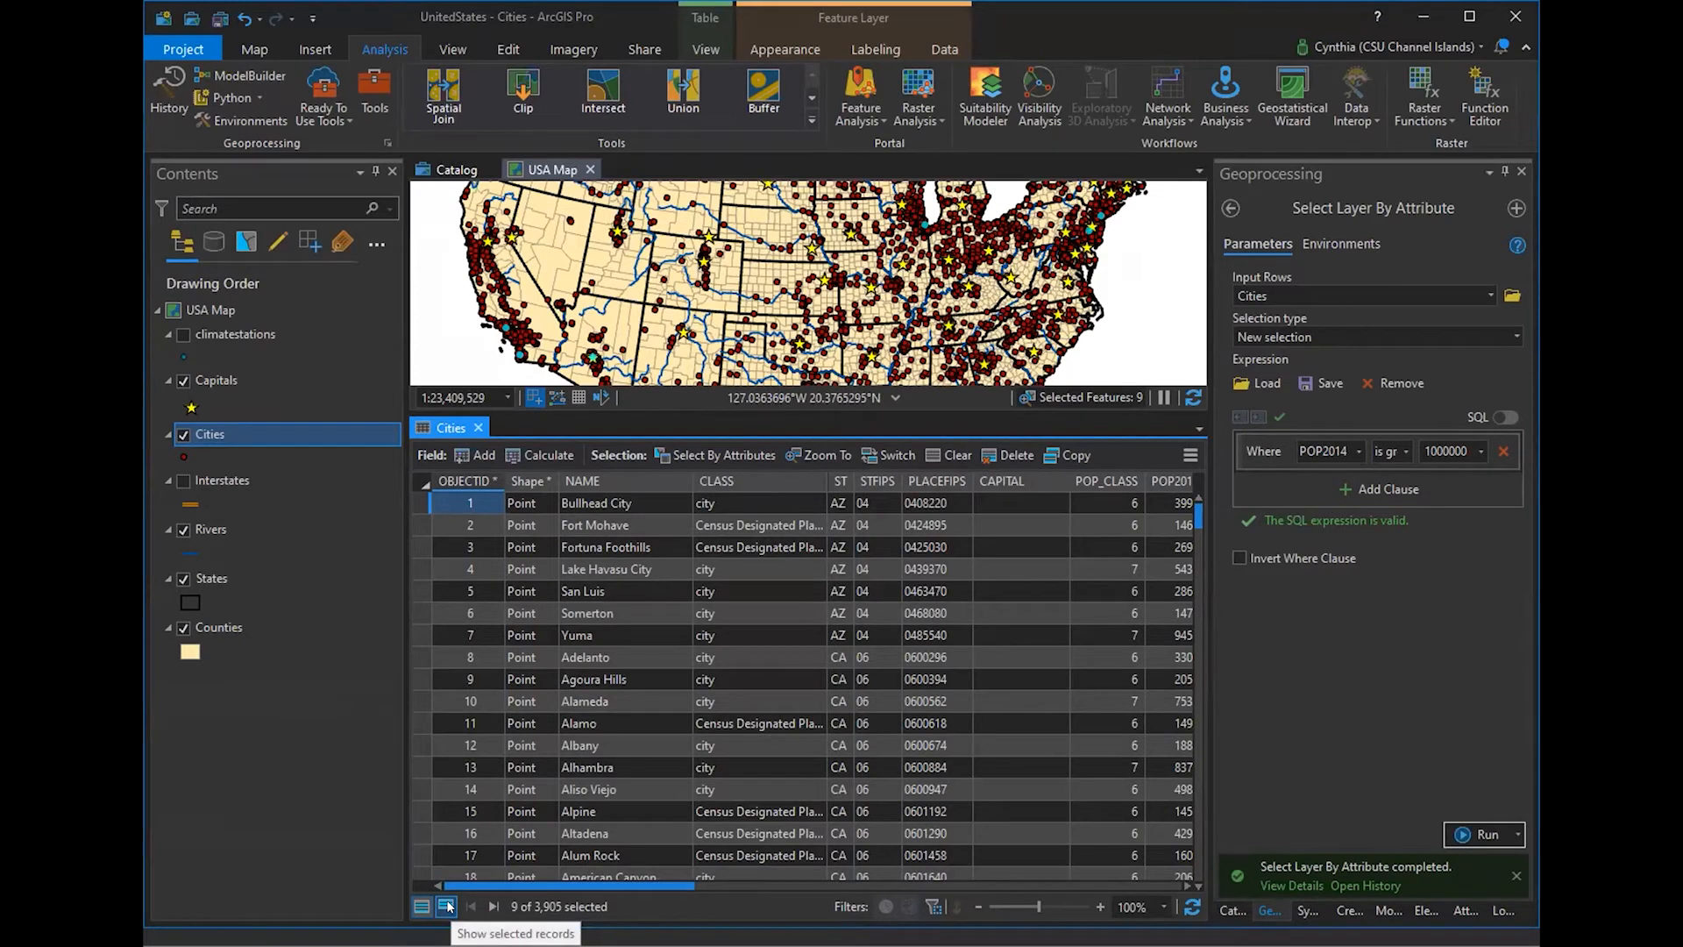
click(447, 906)
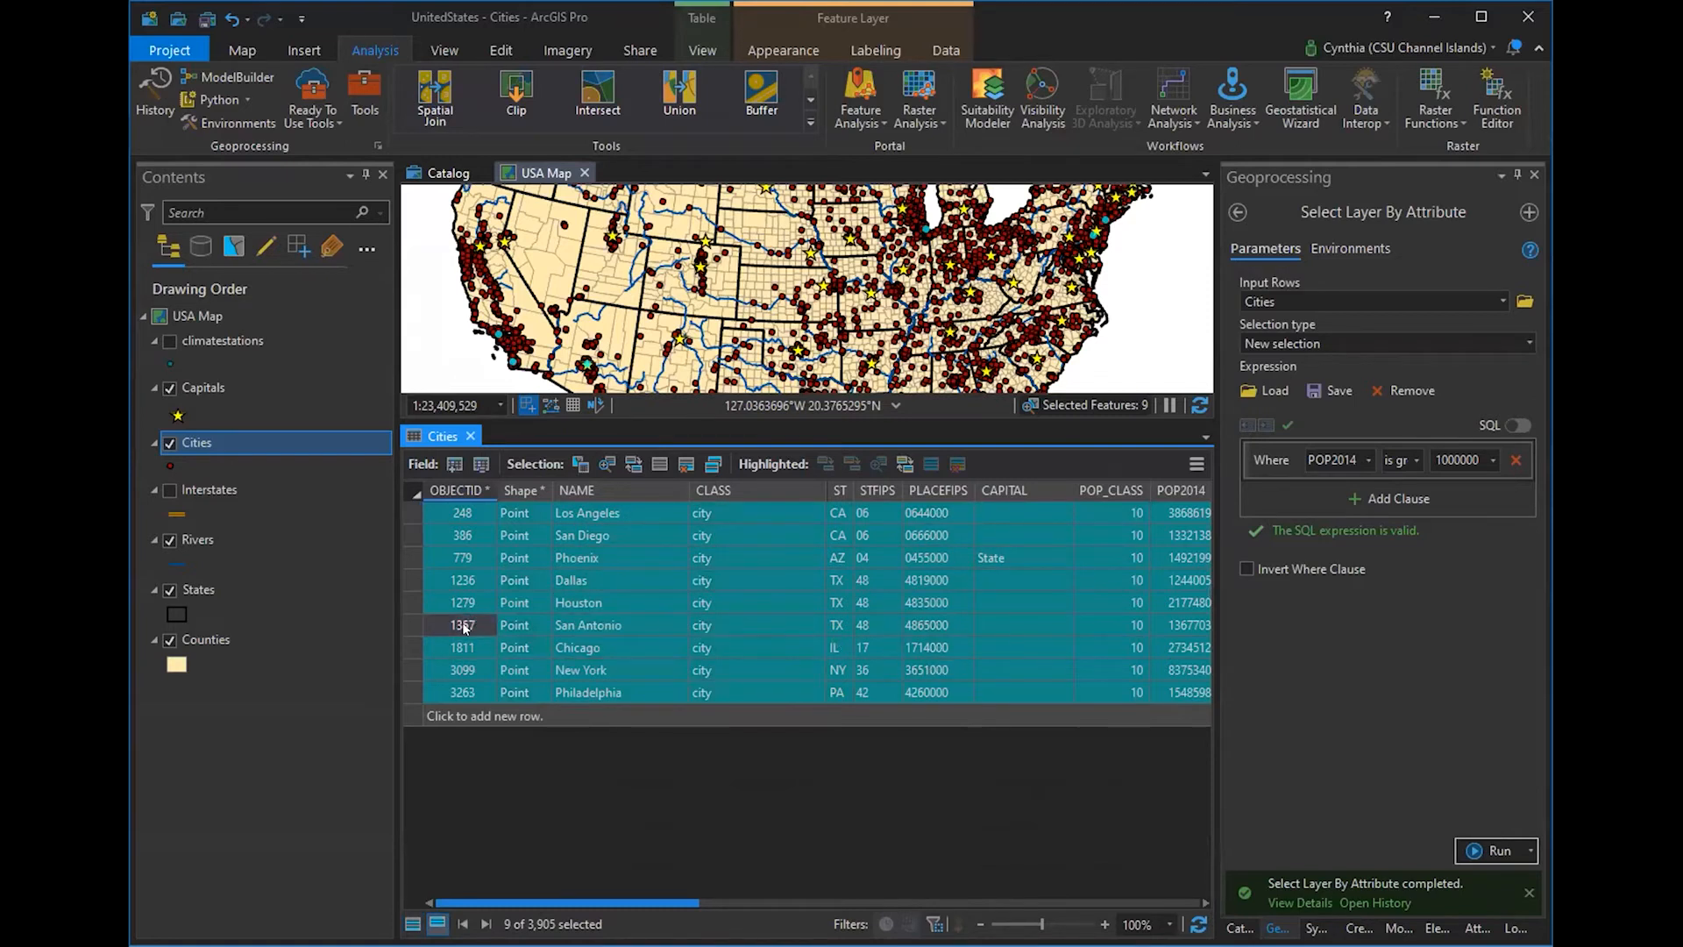
click(471, 436)
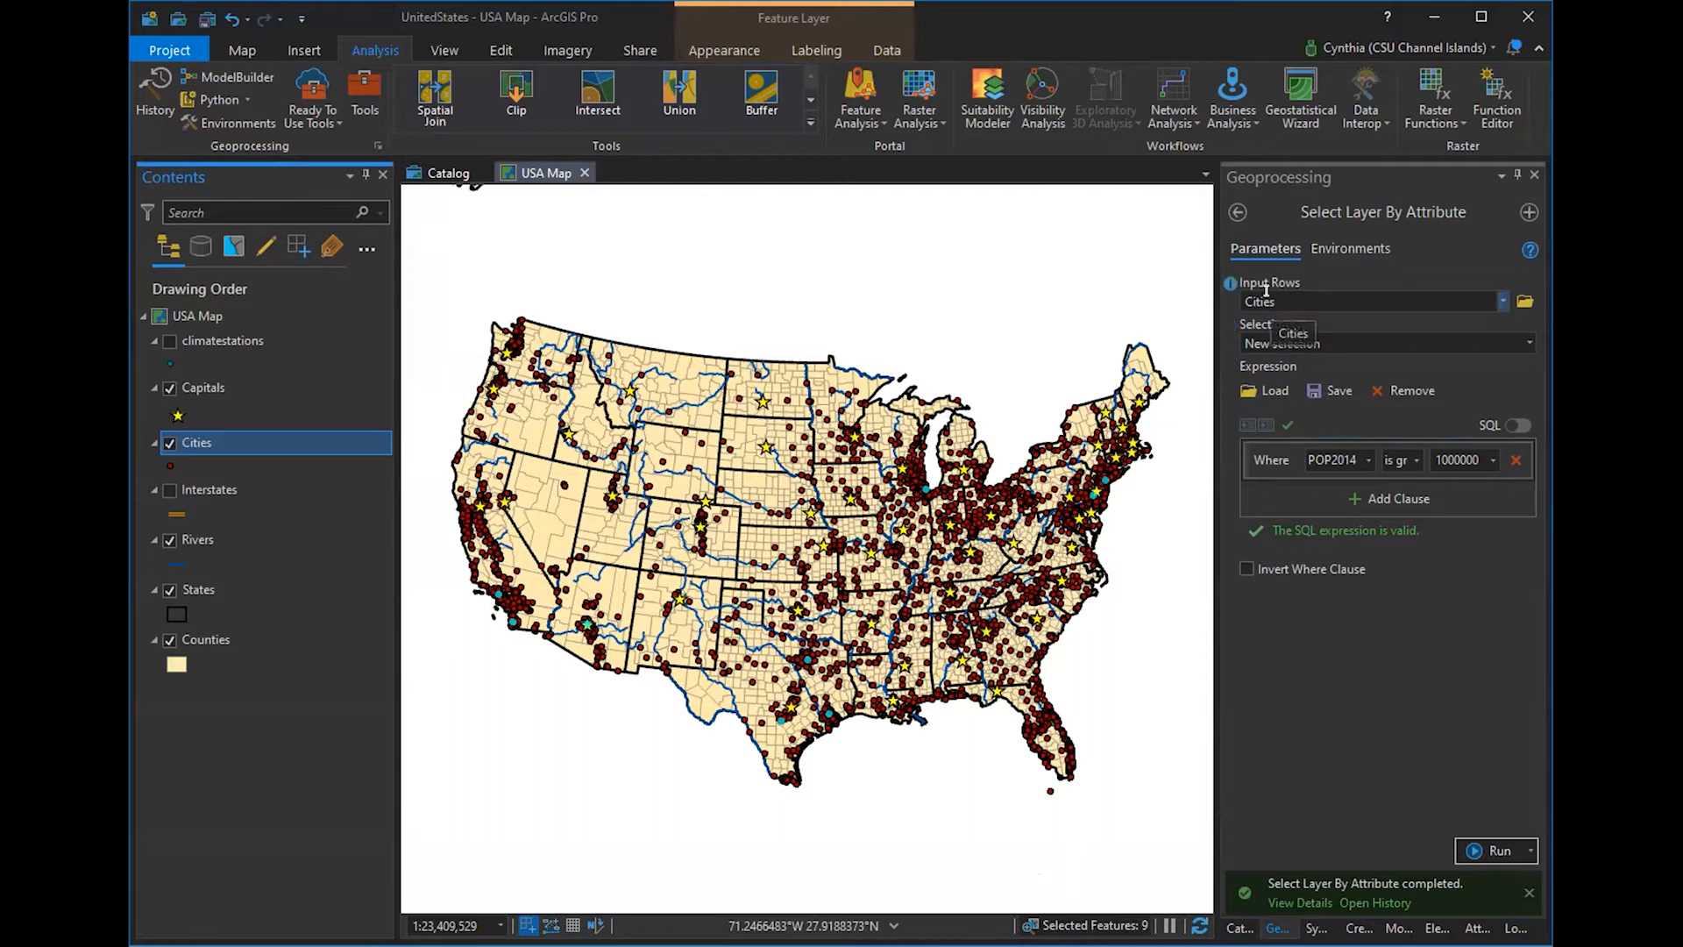
- Start a fresh Select Layer By Attribute query with States as the input rows
click(1239, 214)
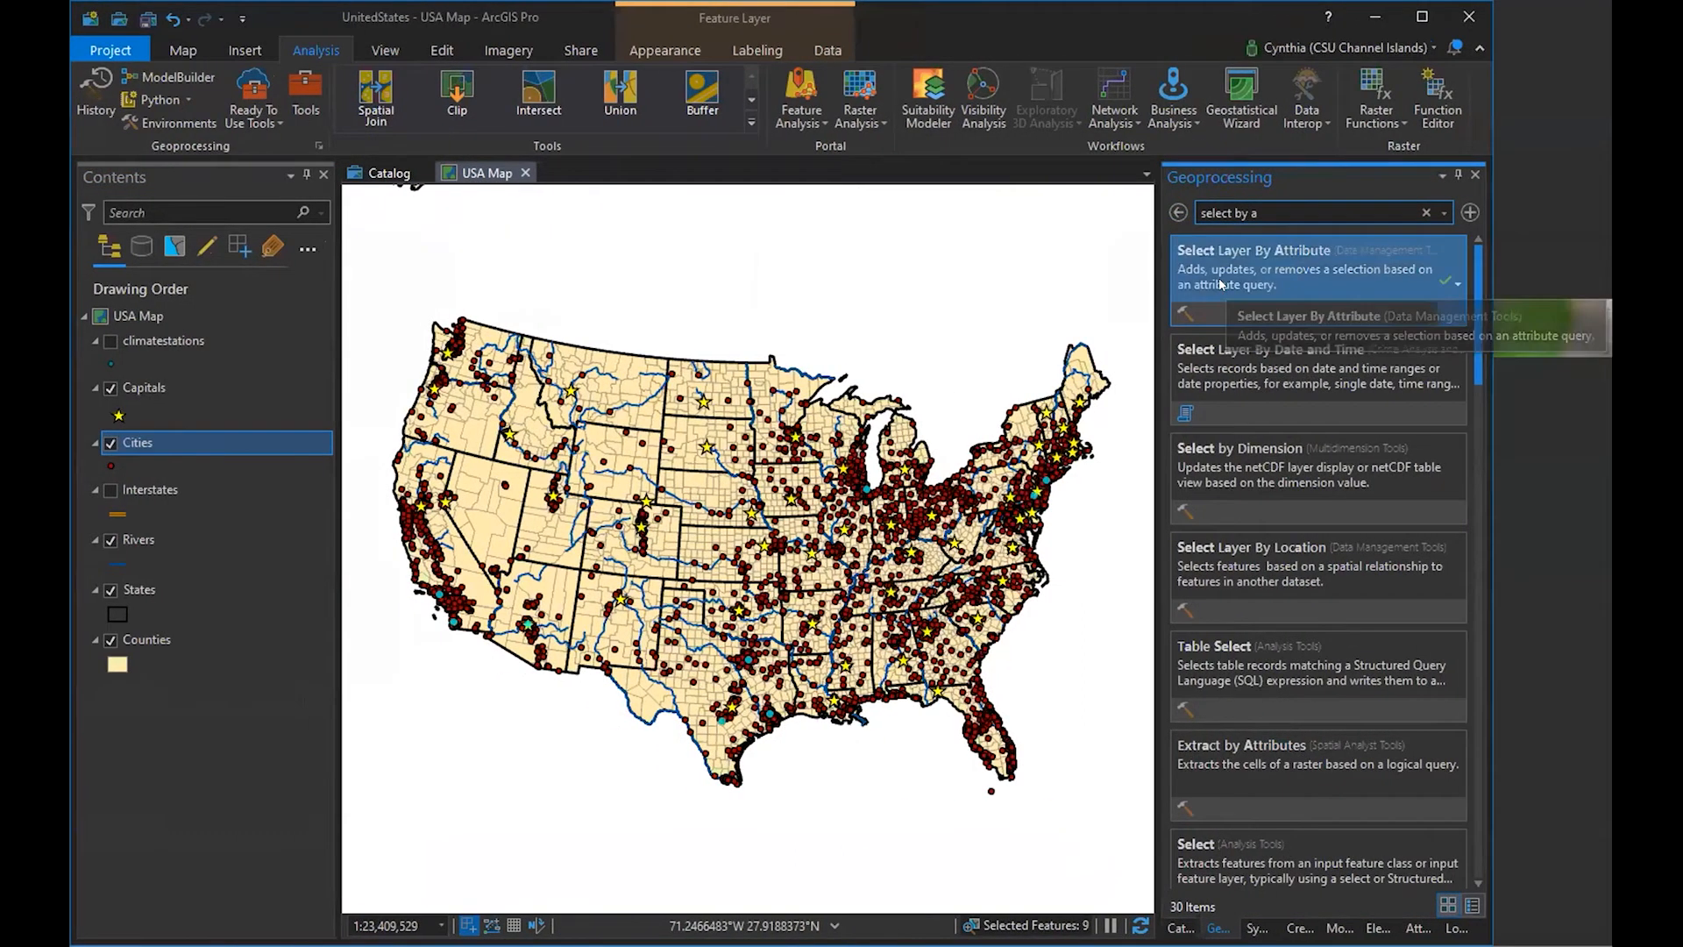
click(1190, 284)
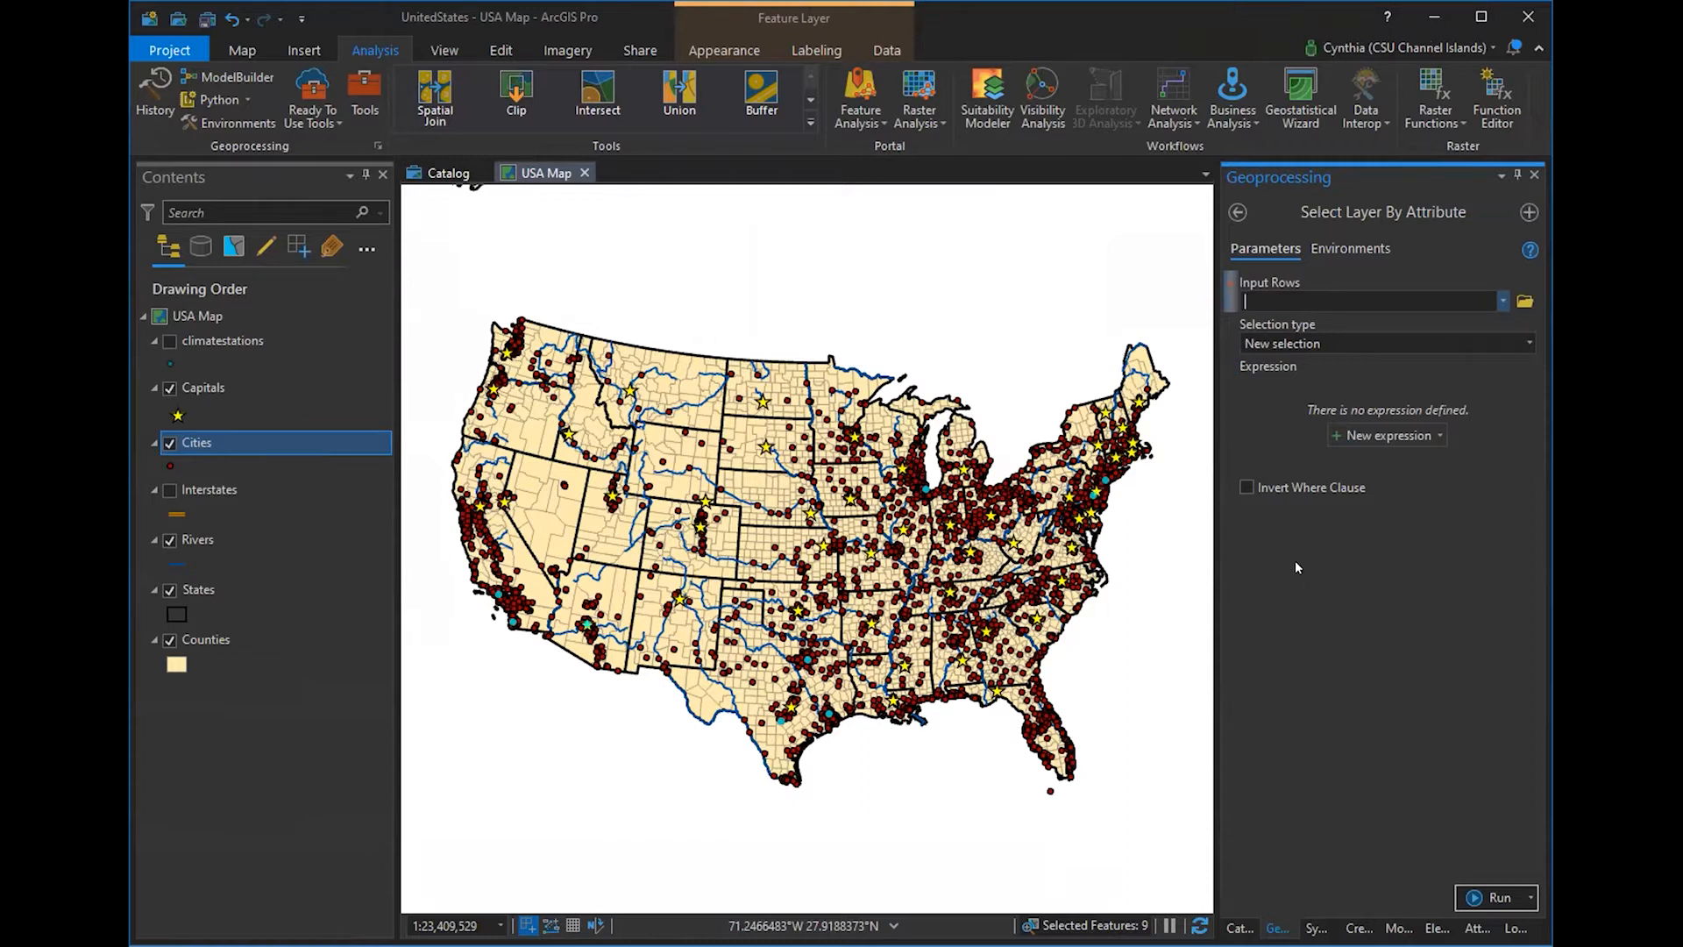
click(246, 50)
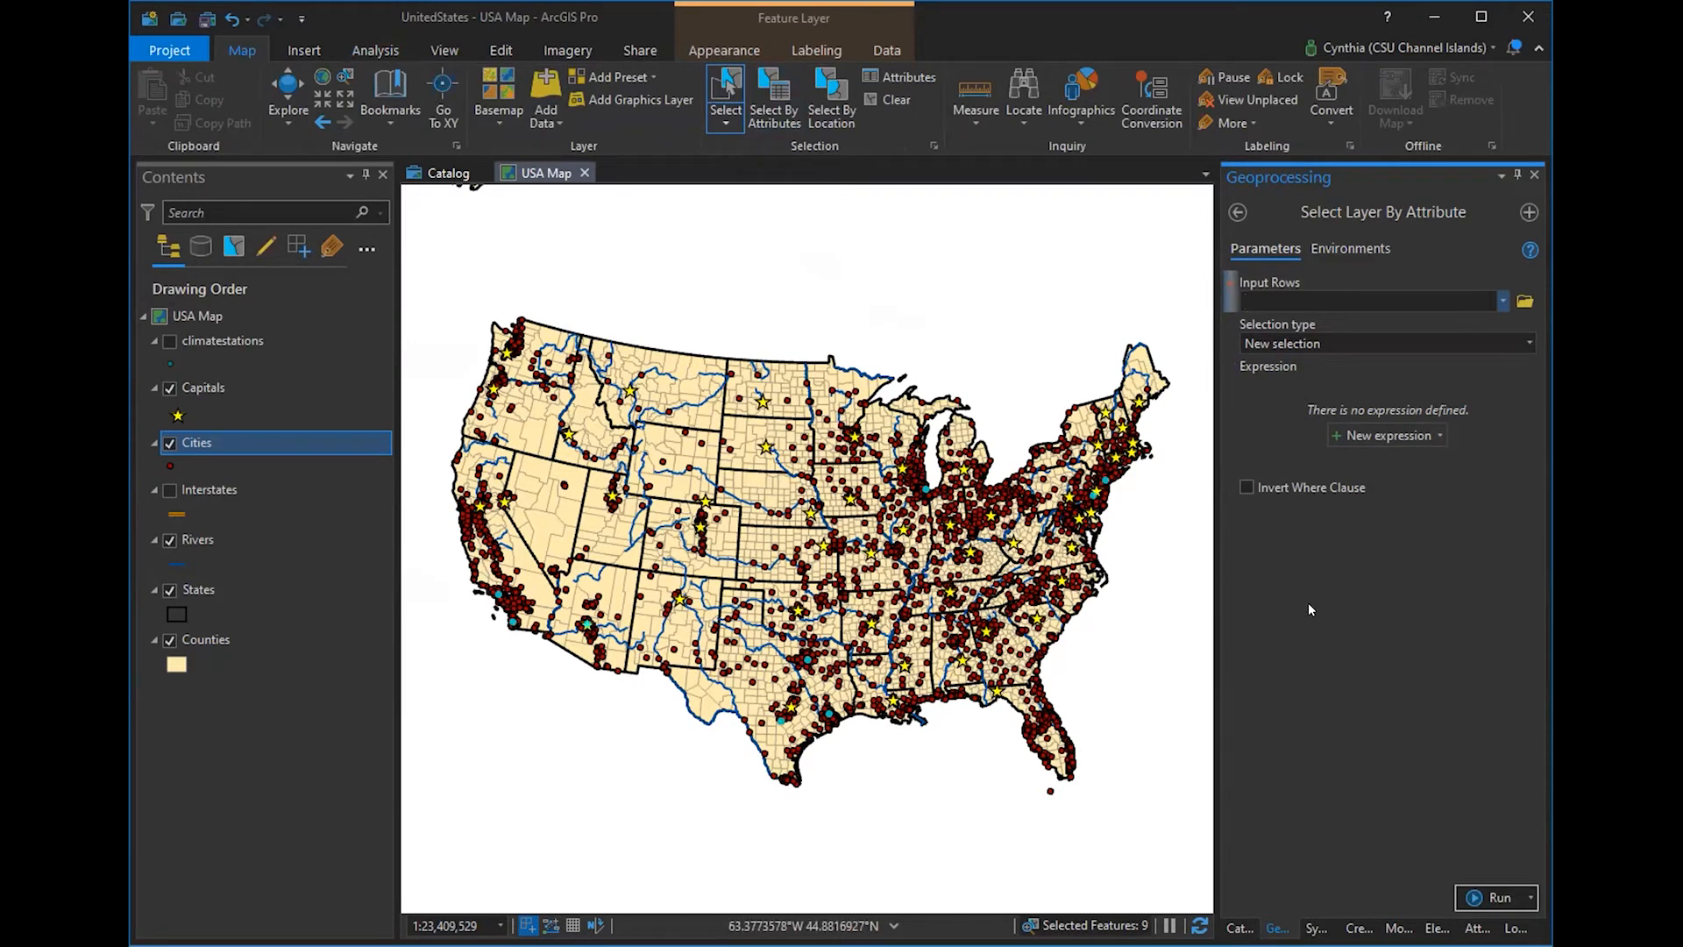
click(1502, 301)
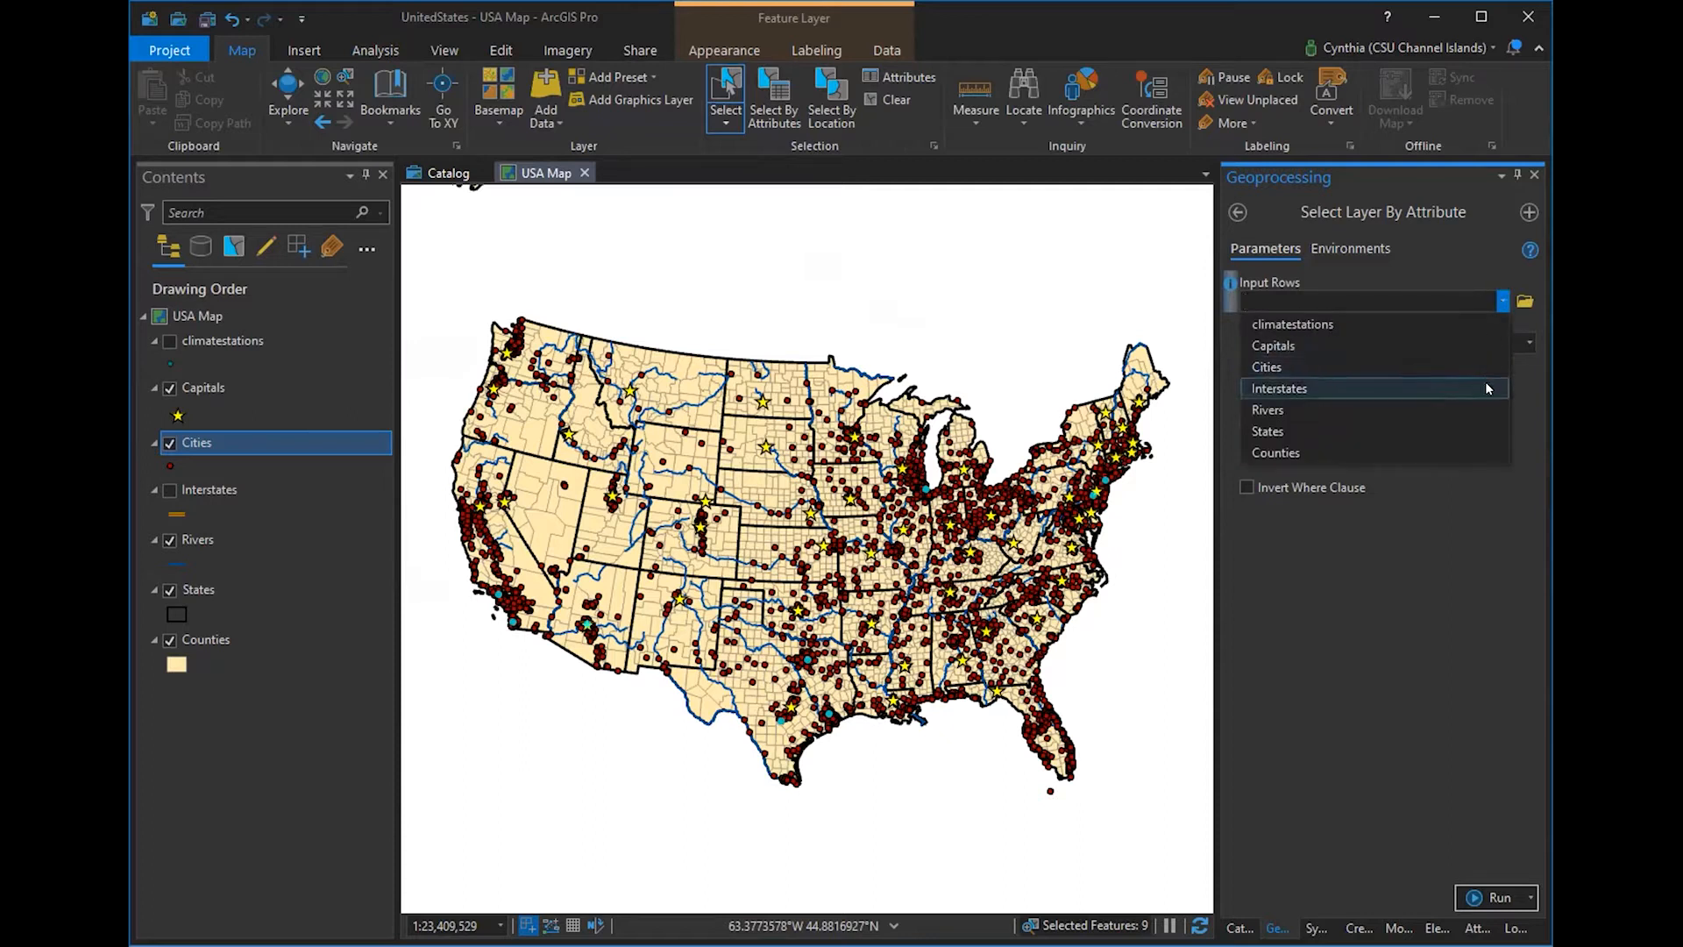
click(1481, 430)
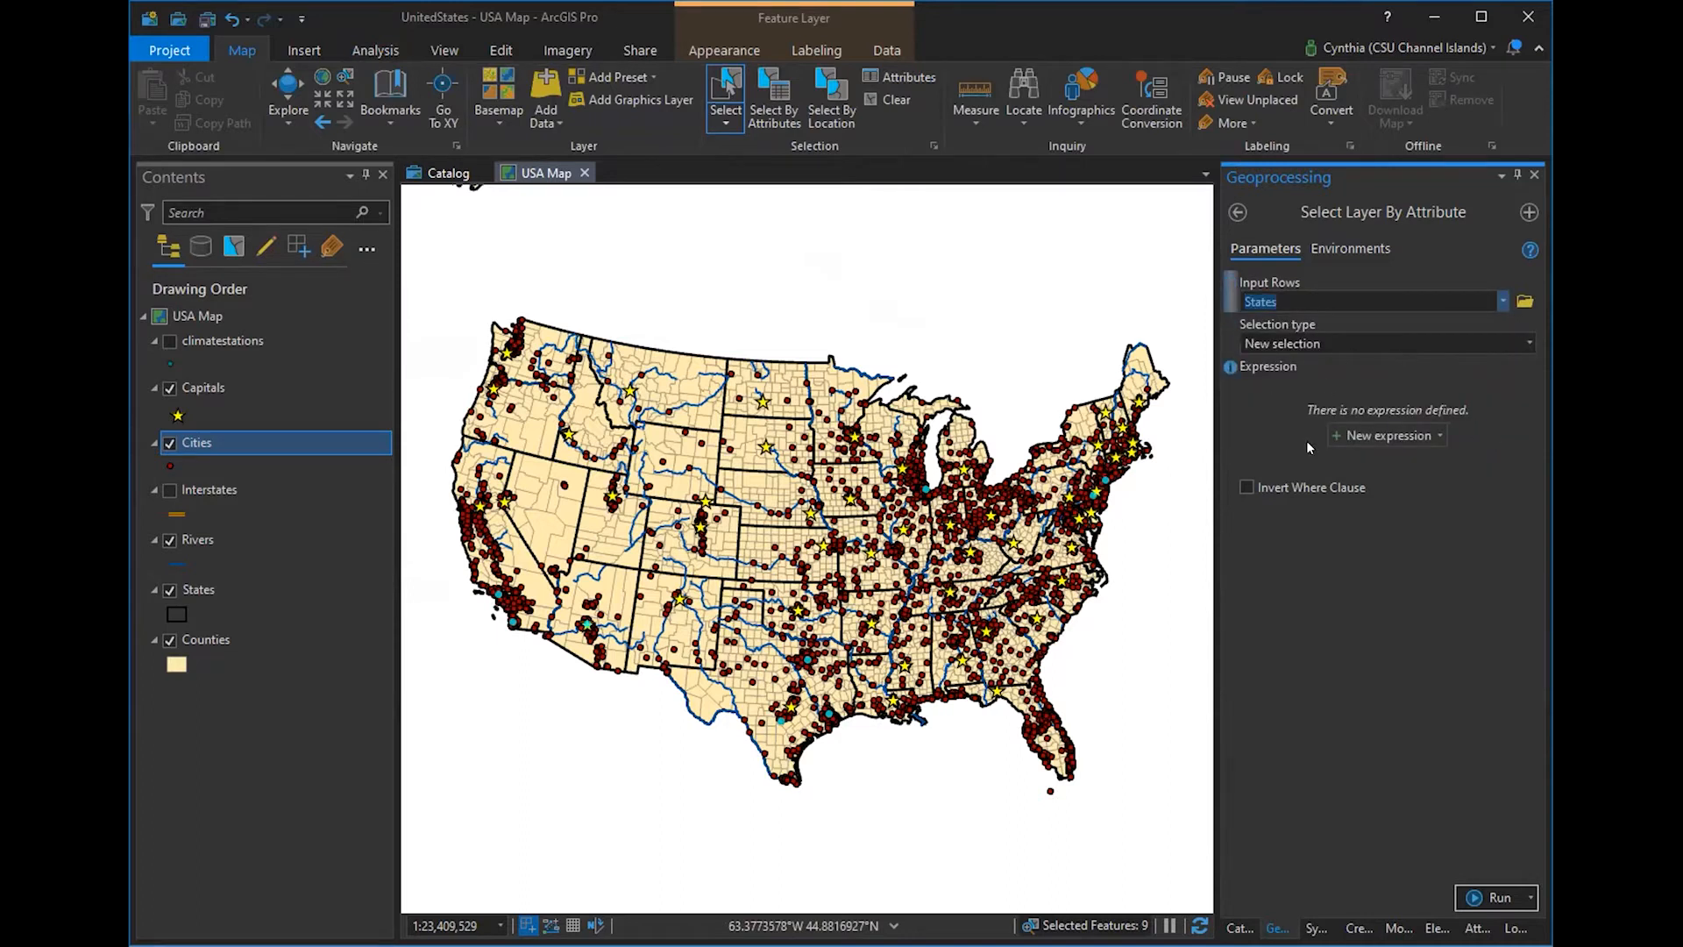
- Add the expression POP2014 is greater than 5000000, verify it and run the States selection
click(1385, 435)
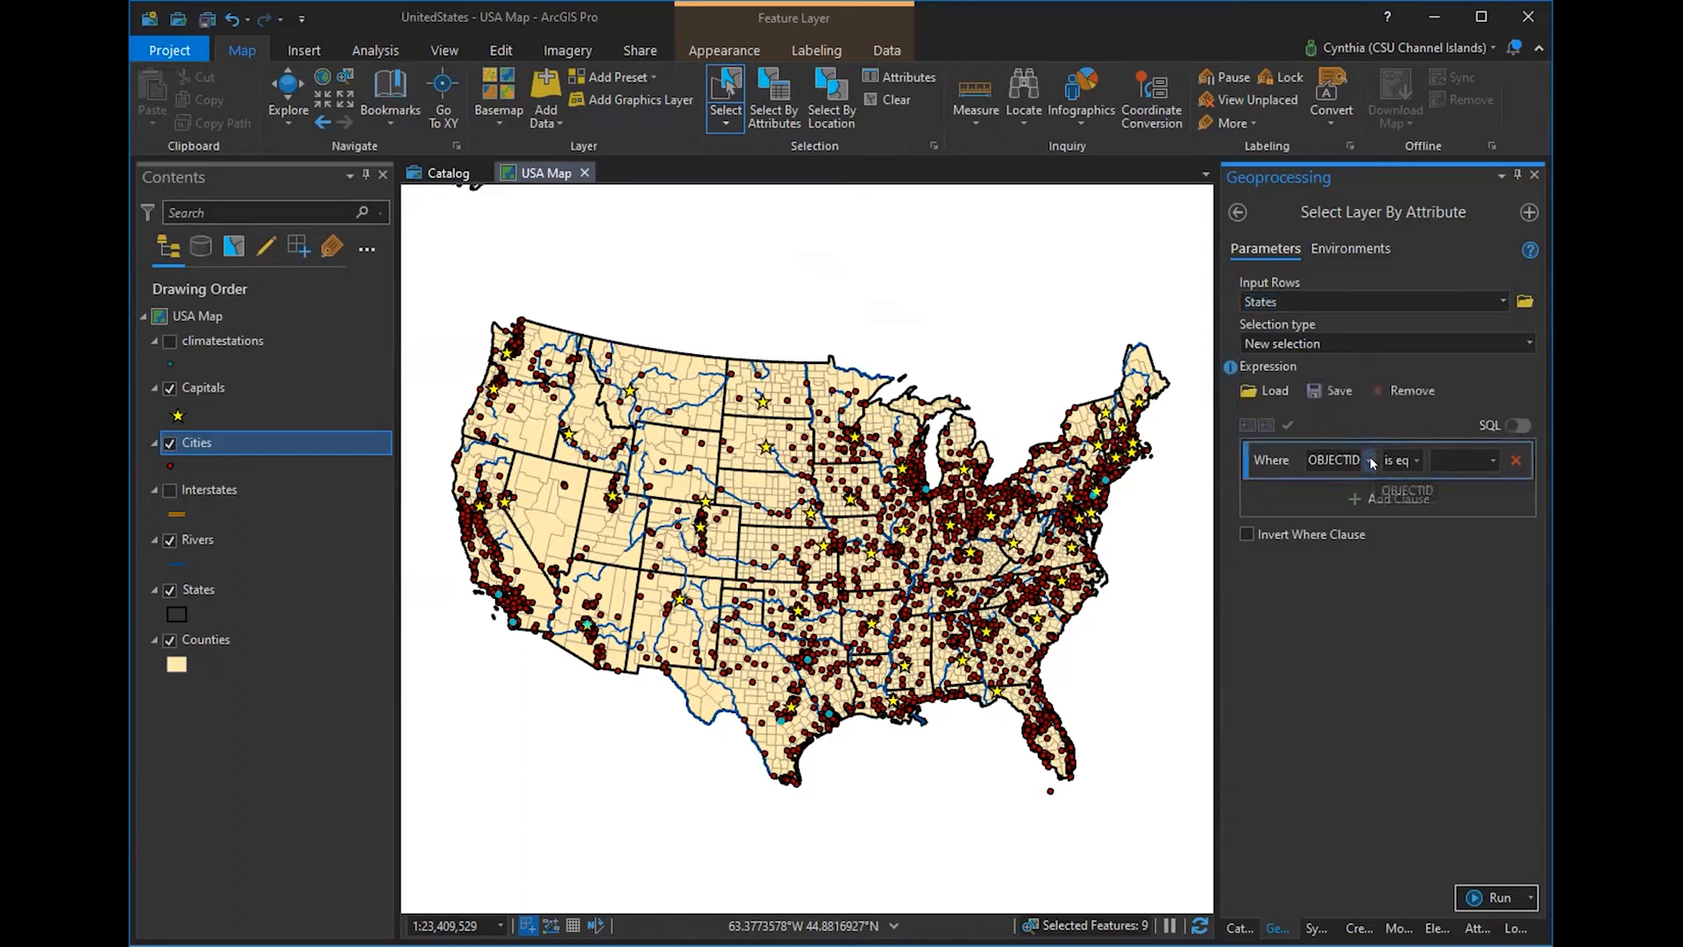
click(1370, 459)
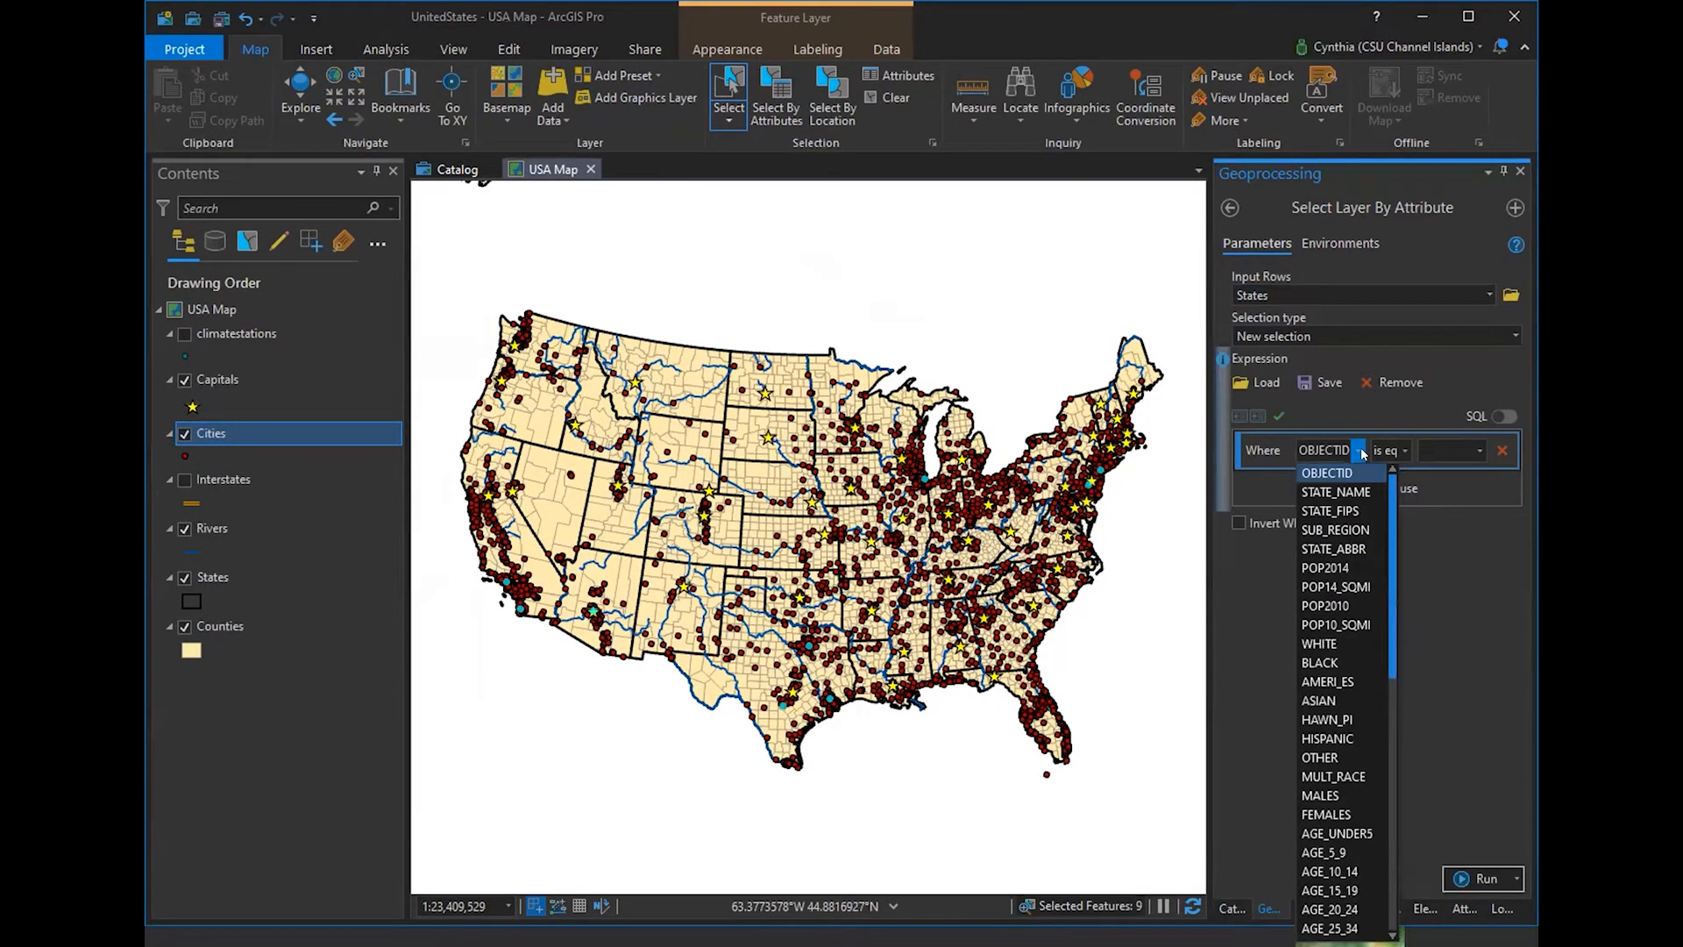
click(1328, 568)
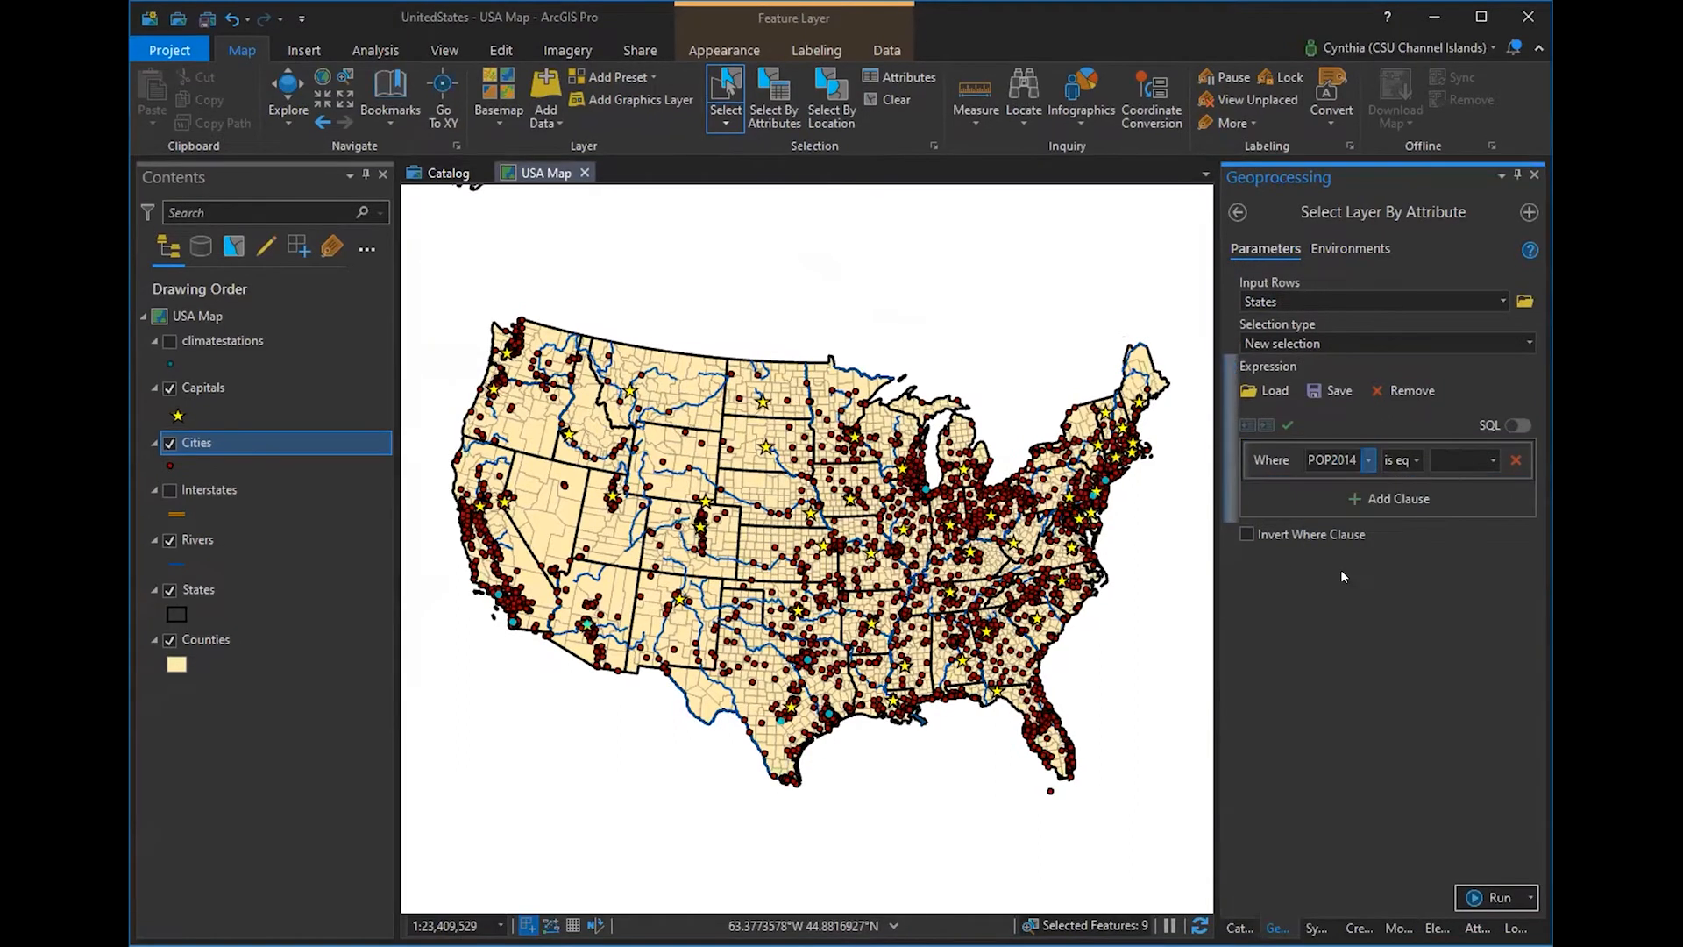
click(1419, 460)
click(1422, 522)
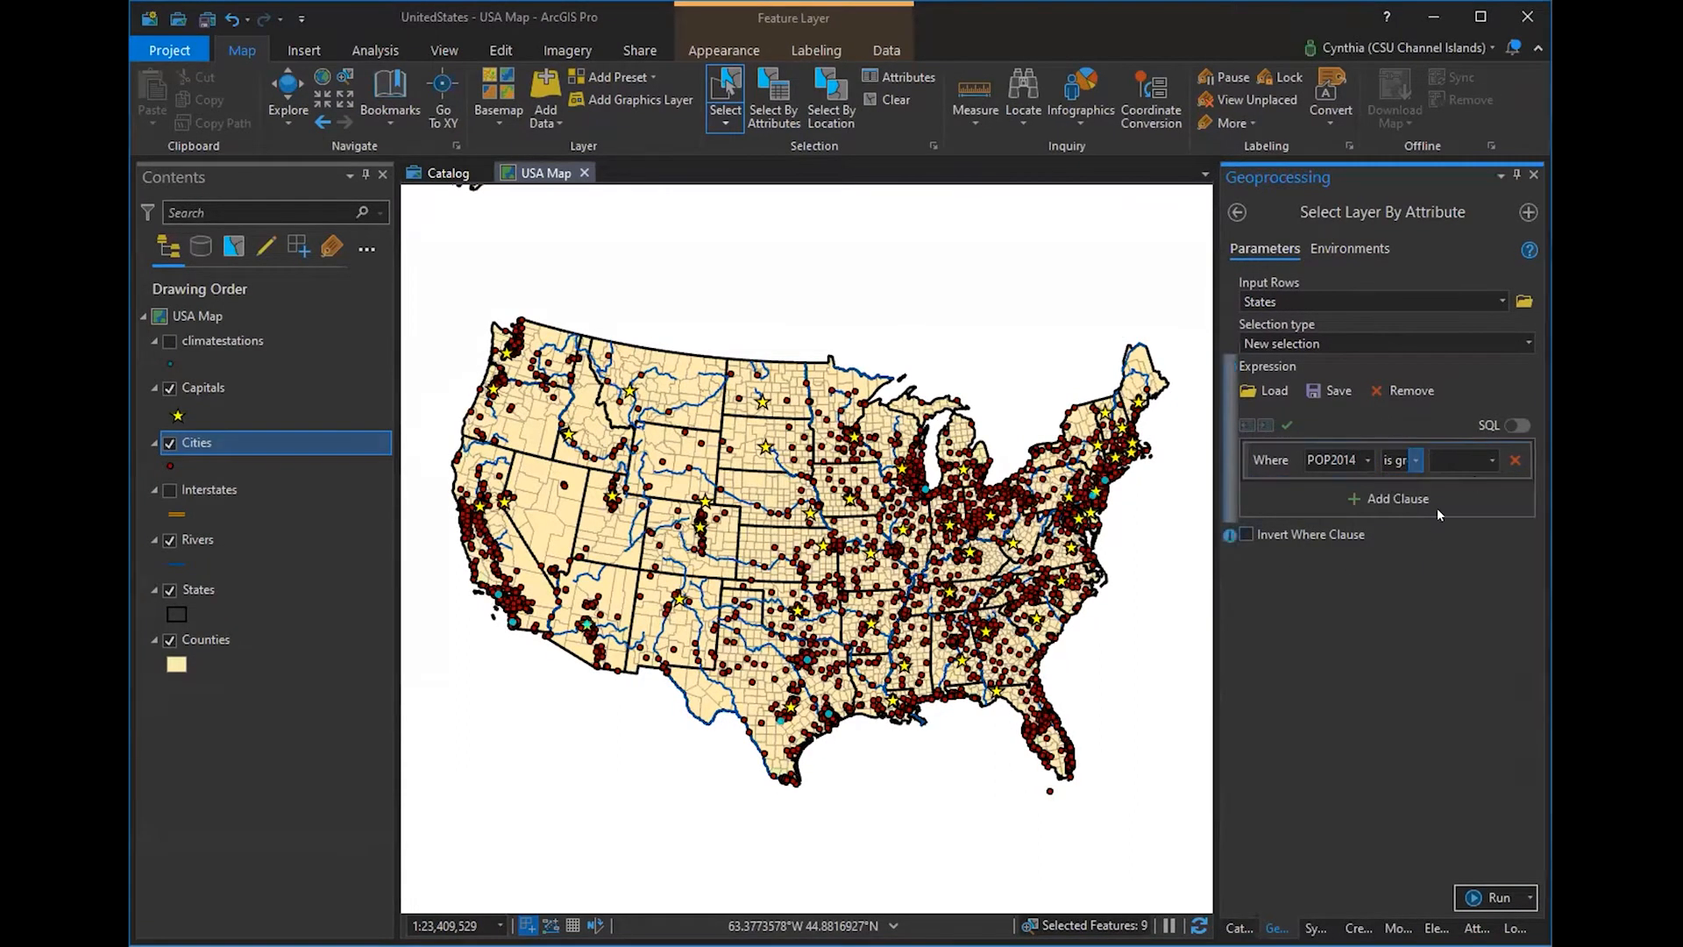
click(1459, 454)
text(5)
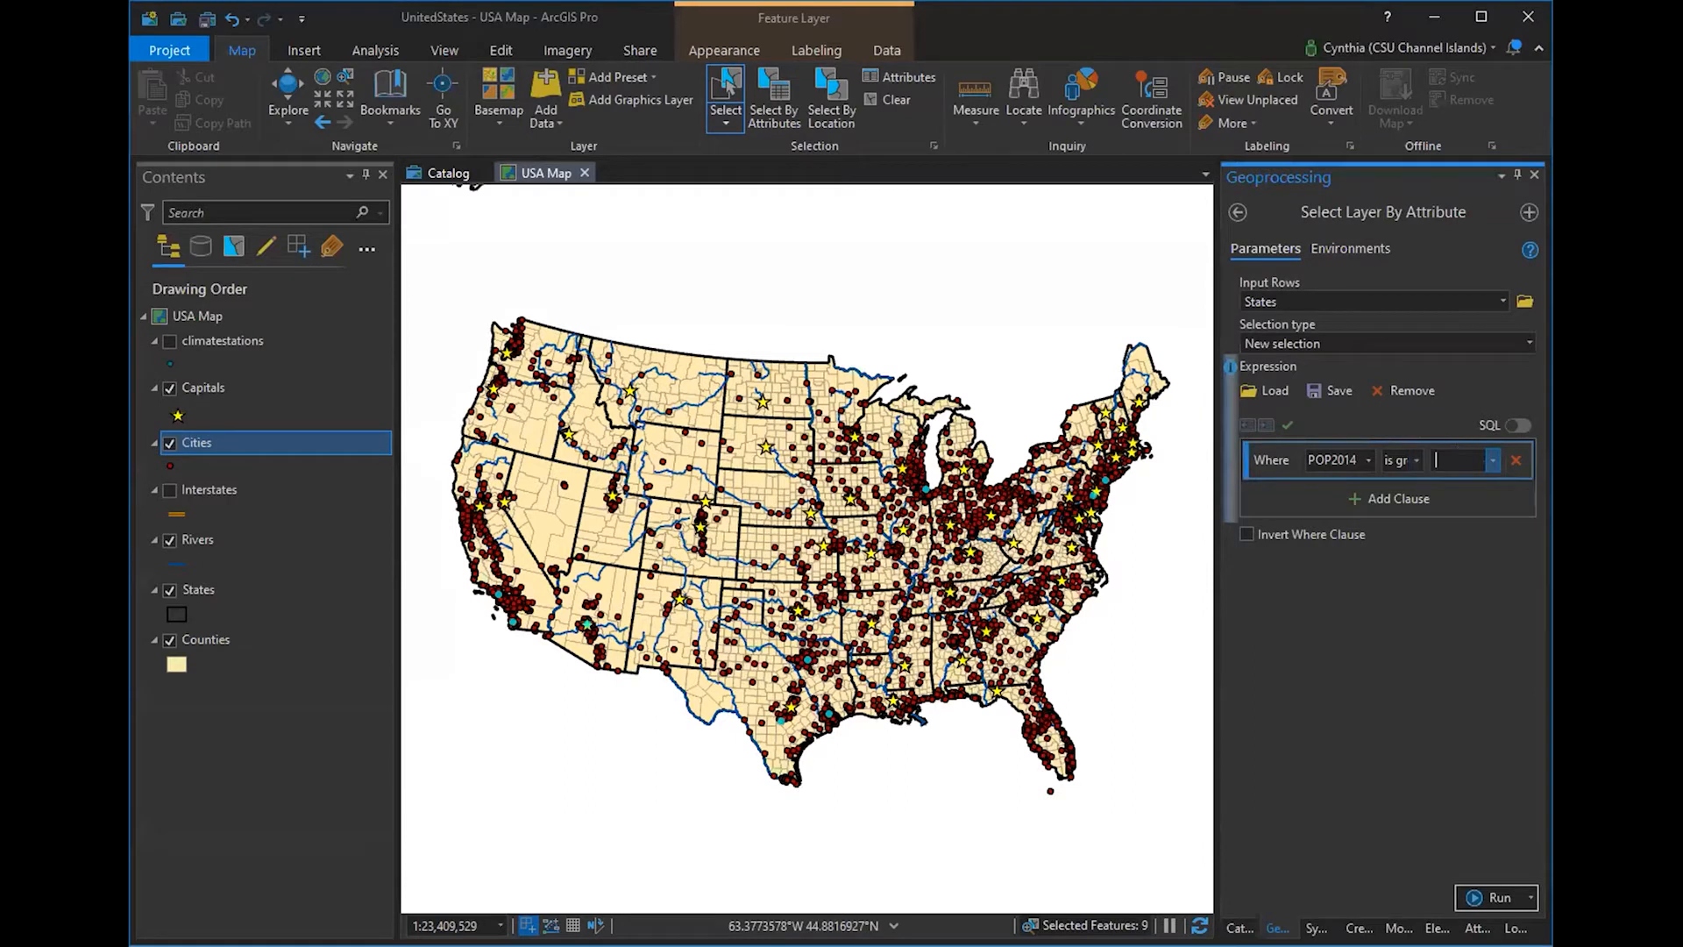
text(000000)
click(1287, 424)
click(1486, 893)
mouse_move(1469, 889)
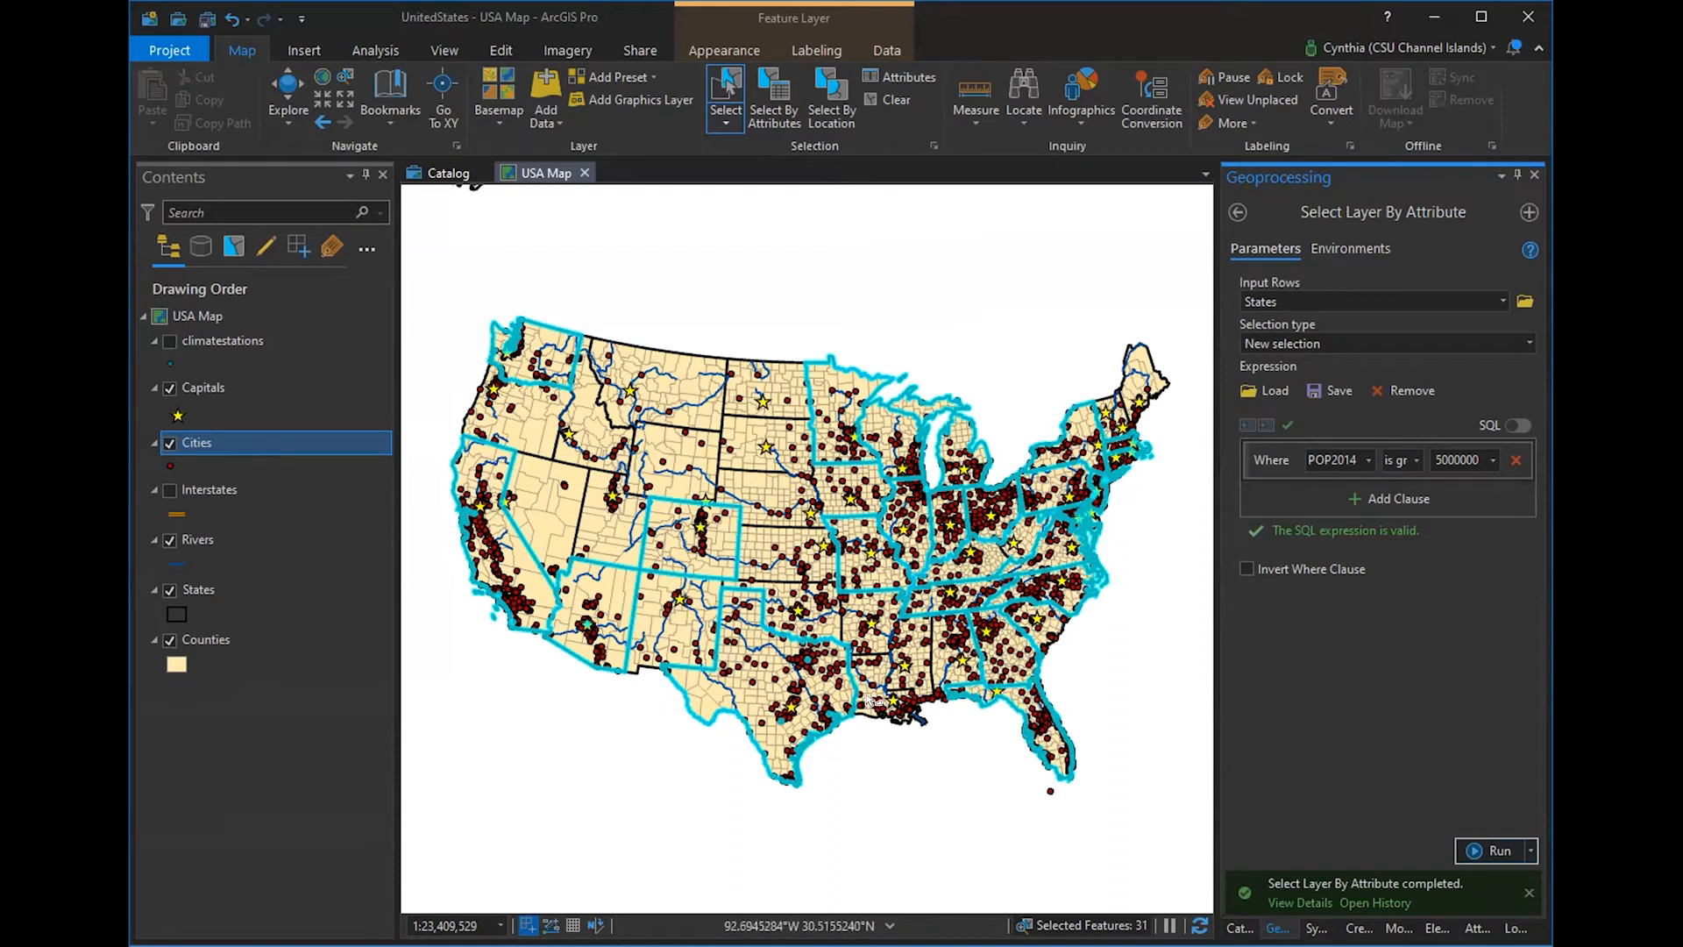
- Clear all selected features and start a fresh Select Layer By Attribute query with Counties as the input rows
click(718, 89)
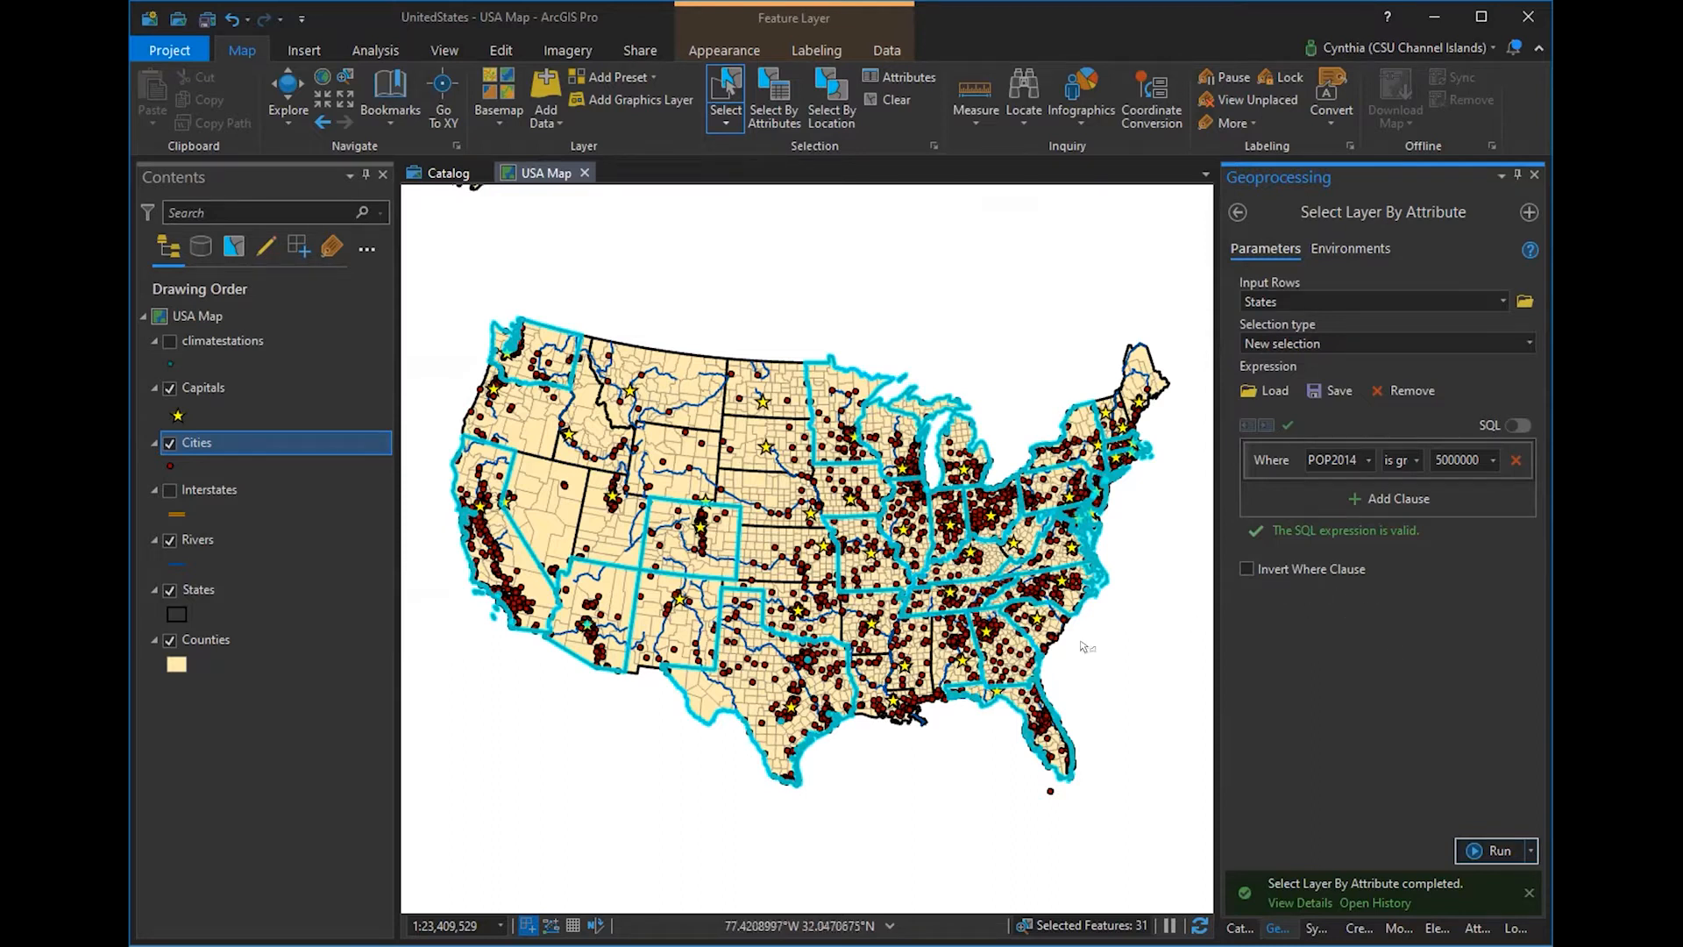
click(885, 98)
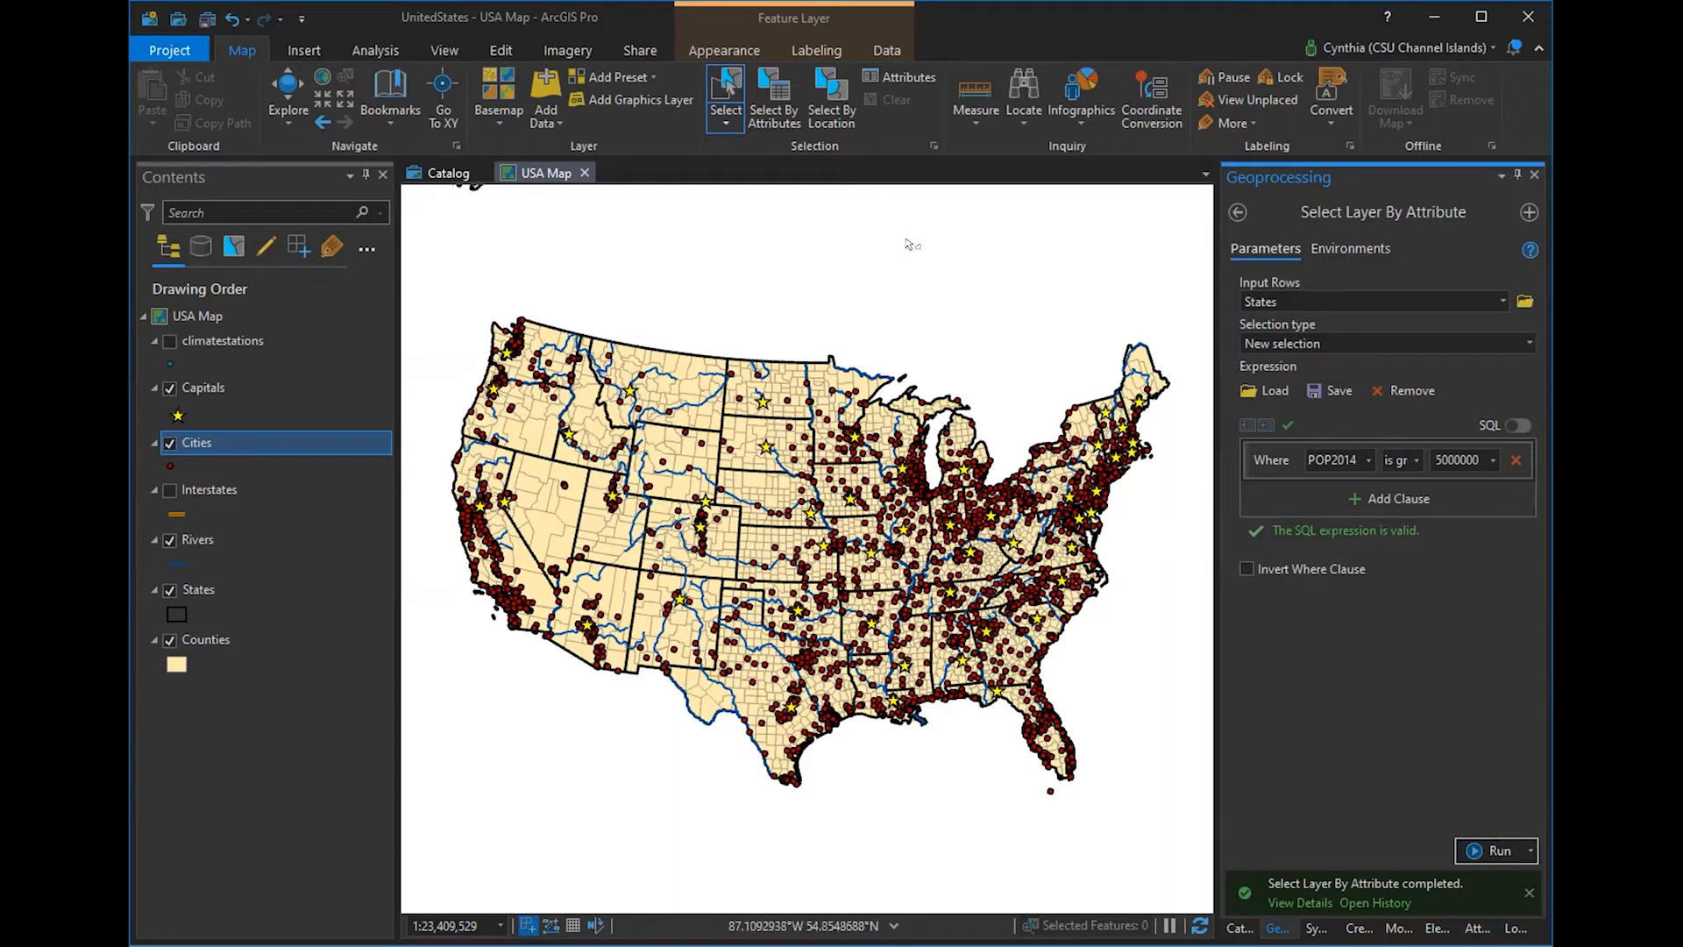
click(1237, 212)
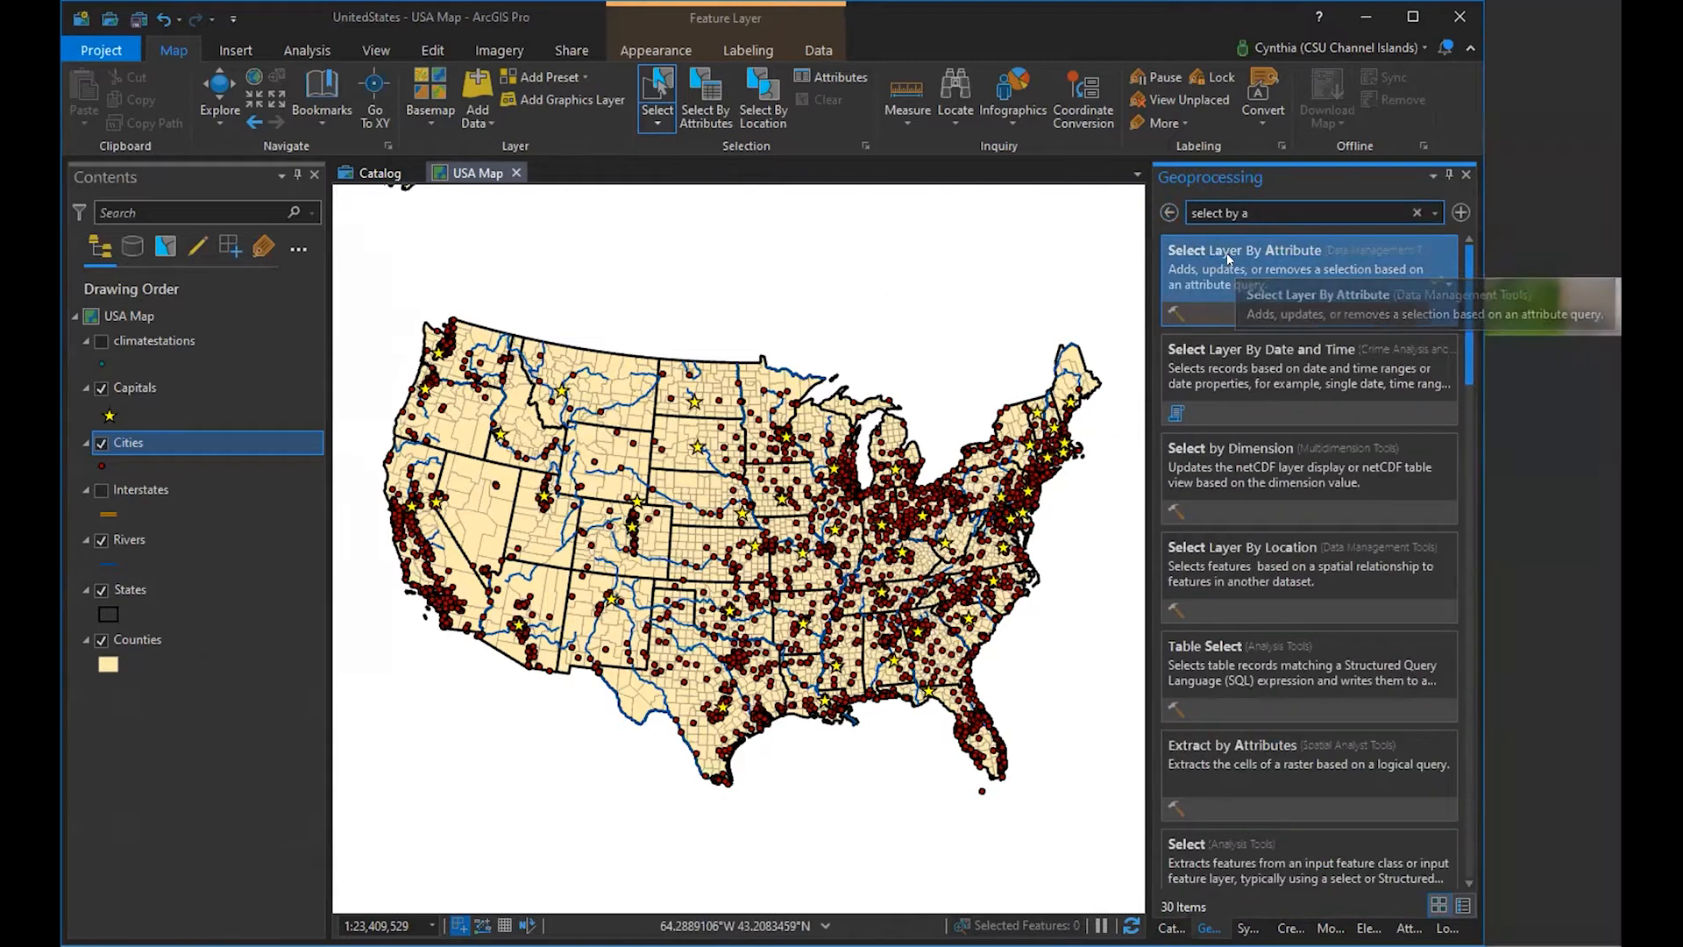
click(1307, 277)
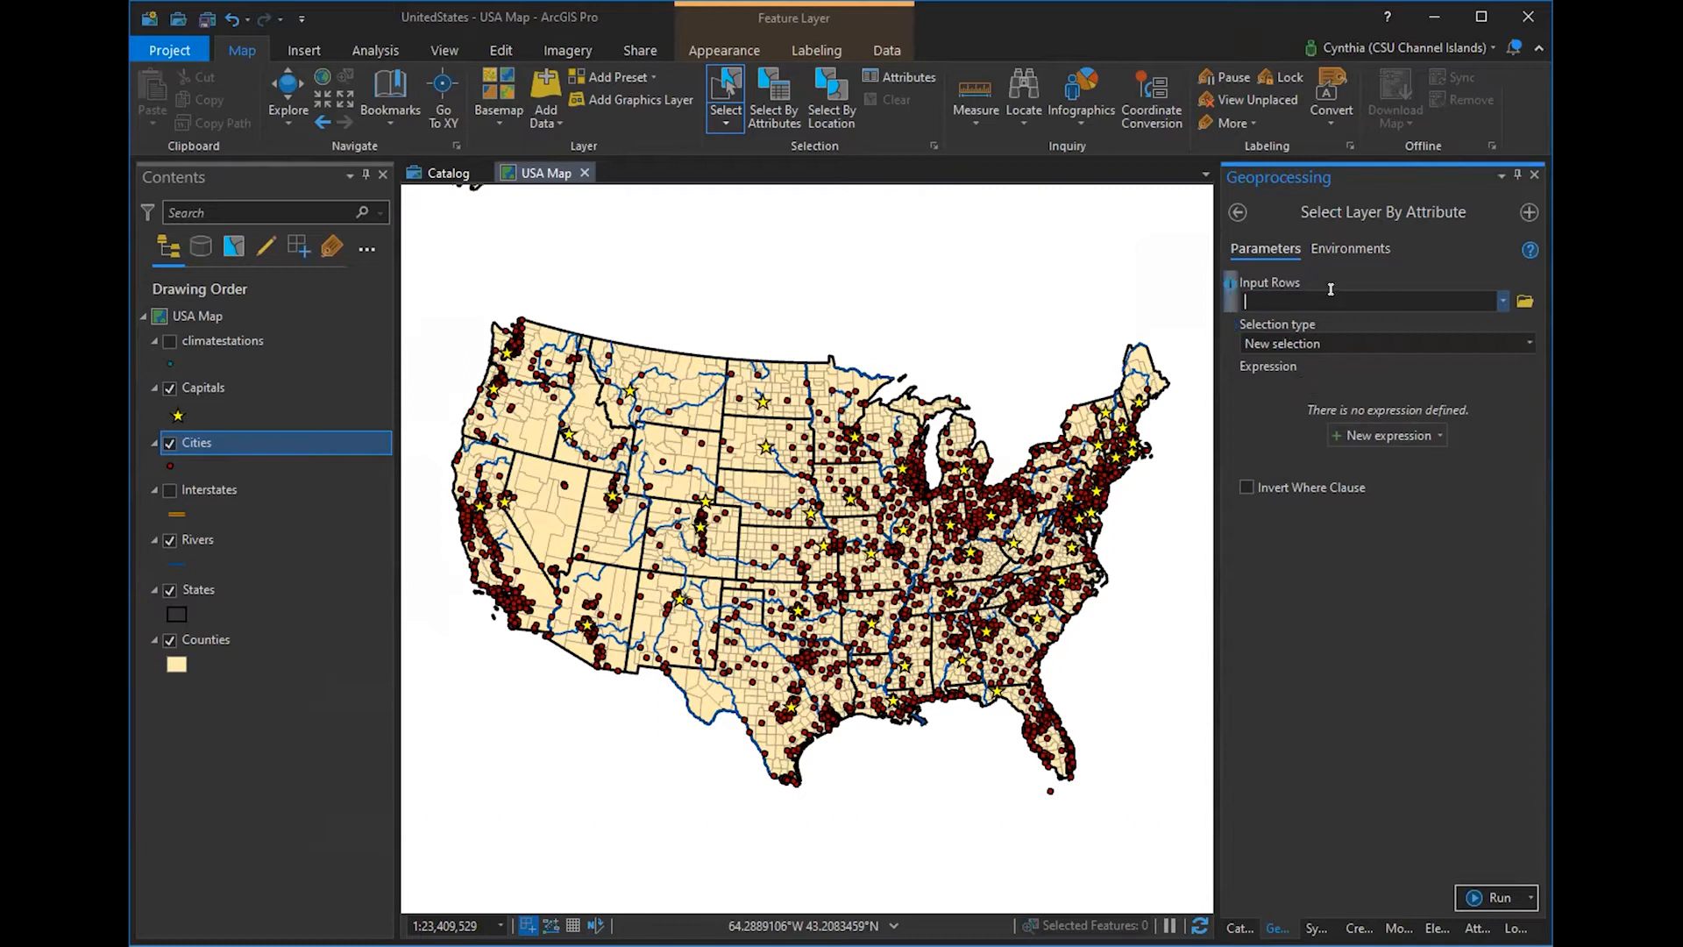
click(1501, 299)
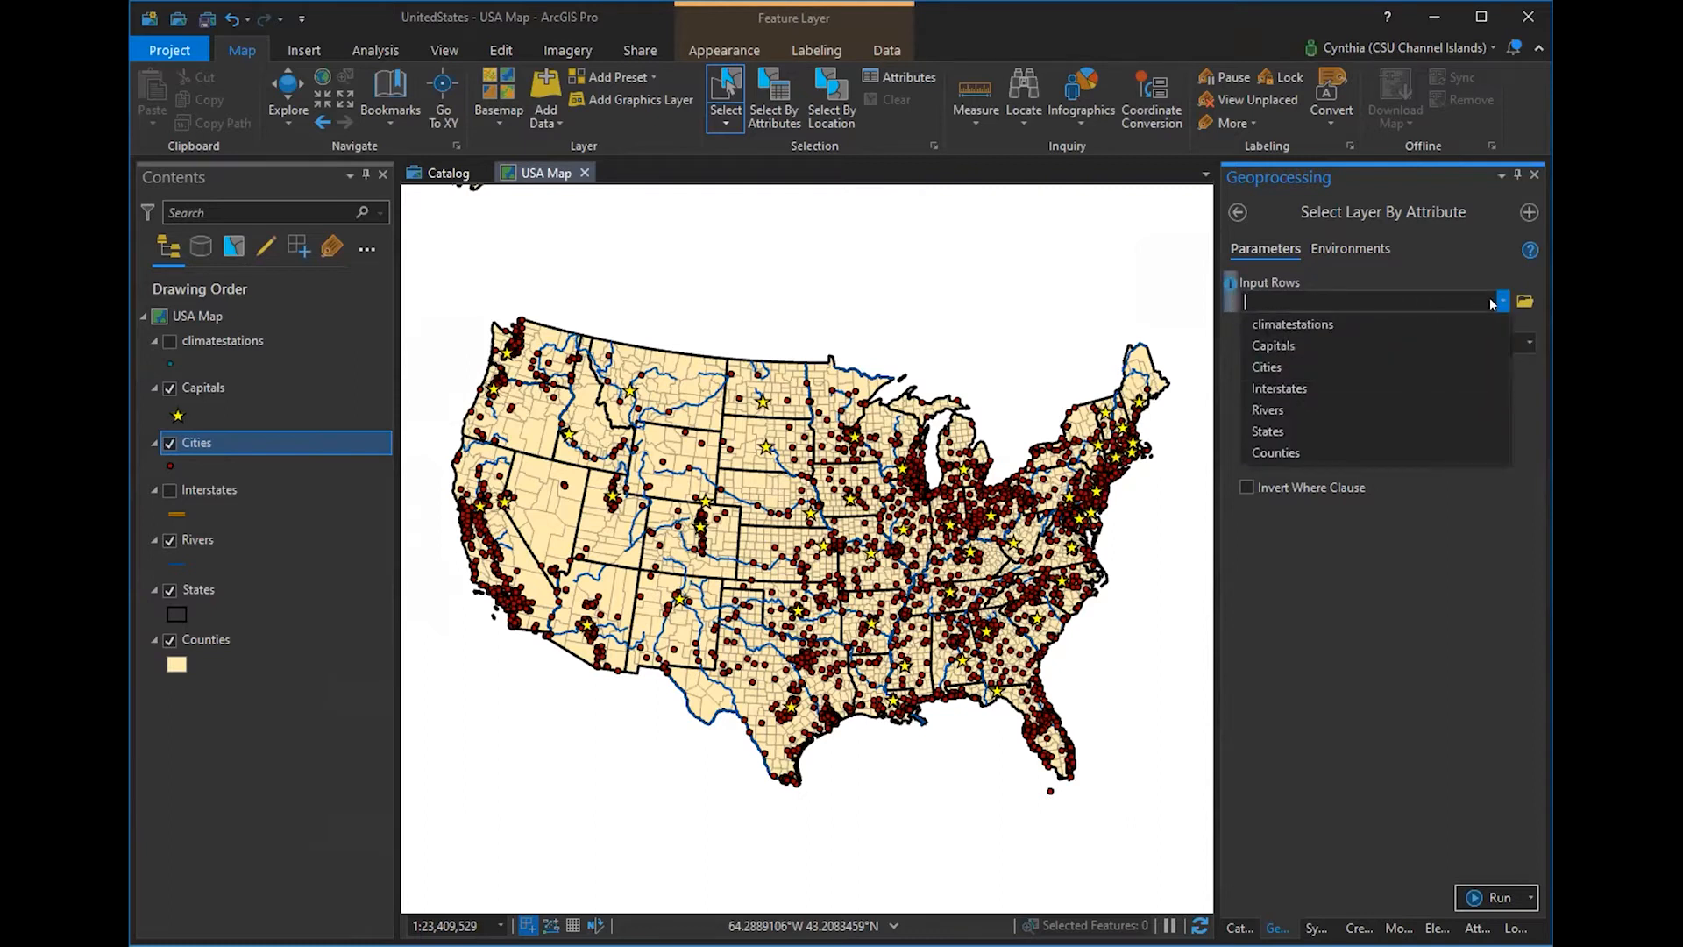
click(1449, 447)
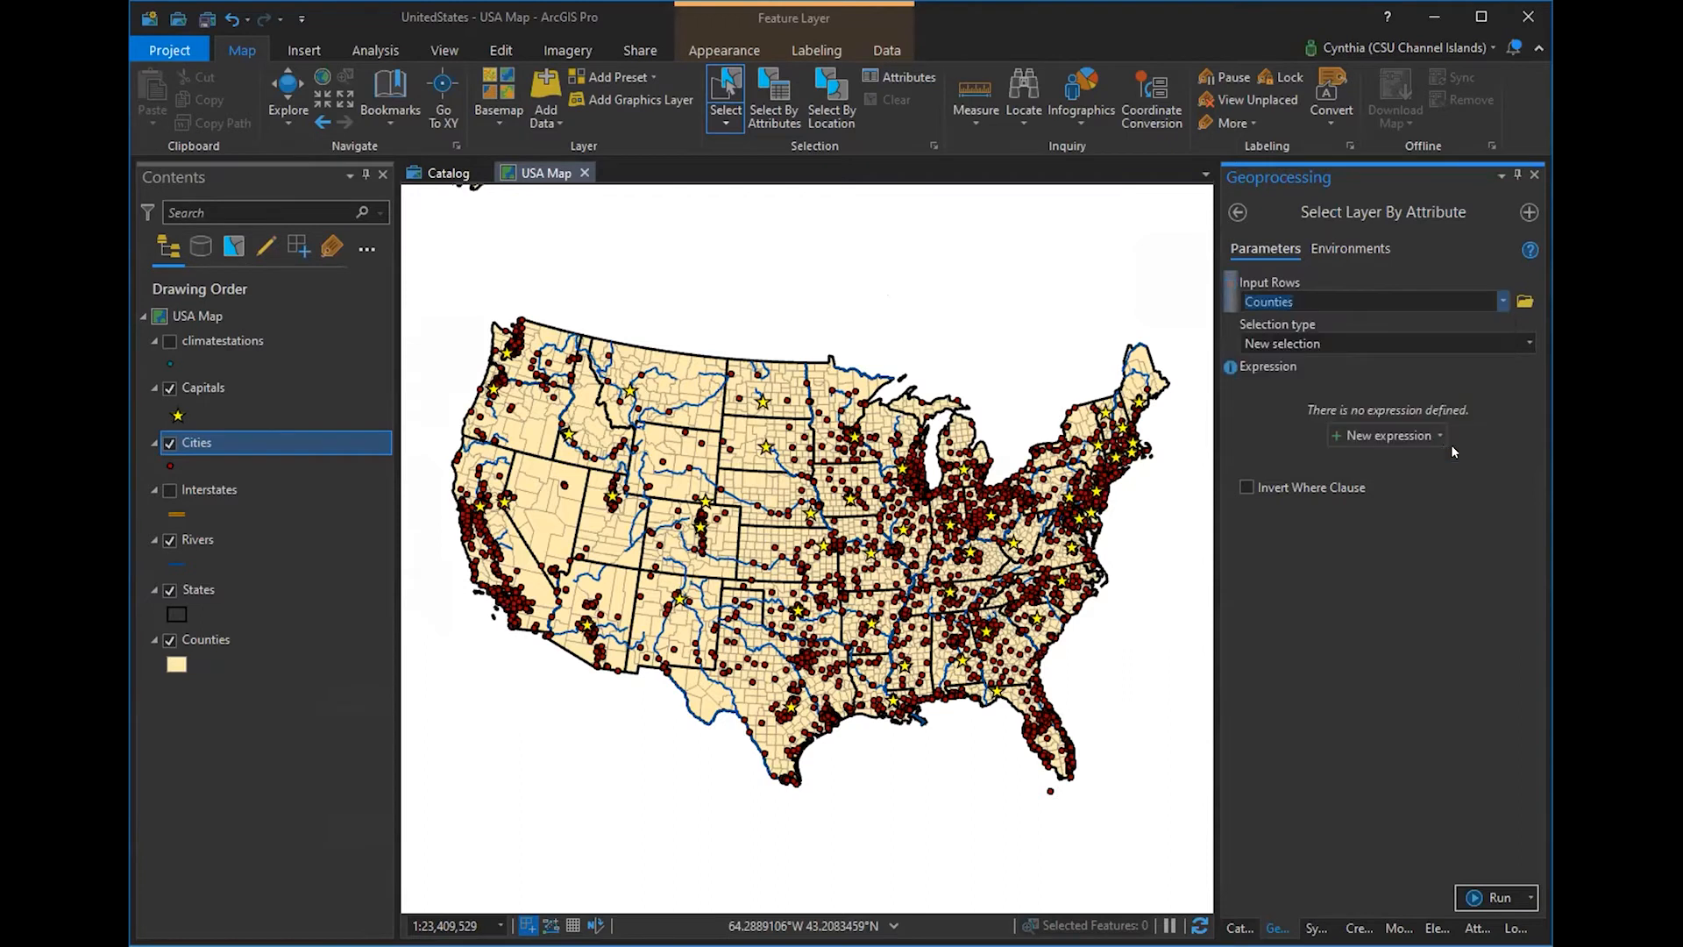
- Build a Counties expression where POP2014 is less than the POP2010 field
click(1372, 438)
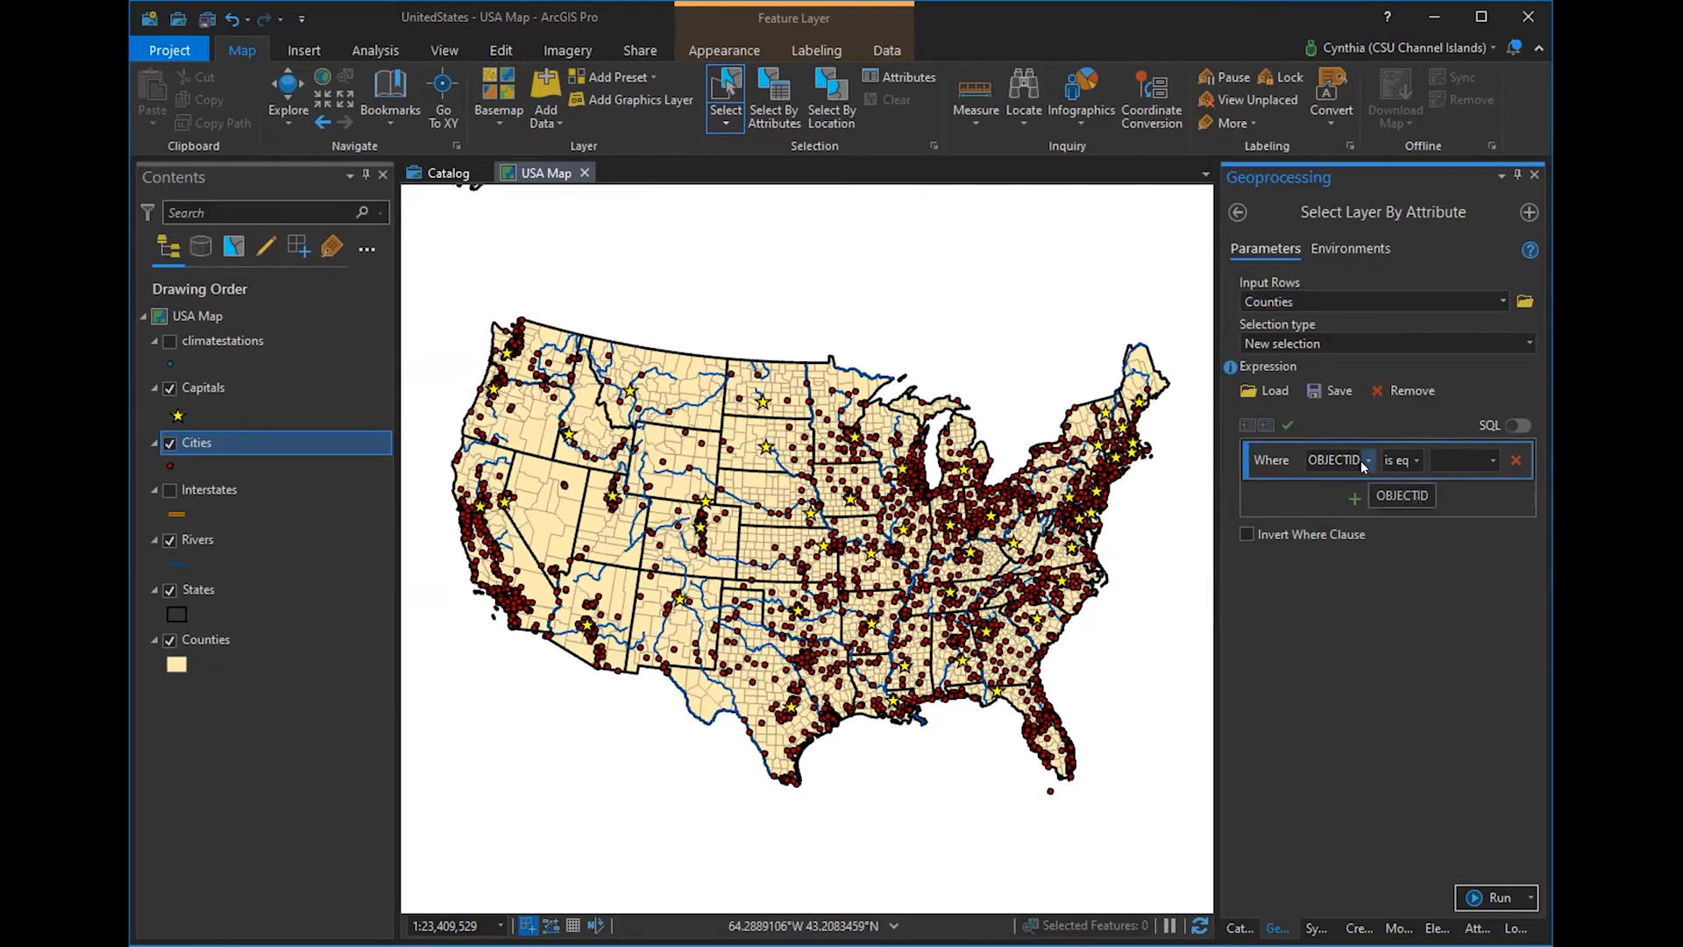
click(1367, 460)
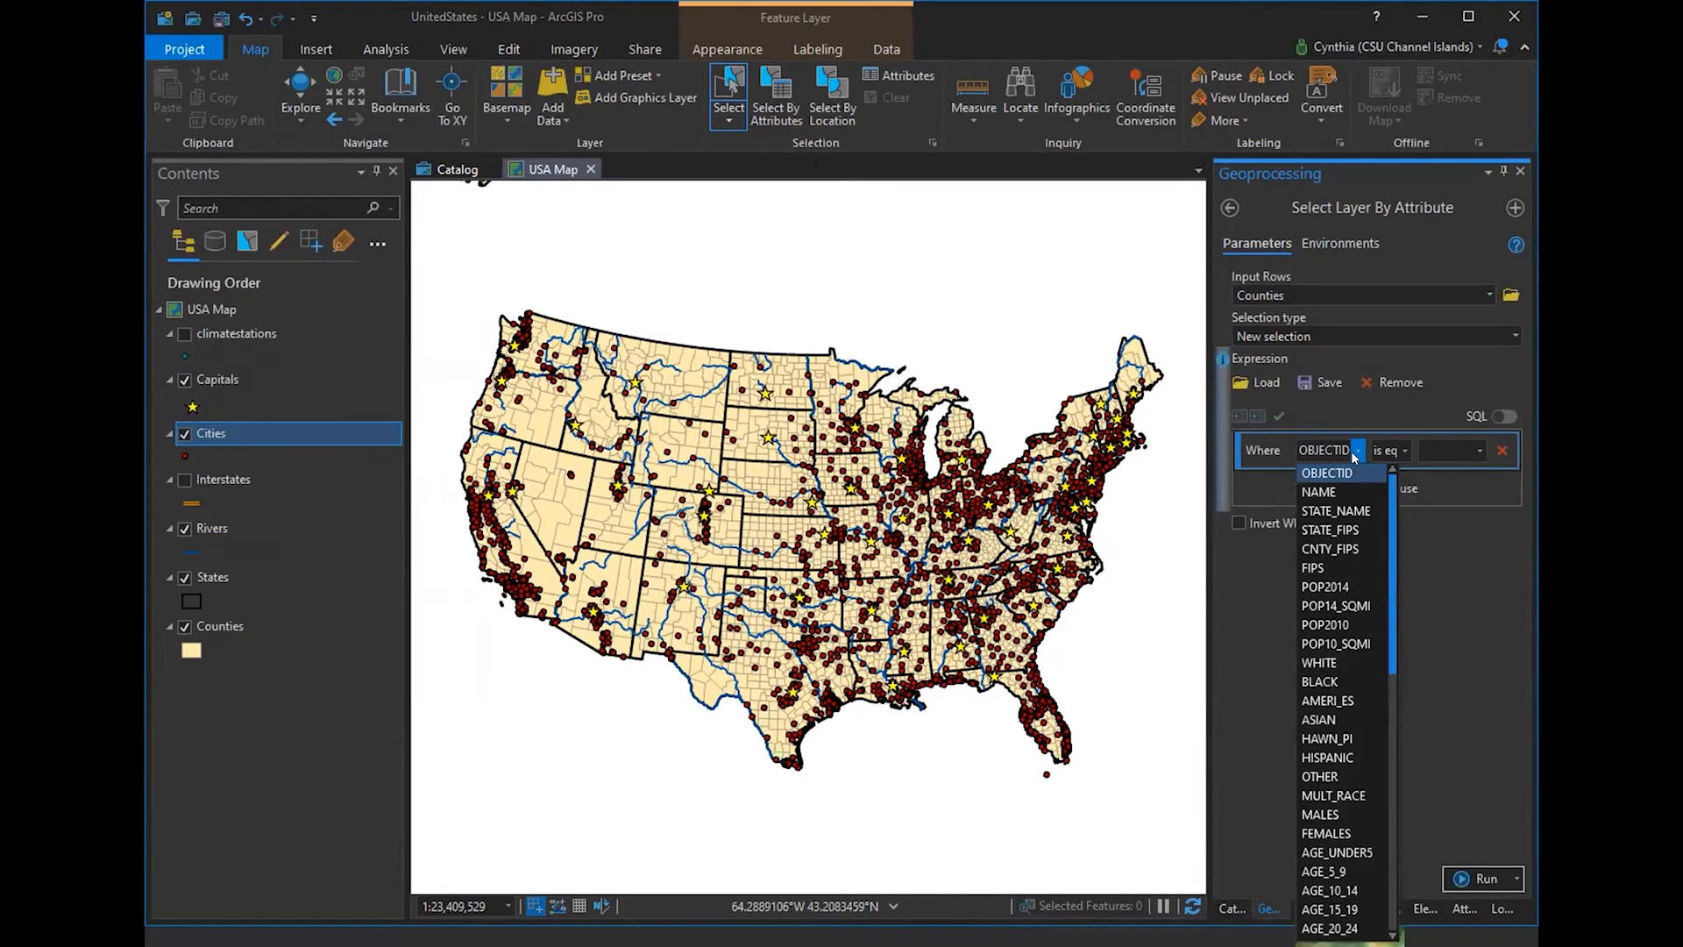
click(1334, 585)
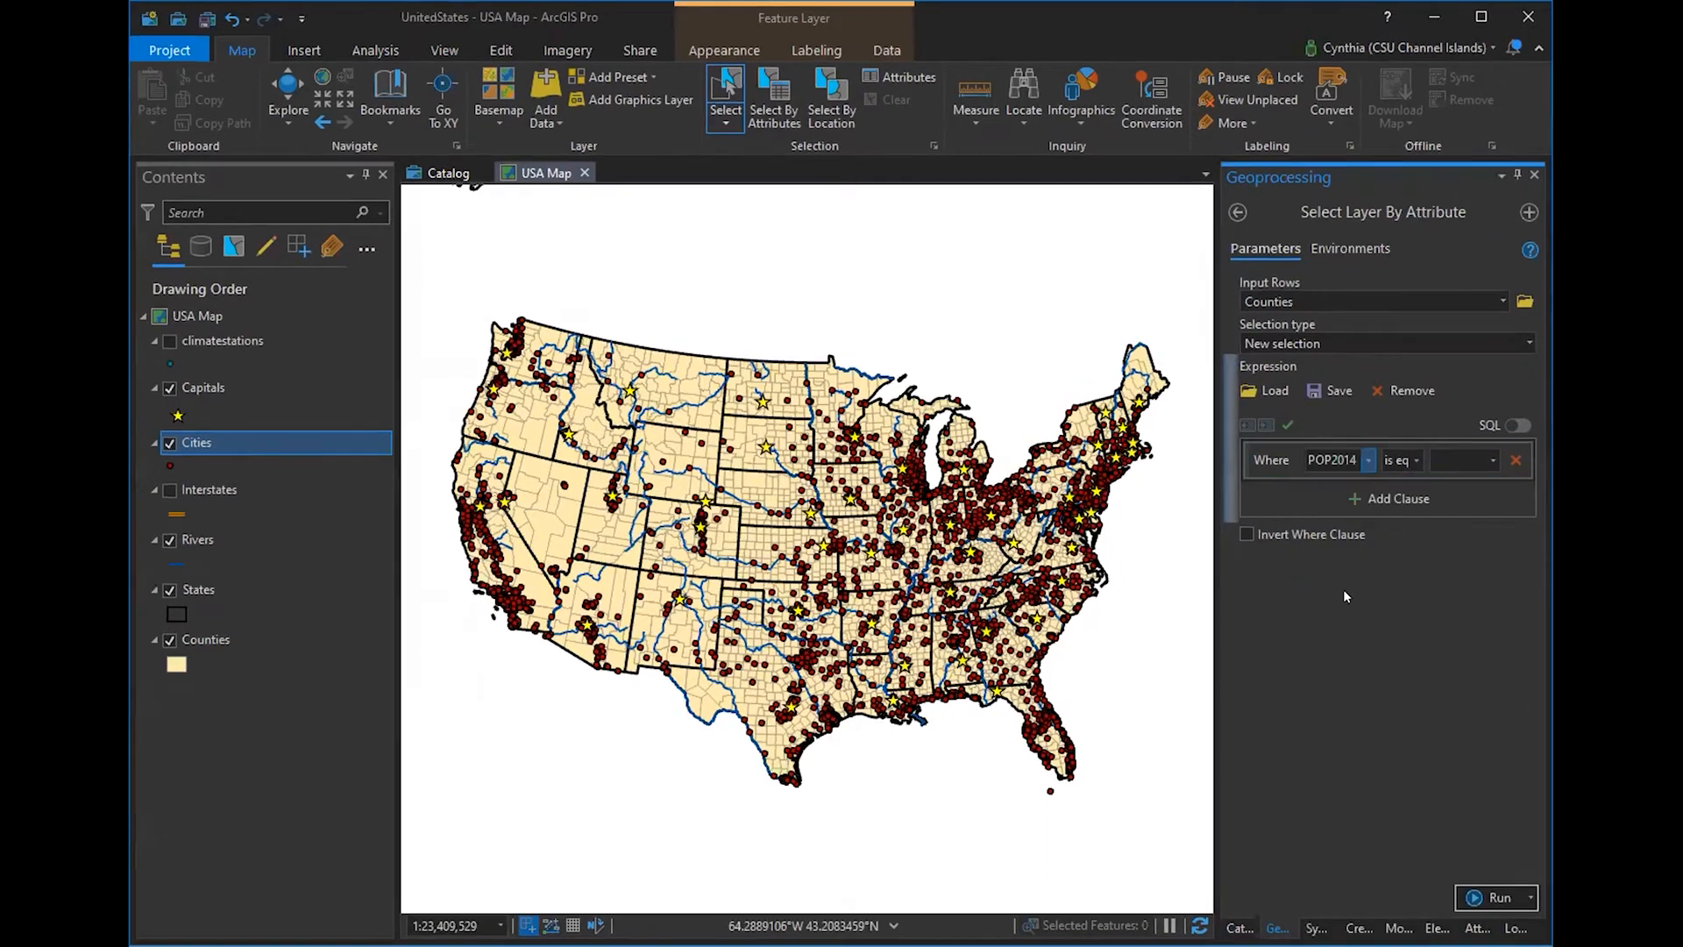
click(1416, 459)
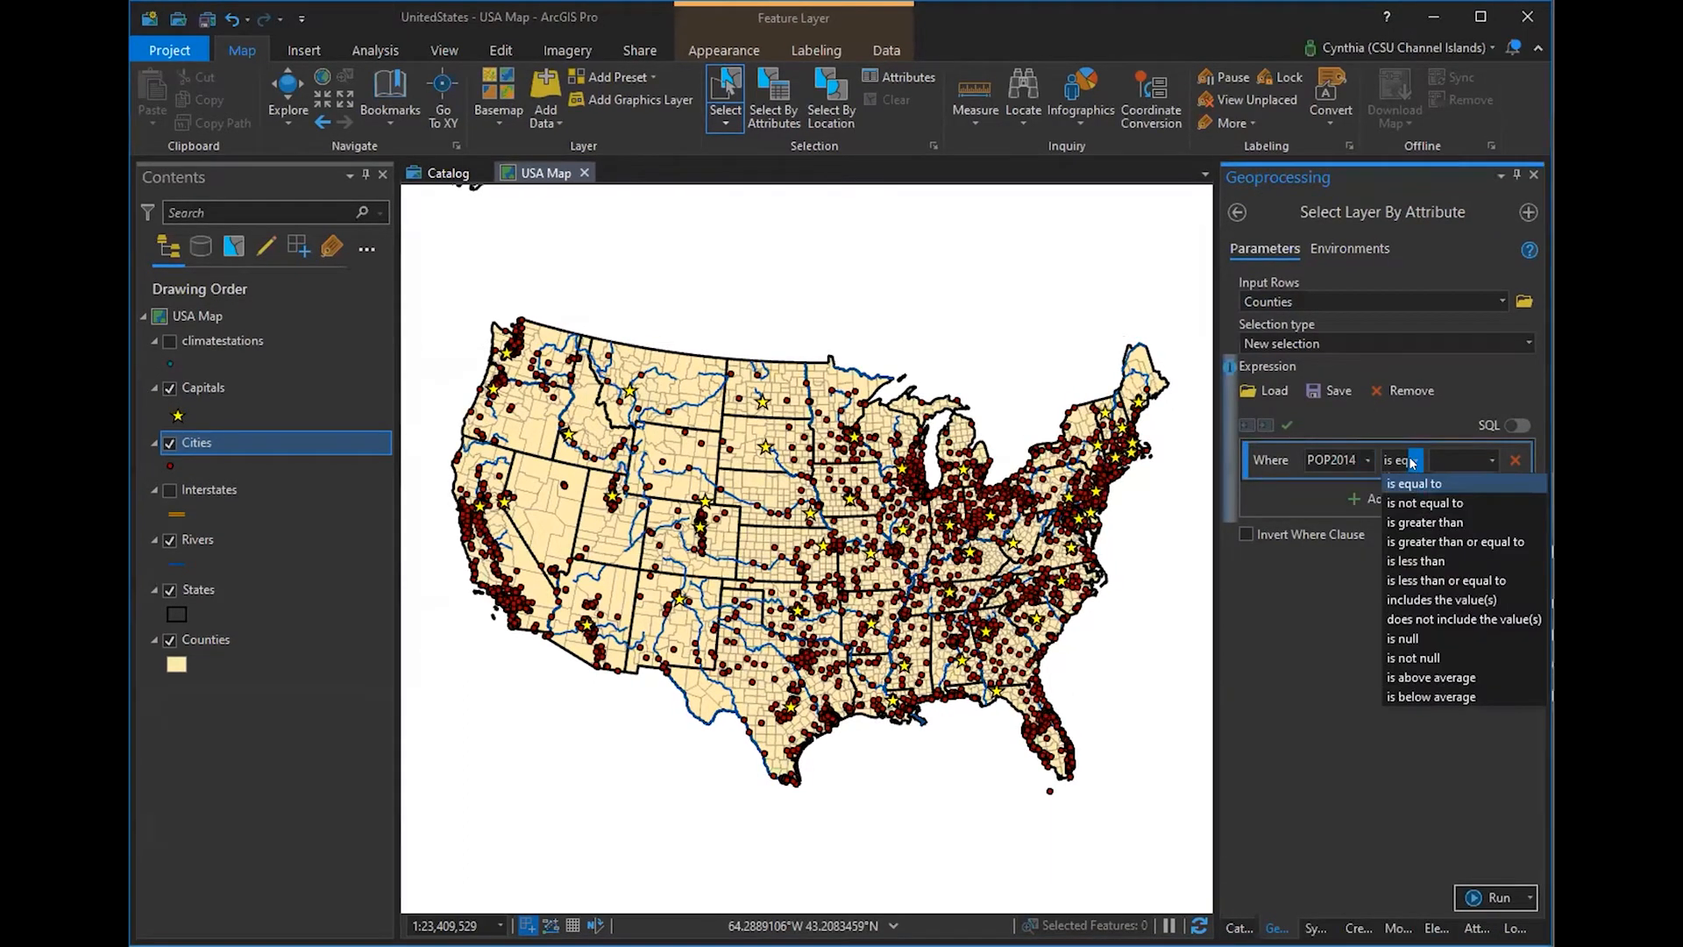
click(1406, 558)
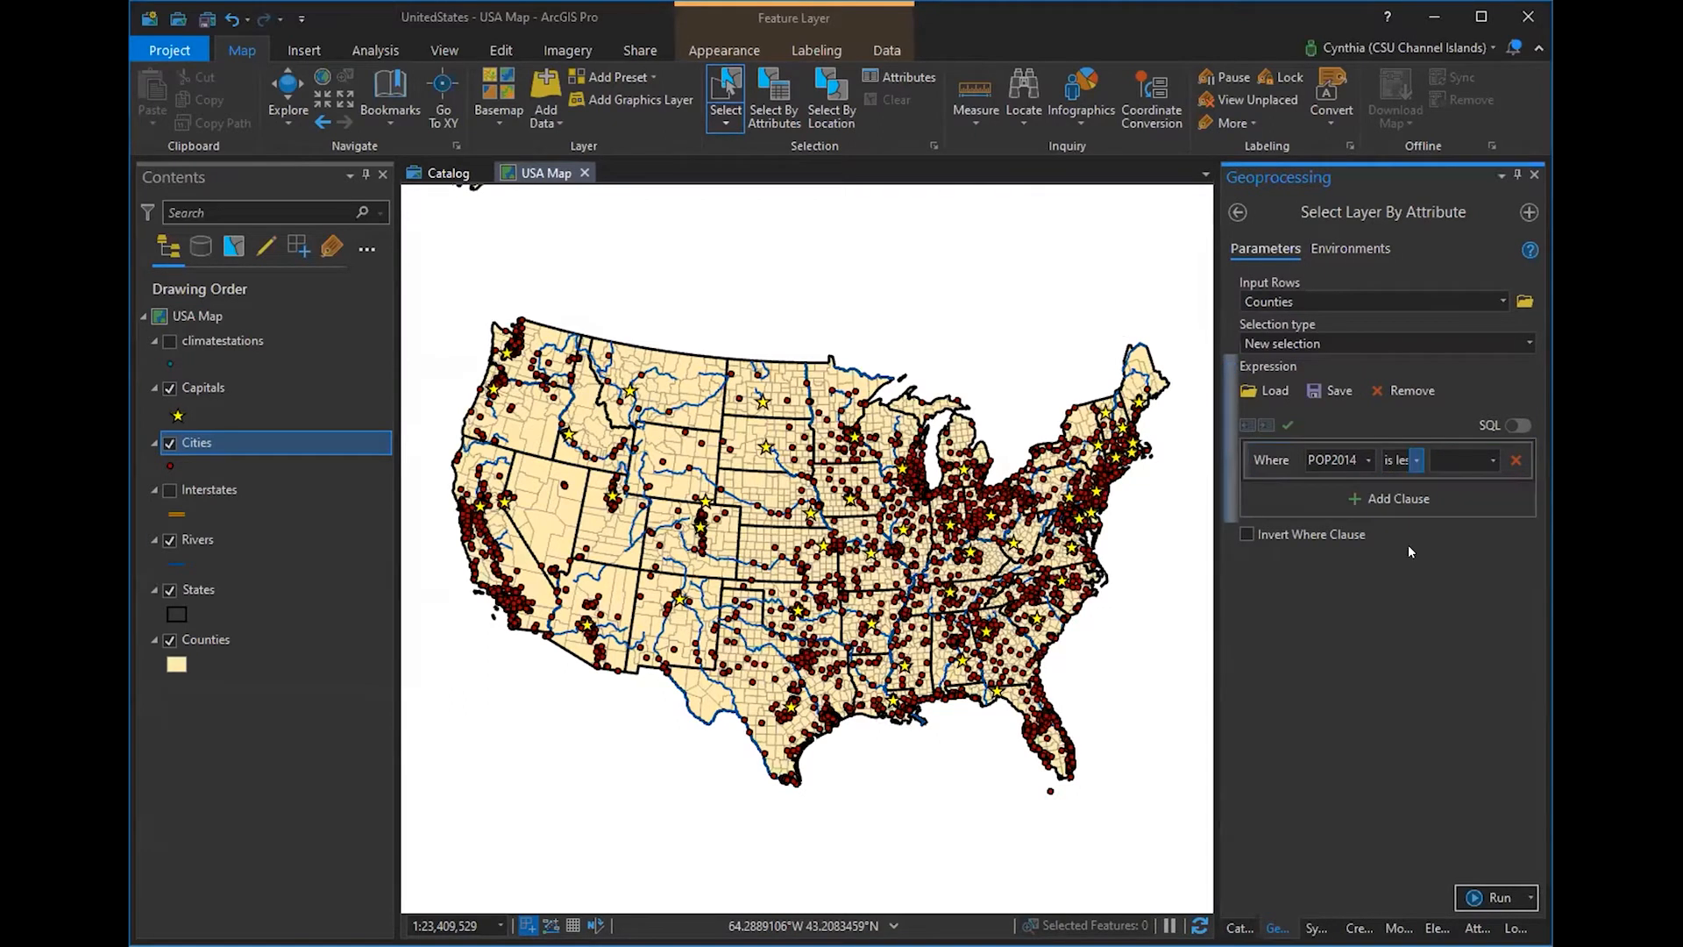
click(1492, 460)
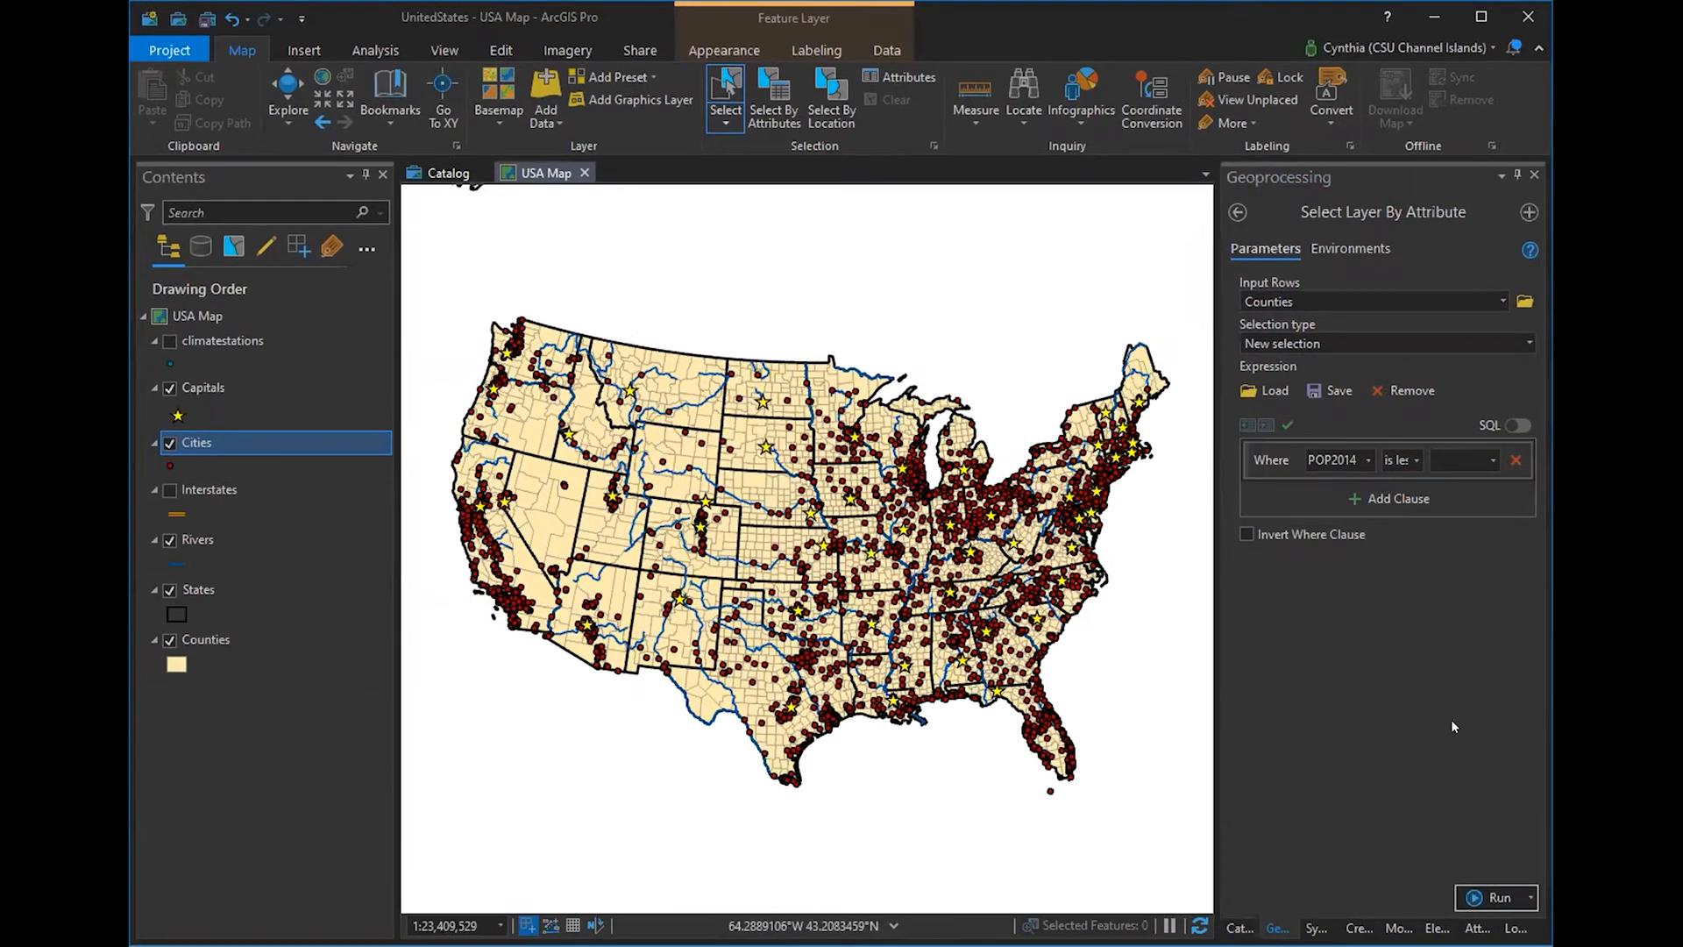
click(1493, 461)
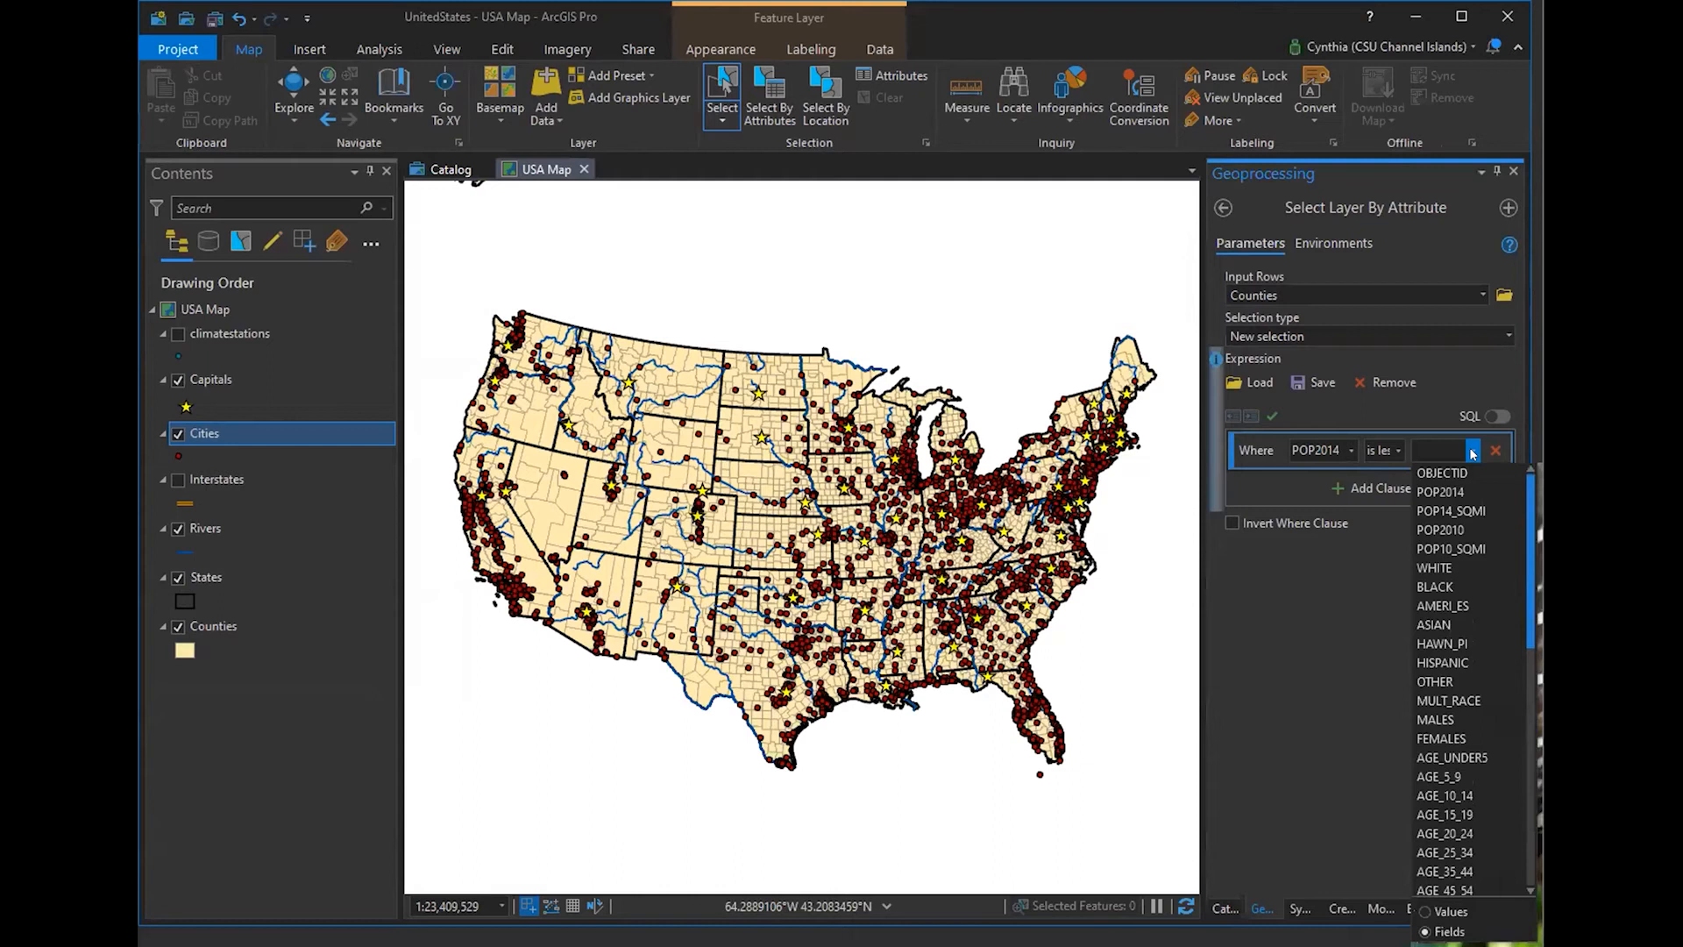
click(1454, 526)
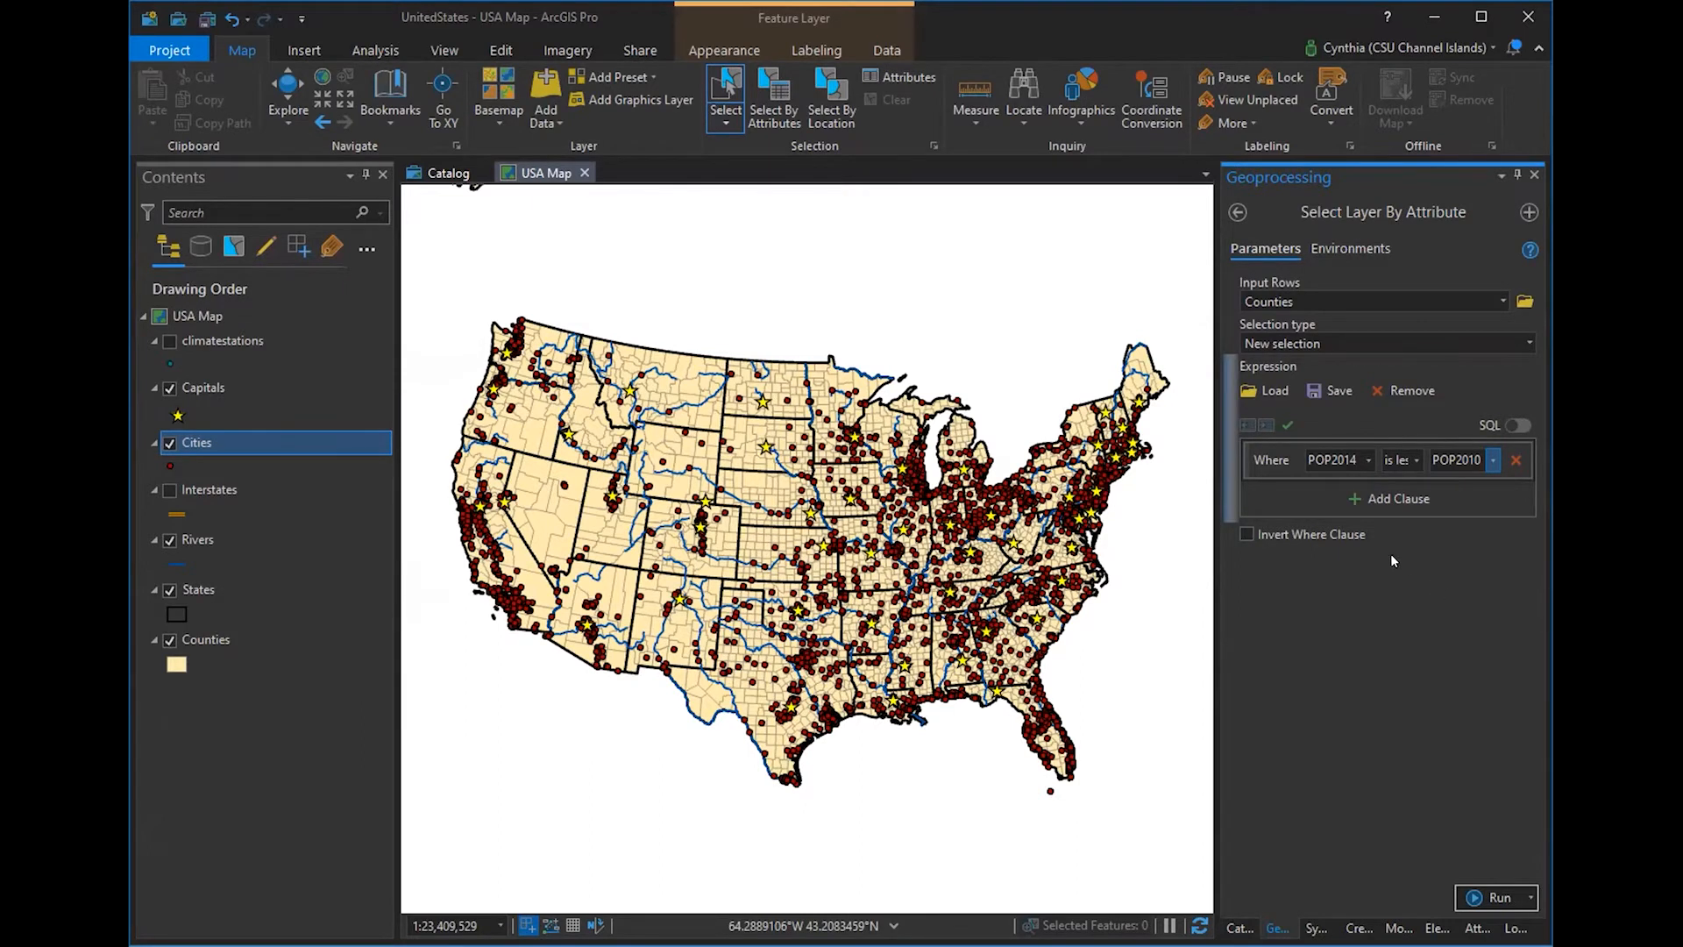
- Add an And clause where MALES is greater than the FEMALES field, verify the expression and run the Counties selection
click(1387, 500)
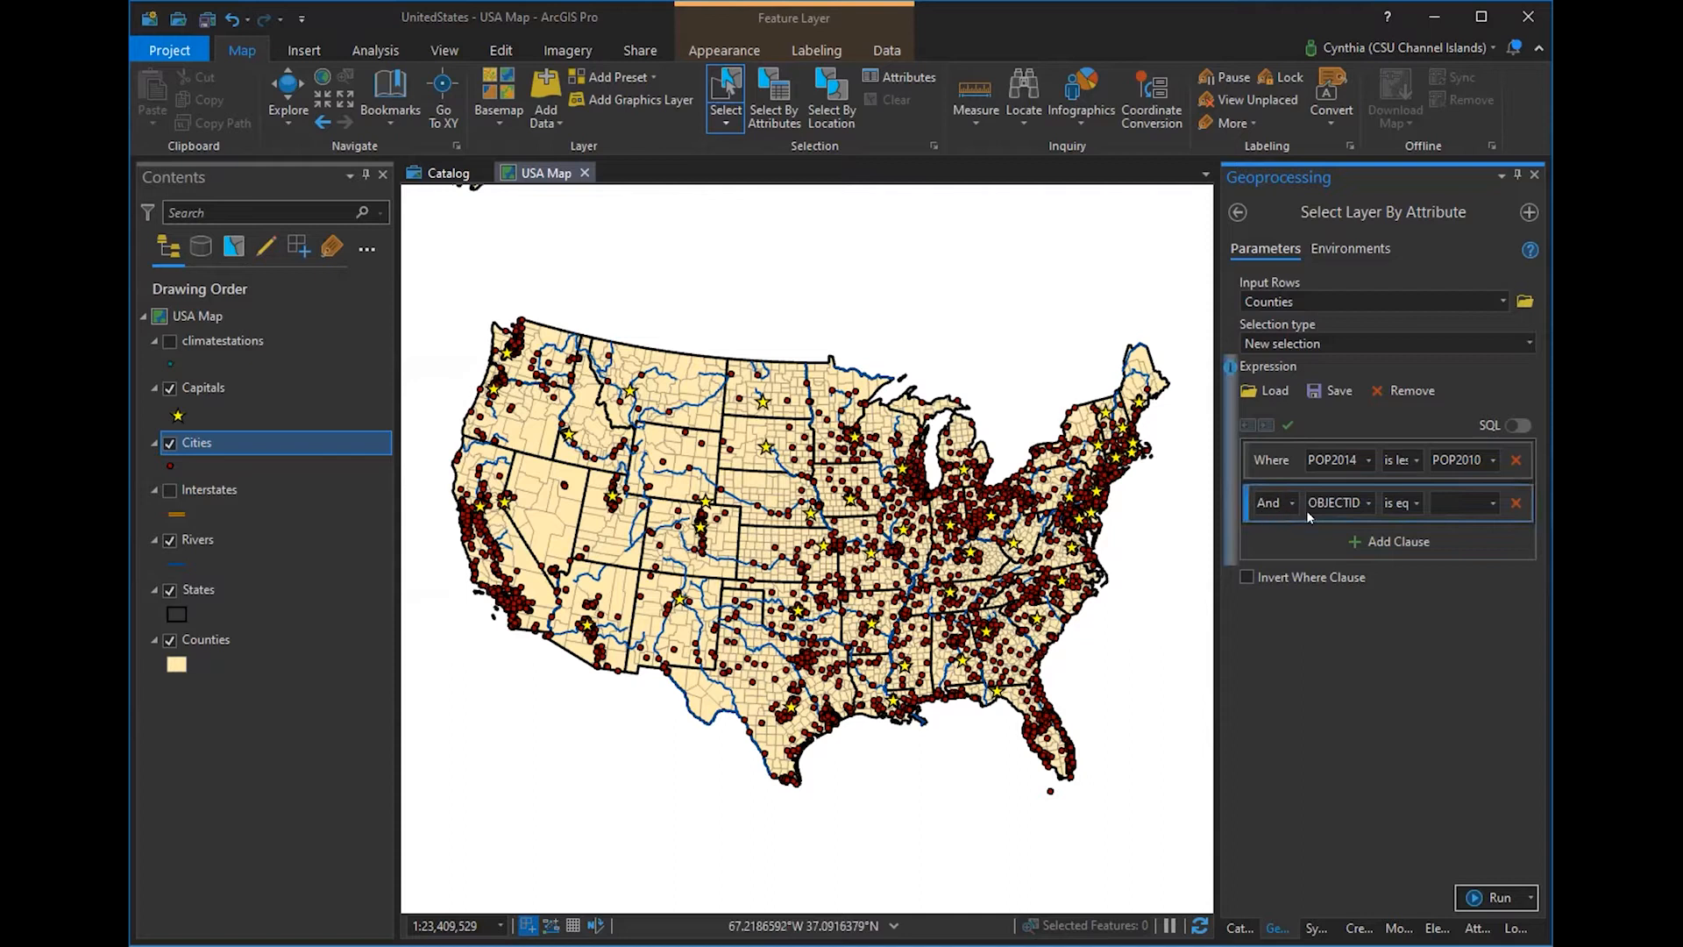
click(1368, 502)
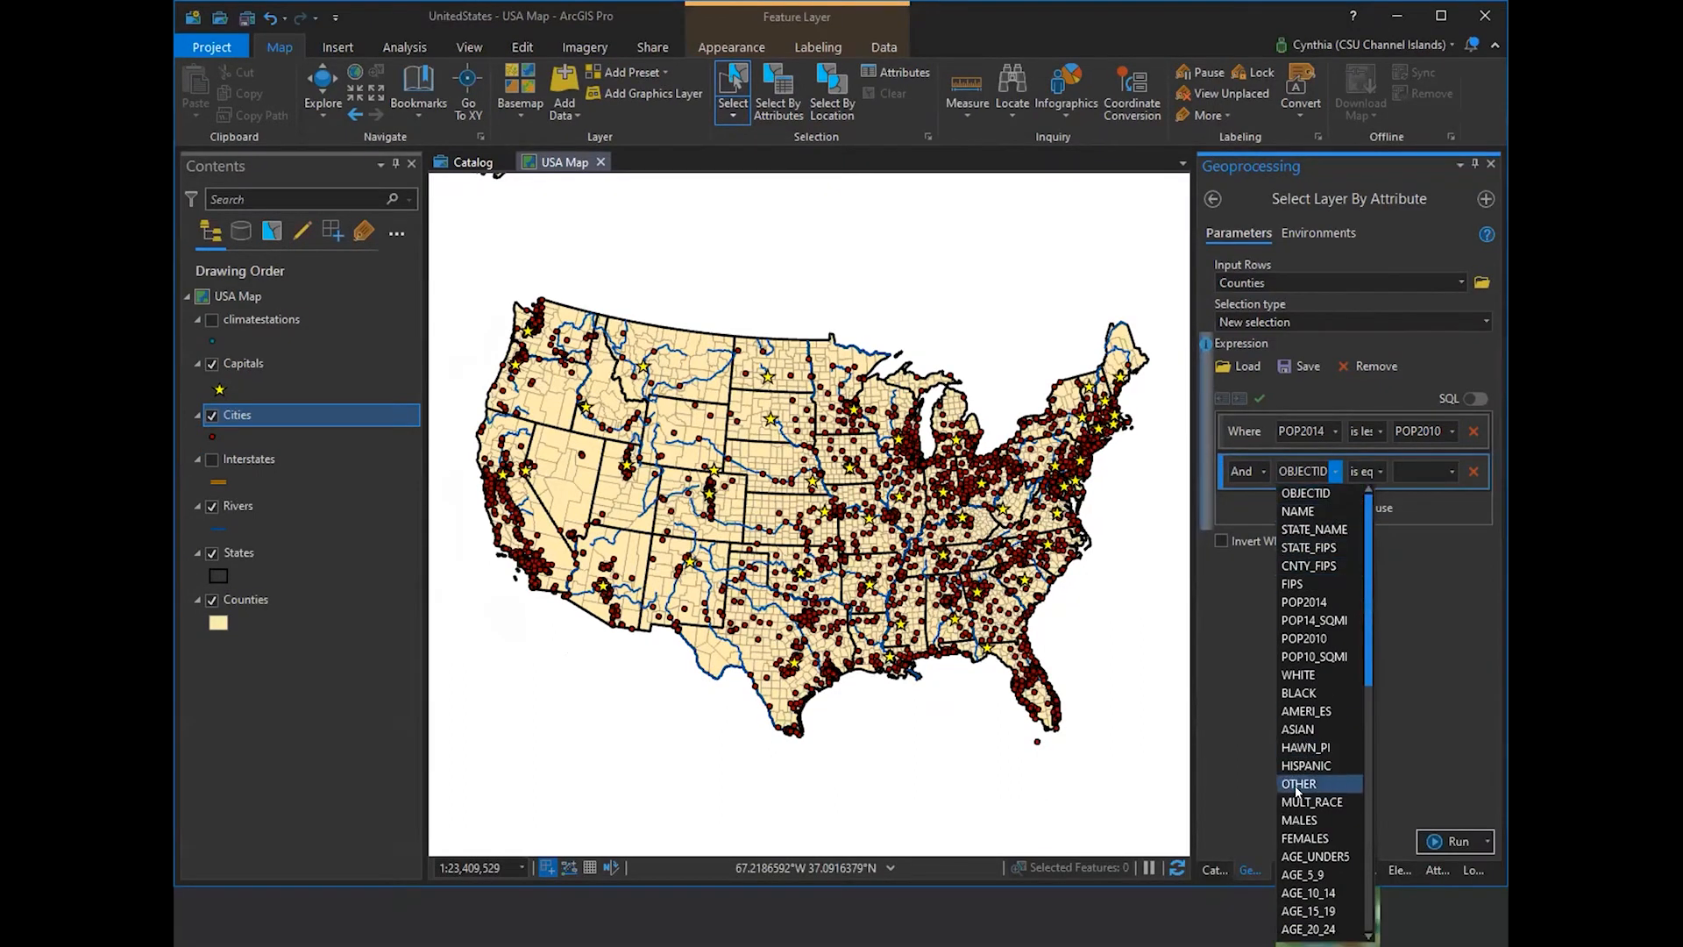
click(1299, 819)
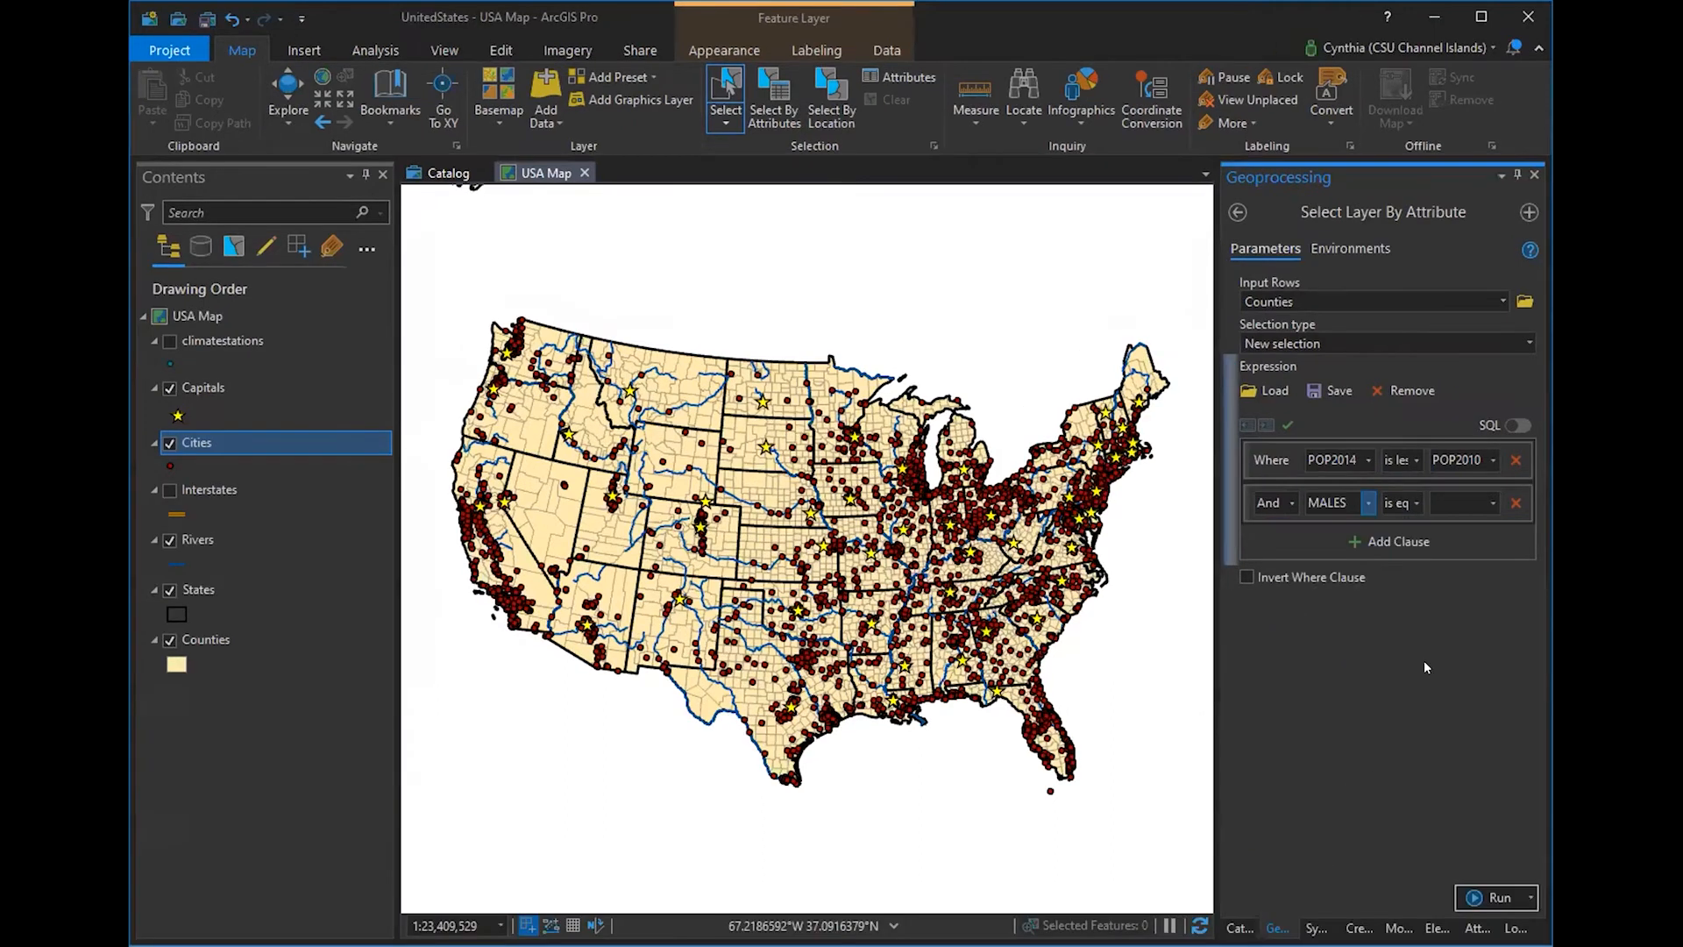
click(1419, 503)
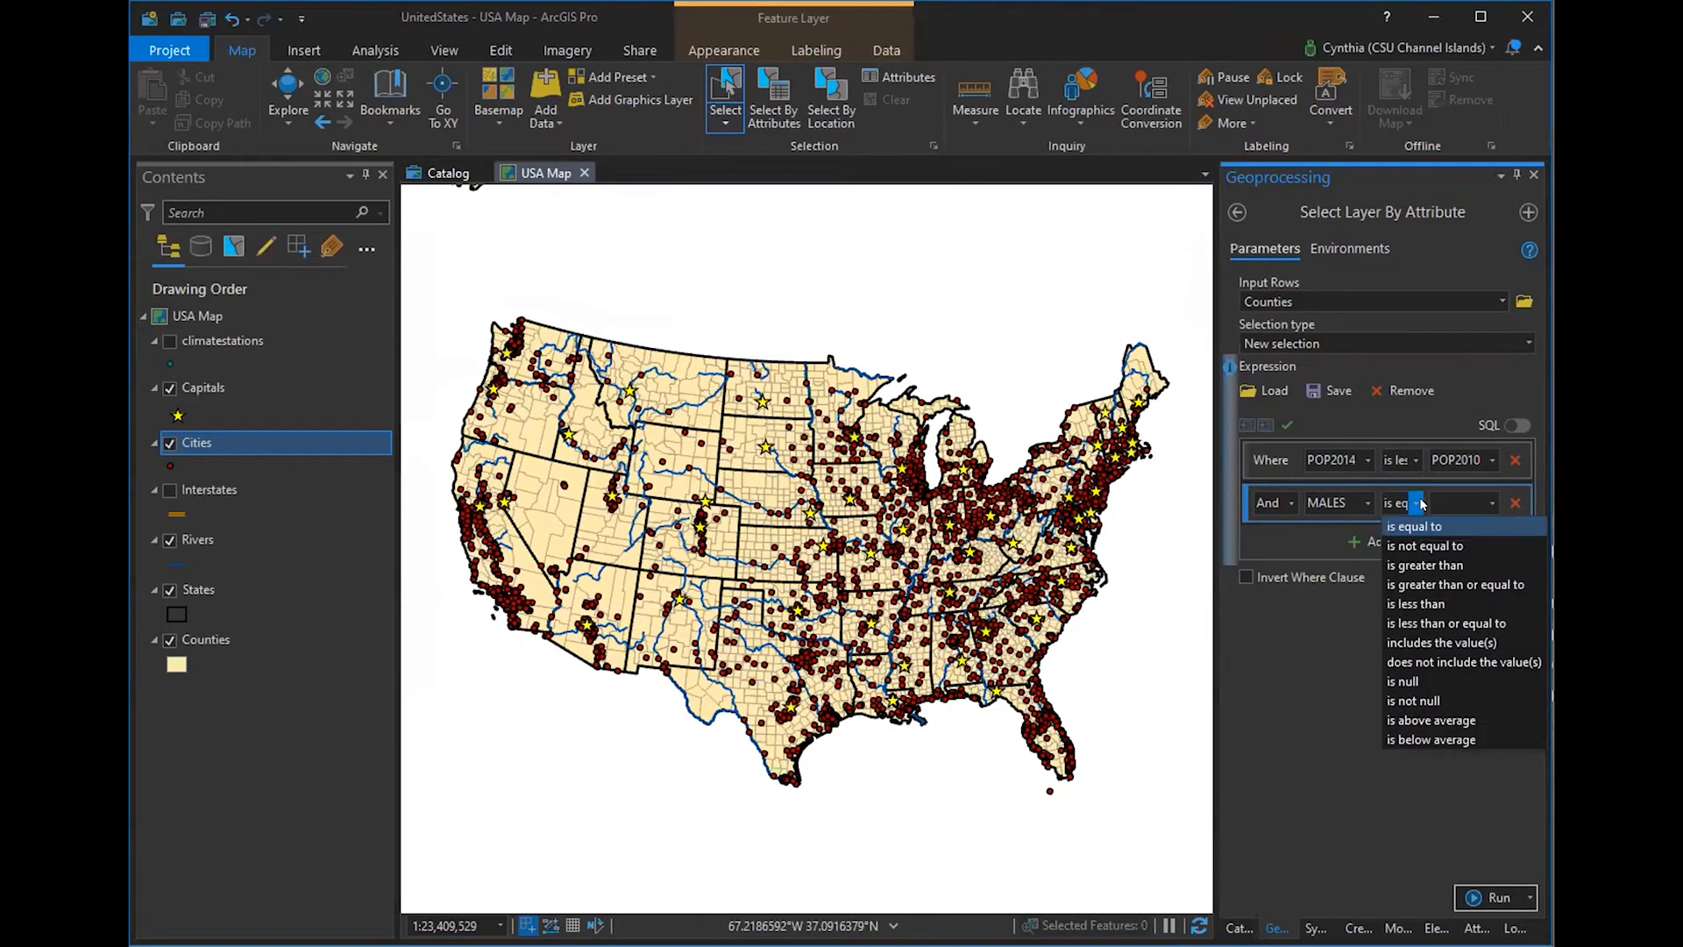
click(1420, 564)
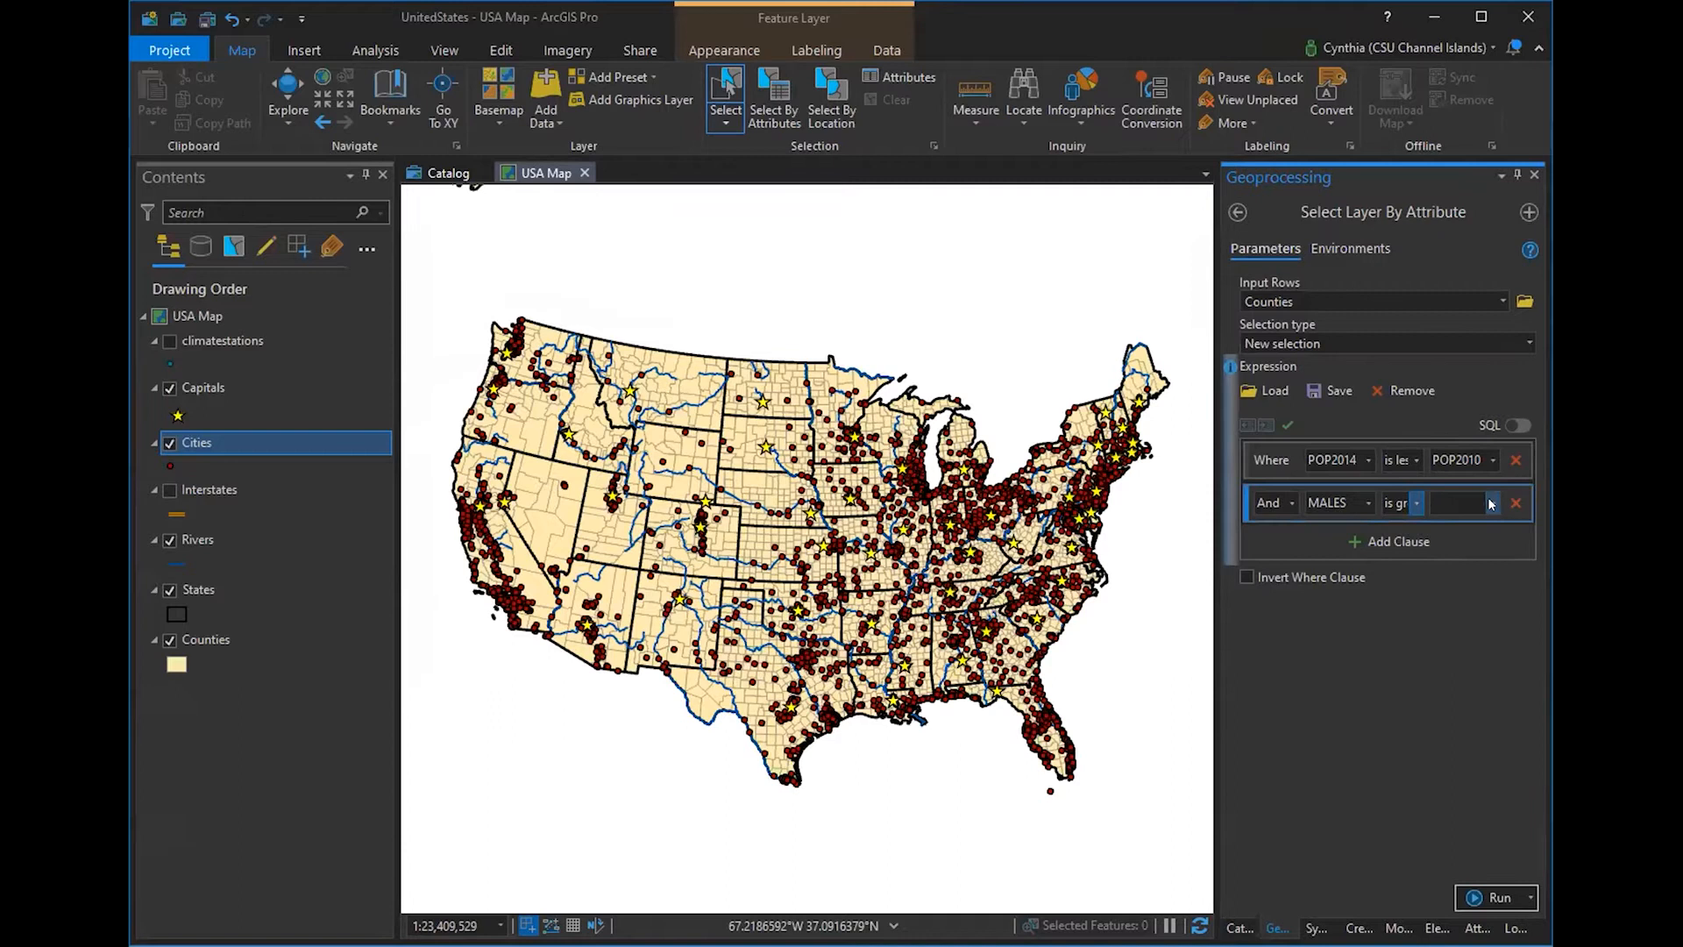
click(1492, 502)
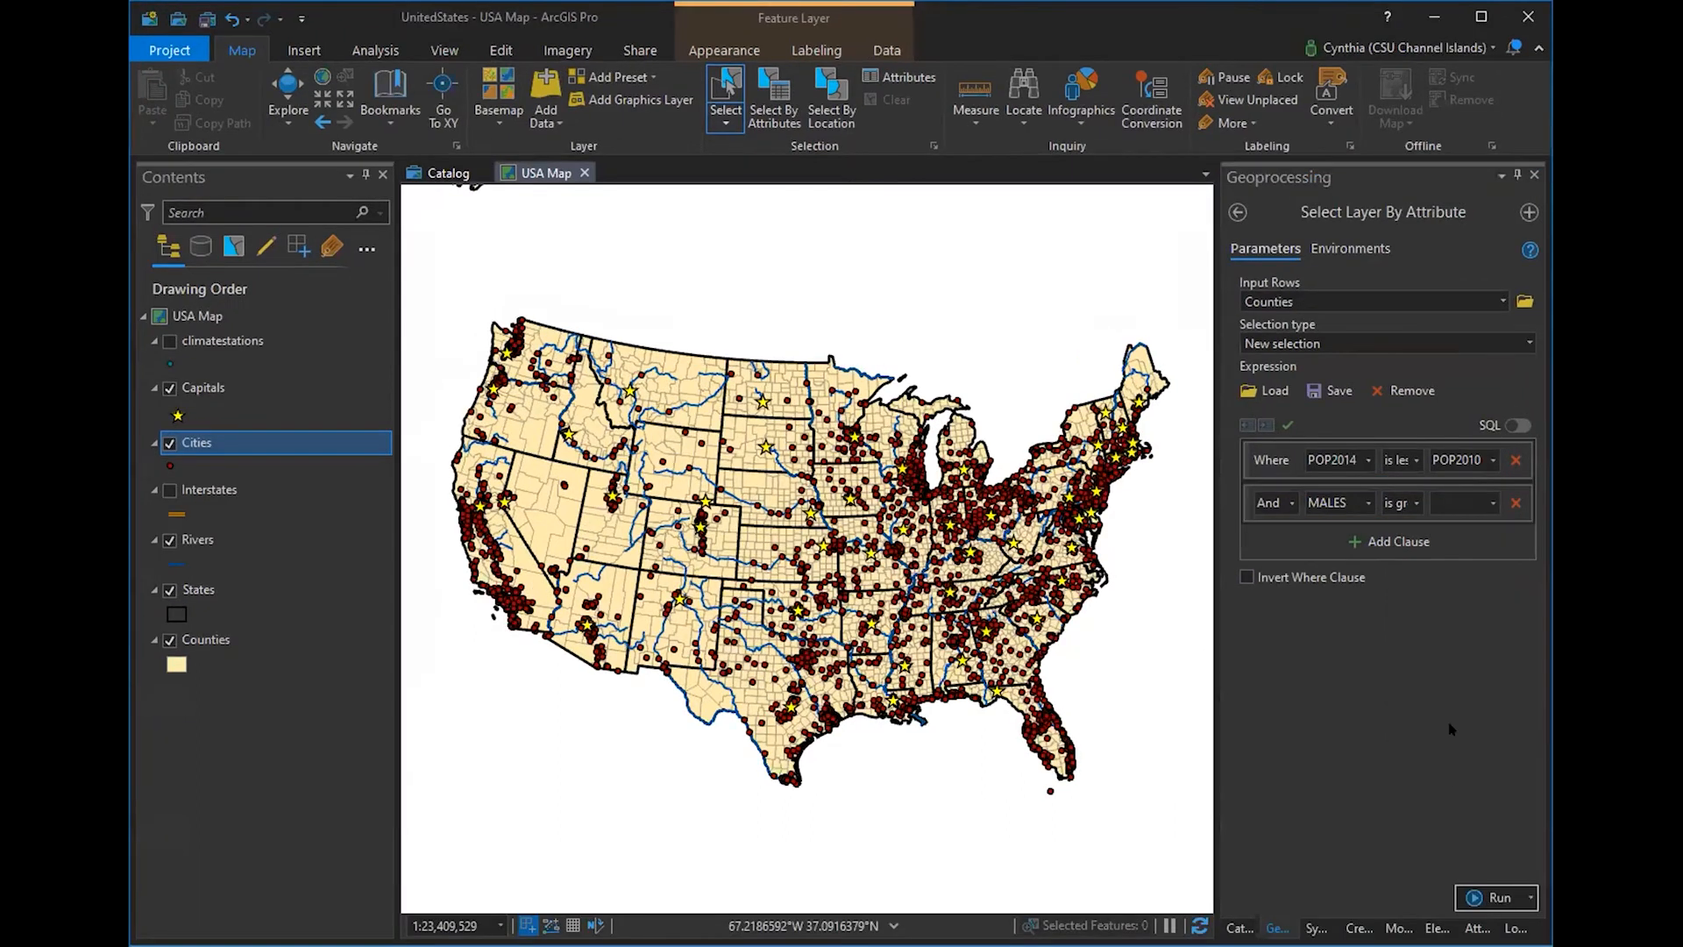
click(1492, 503)
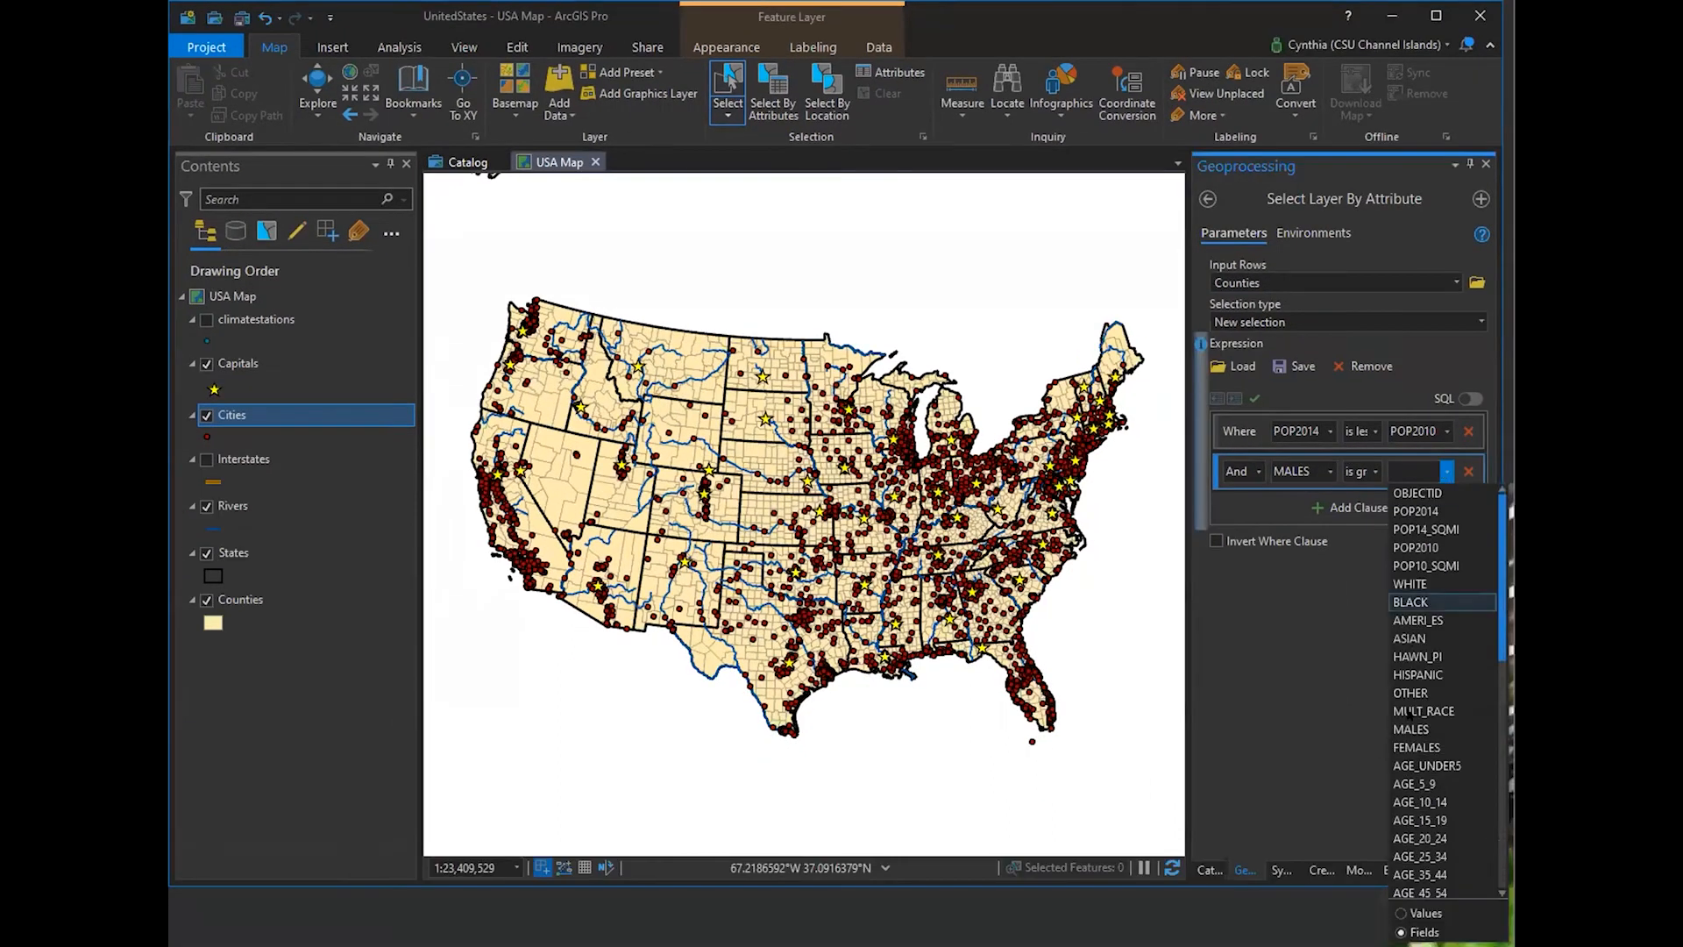
click(1422, 743)
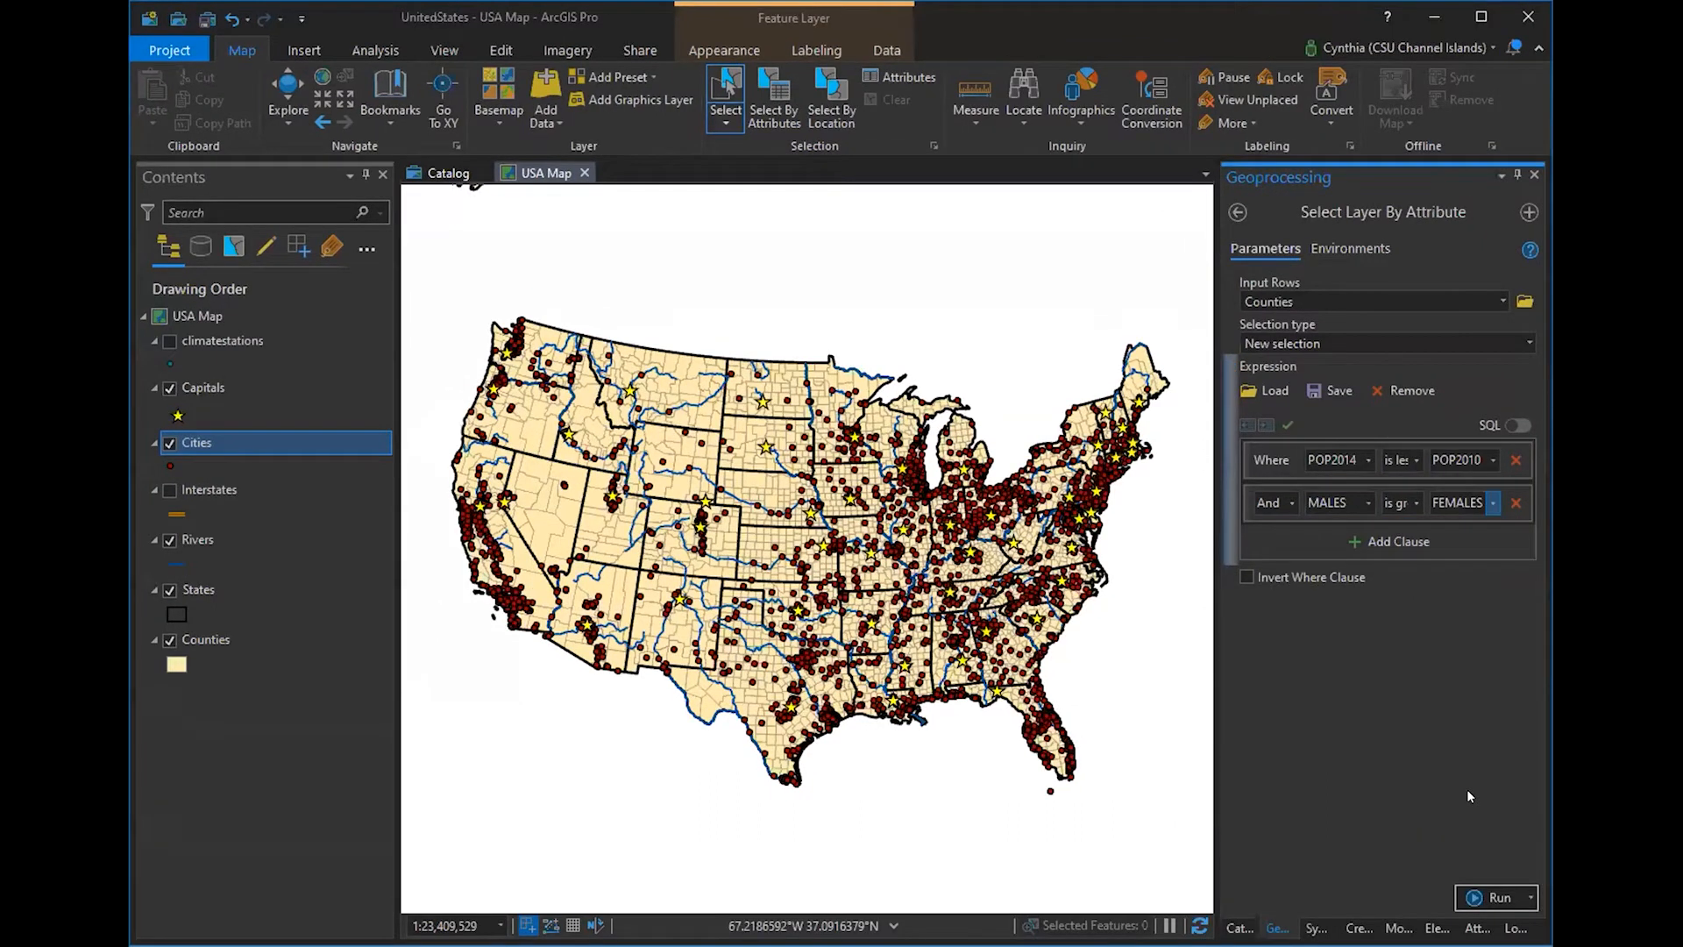
click(1287, 424)
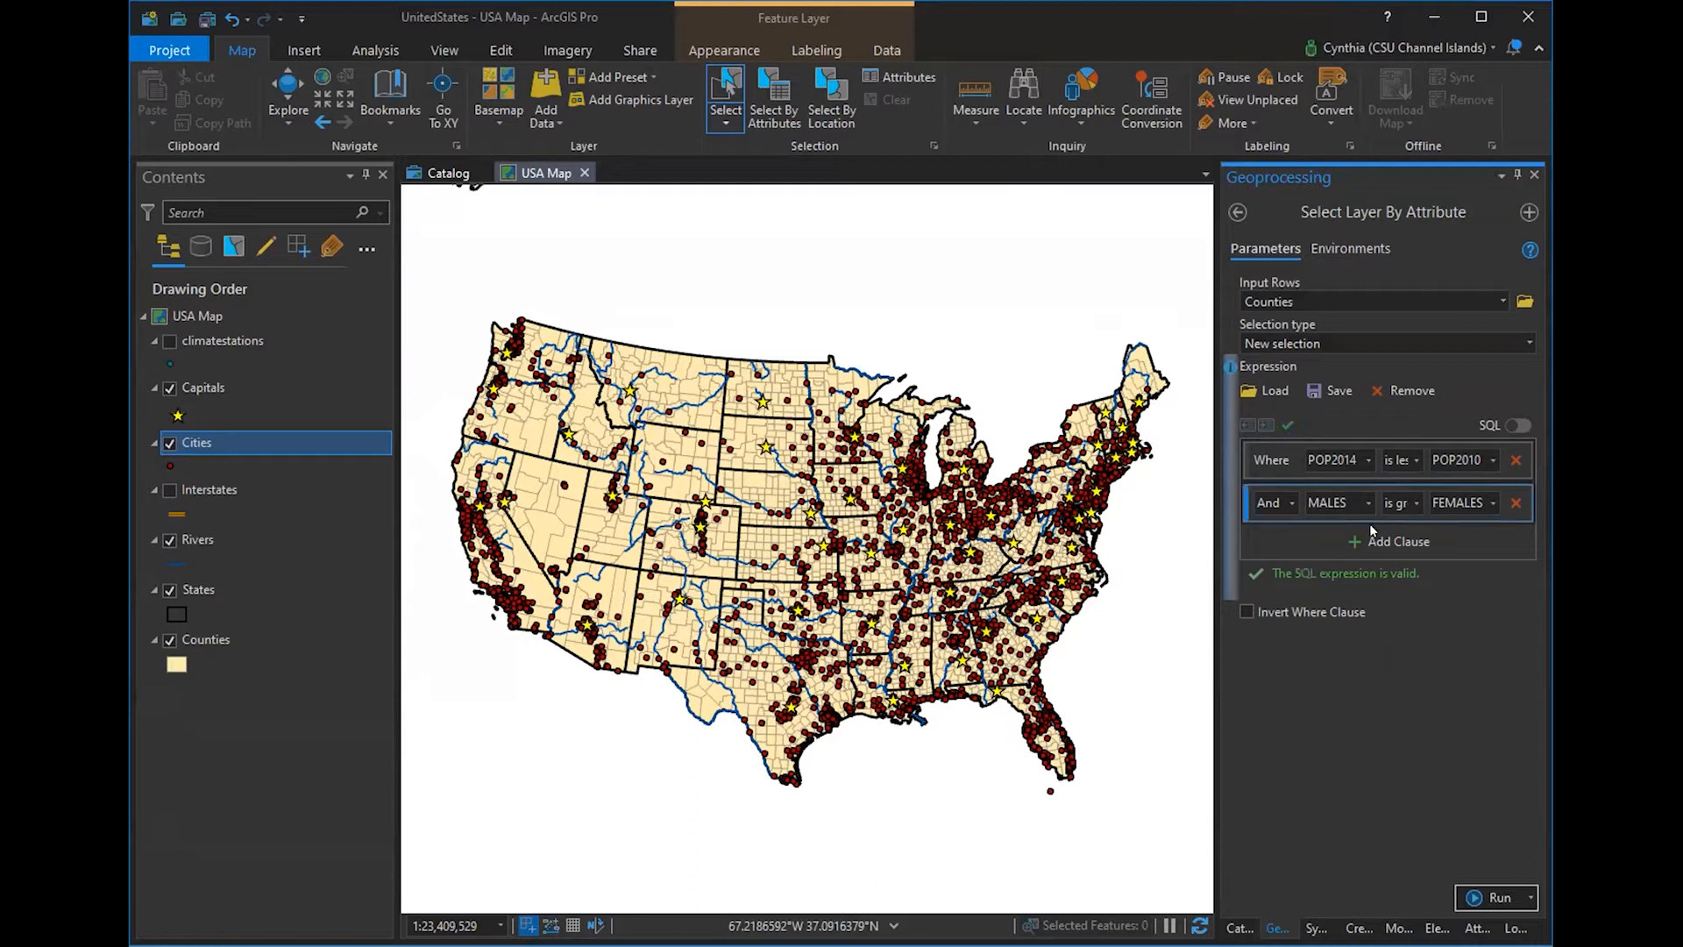
click(1470, 894)
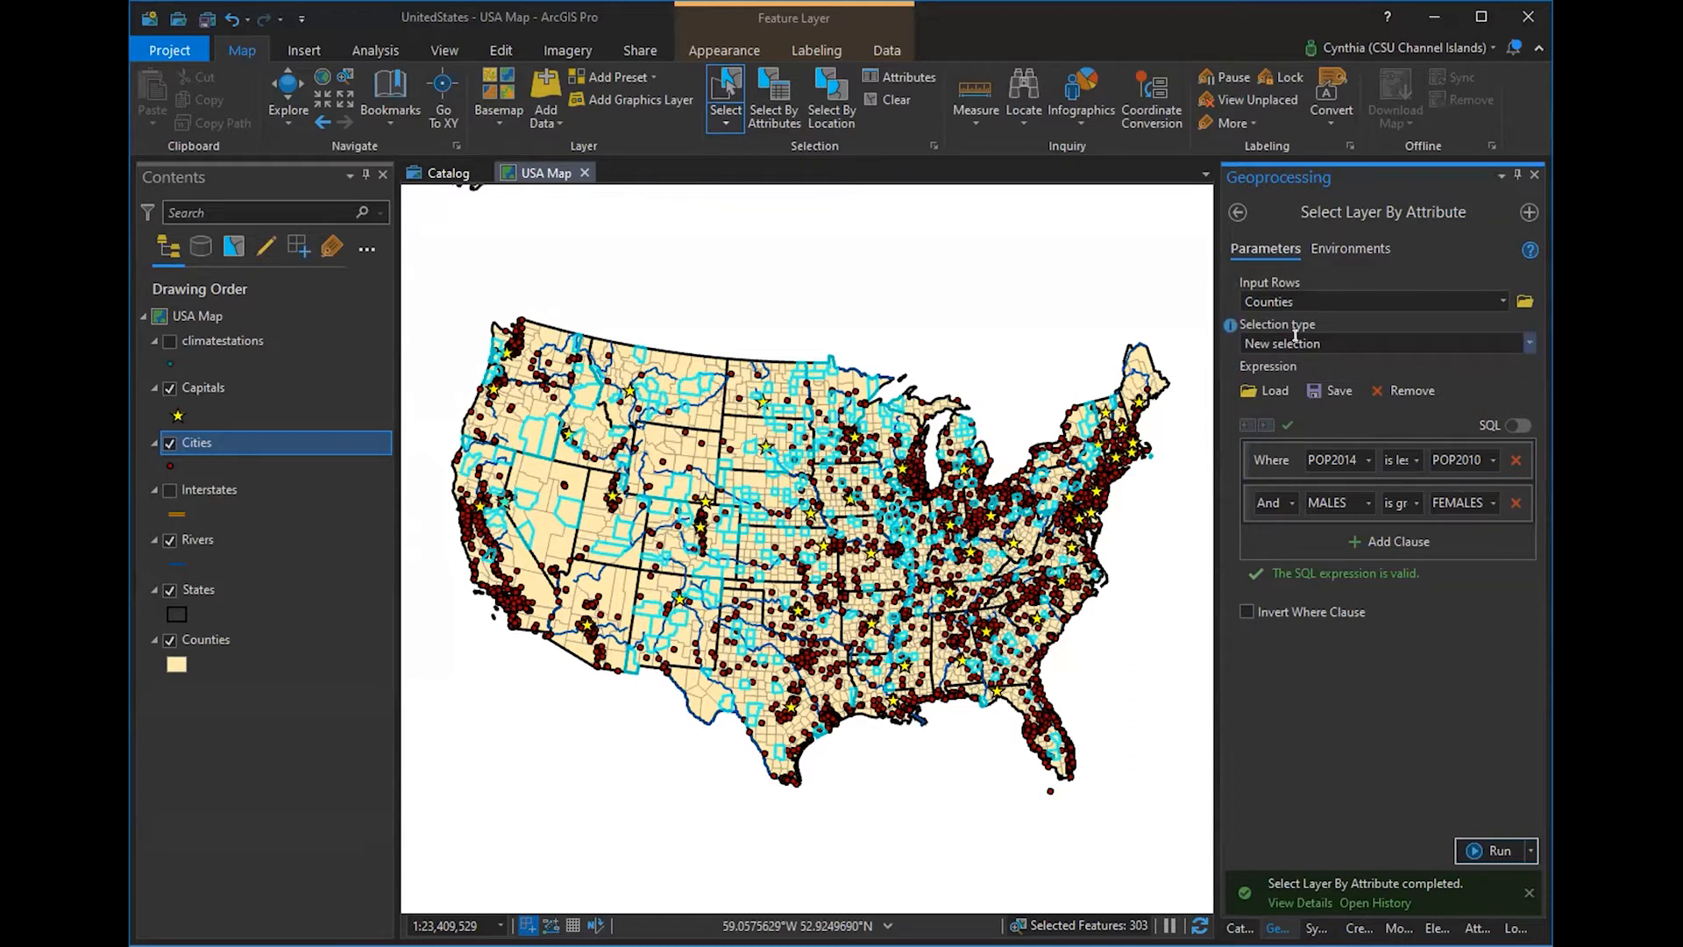
- Change the selection type to Select subset from the current selection and remove both existing clauses
click(1523, 347)
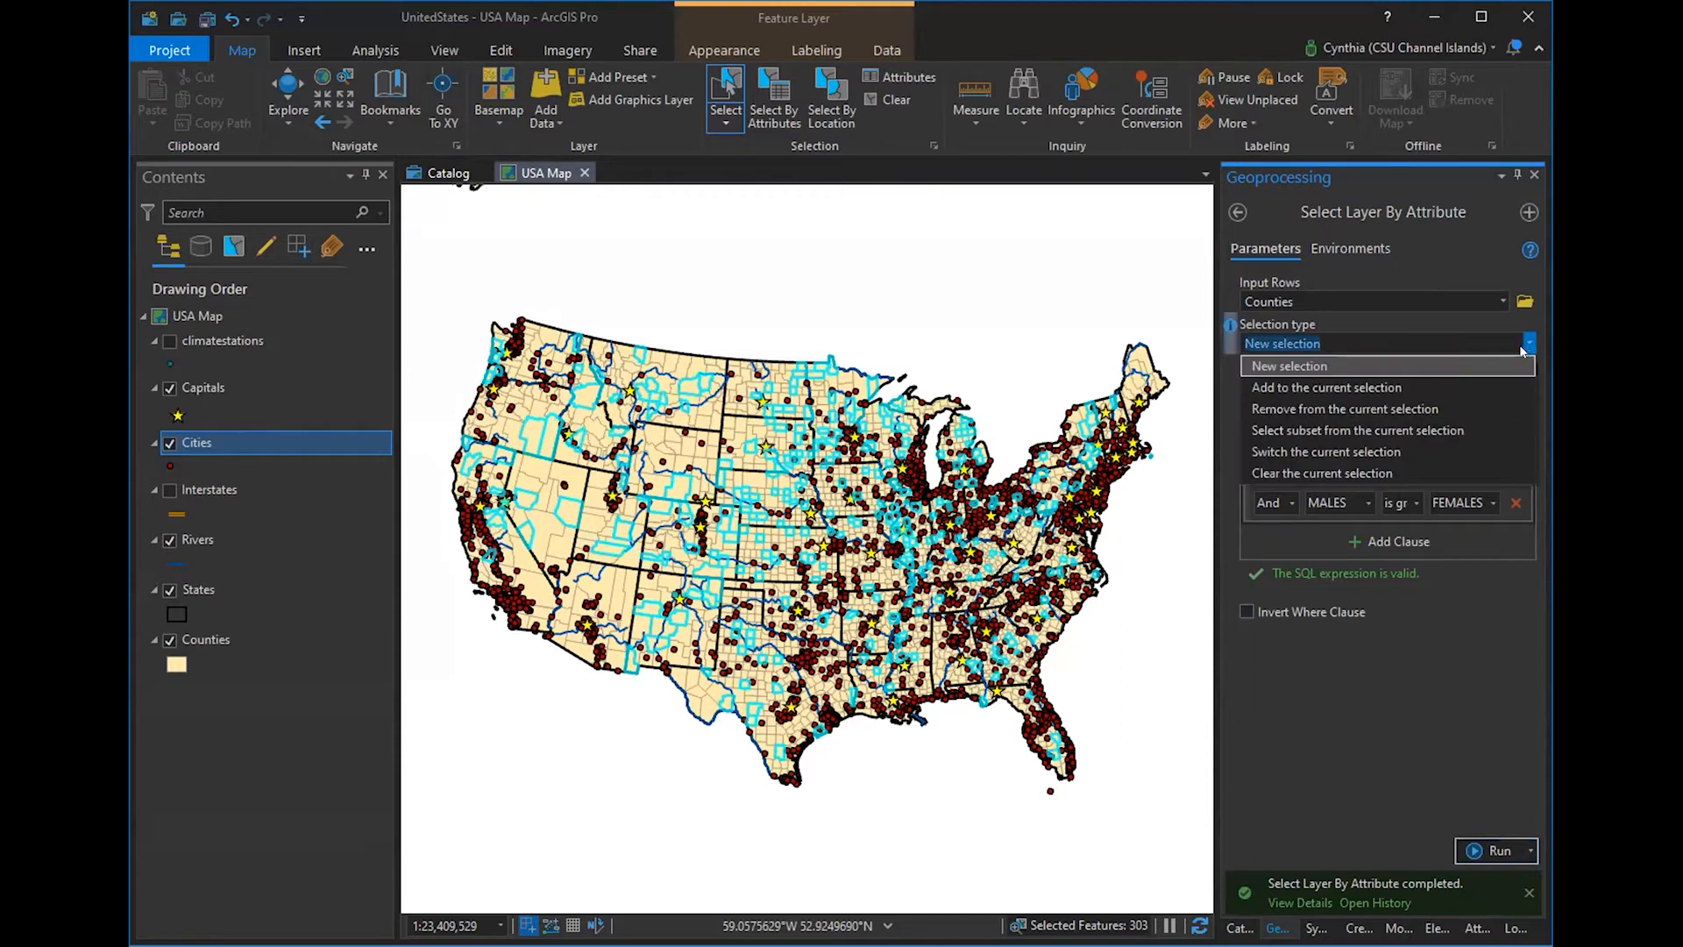
click(1406, 431)
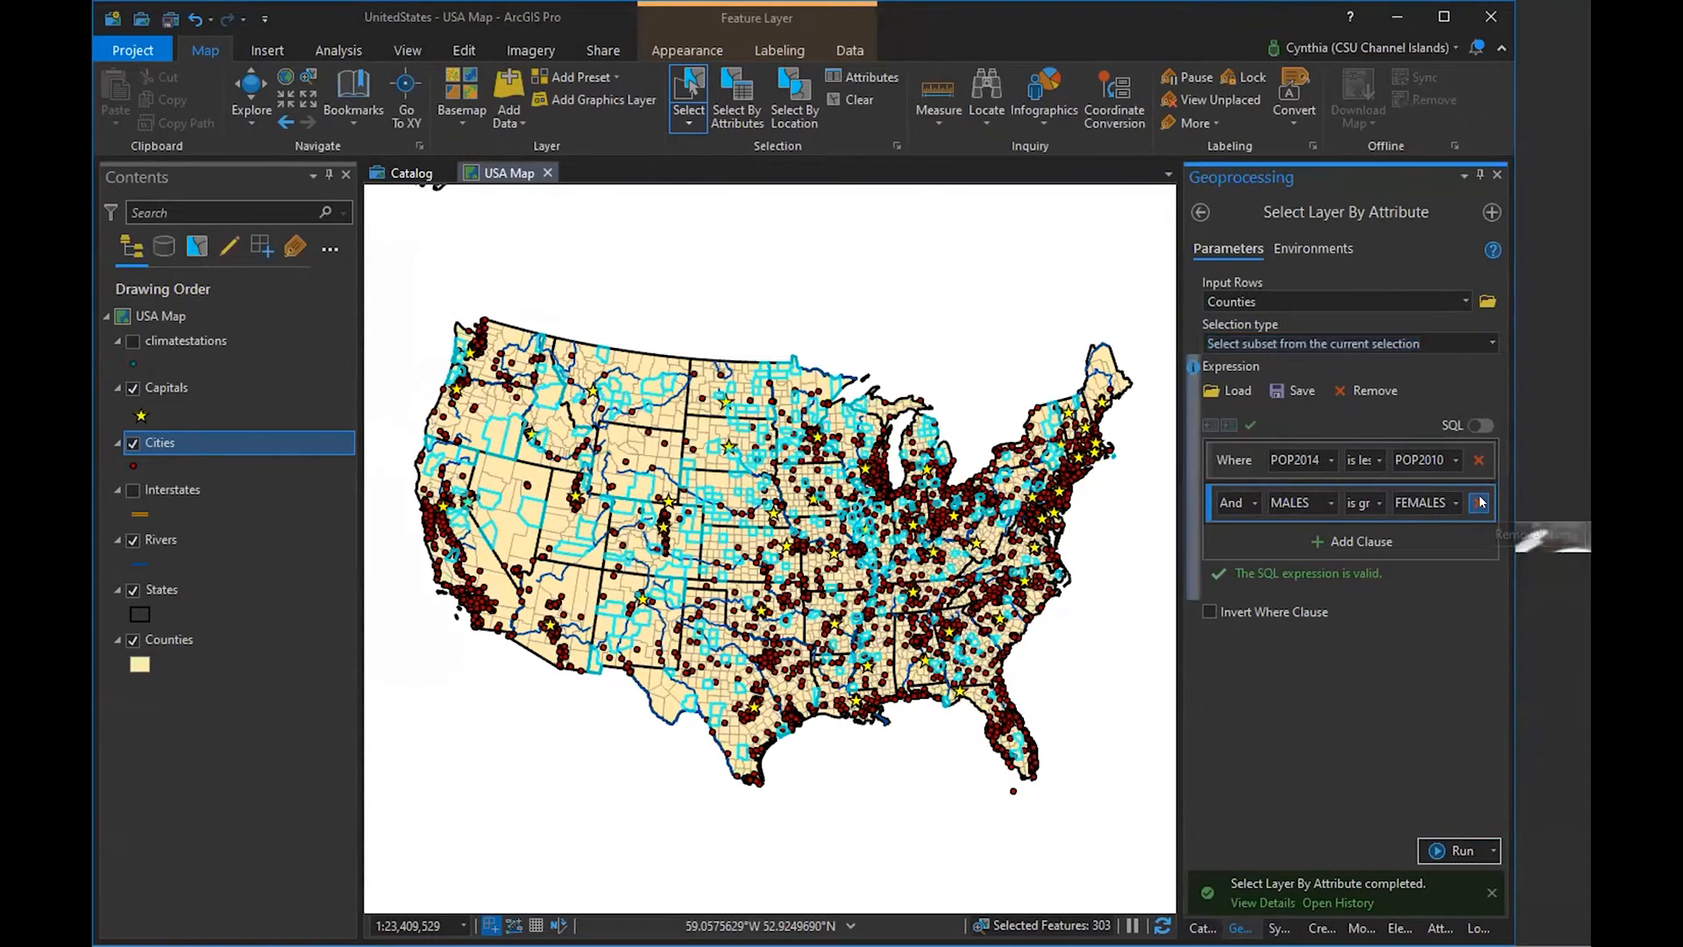
click(1515, 502)
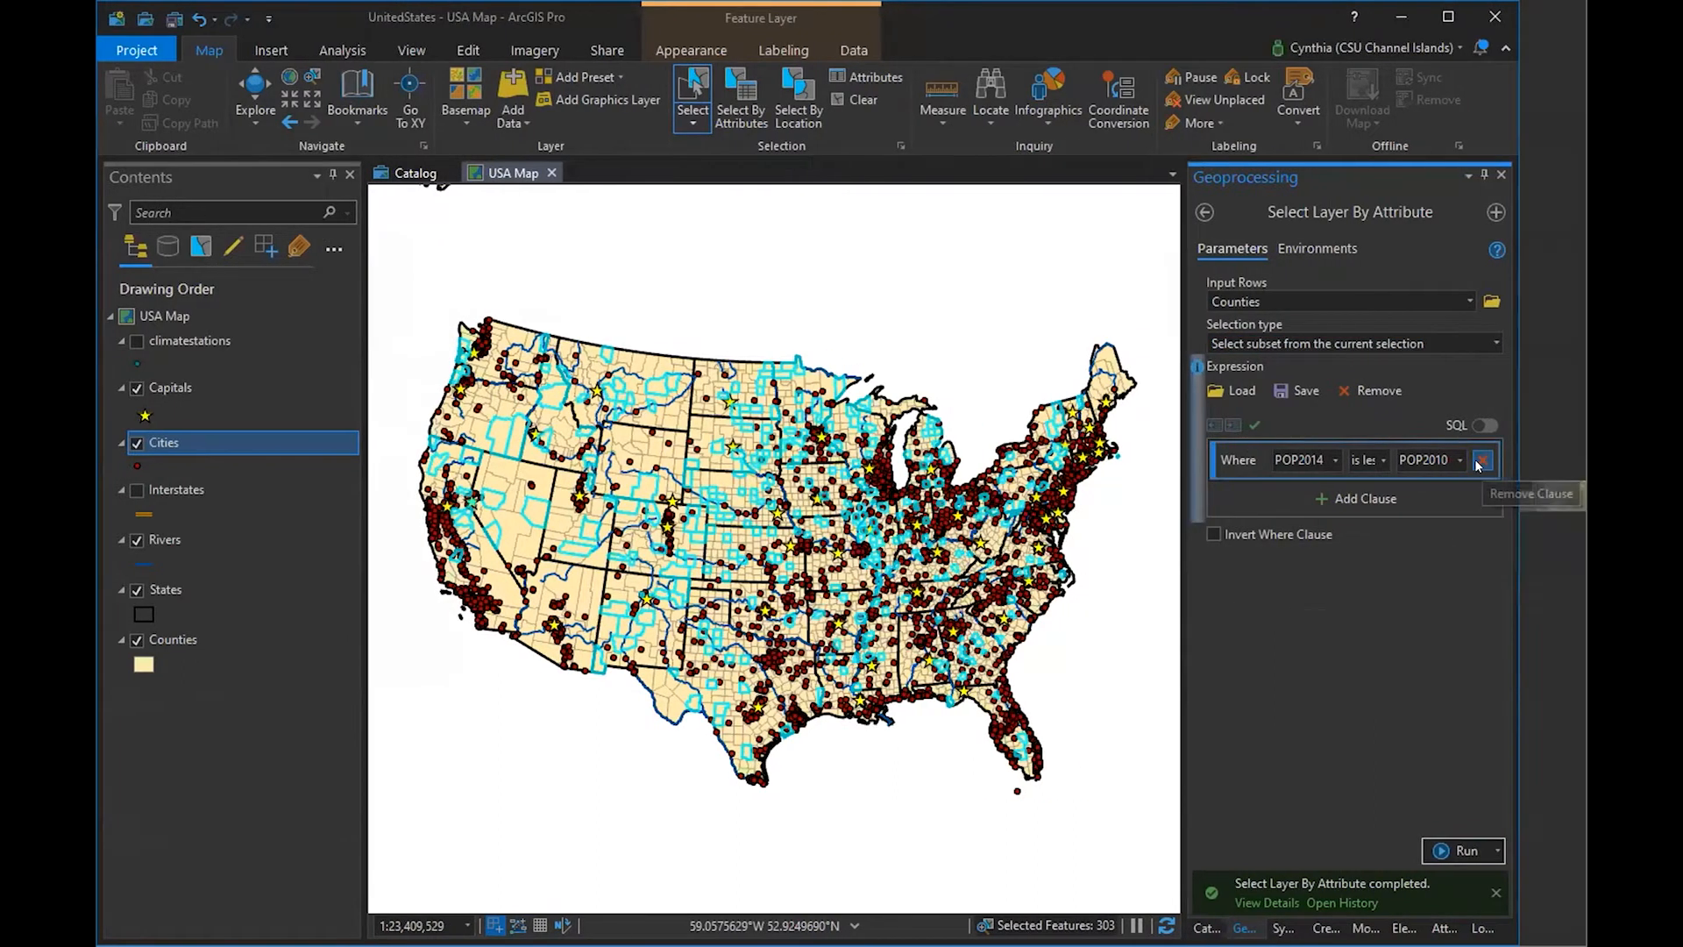
click(1512, 463)
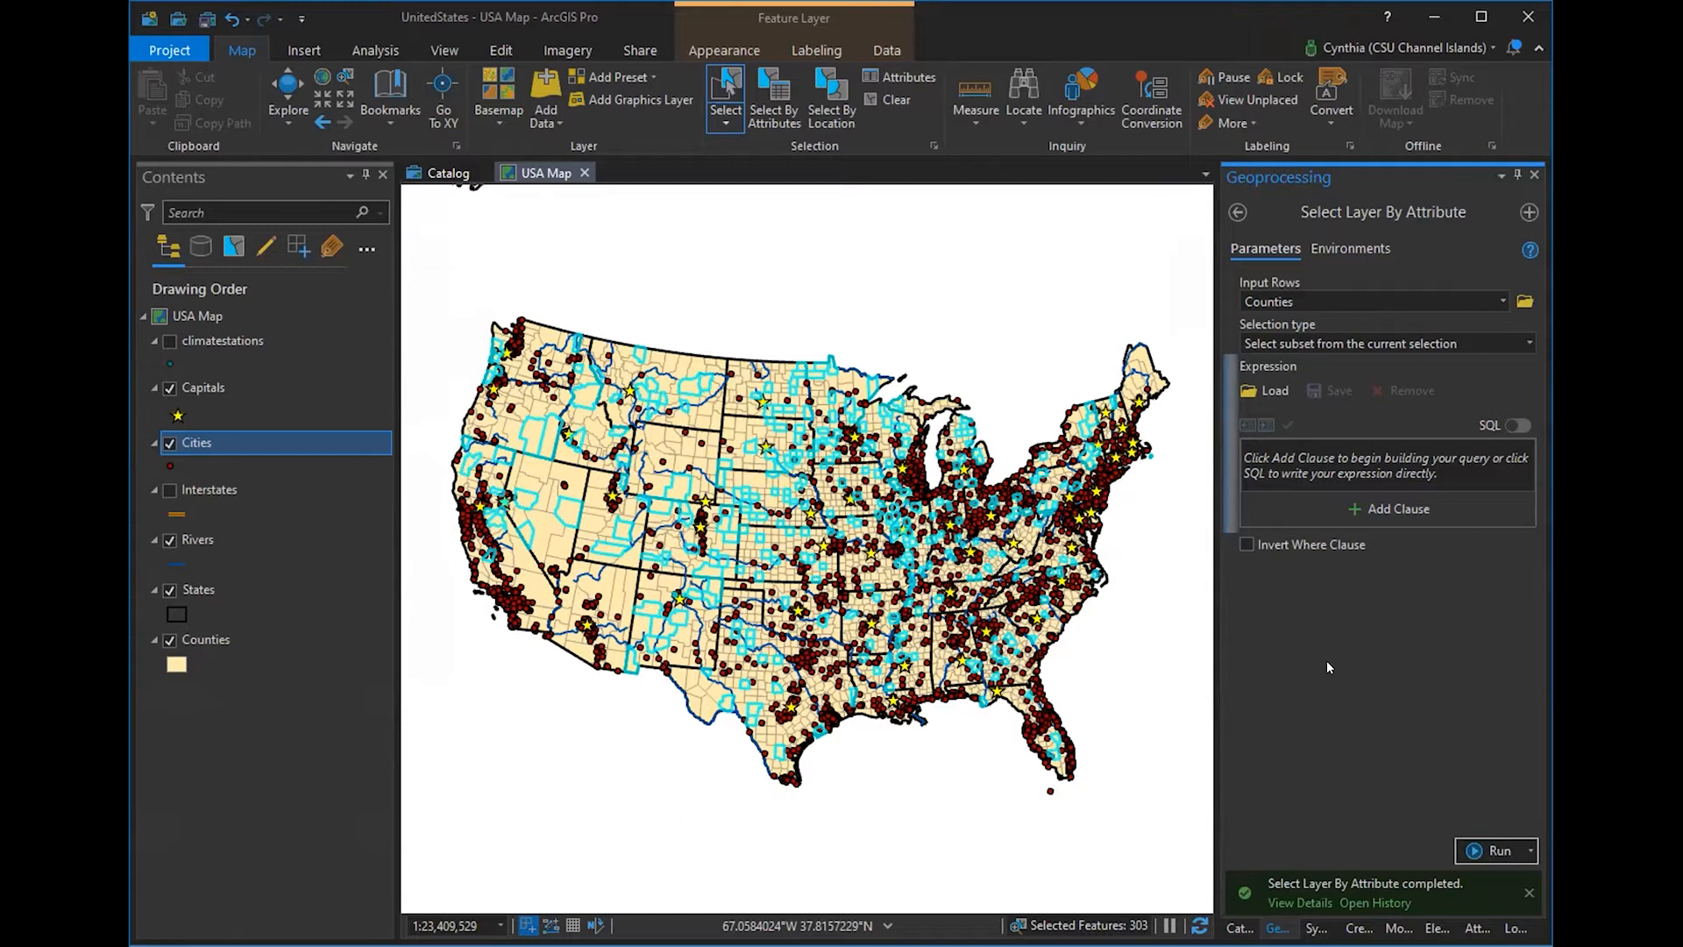
- Add a clause where POP2014 is less than 10000, verify it and run the Counties subset selection
click(1374, 508)
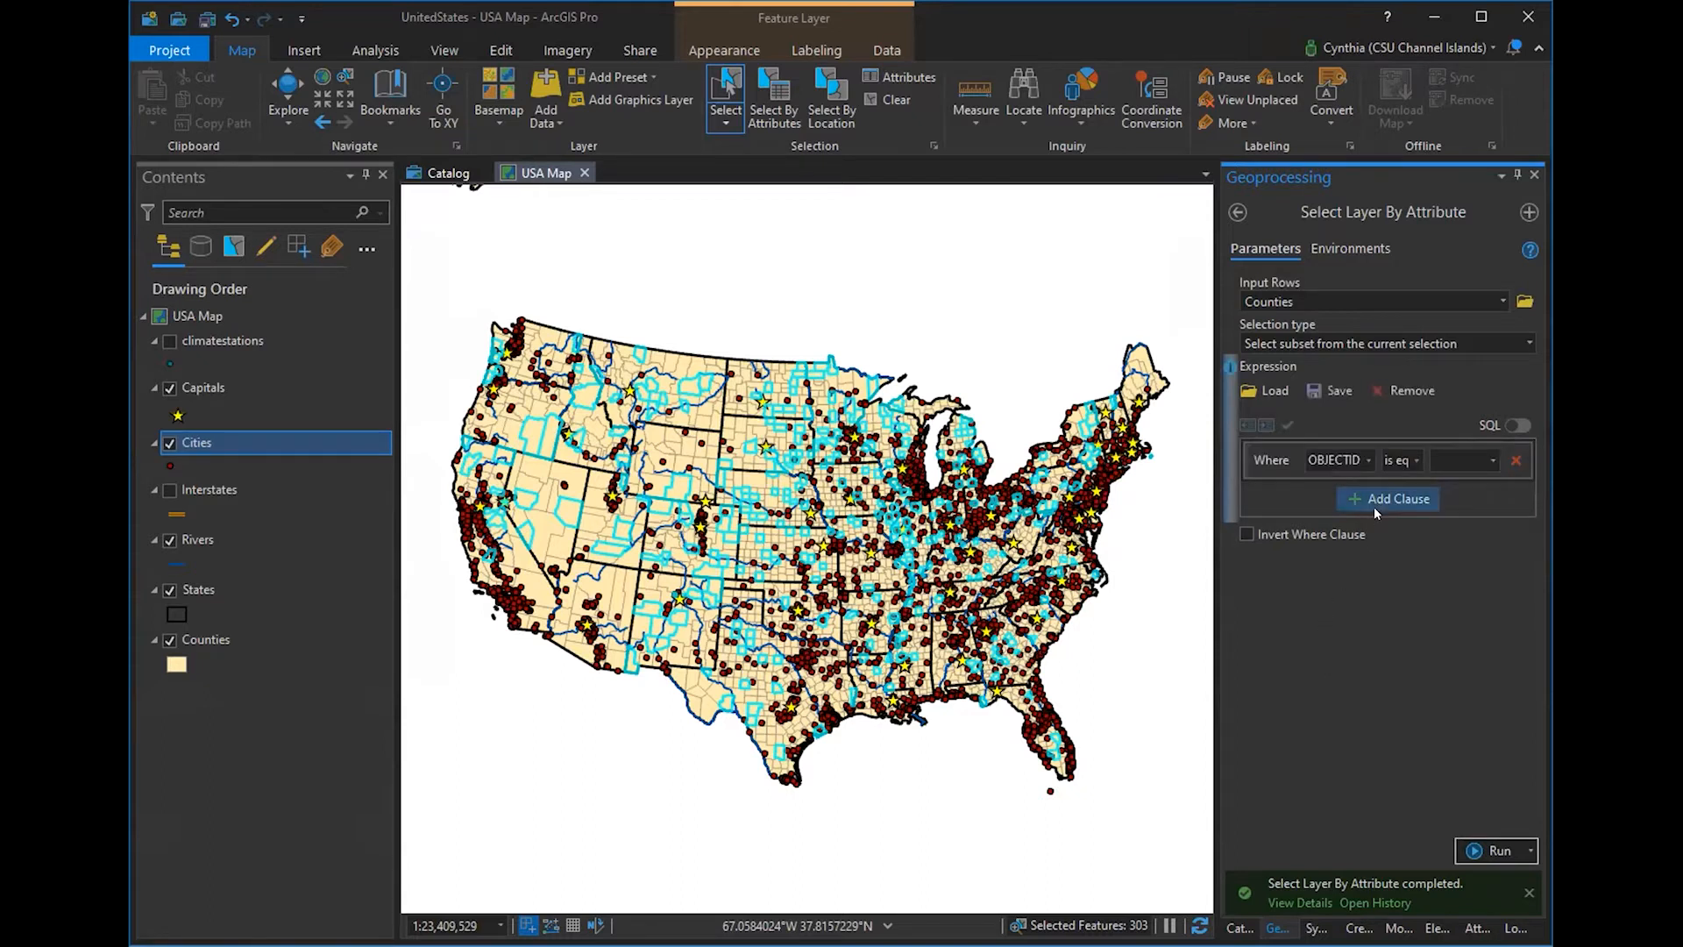
click(1370, 461)
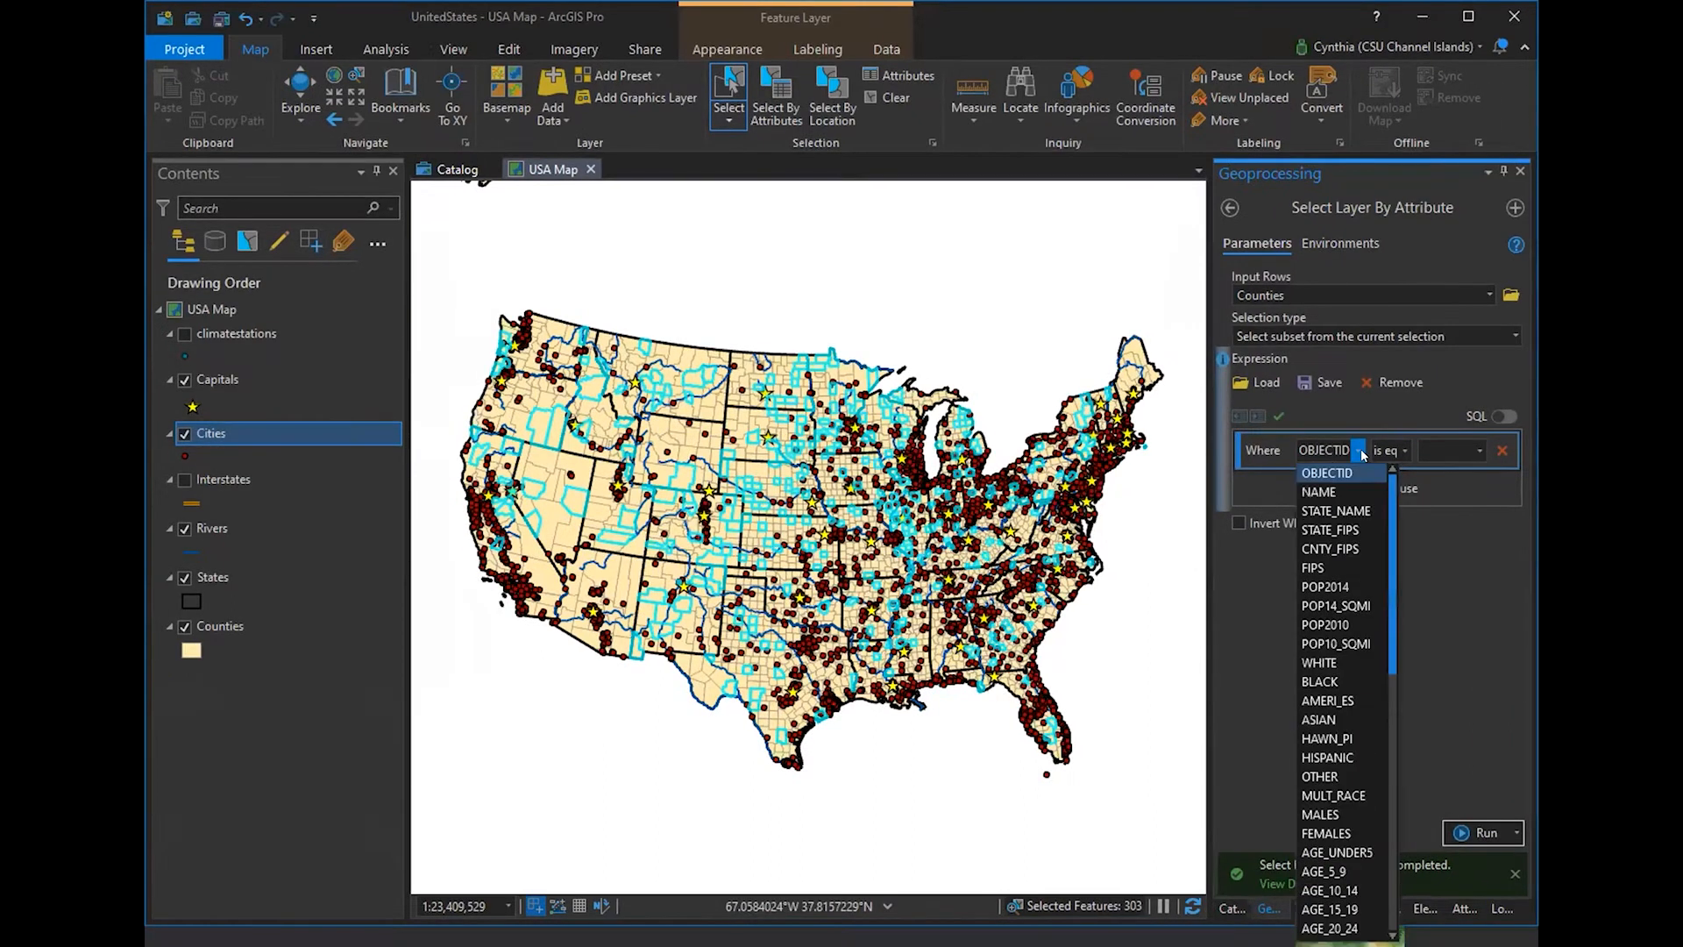
click(1353, 586)
click(1405, 451)
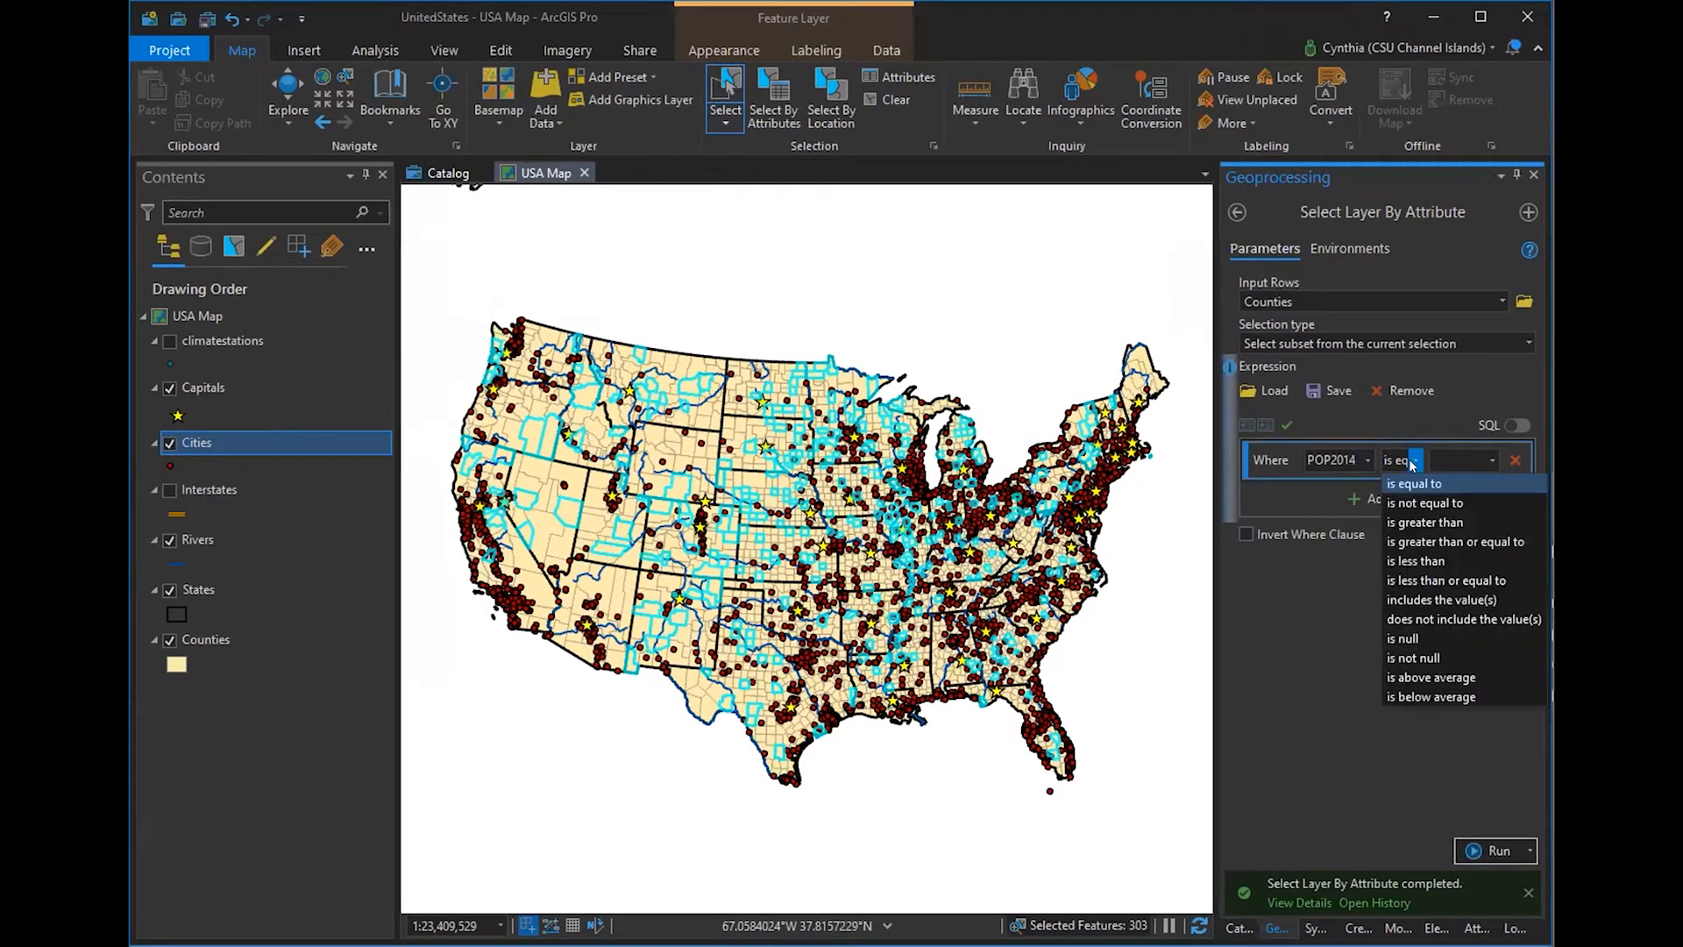
click(1415, 560)
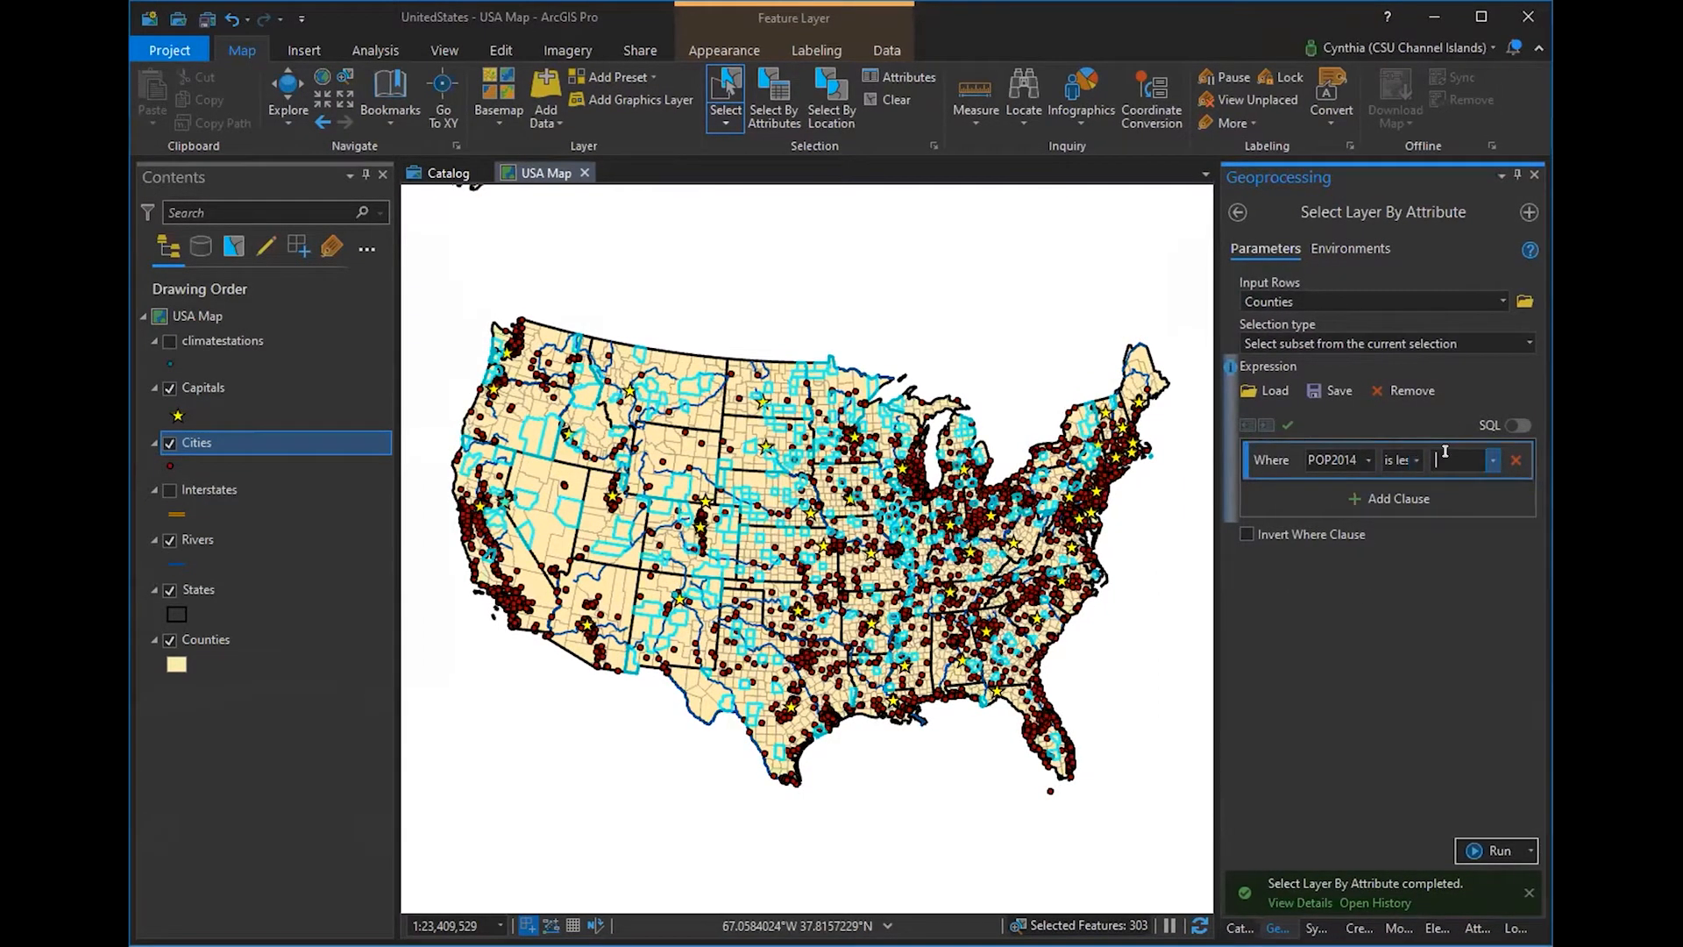
text(1016)
text(0000)
click(1288, 424)
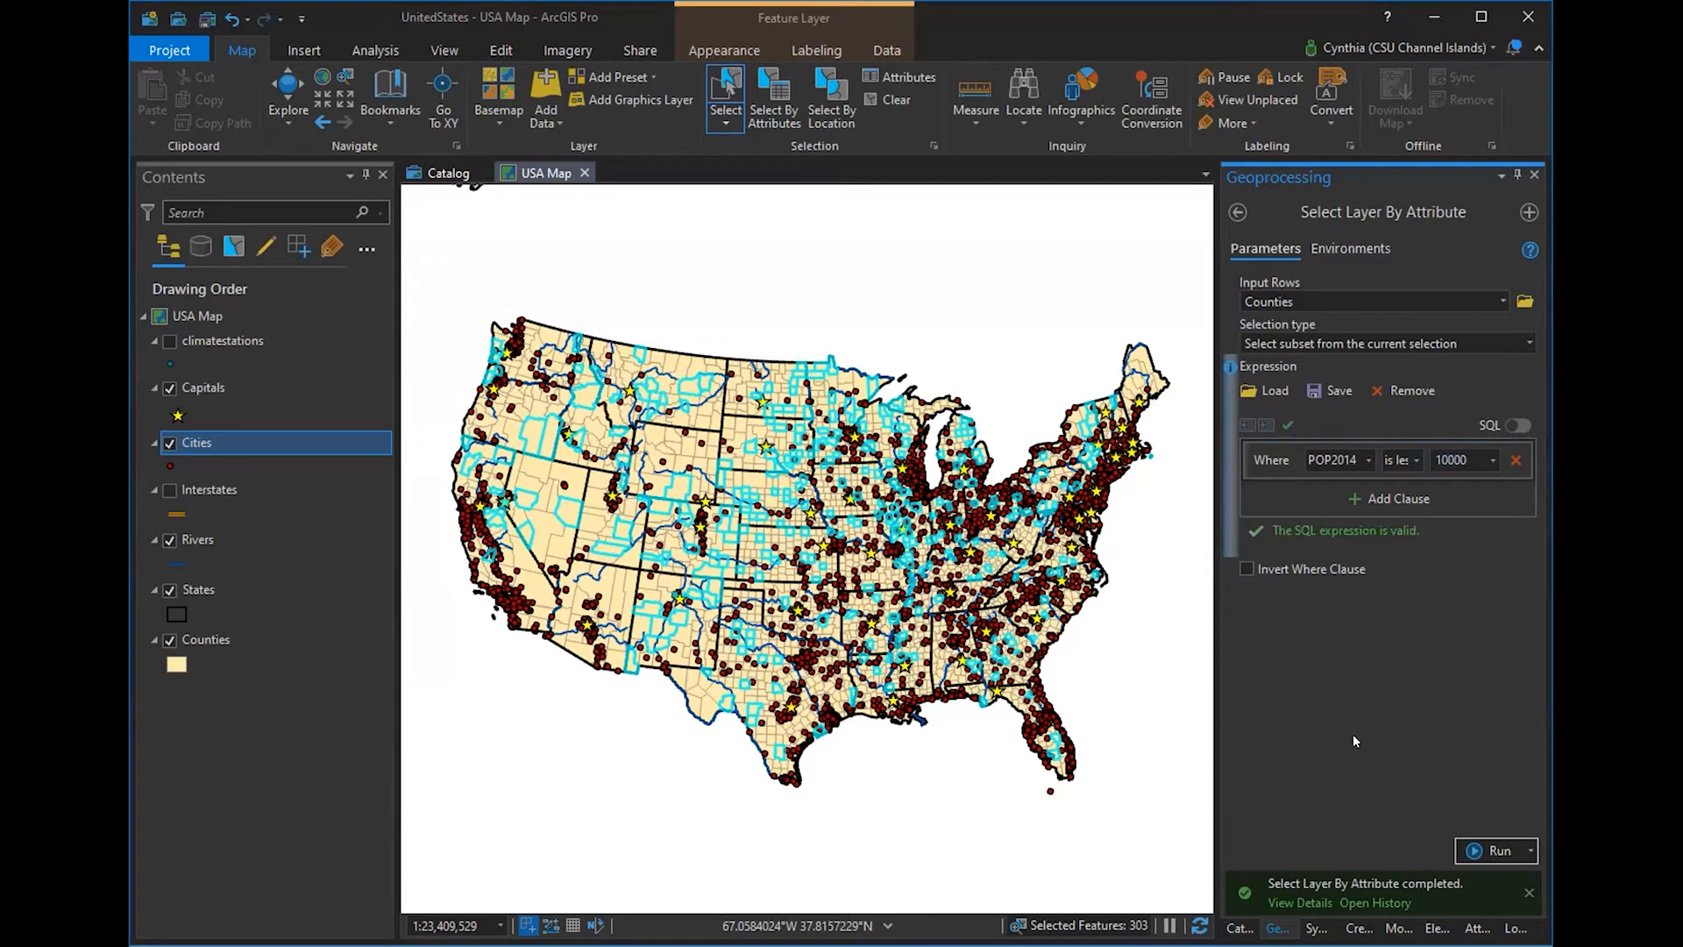
click(1493, 850)
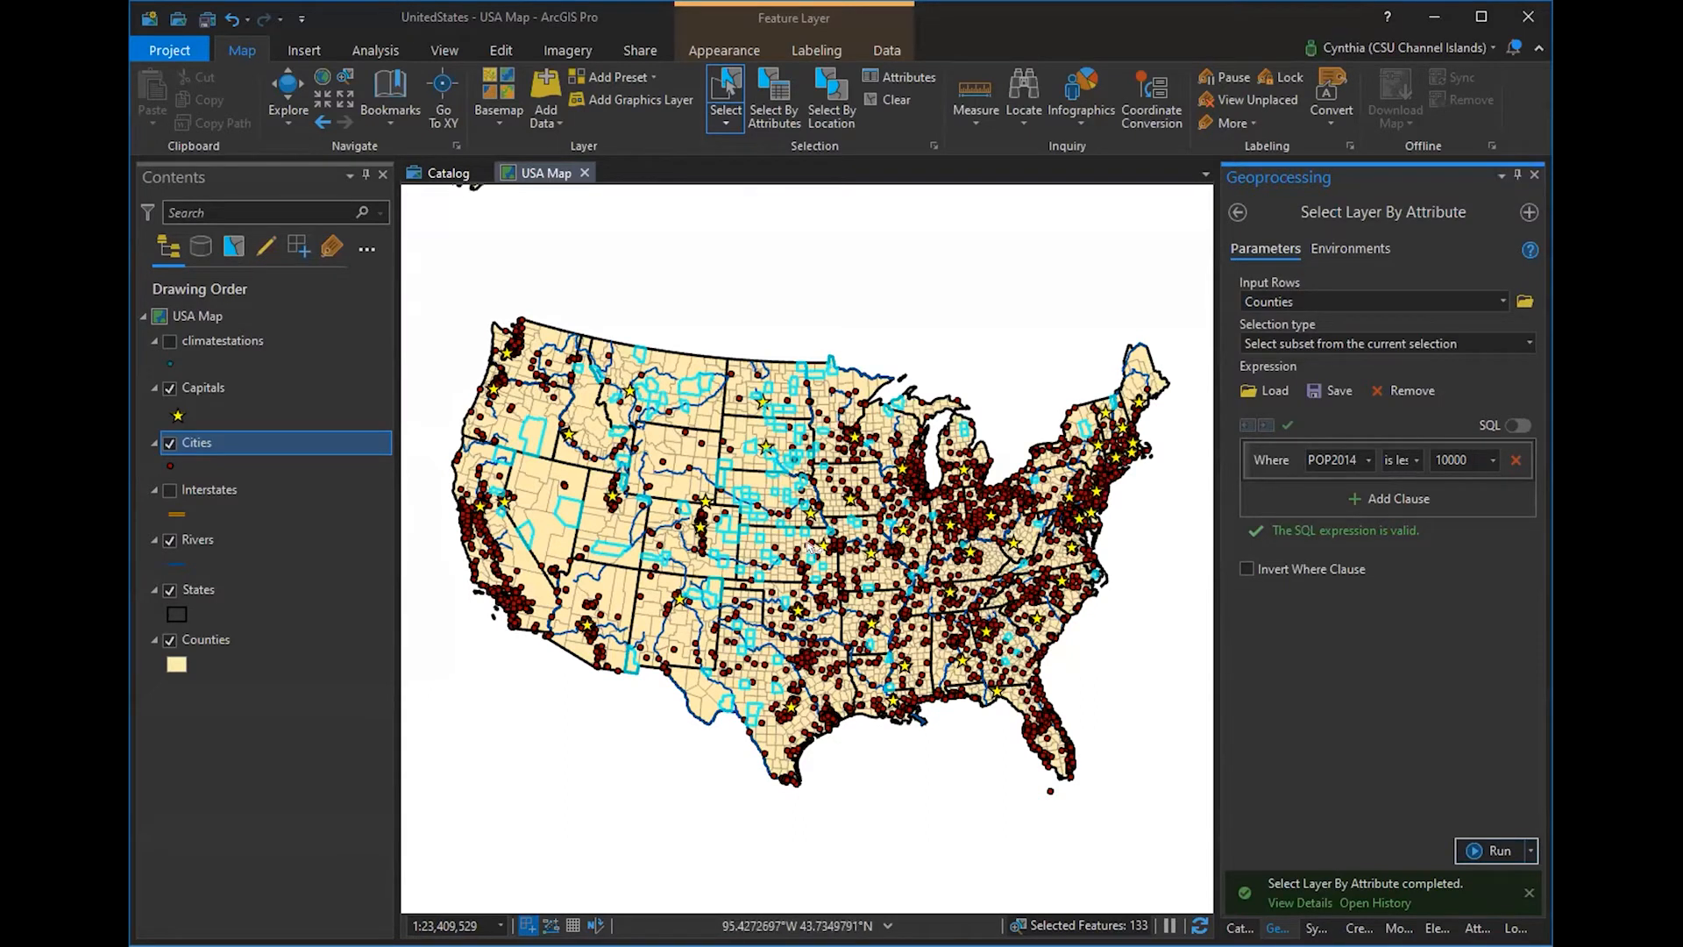
- Clear all selected features and start a fresh Select Layer By Attribute query with Cities as the input rows
click(873, 103)
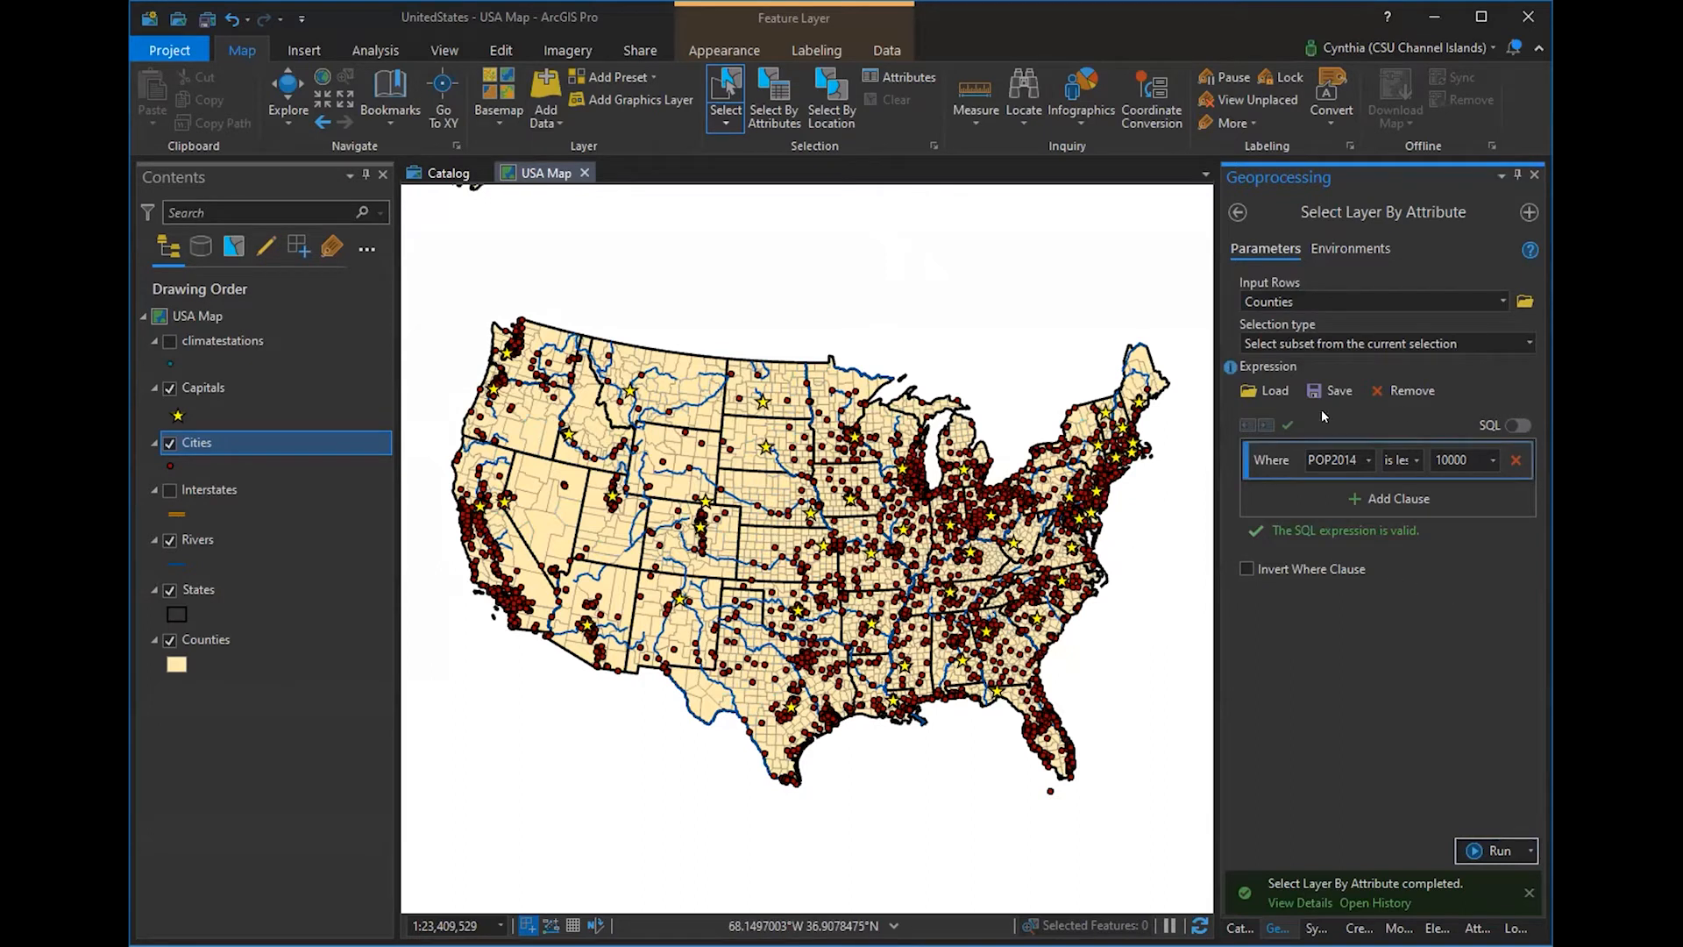
click(1237, 213)
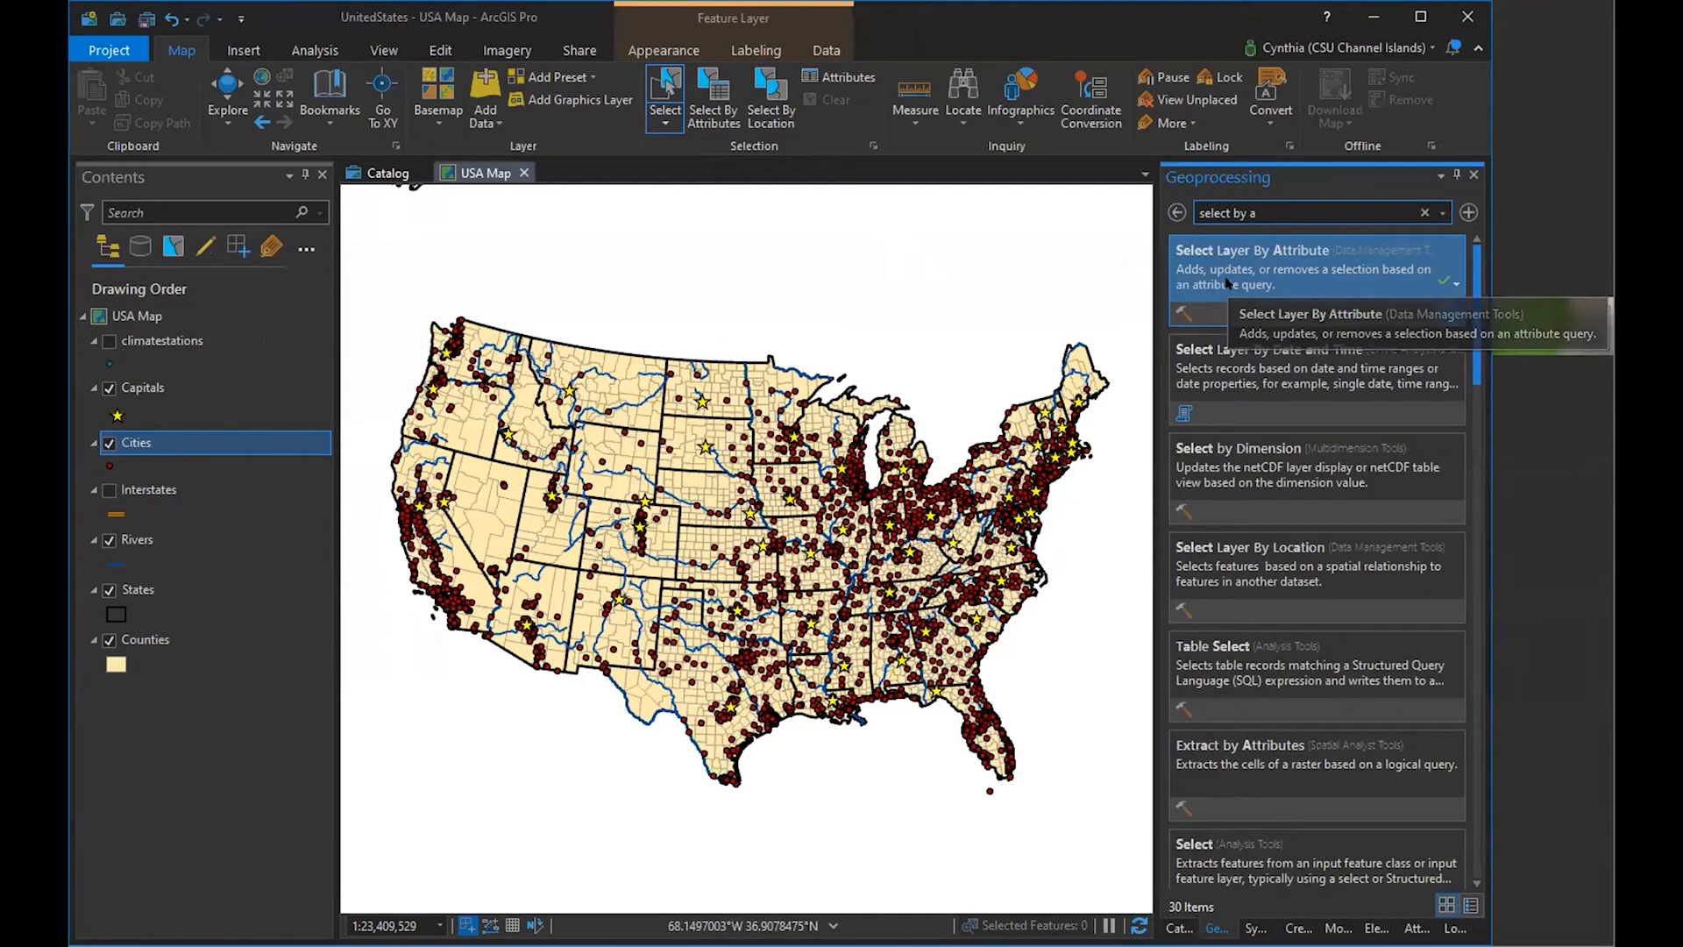
click(1359, 267)
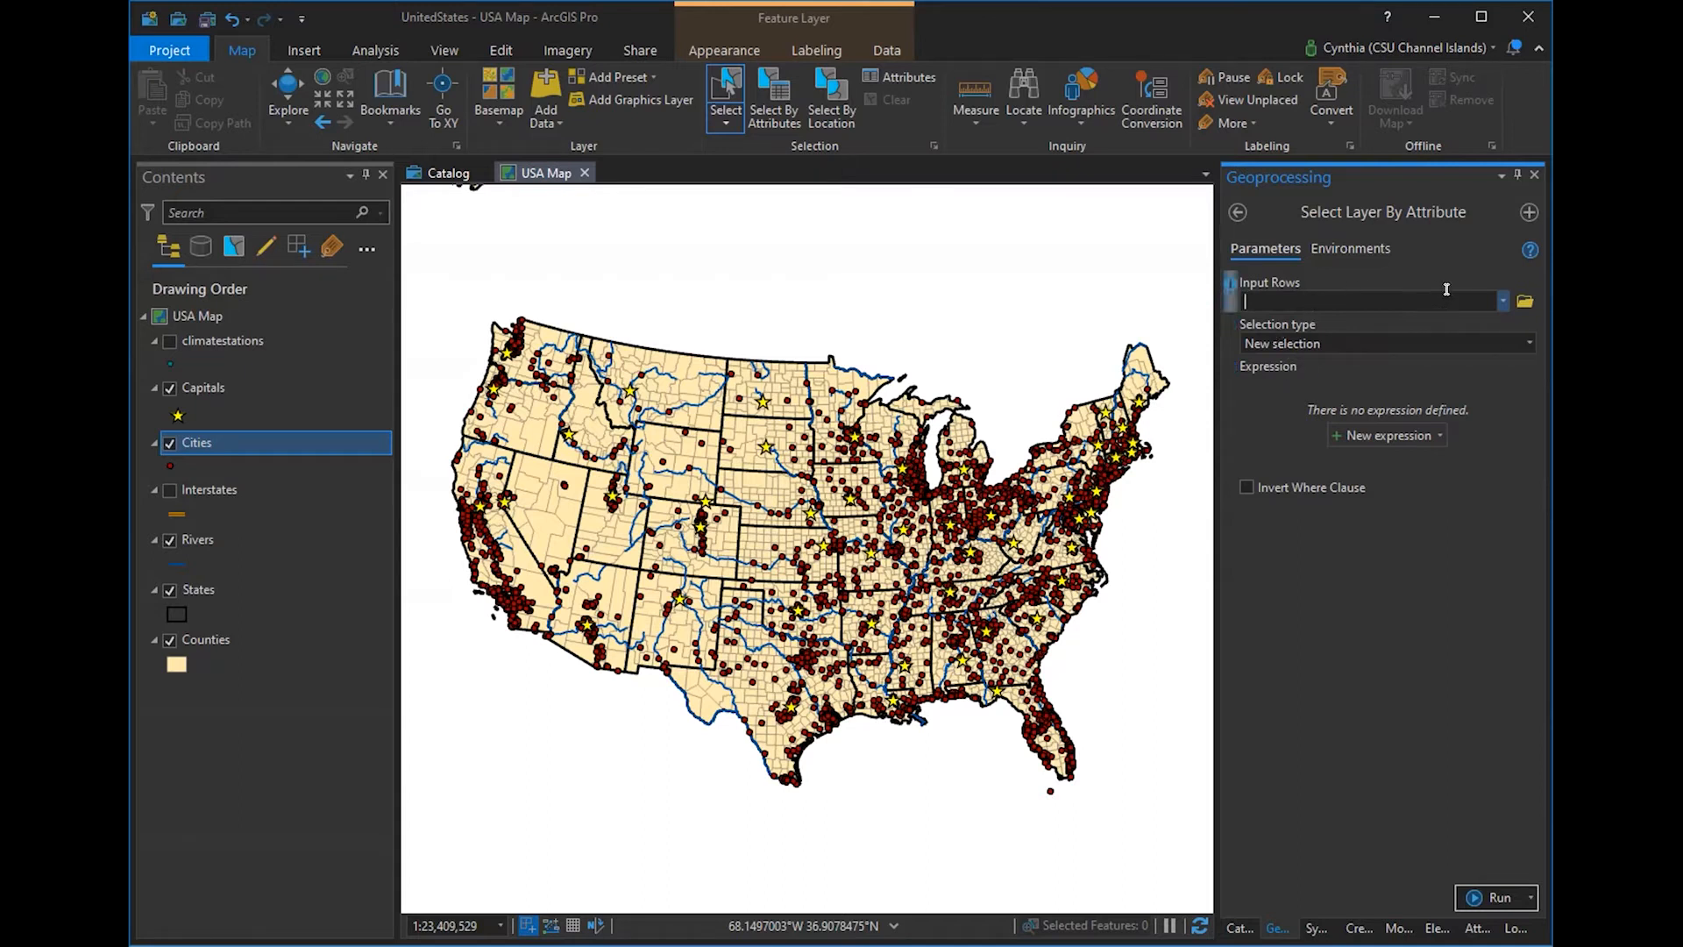
click(1504, 300)
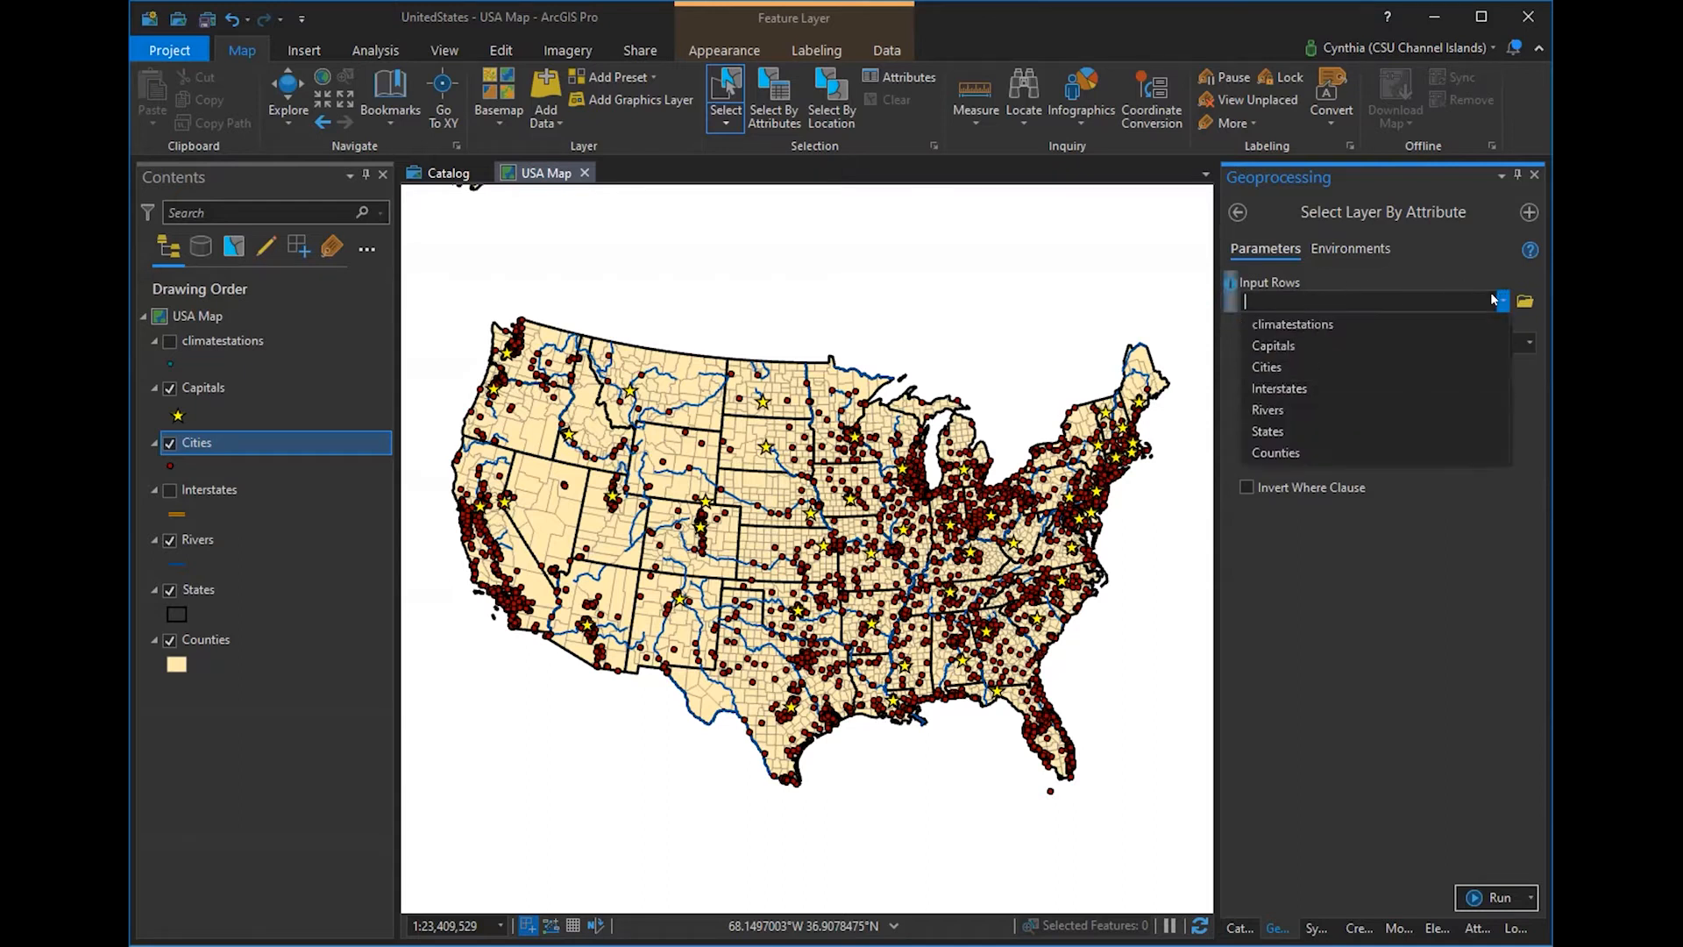
click(1436, 361)
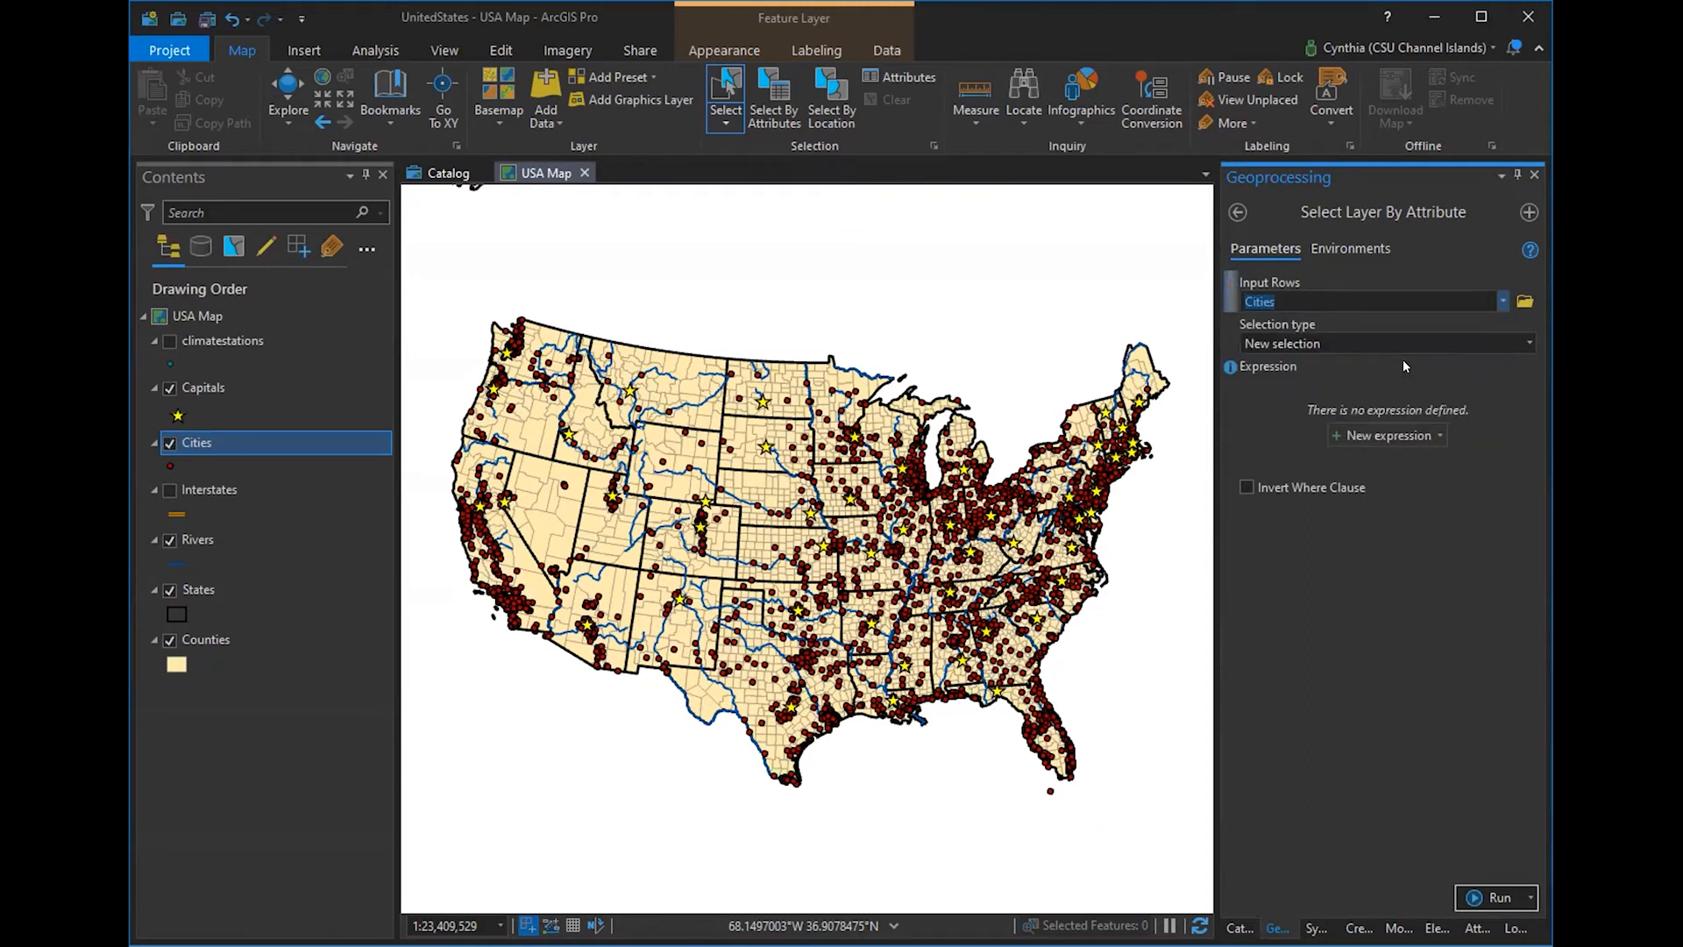
- Add a clause to the Cities query using the NAME field and the is equal to operator
click(1374, 433)
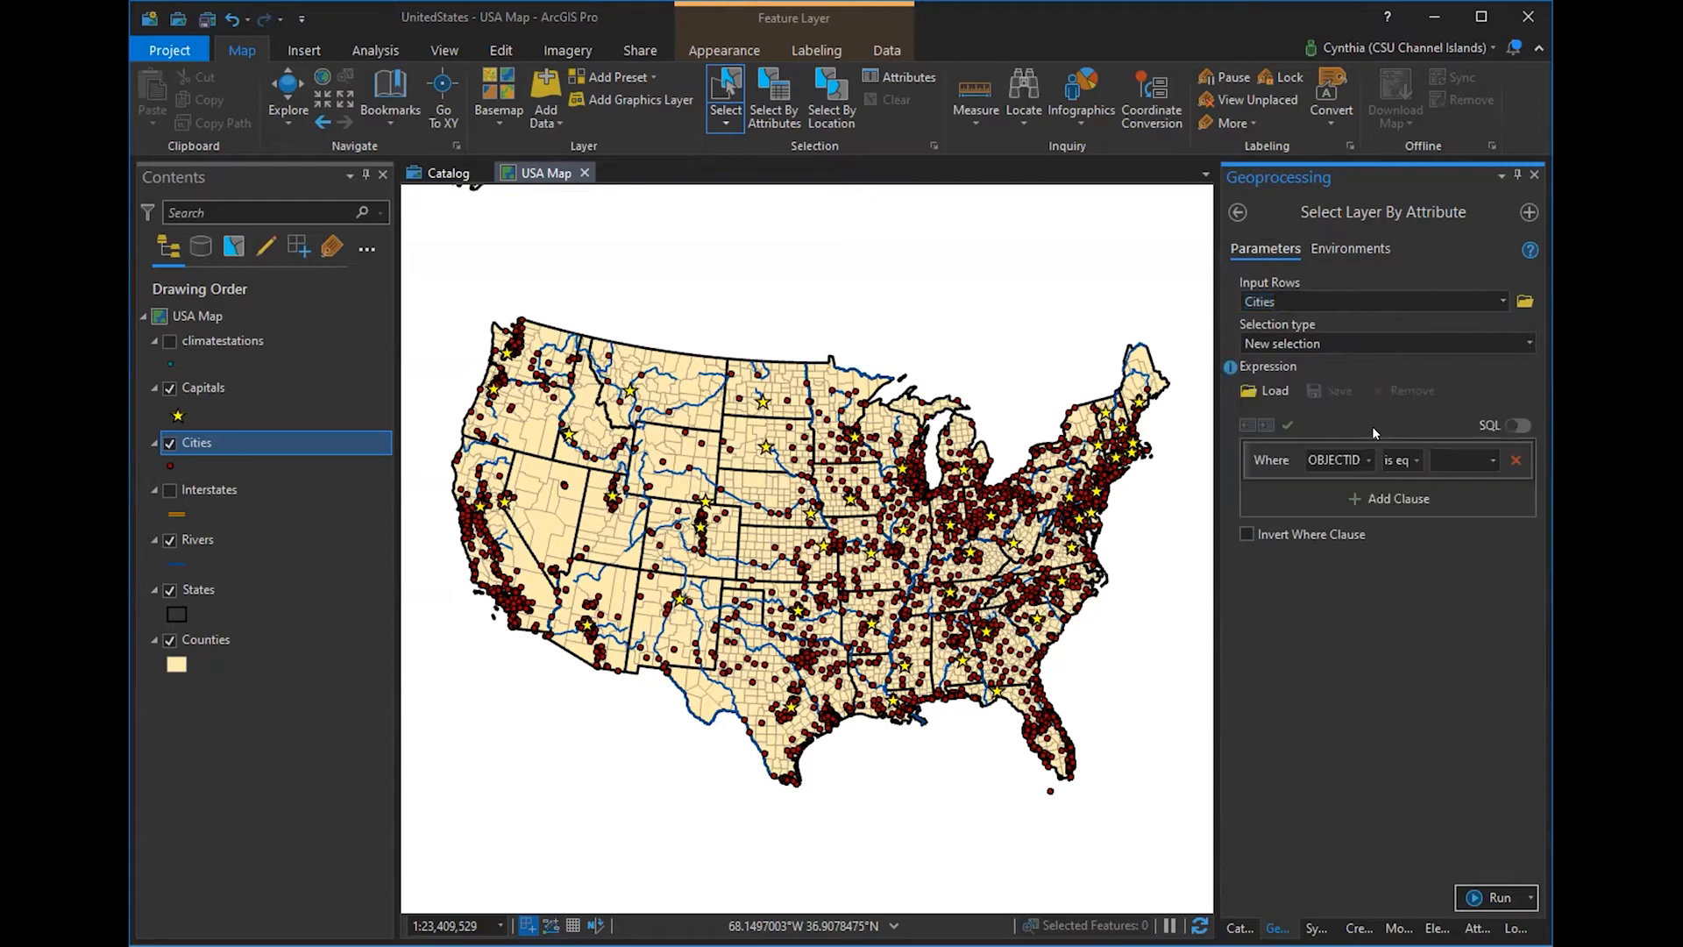
click(1366, 460)
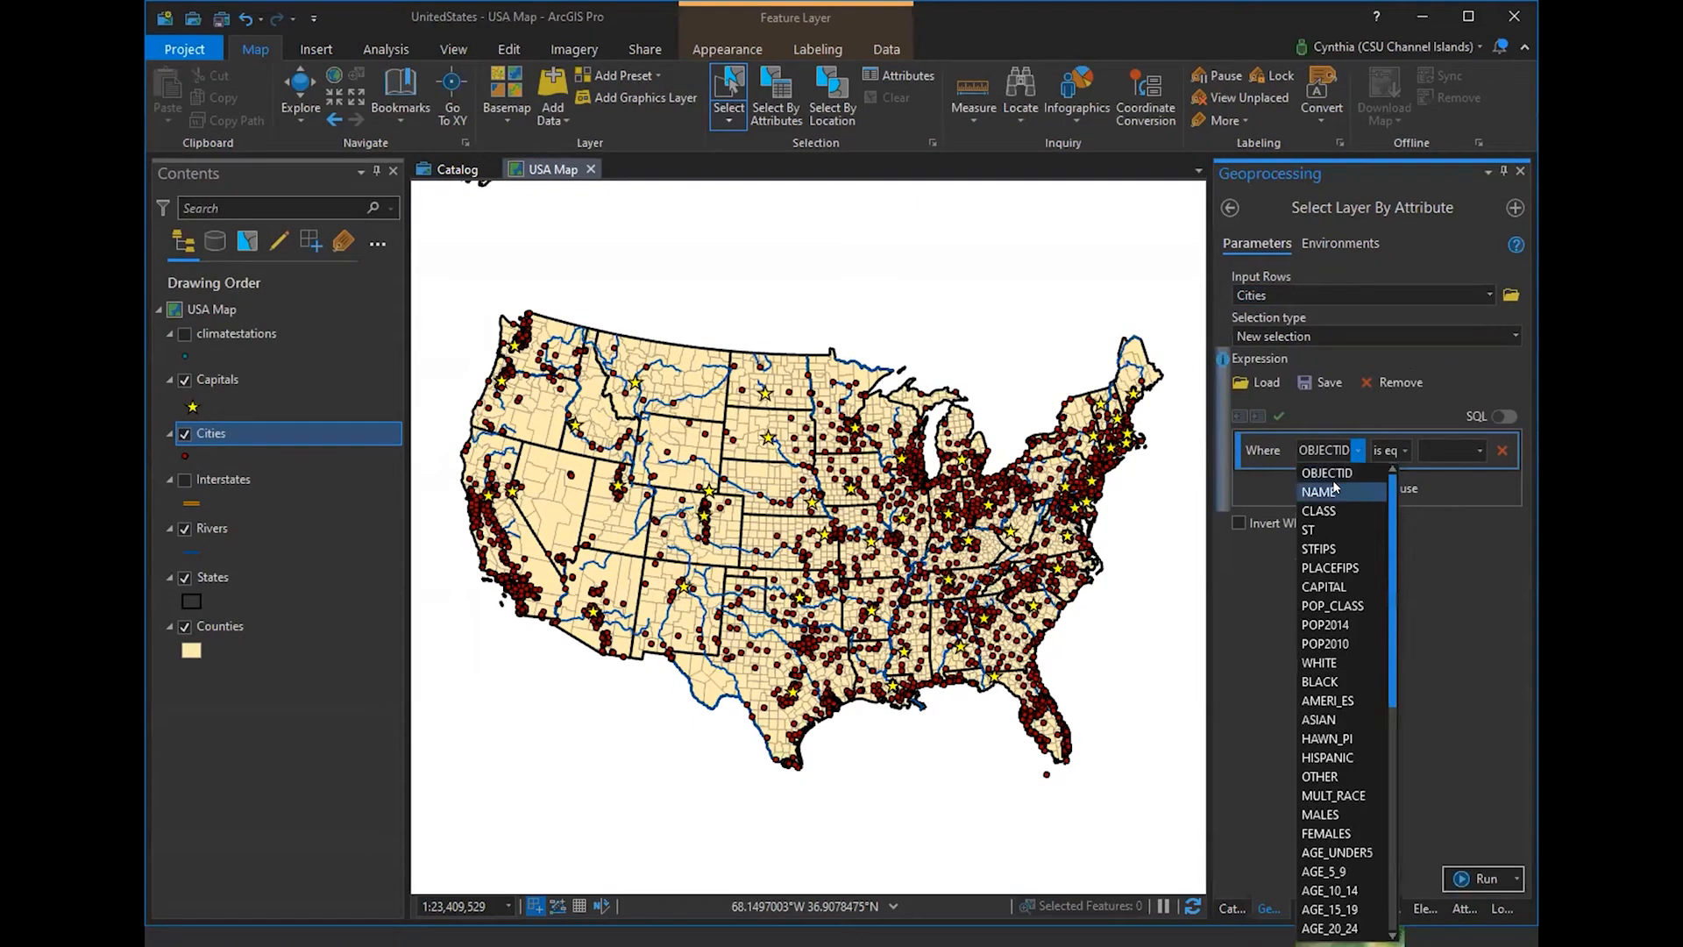
click(1333, 489)
click(1401, 452)
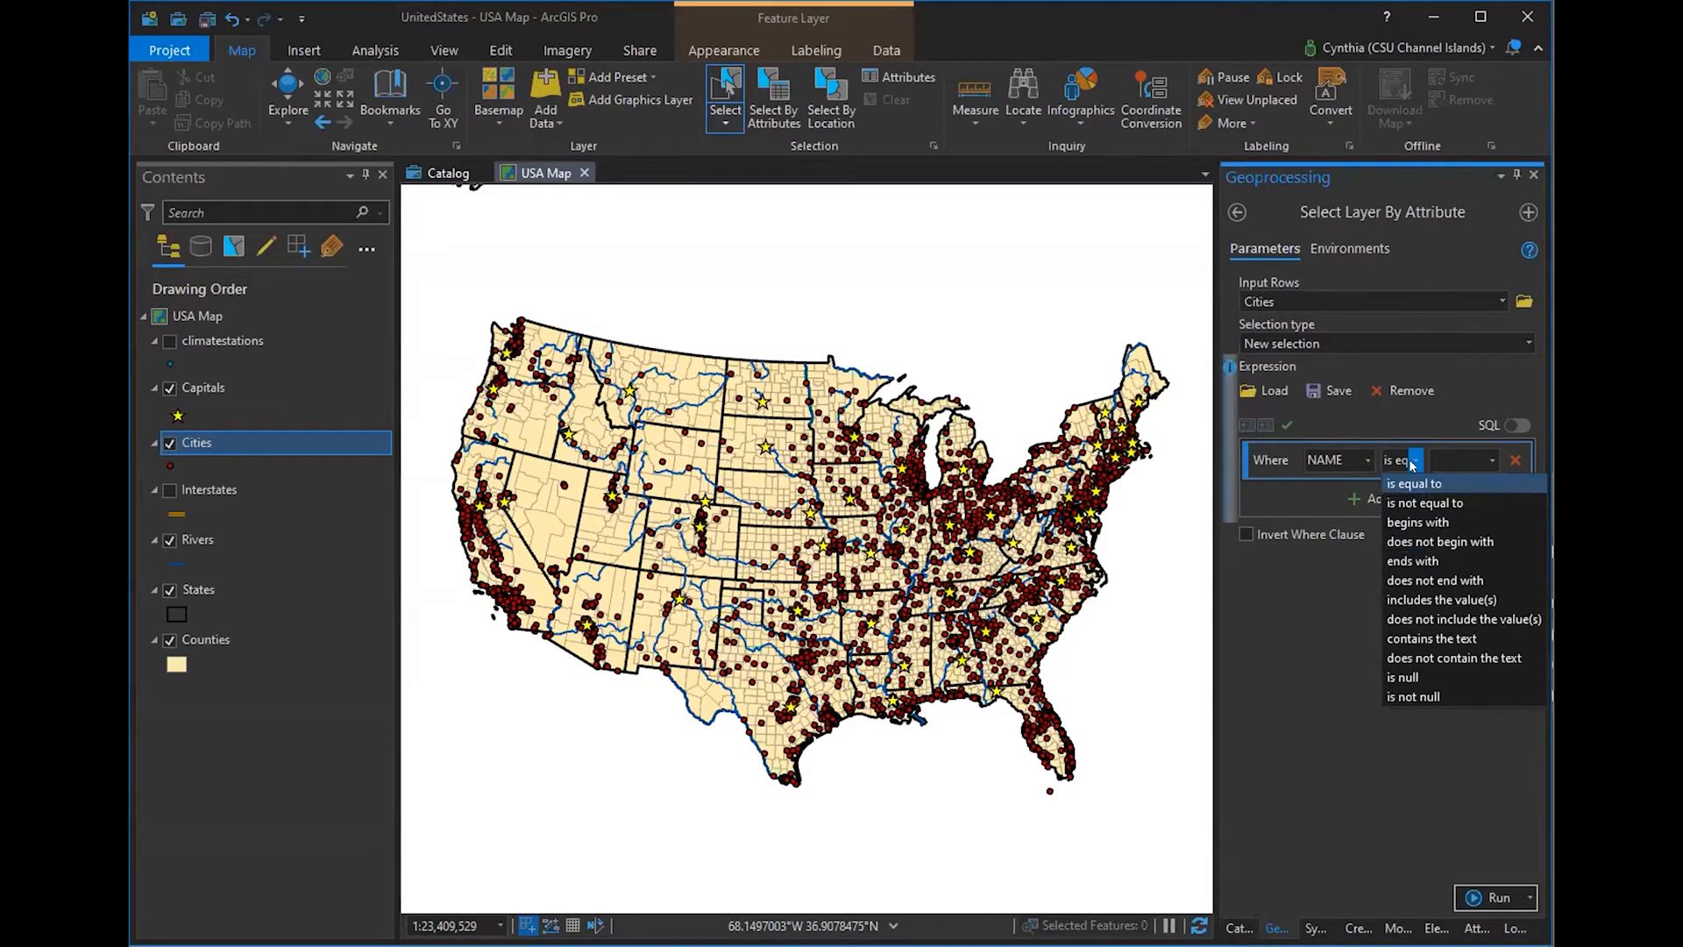
click(1414, 483)
- Set the clause value to Springfield, verify the expression and run the Cities selection
click(1492, 460)
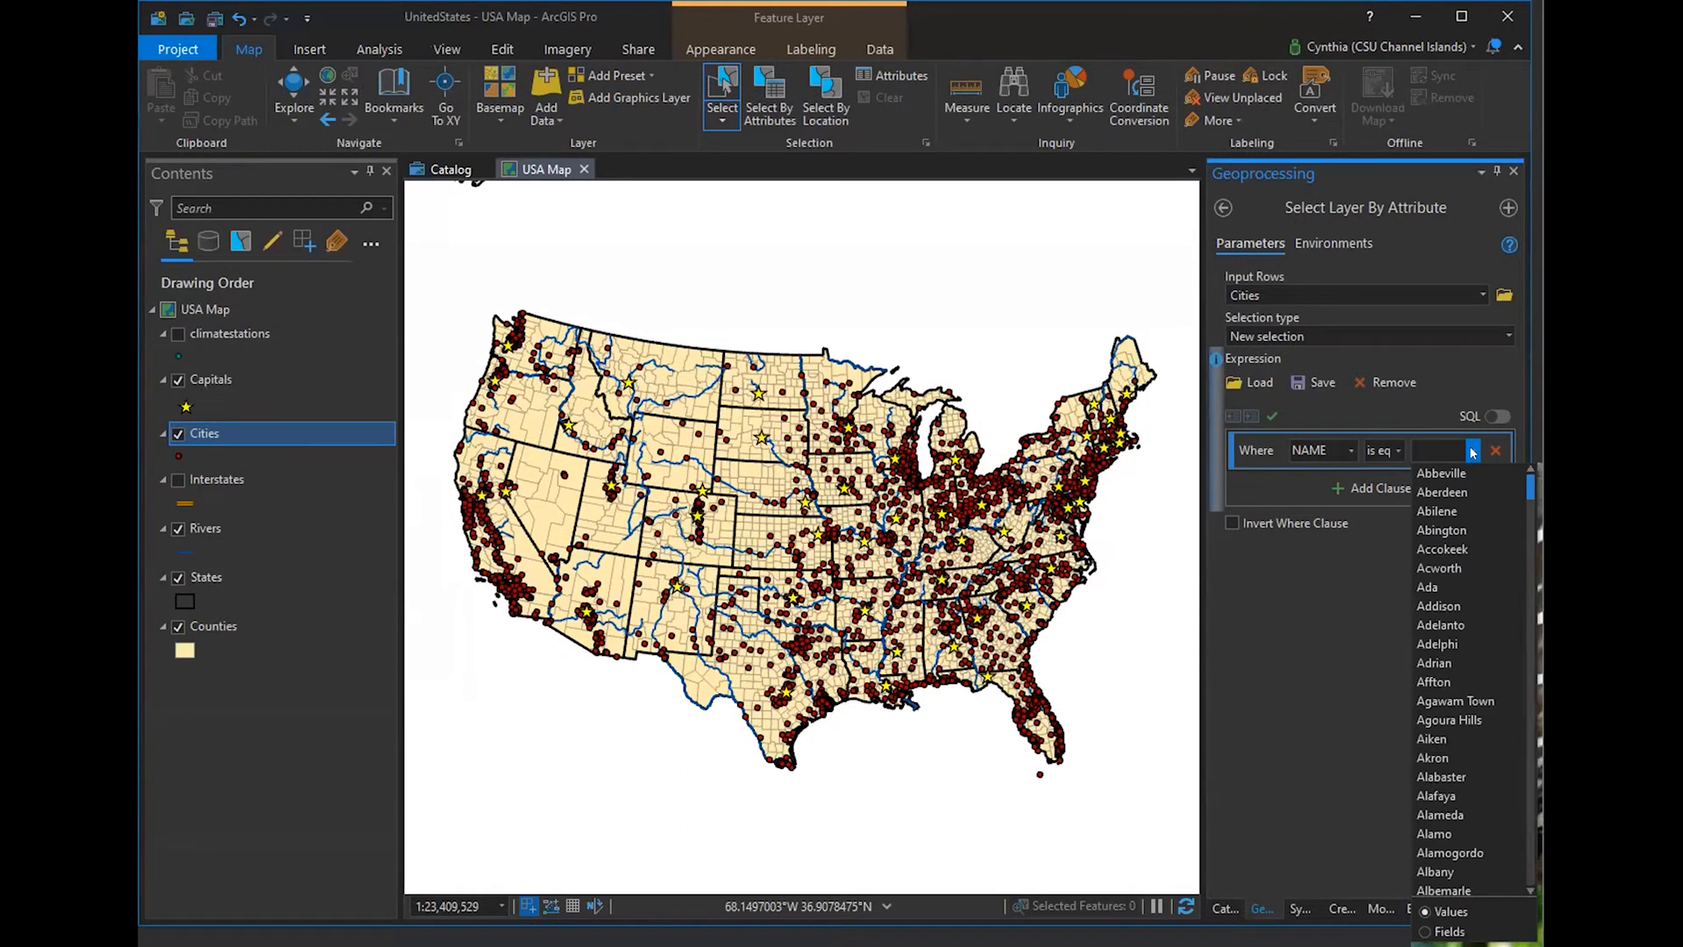
text(Sptinh)
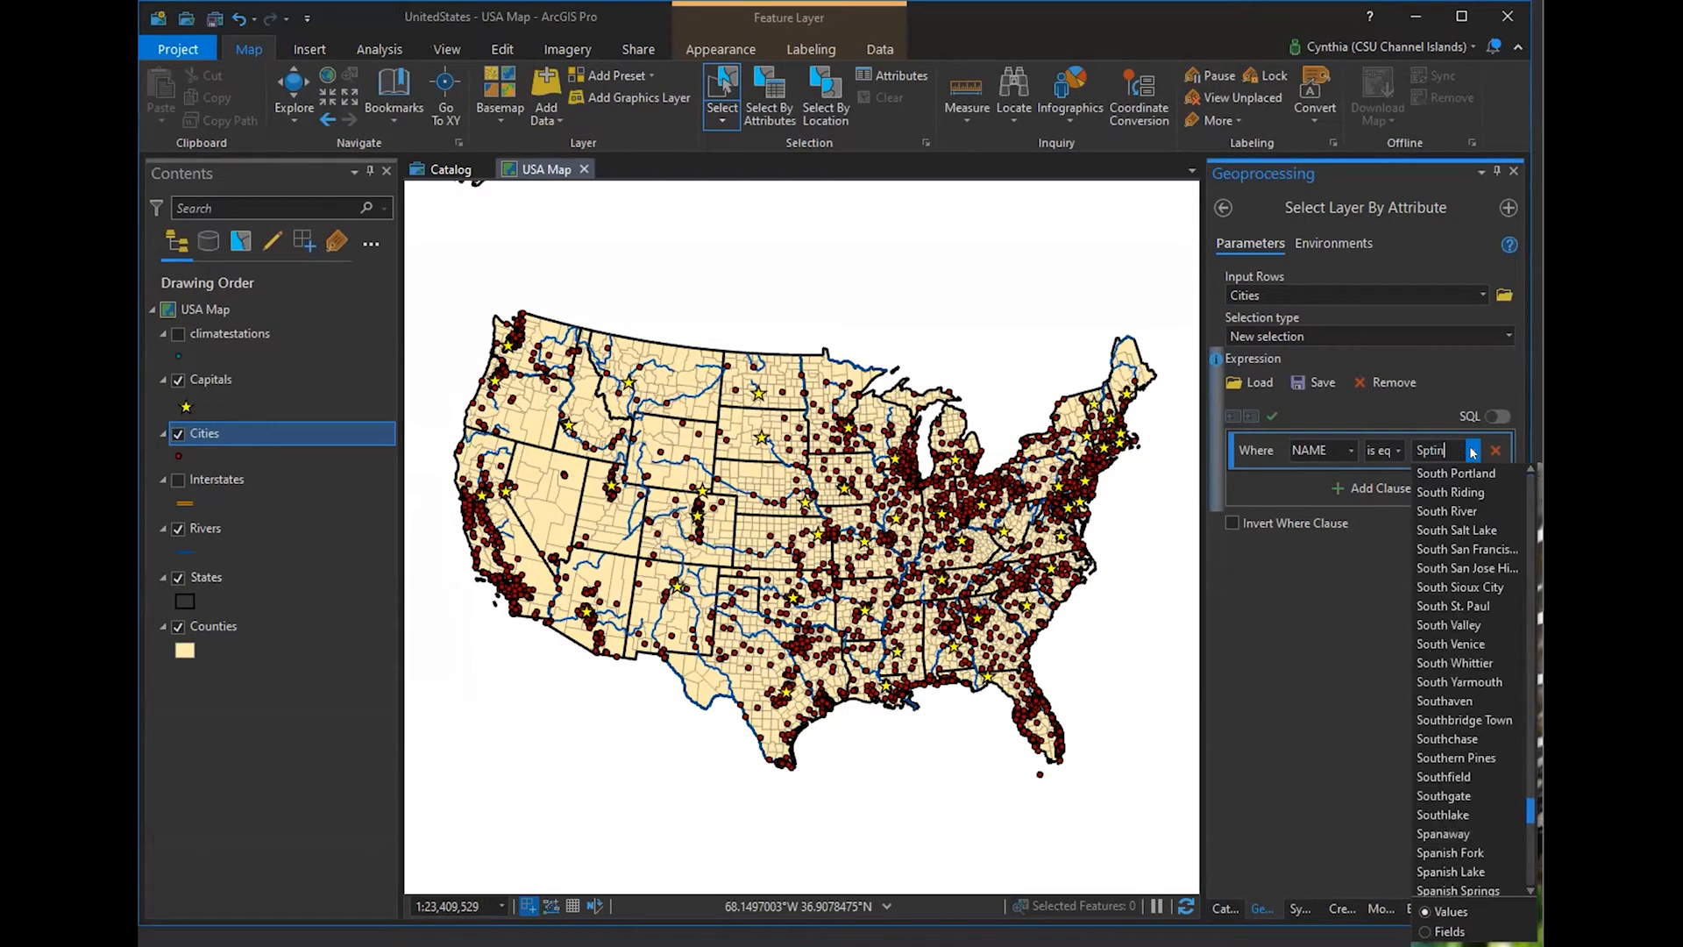
key(BackSpace)
key(BackSpace)
key(BackSpace)
key(BackSpace)
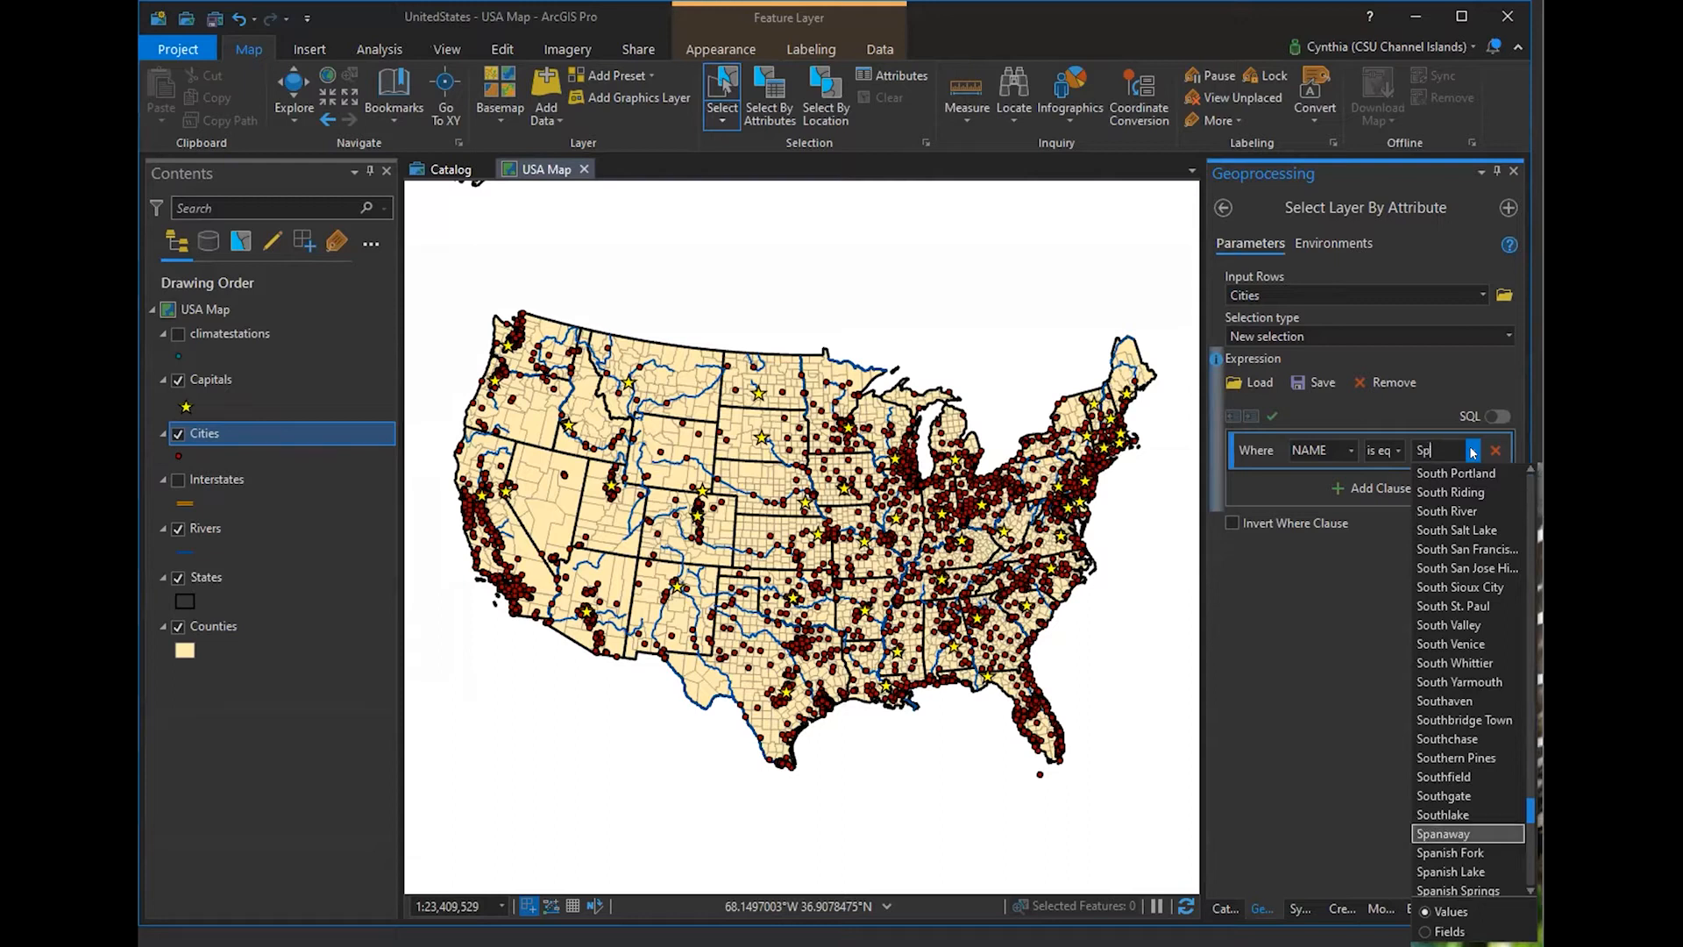
text(ring)
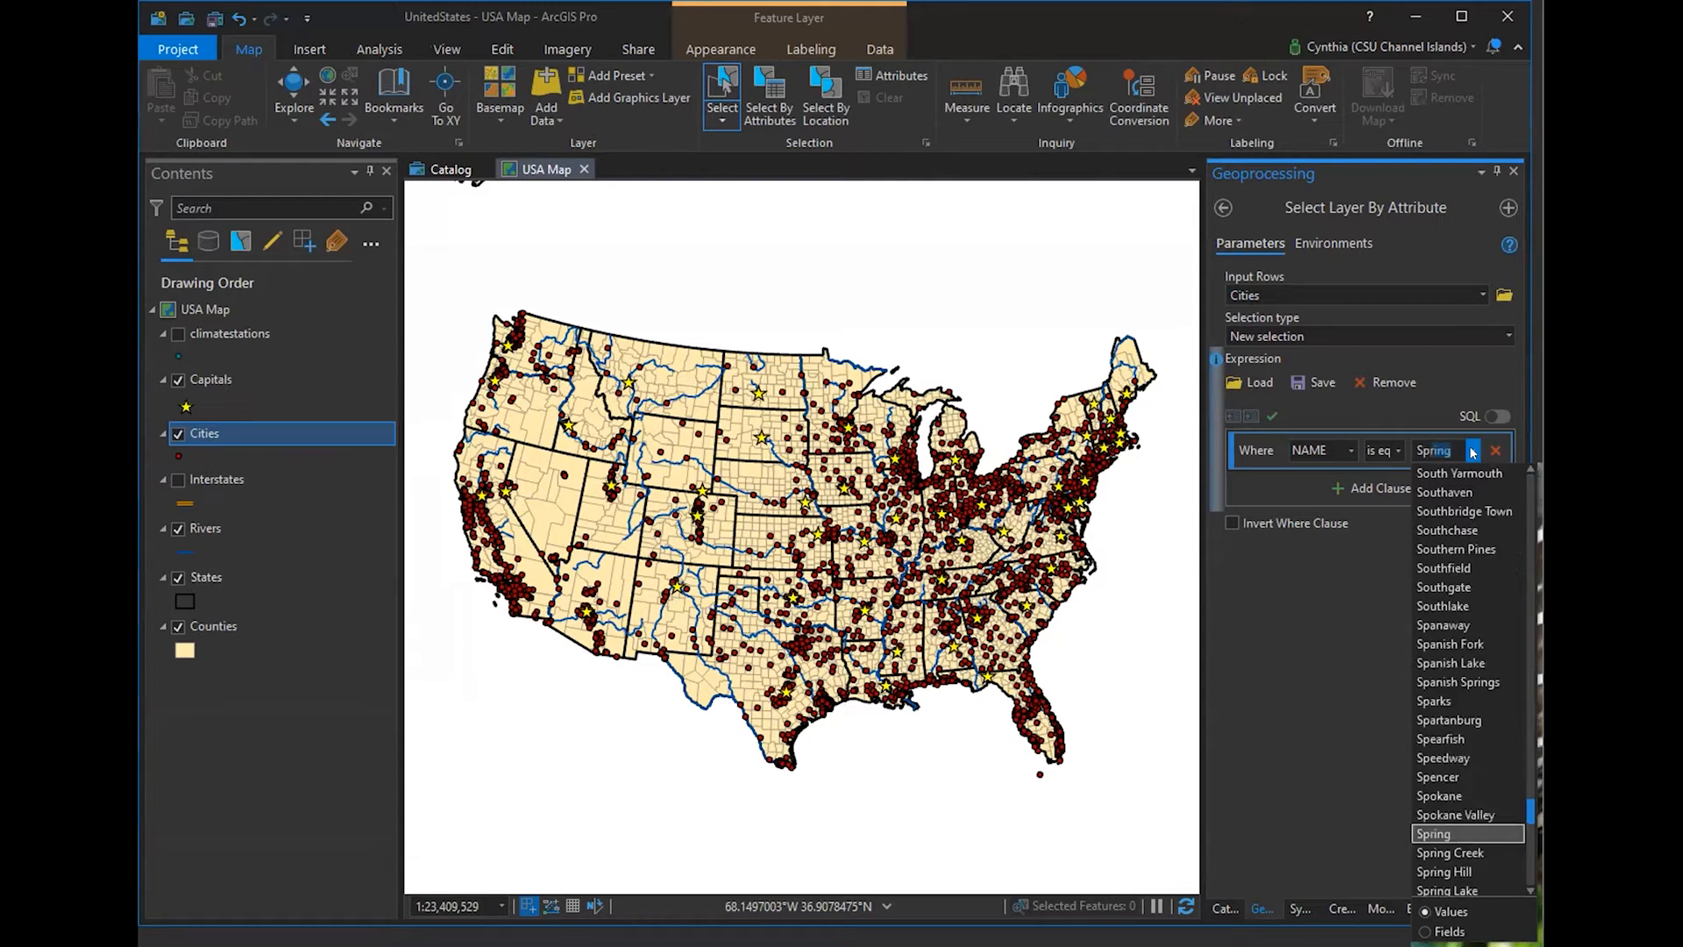
text(field)
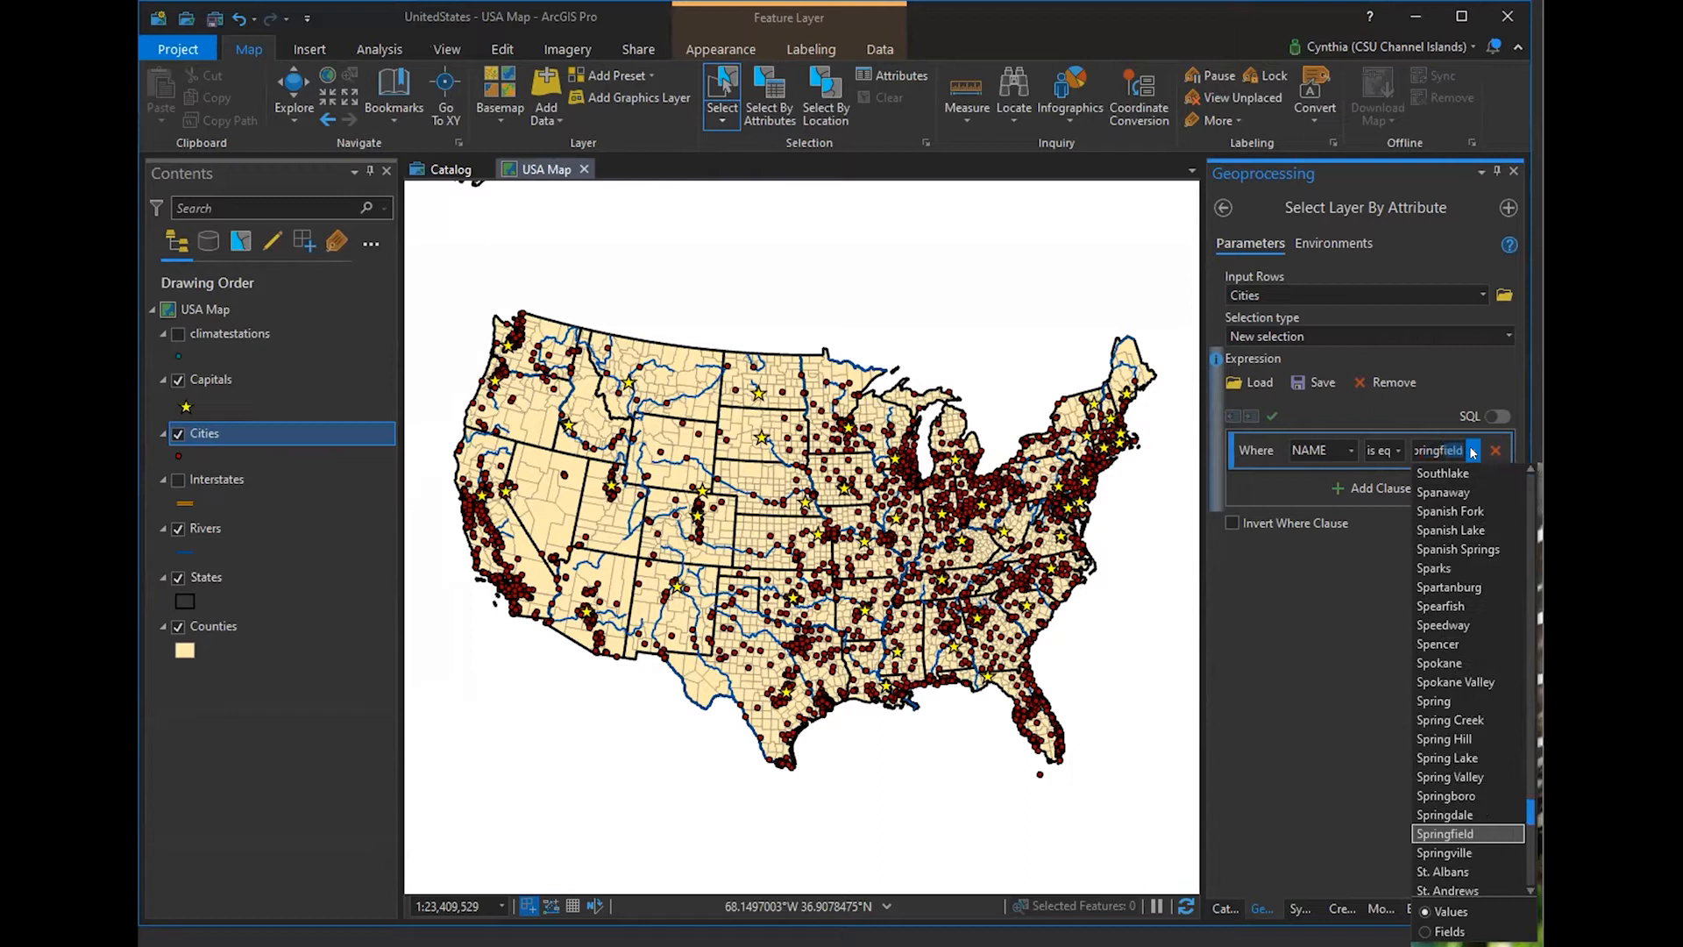
click(1455, 833)
click(1283, 426)
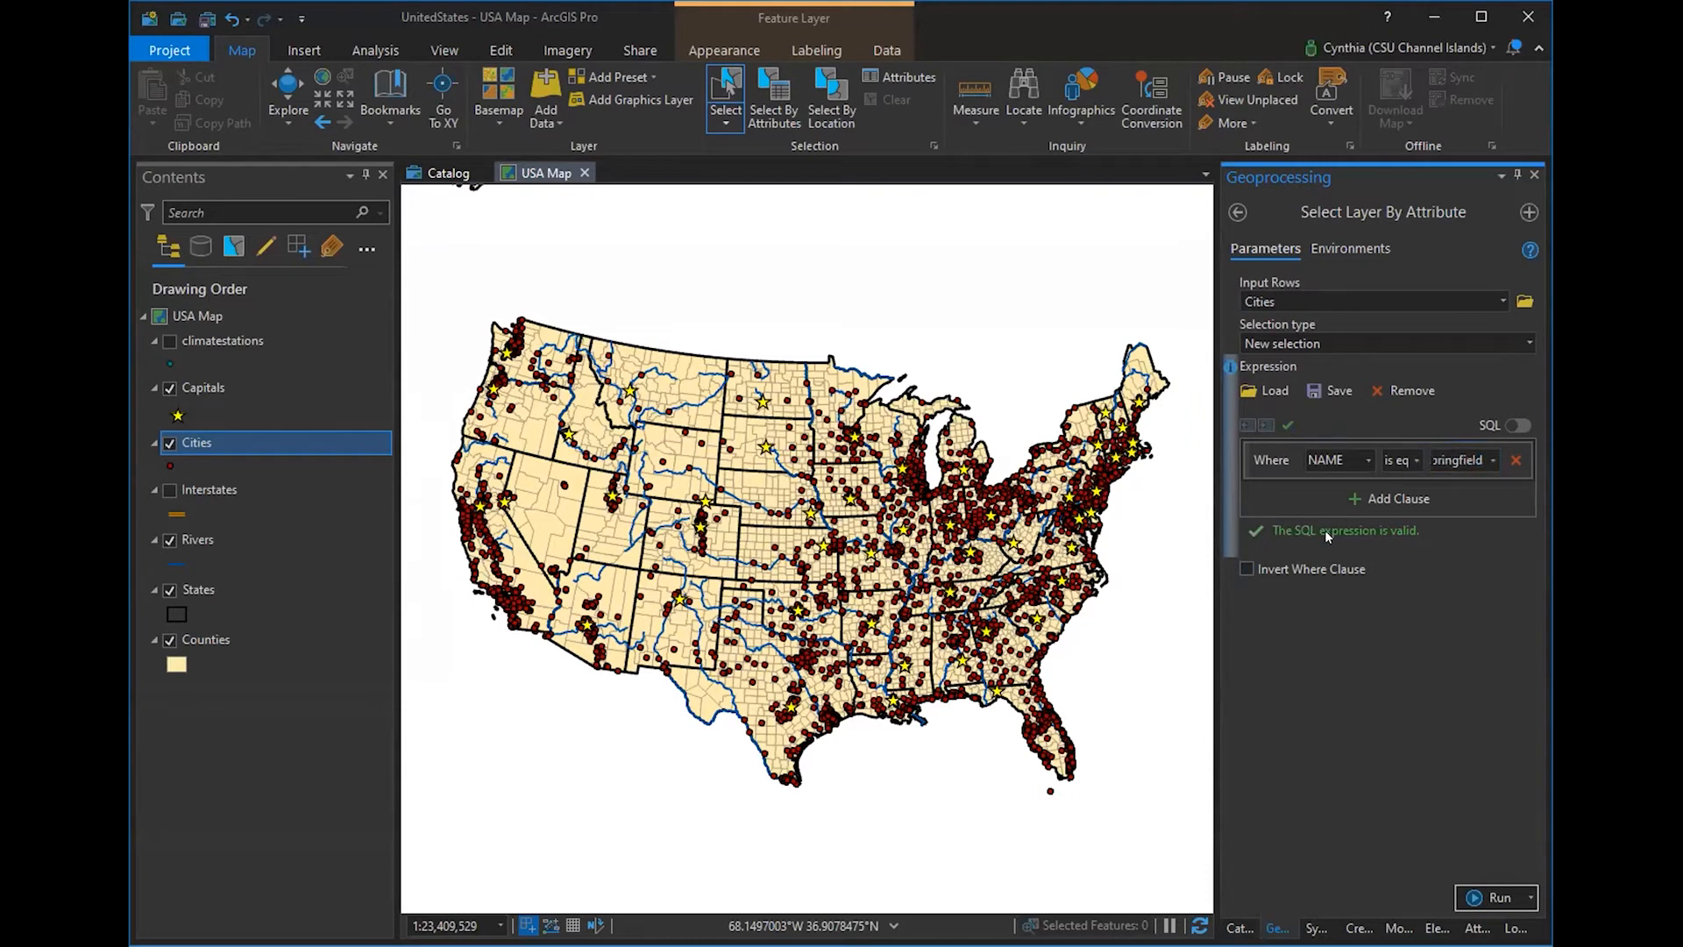
click(1470, 895)
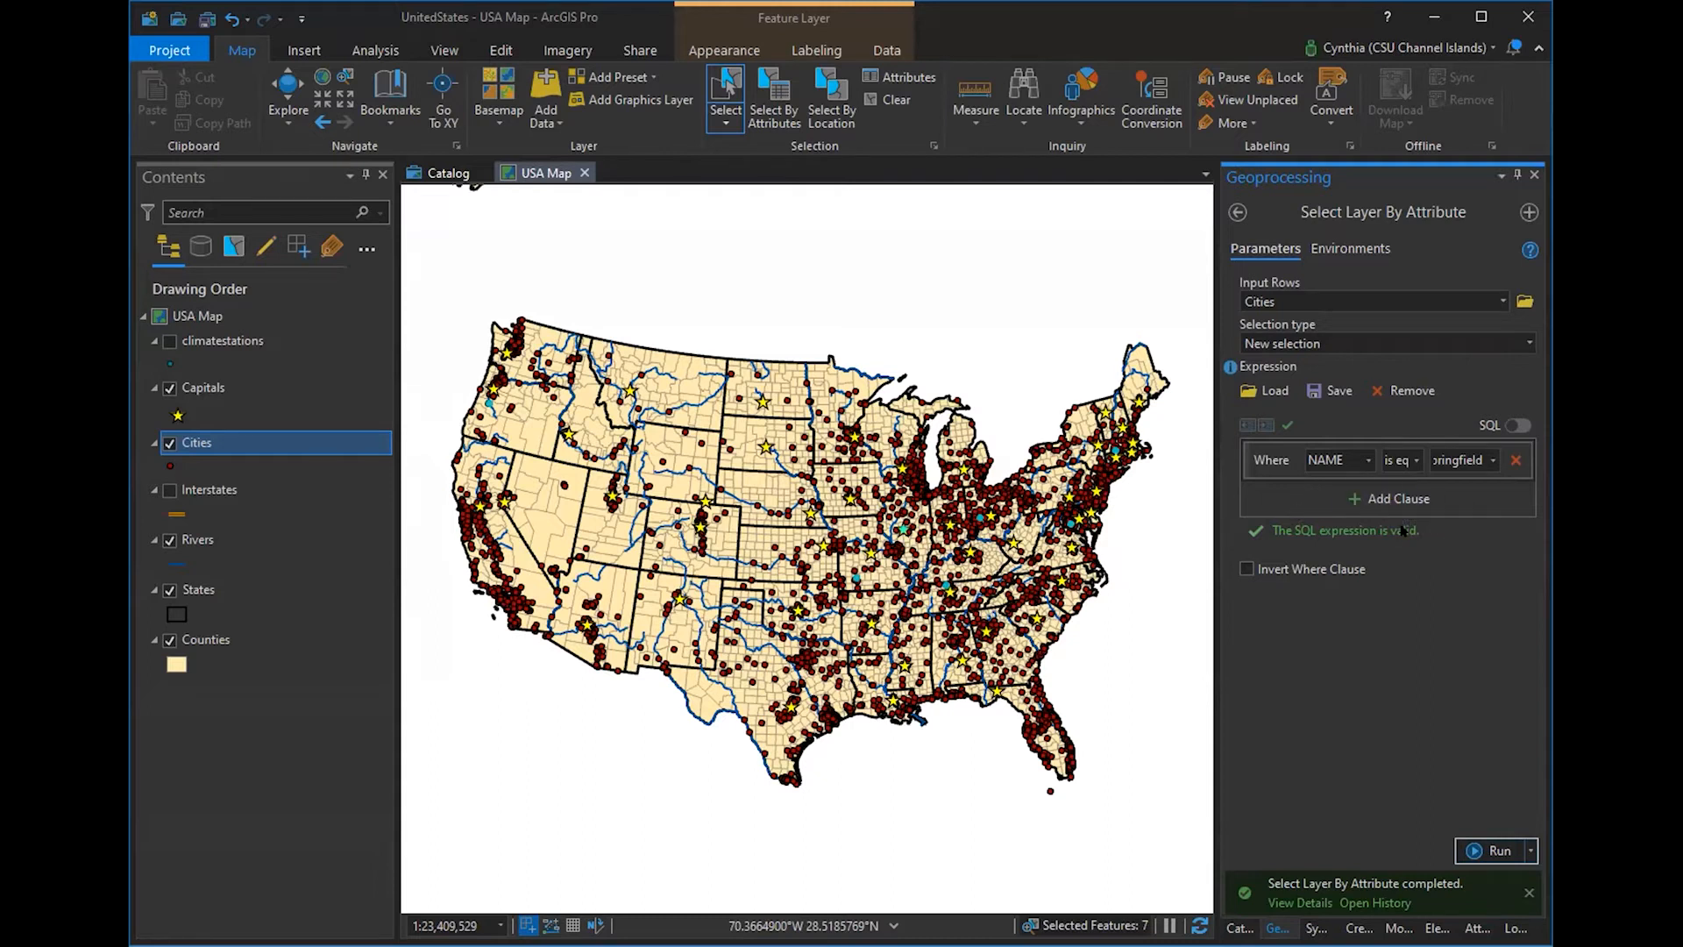
- Show the expression as SQL, replace Springfield with 'Las Vegas' and run the Cities selection
click(1519, 425)
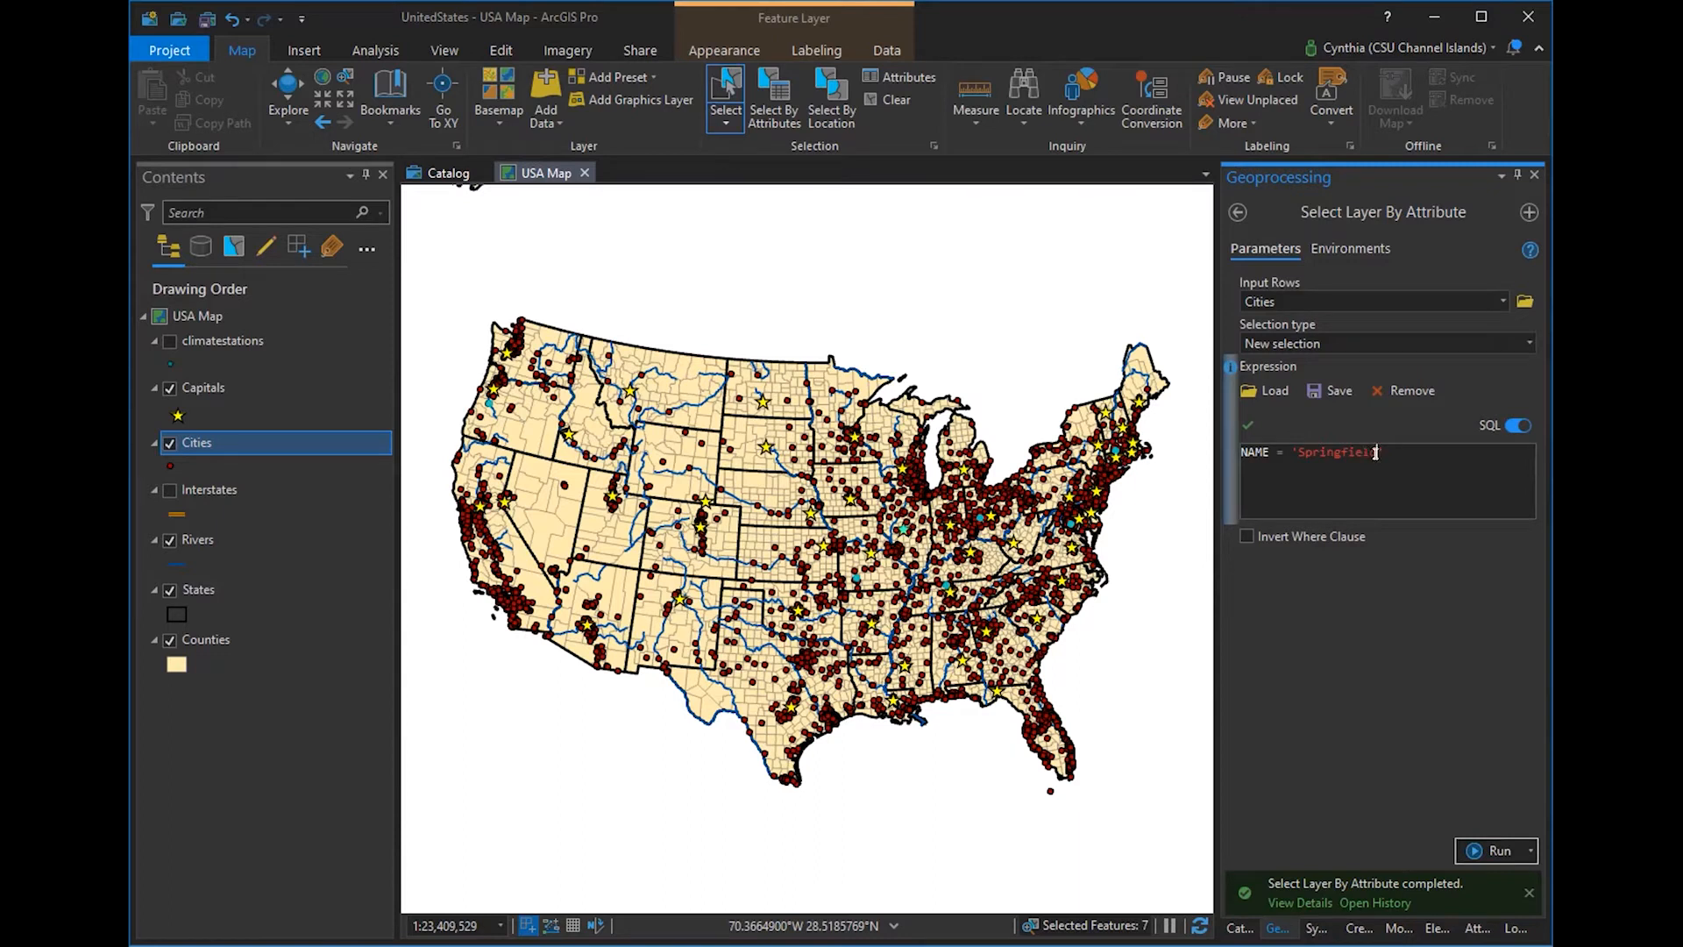
key(BackSpace)
key(BackSpace)
key(BackSpace)
key(BackSpace)
key(BackSpace)
key(BackSpace)
key(BackSpace)
key(BackSpace)
key(BackSpace)
key(BackSpace)
key(BackSpace)
text(Las Vegas)
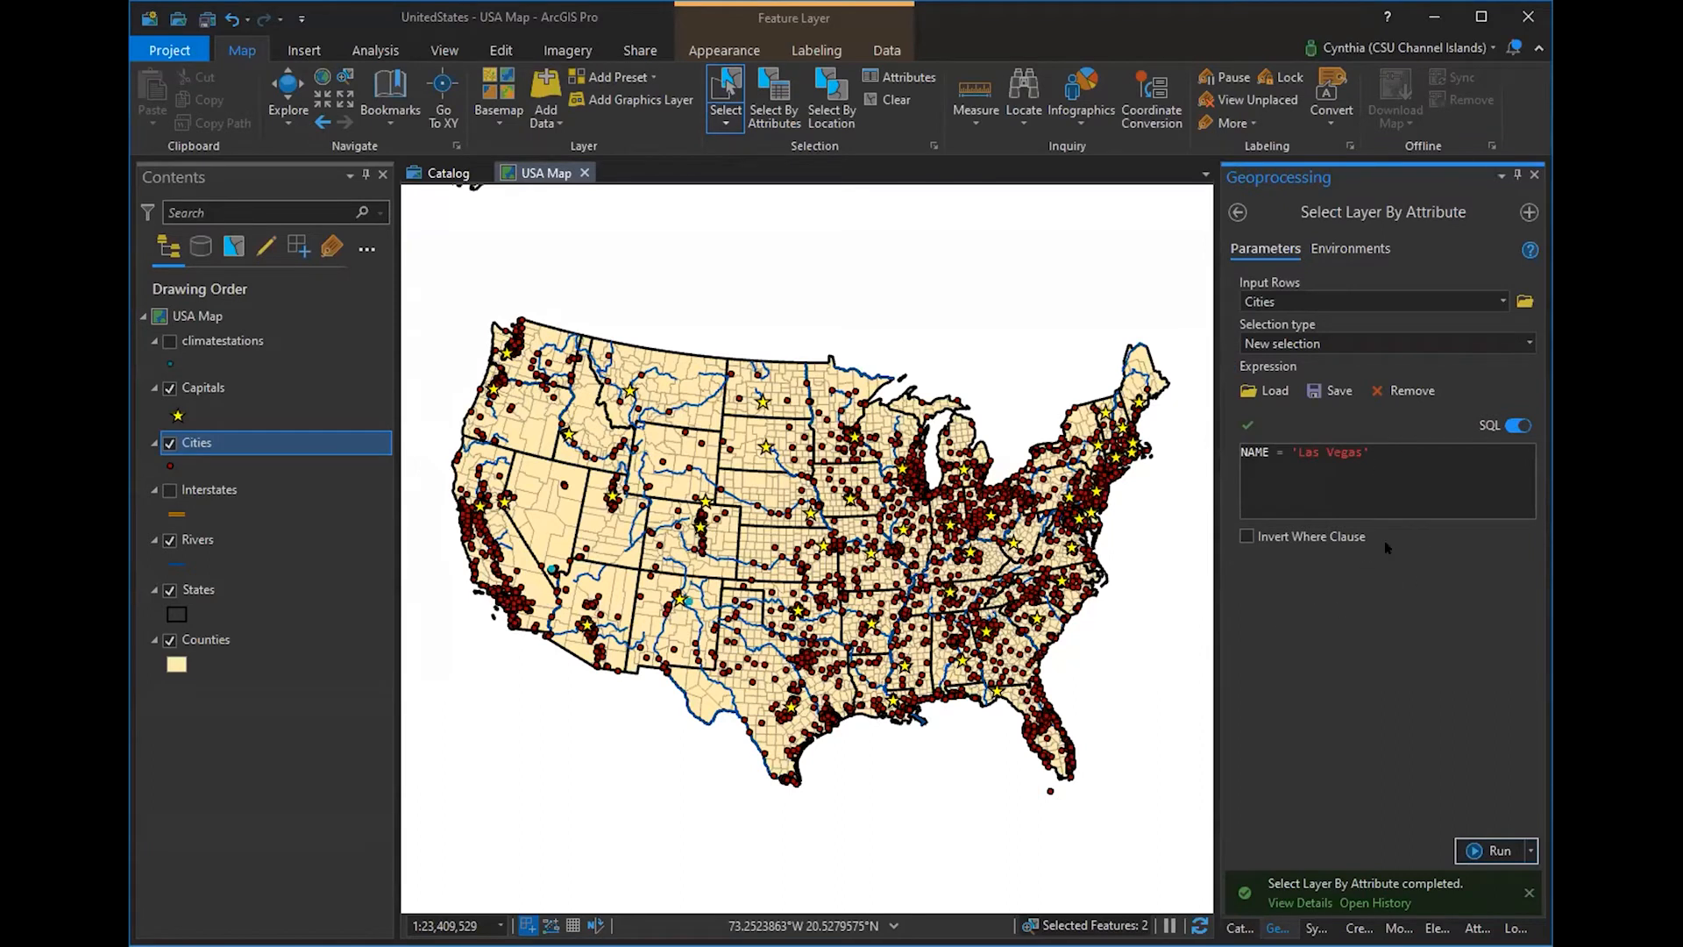
- Return to the clause view, change the clause to NAME contains the text City, verify it and run the selection
click(1507, 425)
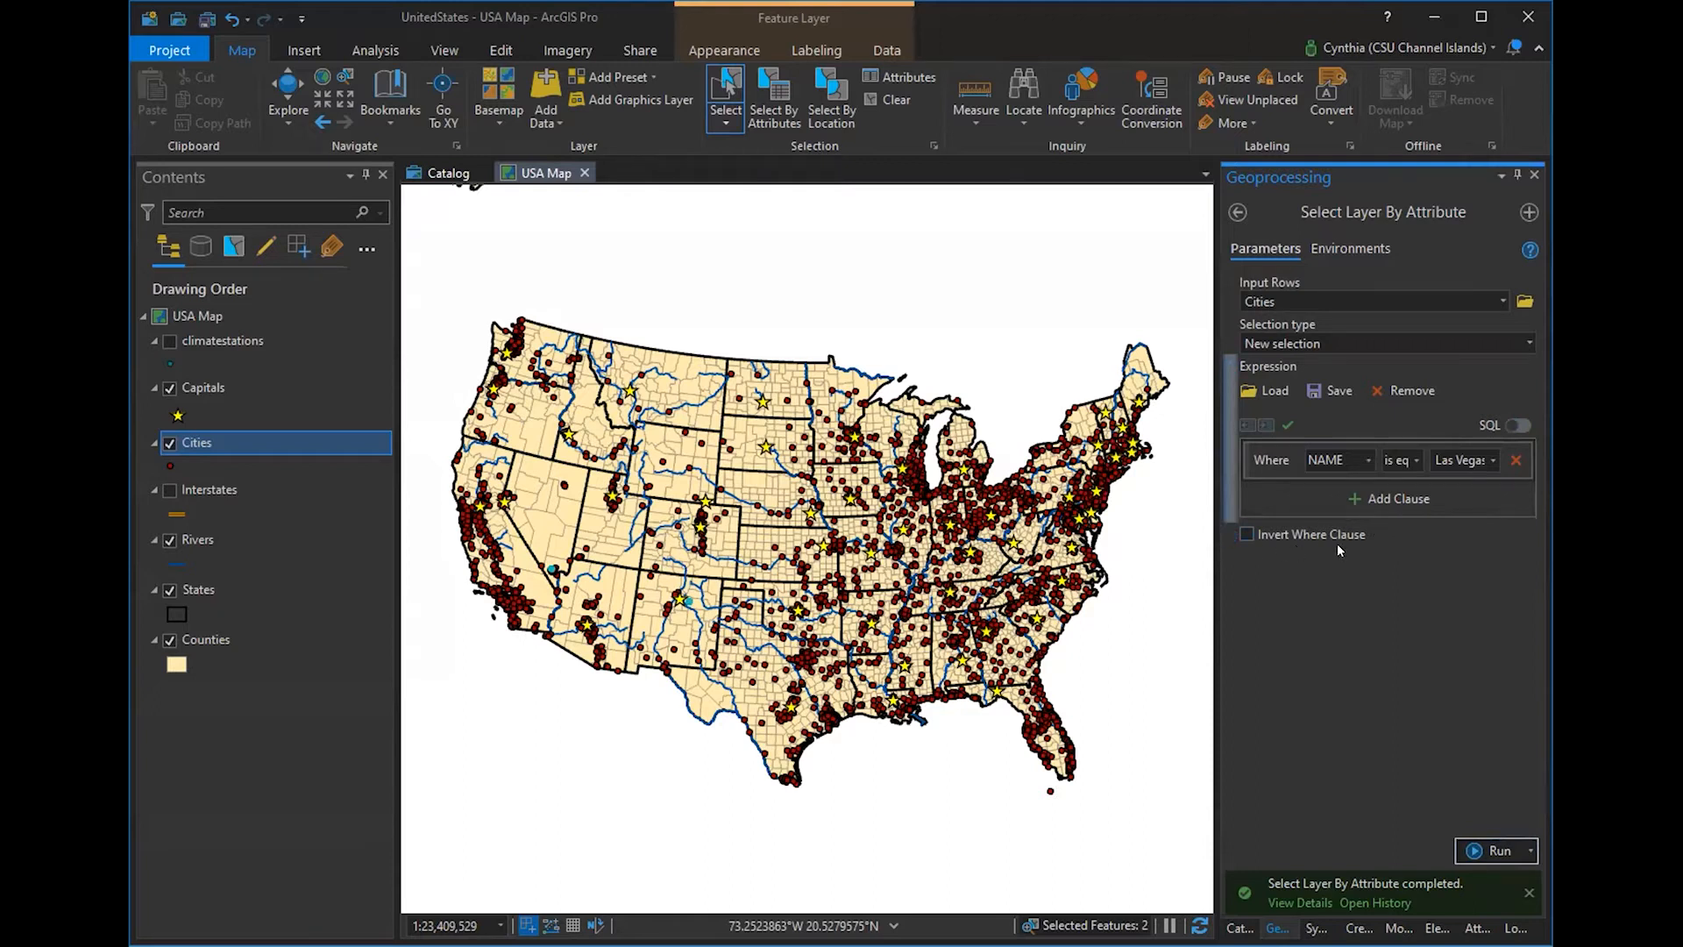
click(1366, 460)
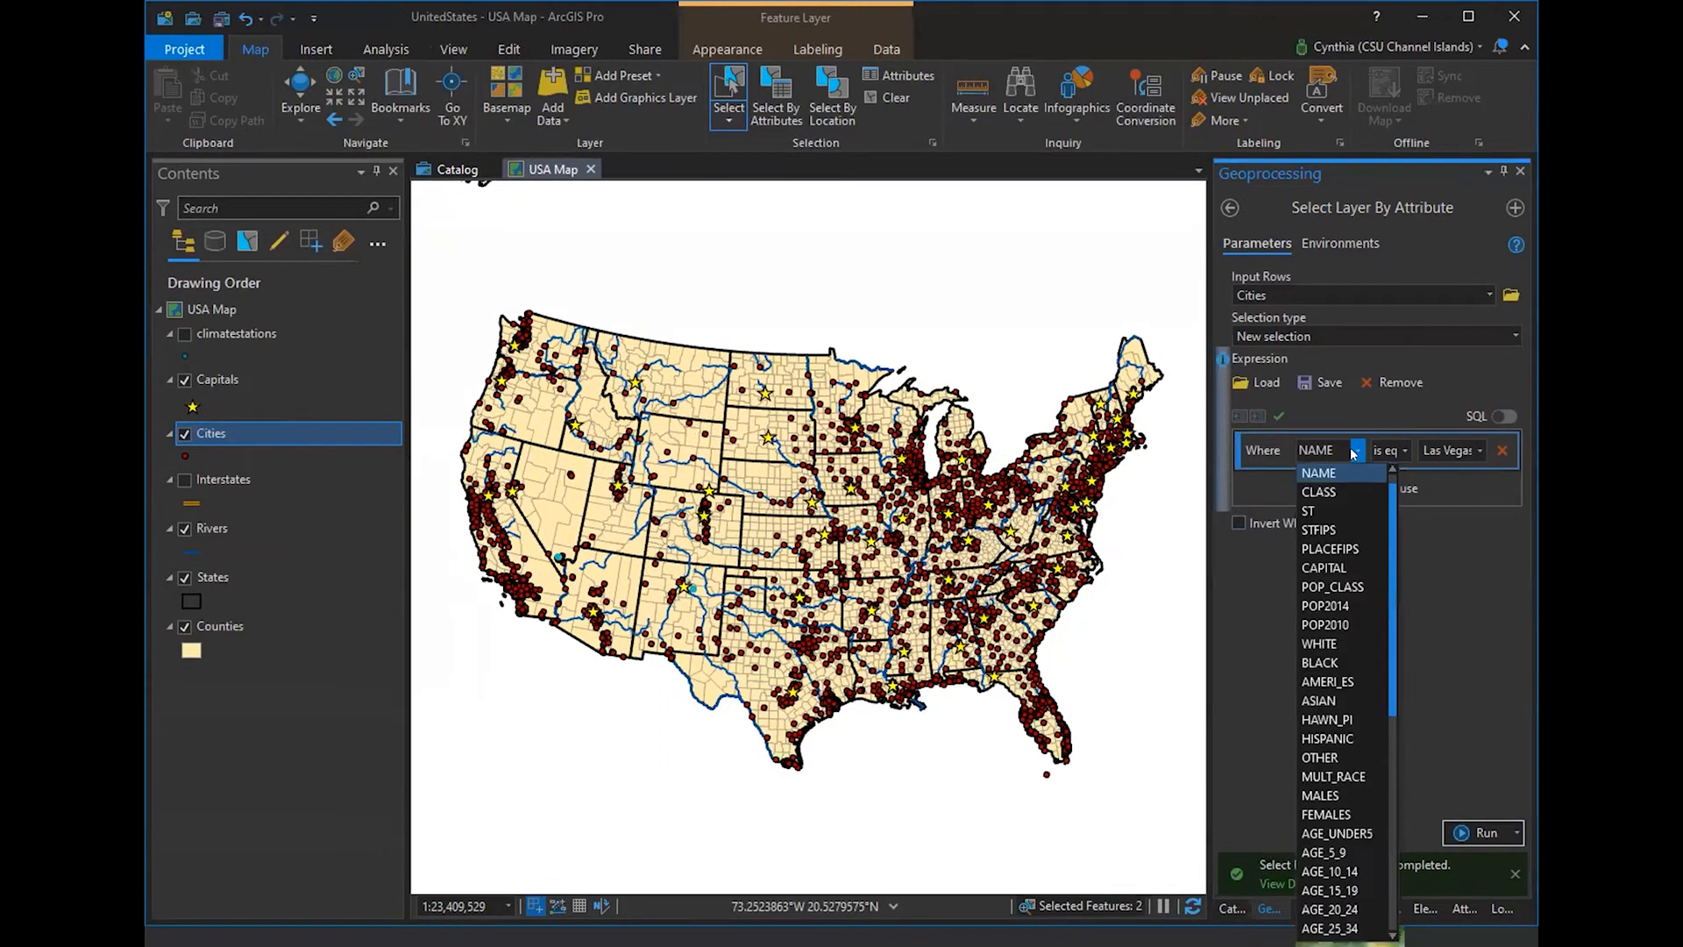
click(1348, 472)
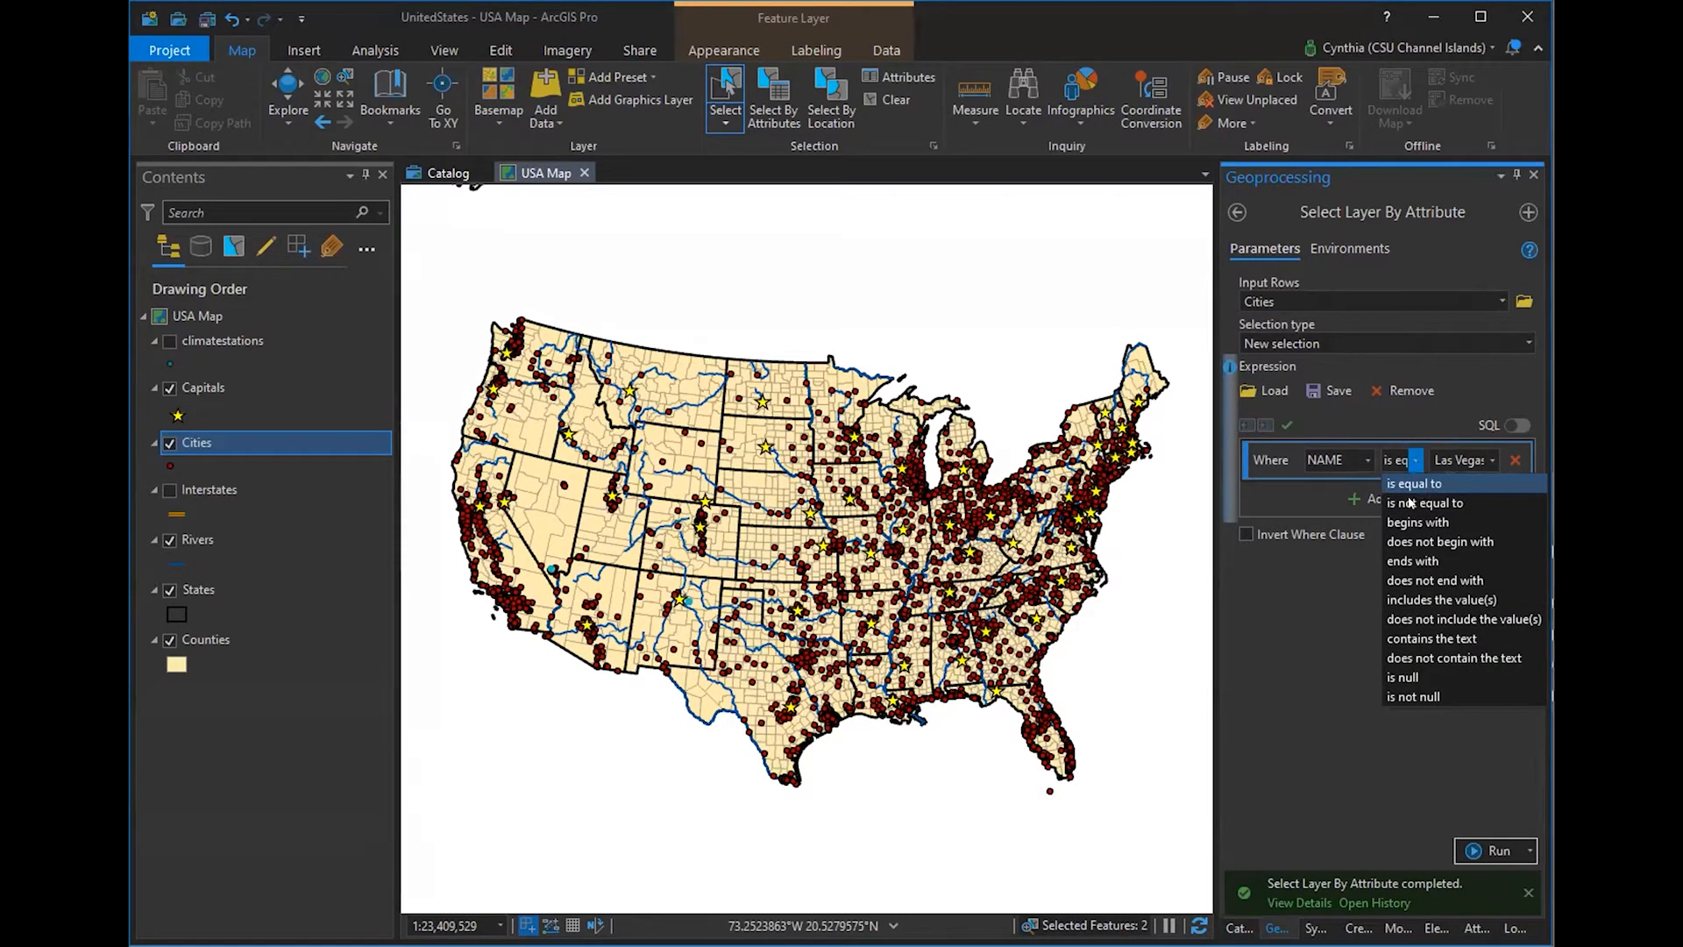
click(1408, 641)
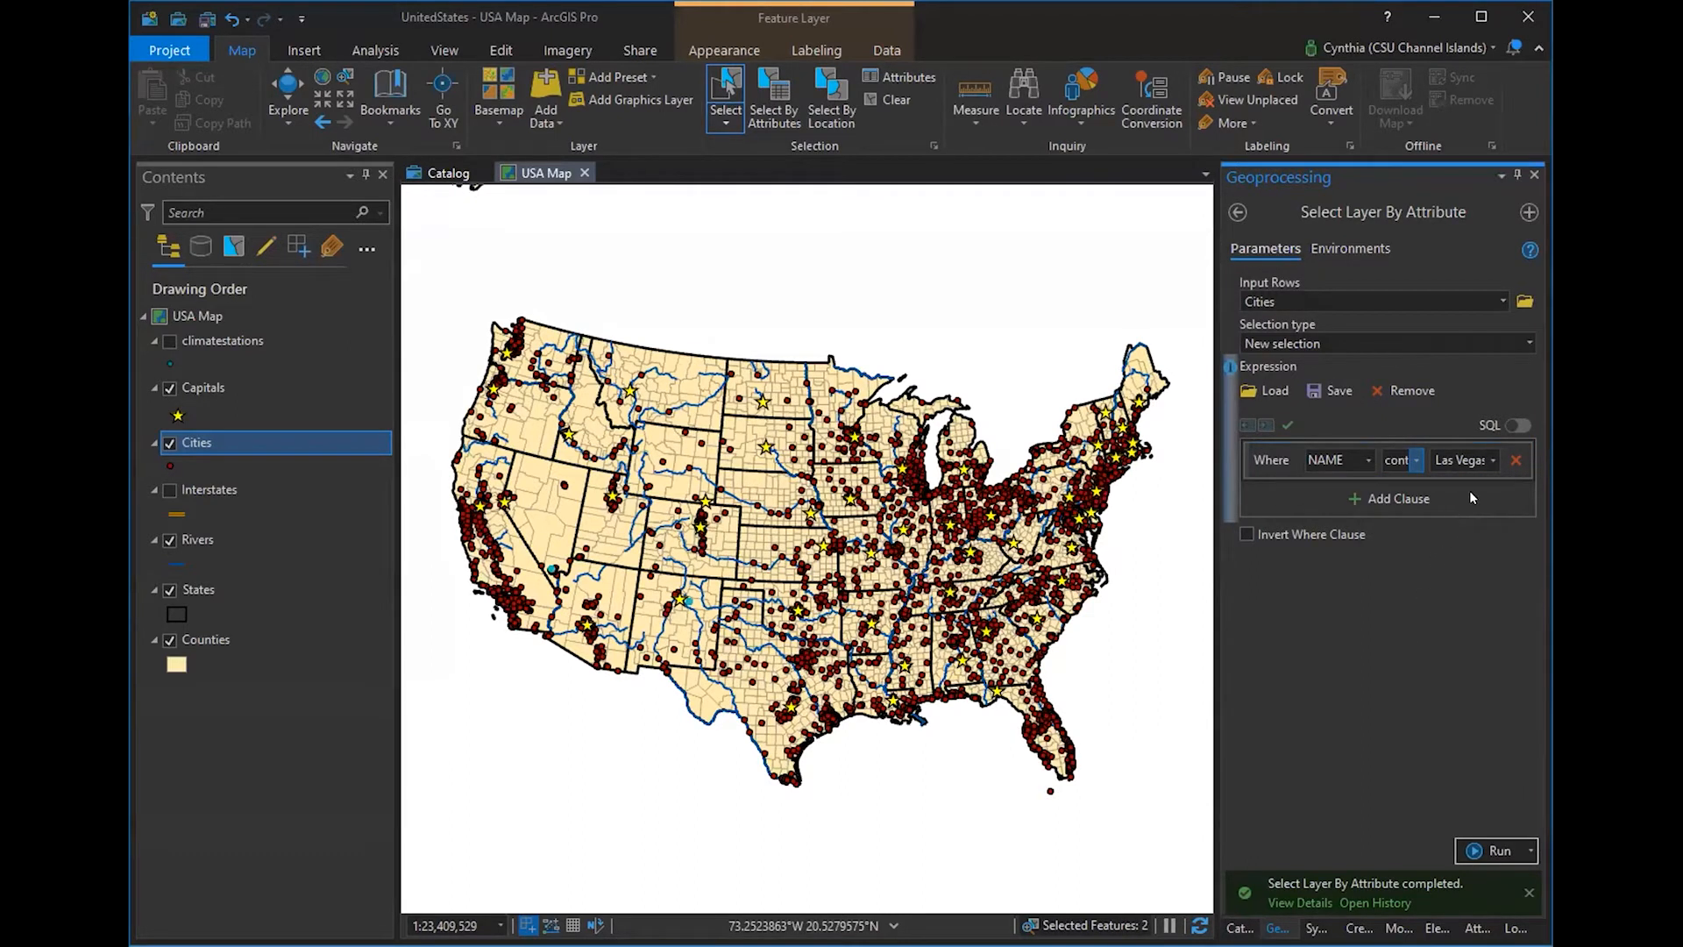
click(1494, 462)
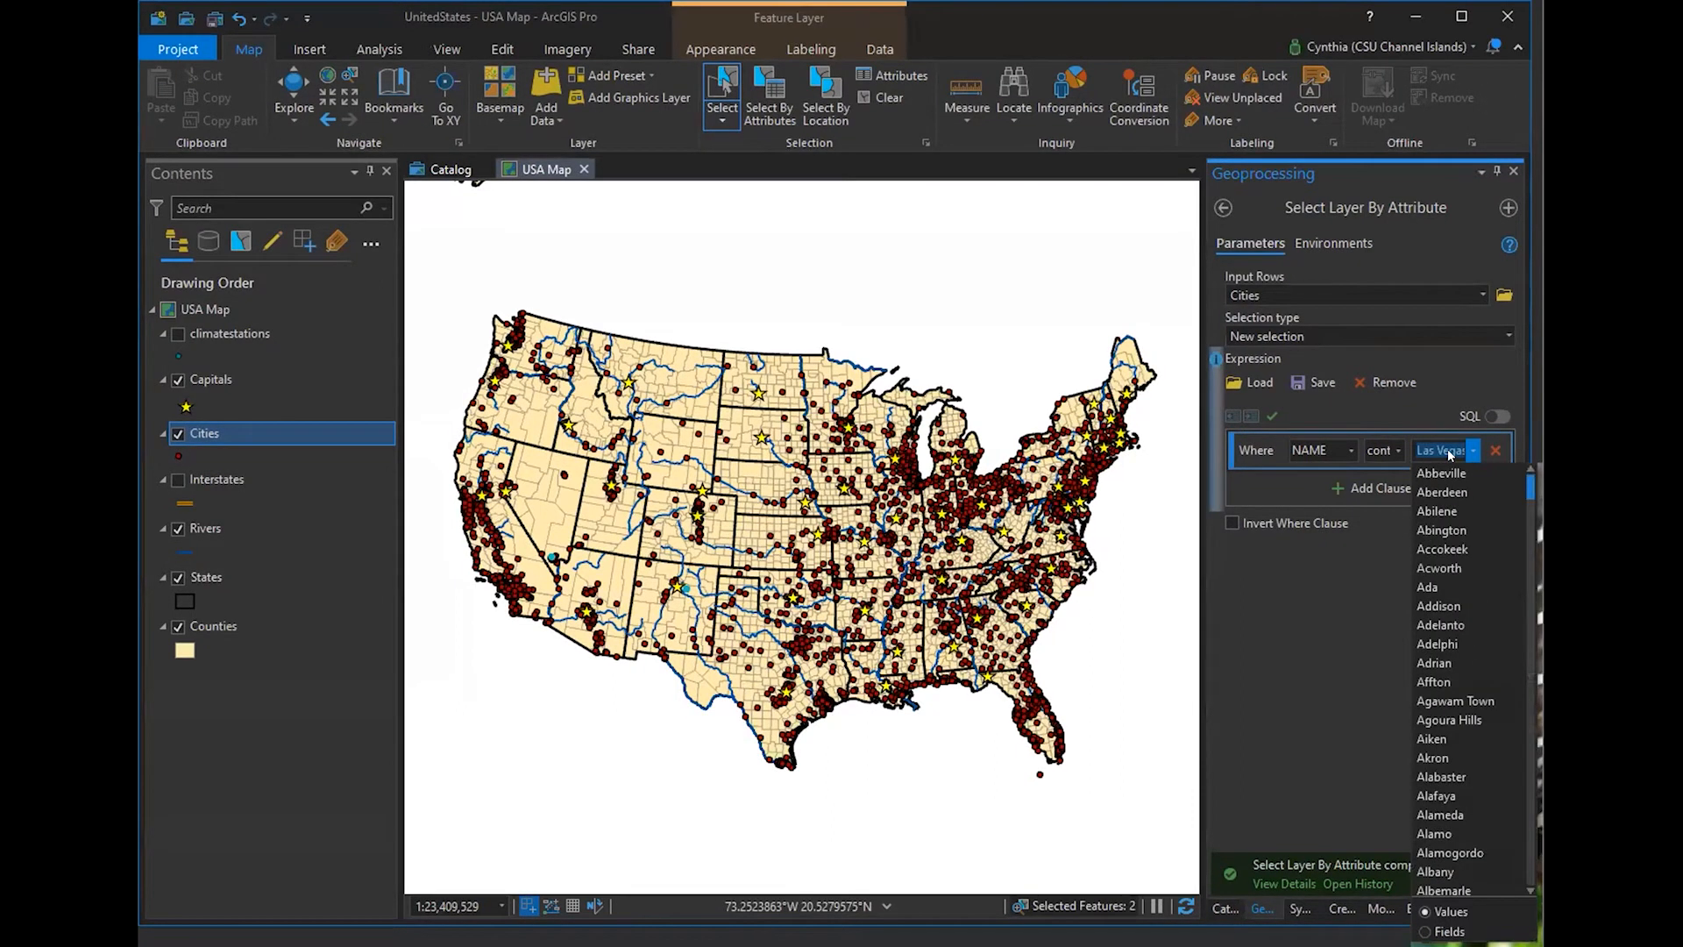
text(City)
click(1343, 623)
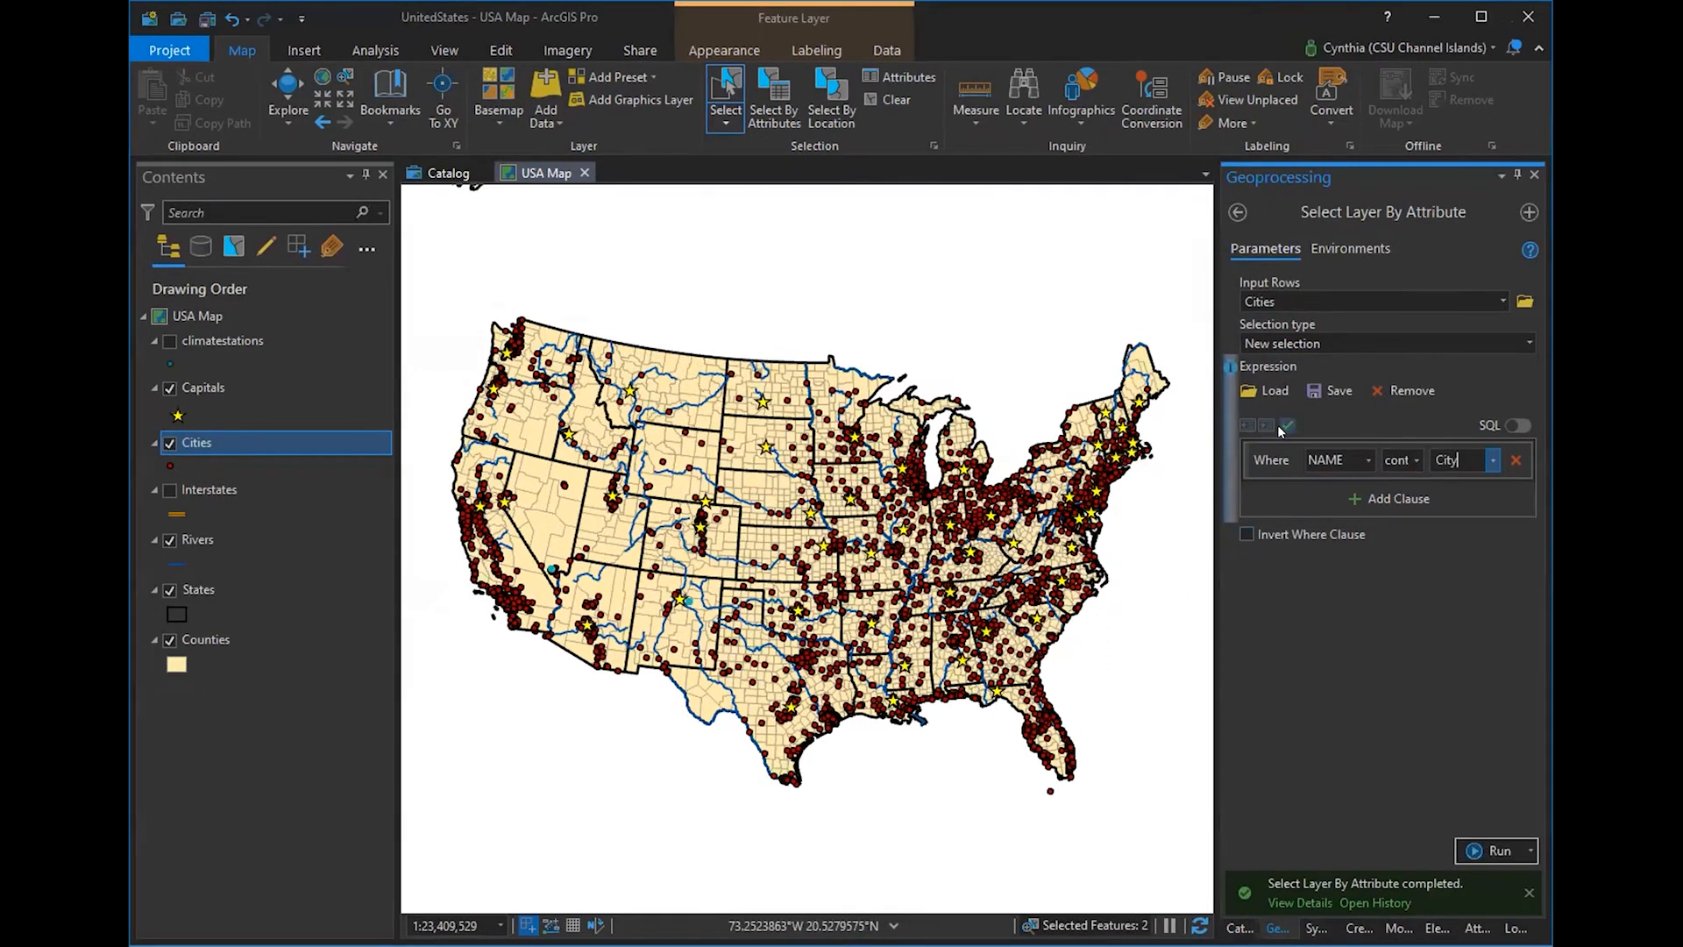
click(1282, 427)
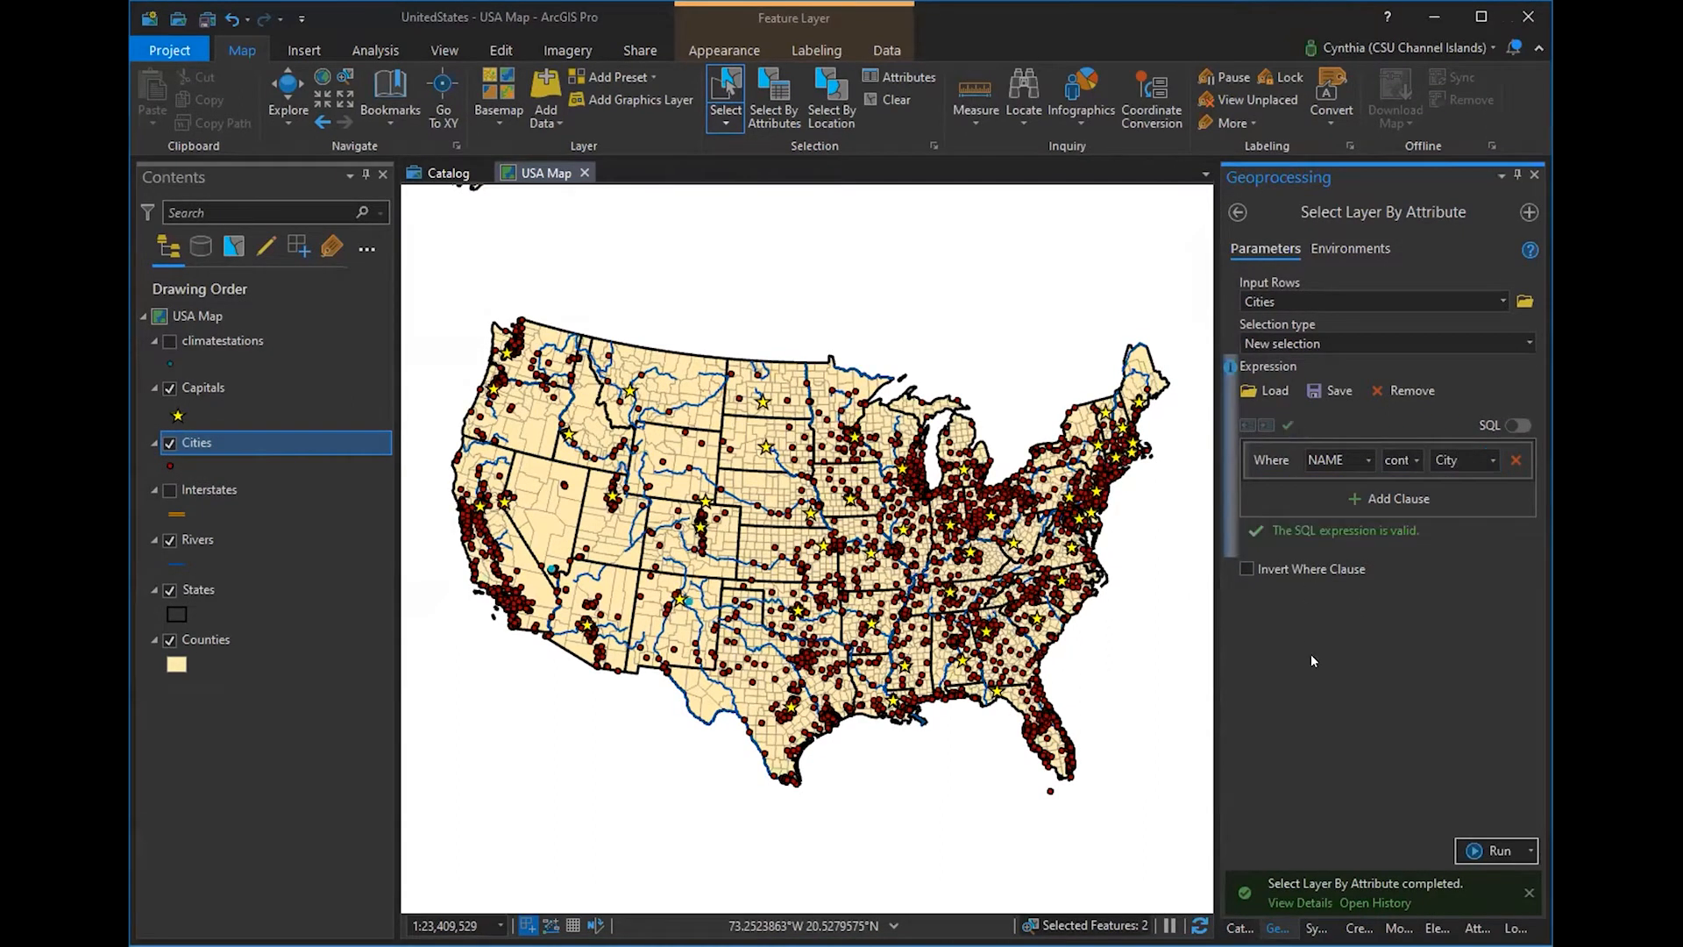
click(1476, 851)
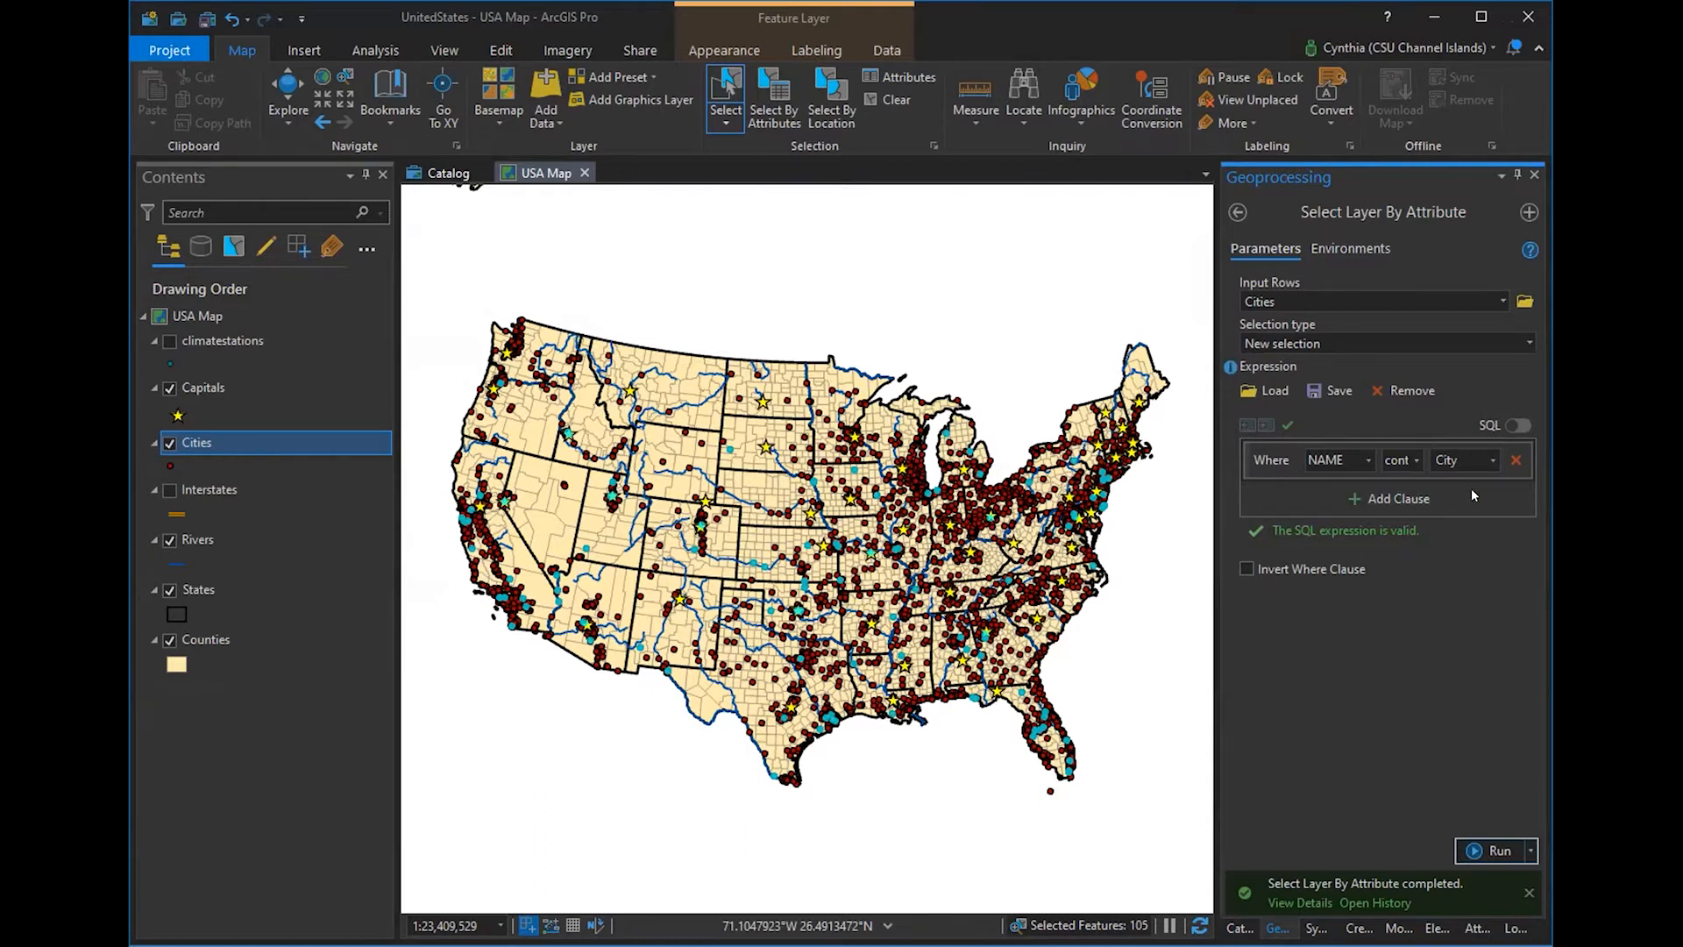
- Show the expression as SQL, change the pattern to lowercase '%city%', verify it and run the selection
click(1518, 426)
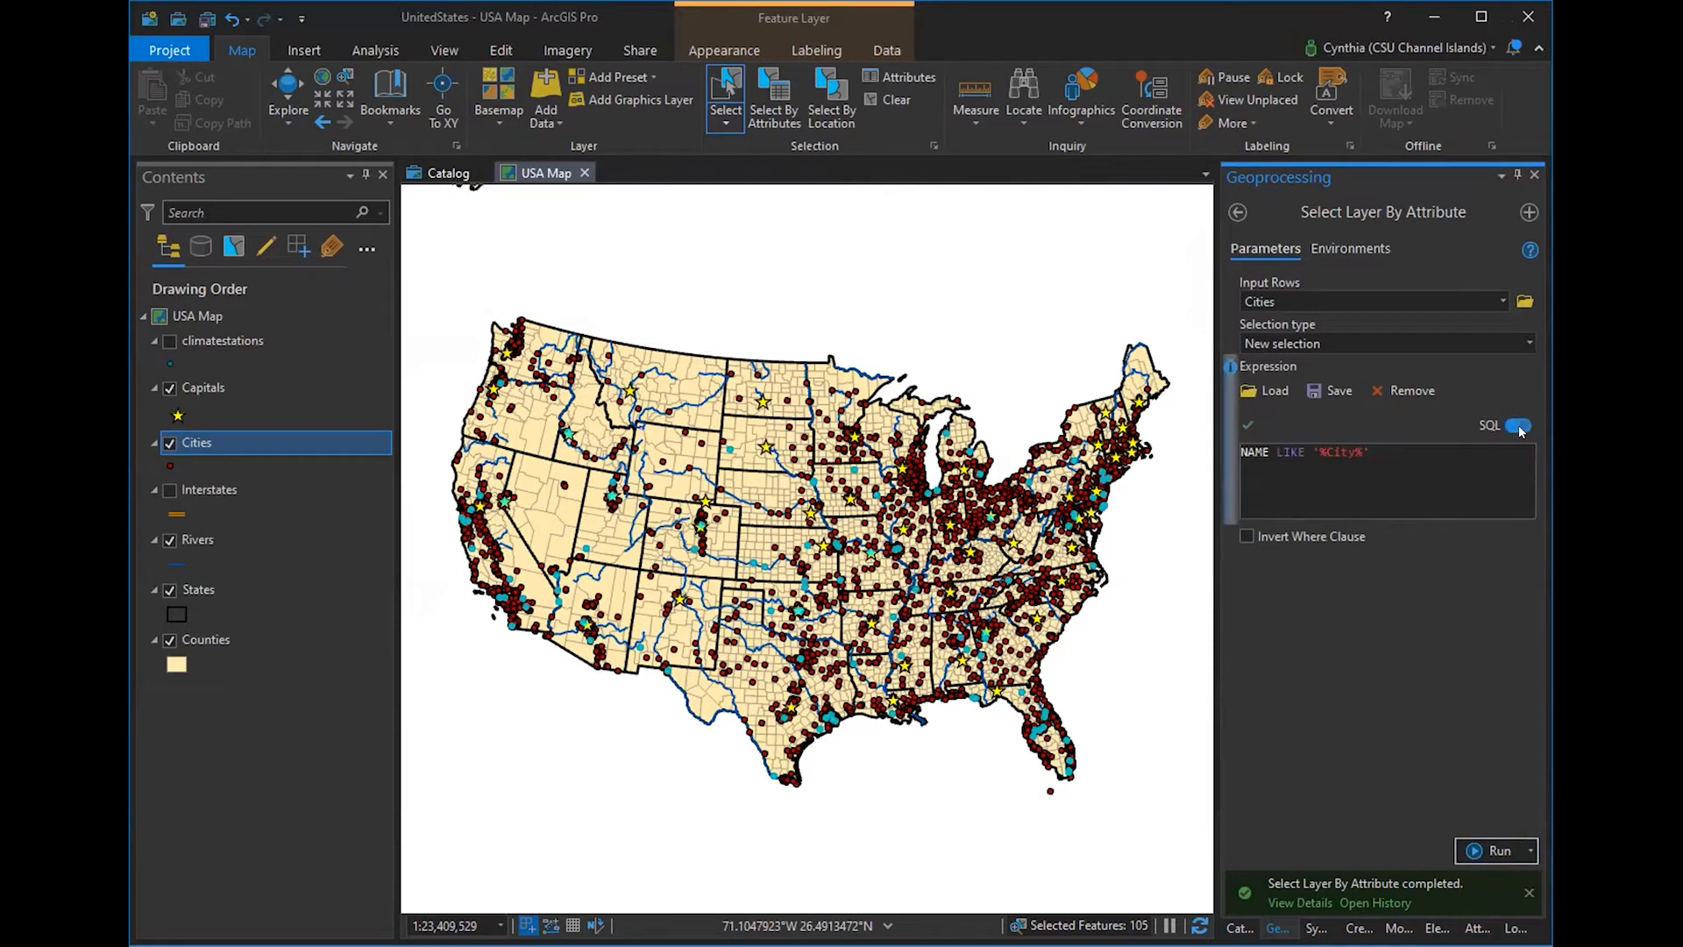
click(1330, 449)
key(Delete)
text(c)
click(1249, 425)
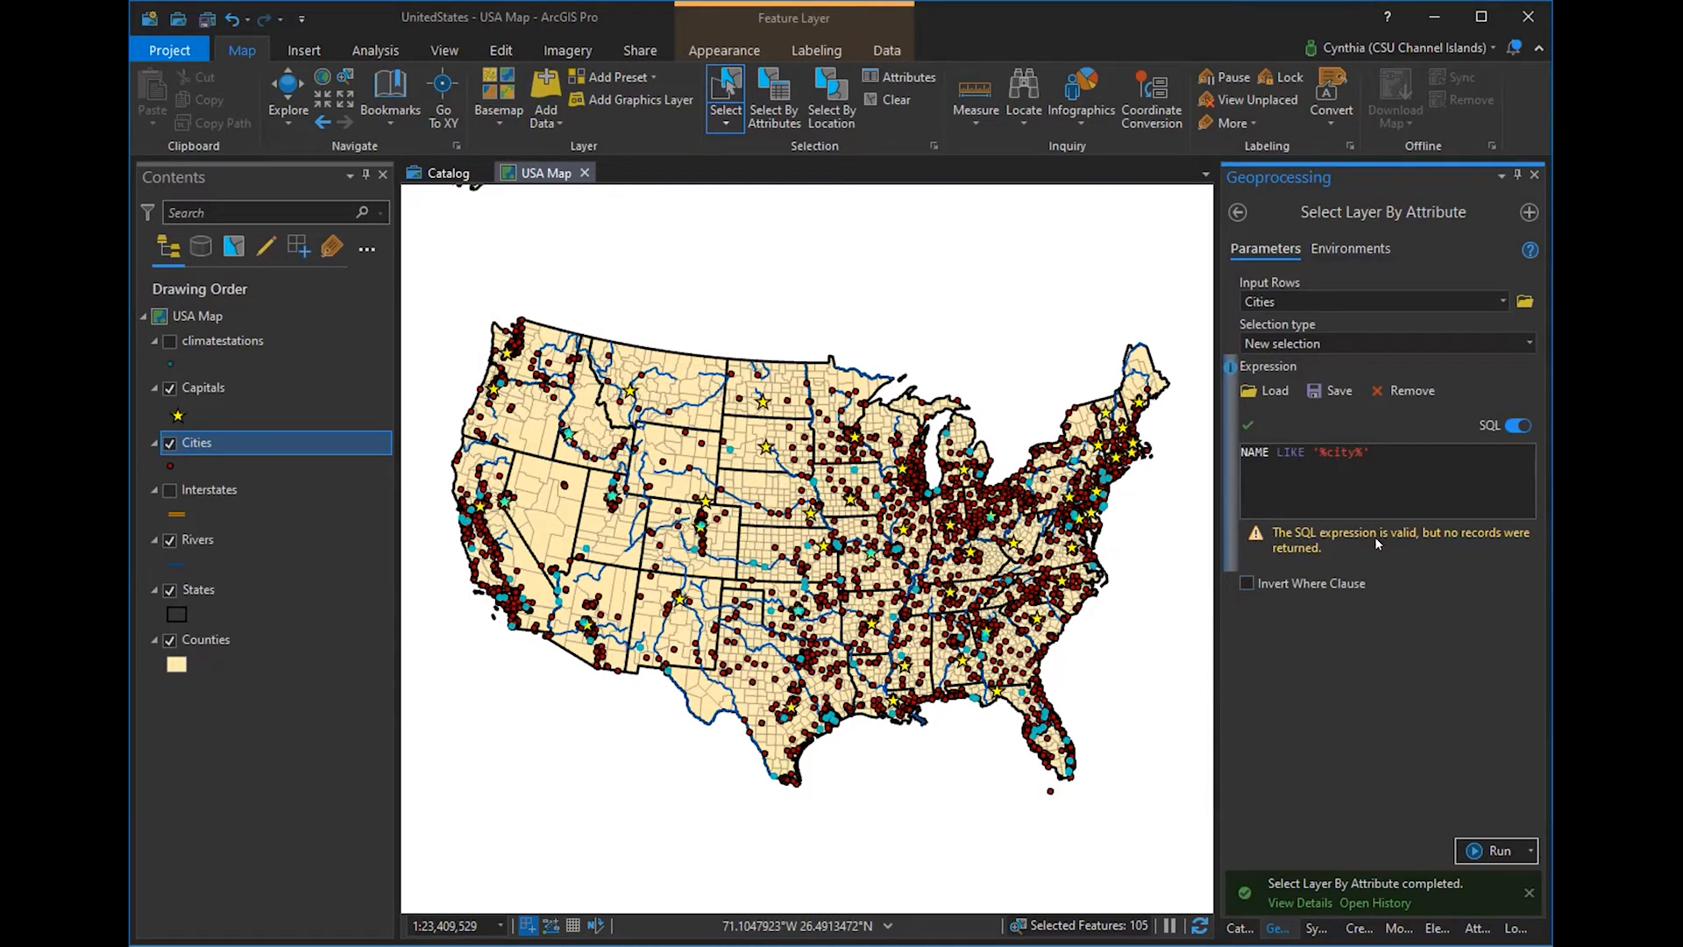
click(1490, 851)
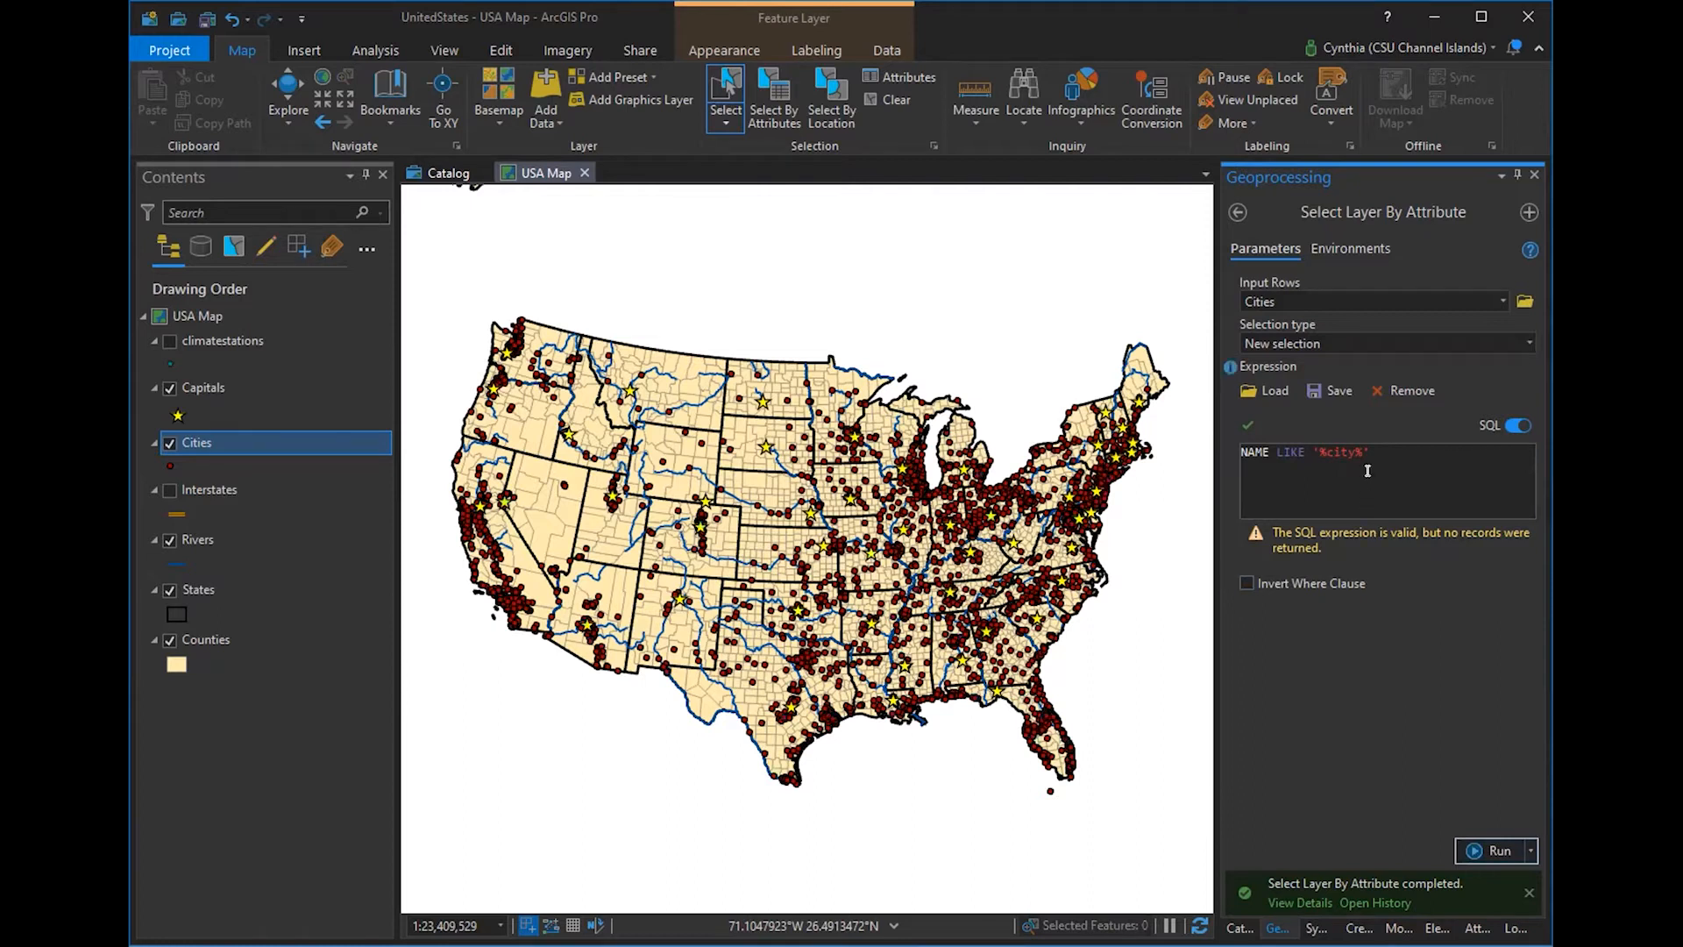
- Return to the clause view, restore the capitalised value City, verify the expression and rerun the Cities selection
click(1517, 425)
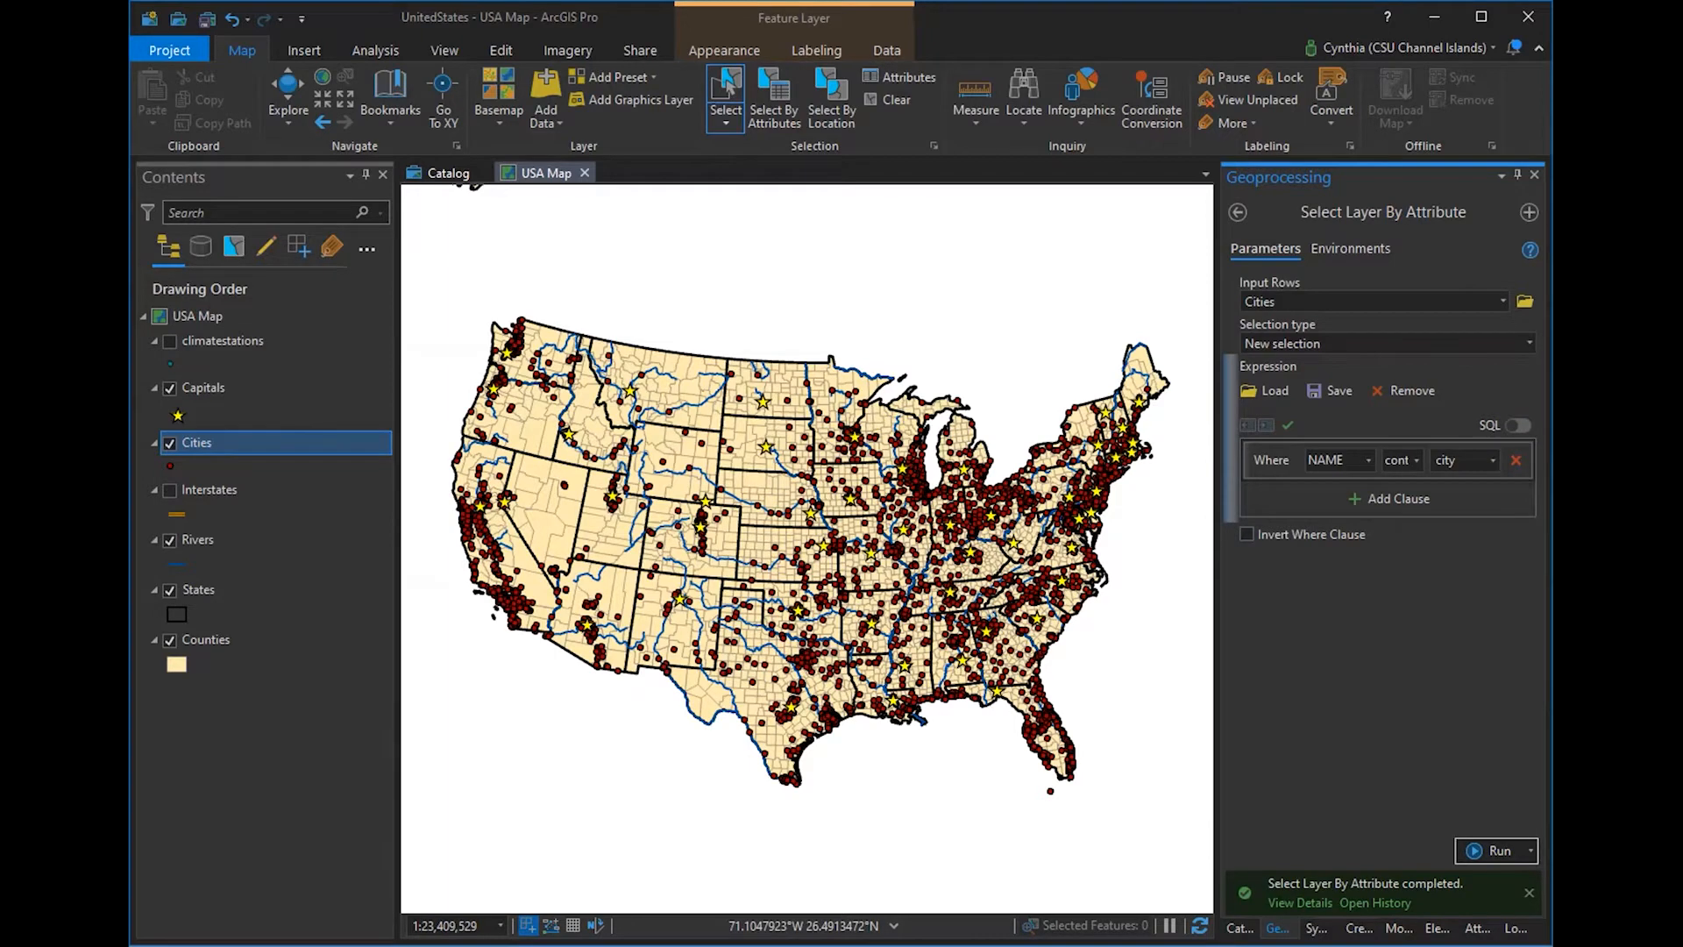
click(1439, 456)
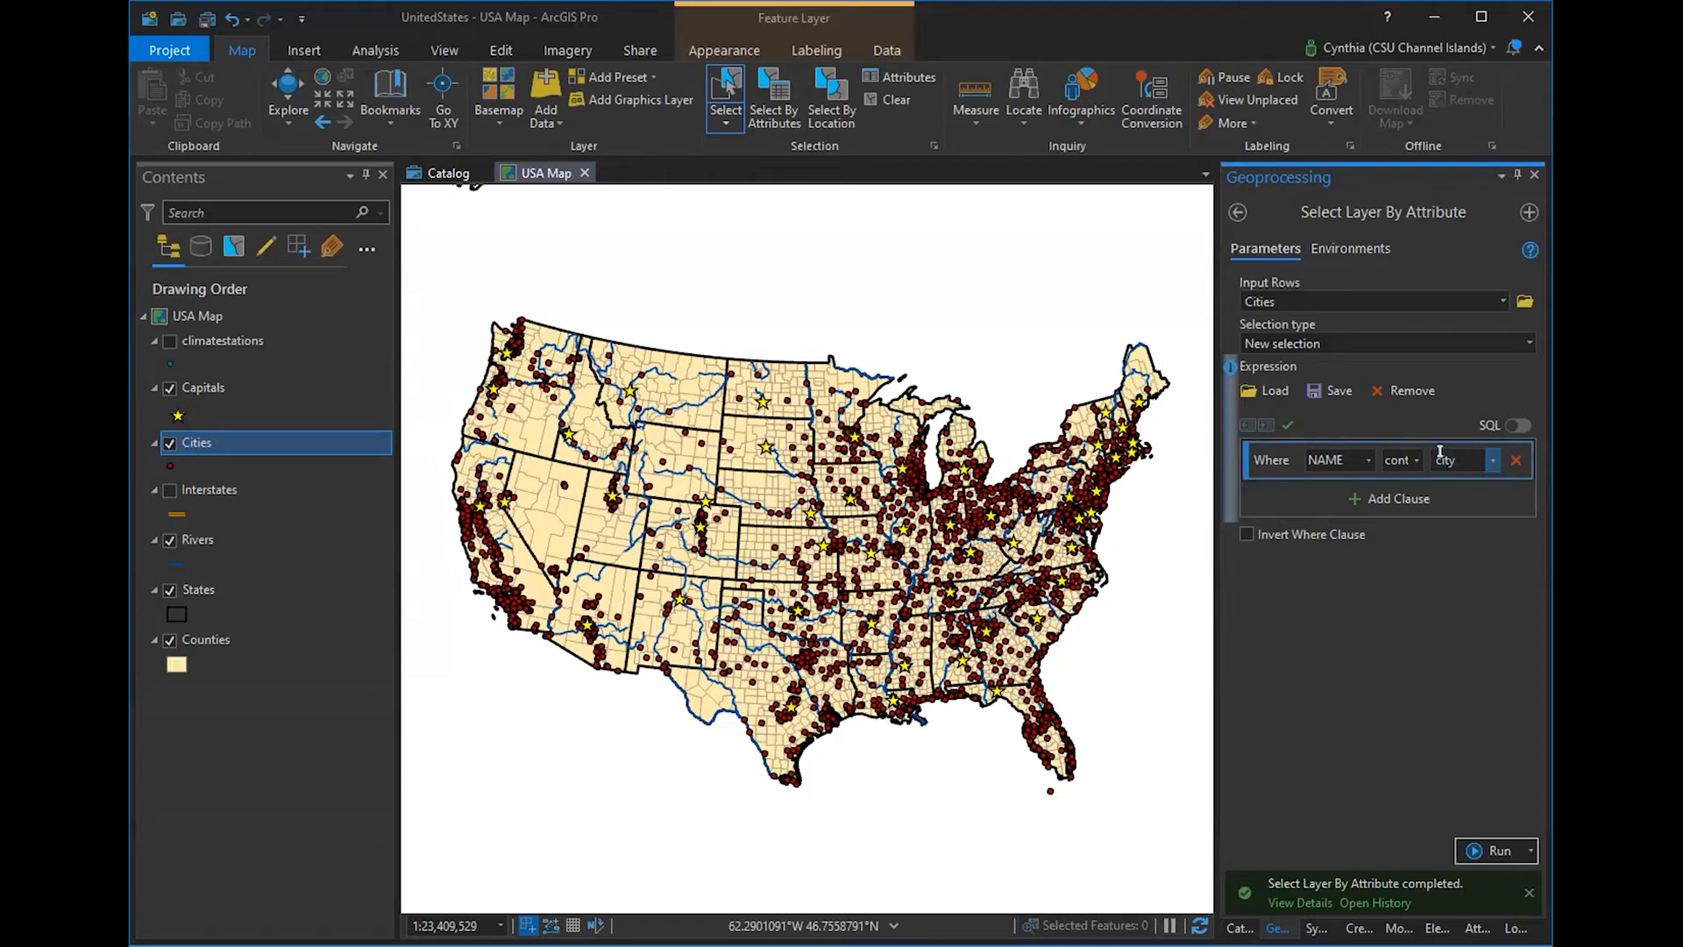
text(C)
key(BackSpace)
key(BackSpace)
text(Ci)
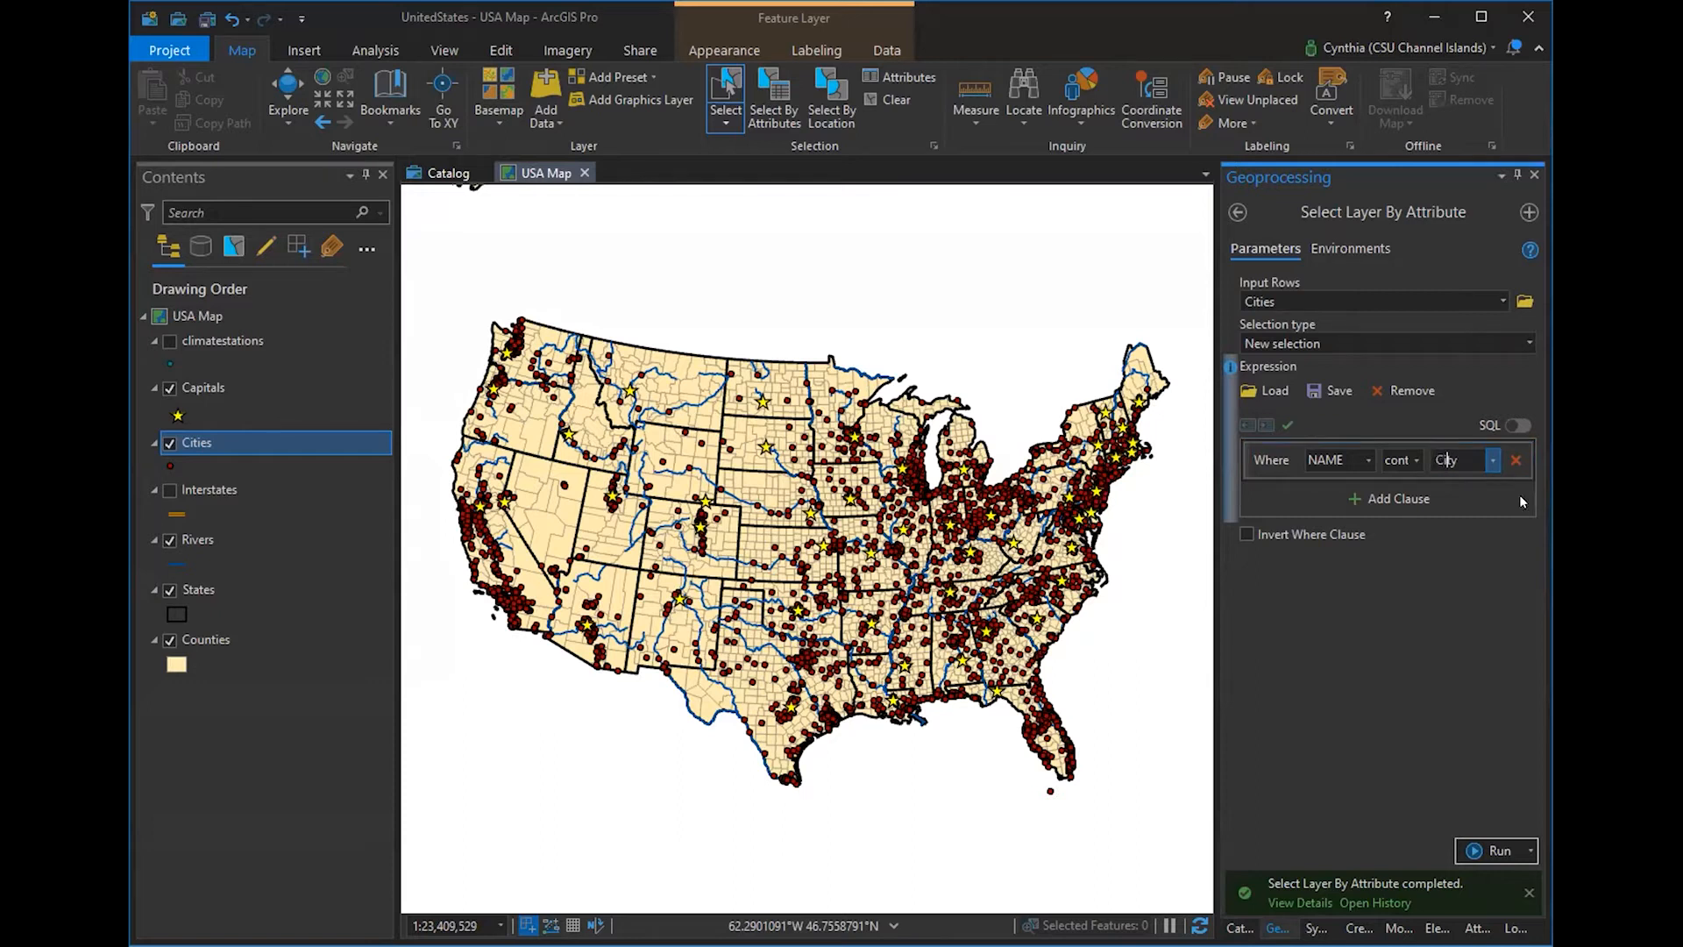
click(1286, 426)
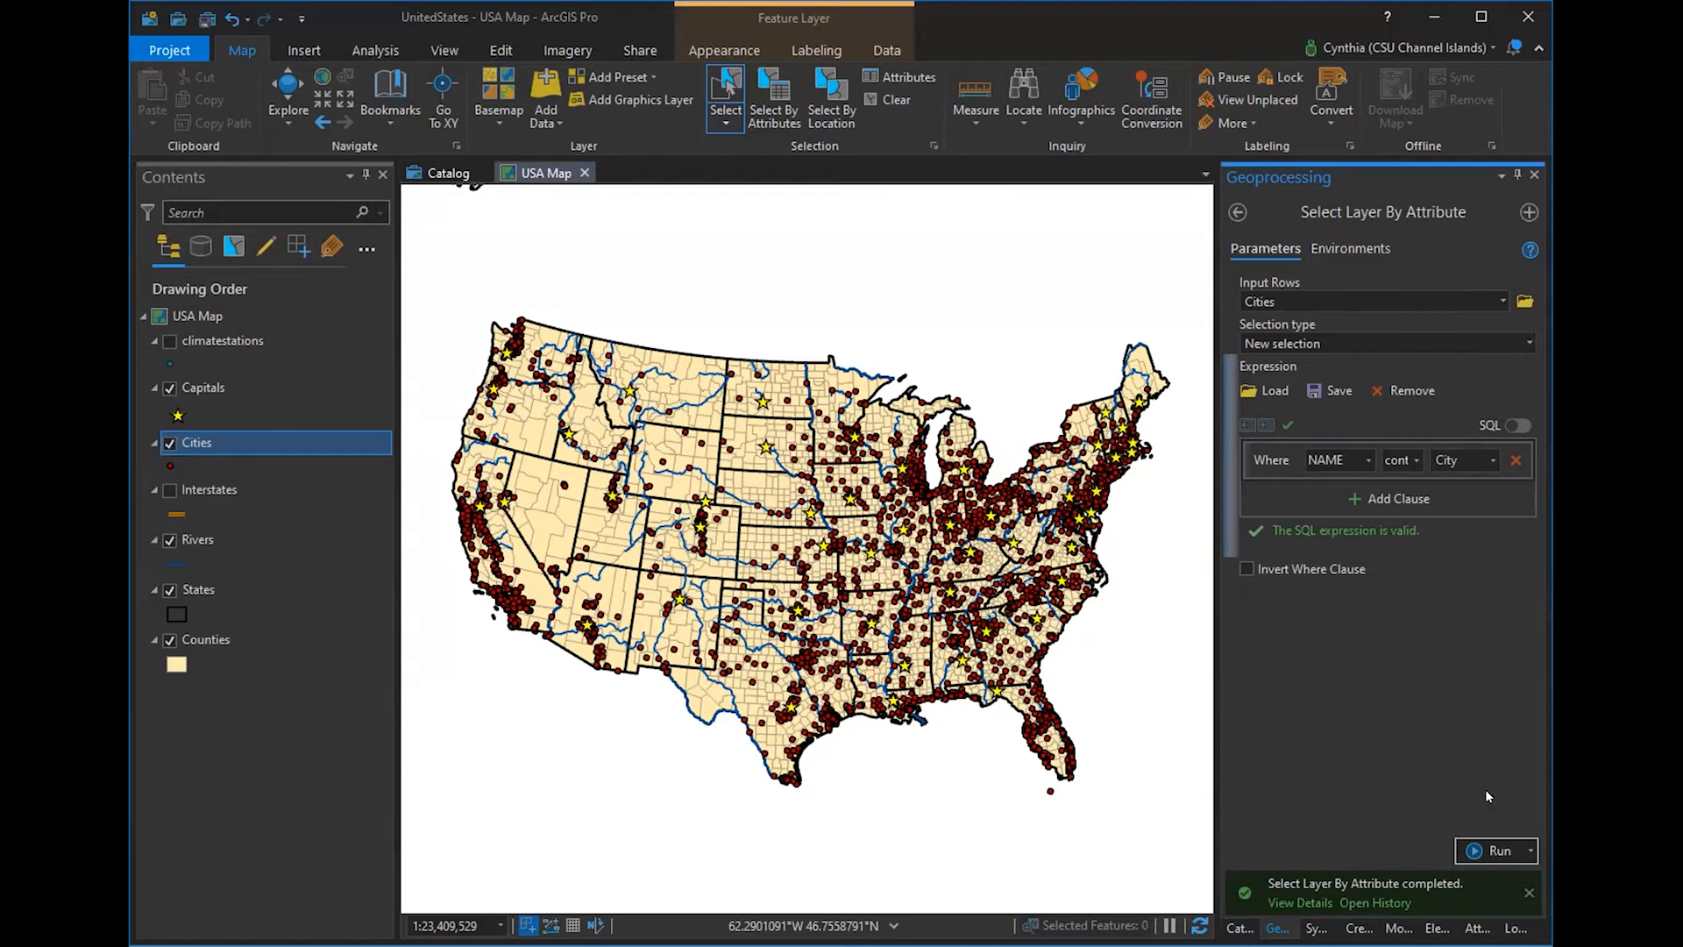
click(1469, 848)
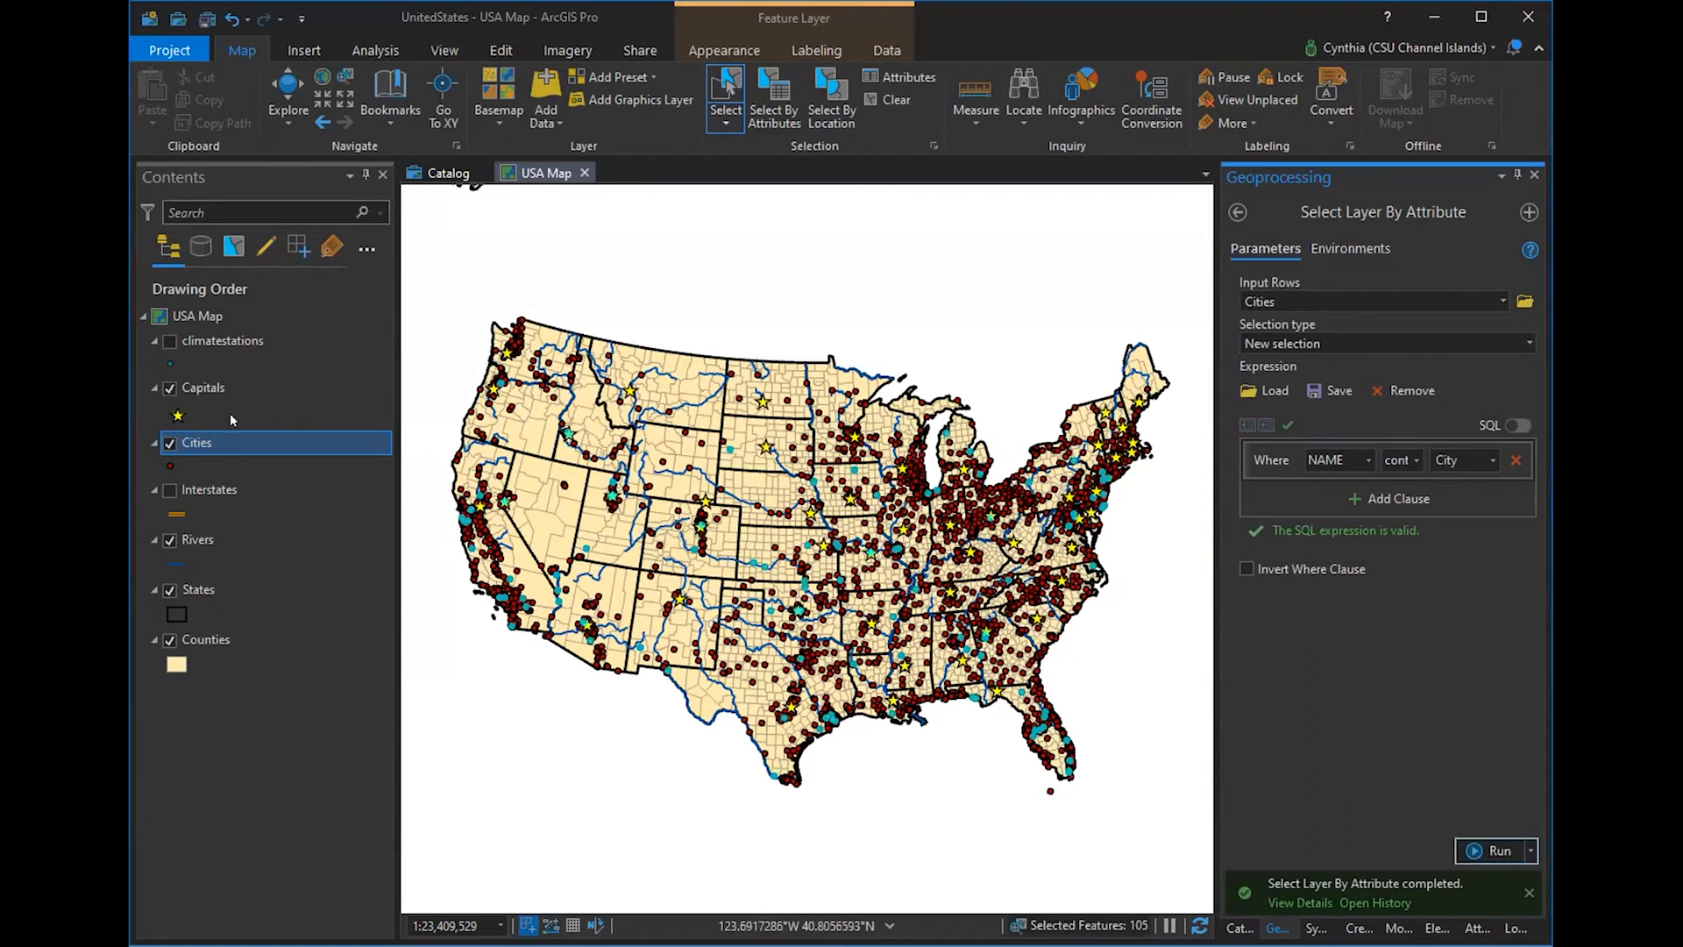
- Open the Cities attribute table, show only the selected records, review their names and close the table
right_click(220, 441)
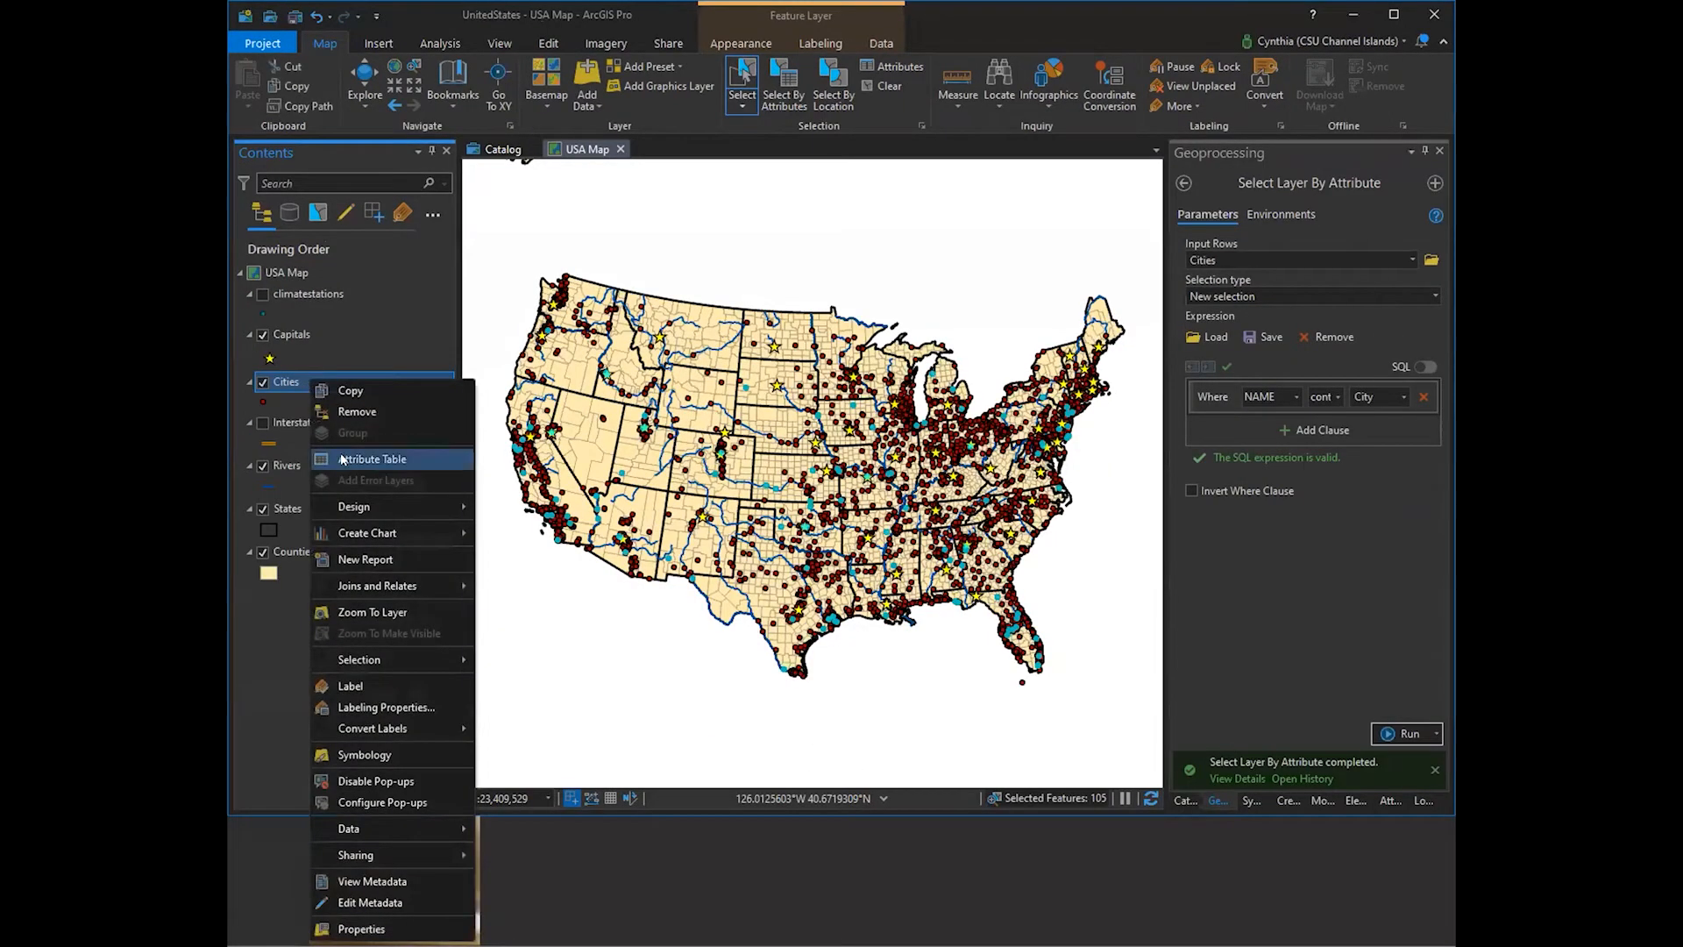
click(368, 458)
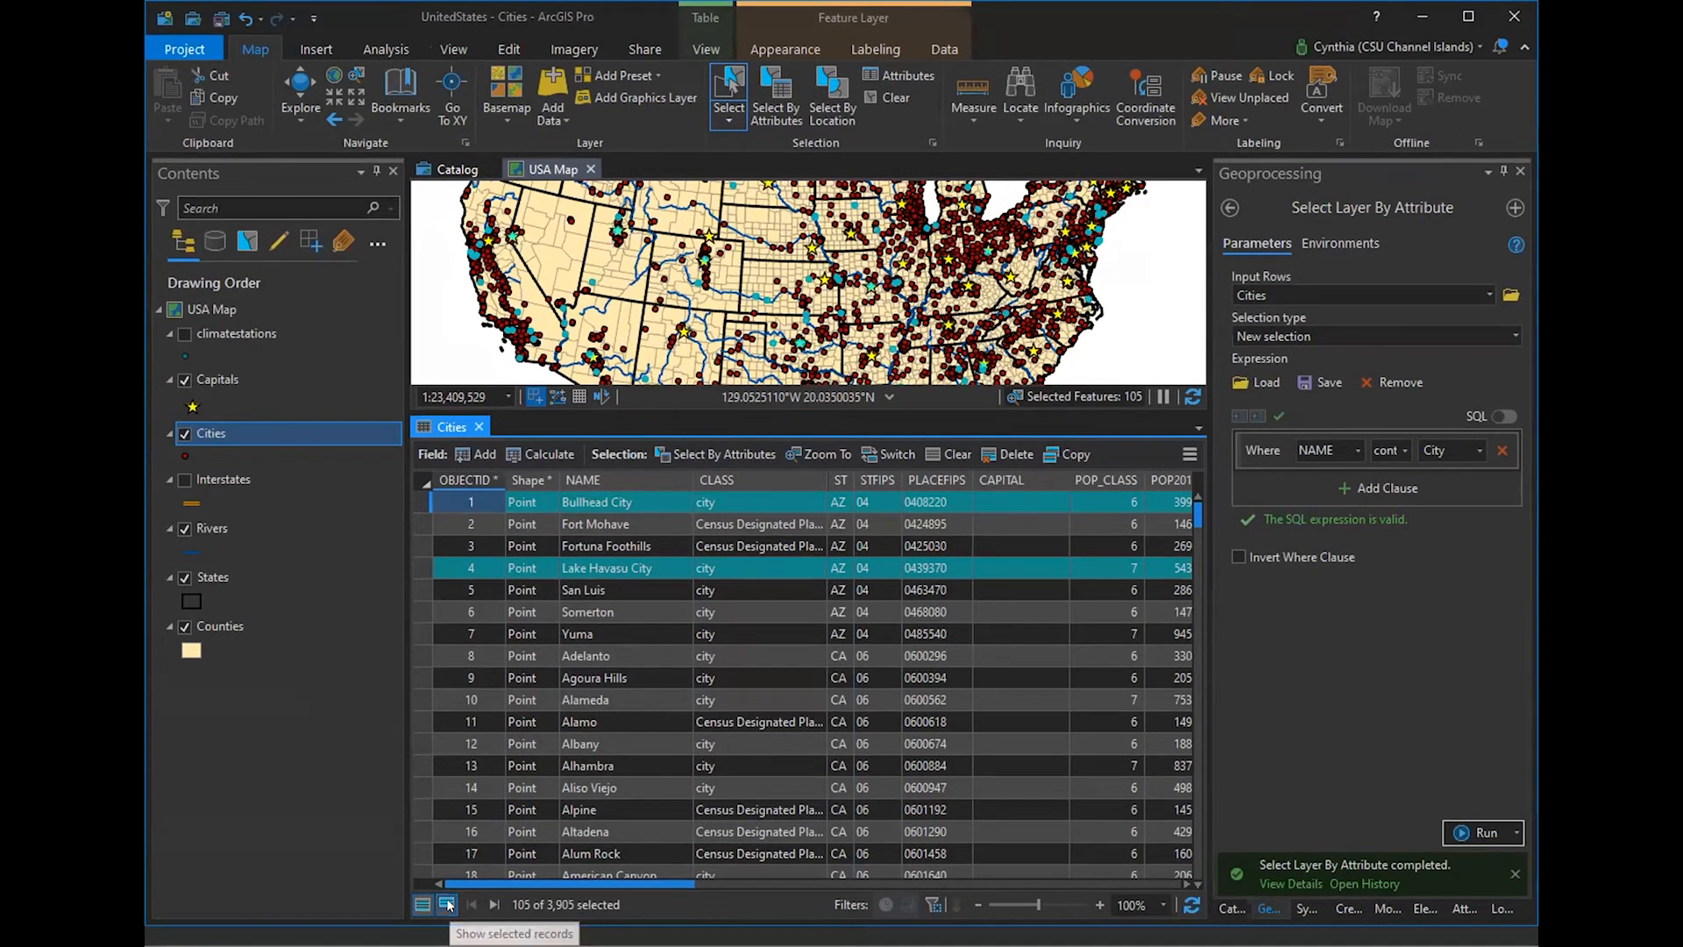
click(448, 905)
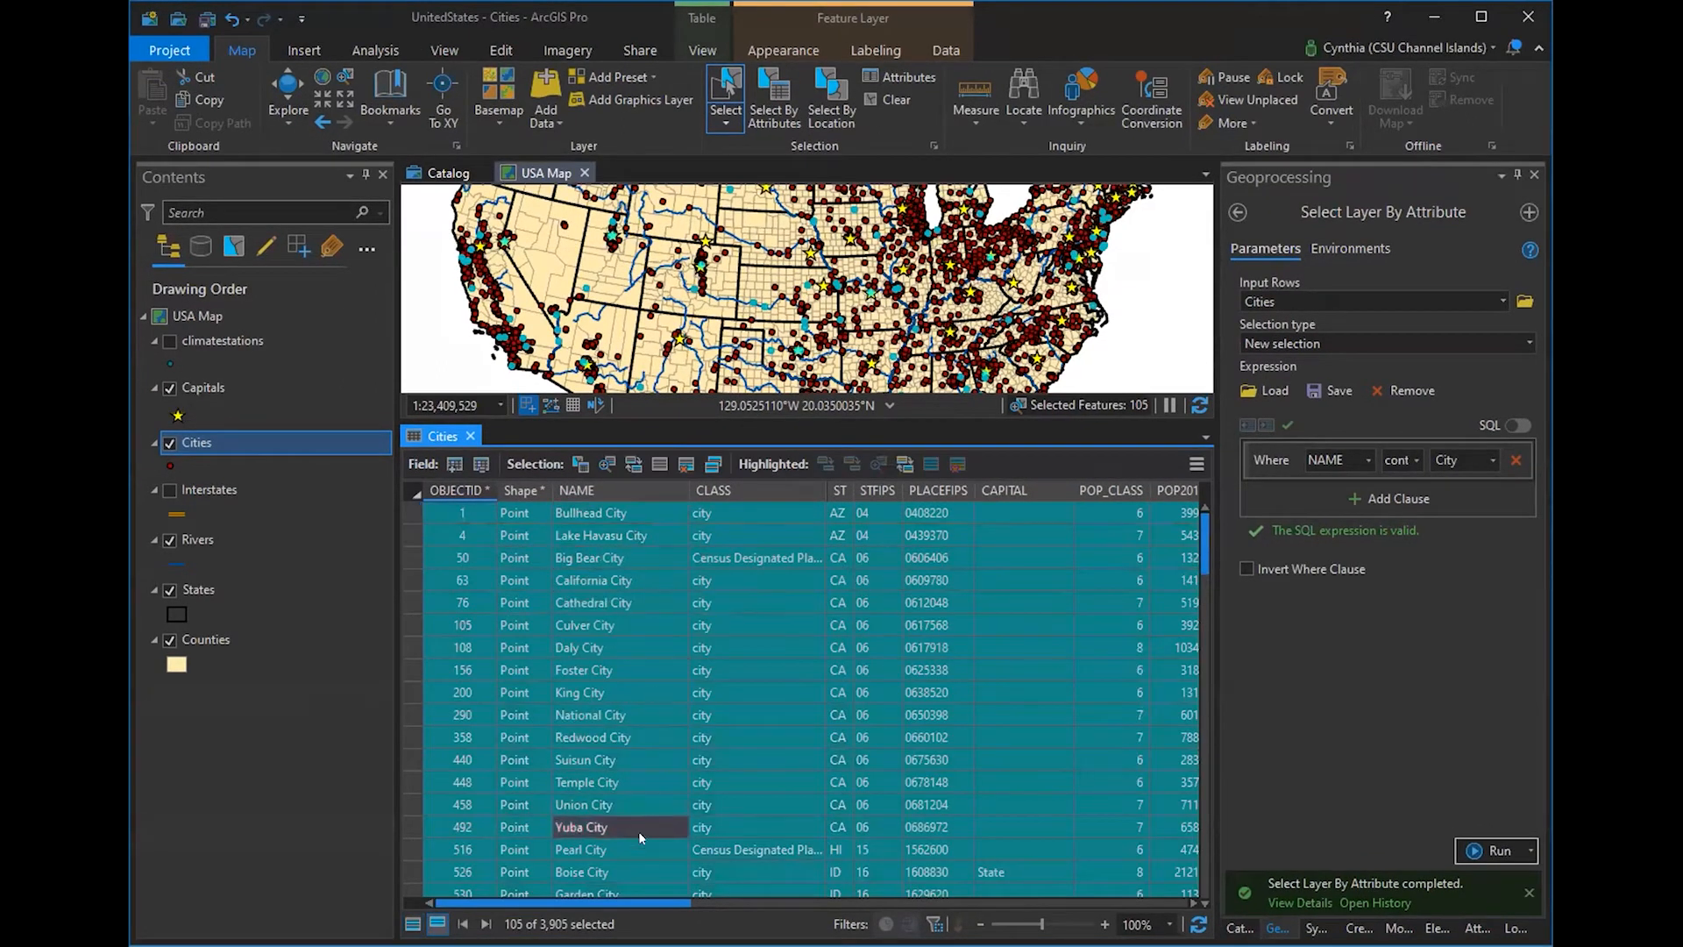
scroll(640, 846, down, 1)
scroll(640, 850, up, 1)
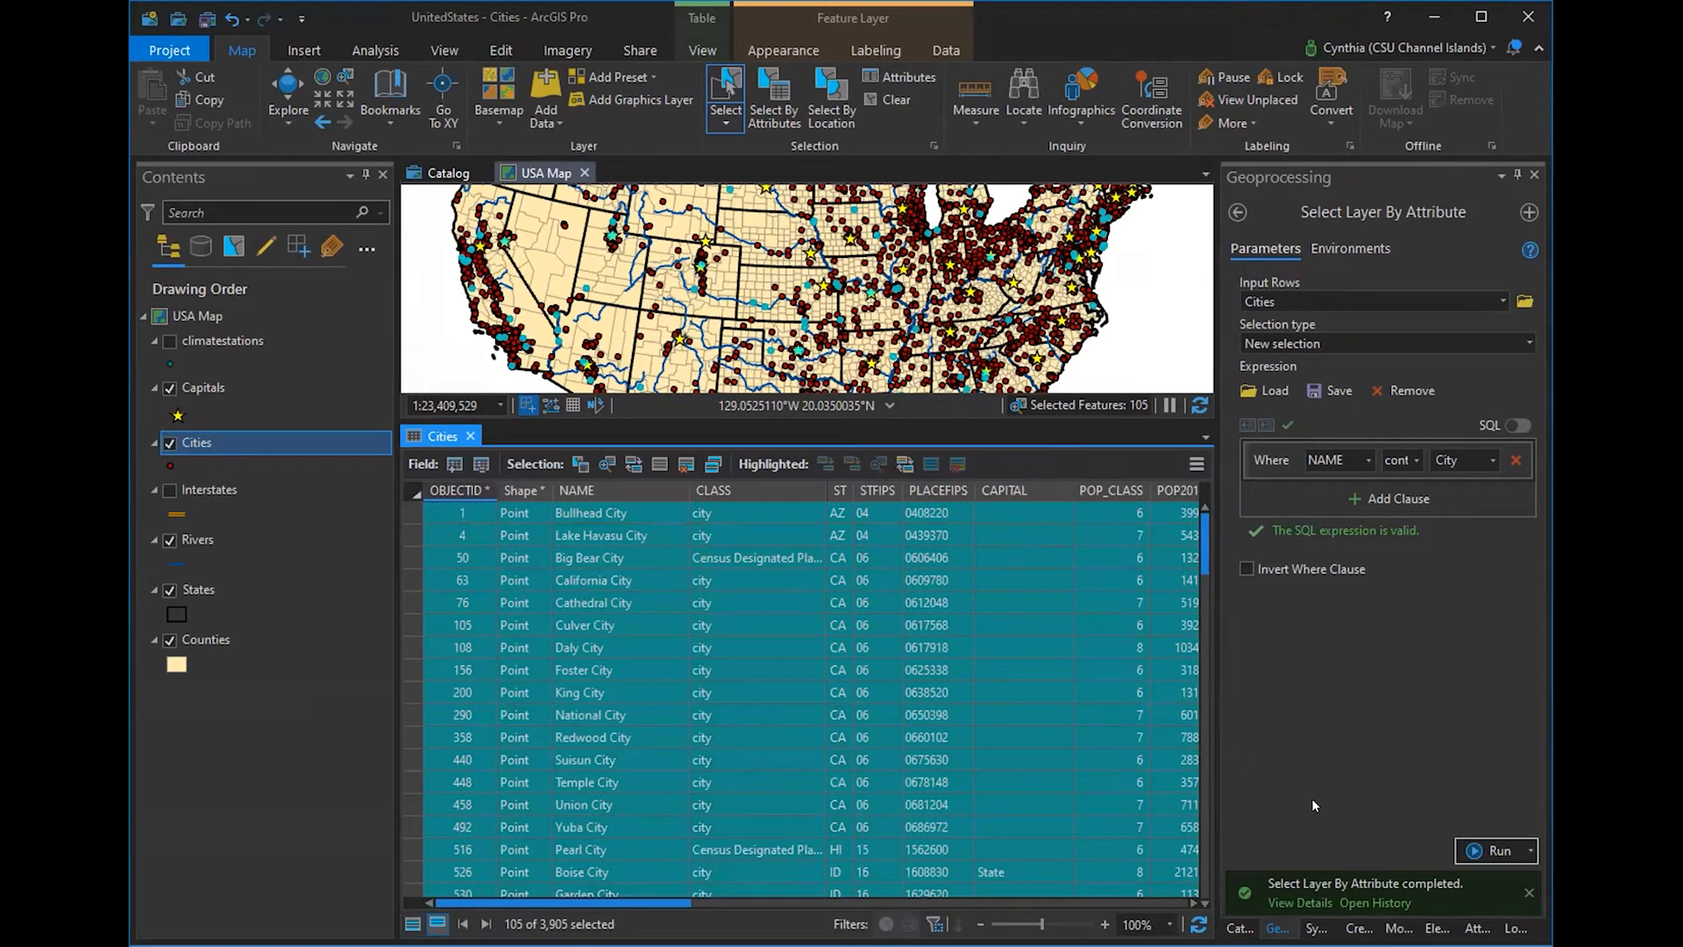
click(470, 436)
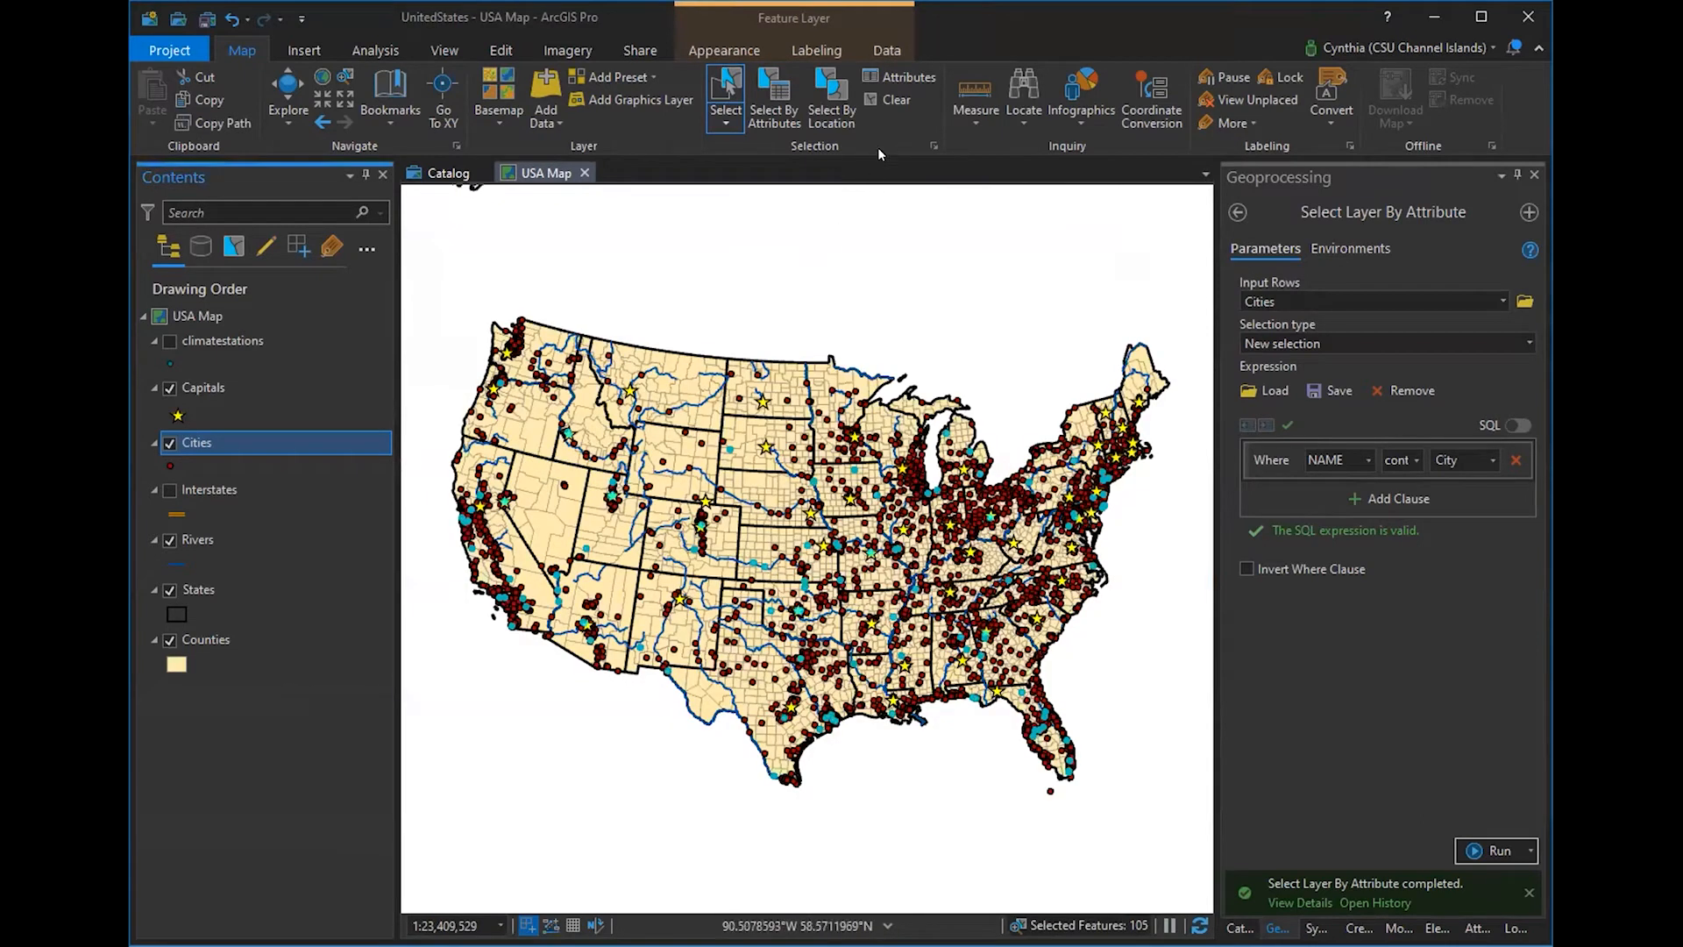
- Clear the current selection, search the geoprocessing tools for Make feature and open the Make Feature Layer tool
click(882, 103)
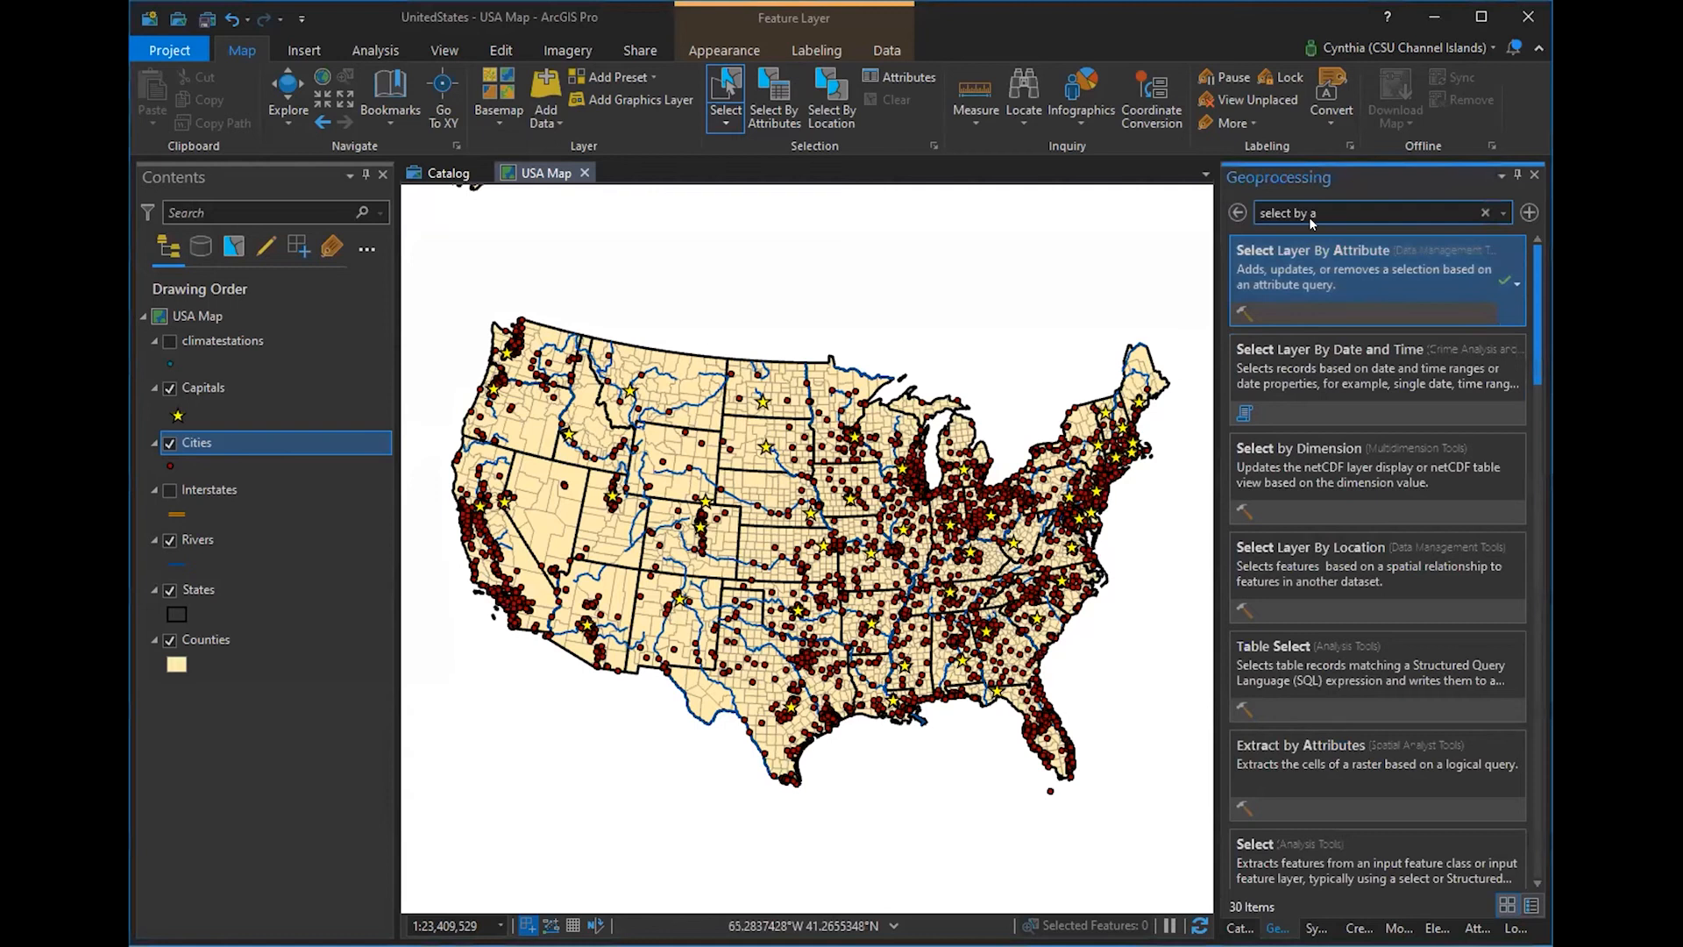
click(1311, 215)
click(1318, 209)
drag(1319, 209, 1229, 217)
text(Ma)
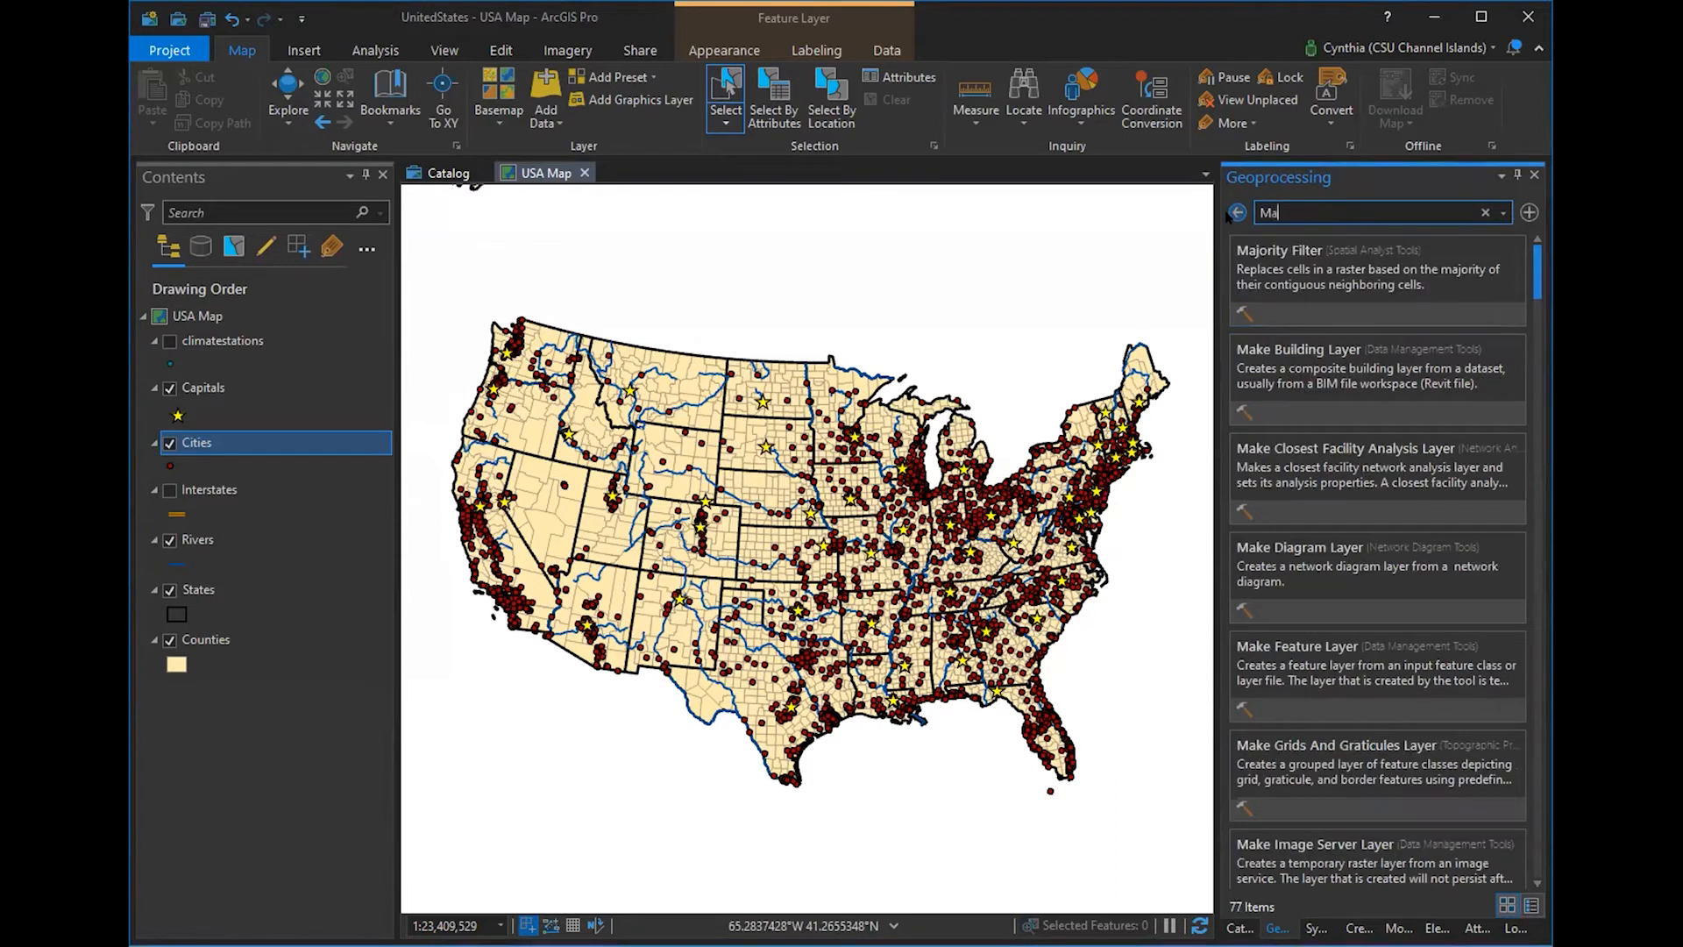
text(ke)
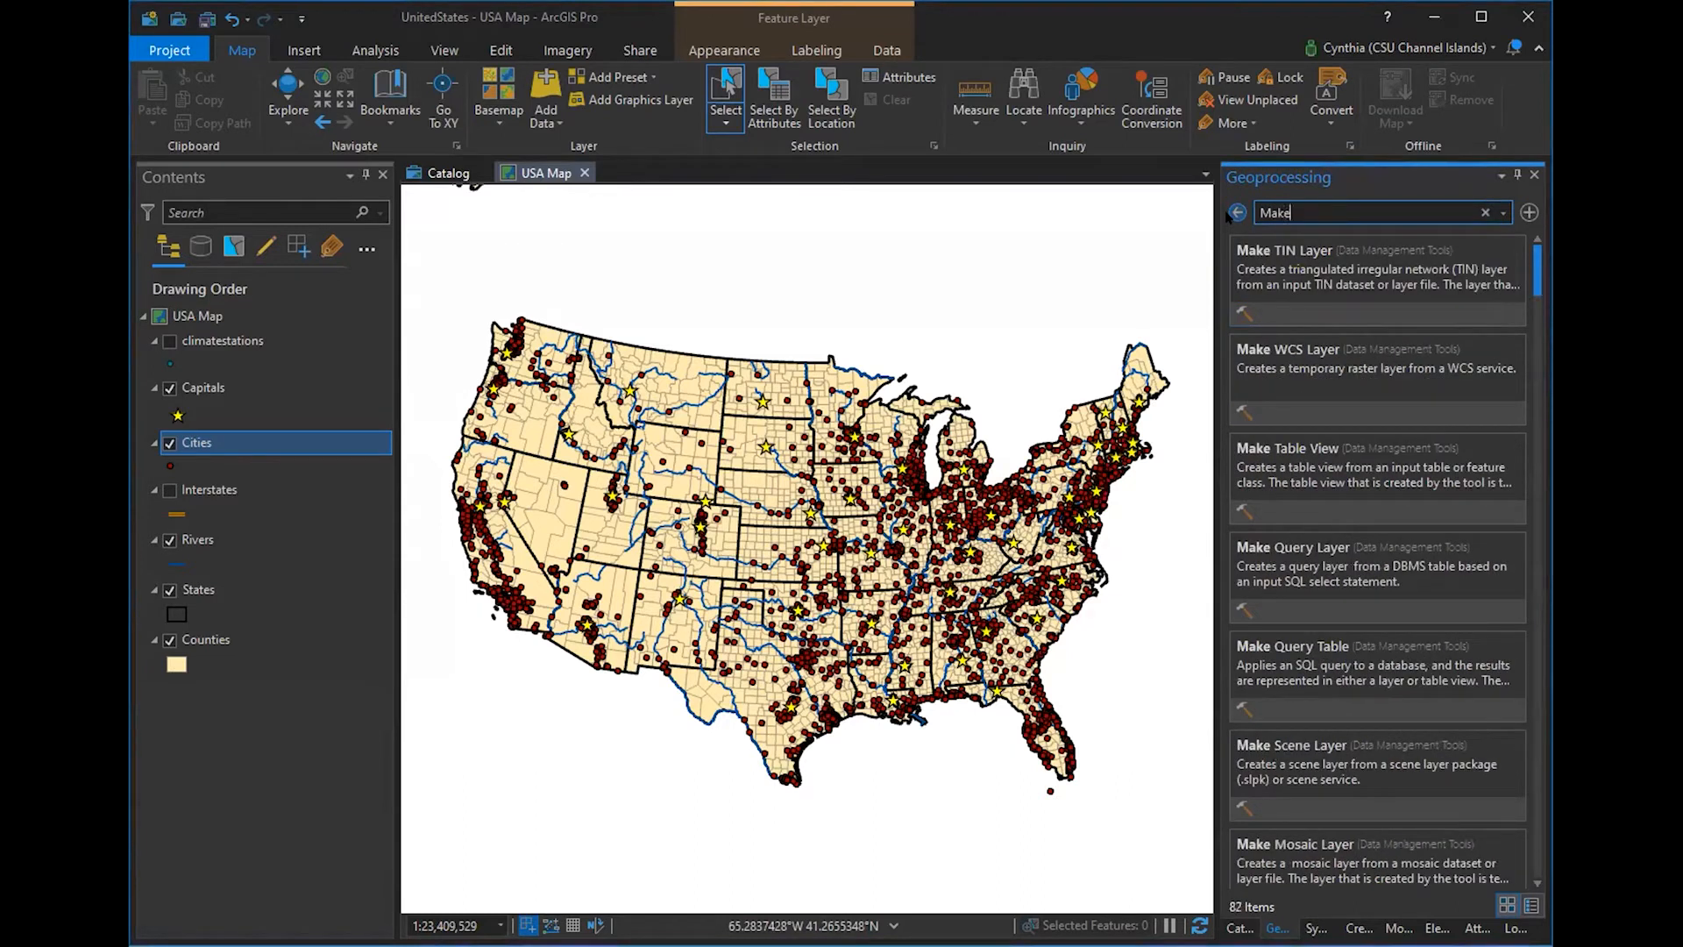
text( feature)
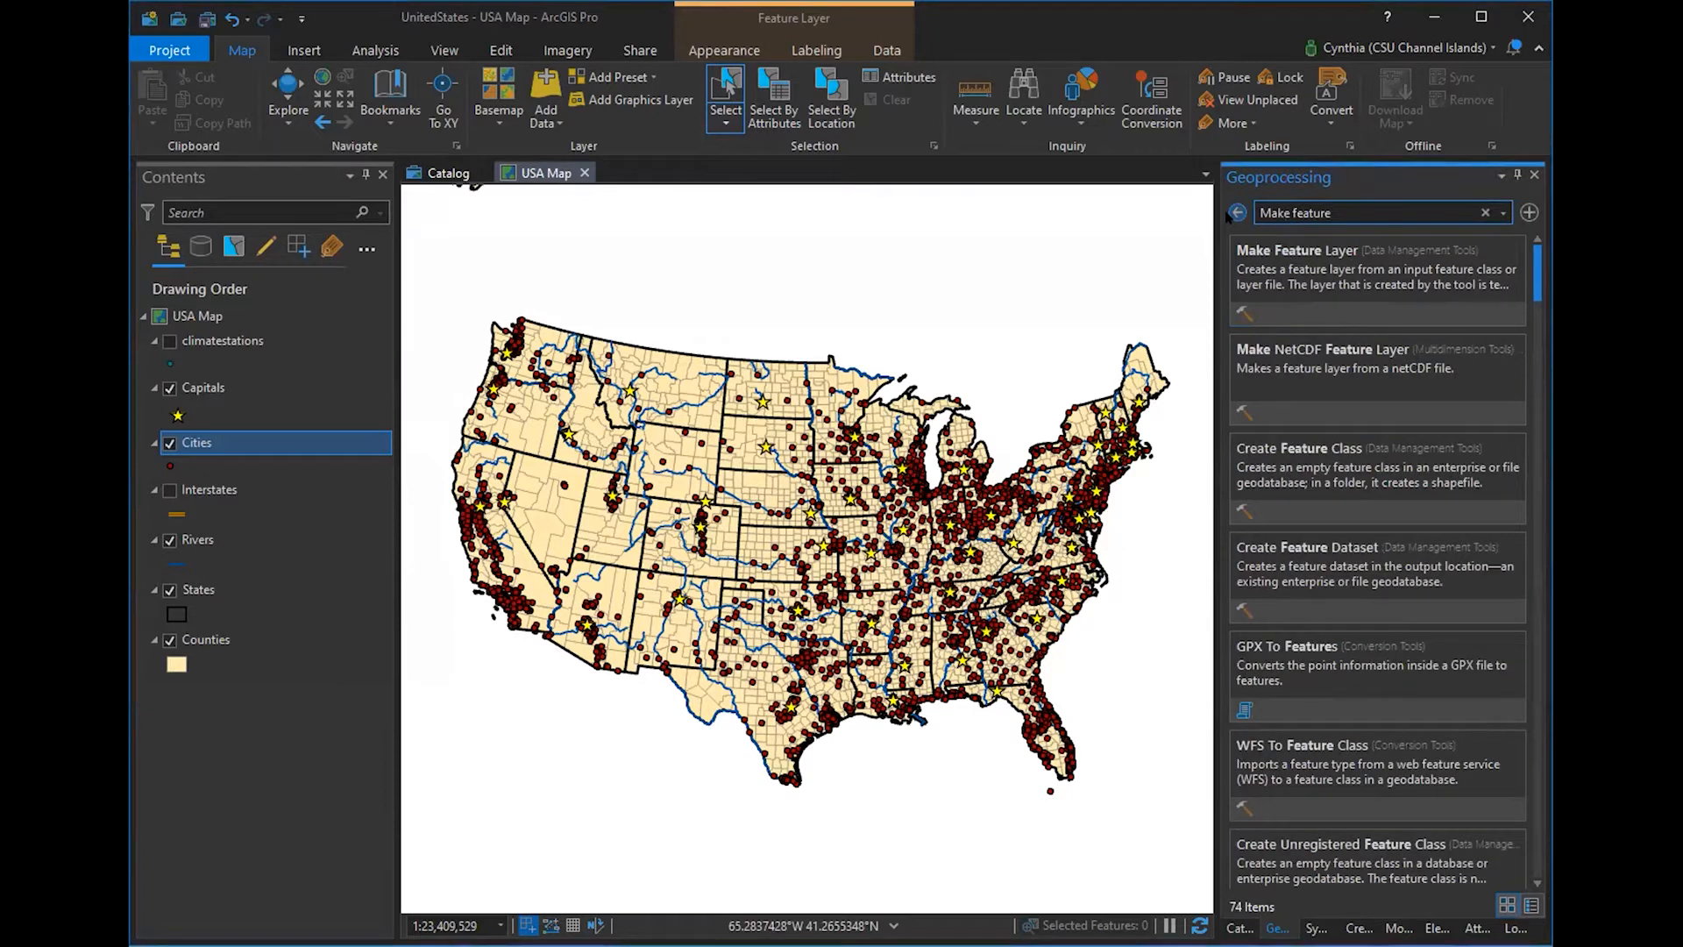
click(1276, 254)
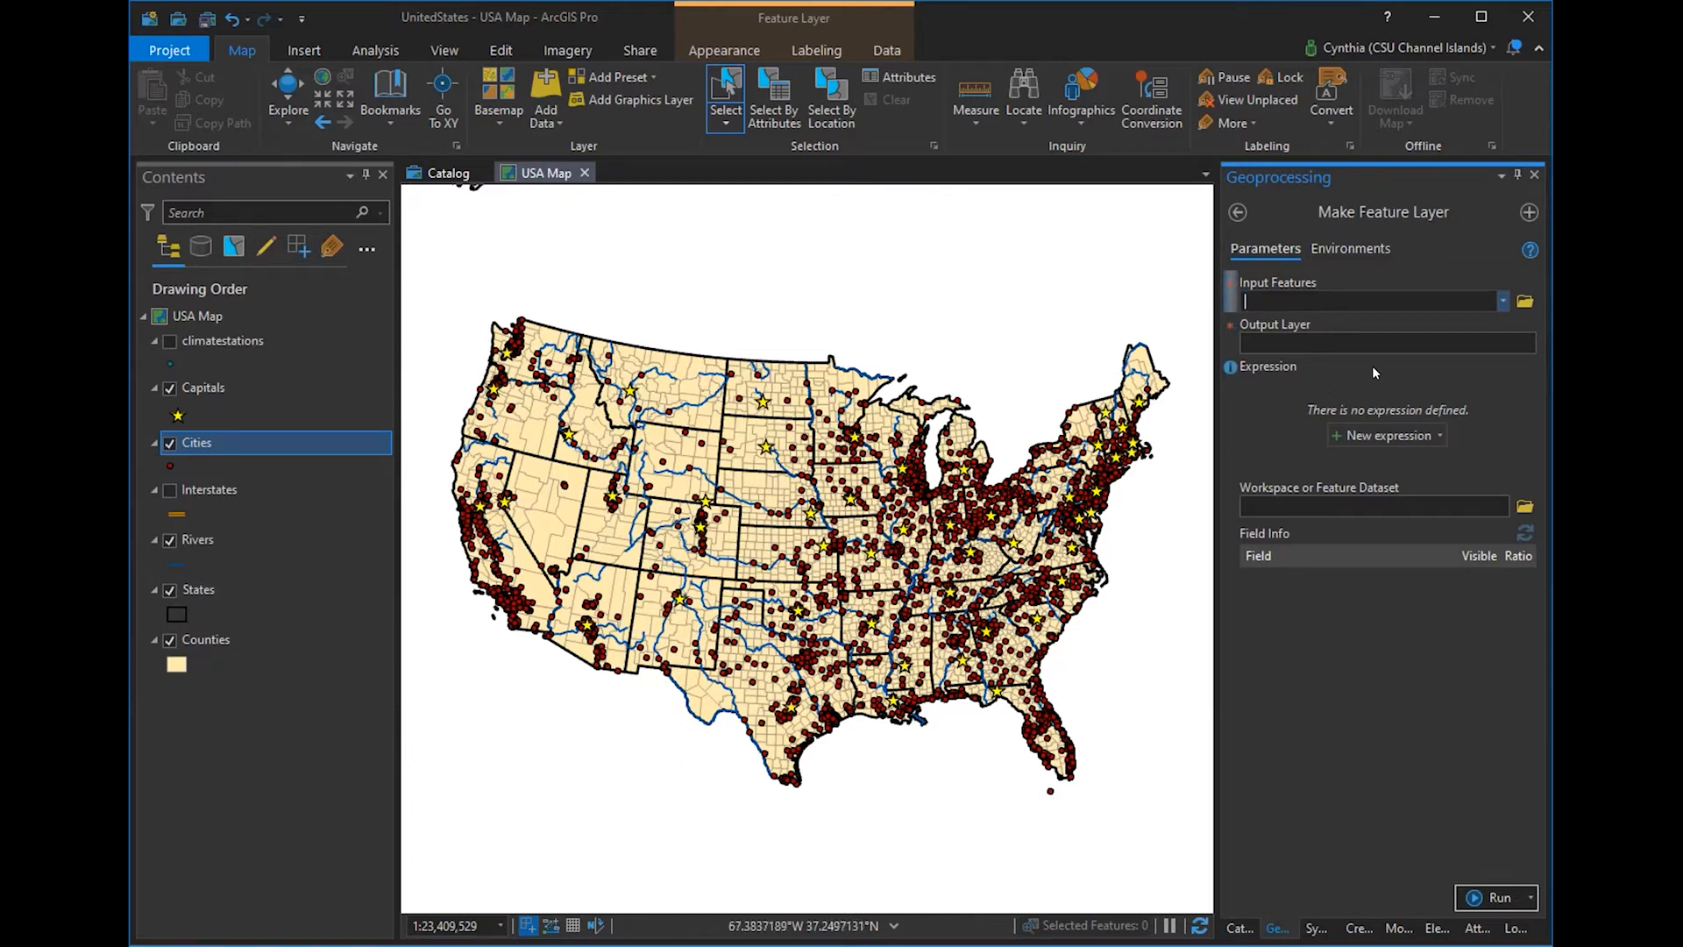
- Set States as the input features and name the output layer New England States
click(1492, 301)
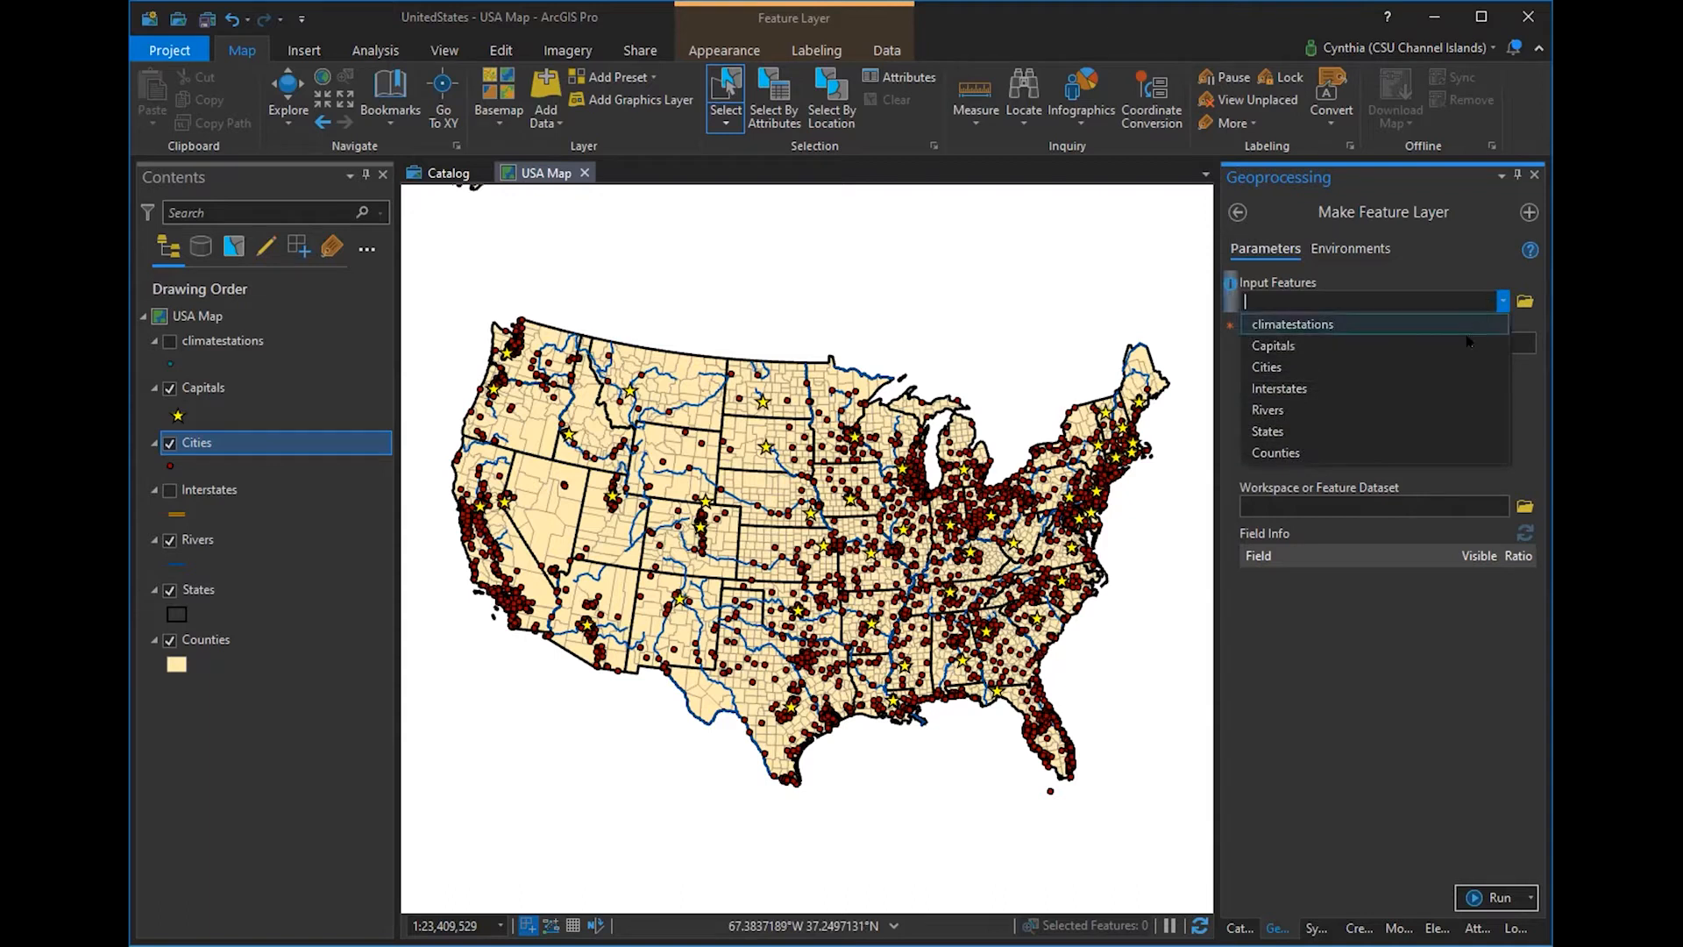
click(1451, 430)
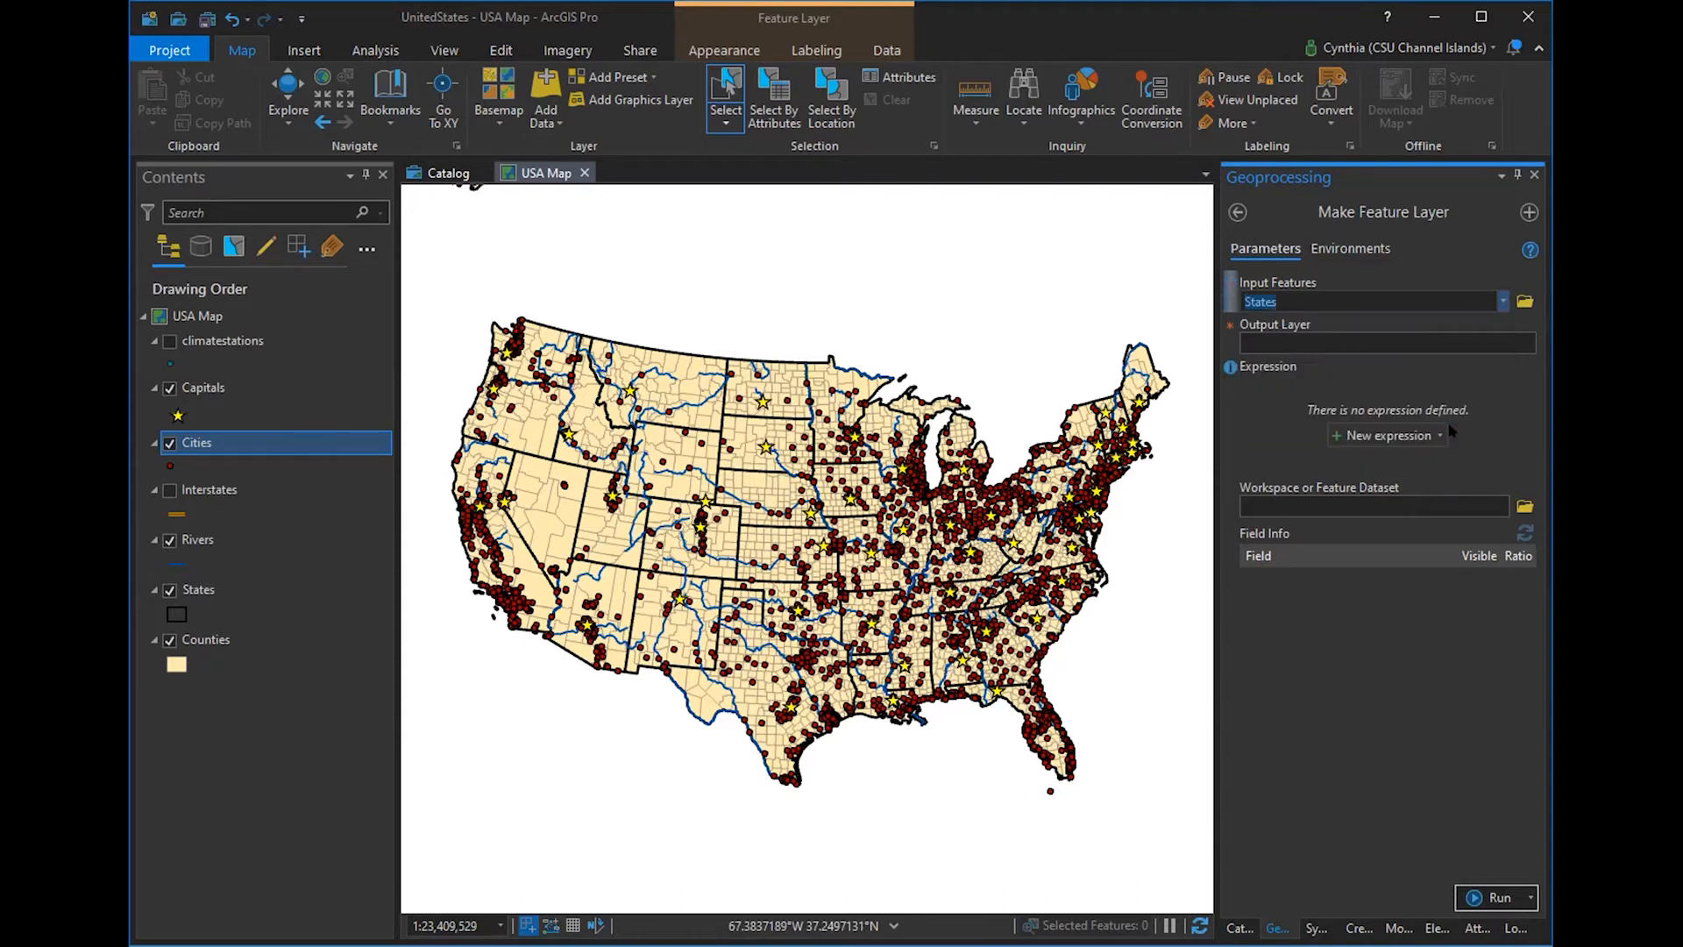
drag(1334, 337, 1229, 337)
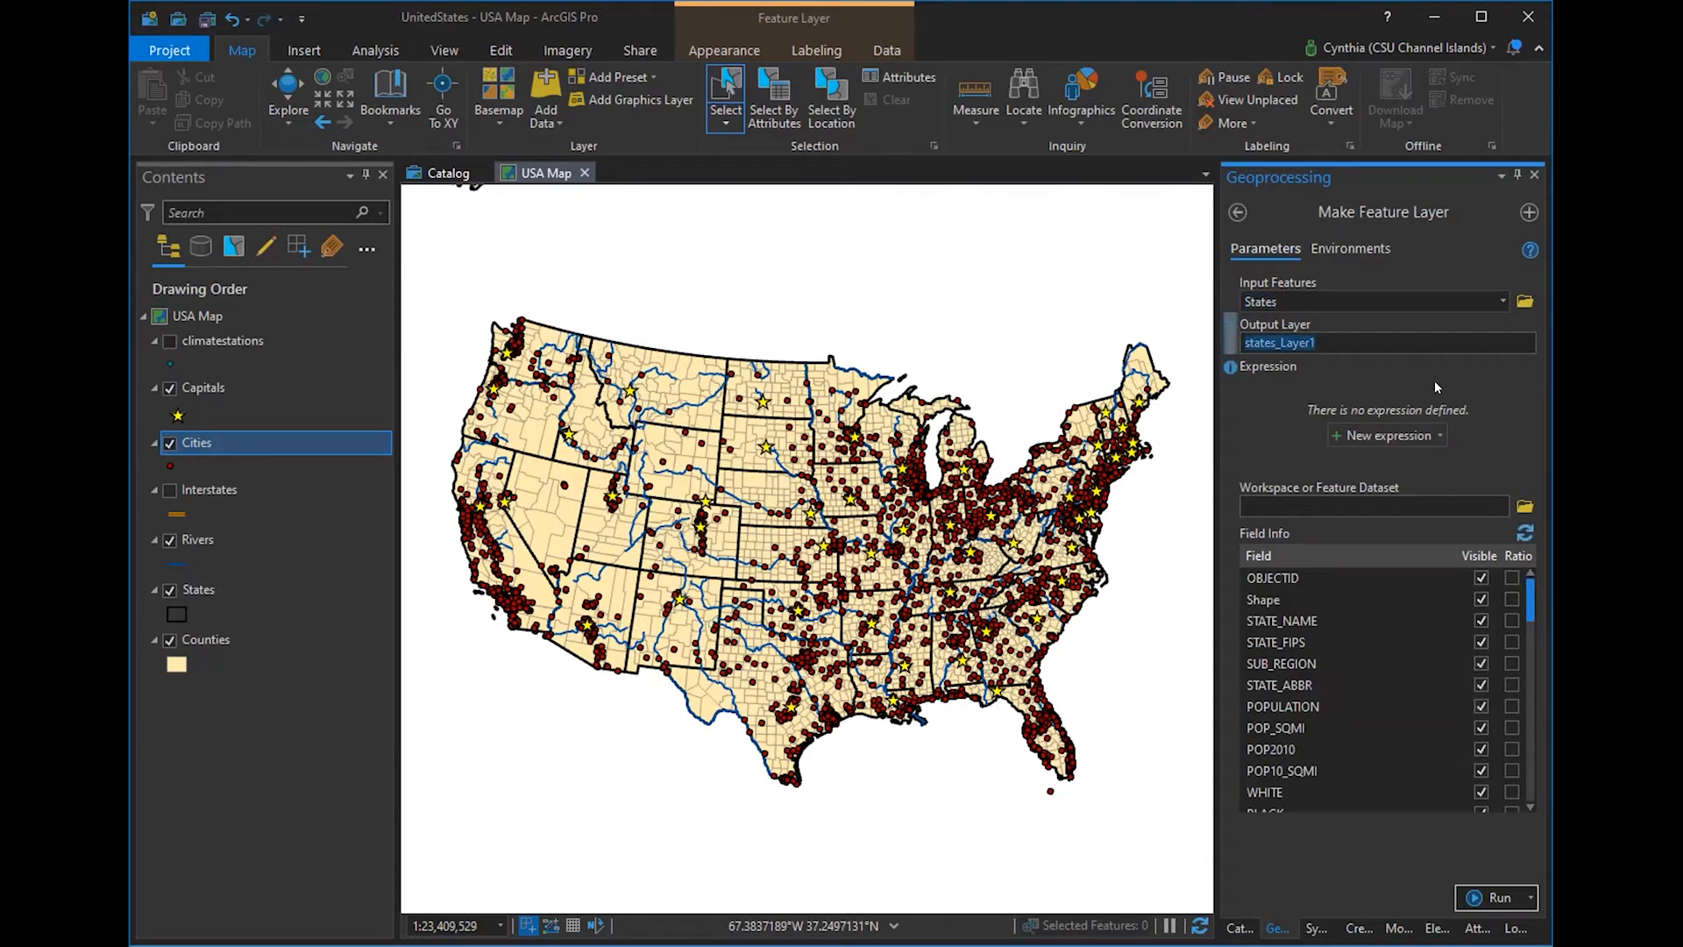
text(New England States)
- Add an expression to the Make Feature Layer tool where SUB_REGION is equal to New England
click(1388, 436)
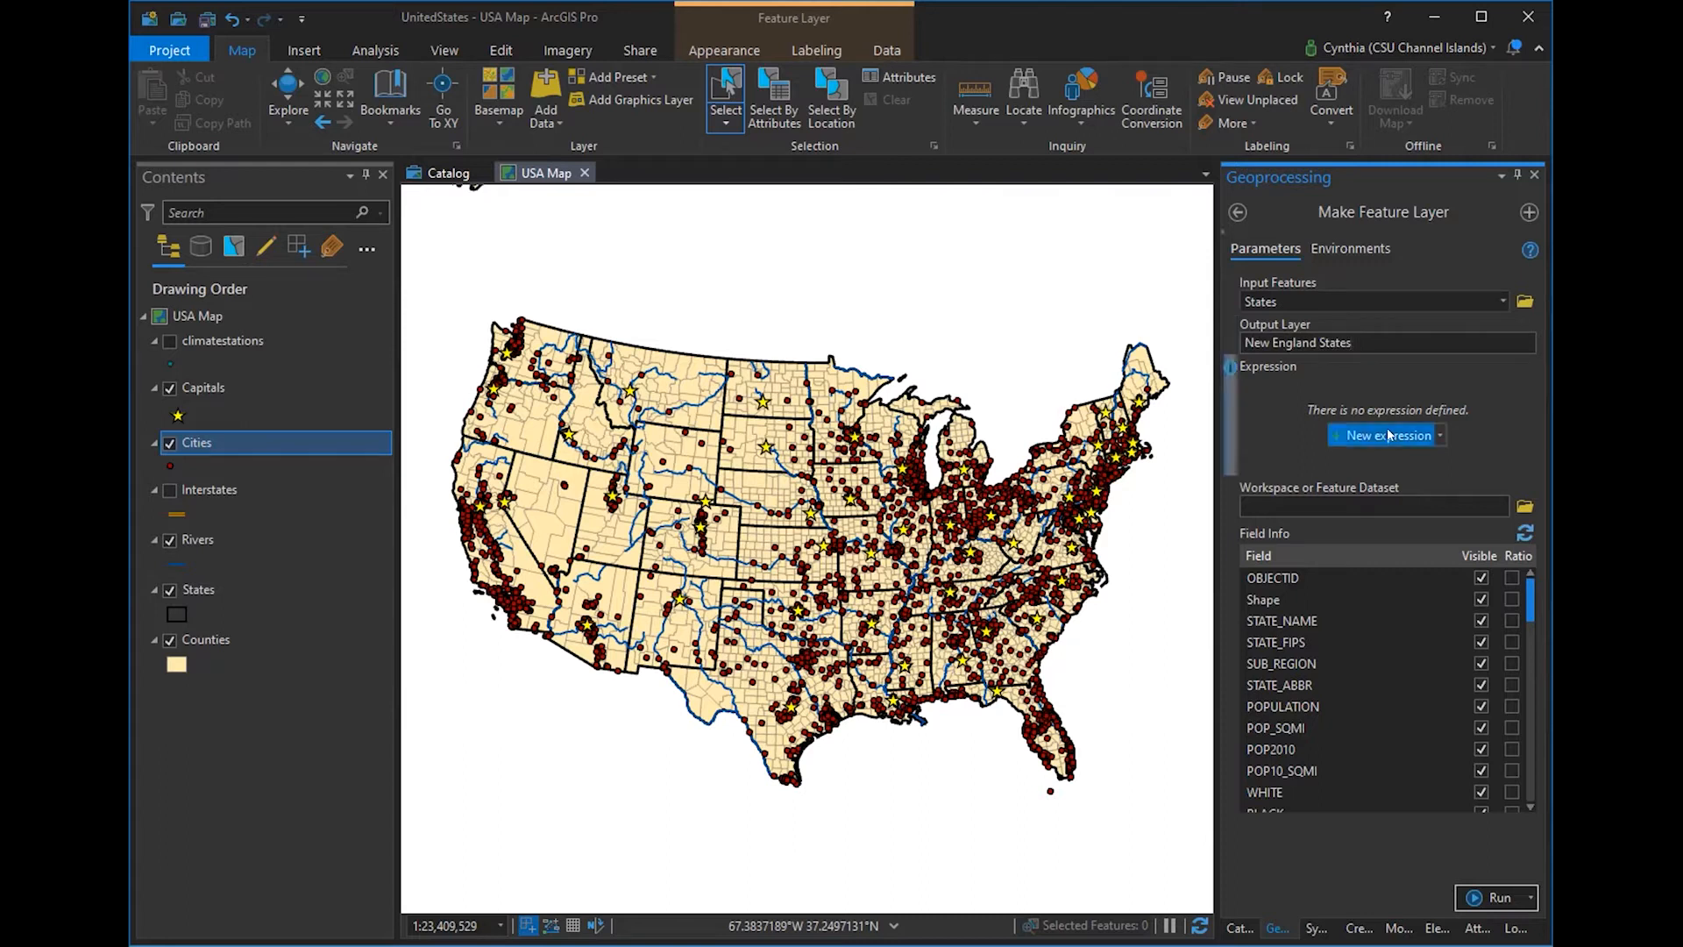
click(1369, 460)
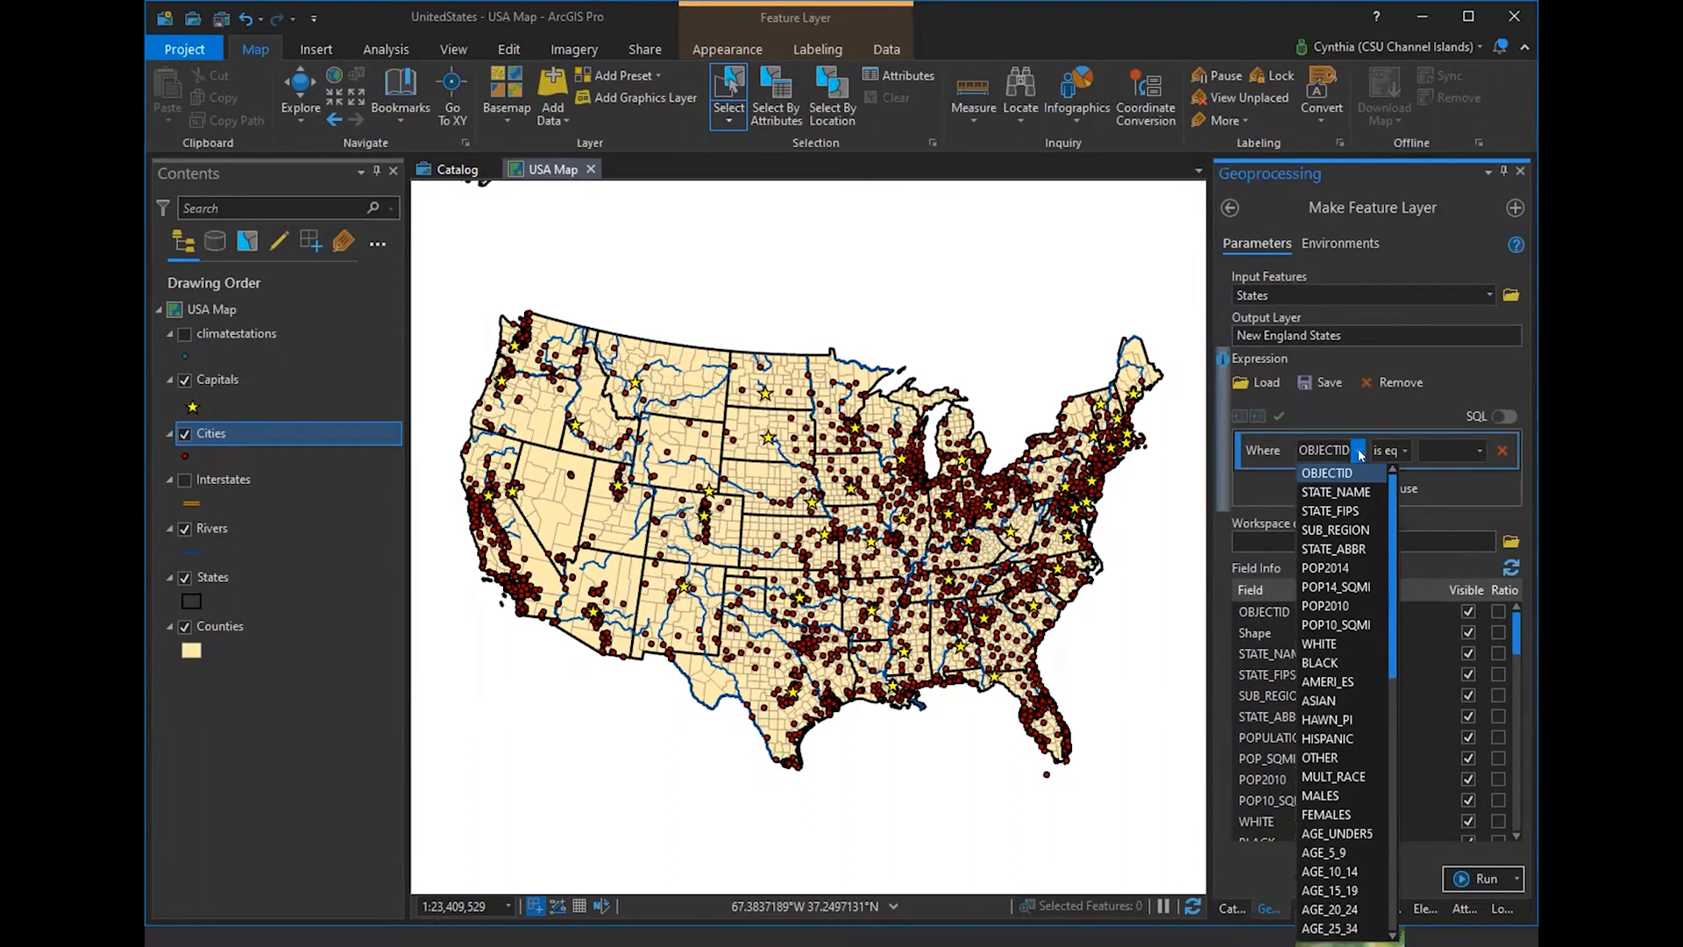
click(1339, 530)
click(1403, 453)
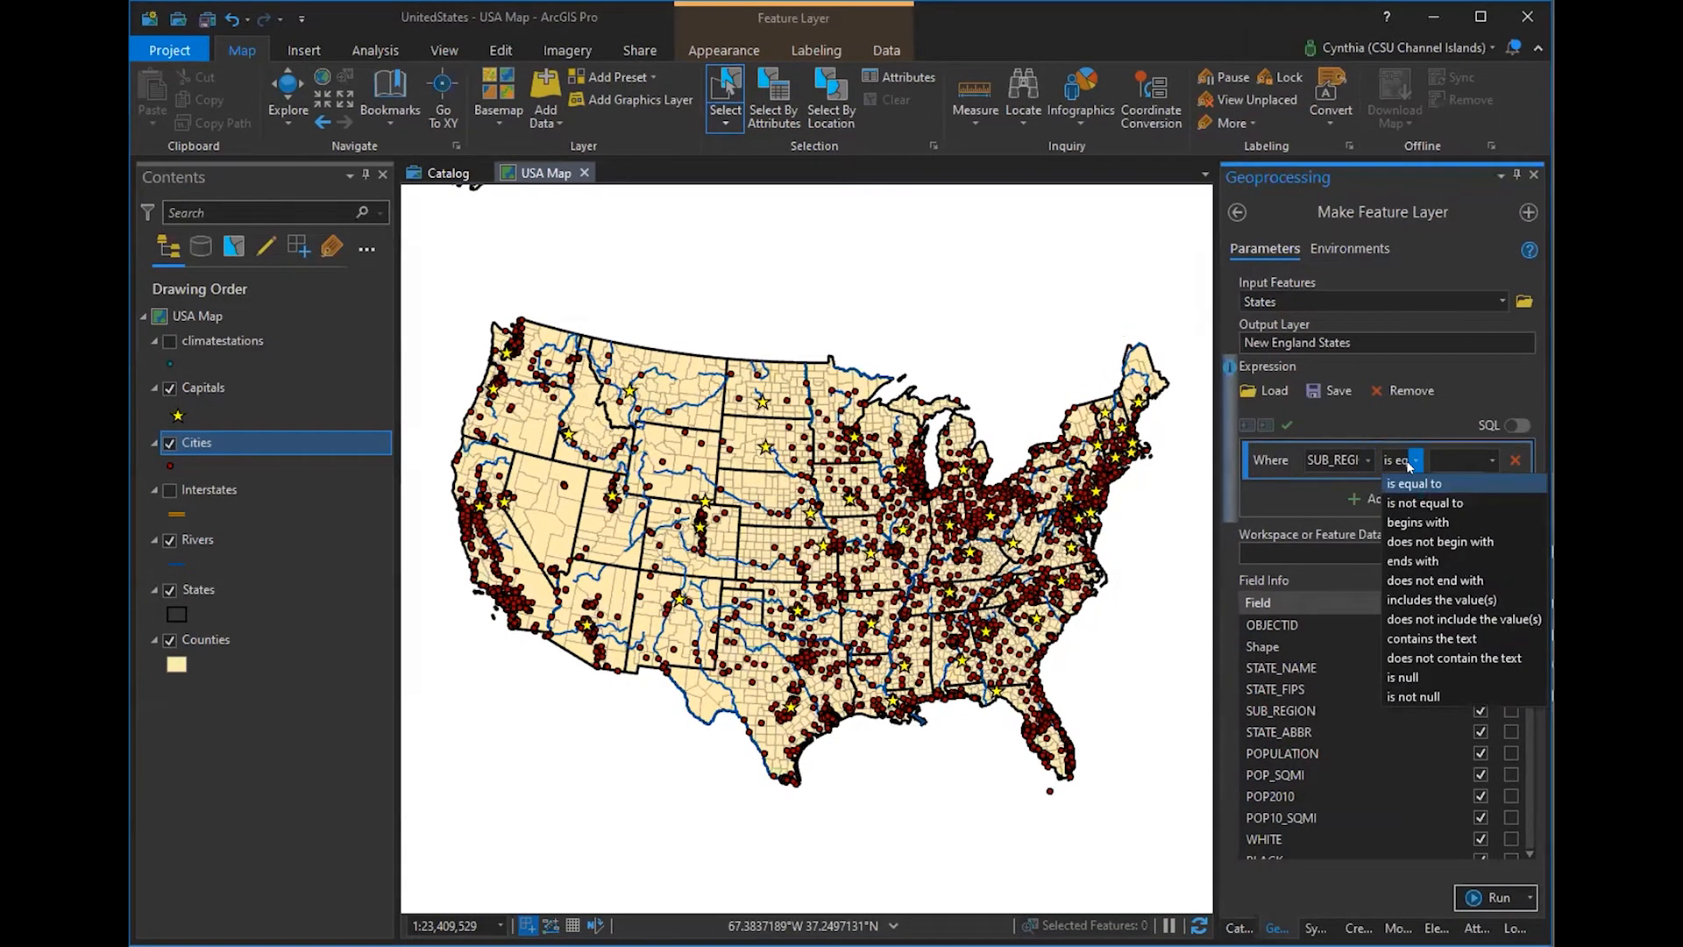
click(1413, 483)
click(1490, 460)
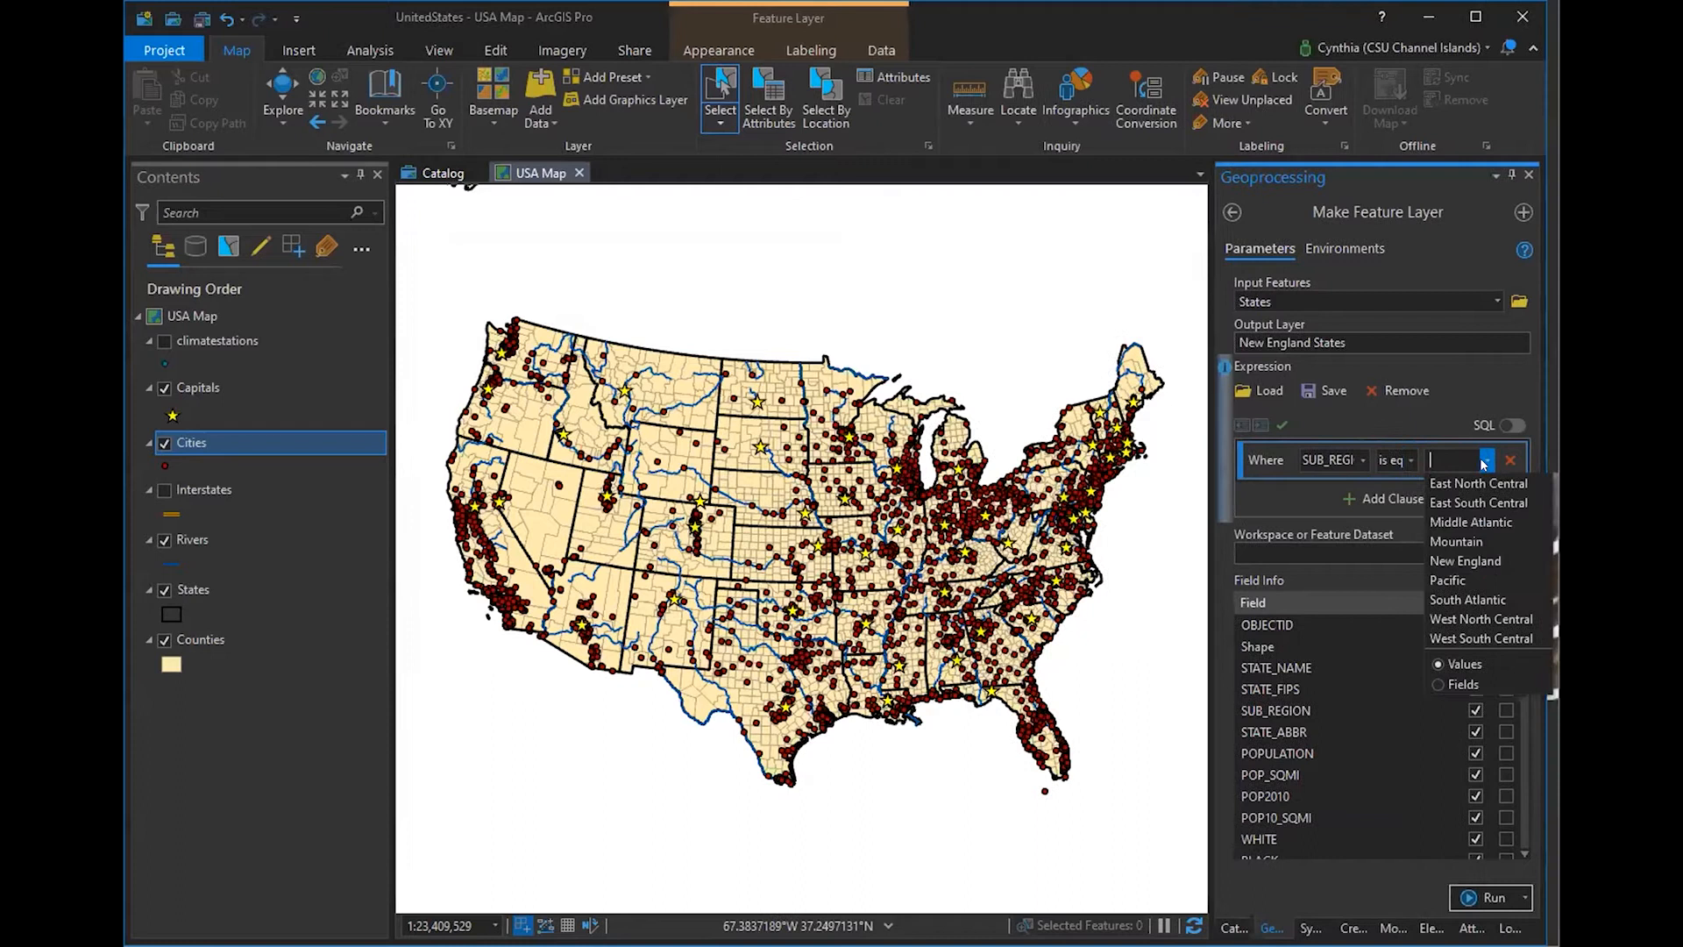
click(1465, 561)
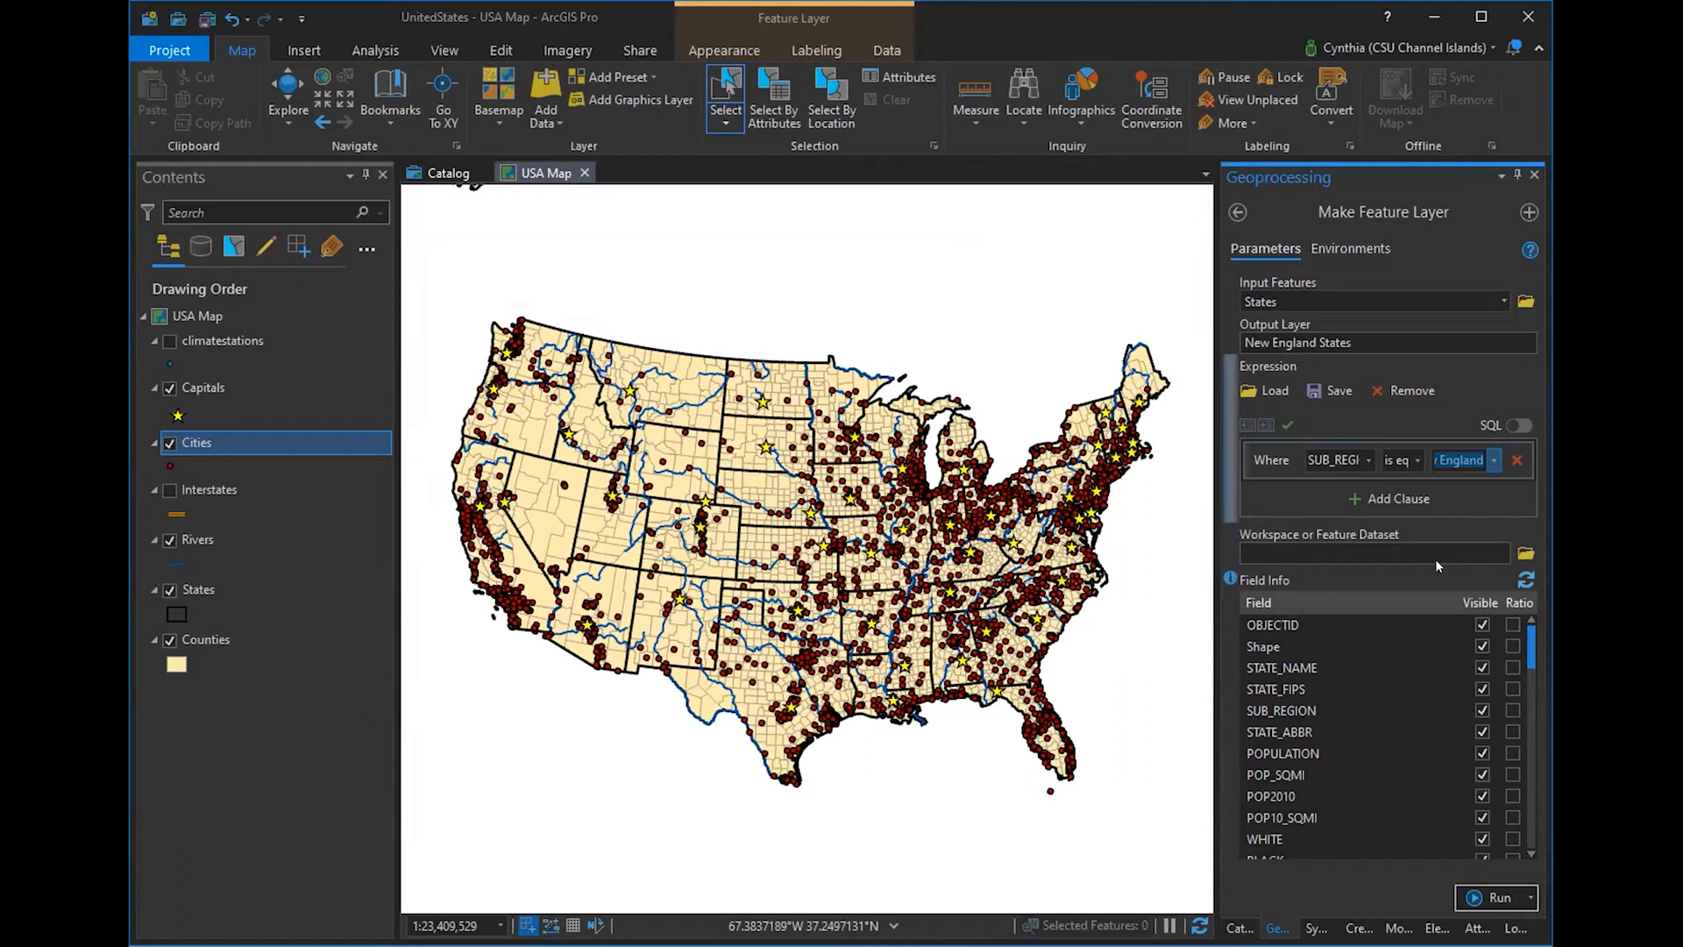
- Look through the tool's field list, select all the fields and turn off their visibility together
scroll(1318, 657, down, 8)
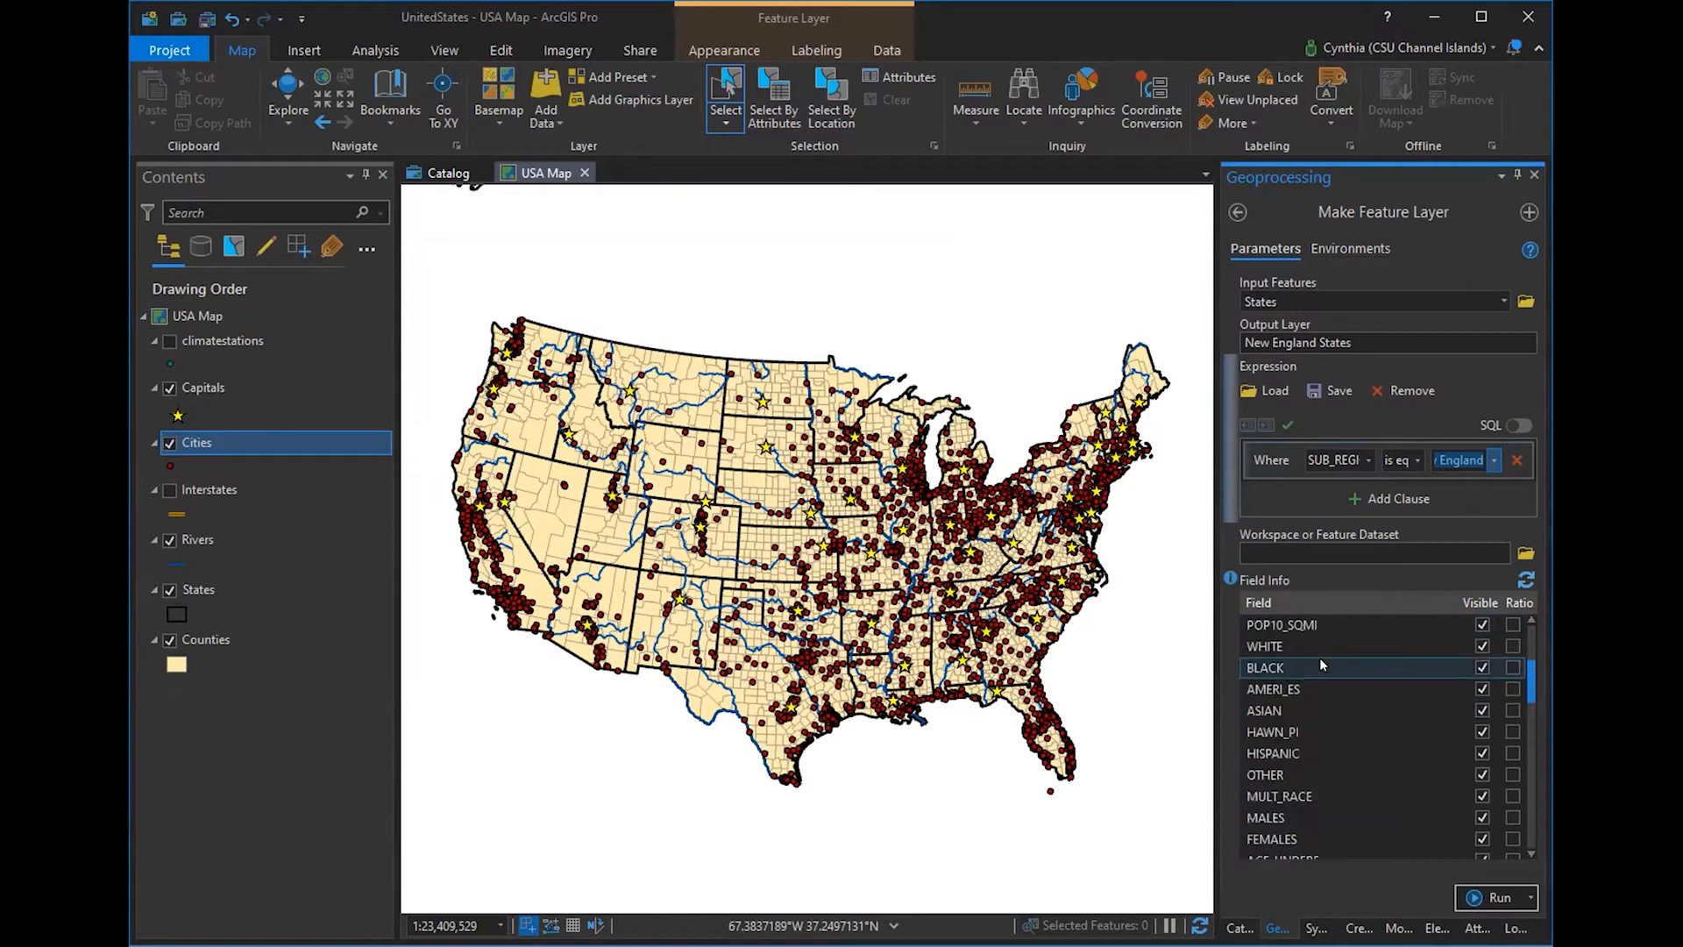
scroll(1318, 657, up, 4)
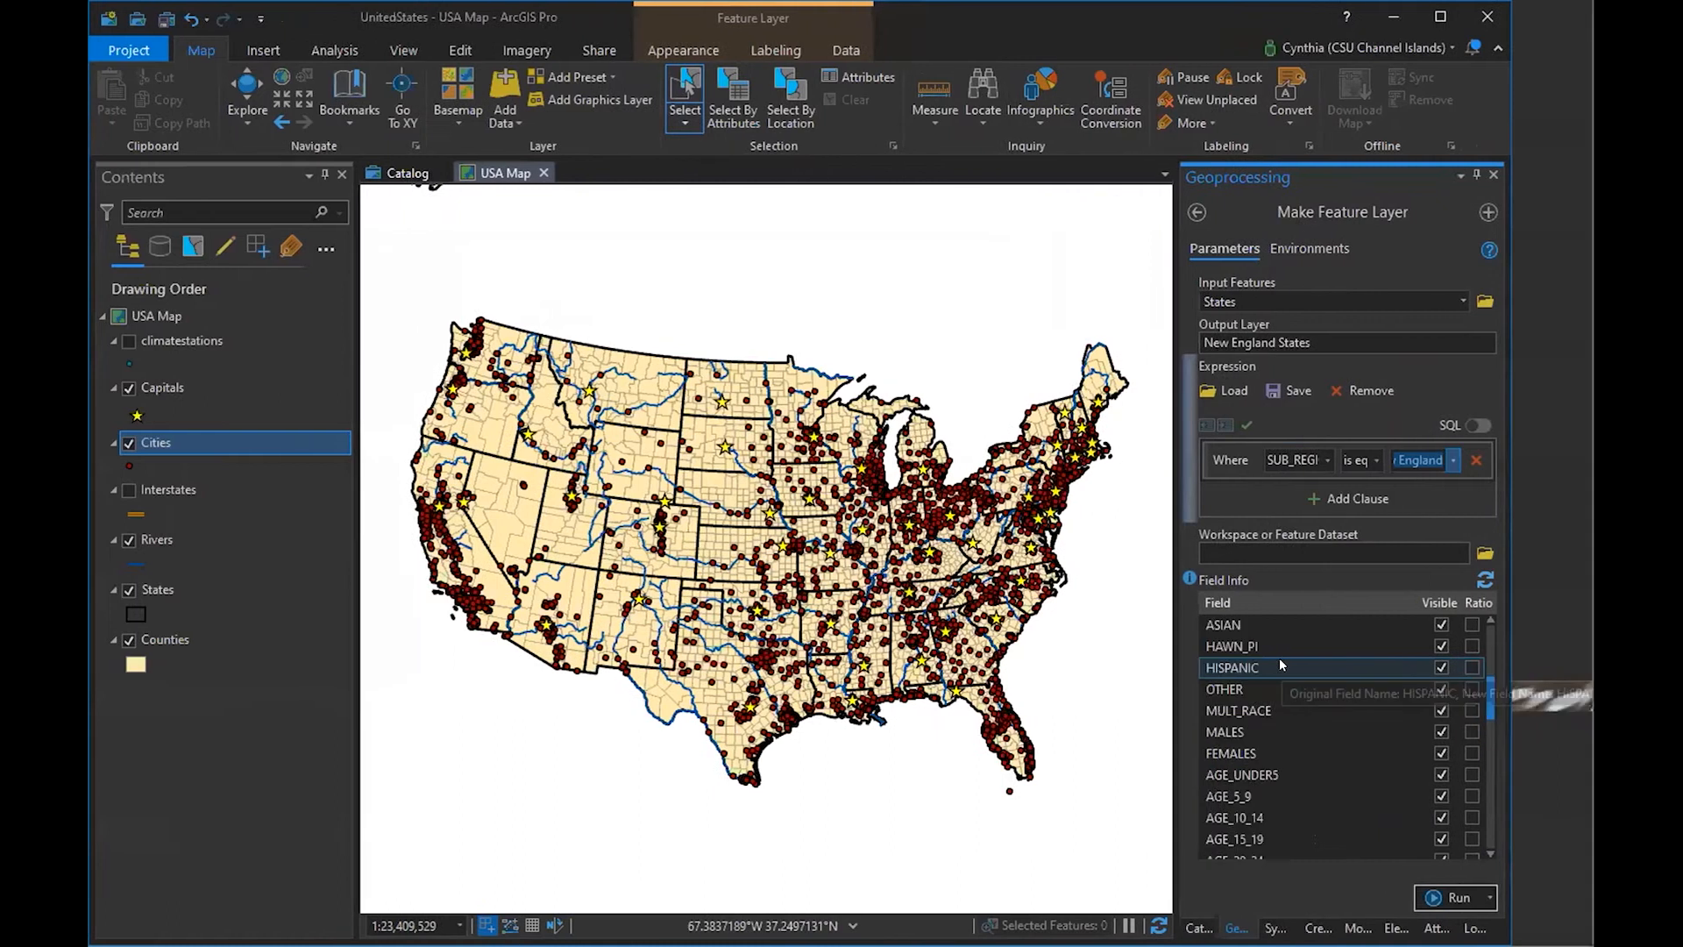
scroll(1280, 664, up, 5)
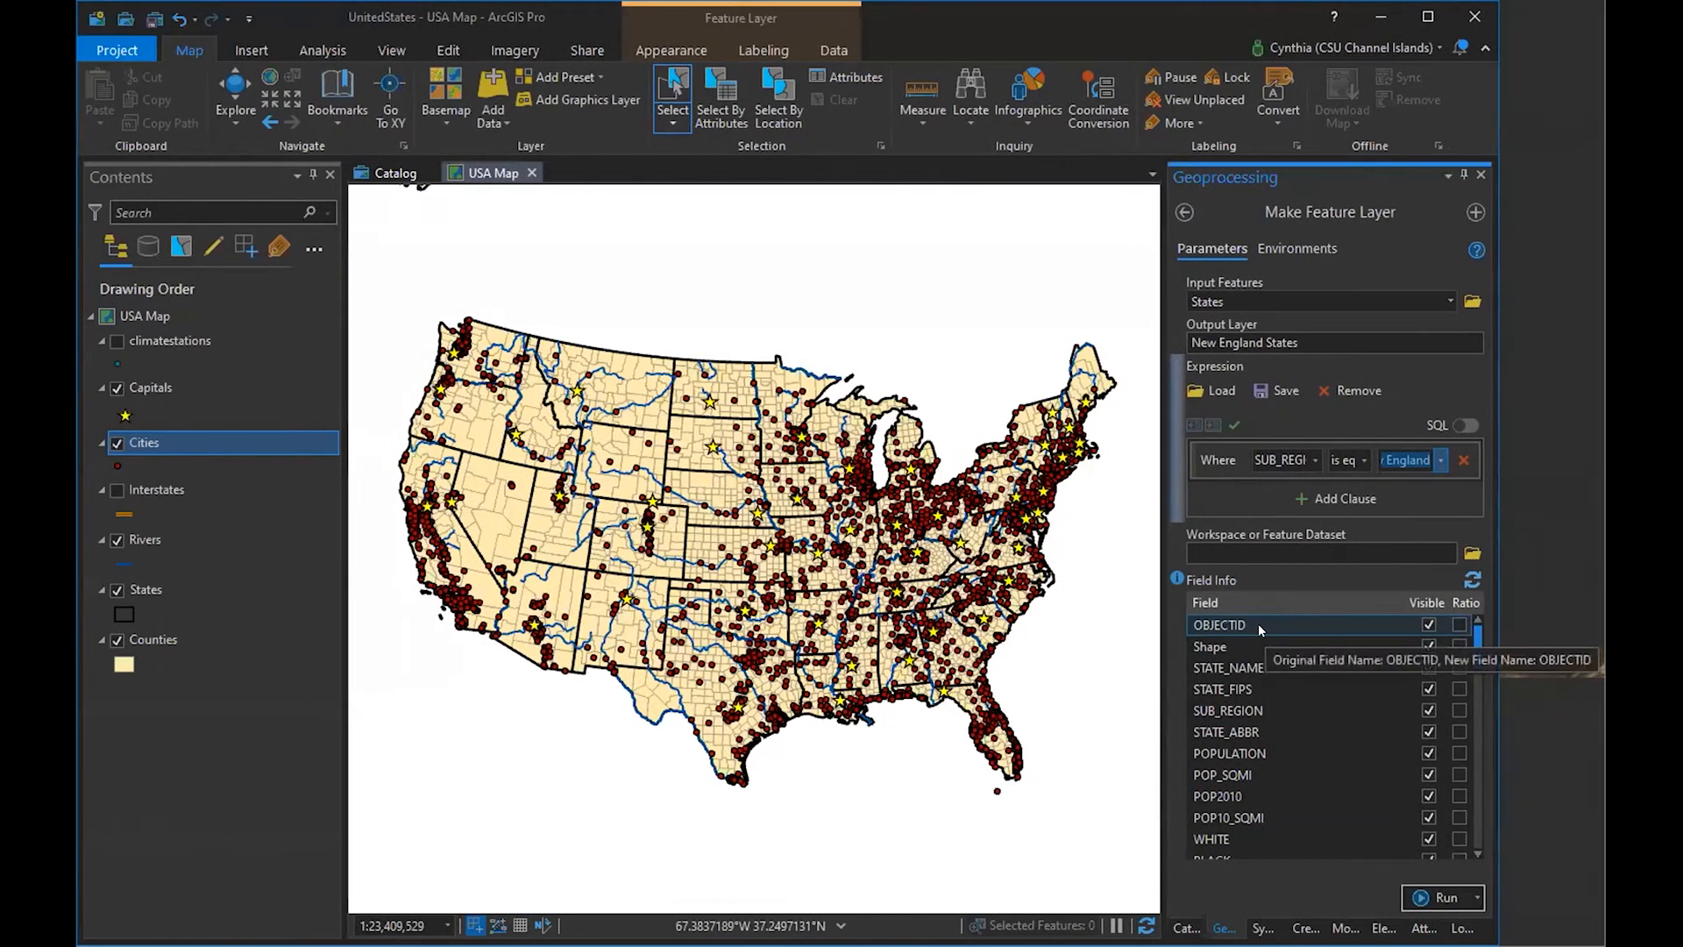
scroll(1259, 624, down, 8)
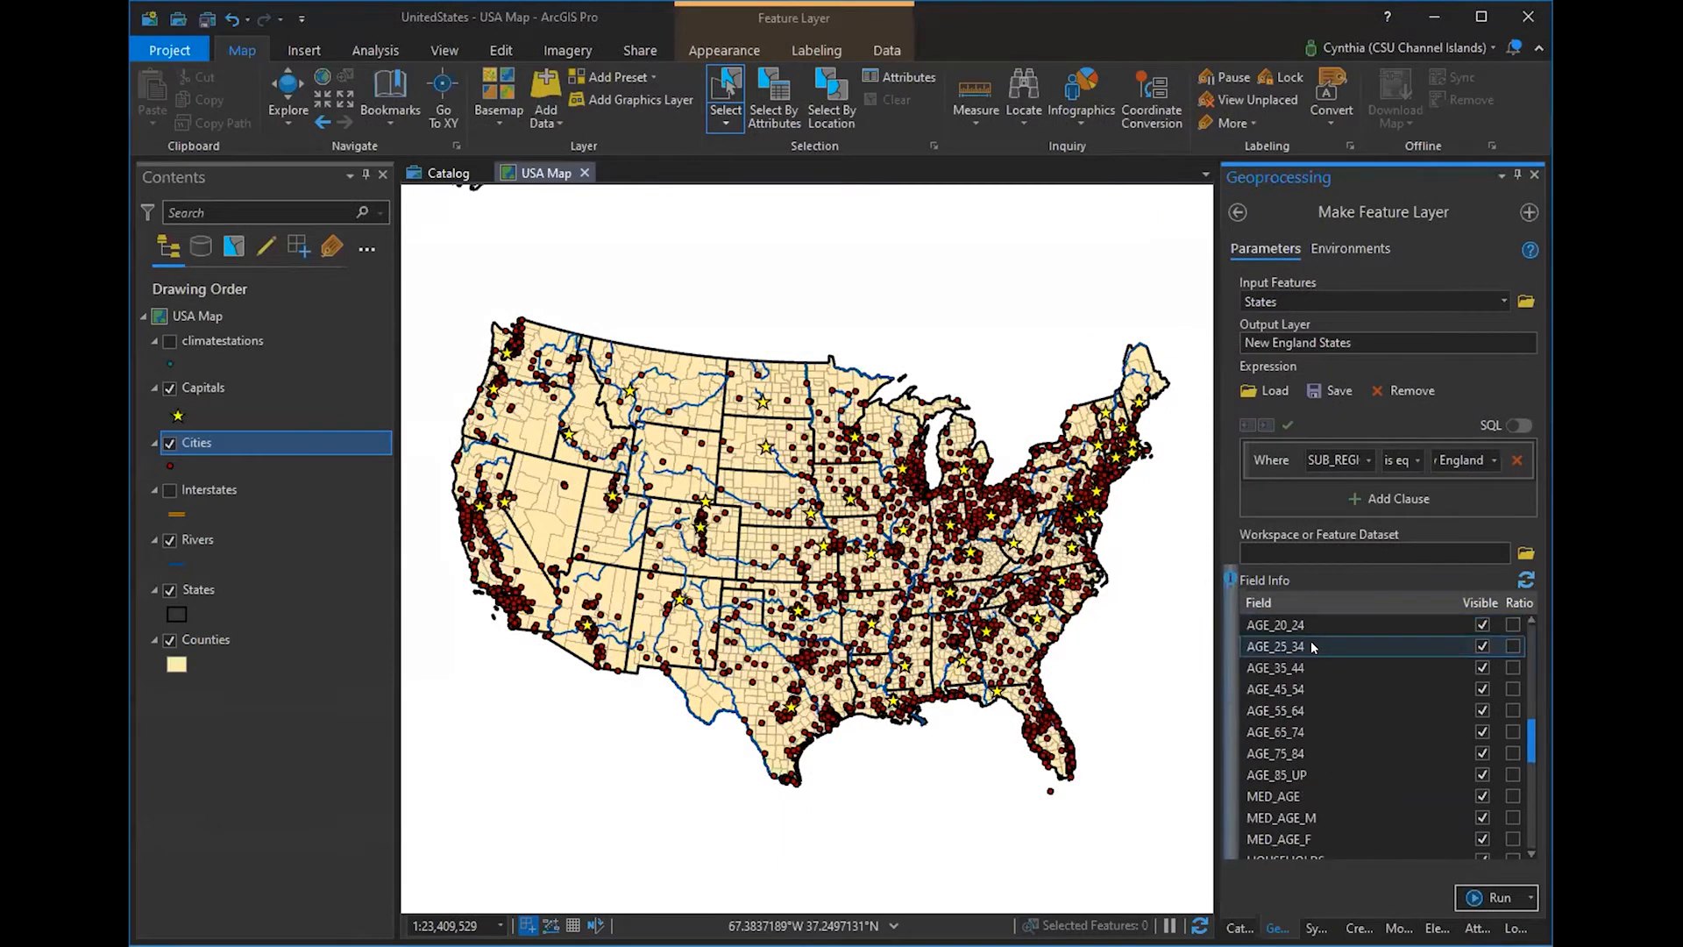
scroll(1312, 646, down, 6)
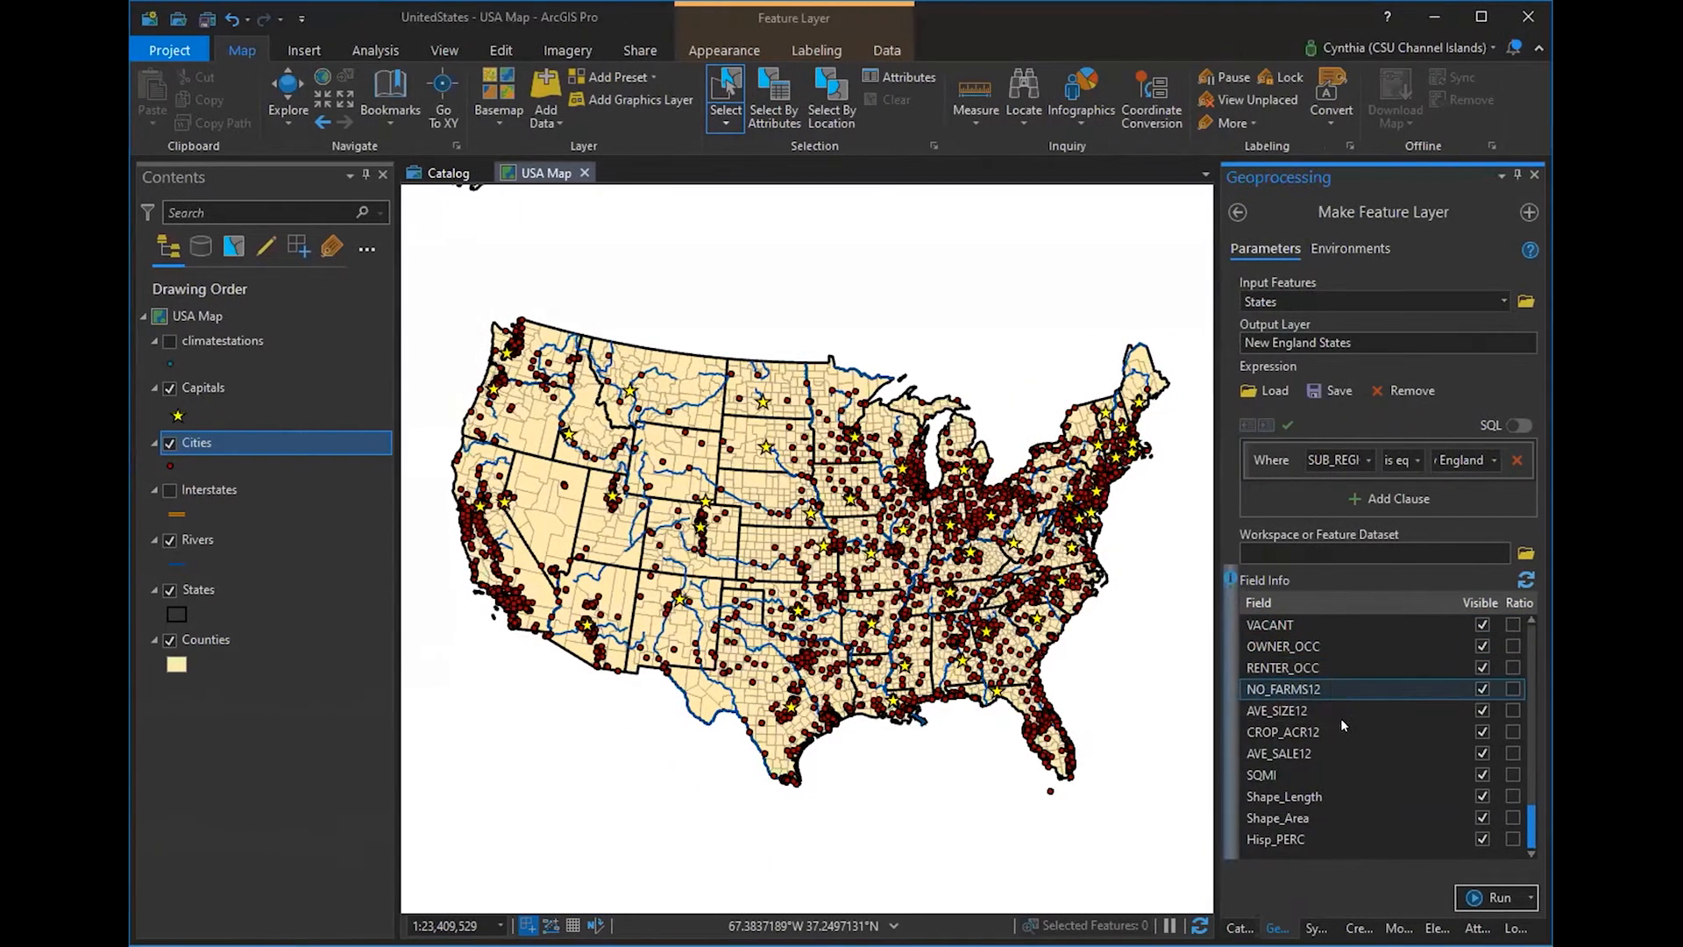
click(1311, 839)
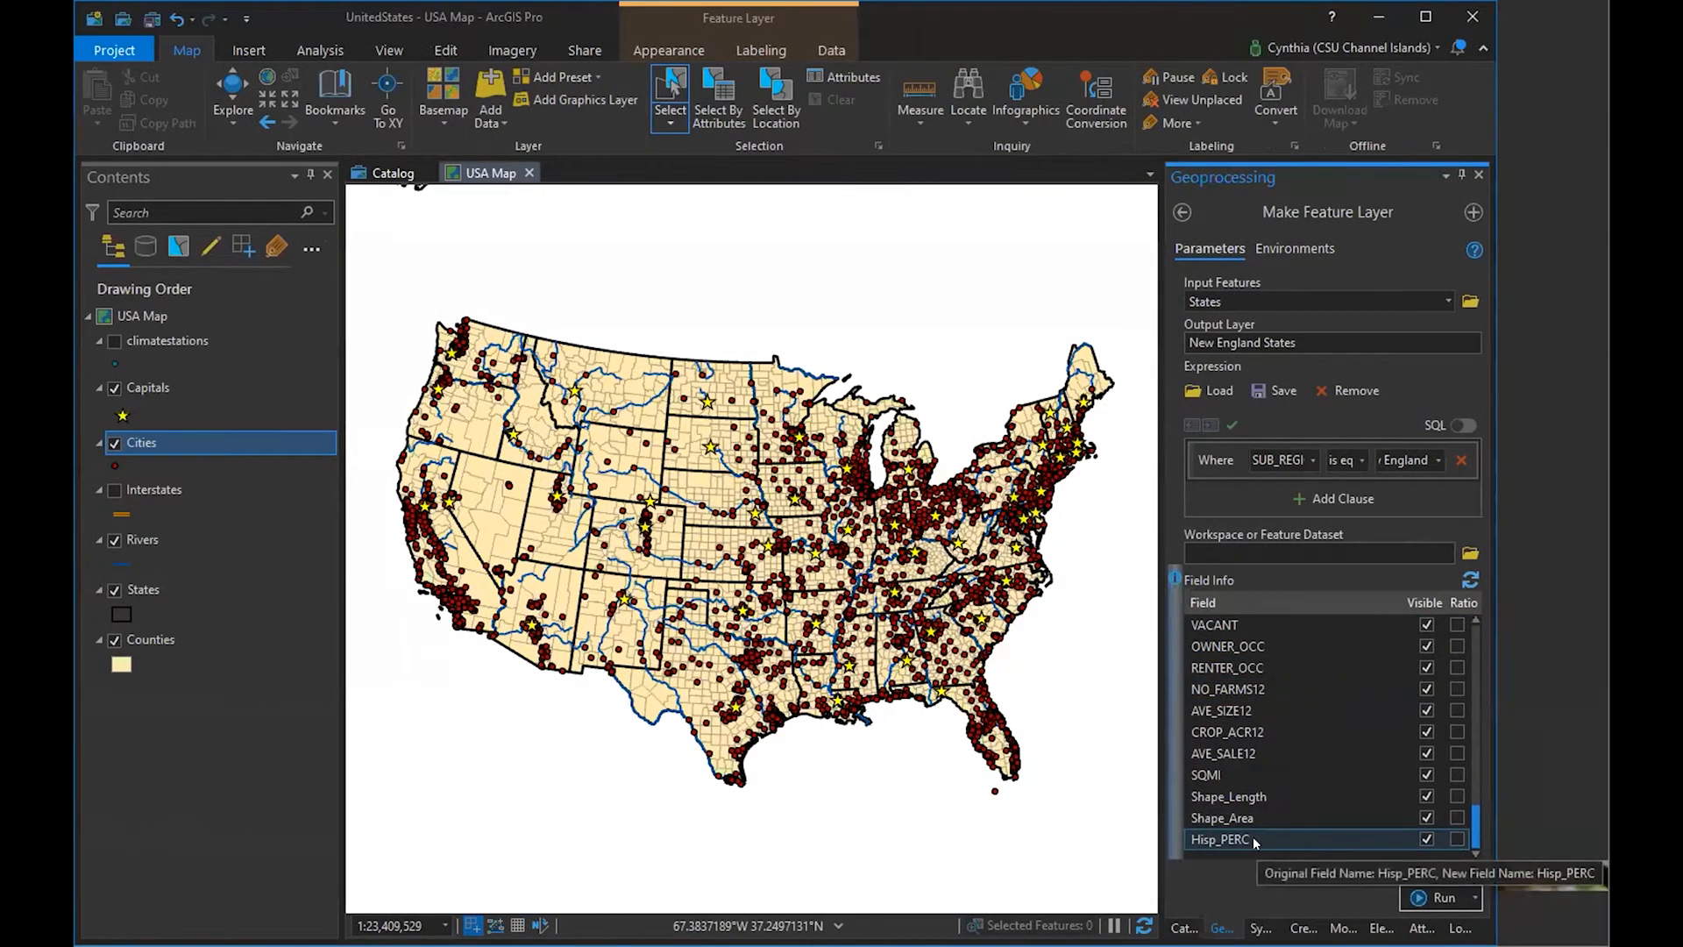
key(ctrl+a)
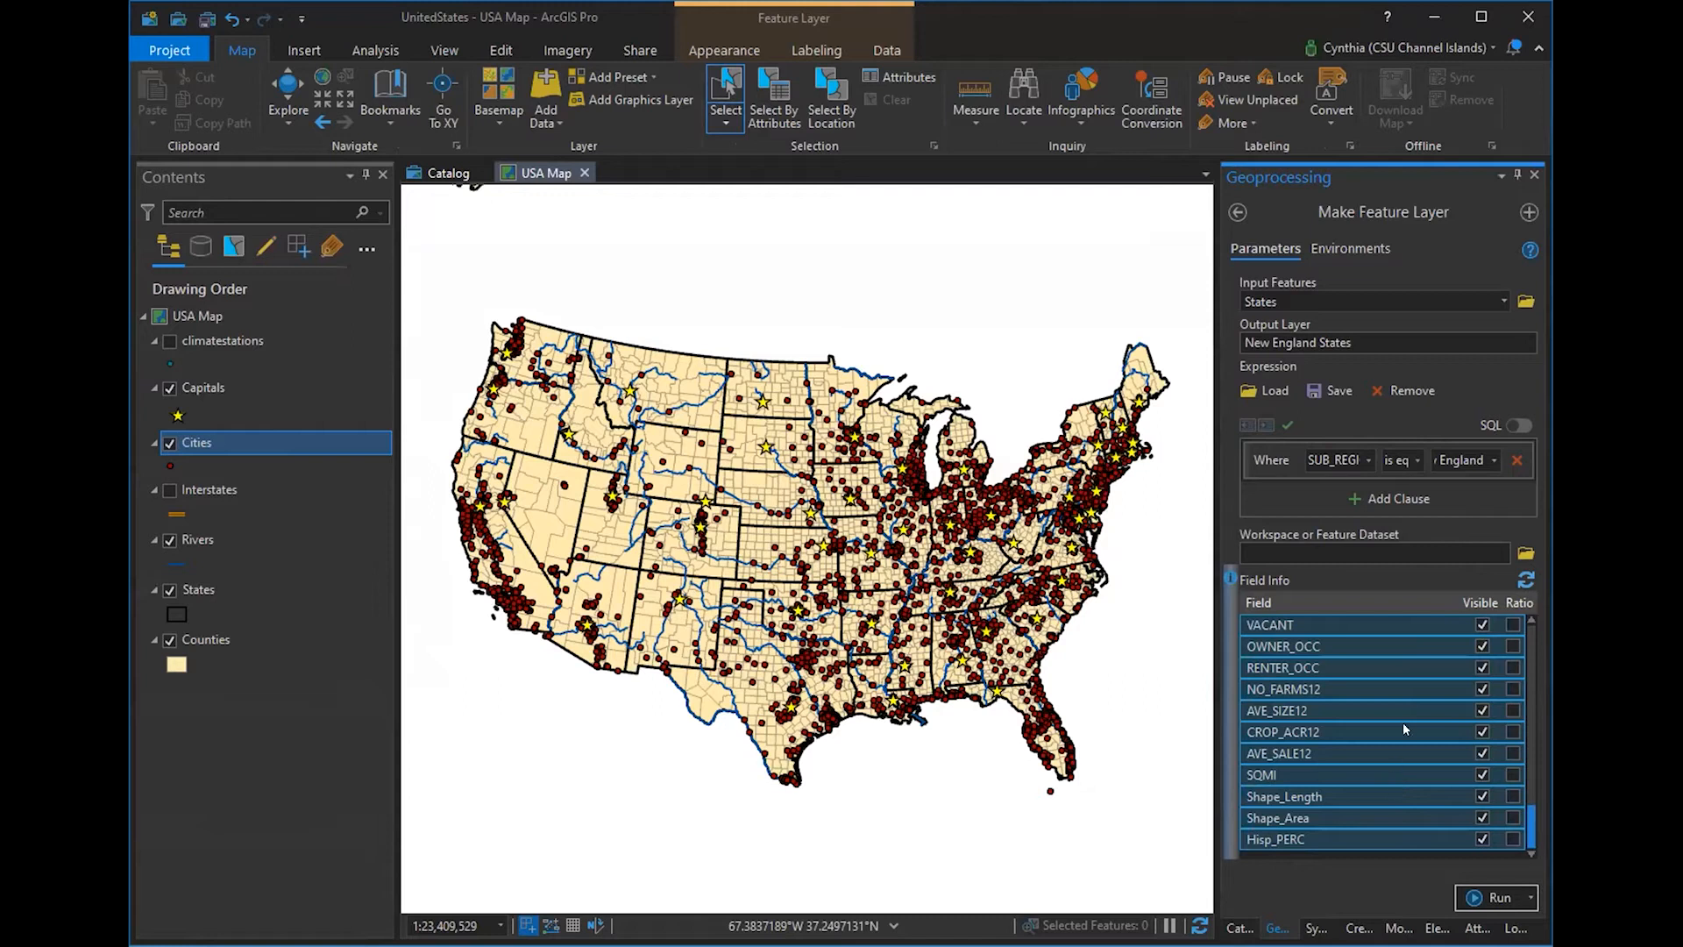
click(1481, 646)
scroll(1390, 722, up, 10)
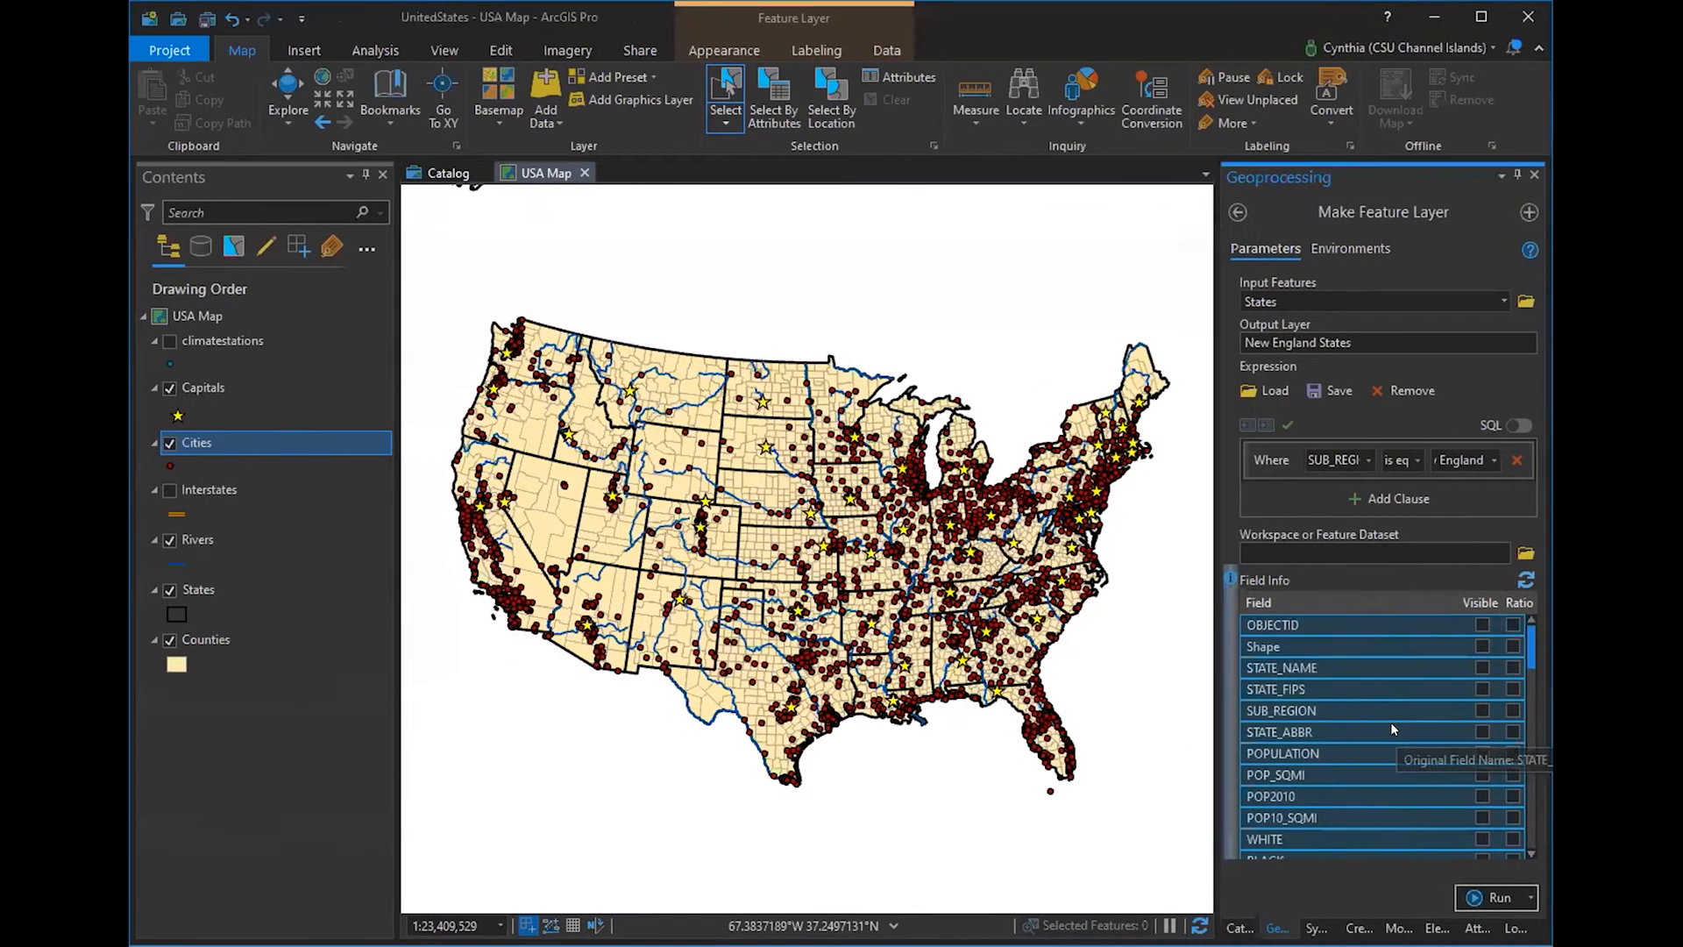
- Make only the STATE_NAME, POPULATION, WHITE and BLACK fields visible and run Make Feature Layer
click(1323, 623)
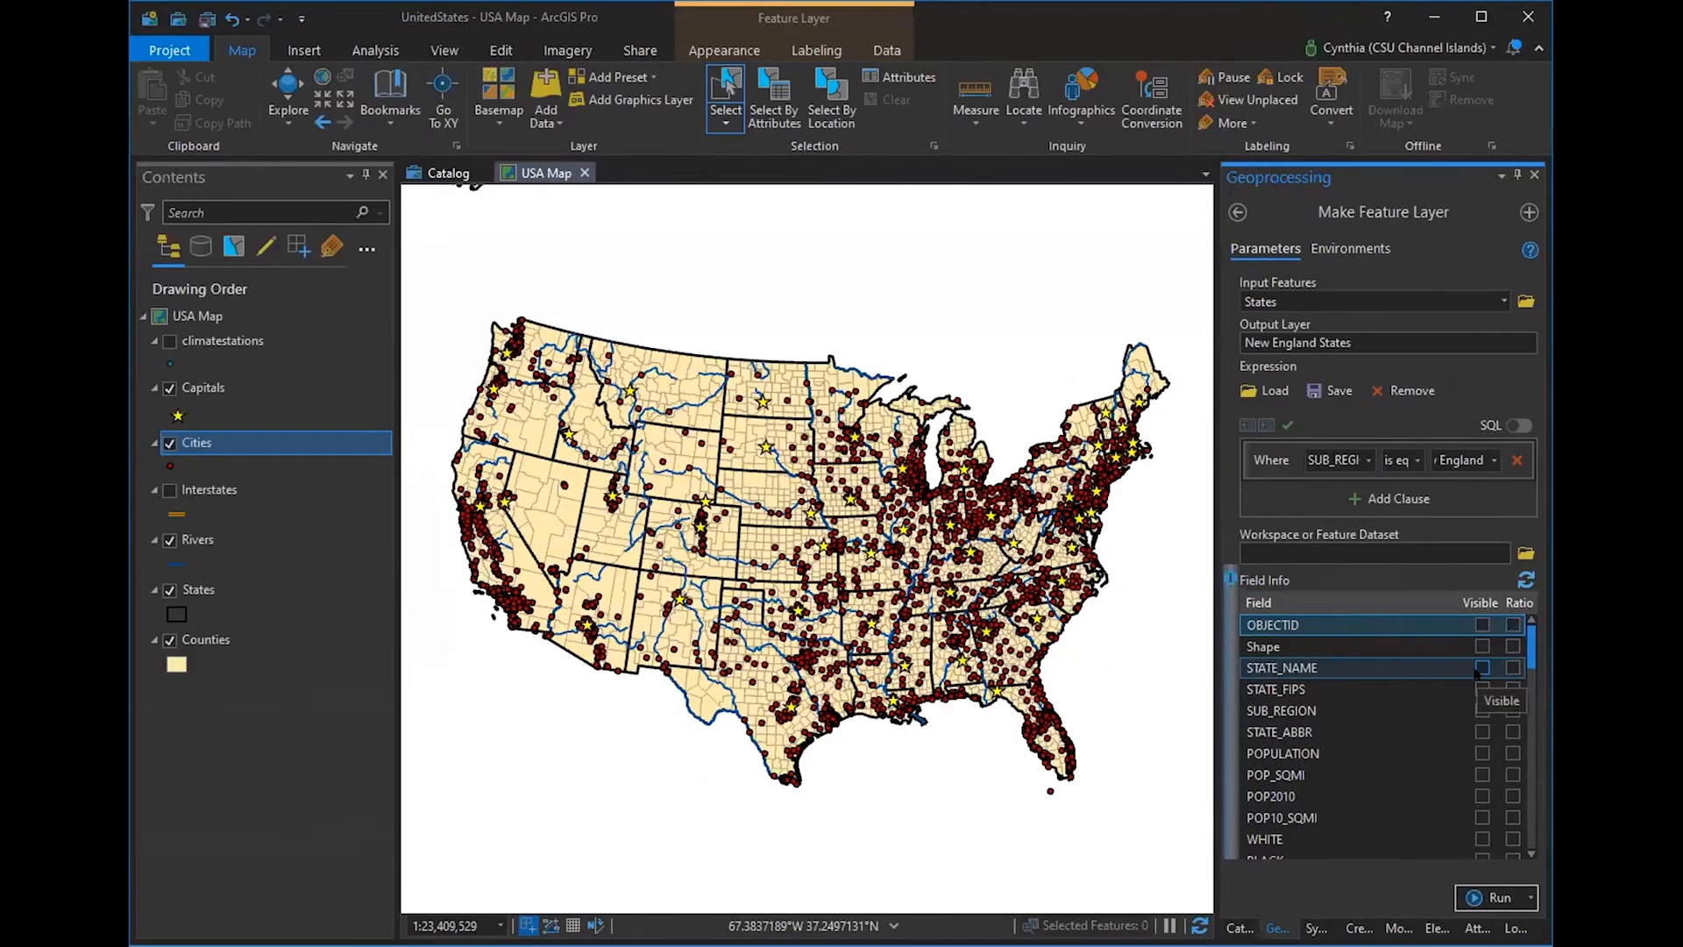
click(1481, 668)
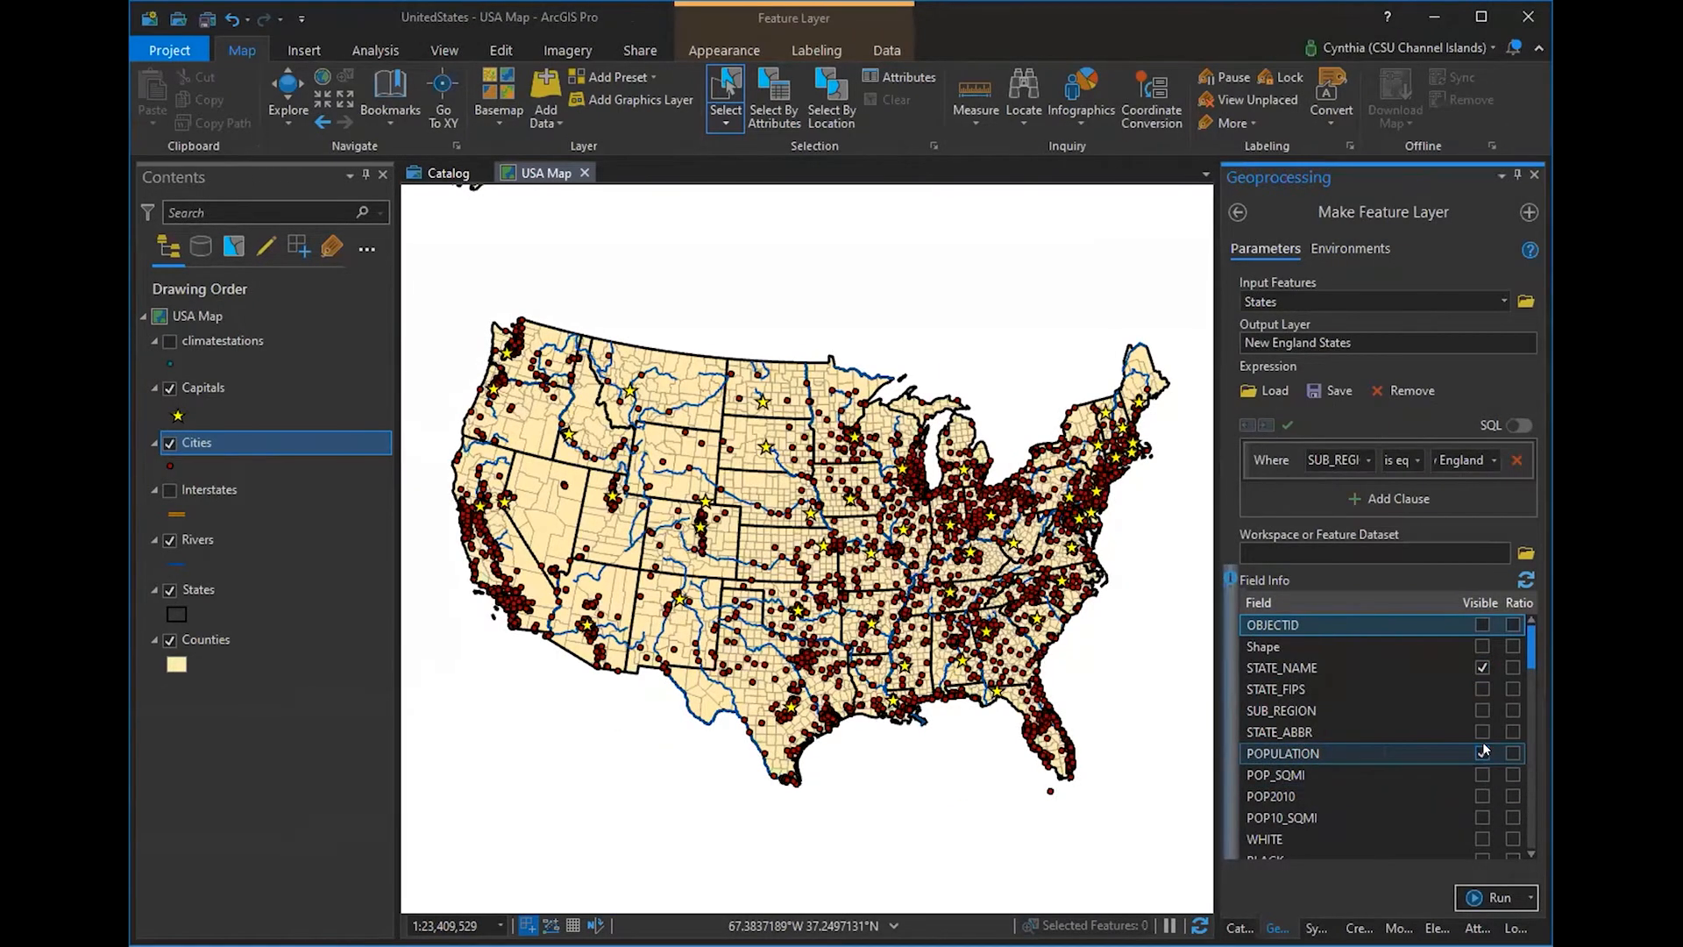
click(1482, 752)
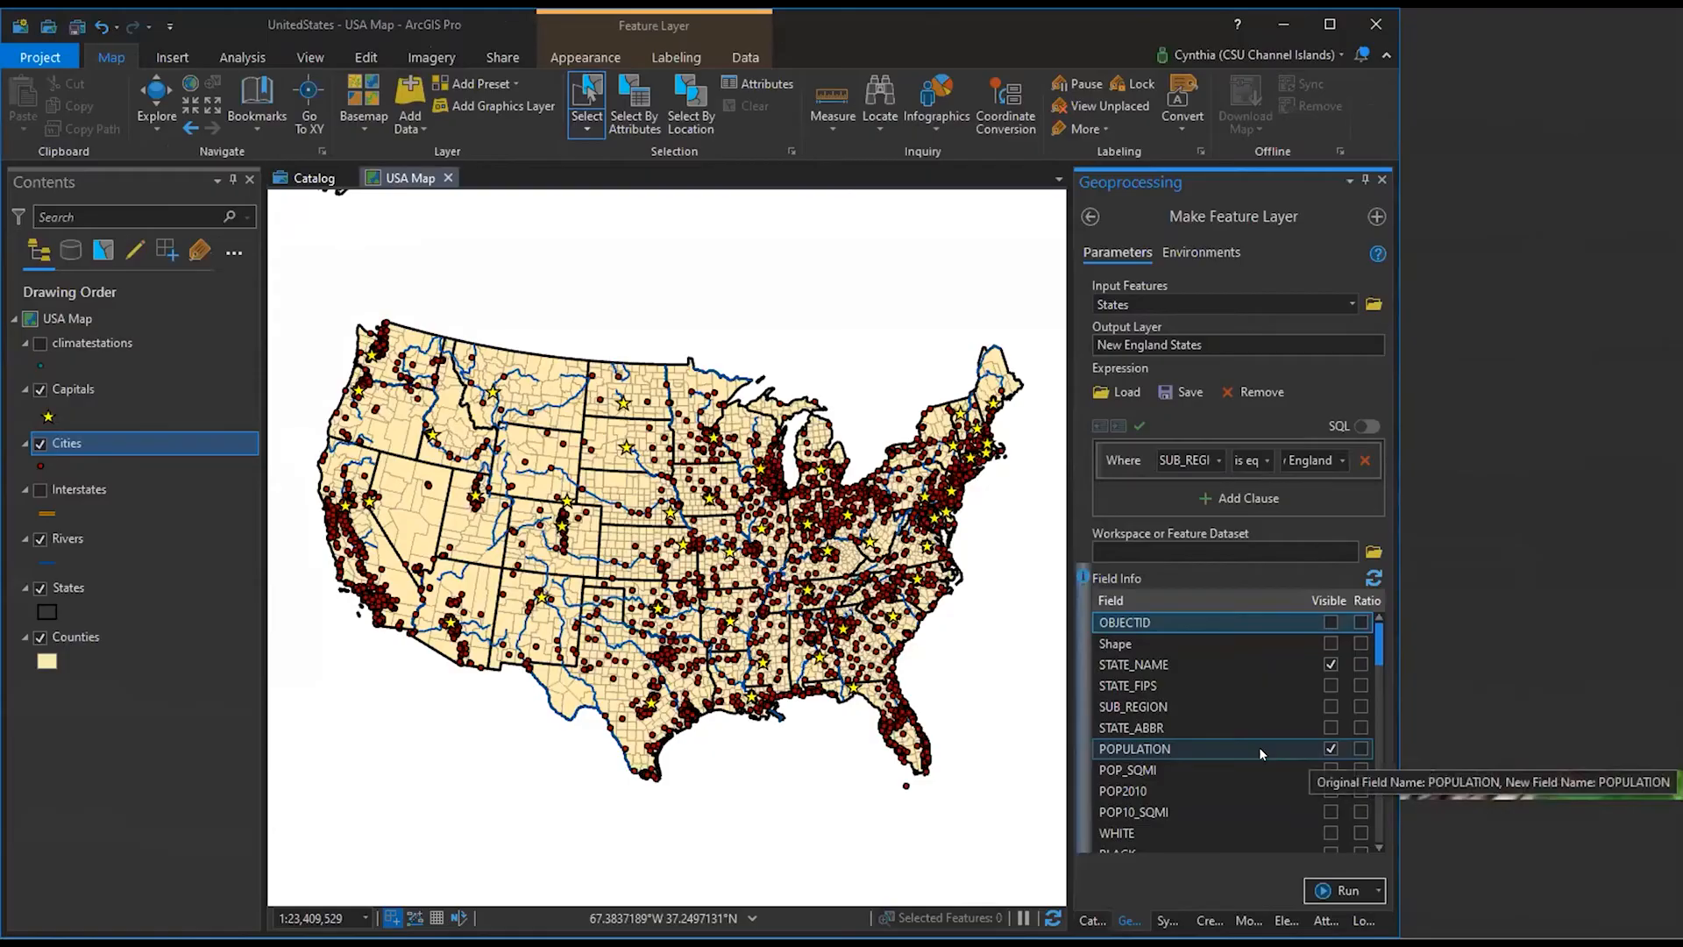
scroll(1259, 747, down, 1)
click(1329, 769)
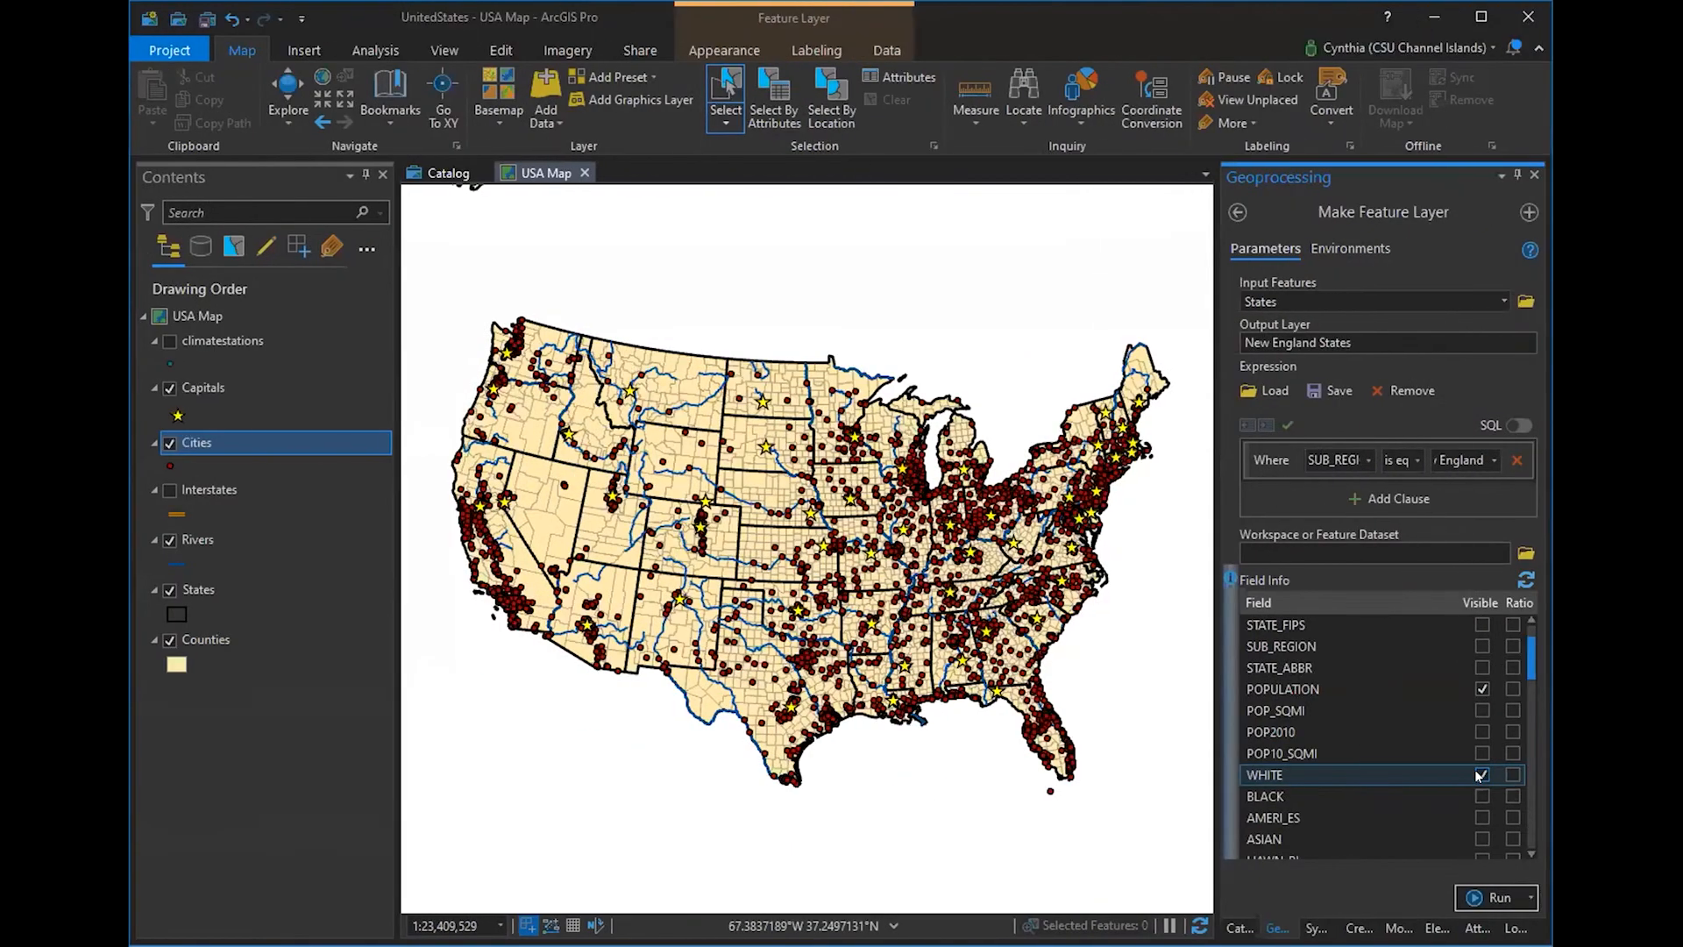
click(1481, 796)
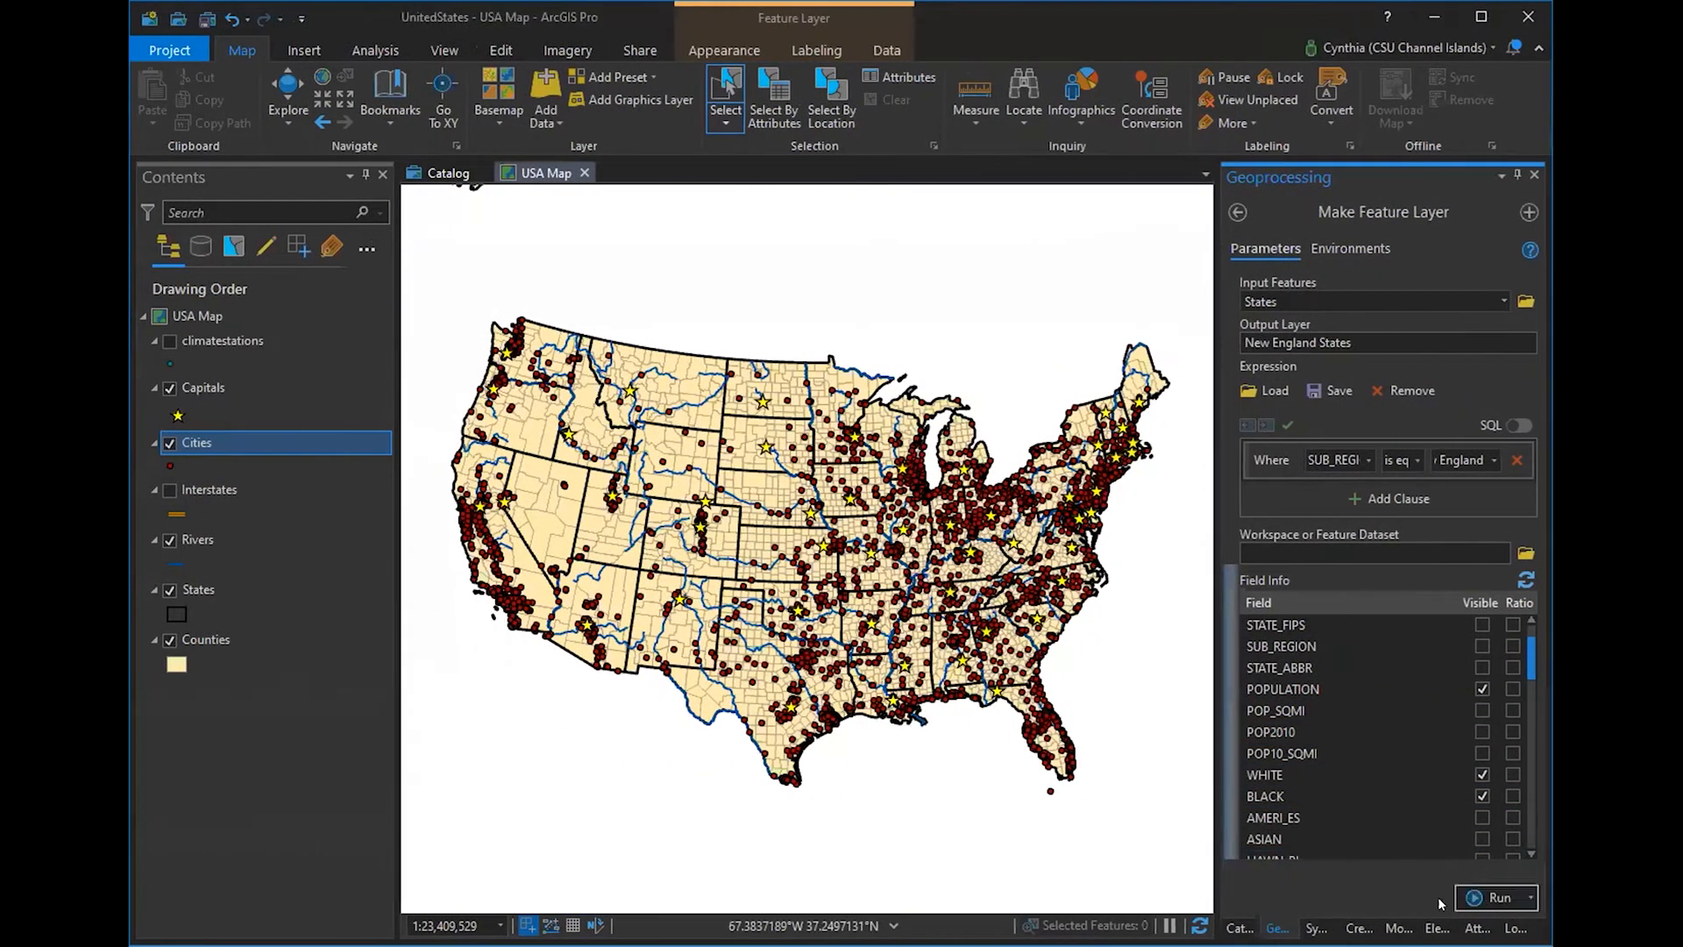
click(1438, 897)
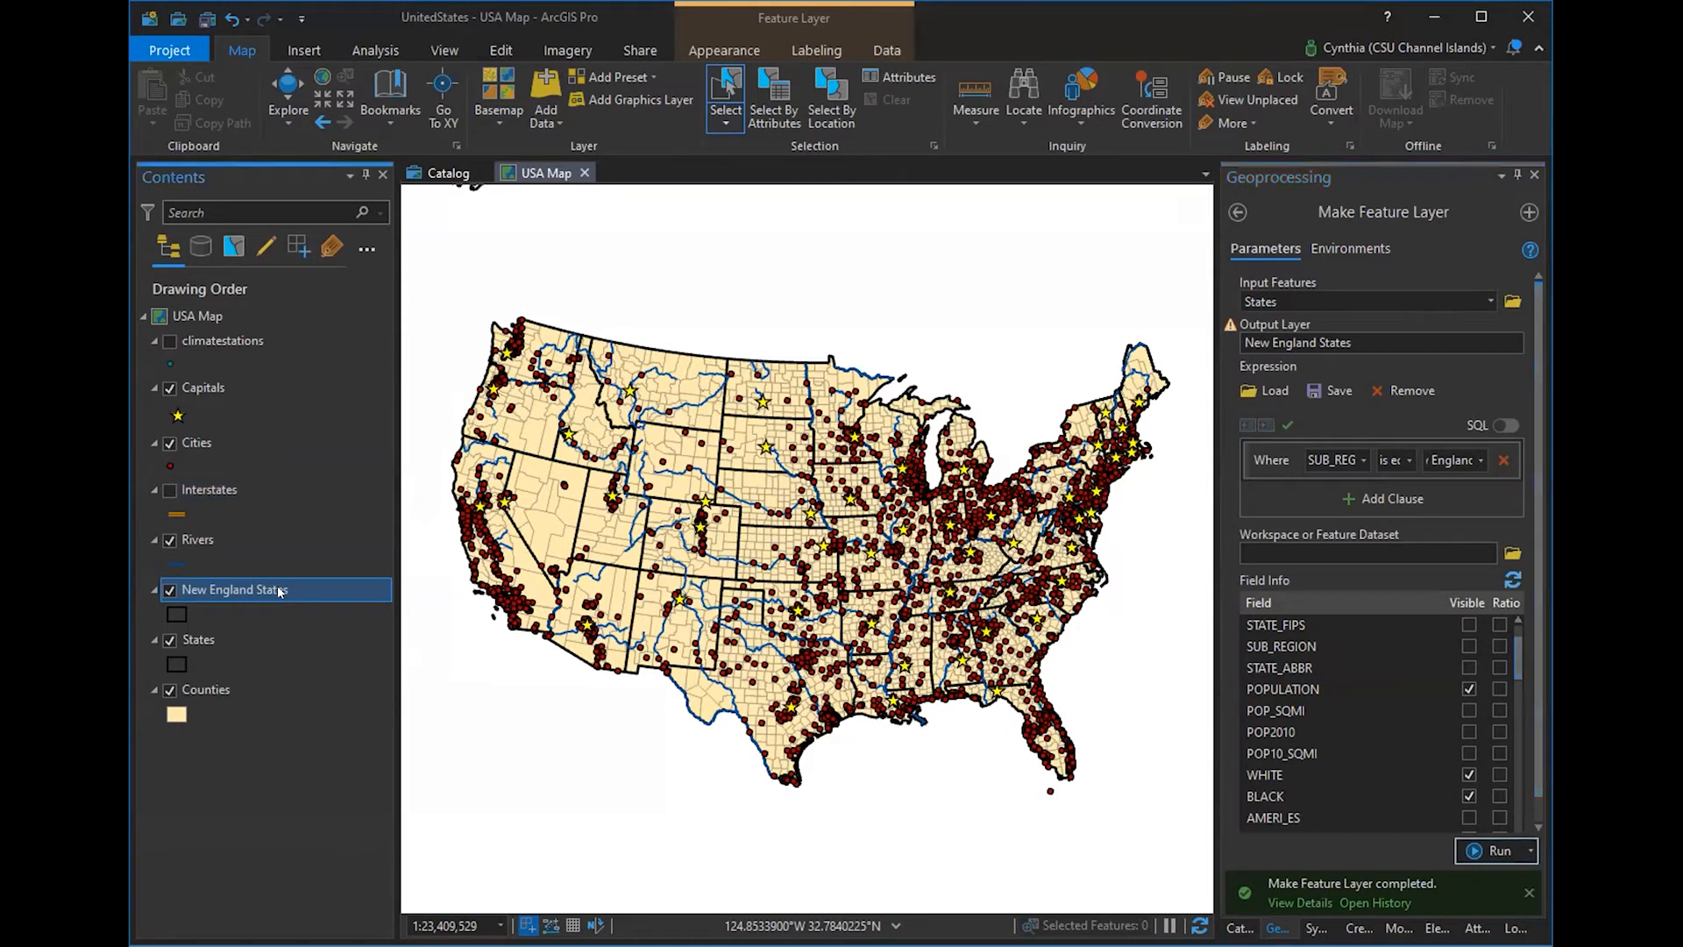
- Open the New England States attribute table, review its records and fields, and close it
right_click(279, 591)
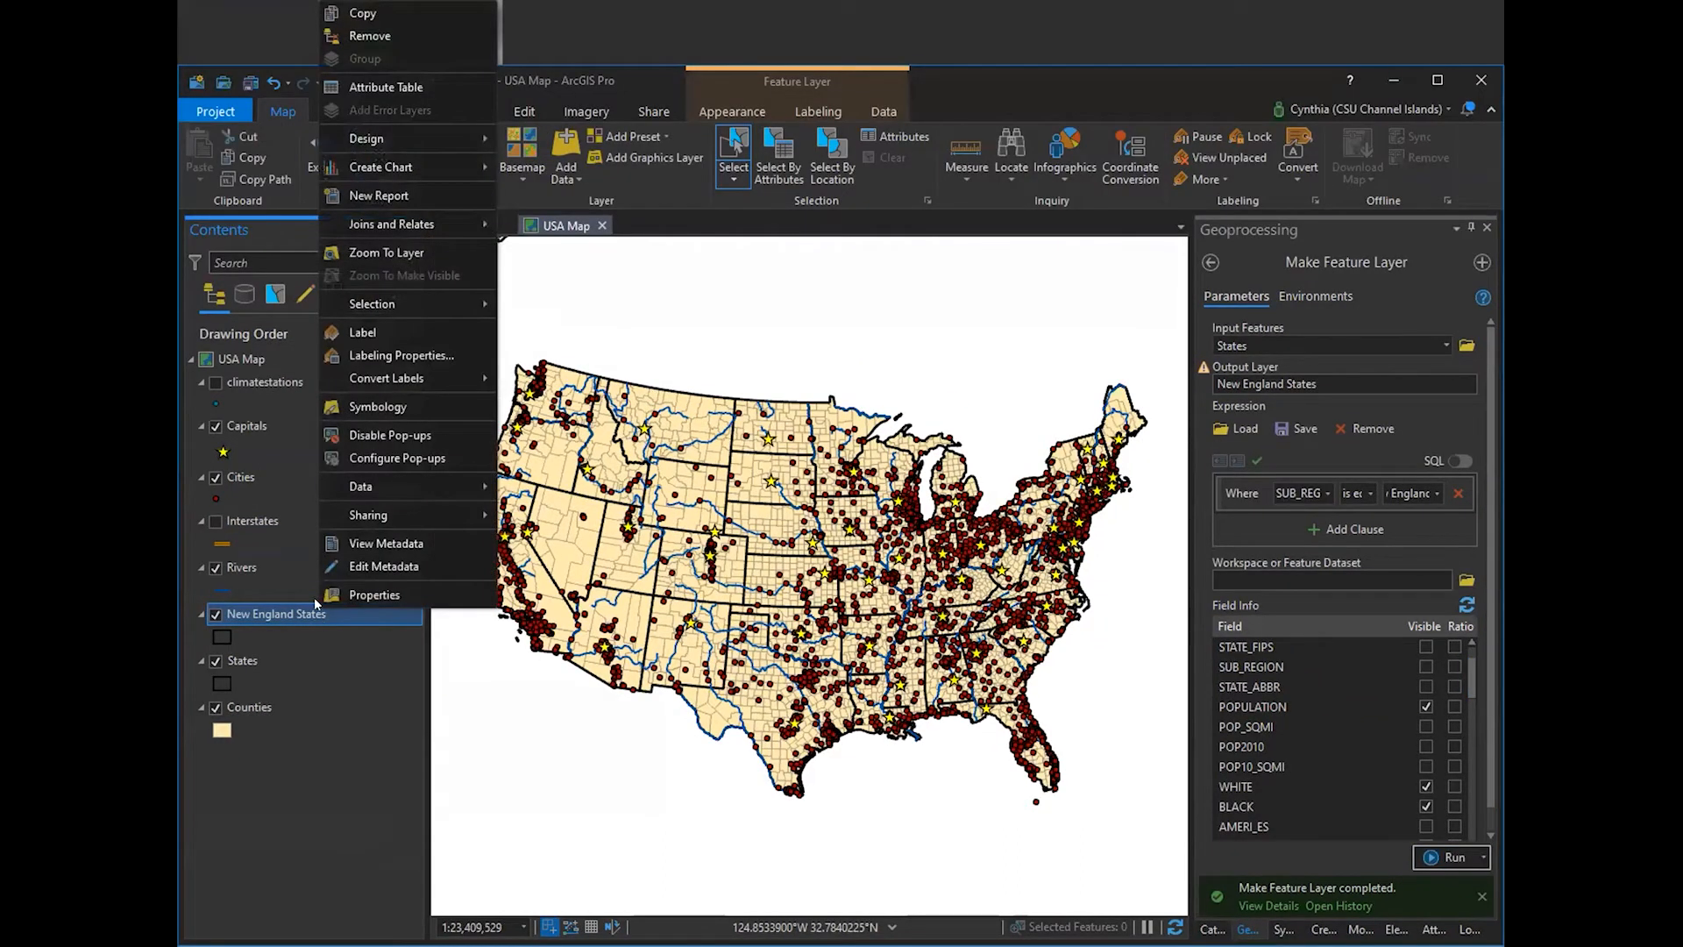
click(380, 89)
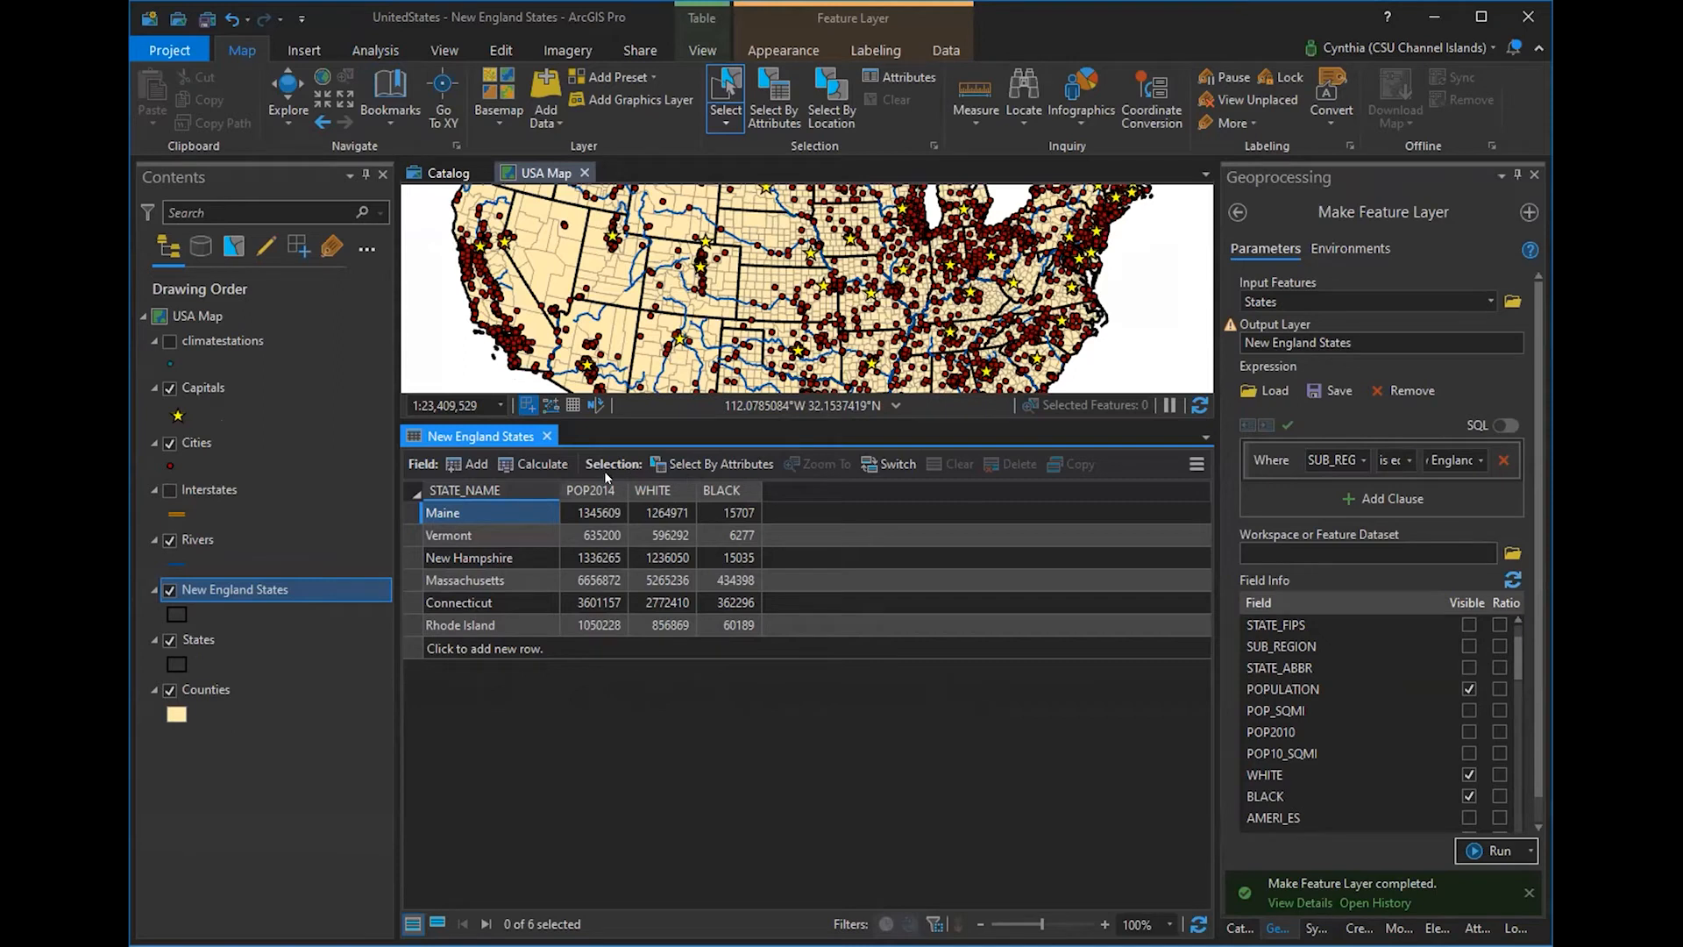
click(546, 435)
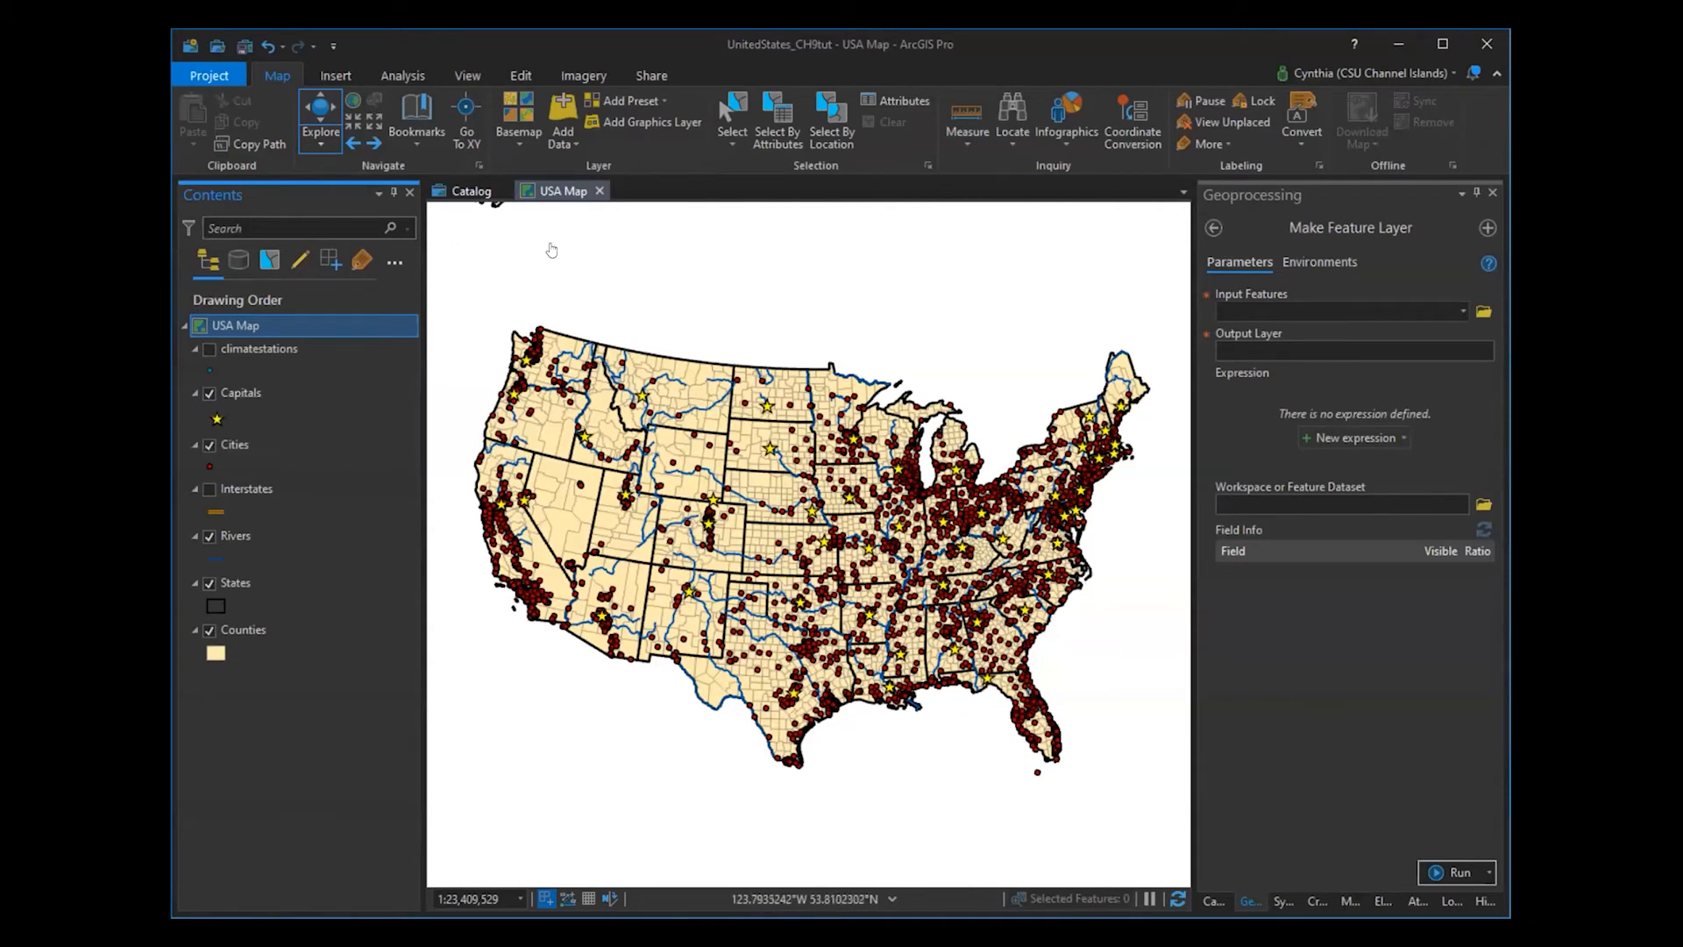
- Save the UnitedStates_CH9tut project and hide the Cities layer on the USA Map
click(244, 48)
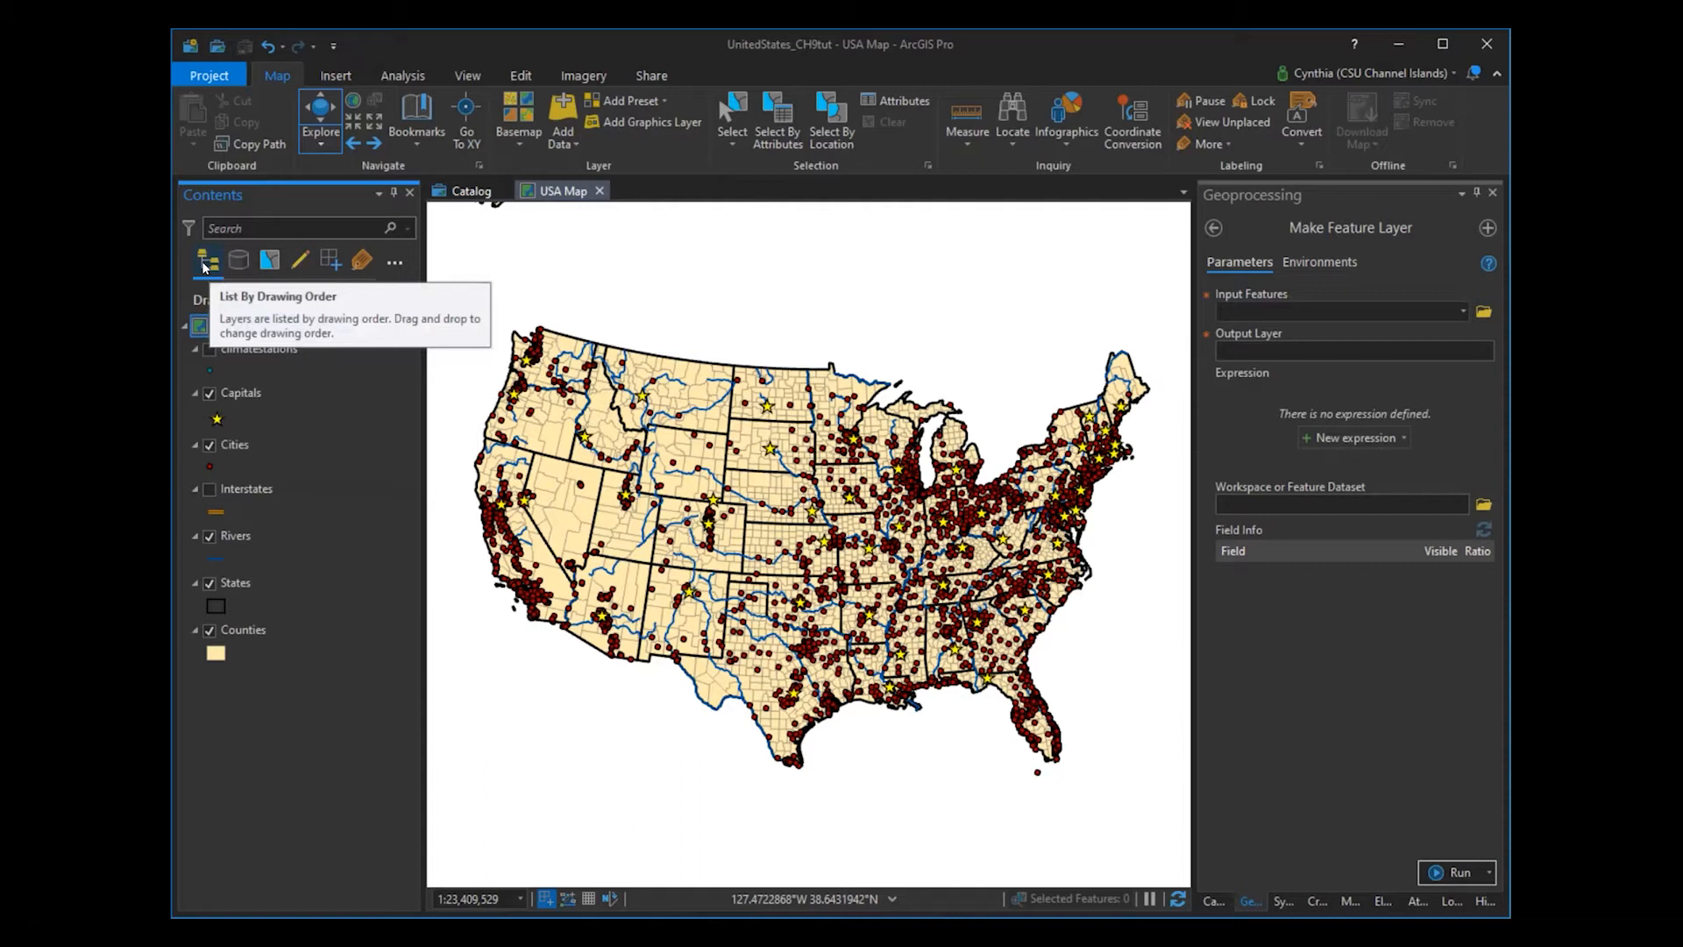
click(209, 446)
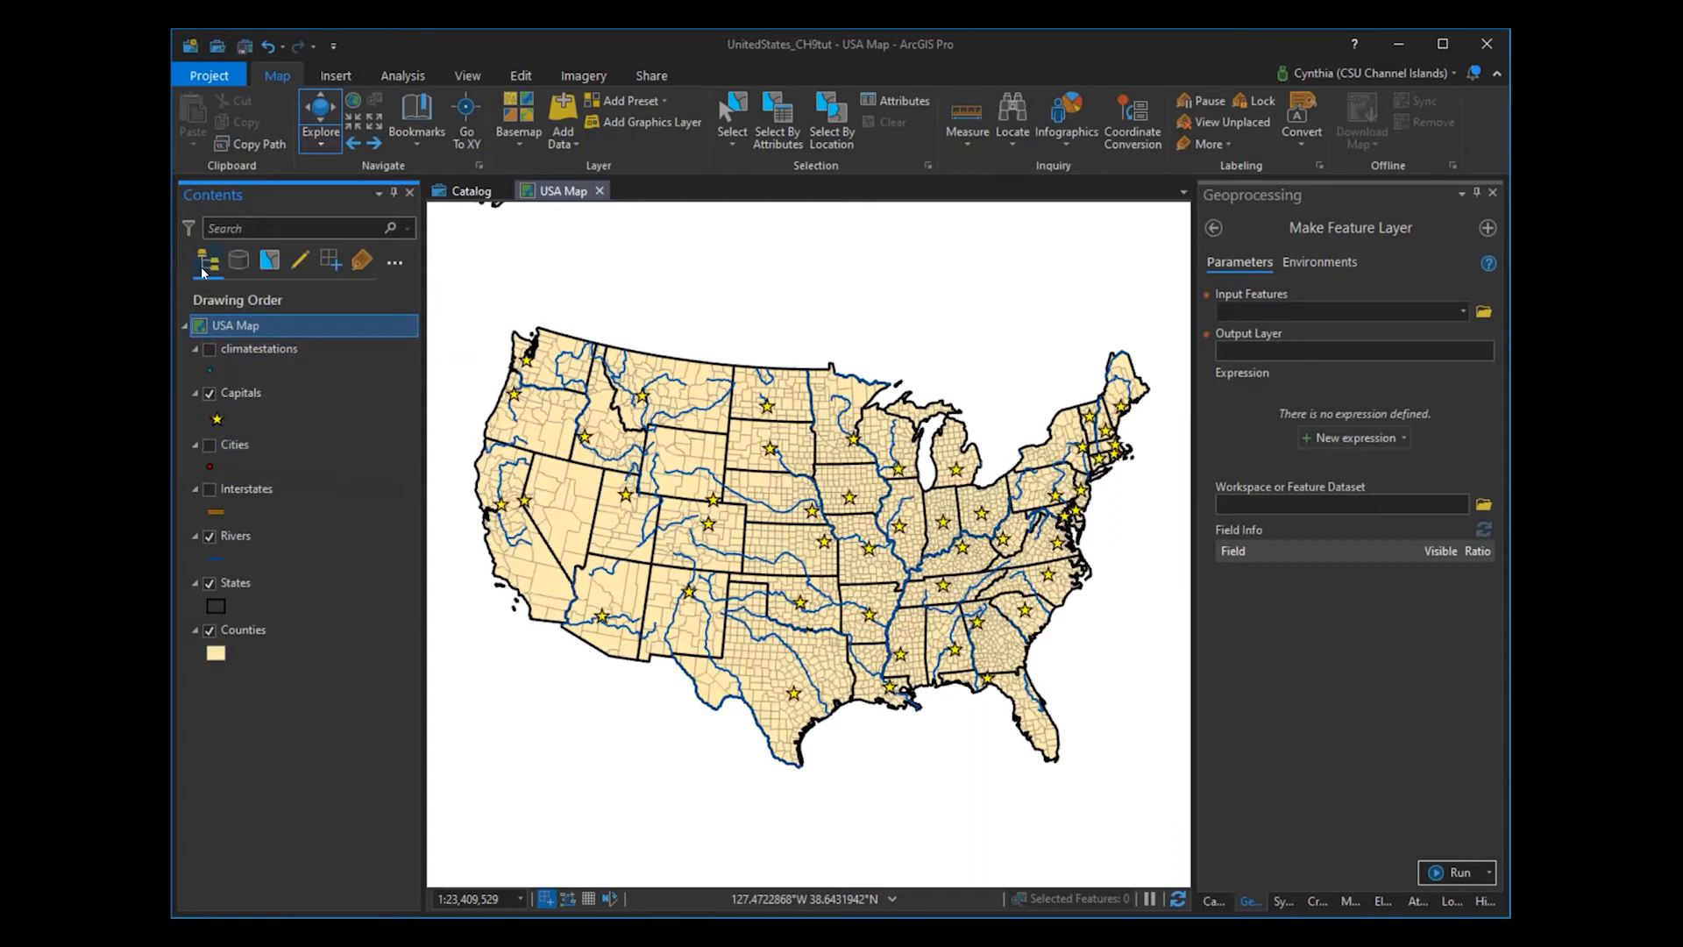
- List the USA Map layers by selection
click(270, 261)
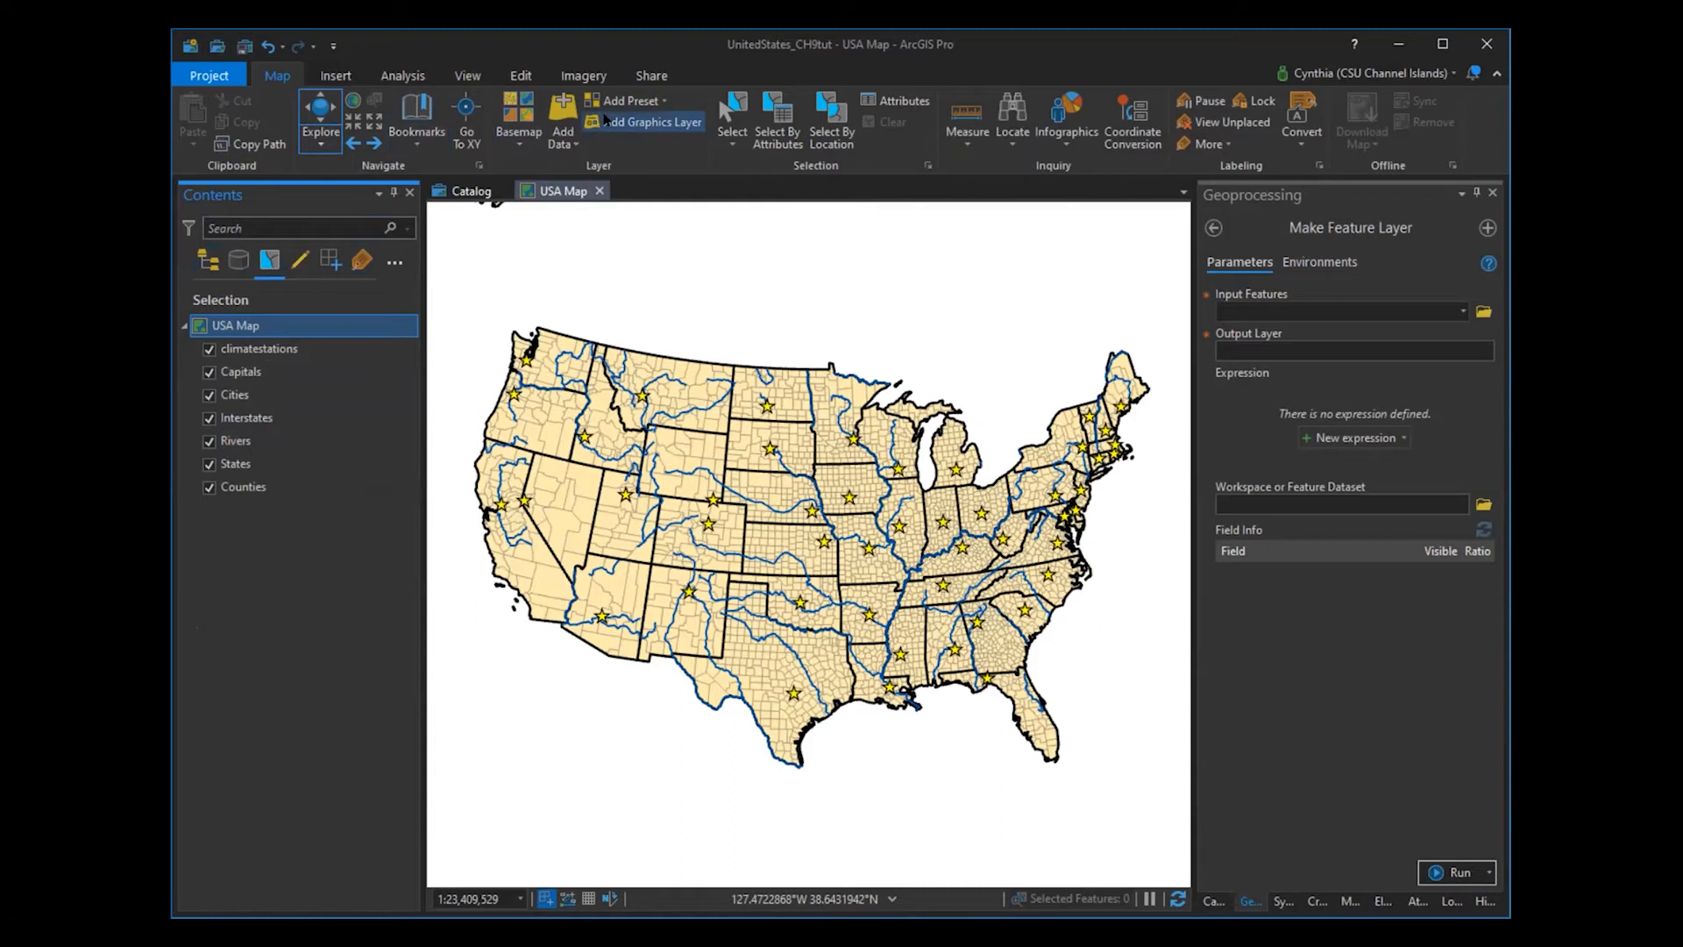
click(833, 125)
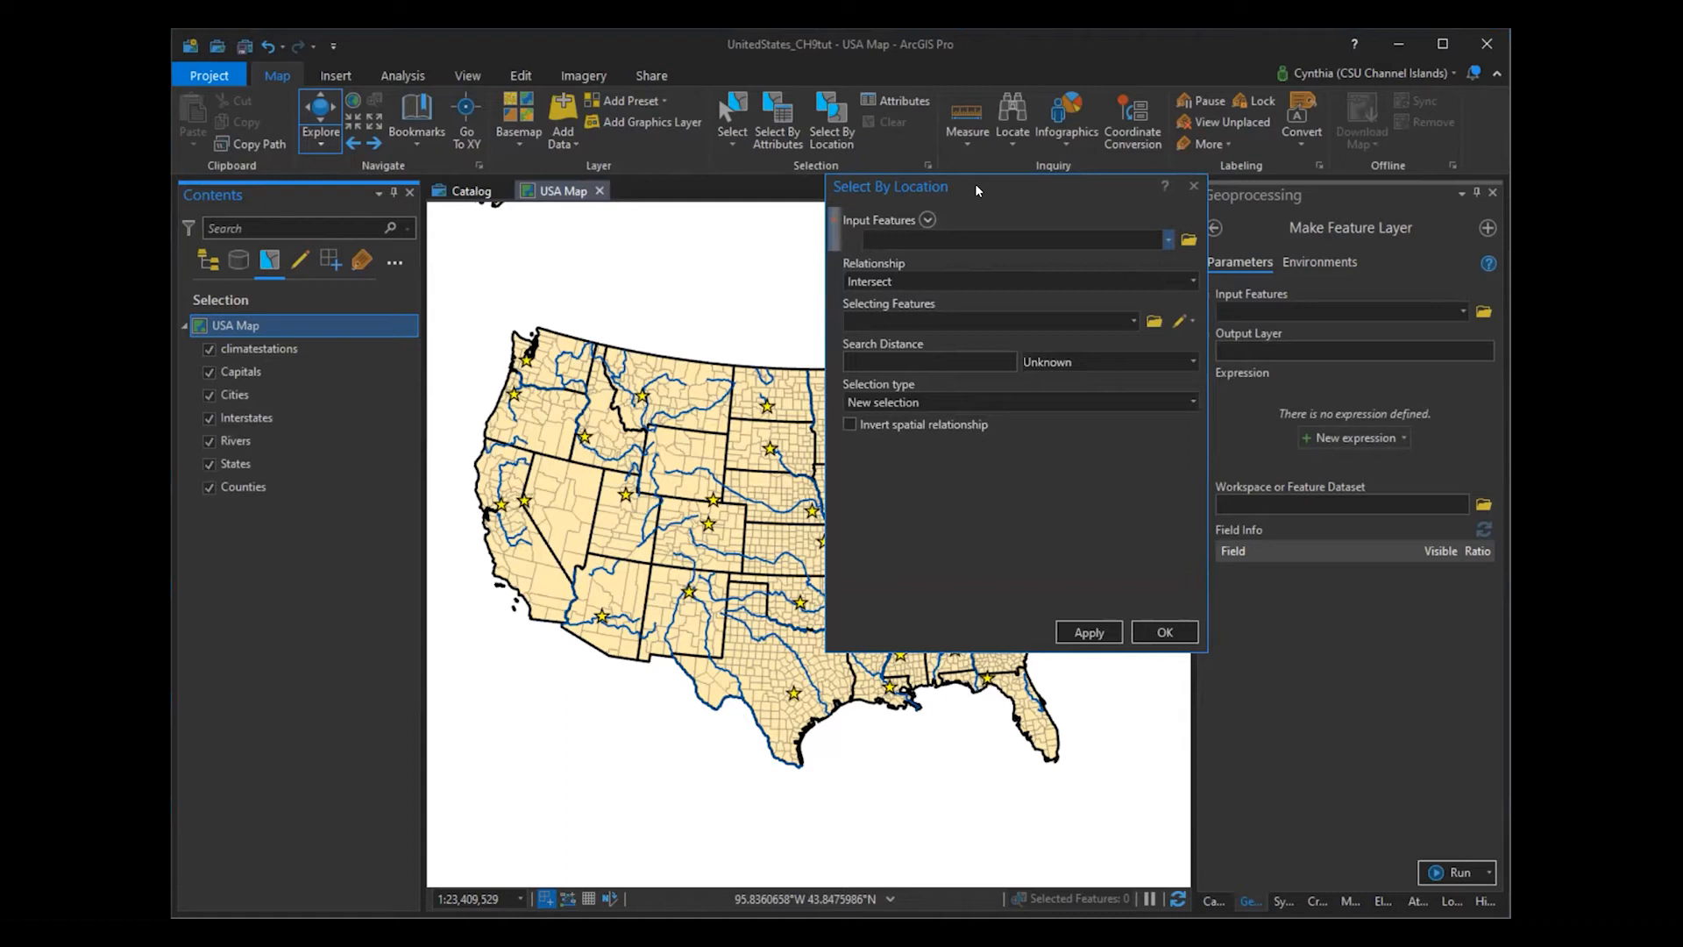
drag(977, 190, 891, 213)
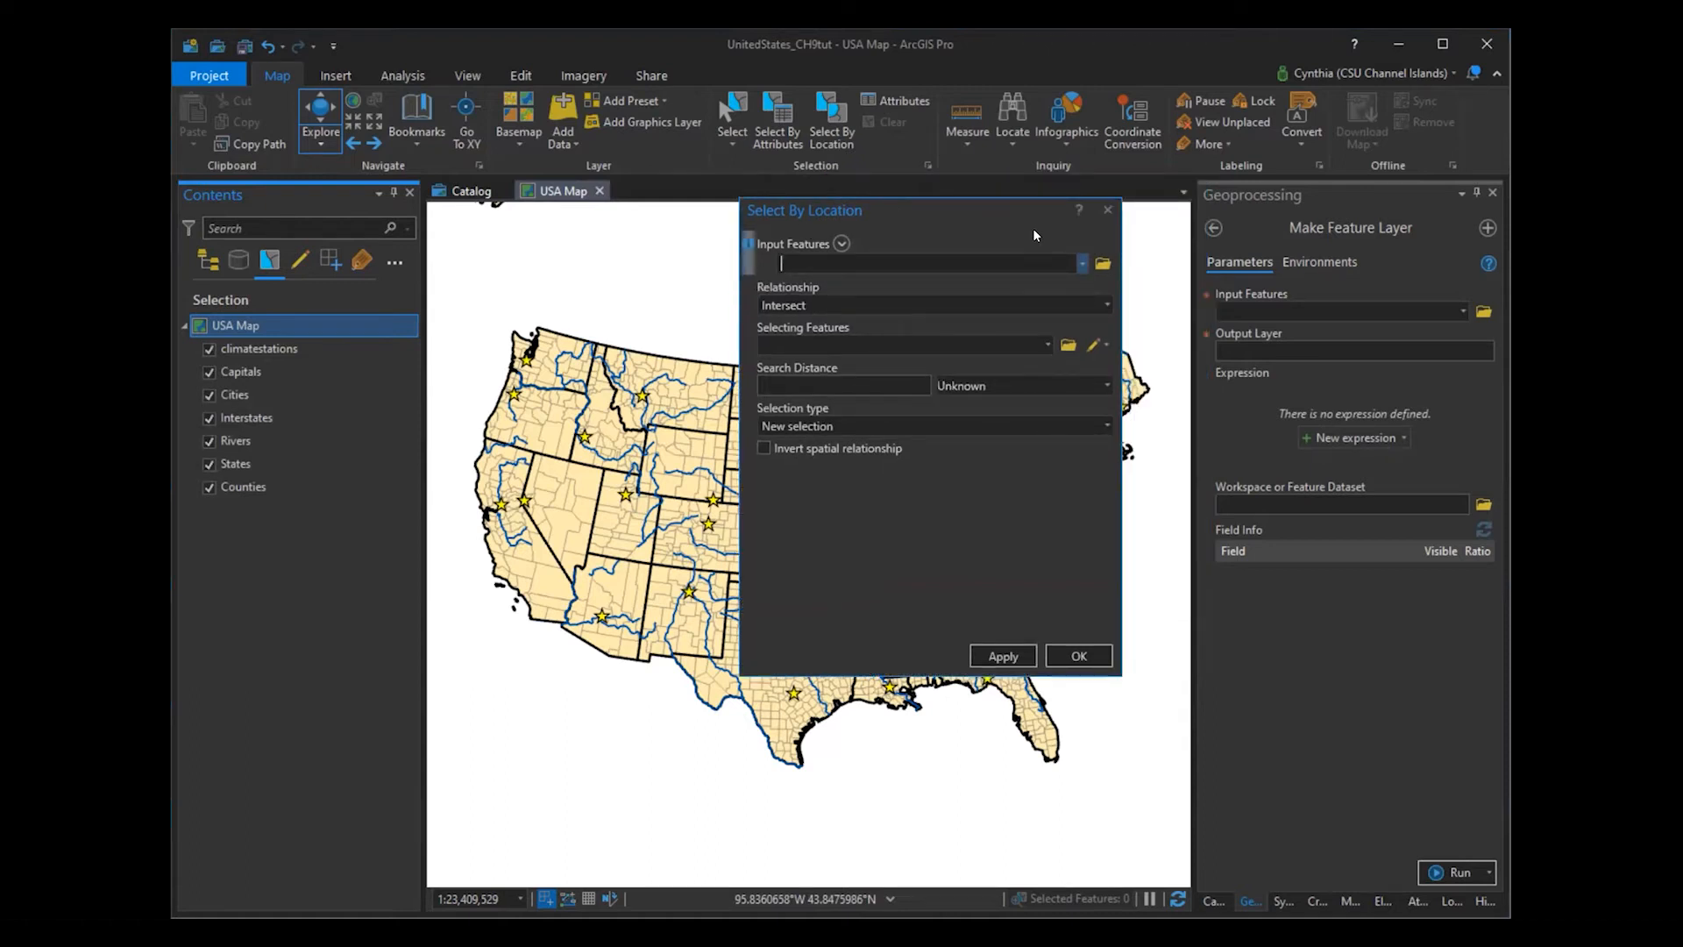
click(1108, 211)
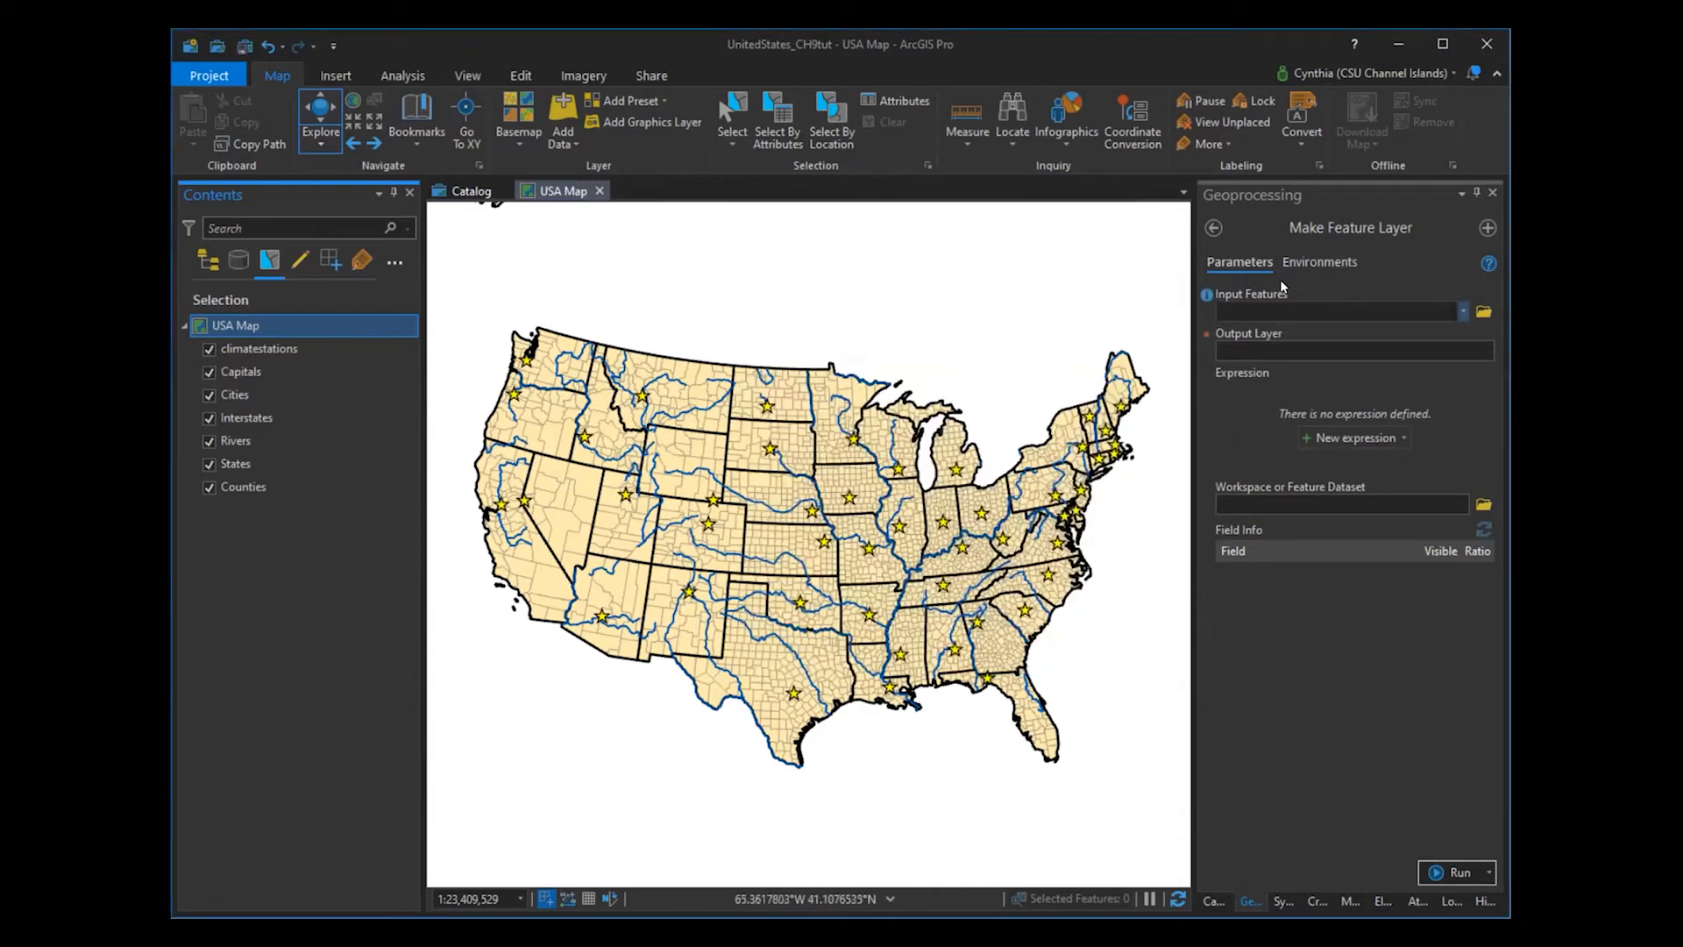
- Search the geoprocessing tools for "select by lo" and open the Select Layer By Location tool
click(1214, 227)
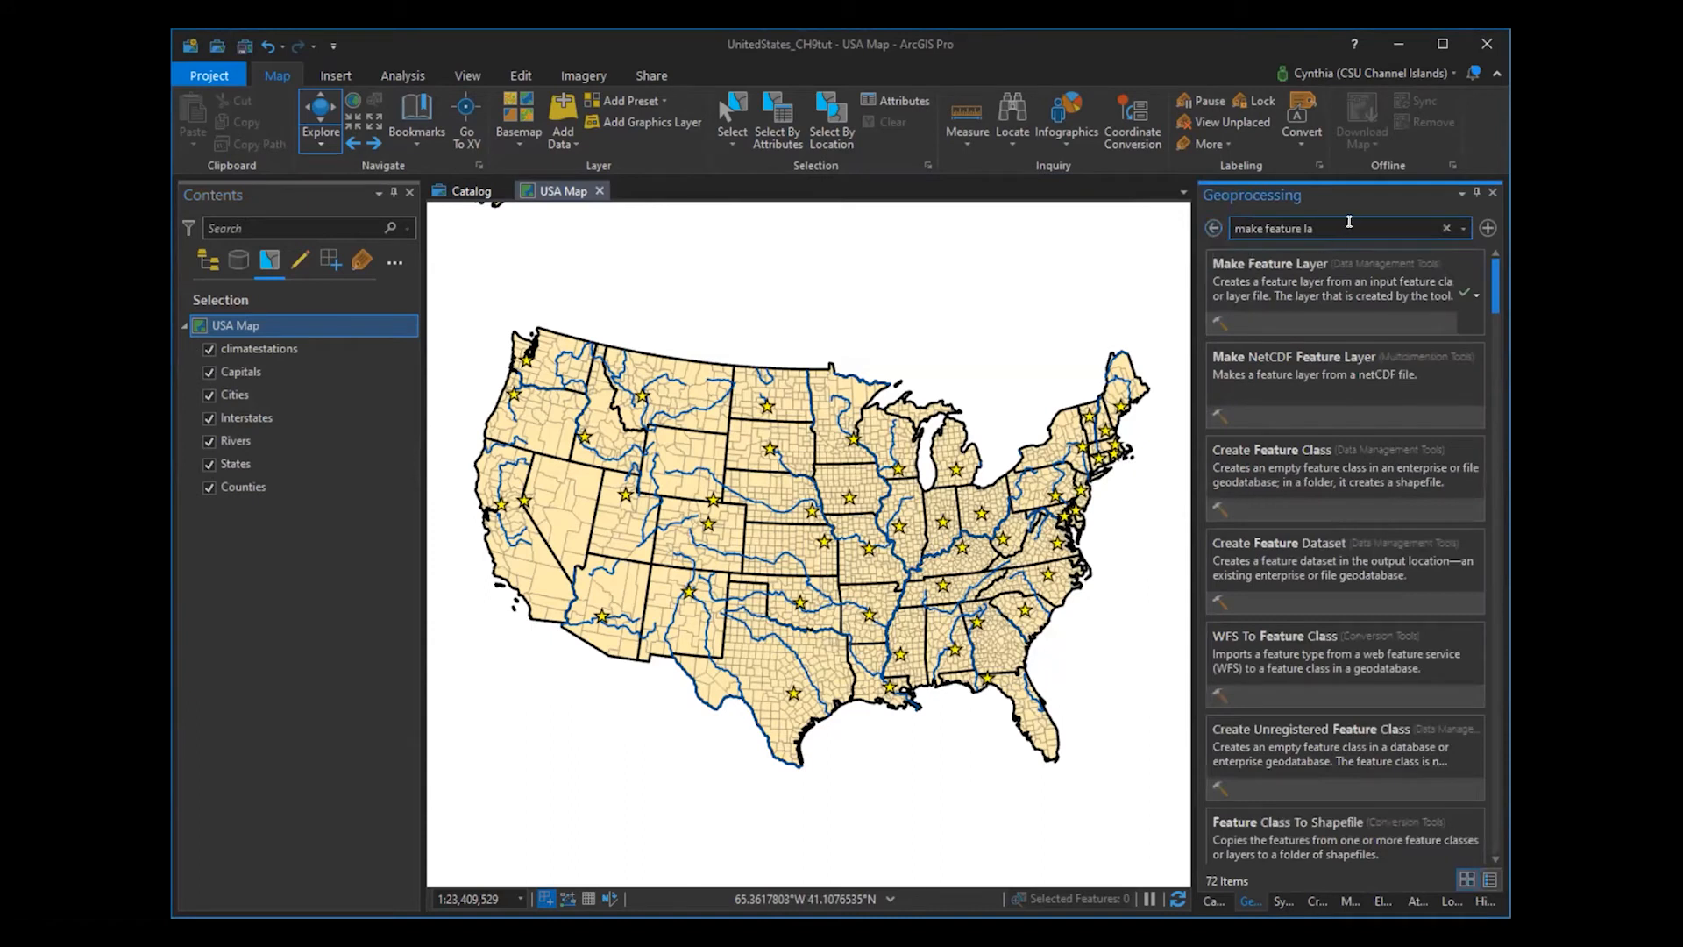
drag(1348, 222, 1225, 232)
text(select)
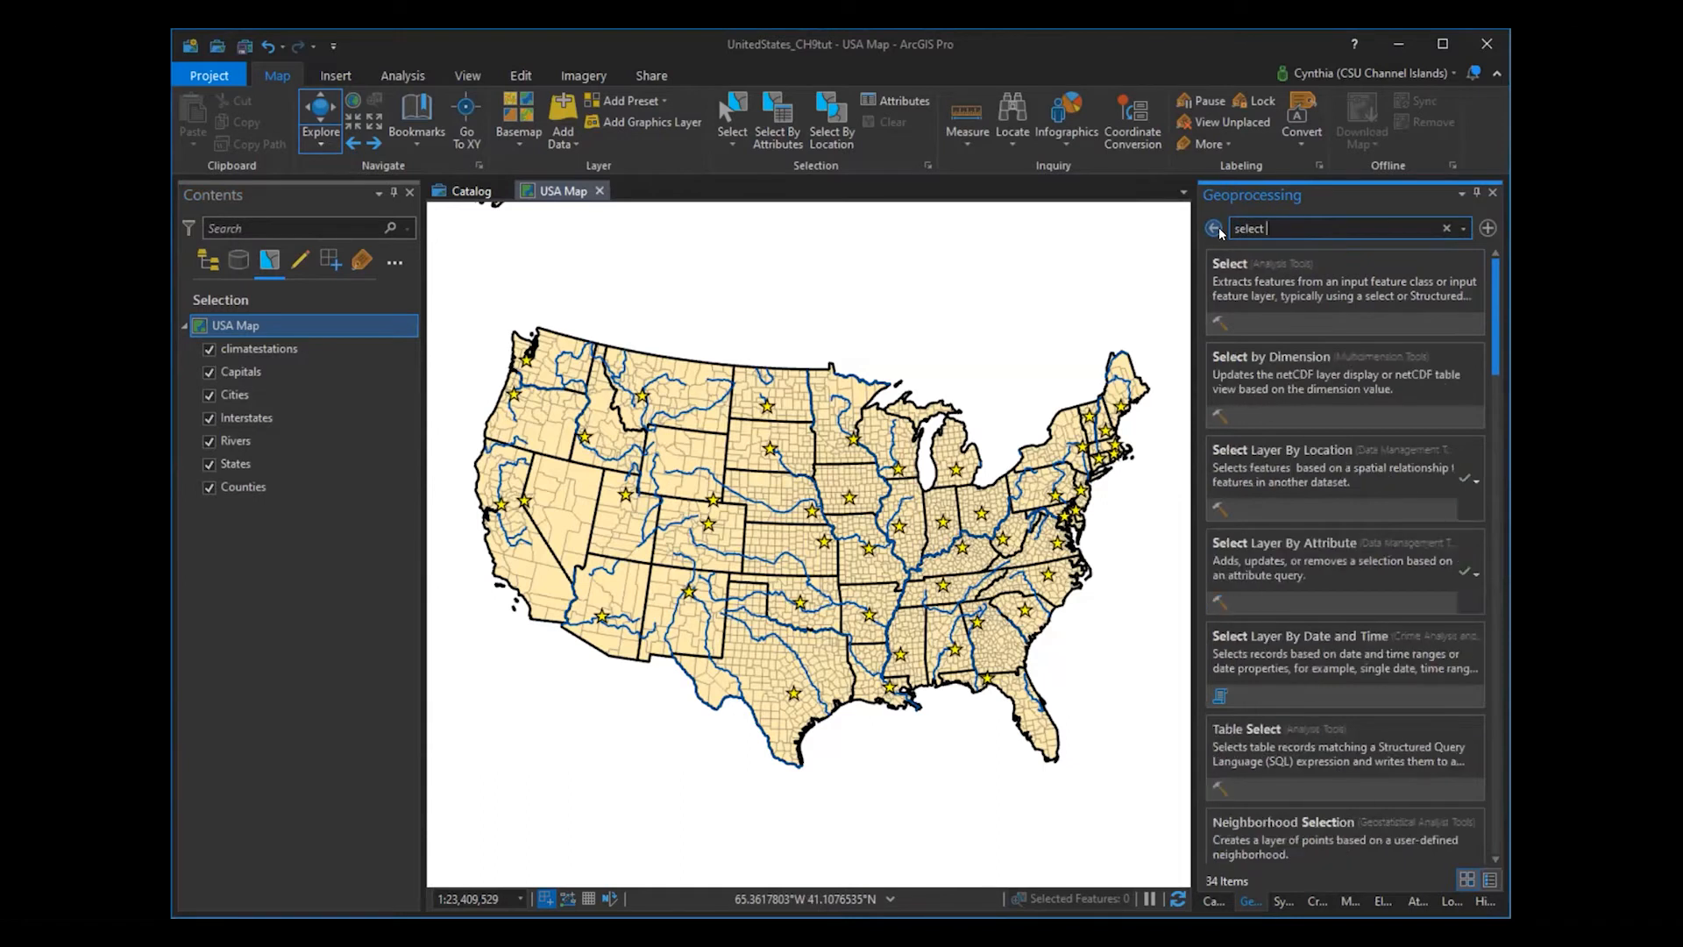
text( by lo)
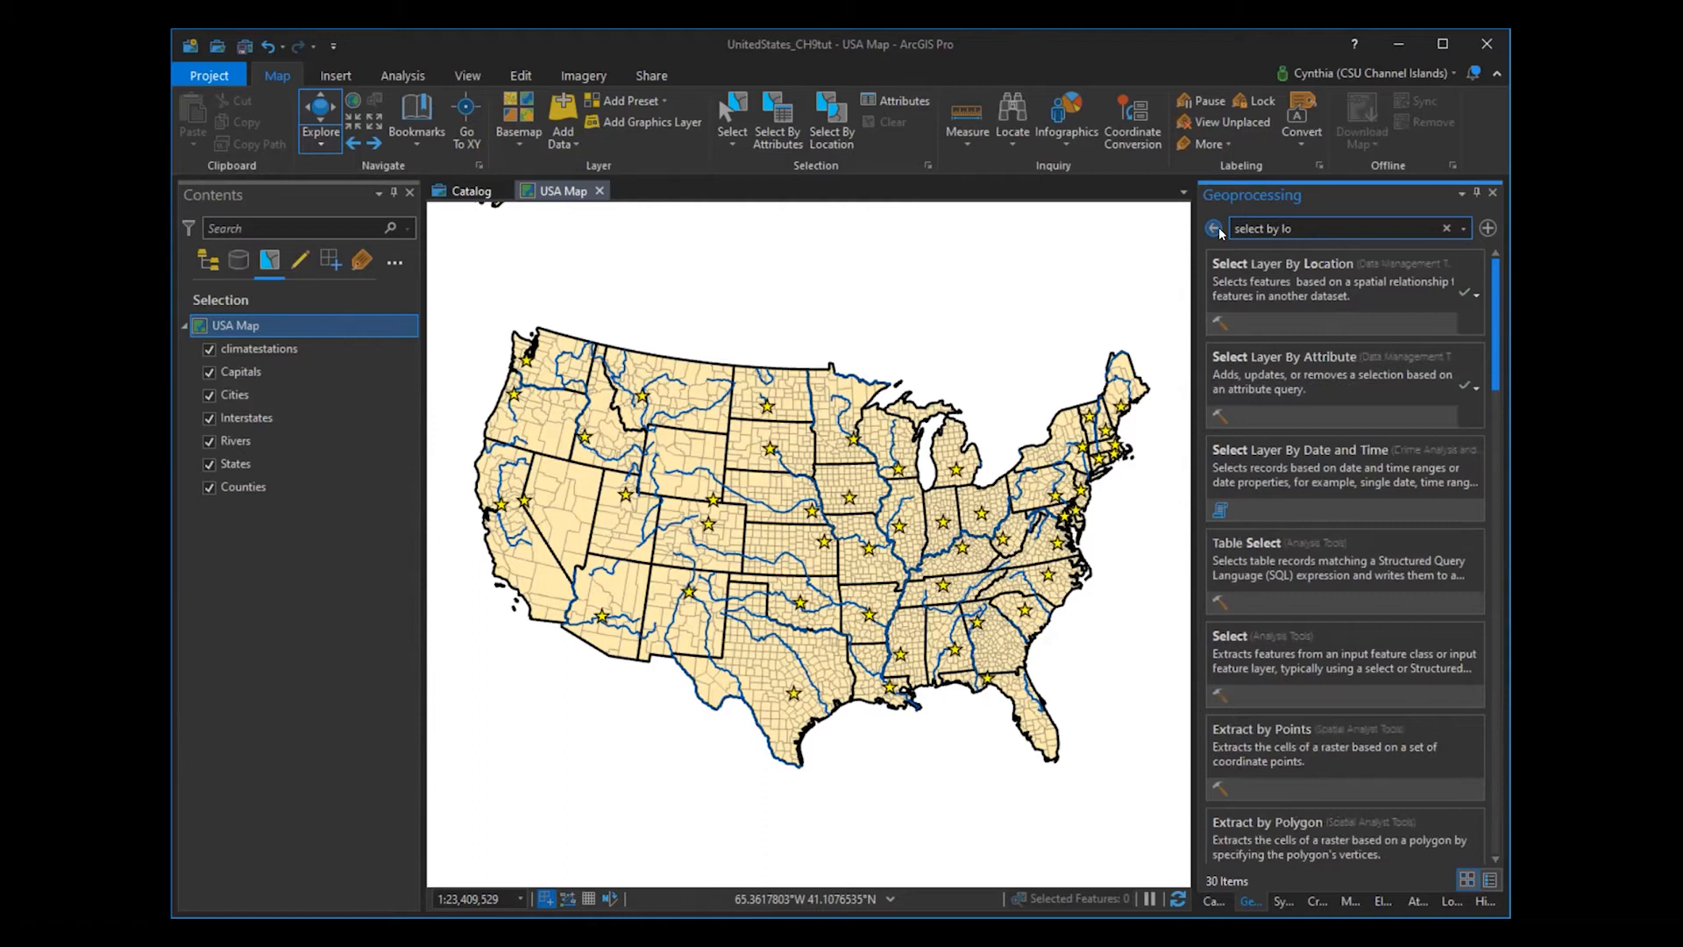
click(1249, 304)
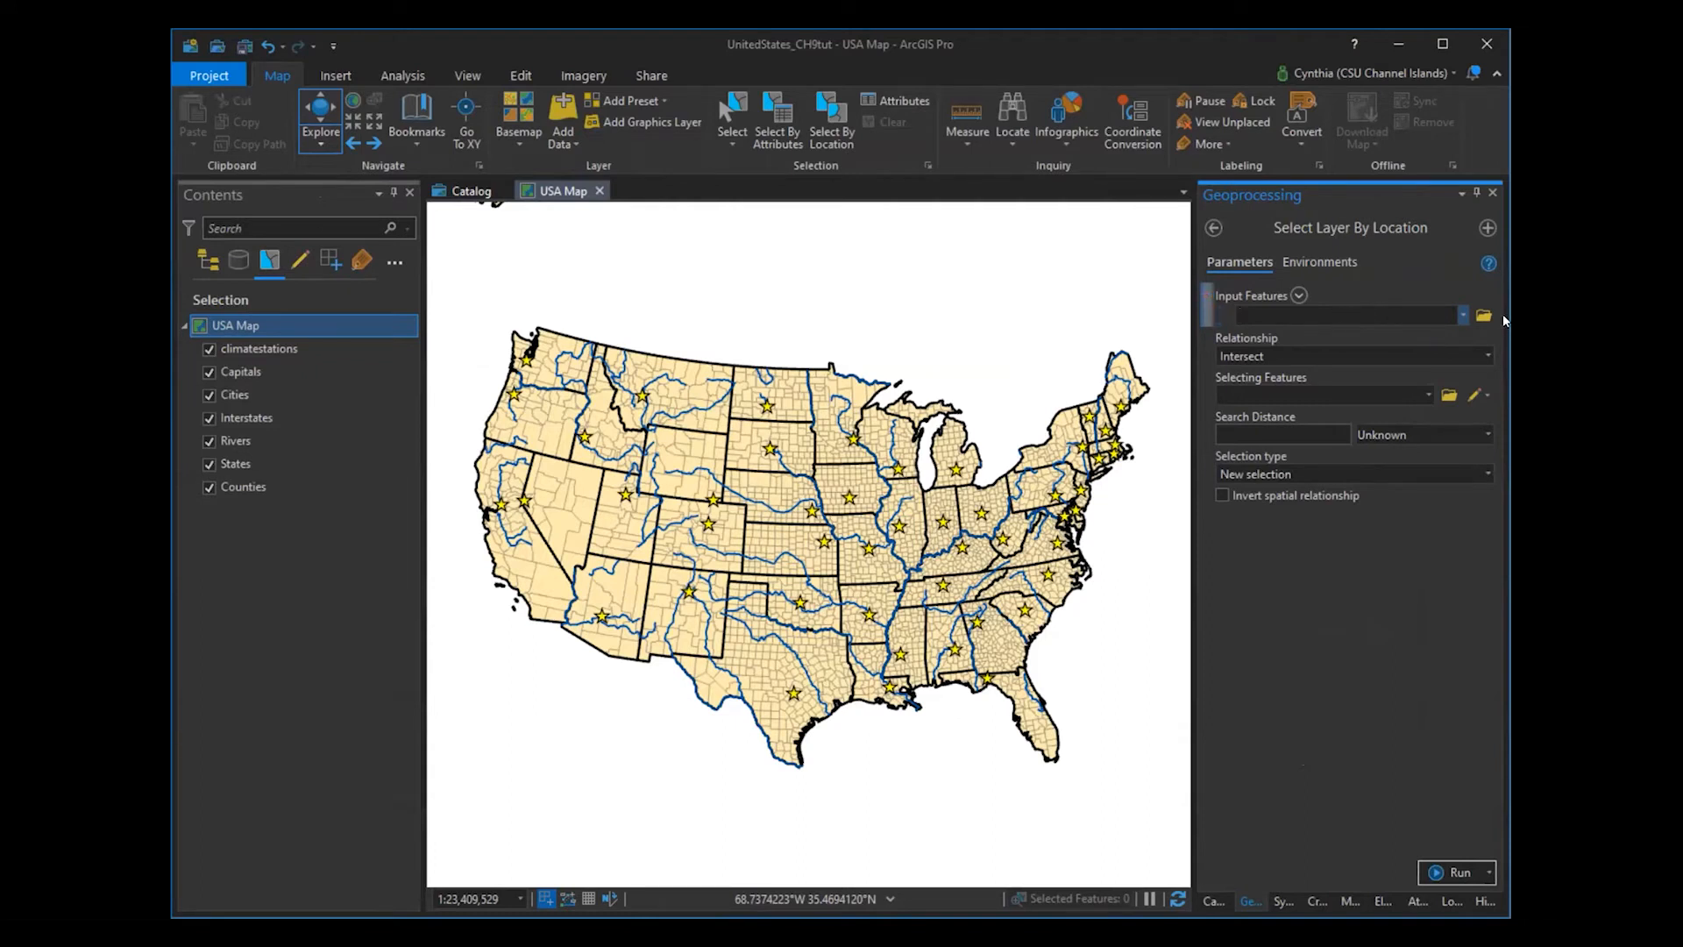
- Run Select Layer By Location with Counties as input, the Intersect relationship and Rivers as the selecting features
click(1463, 315)
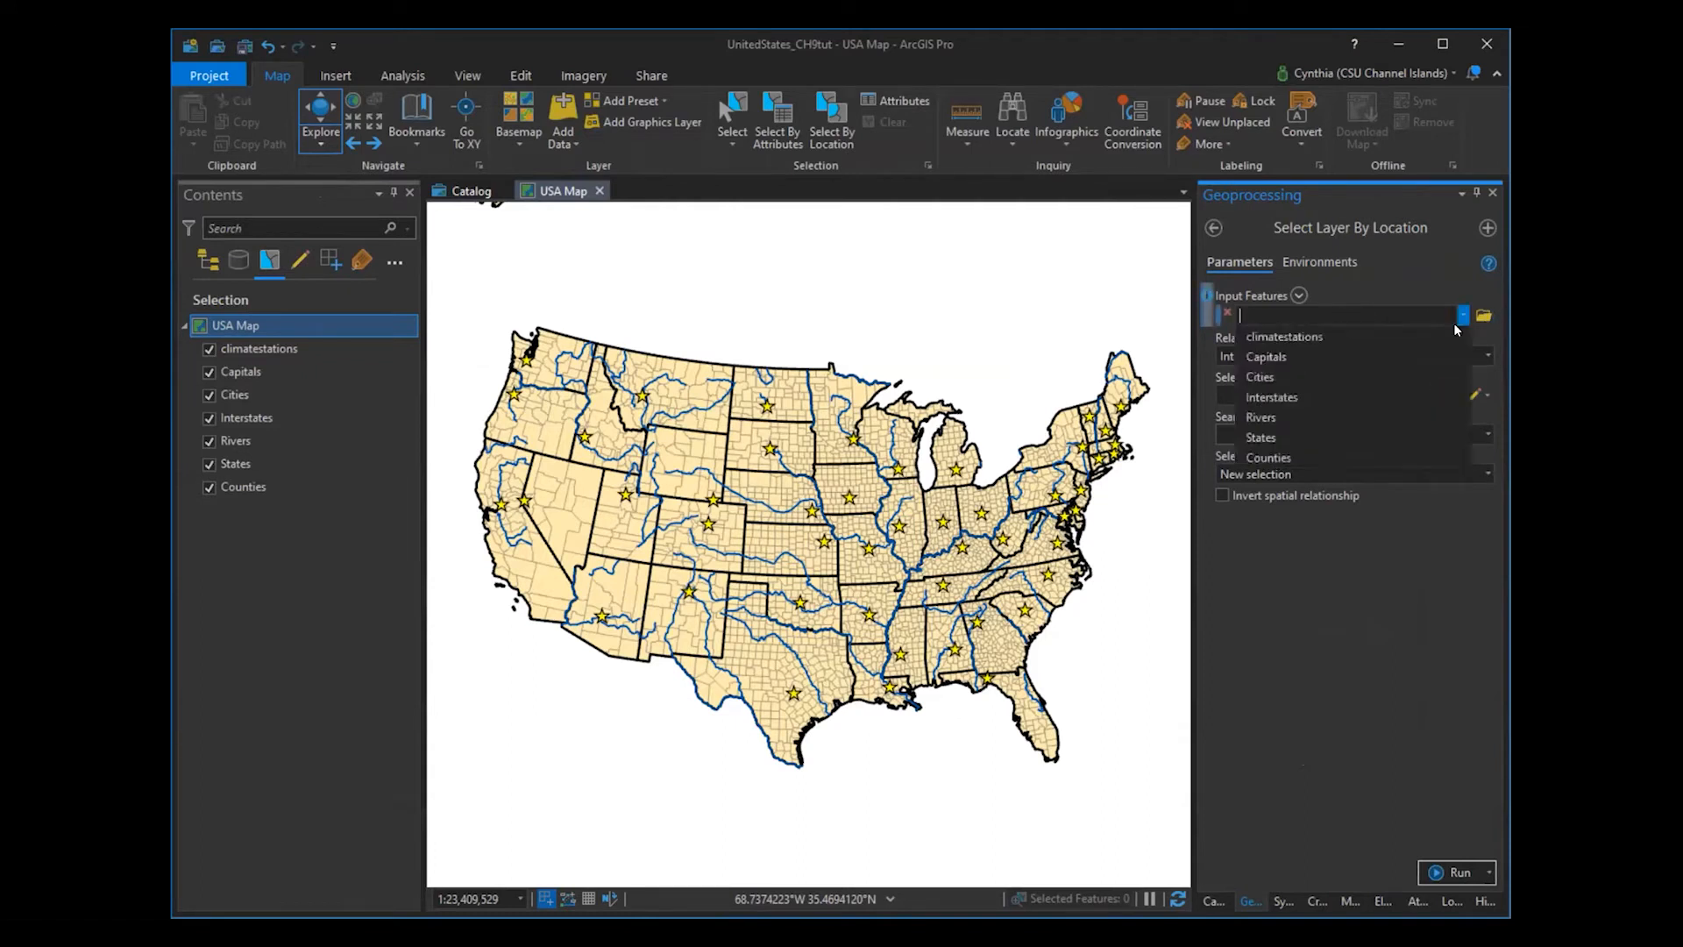
click(1436, 457)
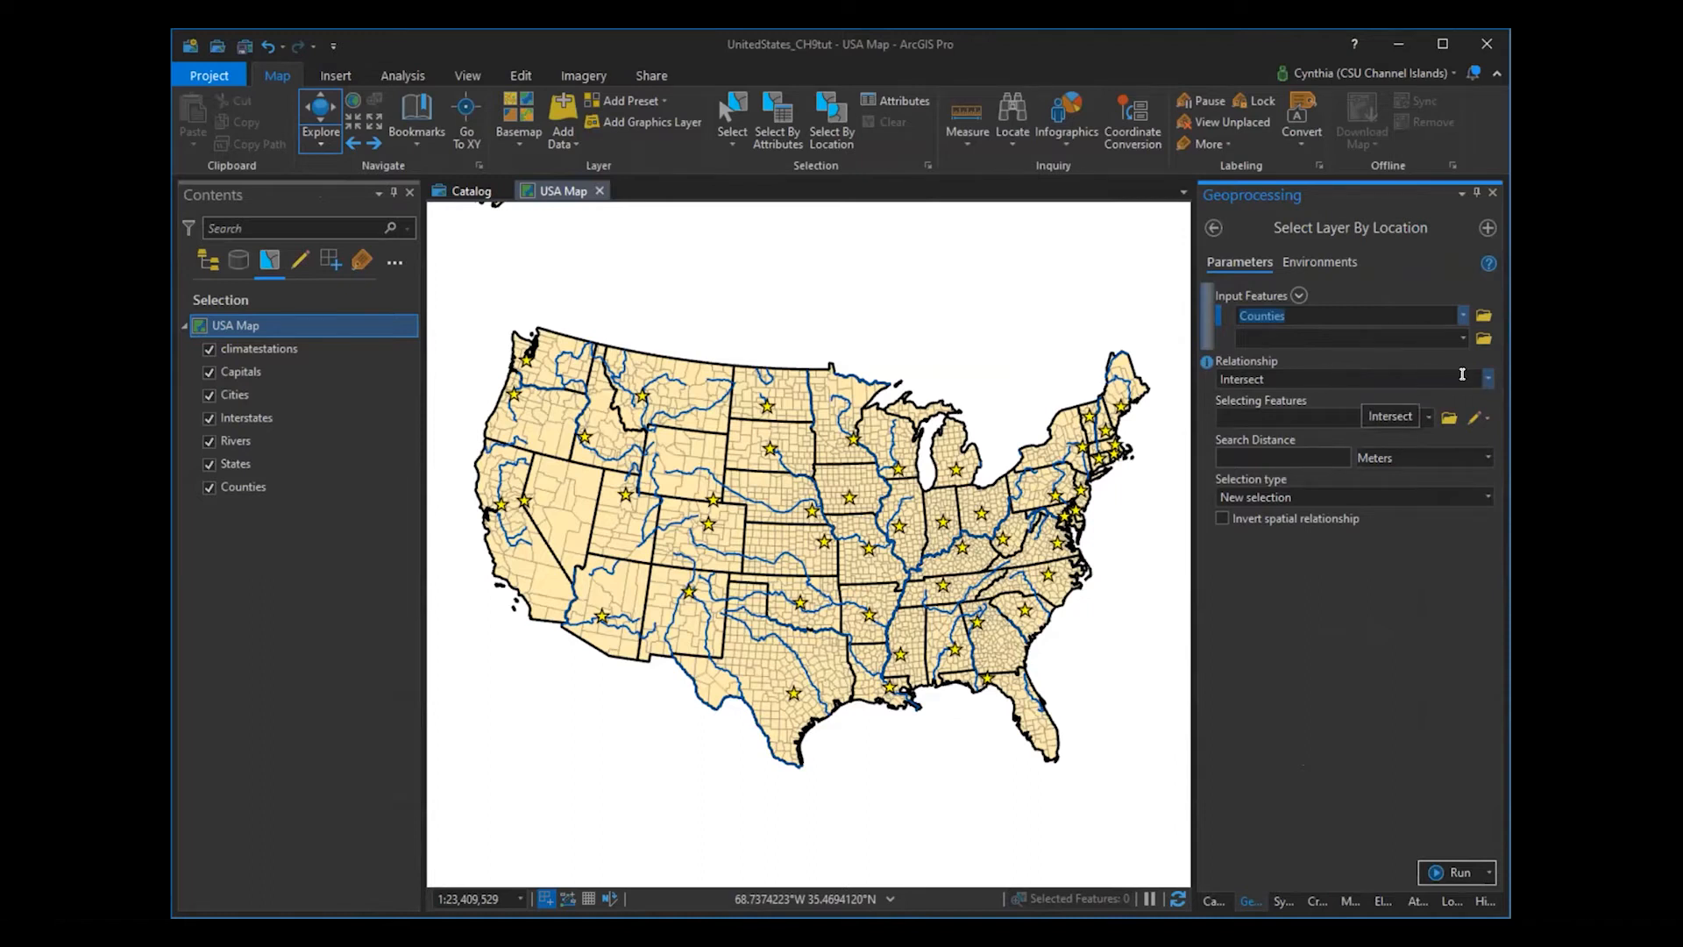
click(1488, 381)
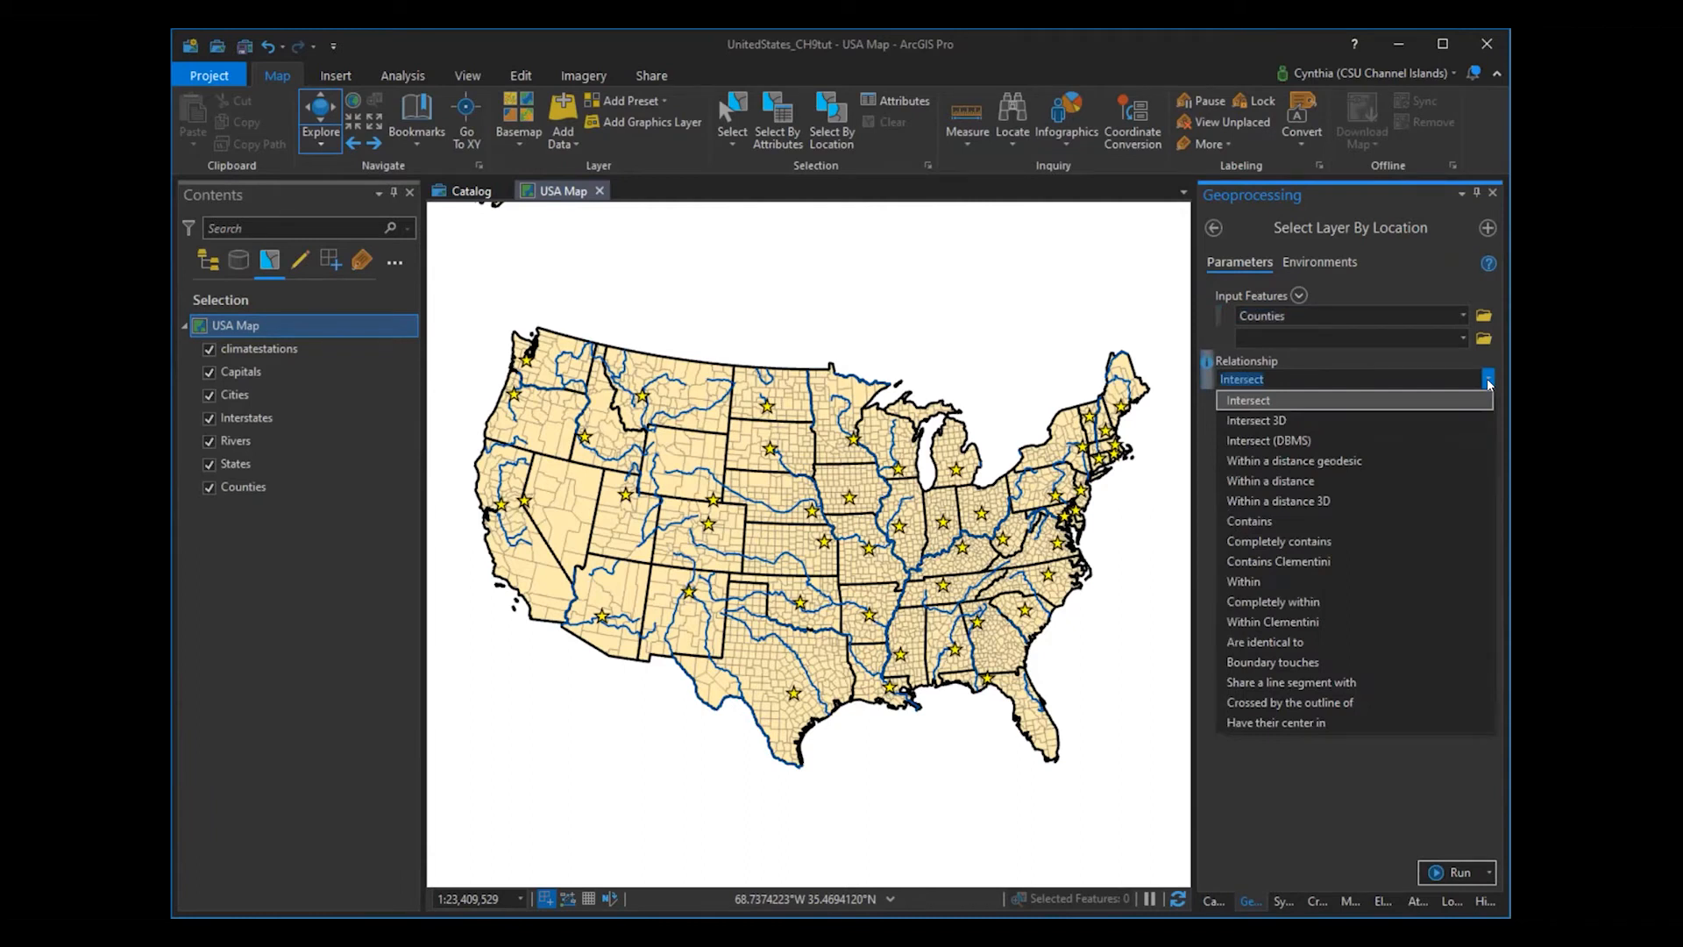
click(1489, 382)
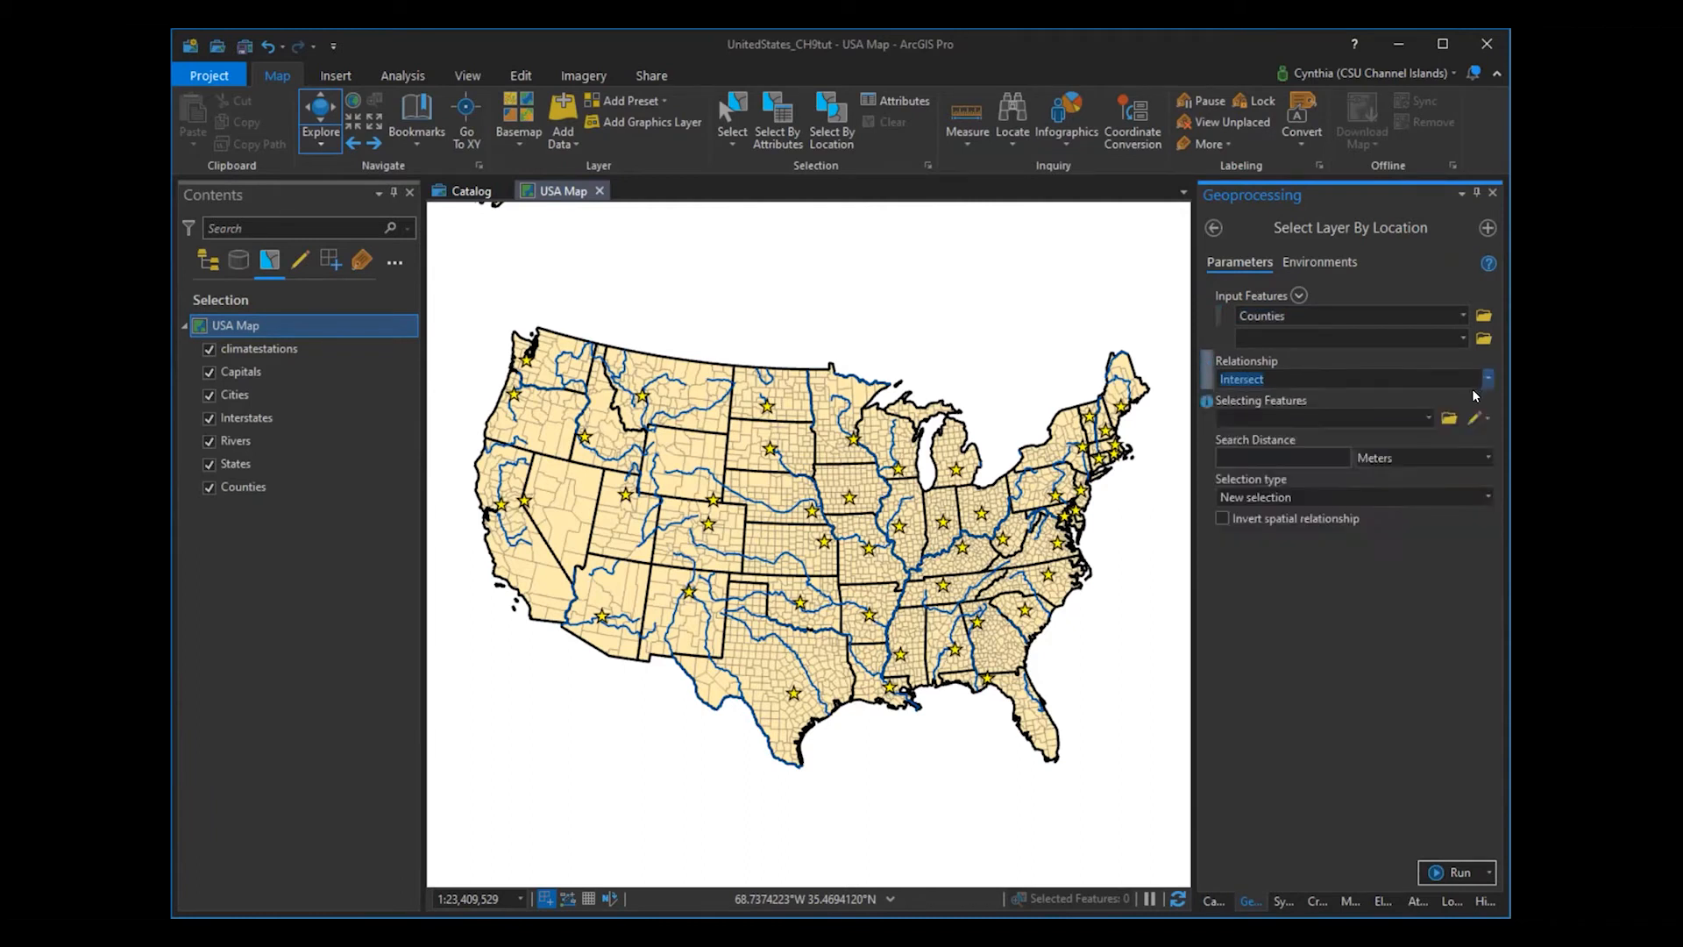
click(1428, 420)
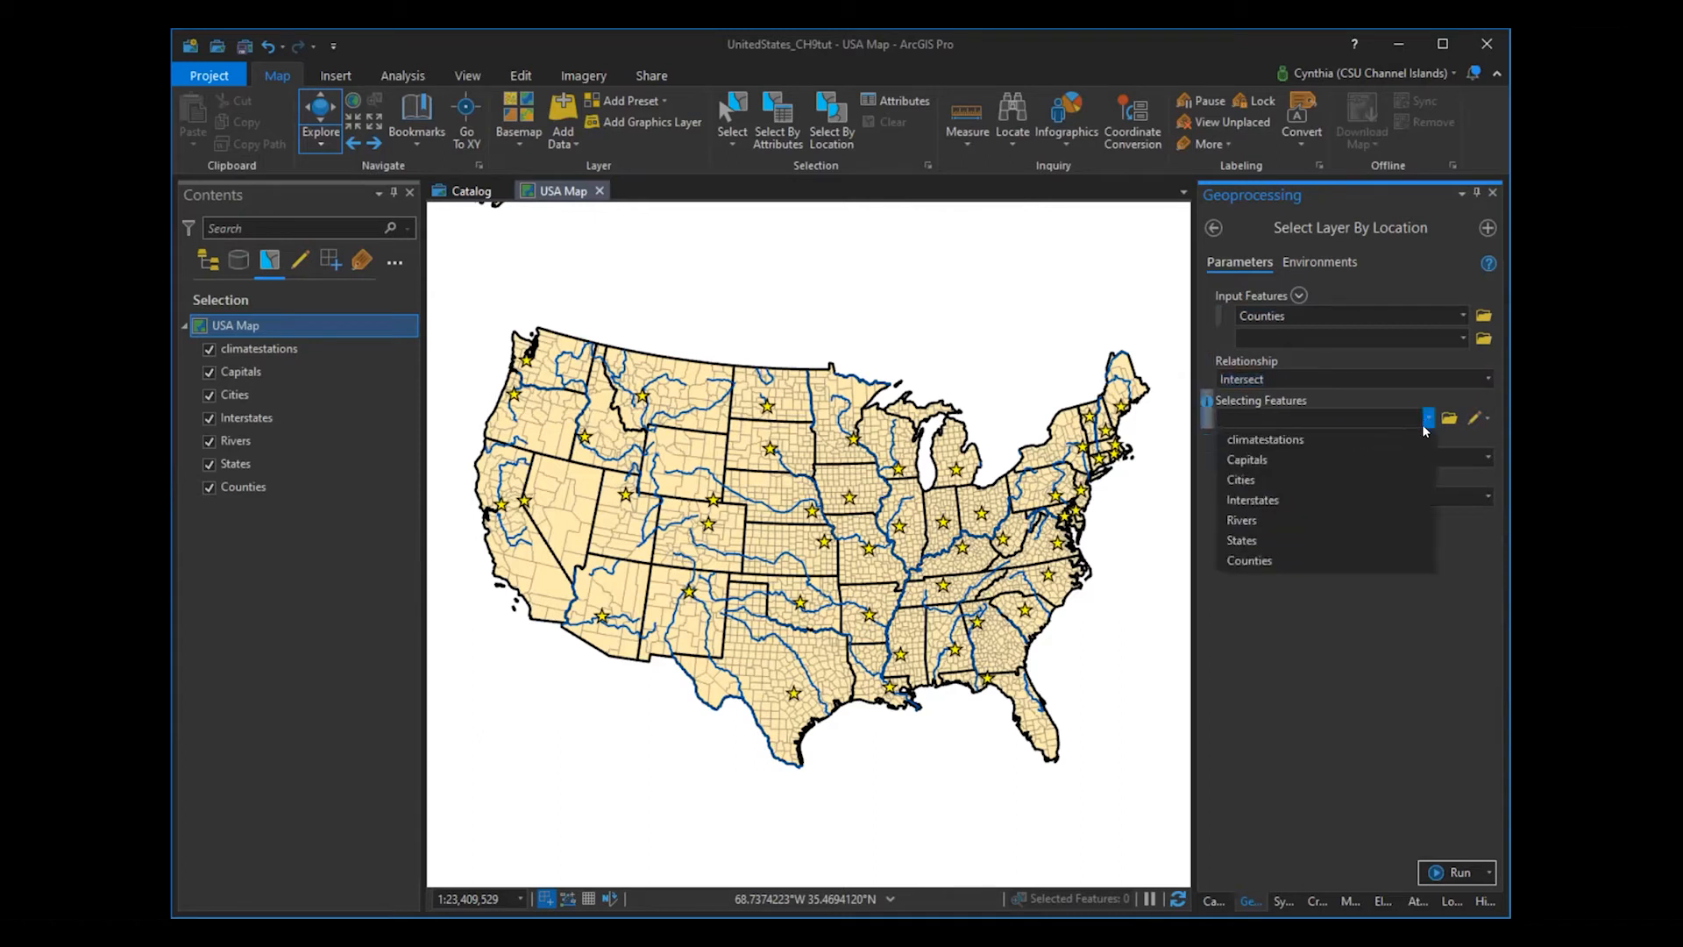
click(1399, 523)
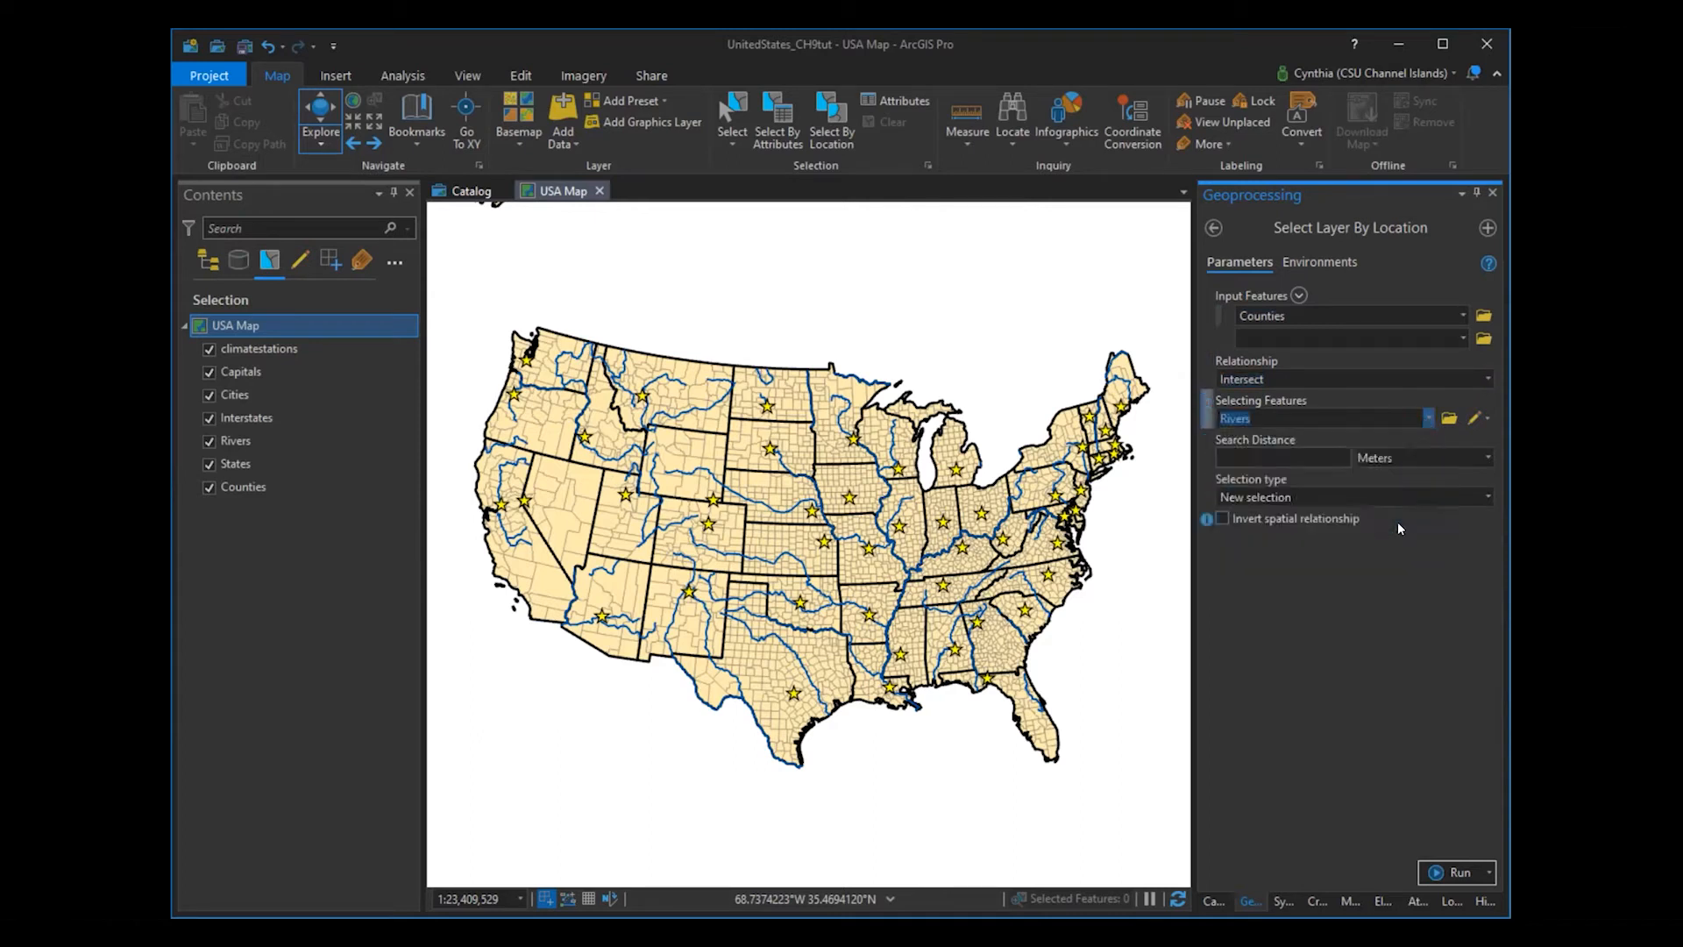
click(1431, 873)
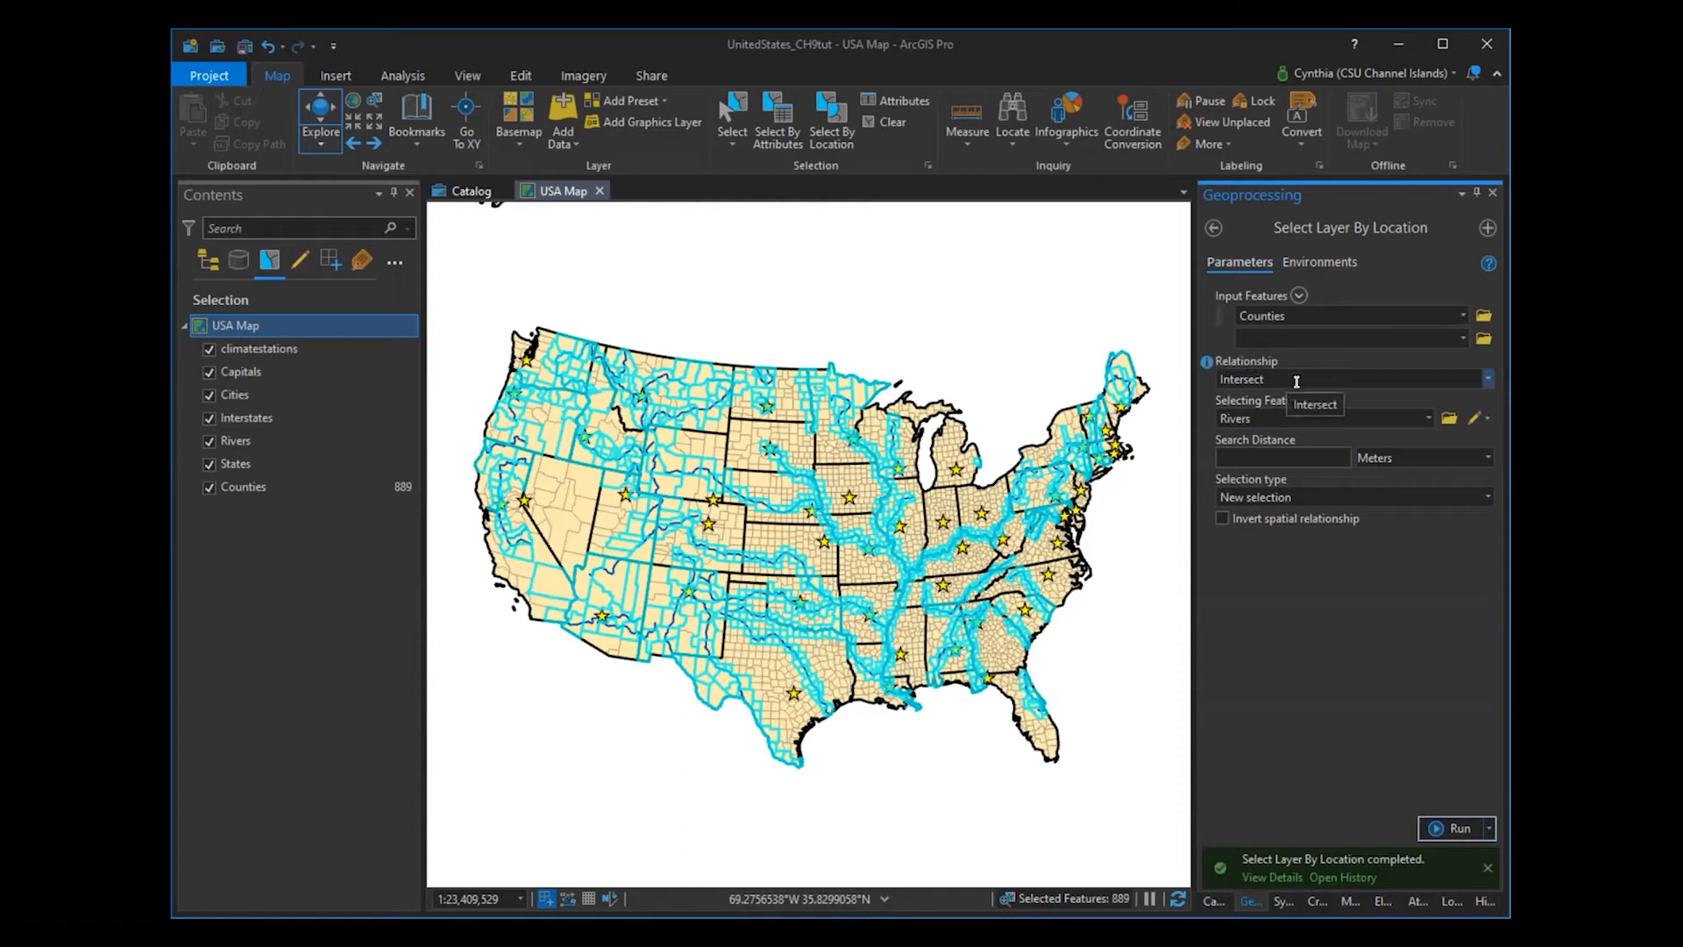
- Rerun the county selection with the Contains relationship and Capitals as selecting features, and review the selection types, keeping New selection
click(1487, 379)
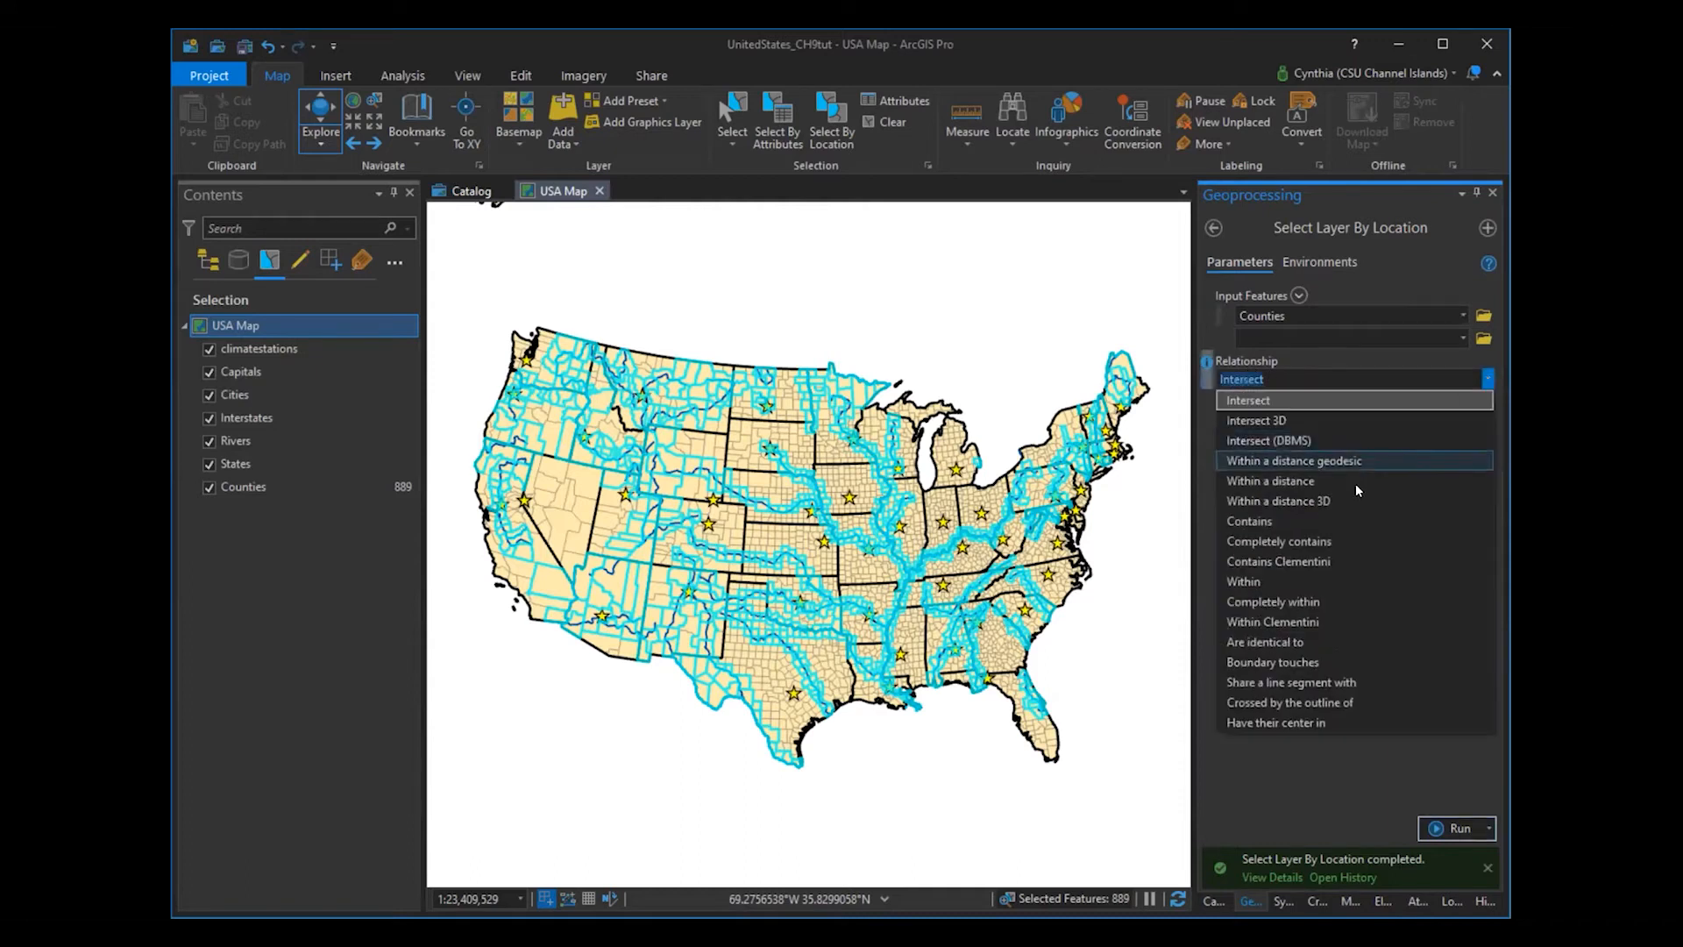
click(1303, 518)
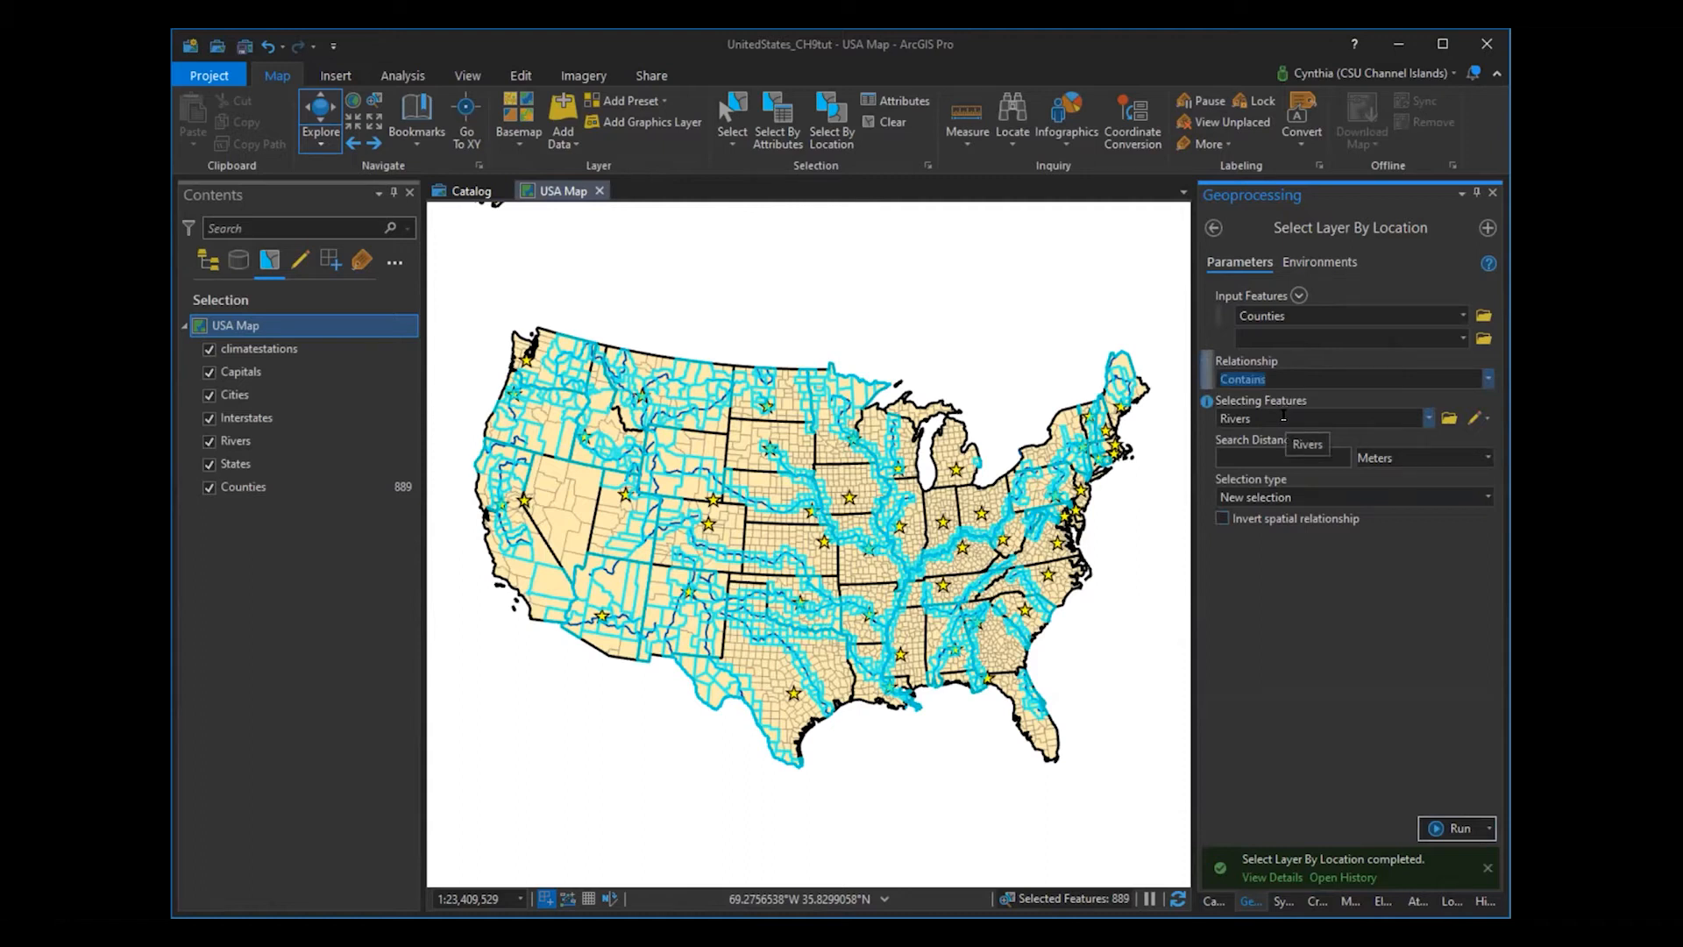
click(1430, 419)
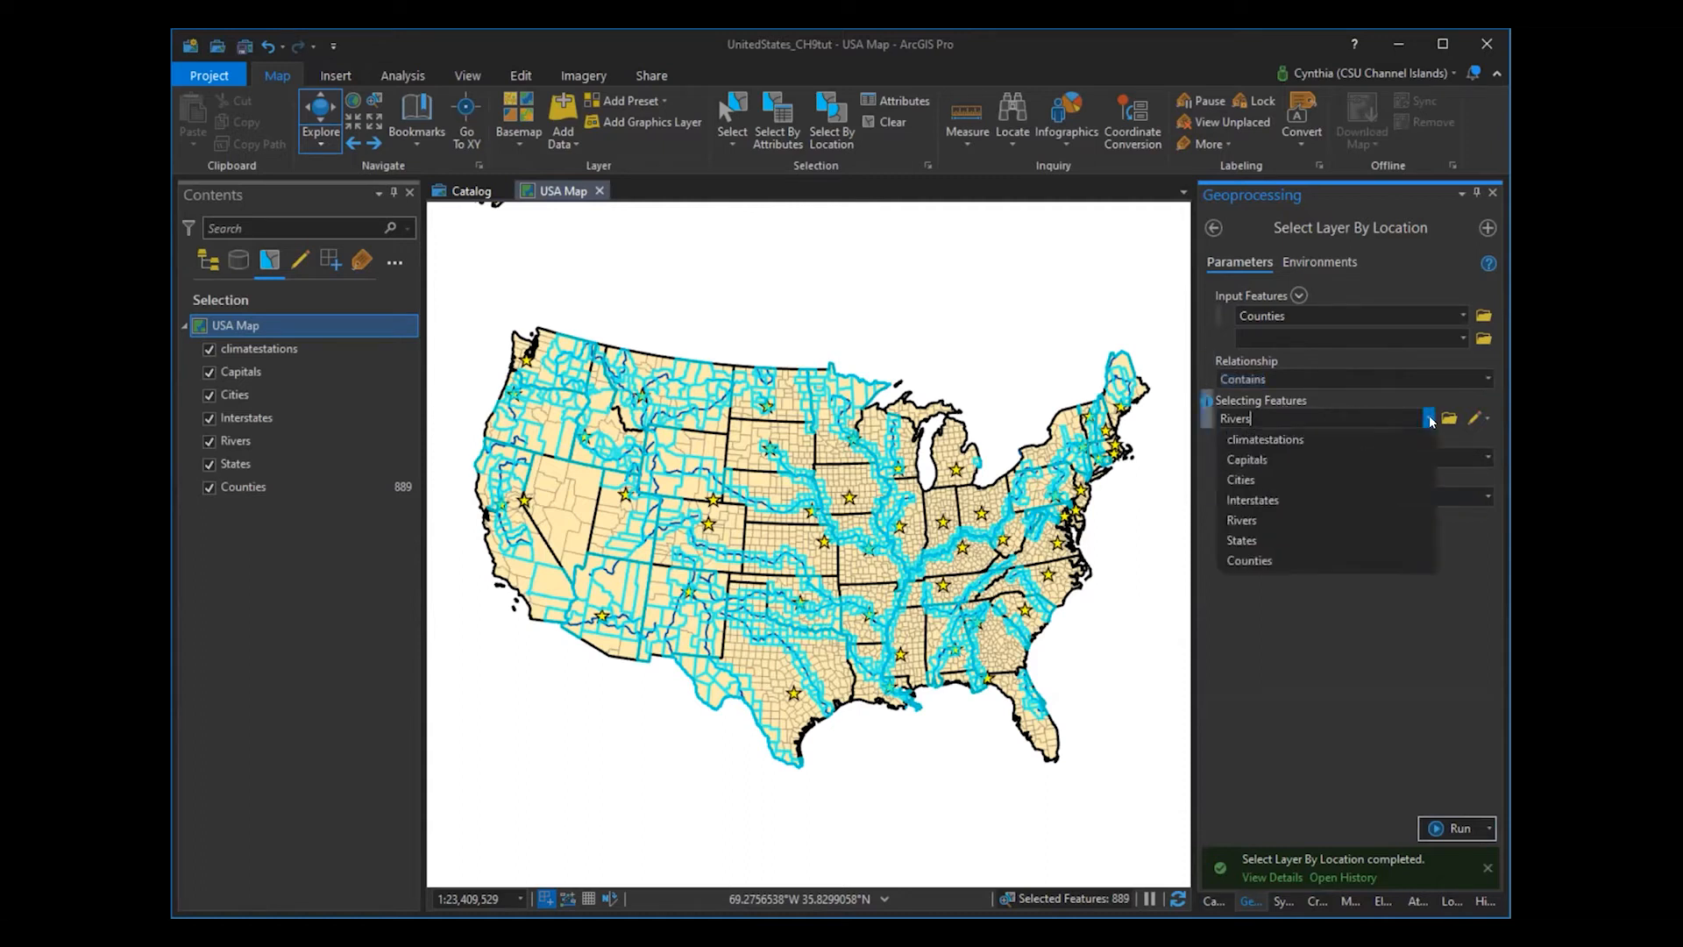
click(1375, 457)
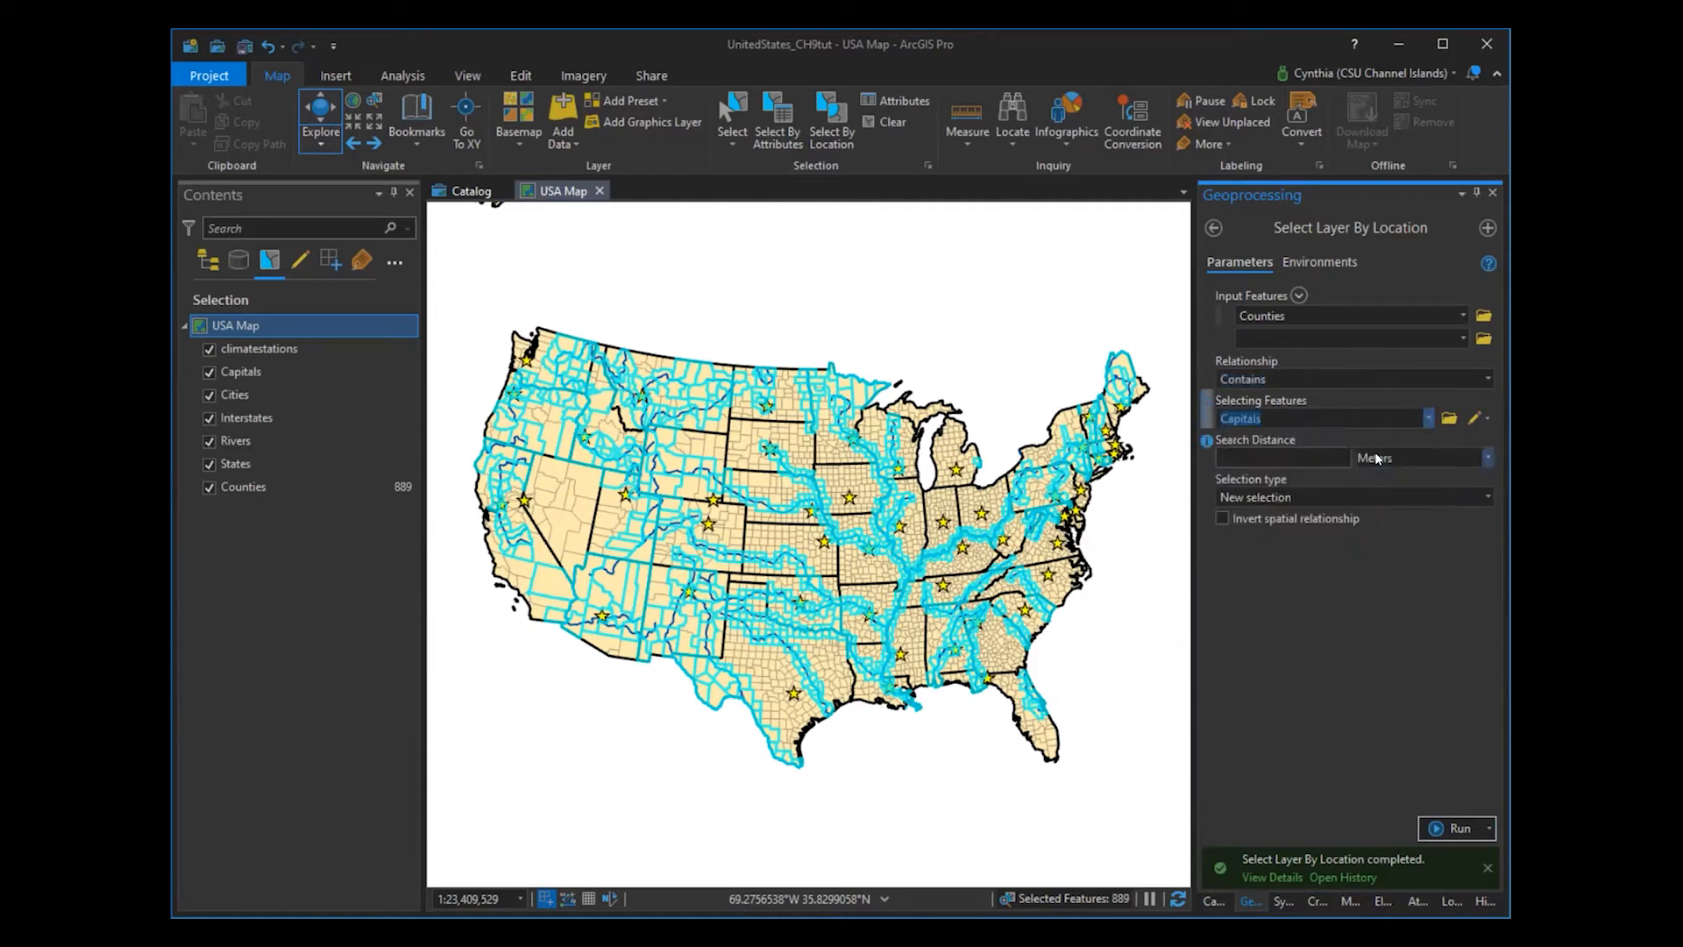
click(1432, 828)
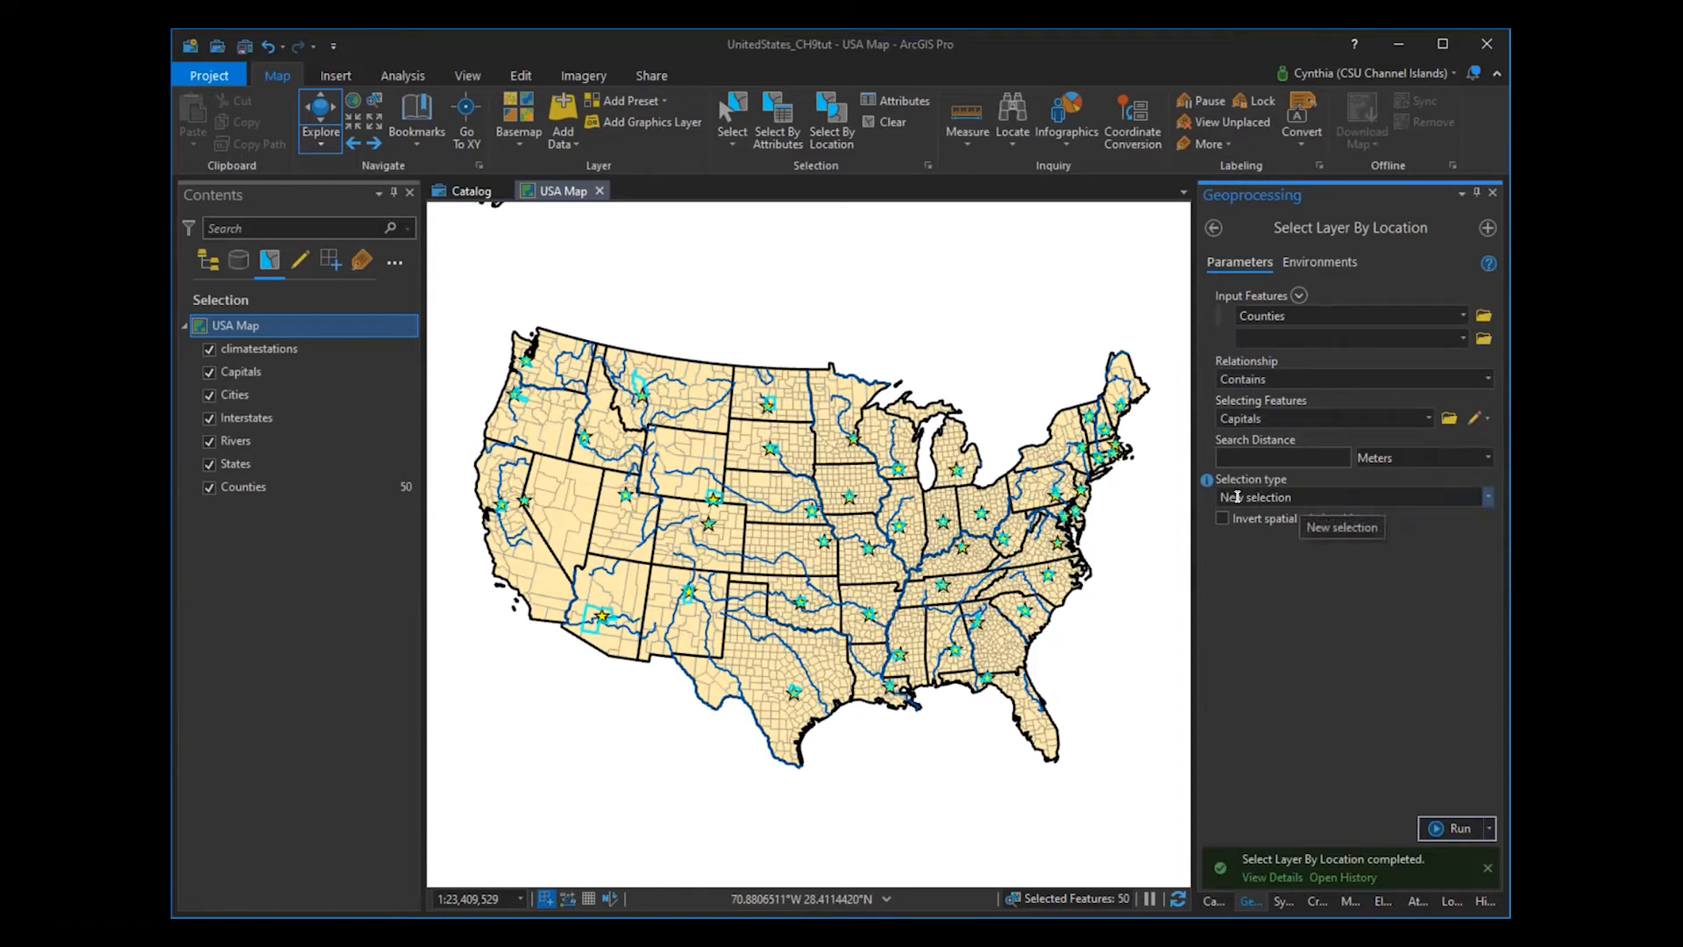
click(1487, 498)
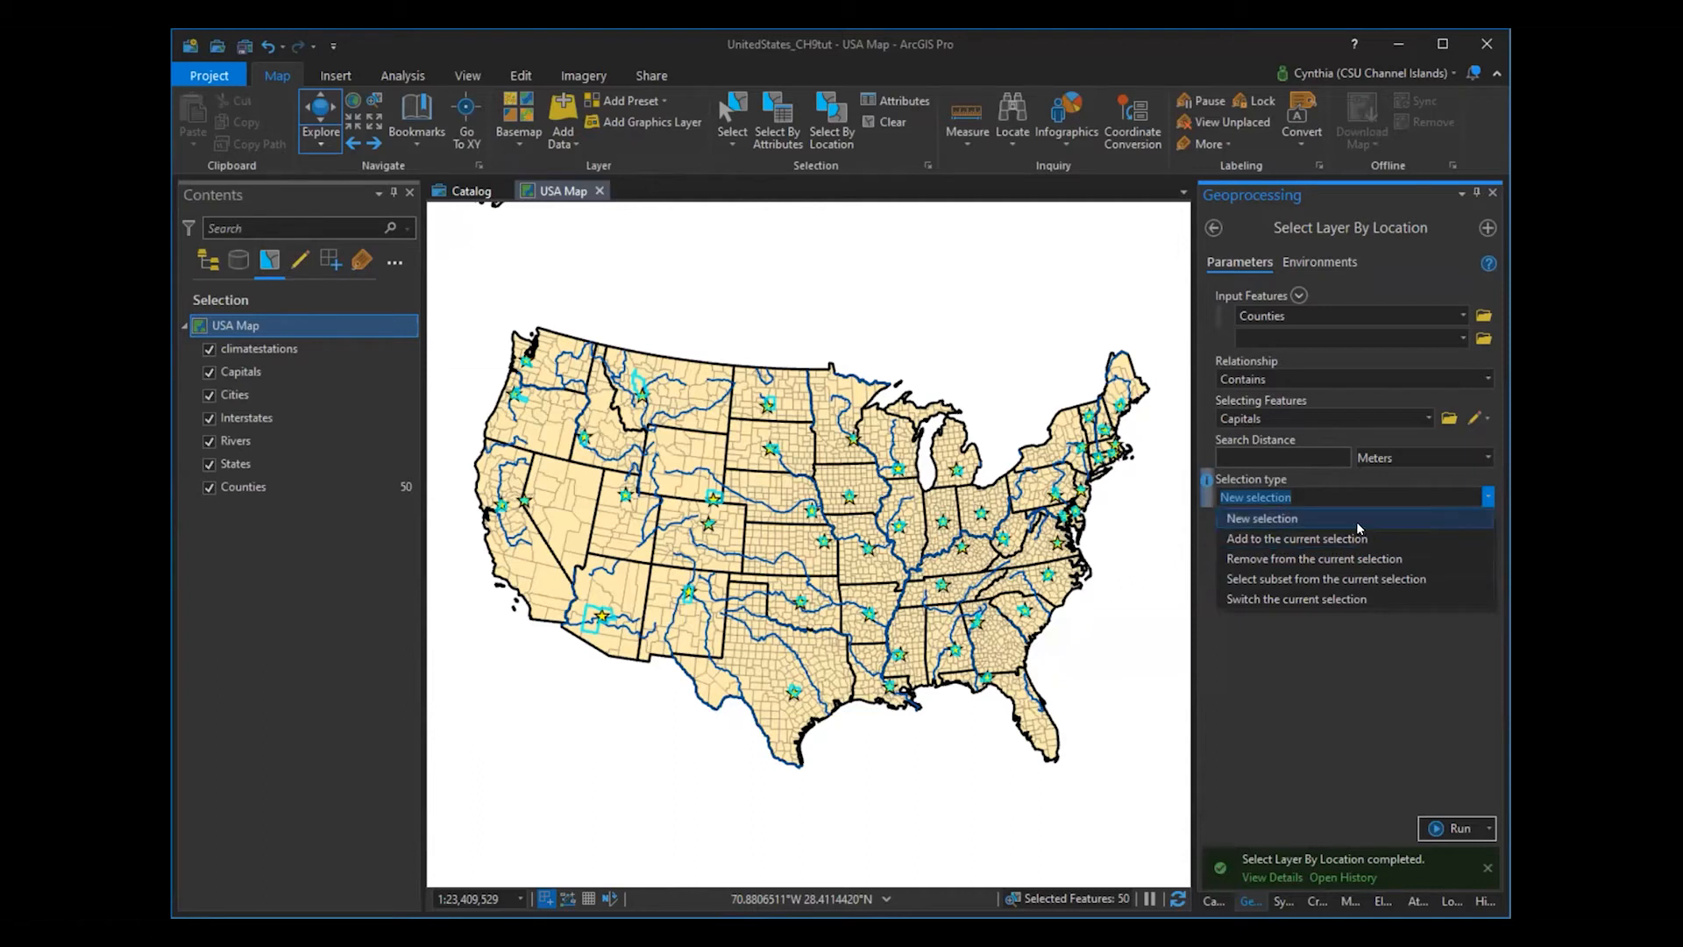
click(1307, 496)
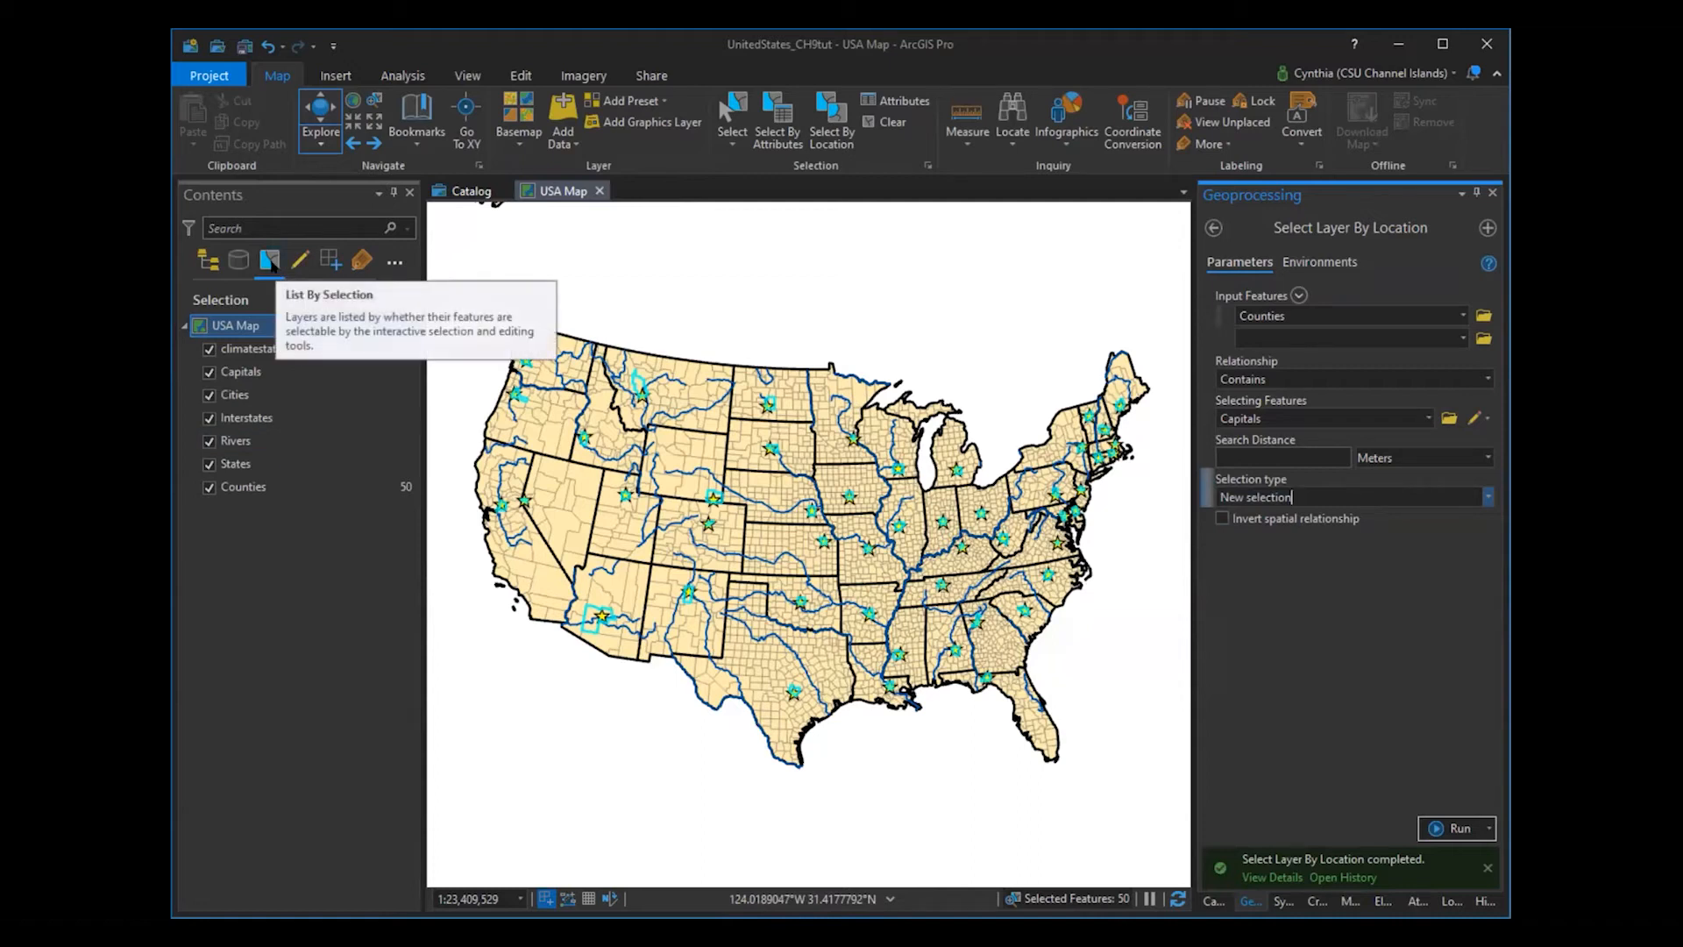
- Make a new layer from the selected Counties features and list the layers by drawing order
right_click(254, 486)
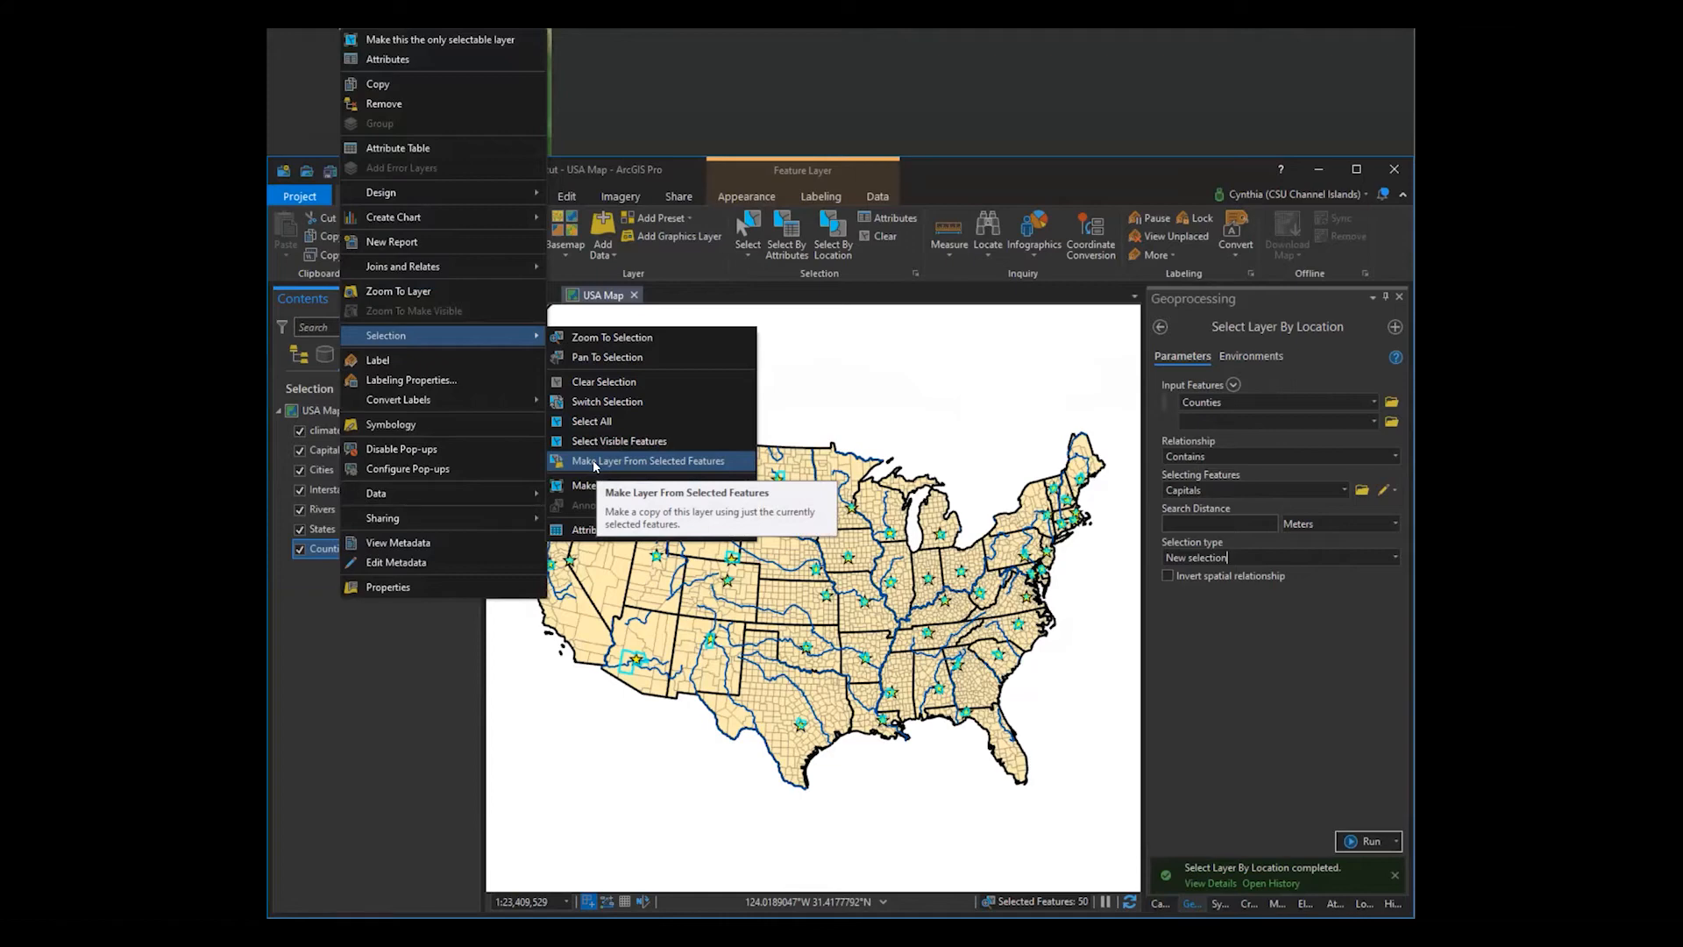
click(593, 462)
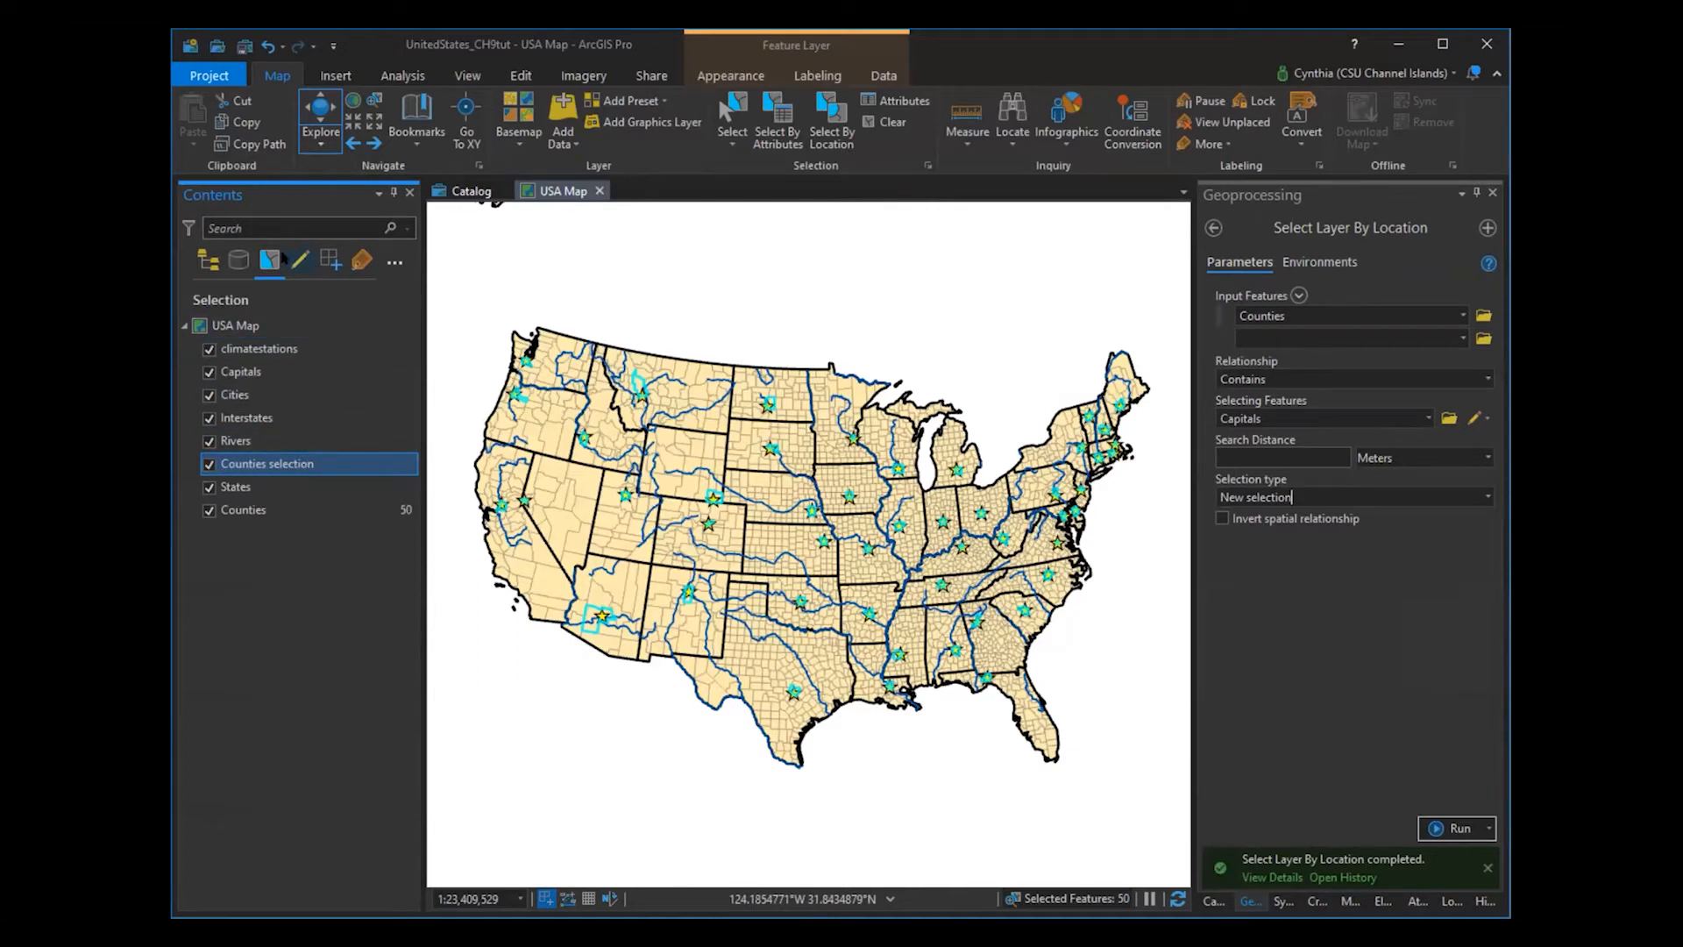
click(203, 265)
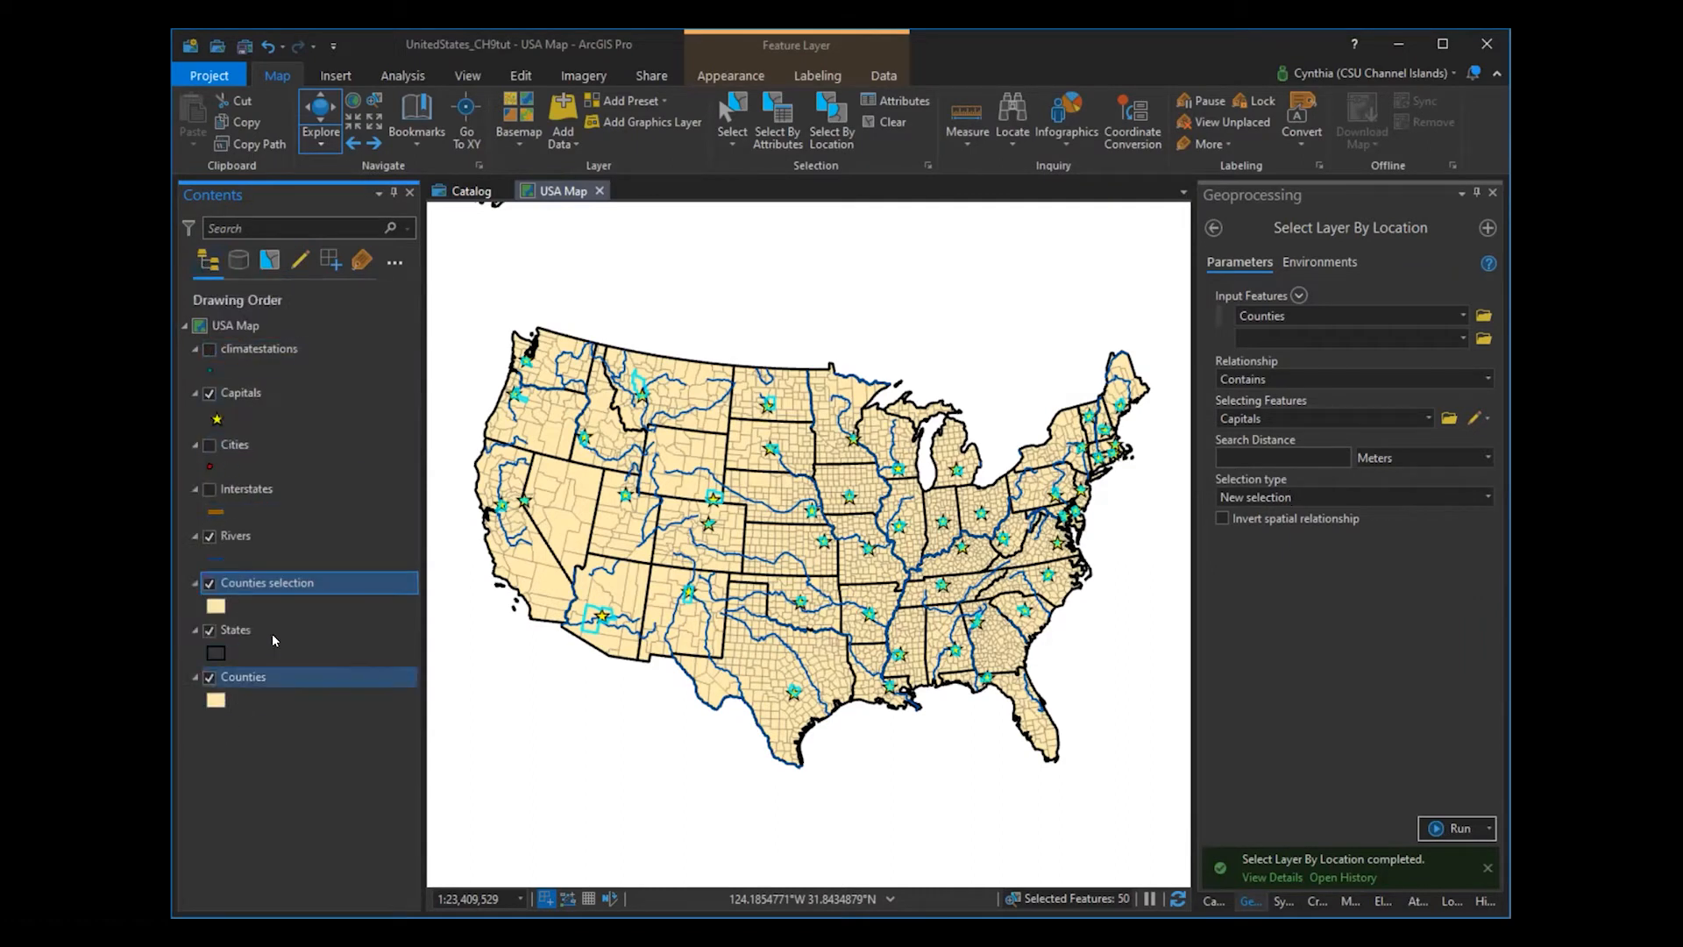
- Rename the Counties selection layer as Counties with Capitals
click(261, 579)
right_click(270, 582)
click(270, 582)
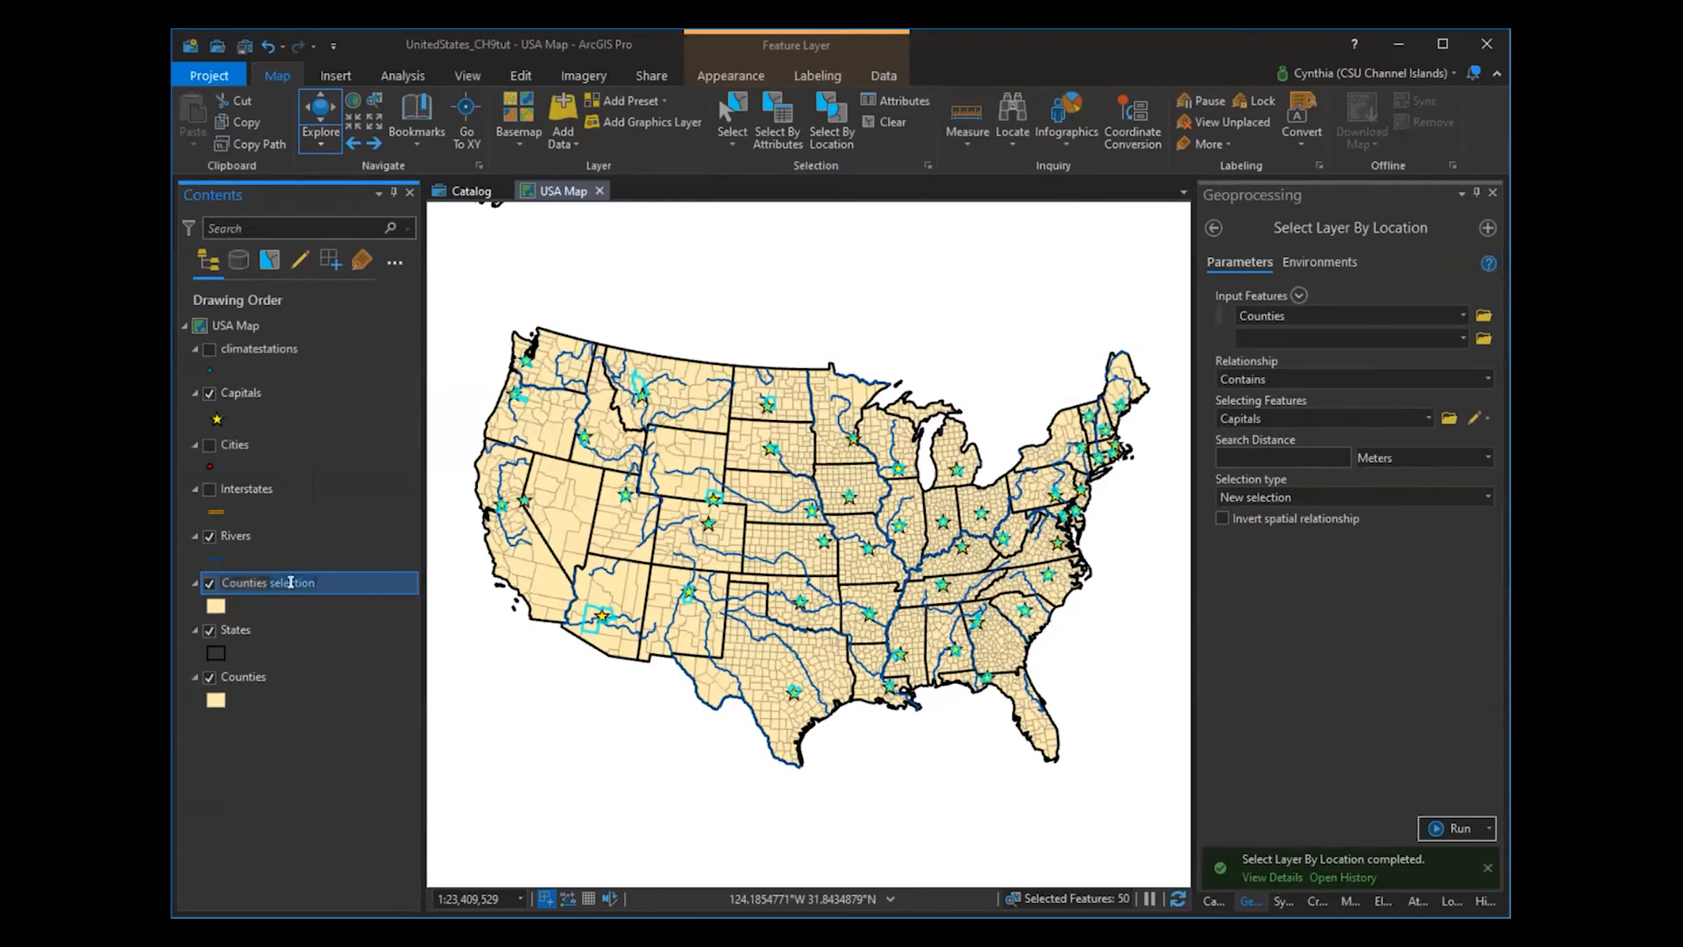
double_click(291, 582)
text(with Capitals)
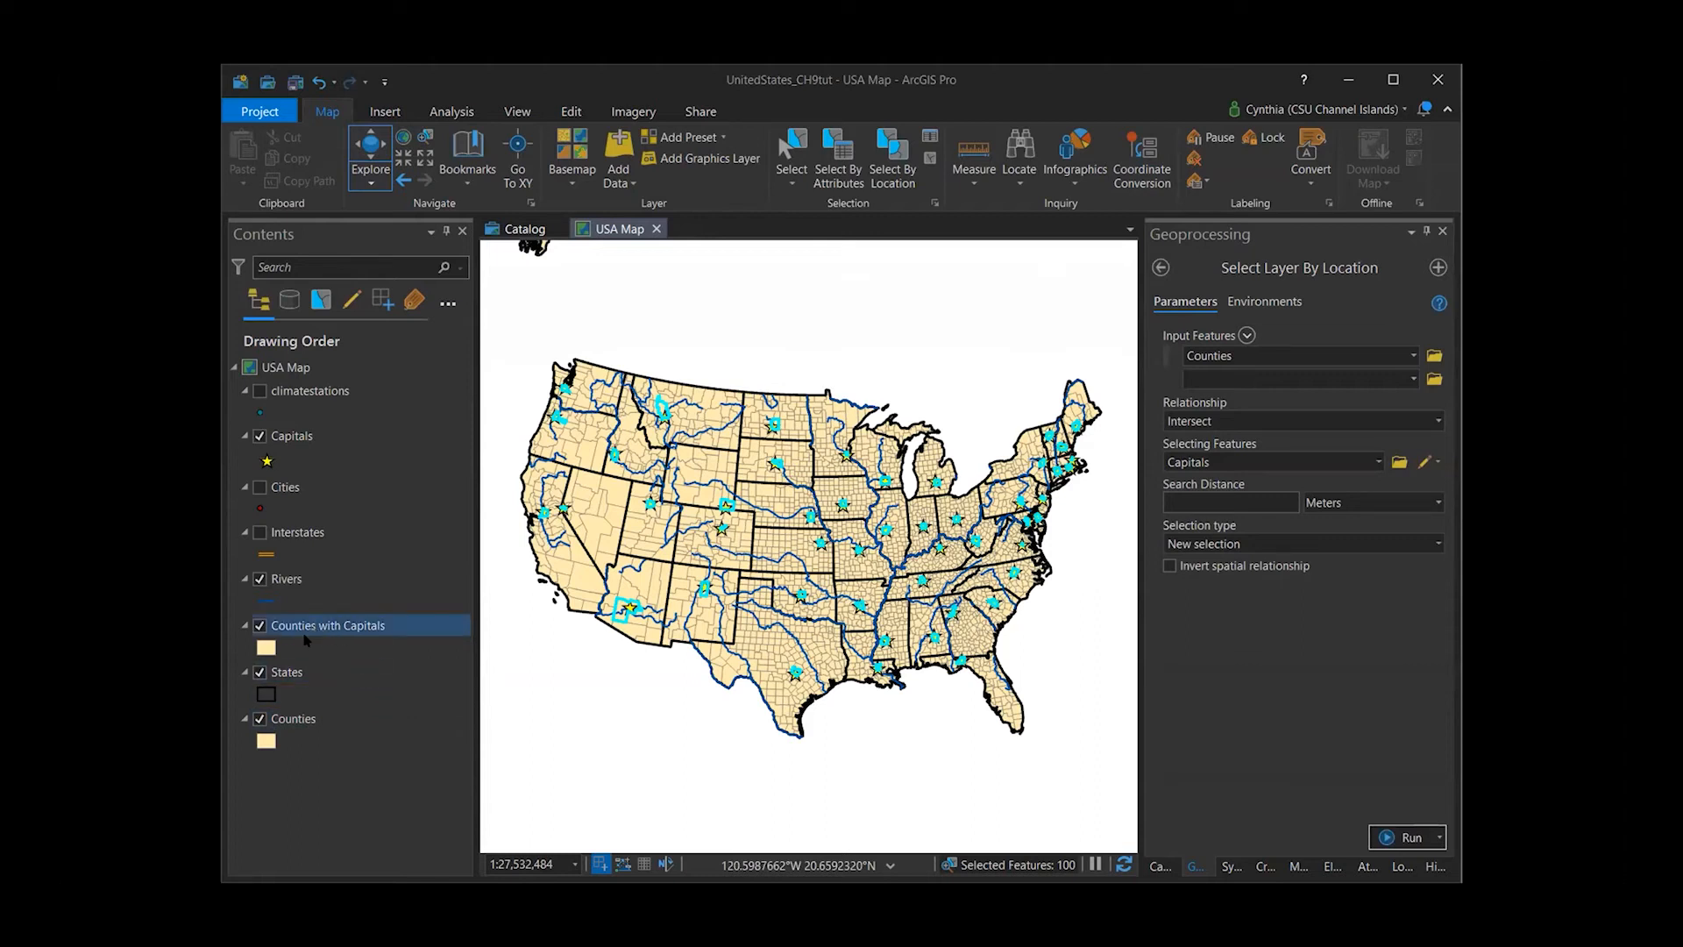
- Hide the Counties layer temporarily to inspect a capital's county up close, restore the previous extent and show Counties again
click(279, 723)
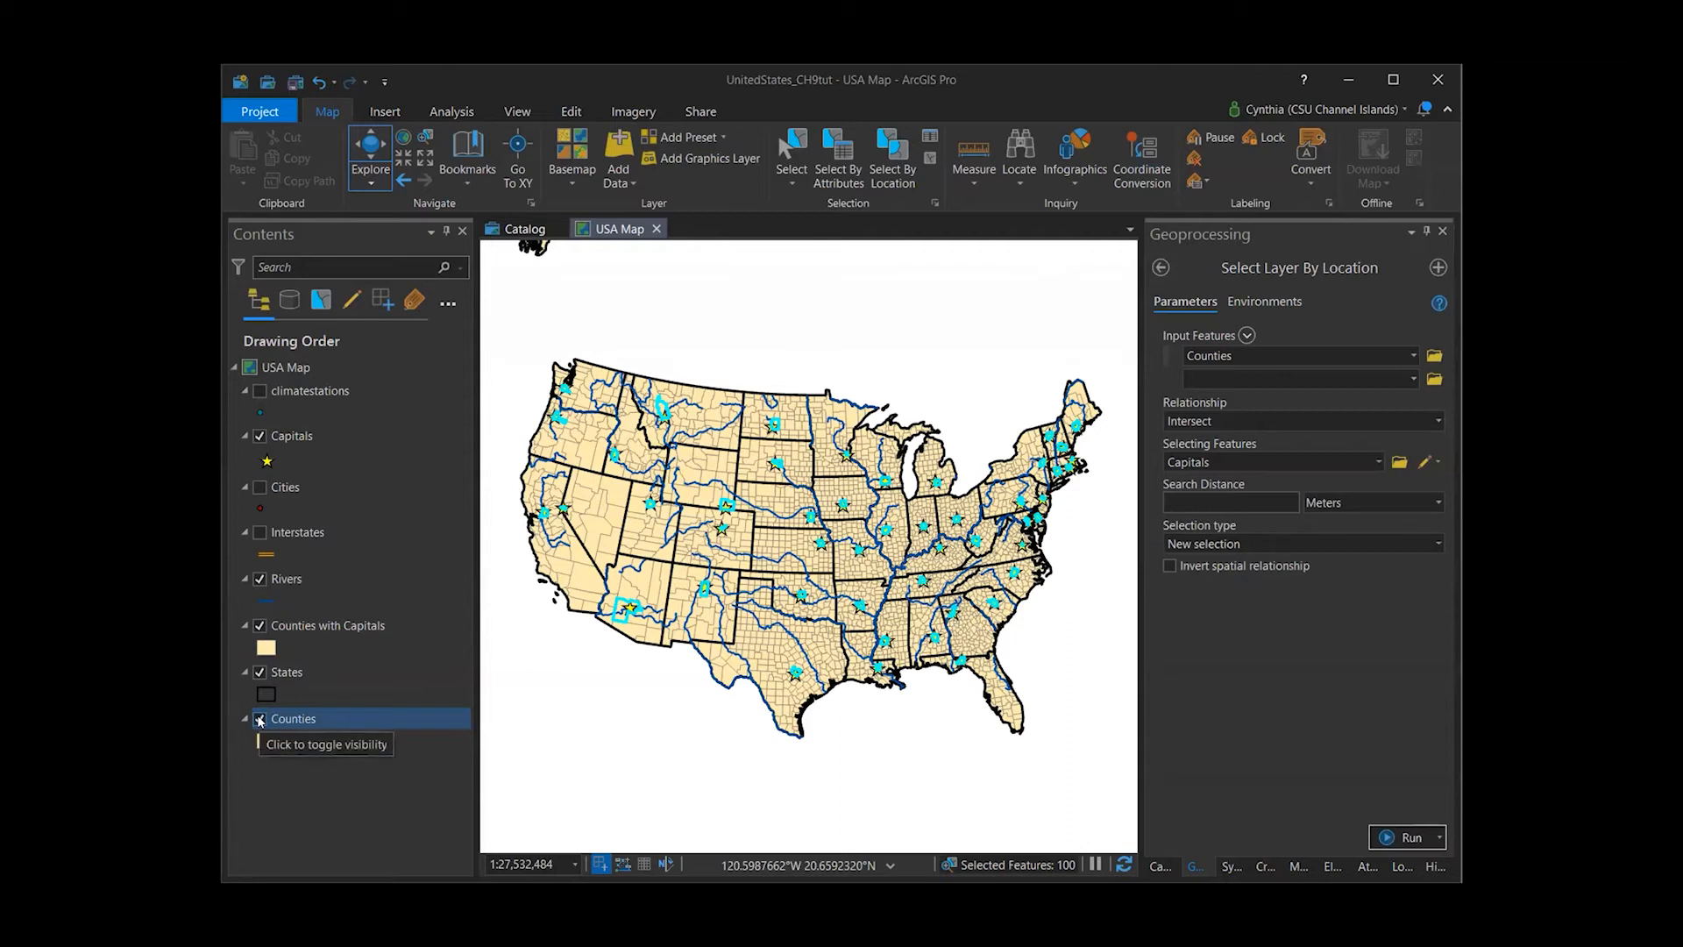
click(259, 719)
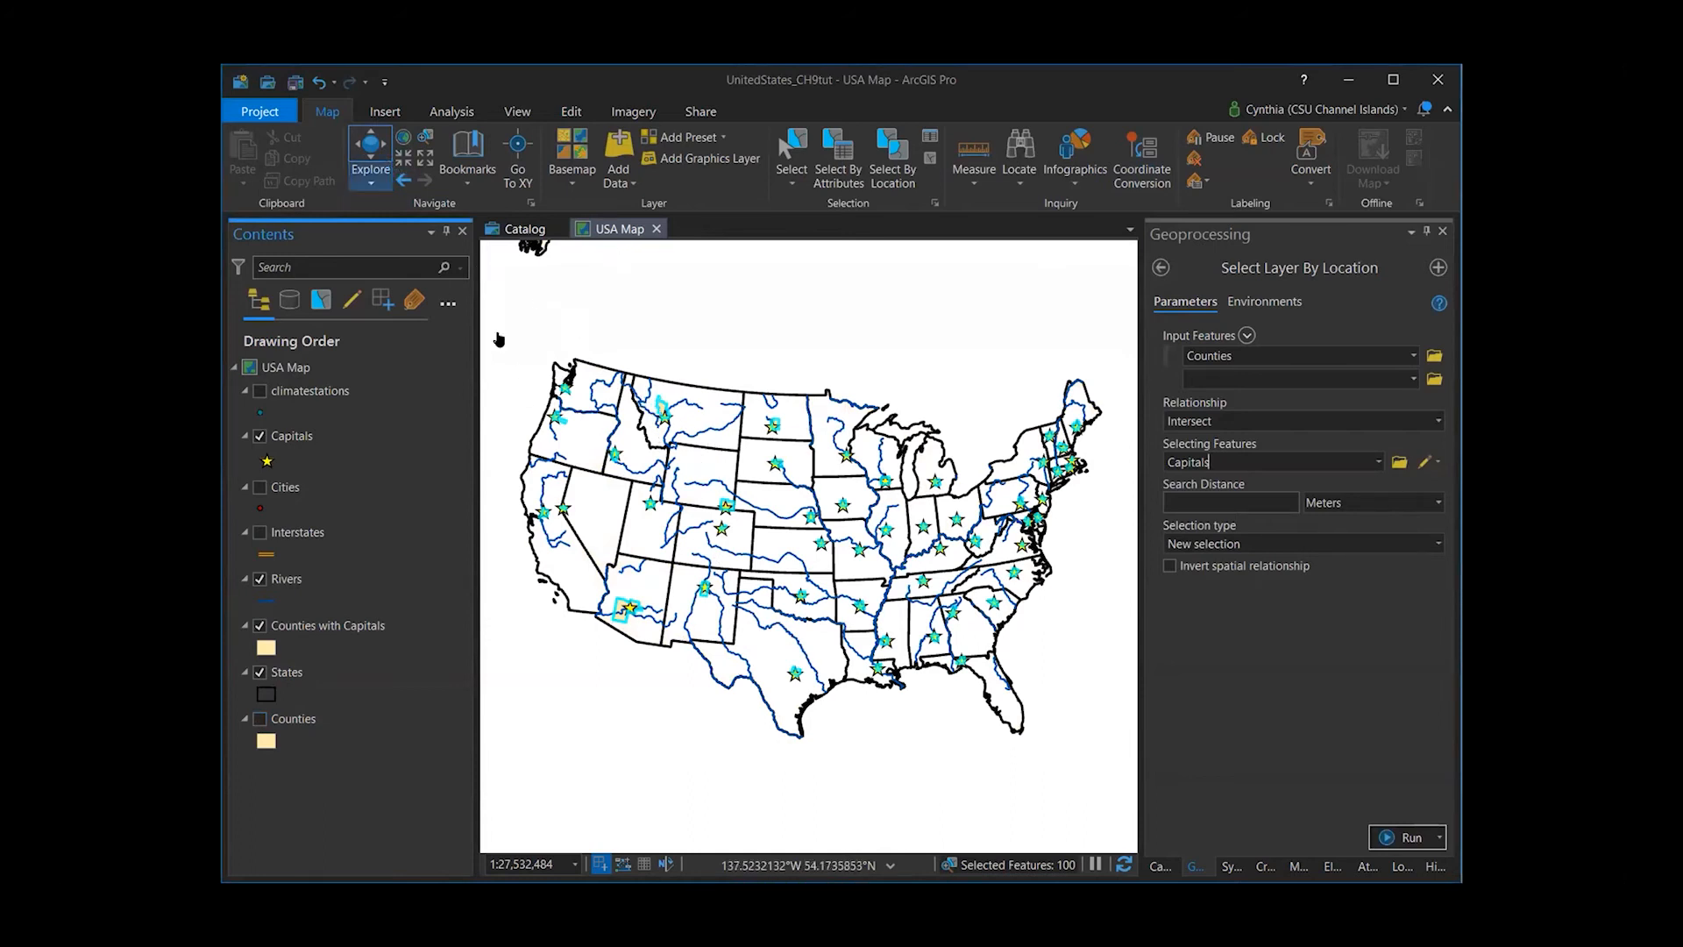
scroll(701, 535, up, 10)
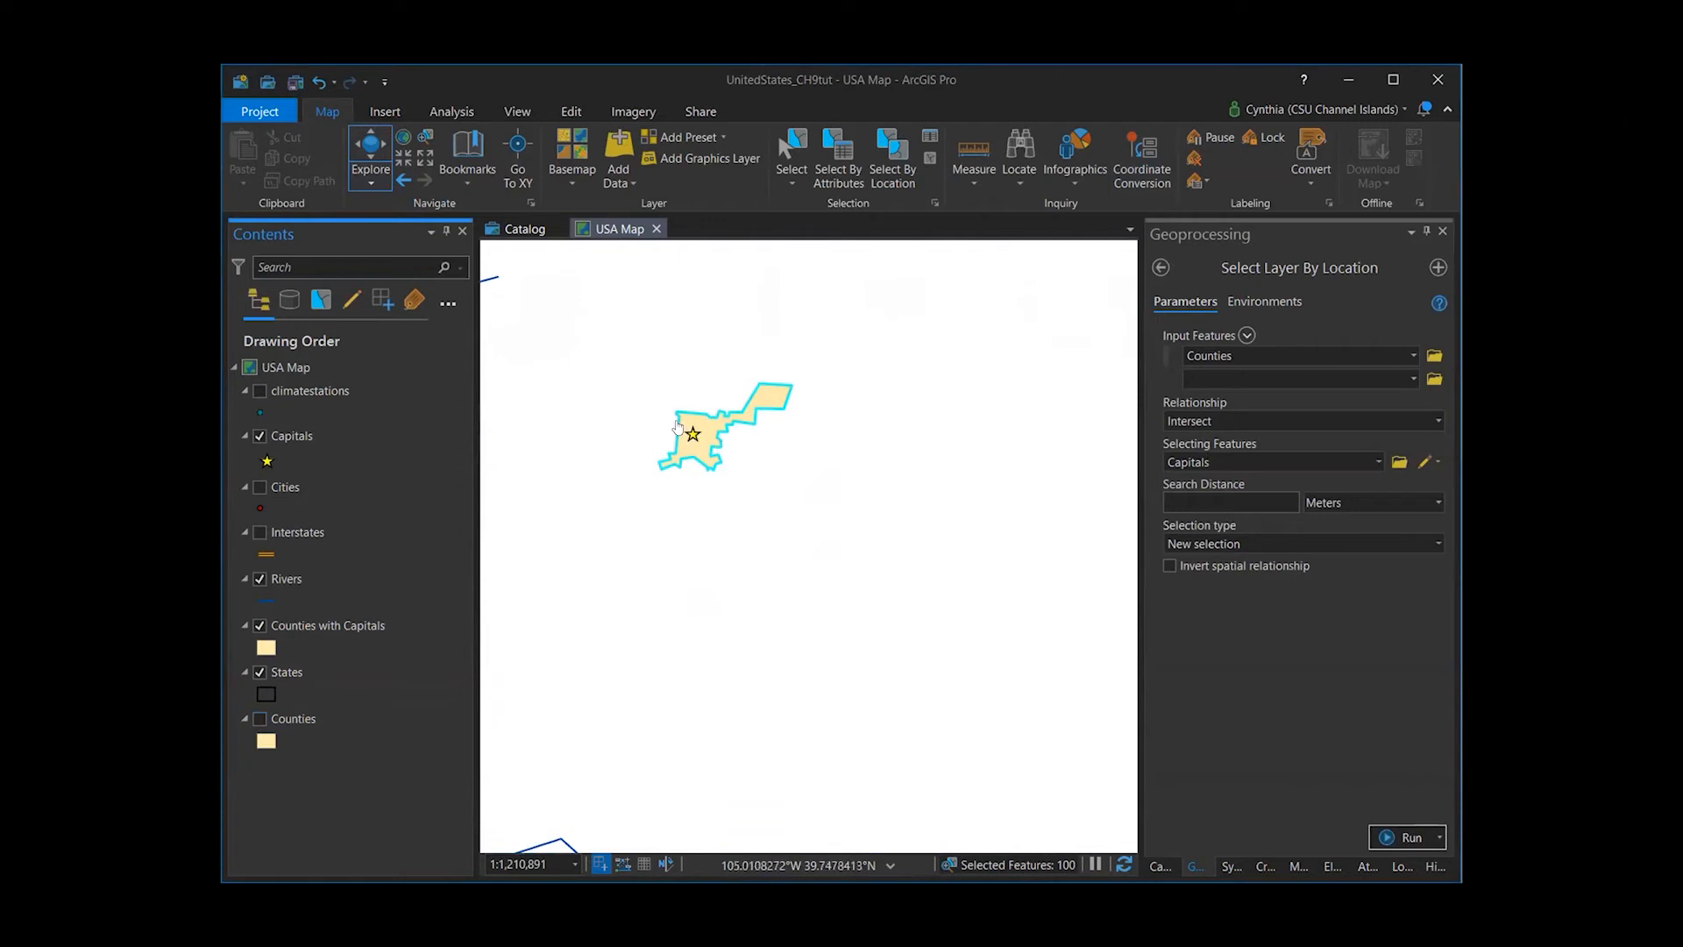
click(403, 181)
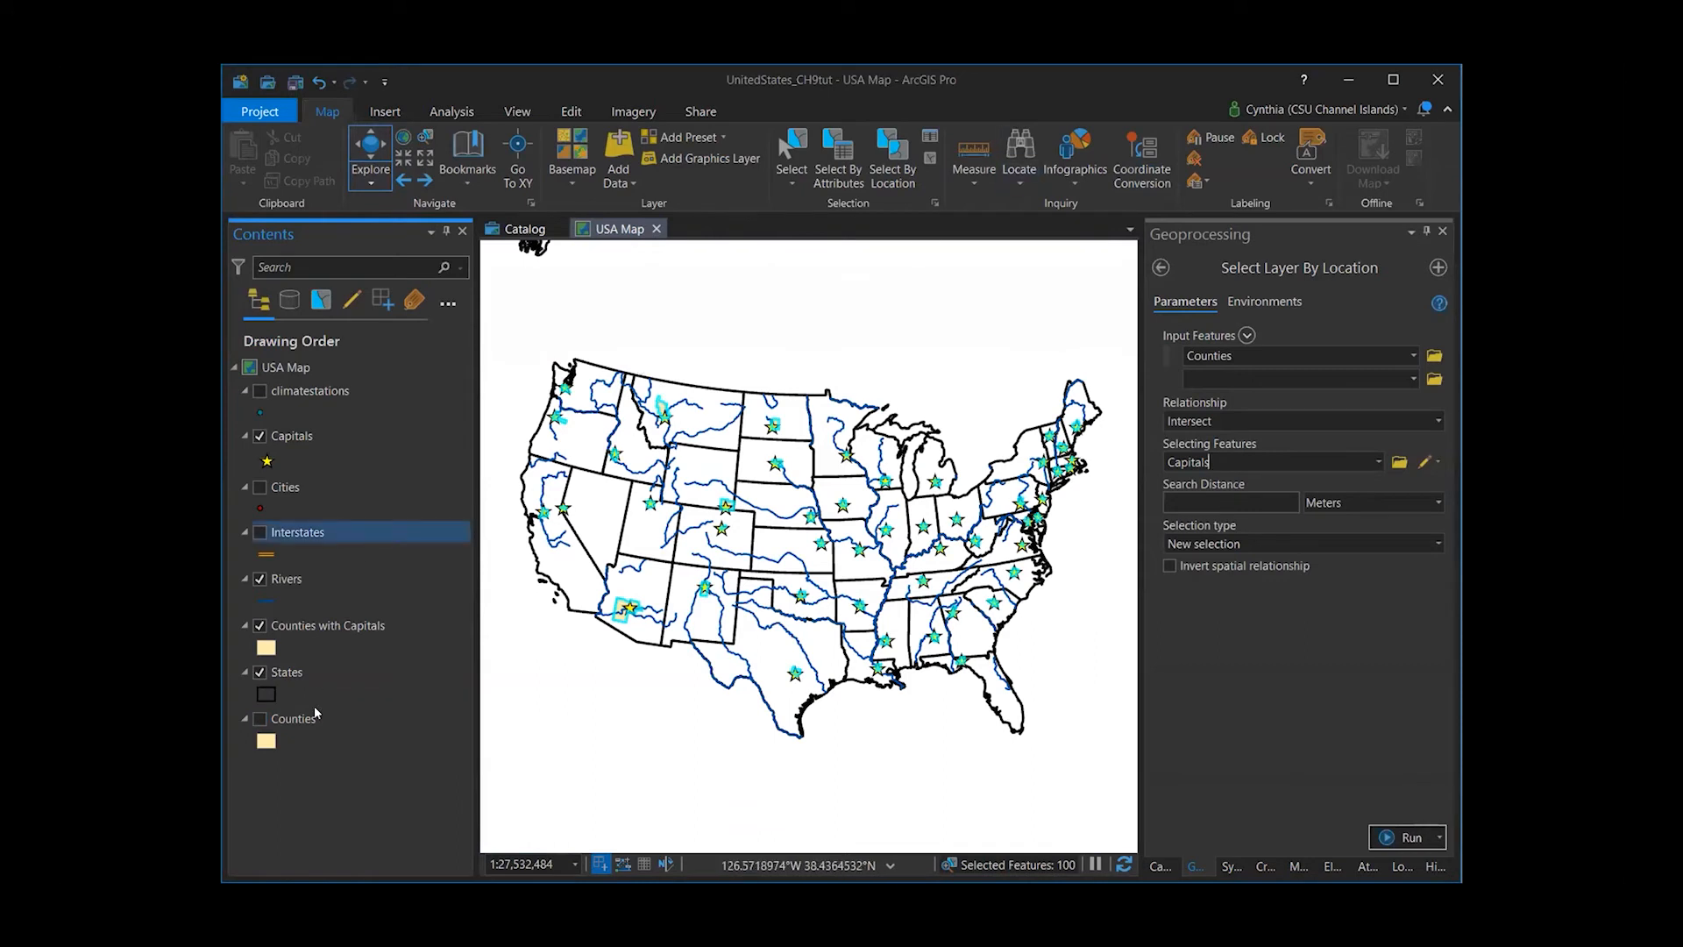
click(260, 720)
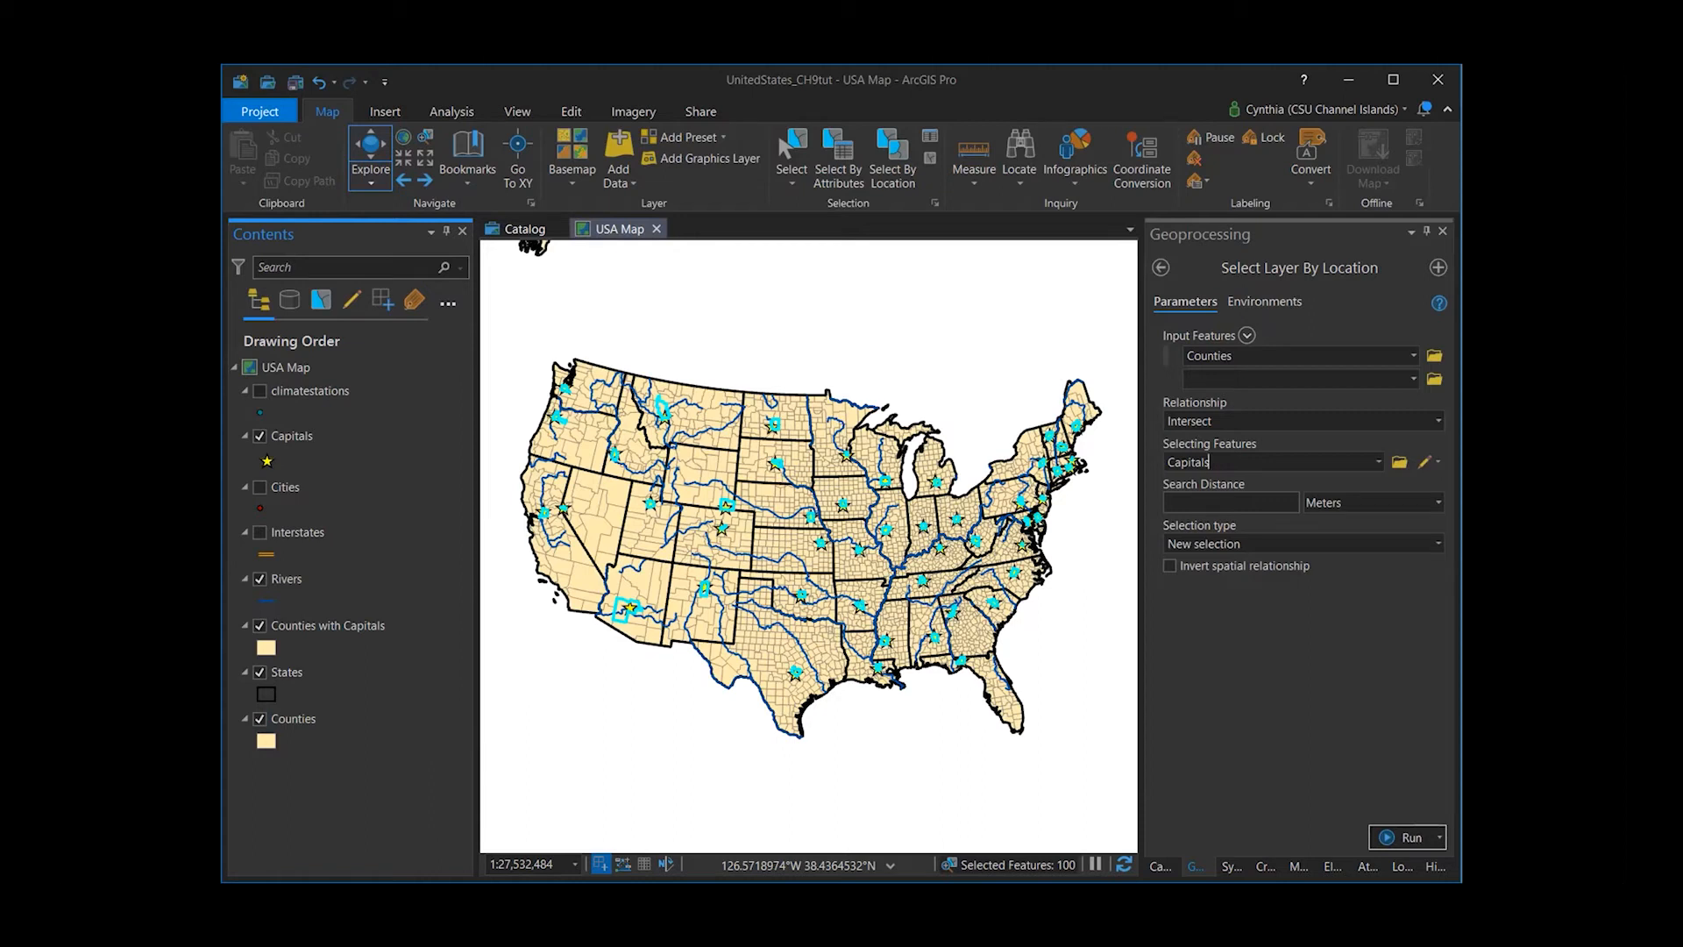
- Show the Cities and Interstates layers and hide the Counties with Capitals layer
click(259, 488)
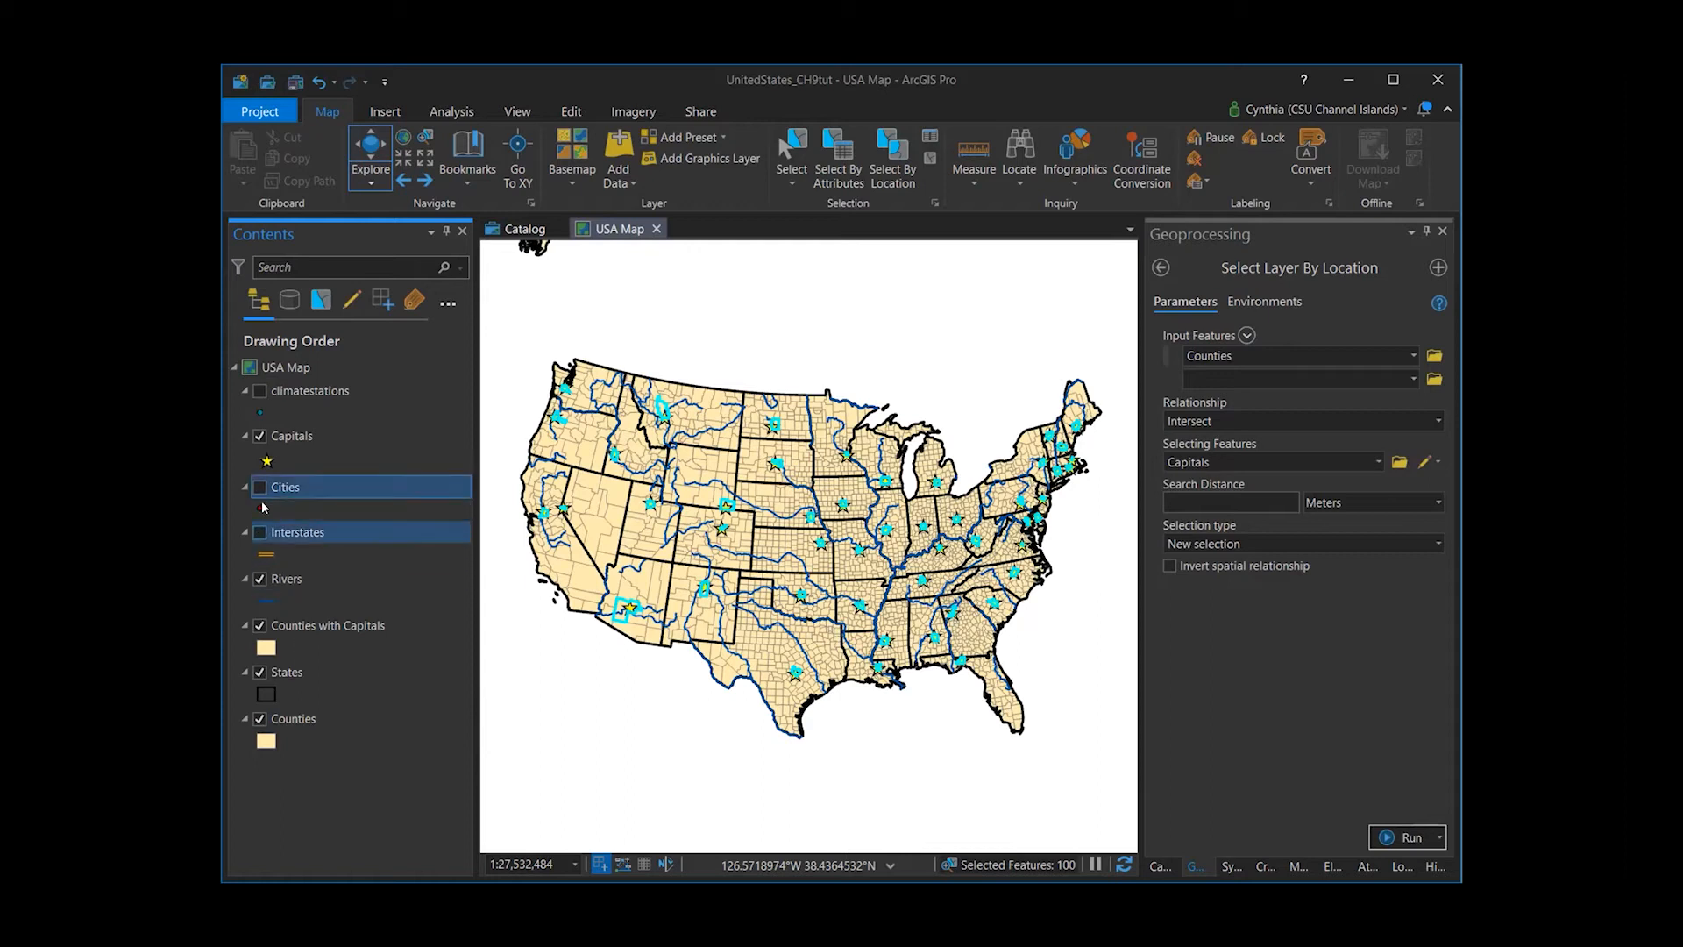
click(259, 486)
click(260, 534)
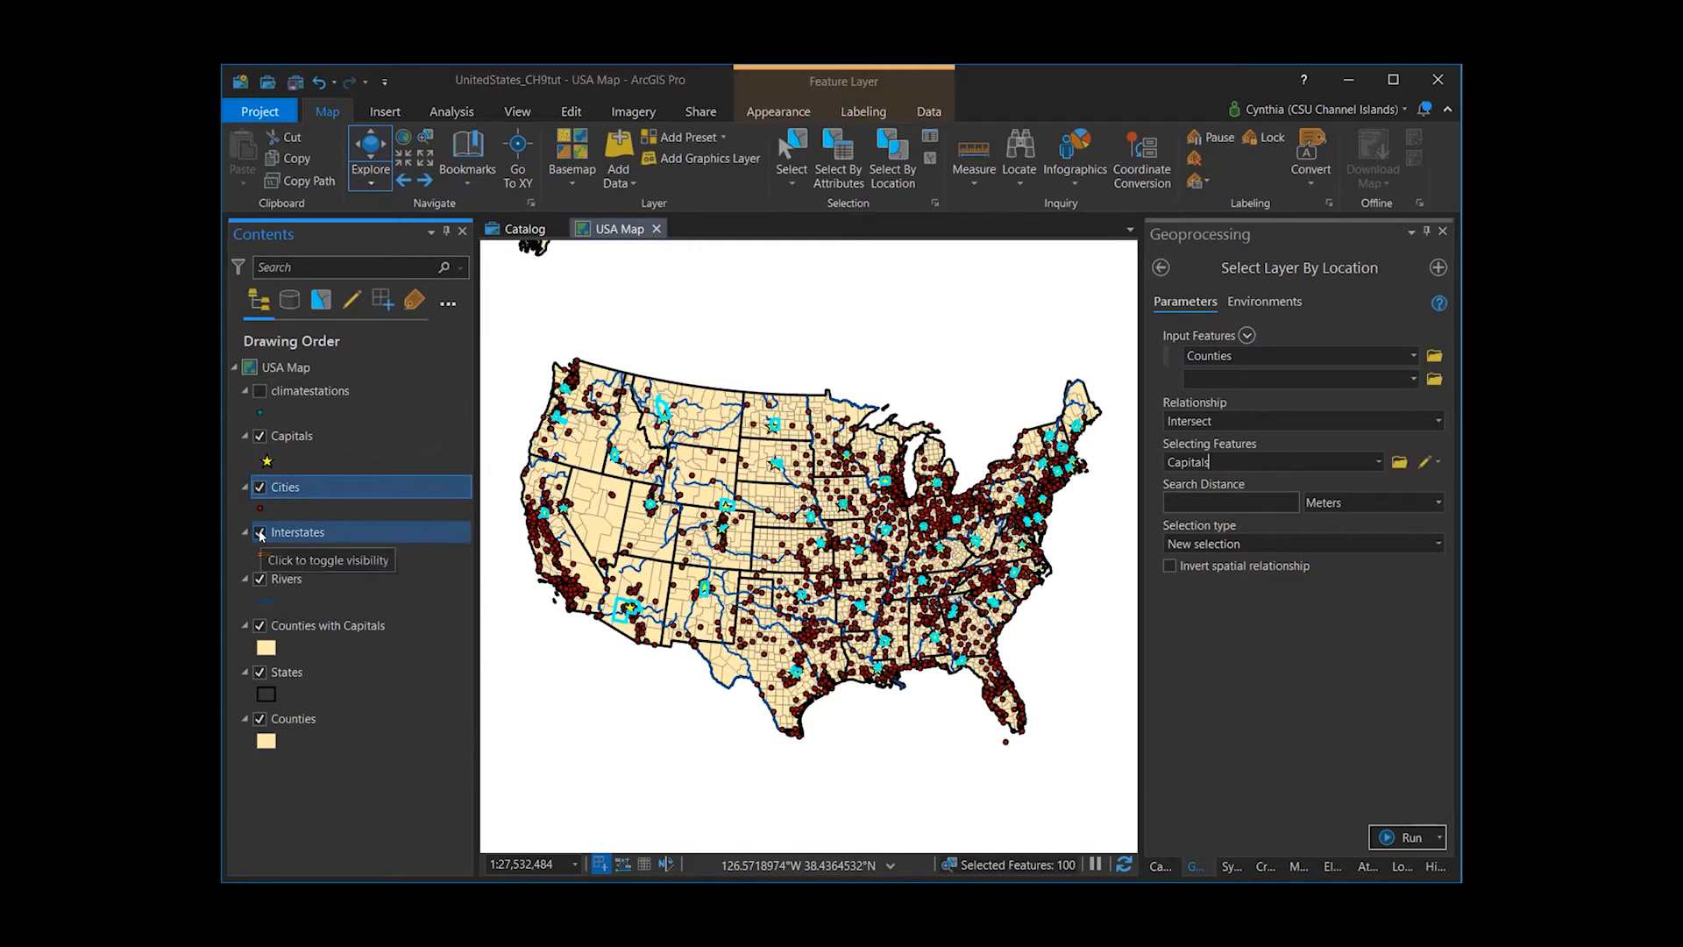
click(260, 628)
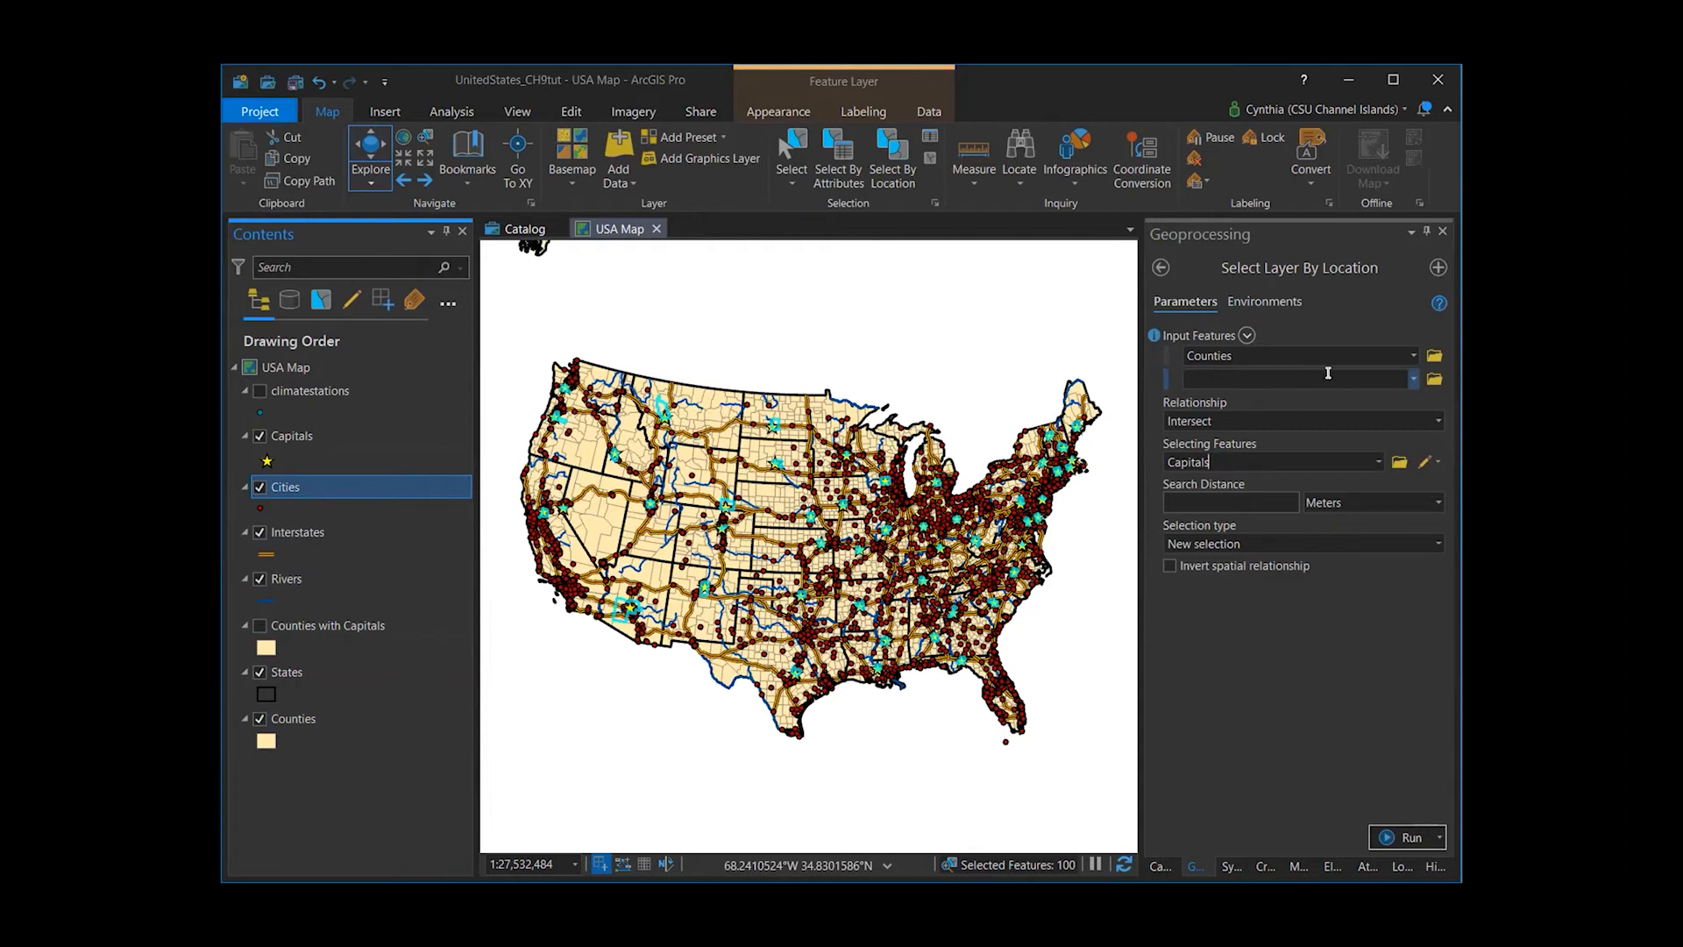
- Set Select Layer By Location to use Cities as input, the Within a distance relationship and Interstates as the selecting features
click(1412, 355)
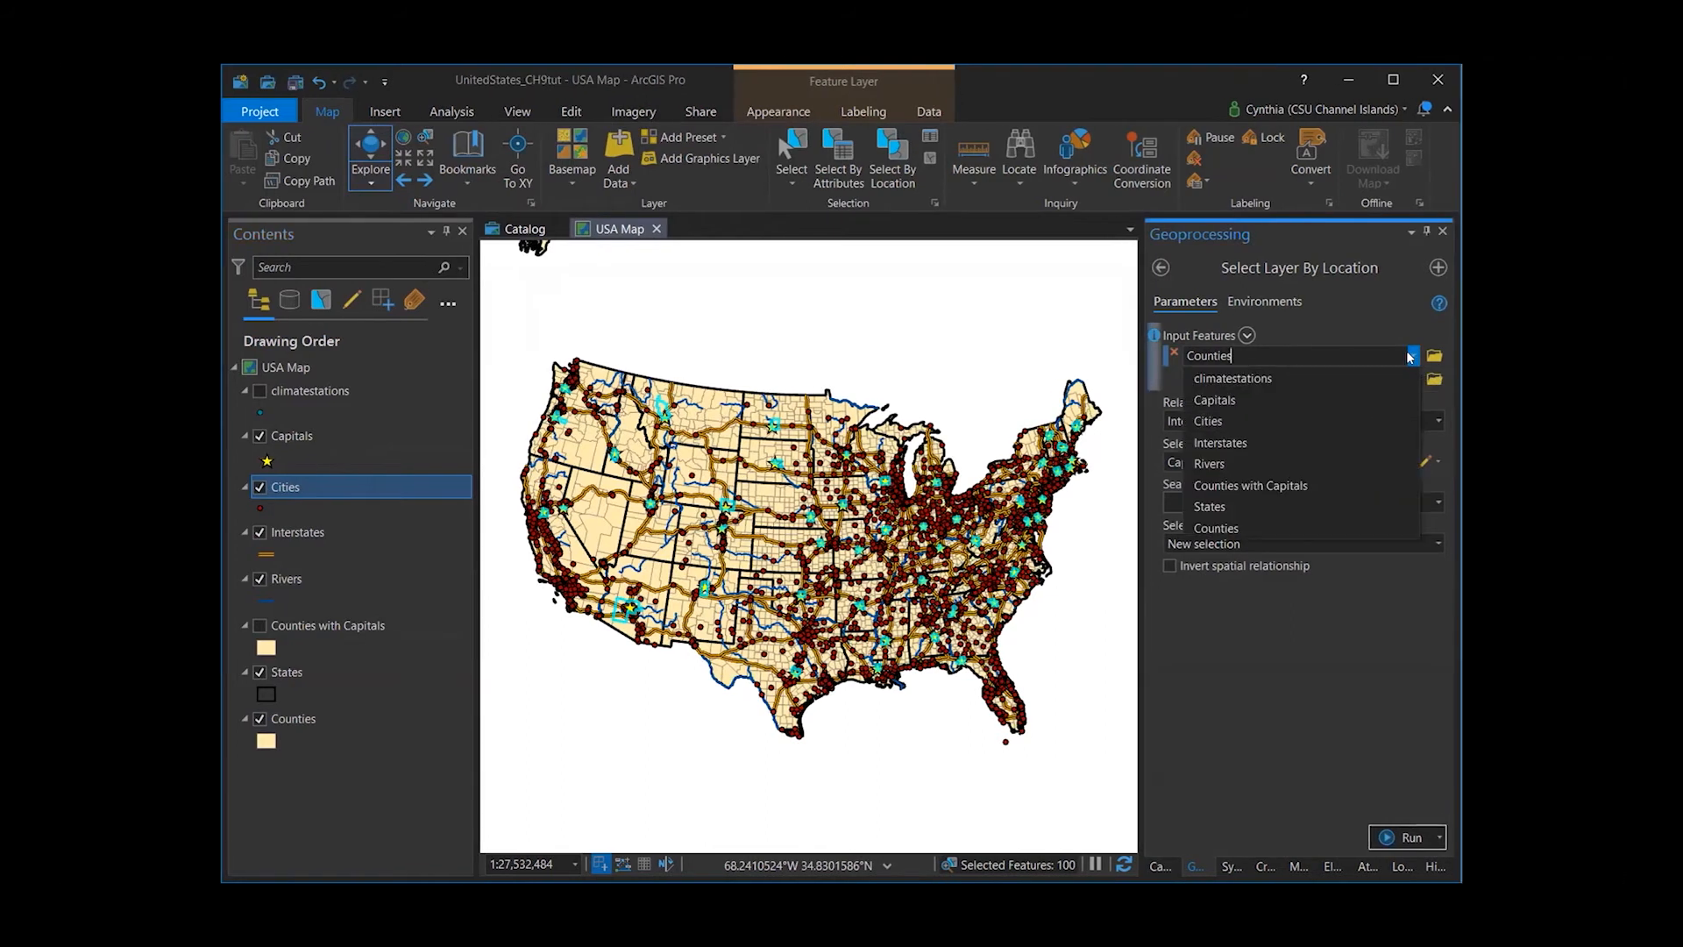
click(1317, 421)
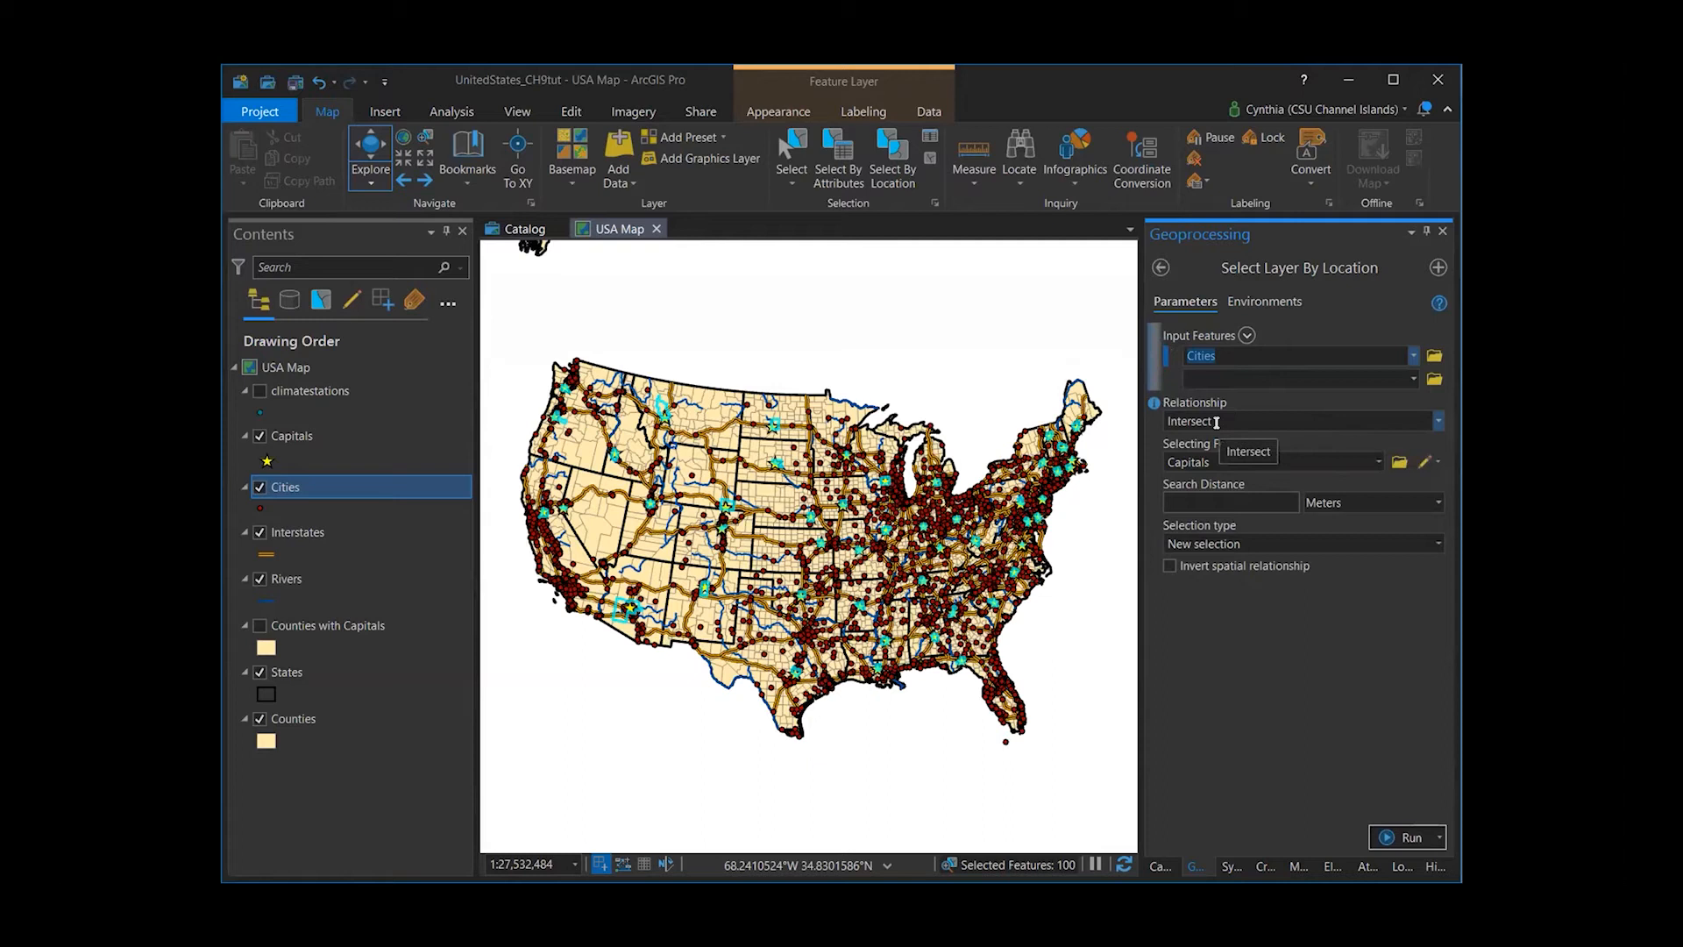
click(1439, 421)
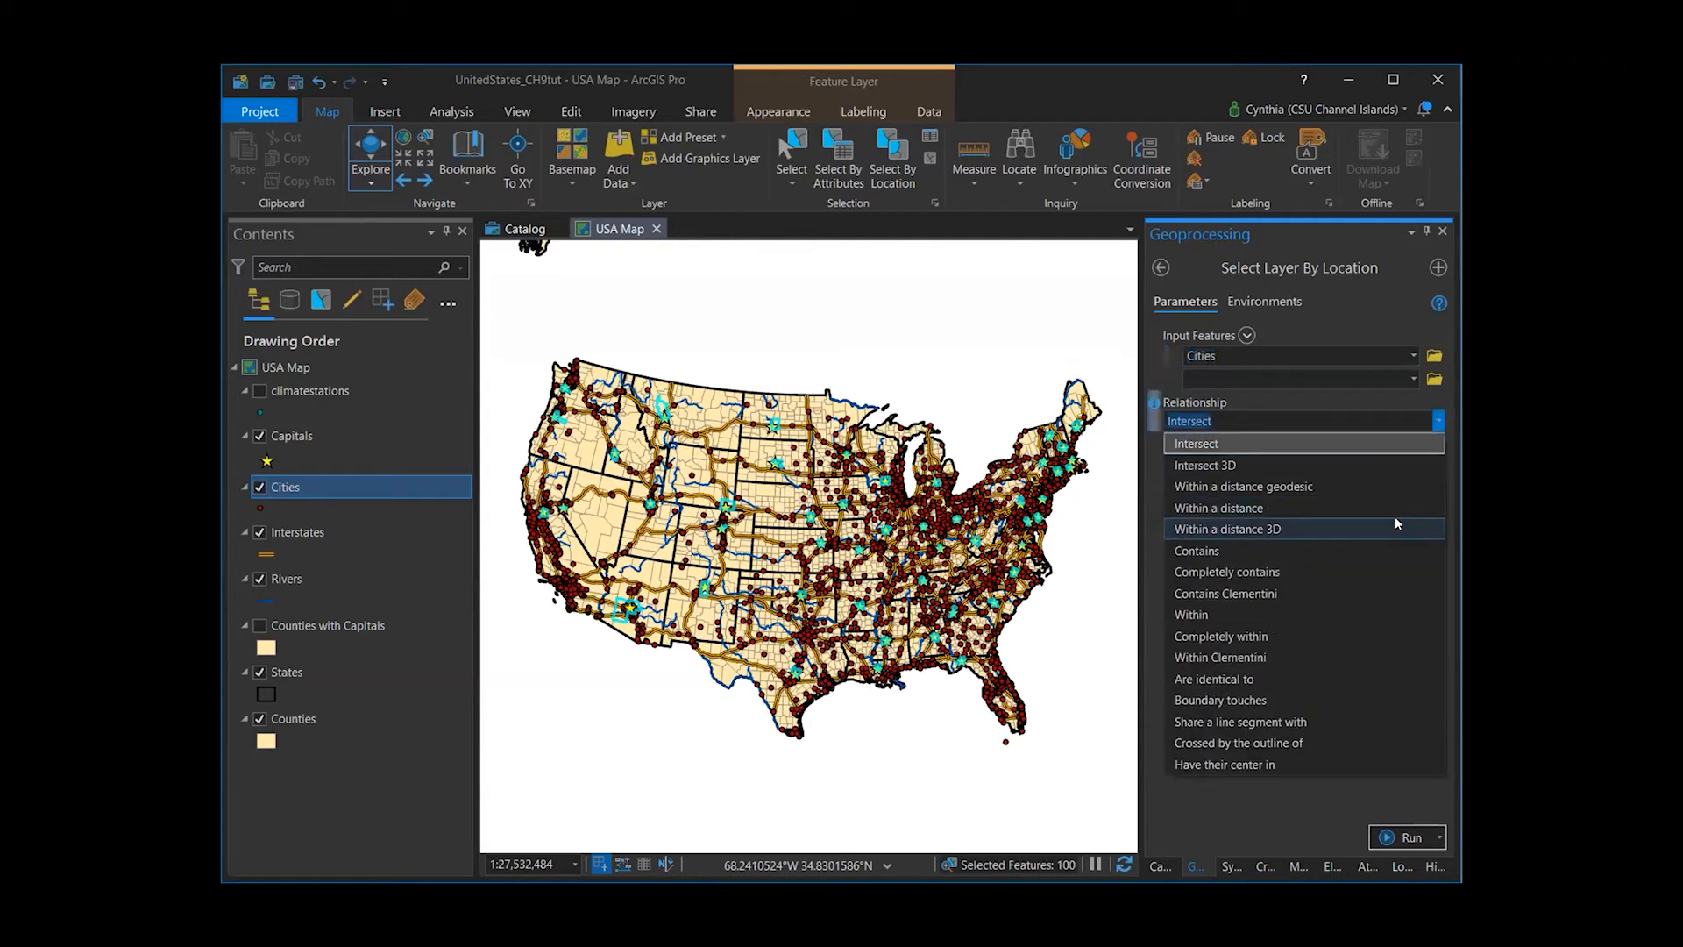
click(1269, 508)
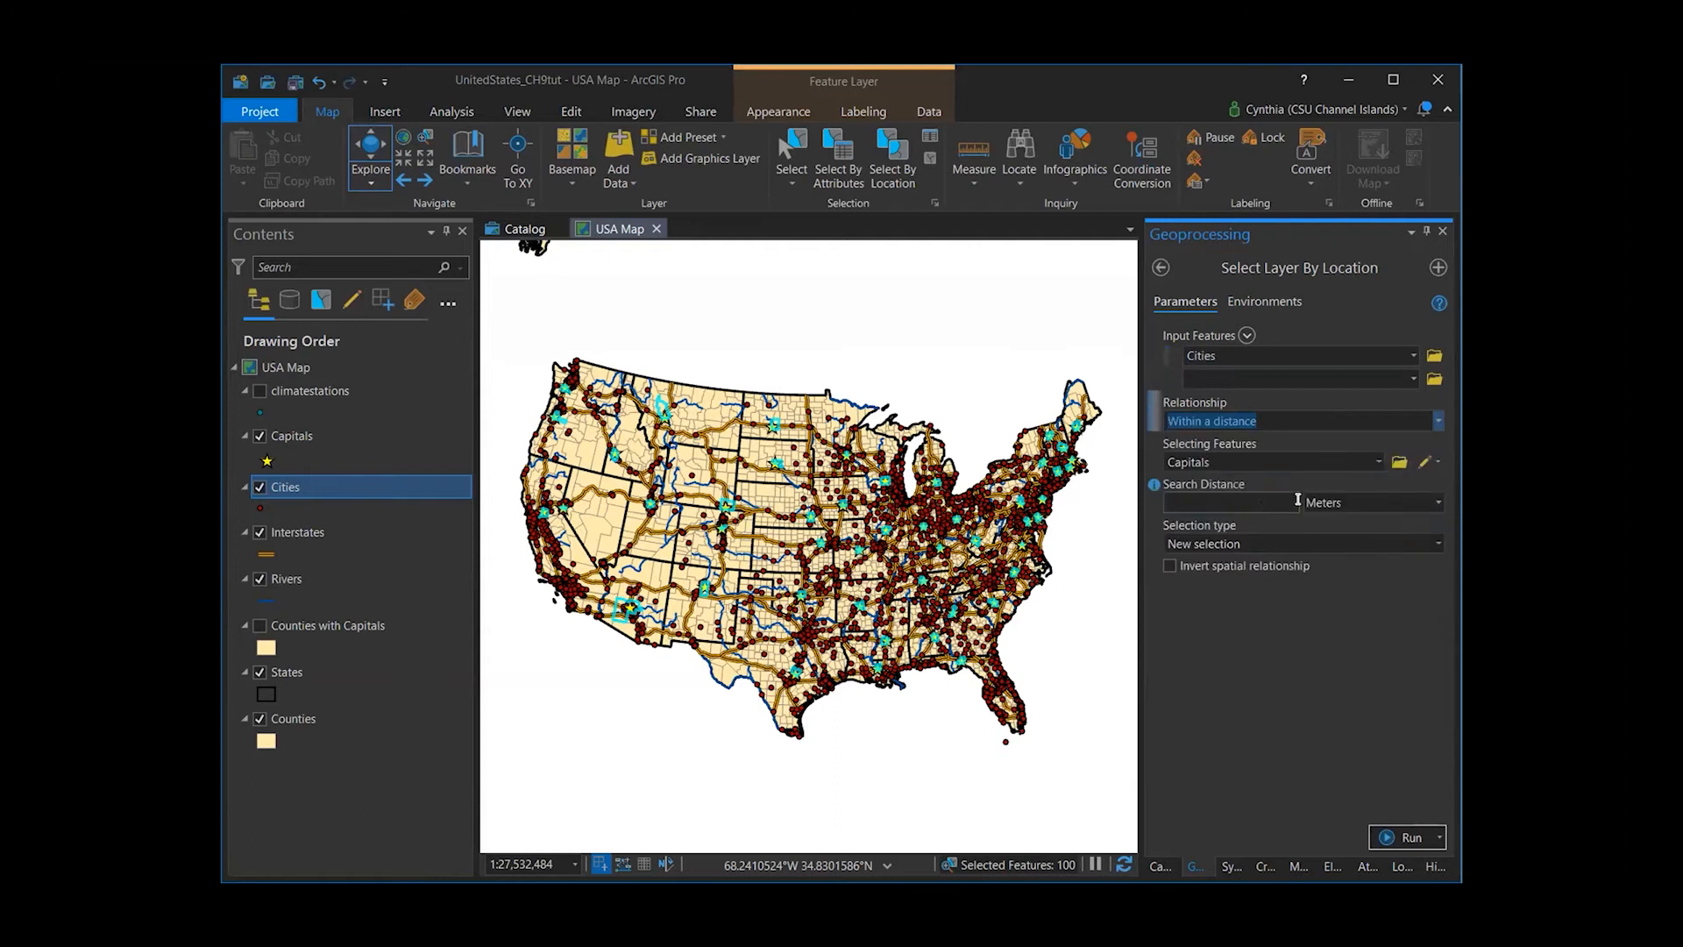
click(1378, 462)
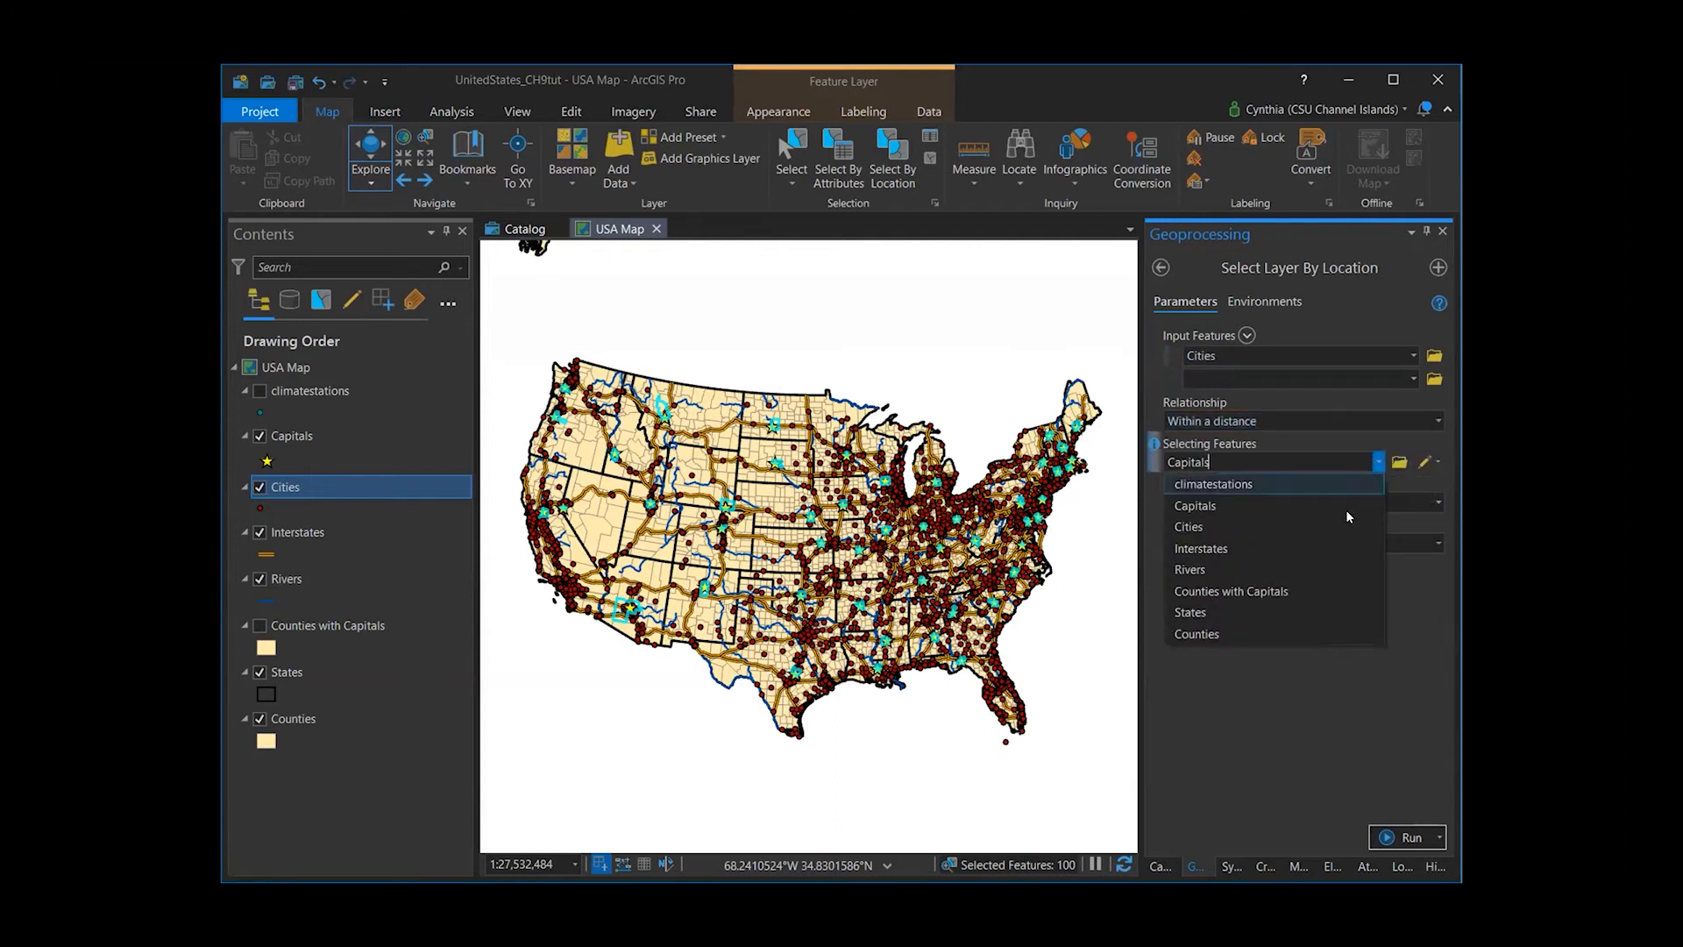
click(1324, 548)
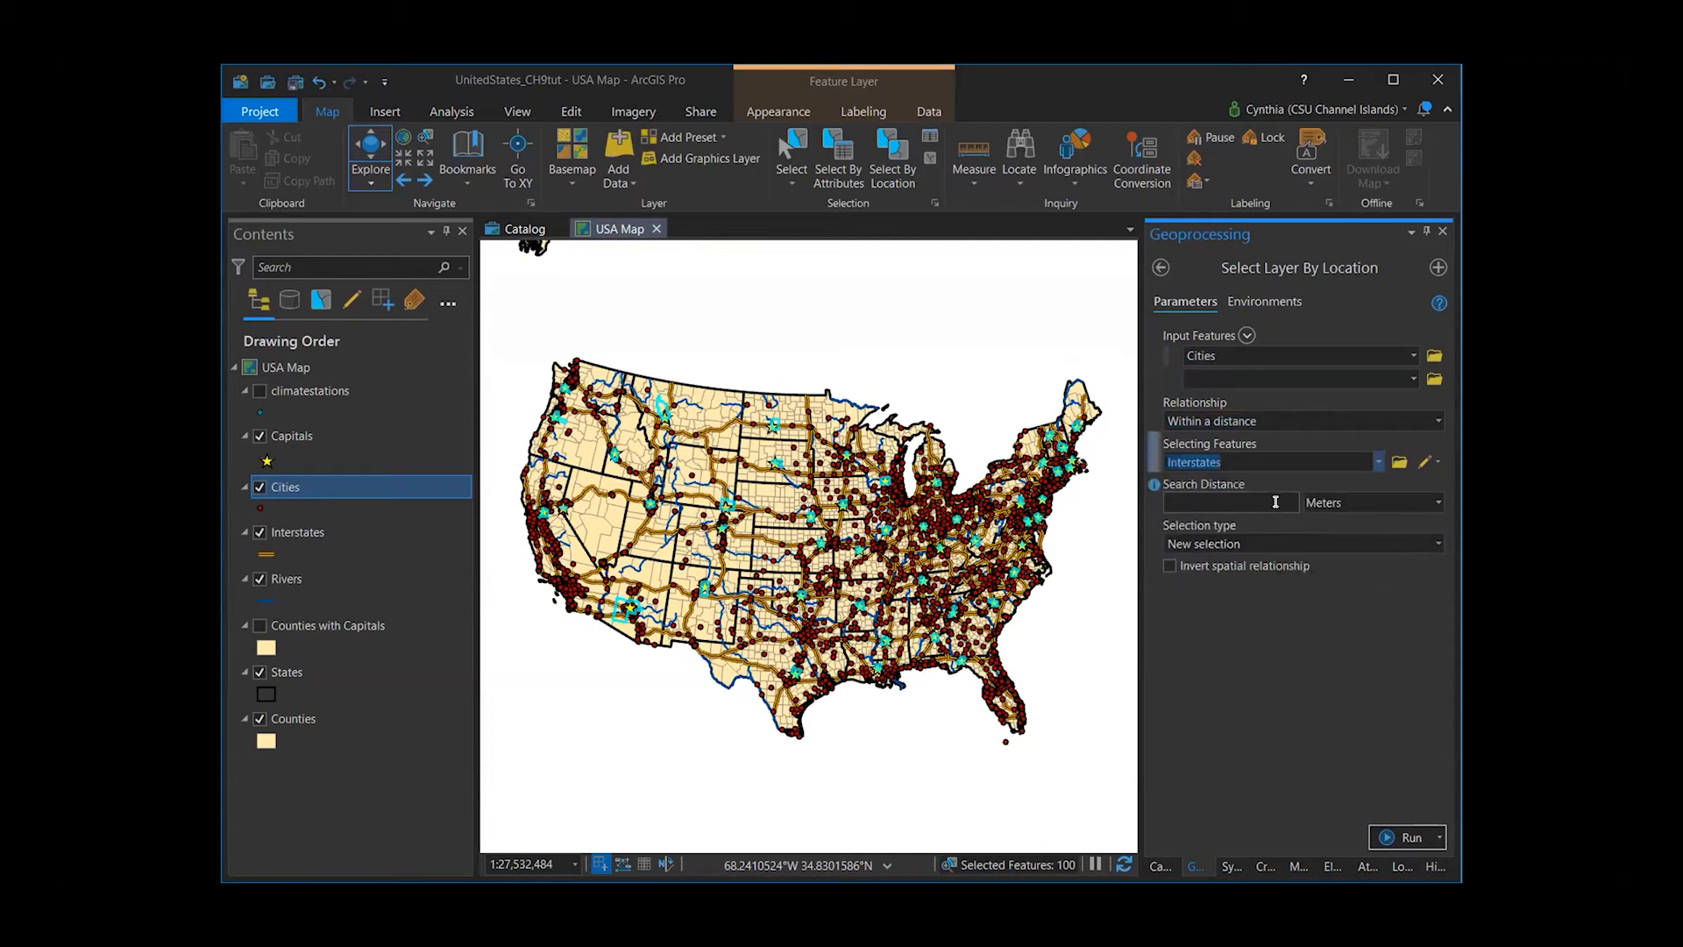
- Set the search distance to 20 miles and run the selection
click(1273, 498)
text(20)
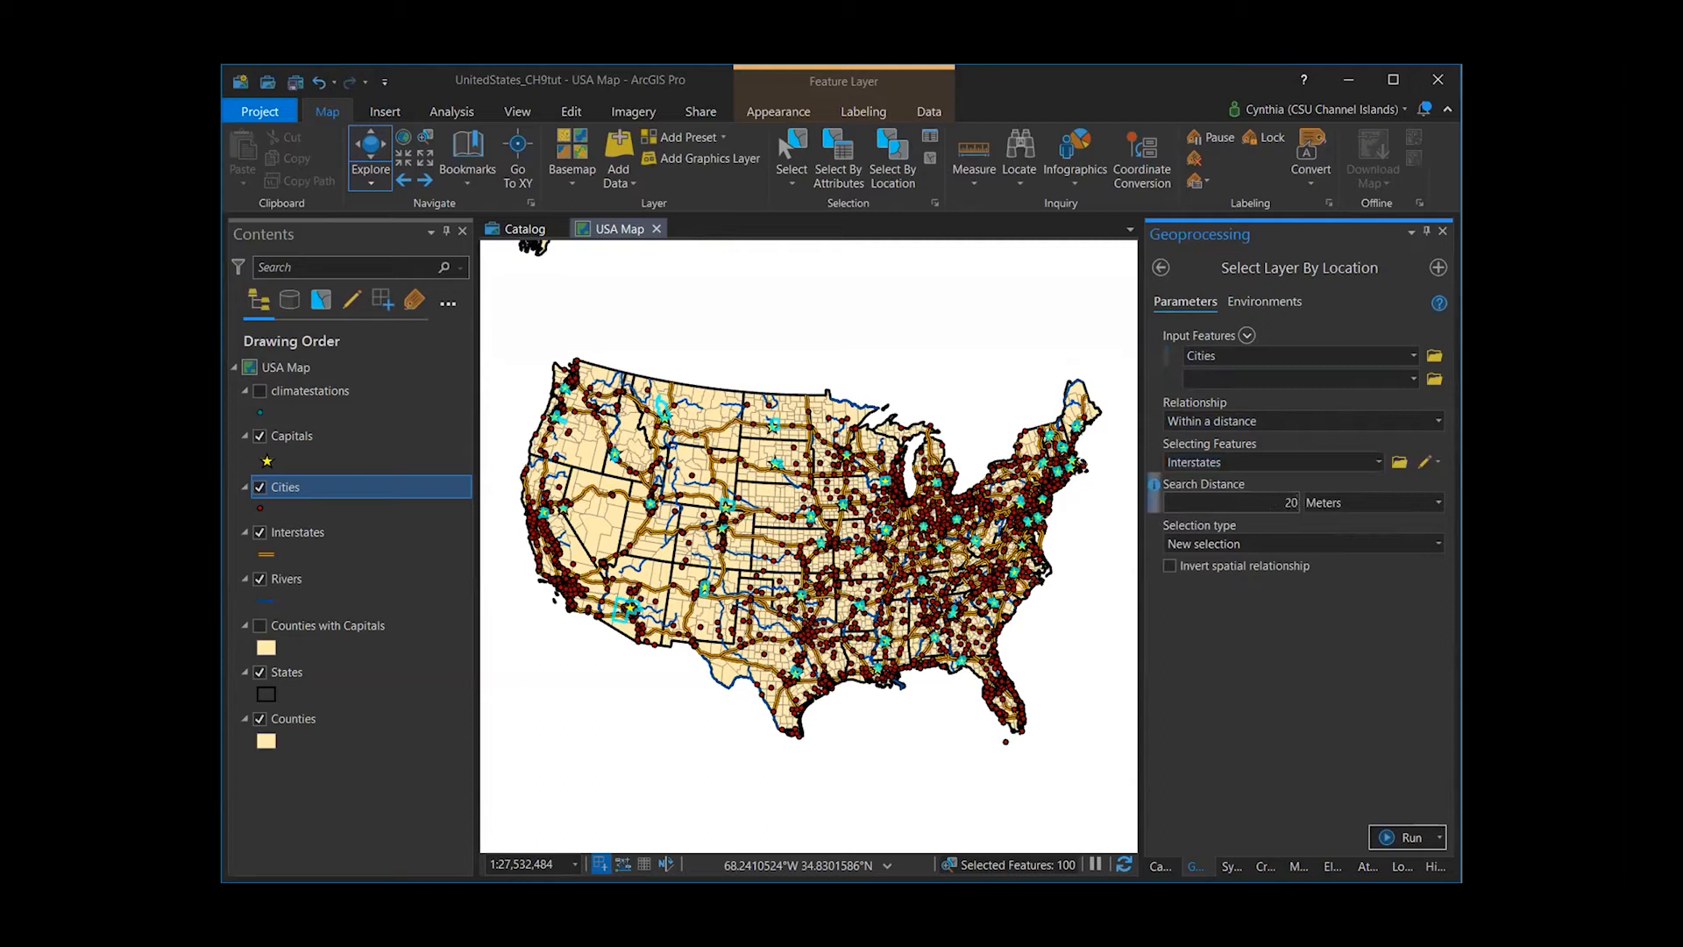
click(1438, 503)
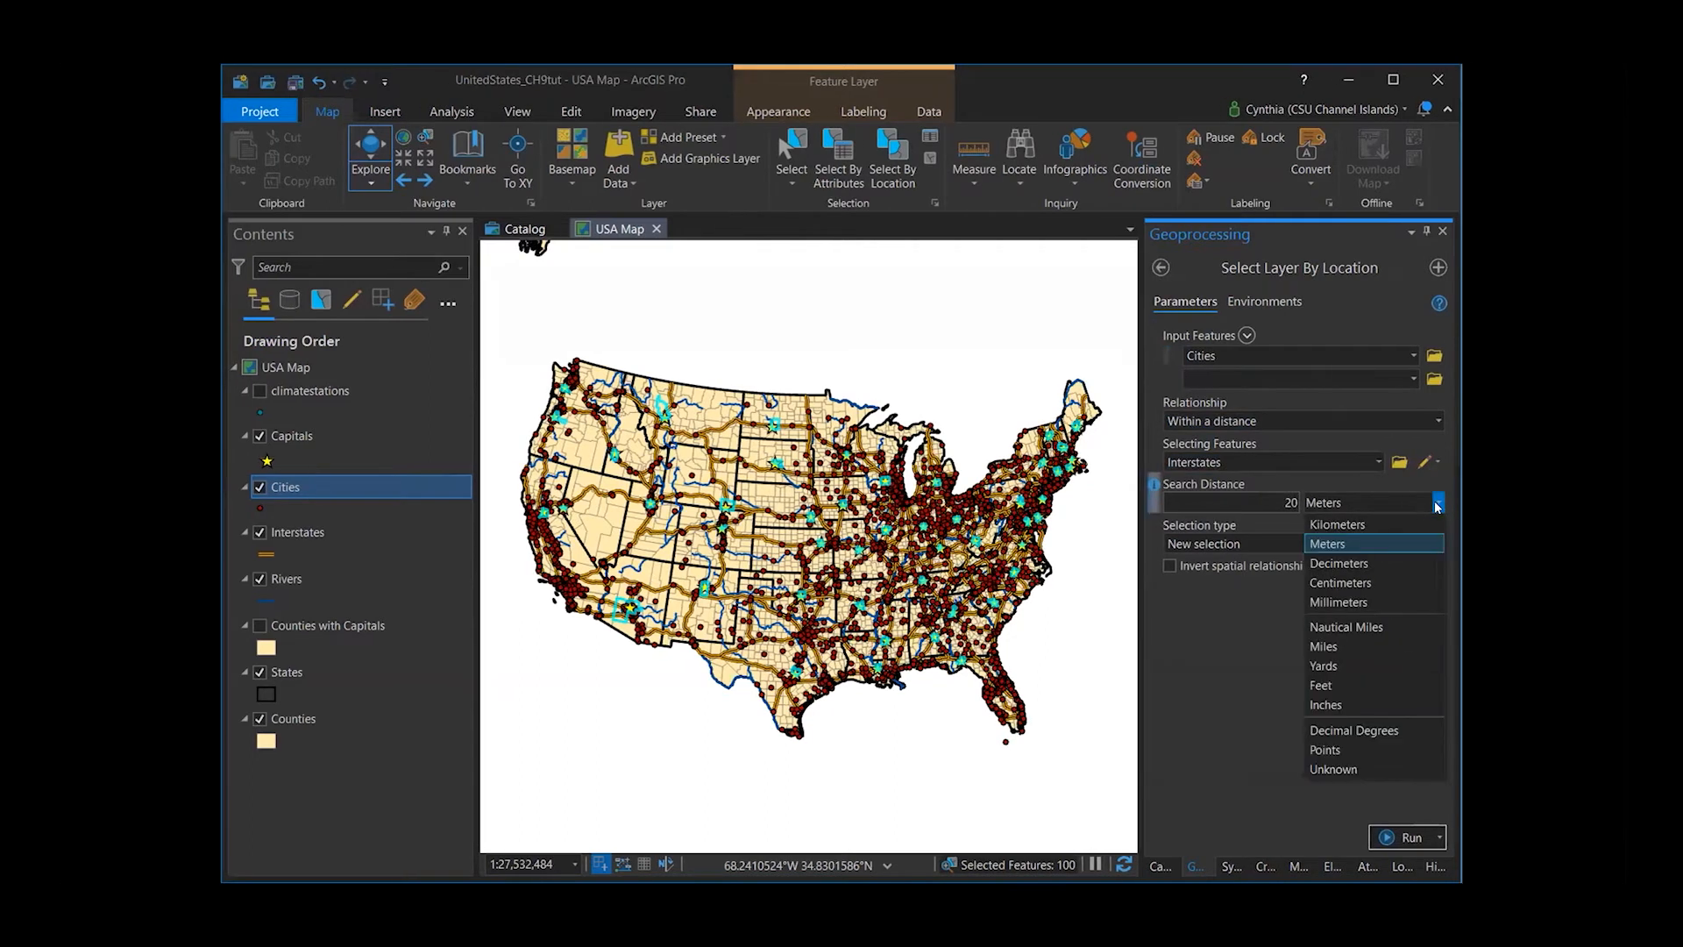
click(1365, 649)
click(1389, 838)
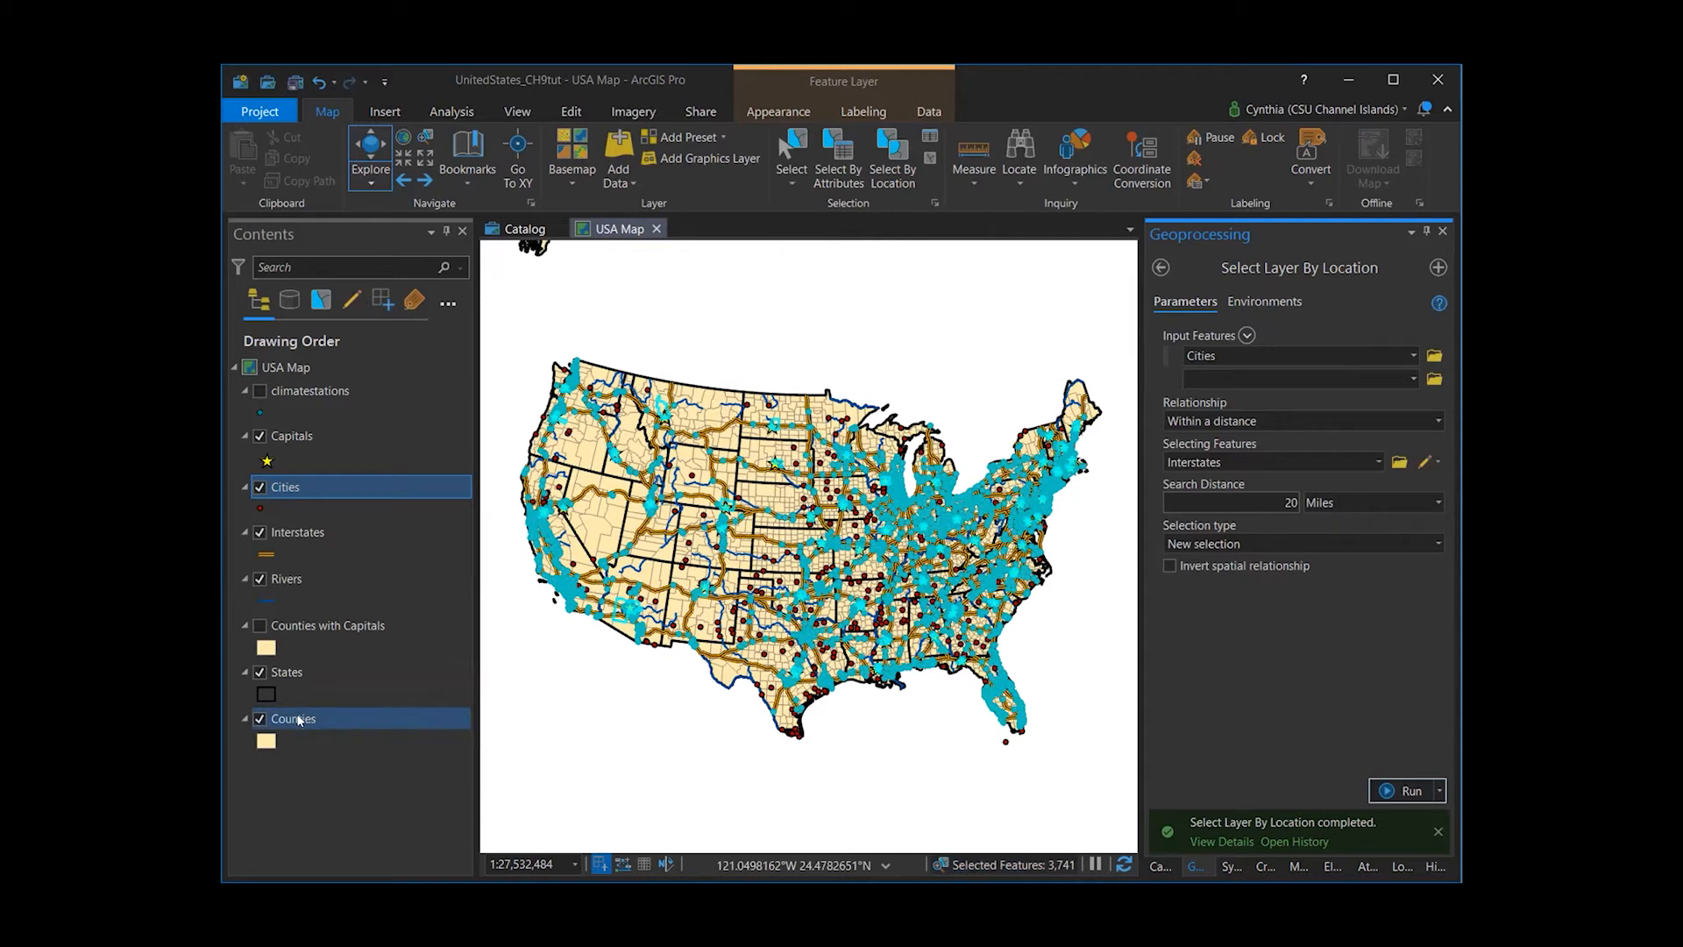
- Examine only the selected records in the Counties attribute table and close the table
right_click(299, 720)
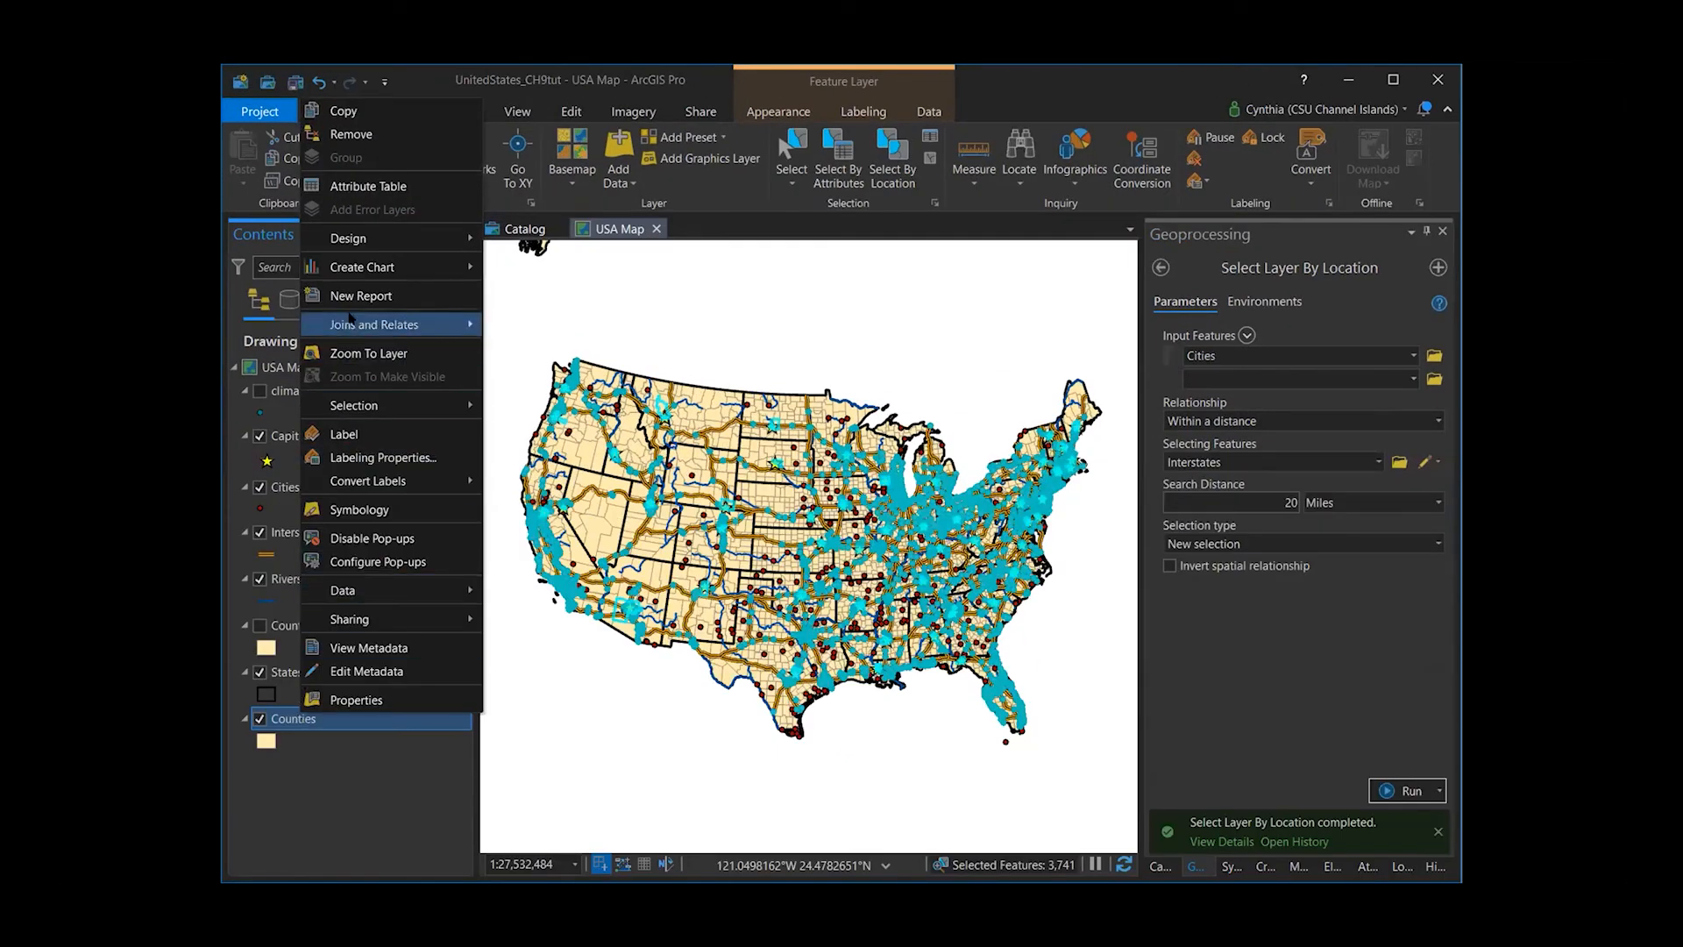
click(362, 187)
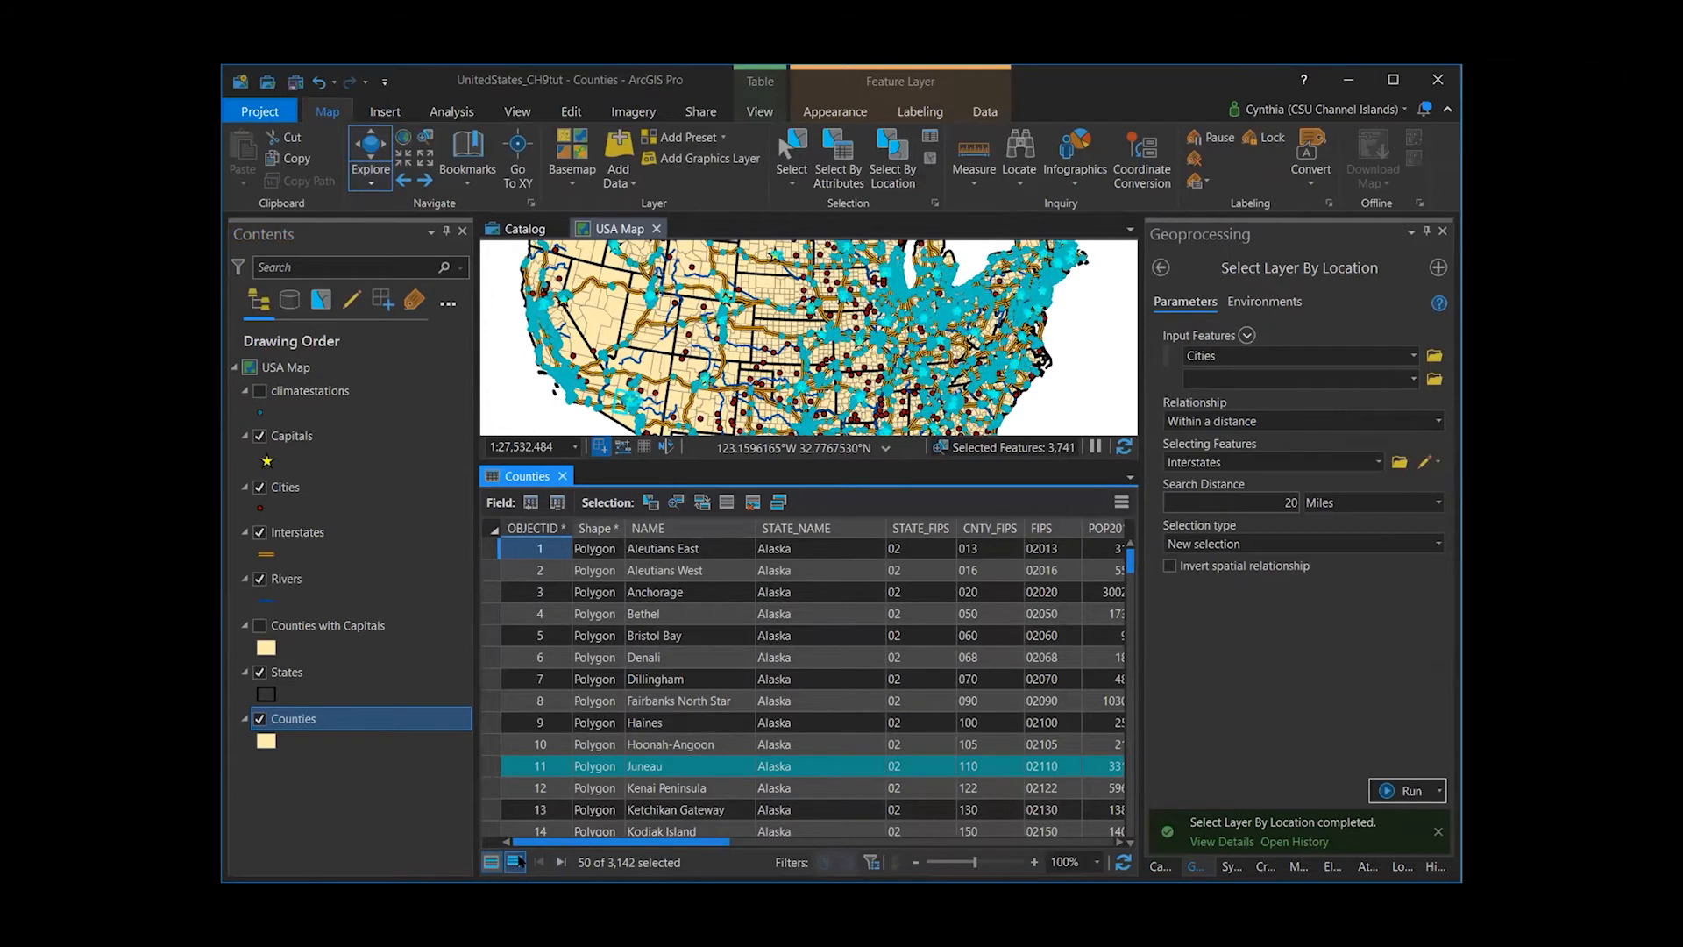
click(520, 848)
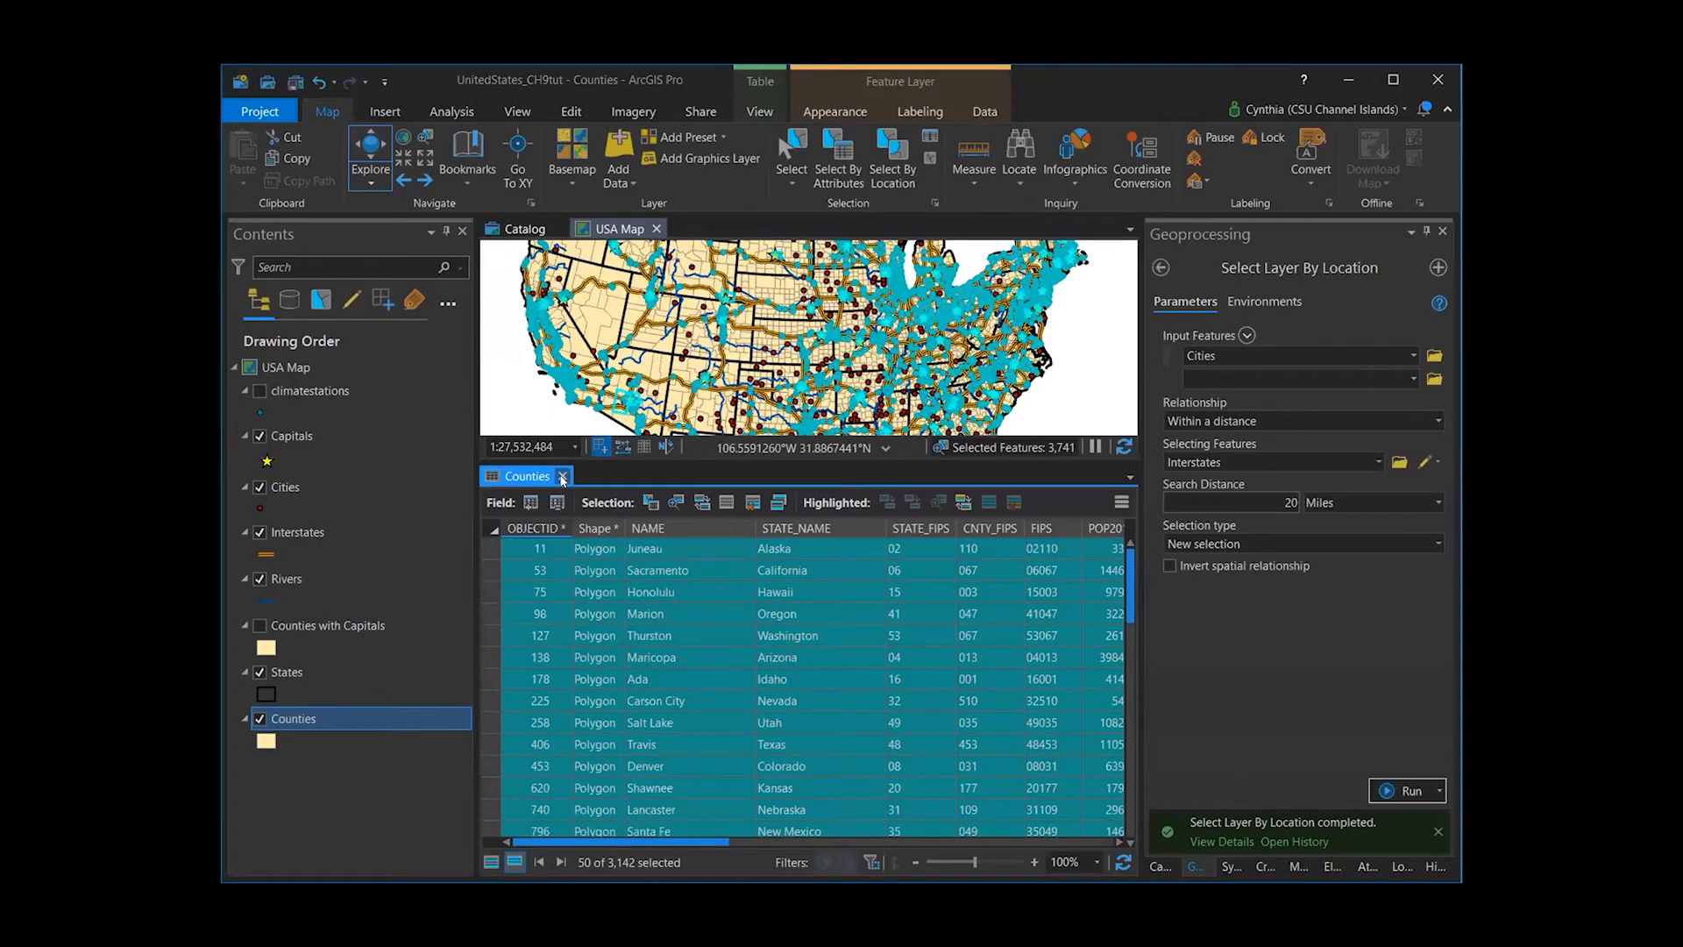
click(562, 476)
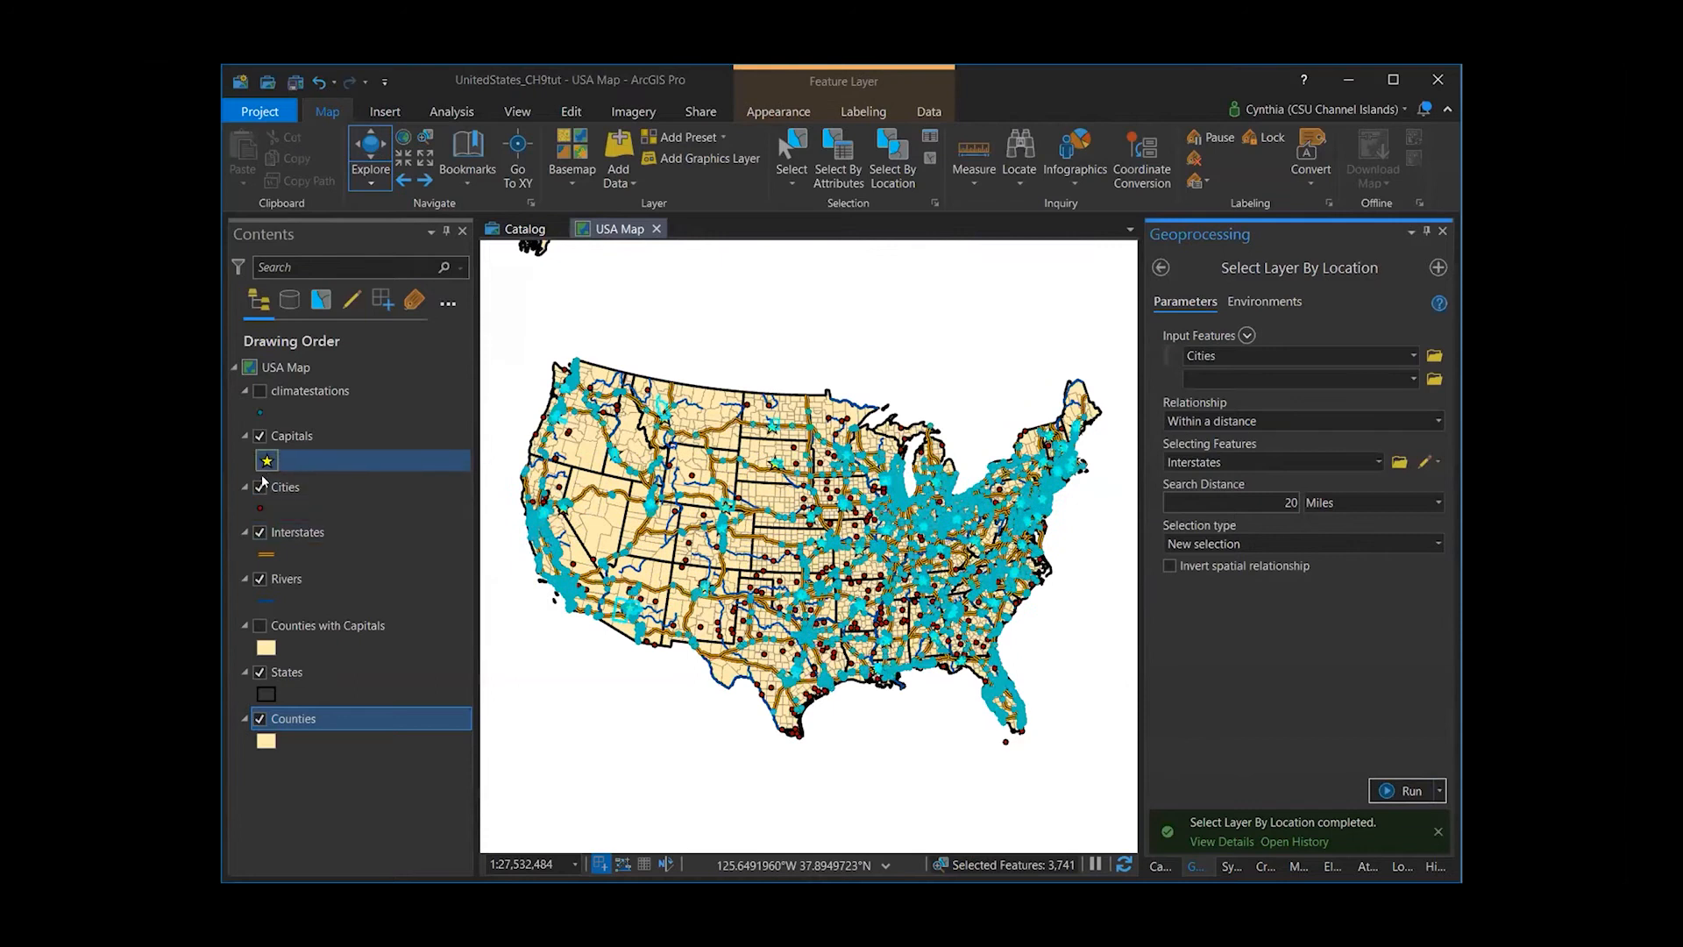
- Examine only the selected records in the Cities attribute table and close the table
click(286, 489)
click(287, 490)
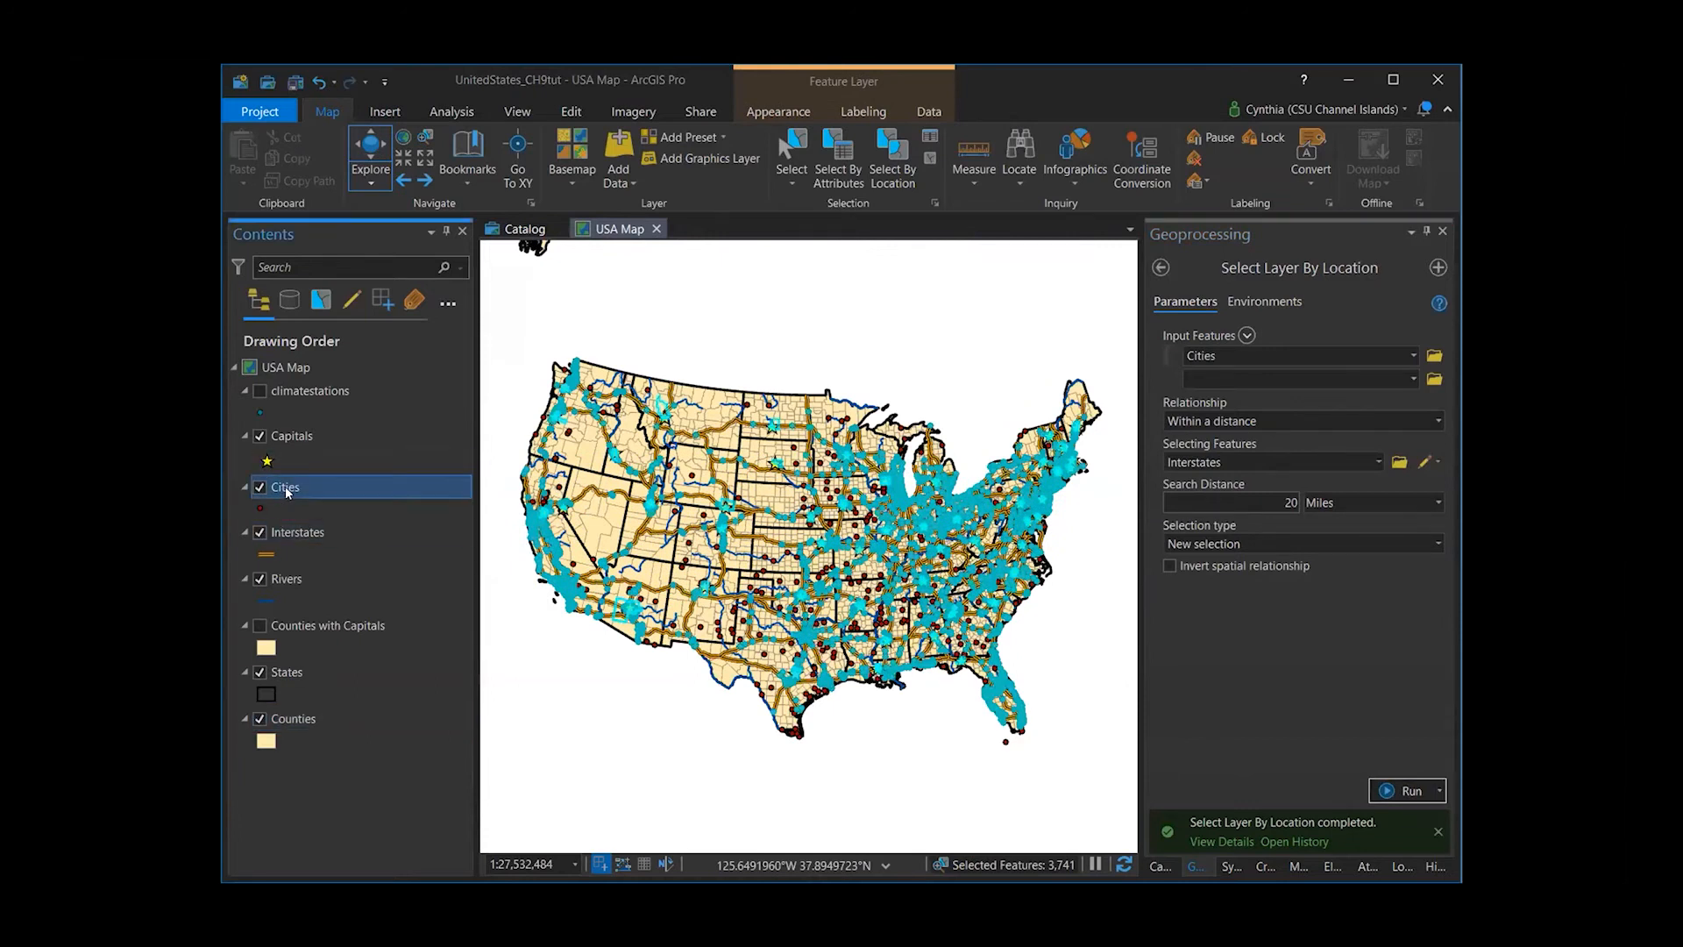
right_click(288, 492)
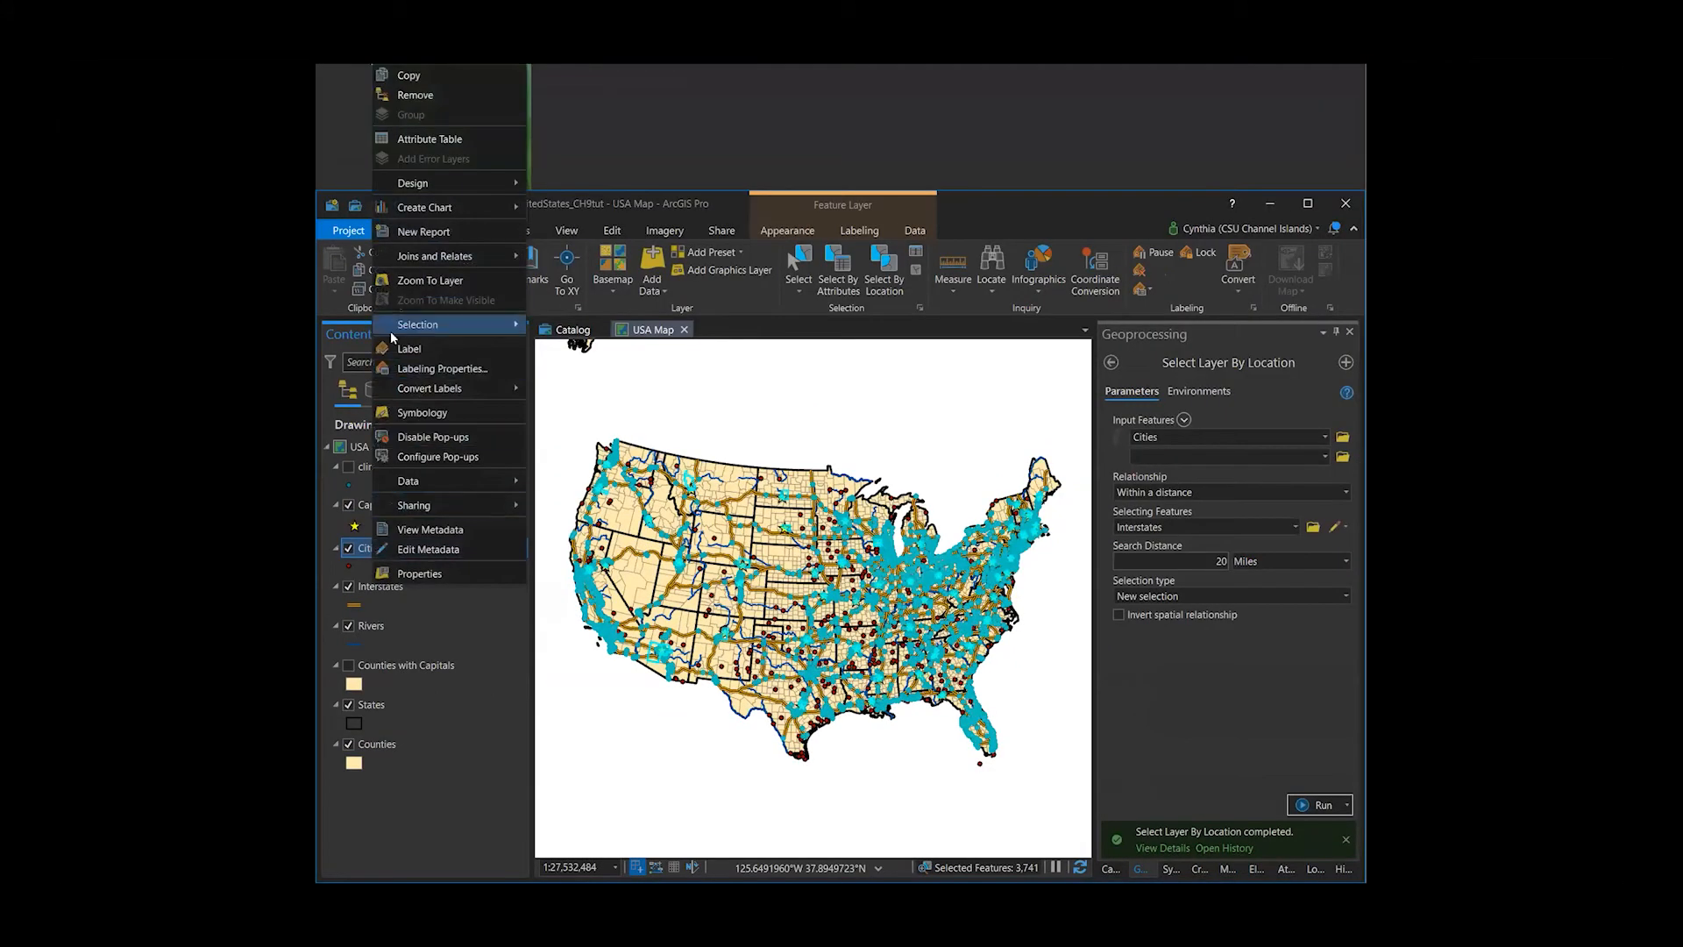
click(429, 139)
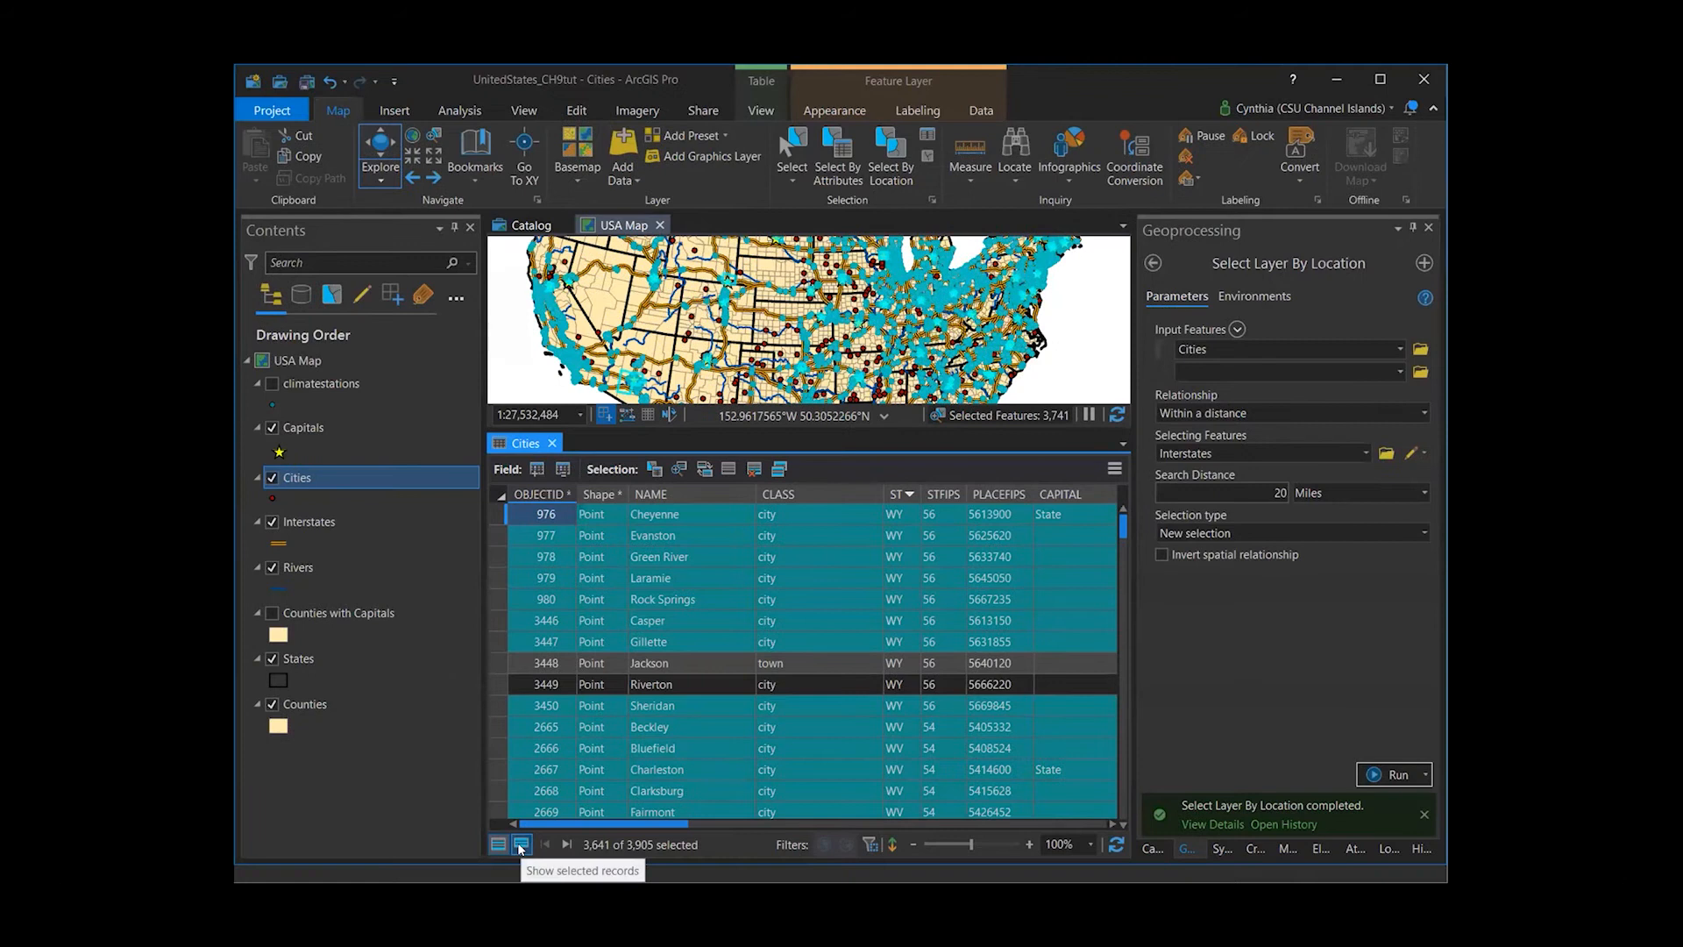
click(521, 844)
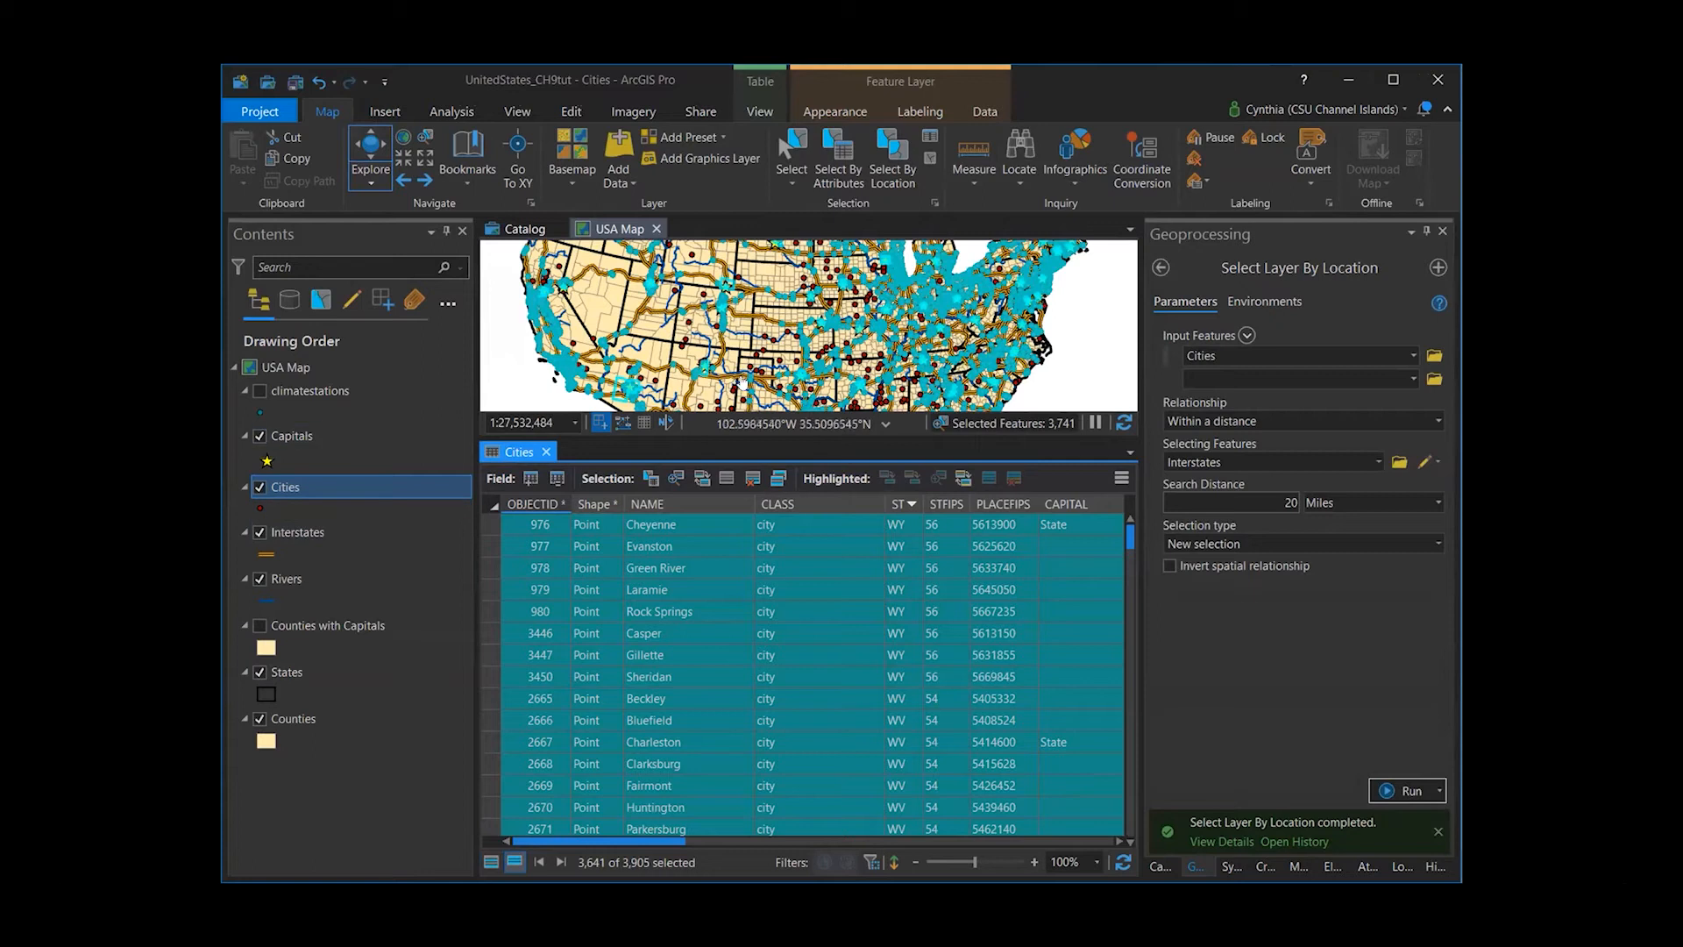
click(545, 451)
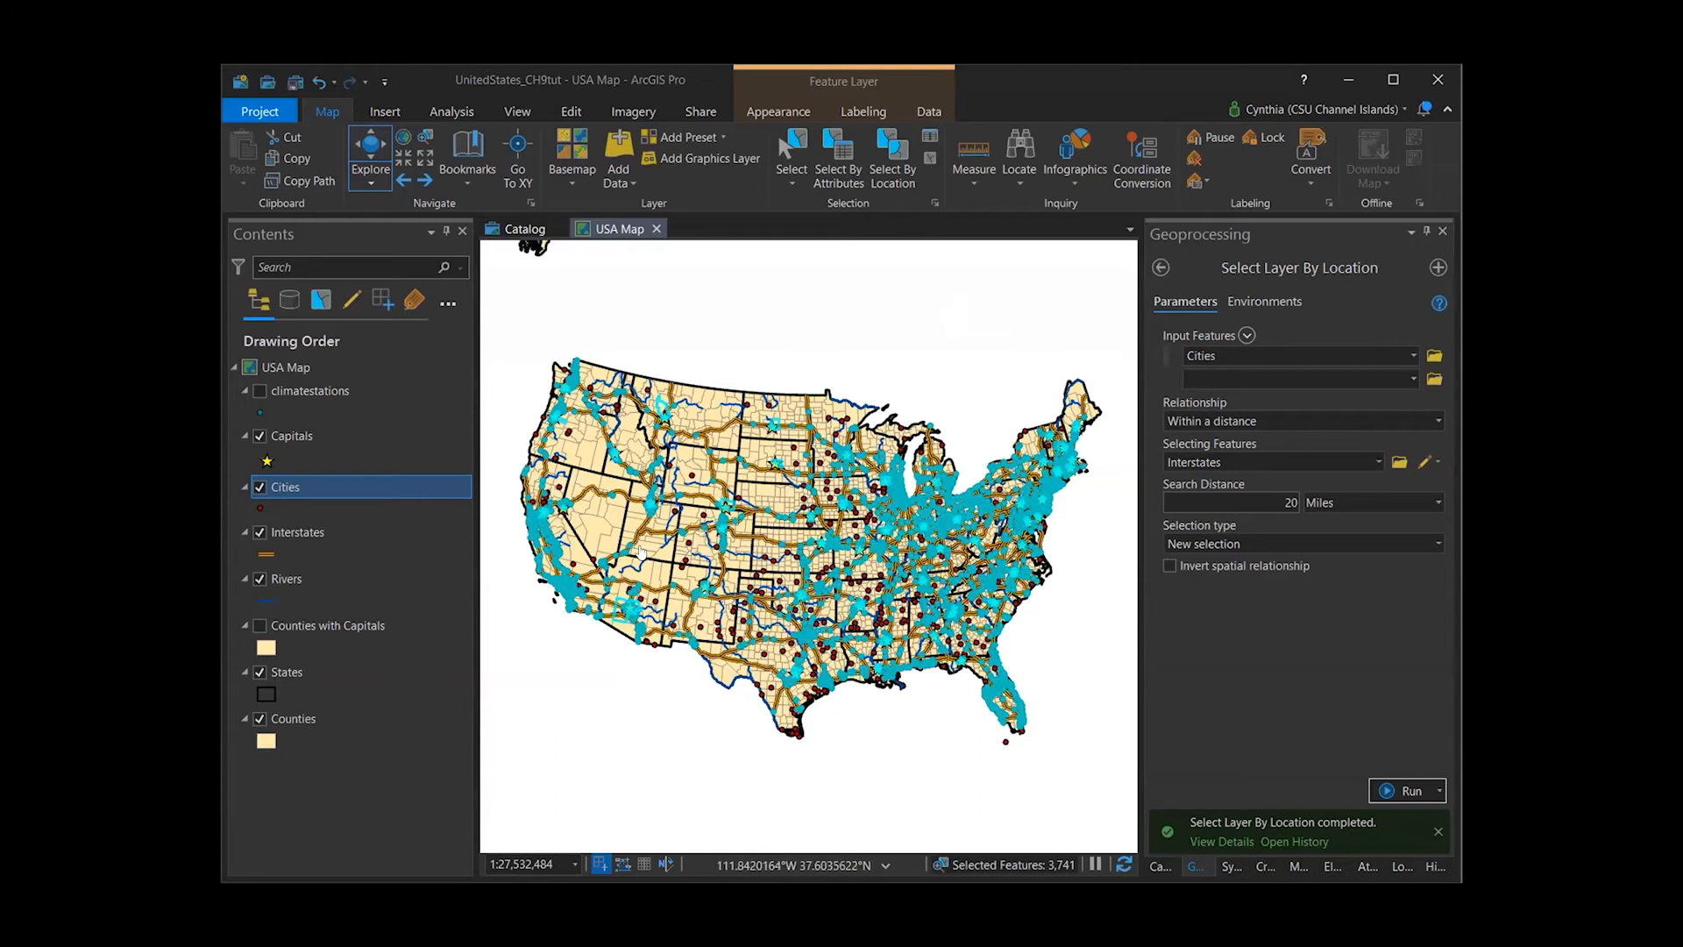
- Clear the Counties selection and all remaining selections, and hide the Cities and Interstates layers
right_click(324, 721)
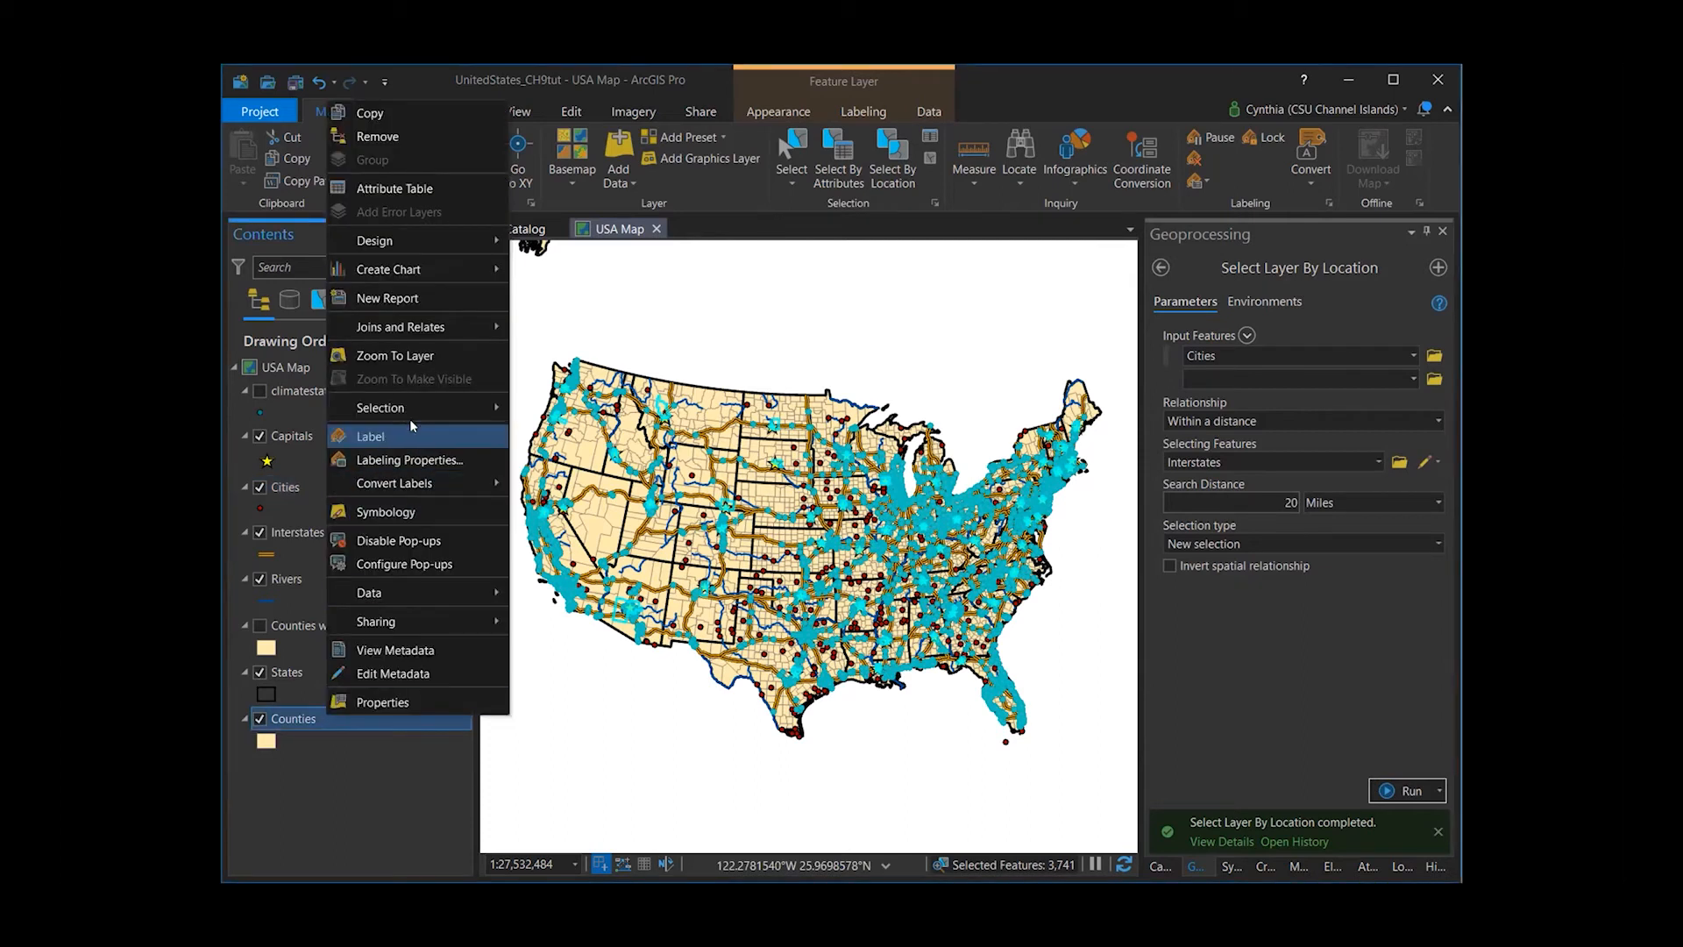
mouse_move(404, 416)
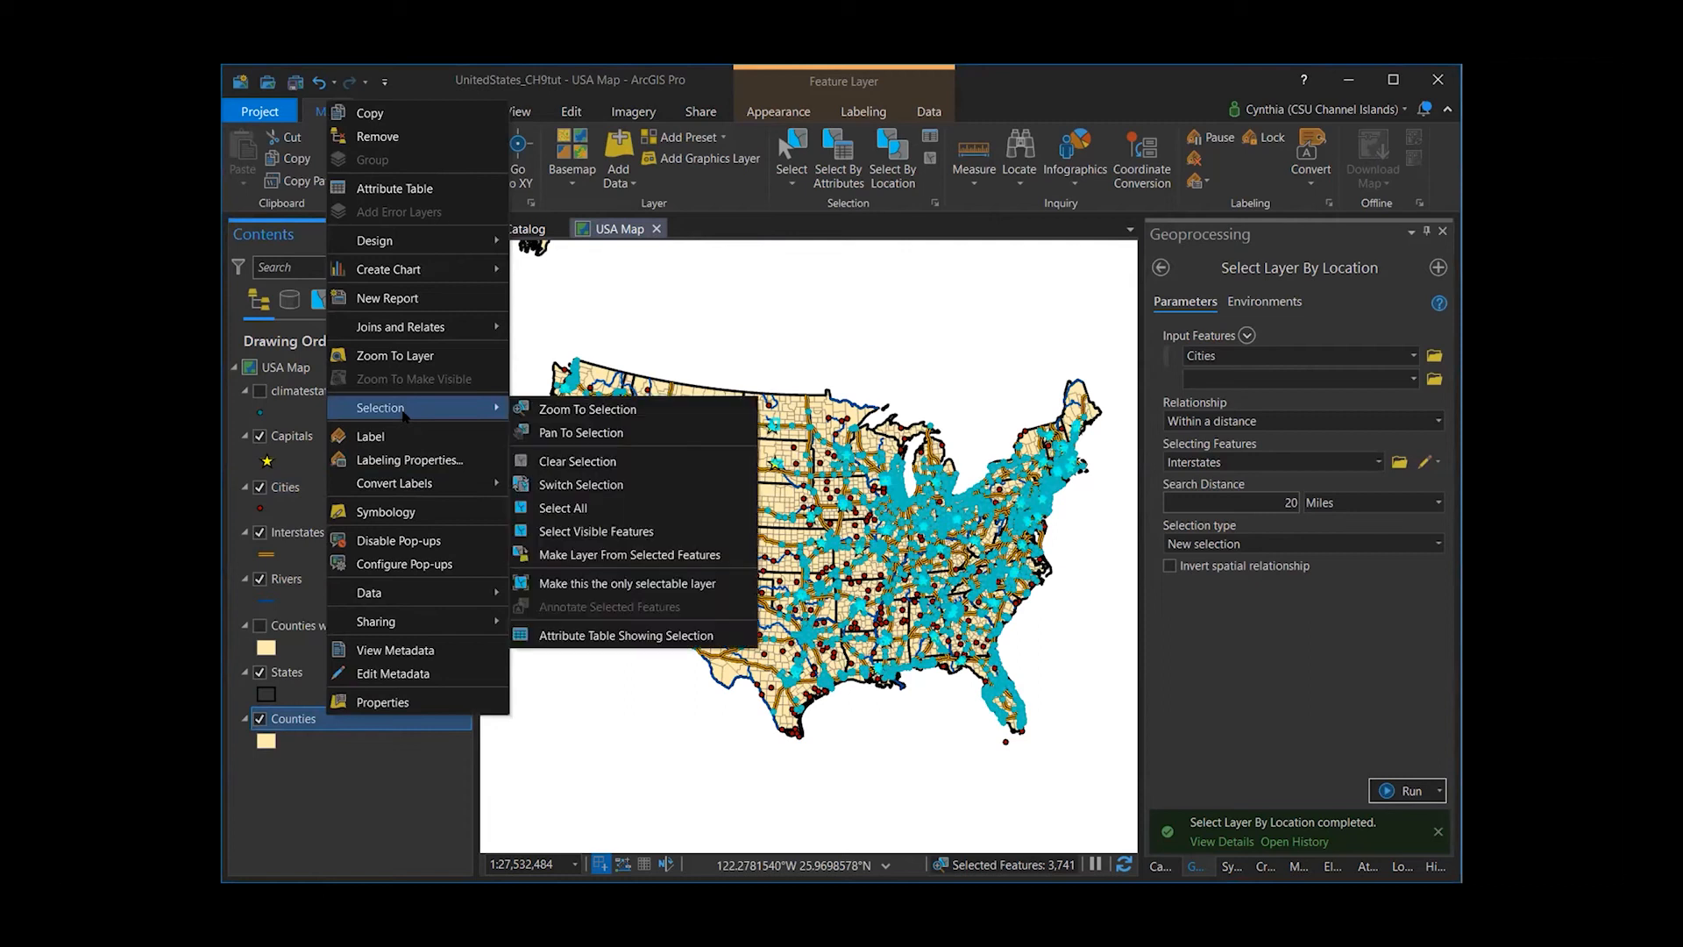
click(575, 465)
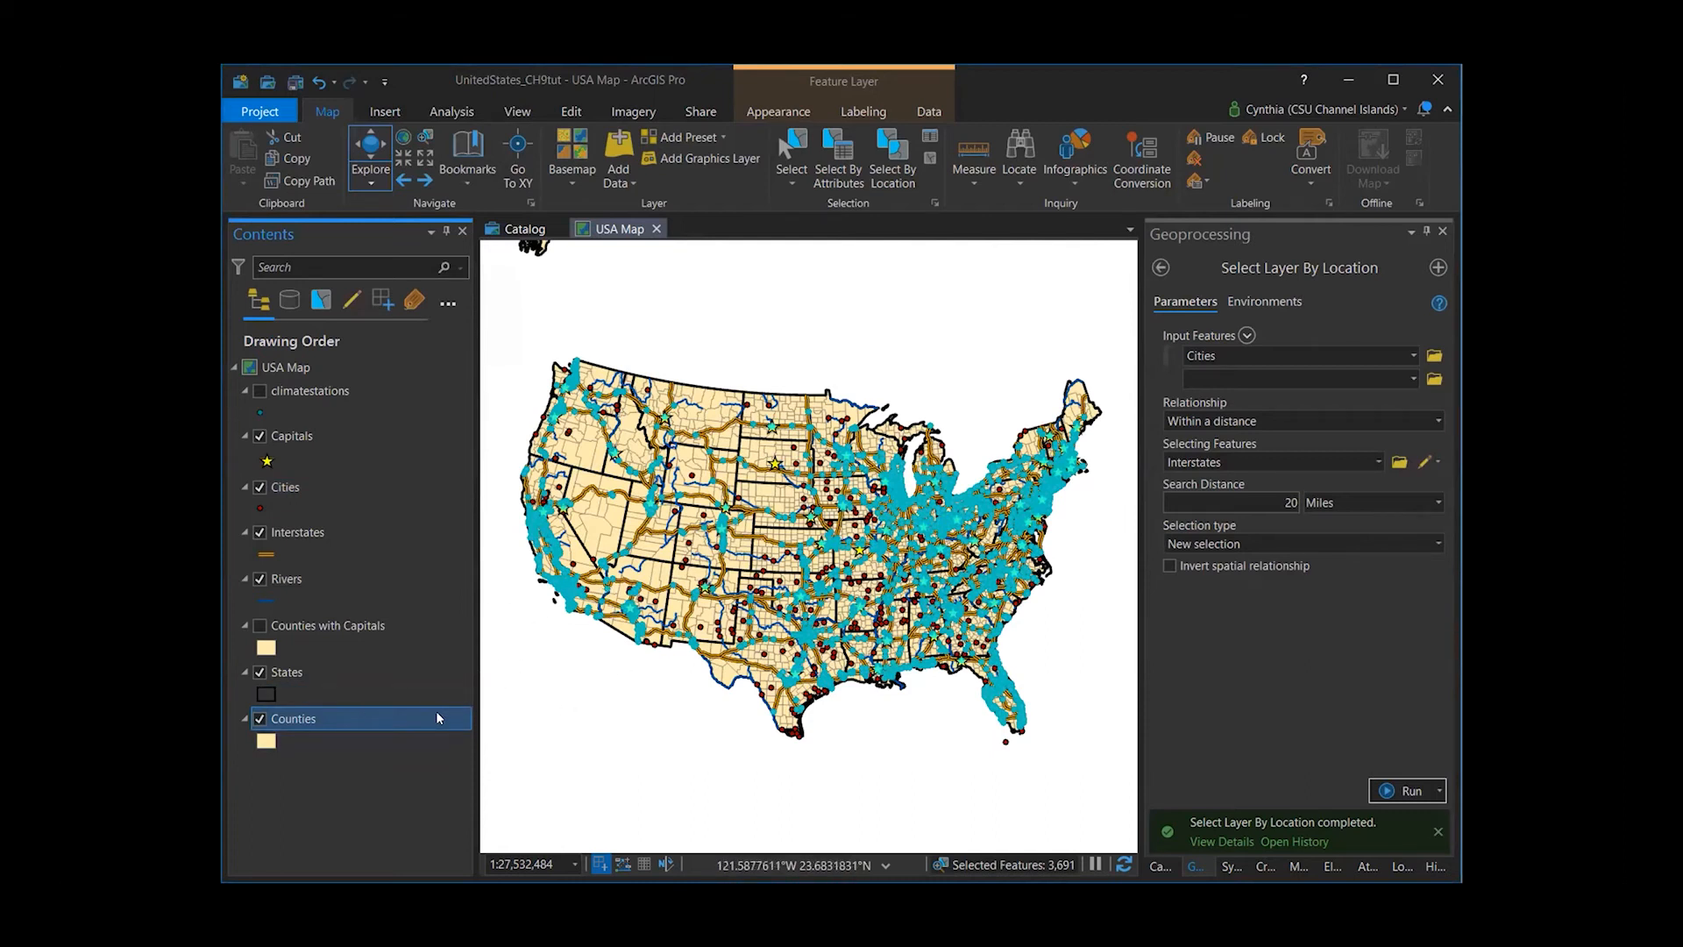
click(931, 159)
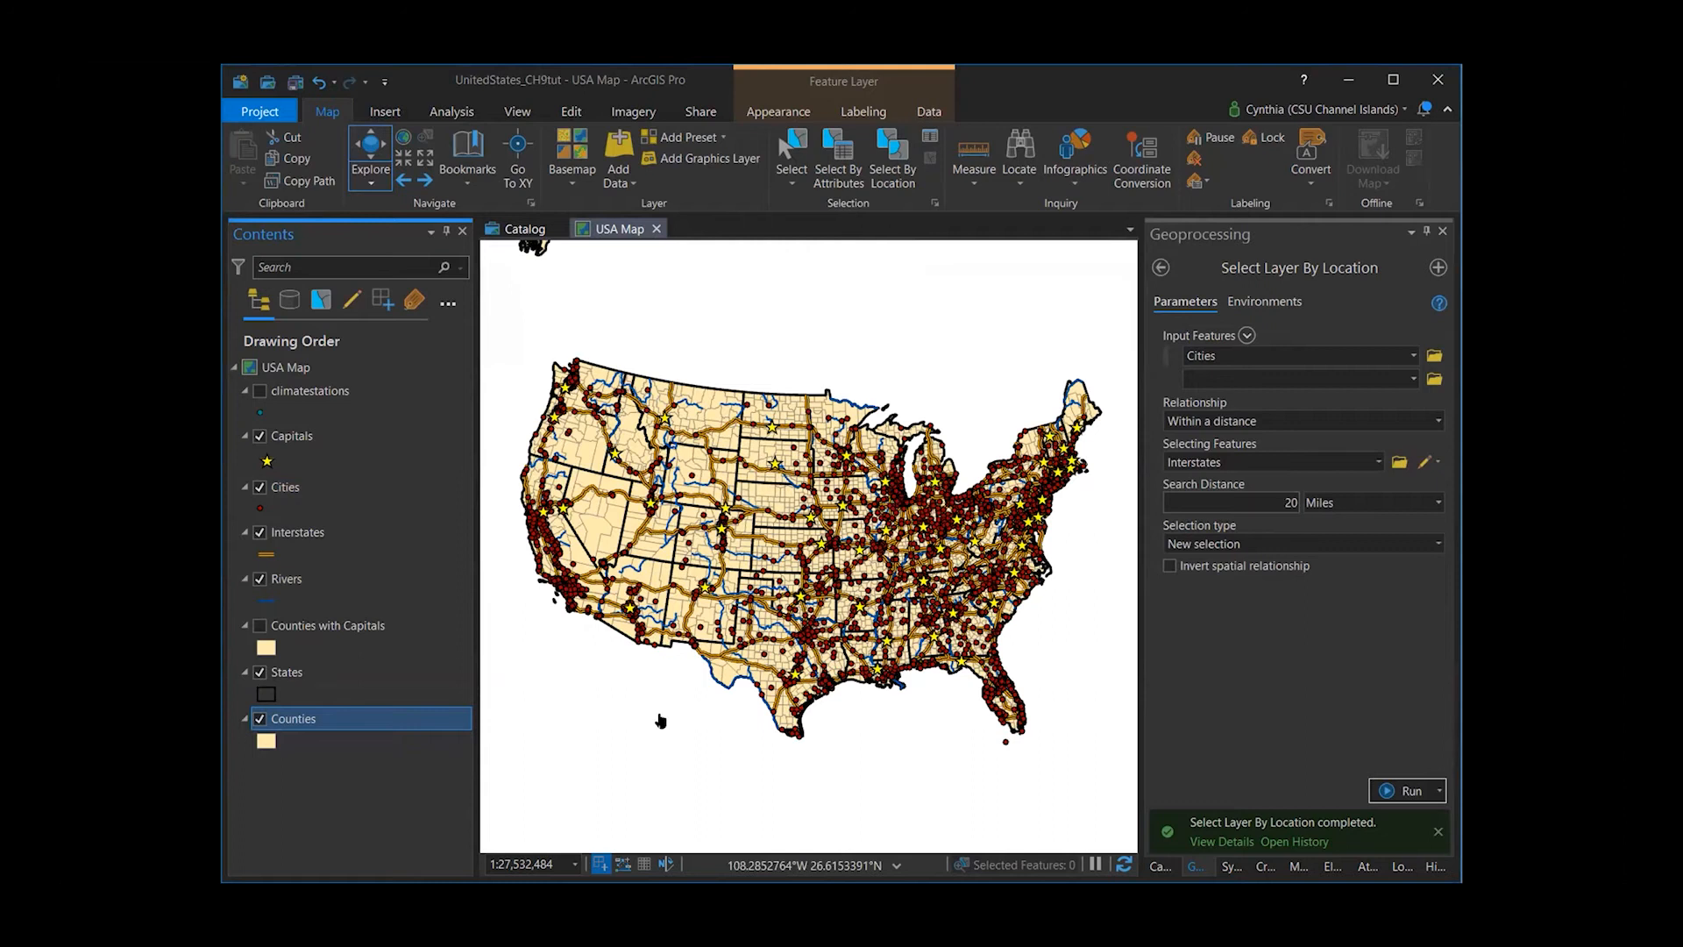
click(261, 489)
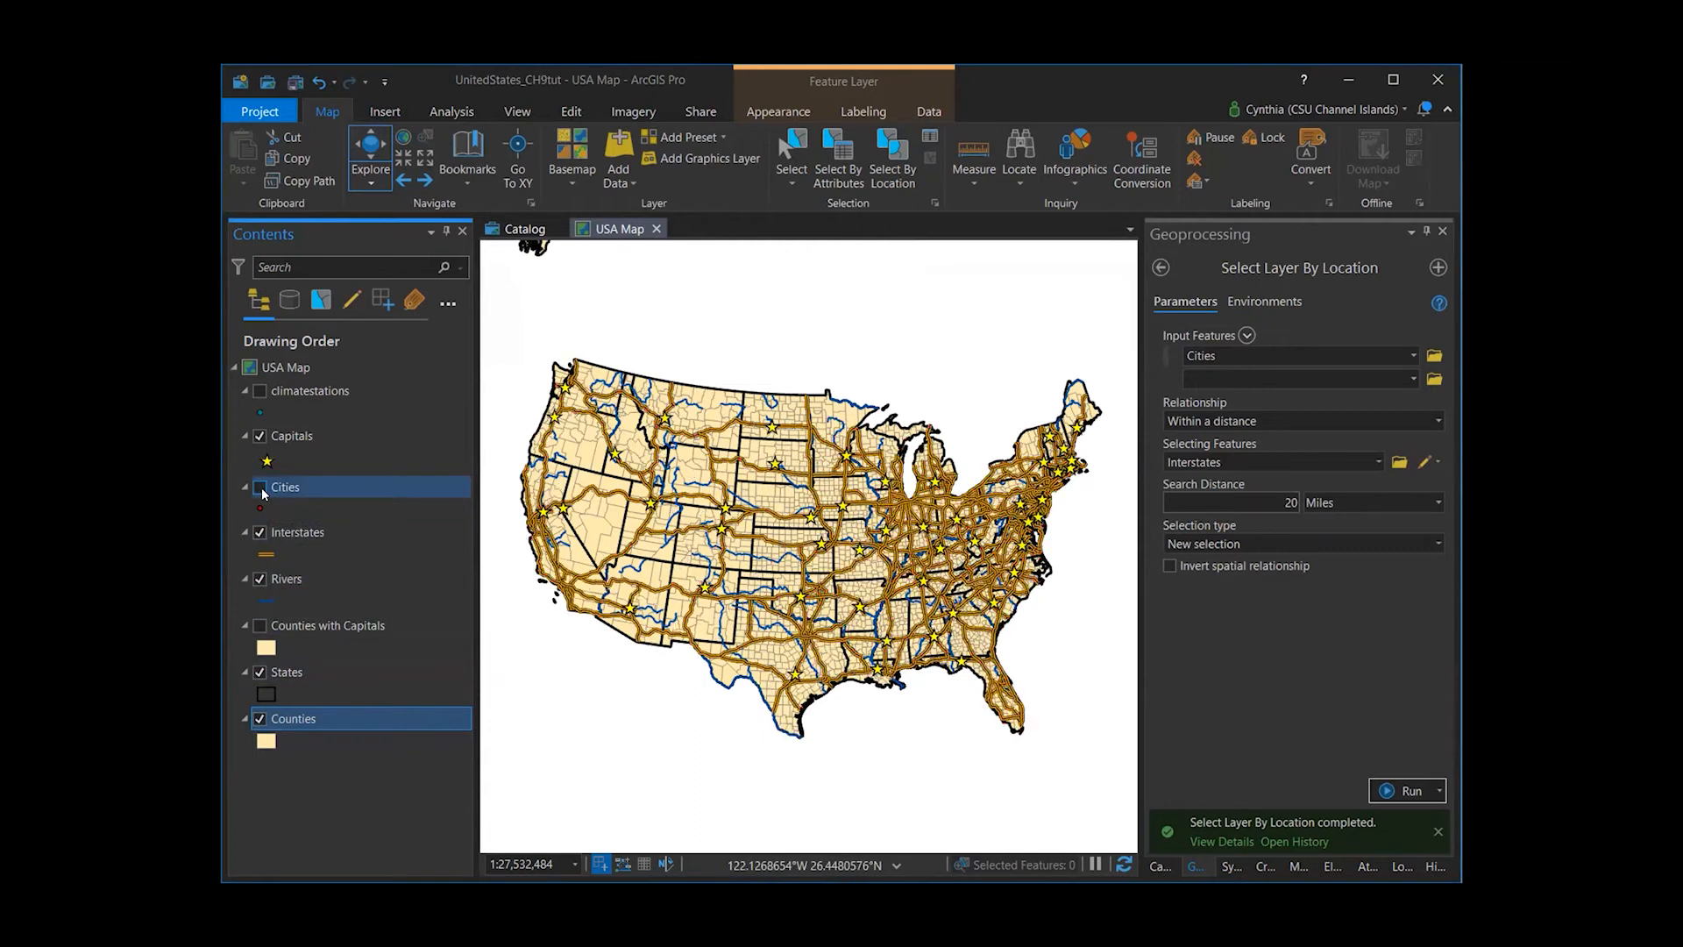
click(259, 533)
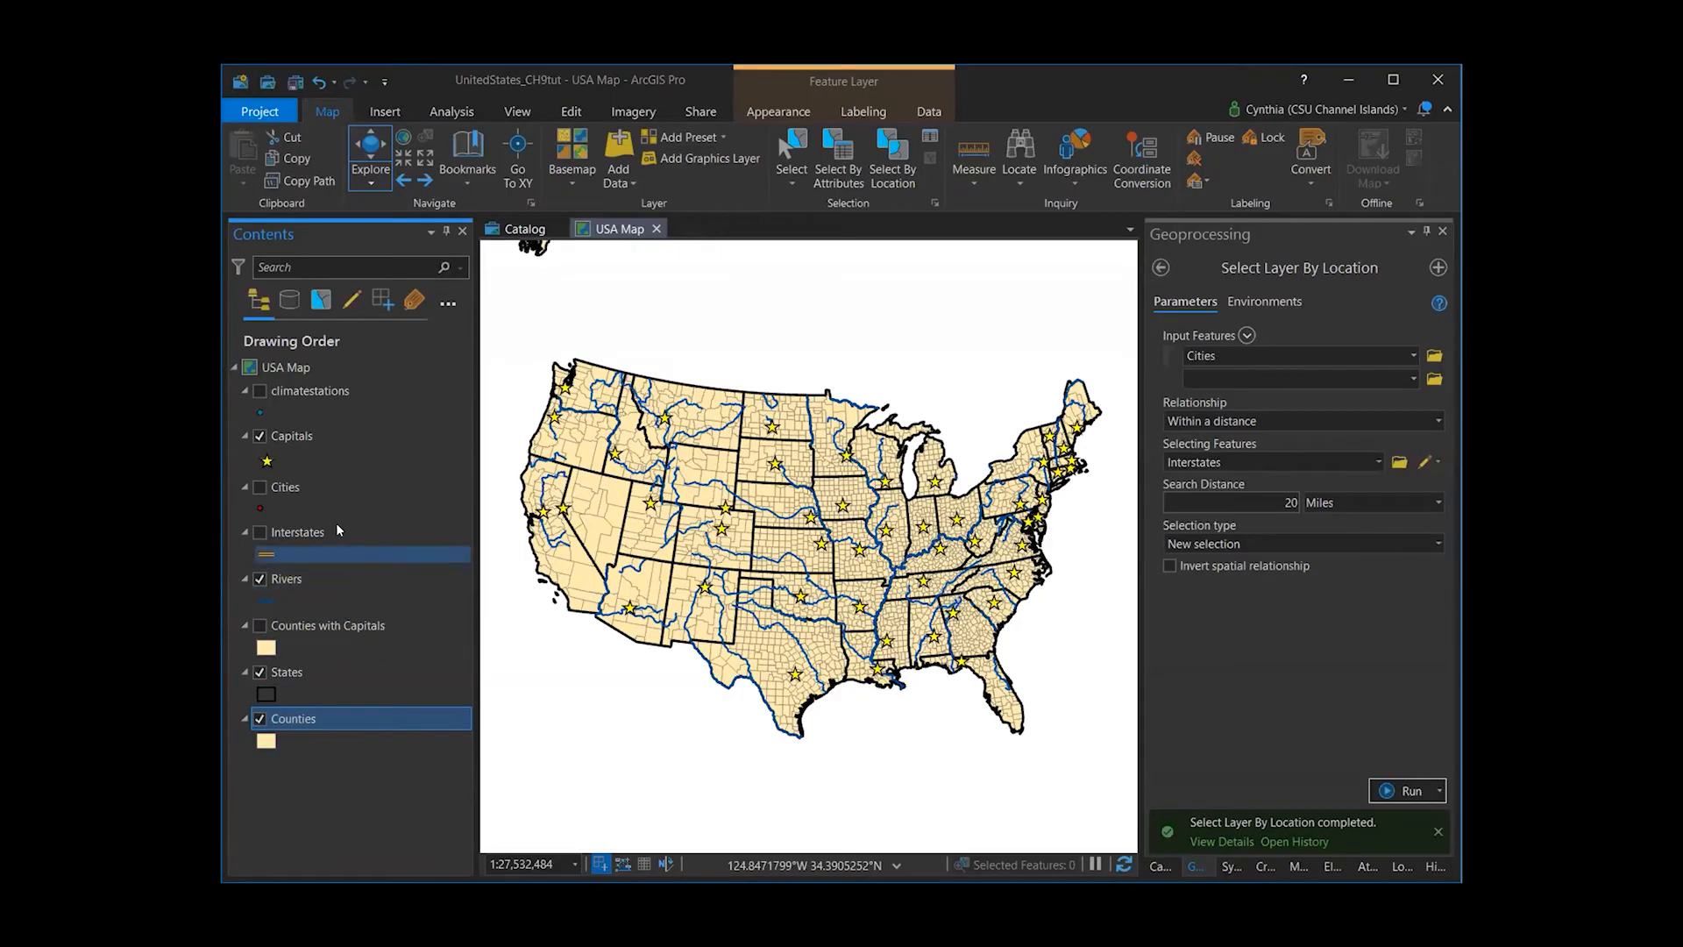
- List the layers by selection and make States the only selectable layer
click(319, 301)
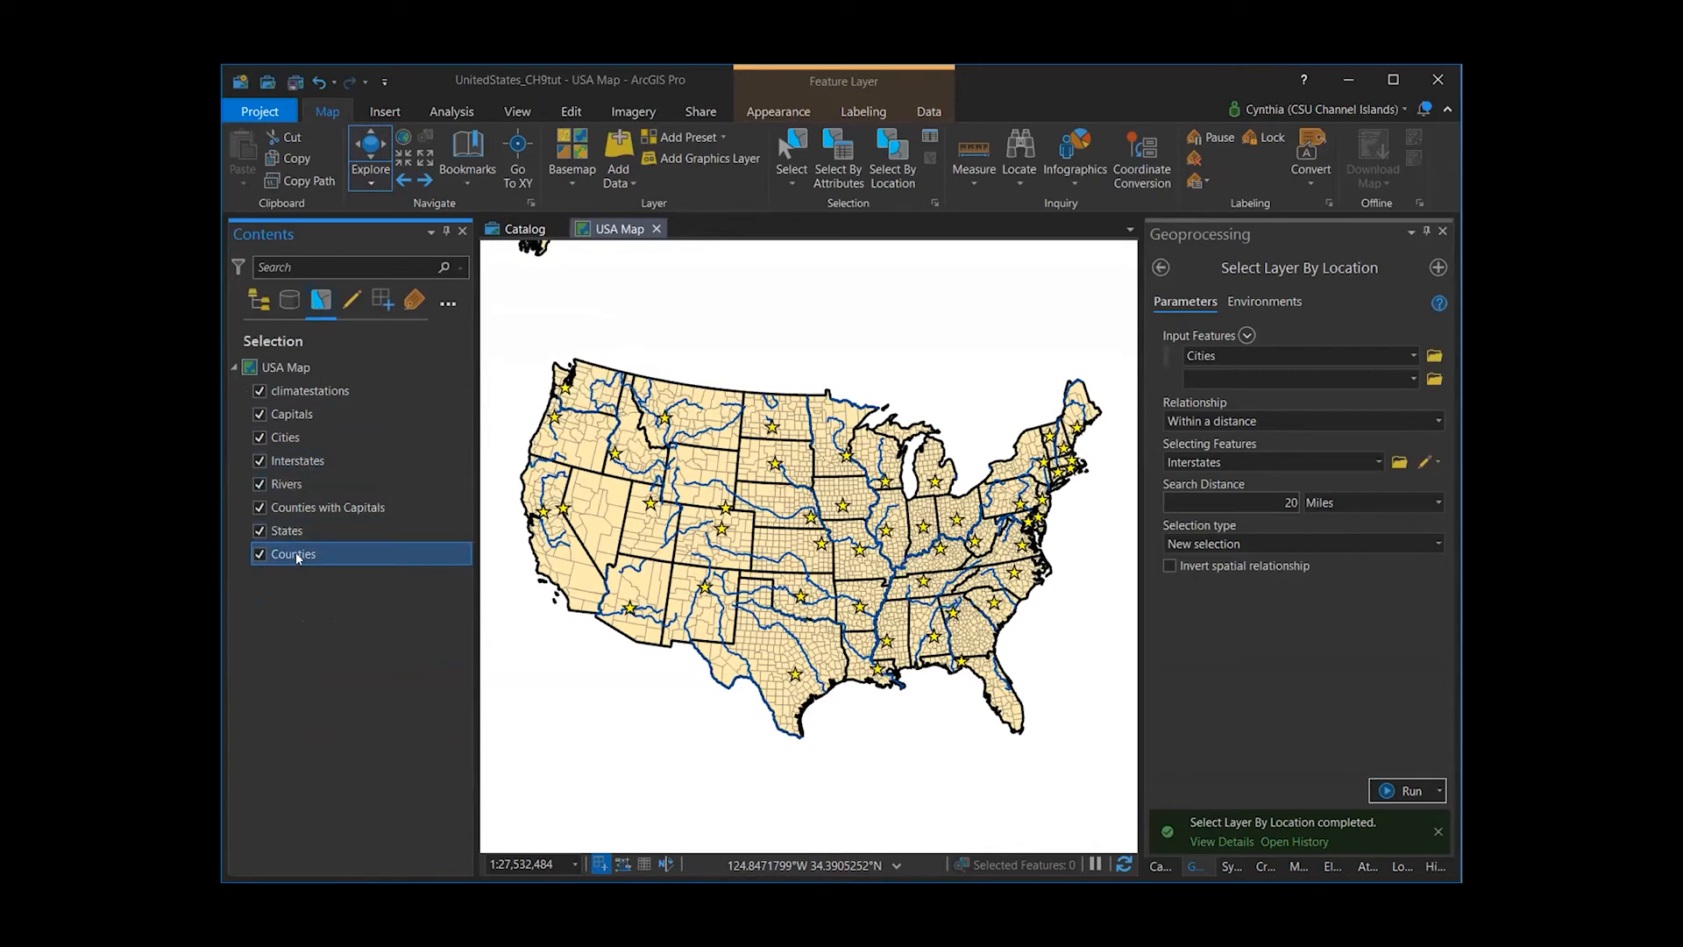
click(261, 484)
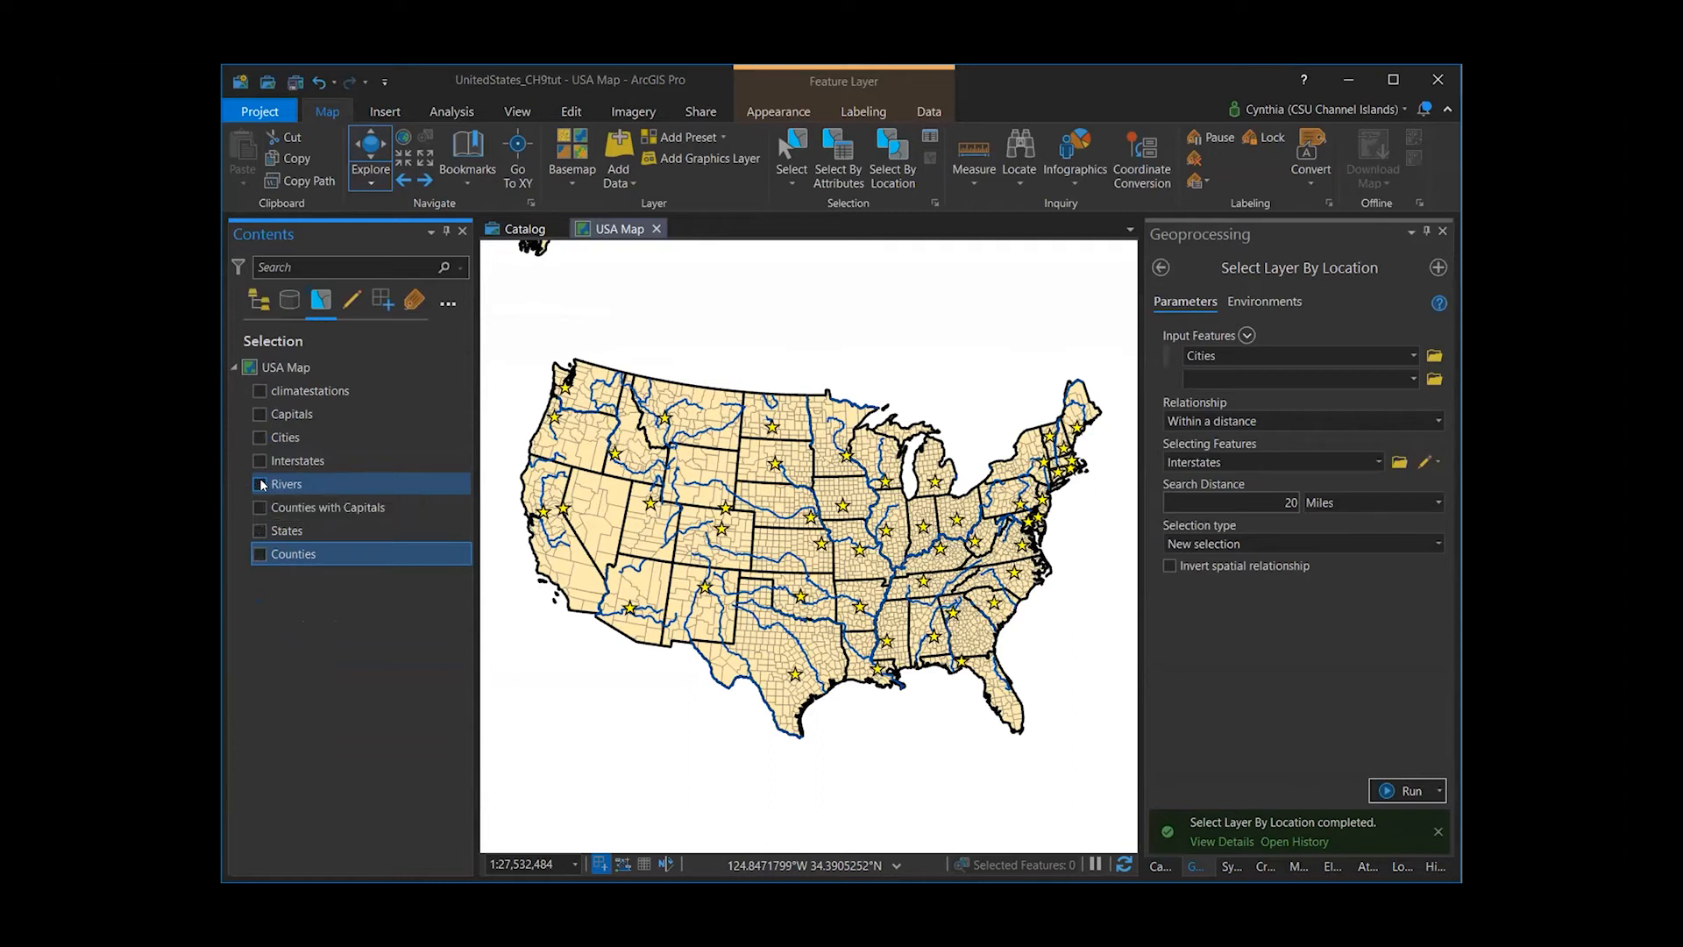
click(261, 531)
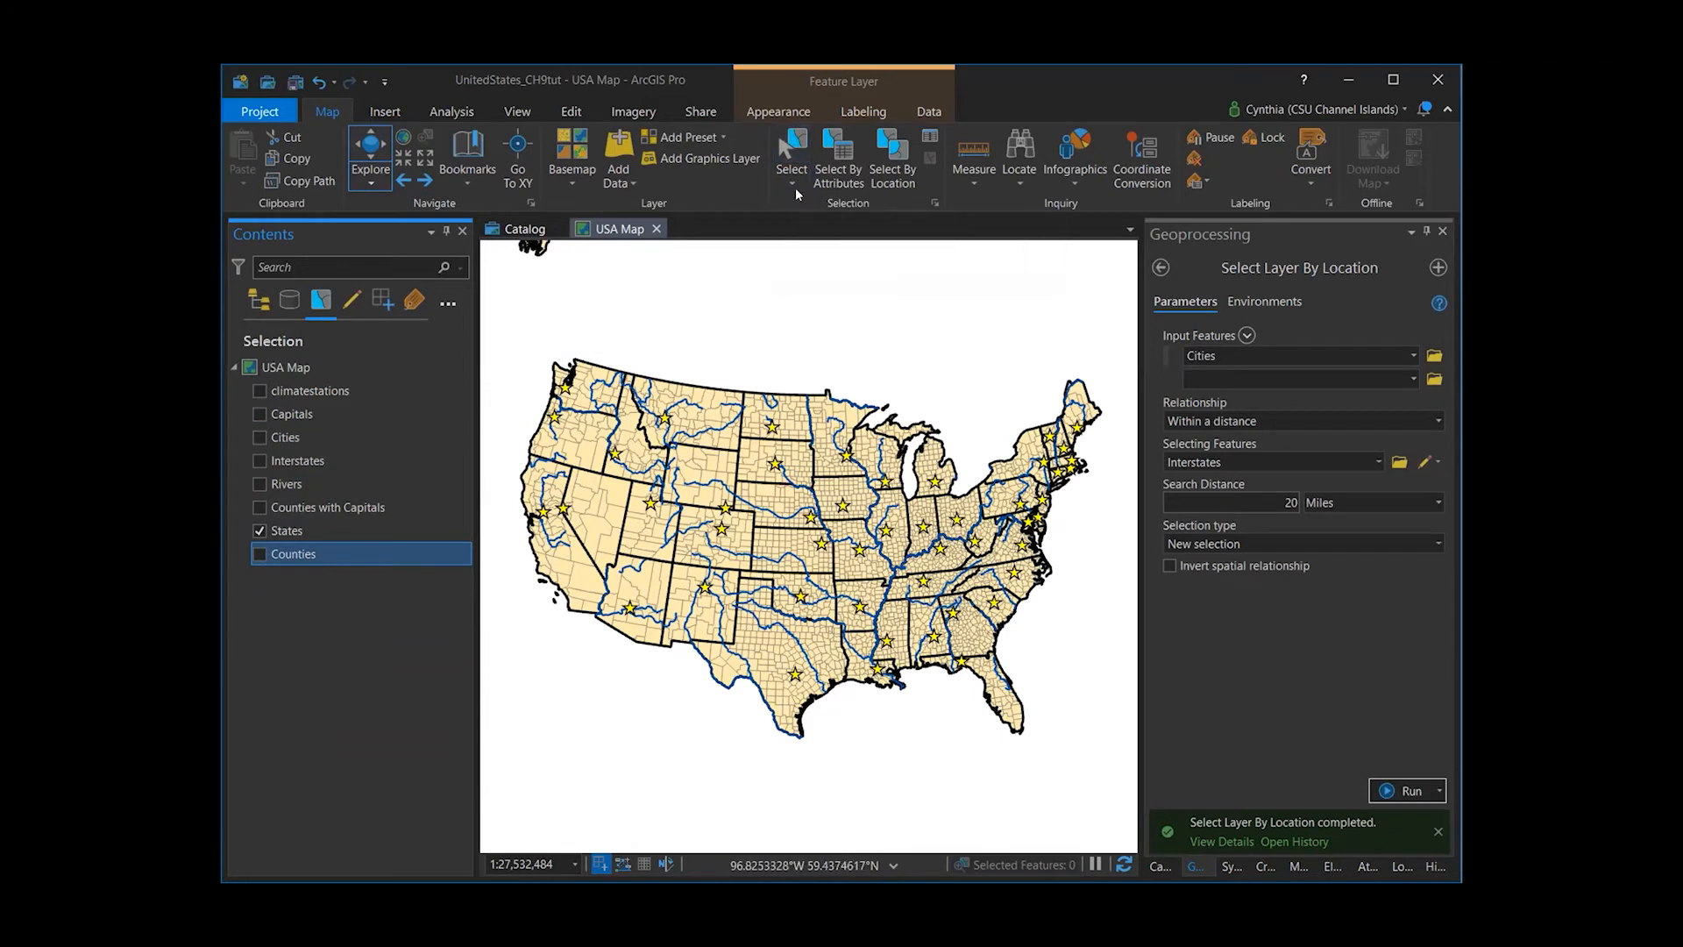
- Select Texas on the map with the Rectangle selection tool
click(798, 157)
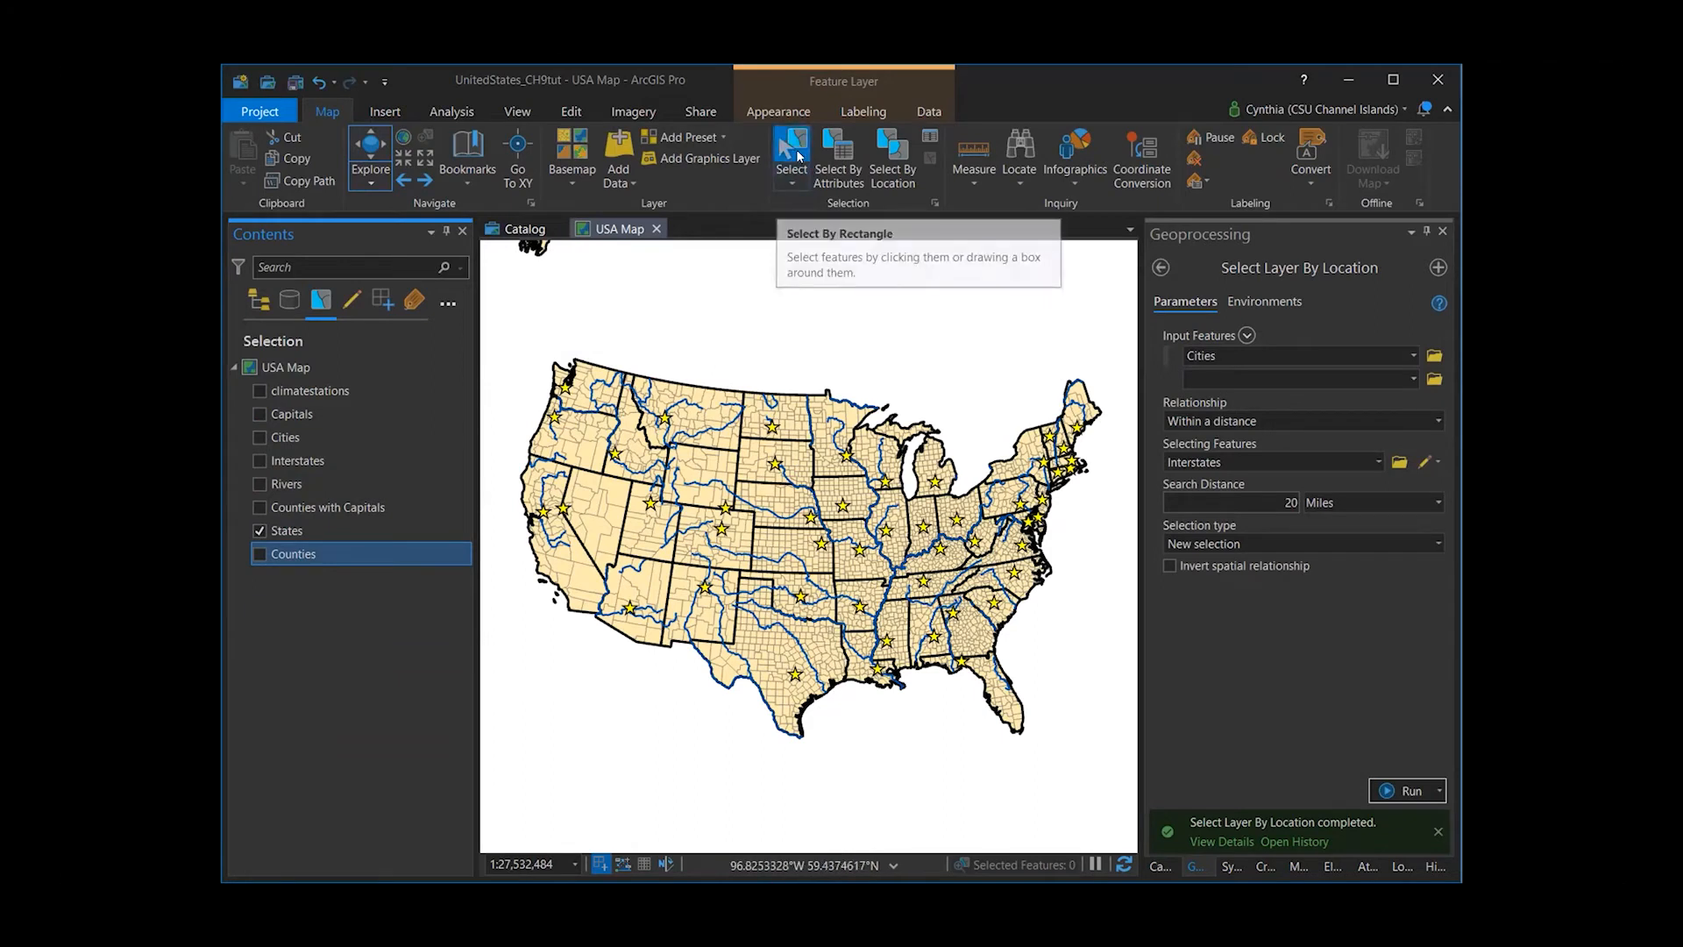
click(792, 183)
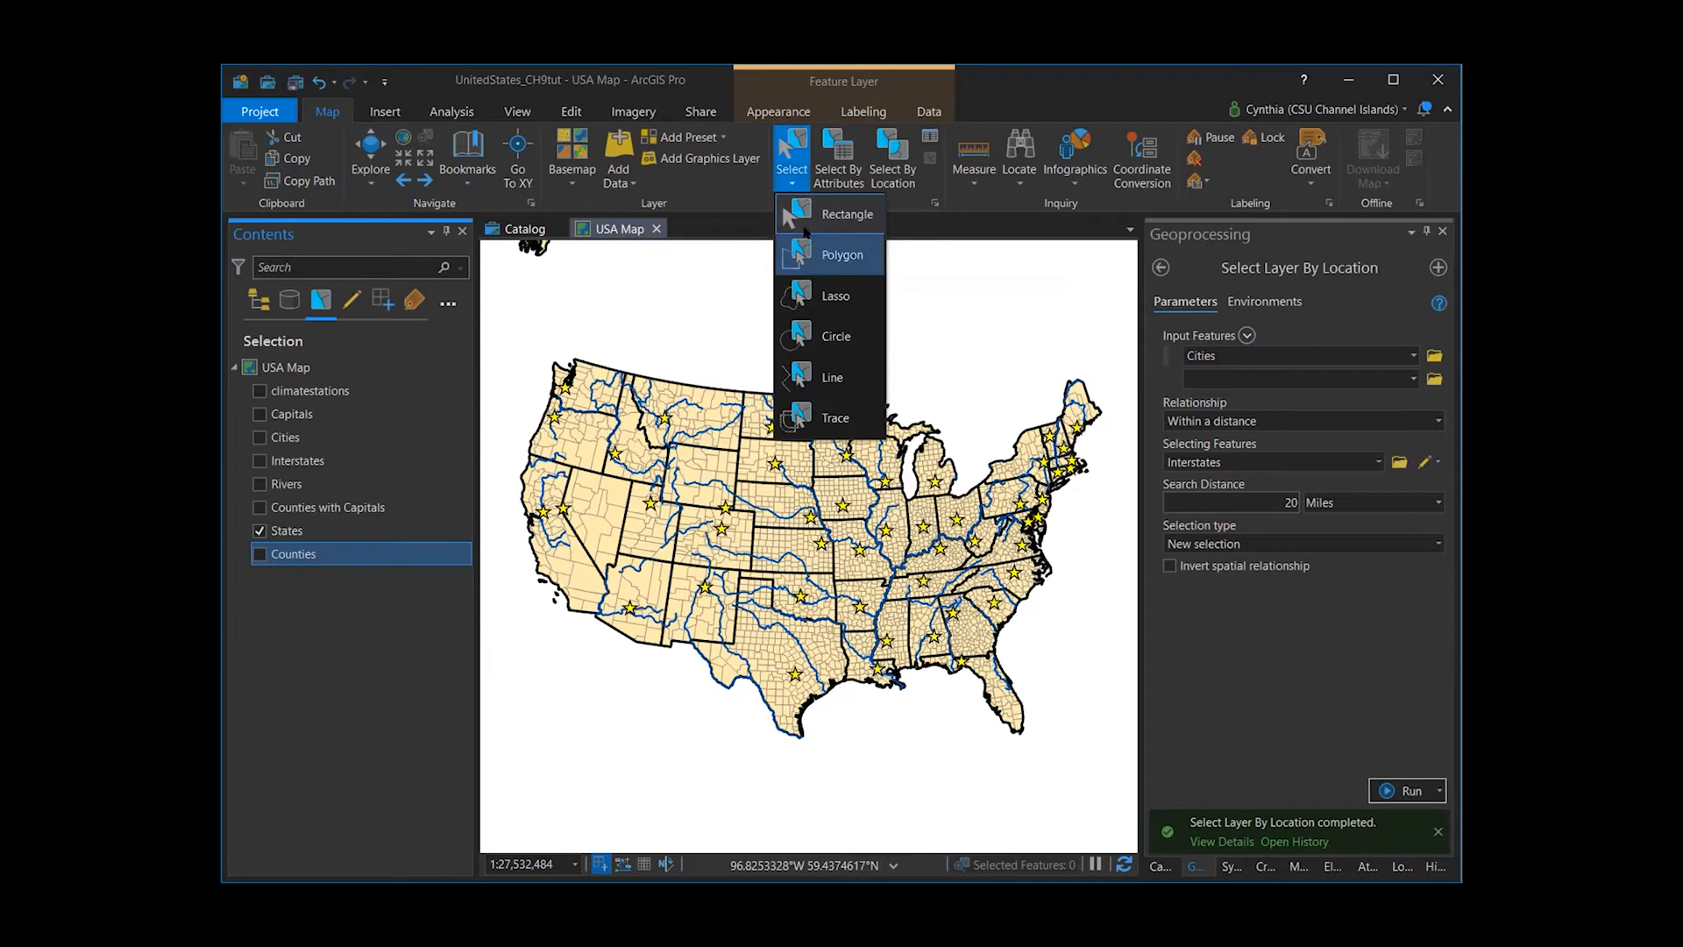
click(802, 219)
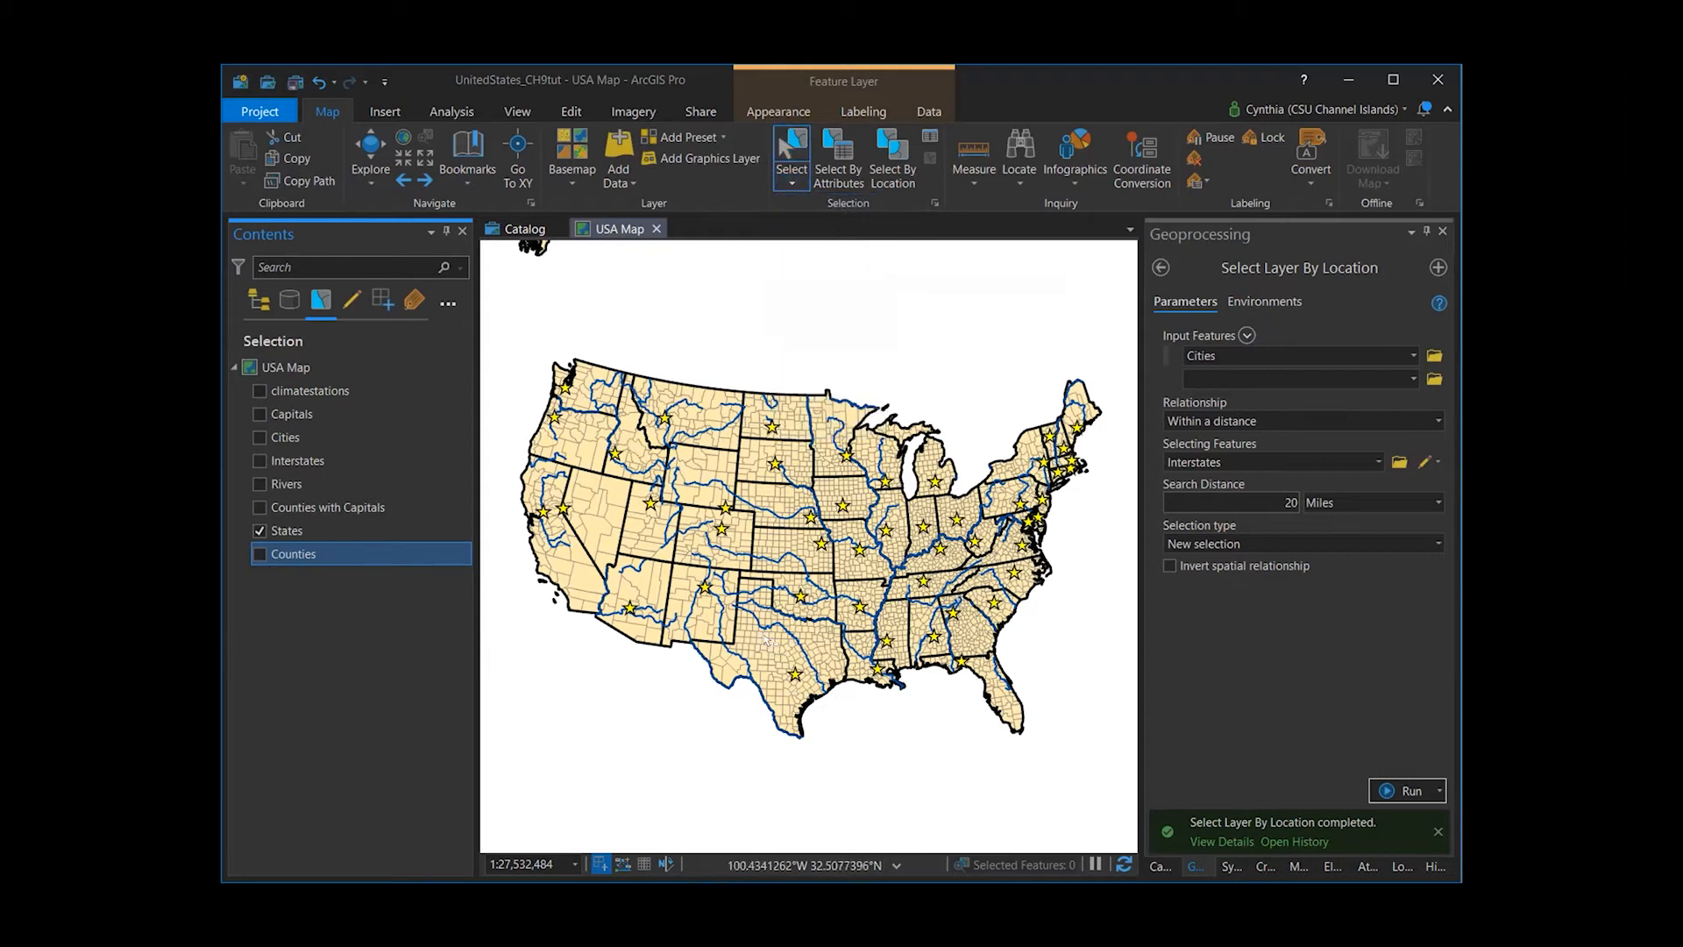
drag(785, 662, 784, 663)
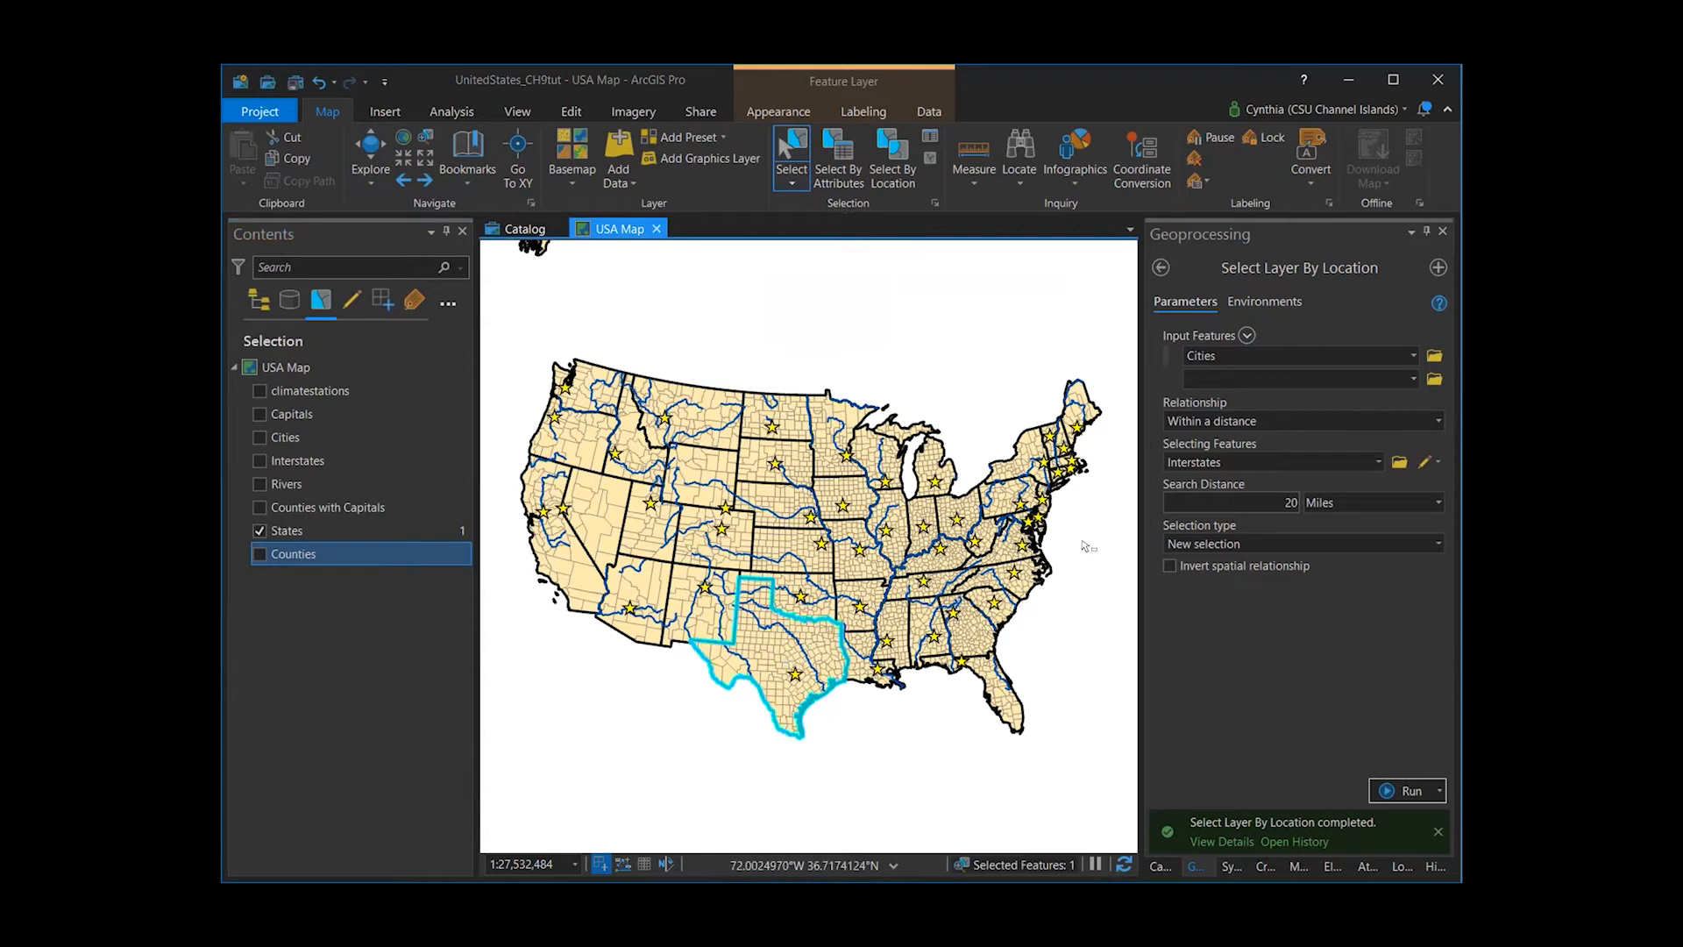
- Run Select Layer By Location to select the Rivers that intersect the selected state in the States layer, as a new selection
click(1413, 357)
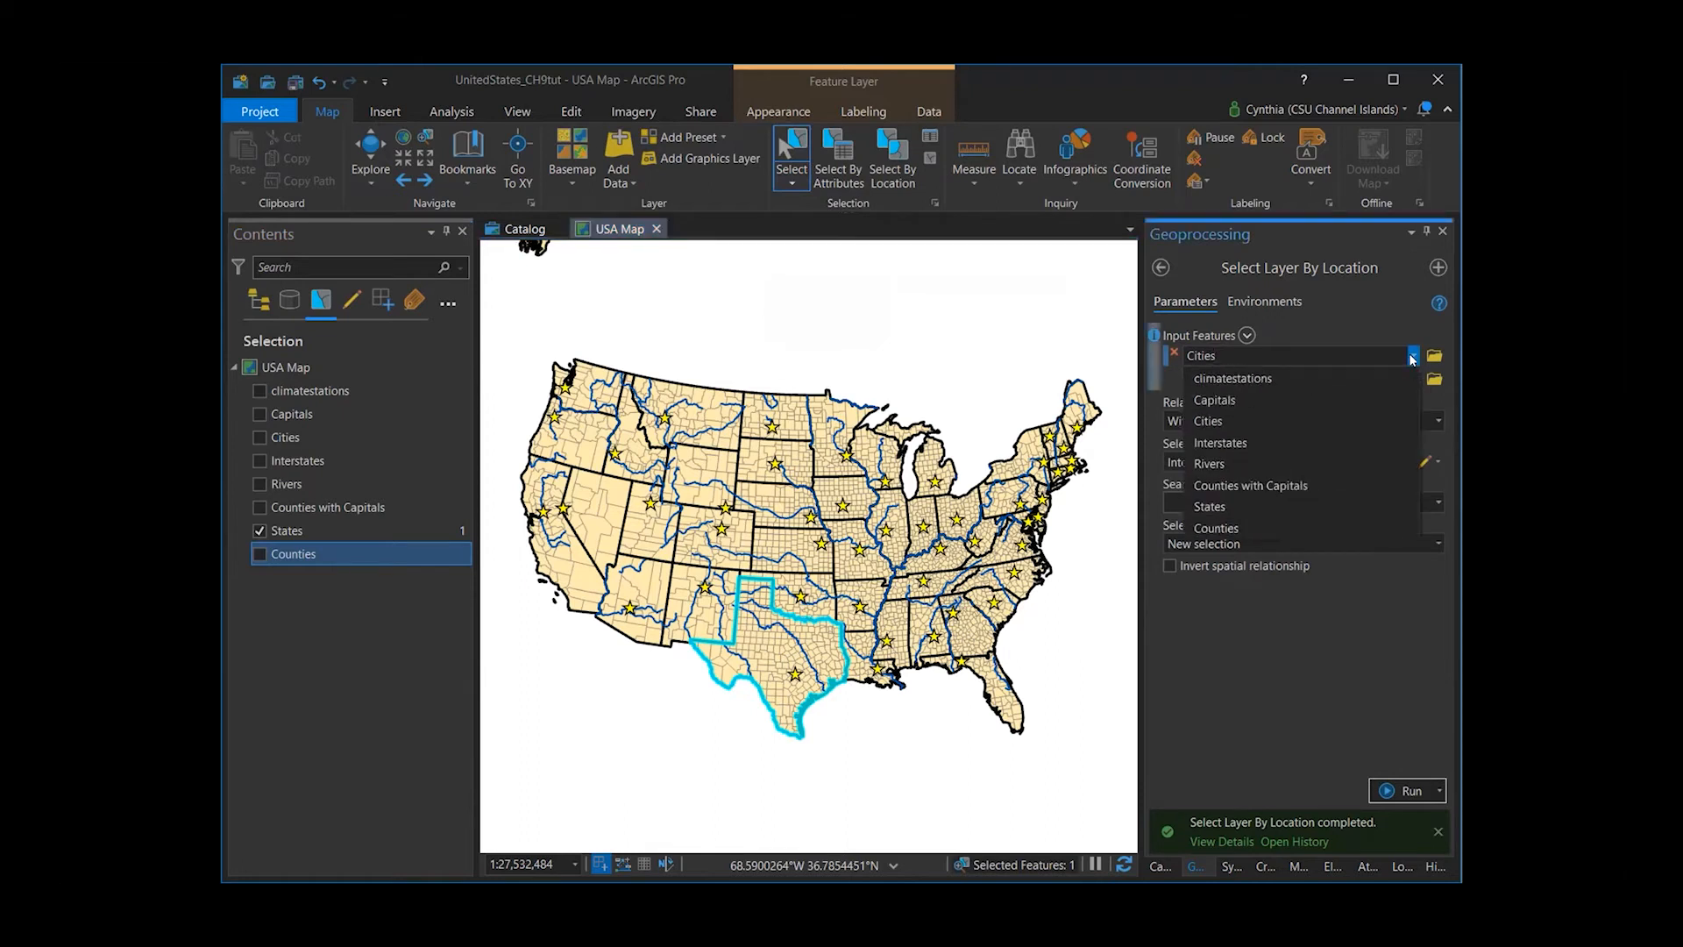
click(1240, 464)
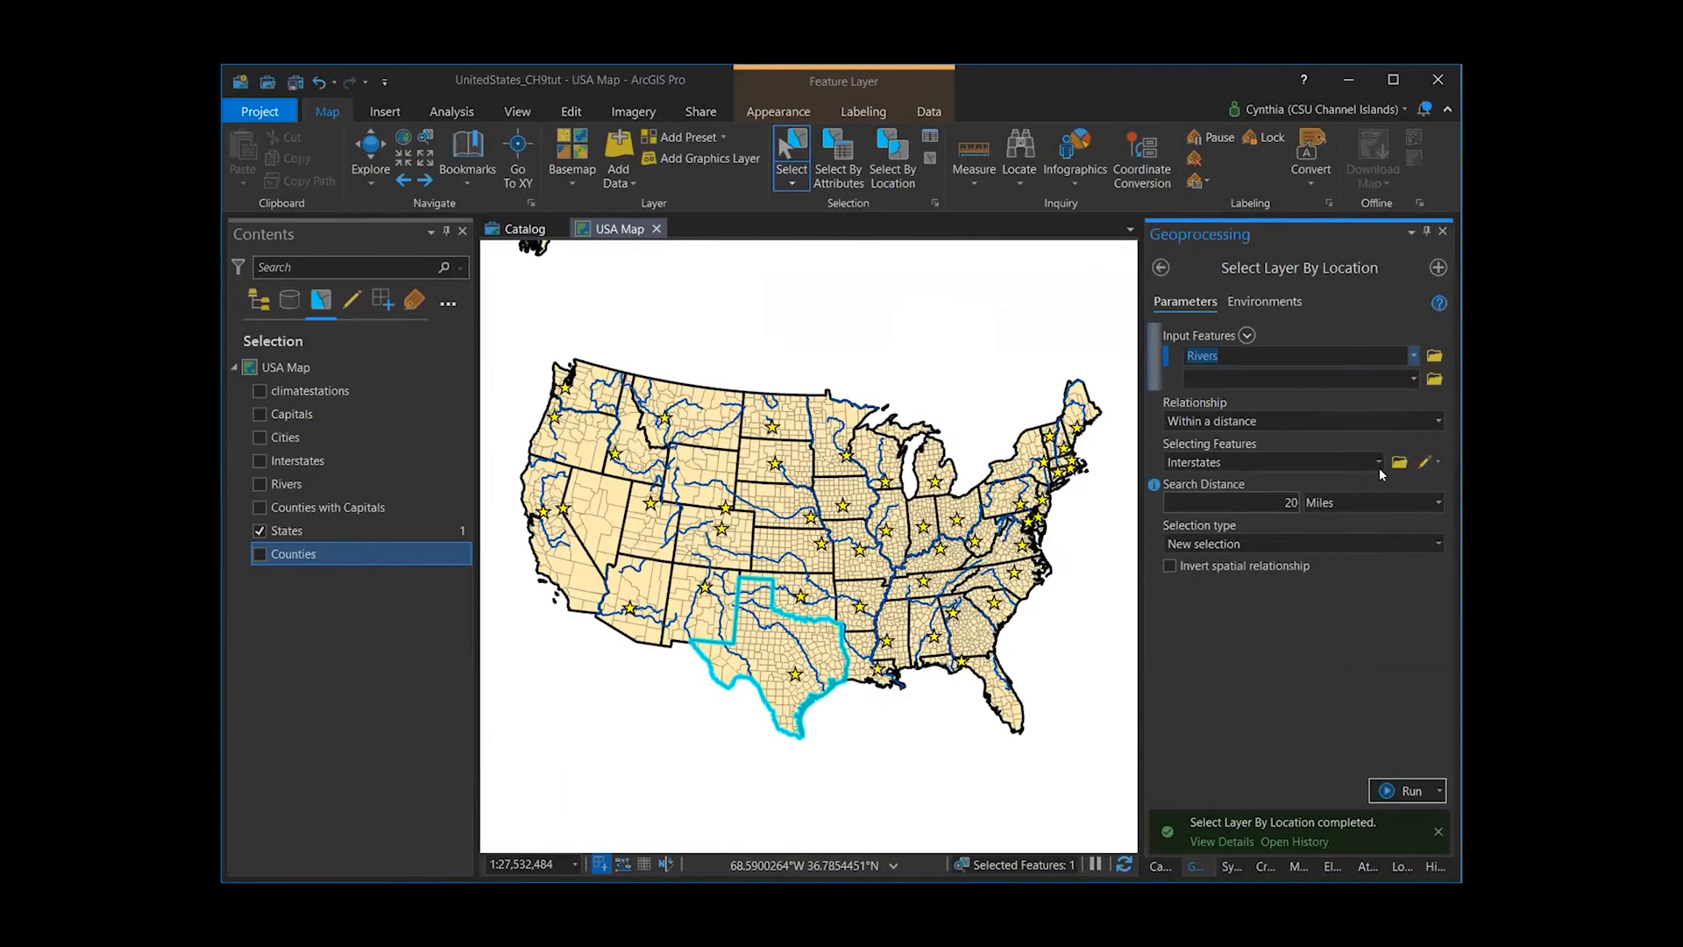
click(1240, 461)
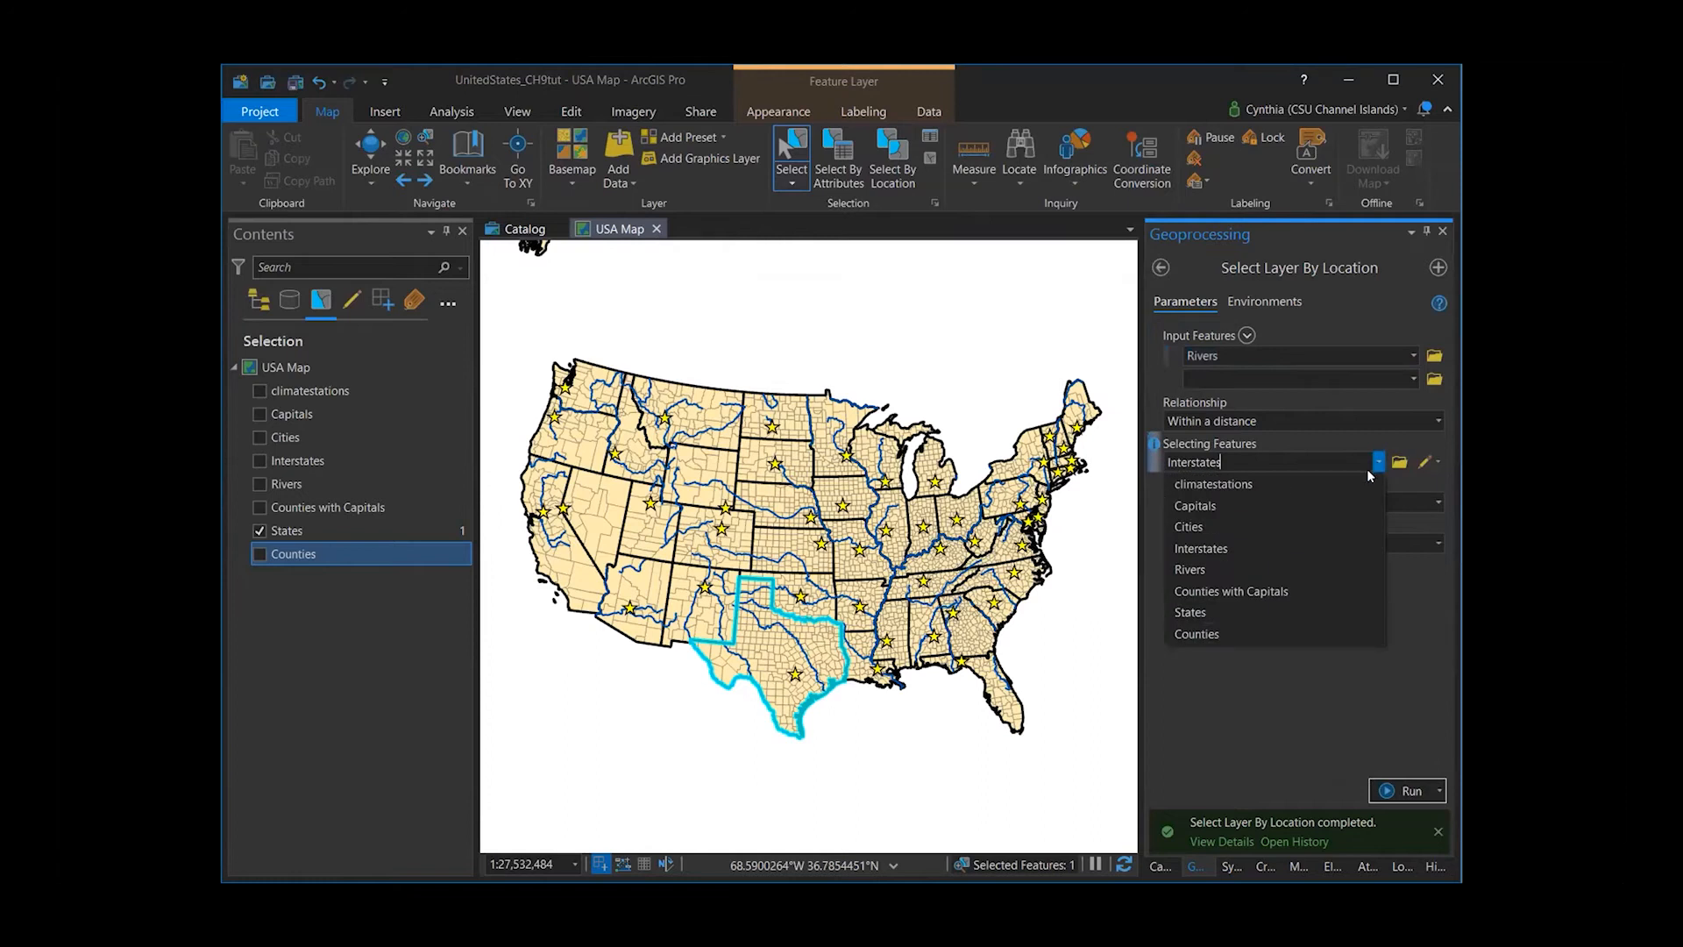
click(1313, 611)
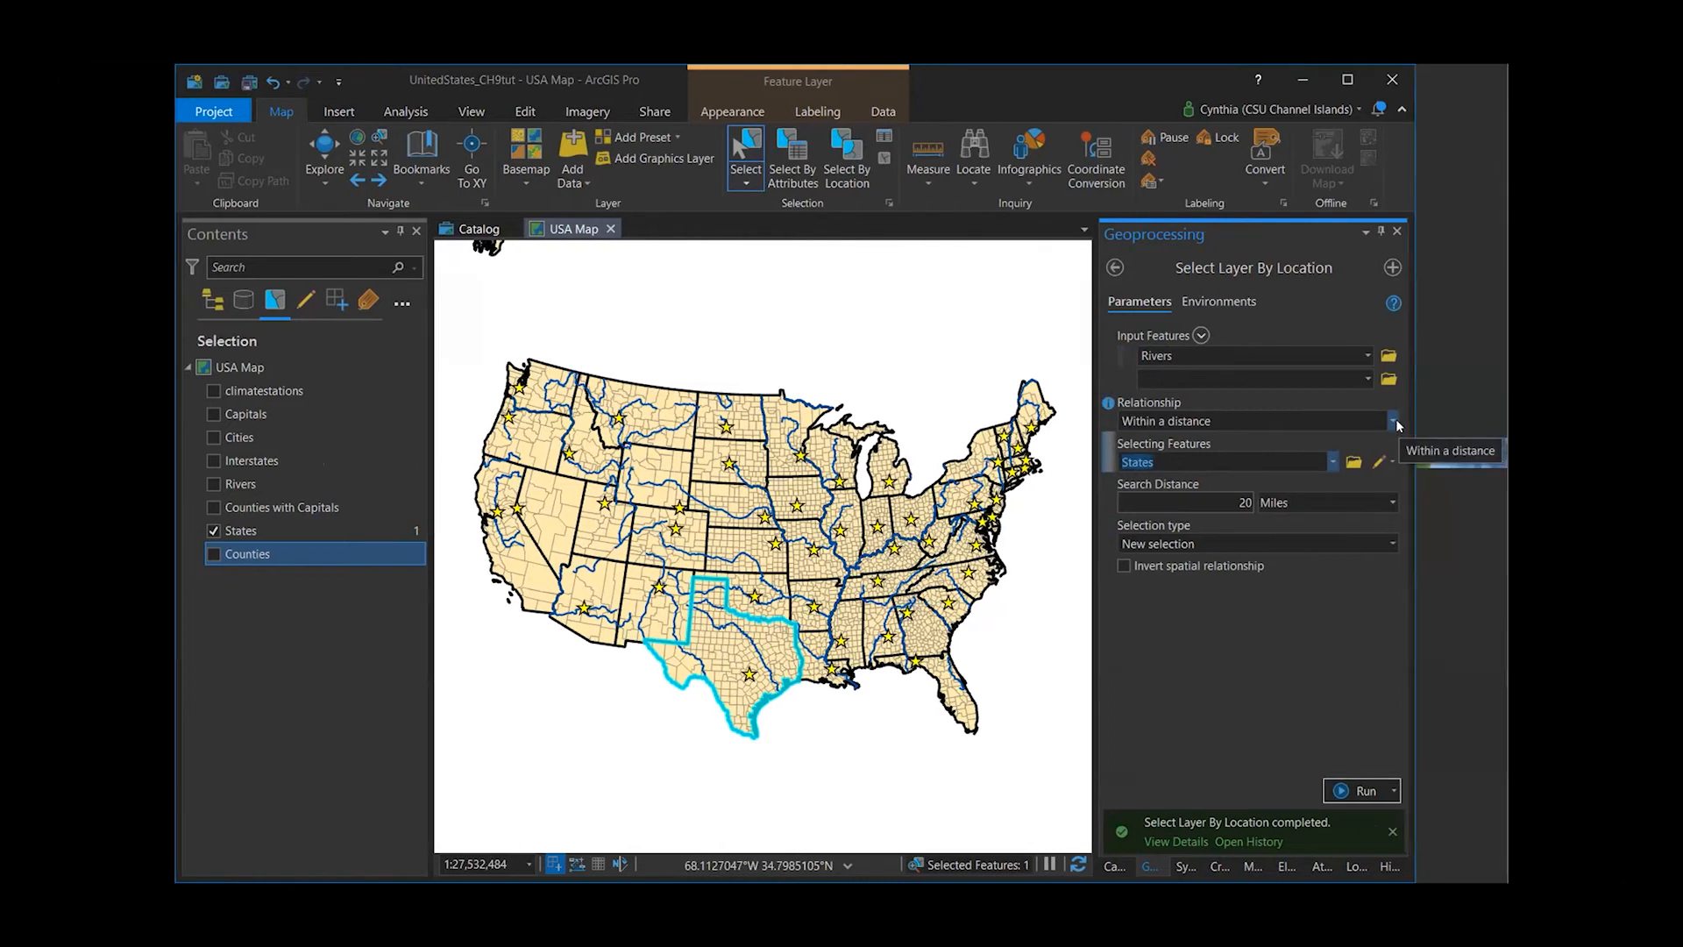
click(1394, 421)
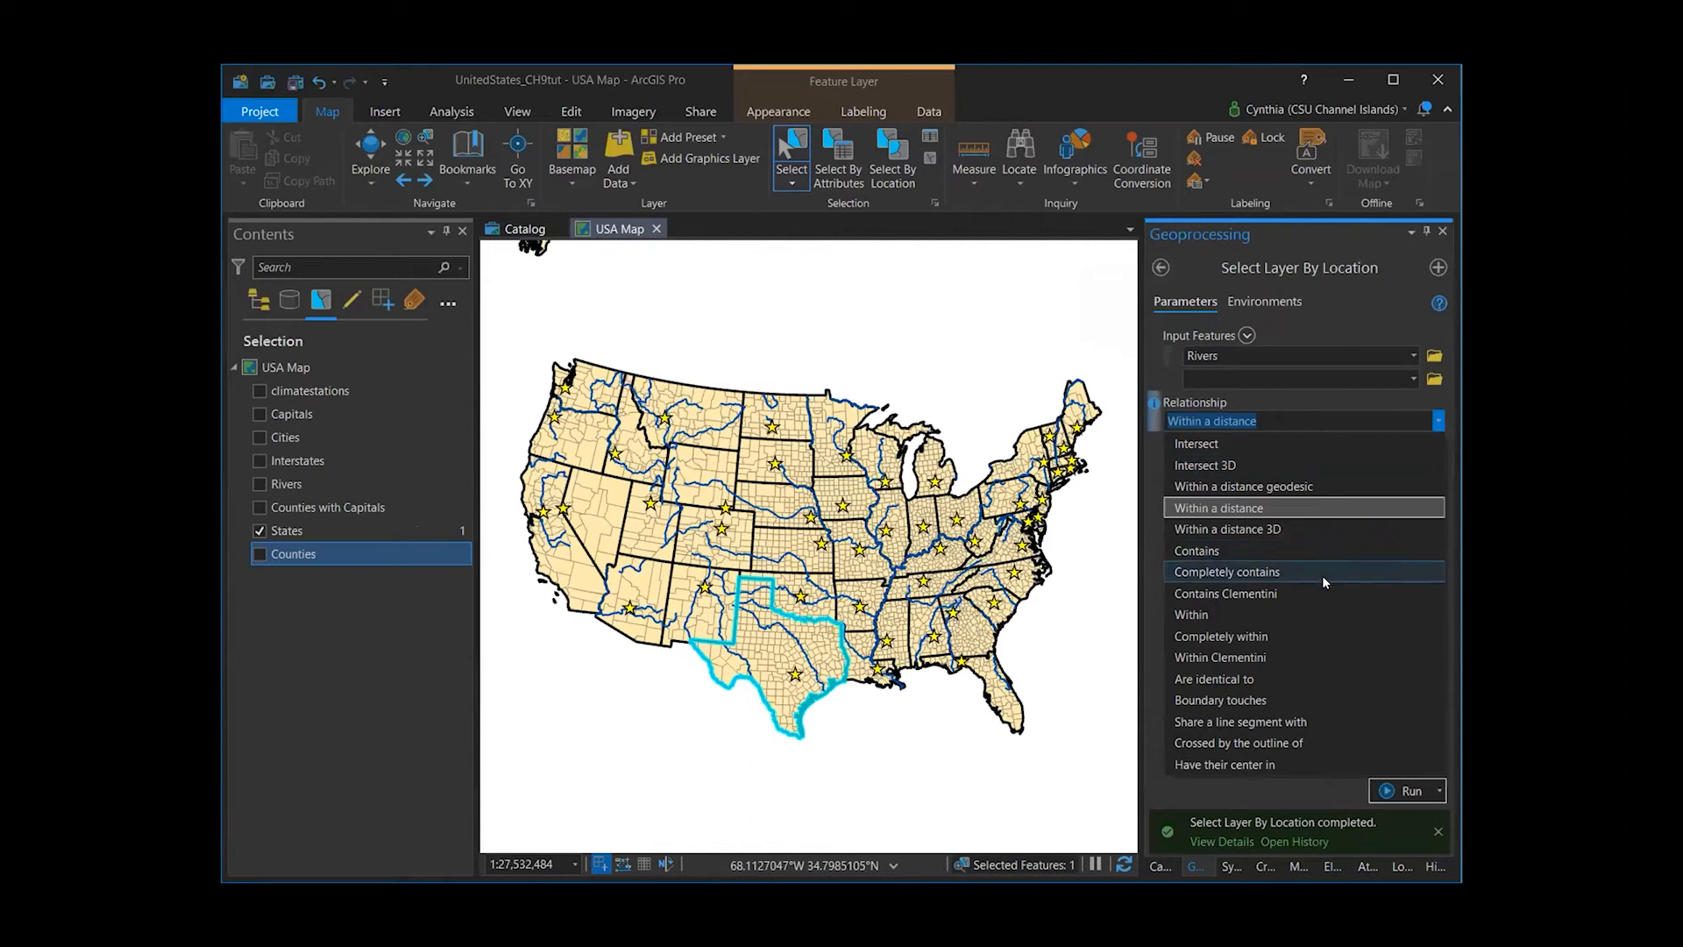
click(1309, 445)
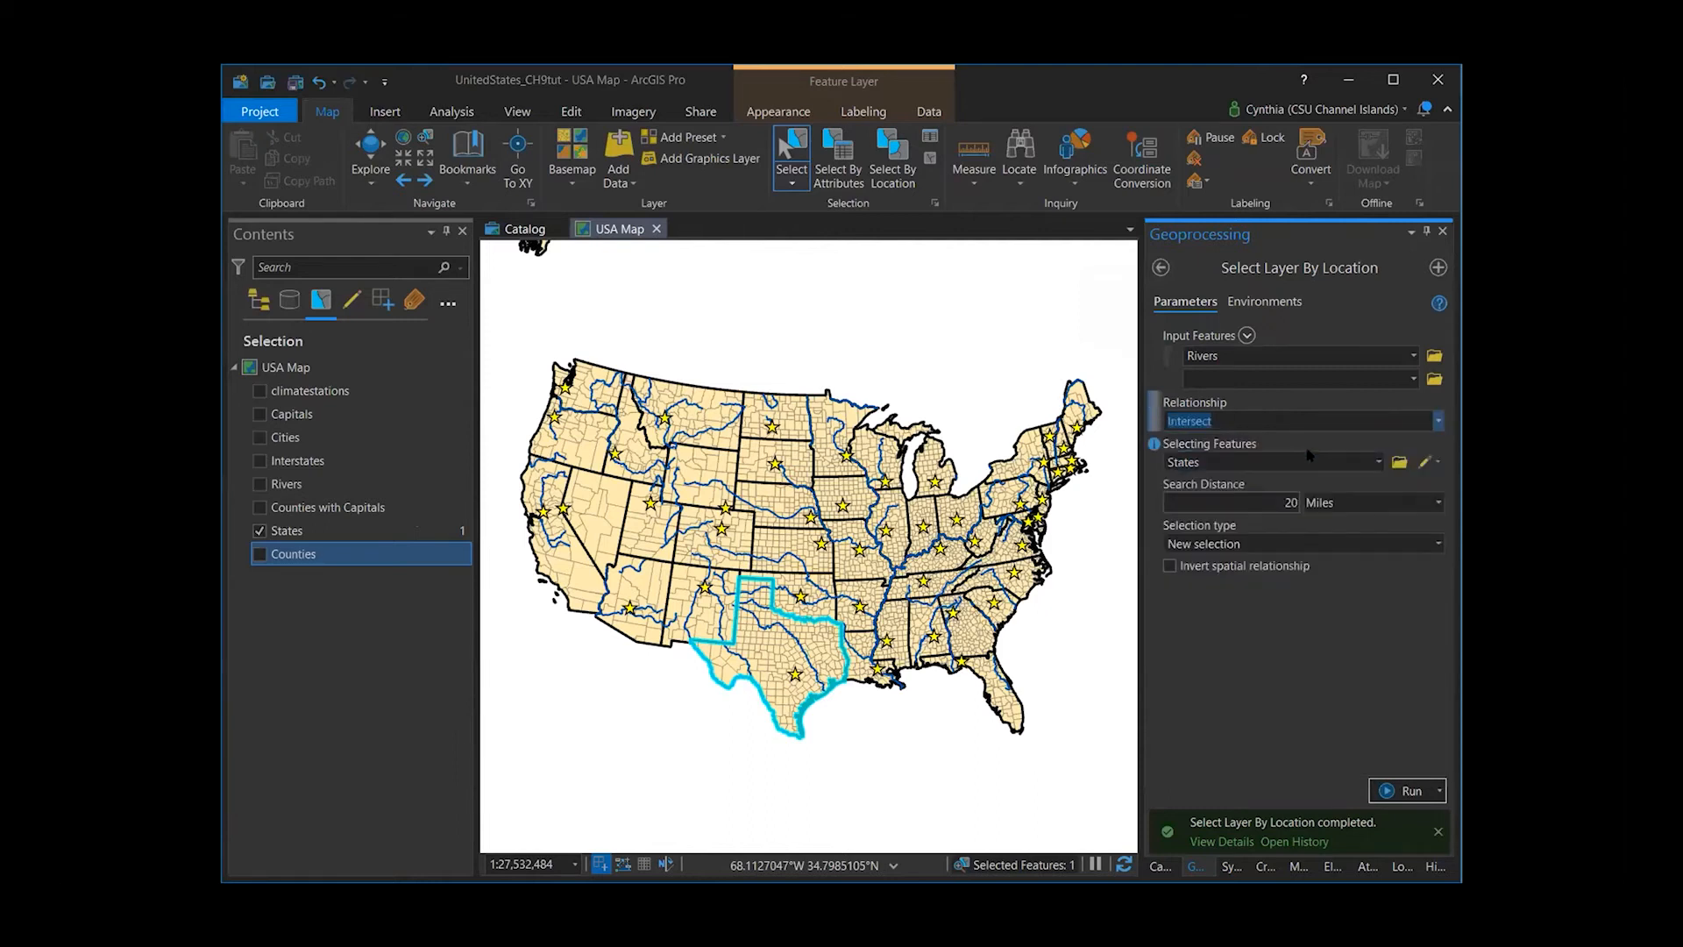
click(1386, 792)
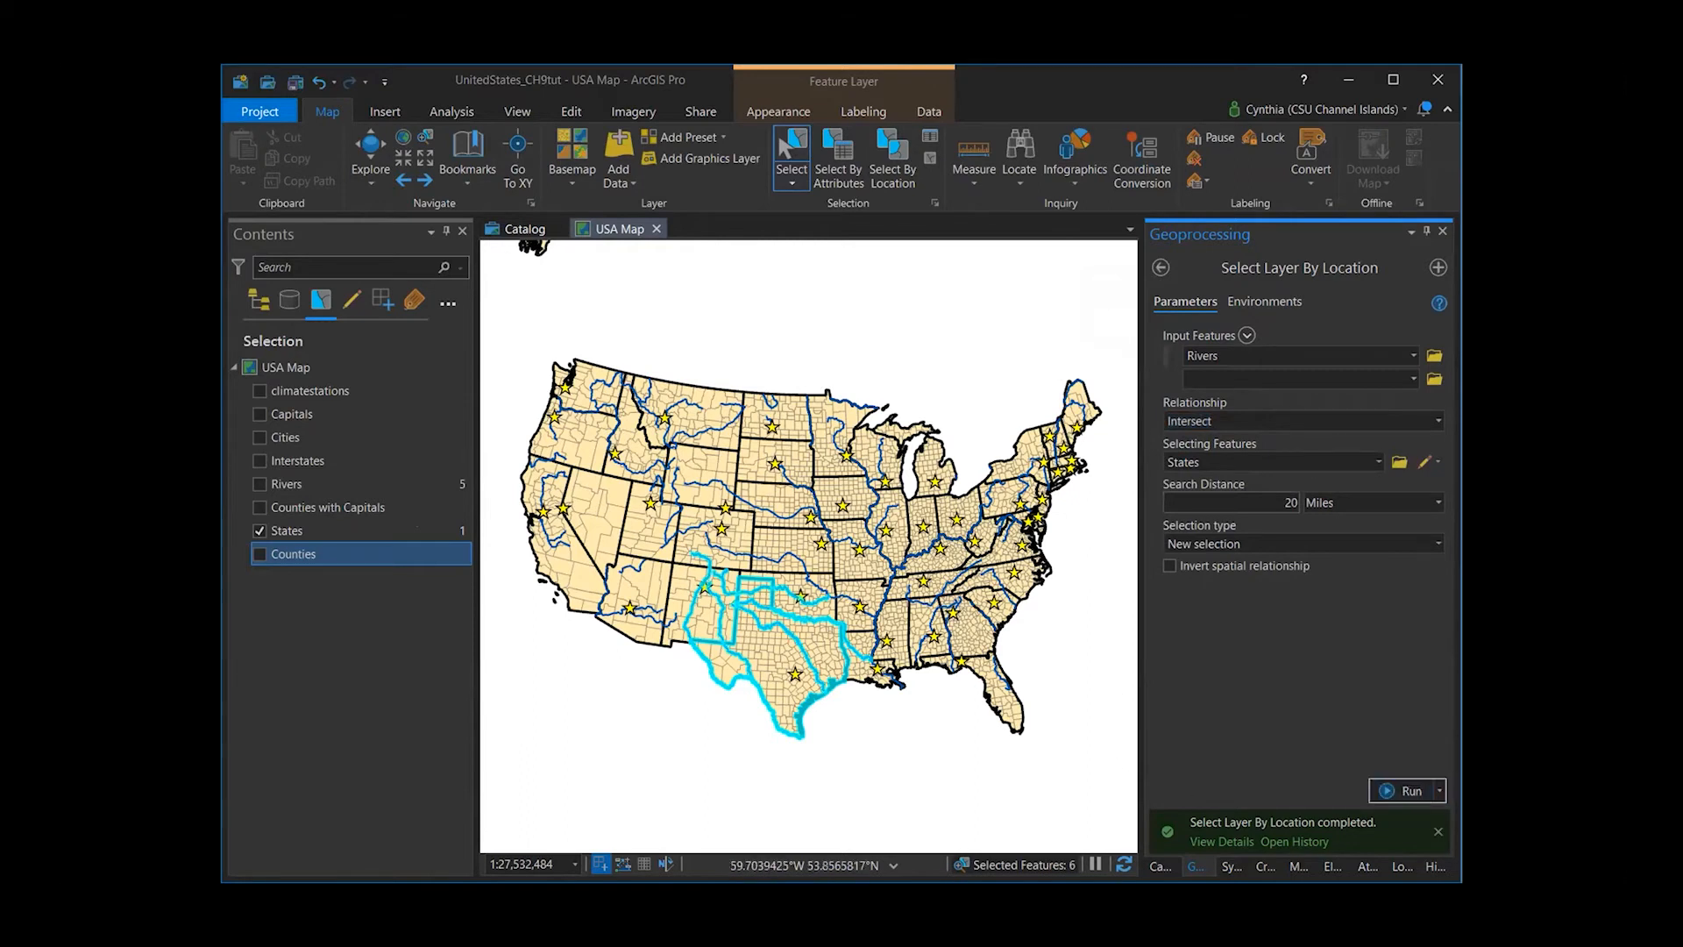
- View the States attribute table and close it
click(368, 531)
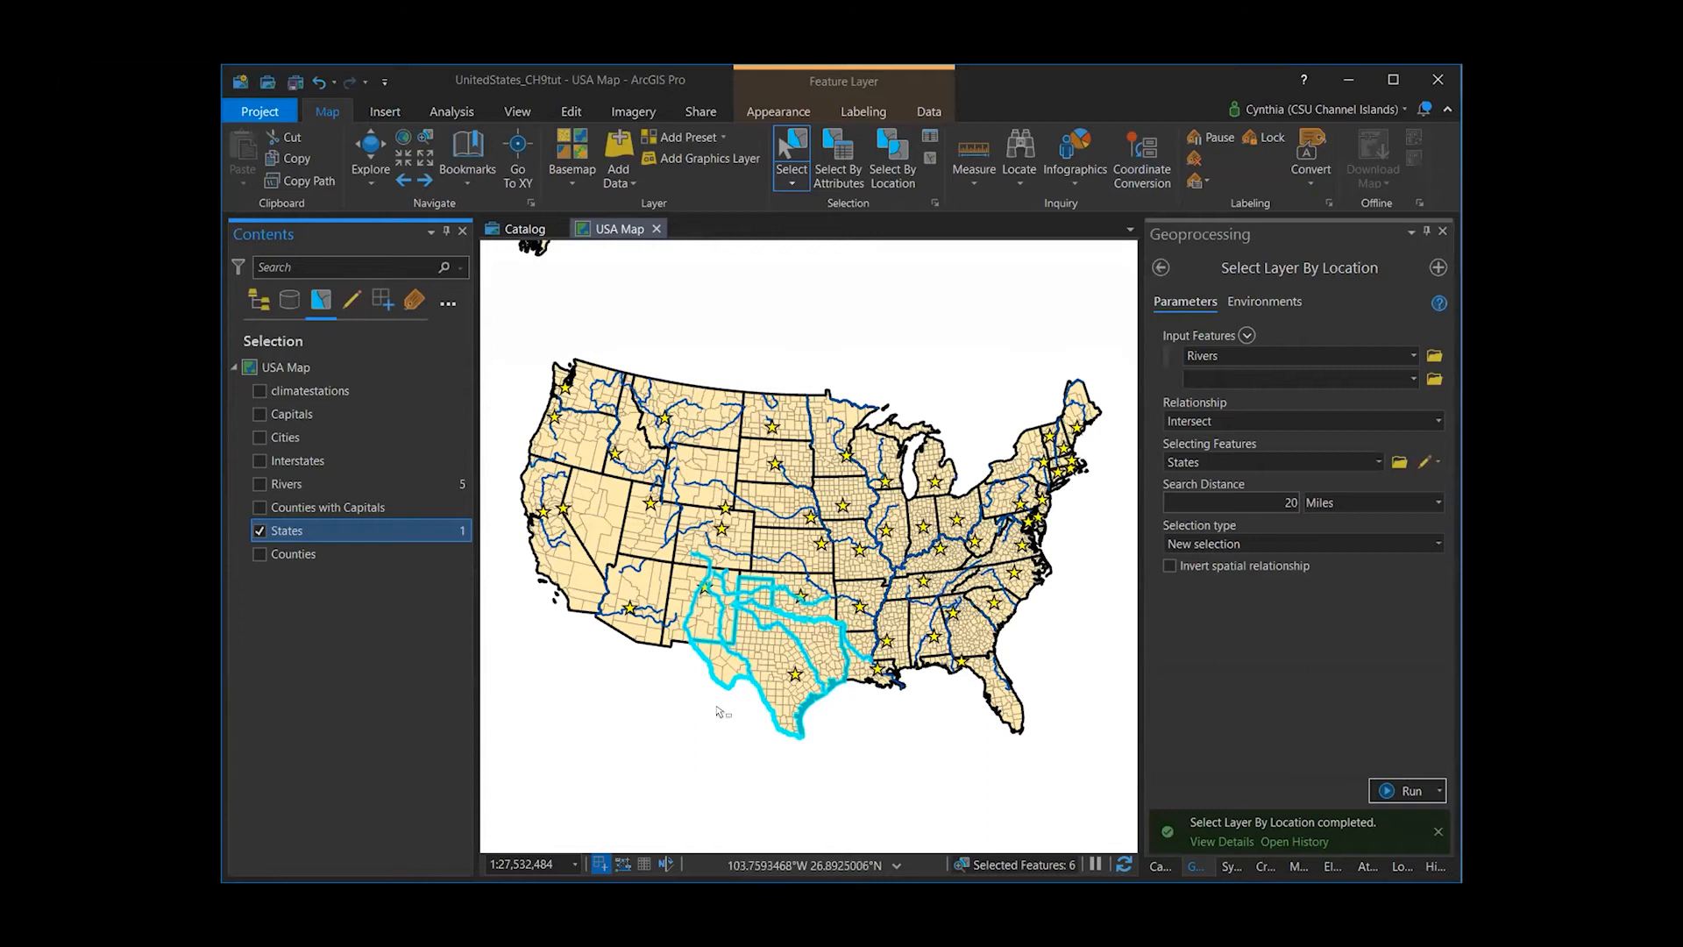
right_click(333, 530)
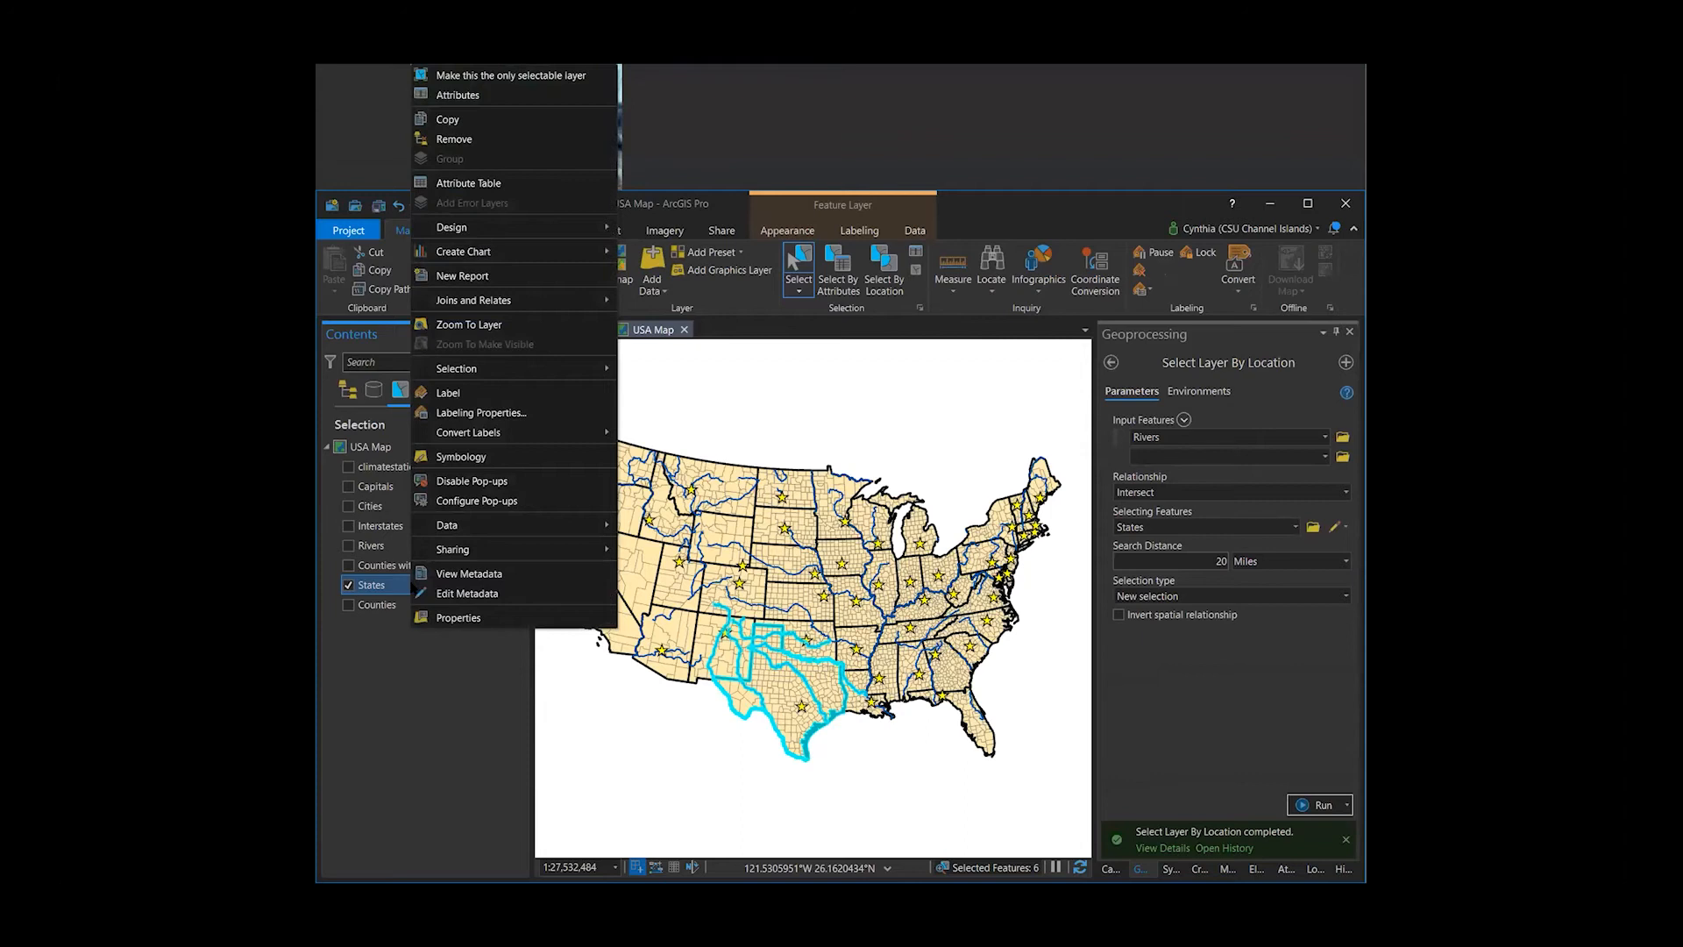
click(469, 184)
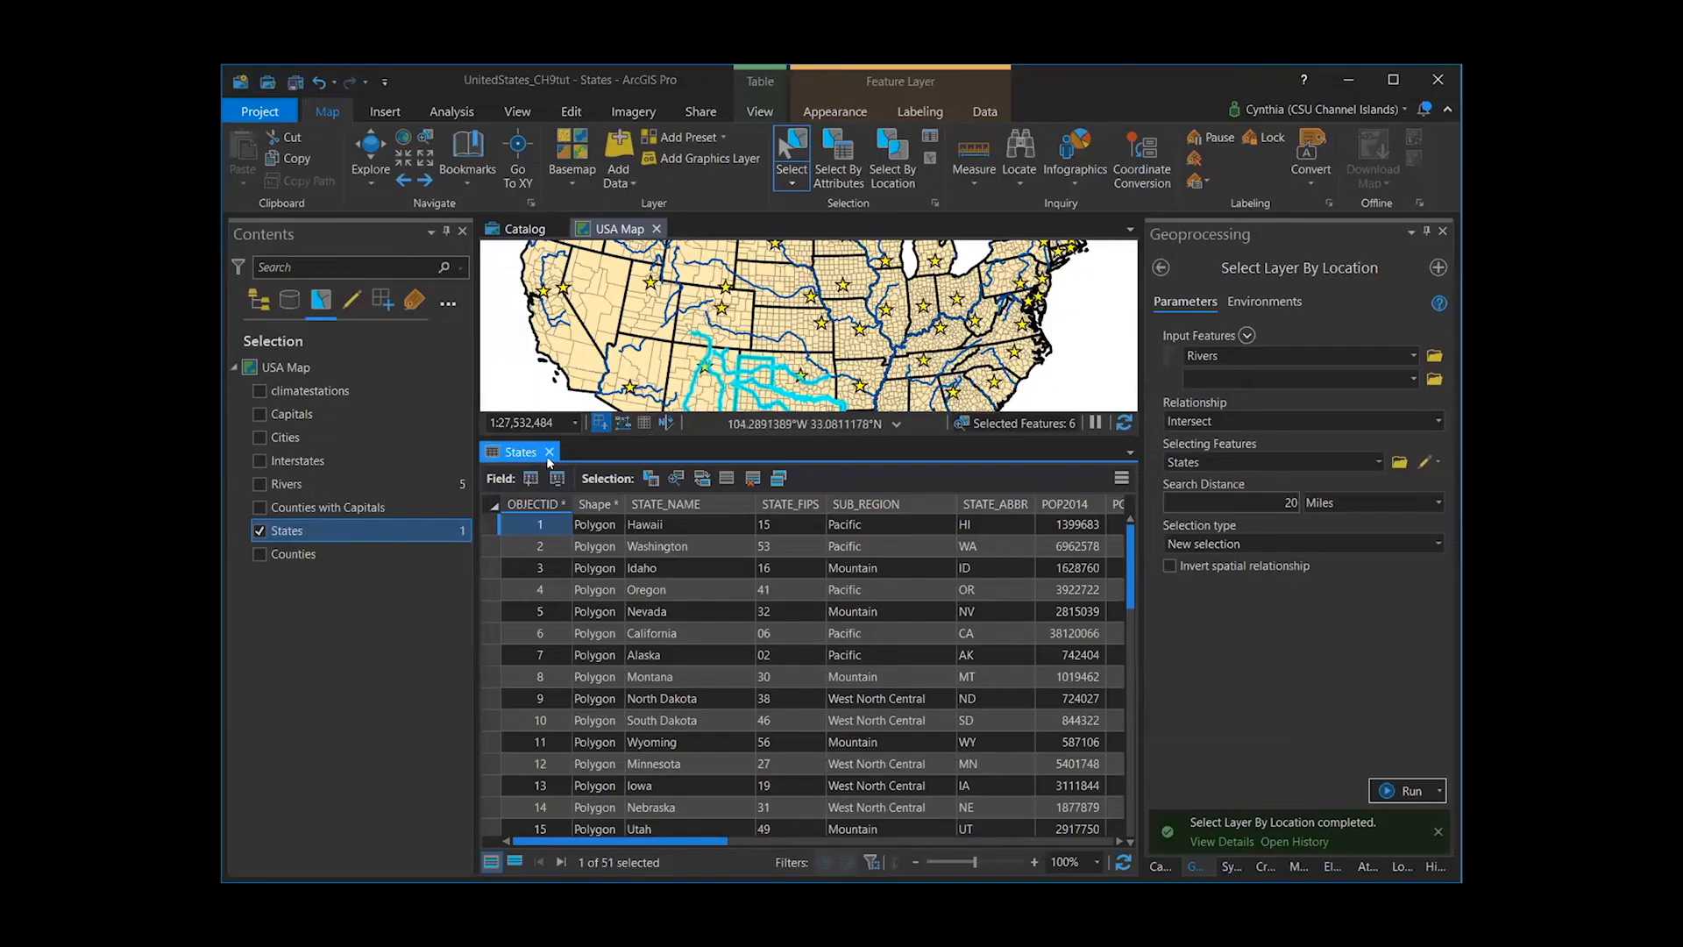
click(549, 452)
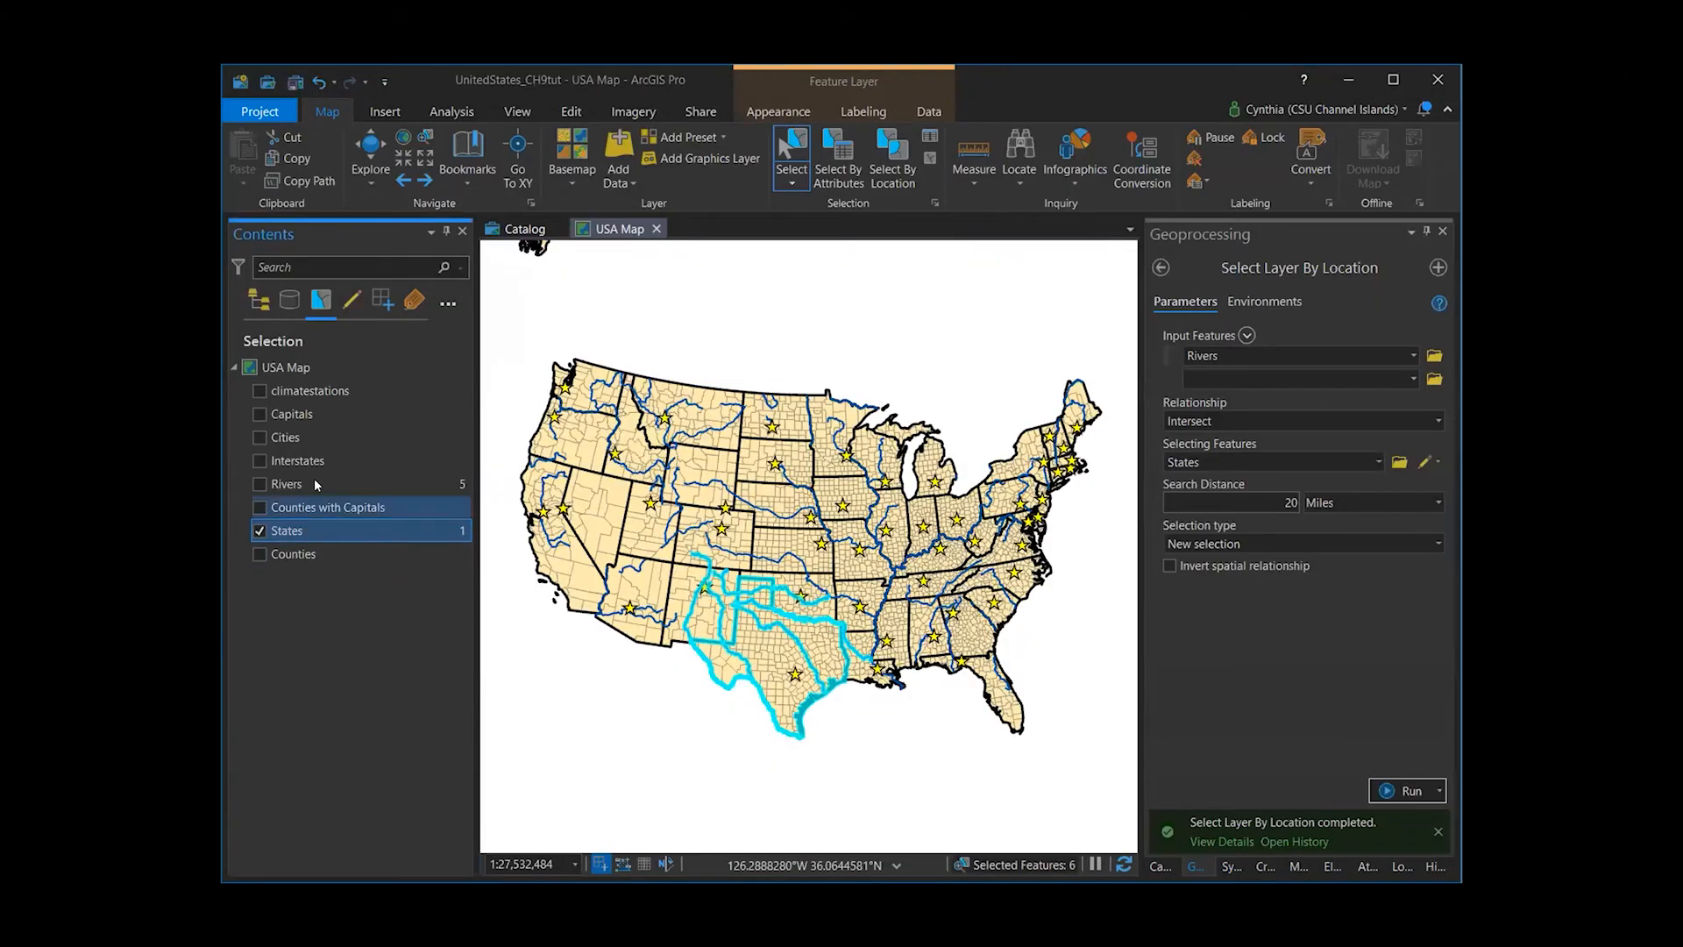
- Examine only the selected records in the Rivers attribute table and close the table
right_click(439, 483)
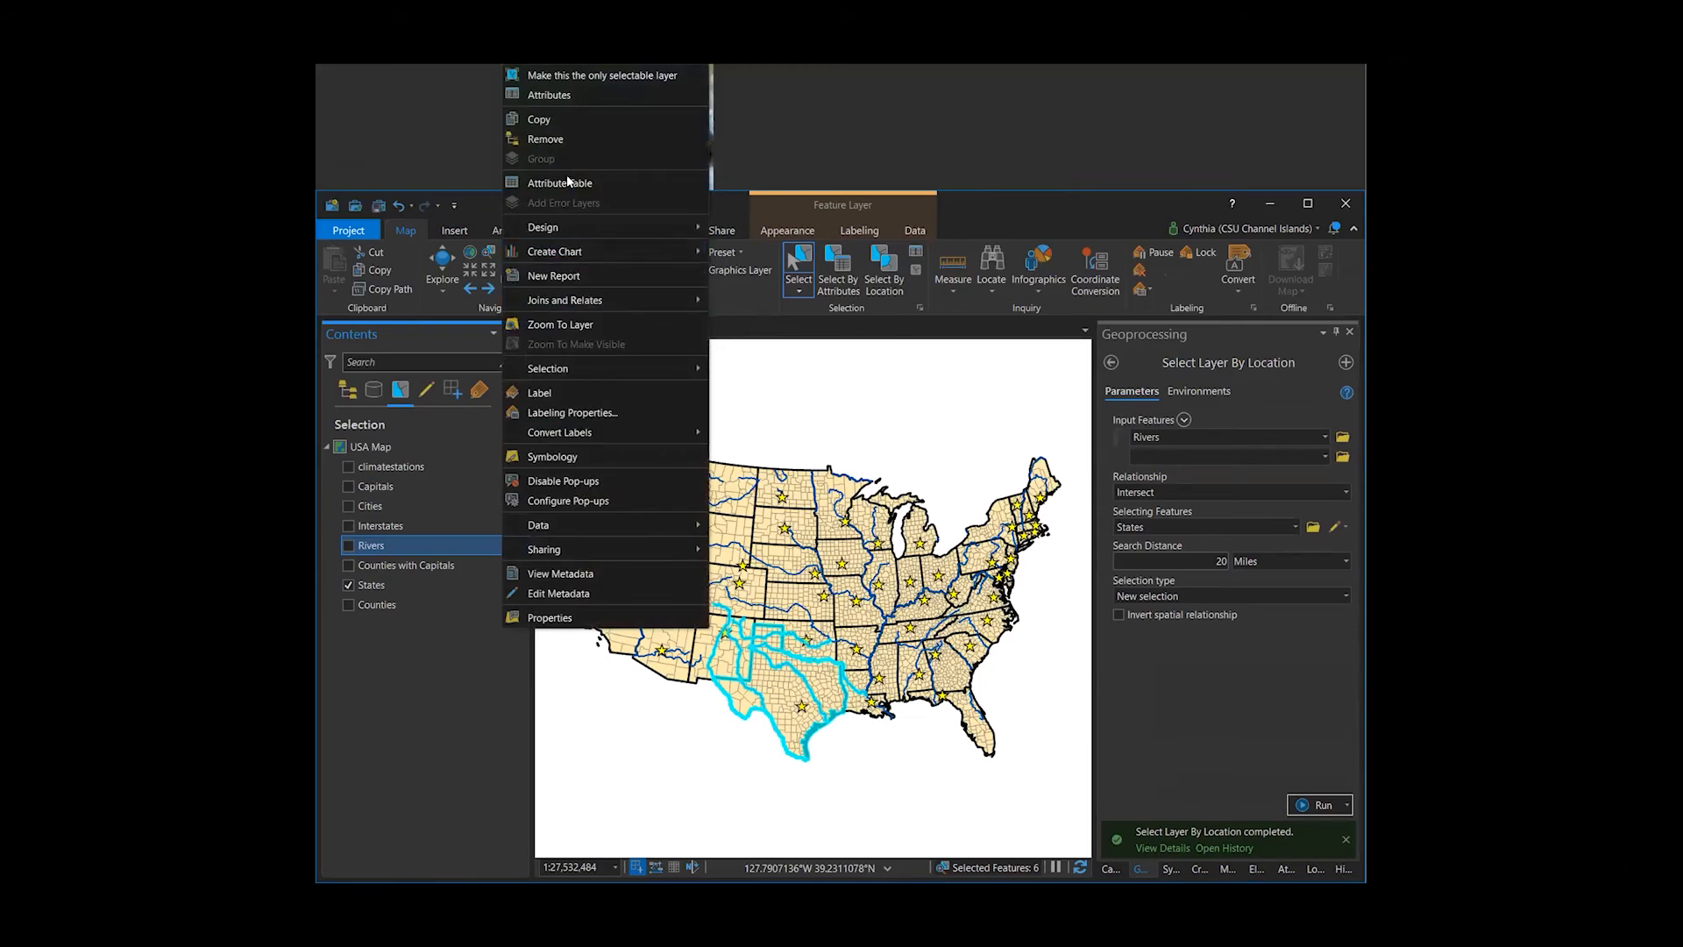
click(565, 183)
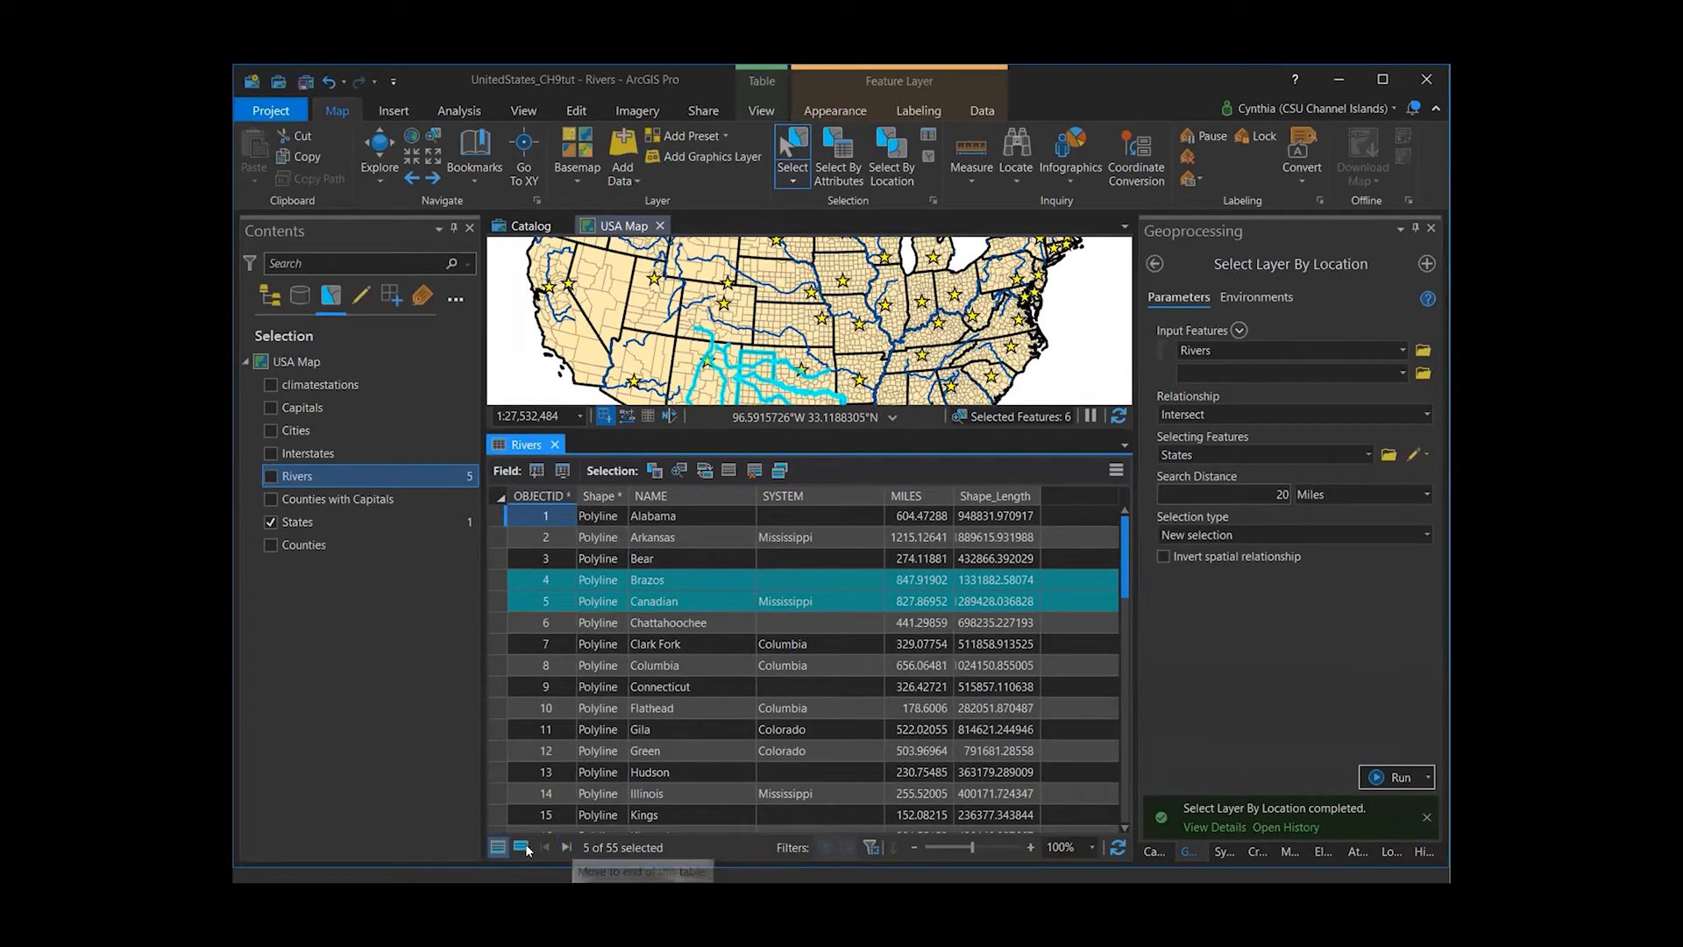
click(514, 862)
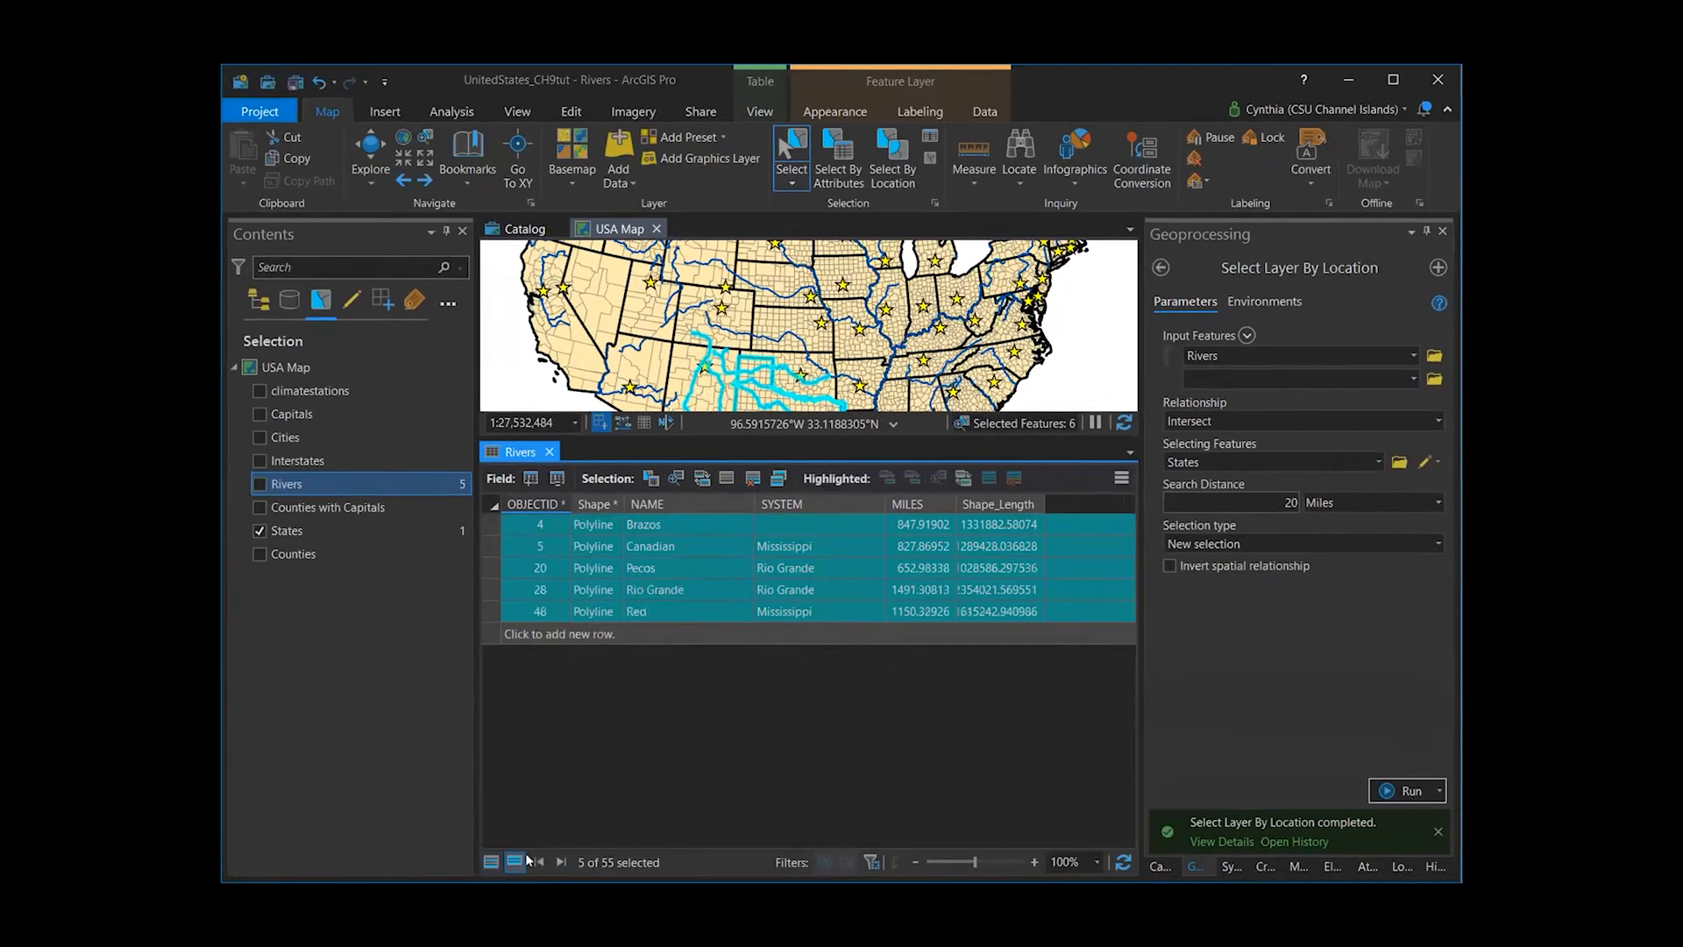
click(693, 614)
click(550, 452)
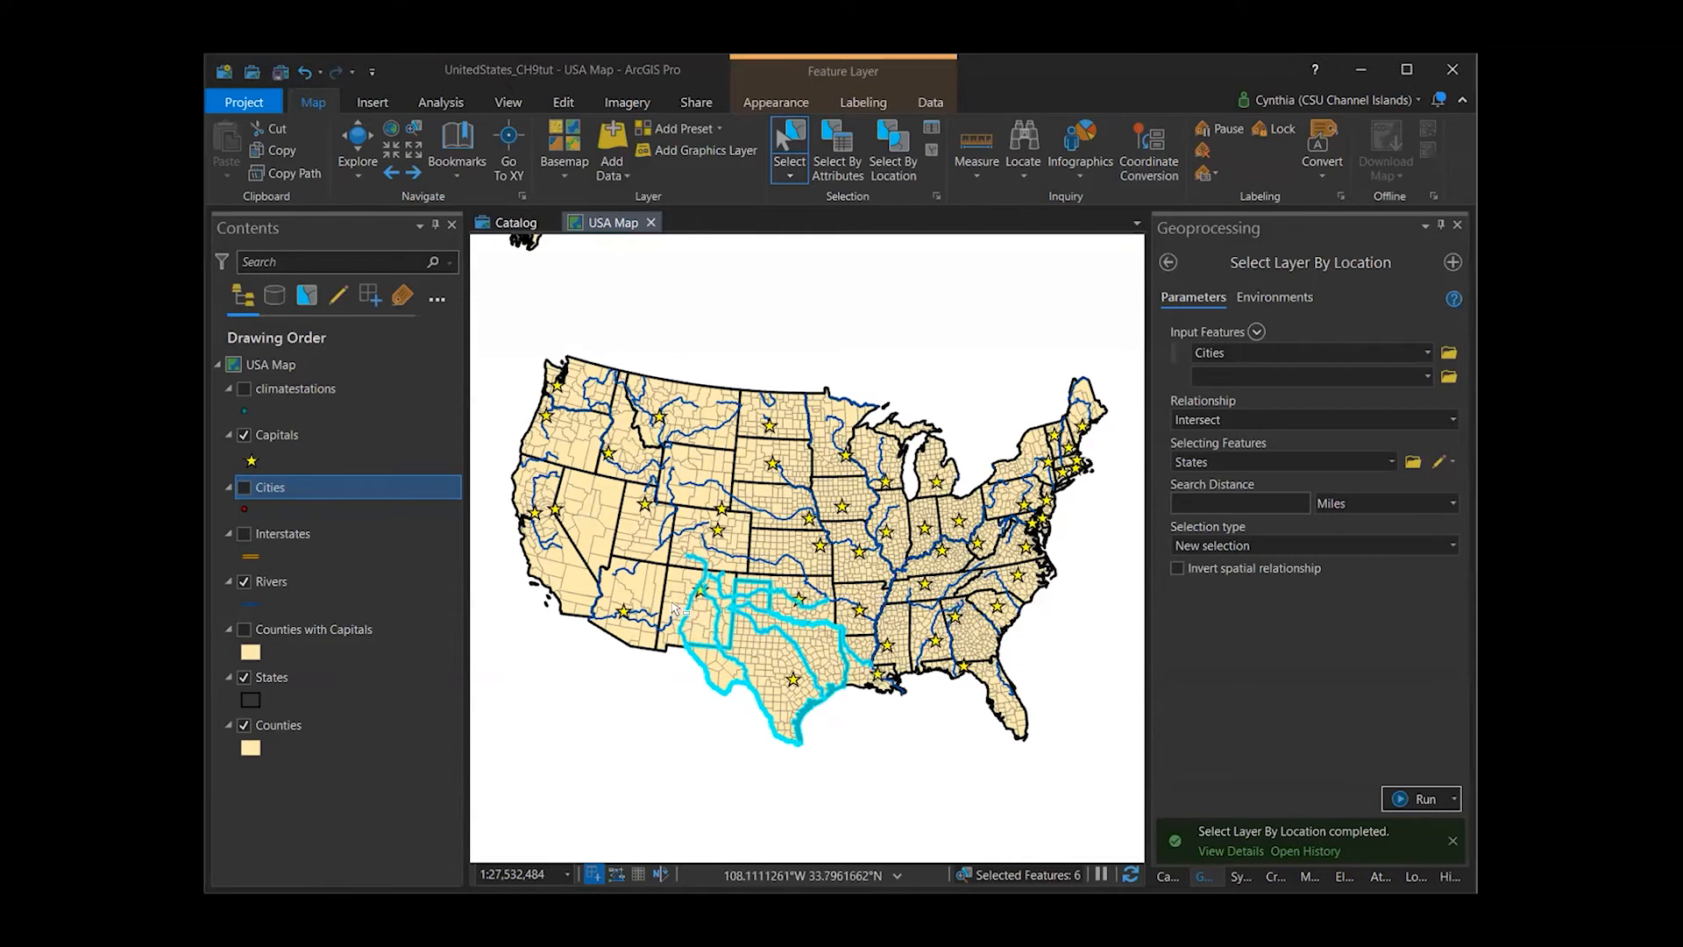
- Clear all selections, hide the Capitals and Rivers layers, and show the Cities layer
click(931, 156)
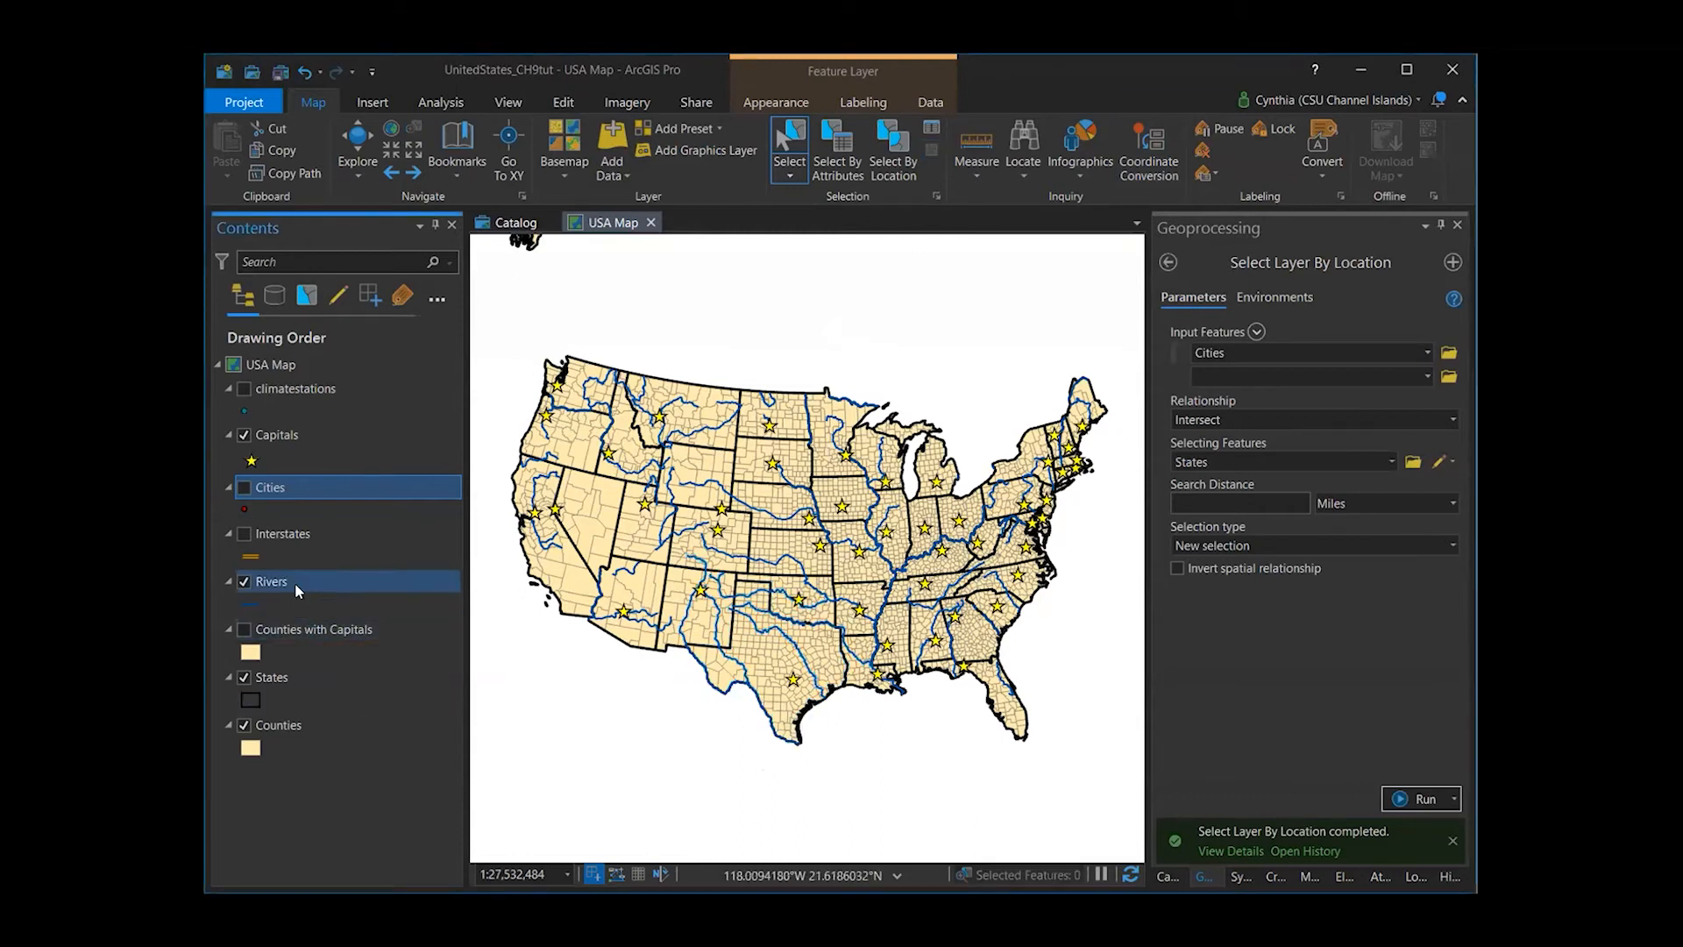
click(244, 436)
click(244, 491)
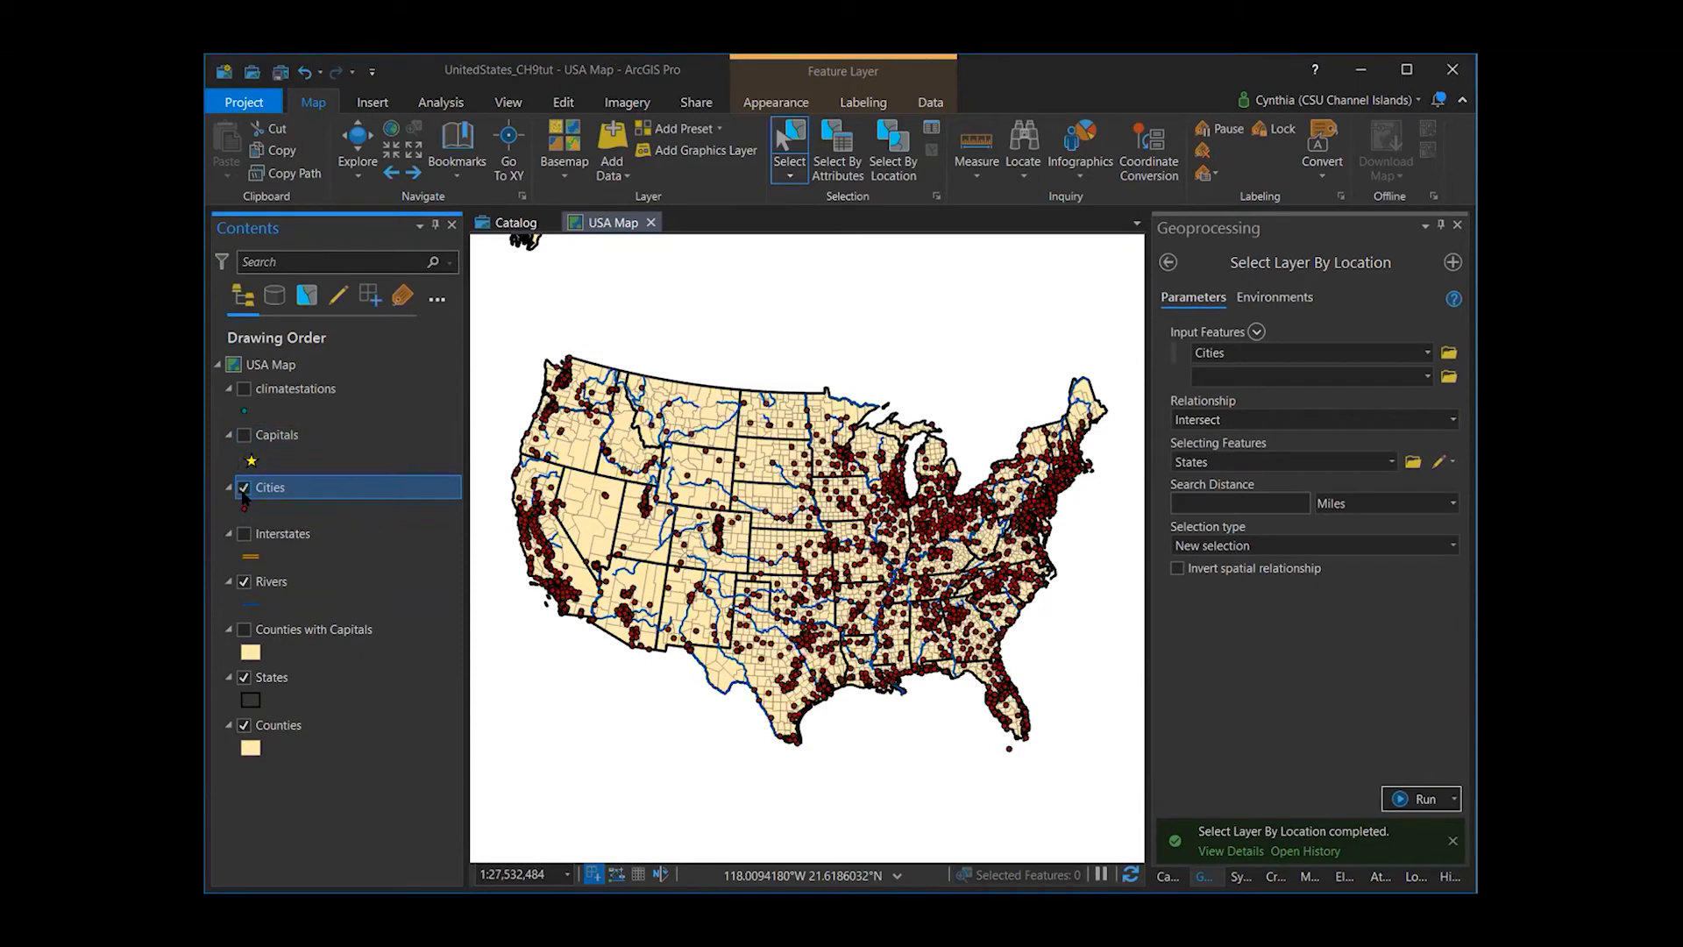
click(244, 582)
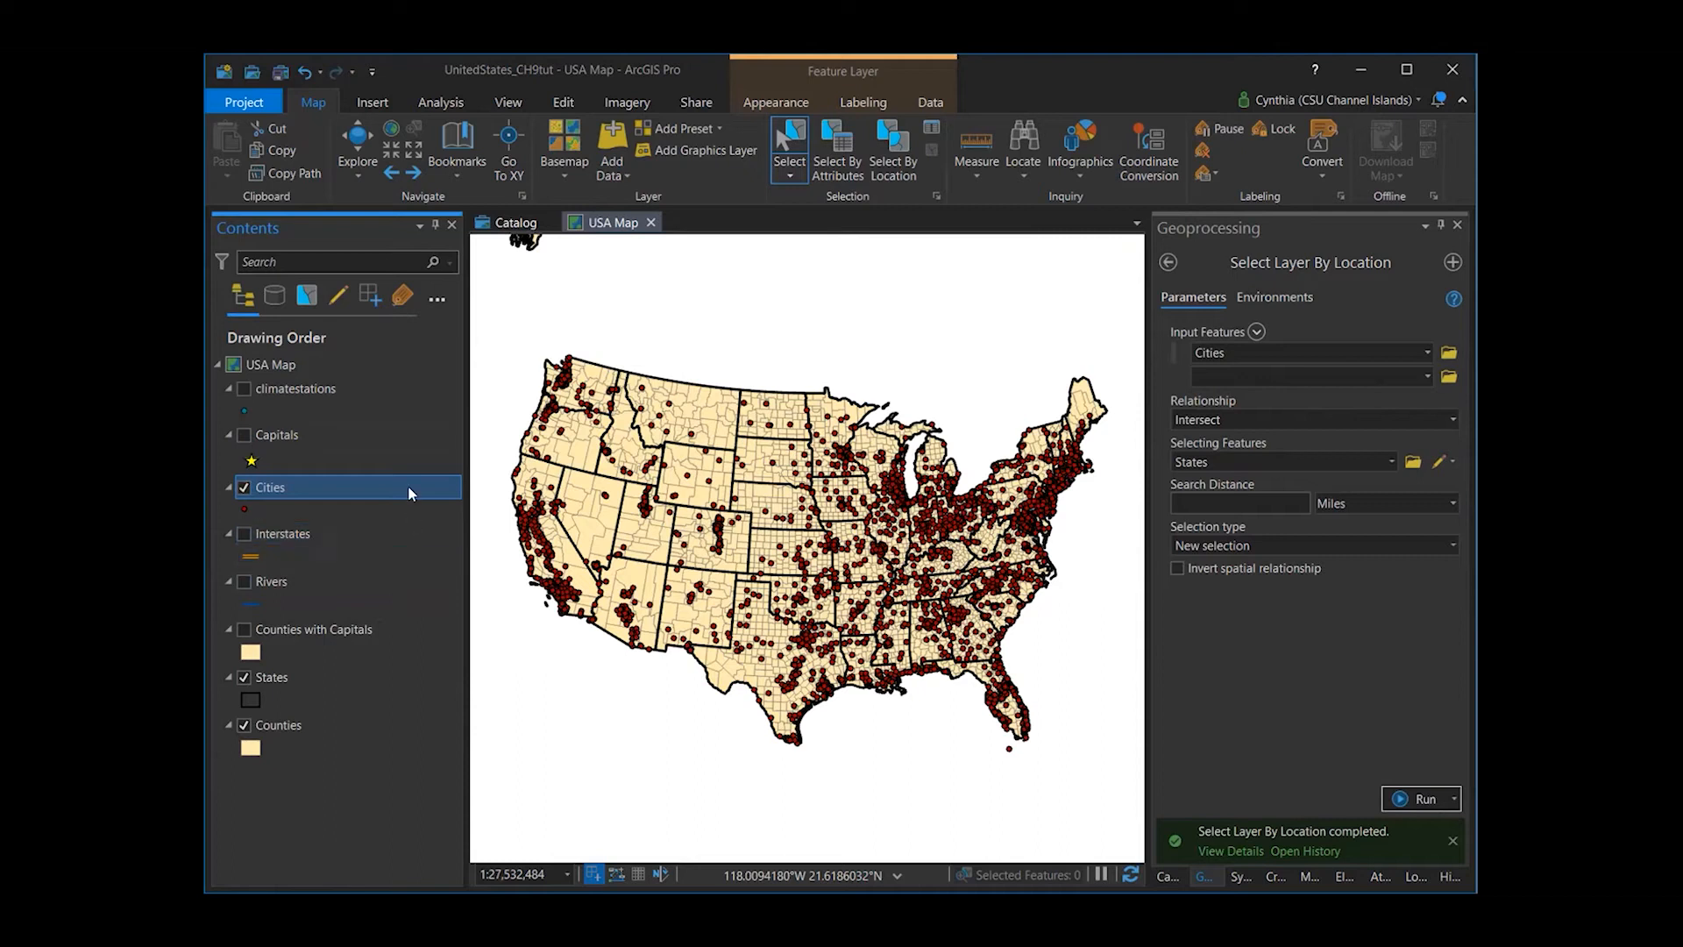
- Select the Cities by attributes where NAME is equal to Kansas City
click(837, 163)
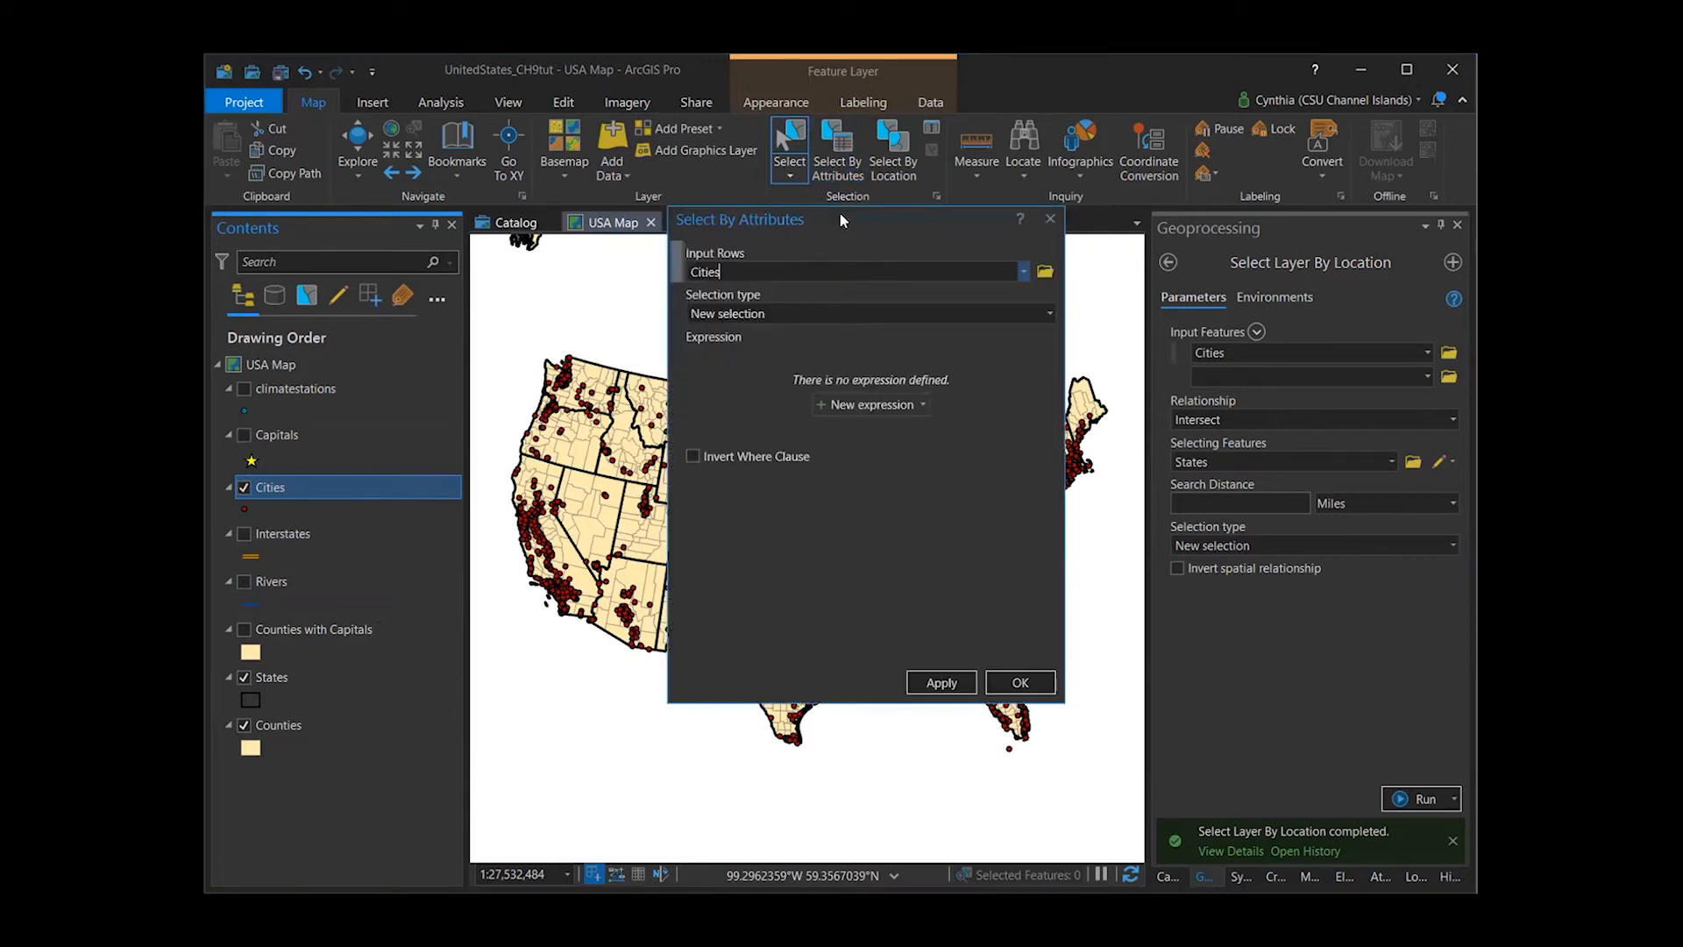
drag(842, 220, 1174, 153)
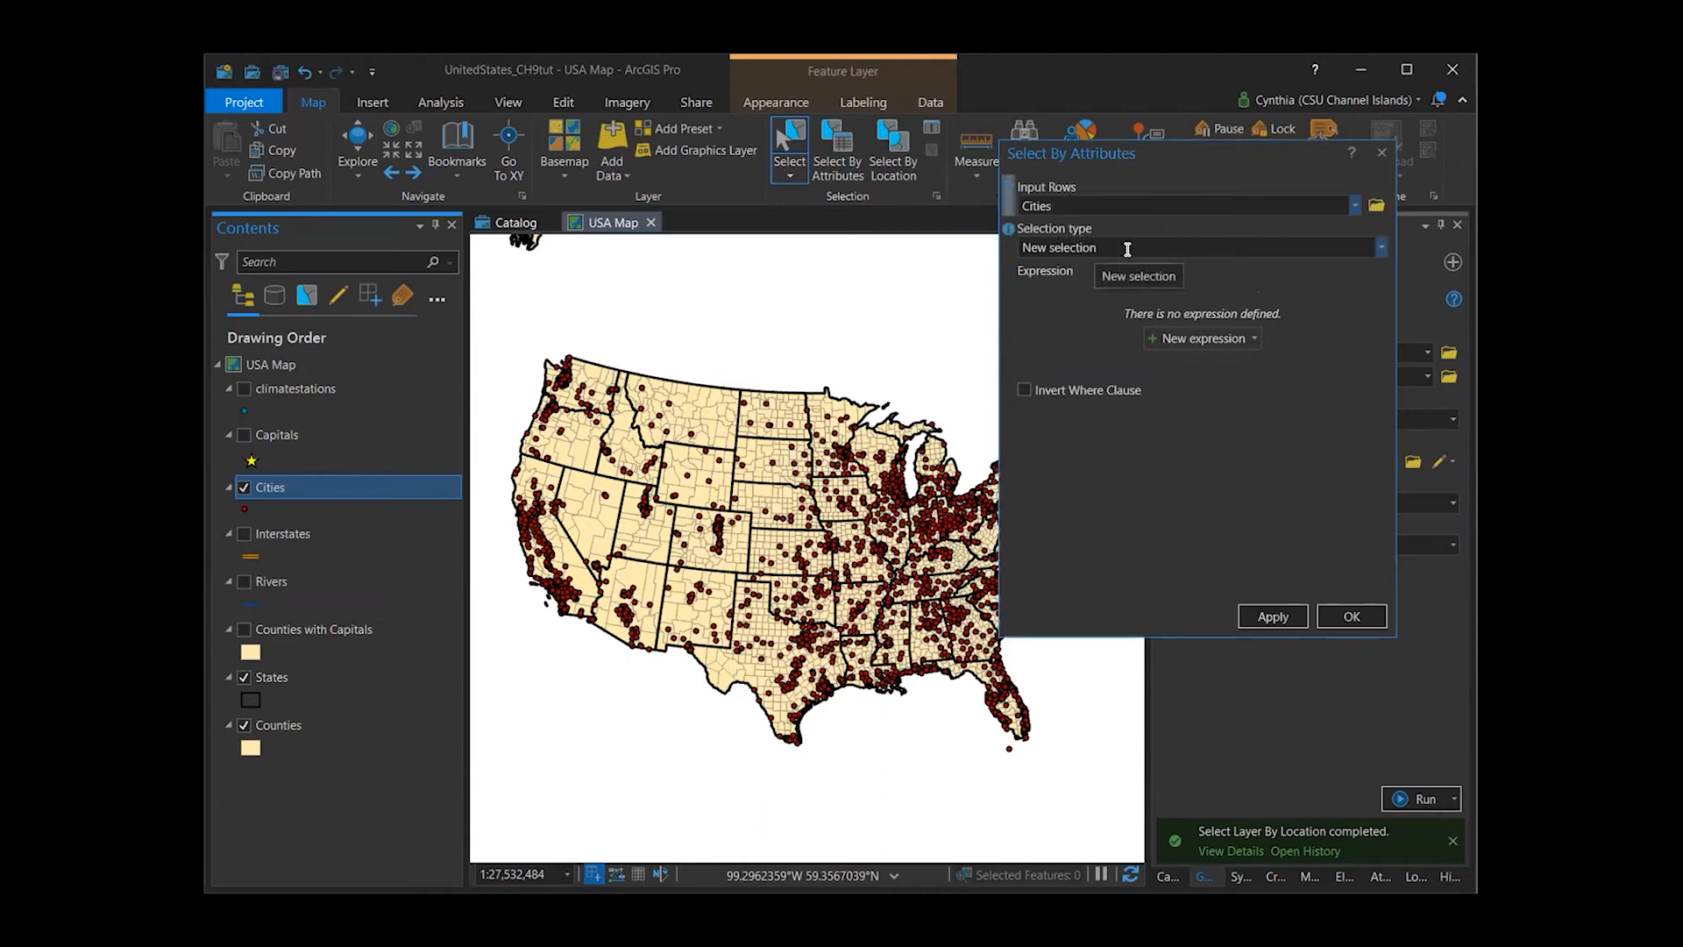
click(1153, 339)
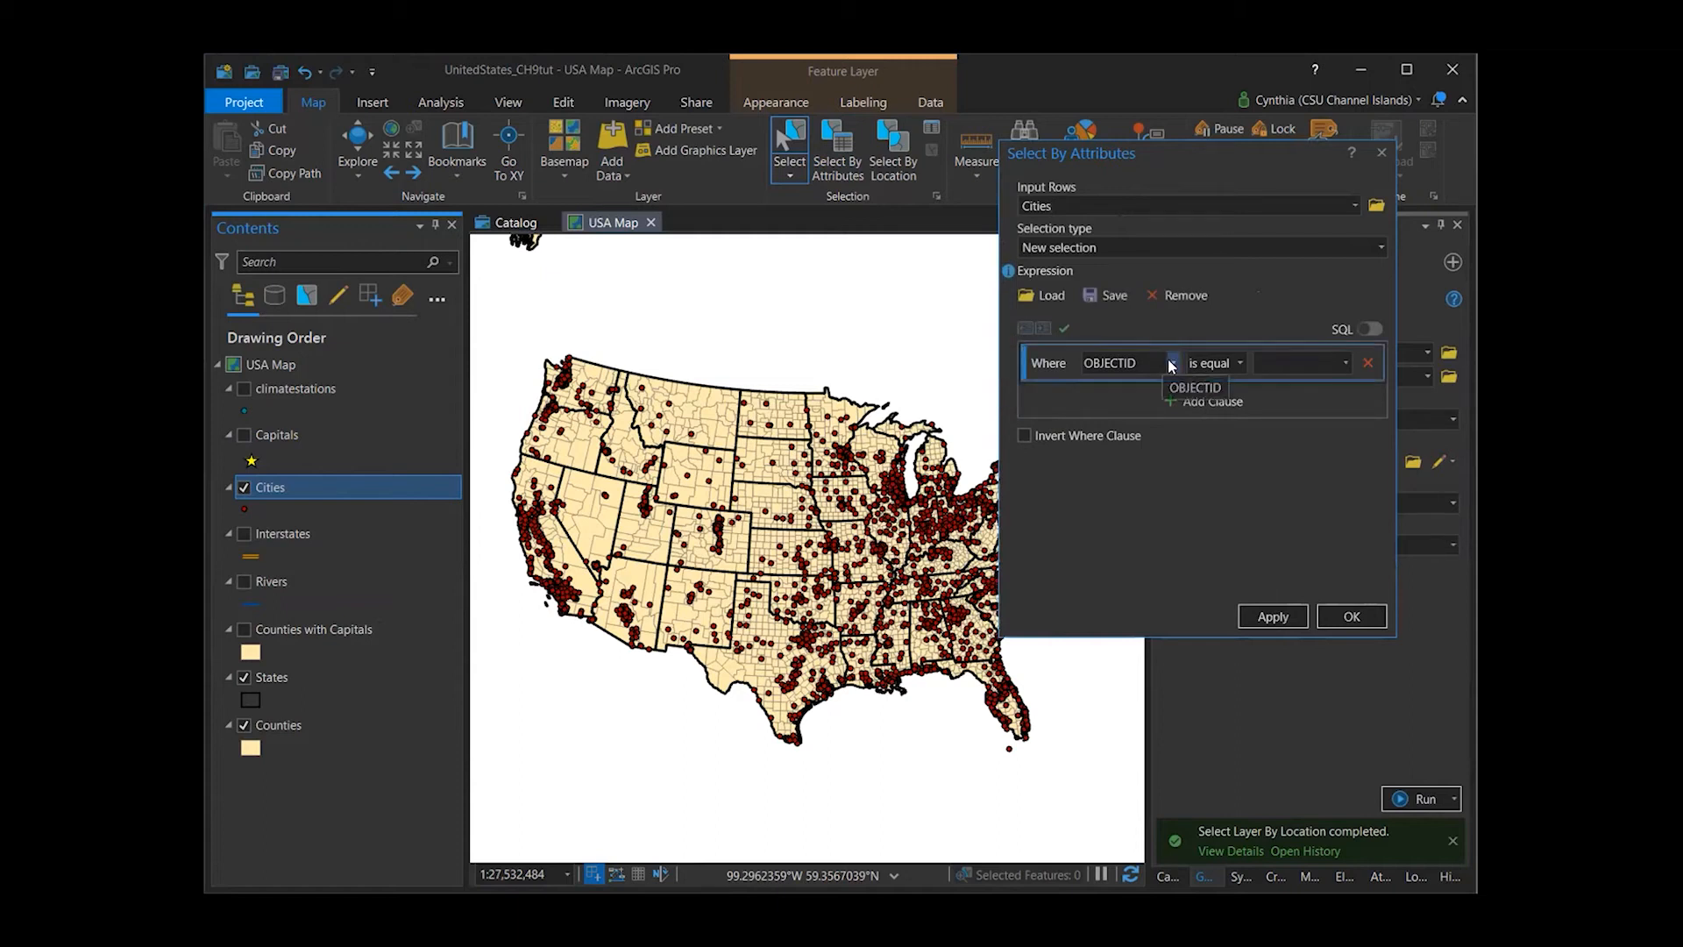
click(1172, 366)
click(1127, 402)
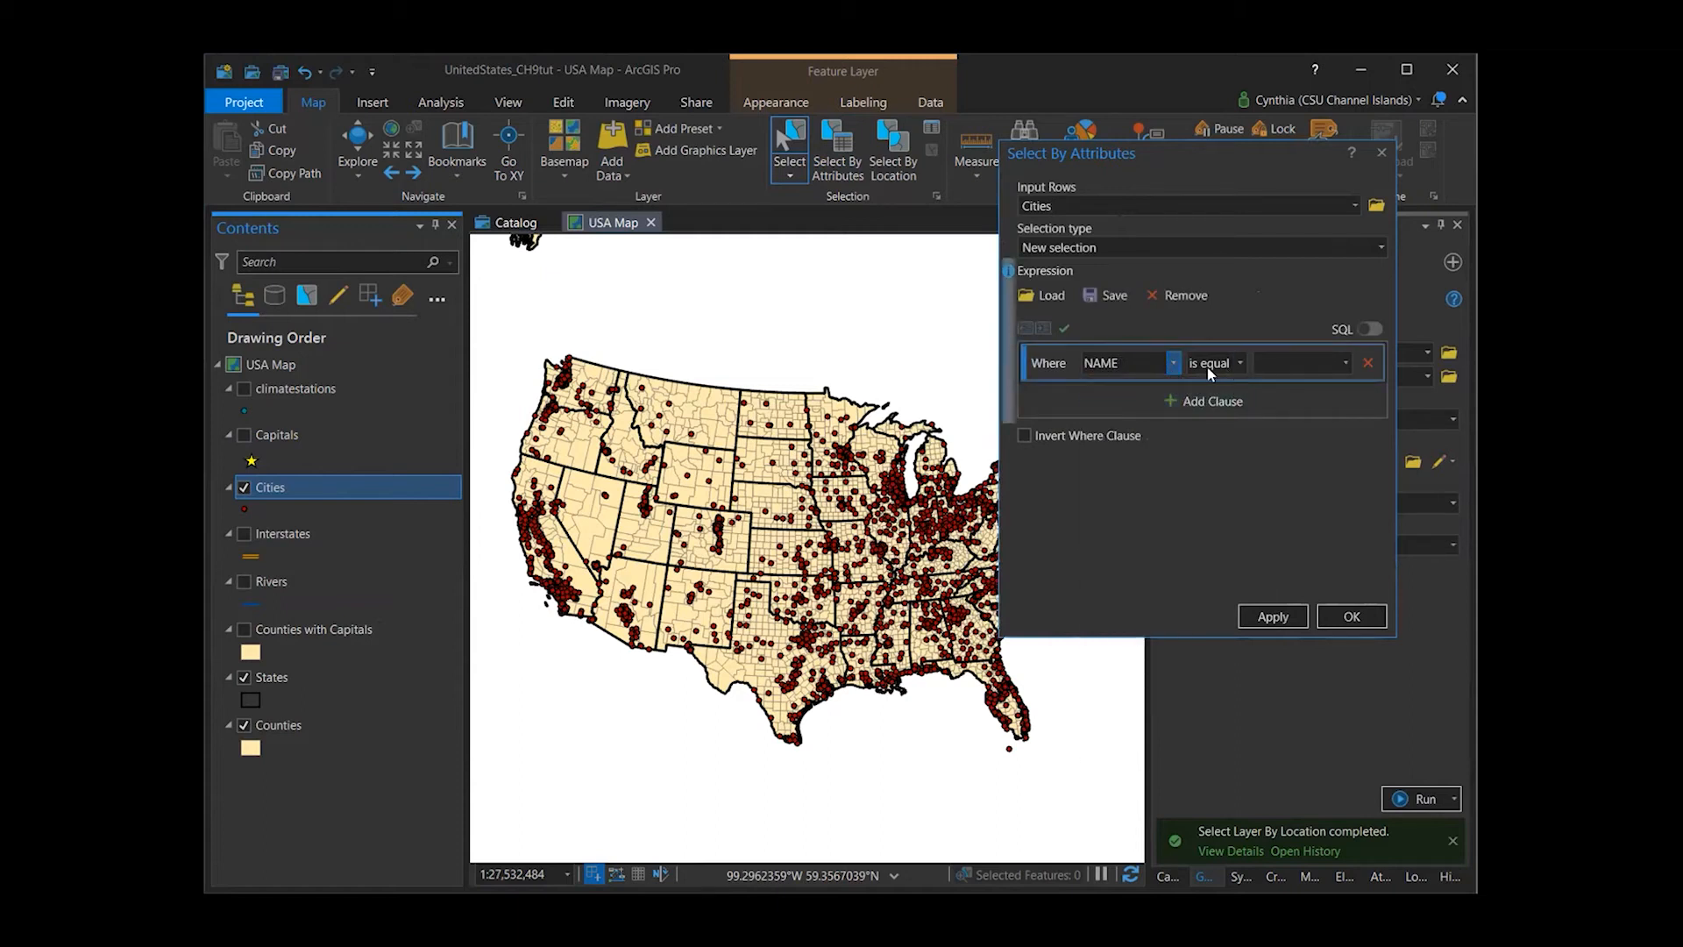
click(1293, 362)
text(Kansas City)
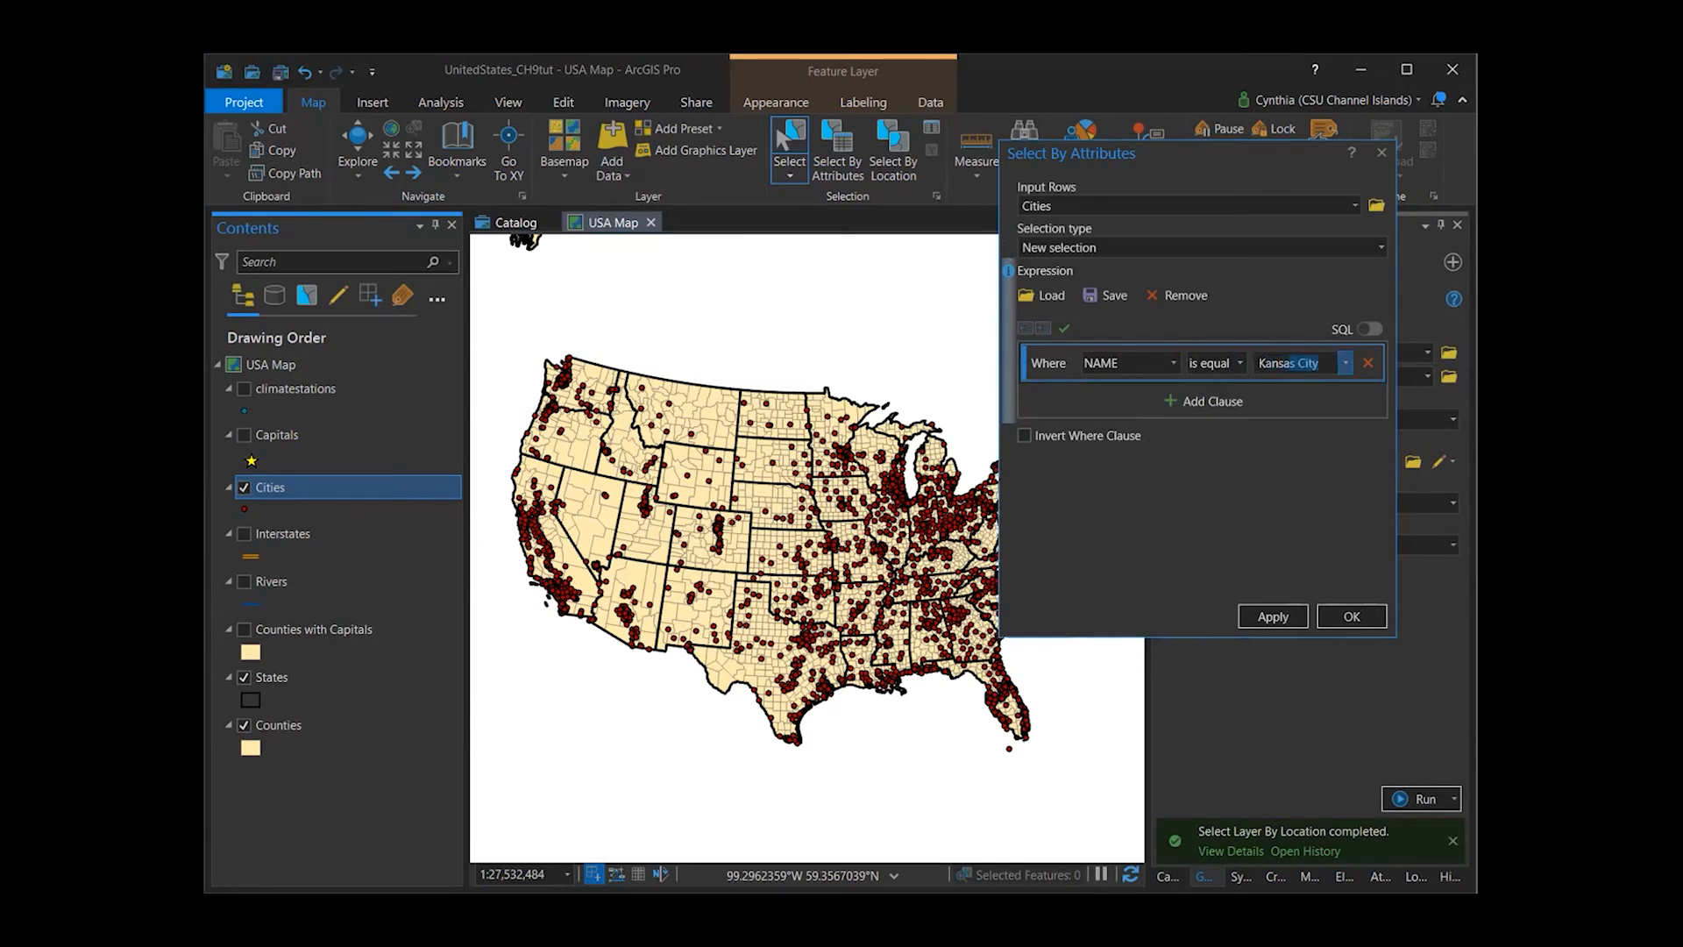
click(1335, 615)
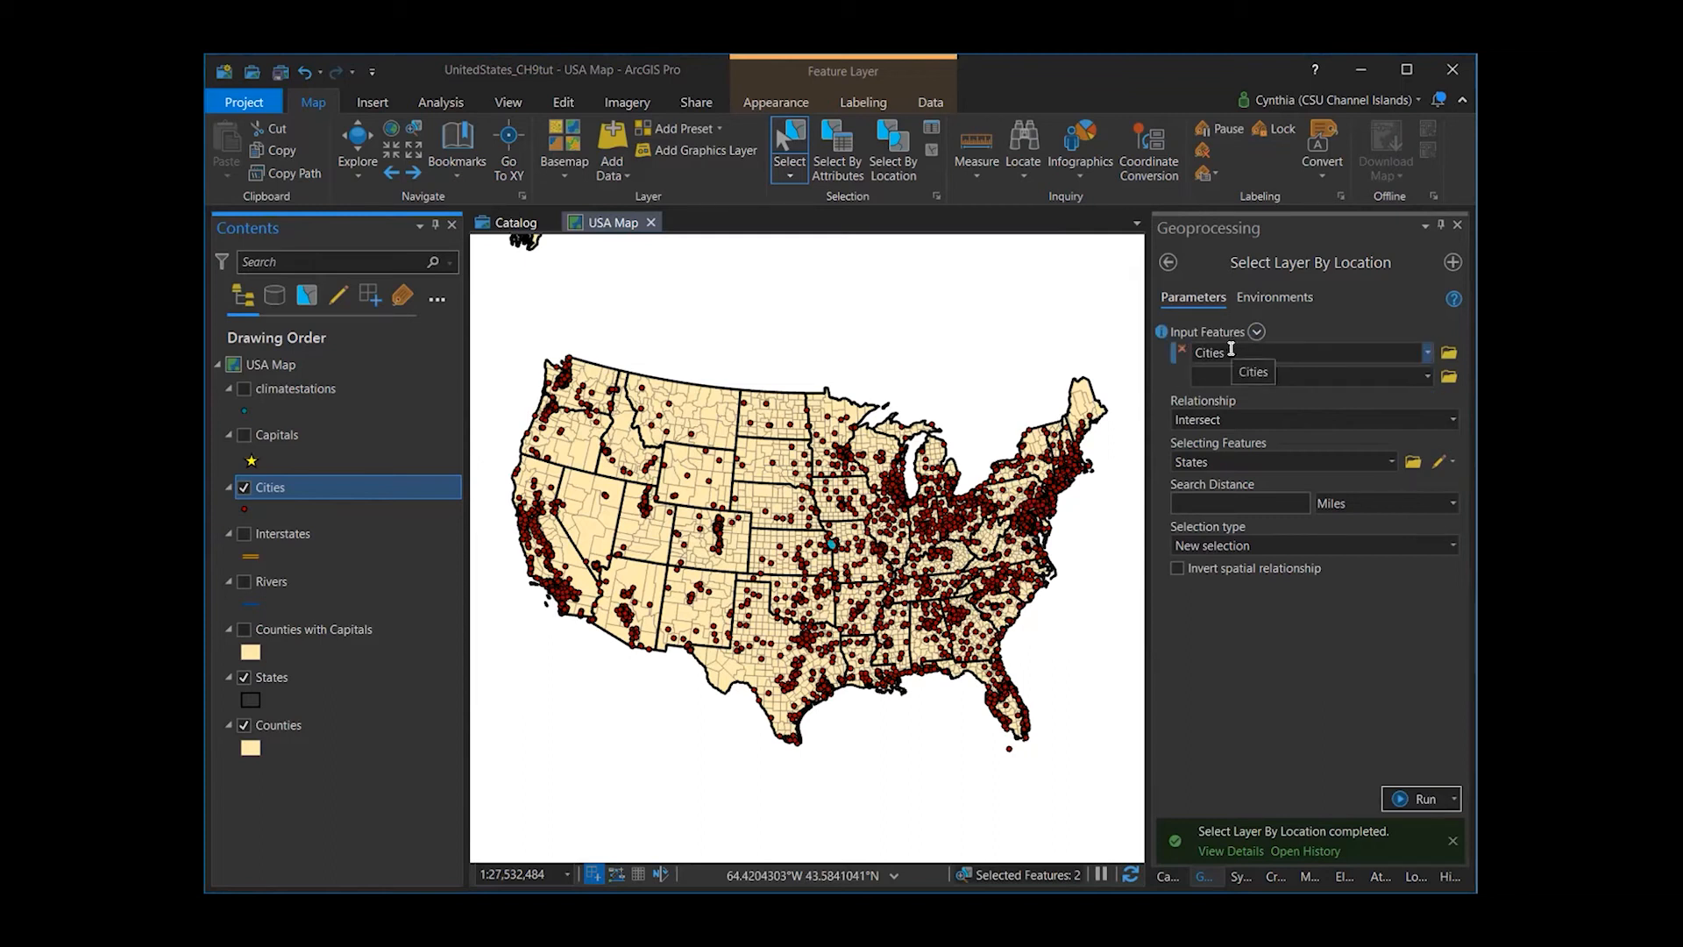
- Select by location the Cities within a distance of 400 miles of the selected Cities, as a new selection
click(1426, 352)
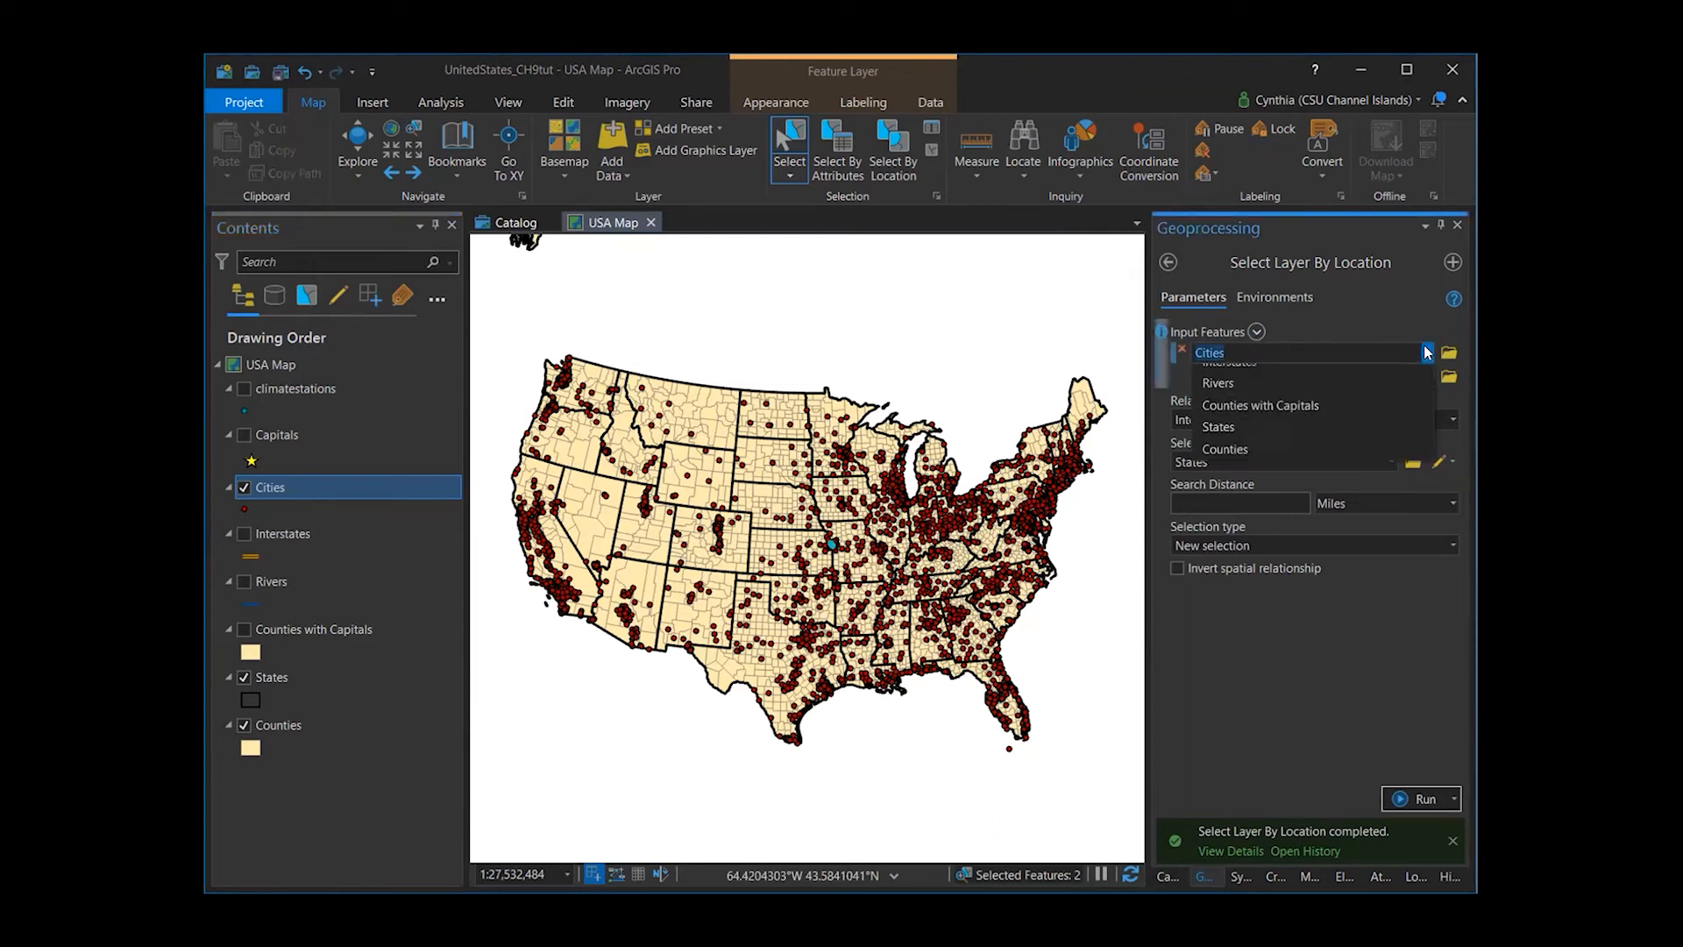
click(1386, 418)
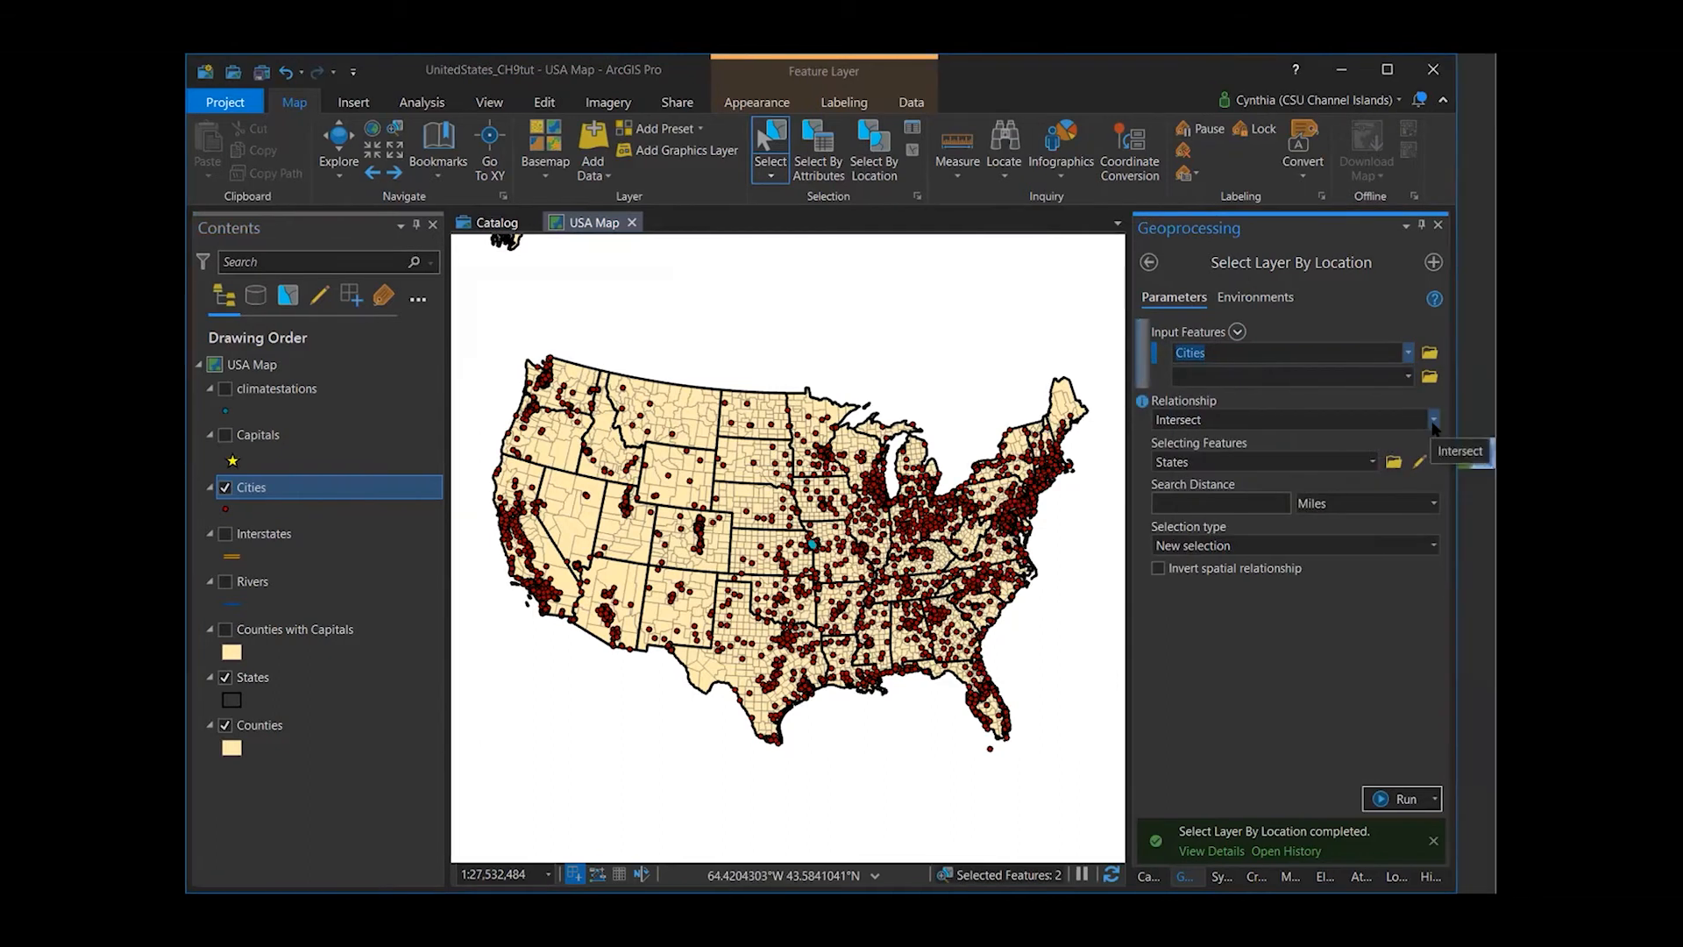
click(1434, 422)
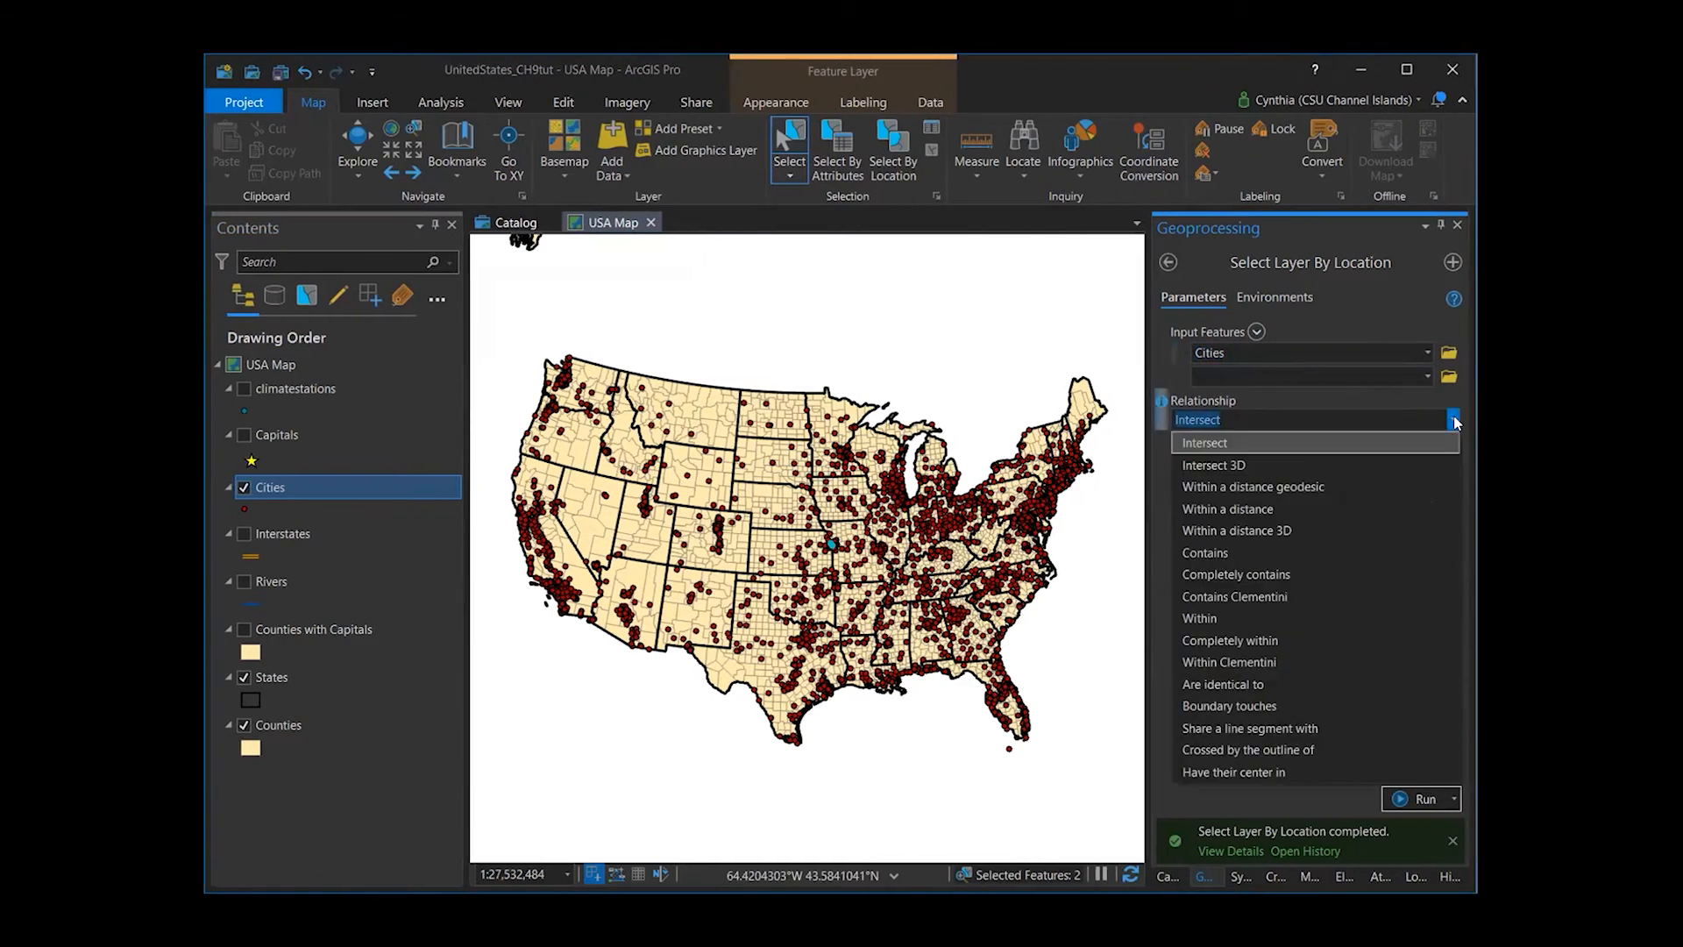
click(1405, 508)
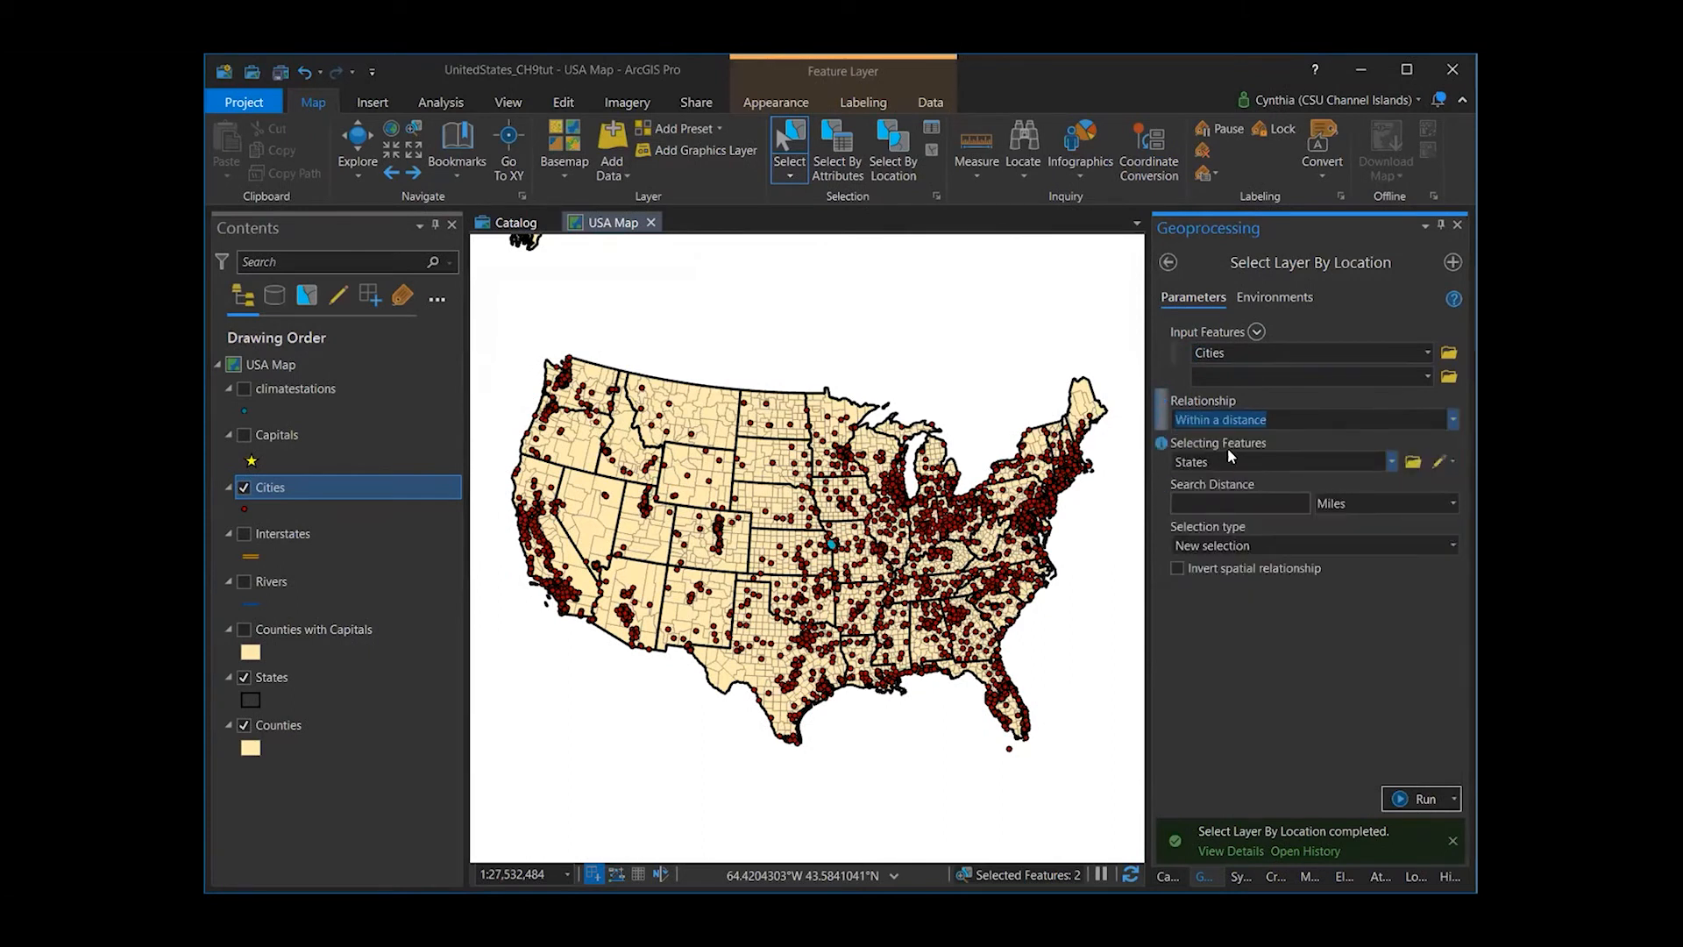
click(1391, 461)
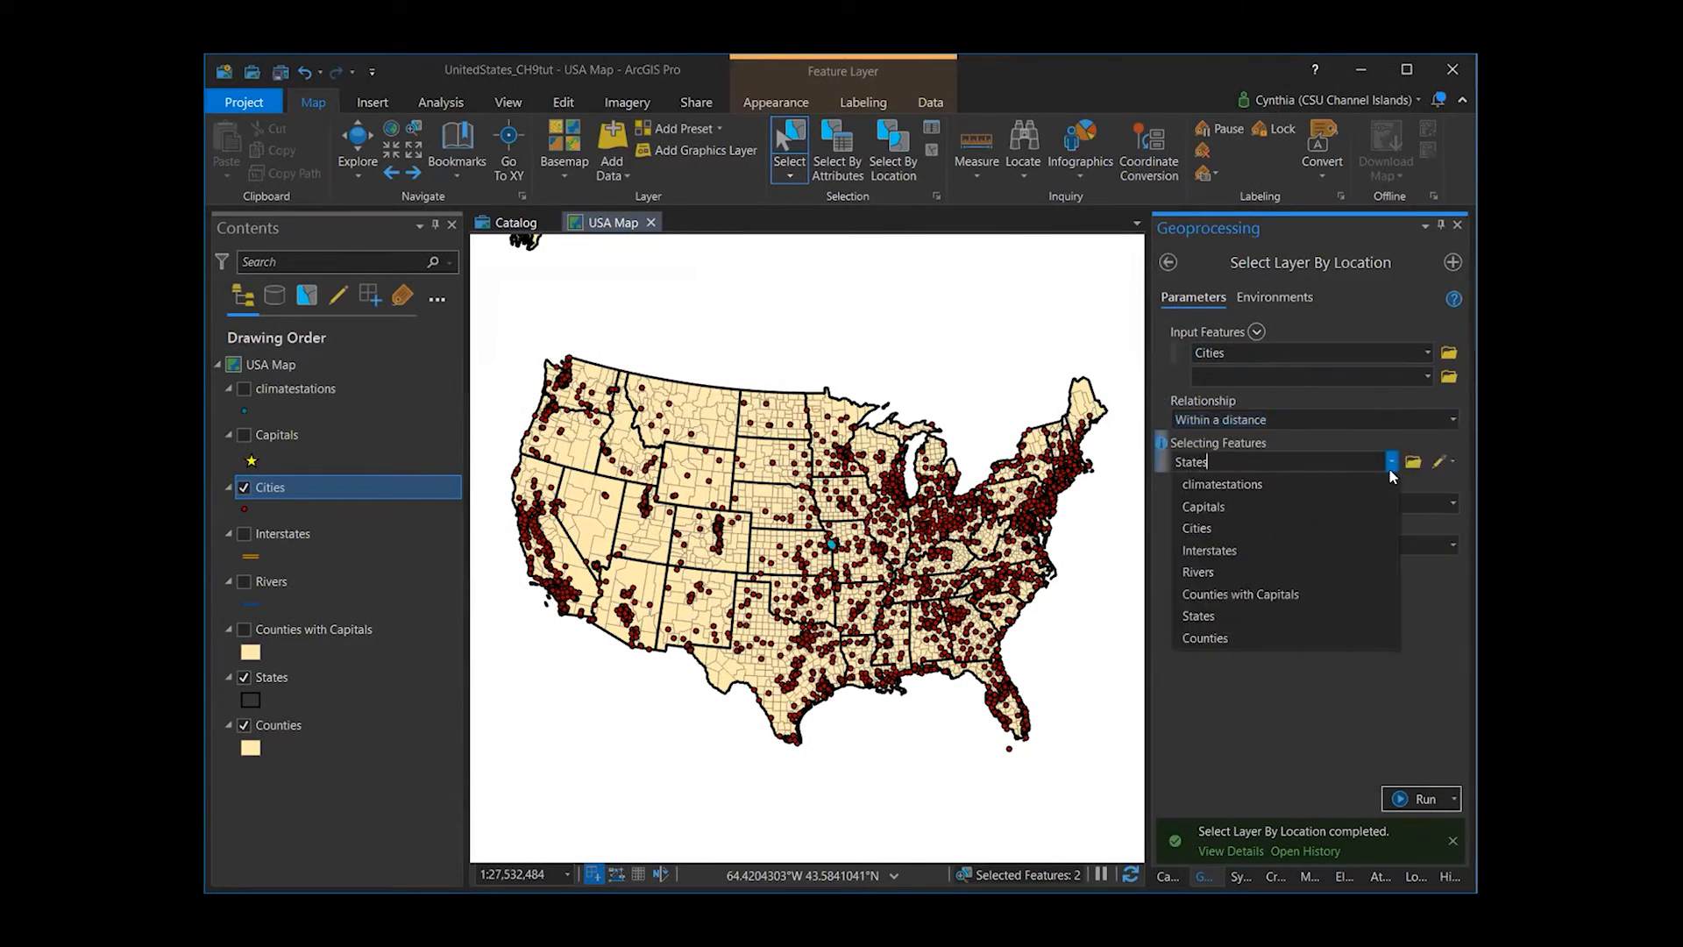
click(1357, 526)
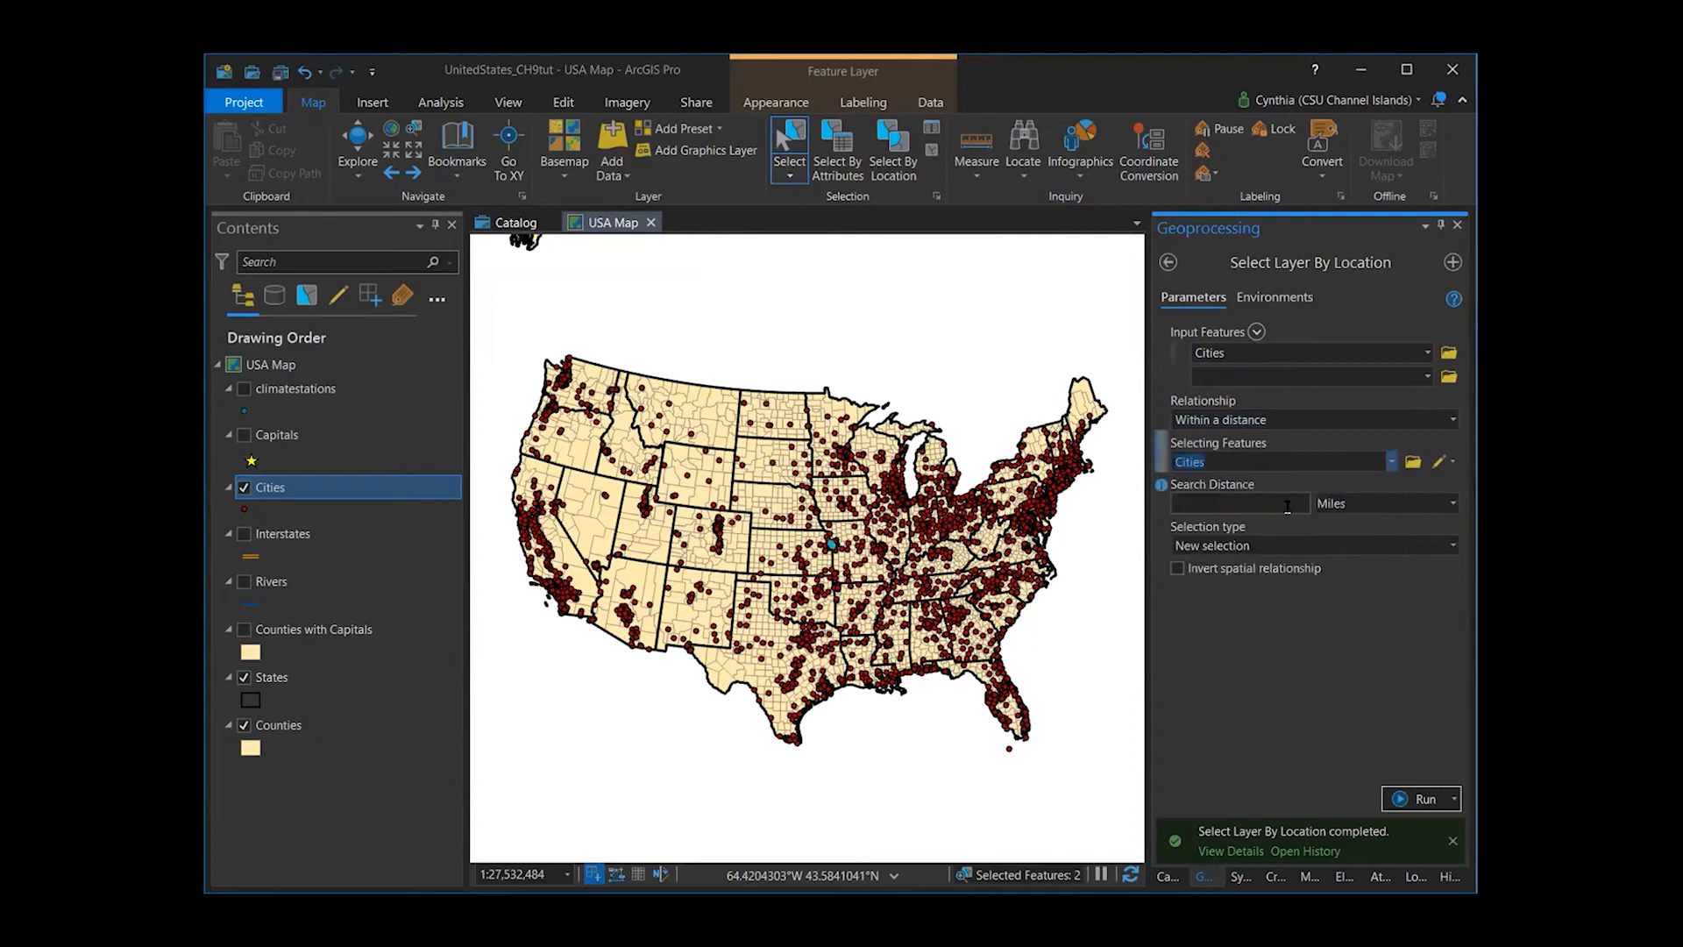
click(1287, 506)
text(400)
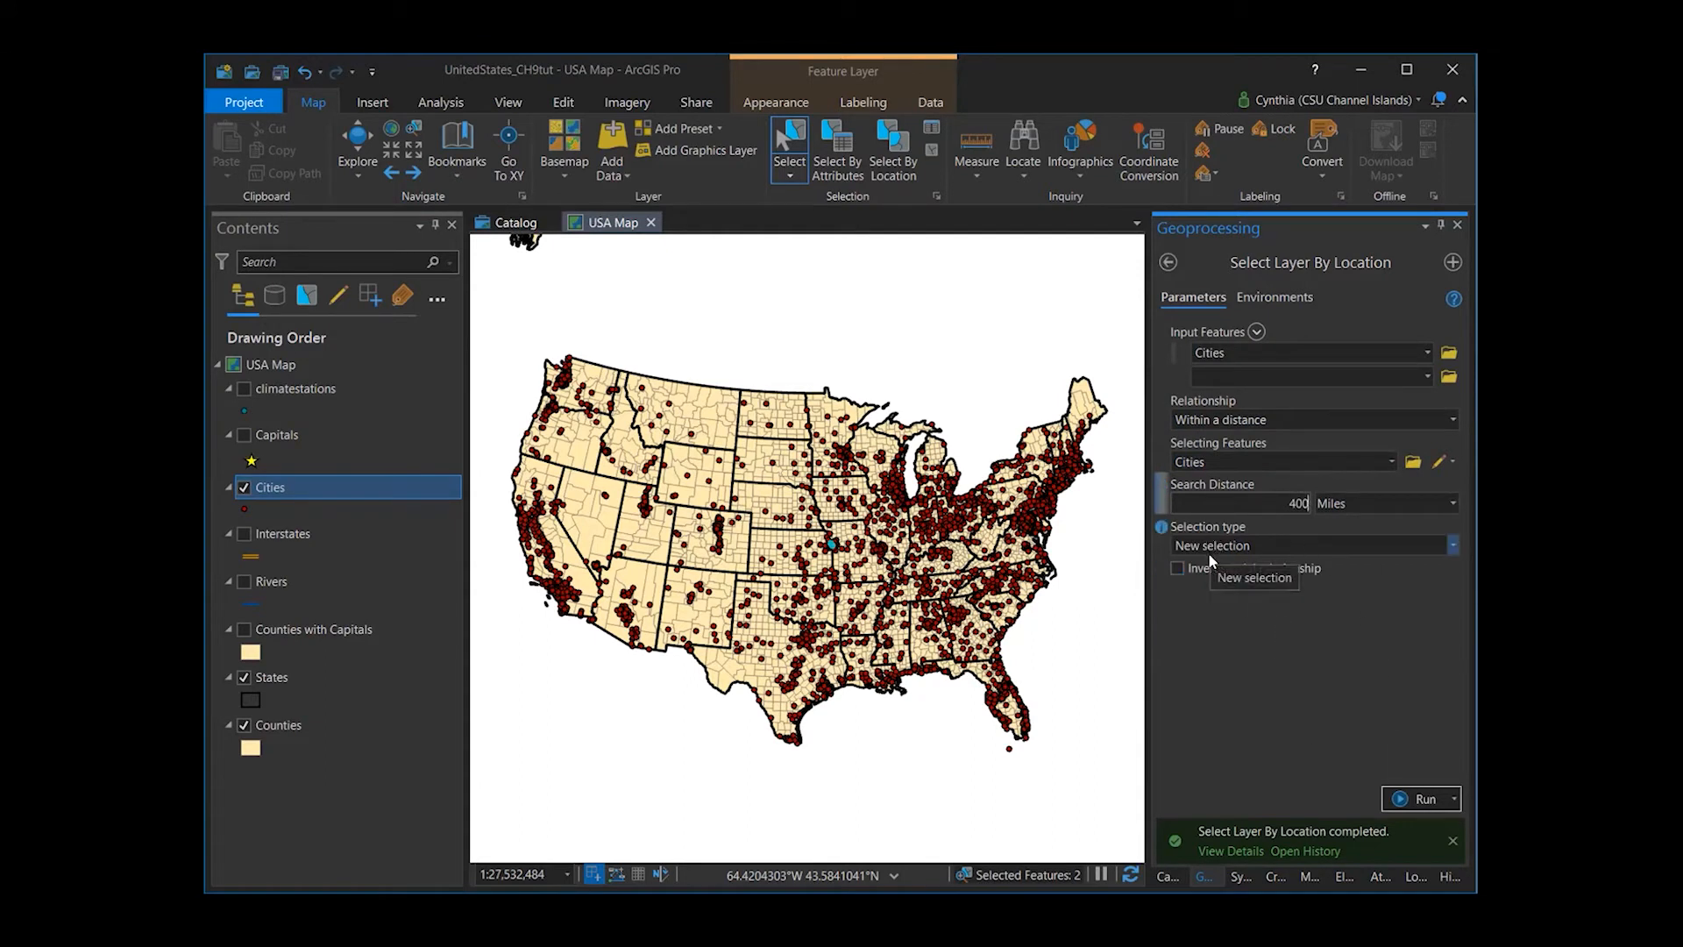
click(1412, 800)
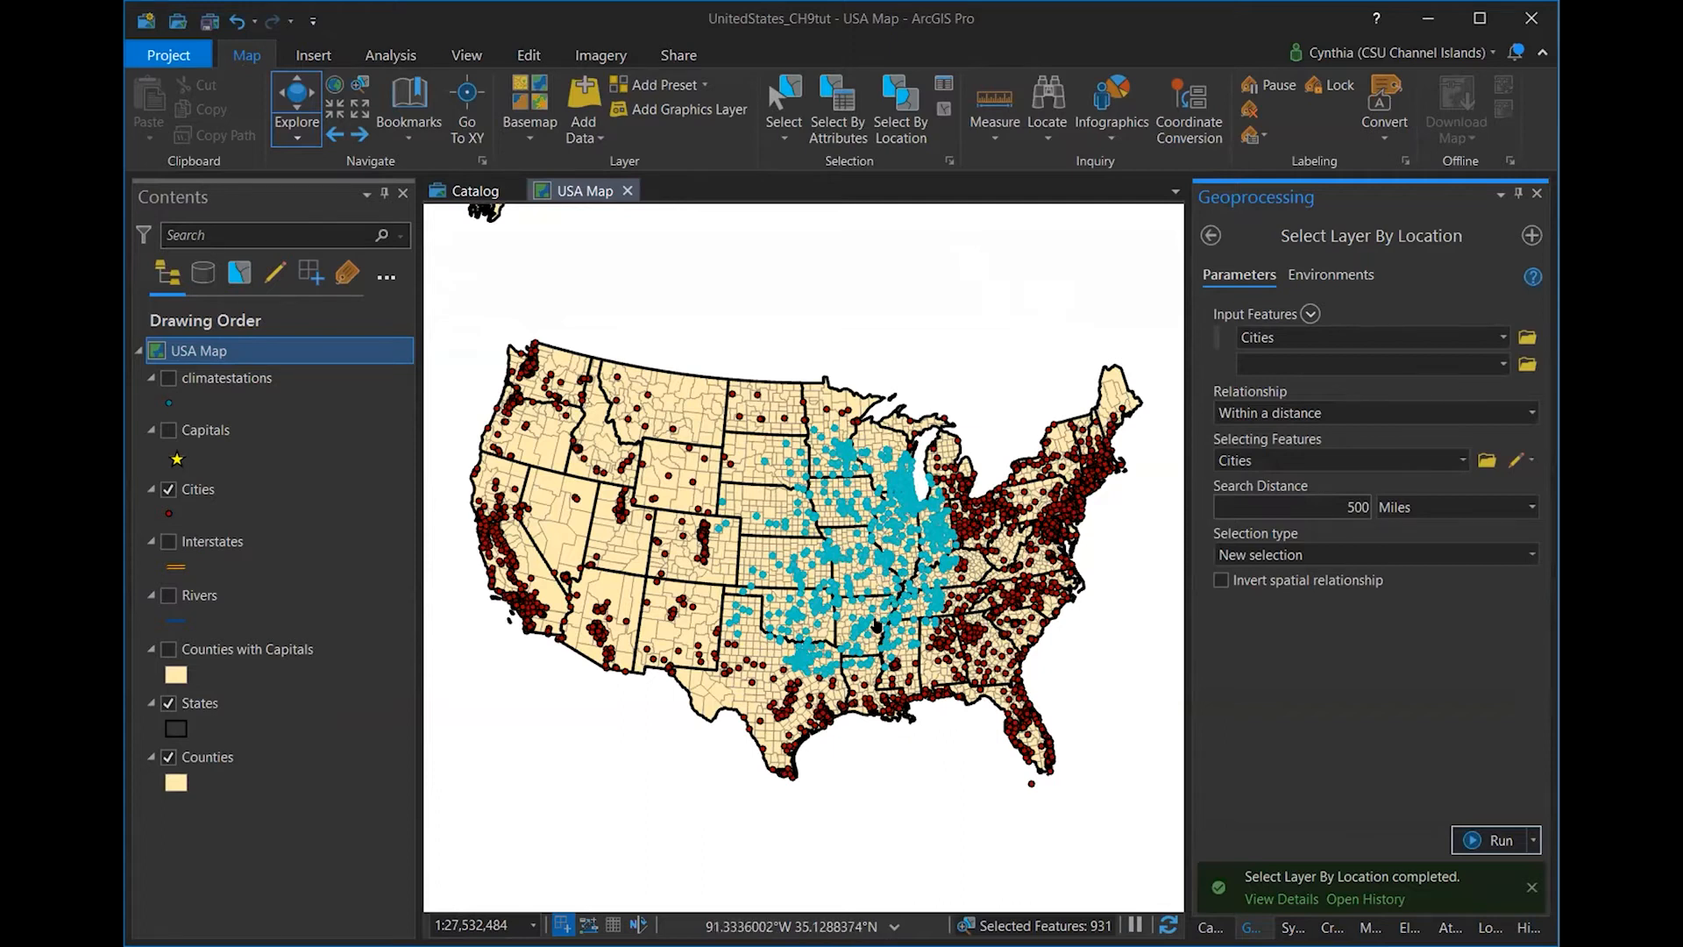
- Clear the Cities selection, hide the Cities layer and show the Rivers layer
click(940, 109)
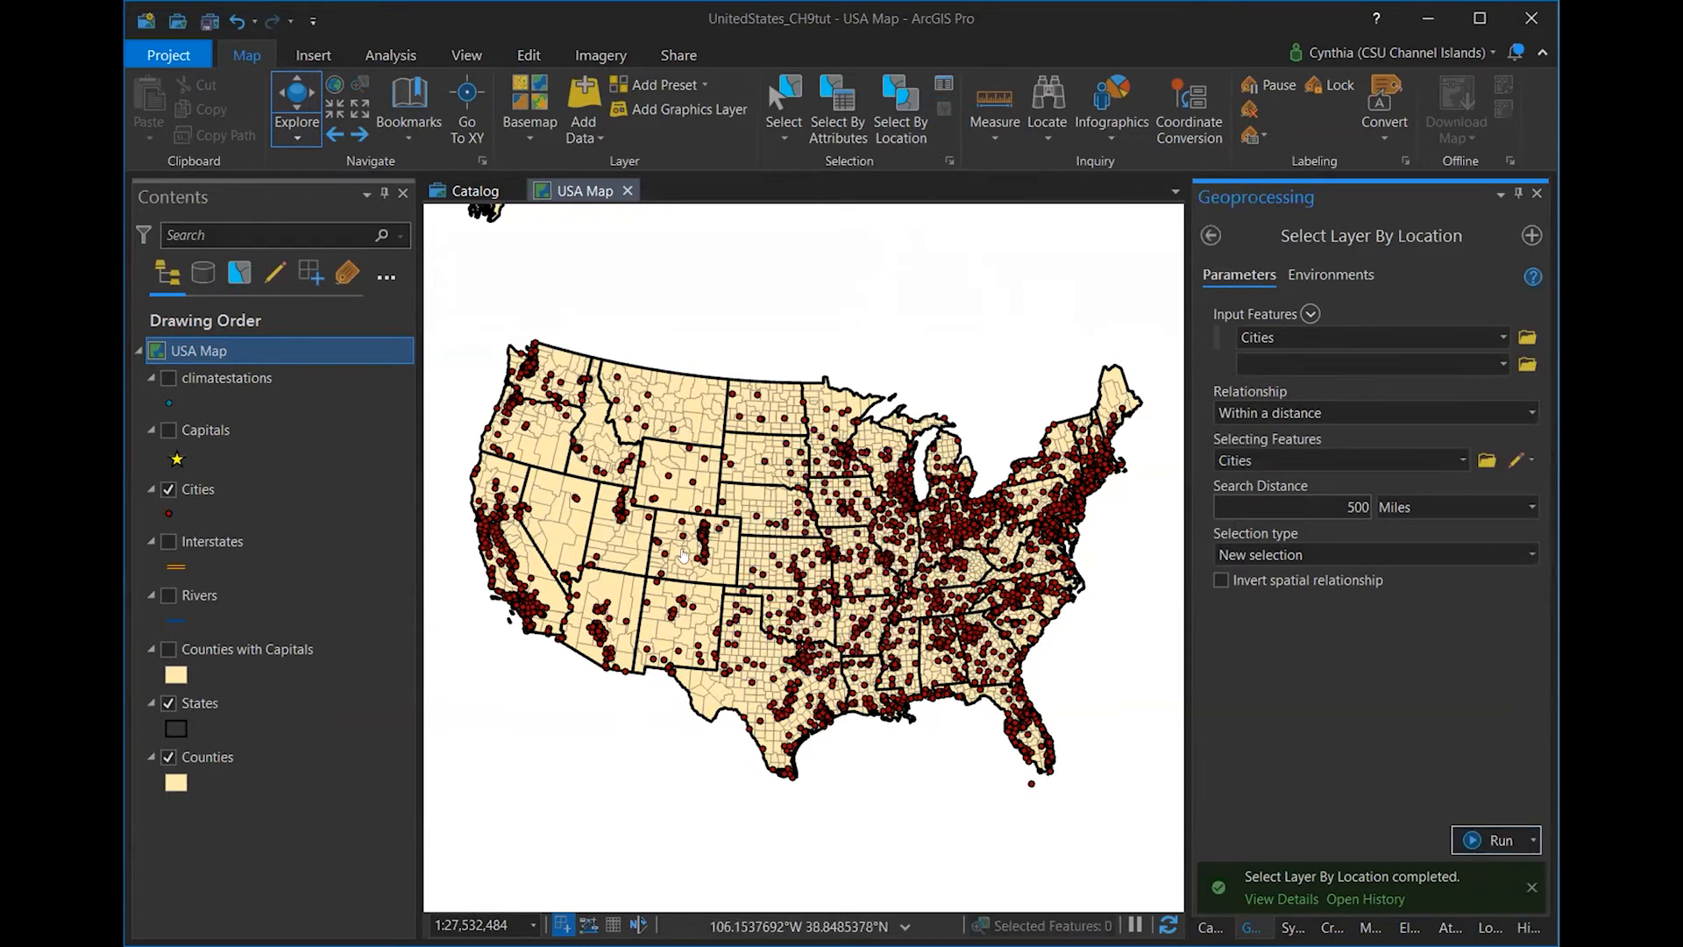
click(170, 490)
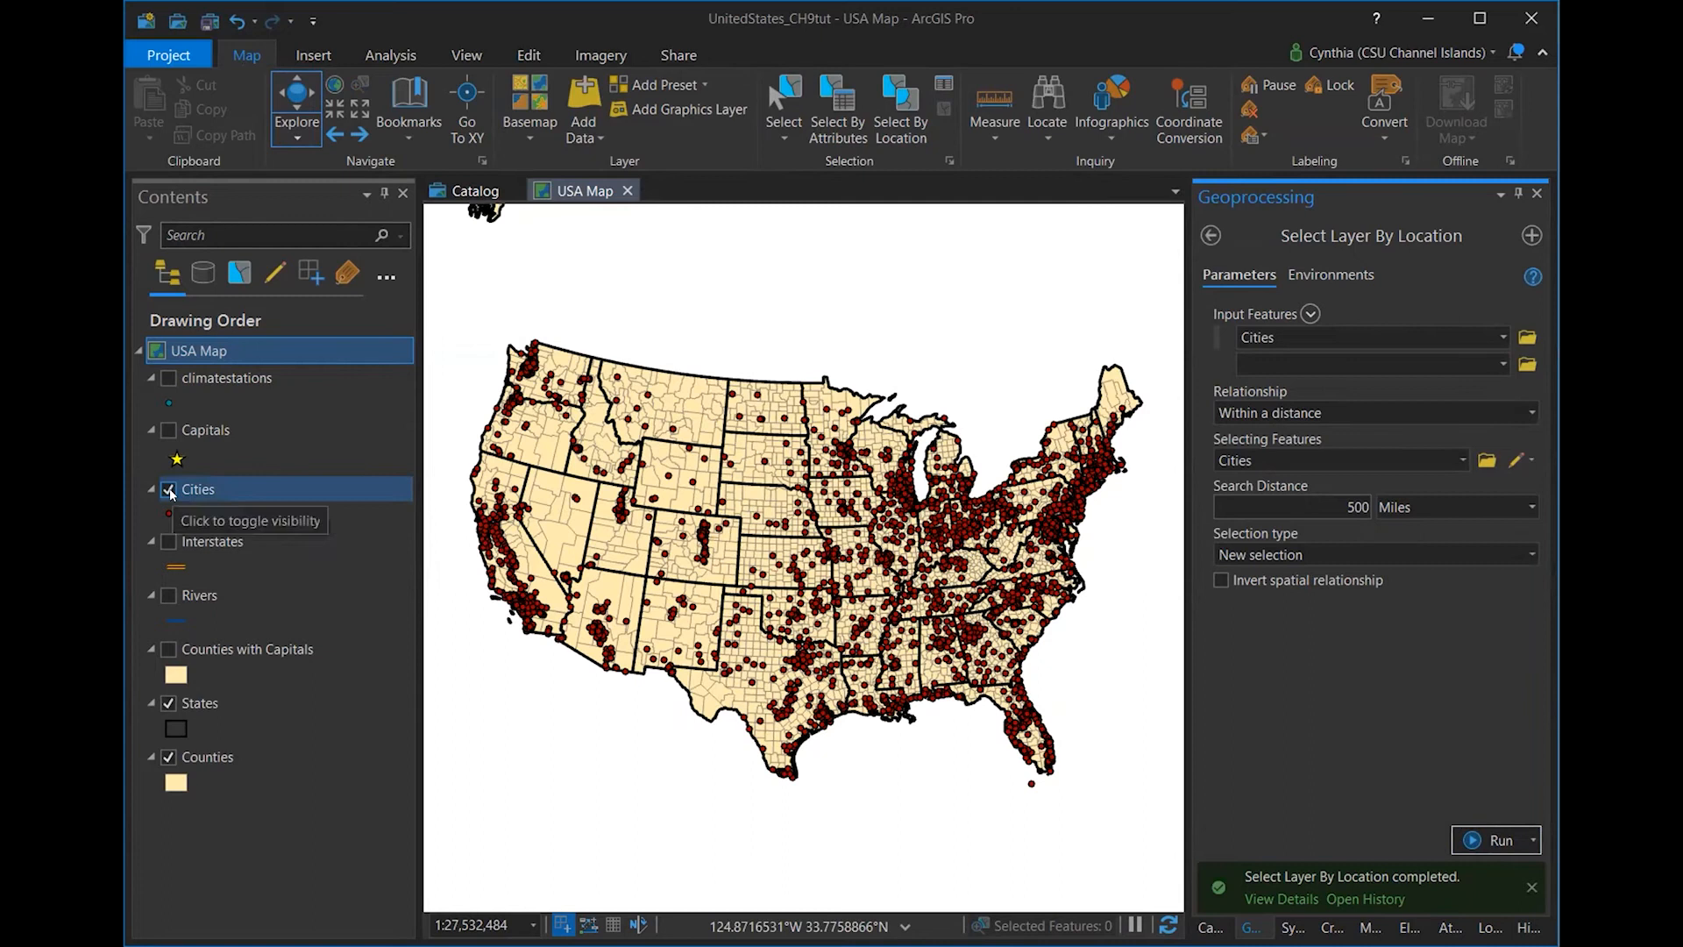
click(169, 596)
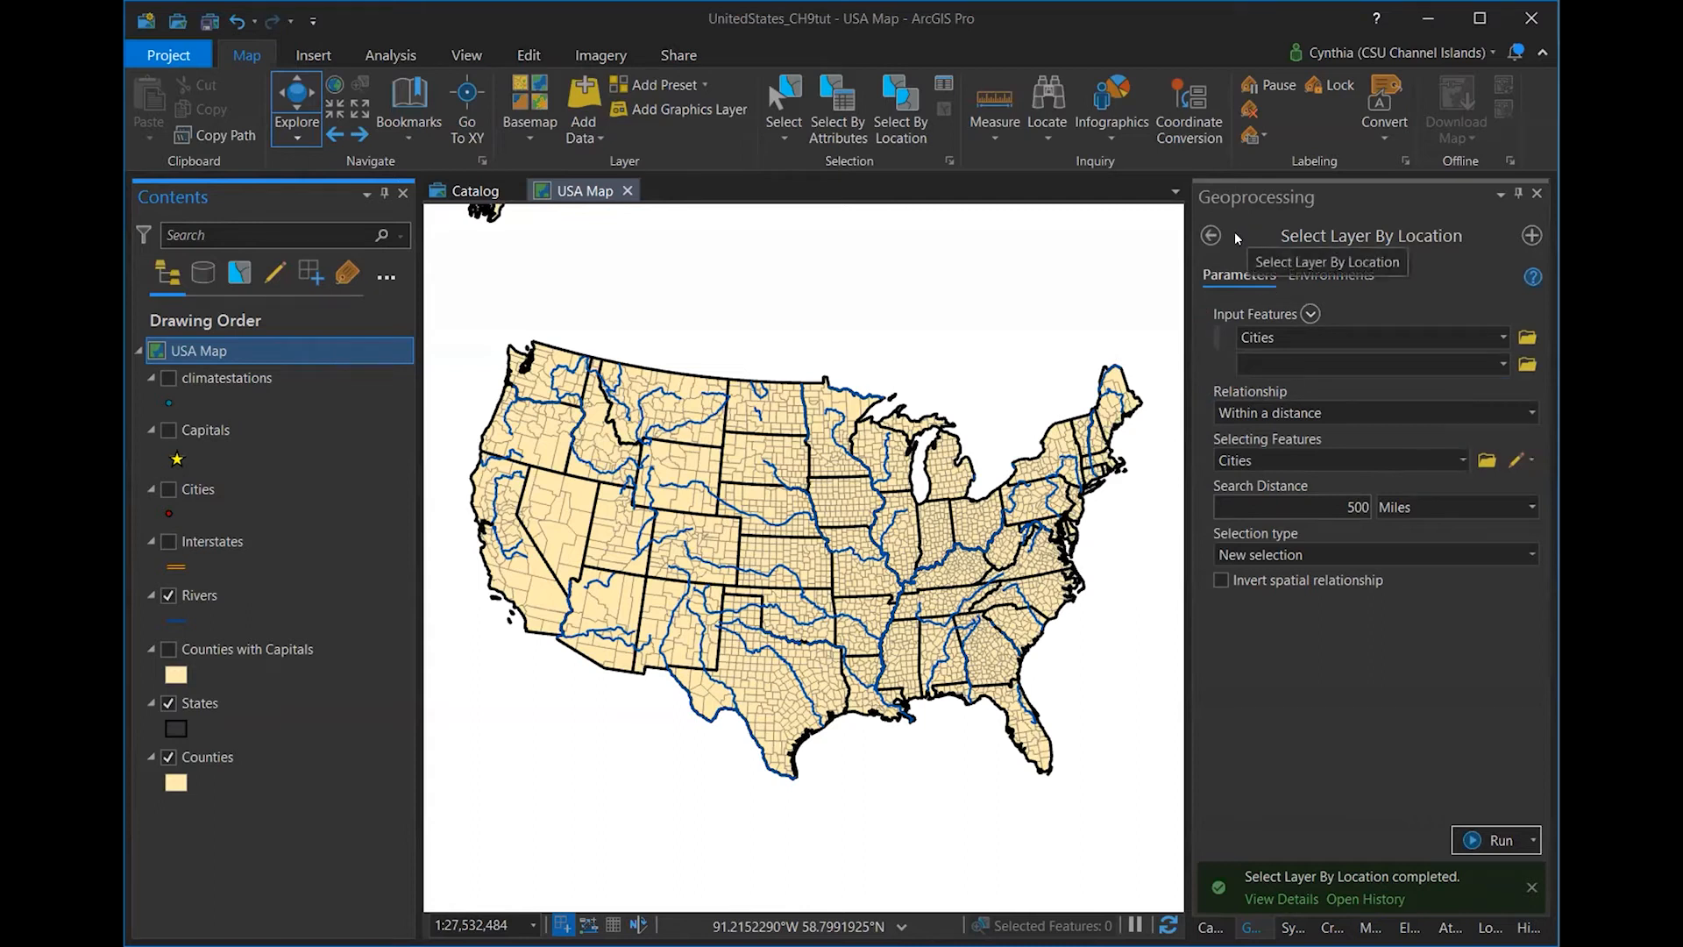
- Set up the Make Feature Layer tool with States as input features and Mountain_States as the output layer
click(1210, 236)
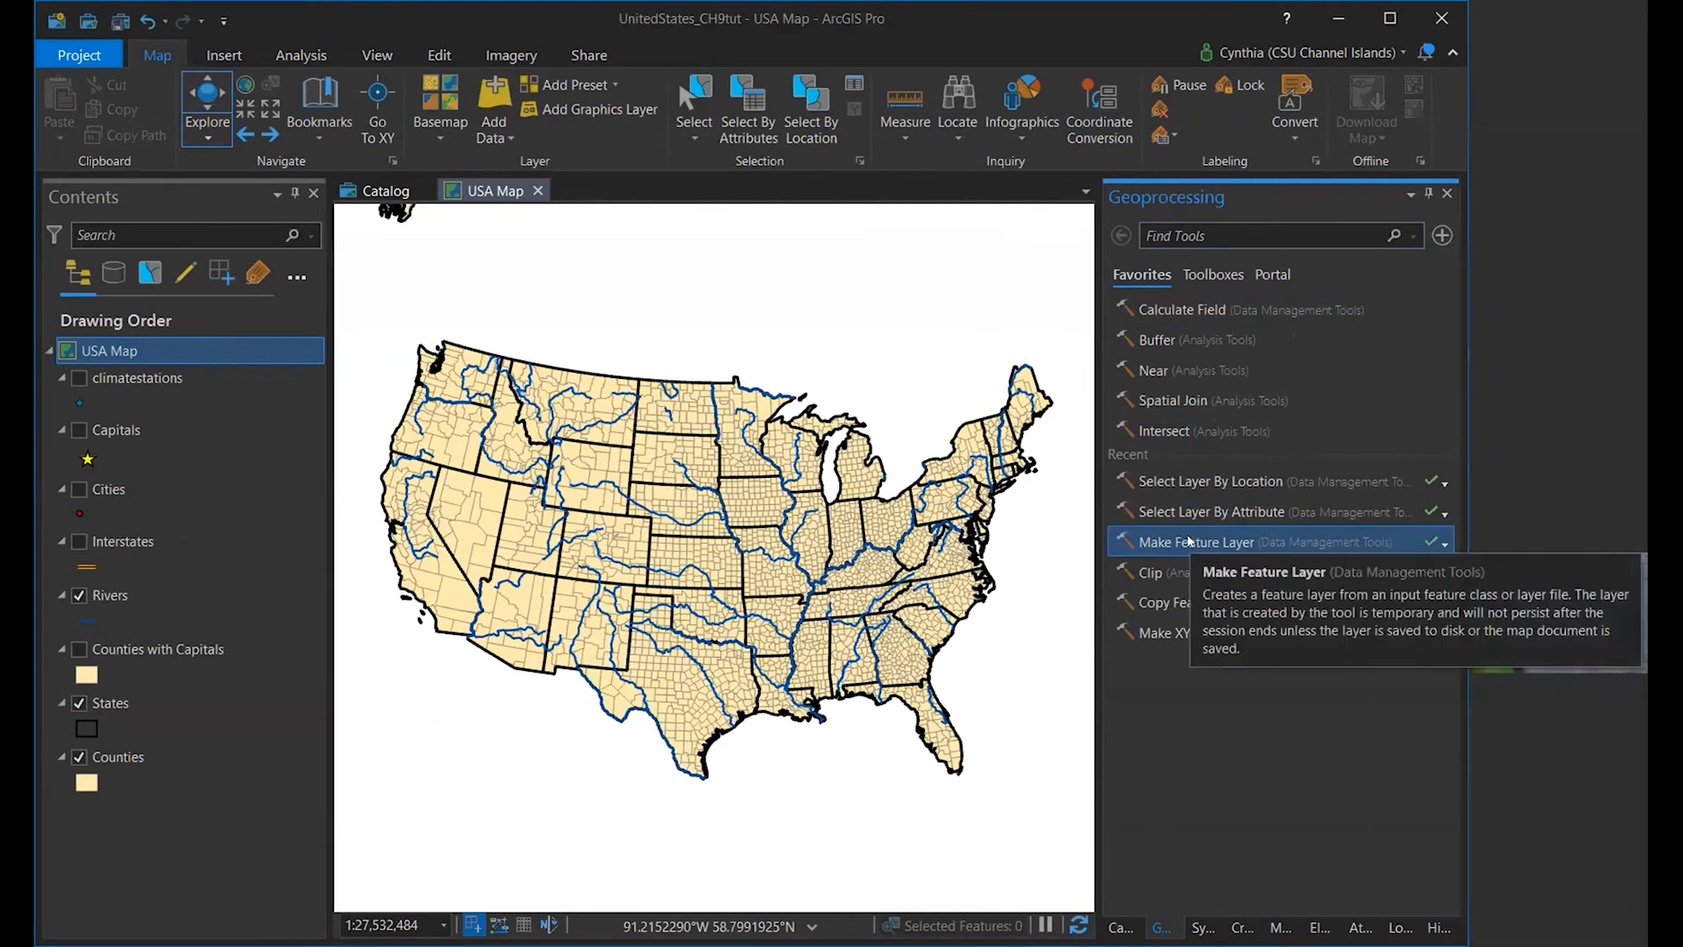
click(1277, 538)
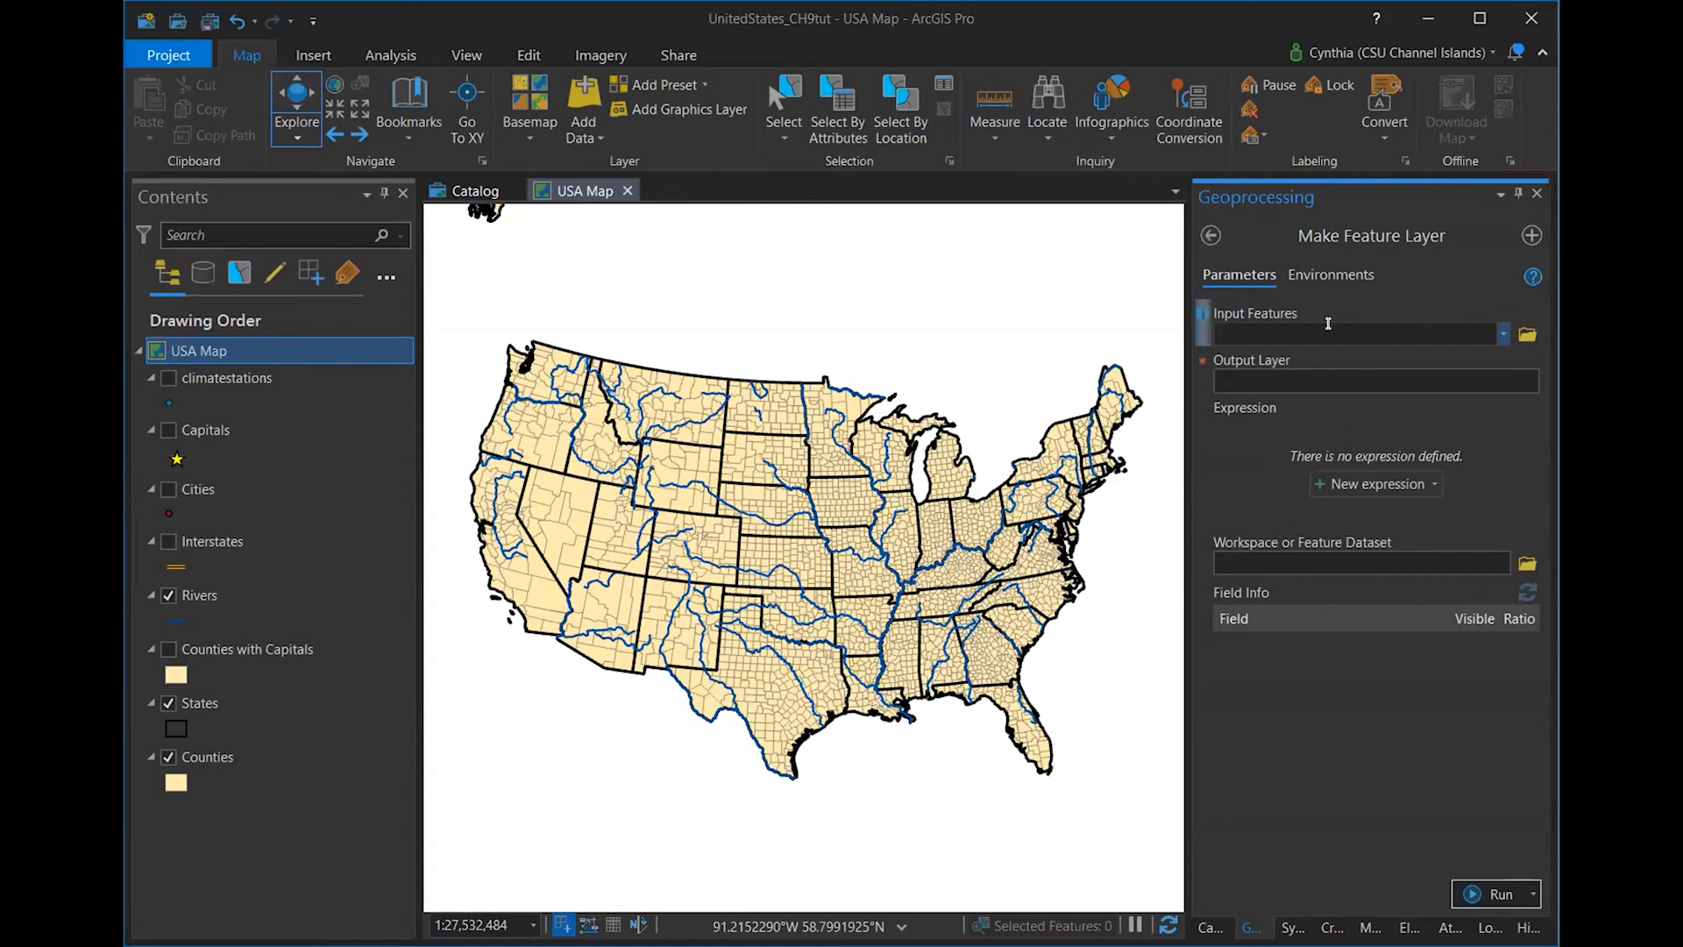
click(1504, 334)
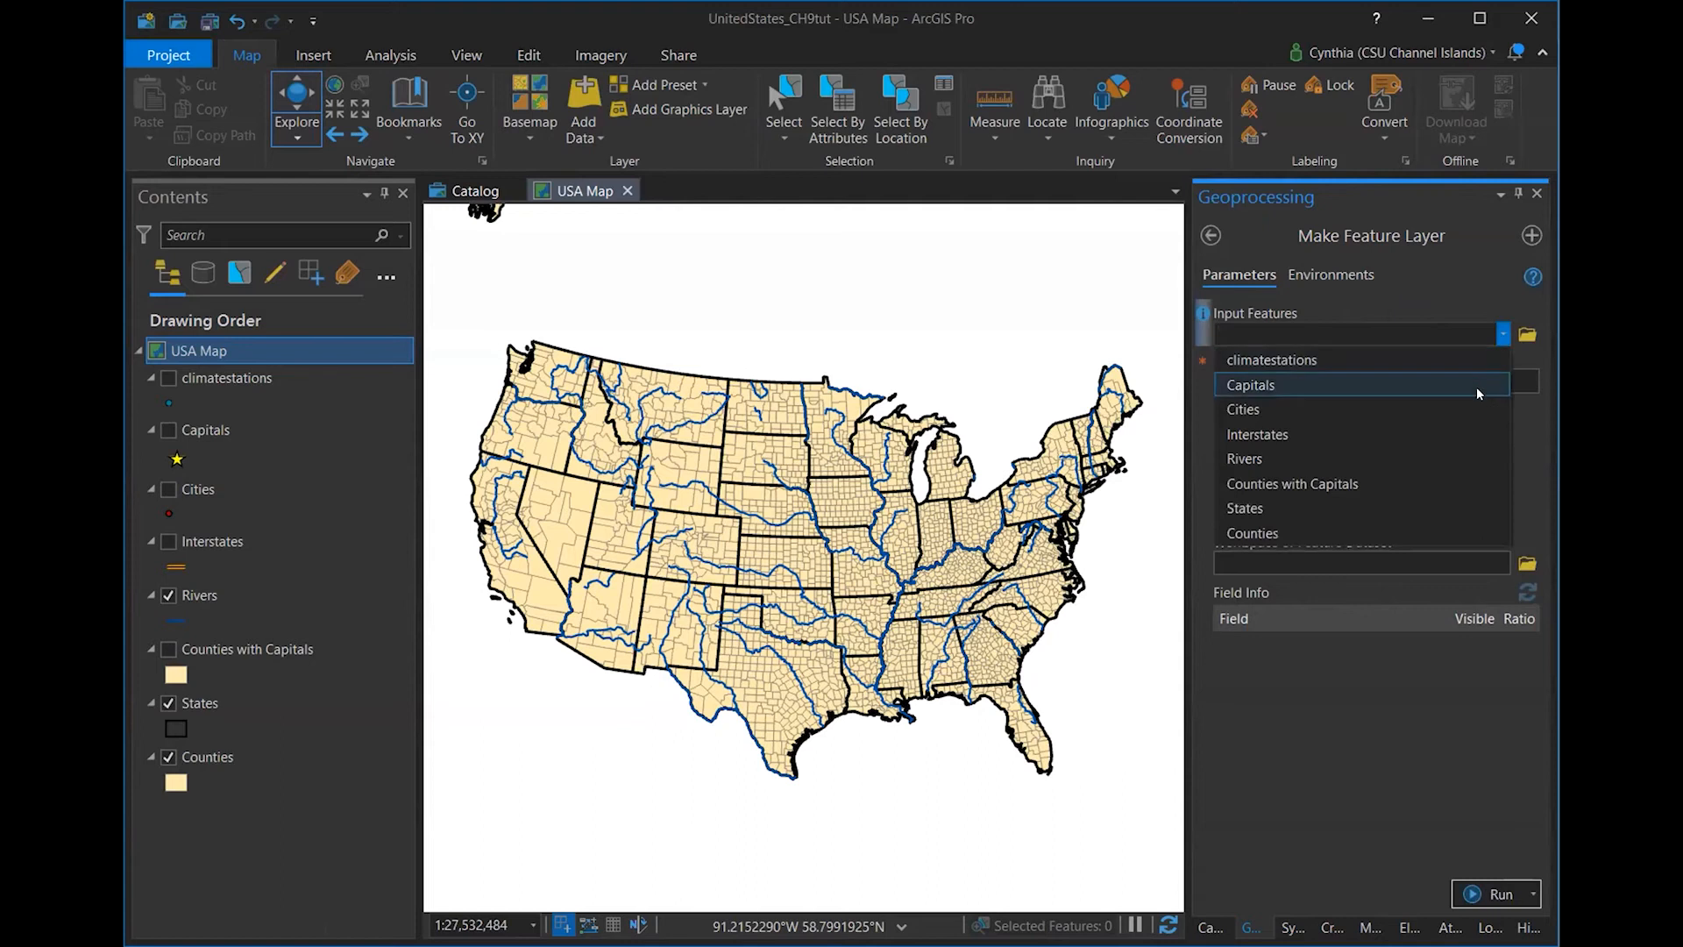
click(1452, 507)
click(1326, 377)
drag(1325, 377, 1194, 382)
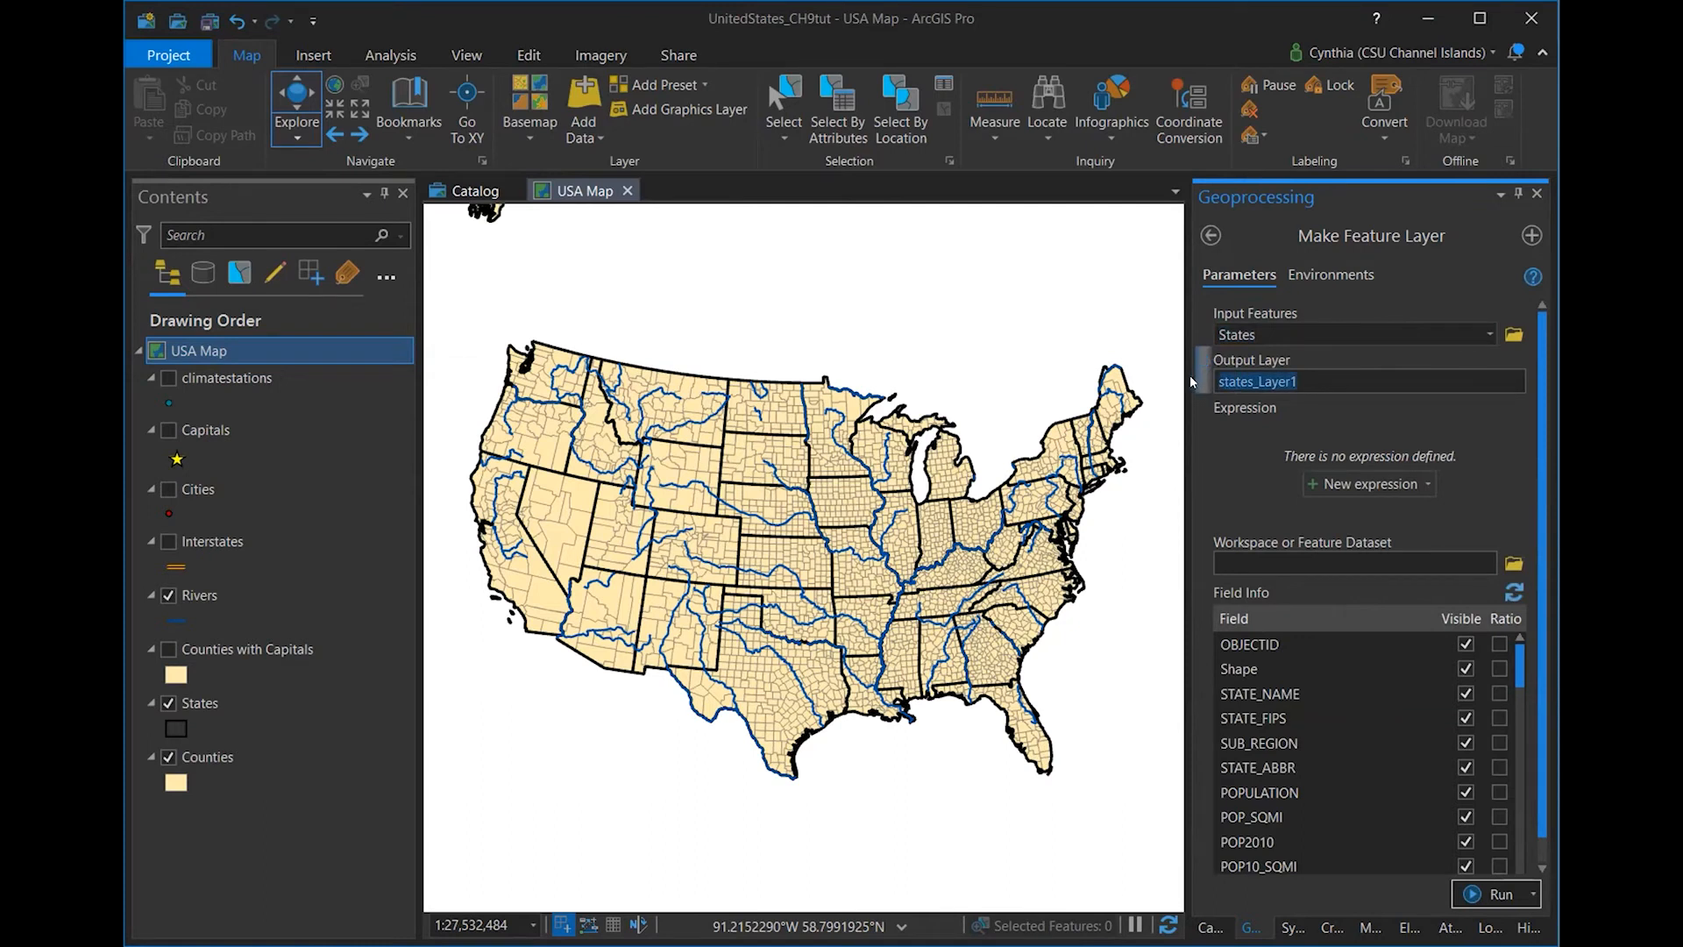
text(Mountain_States)
- Create the layer with the expression SUB_REGION is equal to Mountain, and hide the original States layer
click(1363, 484)
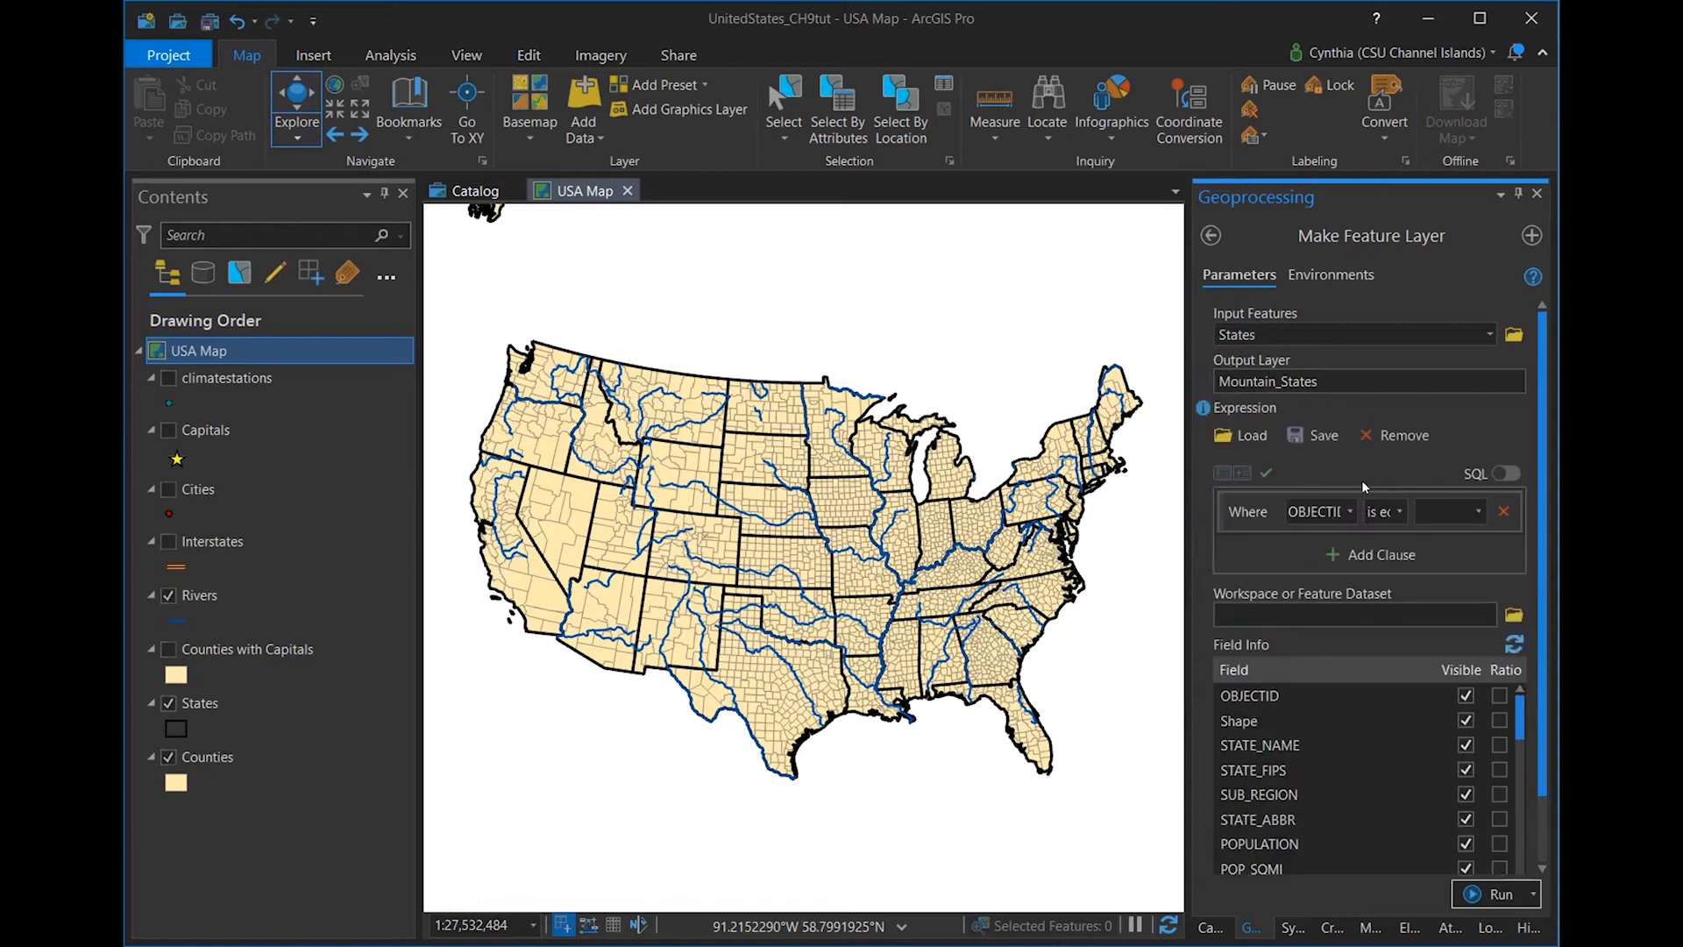
click(1350, 513)
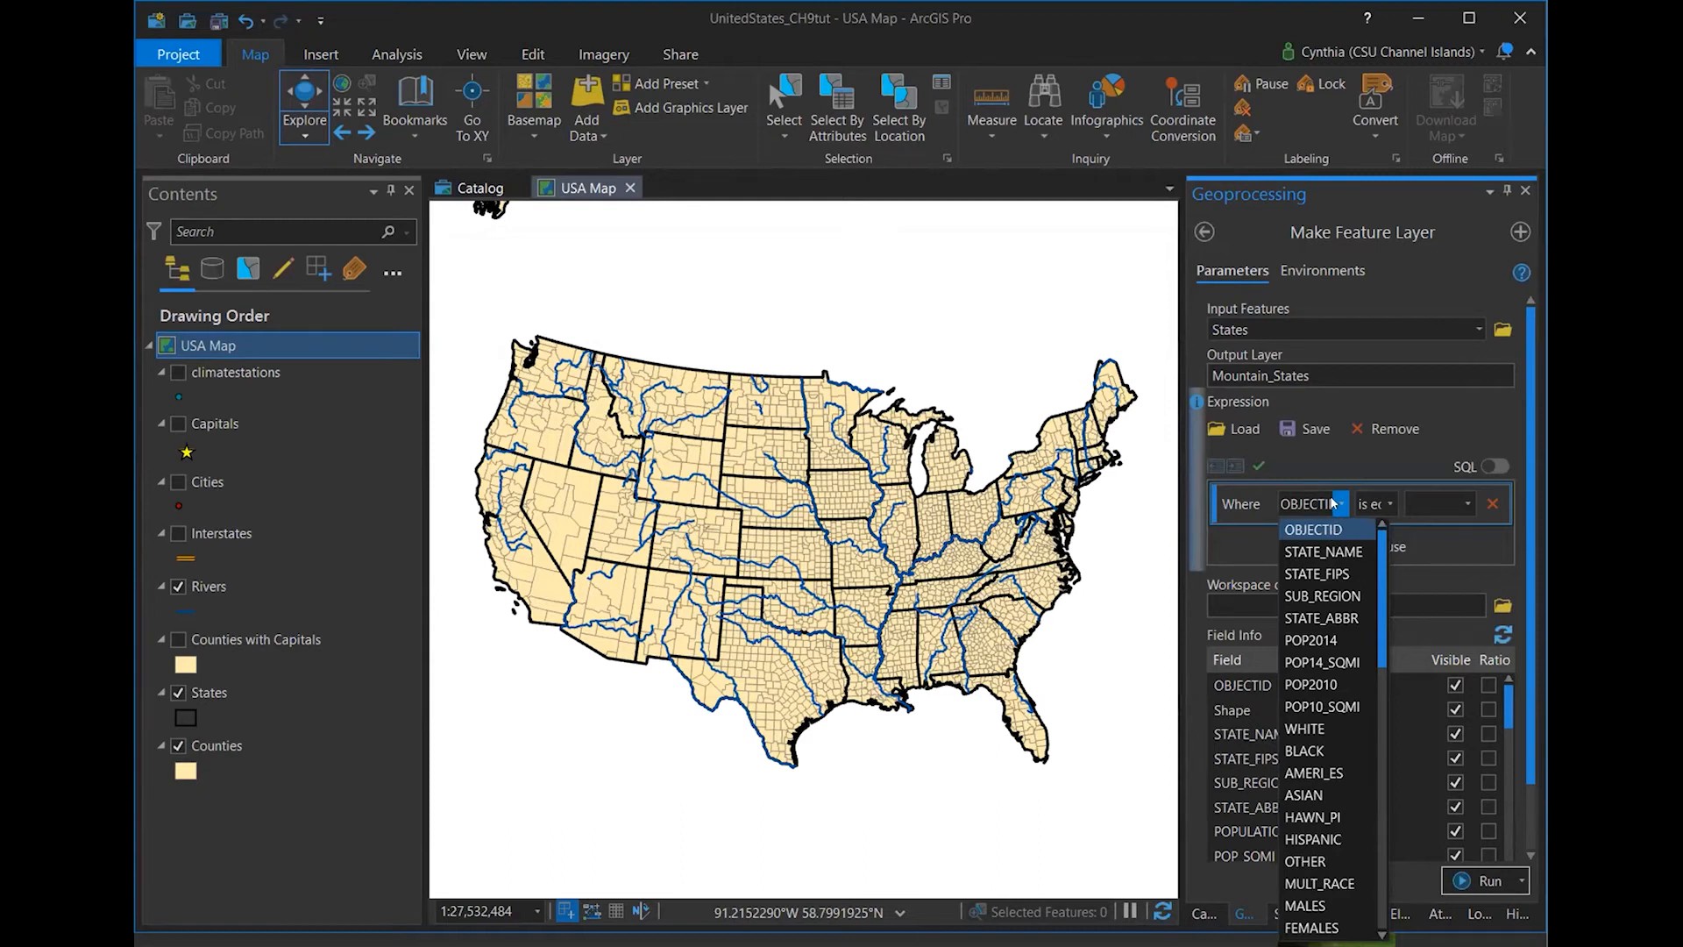
click(1322, 596)
click(1389, 513)
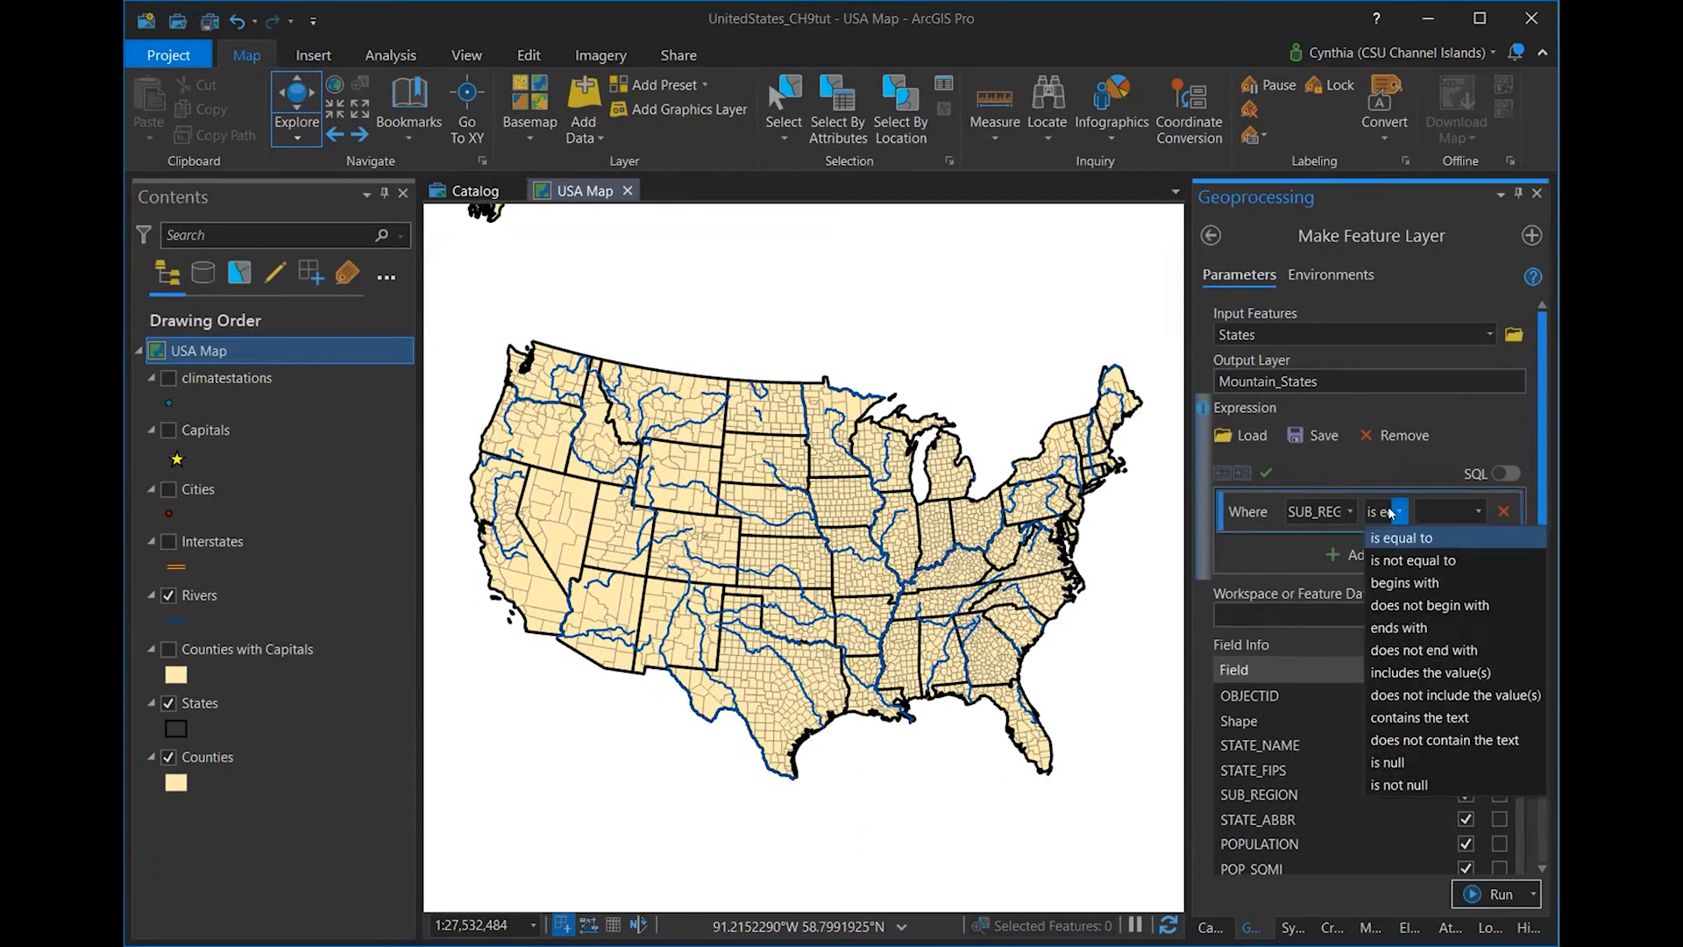
click(1388, 530)
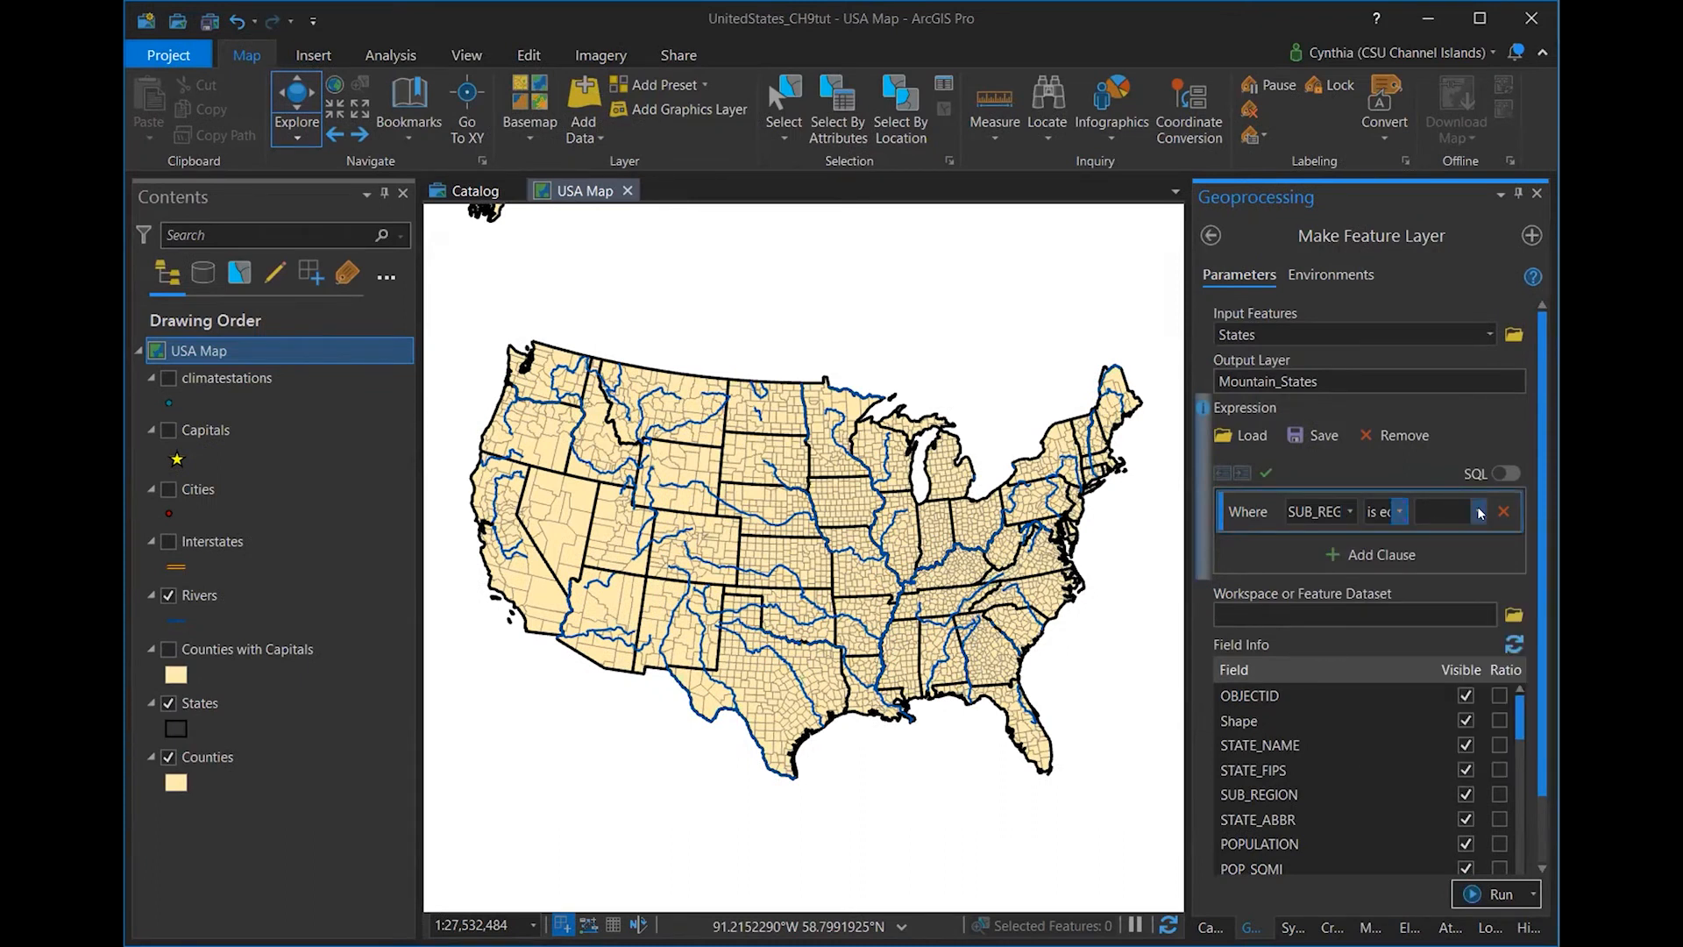
click(1478, 511)
click(1463, 605)
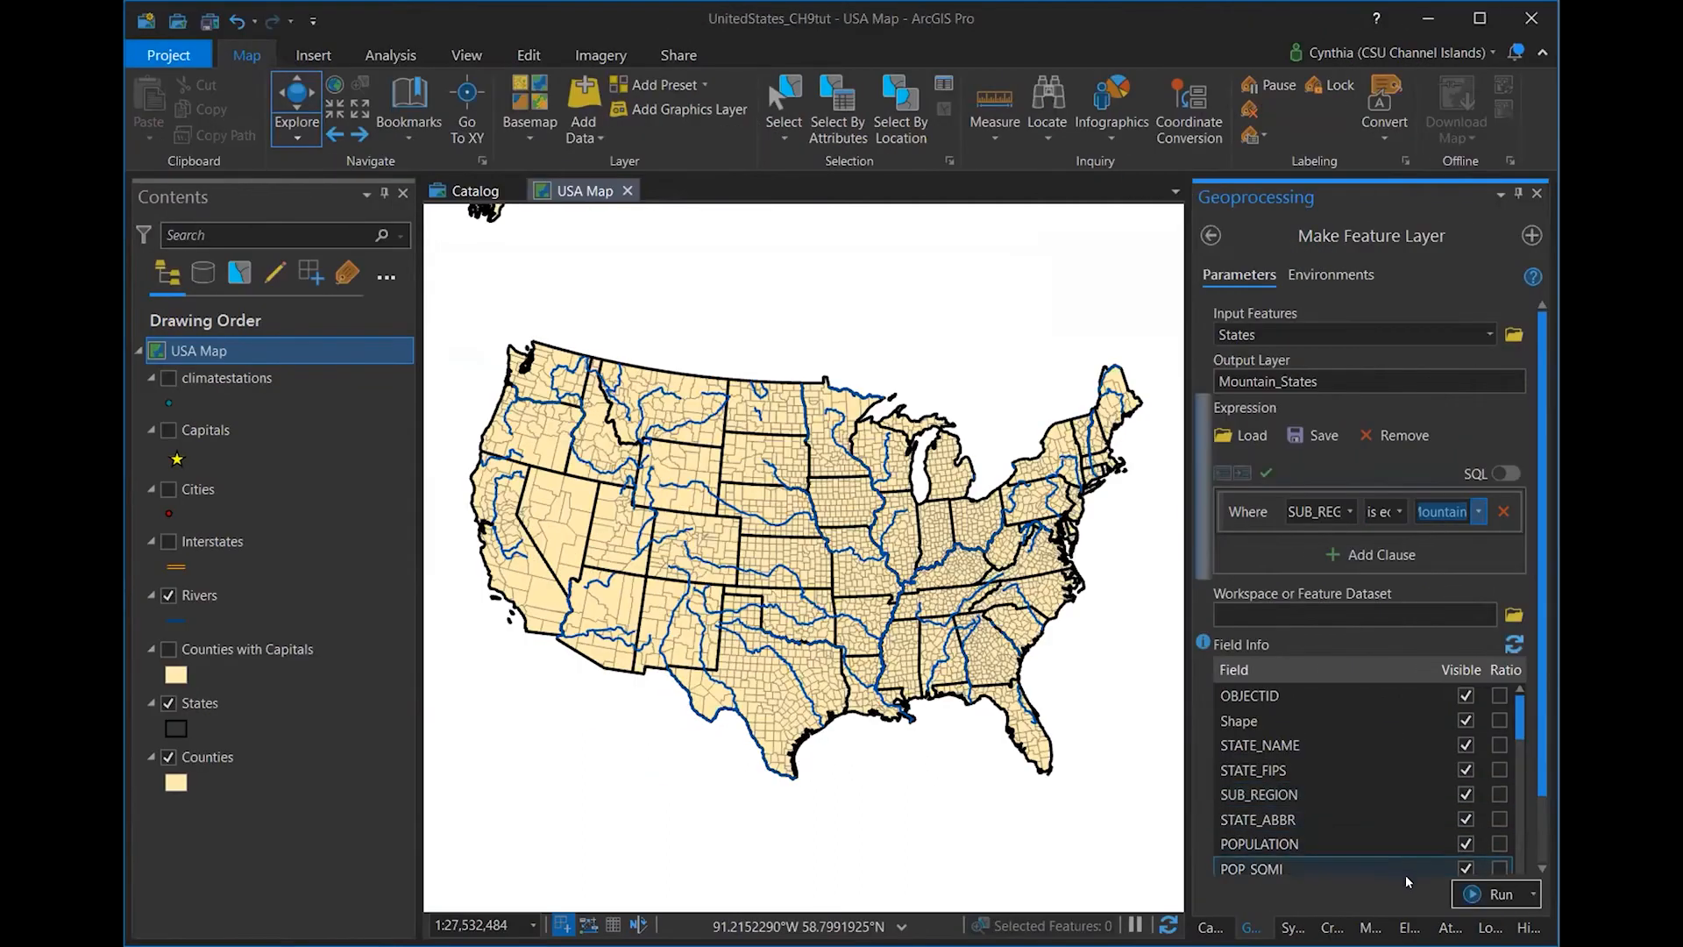
click(1481, 896)
click(1048, 840)
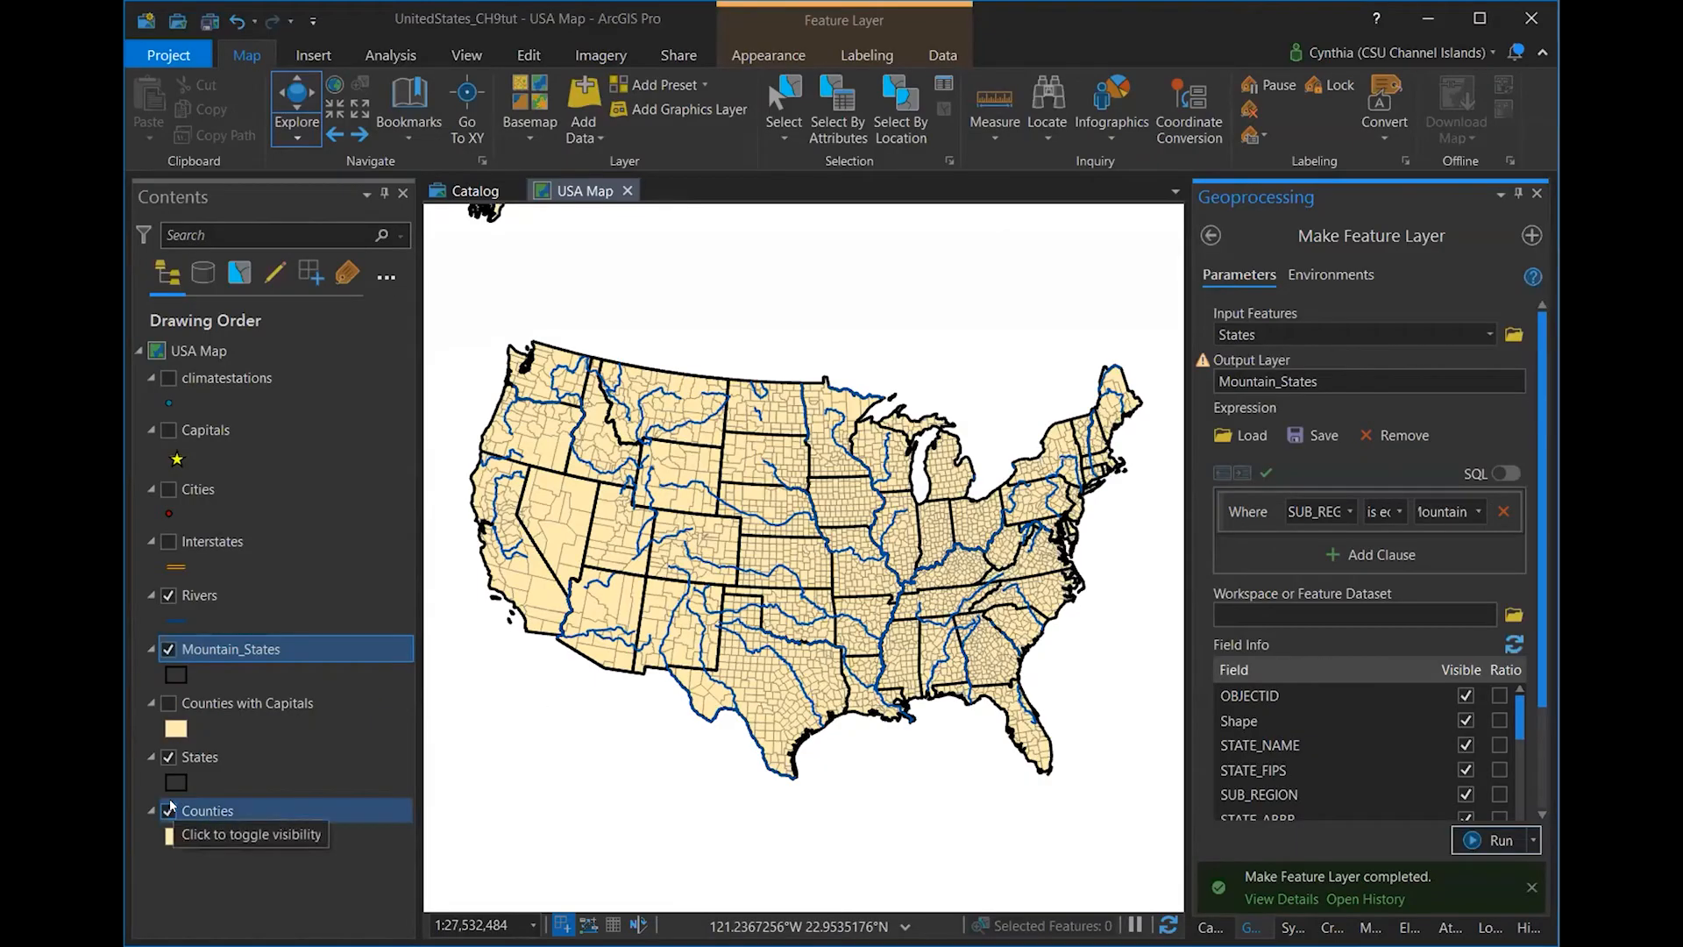
click(171, 759)
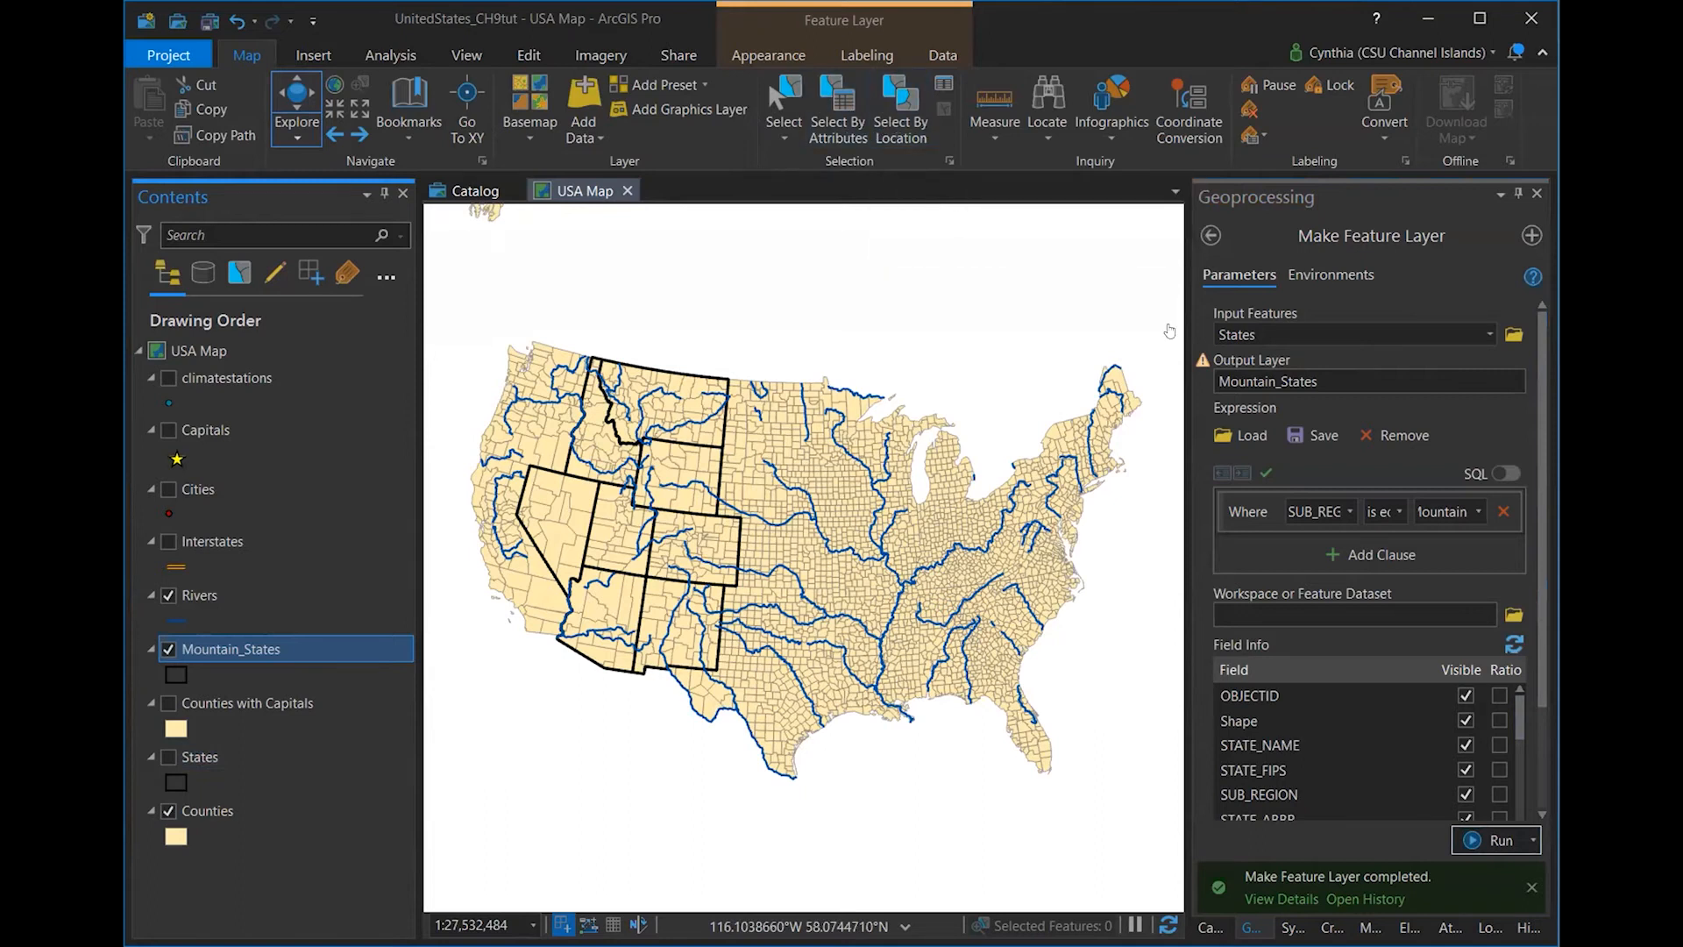
- Select by location the Rivers that intersect Mountain_States, as a new selection
click(1210, 235)
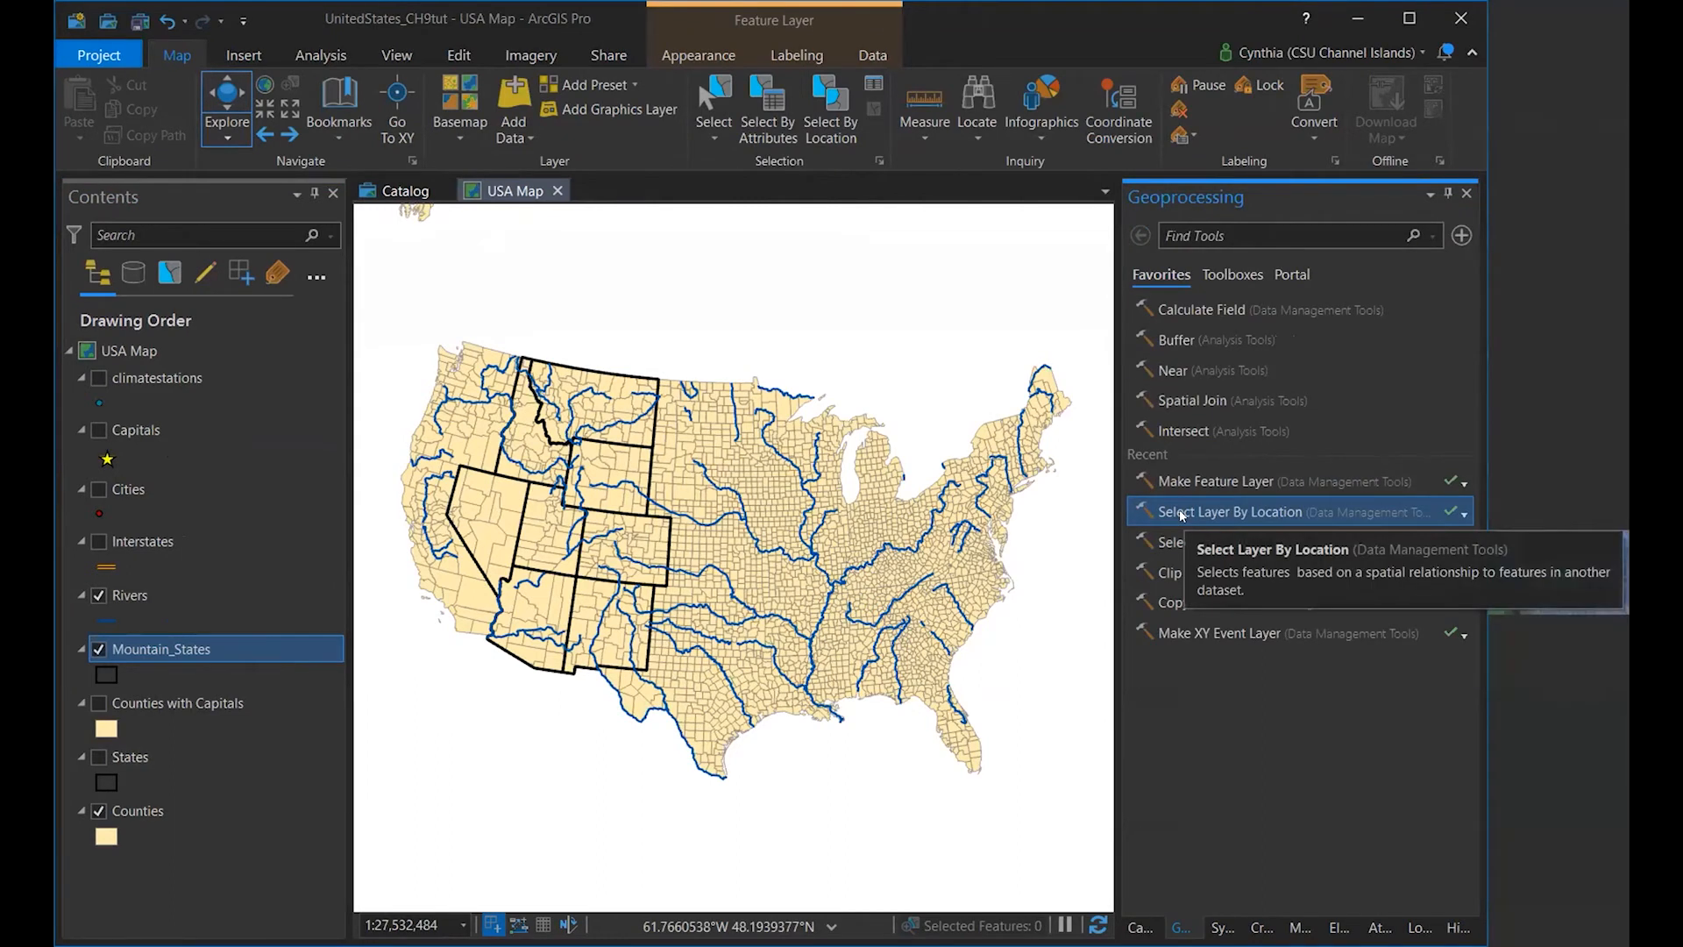
click(1180, 512)
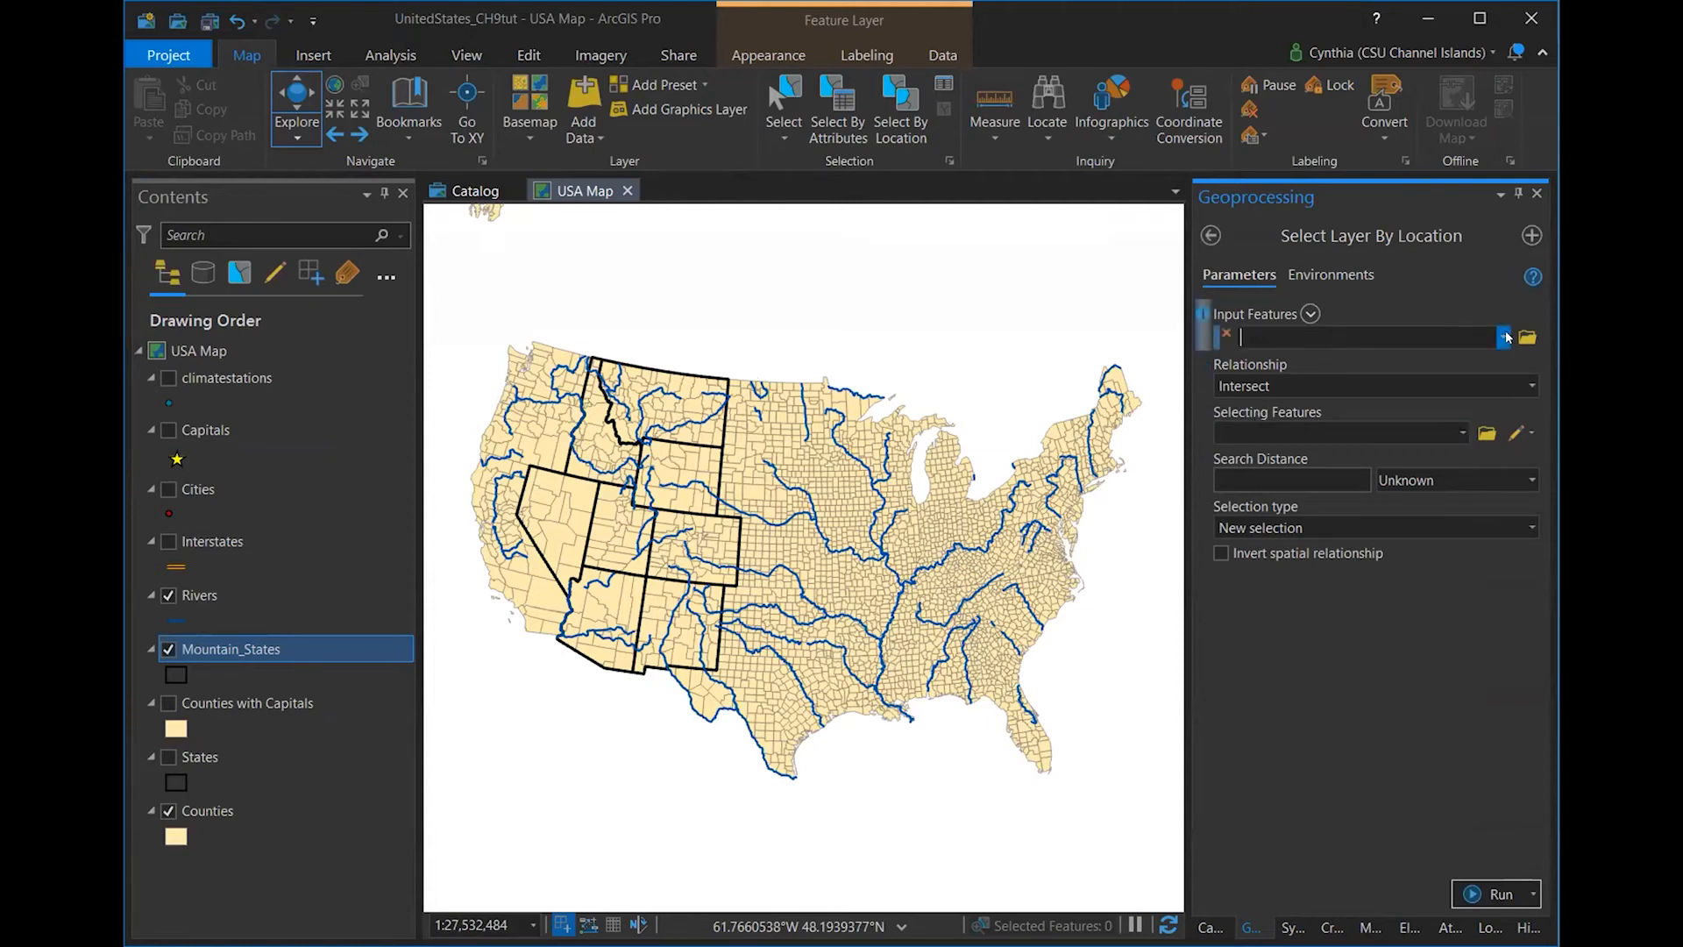
click(1501, 337)
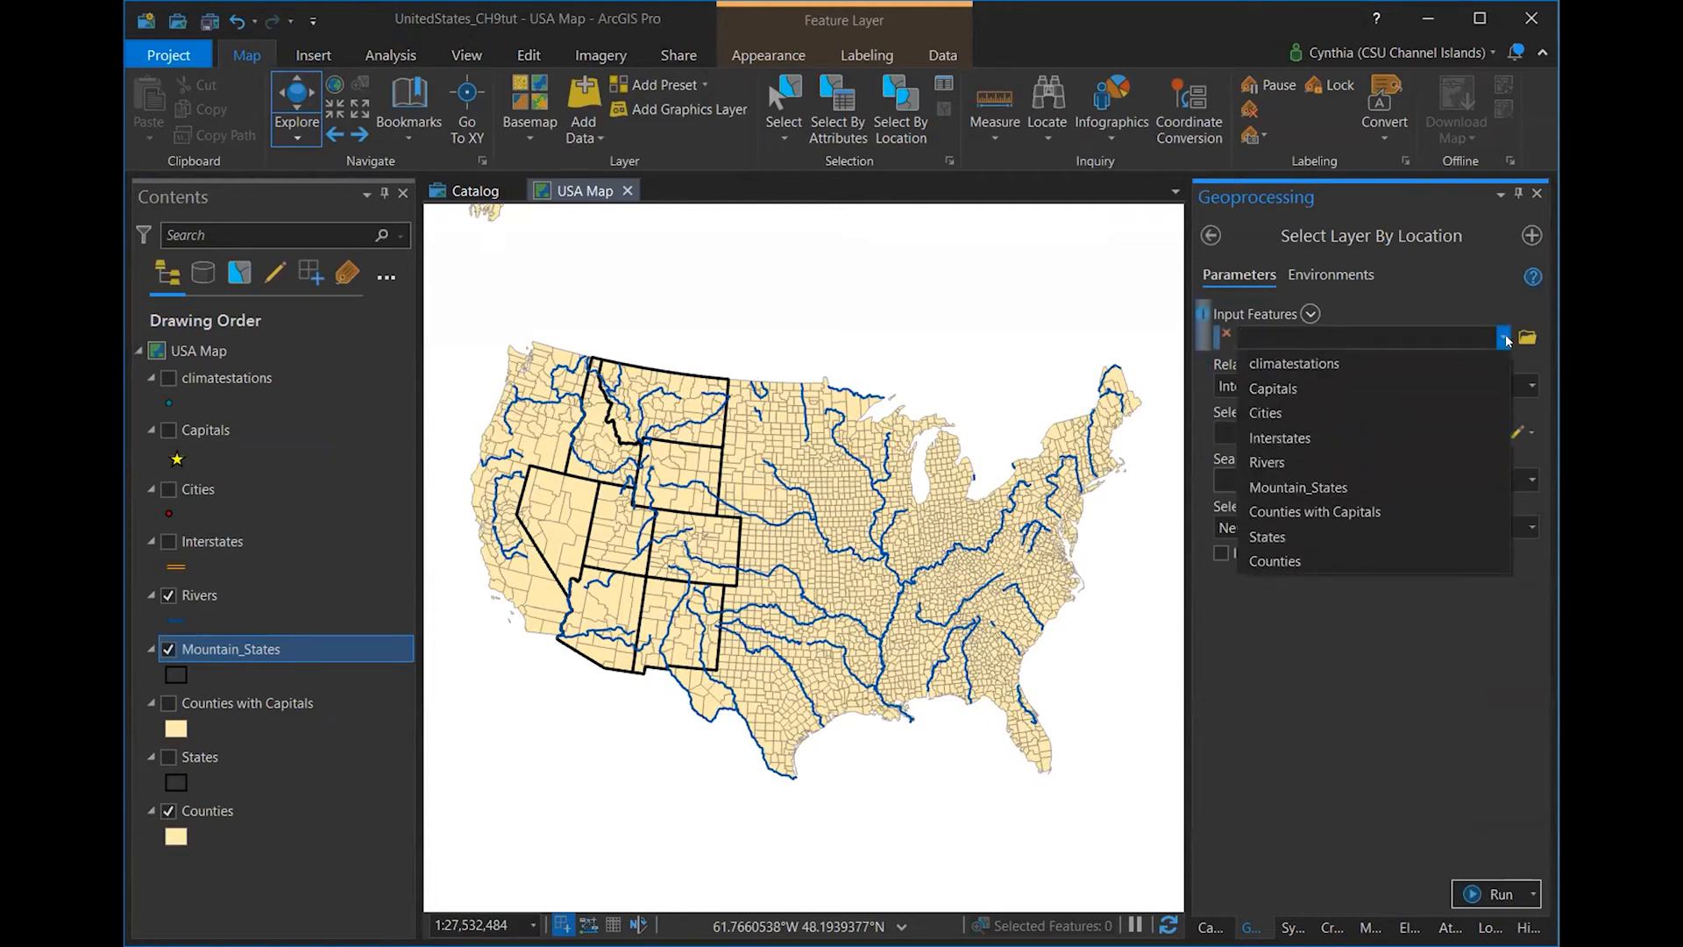
click(1461, 469)
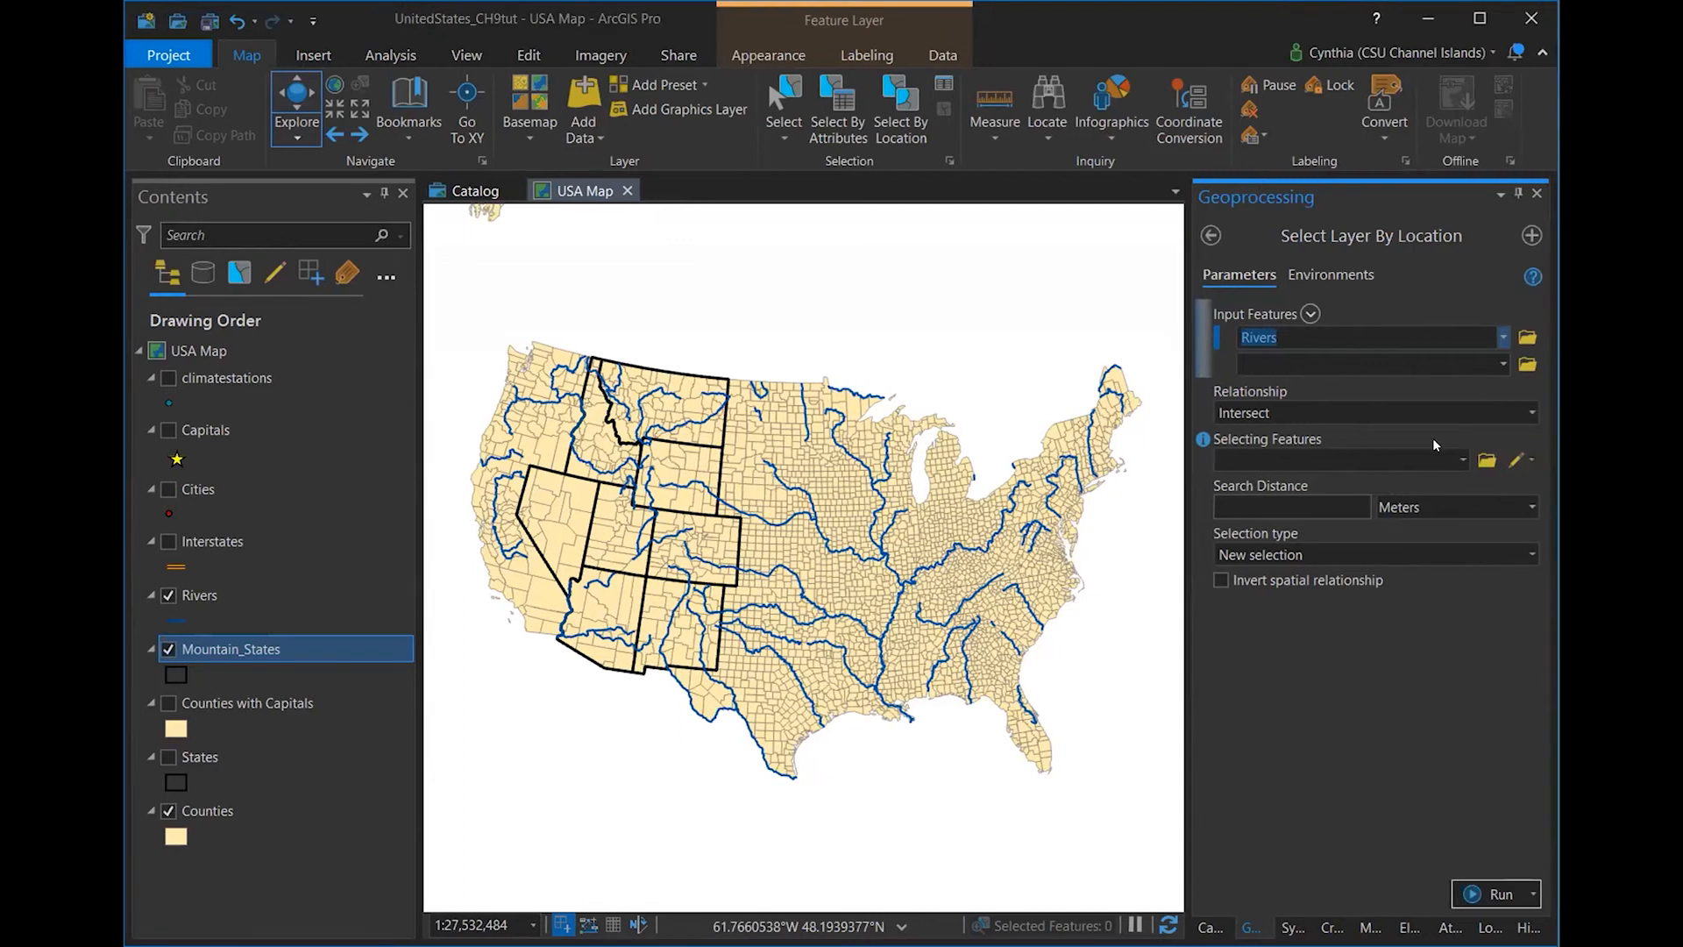
click(1464, 467)
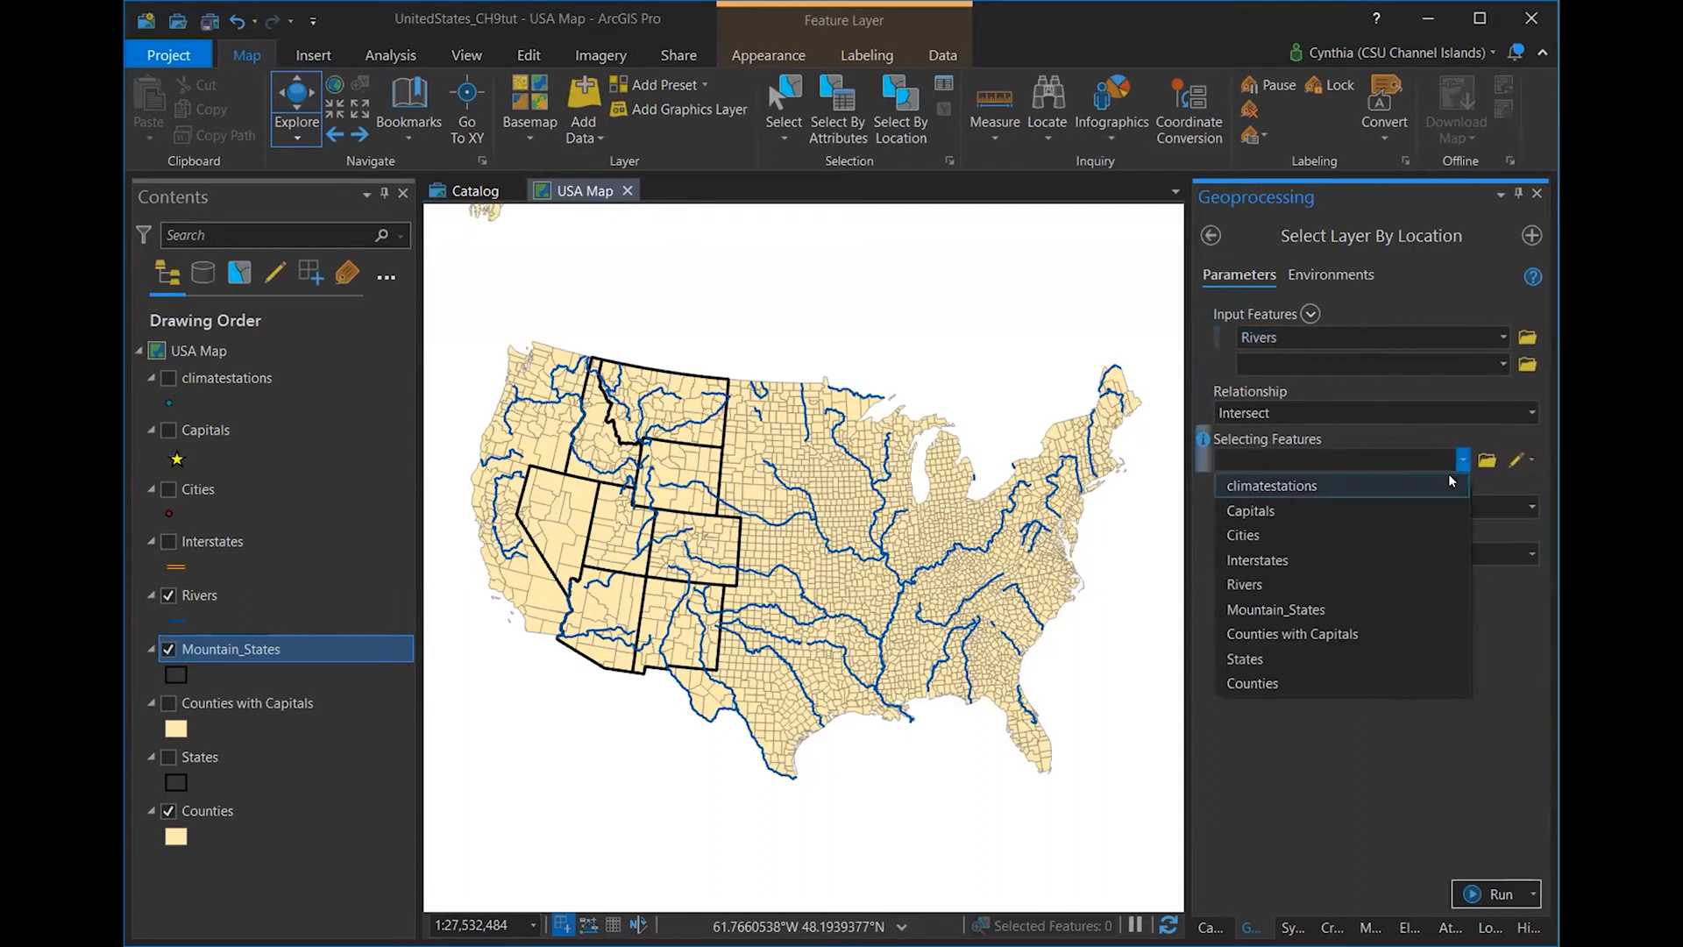
click(1404, 607)
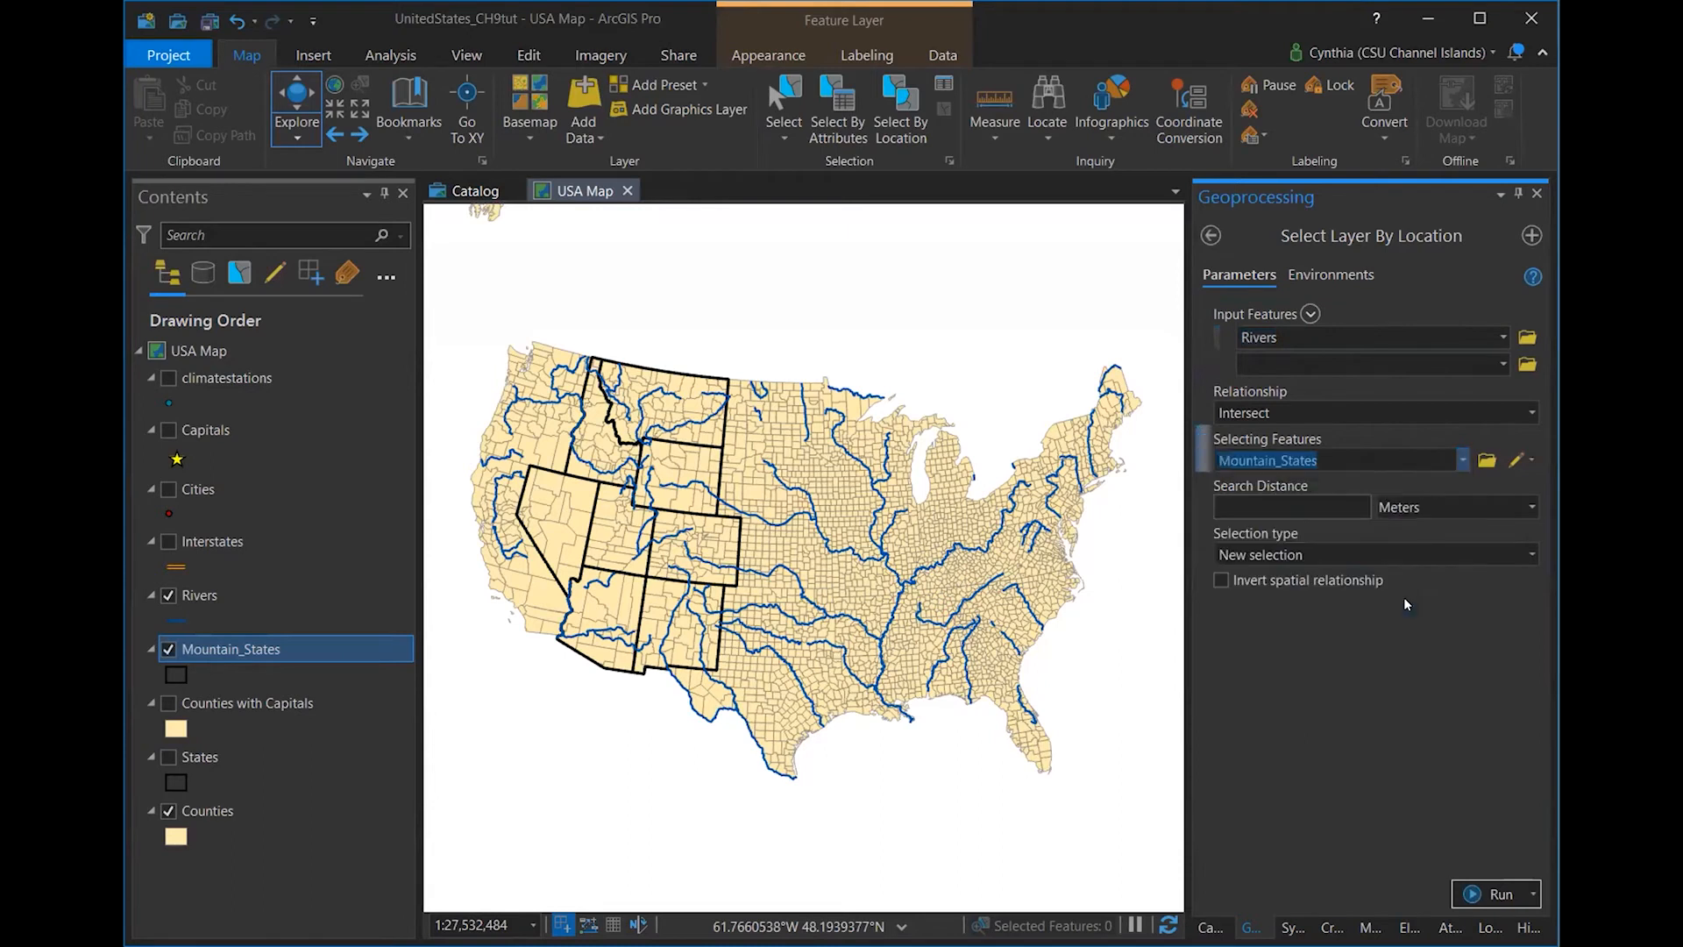
click(1472, 894)
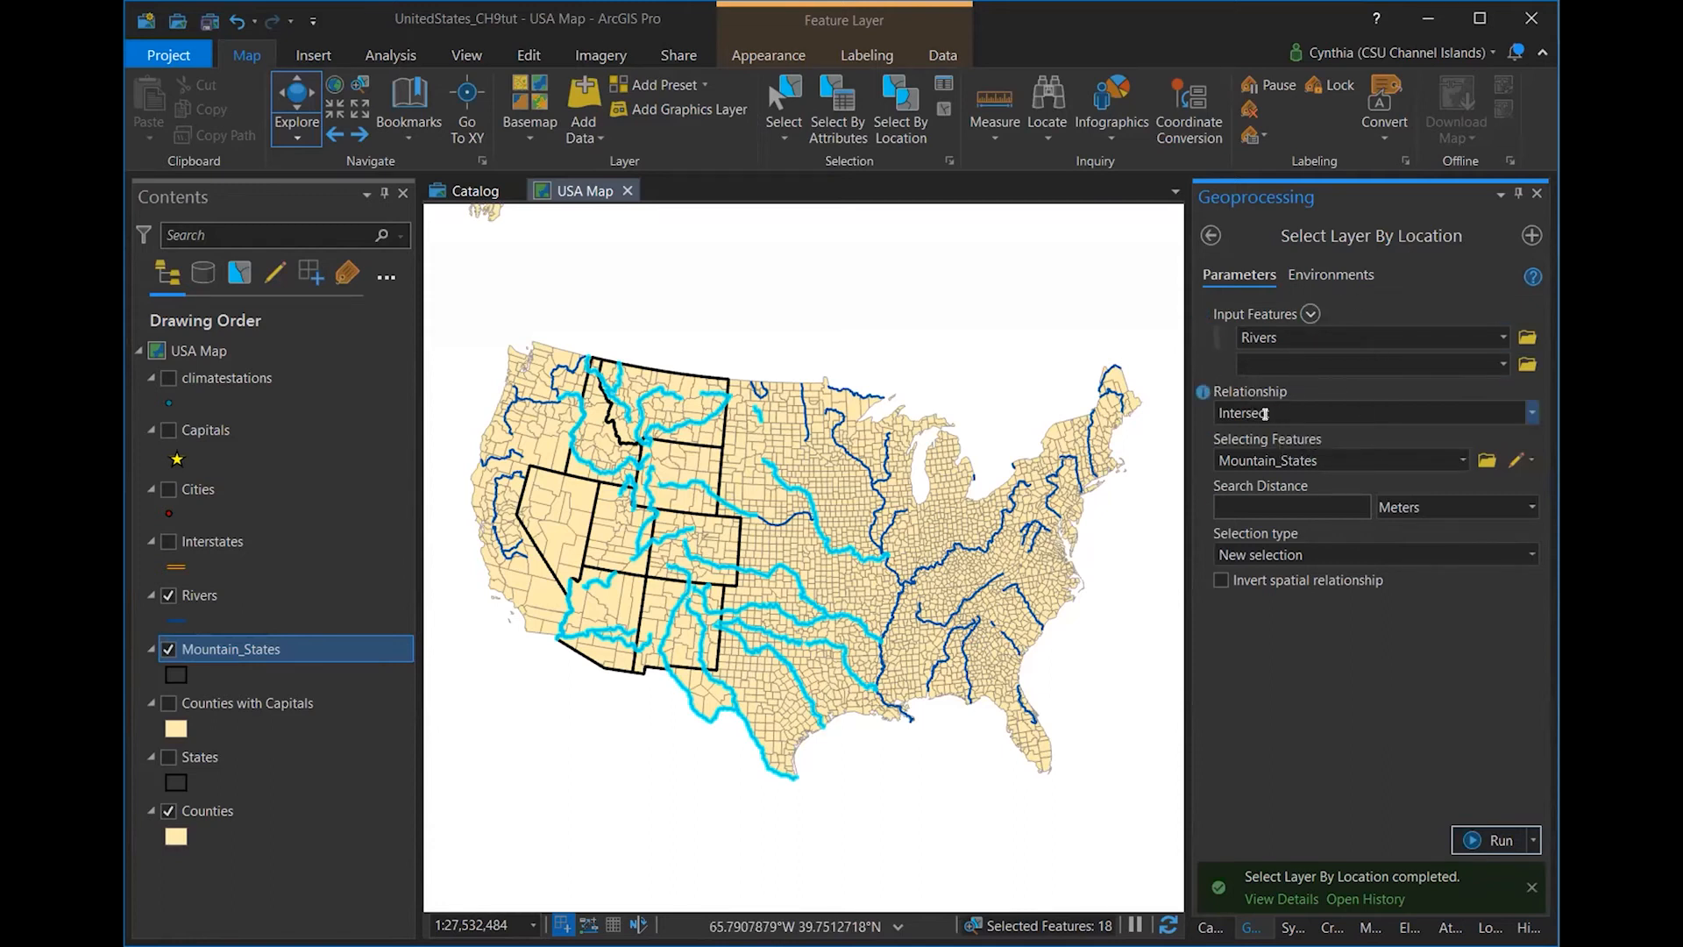
- Select the Rivers again using the Within relationship to Mountain_States, and clear the selection
click(1528, 415)
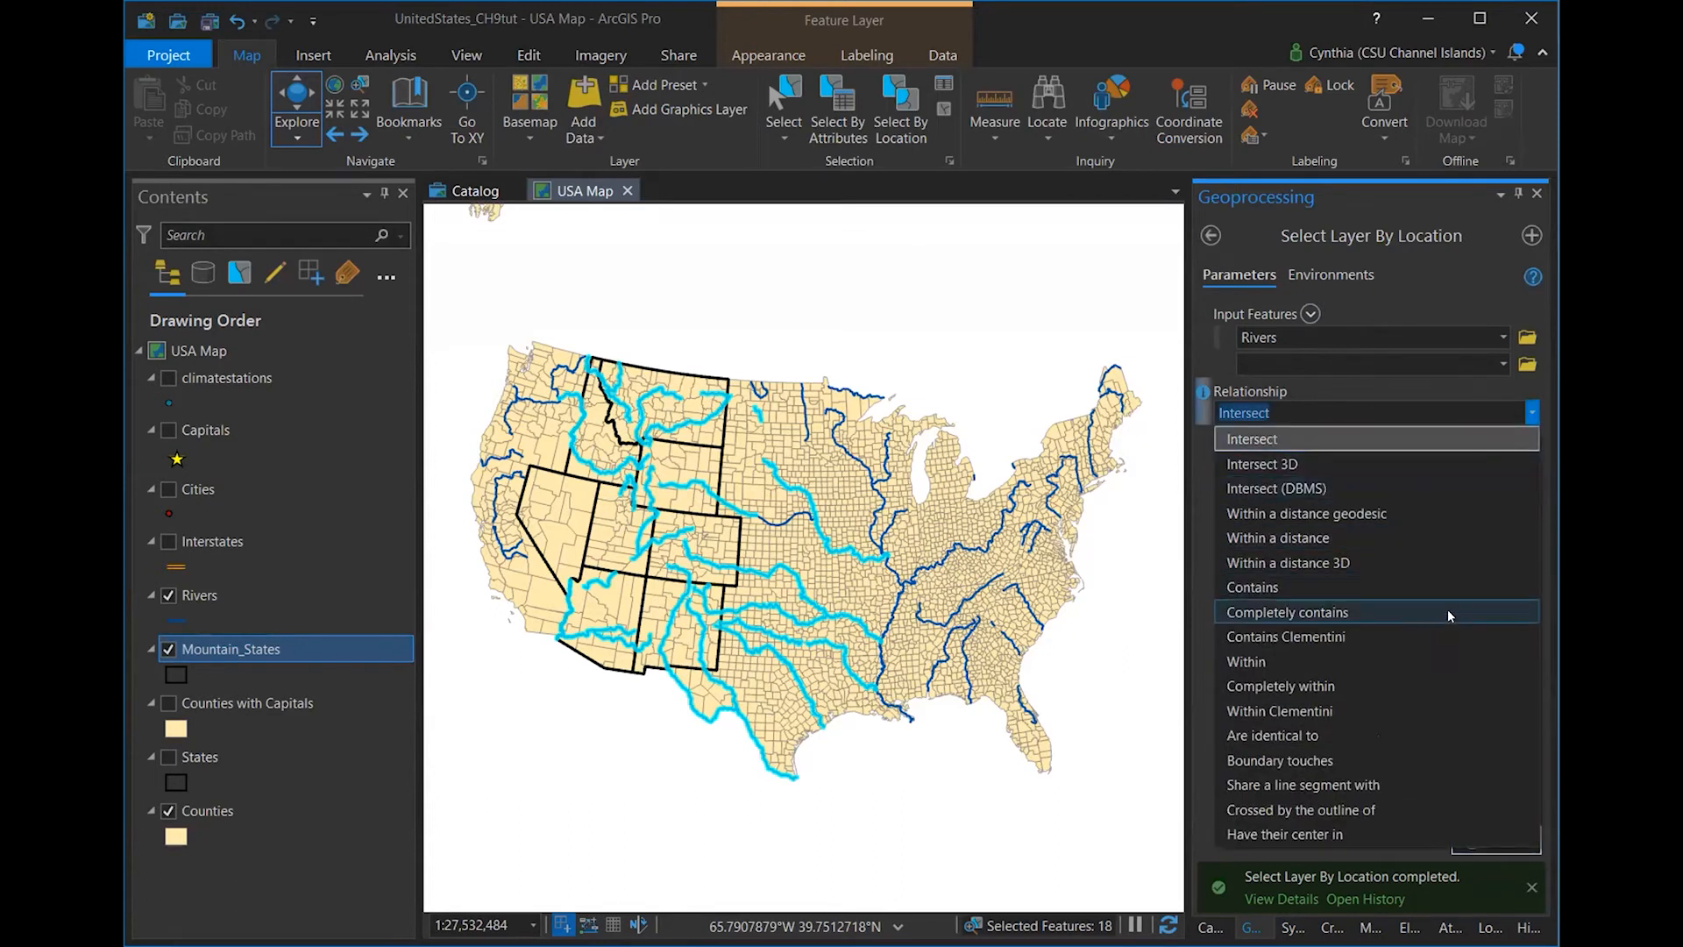
click(1263, 664)
click(1491, 840)
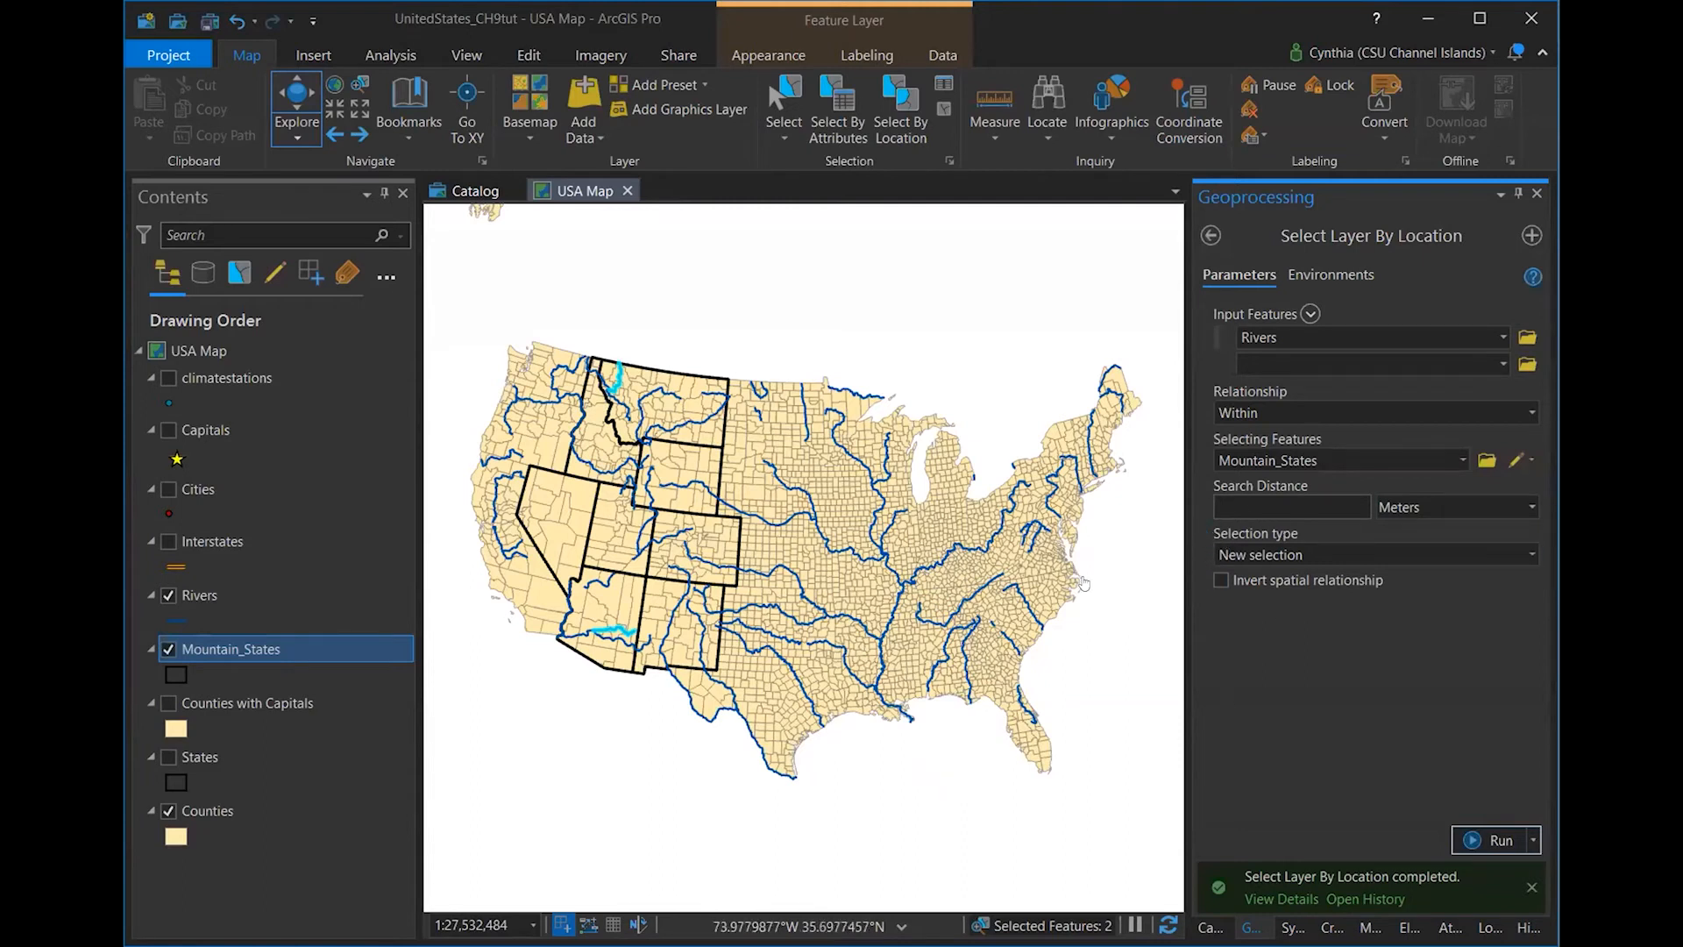
click(1530, 413)
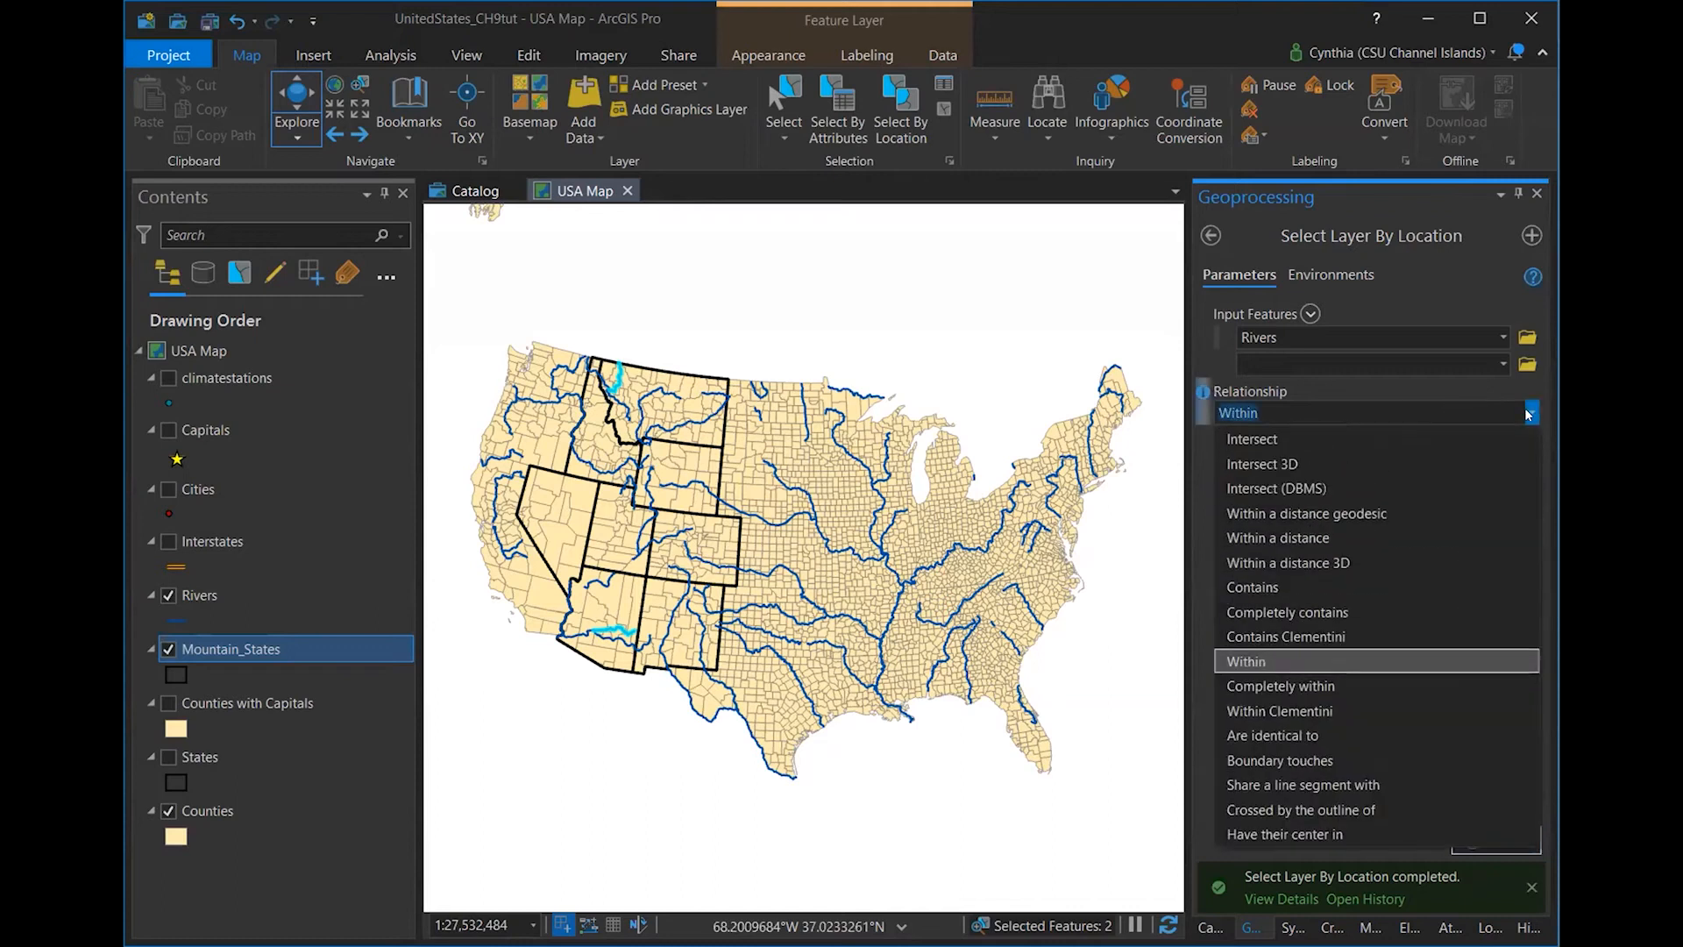
click(1530, 414)
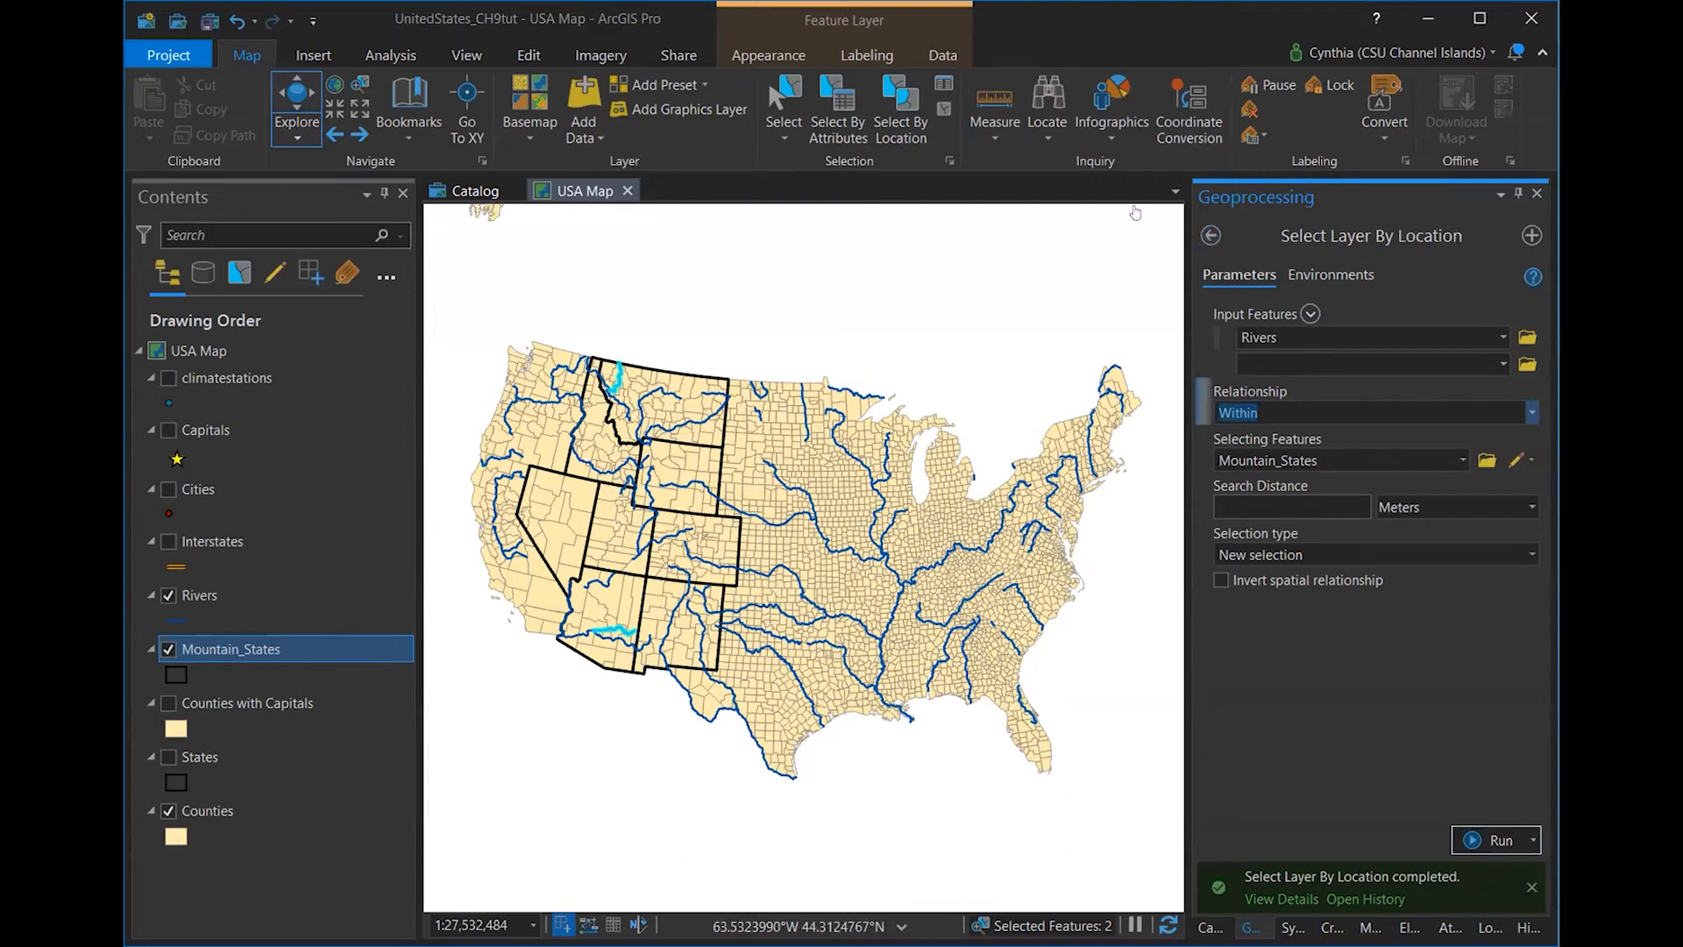
click(941, 110)
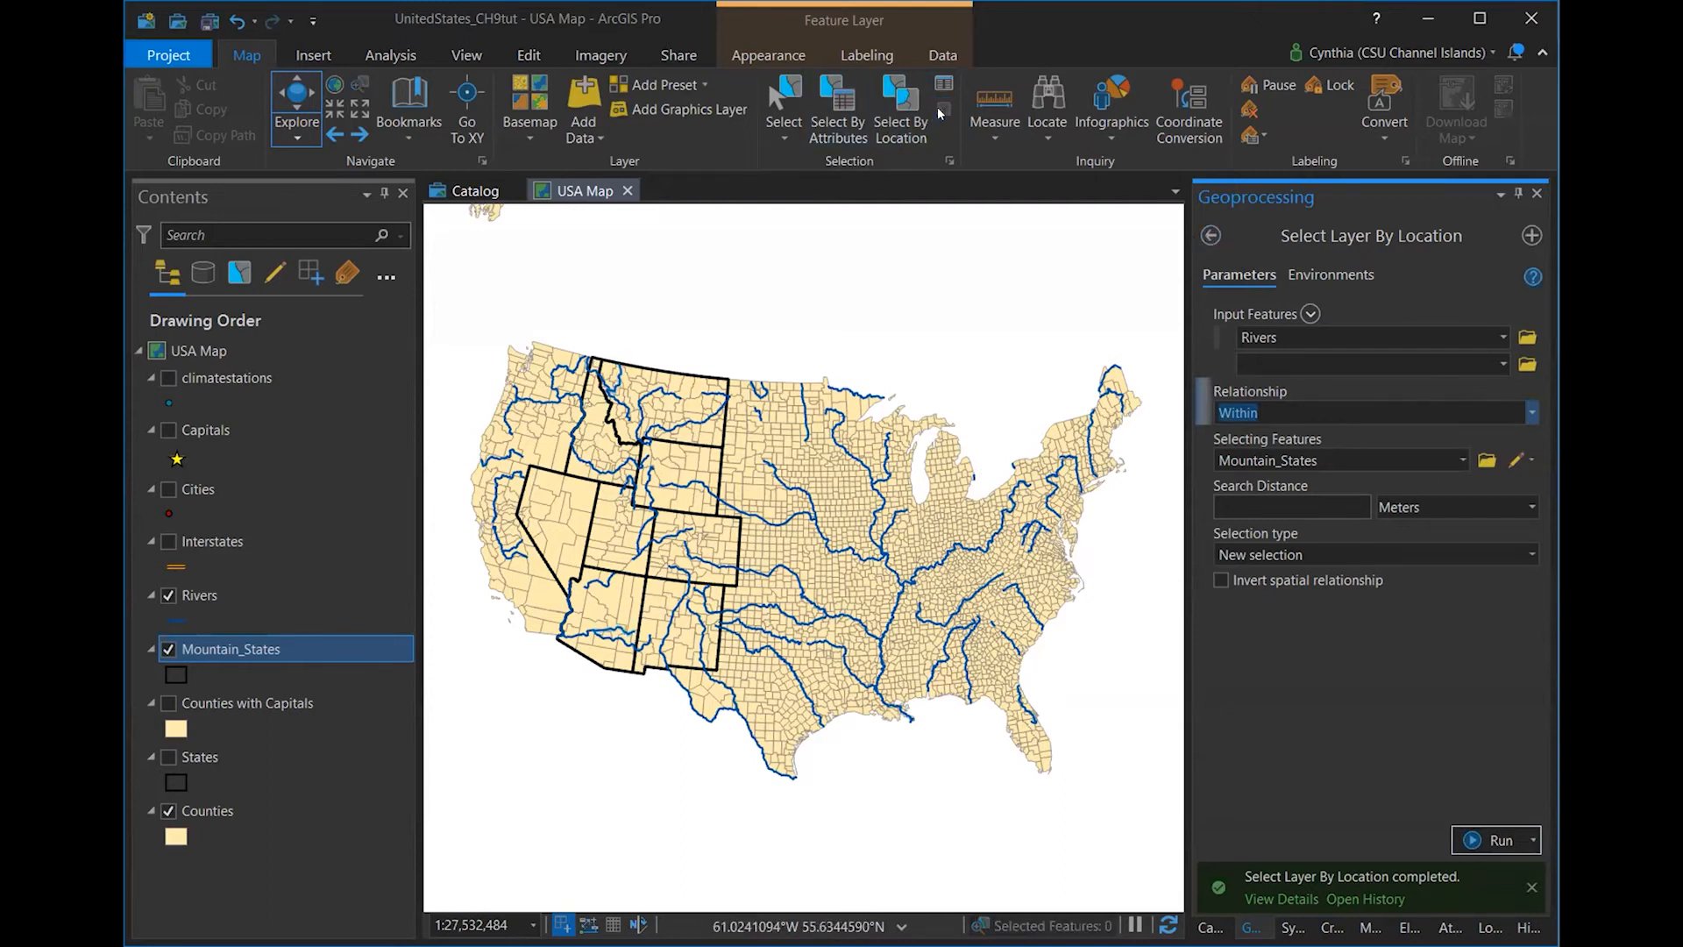
- Search the geoprocessing tools for clip and open the Clip tool from the Extract toolset of Analysis Tools
click(1210, 236)
click(1266, 237)
text(clip)
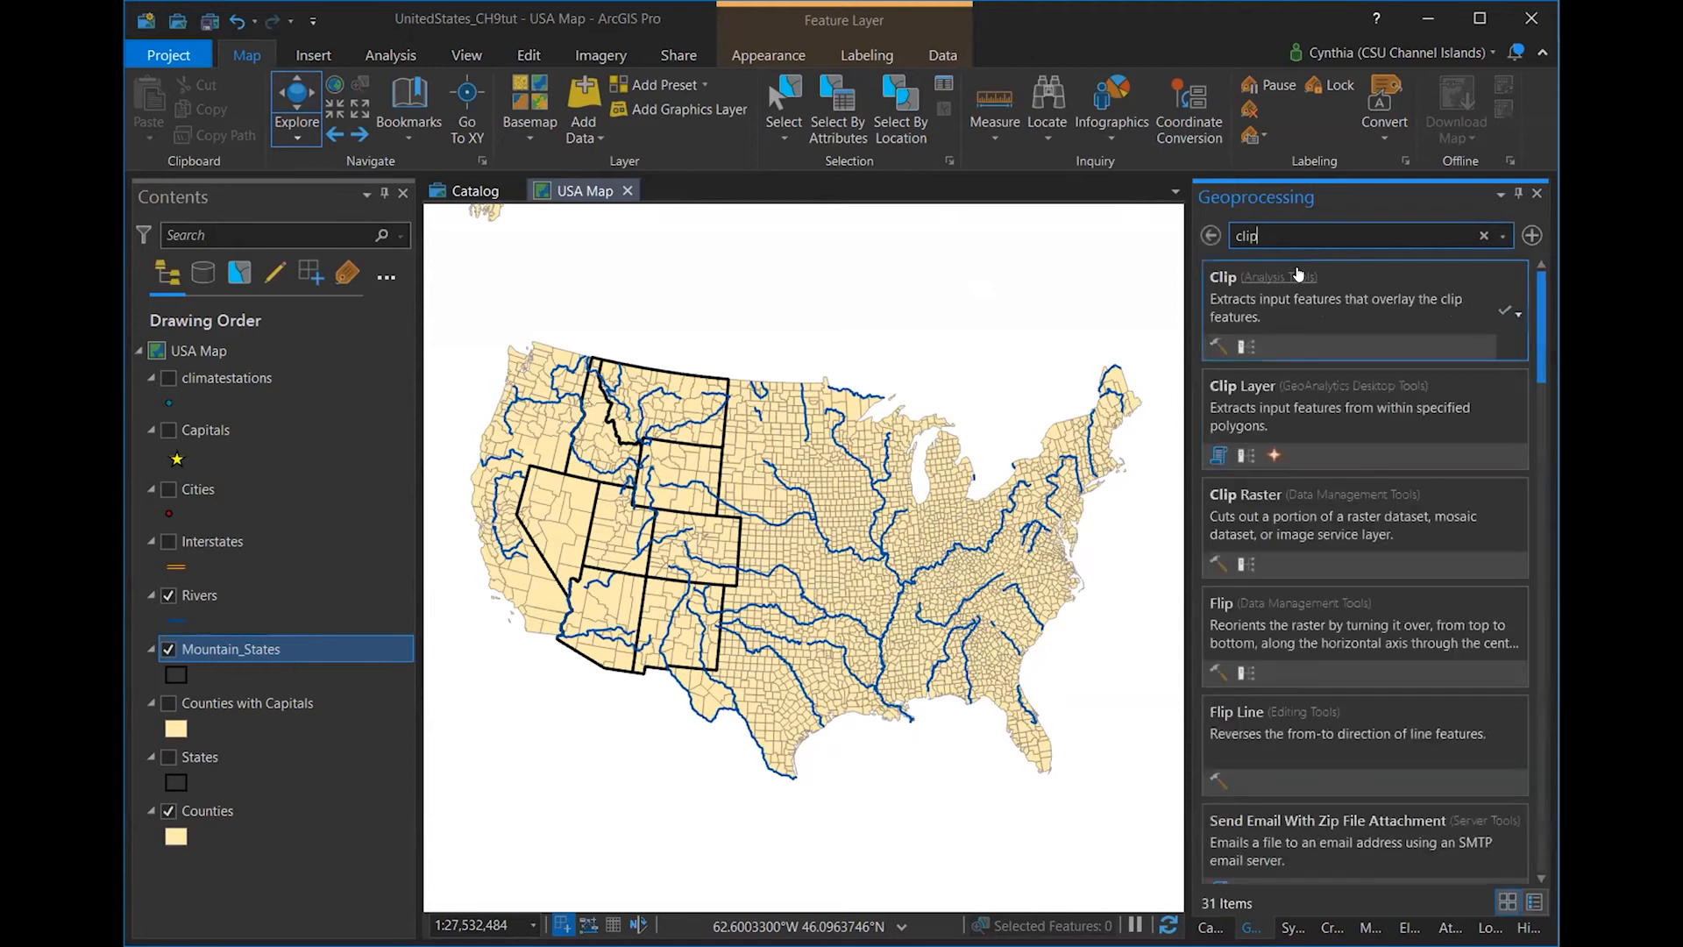
click(1296, 277)
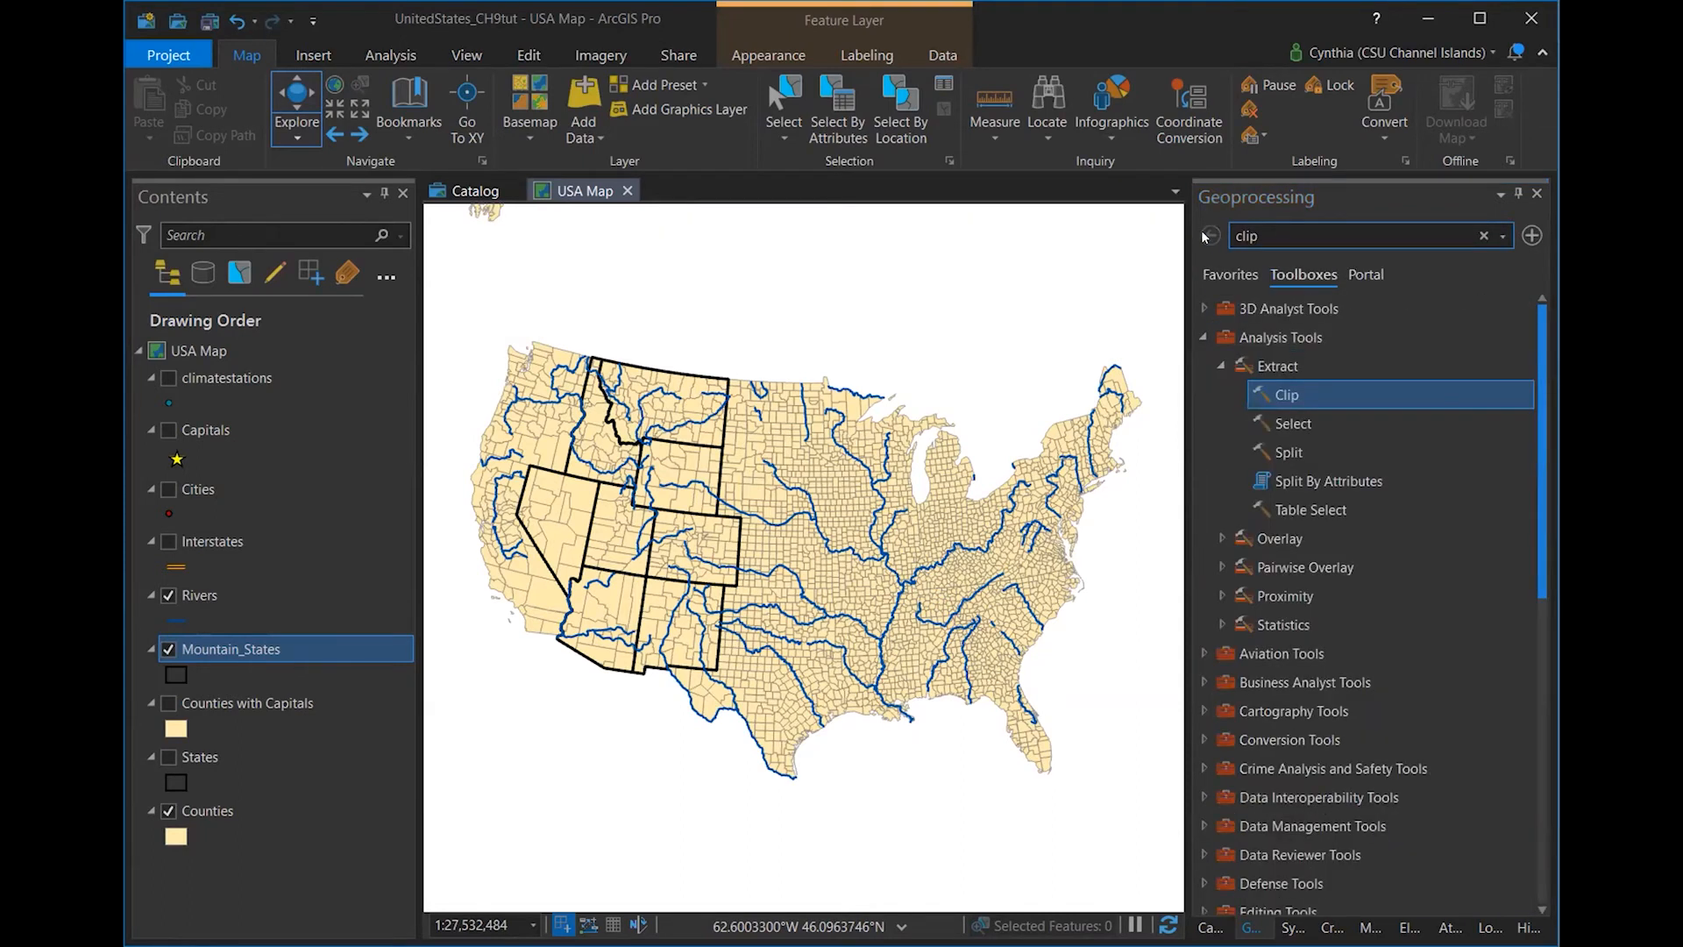
click(1284, 226)
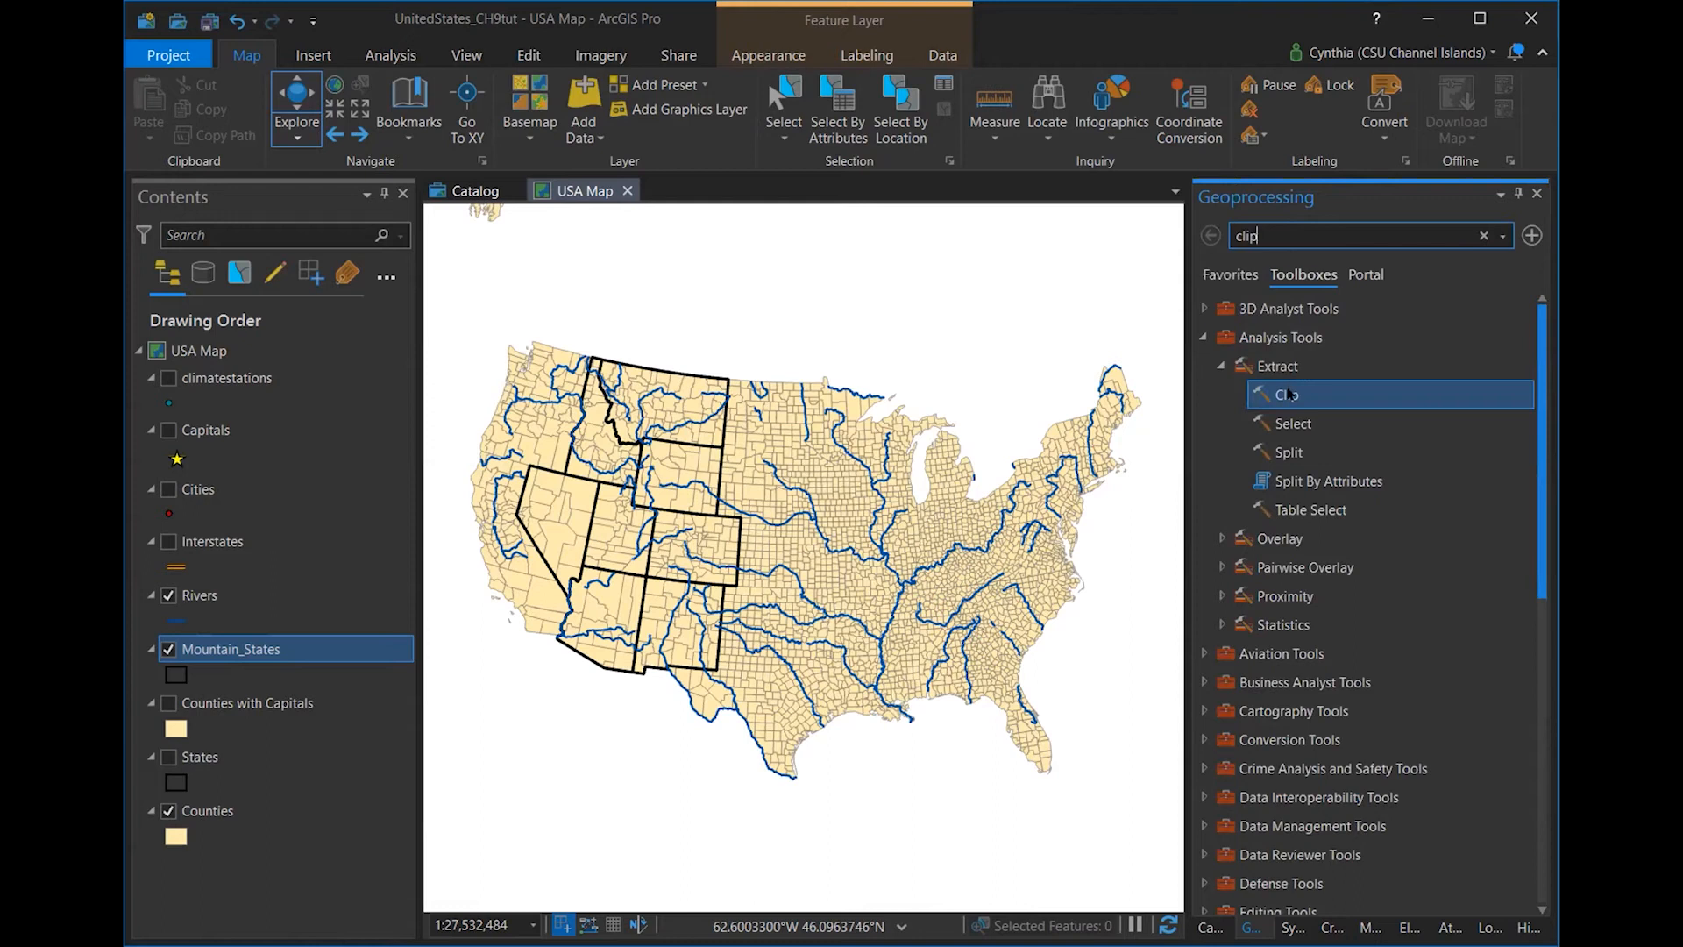
double_click(1284, 388)
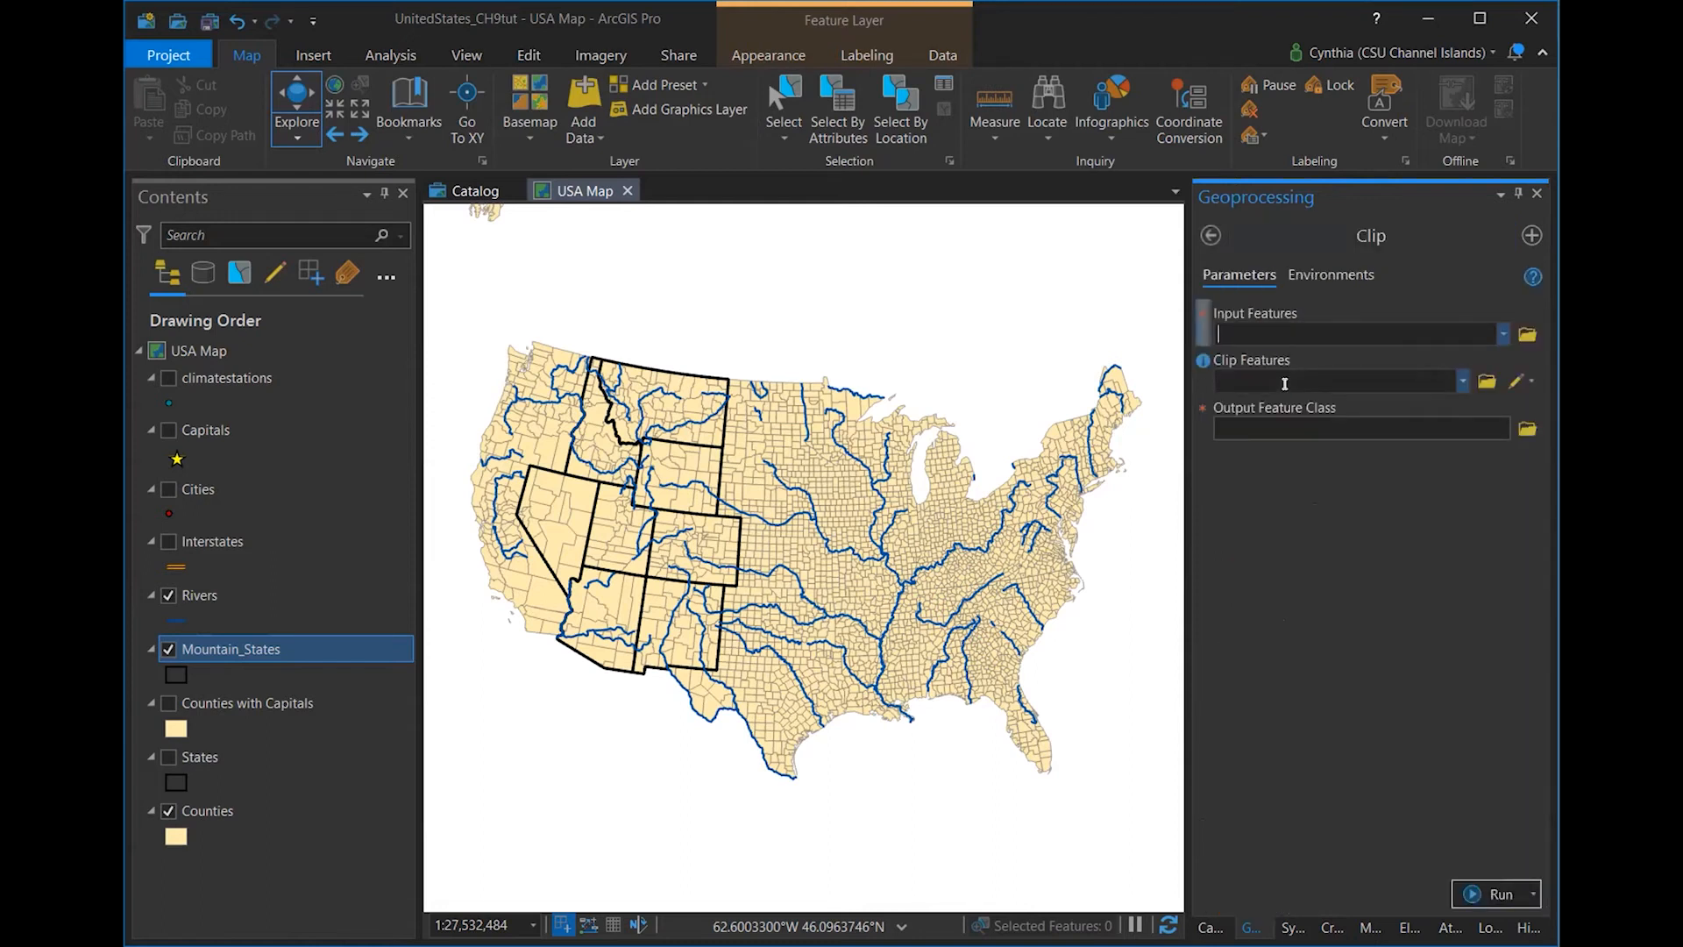
- Set up the clip of Rivers by Mountain_States, naming the output feature class Mountain_Rivers in UnitedStates.gdb
click(1504, 337)
click(1467, 463)
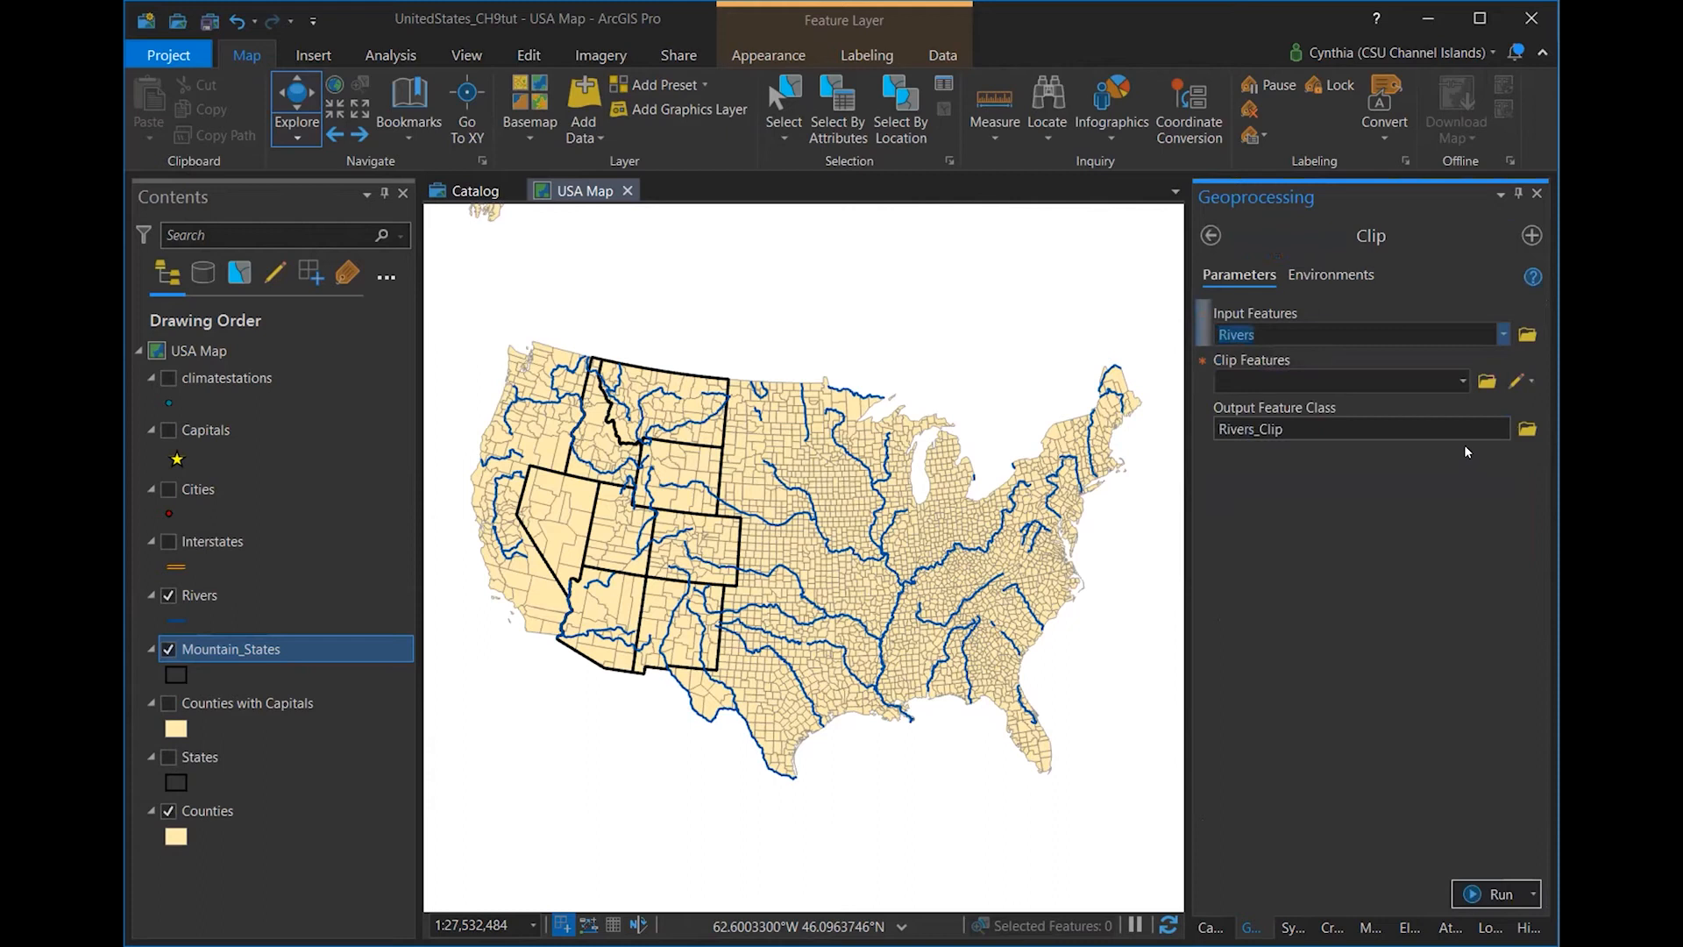
click(1461, 382)
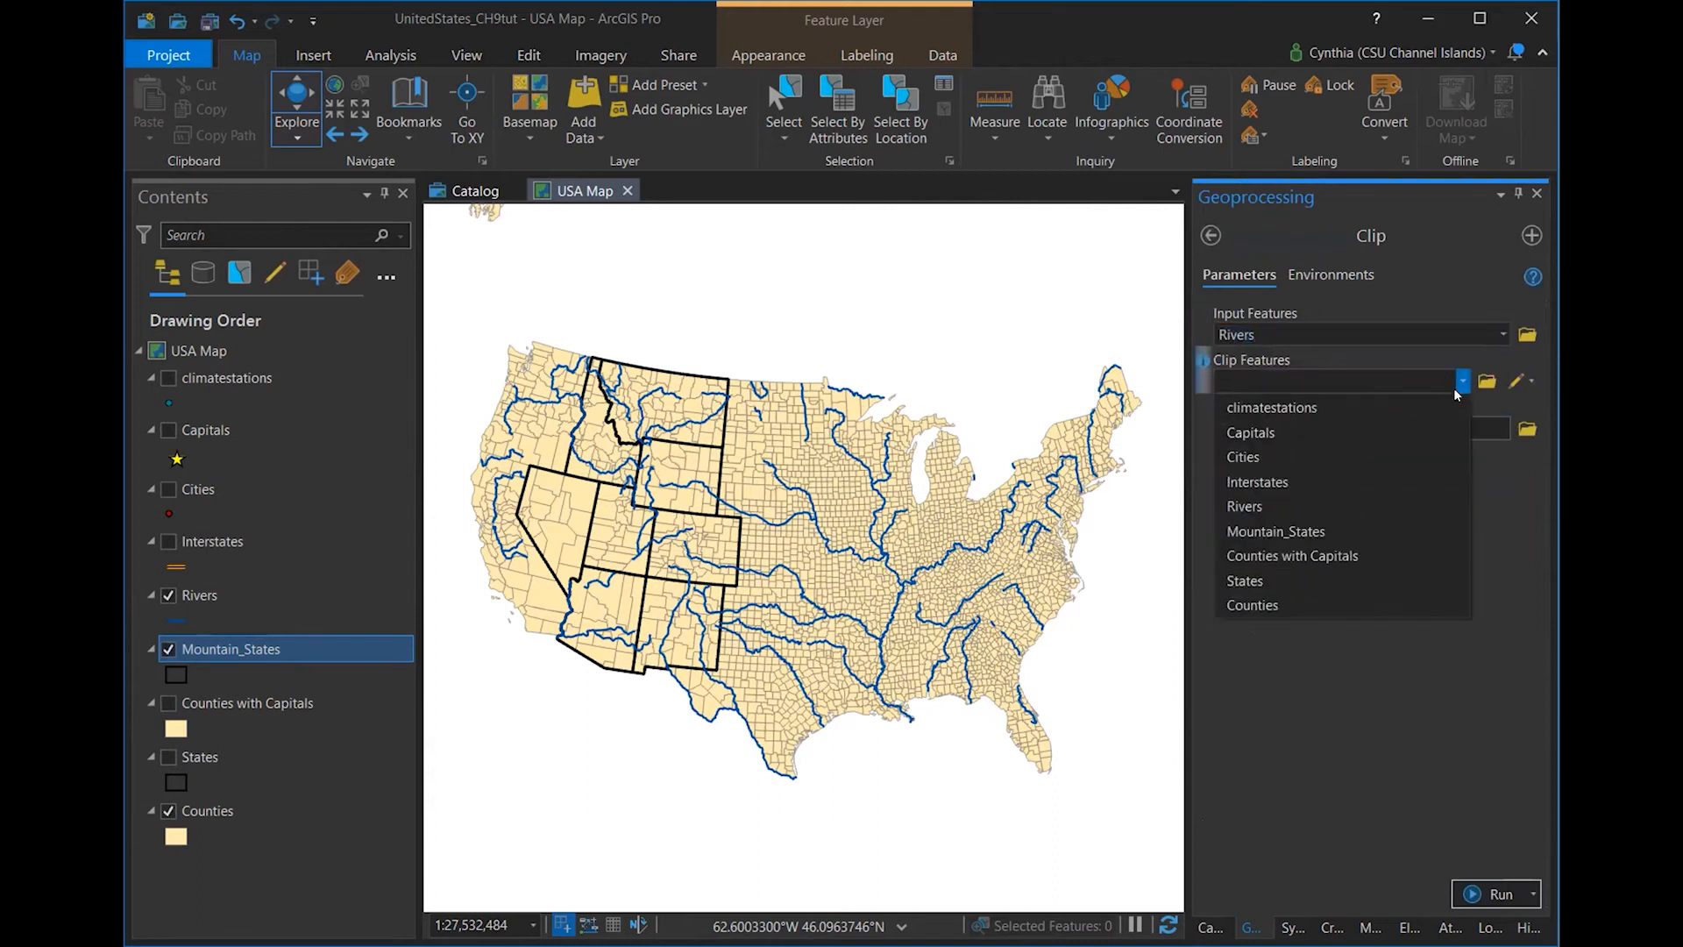
click(1407, 531)
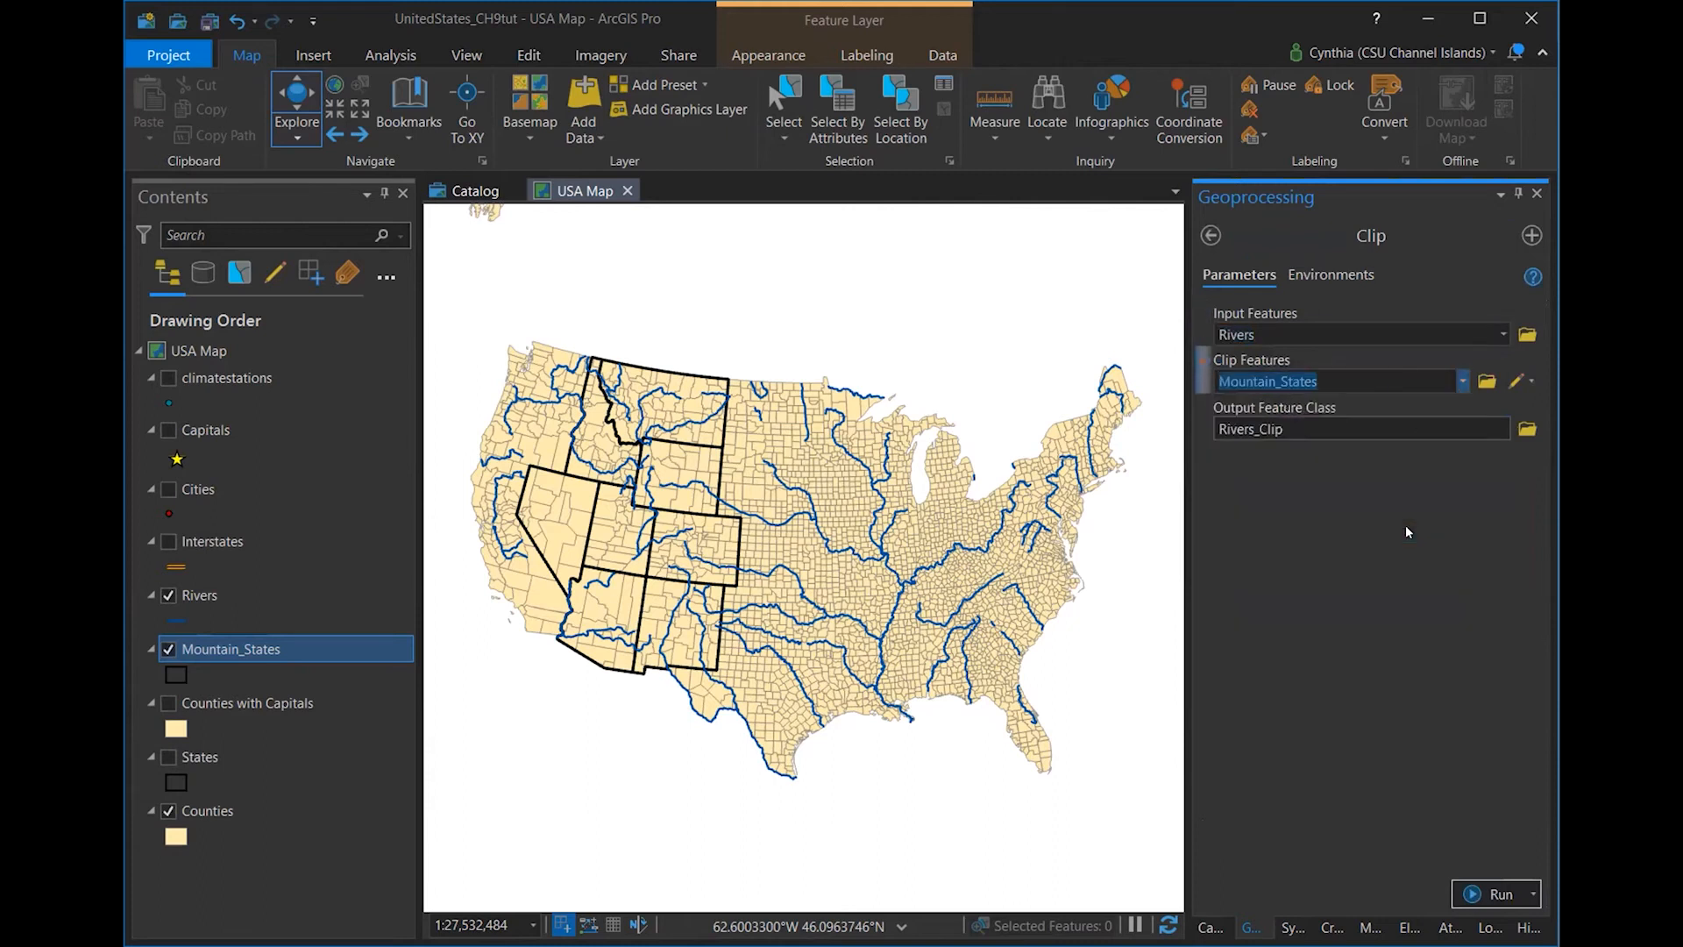
click(1286, 426)
drag(1441, 426, 1505, 428)
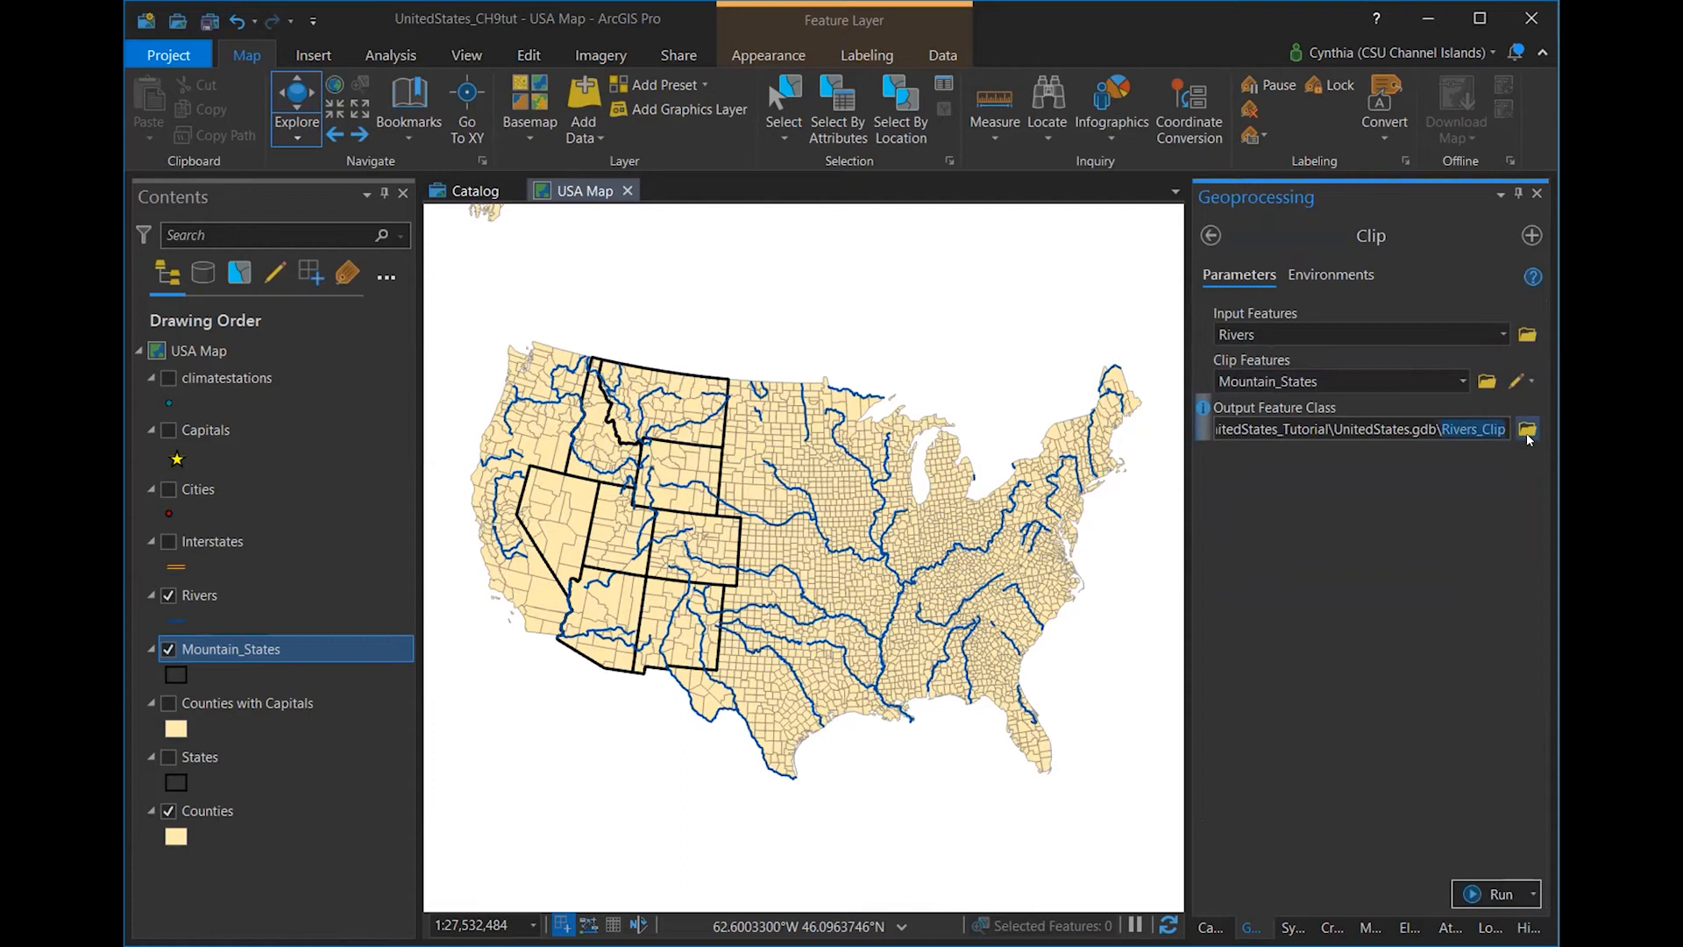
text(Mountain)
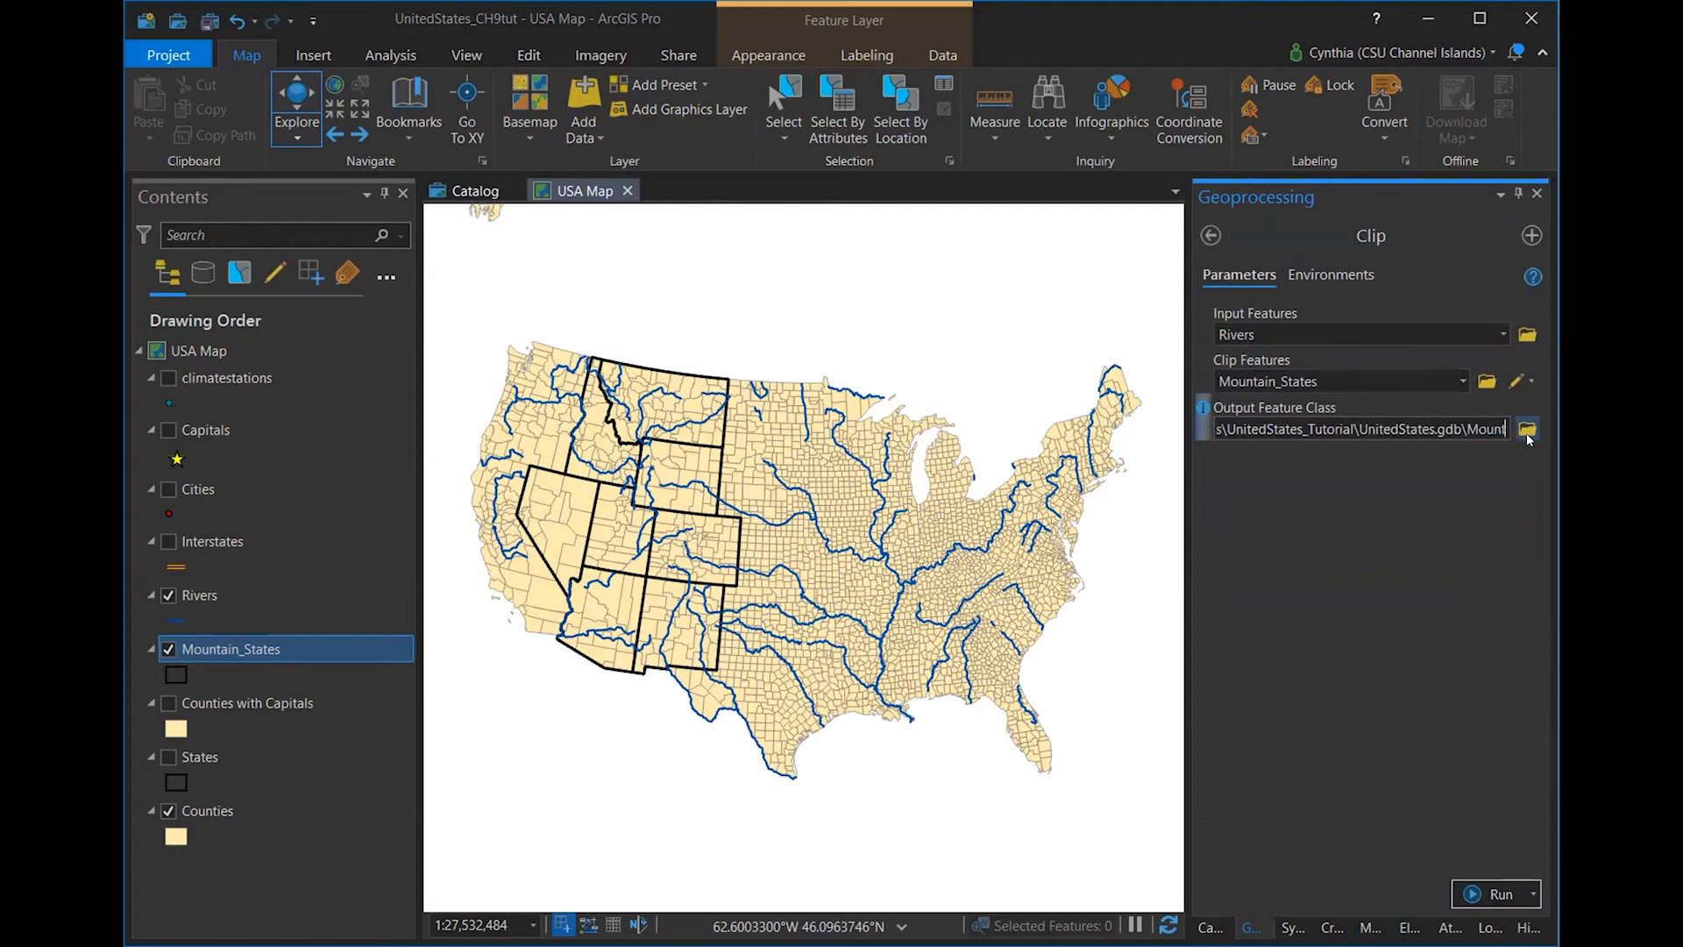
text(_Rivers)
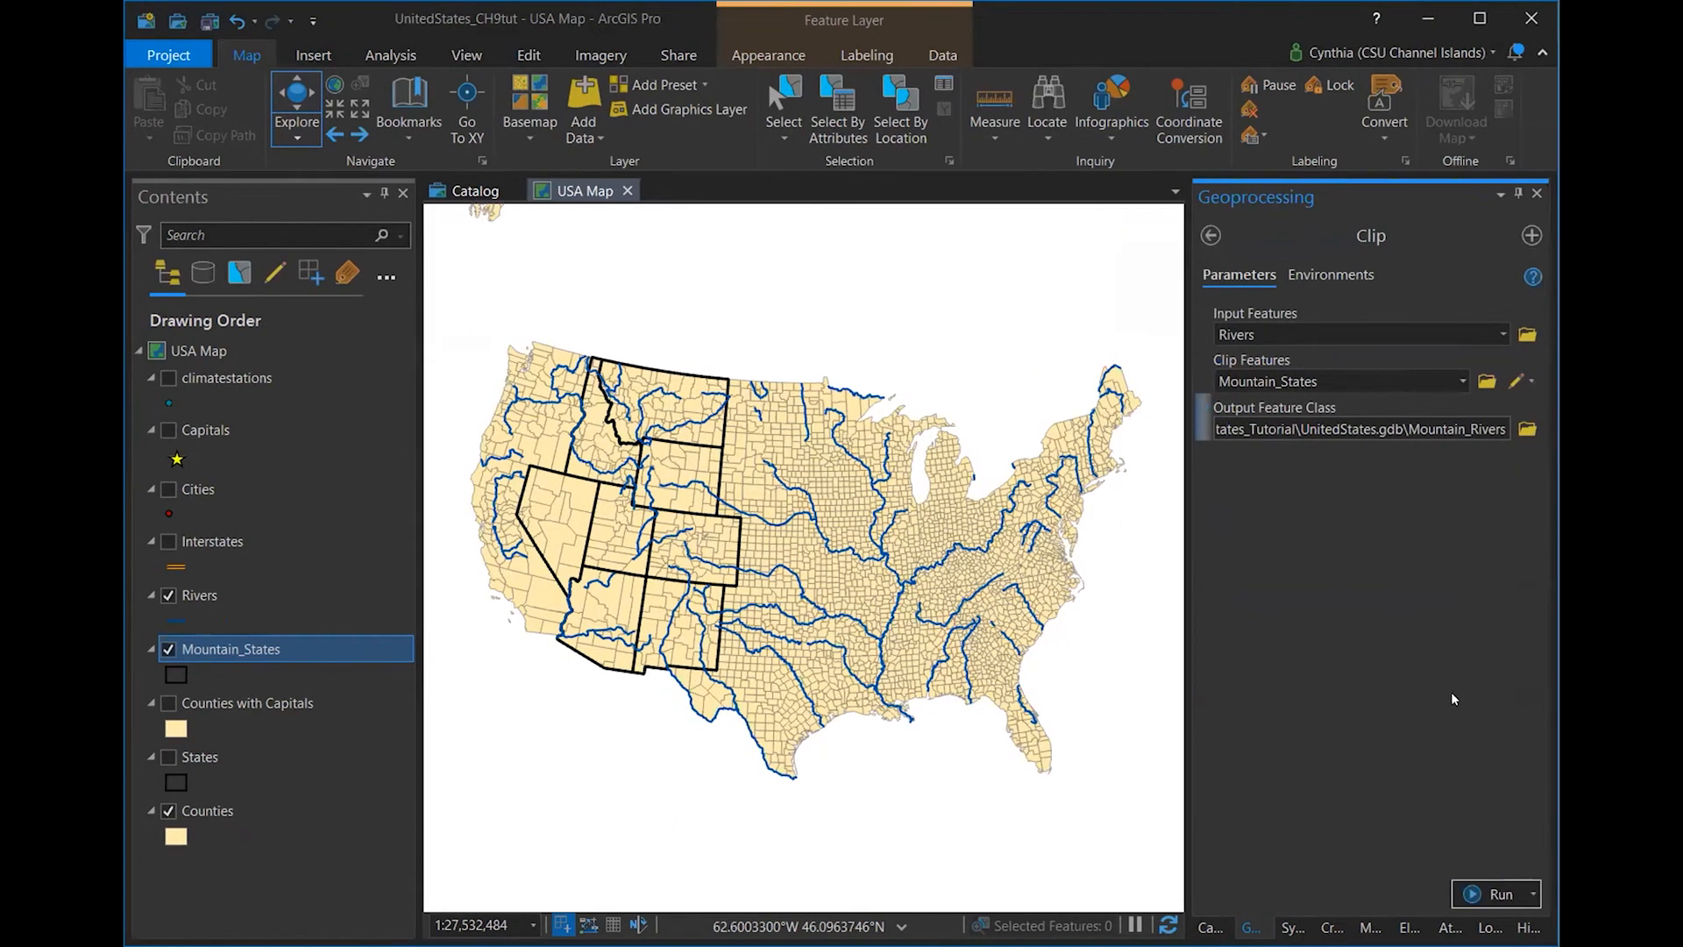
- Clip the Rivers layer to Mountain_States with output Mountain_Rivers, and hide the original Rivers layer
click(1476, 894)
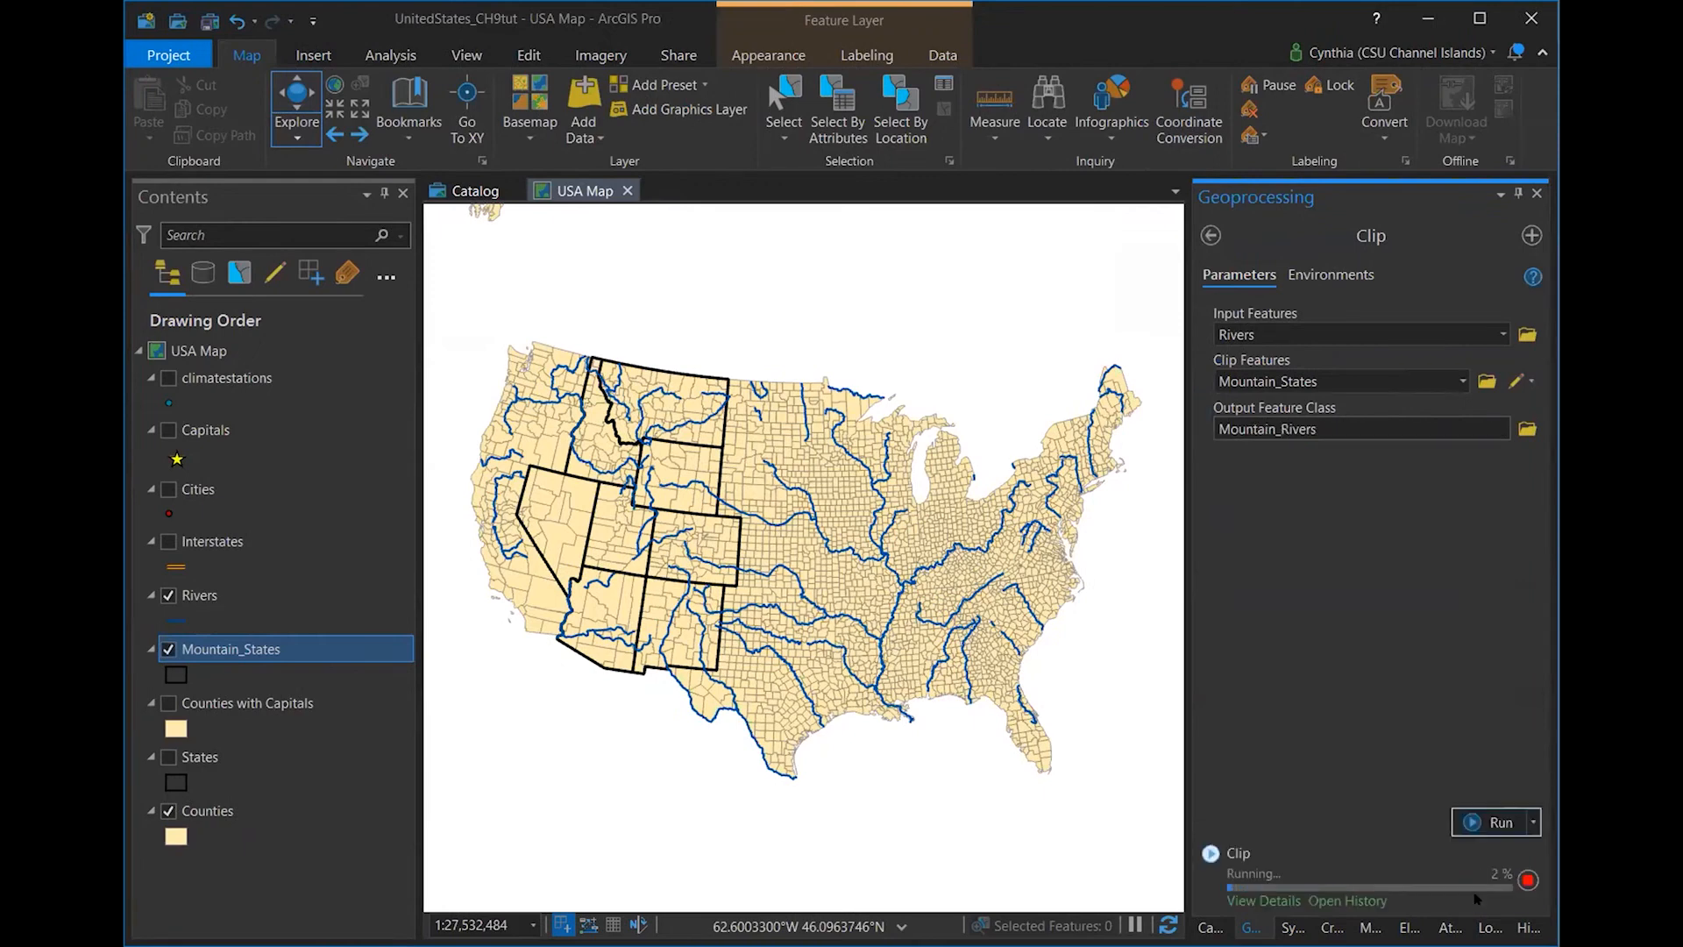
mouse_move(1259, 879)
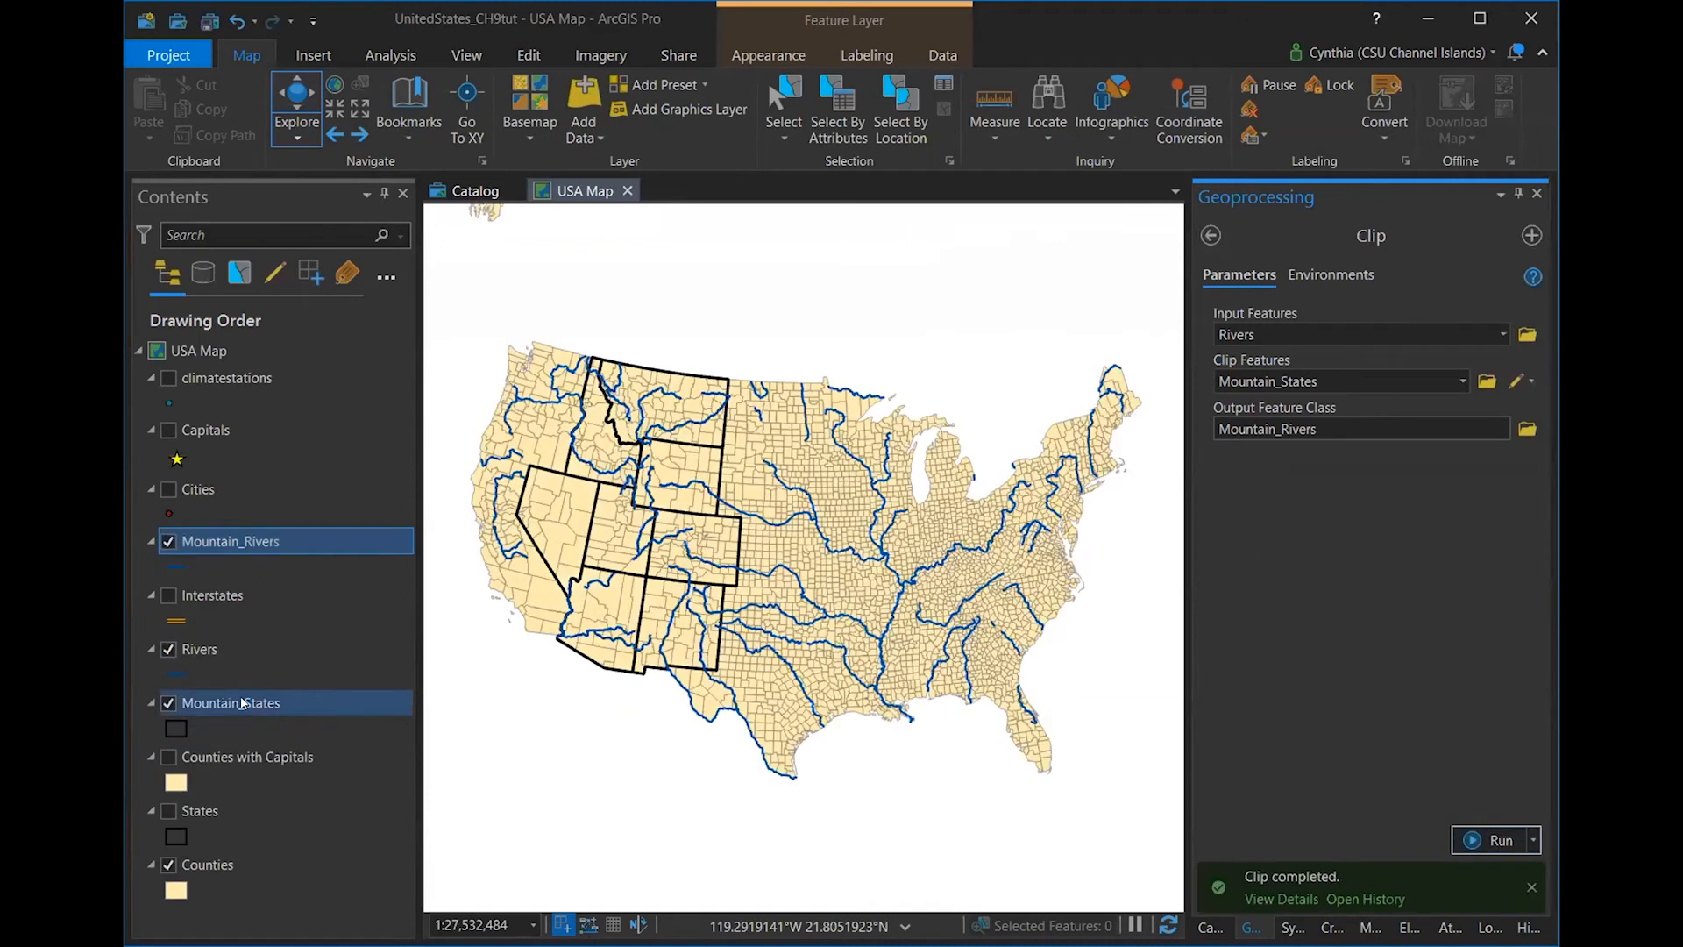
click(168, 649)
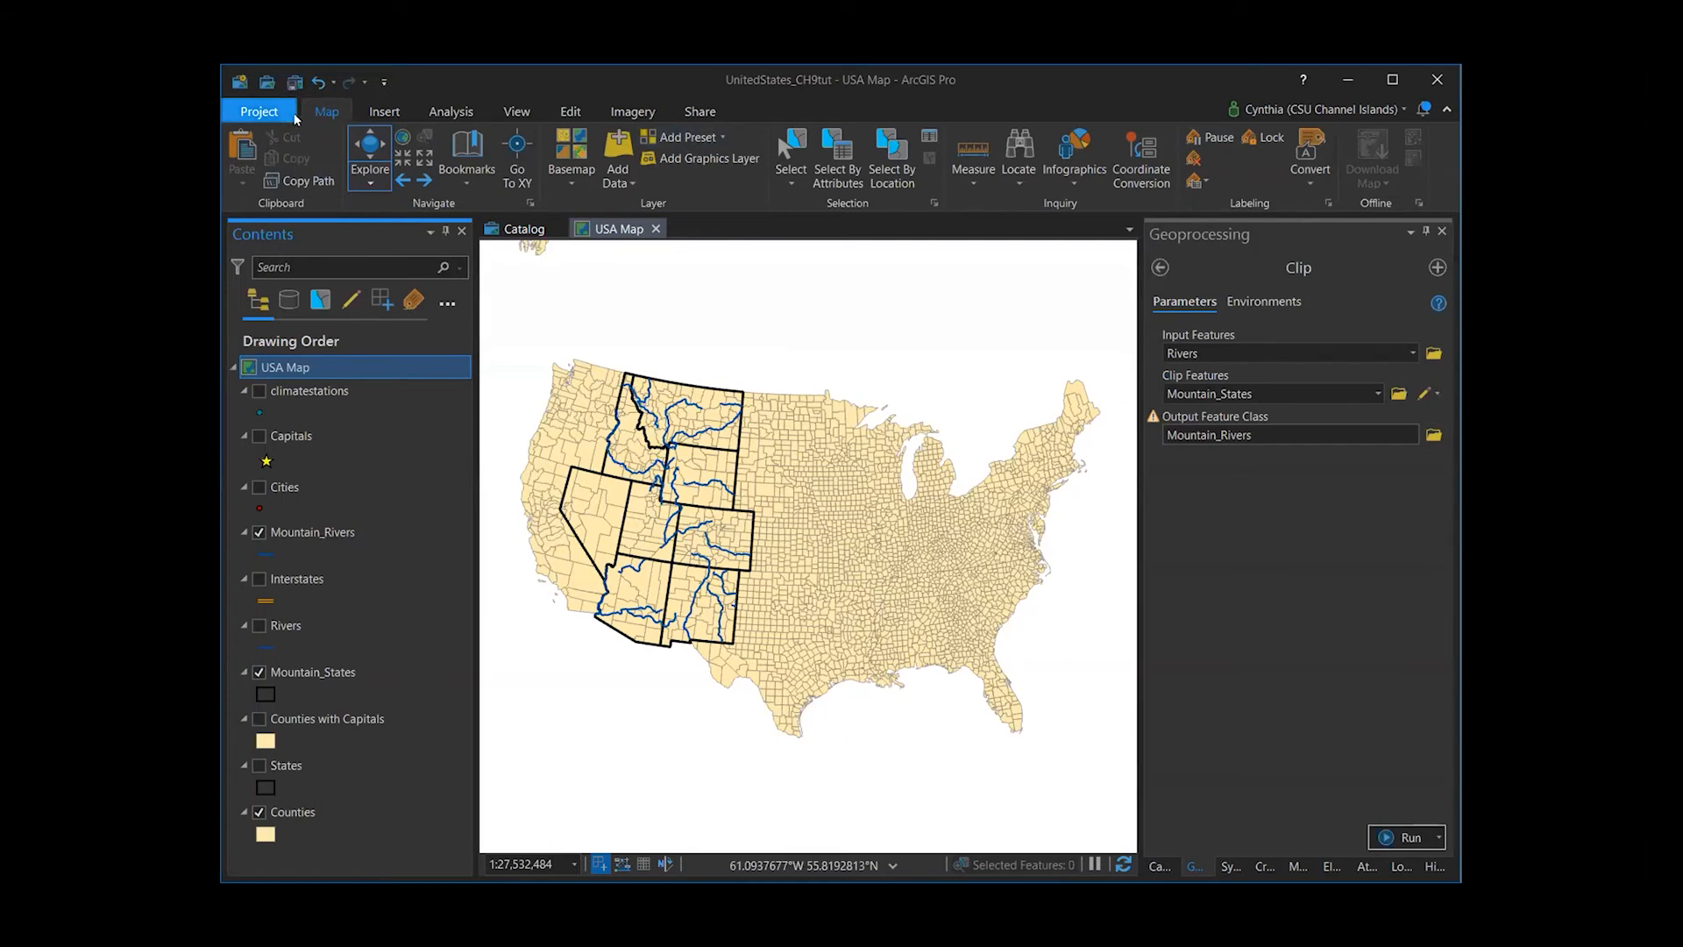
- Save the project and leave only the States and Counties layers visible in USA Map
click(296, 87)
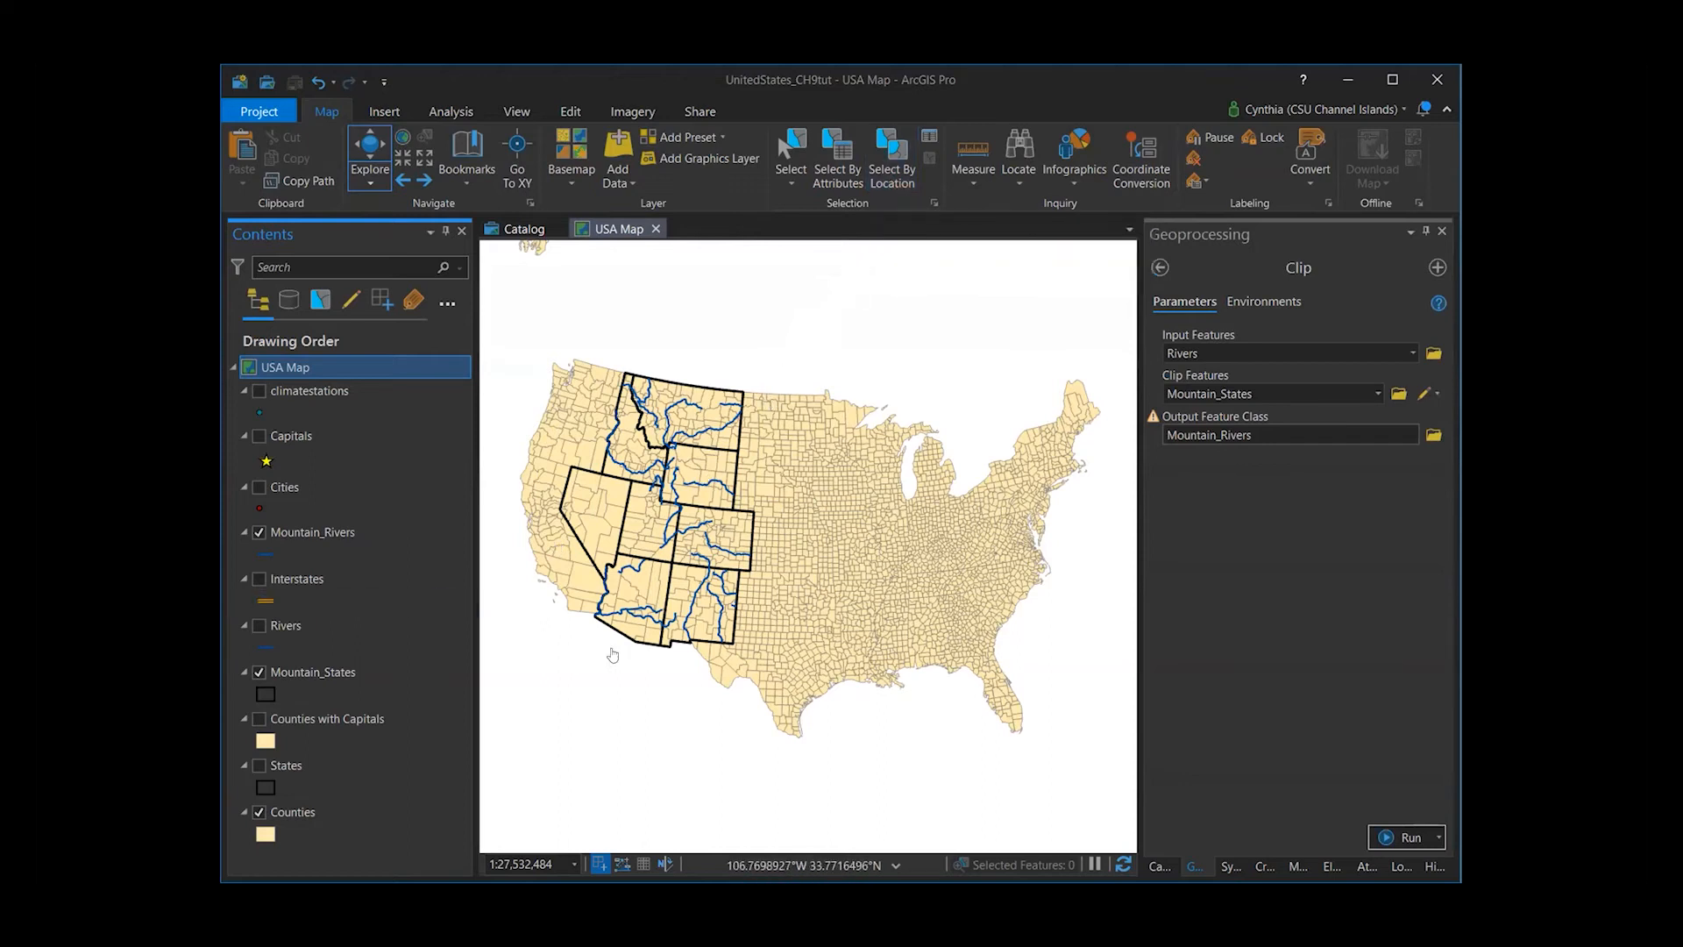
click(261, 673)
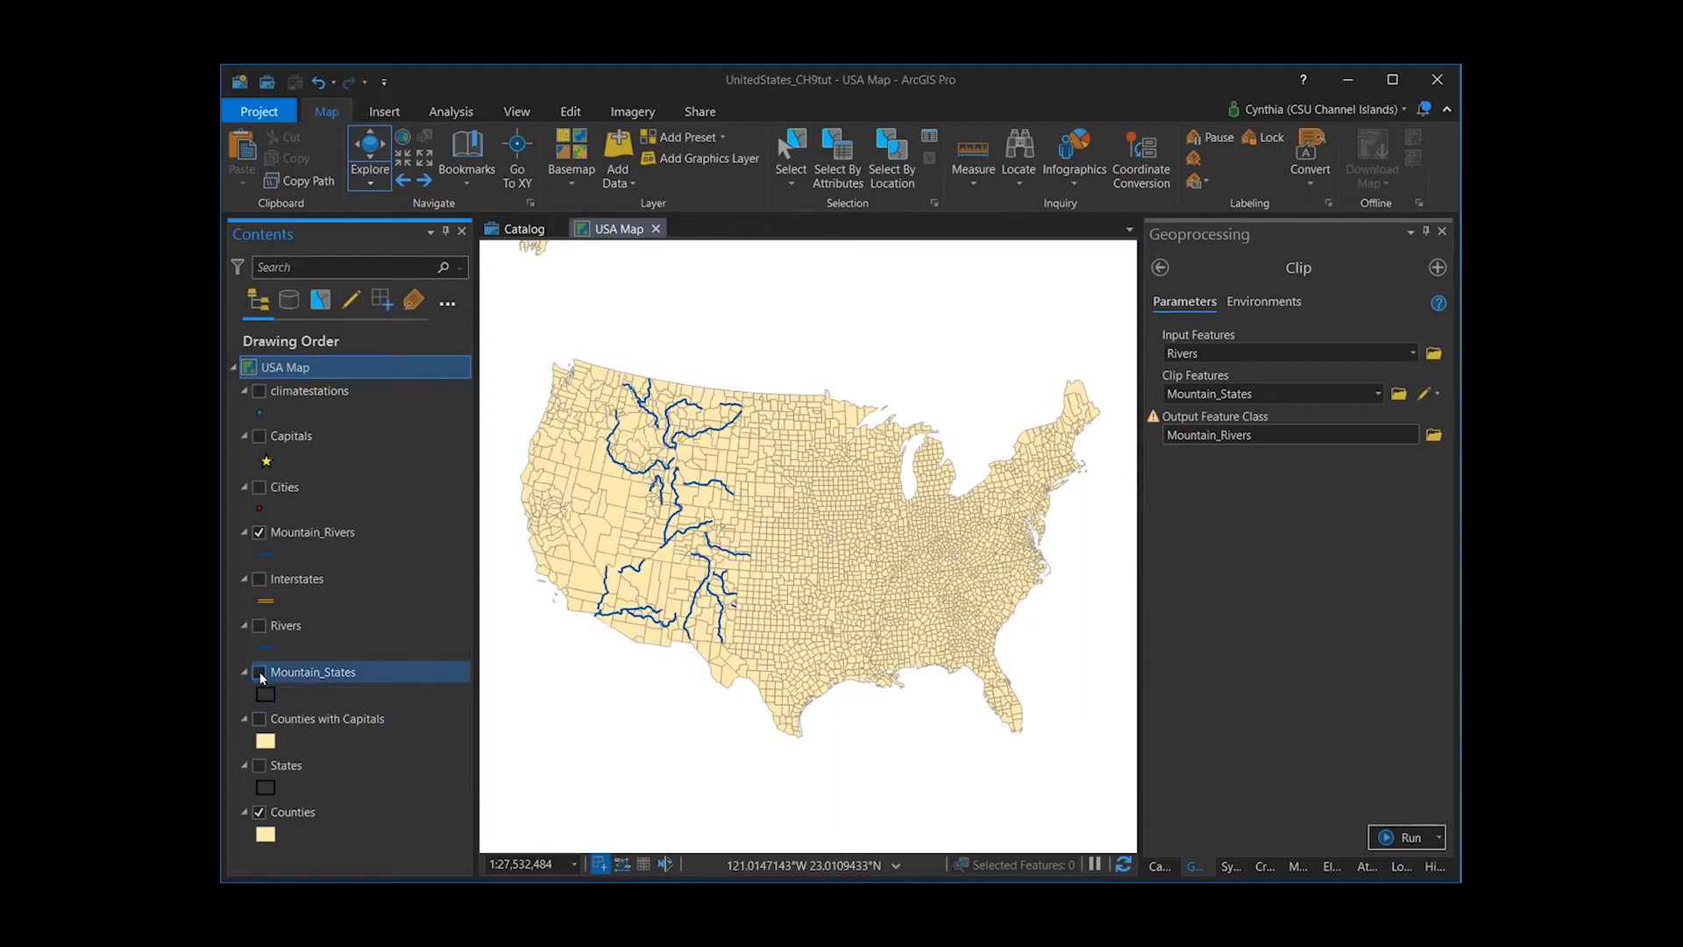
click(259, 533)
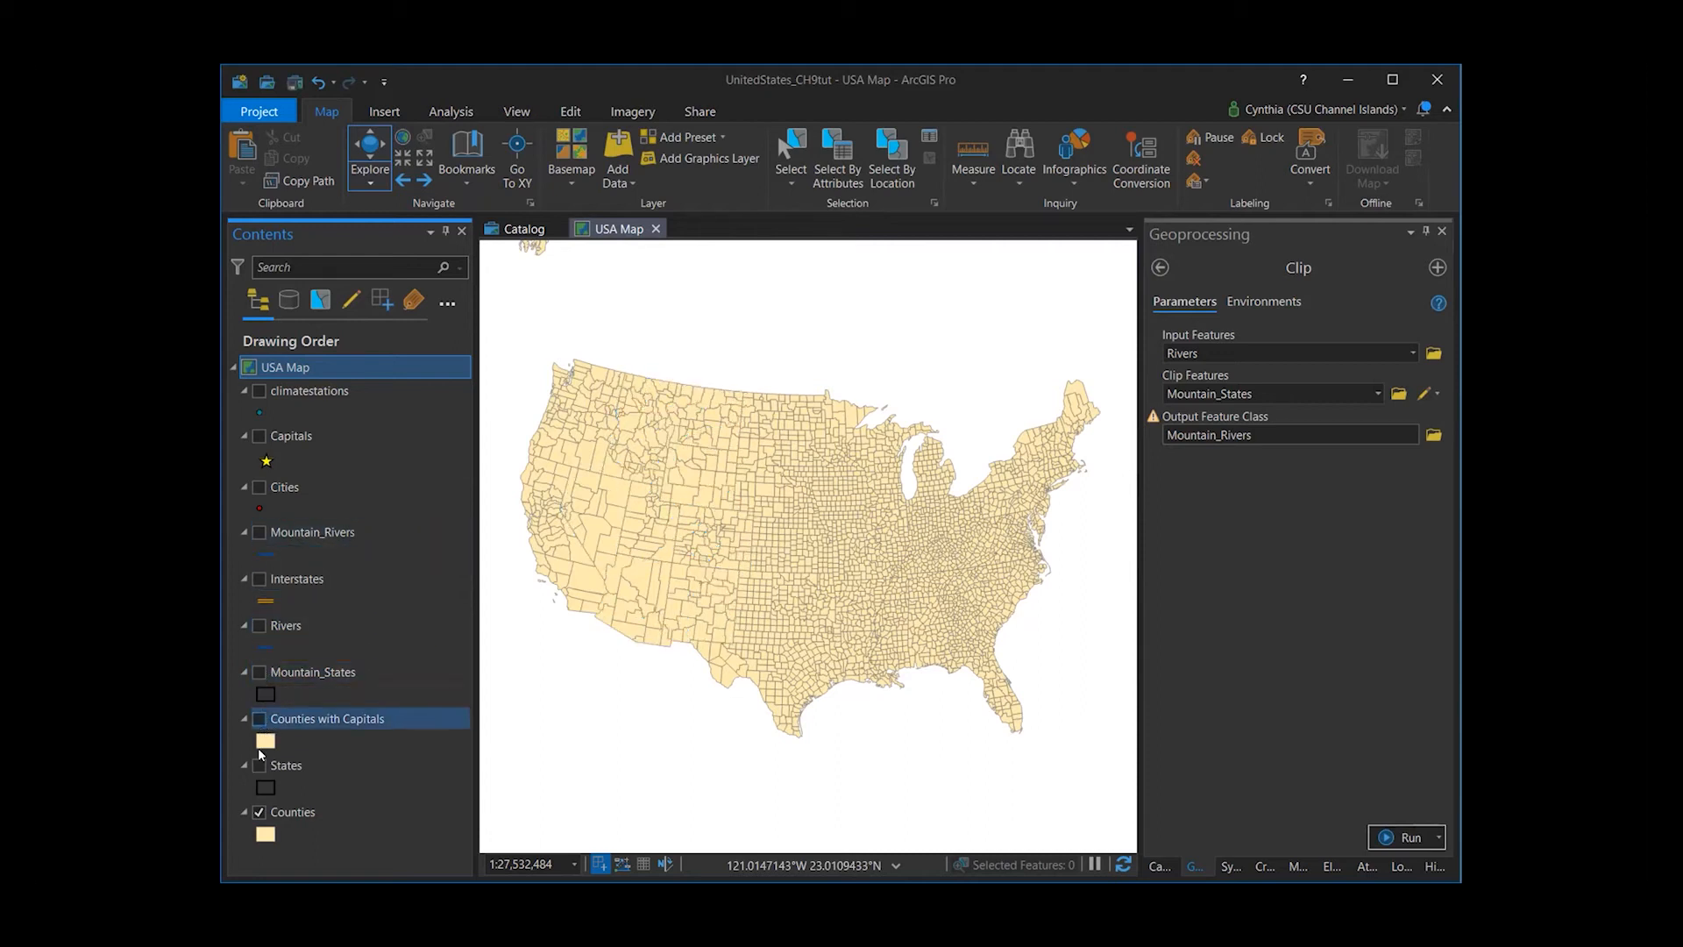
click(259, 766)
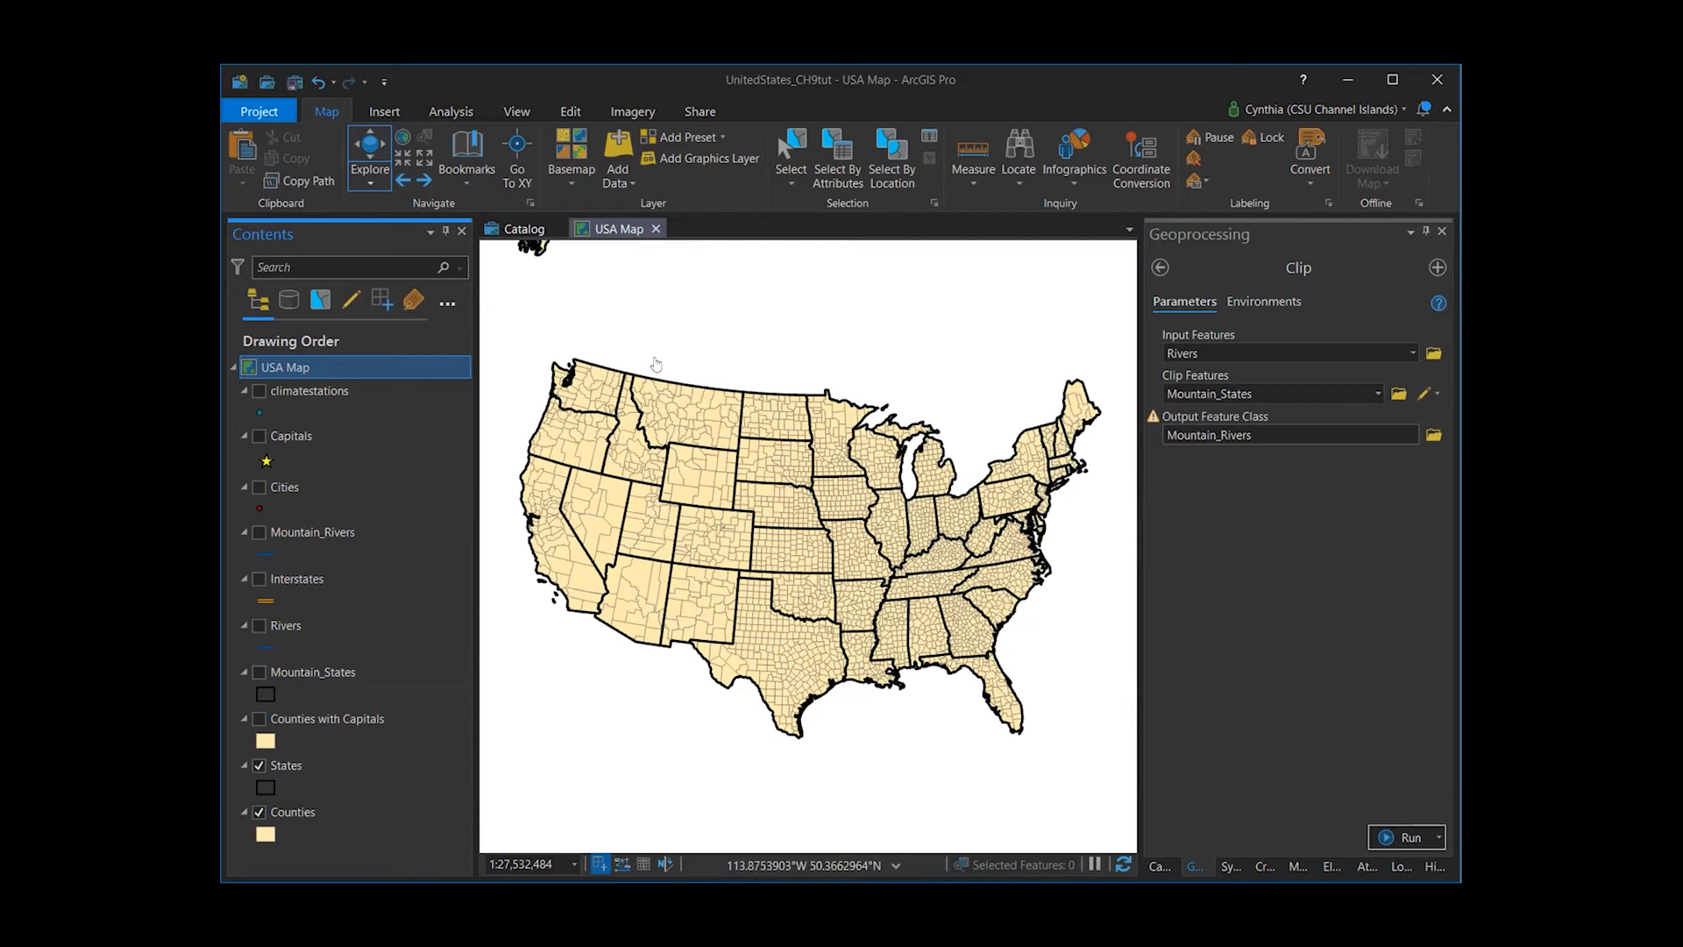
- Insert a new map into the project and rename it Hazards
click(382, 113)
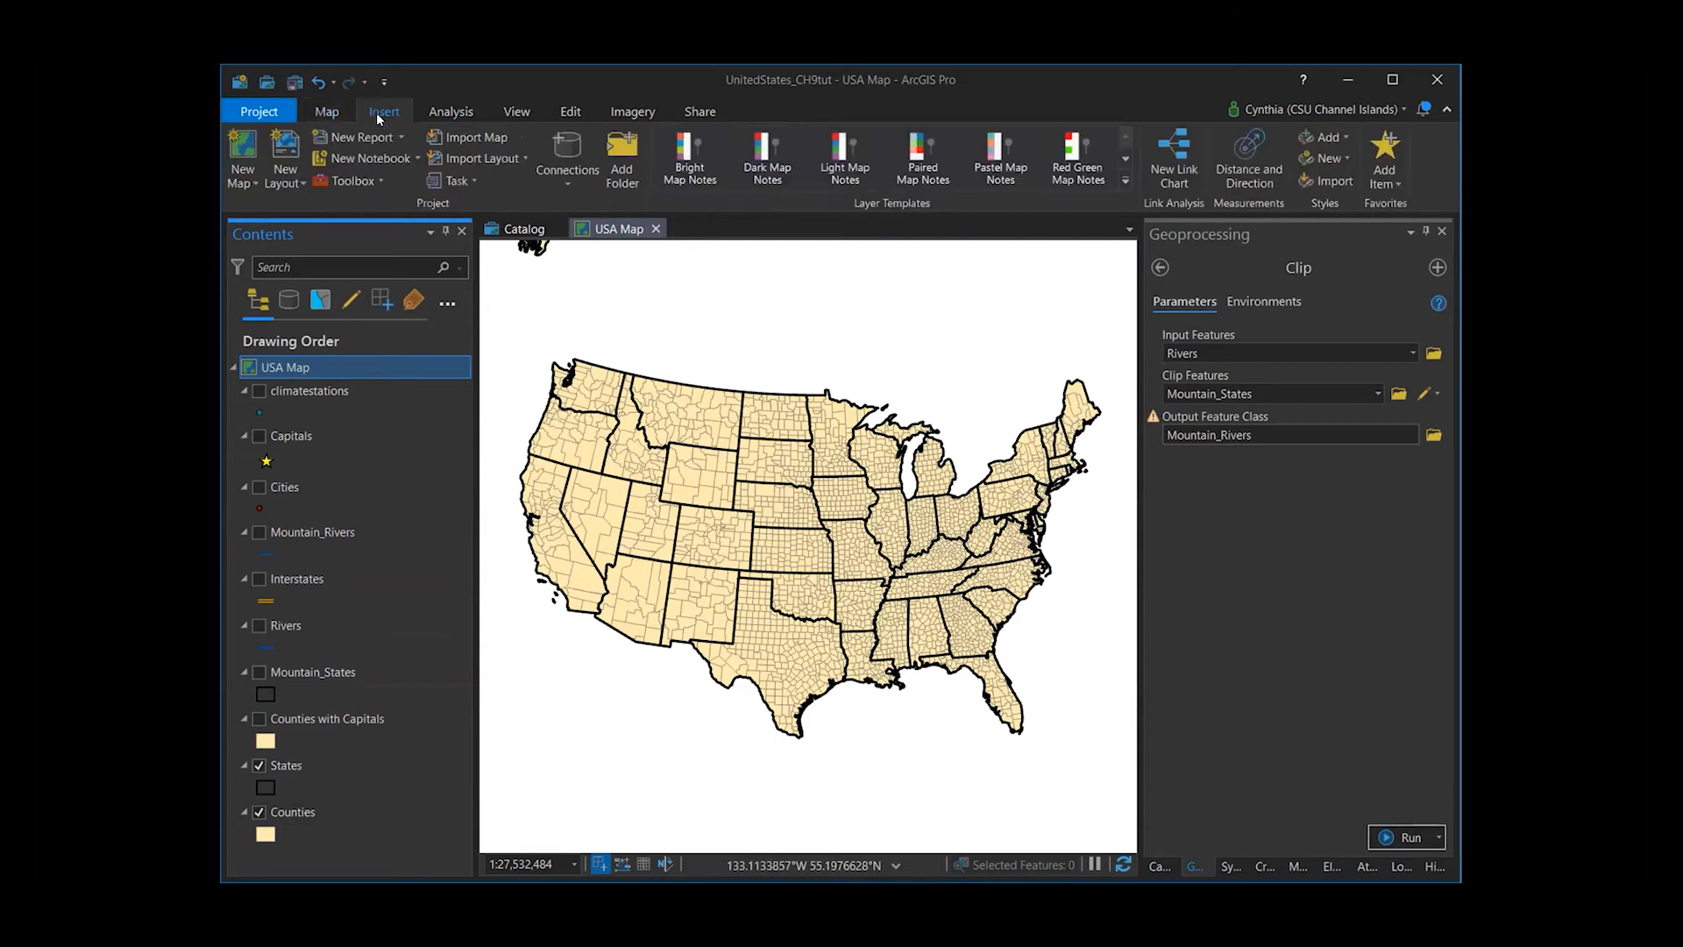
click(244, 147)
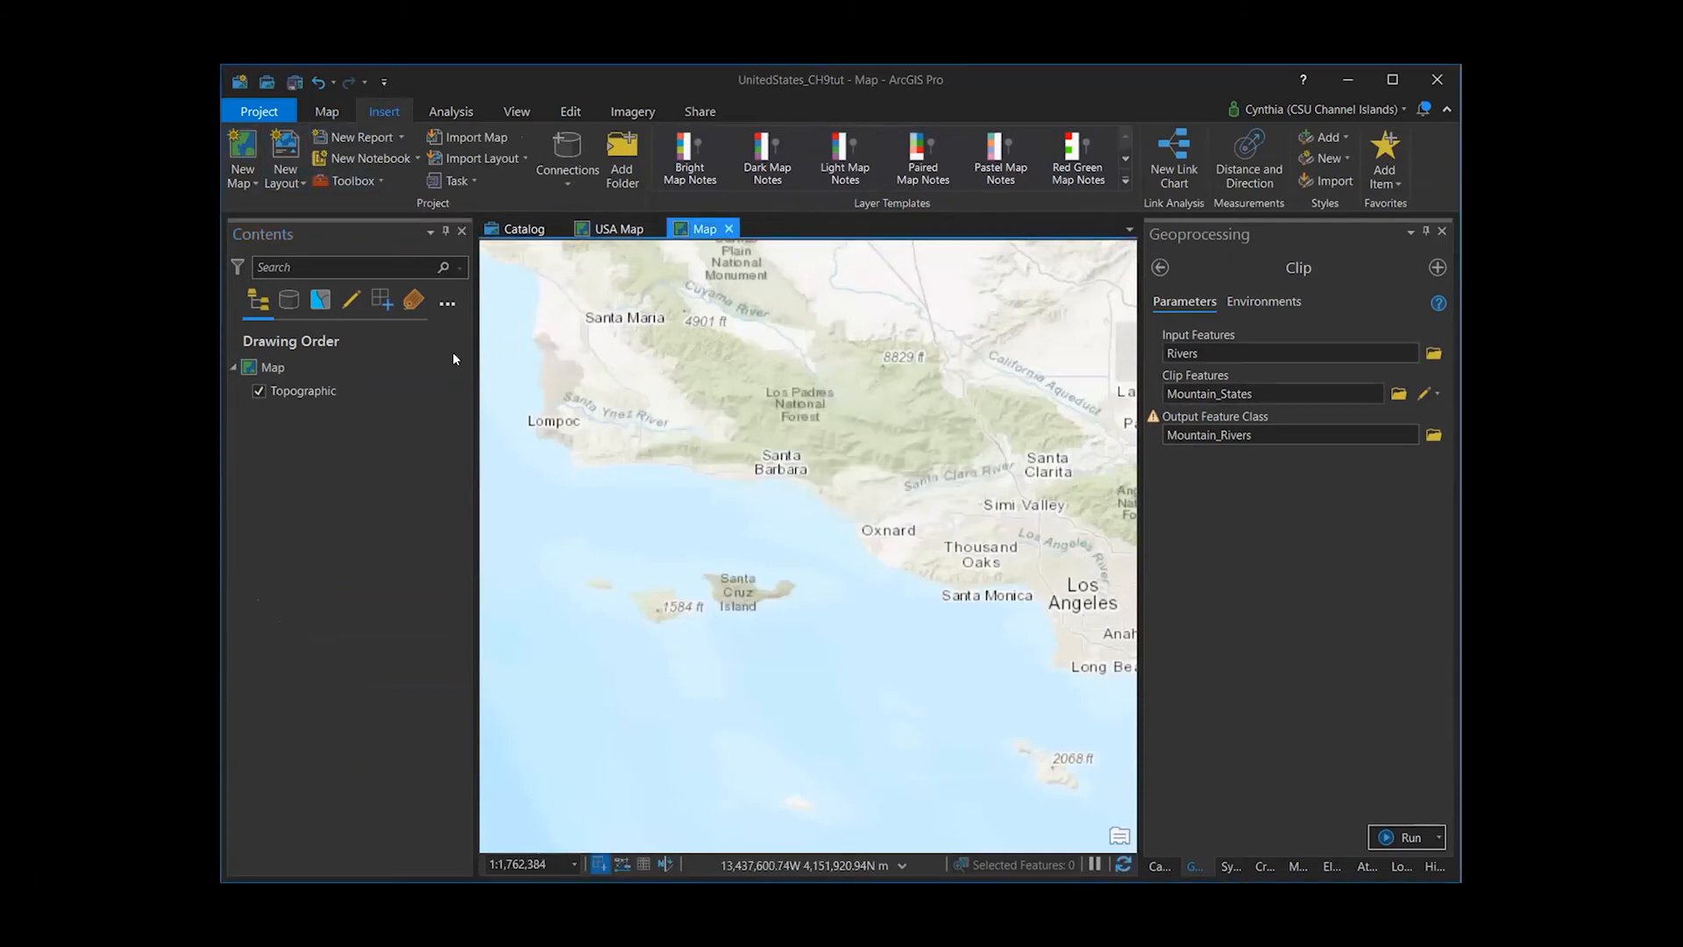
click(298, 368)
click(282, 370)
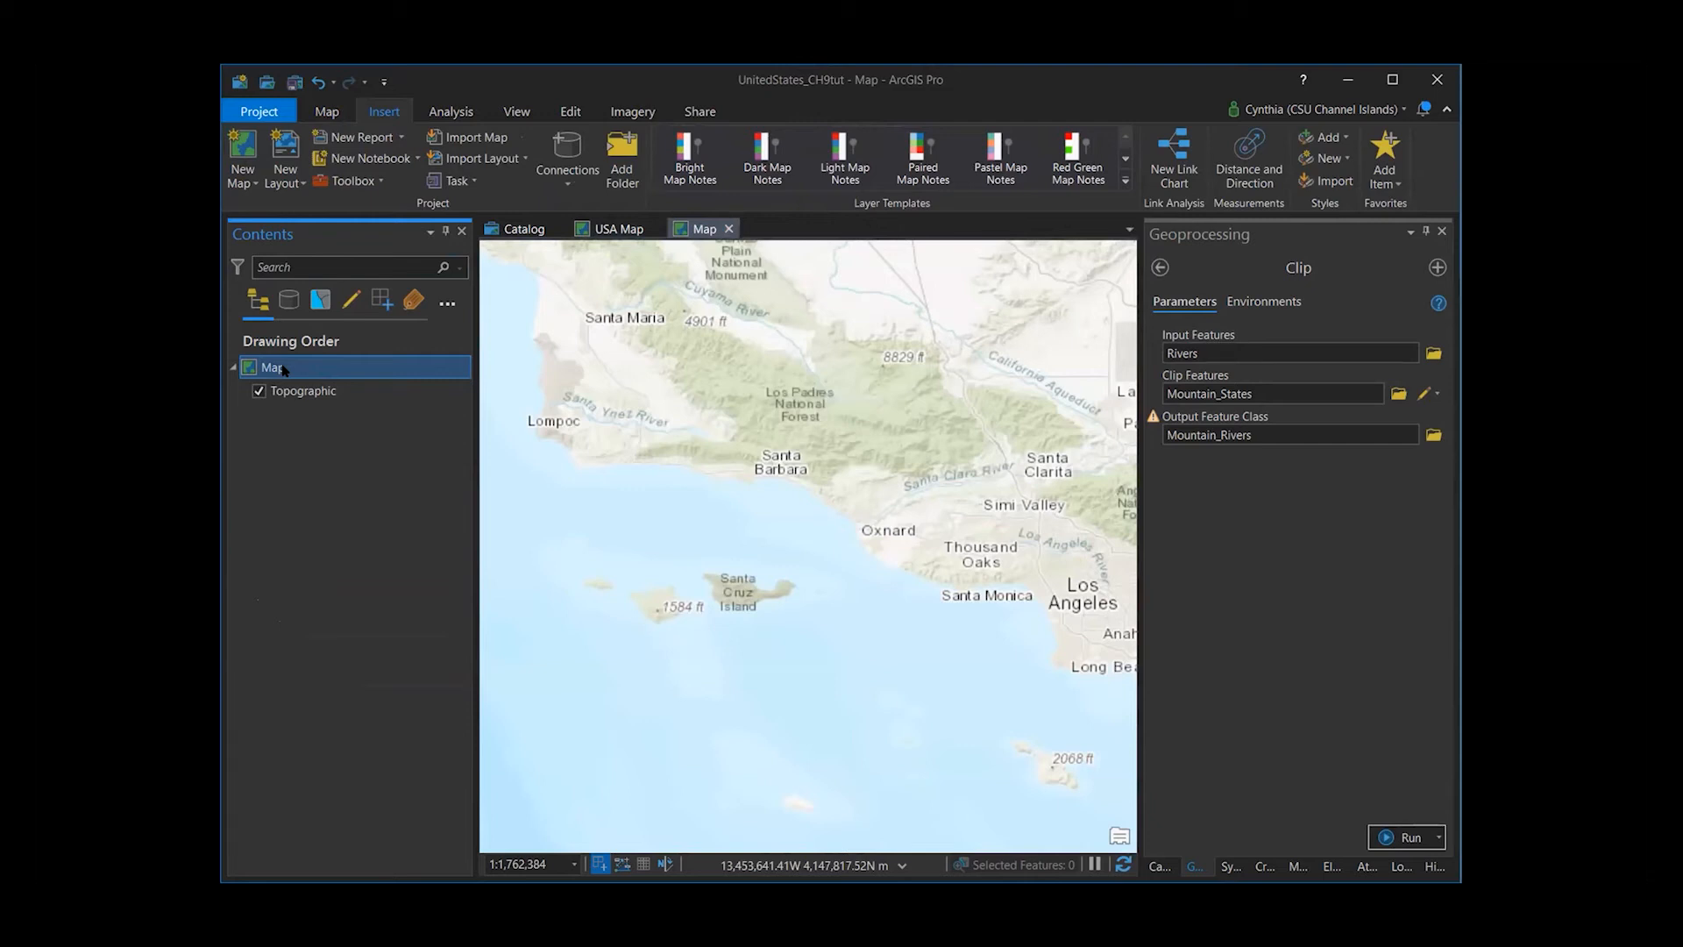
click(282, 370)
text(Hazards)
key(Return)
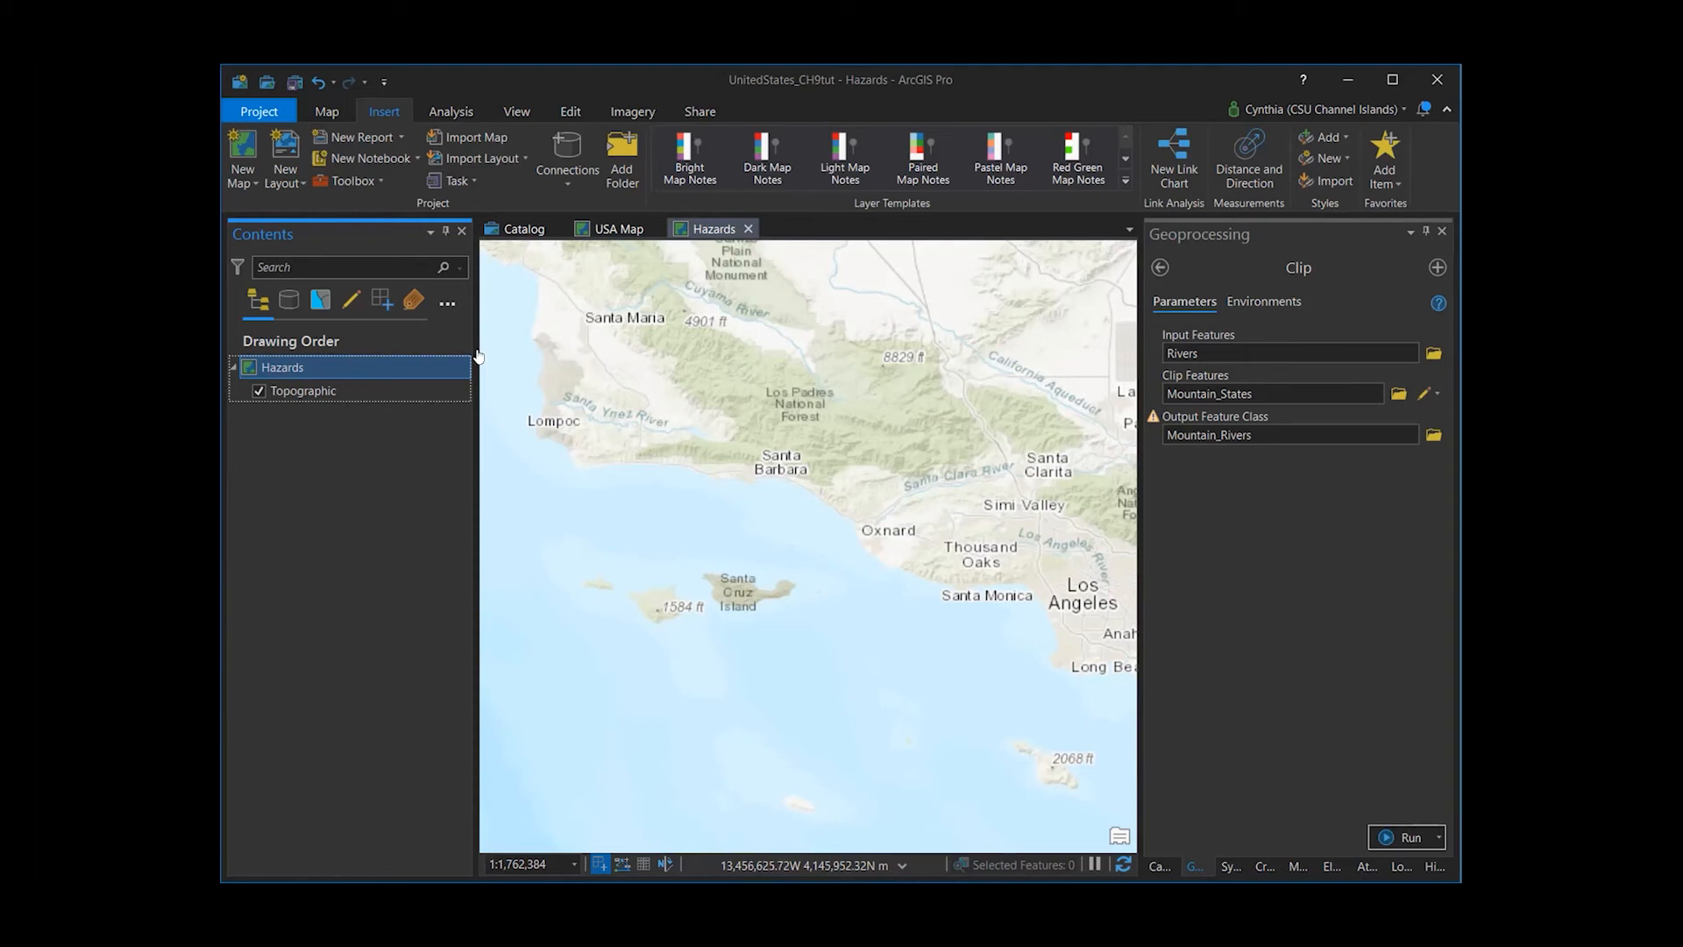
- Copy the Cities, States and Counties layers from USA Map into the Hazards map
click(605, 230)
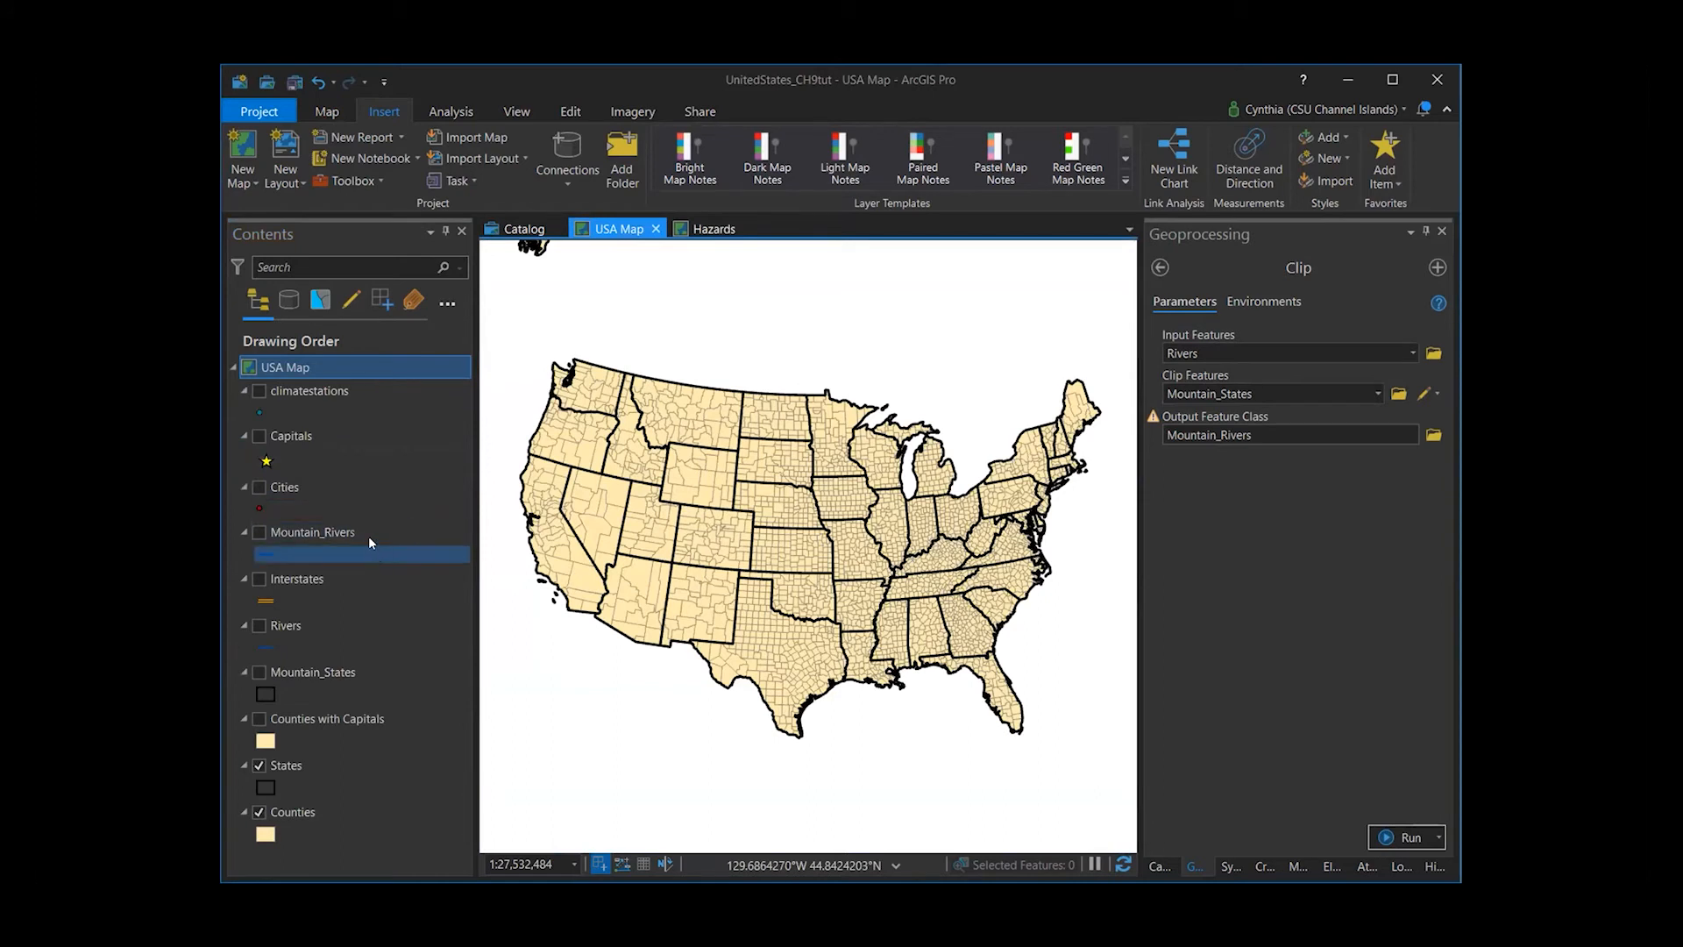
click(300, 487)
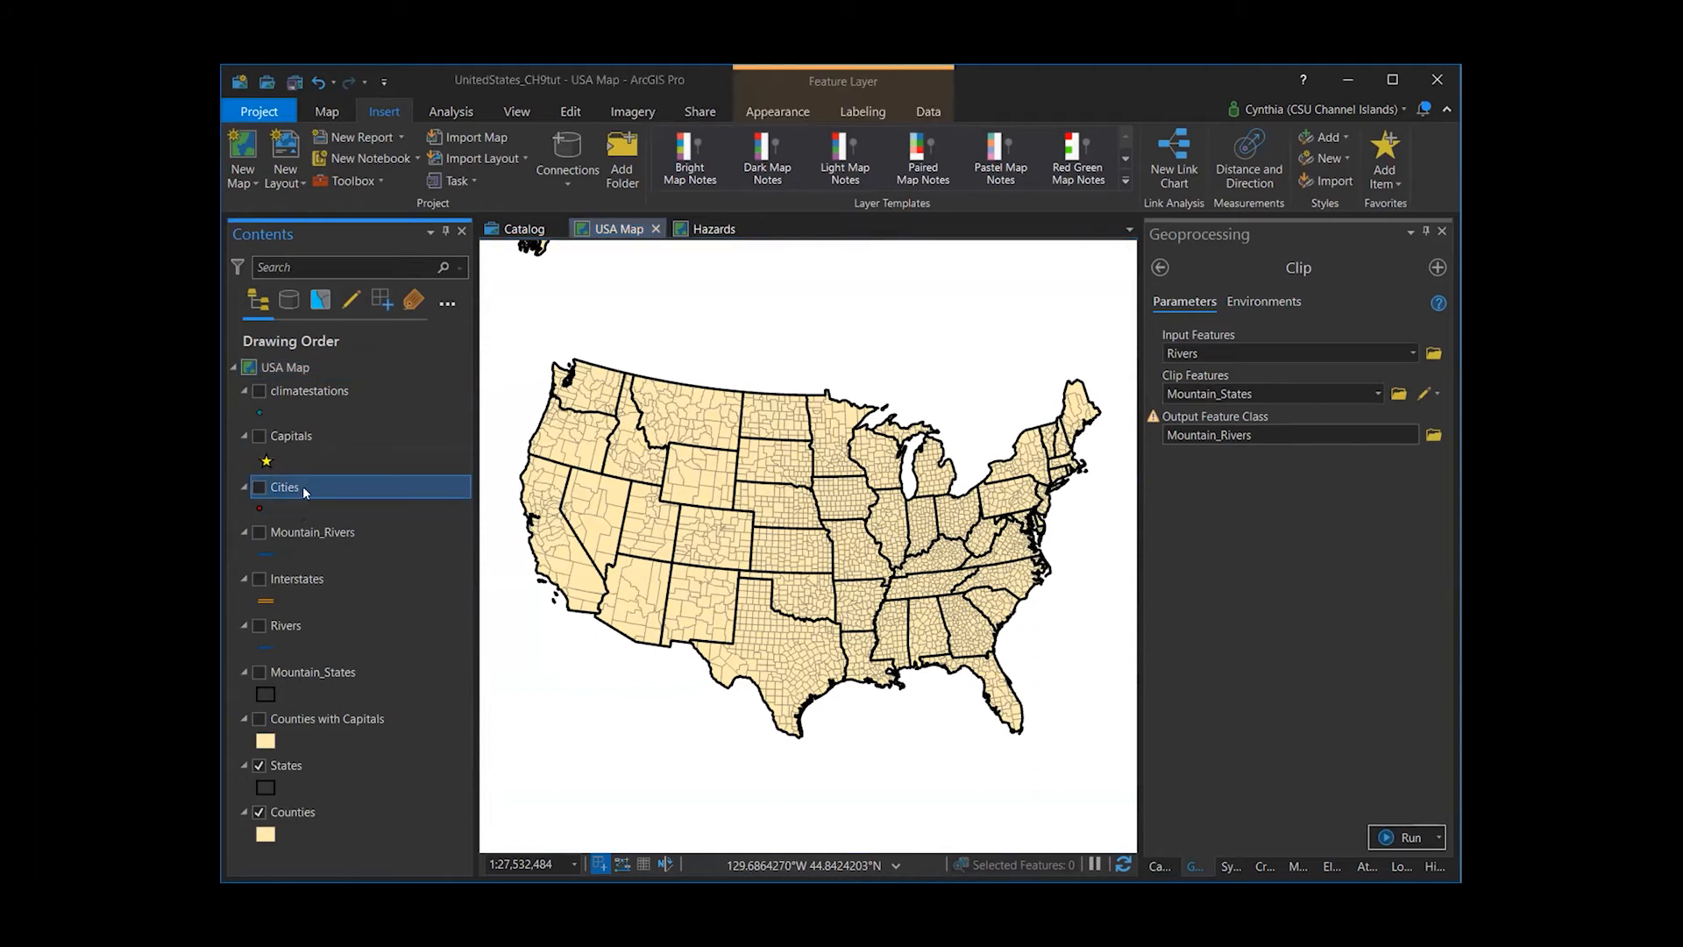
ctrl+click(306, 763)
ctrl+click(311, 815)
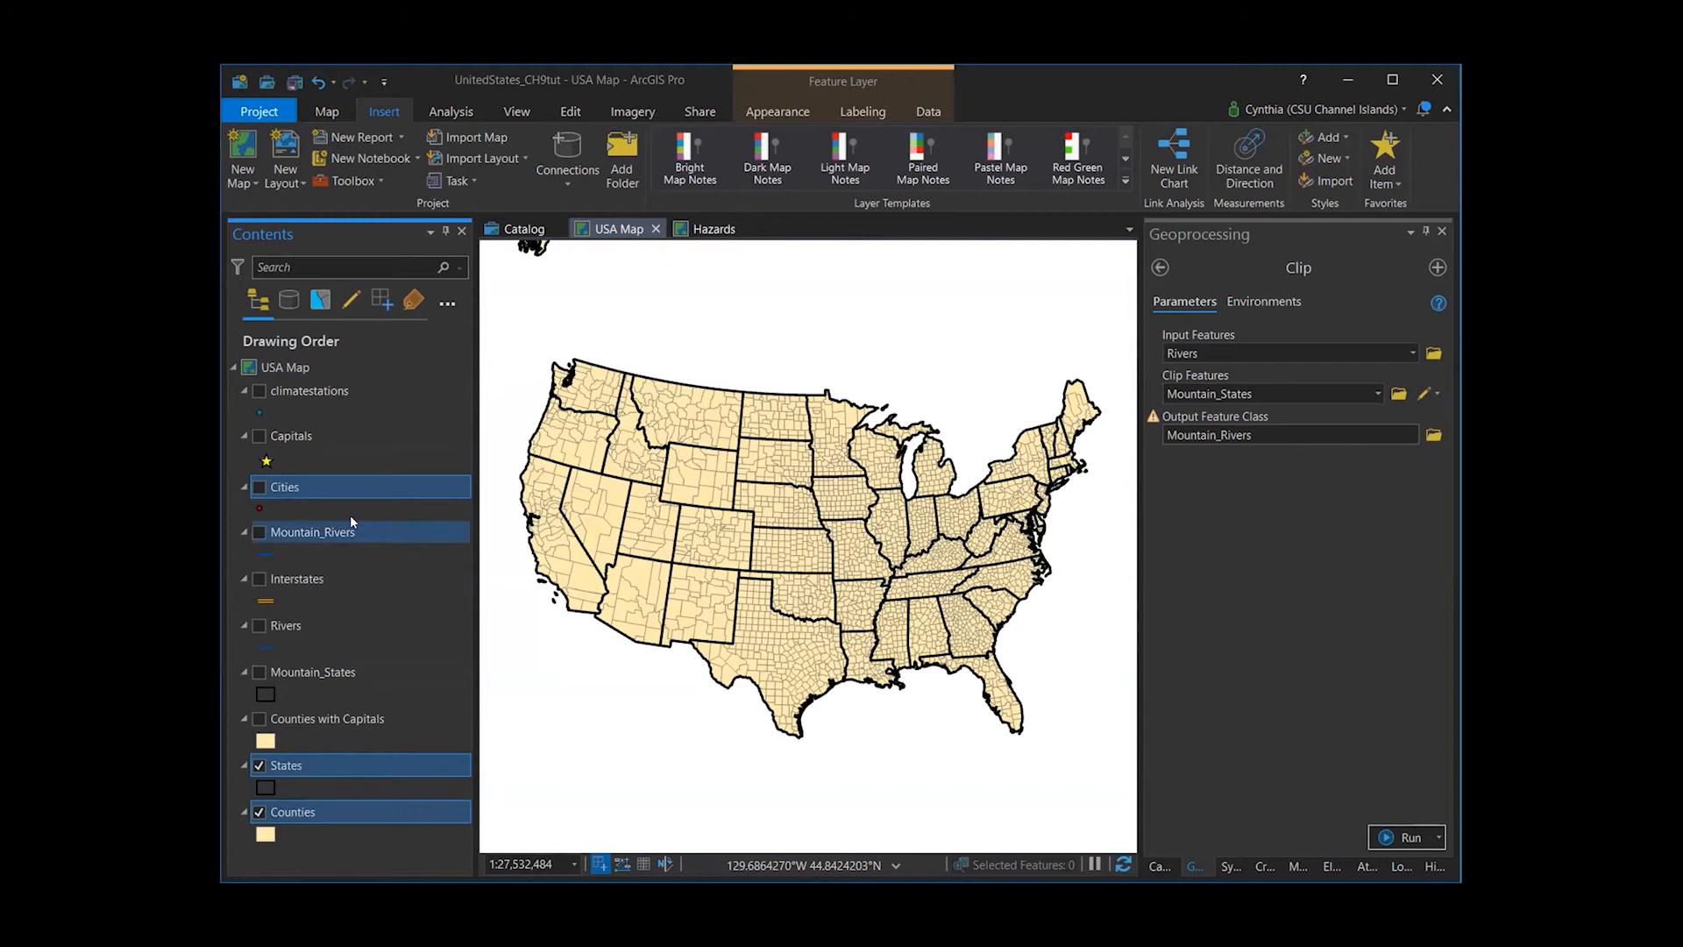
right_click(340, 480)
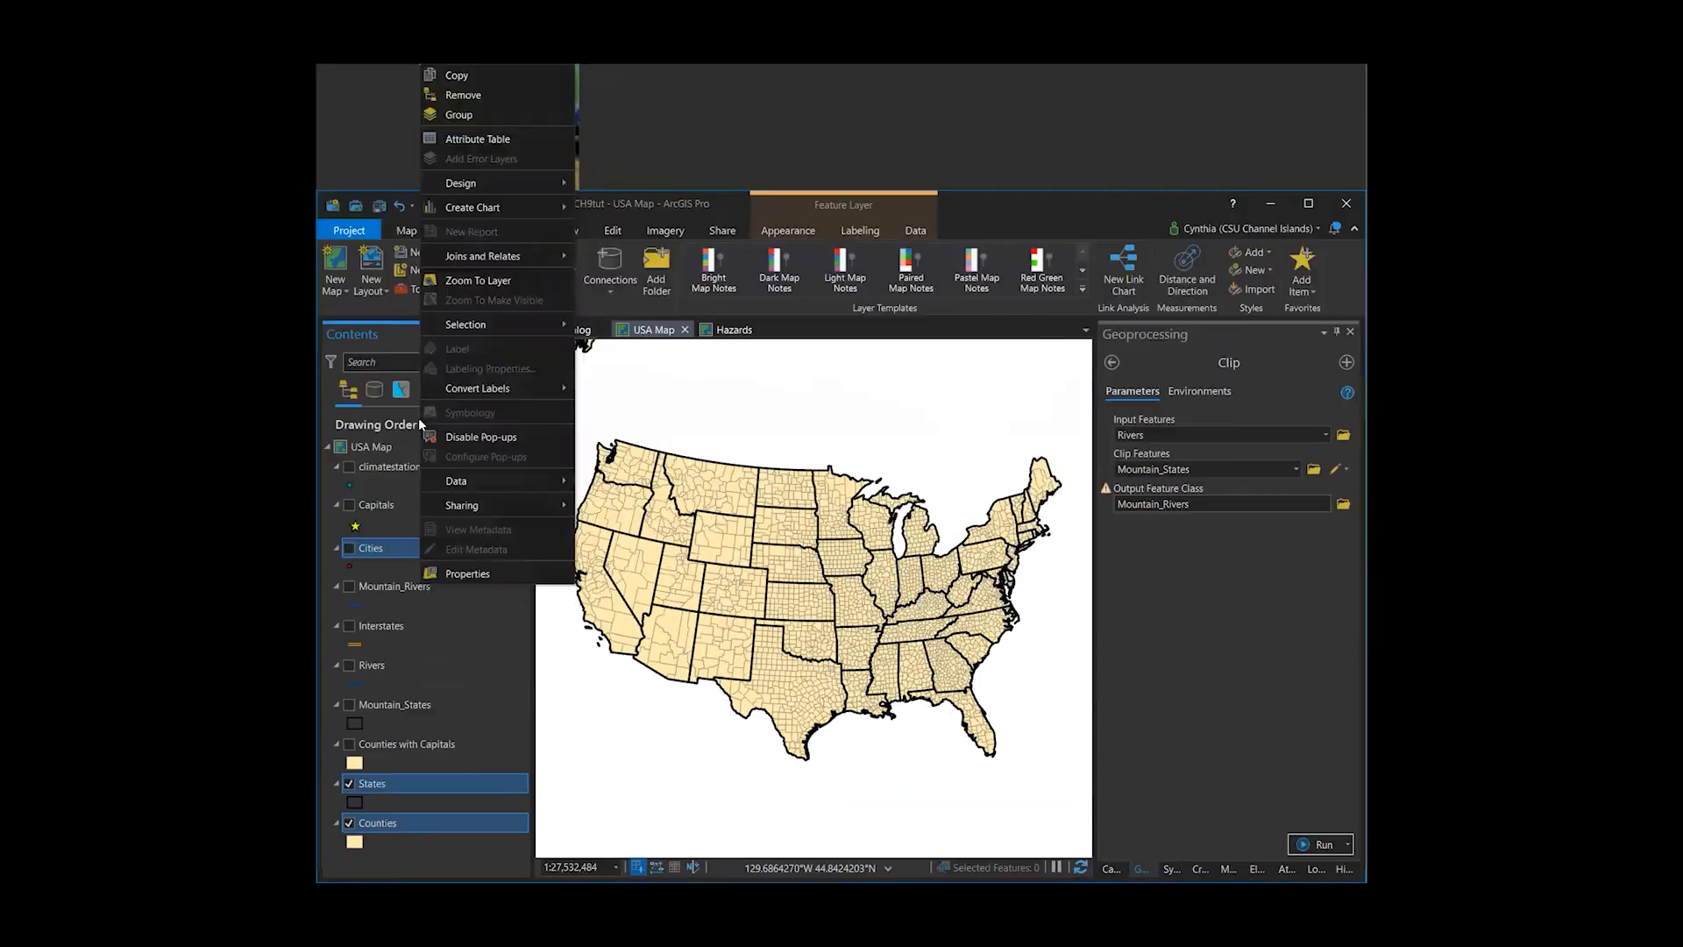
click(466, 77)
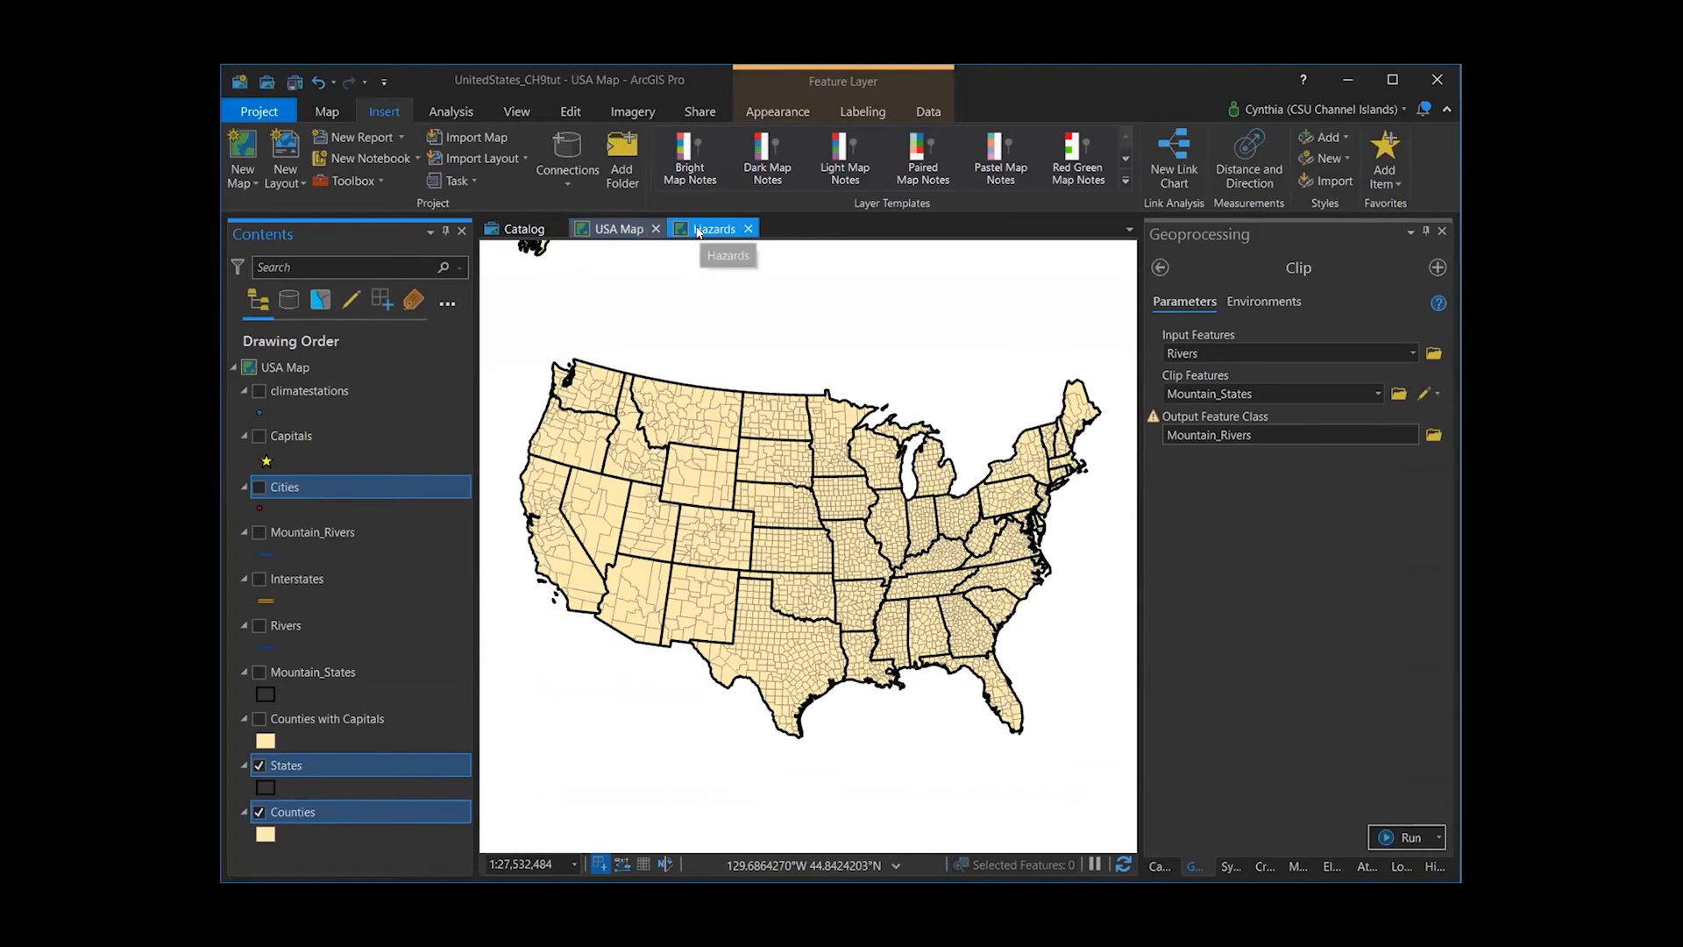
click(708, 228)
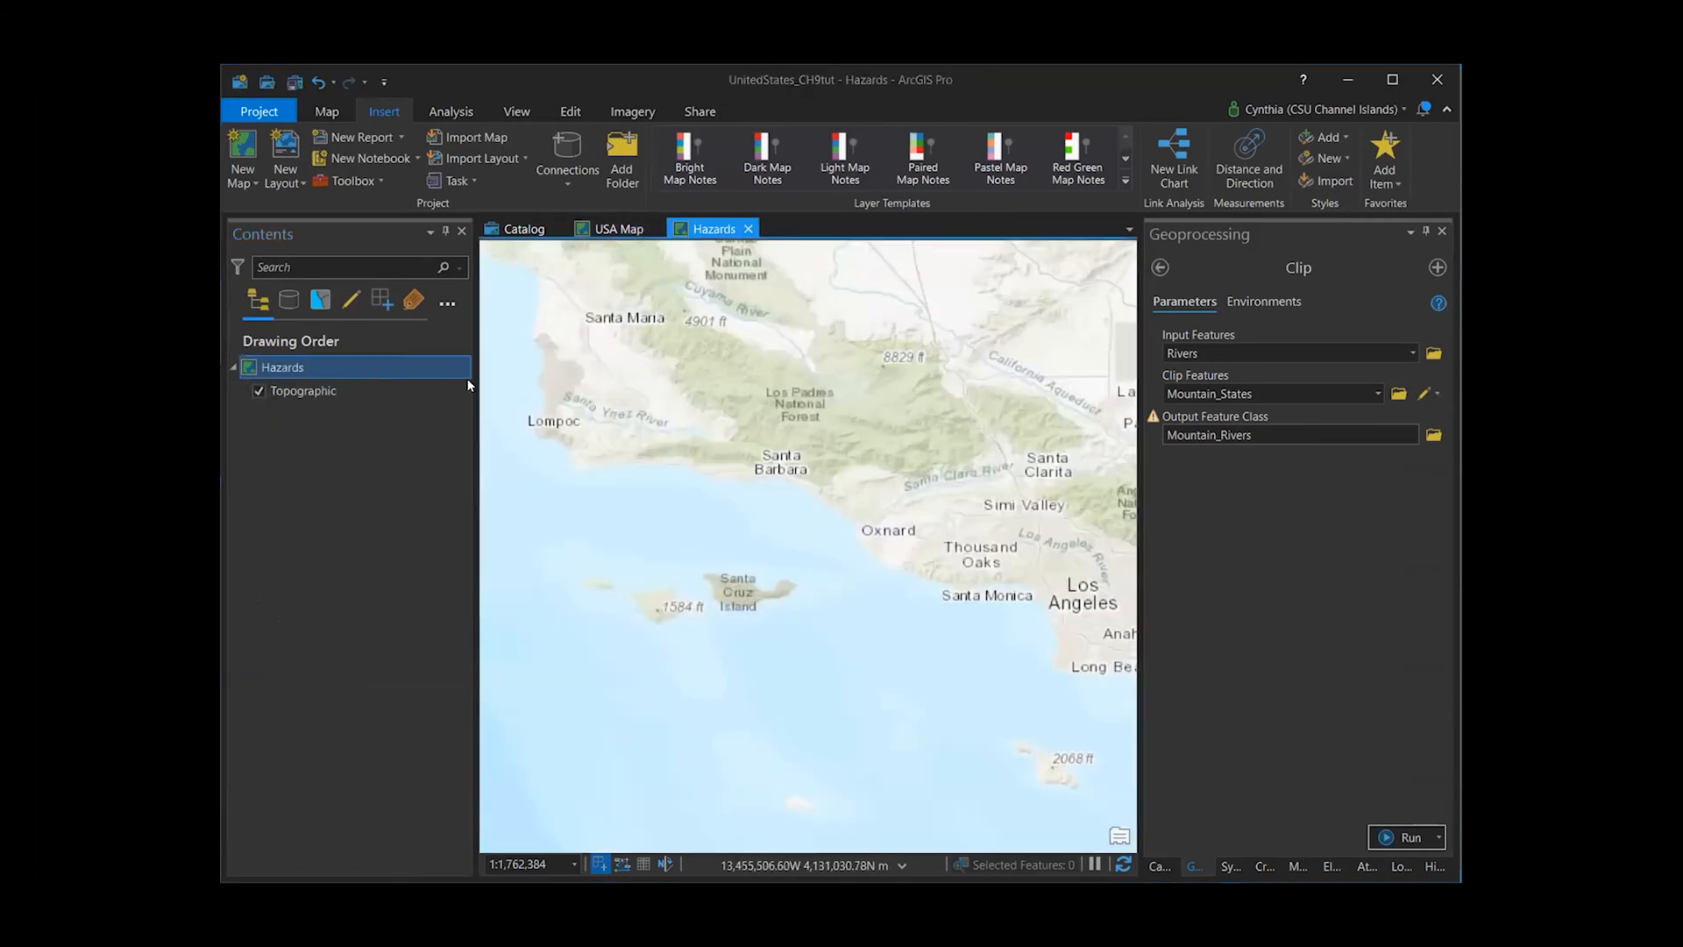
right_click(328, 368)
click(345, 398)
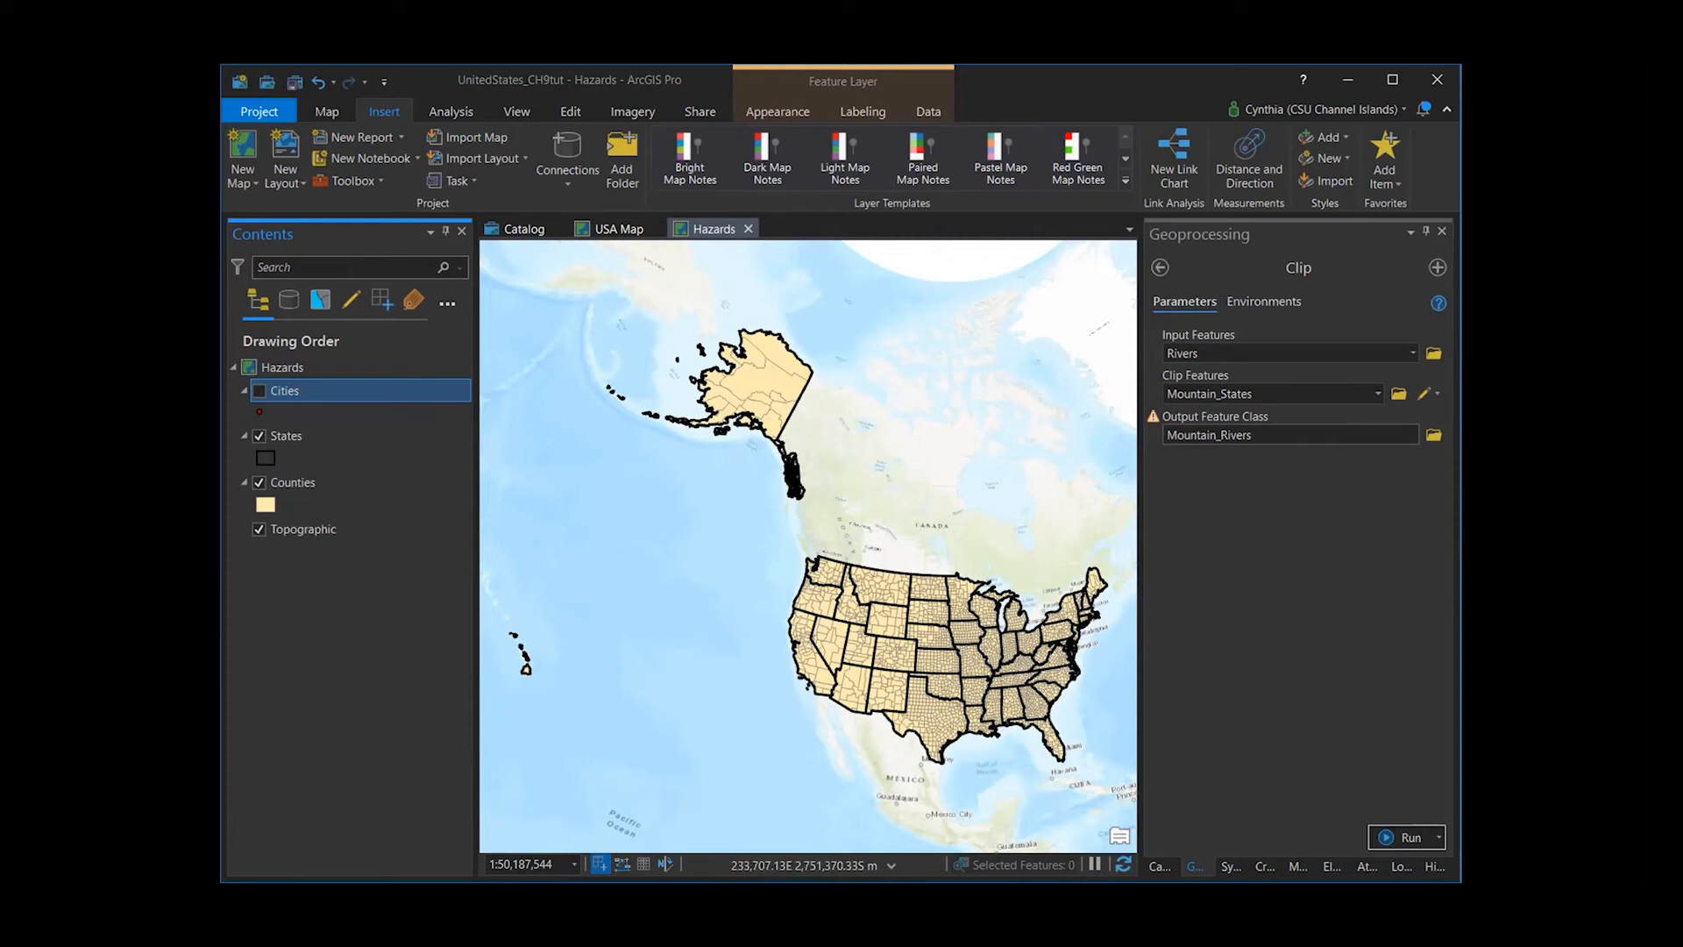
- Browse the project's folder connections to the Usa folder and expand the usdata.gdb geodatabase
click(1159, 866)
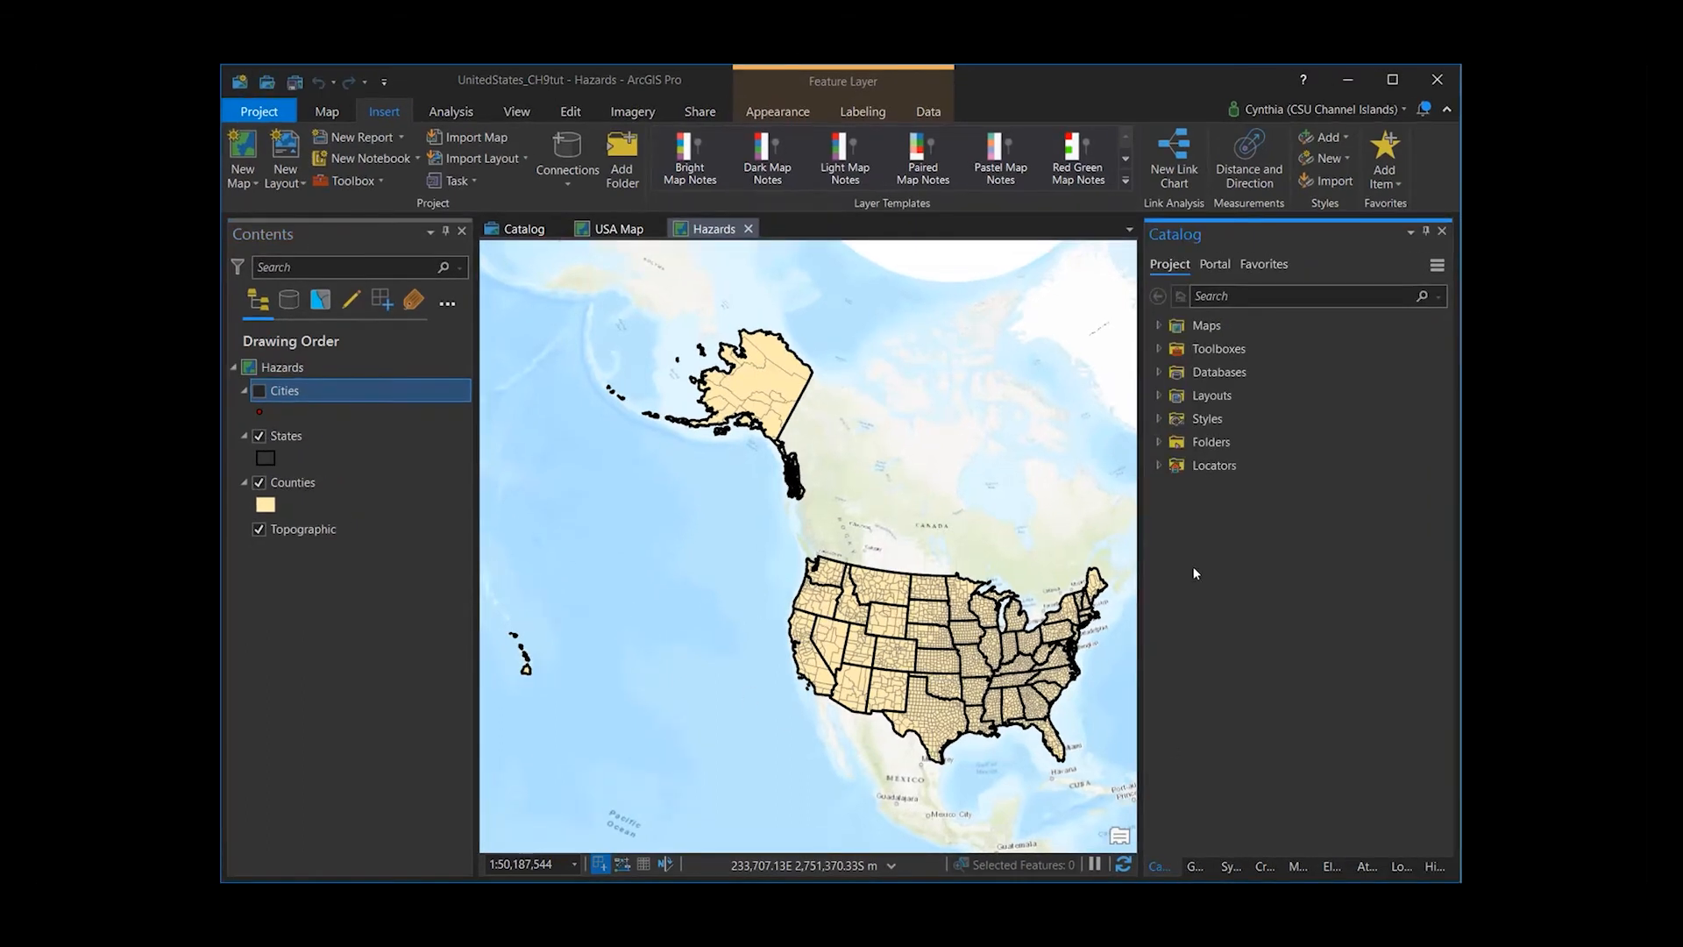
click(1158, 441)
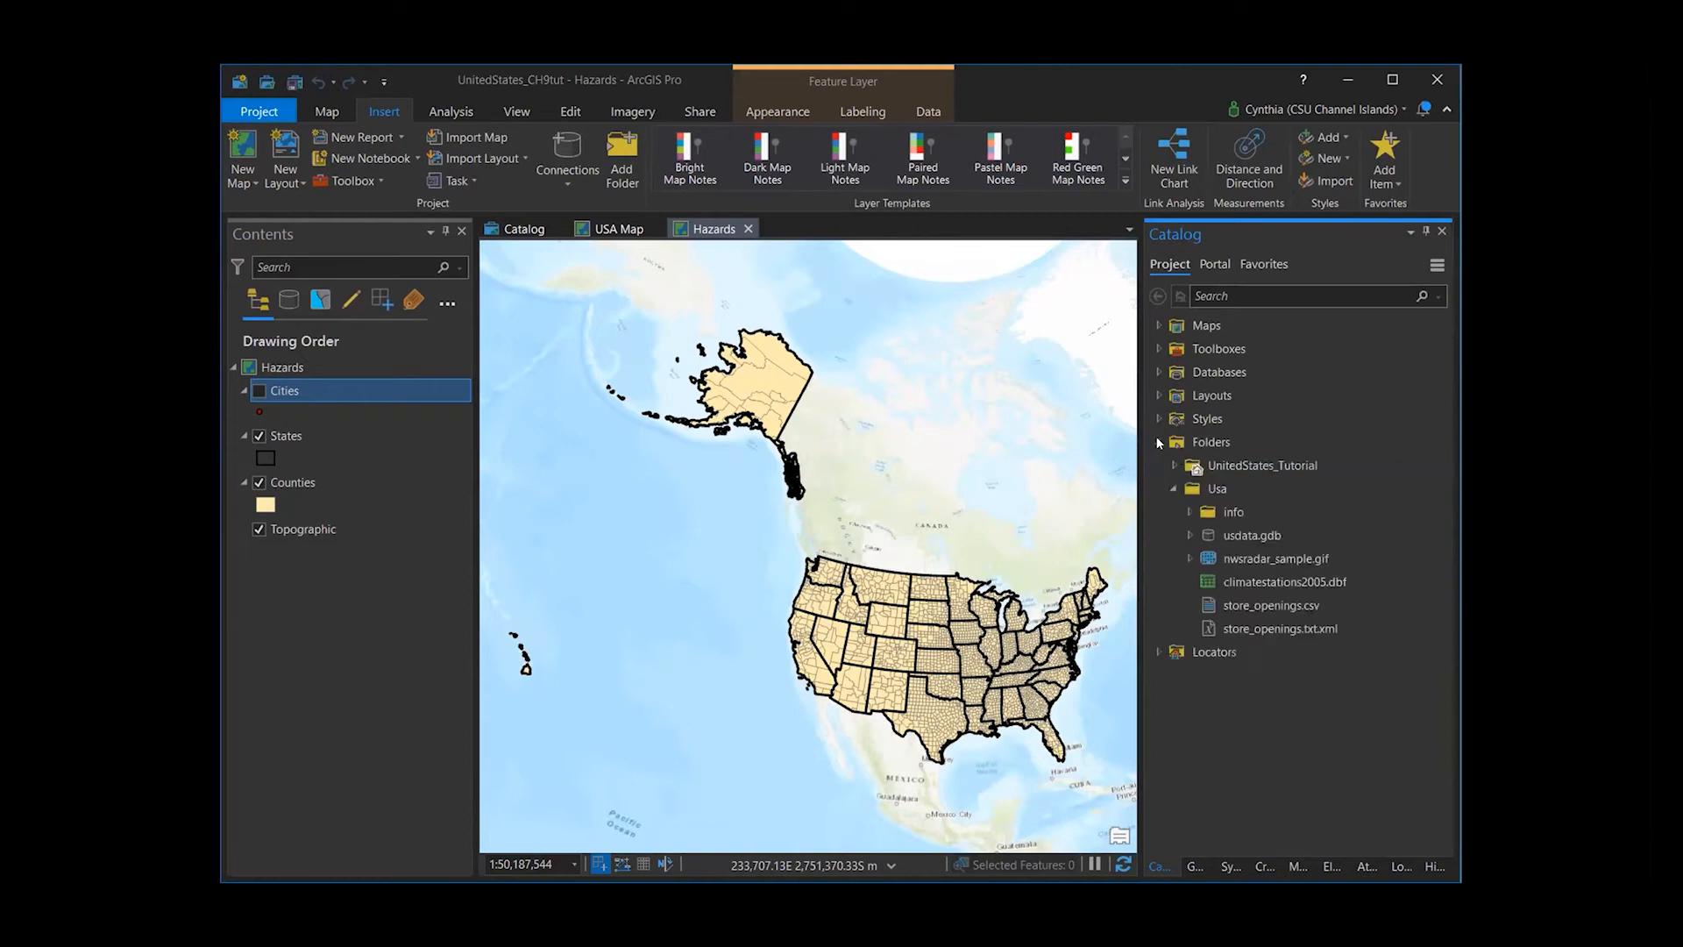
click(1183, 494)
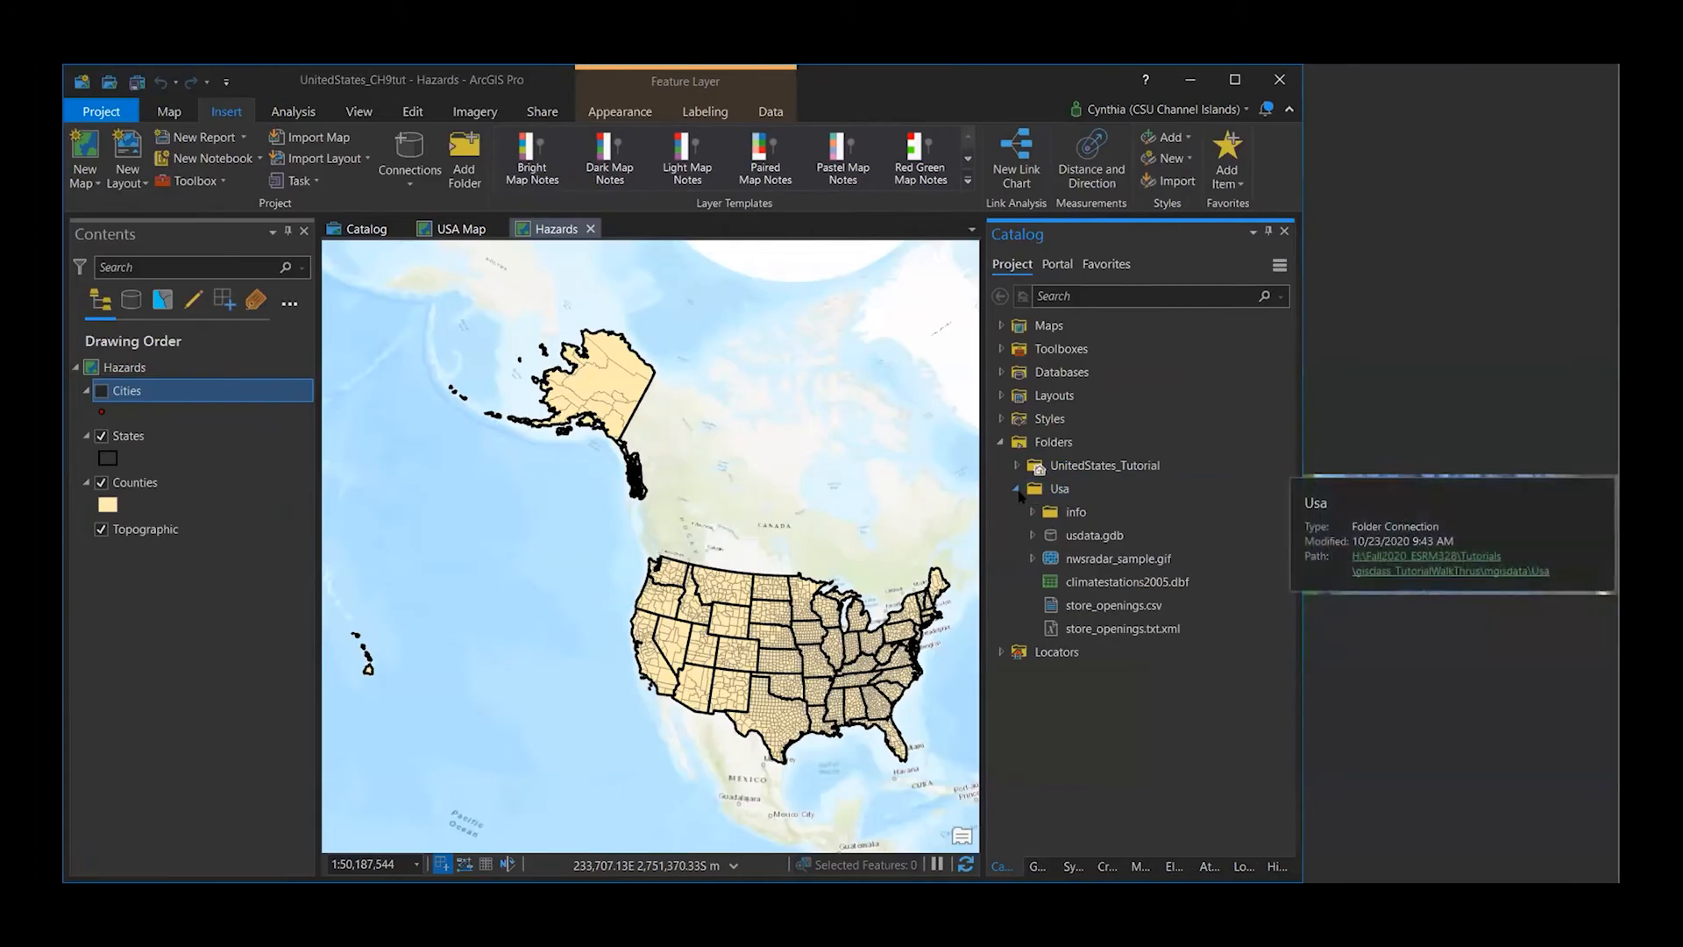
click(1217, 515)
click(1231, 536)
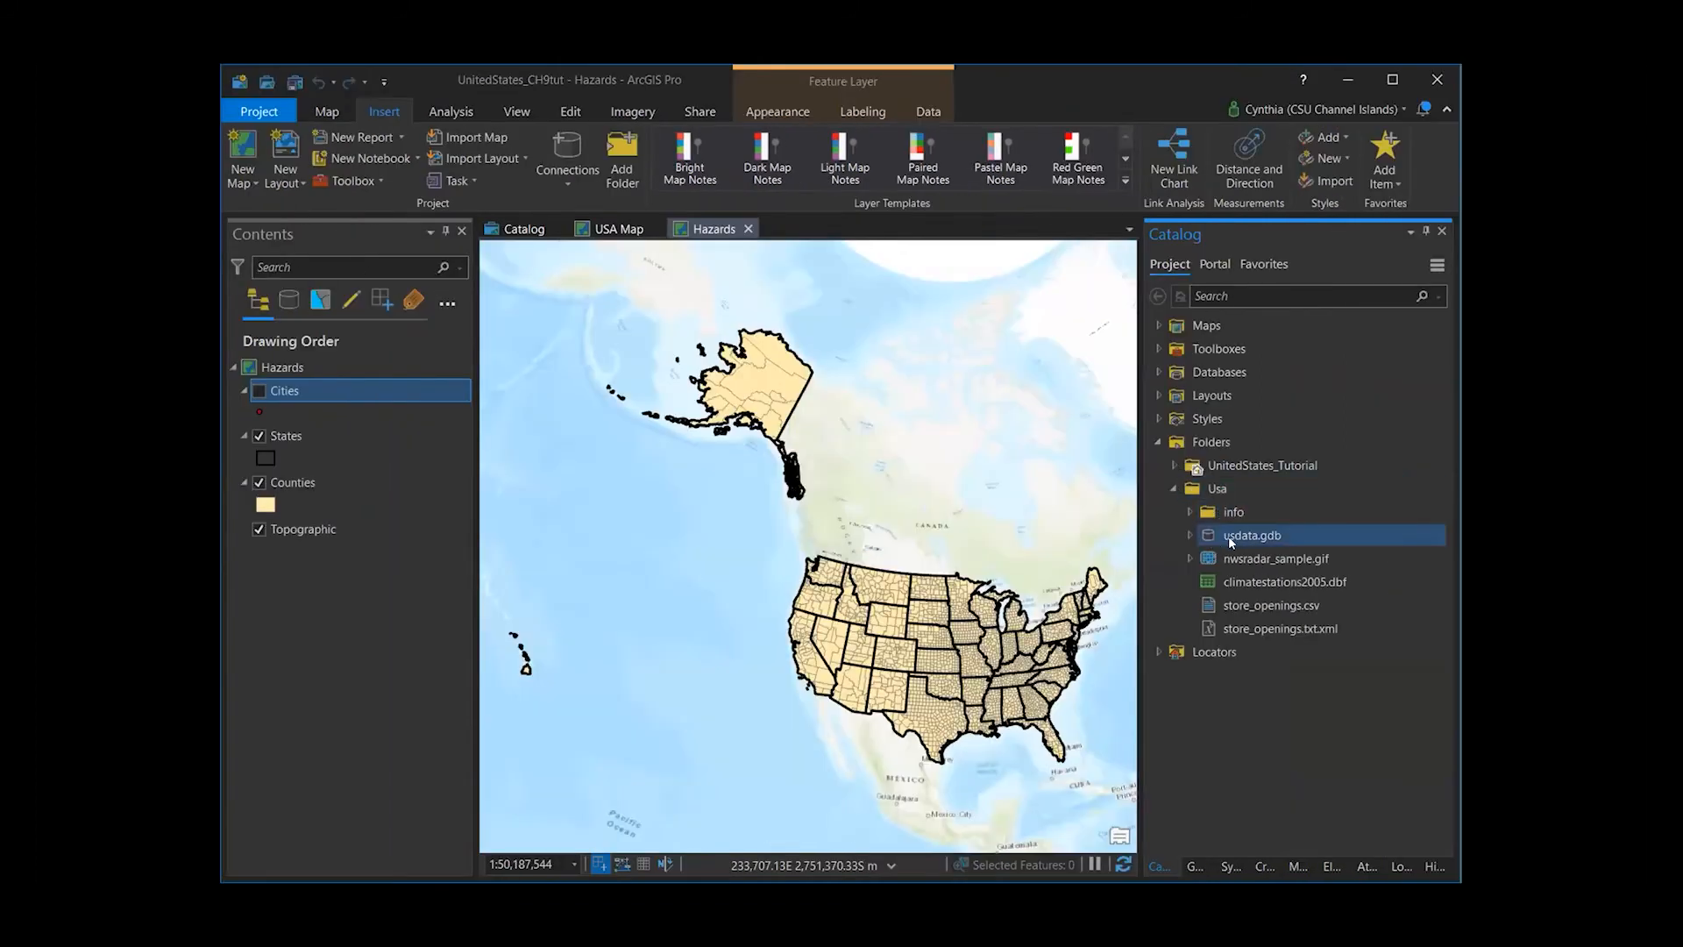
mouse_move(1228, 535)
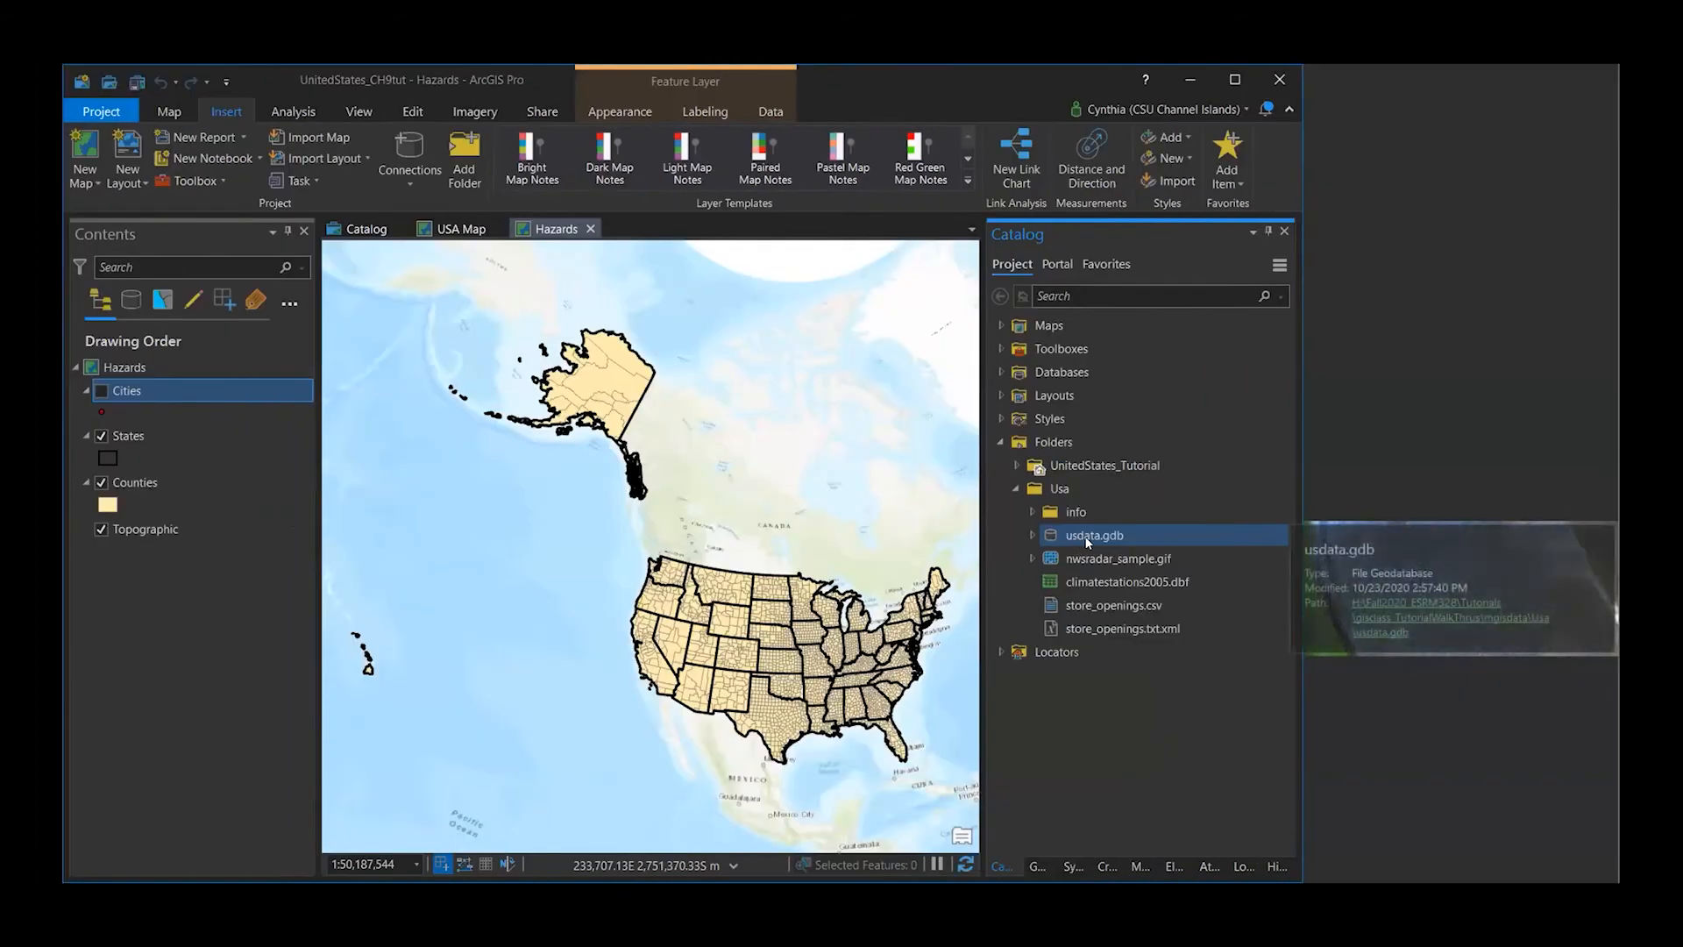
click(1032, 535)
- Add the volcanos and quakehis feature classes from usdata.gdb to the Hazards map
click(1080, 581)
mouse_move(1239, 581)
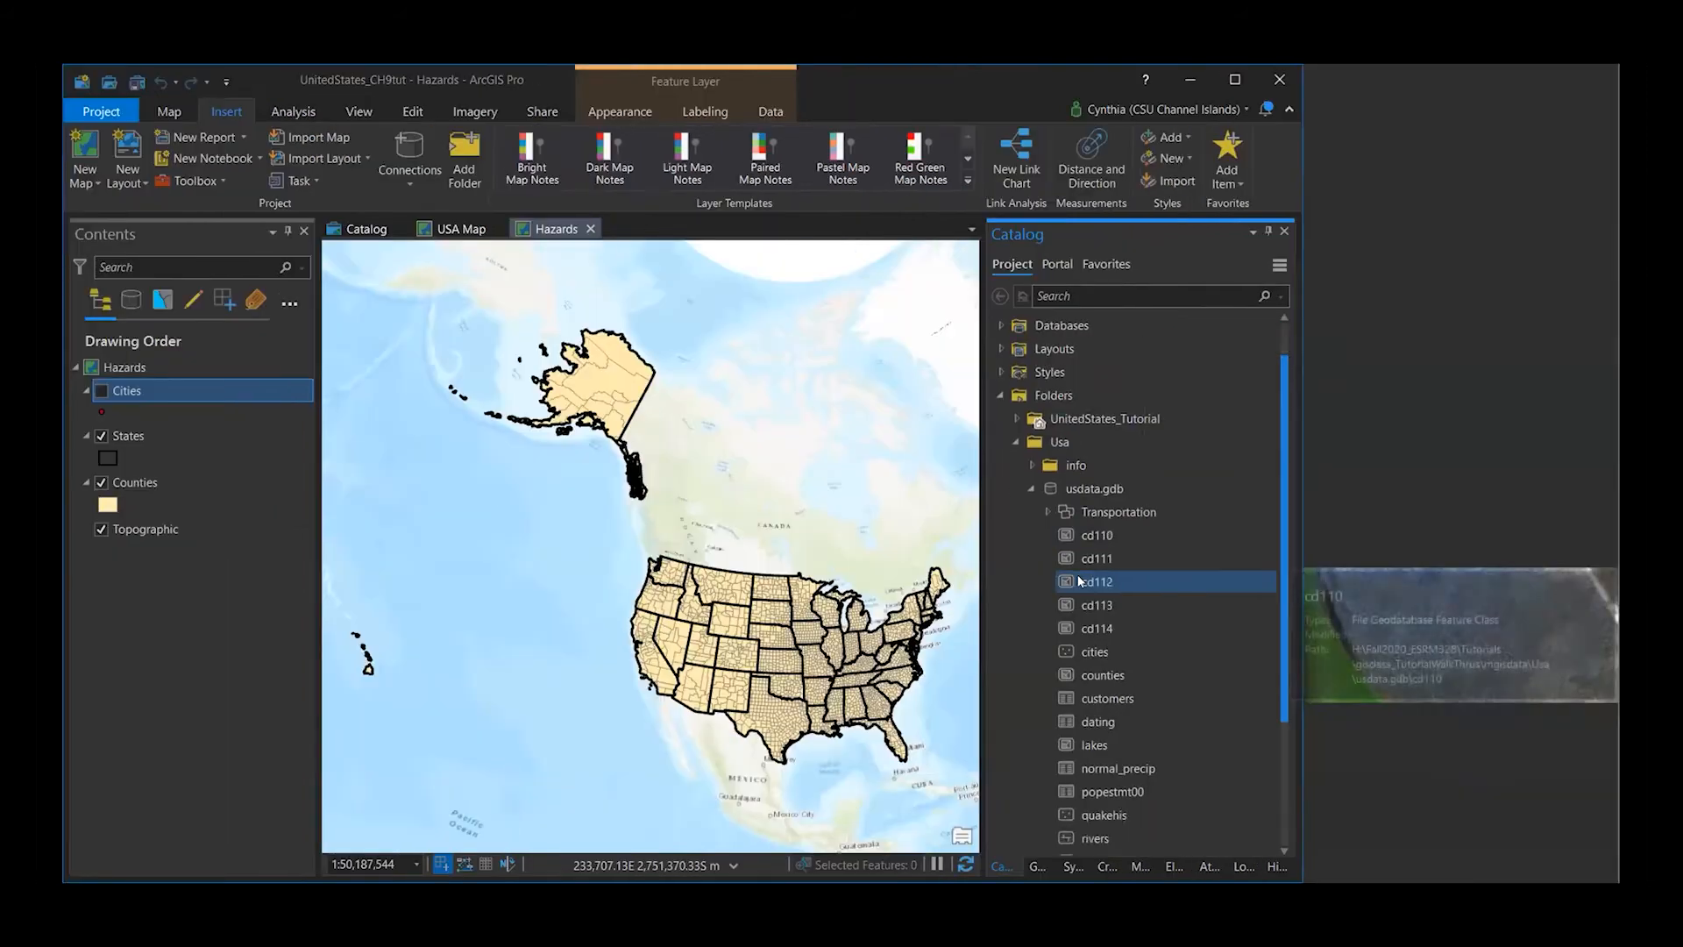
scroll(1235, 579, down, 3)
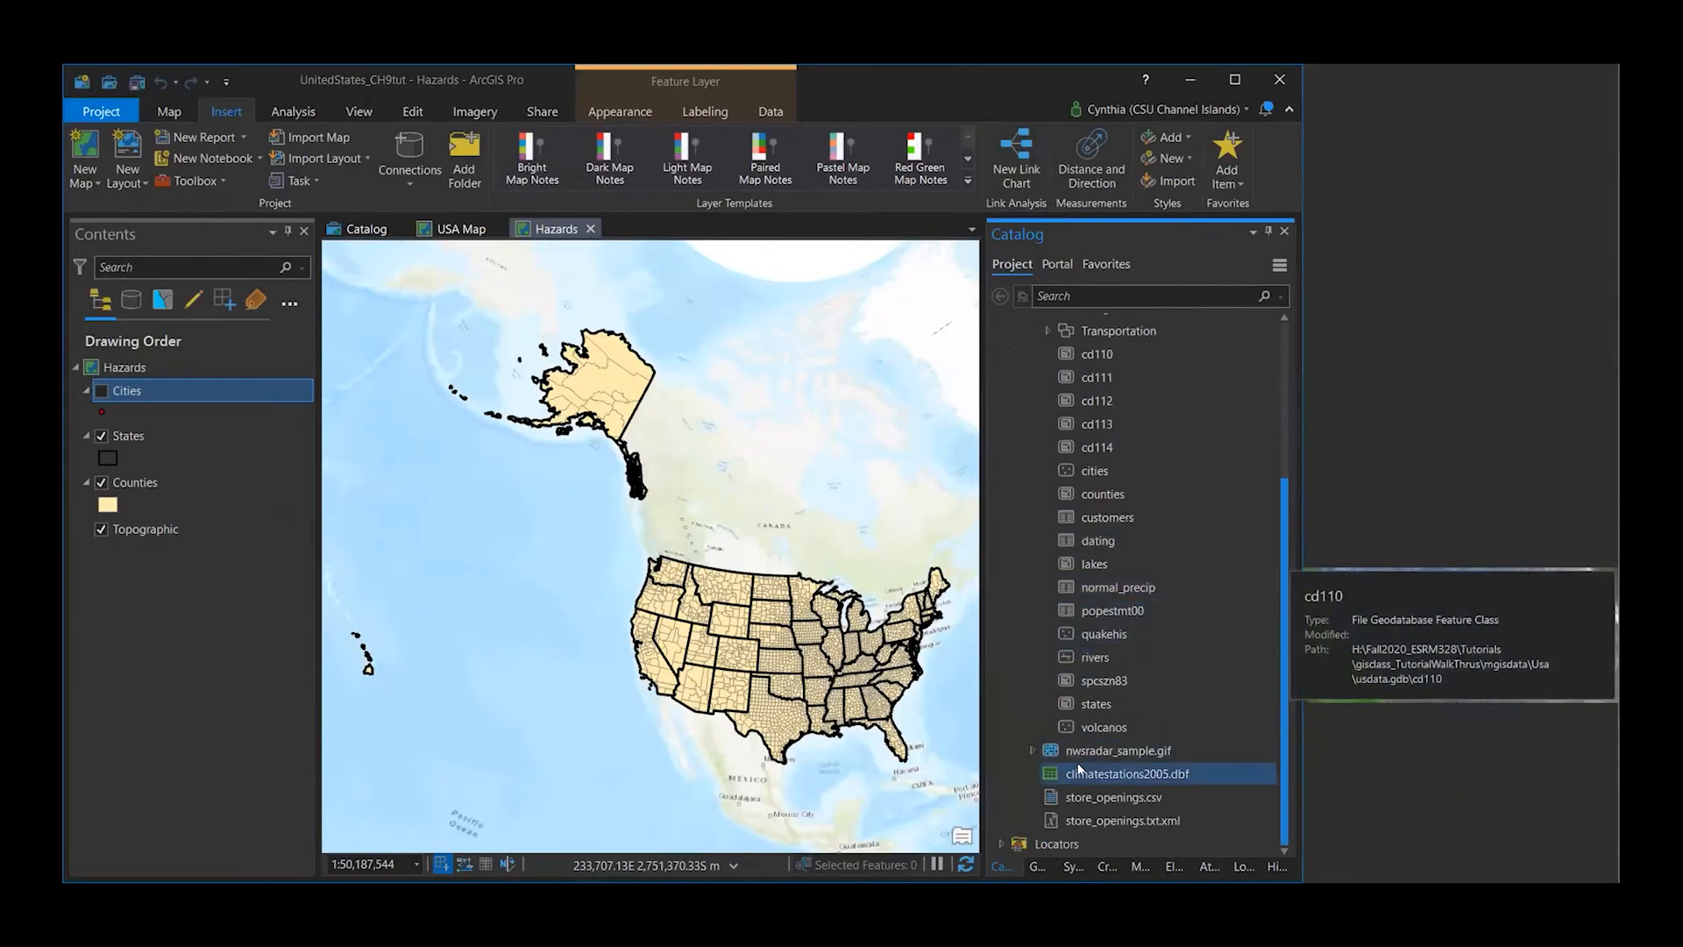
click(1096, 704)
click(1094, 727)
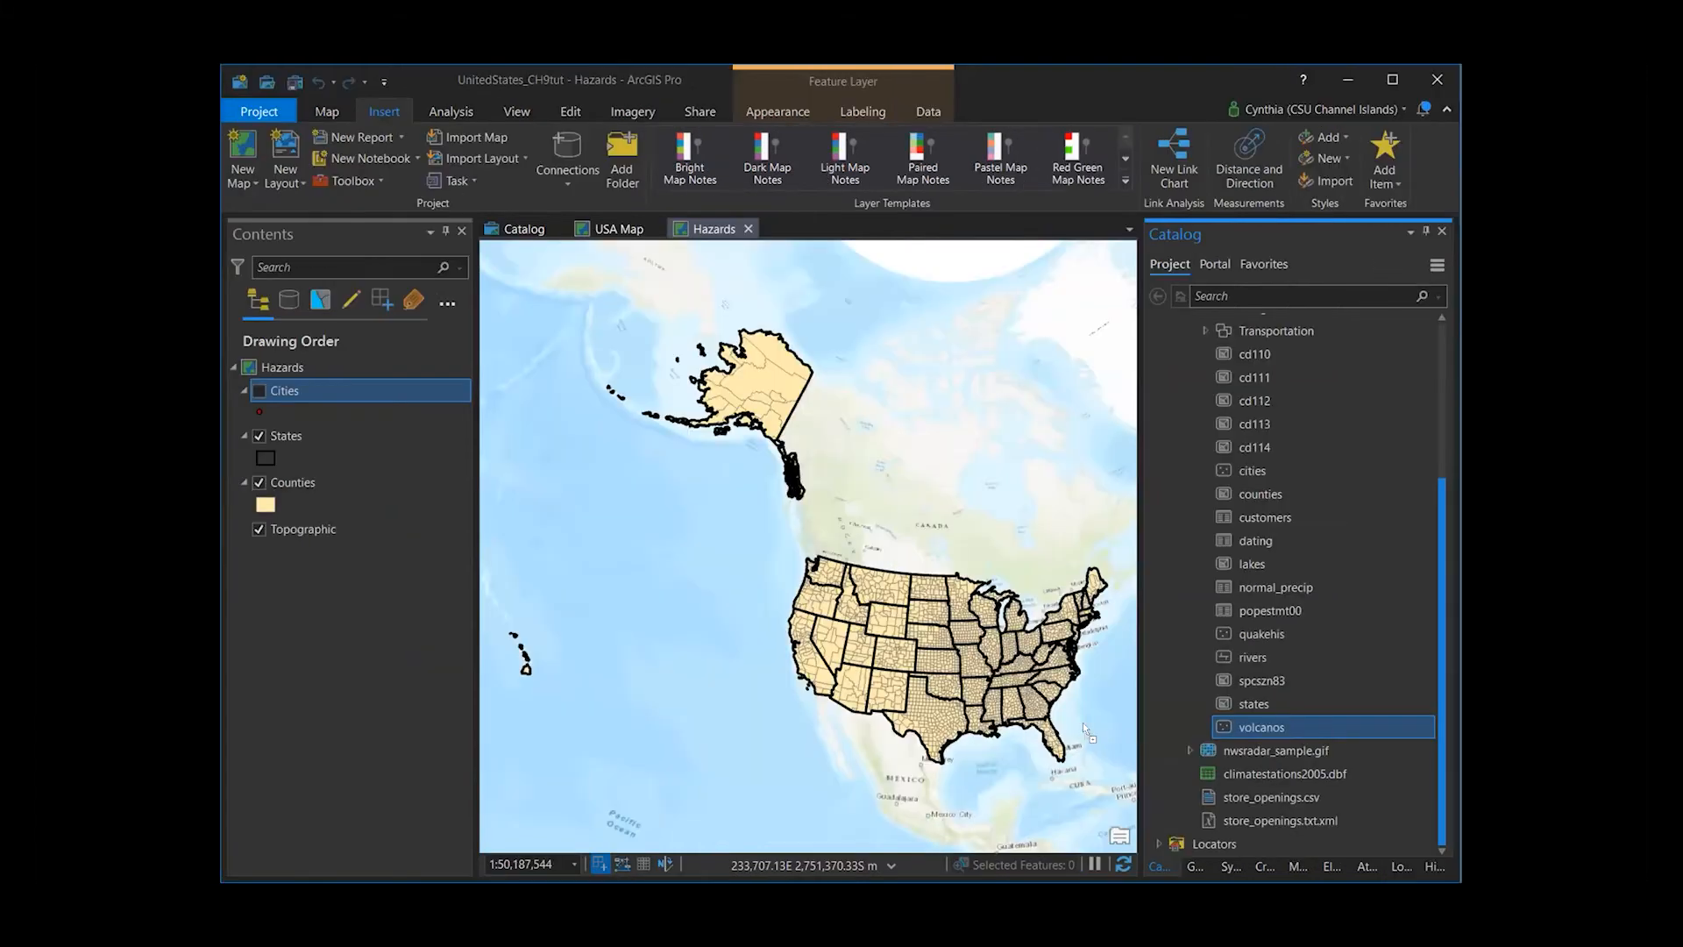
drag(1060, 727, 1061, 729)
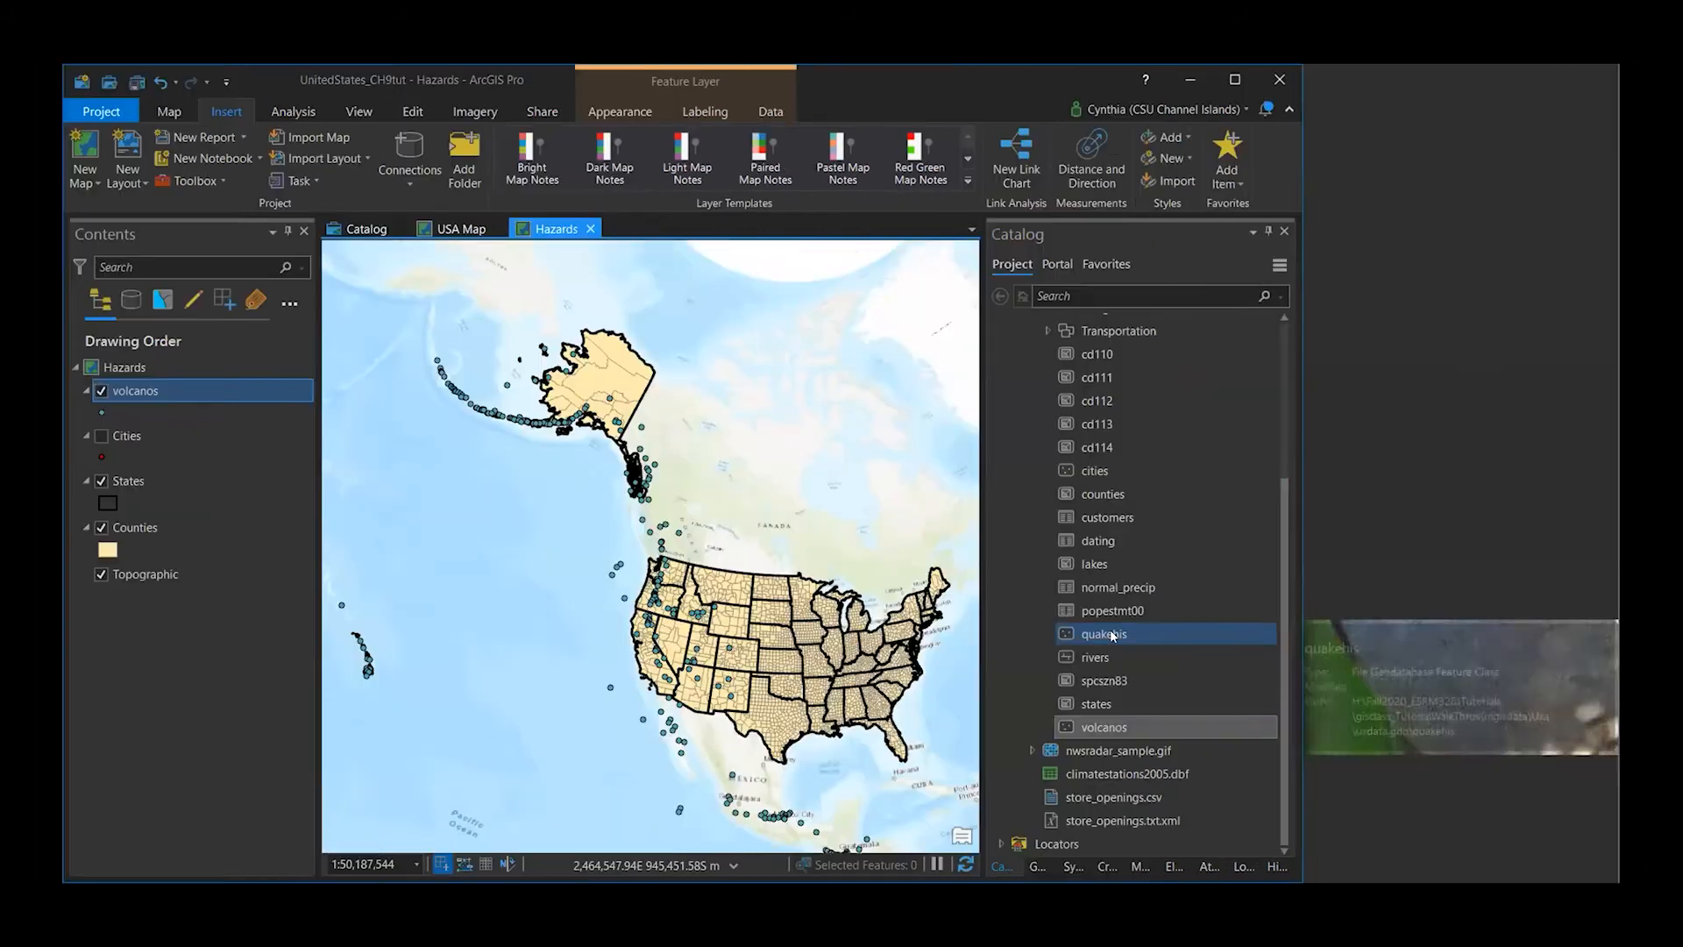
click(1216, 634)
drag(1058, 633, 813, 628)
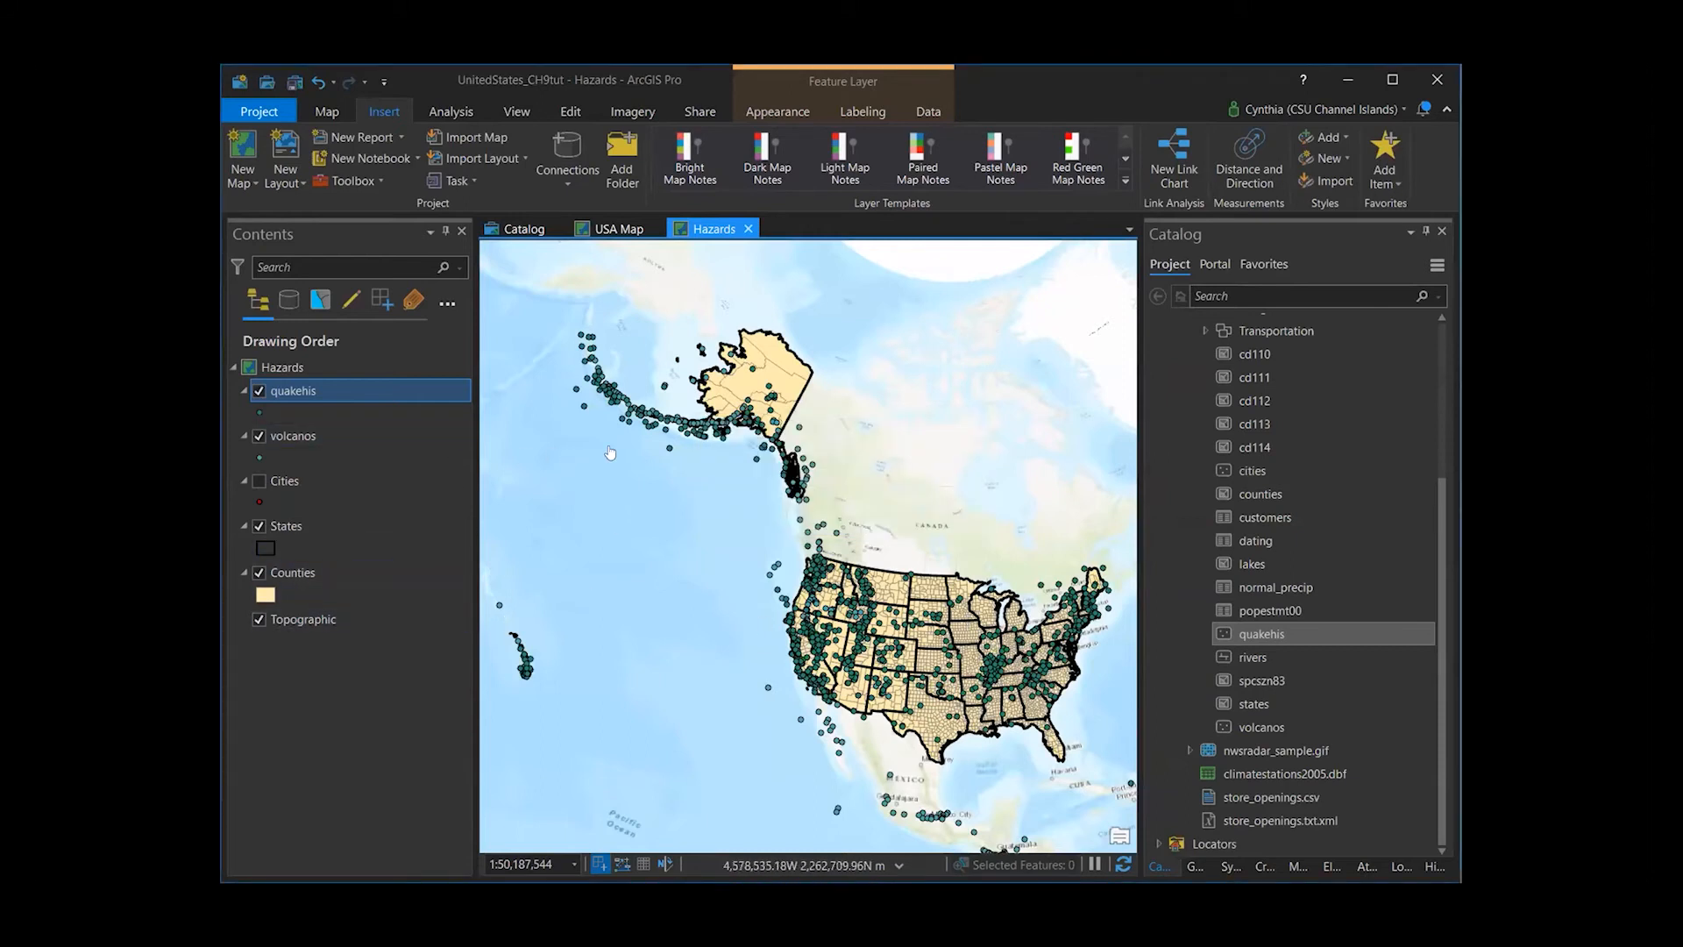
- Zoom the Hazards map to the USA bookmark
click(328, 112)
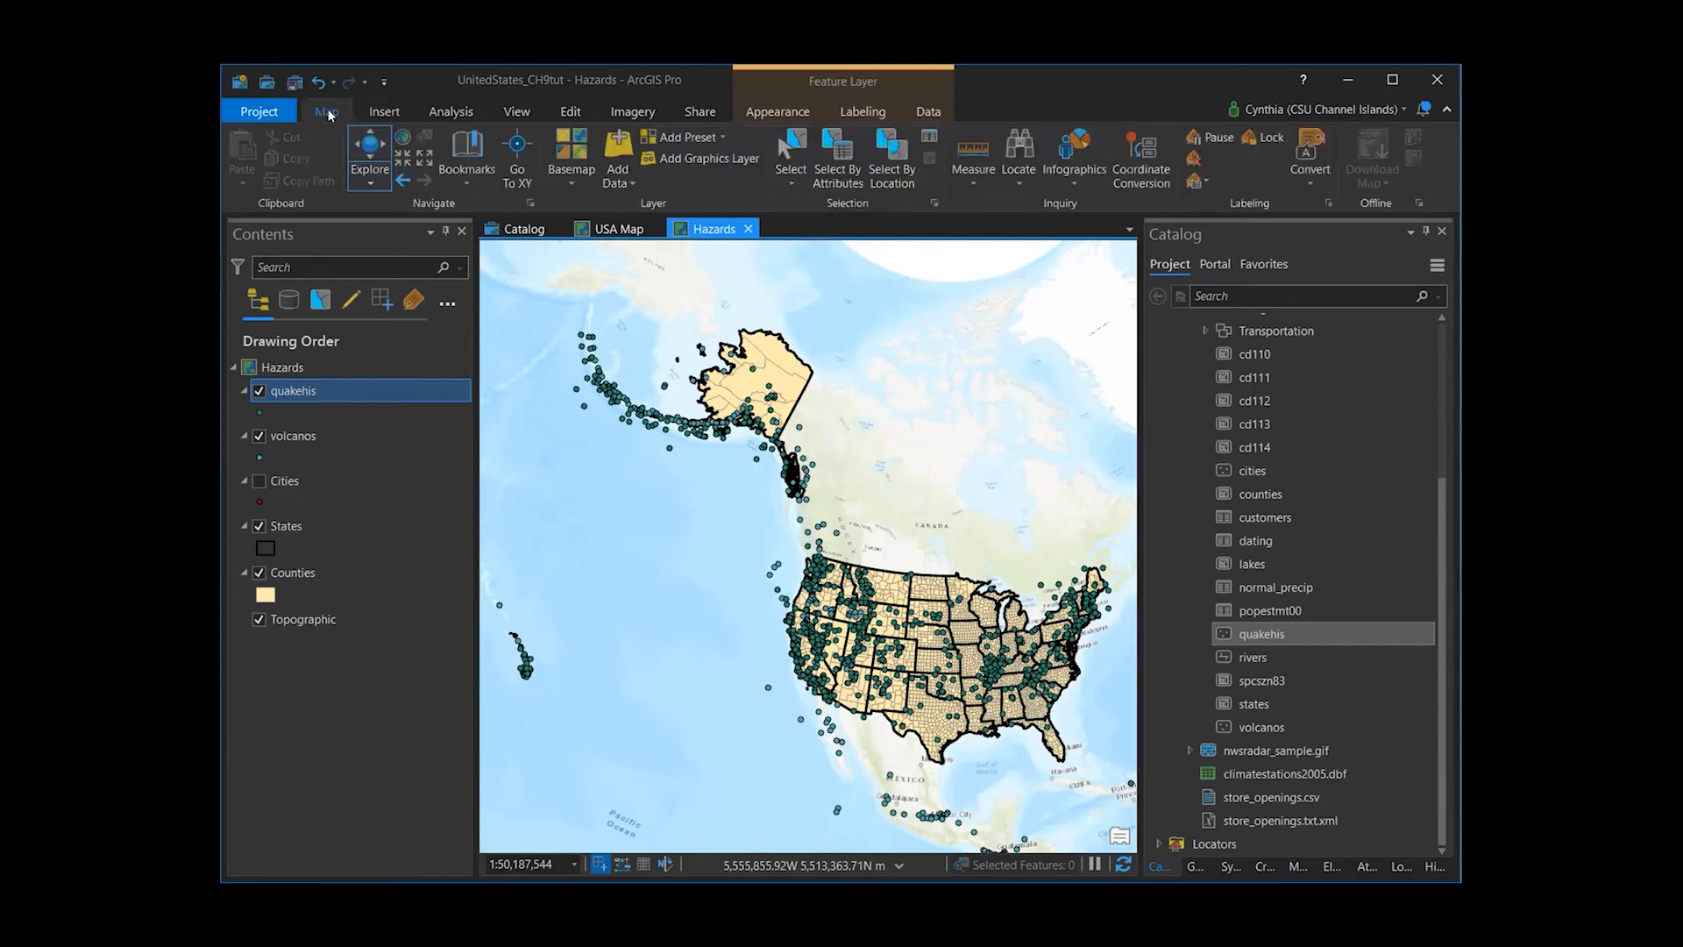
click(466, 153)
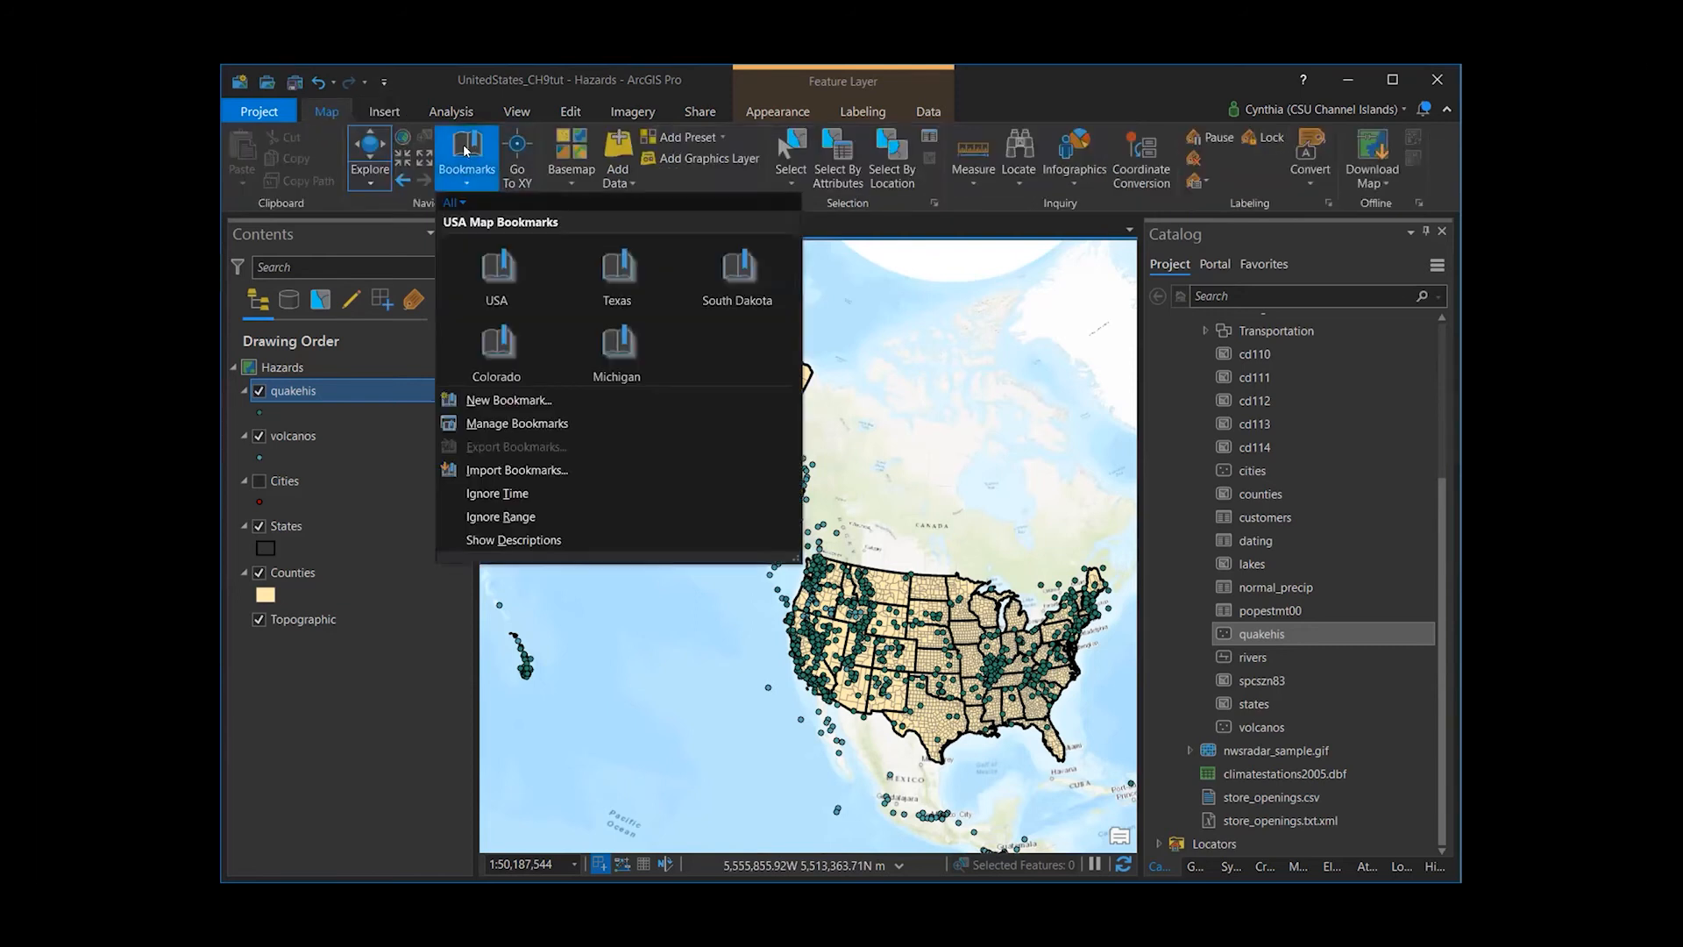
click(509, 272)
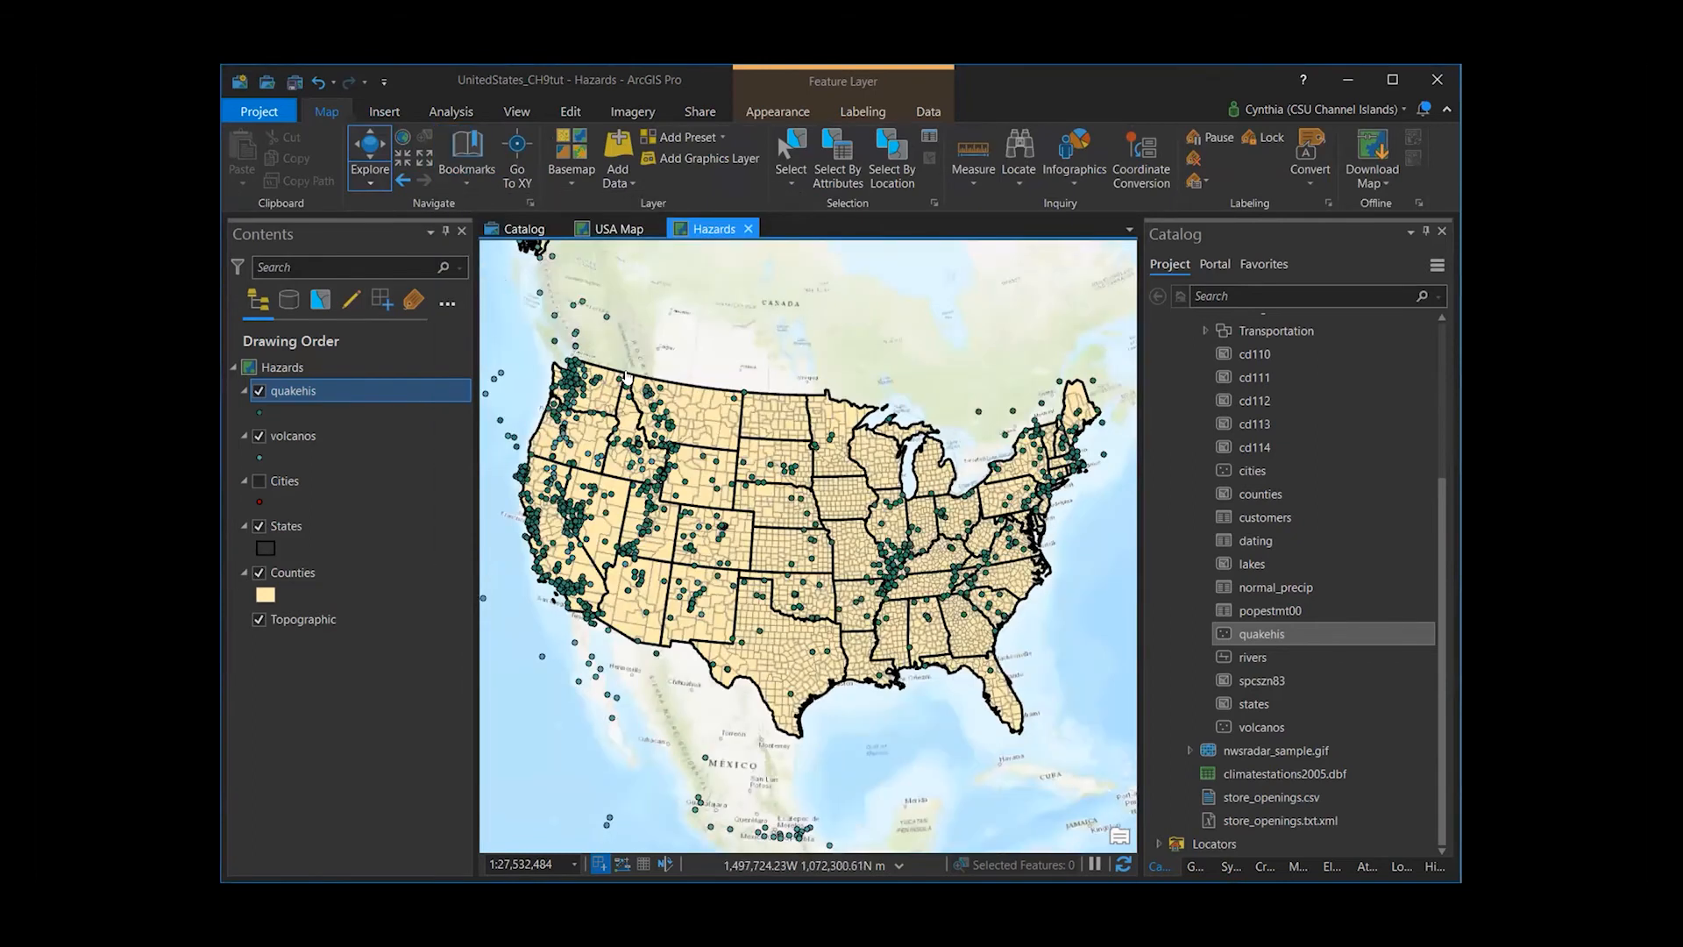
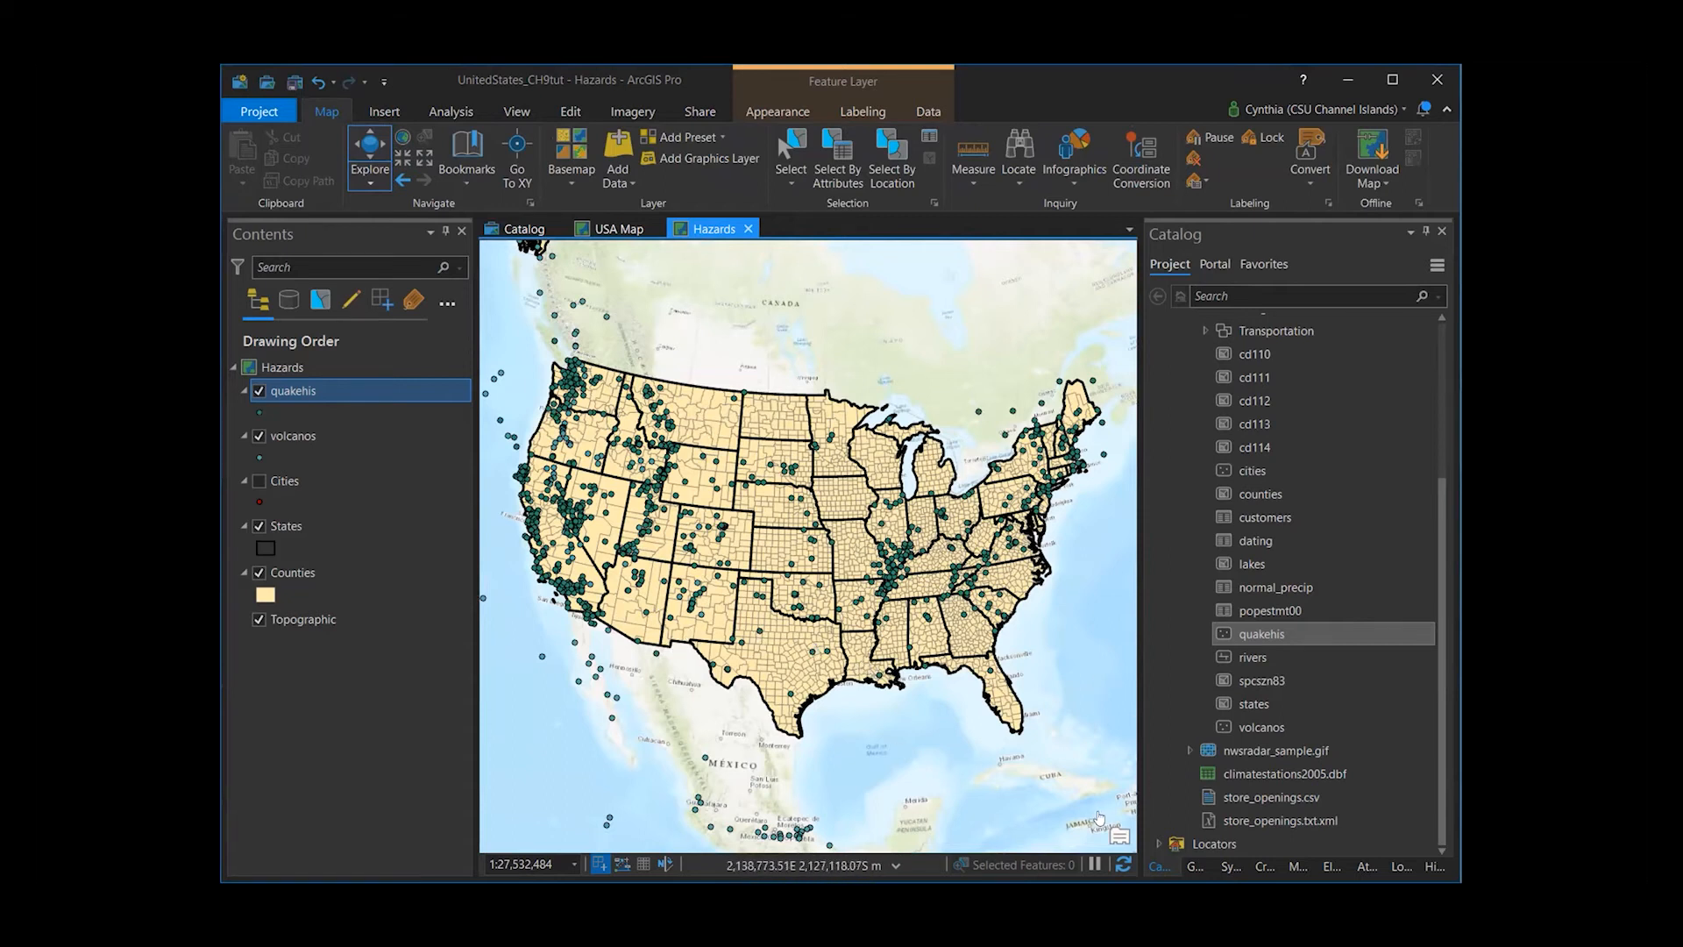
- Search the geoprocessing tools for "Make featu" and open the Make Feature Layer tool
click(1185, 841)
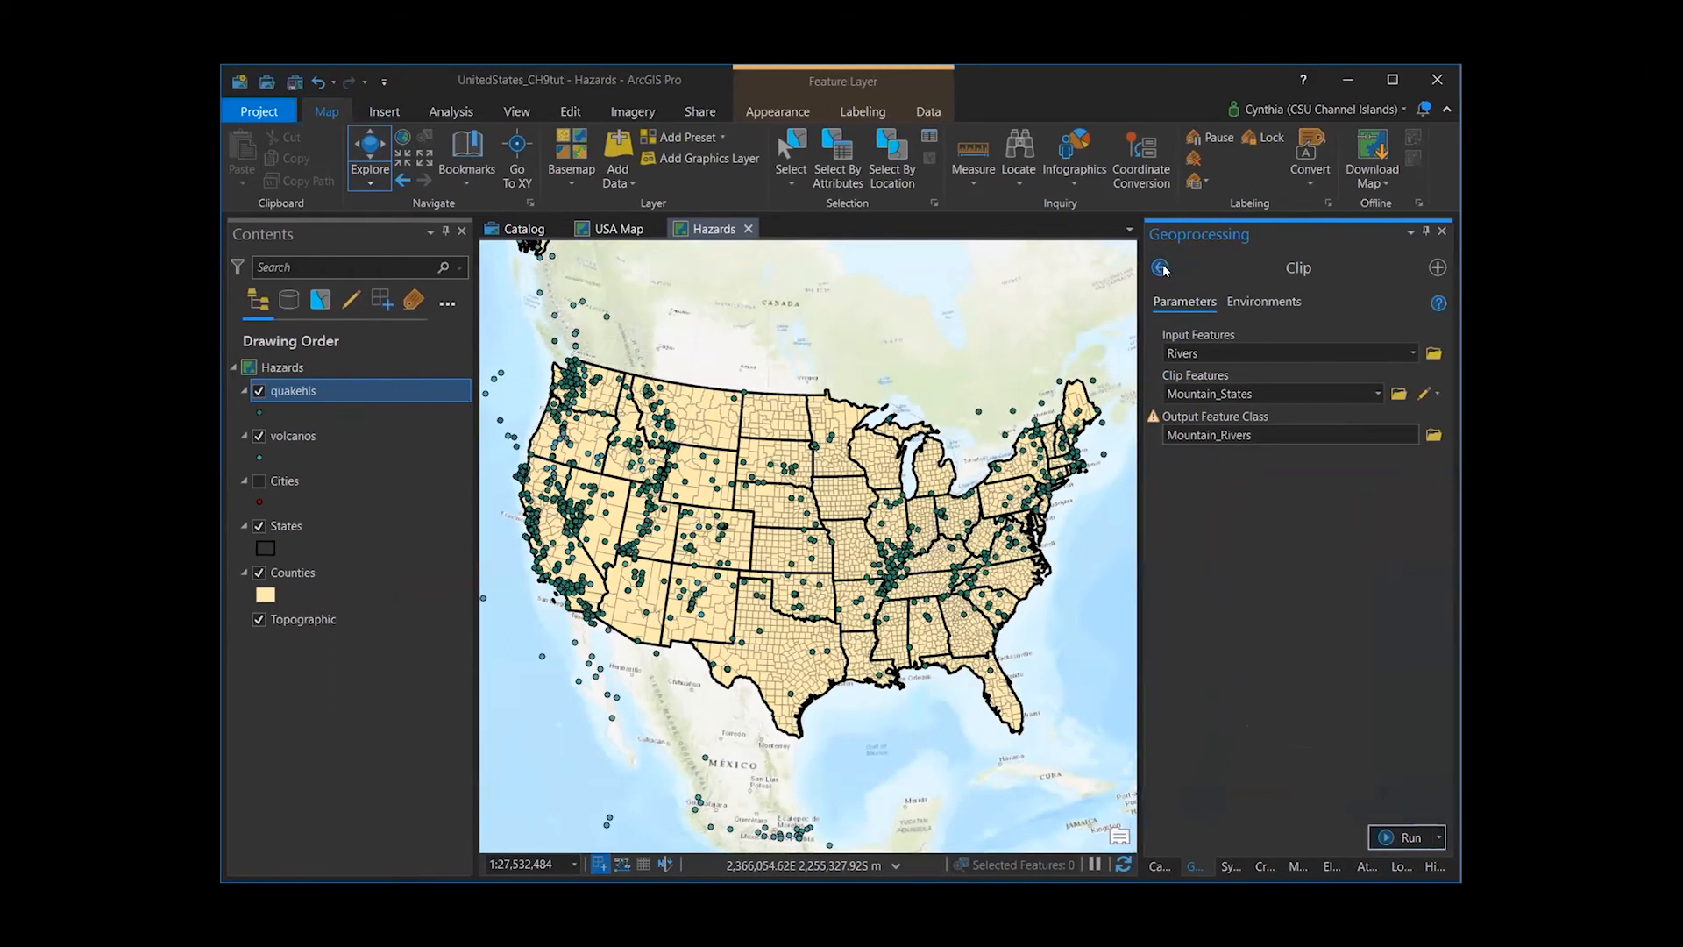
click(1164, 269)
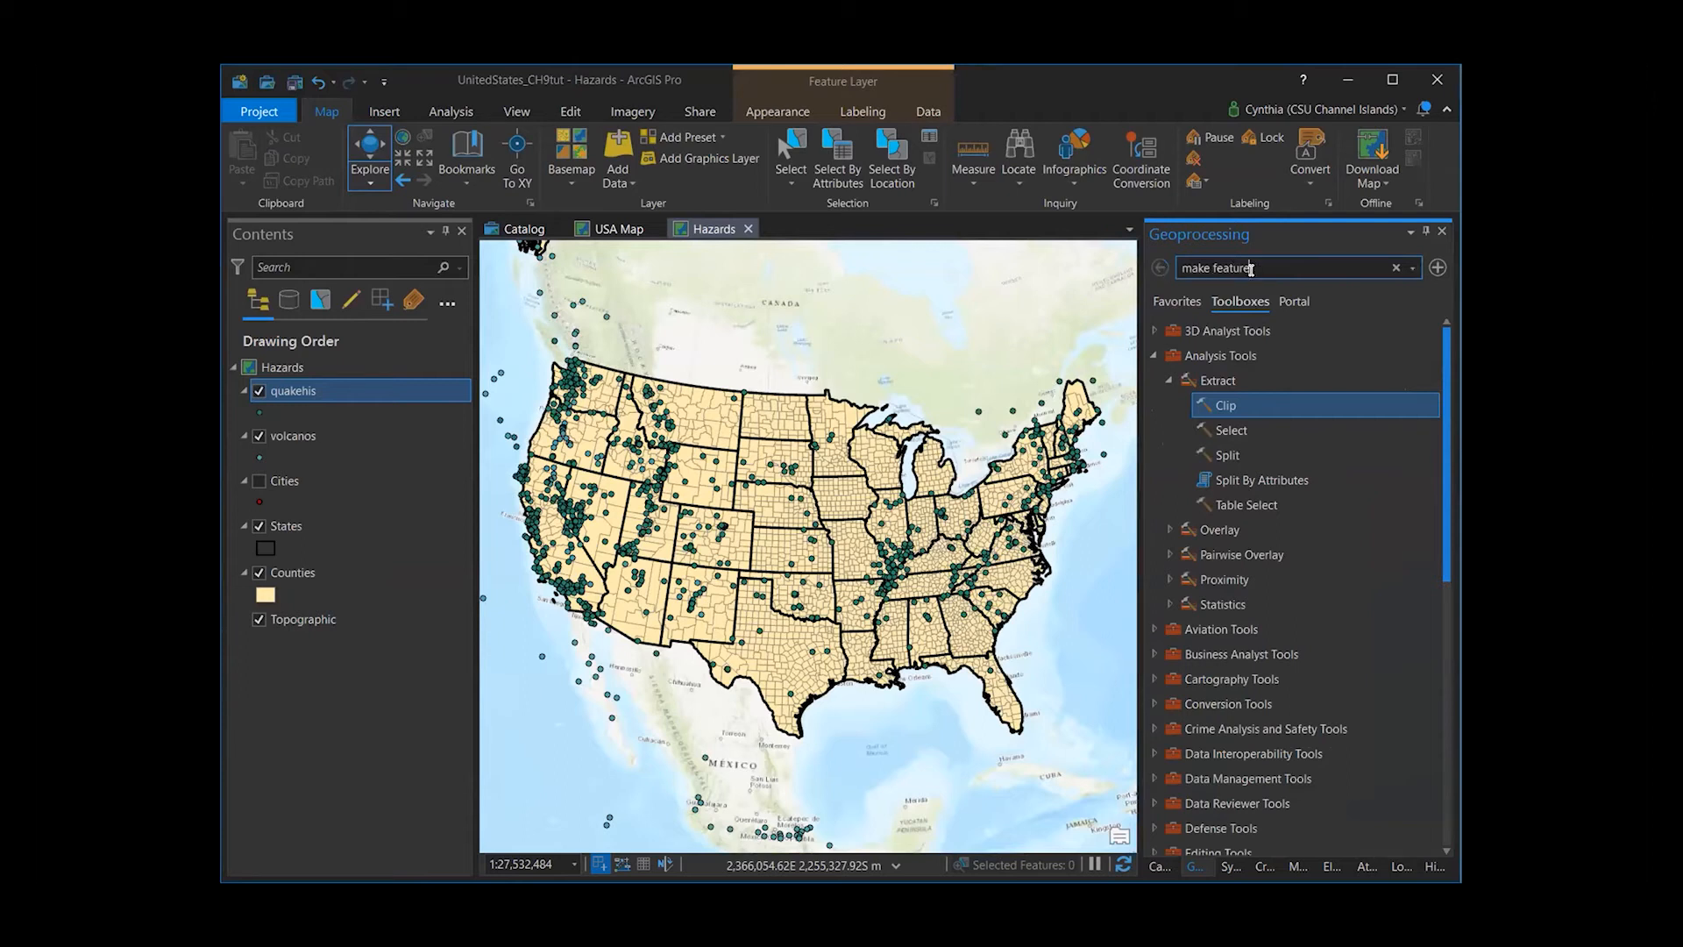
drag(1273, 269, 1161, 275)
text(Ma)
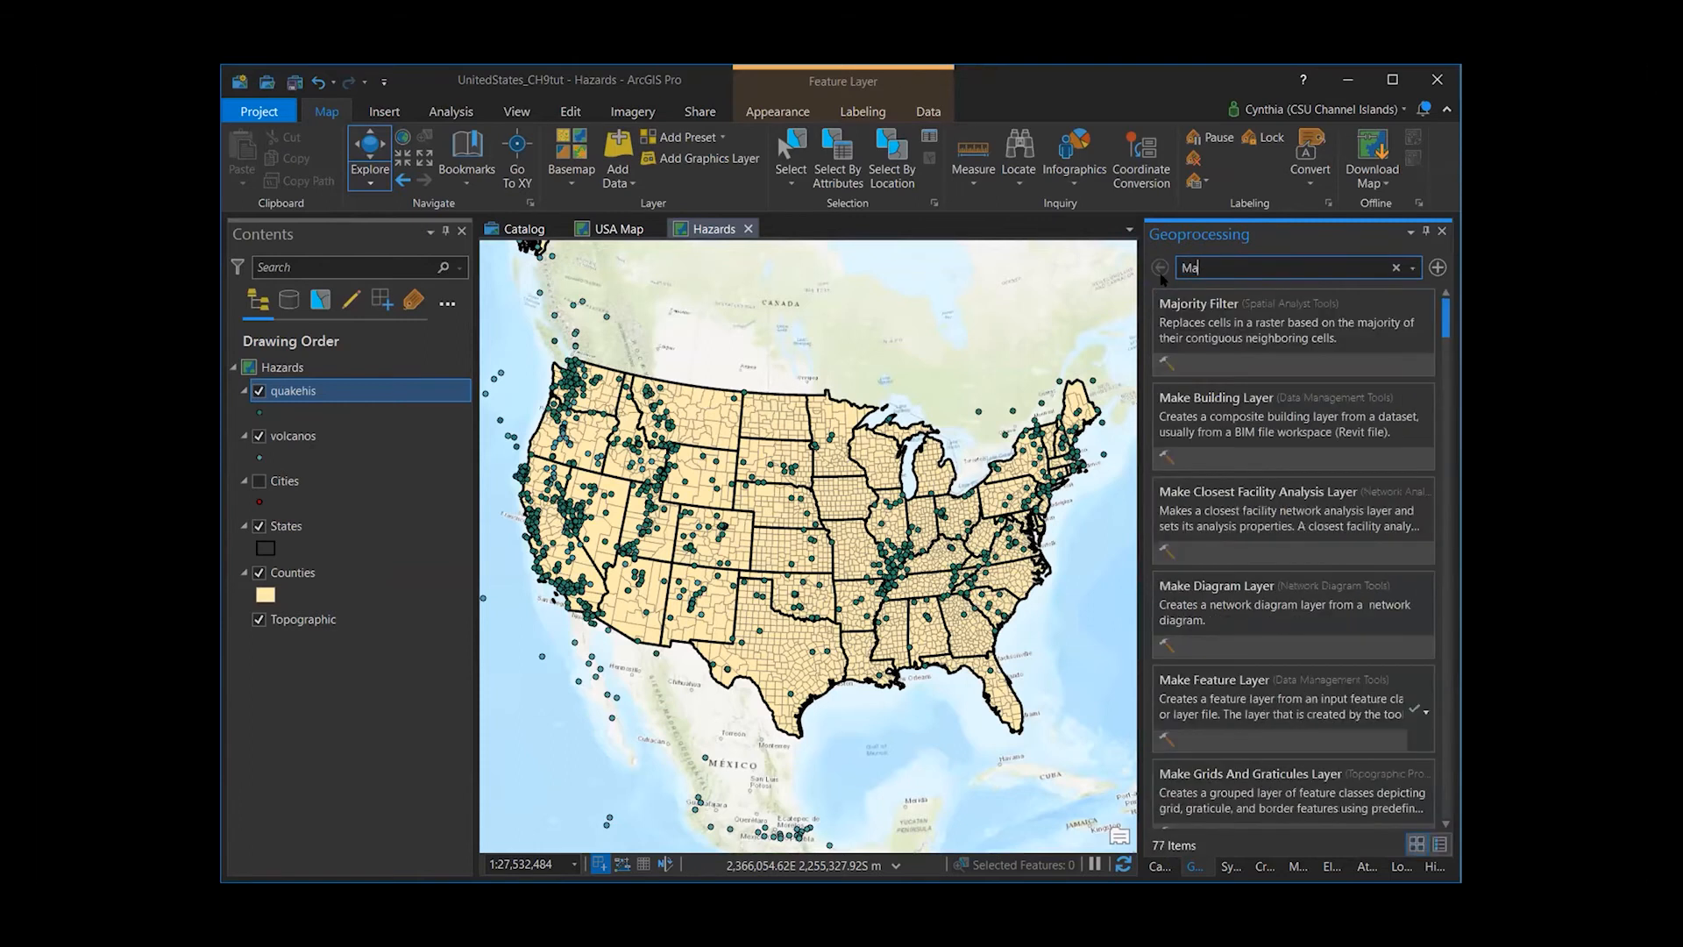
text(ke featu)
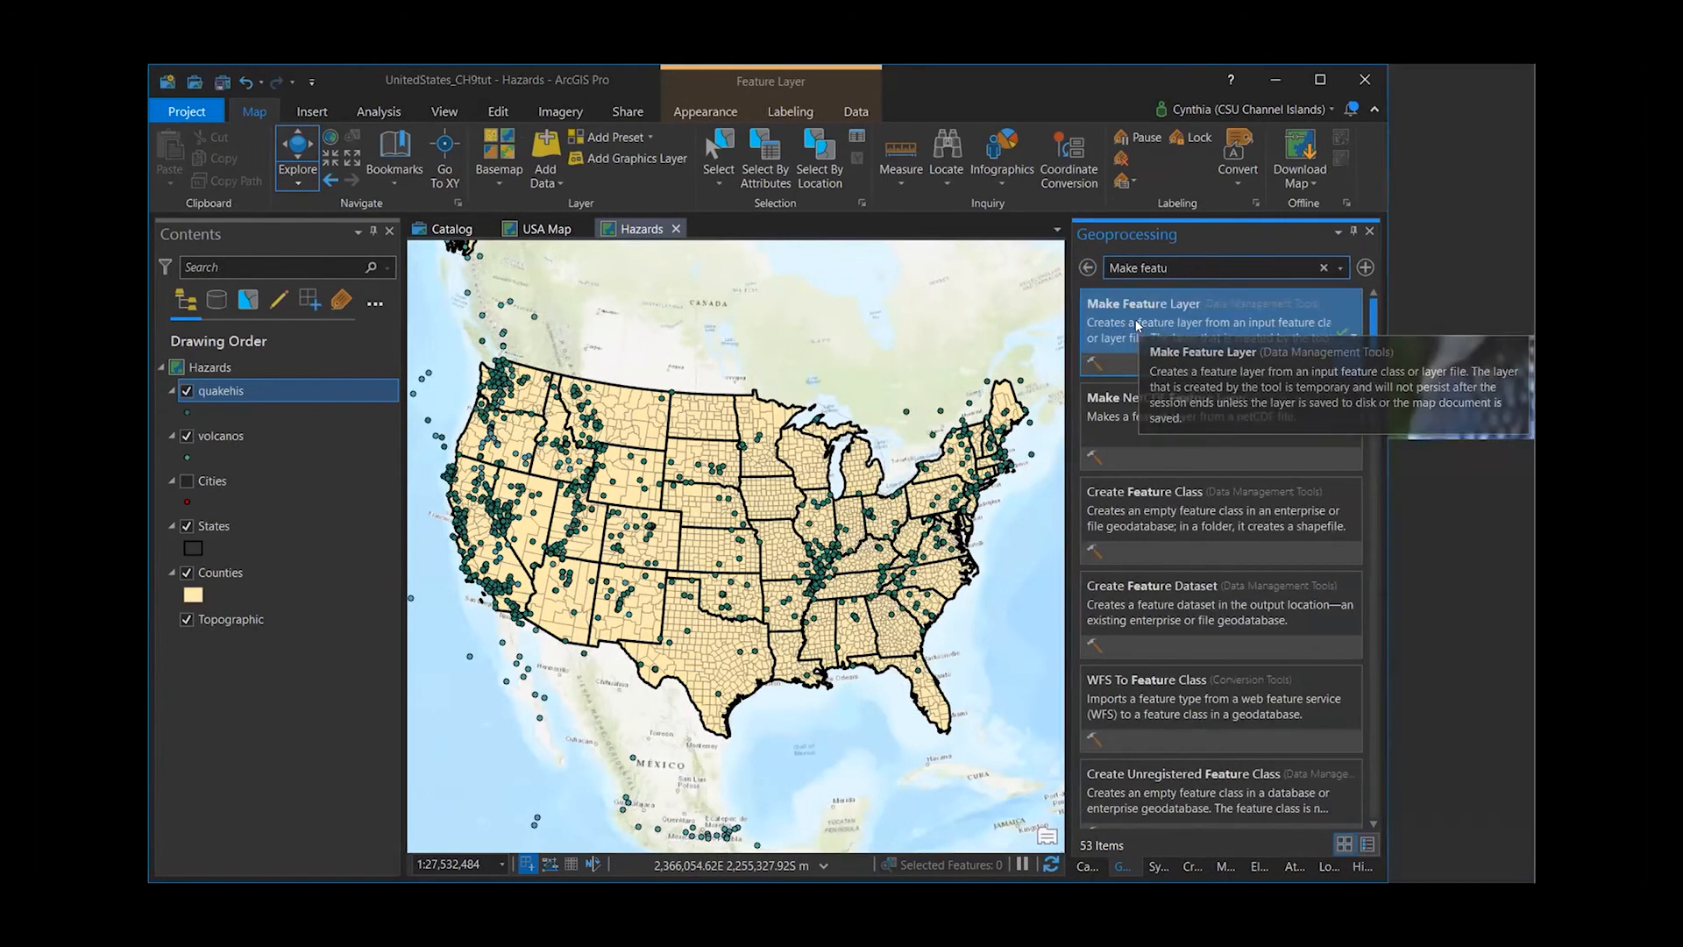
click(1137, 324)
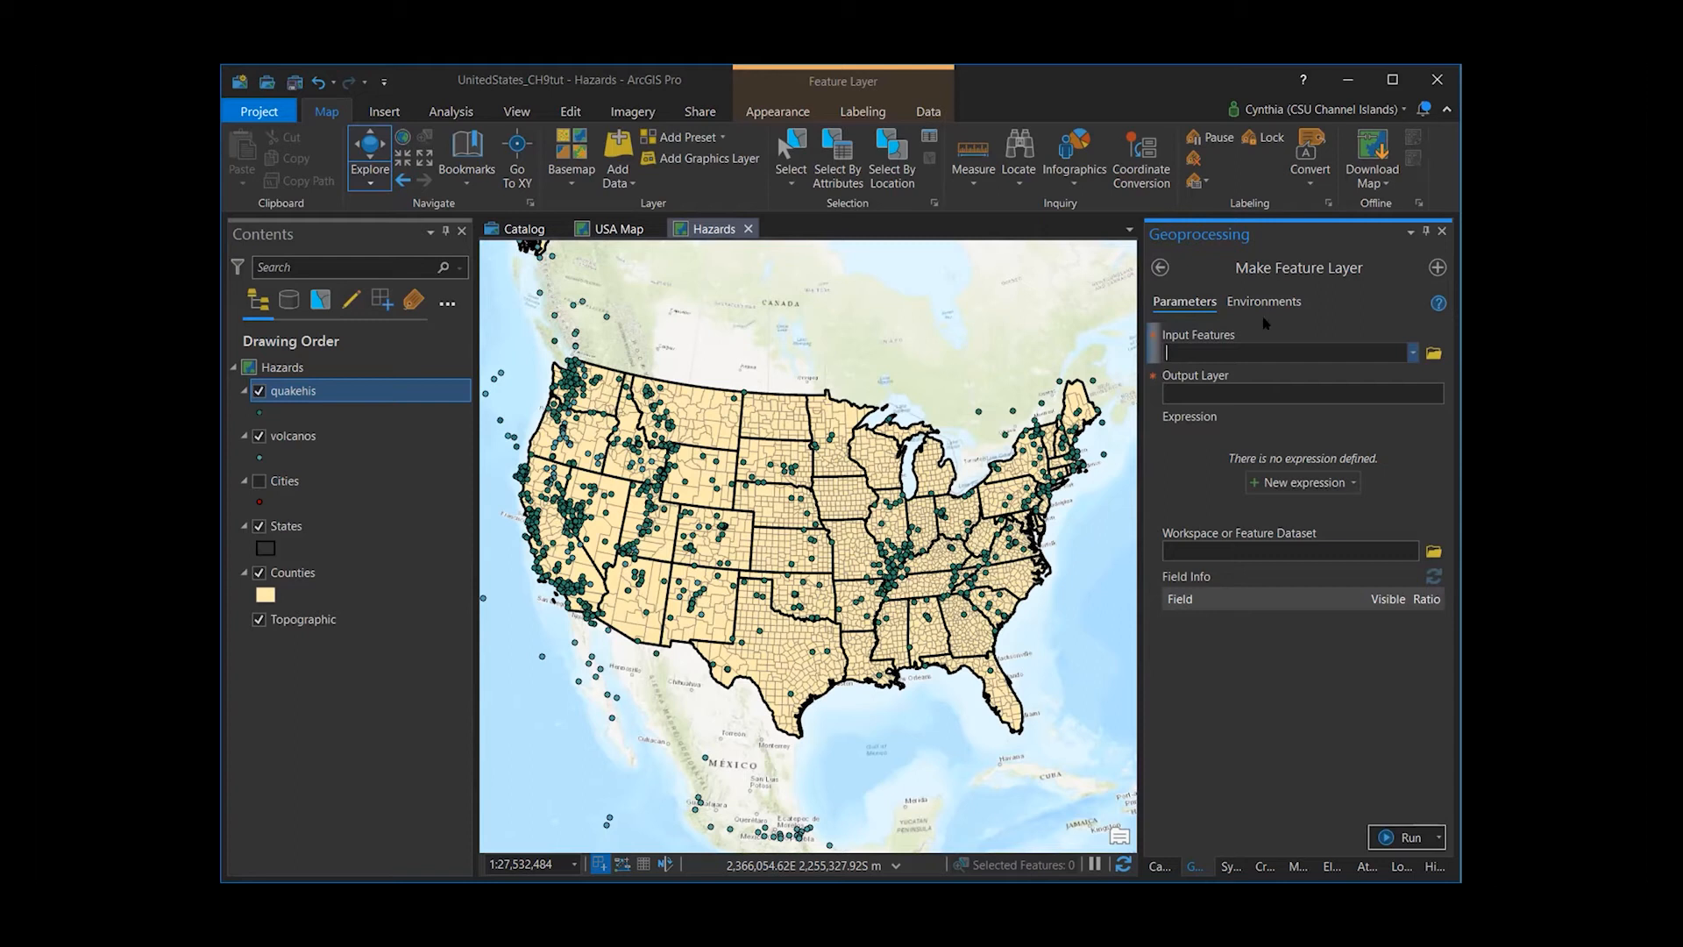
- Set volcanos as the input features and name the output layer ActiveVolcanoes
click(1410, 353)
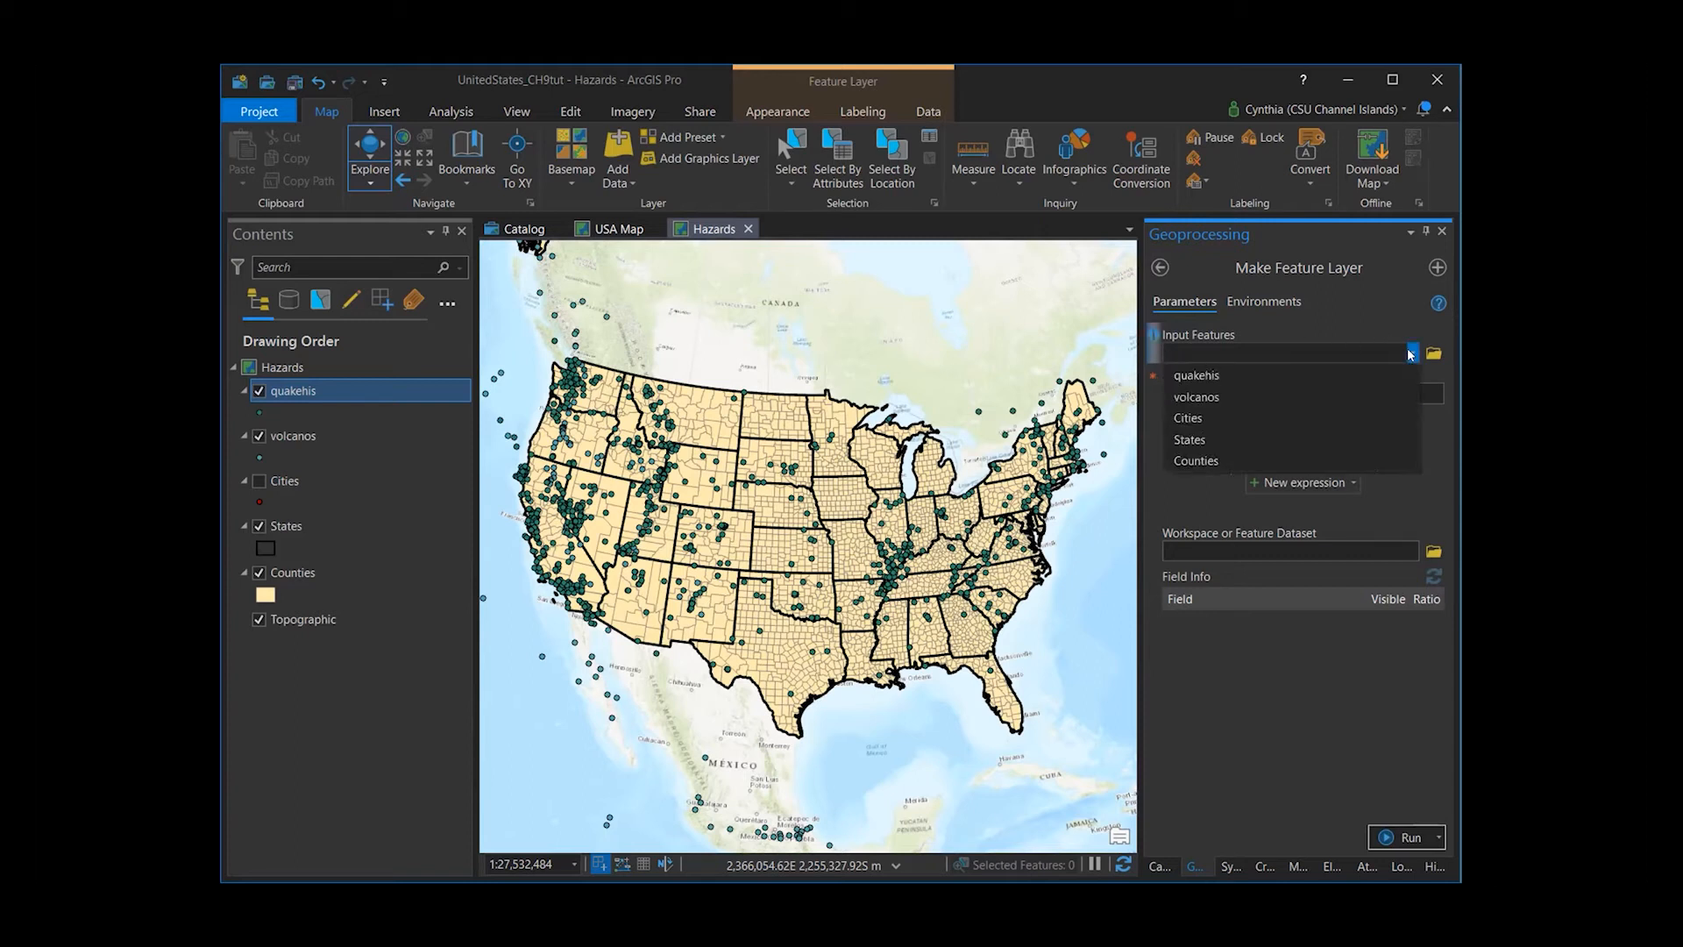
click(1388, 402)
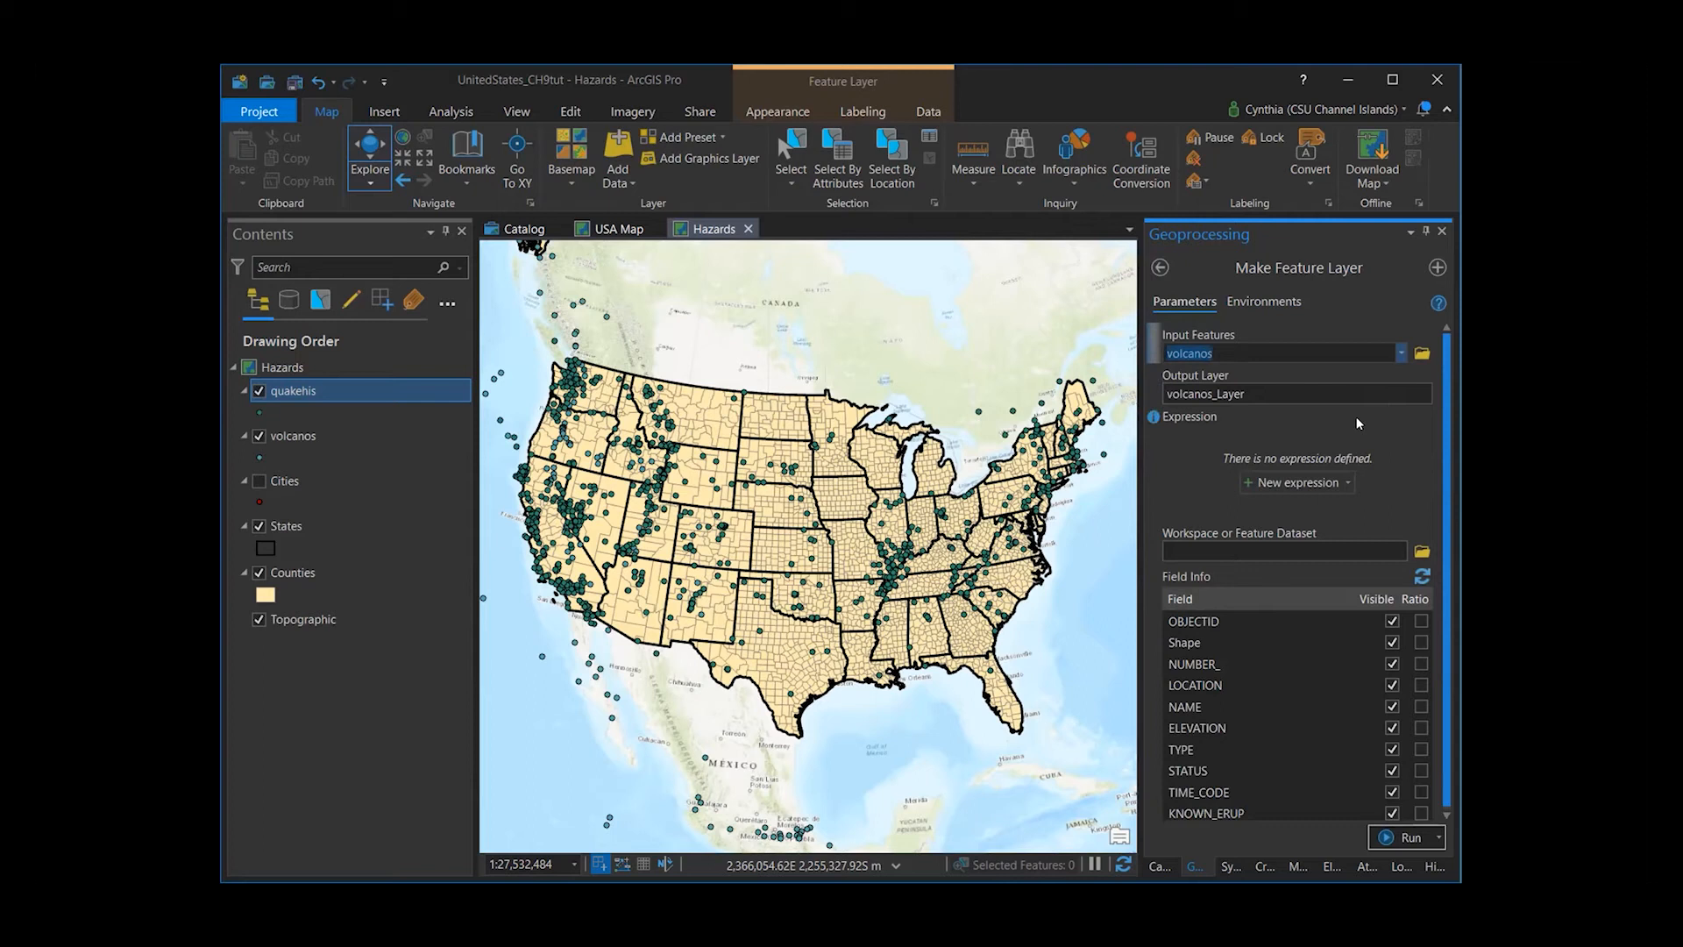
click(1262, 395)
drag(1262, 396, 1154, 405)
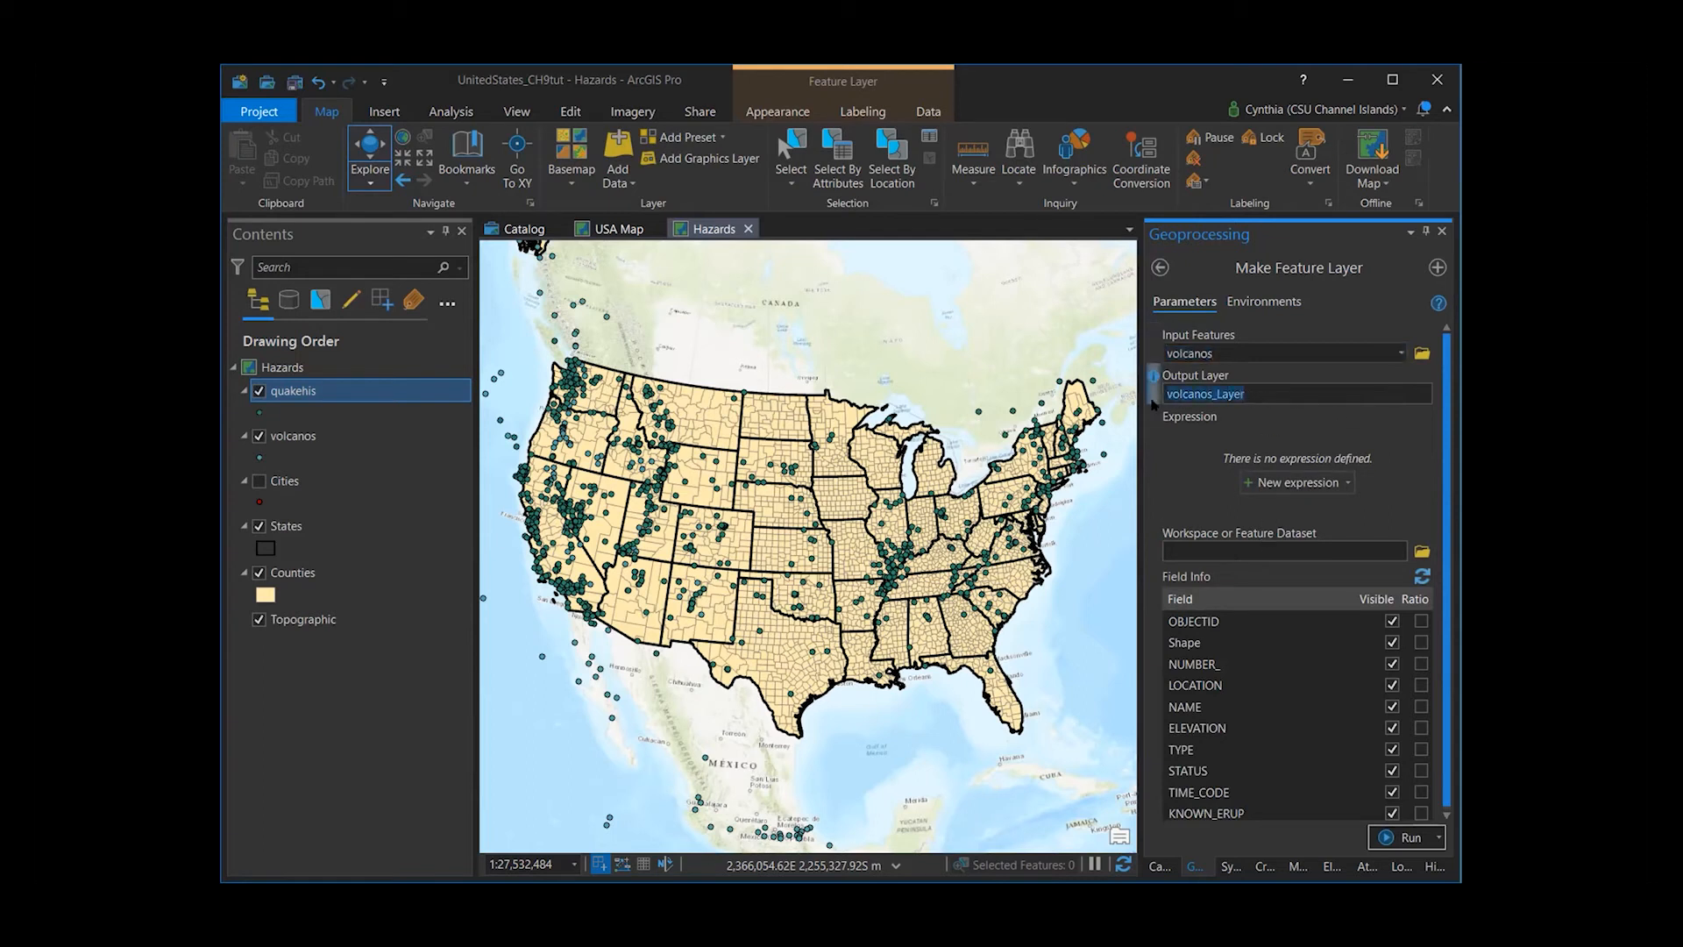
text(ActiveVolcanoes)
- Define the expression KNOWN_ERUP is greater than 0 and run Make Feature Layer
click(1307, 484)
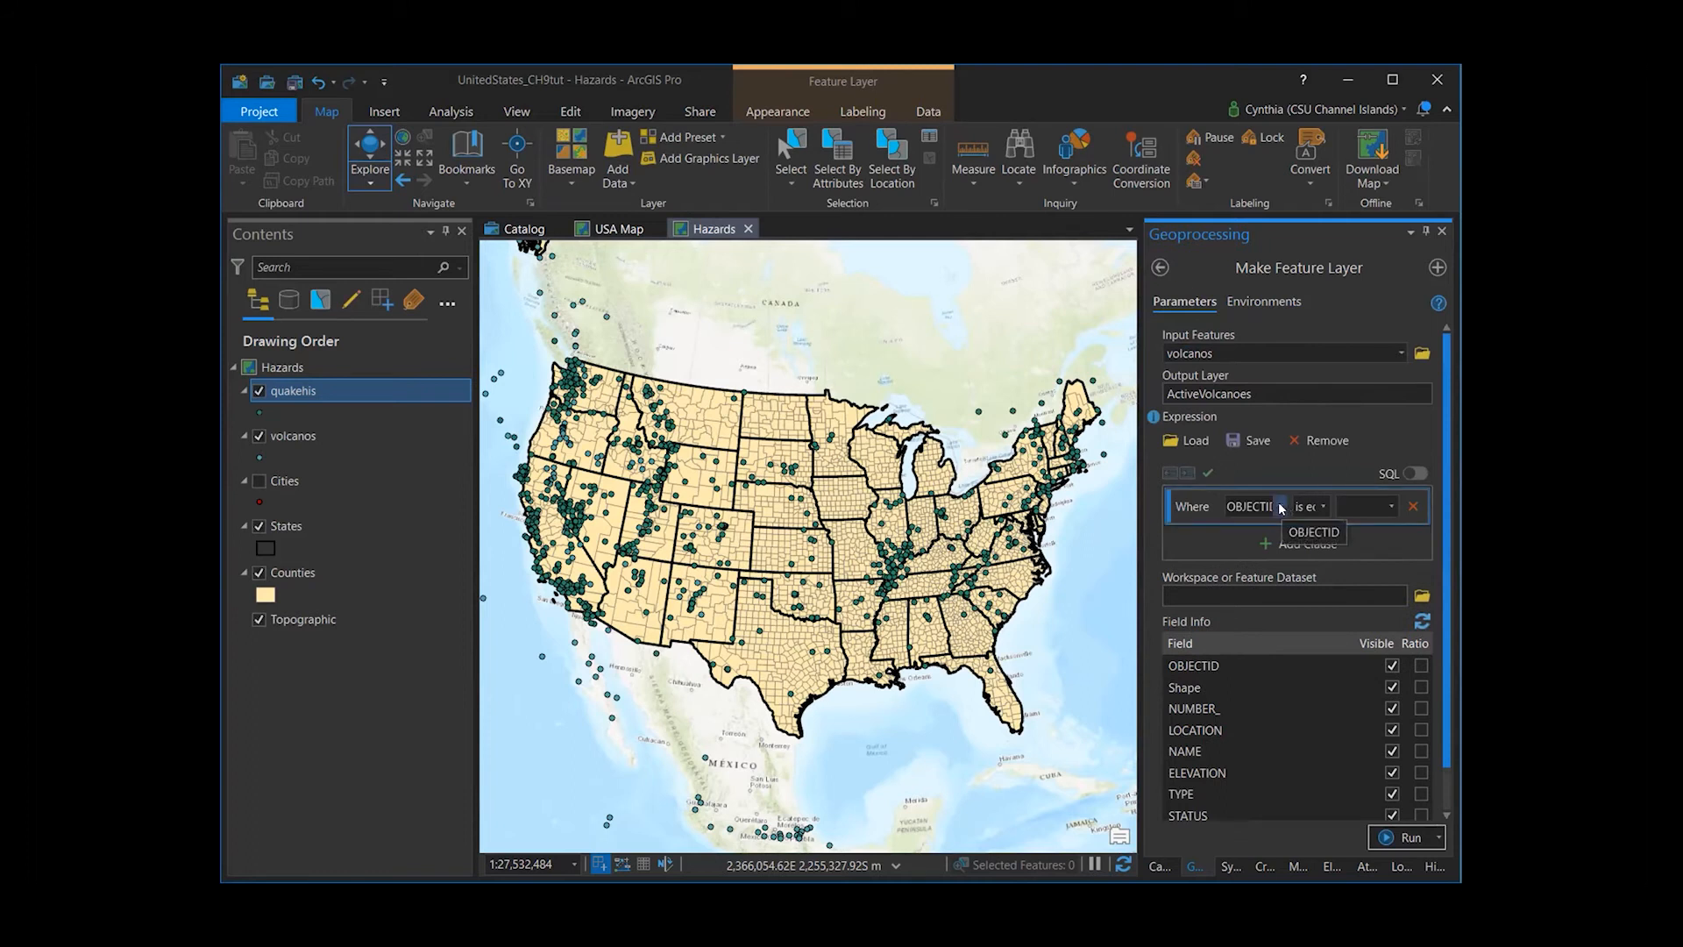
click(1279, 507)
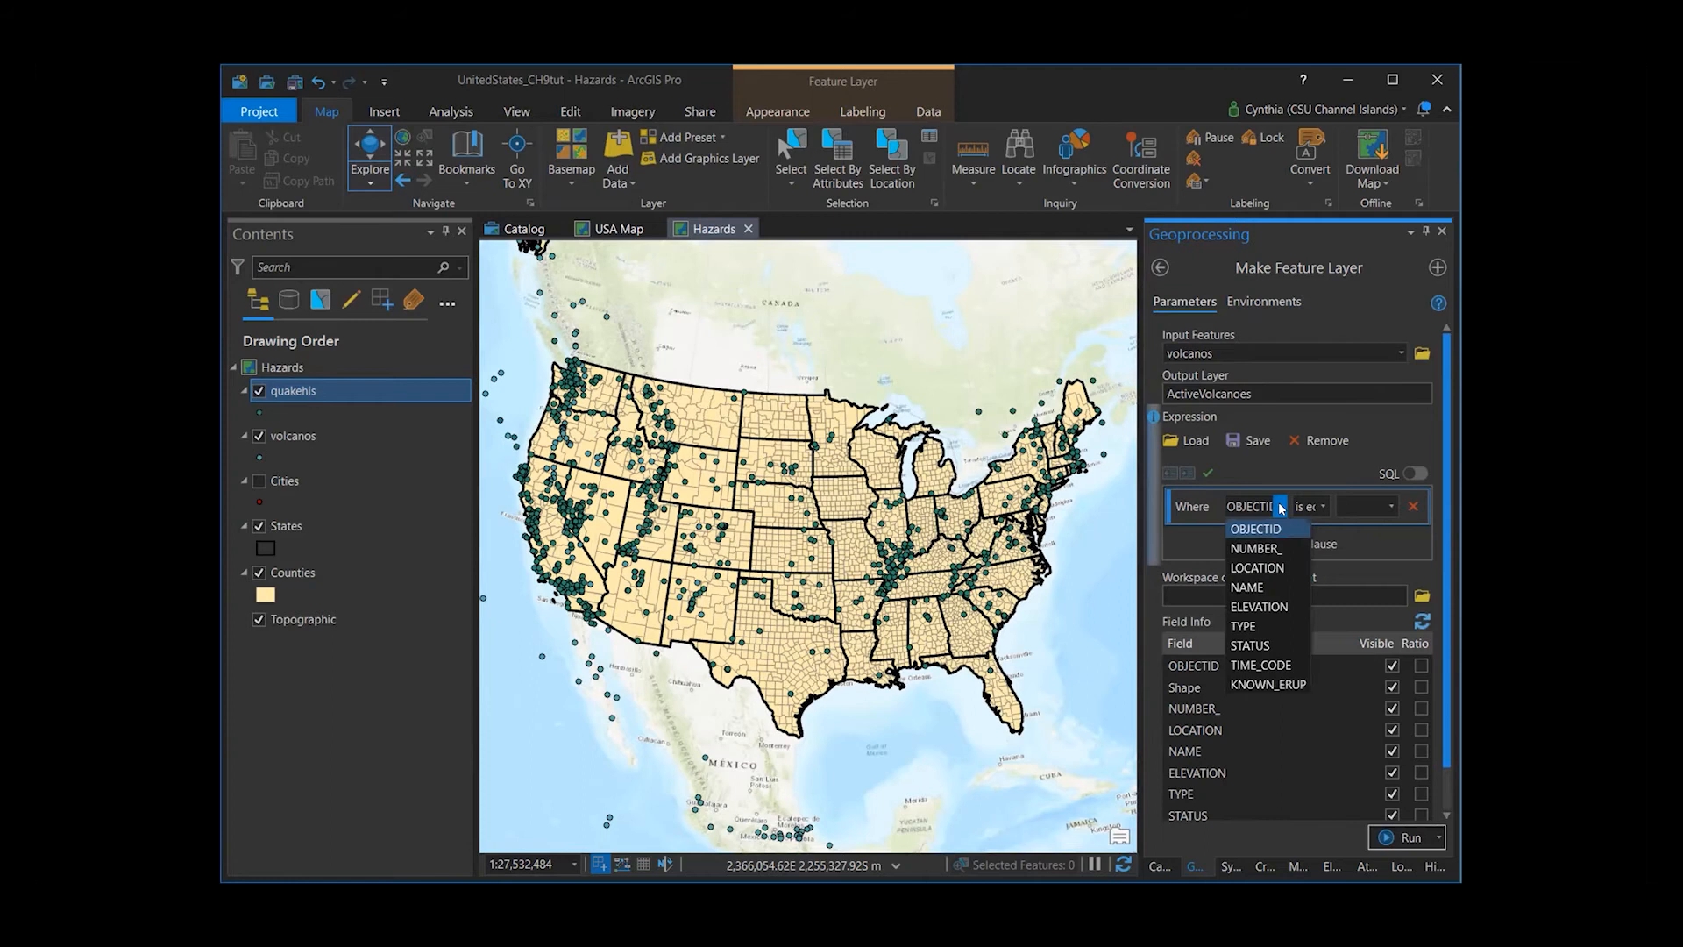
click(1270, 684)
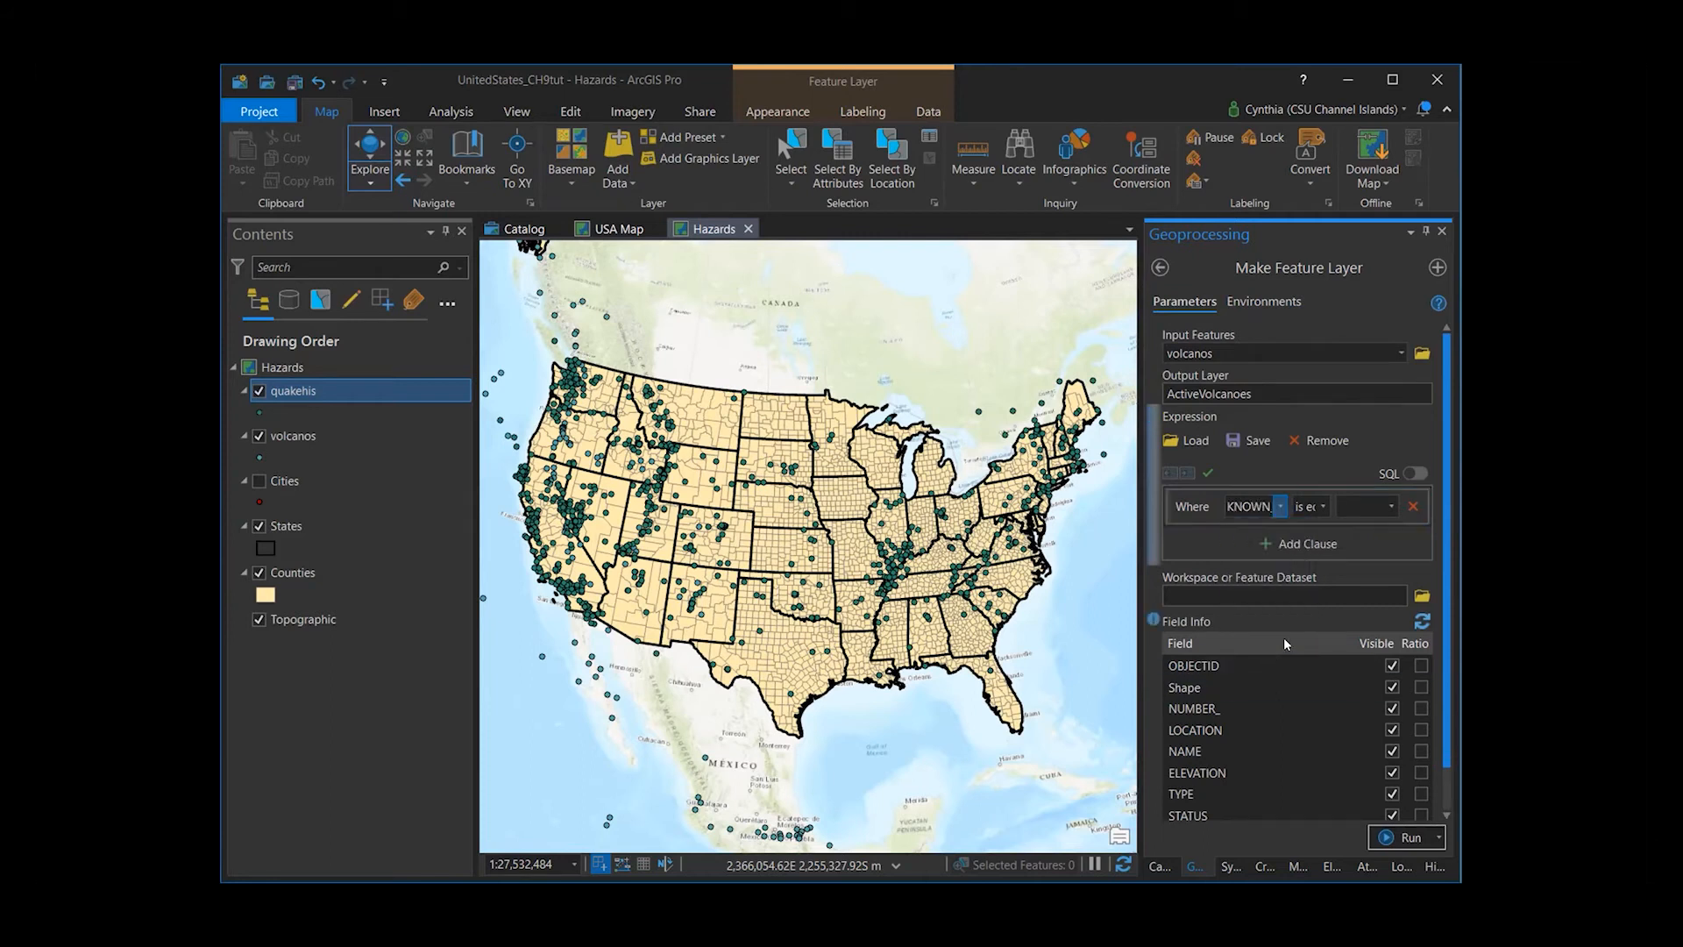
click(1323, 508)
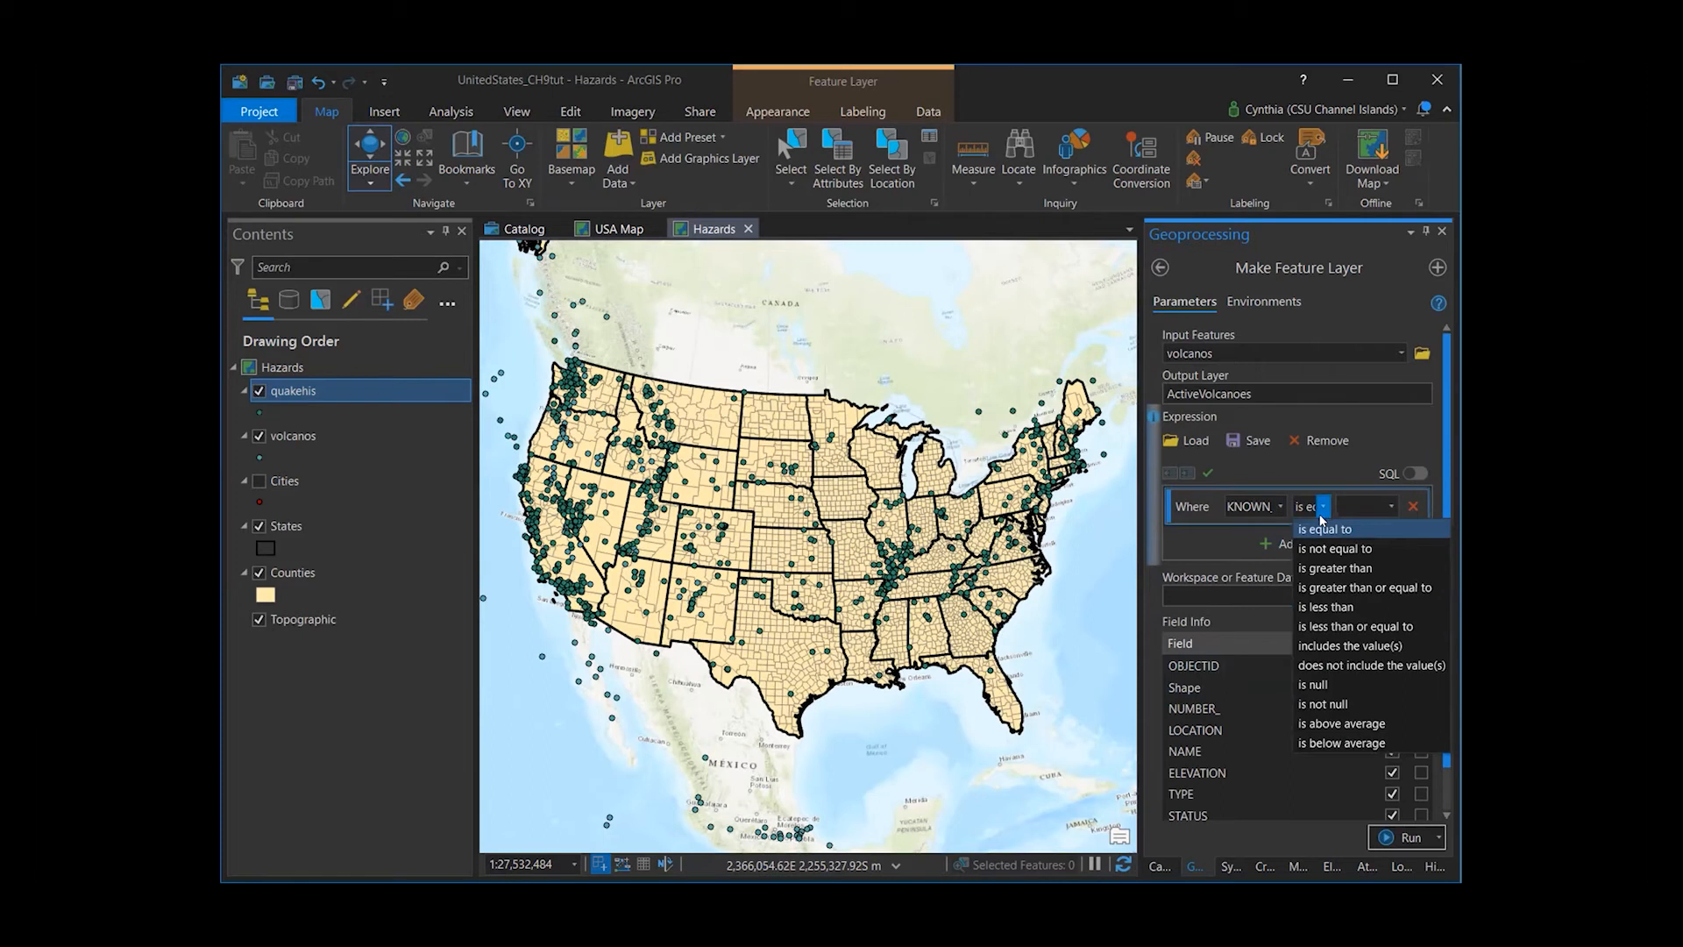
click(1325, 570)
click(1365, 505)
text(0)
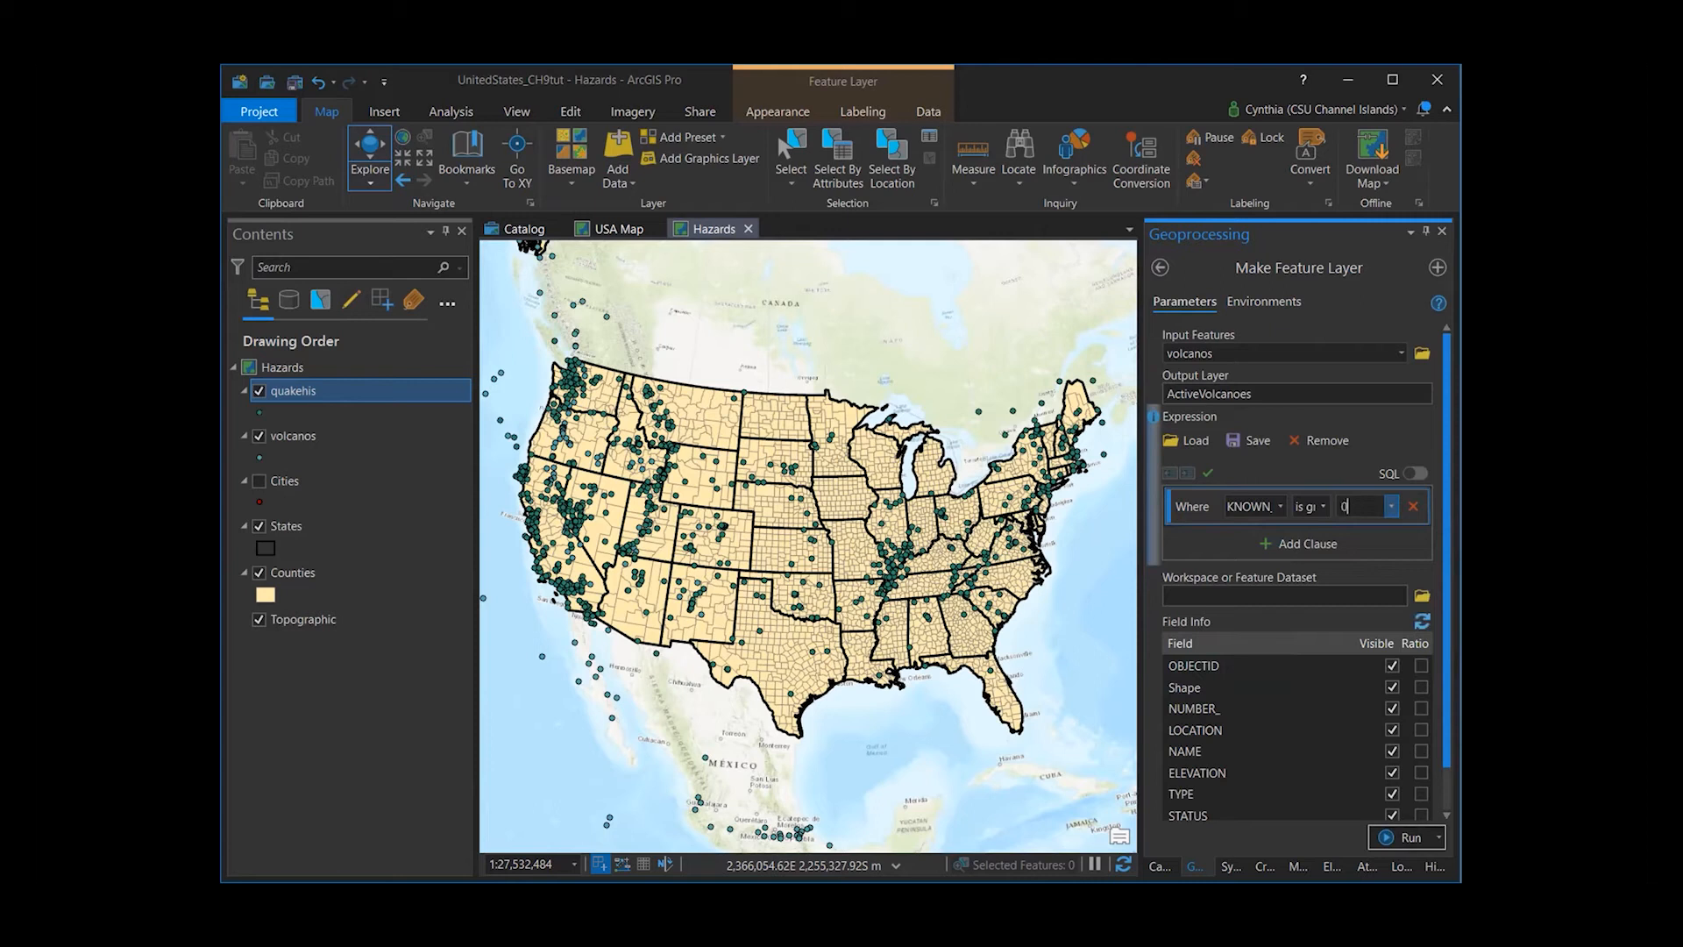
click(1405, 837)
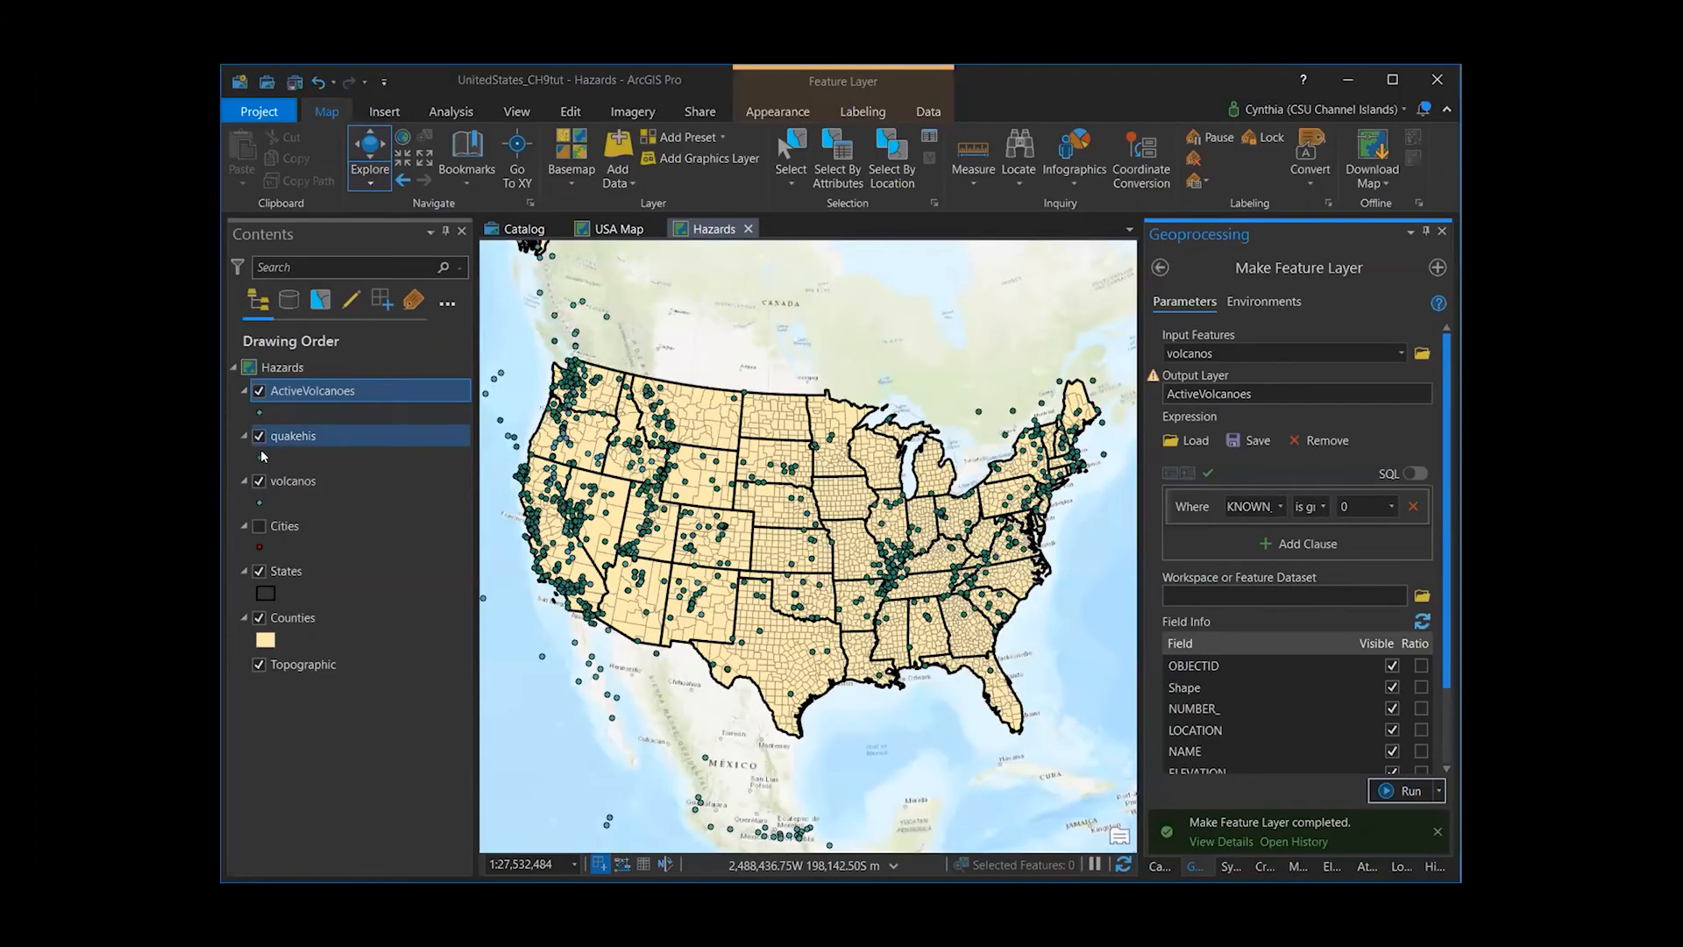
- Turn off the quakehis and volcanos layers, toggling volcanos to compare it with ActiveVolcanoes
click(260, 481)
click(259, 437)
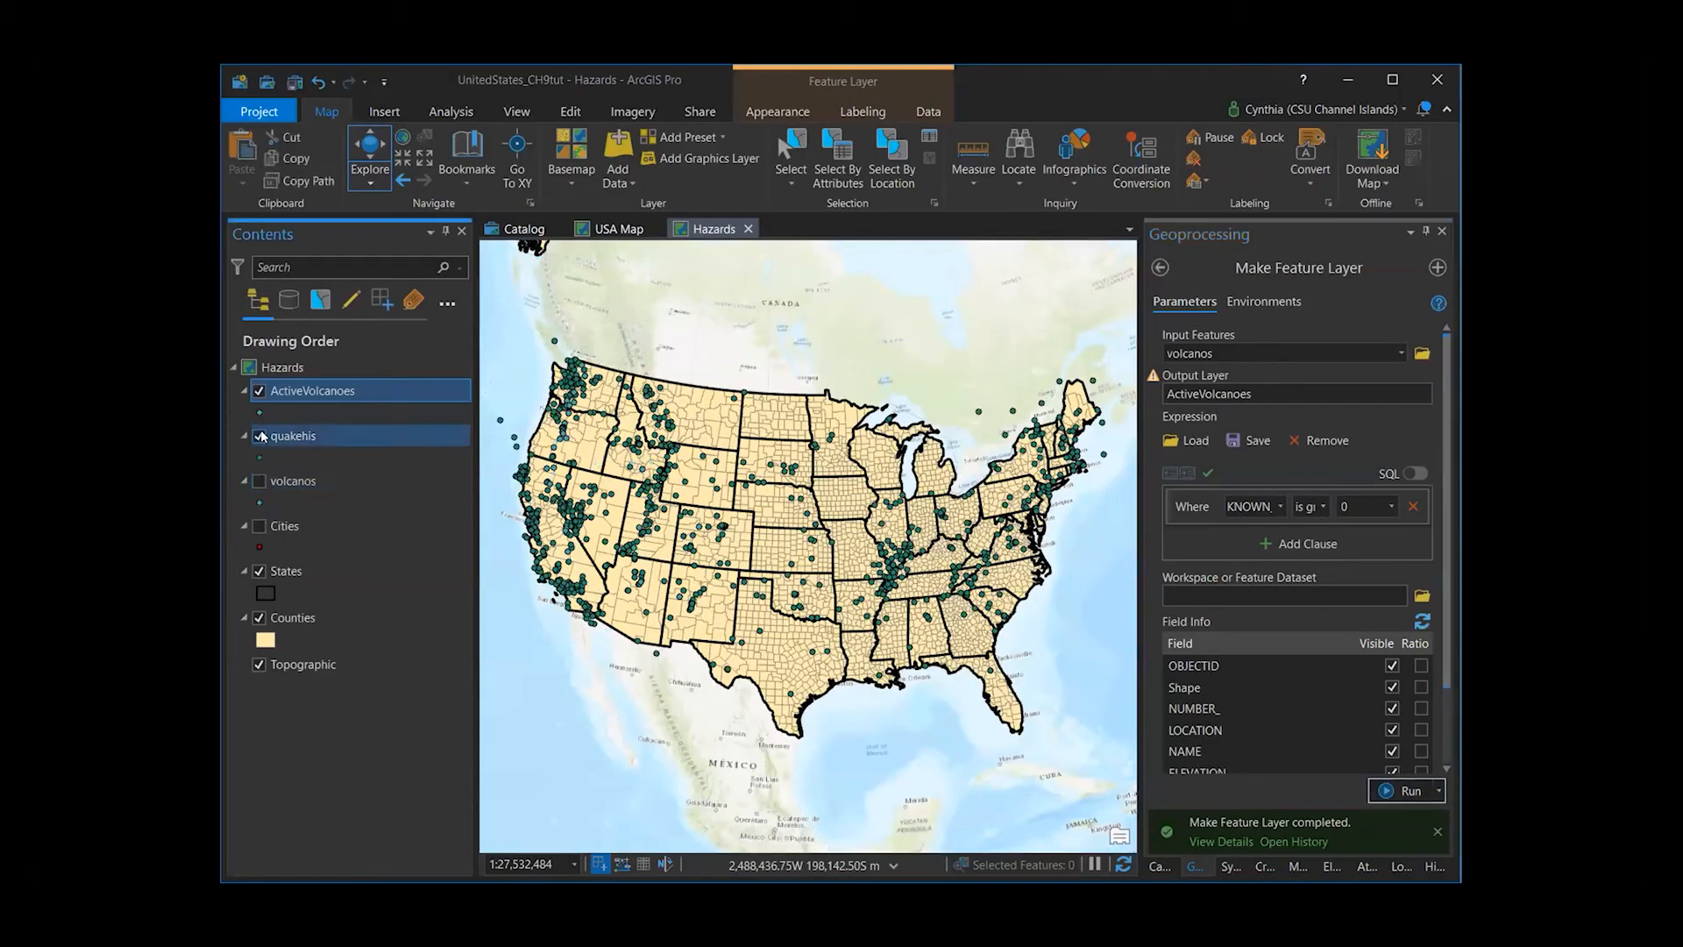
click(259, 481)
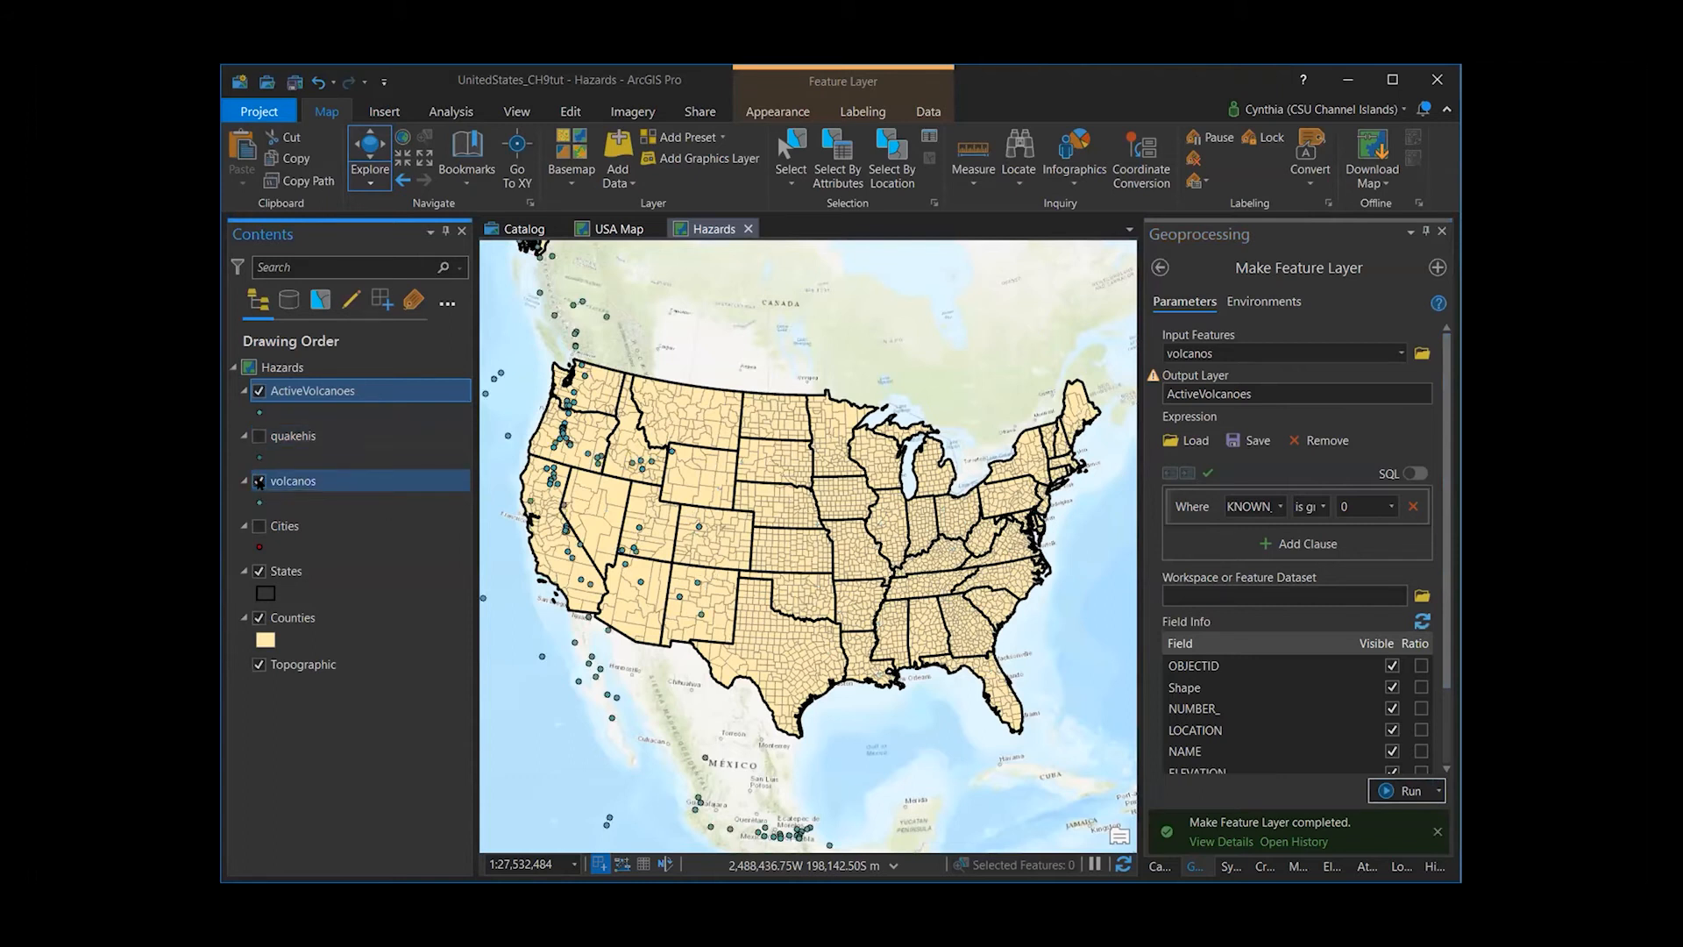
click(260, 481)
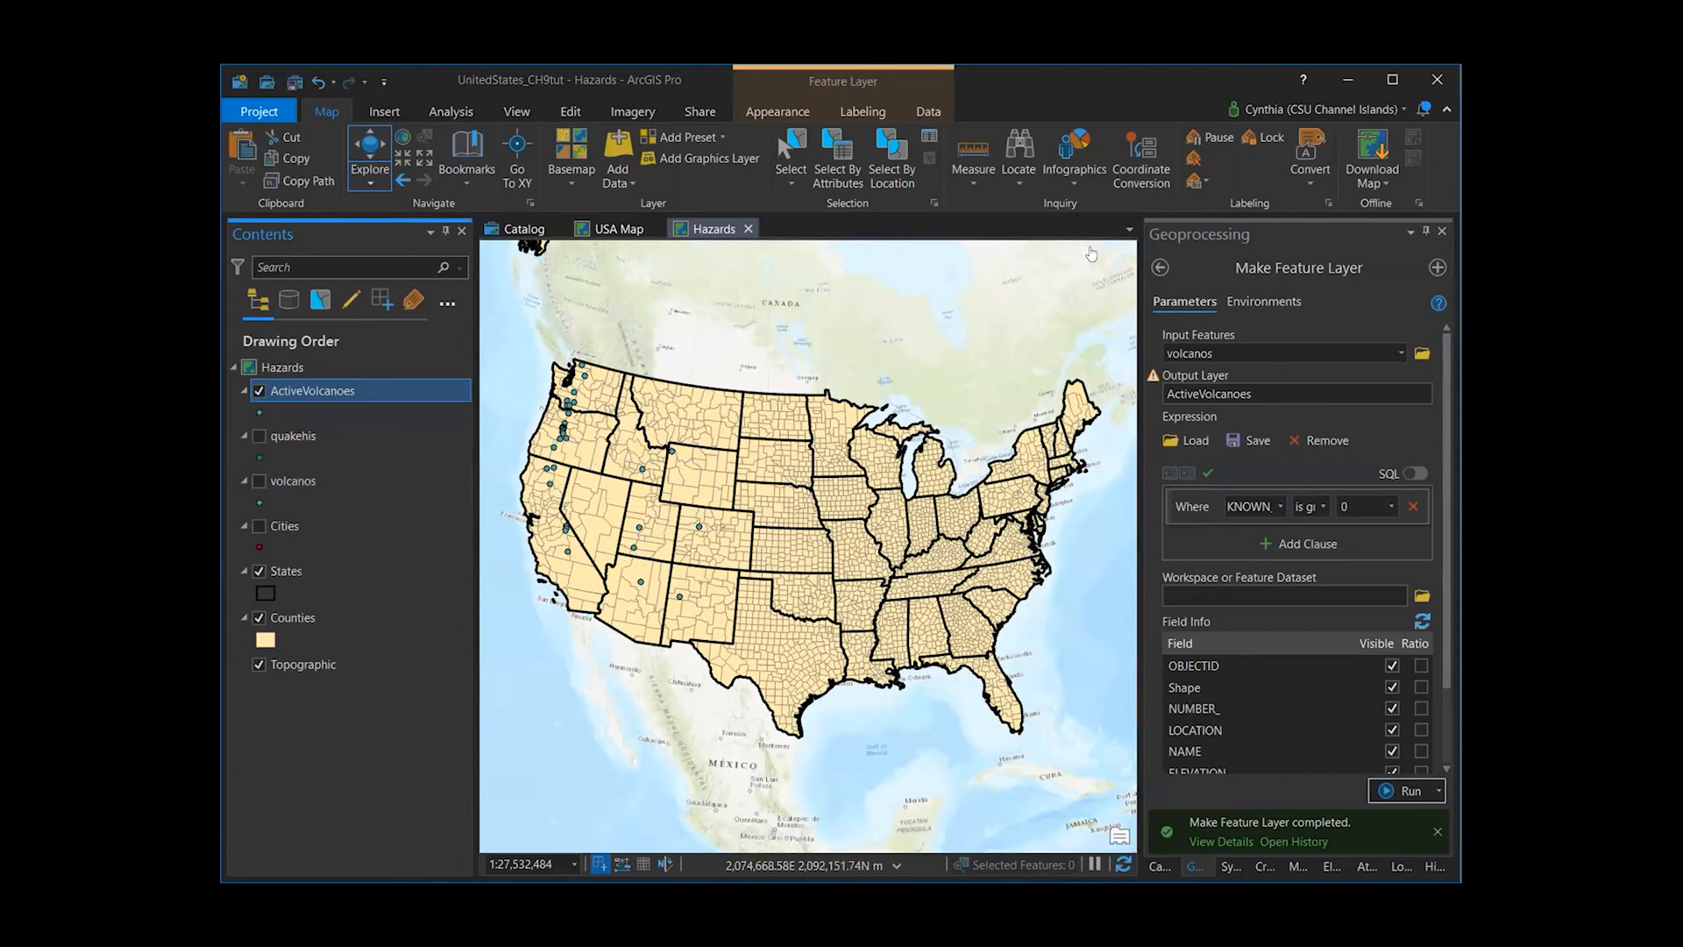
- Reopen the Make Feature Layer tool with blank parameters and set quakehis as the input features
click(1161, 267)
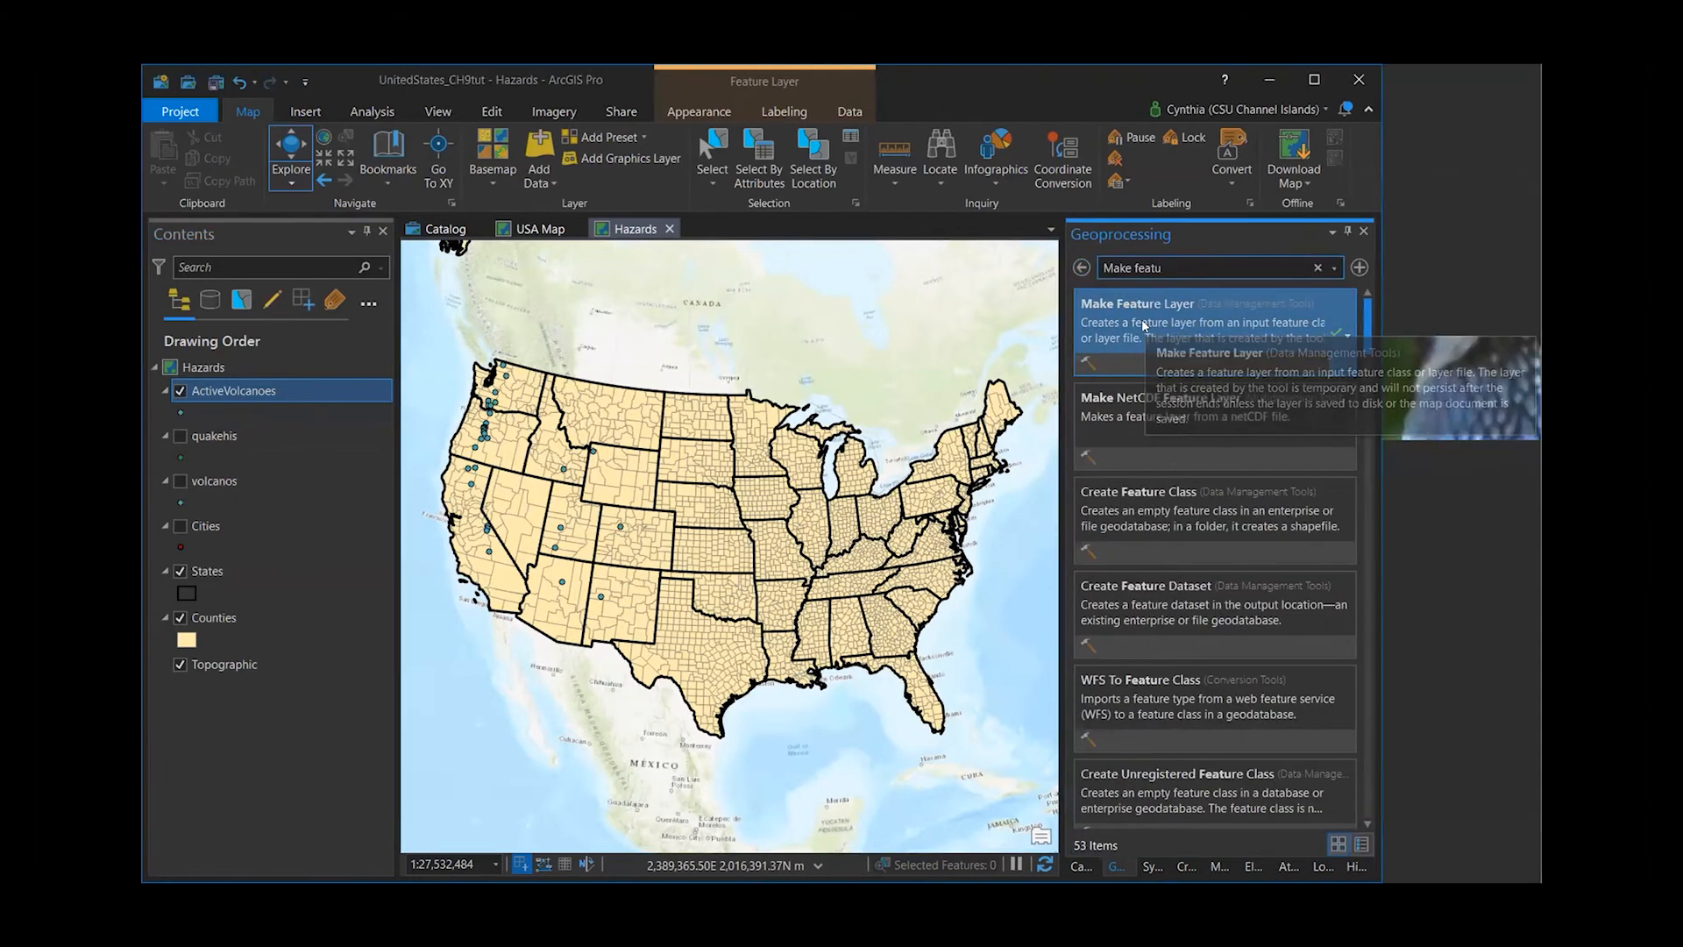
click(1141, 319)
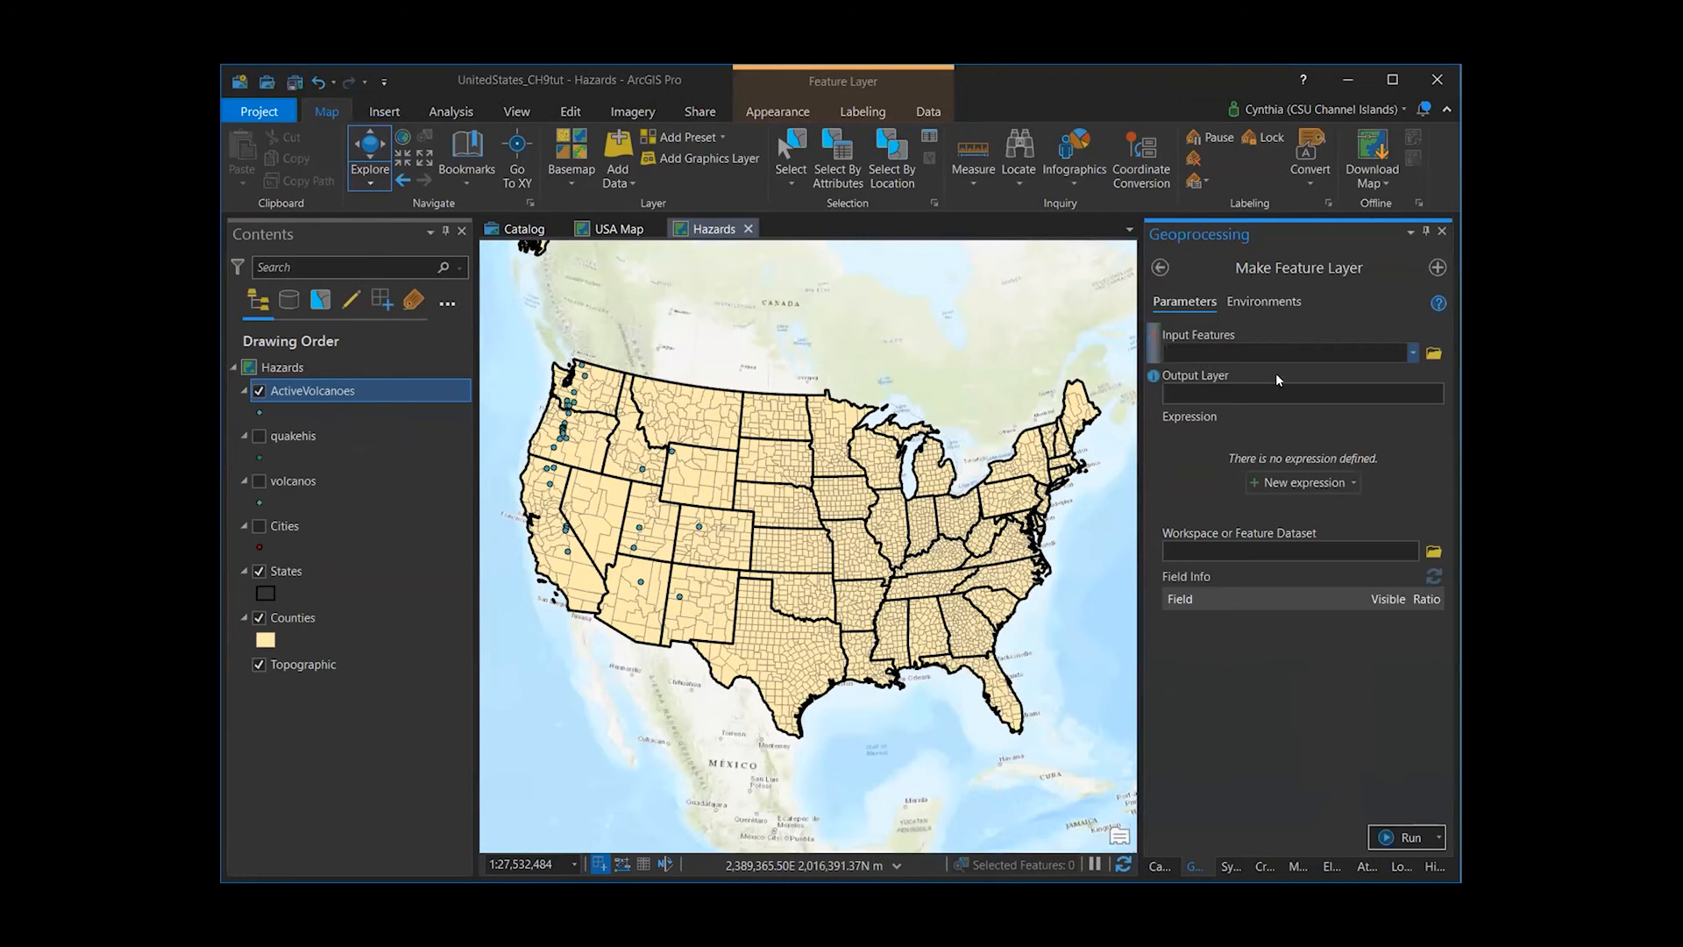
click(1407, 353)
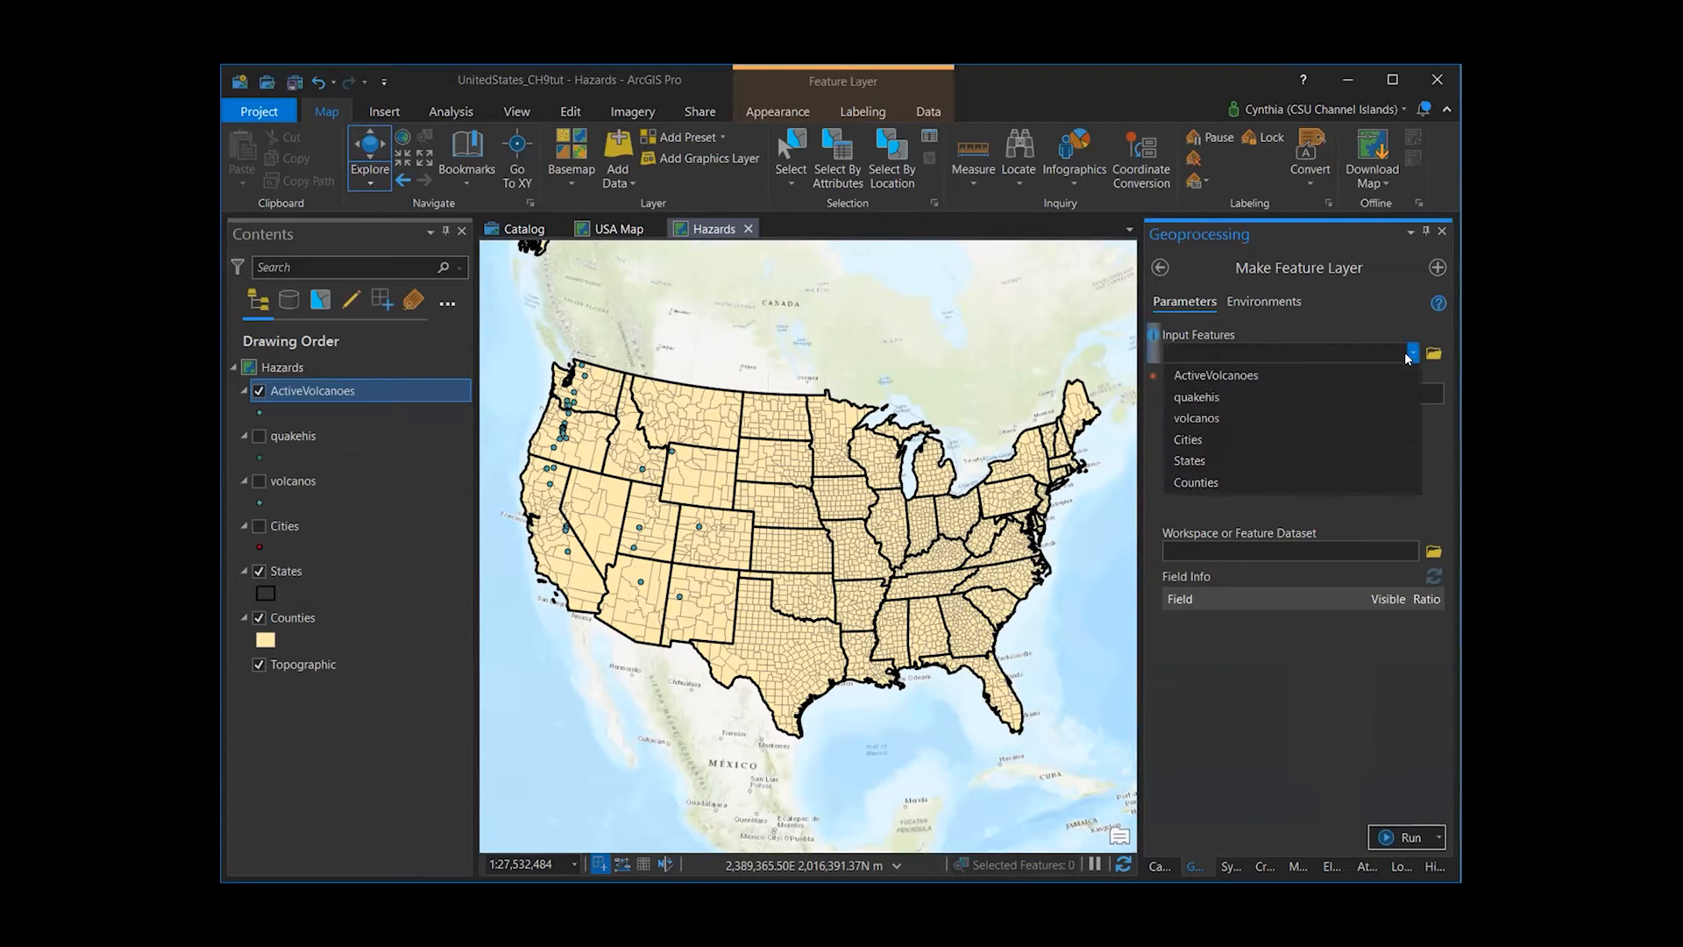
click(1393, 397)
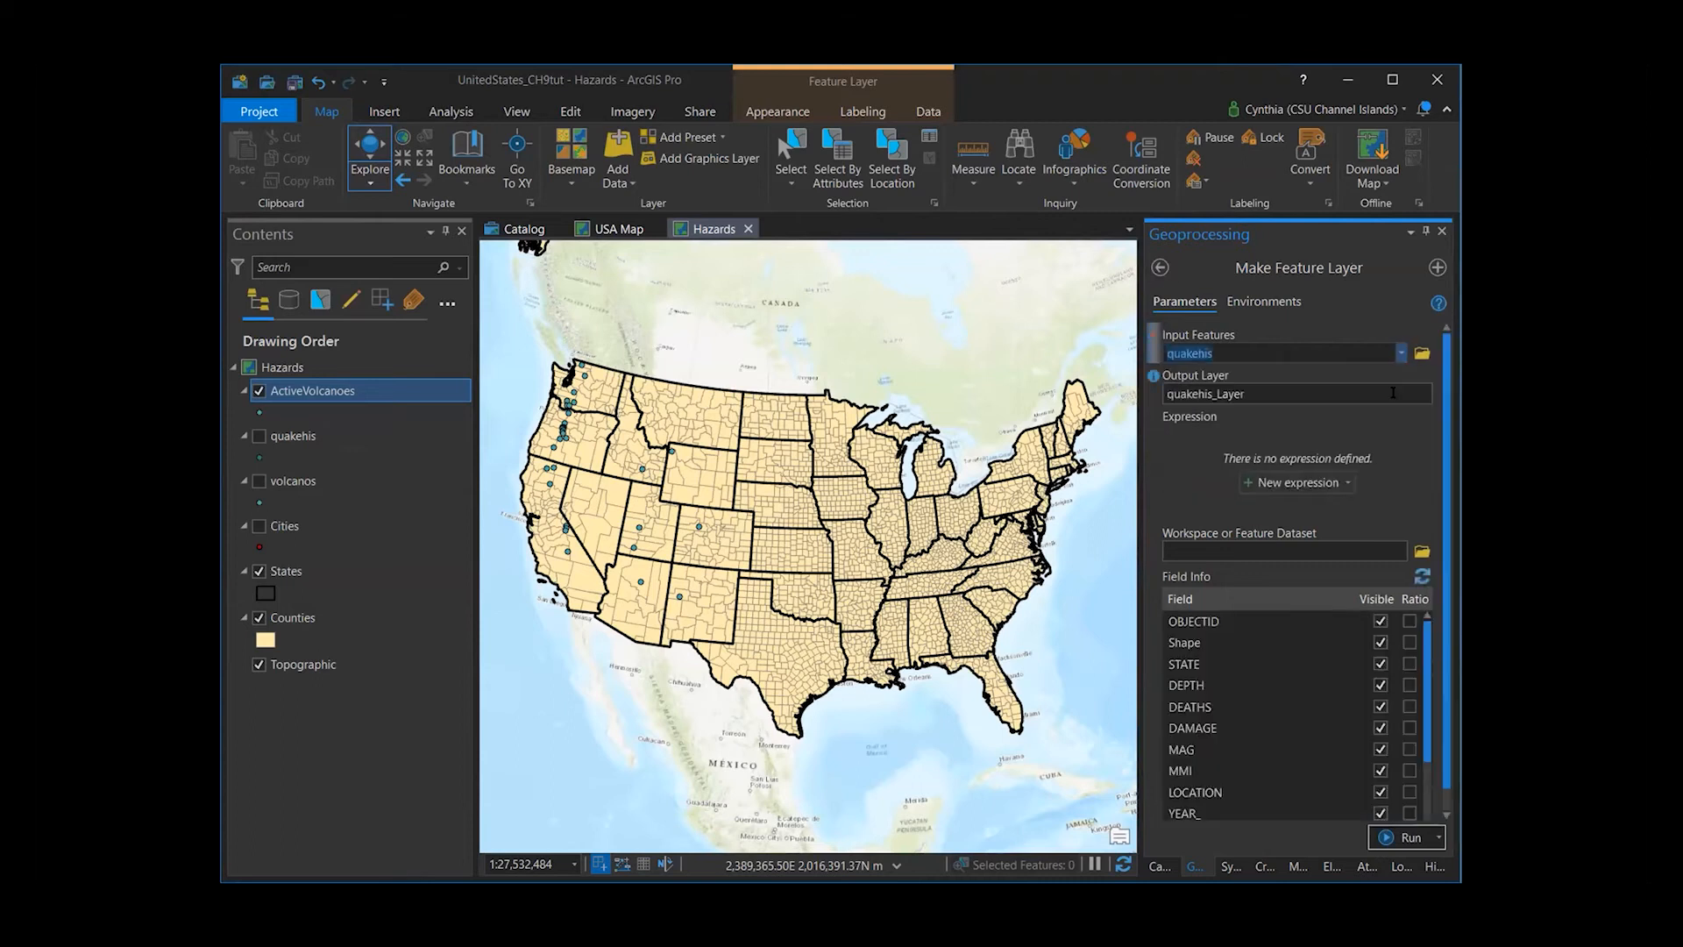
- Name the output layer Damaging_quakes
click(1262, 393)
key(Home)
text(Damaging)
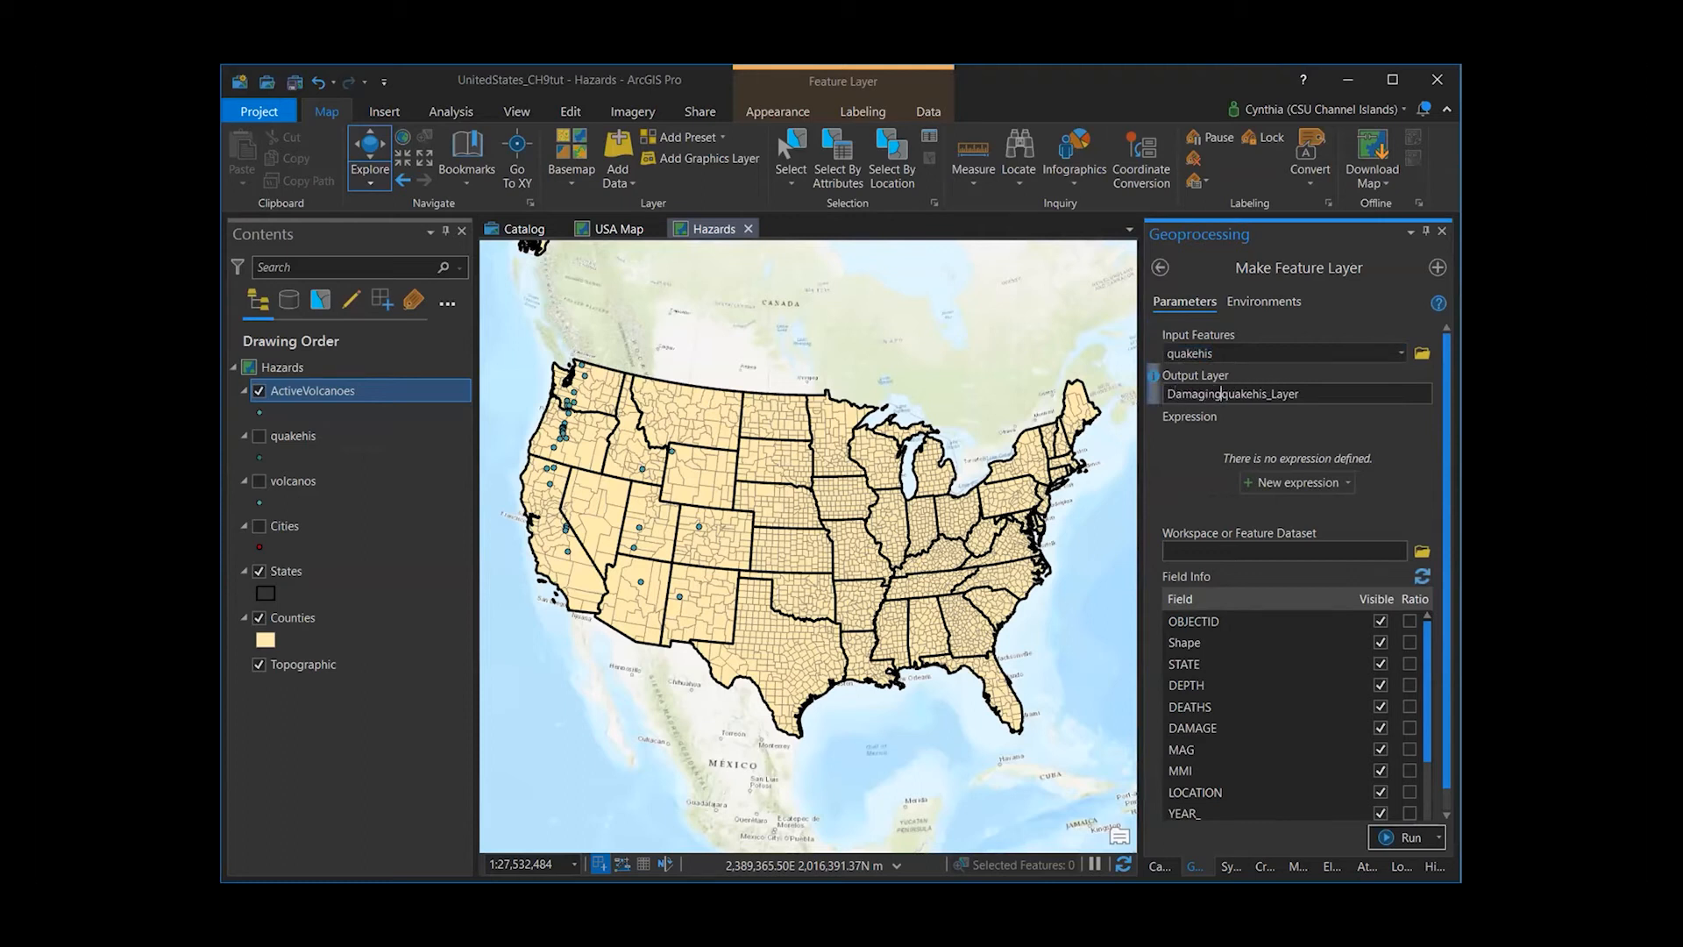
text(_)
click(1314, 386)
key(BackSpace)
key(BackSpace)
key(BackSpace)
key(BackSpace)
key(BackSpace)
key(BackSpace)
key(BackSpace)
key(BackSpace)
key(BackSpace)
text(s)
- Create a new expression with the clause MAG is greater than 7
click(1269, 483)
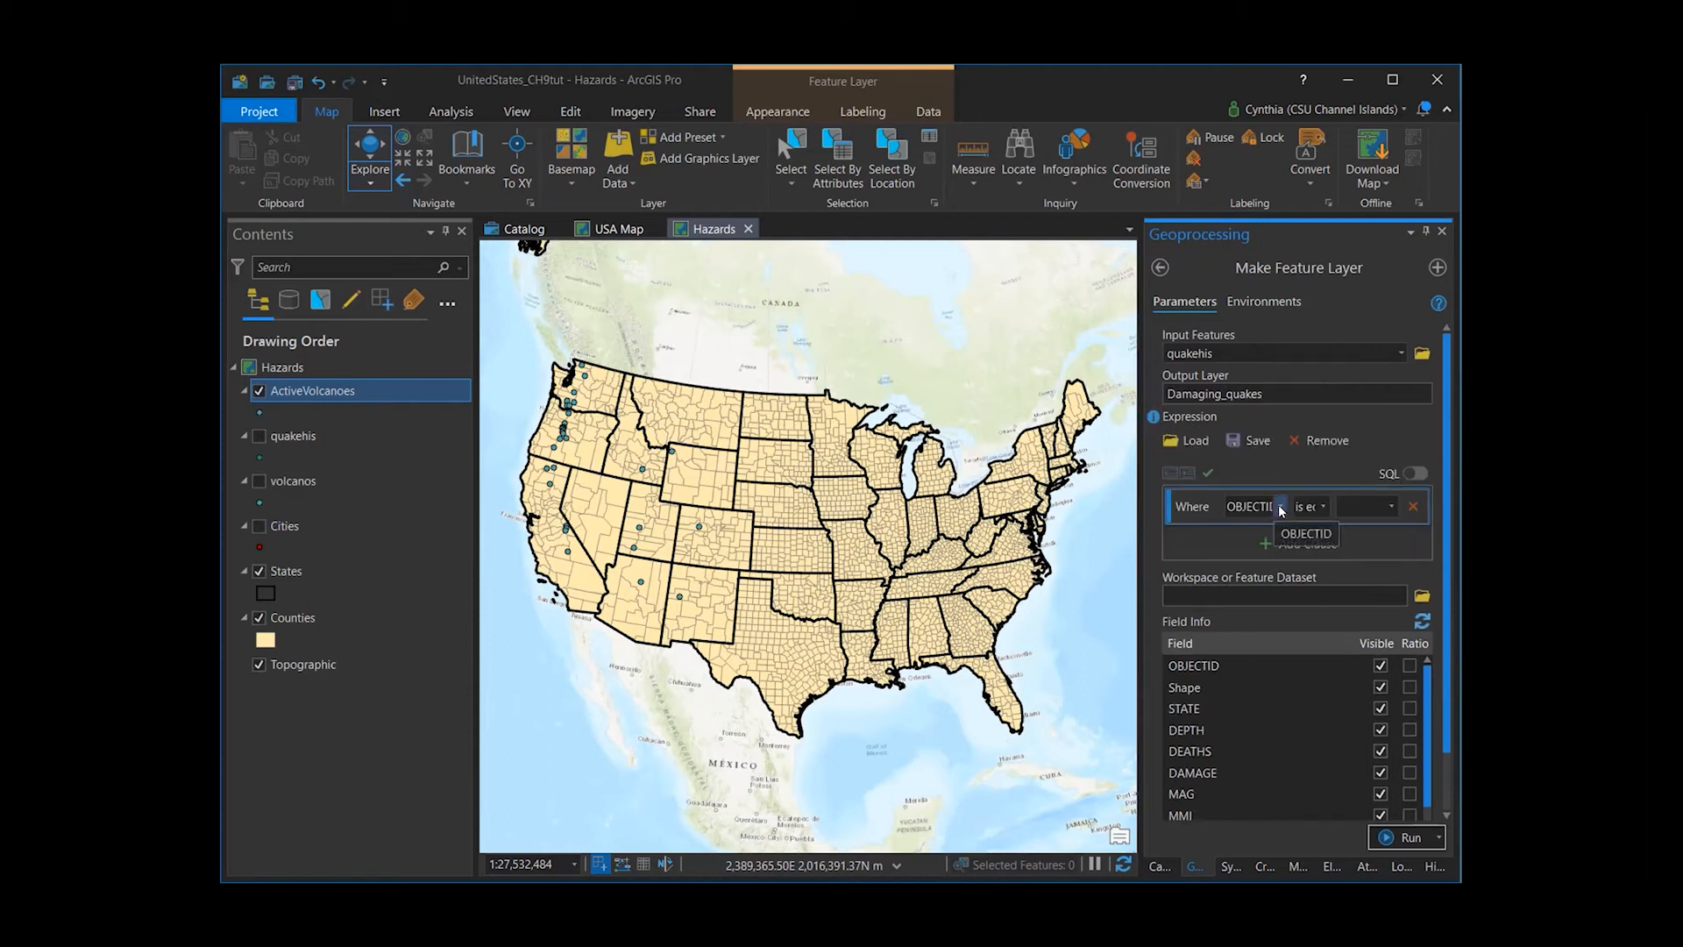
click(1280, 506)
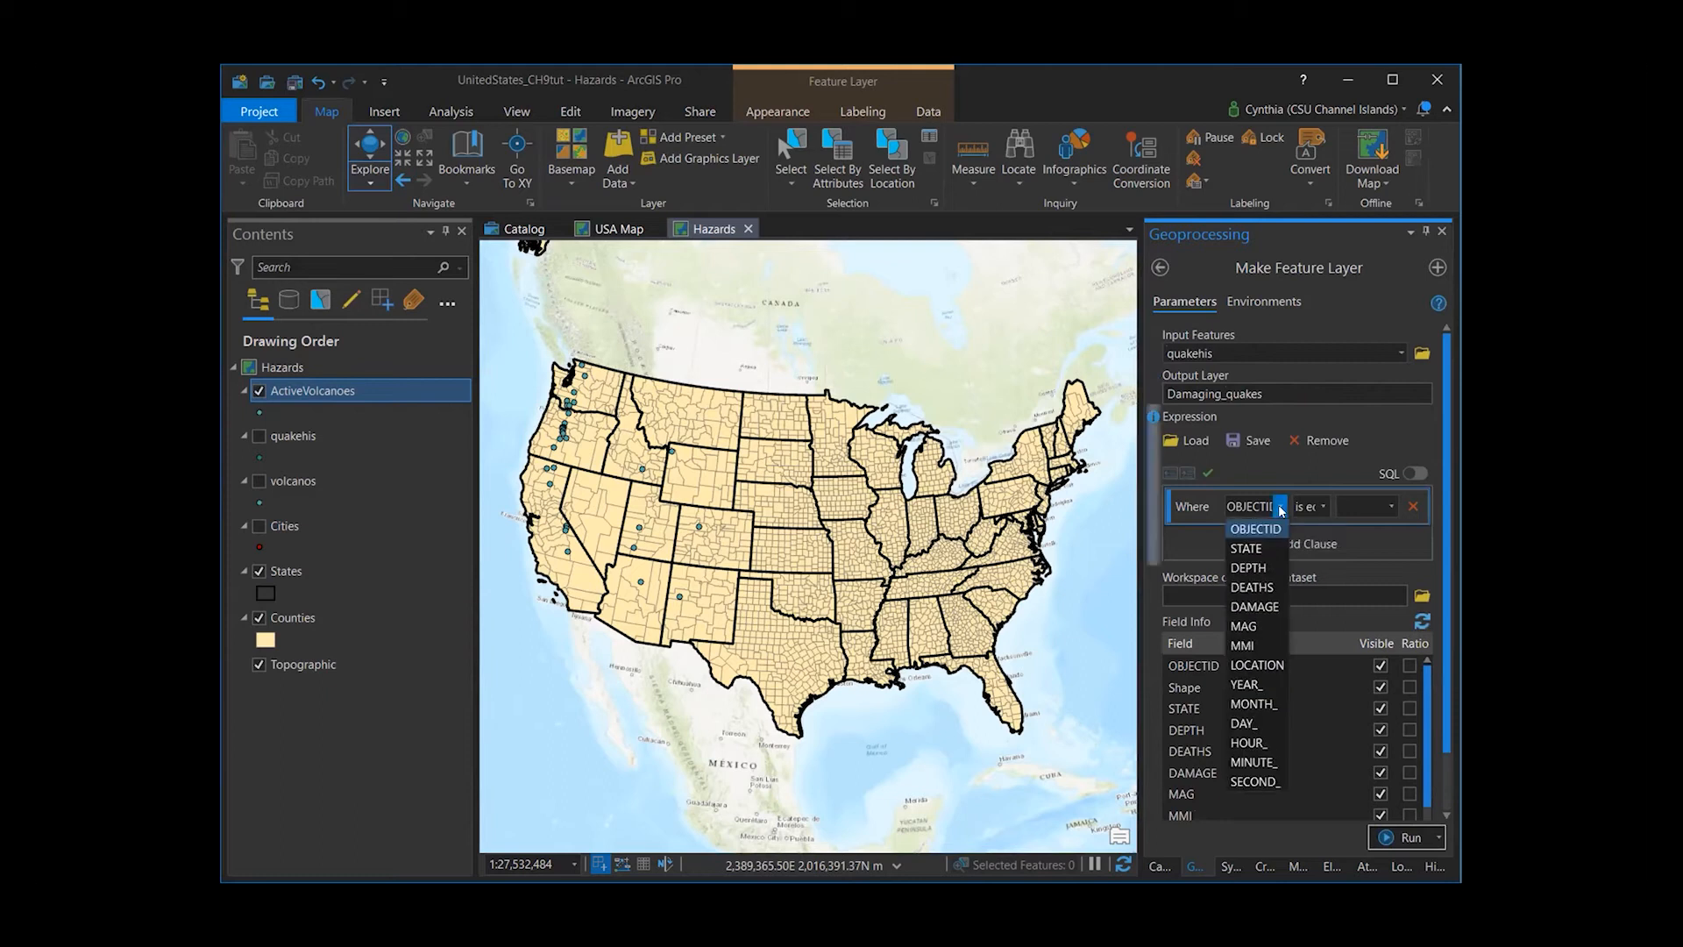
click(1255, 619)
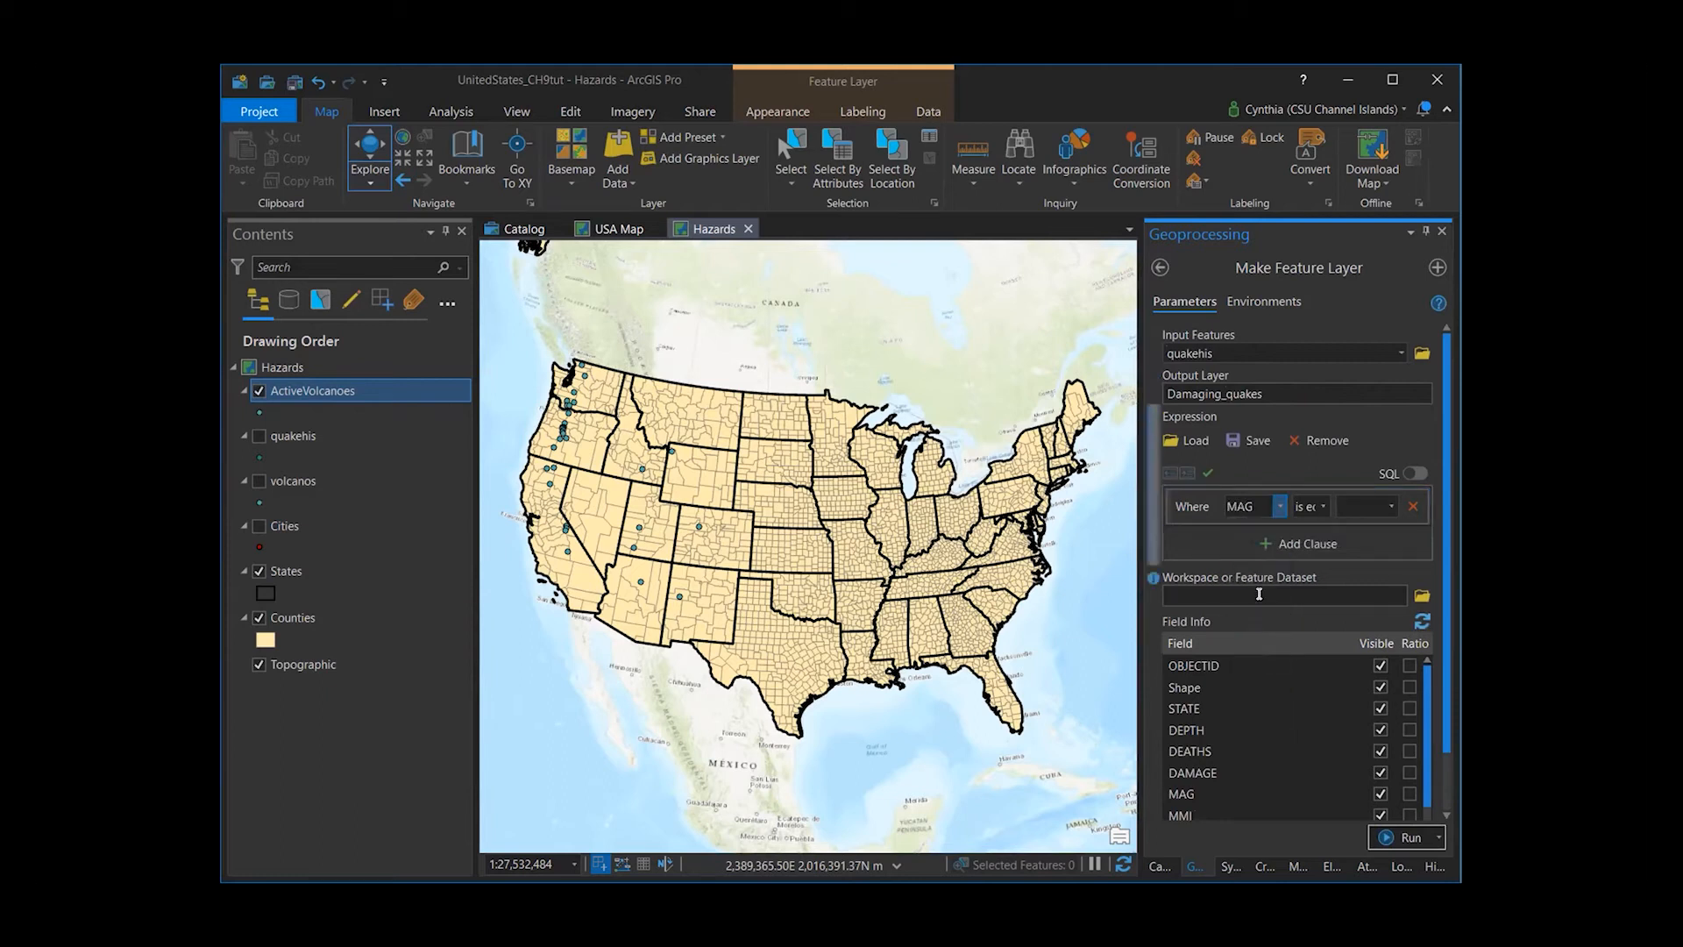
click(1322, 507)
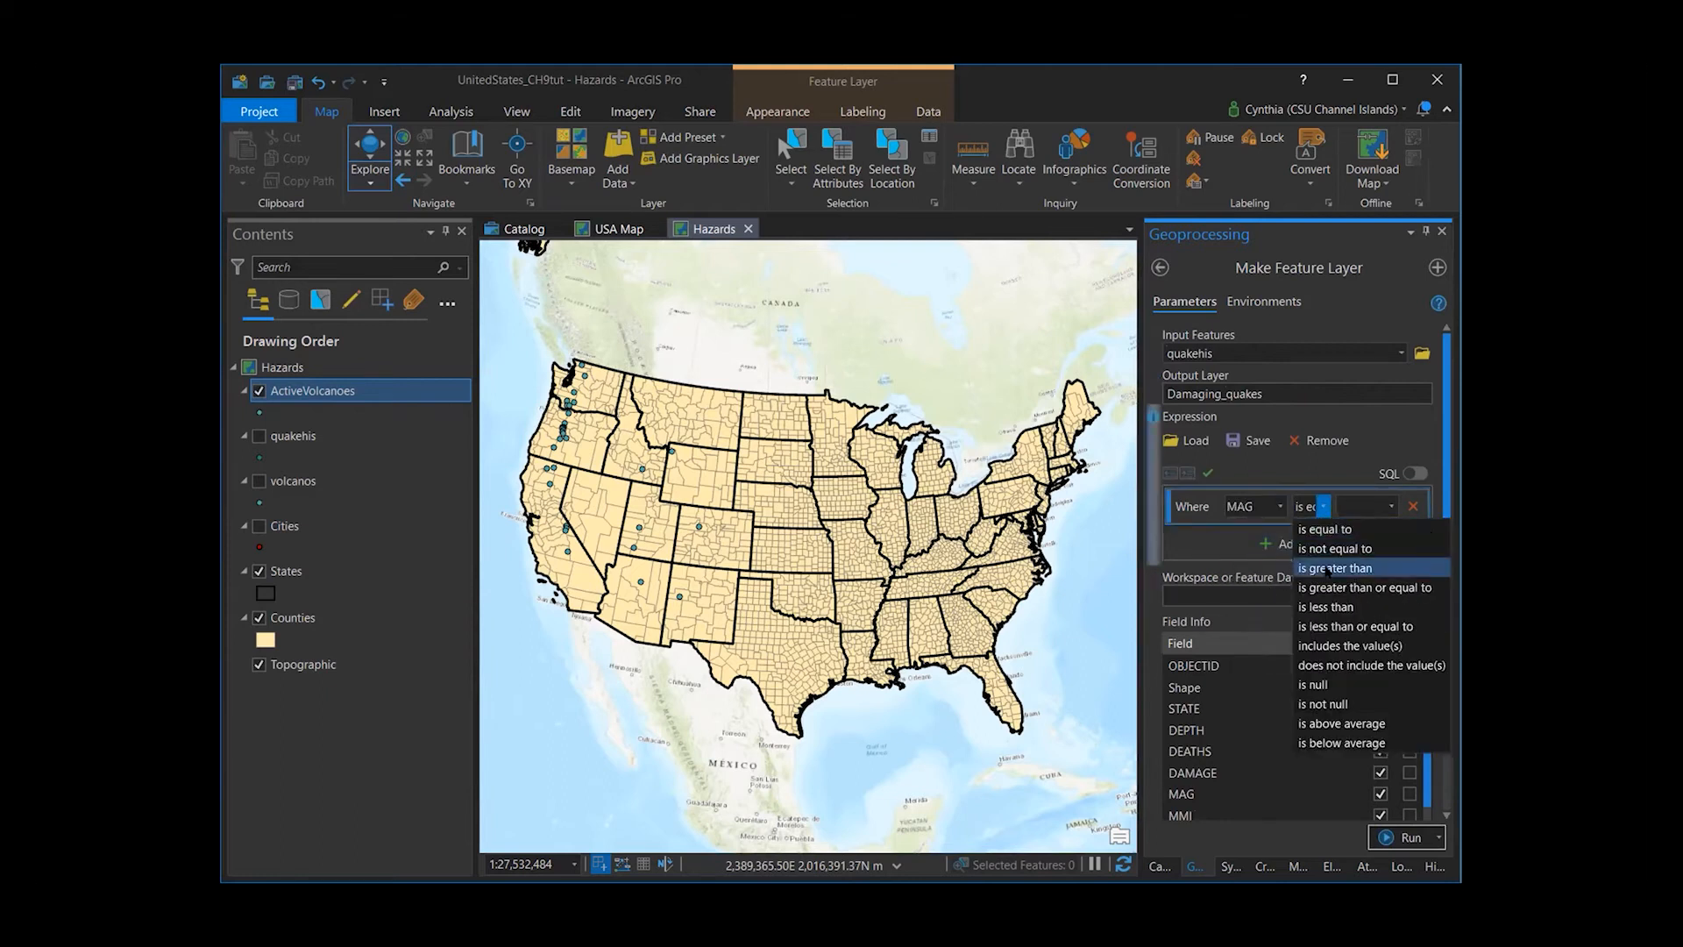
click(1328, 568)
click(1359, 506)
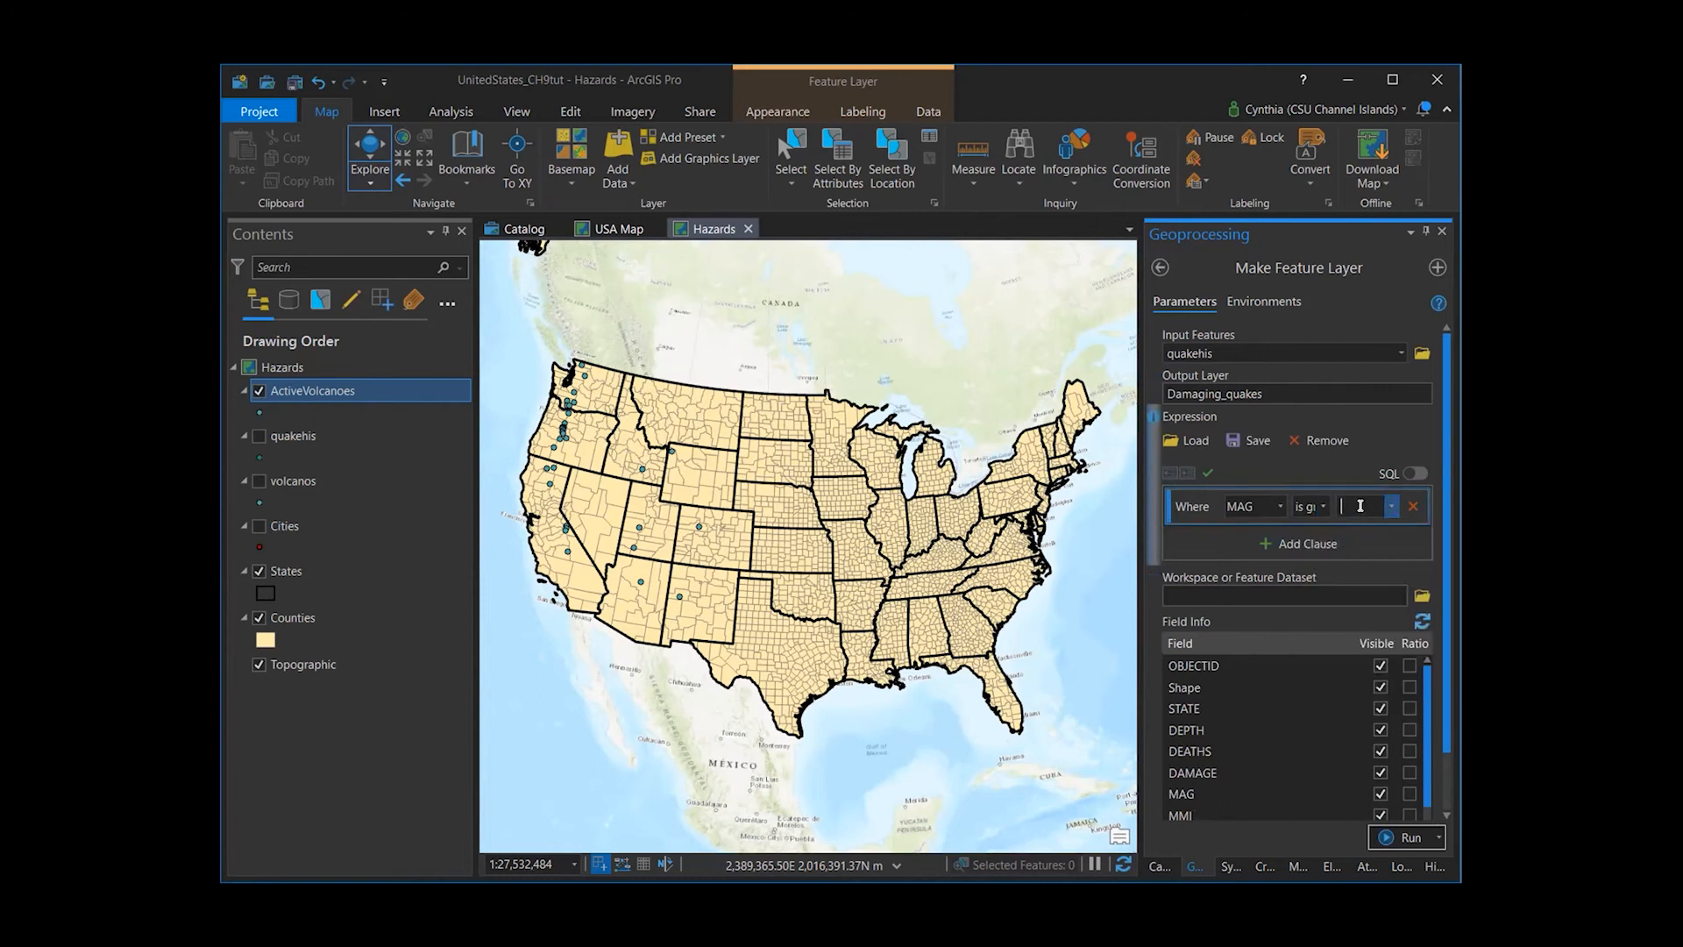
text(7)
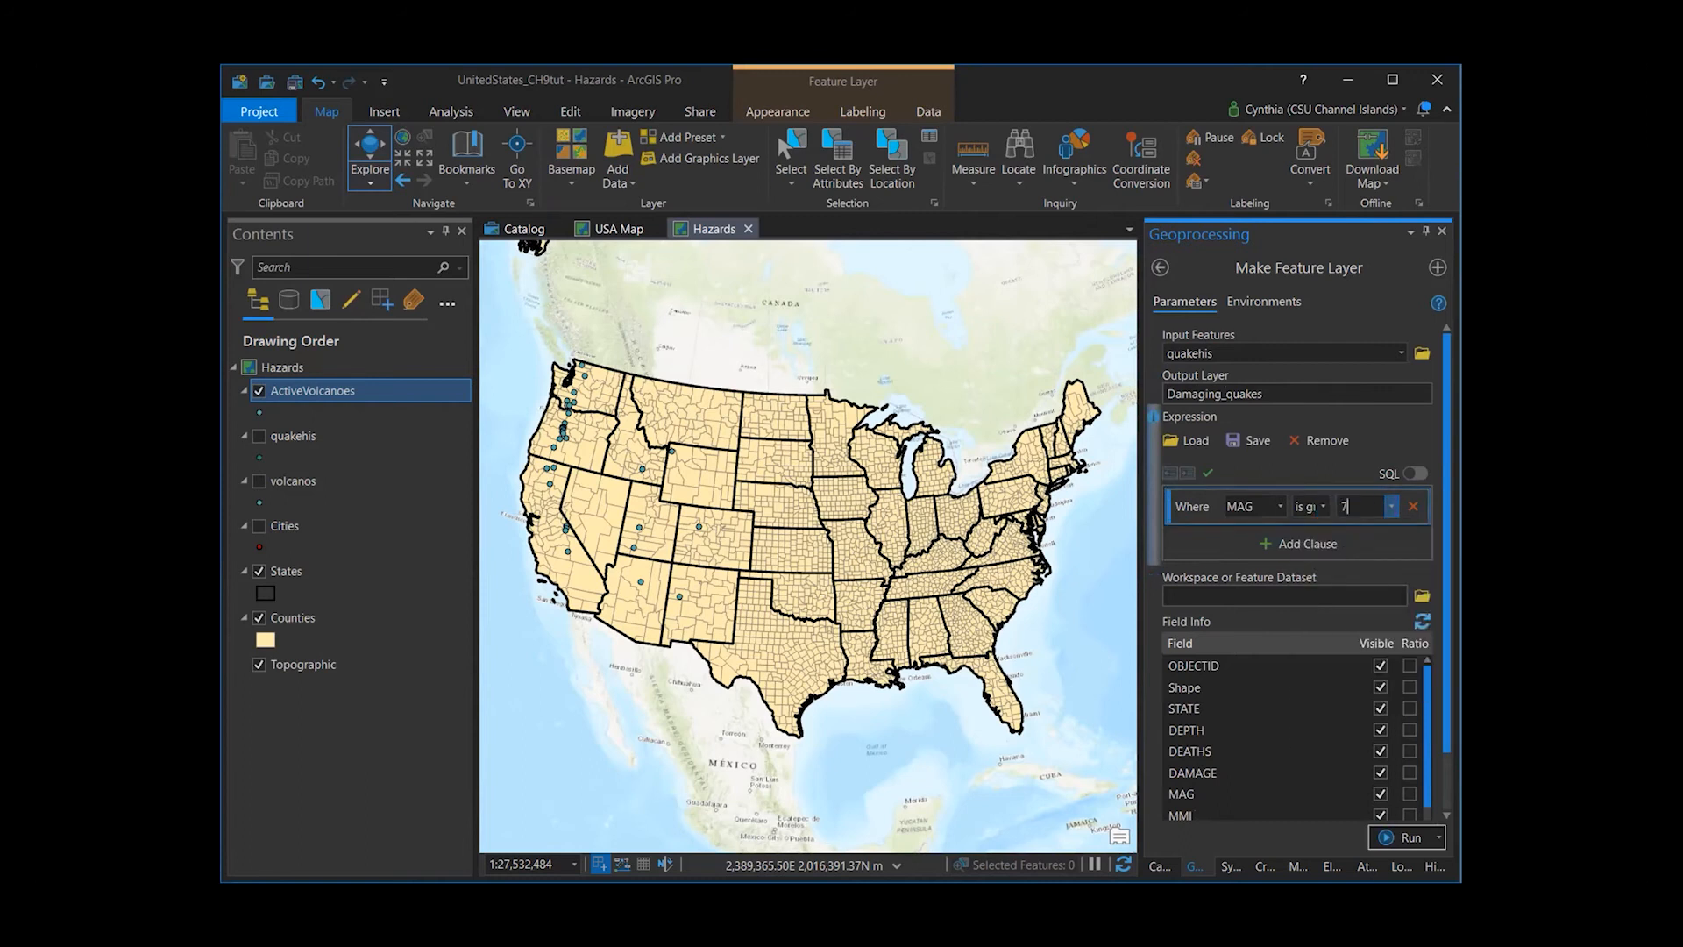
- Add an Or clause for MMI is greater than or equal to 8 and run Make Feature Layer
click(1290, 545)
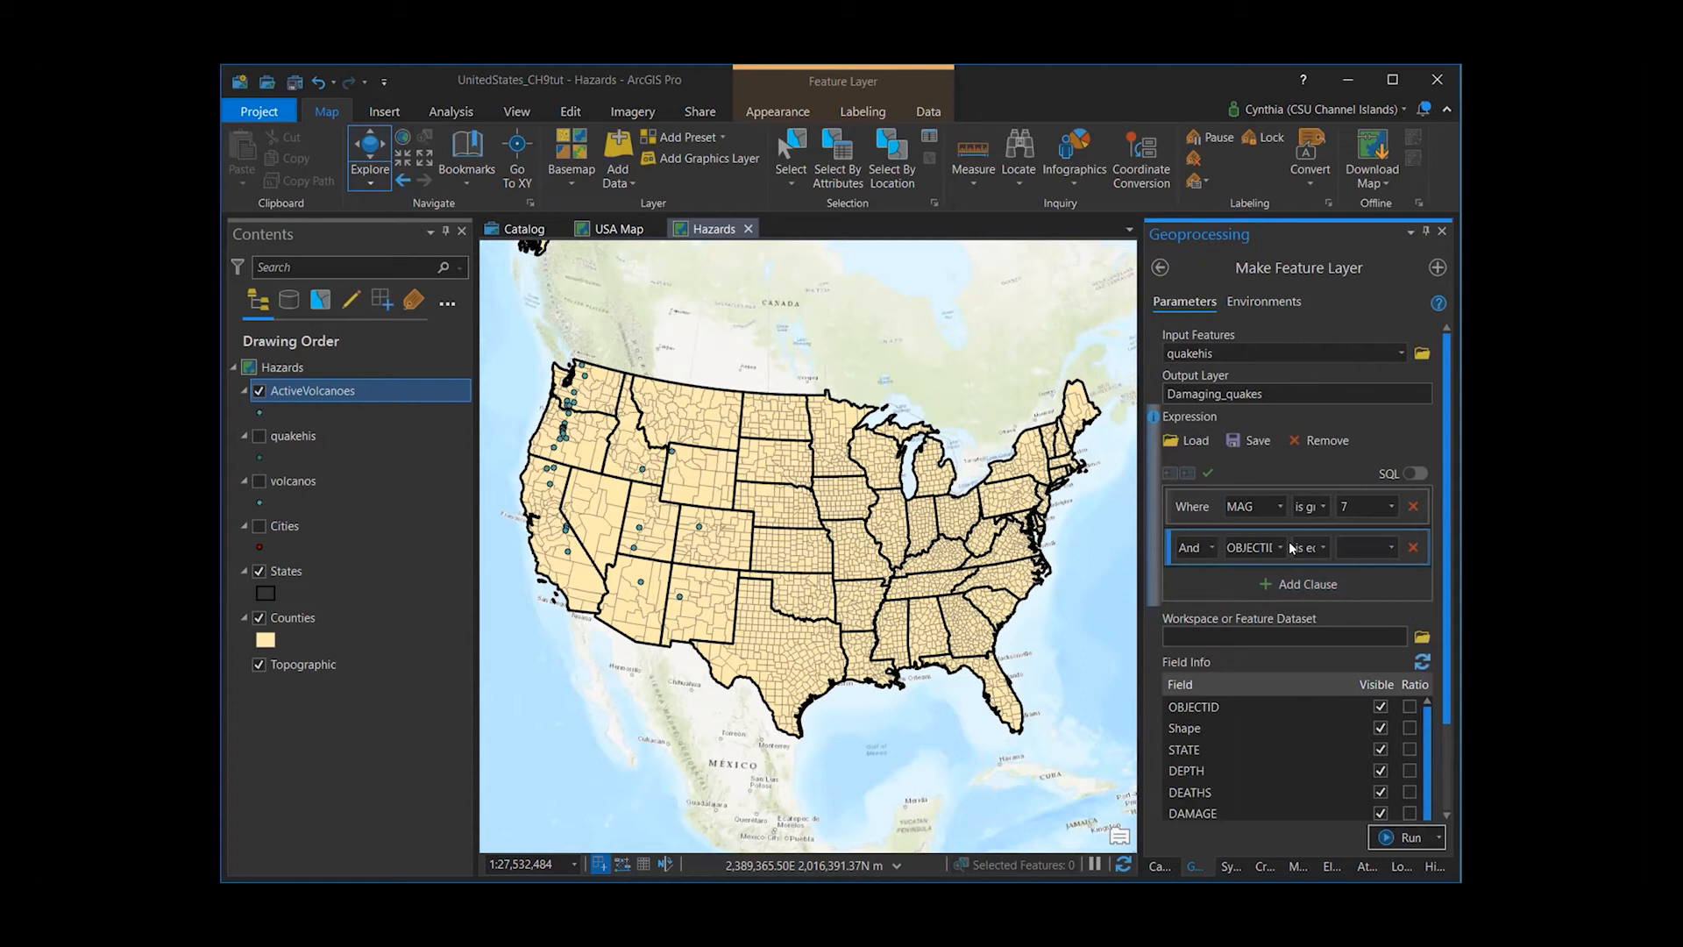
click(1211, 547)
click(1194, 590)
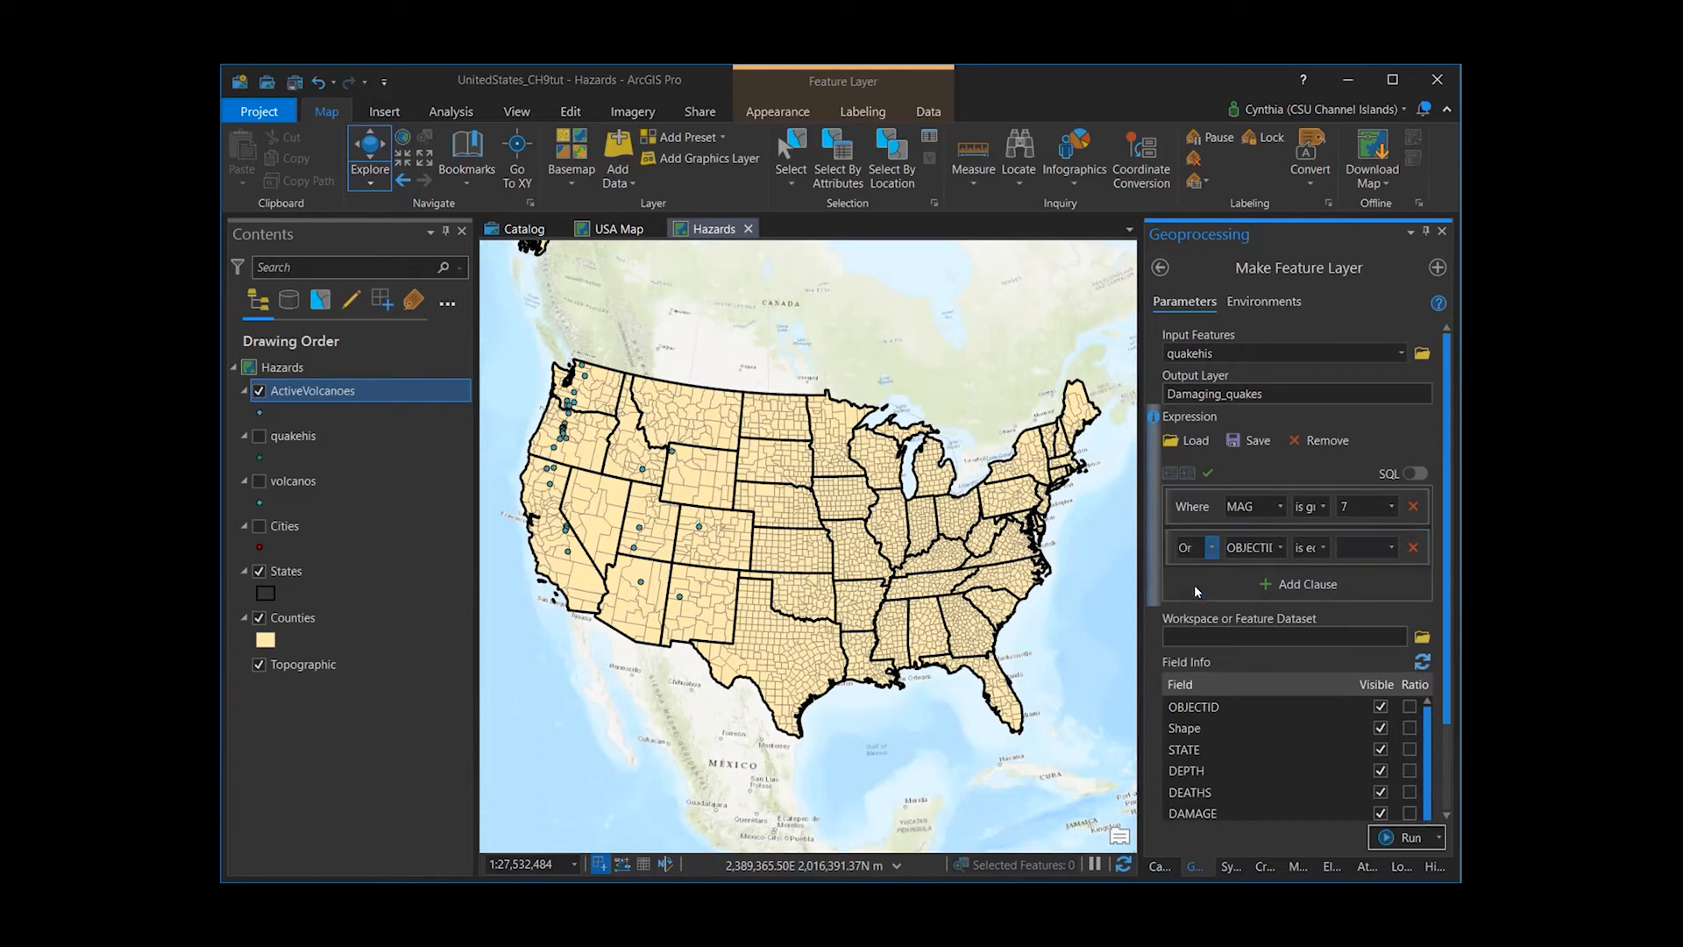
click(1281, 547)
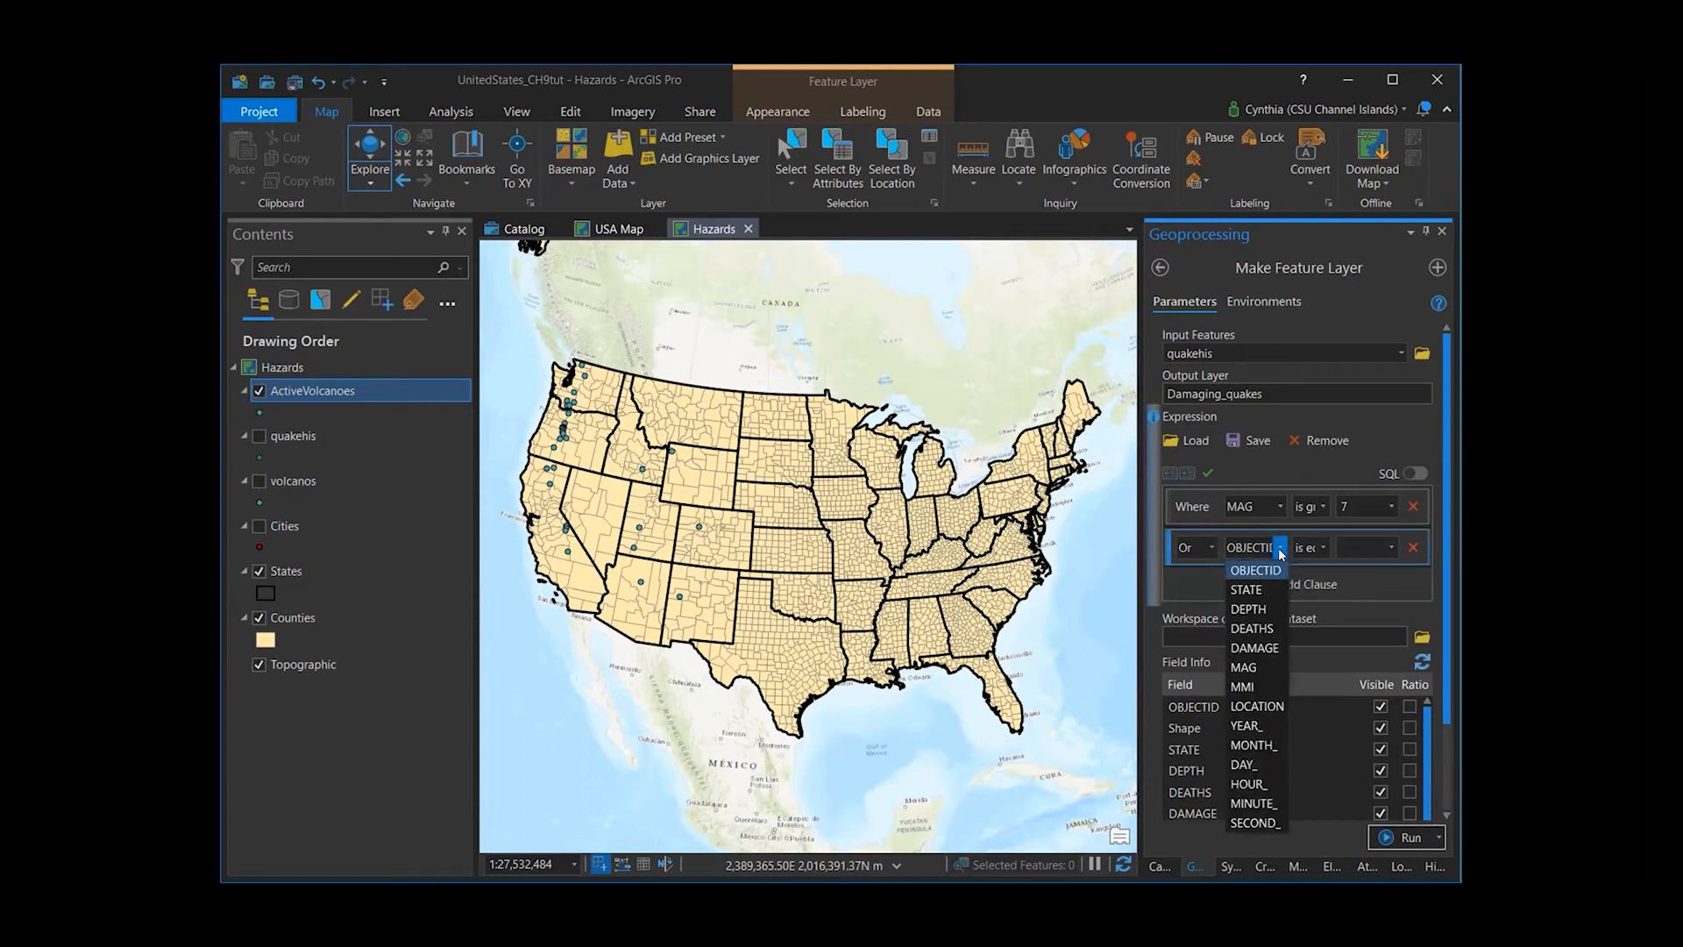
click(1252, 684)
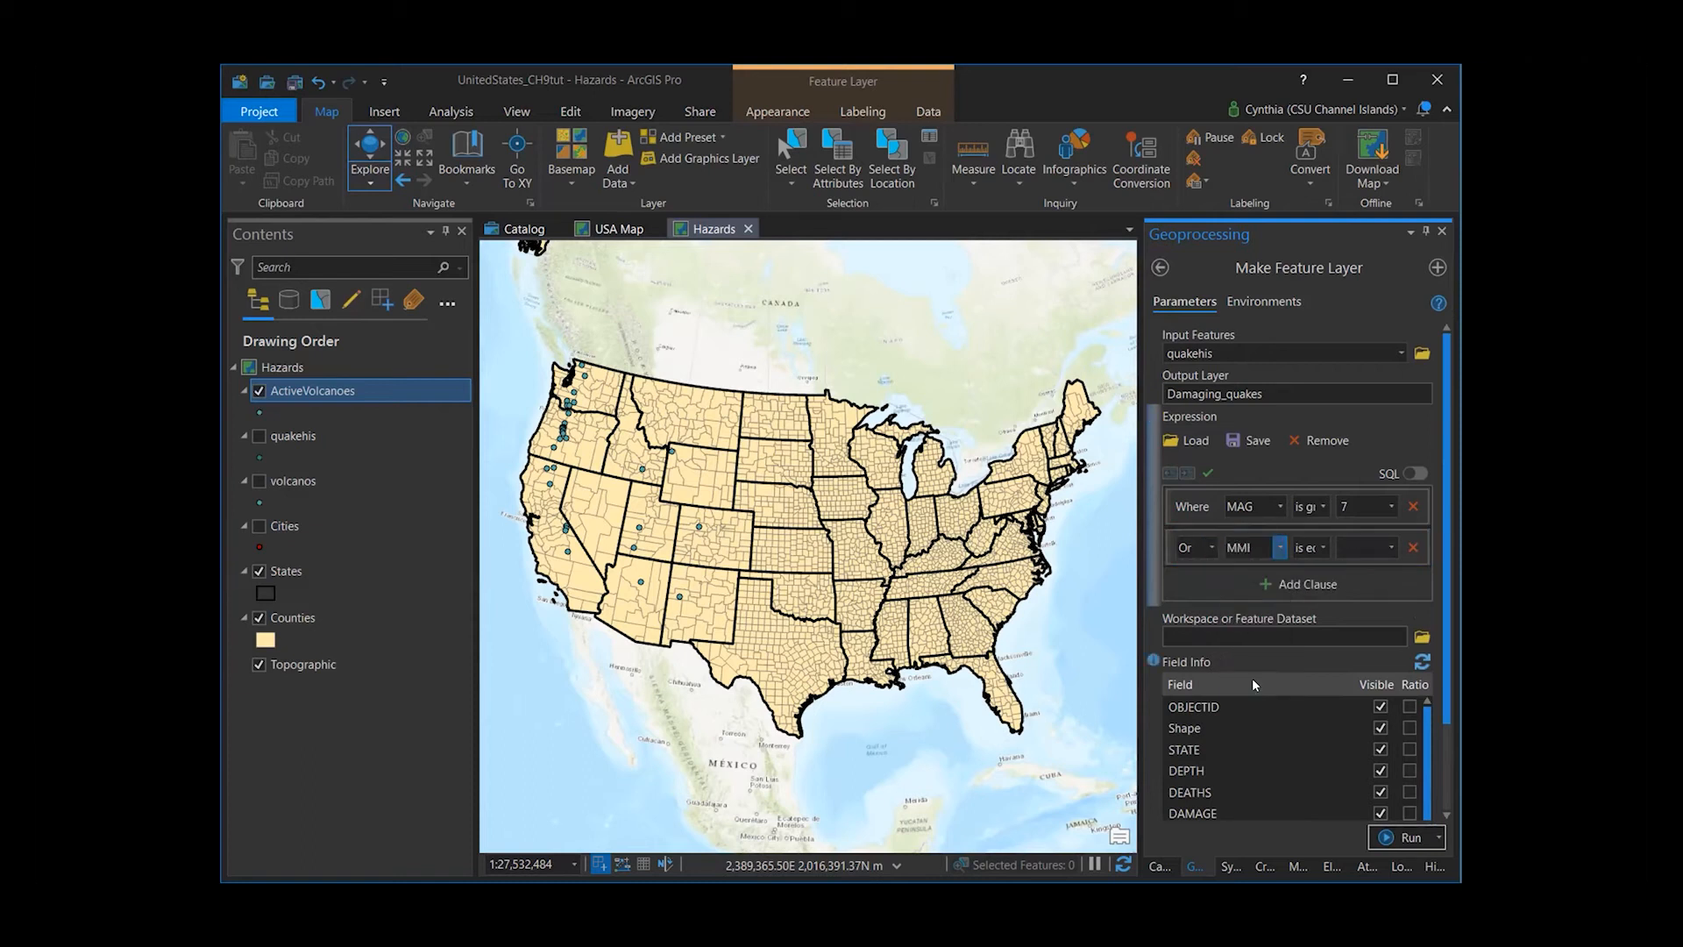
click(1326, 549)
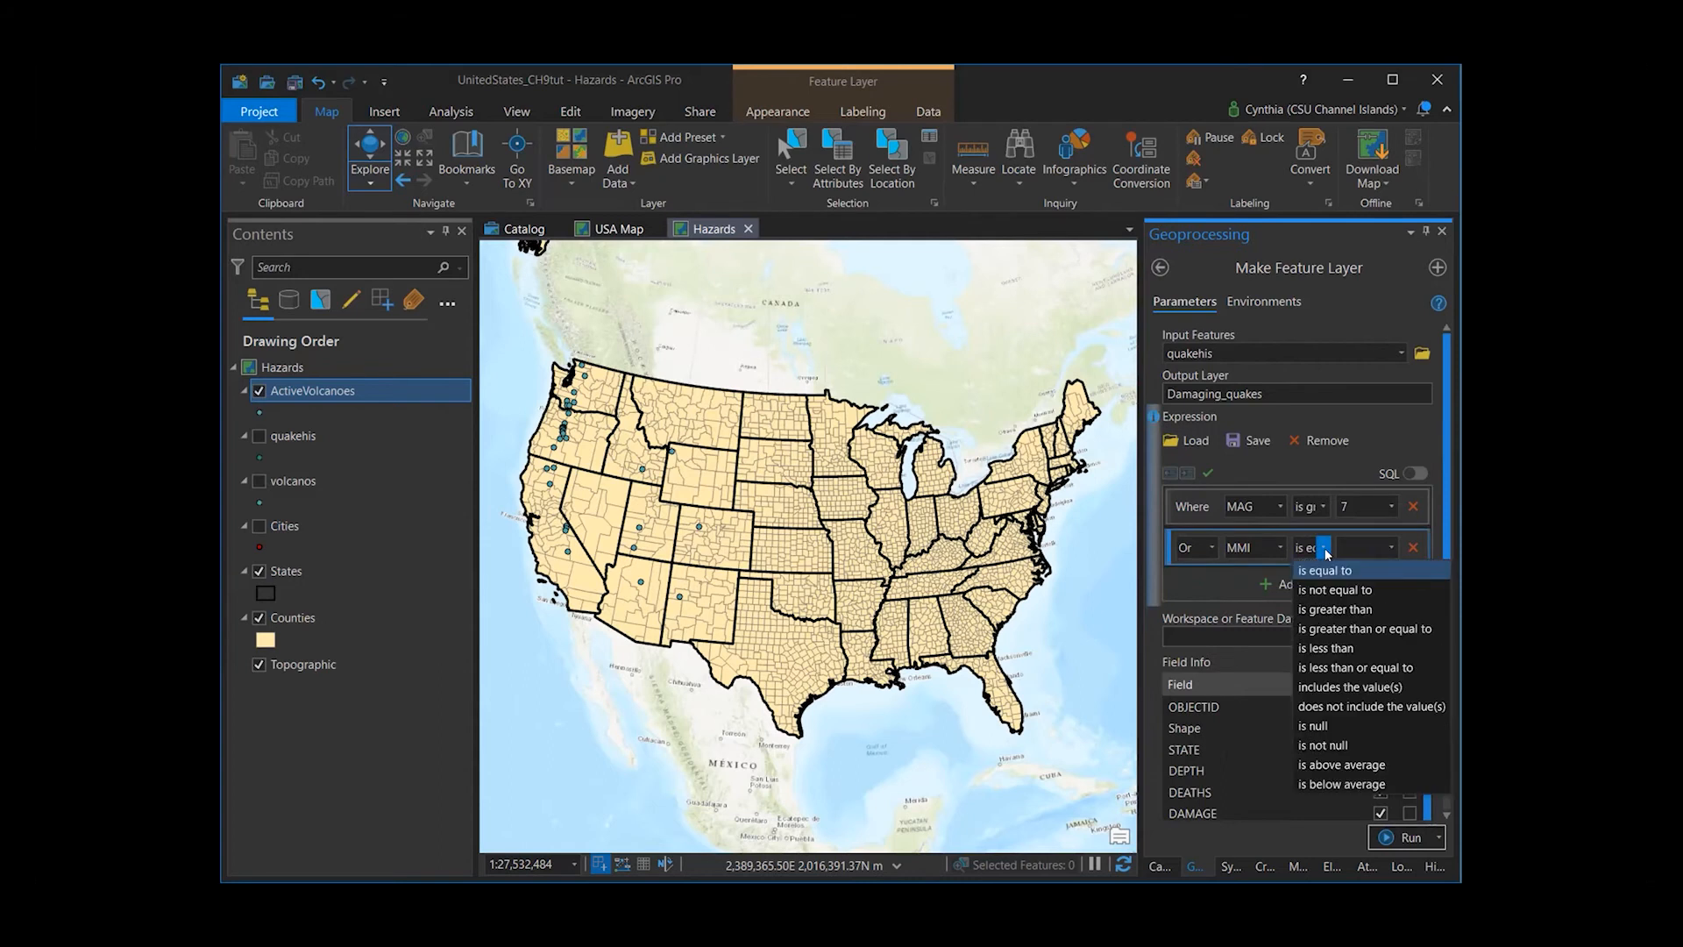
click(1325, 627)
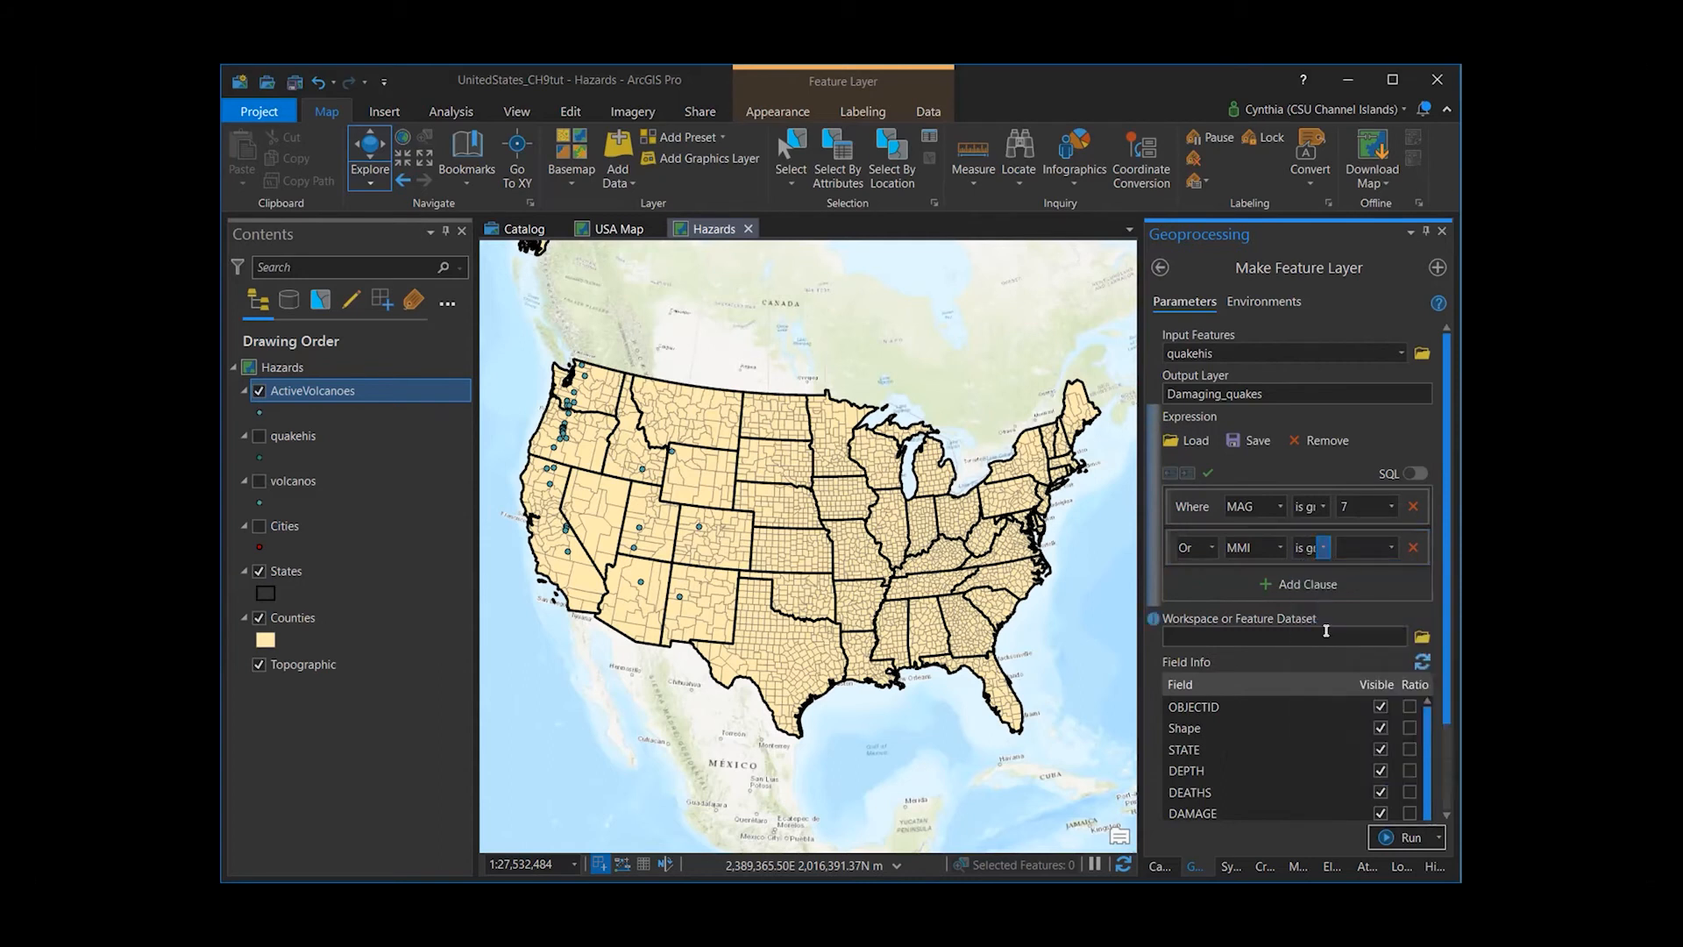
click(1365, 544)
text(8)
click(1379, 837)
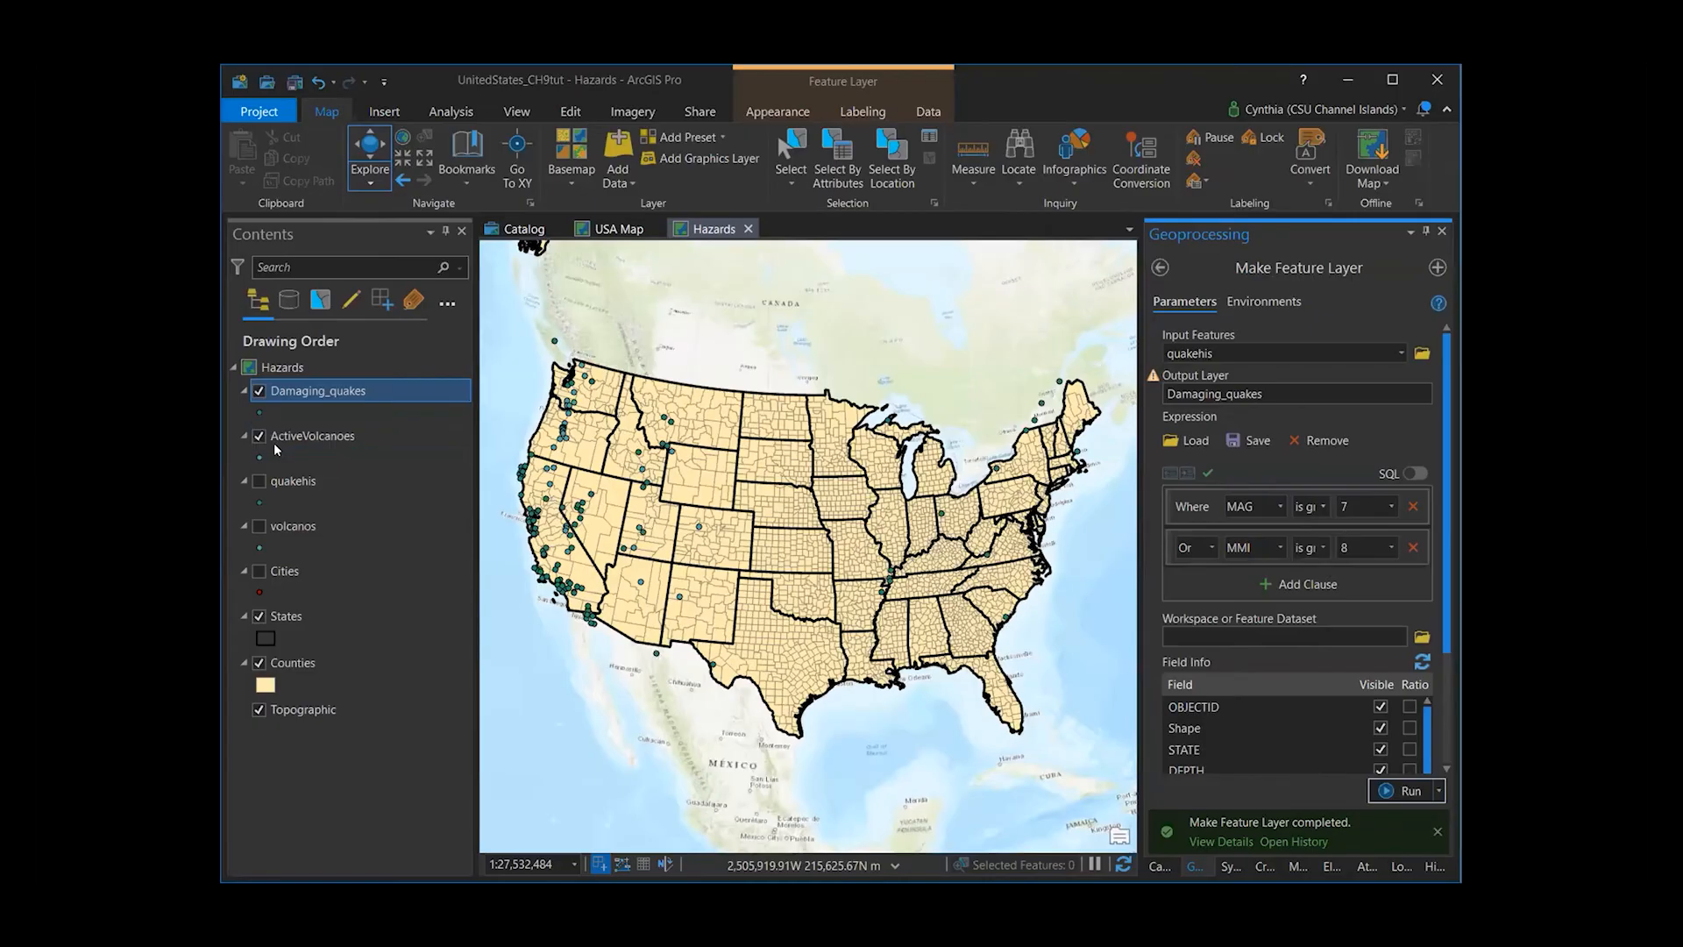
- Compare the Damaging_quakes points with the full quakehis layer while ActiveVolcanoes is temporarily hidden
click(259, 437)
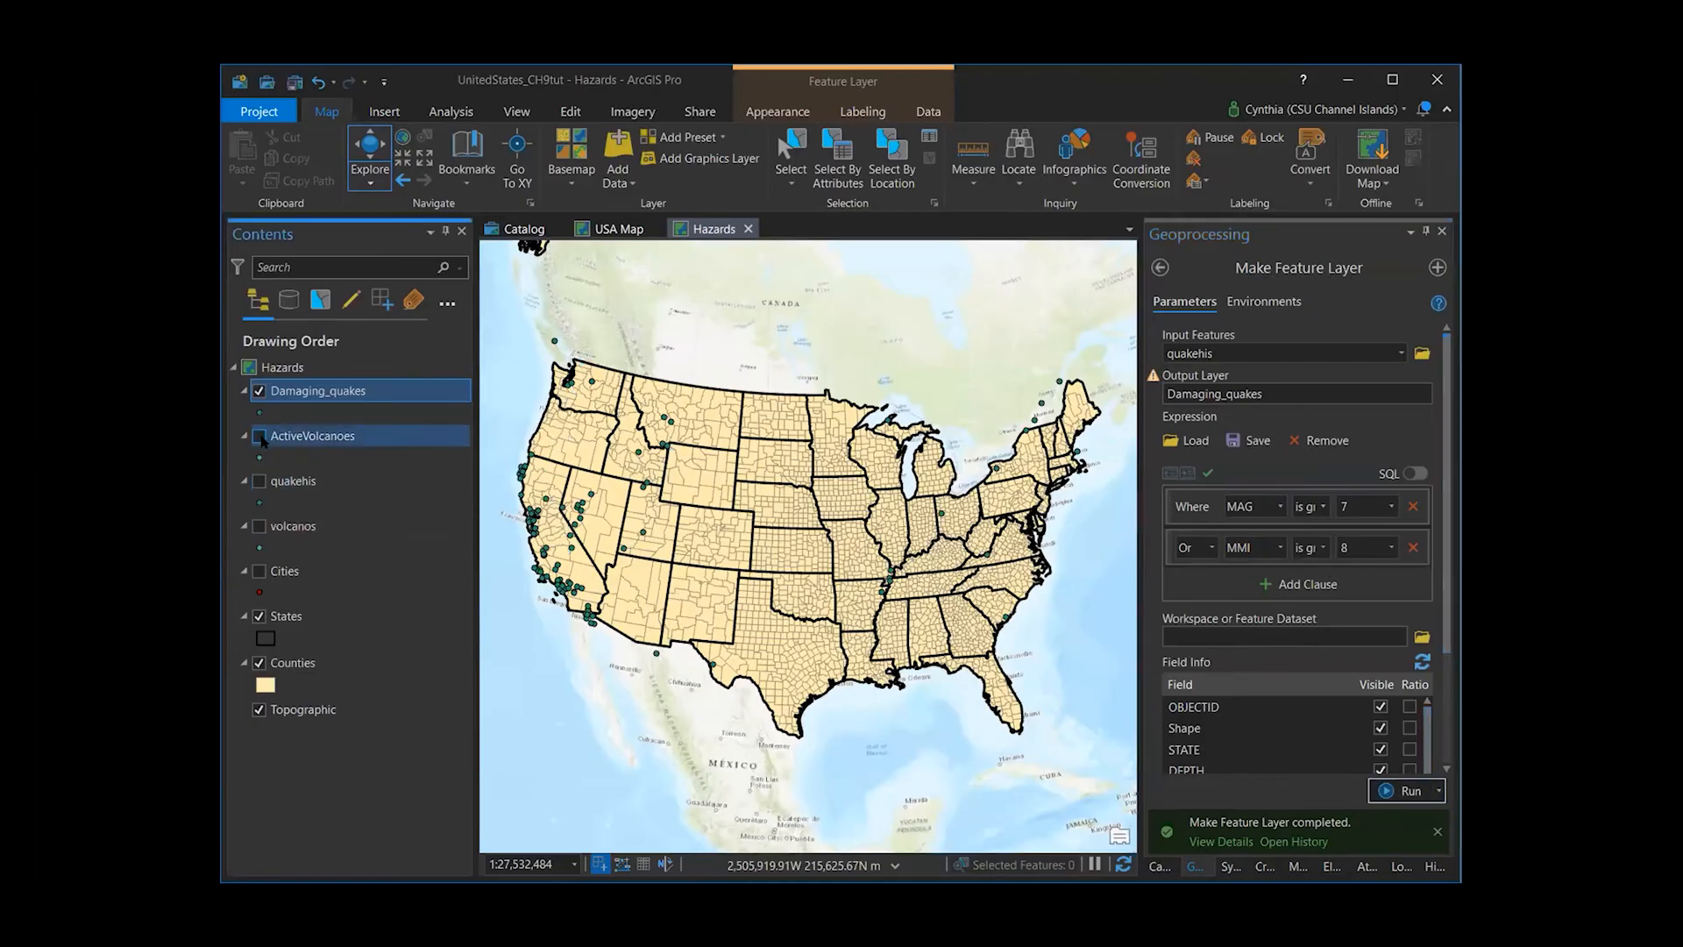
click(259, 481)
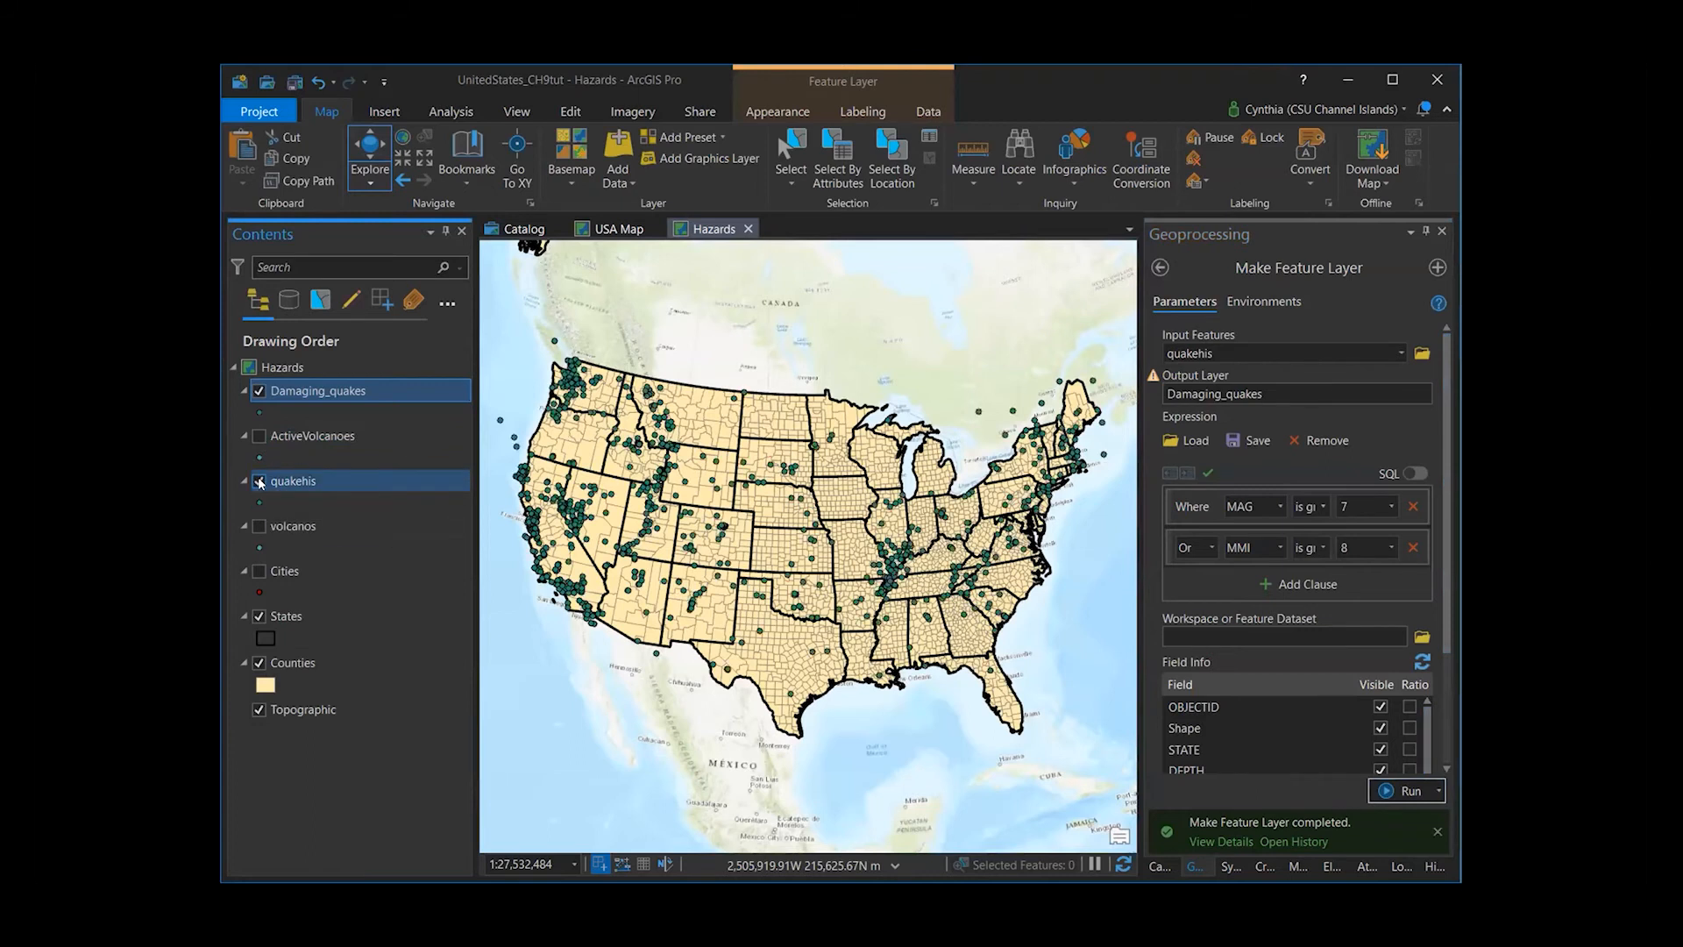
click(260, 481)
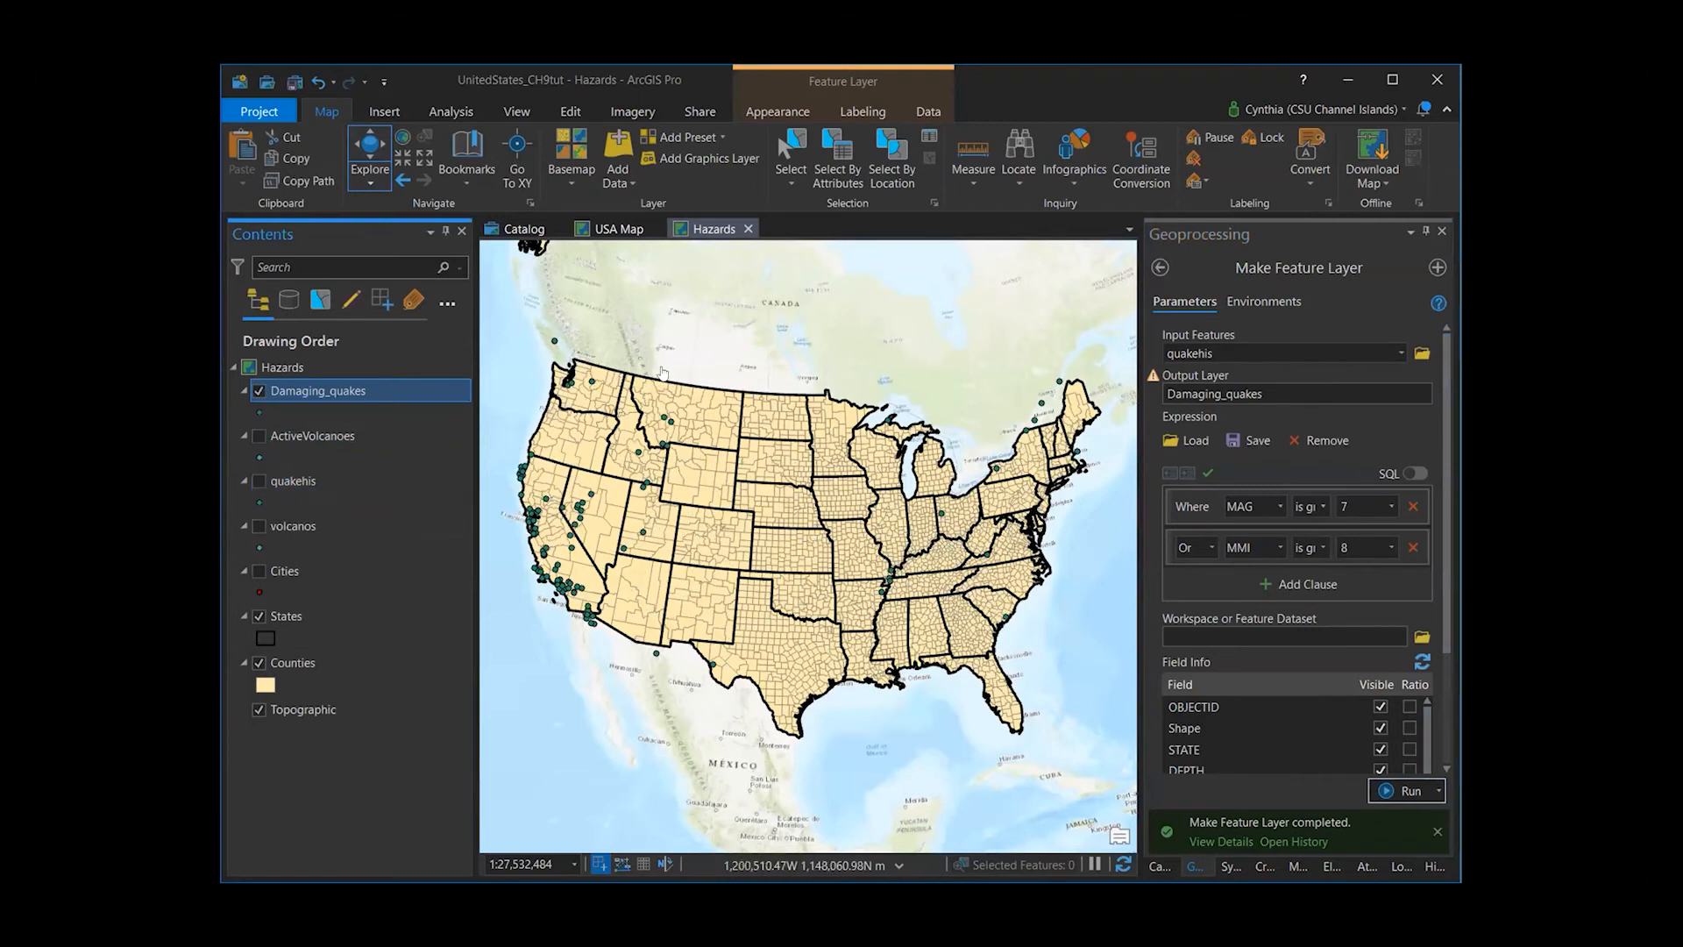
click(260, 436)
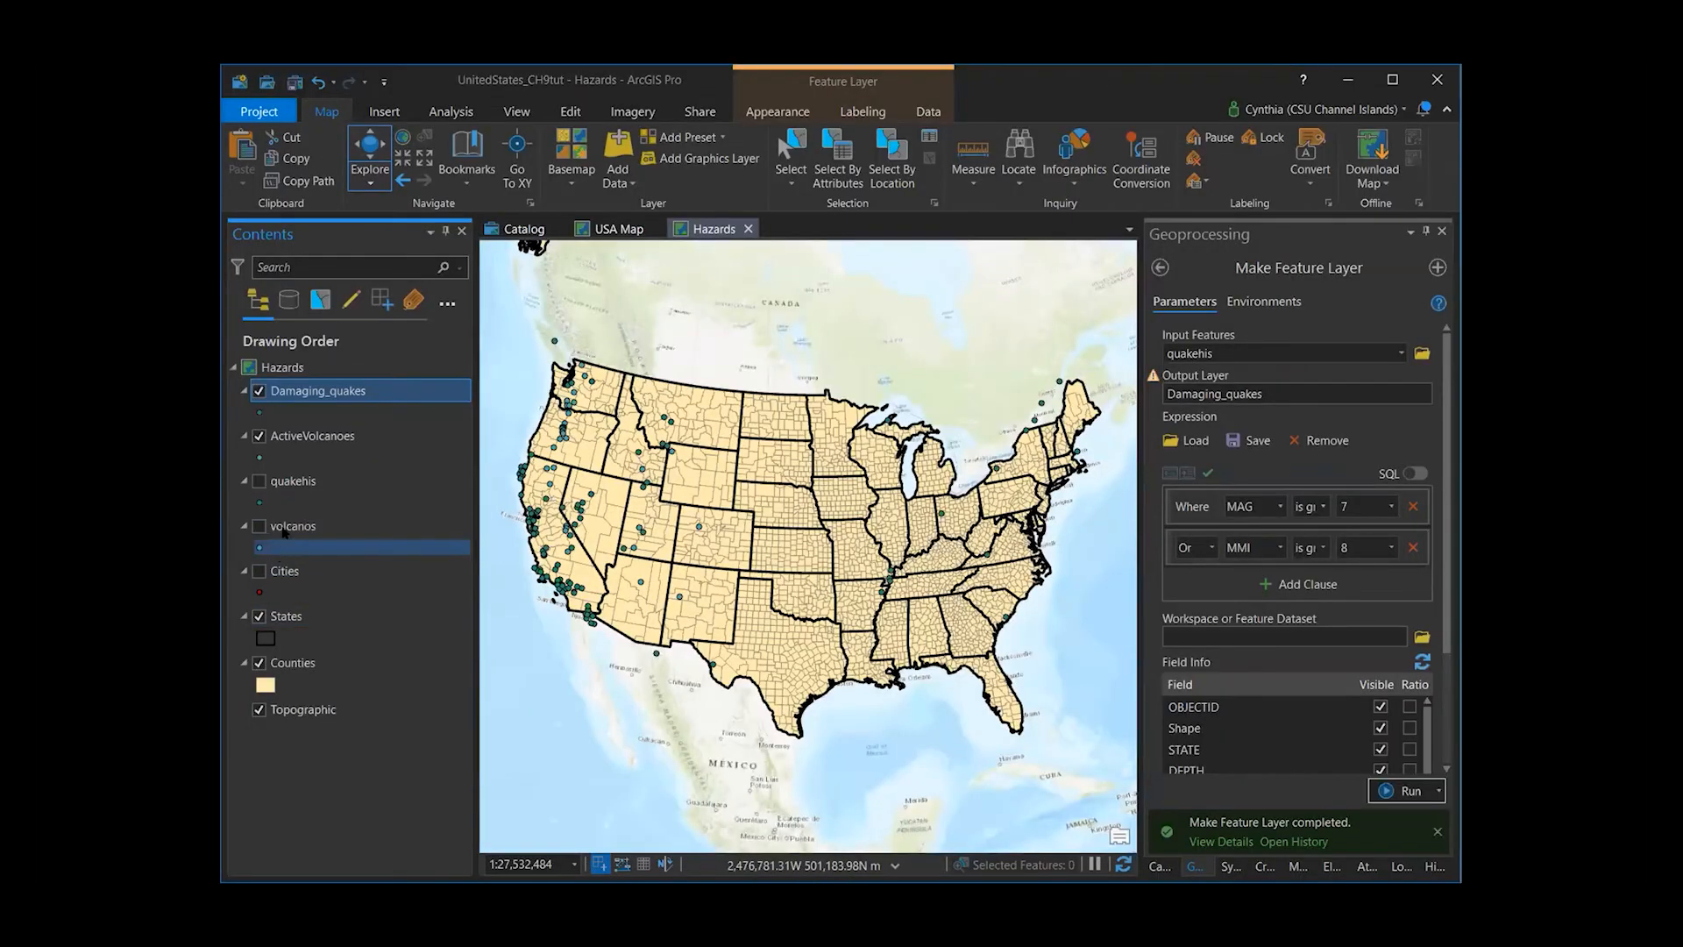
- Remove the original quakehis and volcanos layers from the Hazards map and save the project
right_click(295, 488)
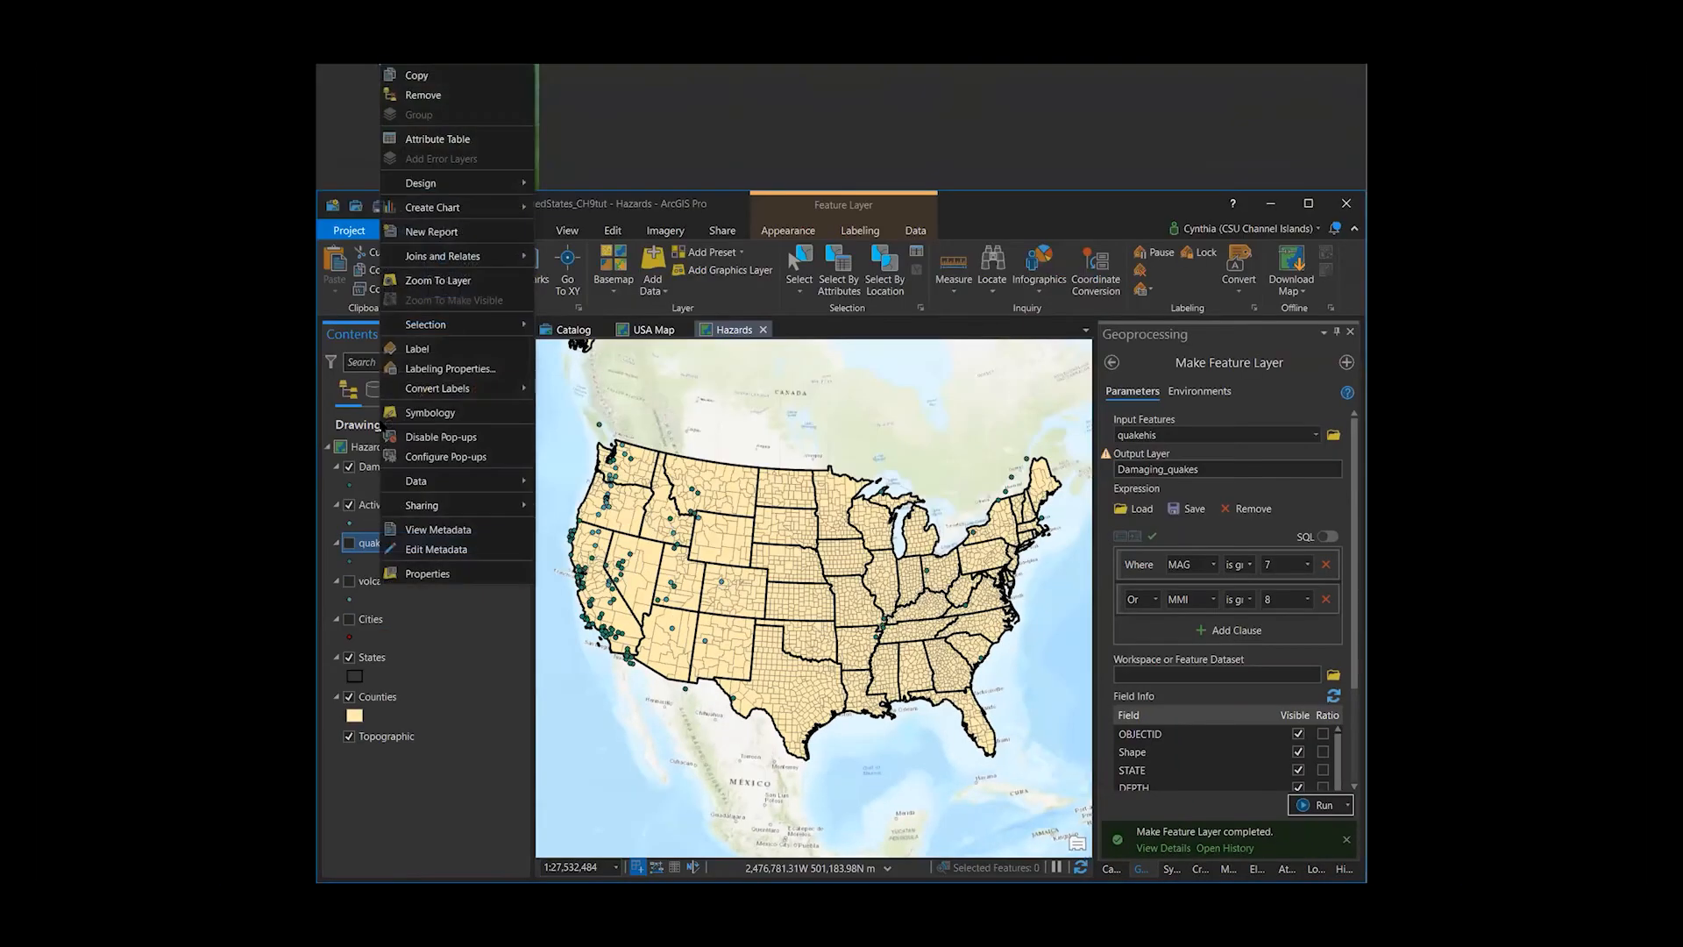
click(400, 86)
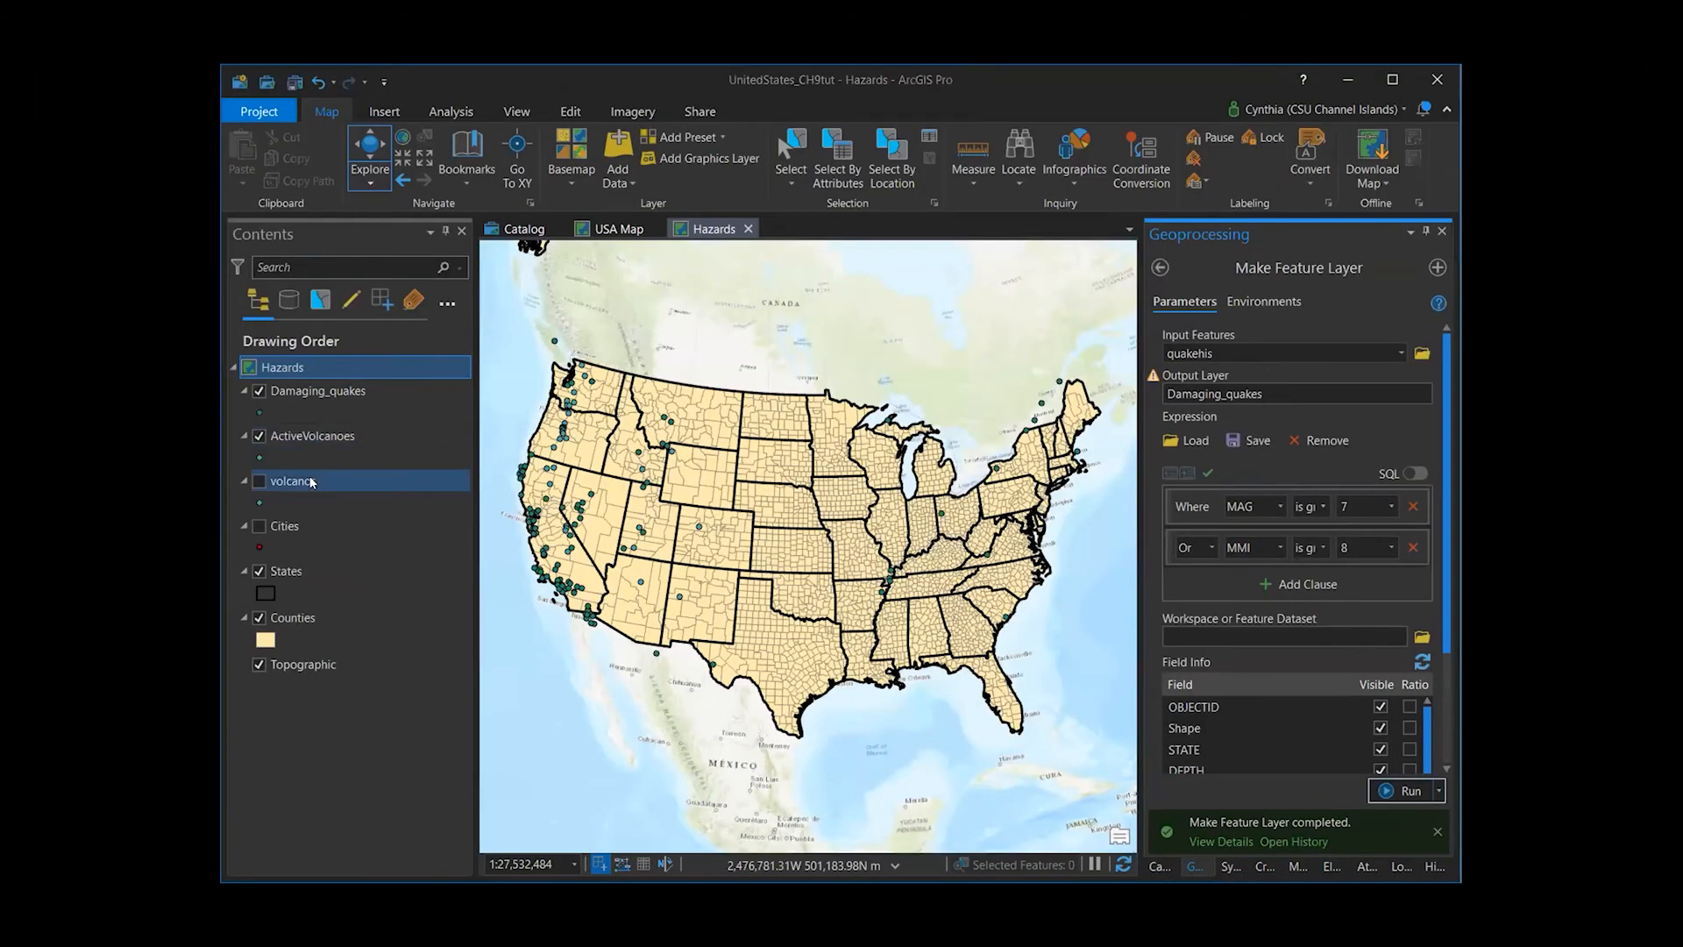
click(393, 542)
right_click(312, 481)
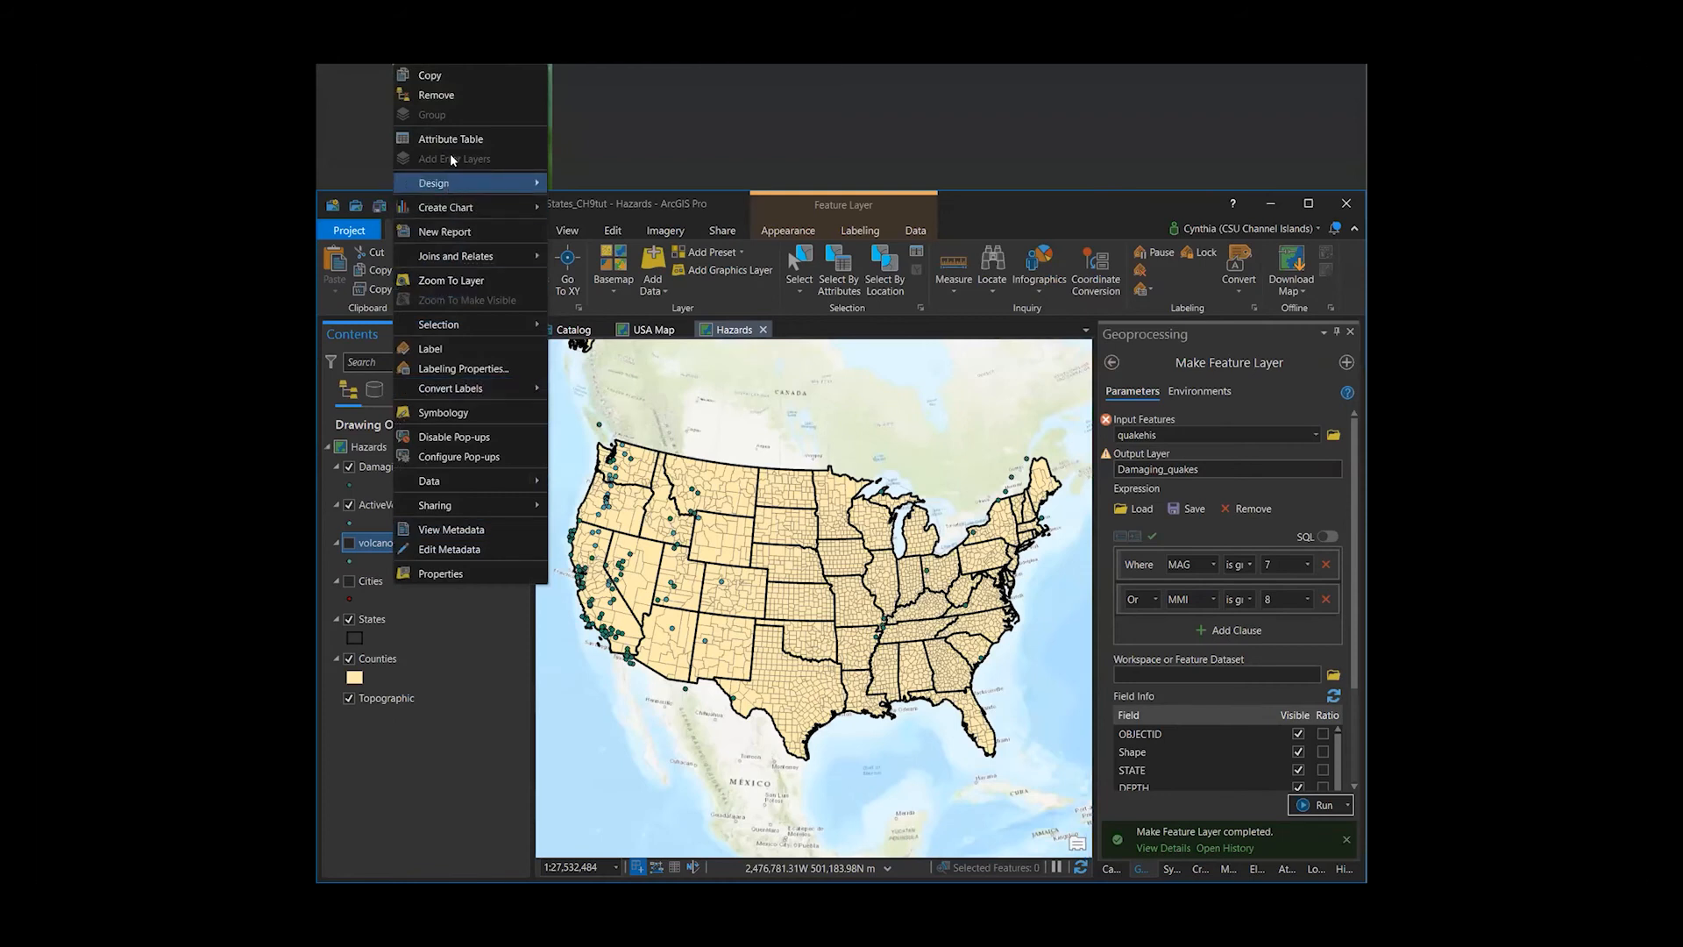
click(444, 95)
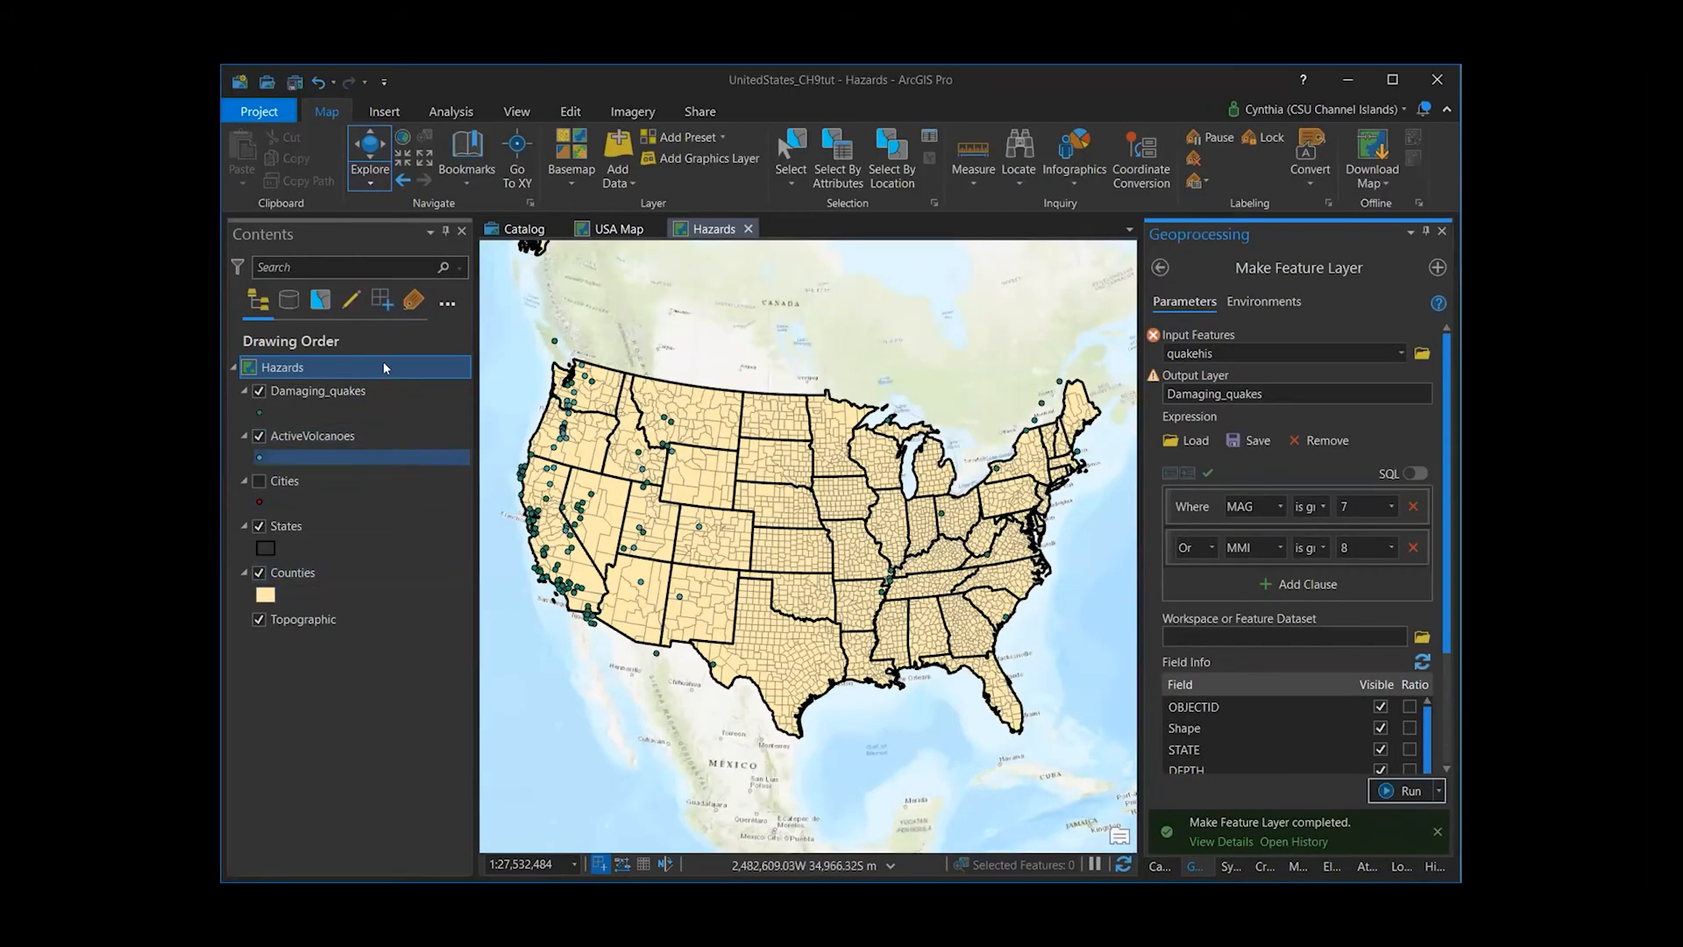
click(294, 84)
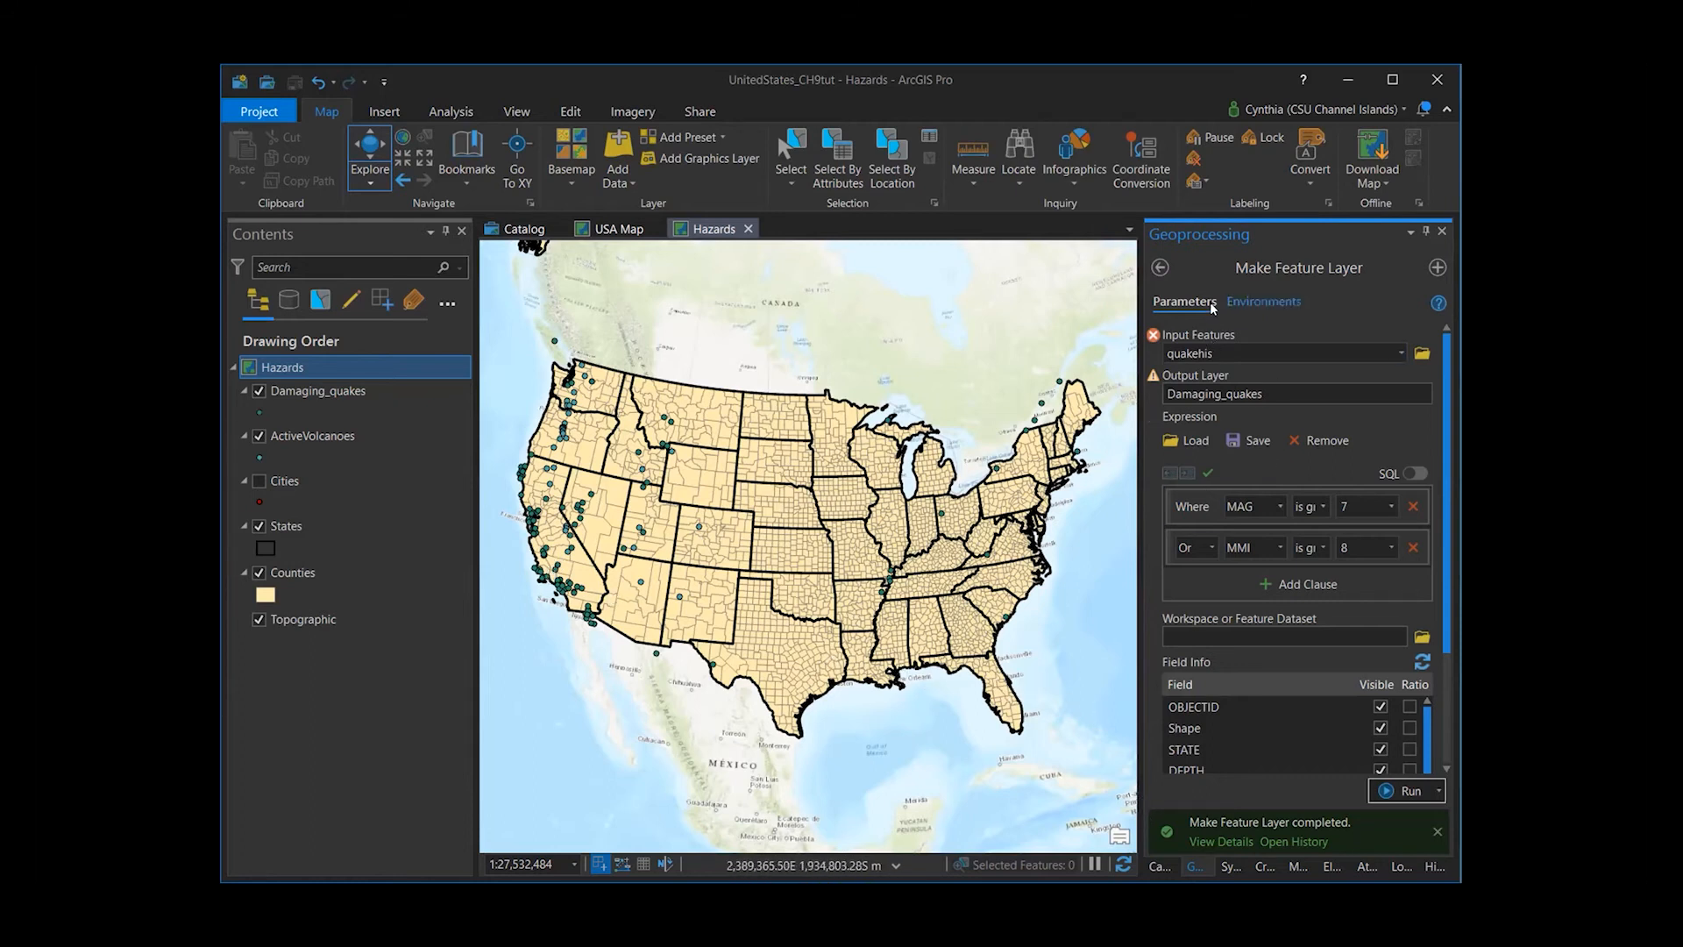
- Search the geoprocessing tools for "select la" and open Select Layer By Location
click(1163, 268)
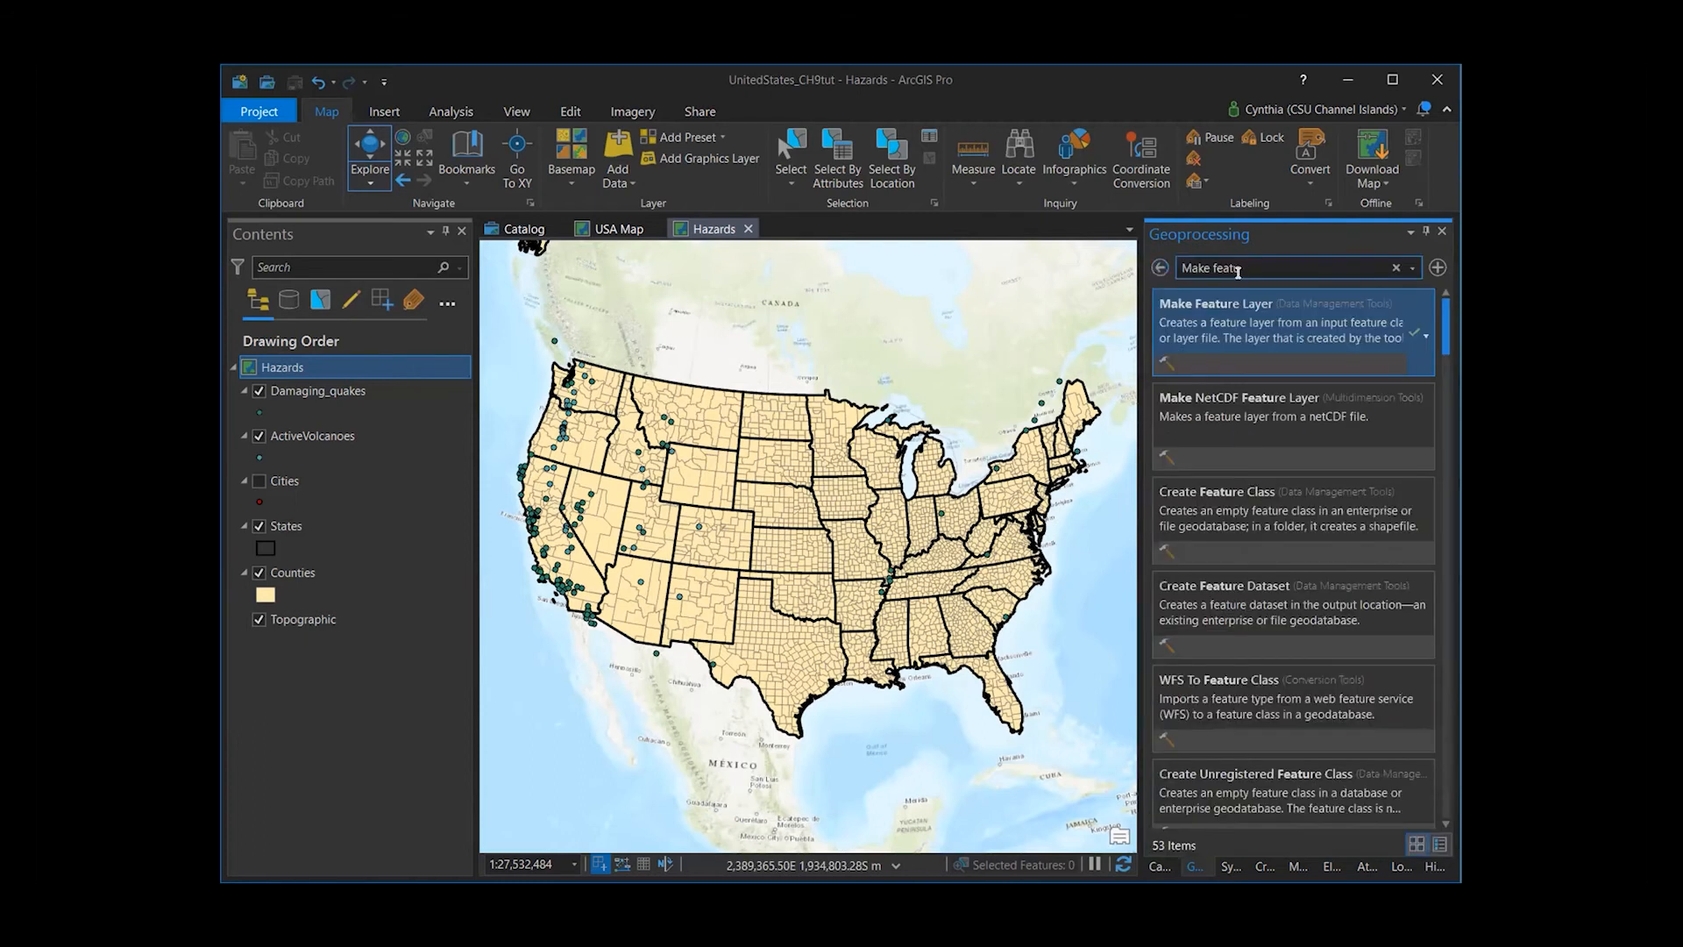
key(BackSpace)
drag(1271, 264, 1168, 265)
text(select la)
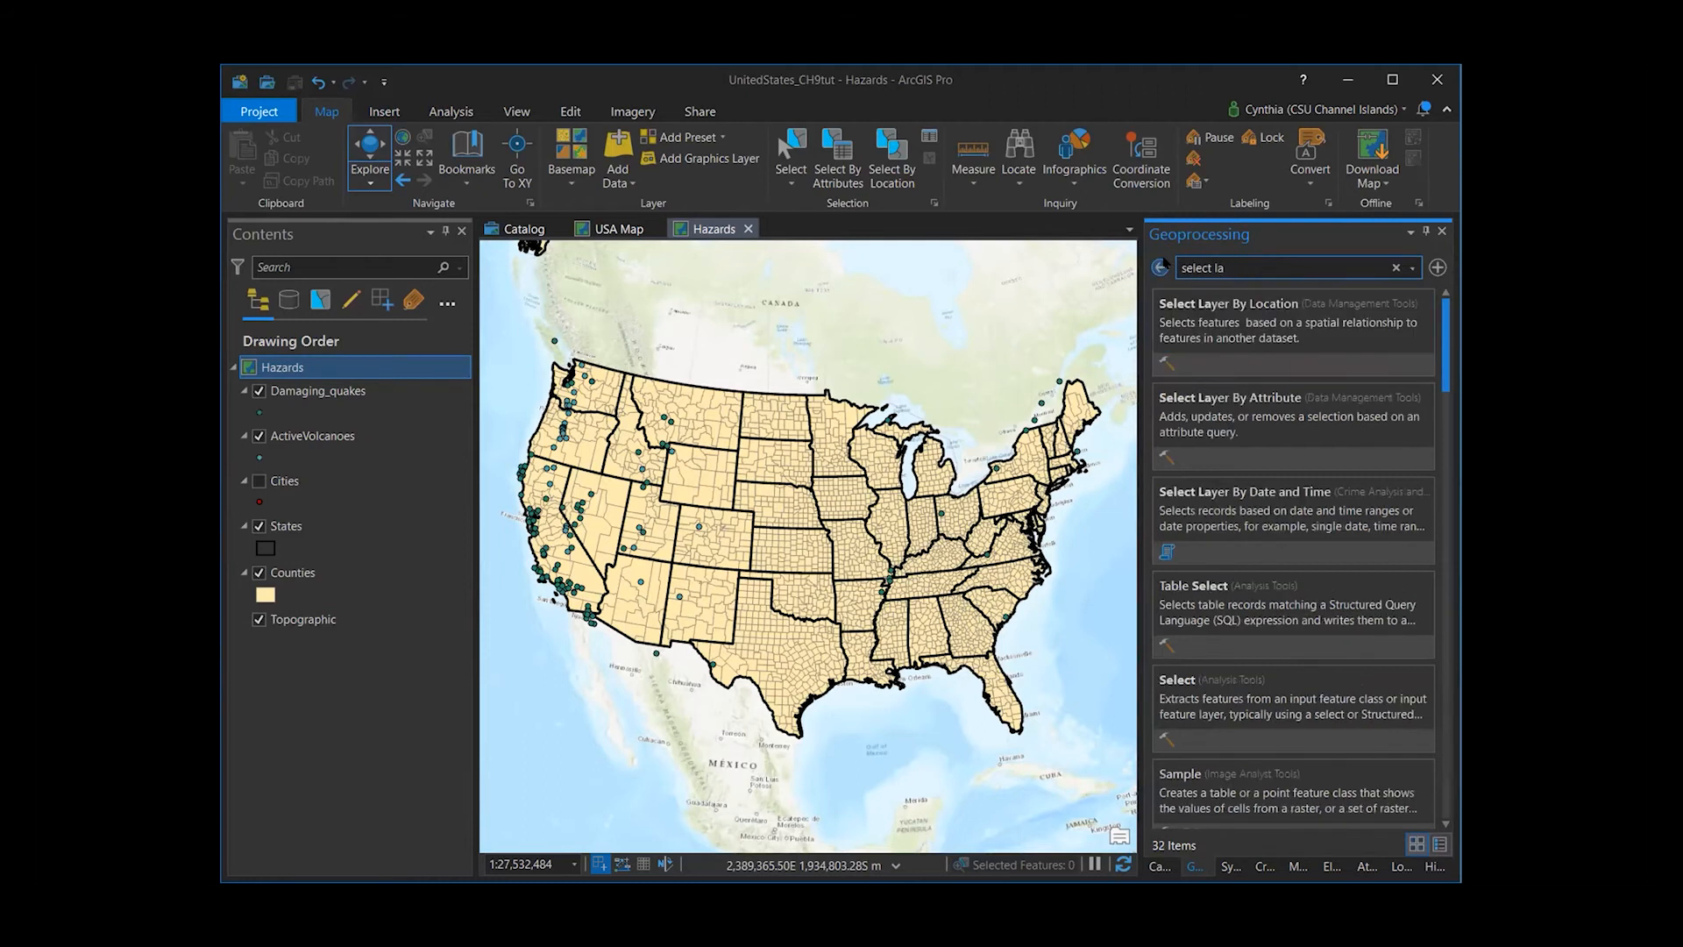
click(1284, 329)
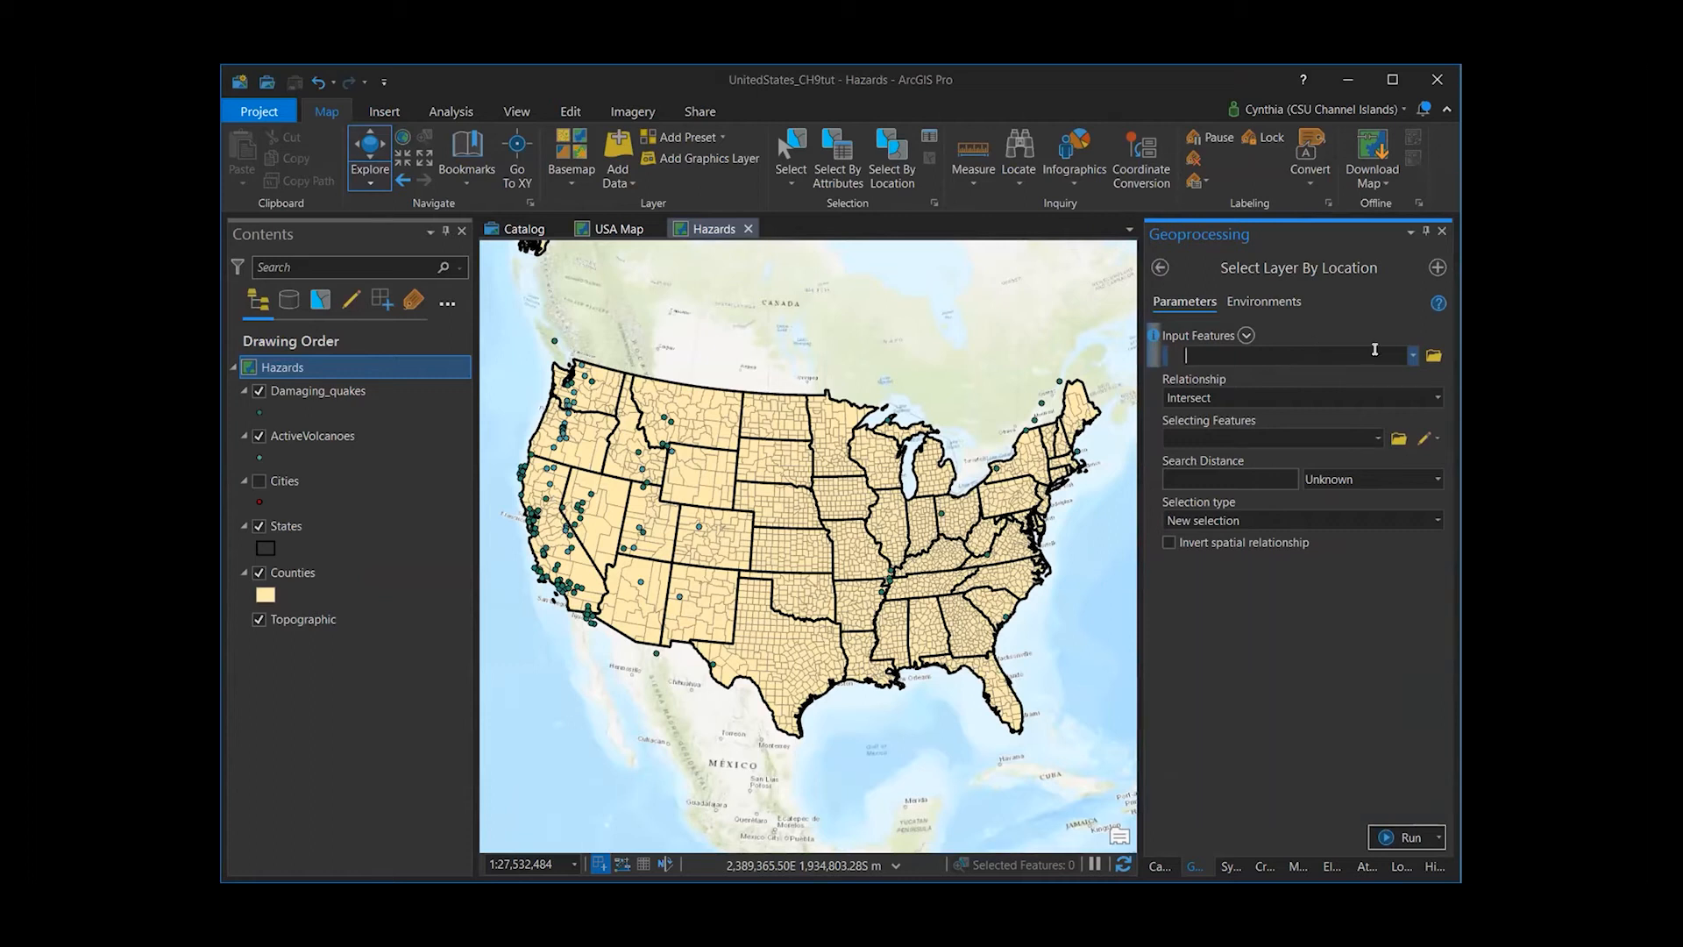
- Show the Cities layer and set it as the input features with the relationship Within a distance geodesic
click(256, 481)
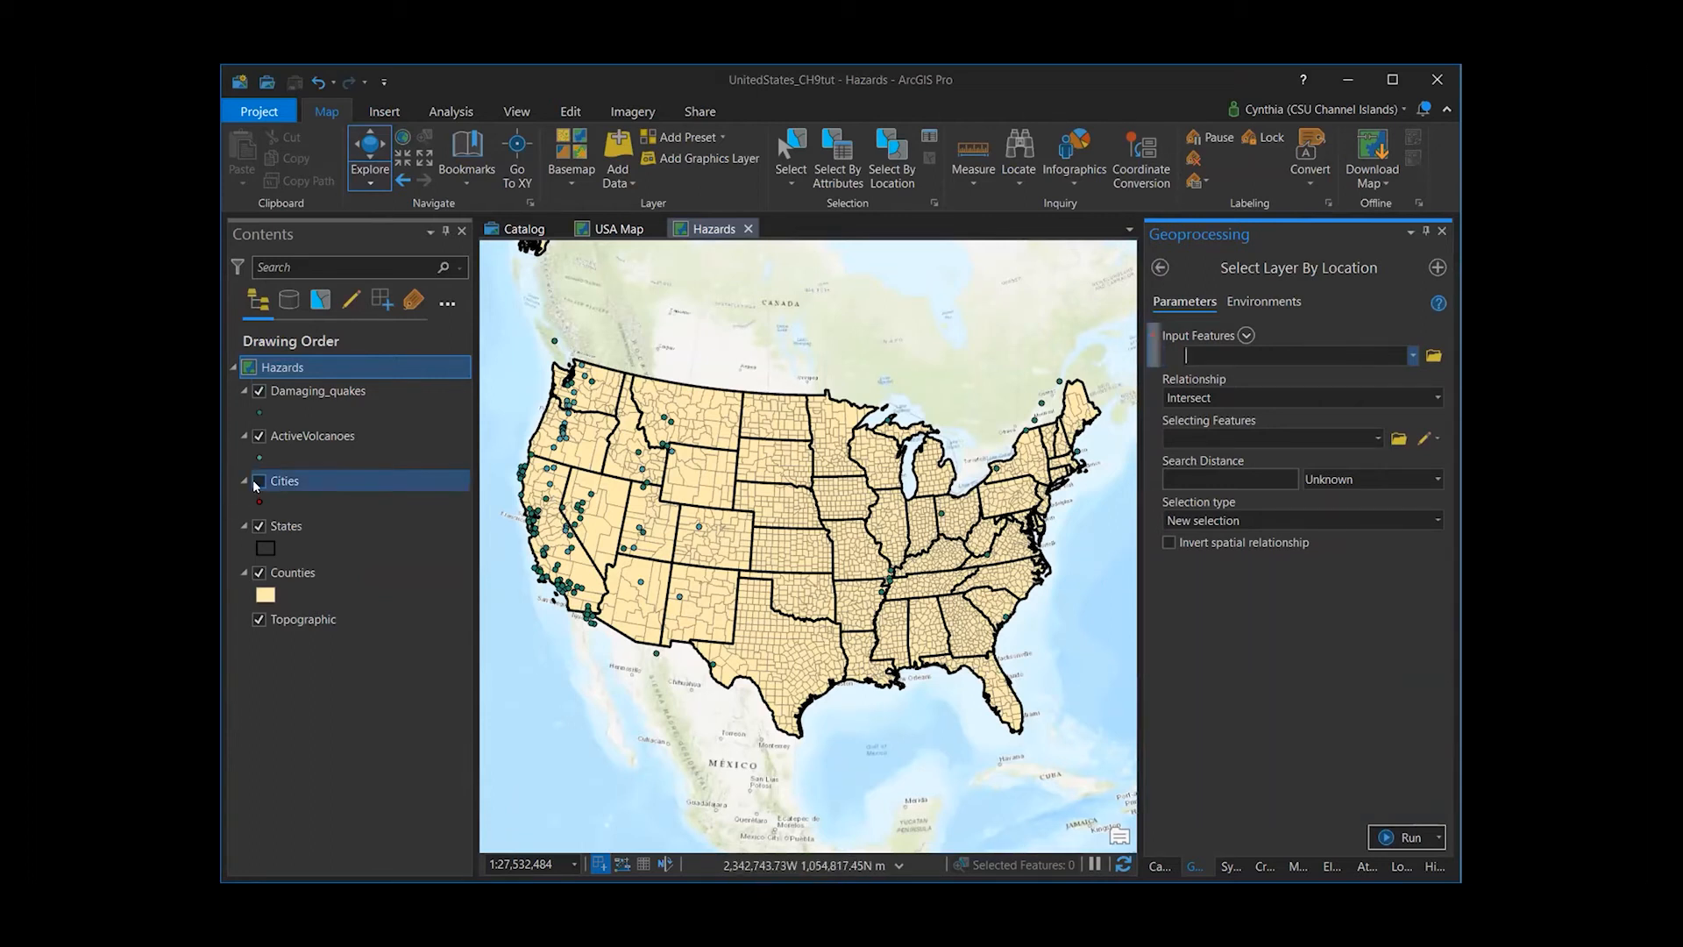
click(1412, 355)
click(1359, 422)
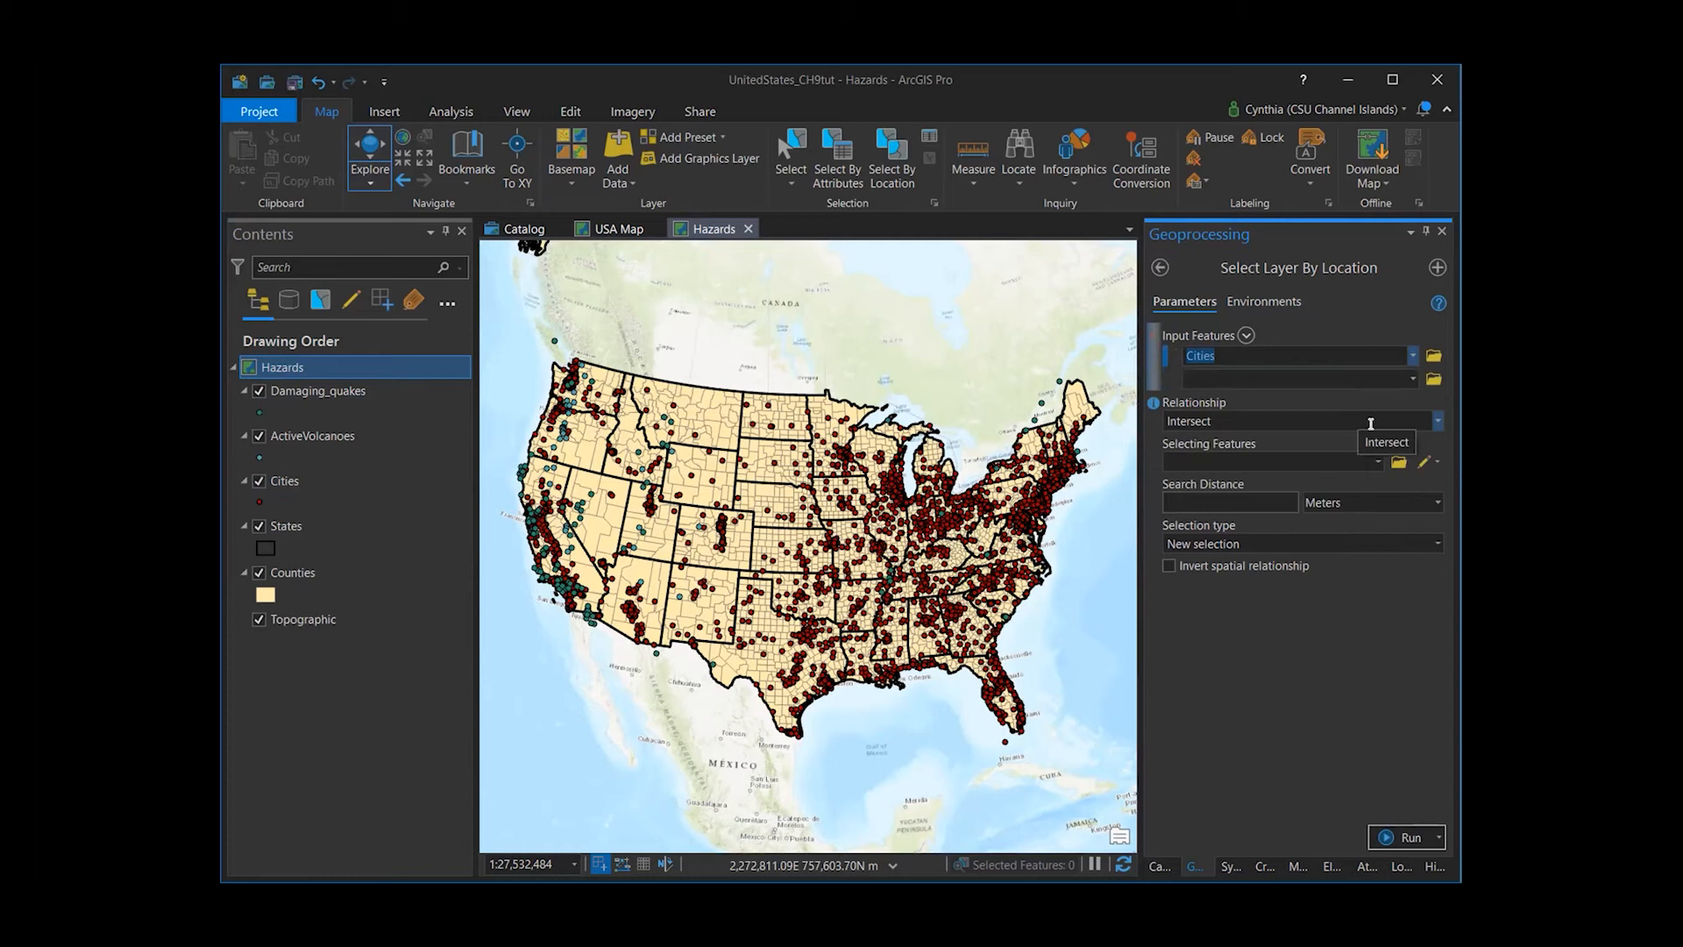
click(1437, 422)
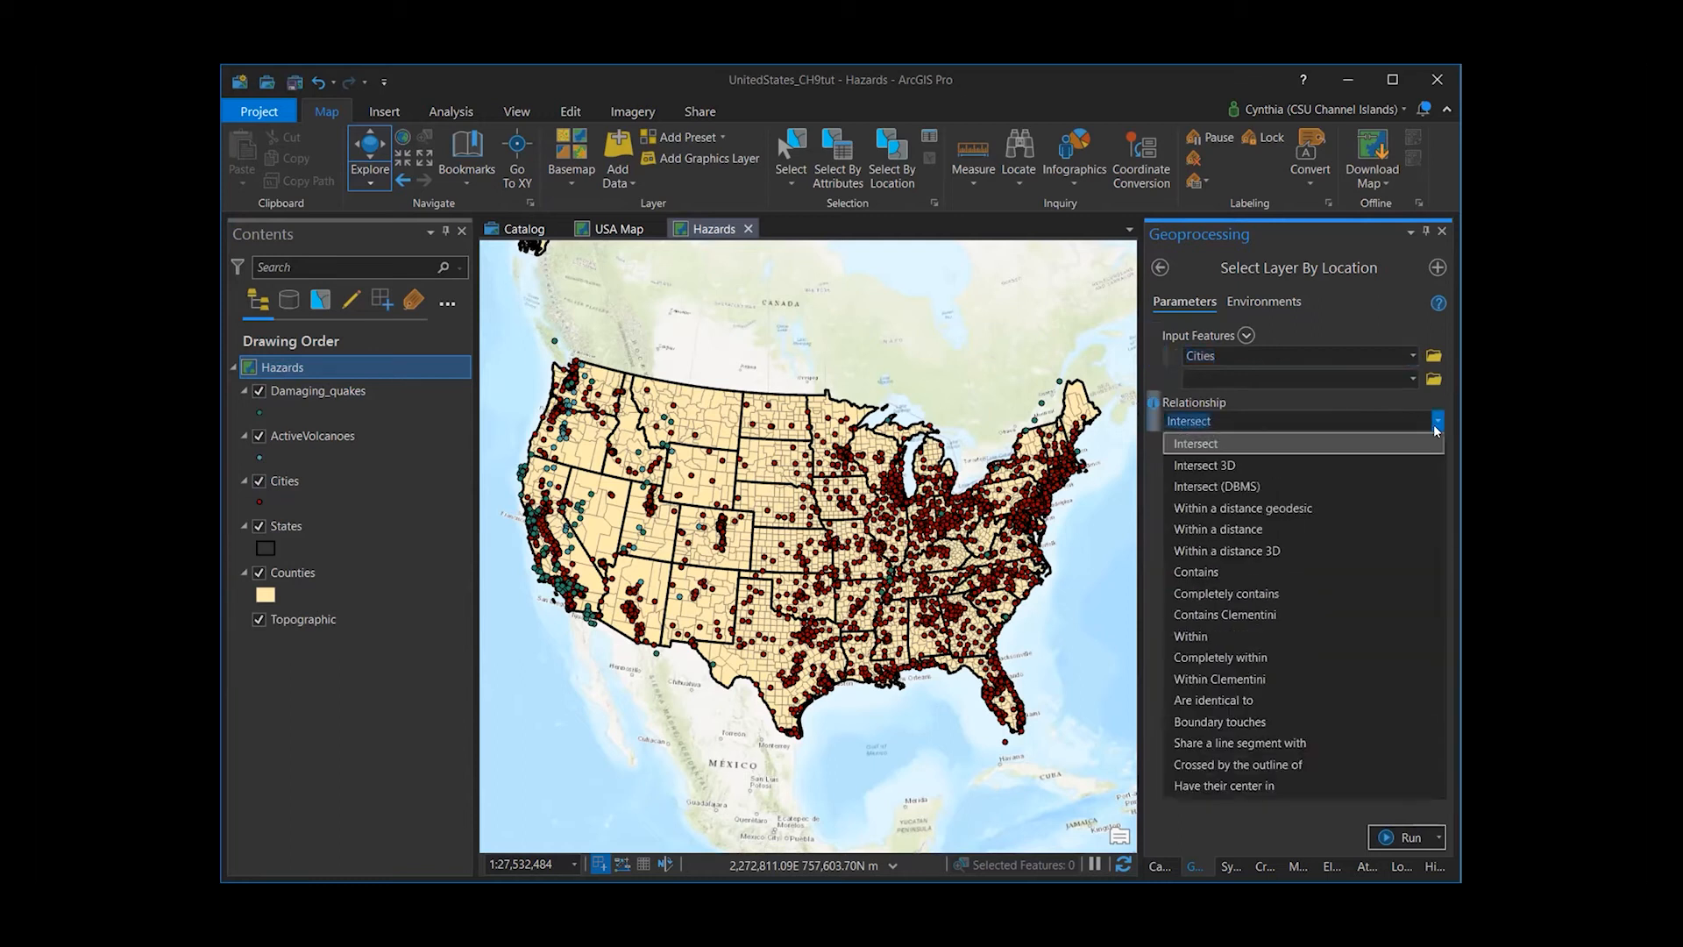
click(1319, 508)
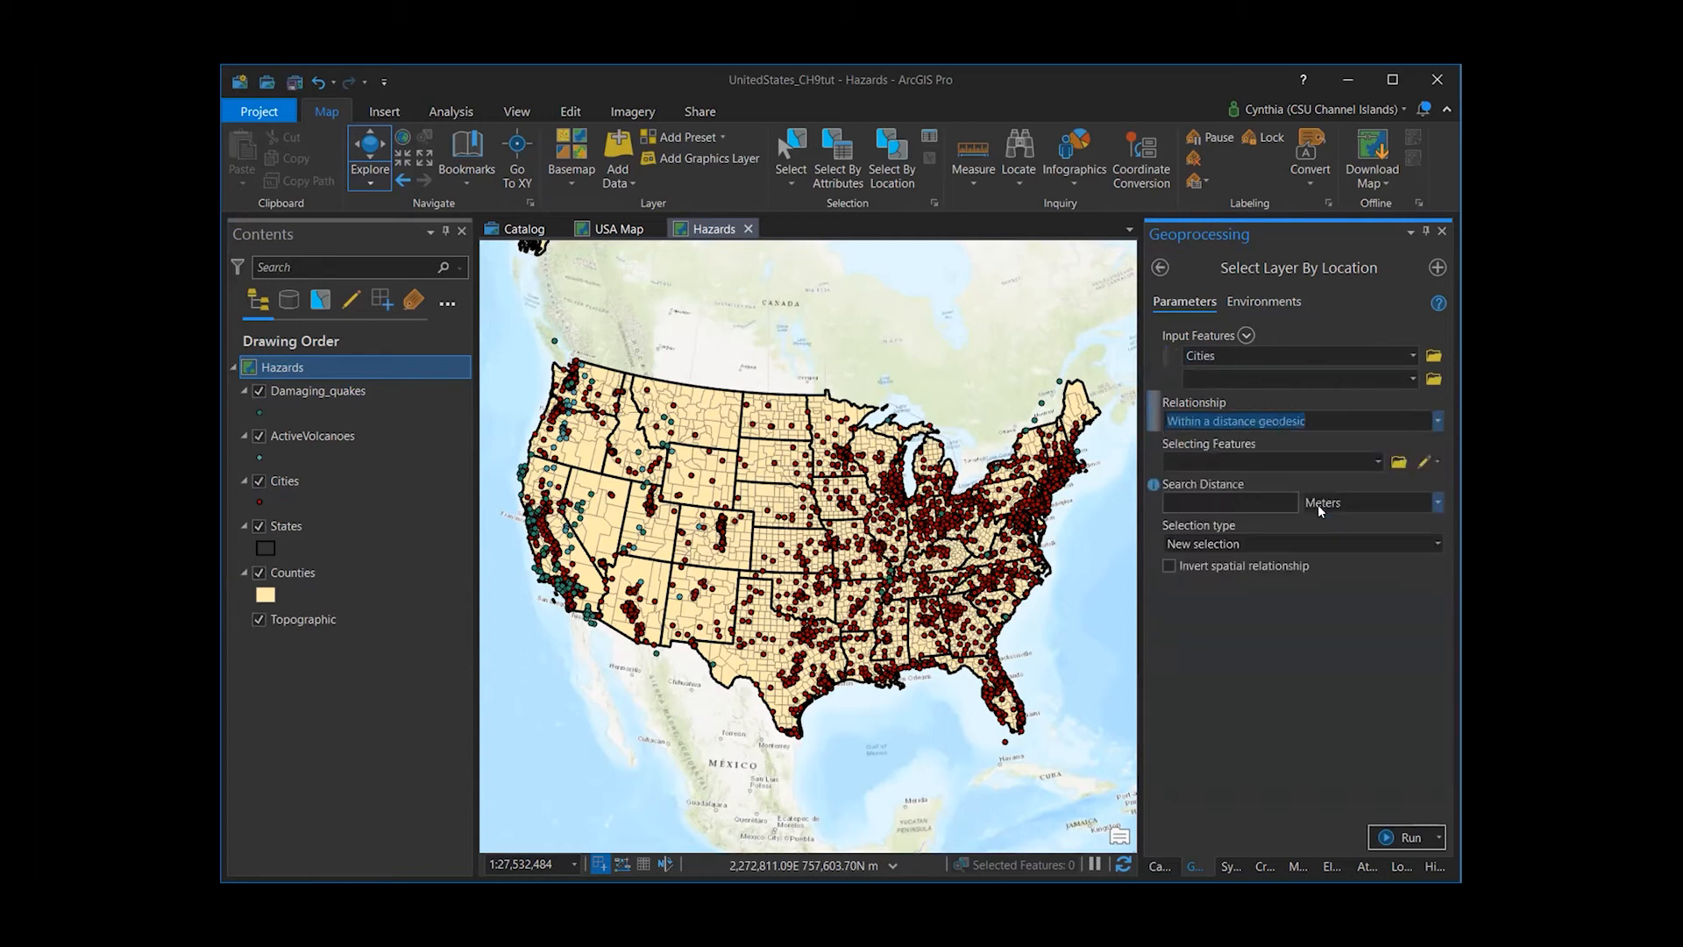
- Select the cities within 50 miles of ActiveVolcanoes by setting the selecting features and search distance and running the tool
click(1380, 461)
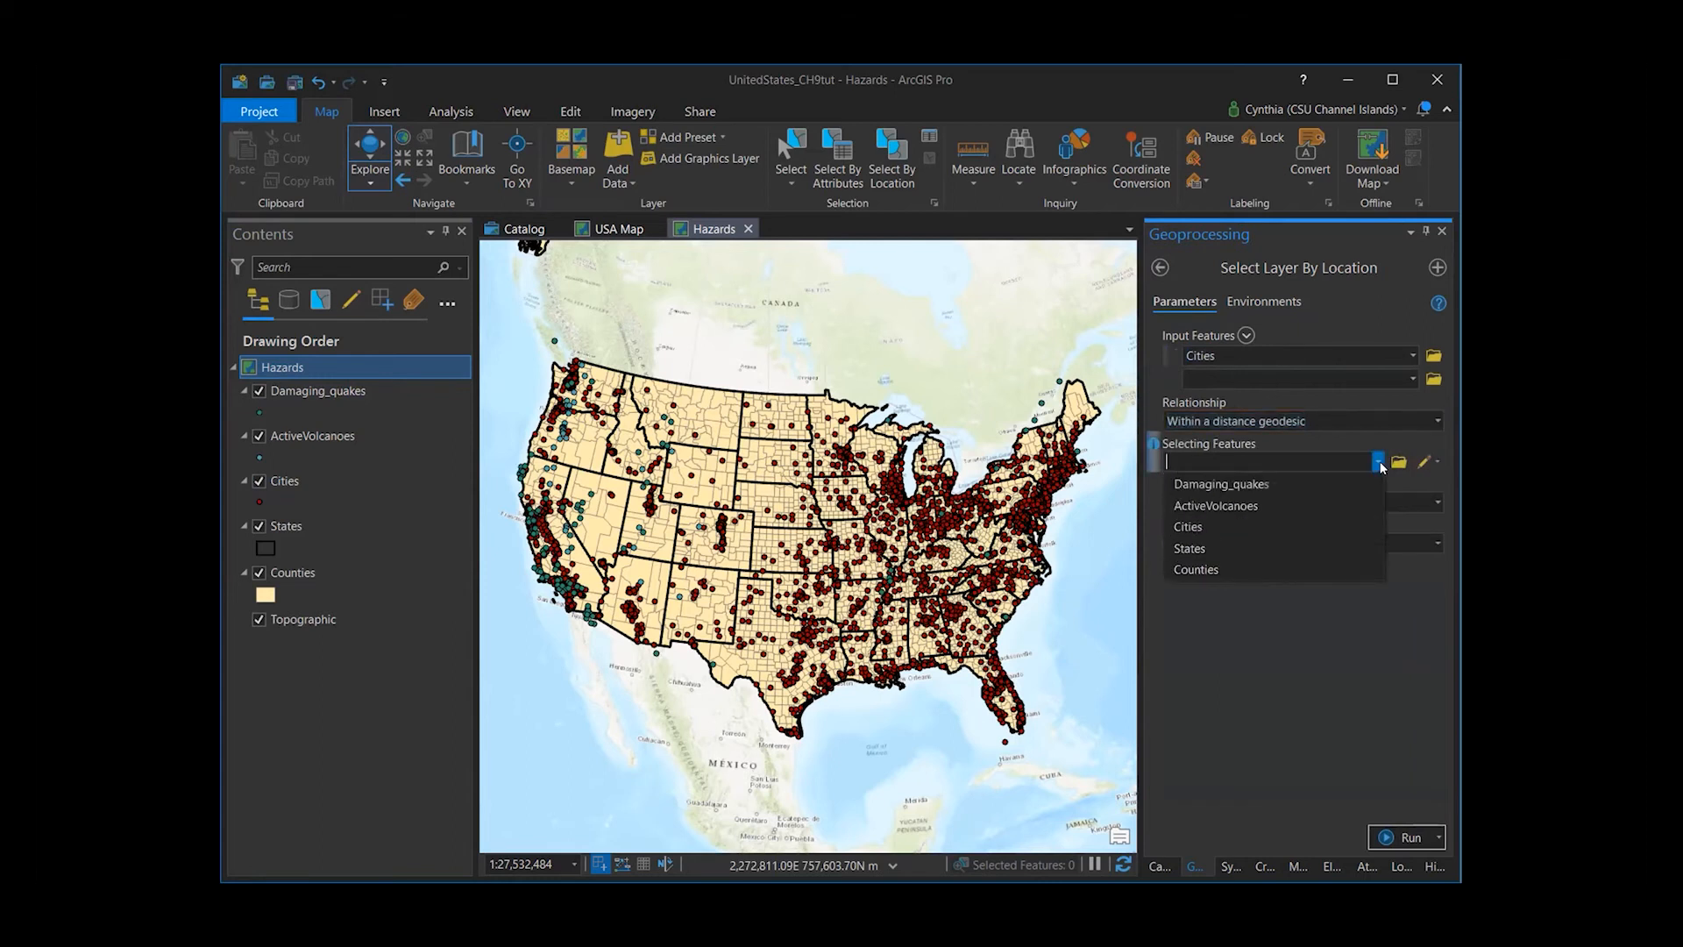
click(1357, 507)
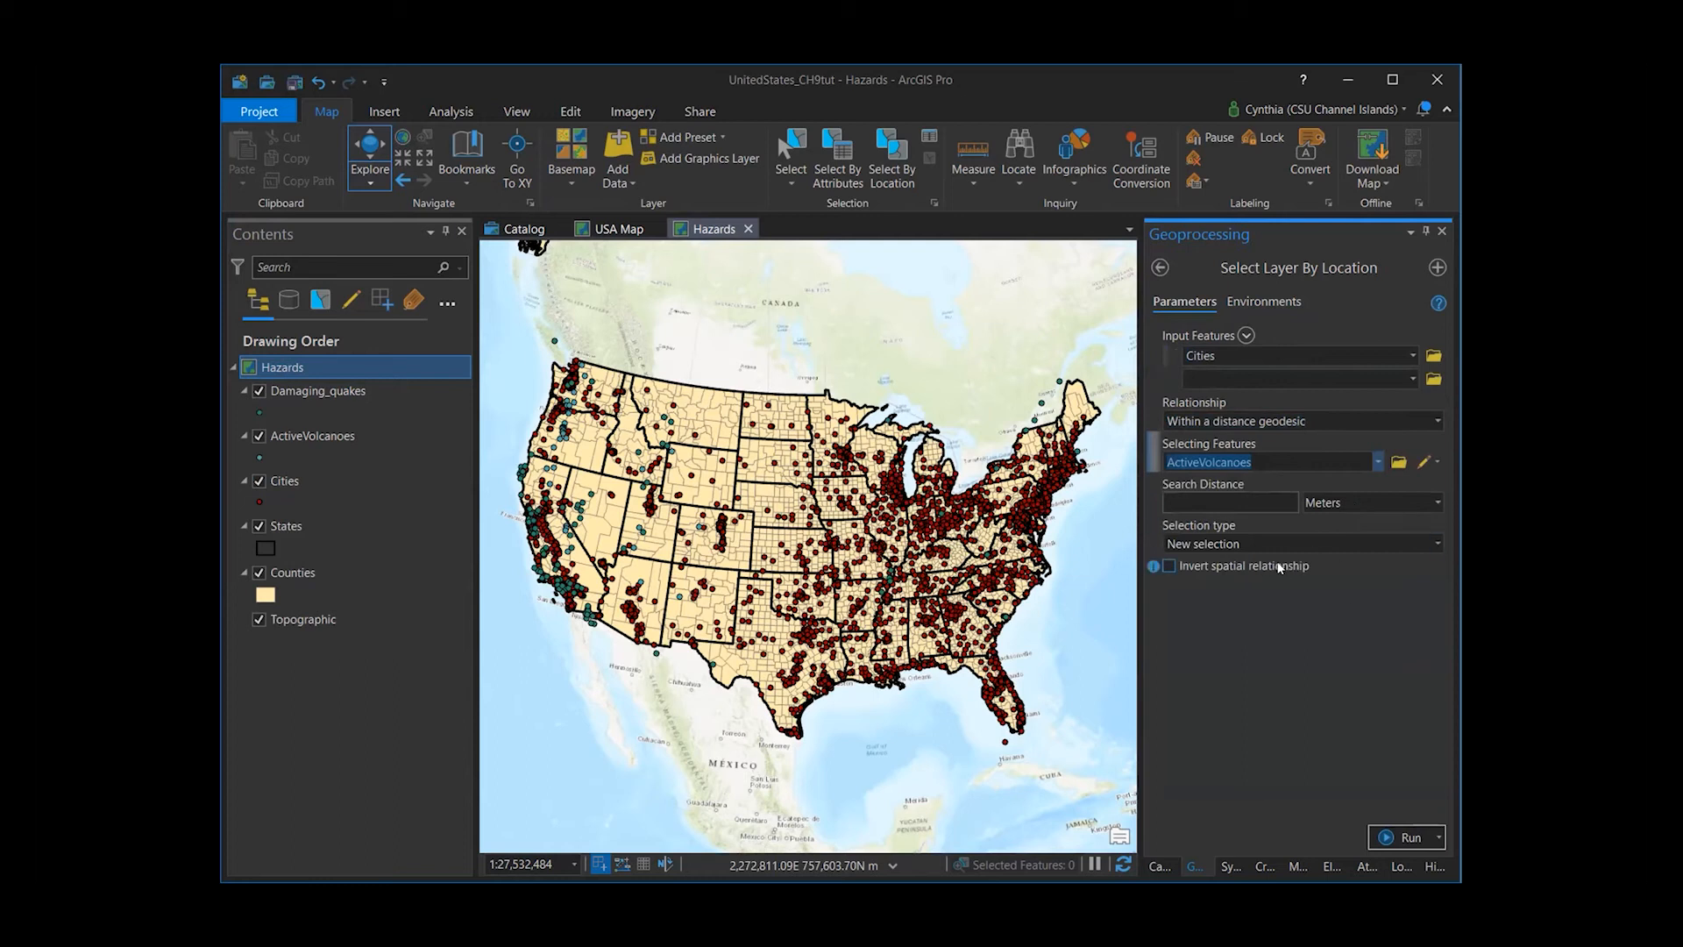
click(1251, 499)
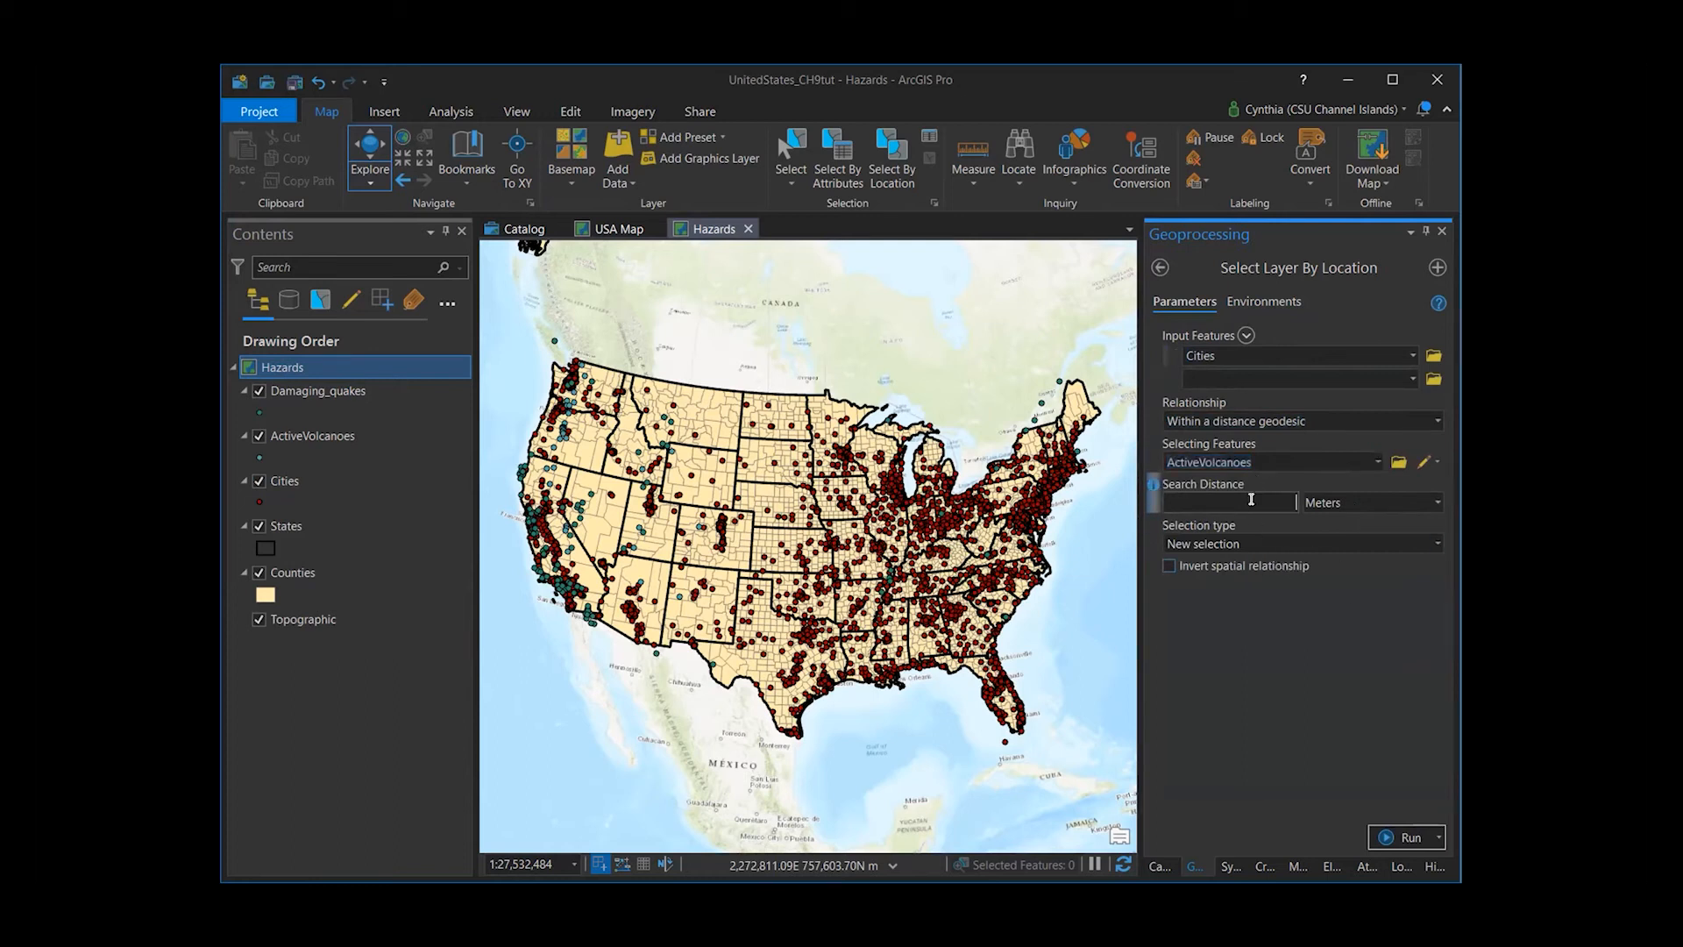
text(50)
click(1424, 503)
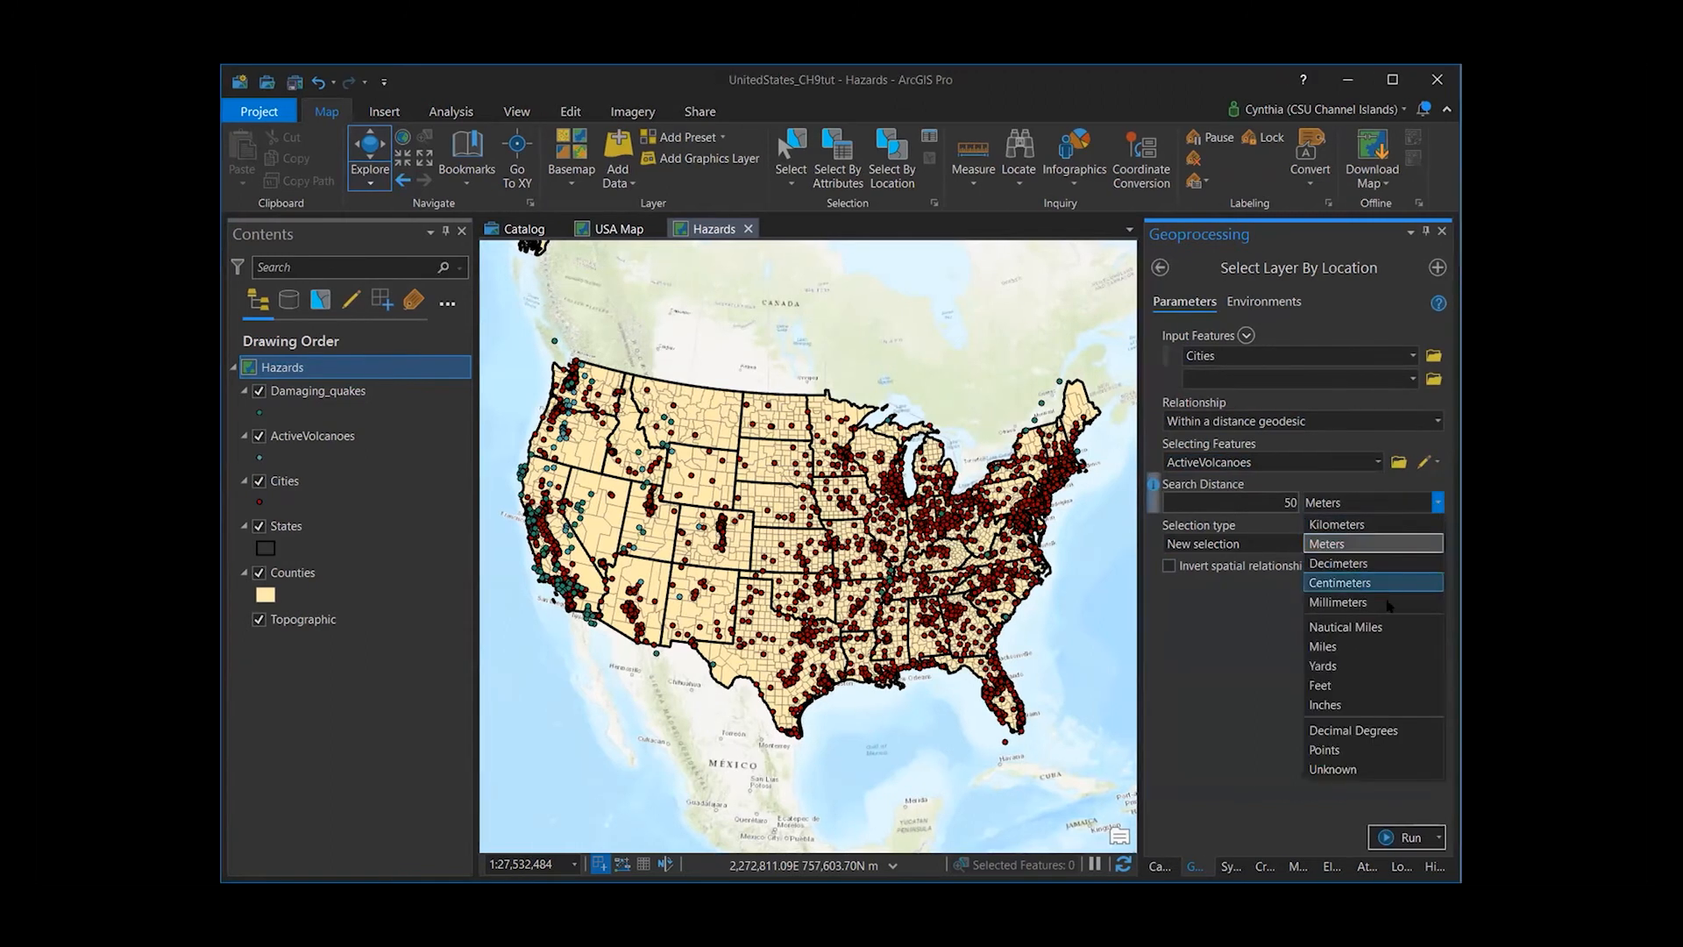
click(1380, 645)
click(1385, 839)
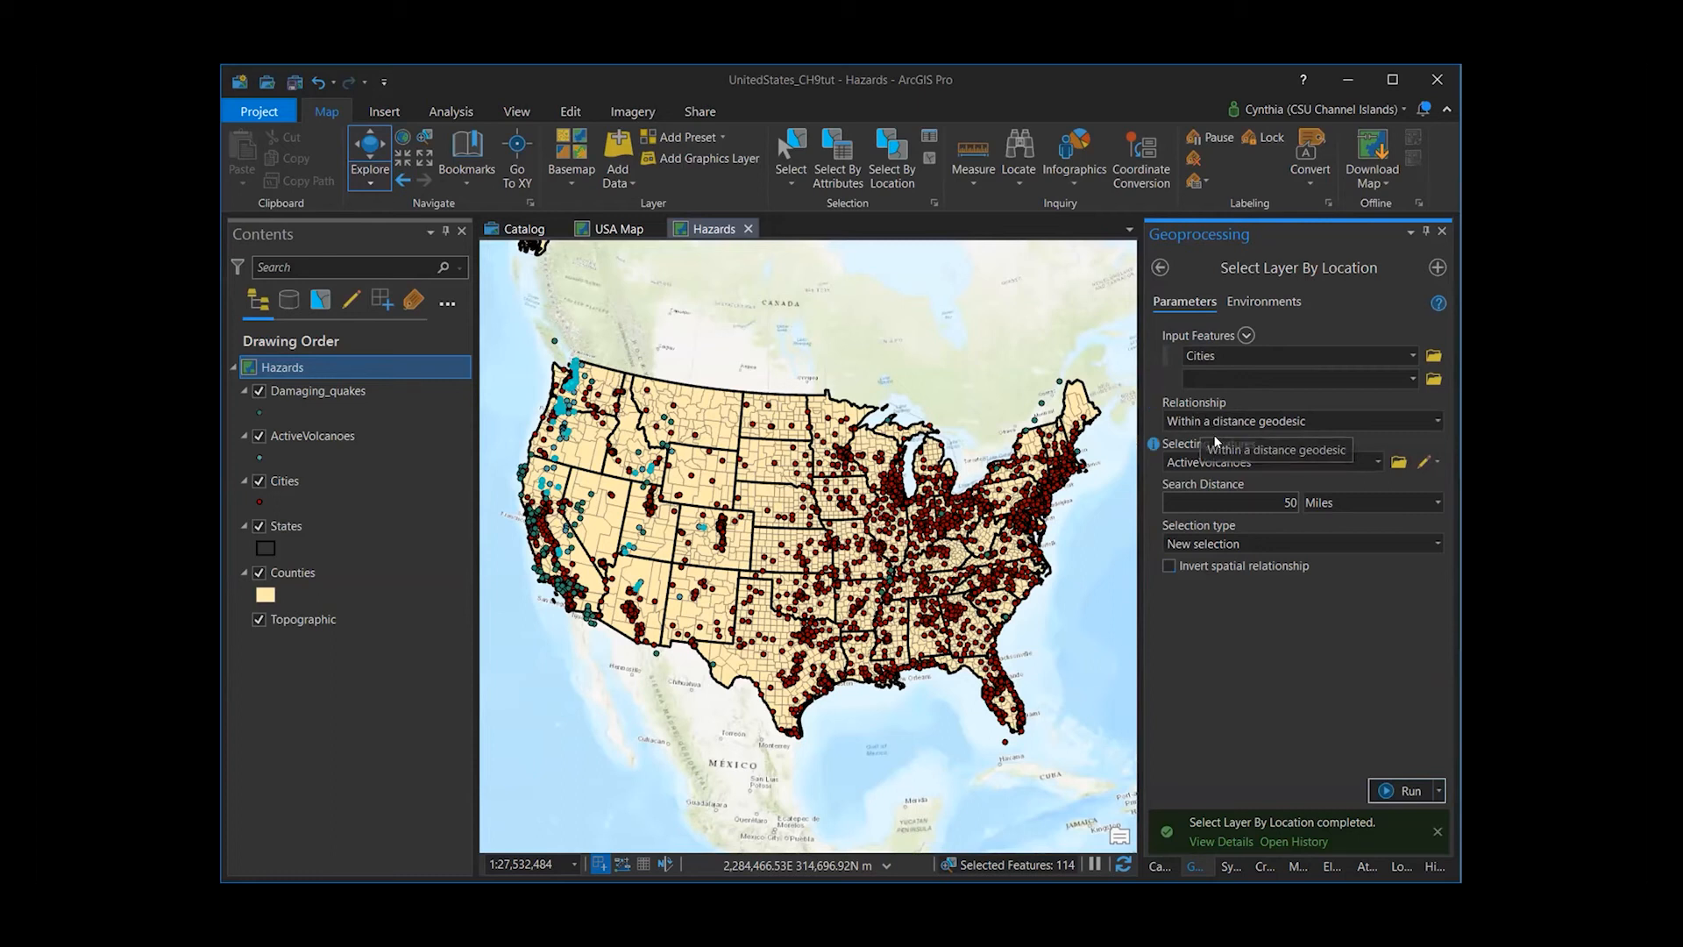
- Add the cities within 50 miles of Damaging_quakes to the current selection by running Select Layer By Location again
click(1378, 465)
click(1350, 480)
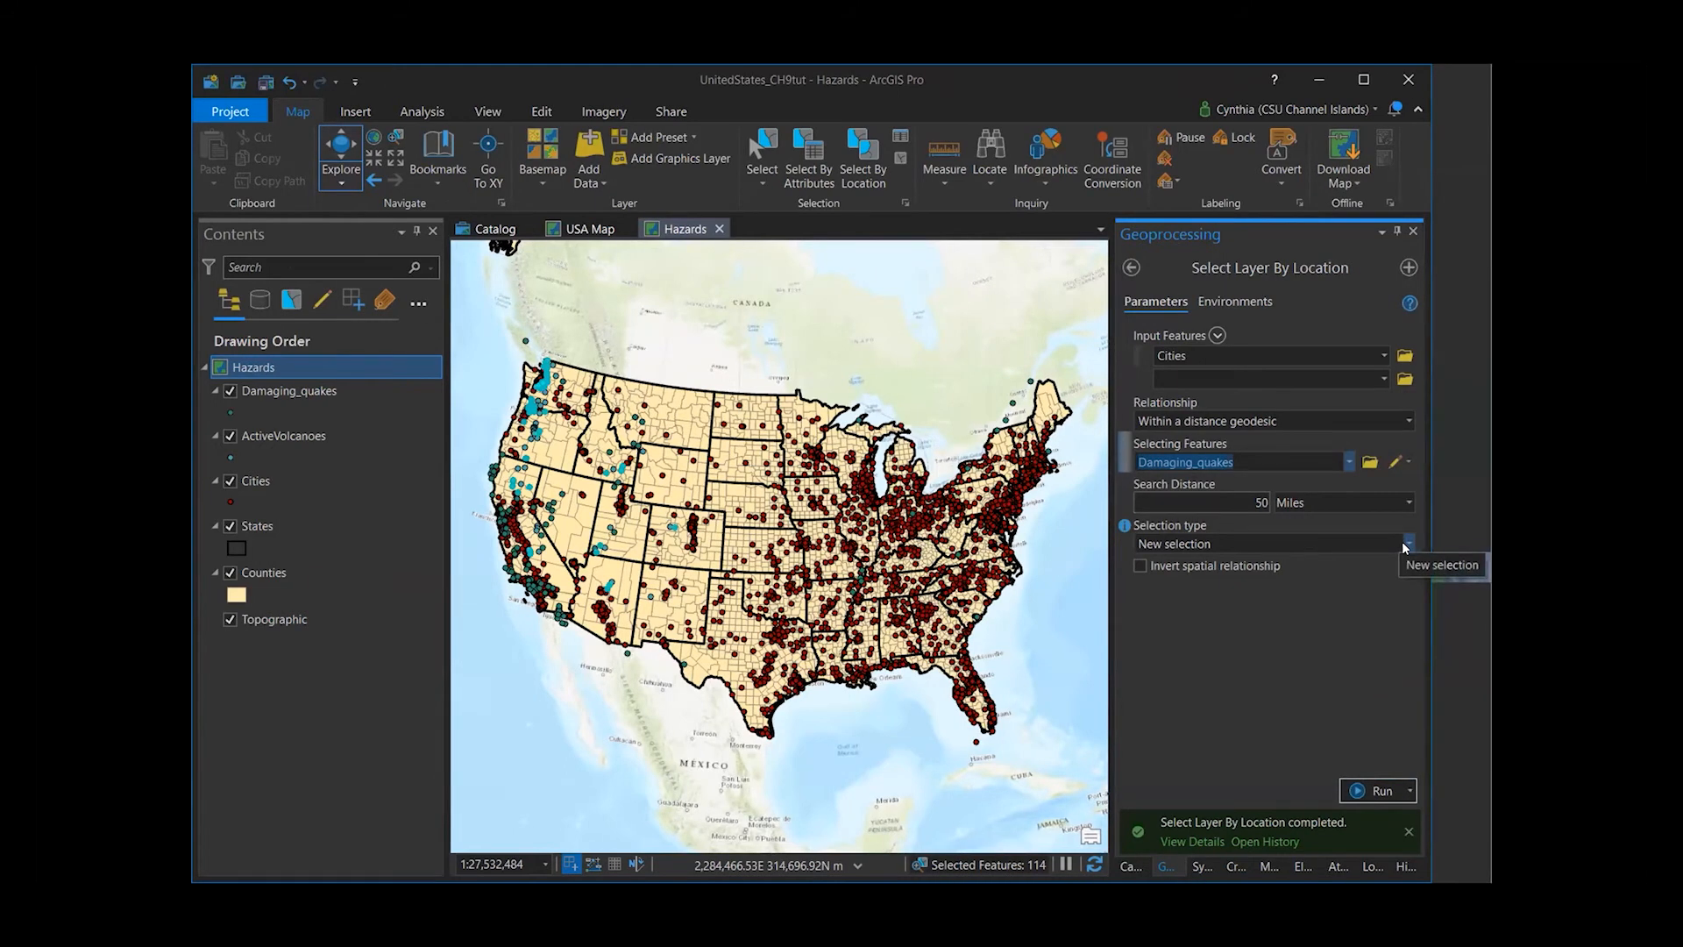
click(1406, 543)
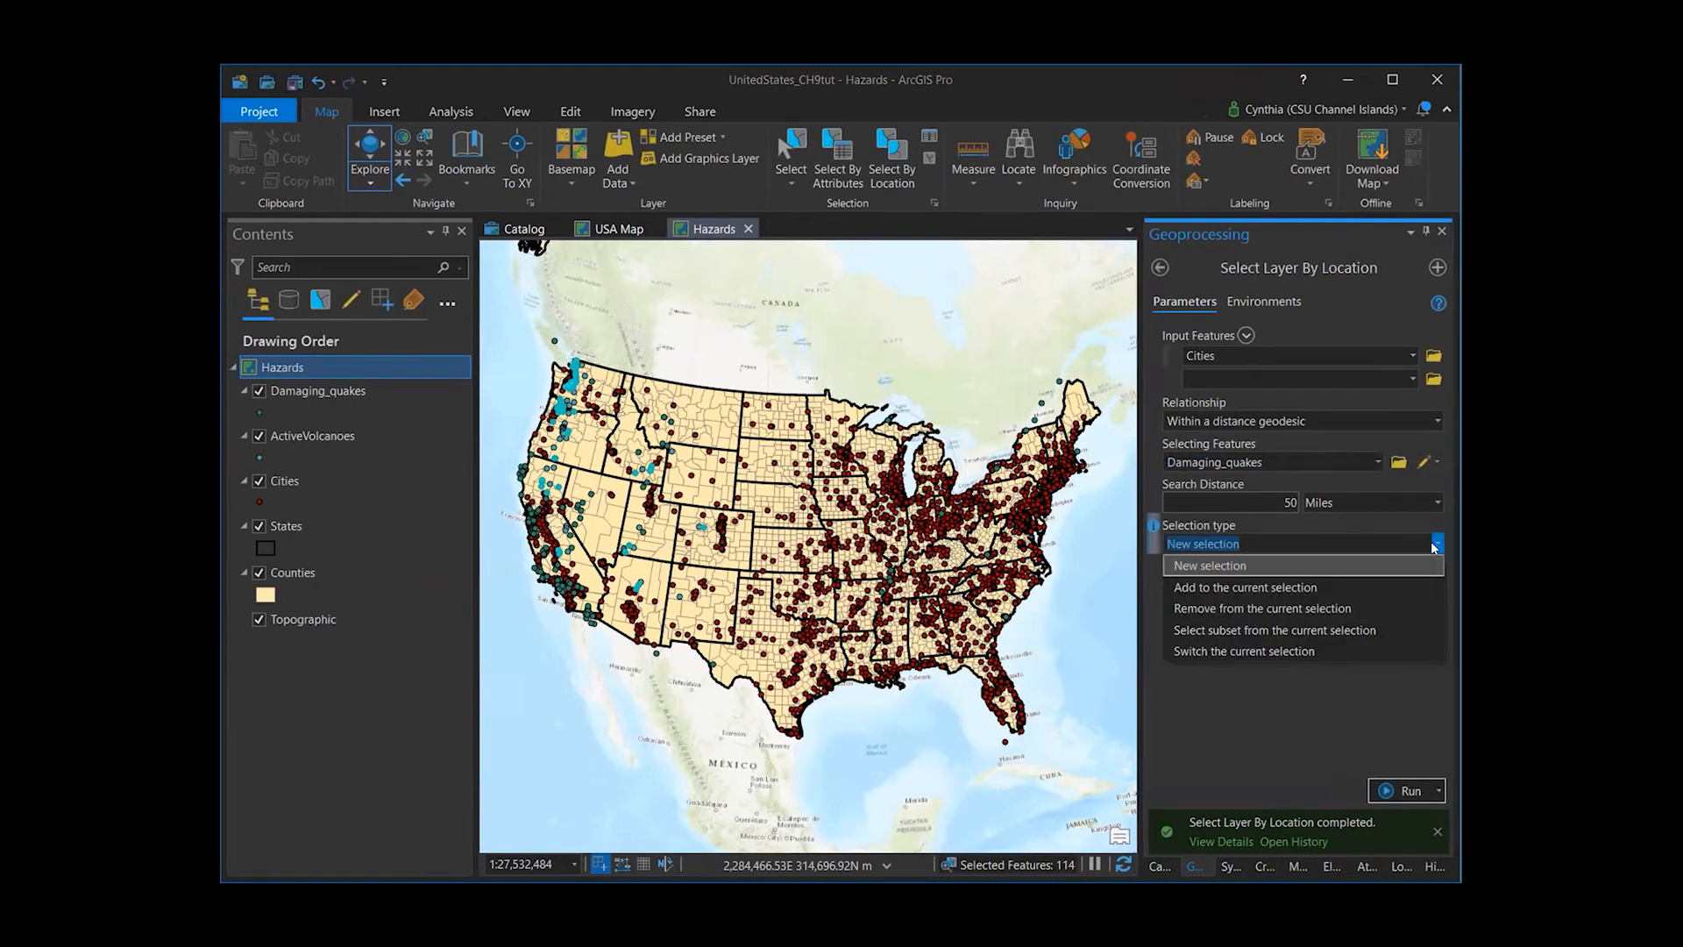
click(1396, 580)
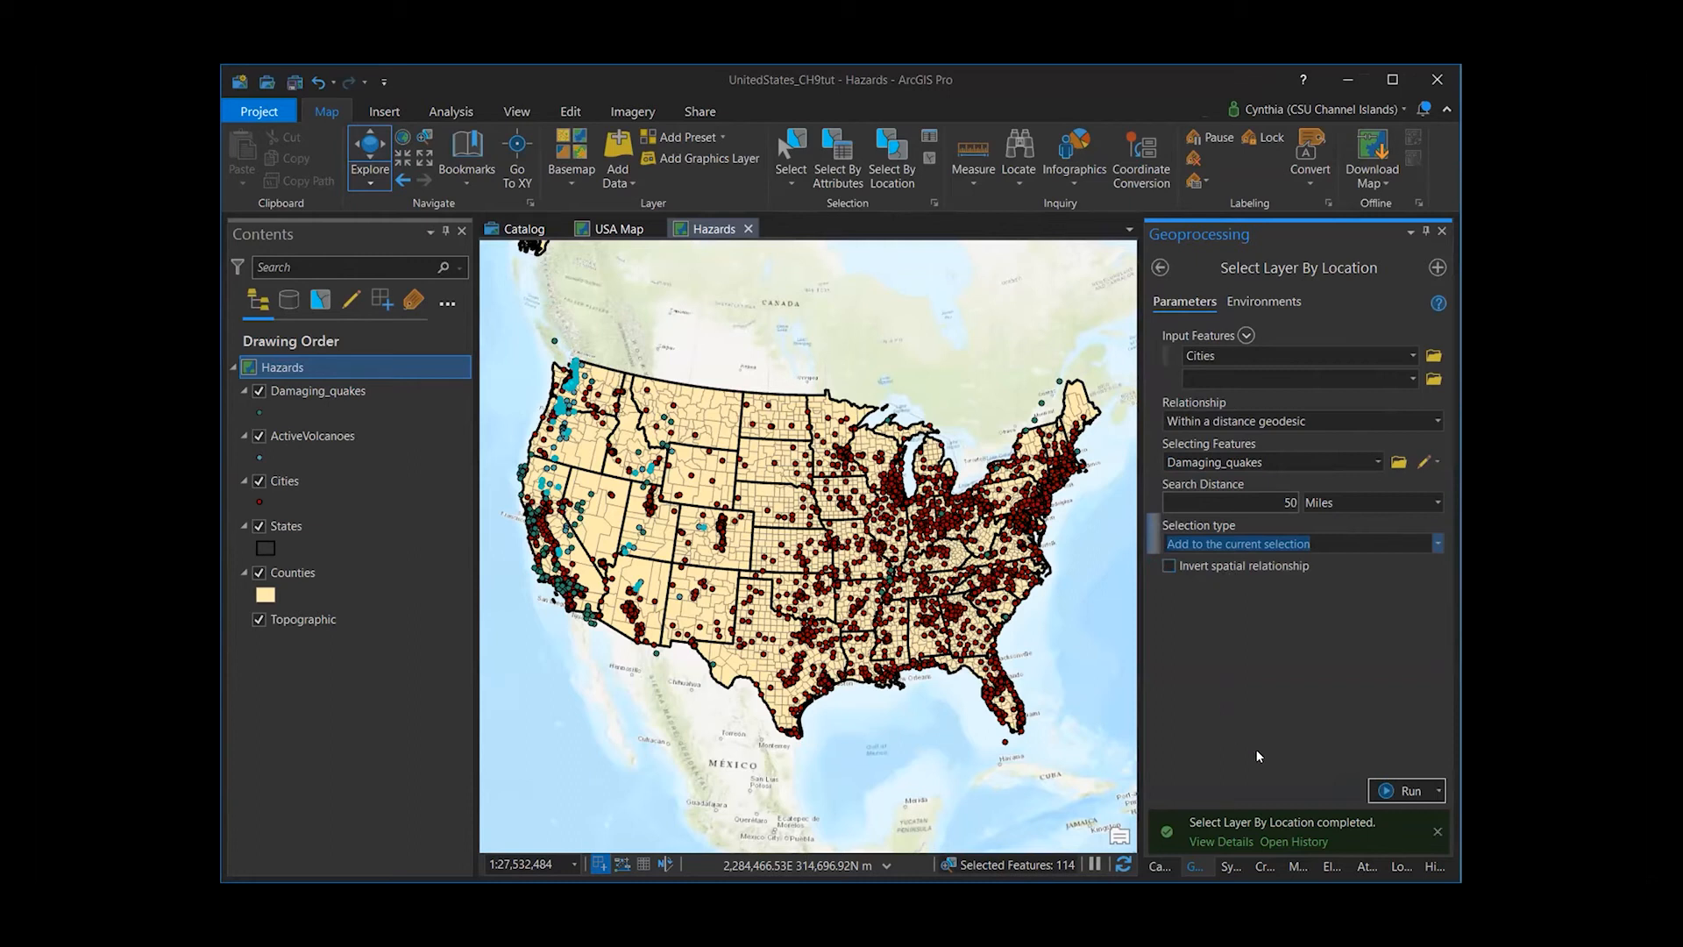
click(1384, 792)
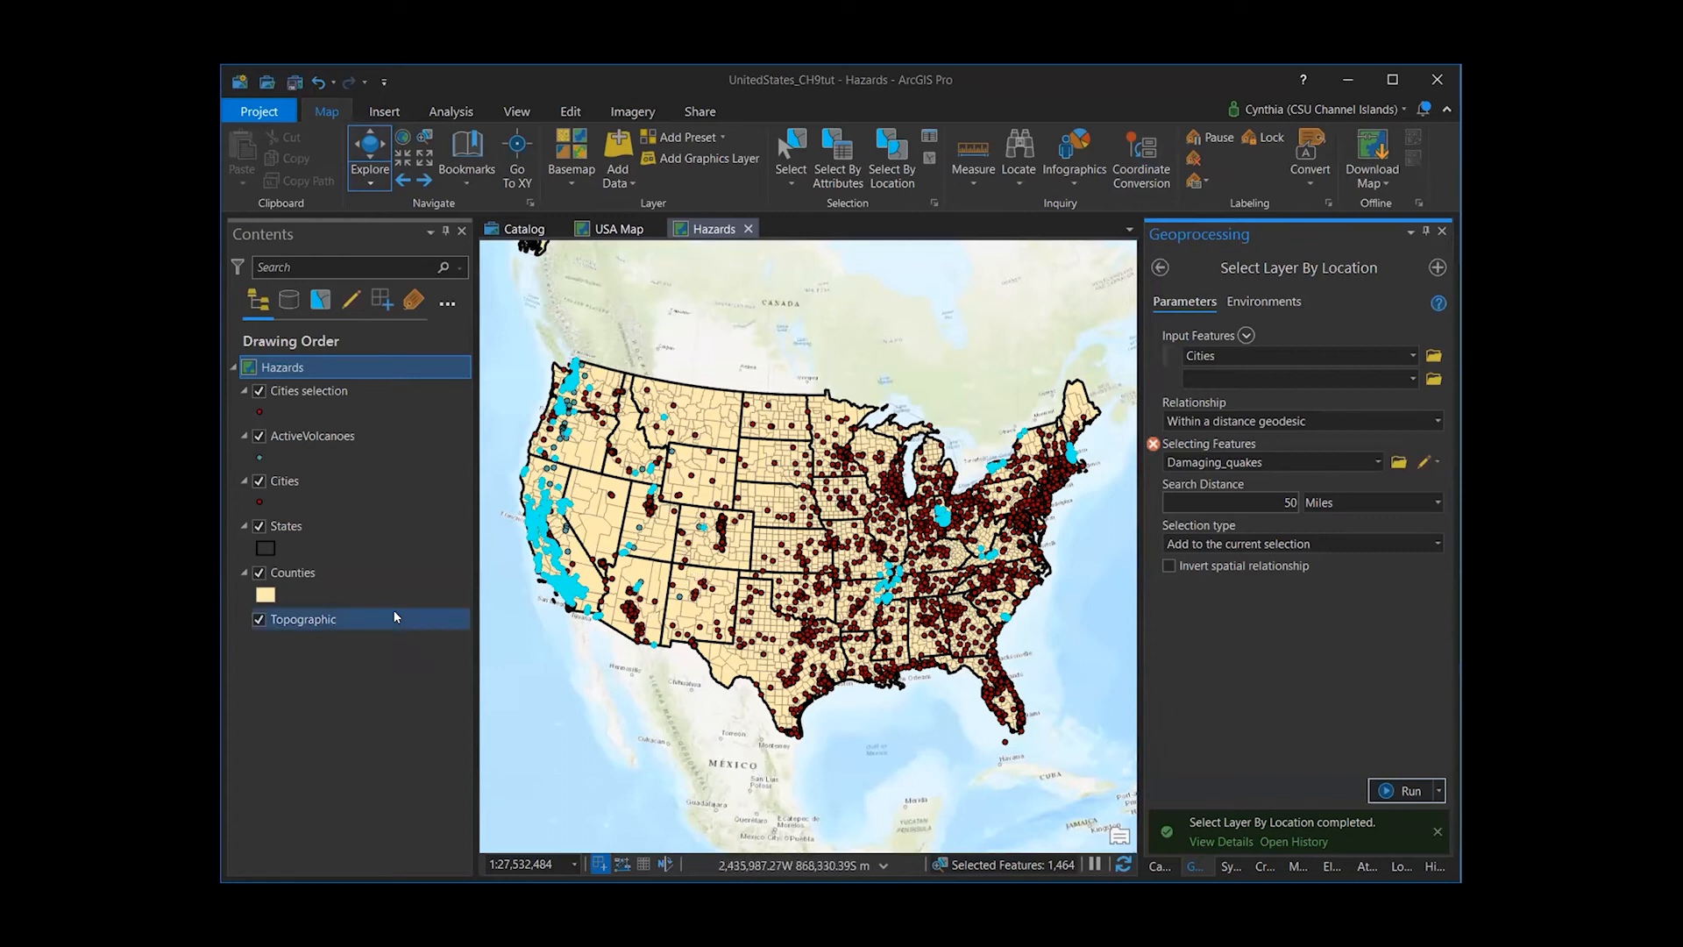
- Make a new layer from the selected Cities features and rename it Risky Cities
click(295, 481)
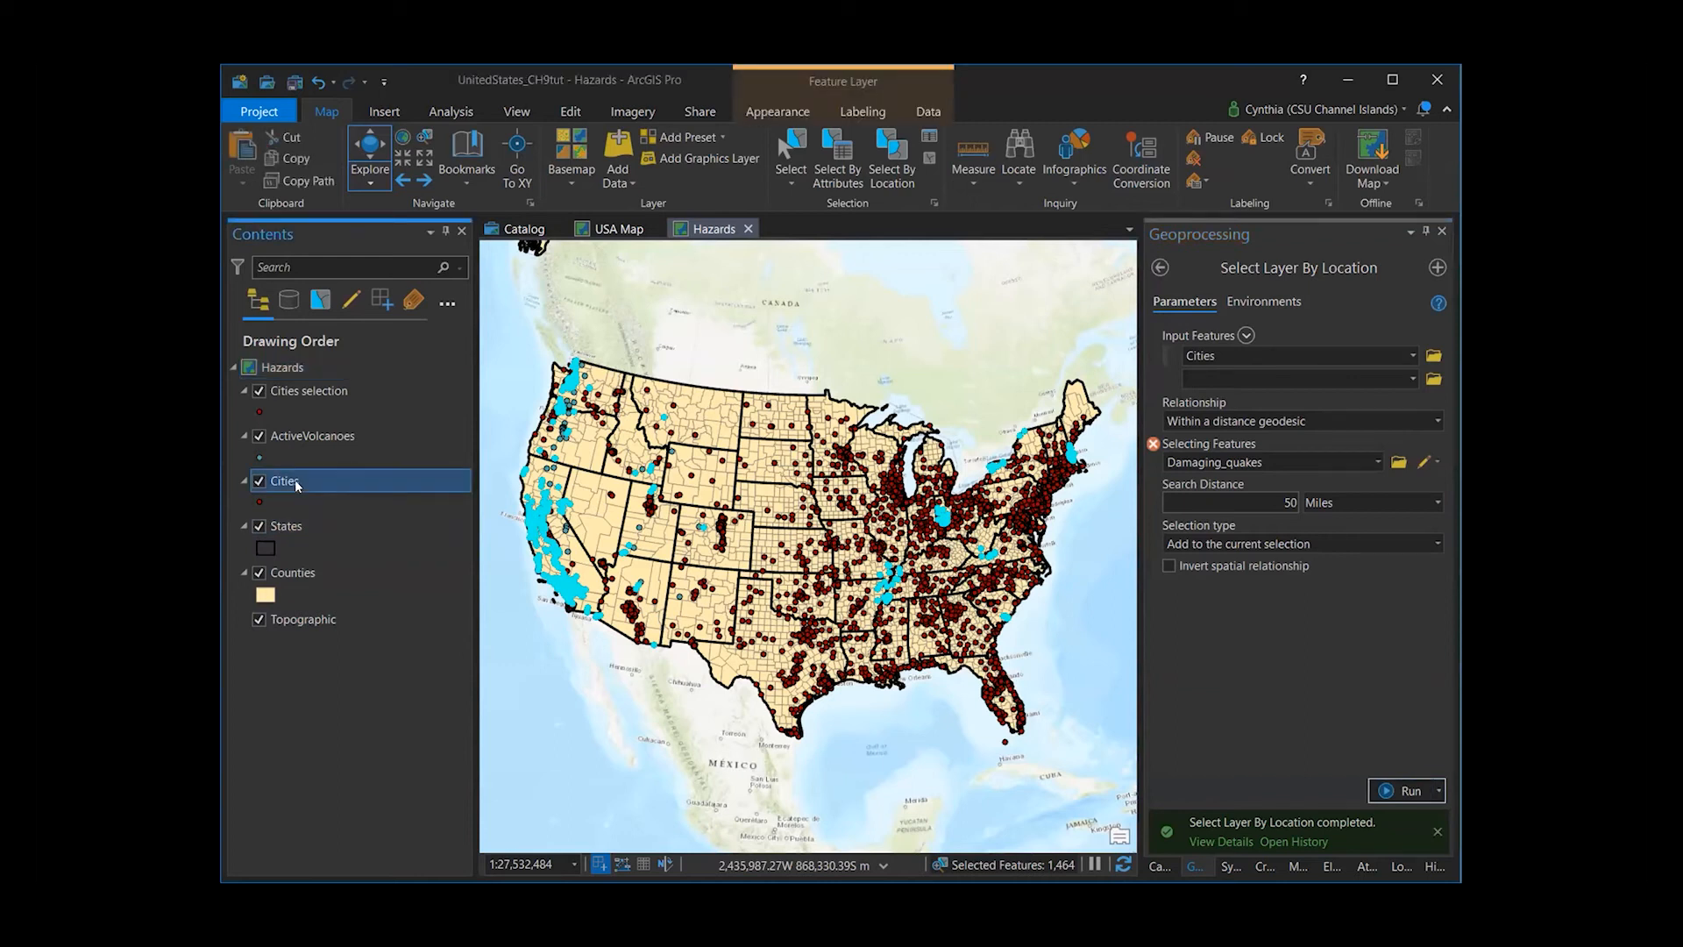
right_click(294, 481)
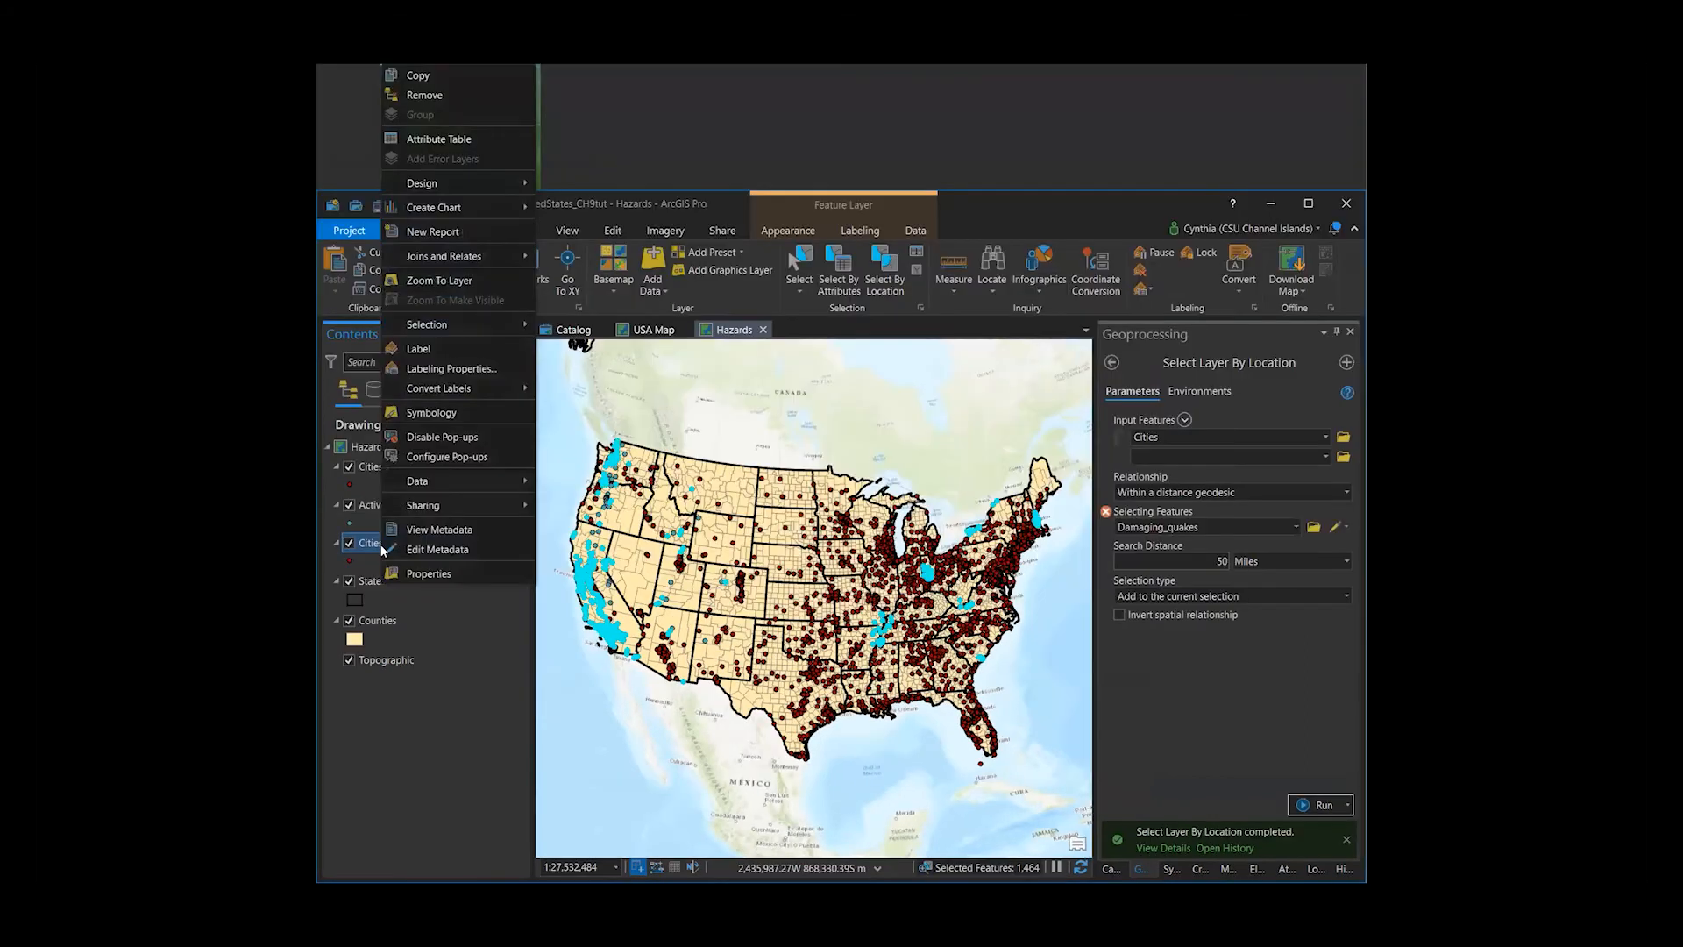
mouse_move(429, 324)
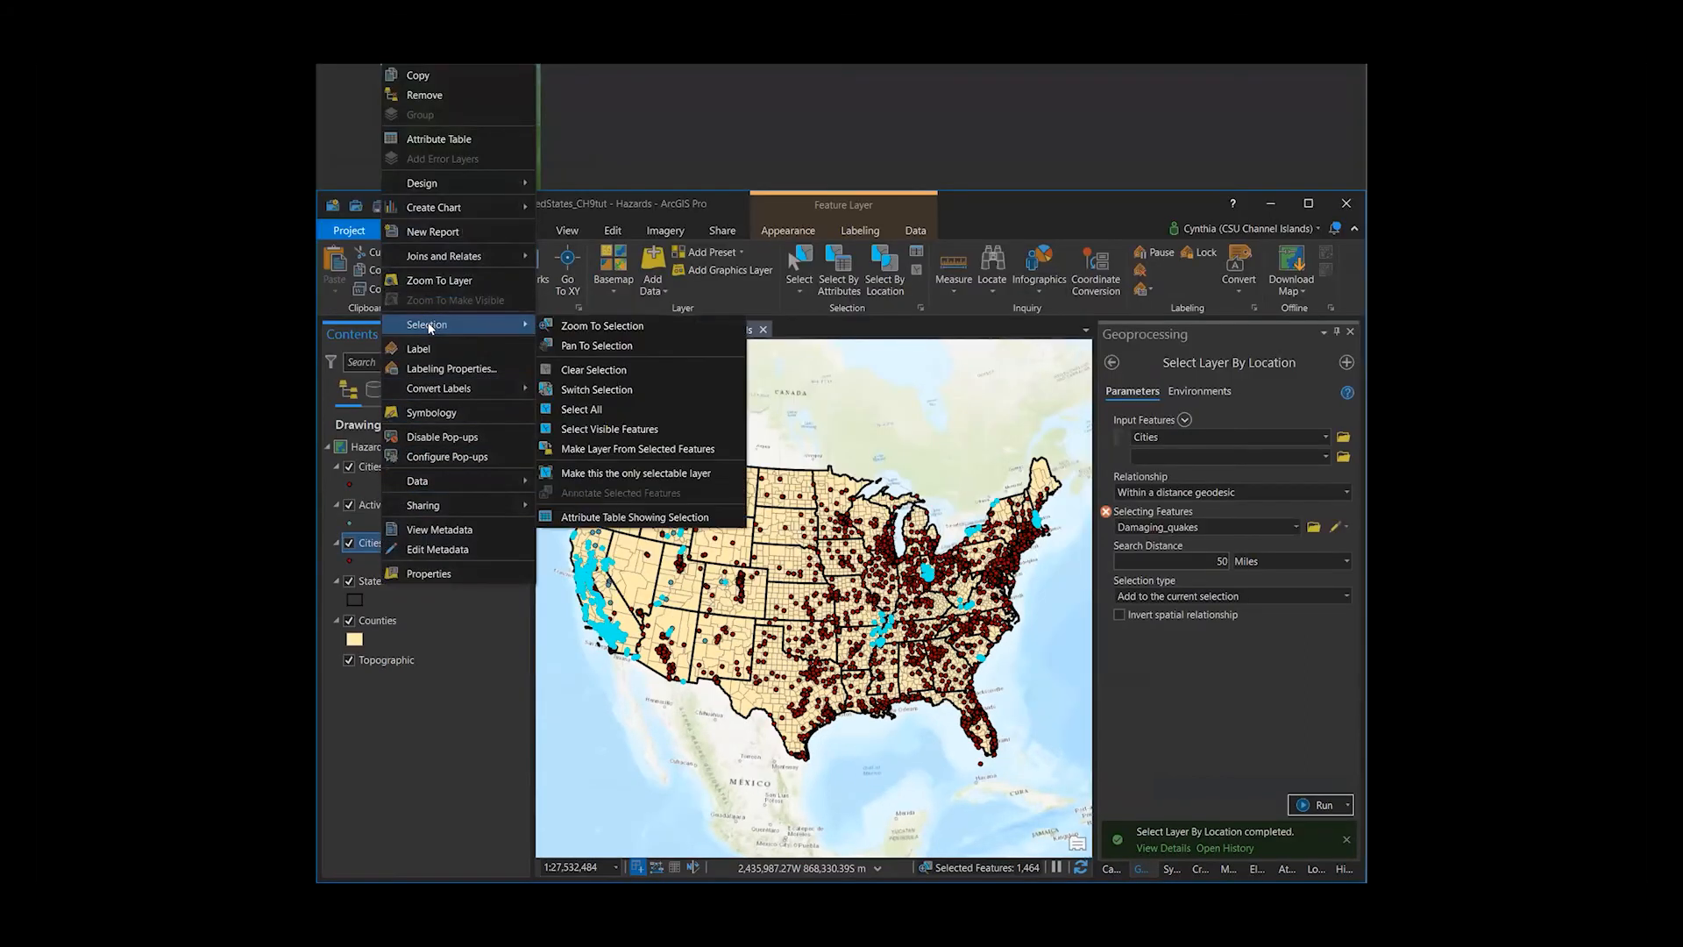
click(618, 449)
click(331, 392)
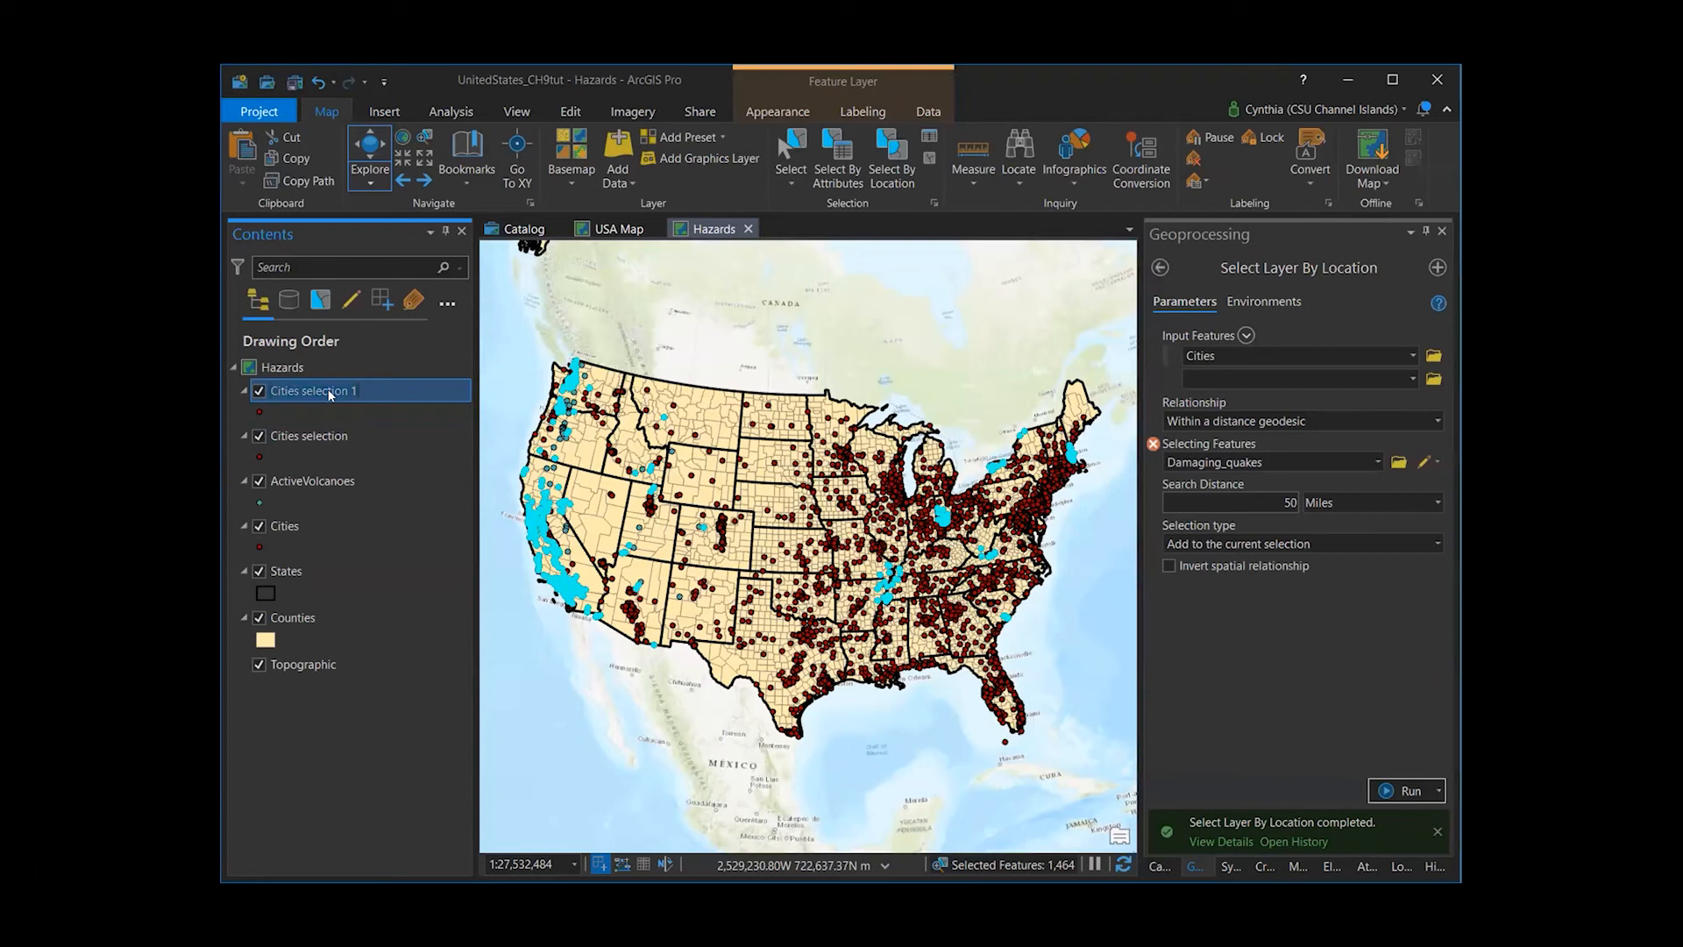
text(Risky Cities)
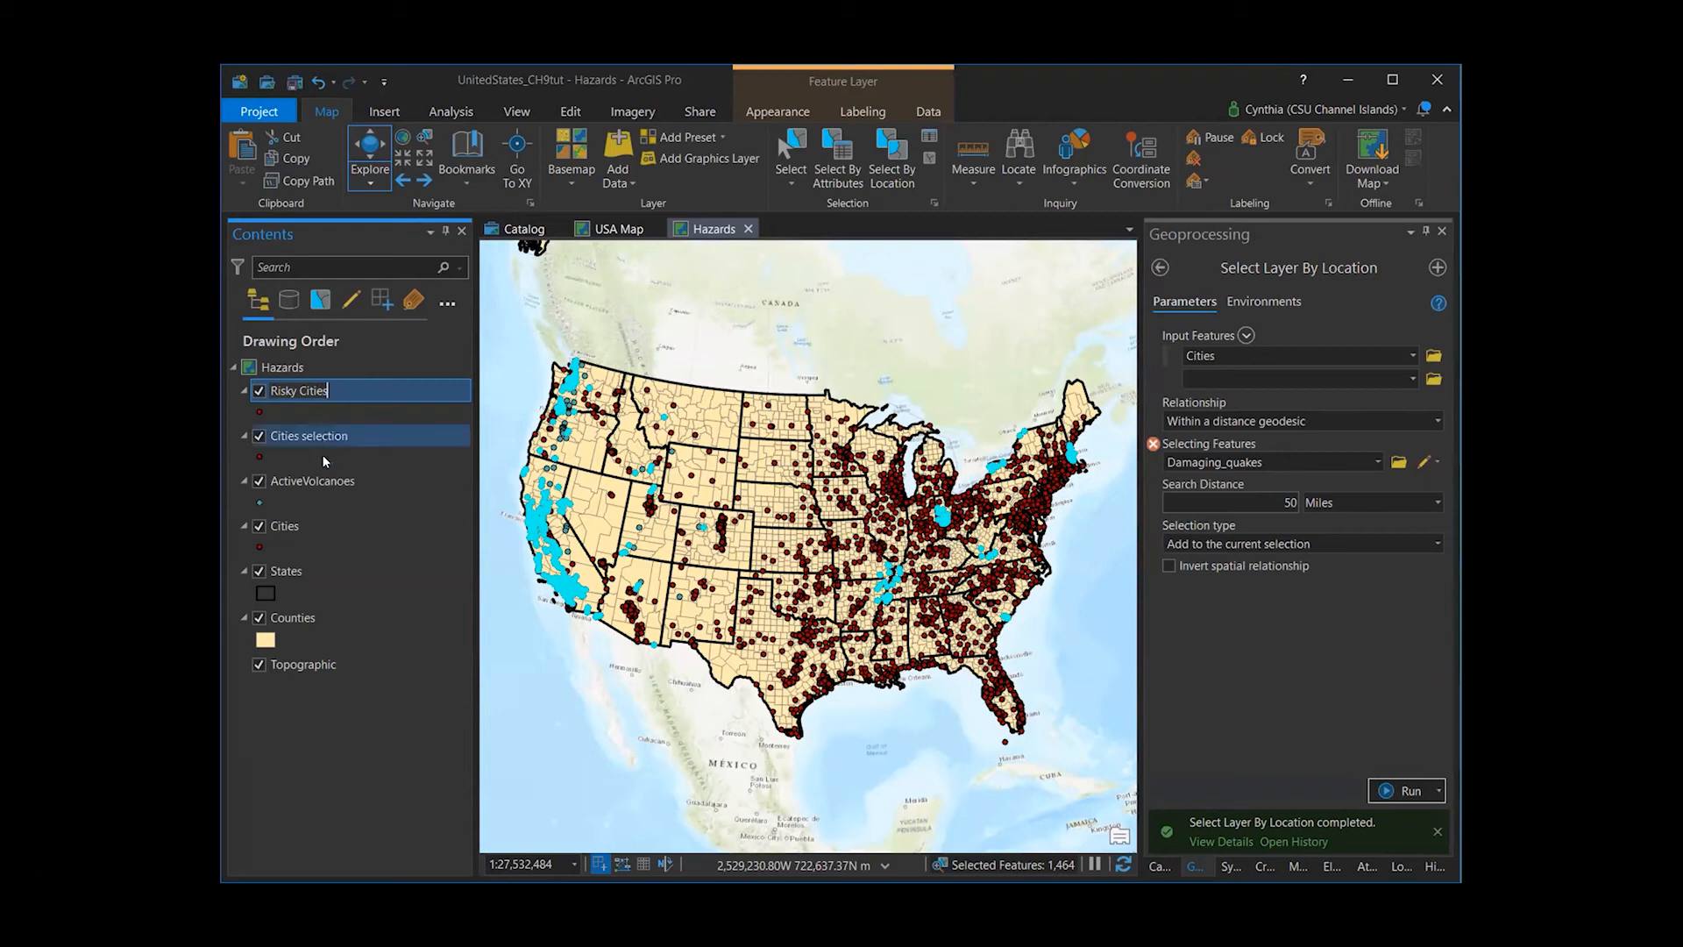
- Compare Risky Cities with the full Cities layer by hiding Cities selection and ActiveVolcanoes and switching Cities off and on
click(253, 391)
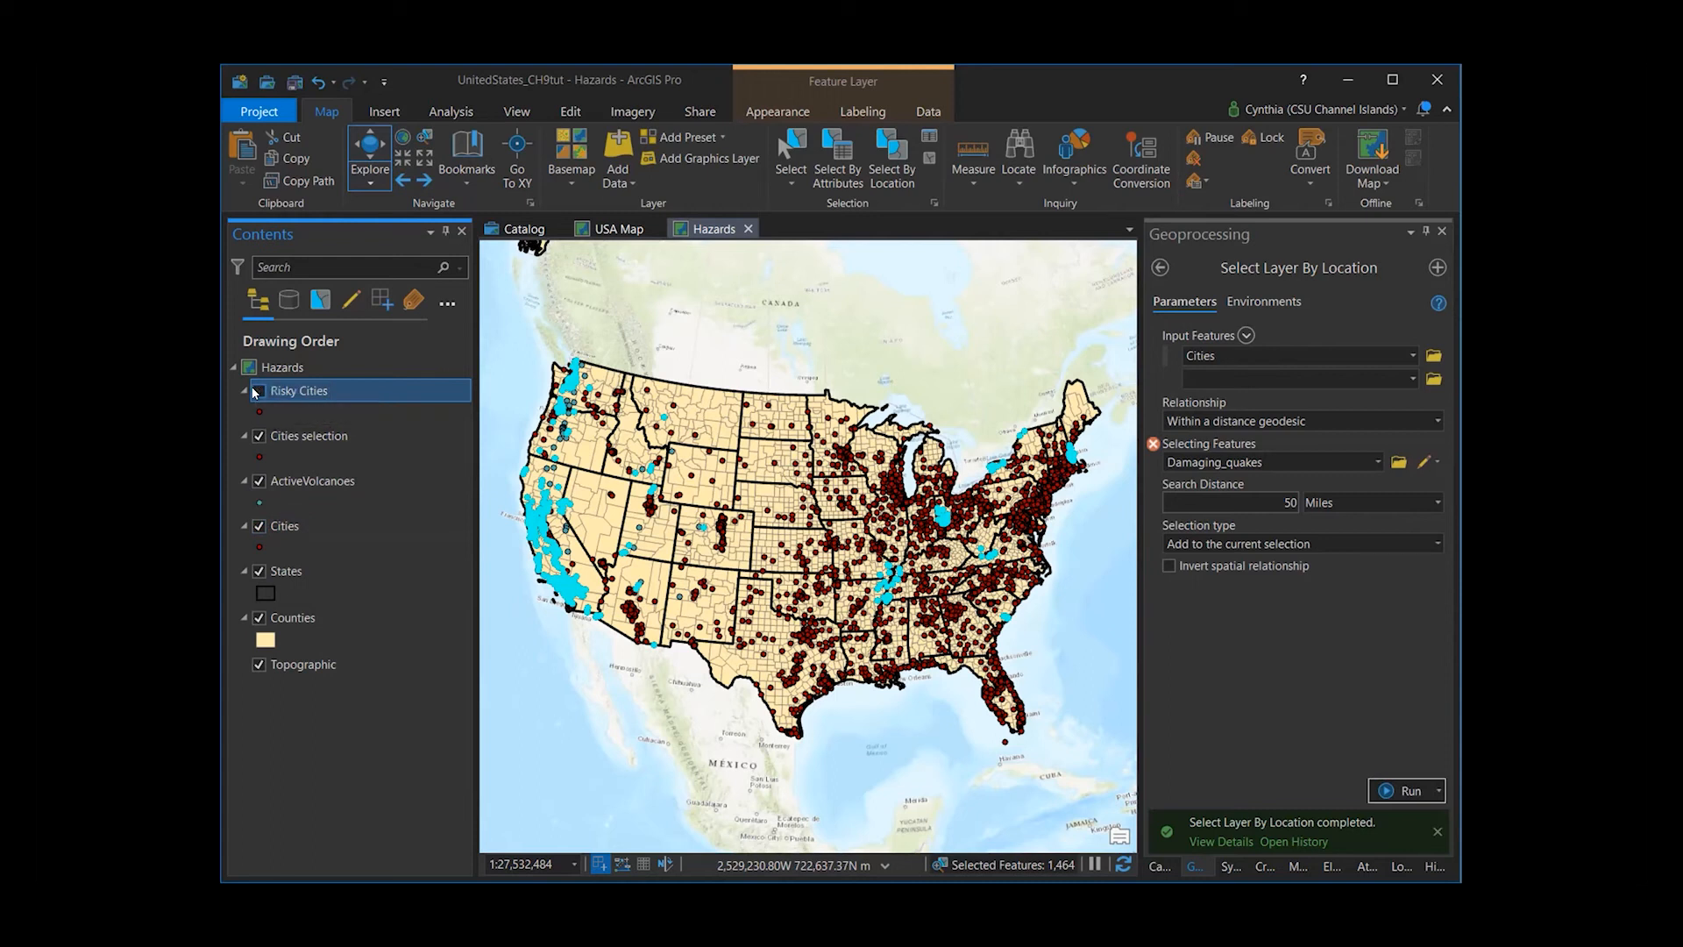
click(258, 436)
click(258, 481)
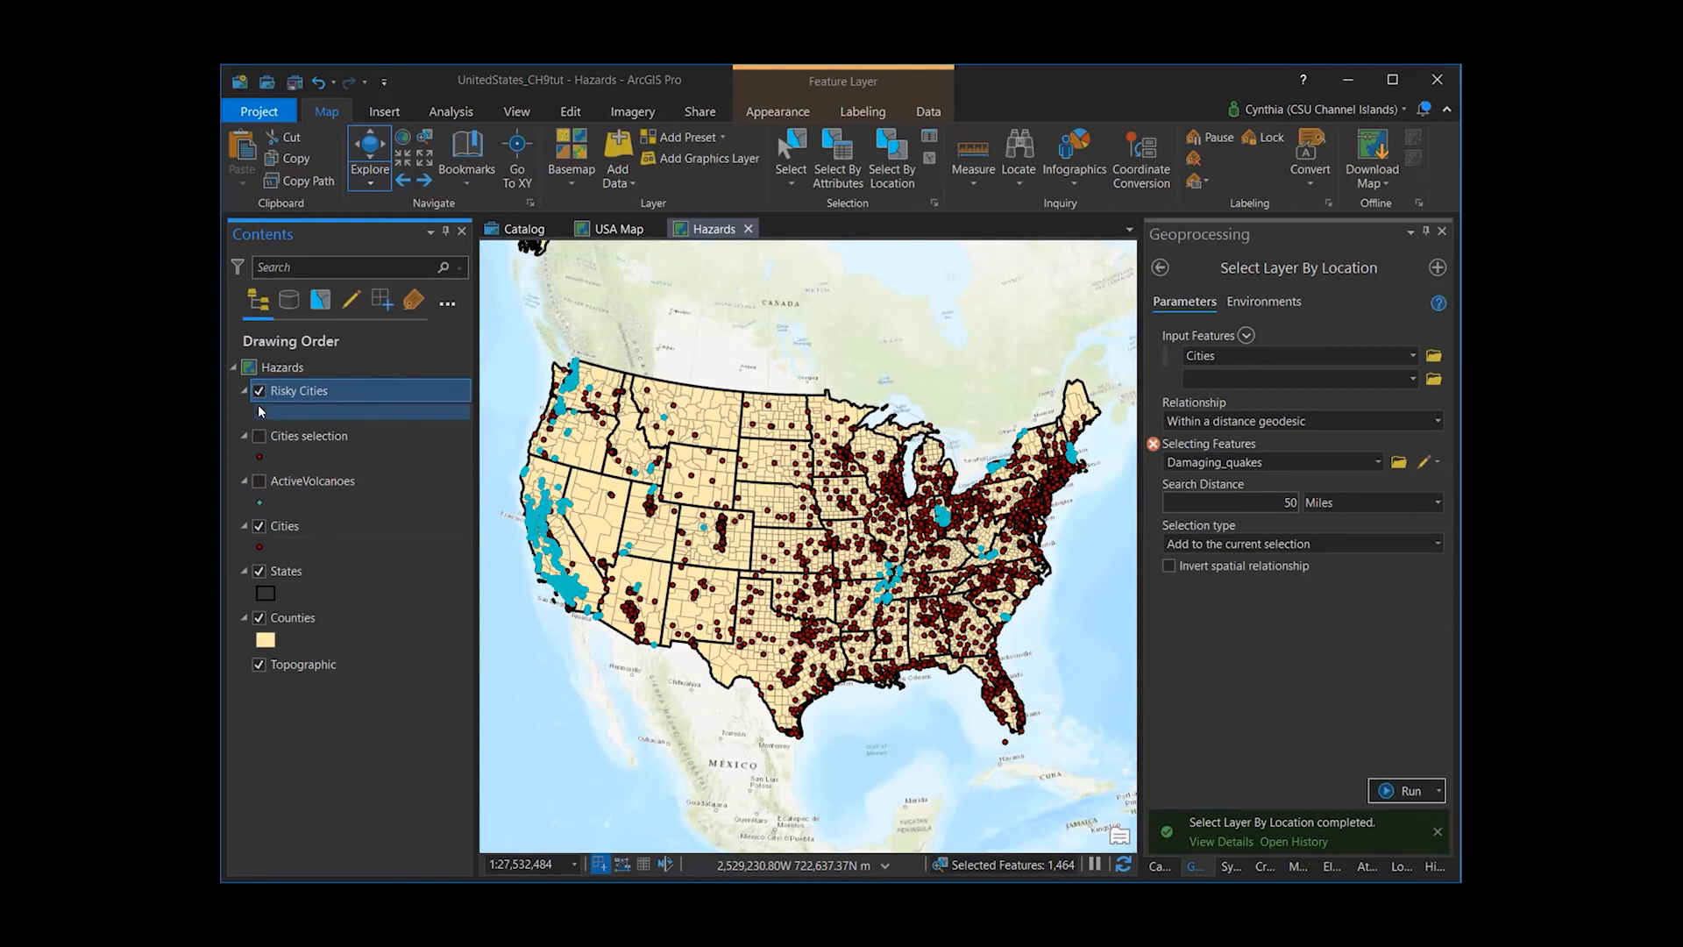
click(259, 526)
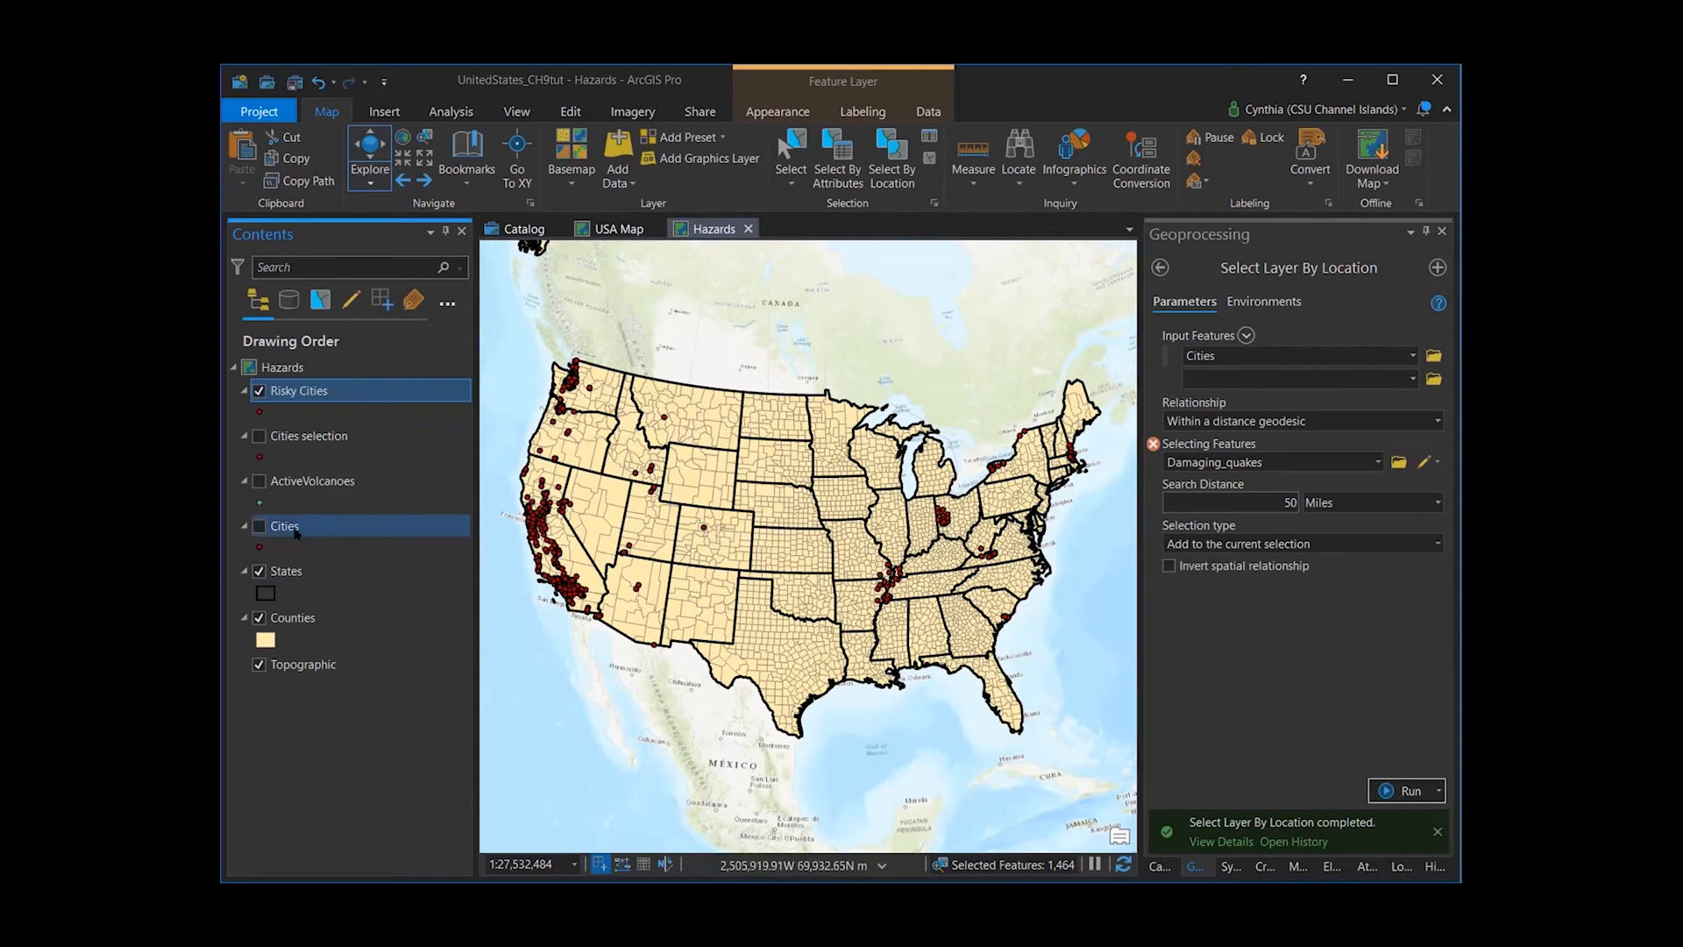
click(259, 527)
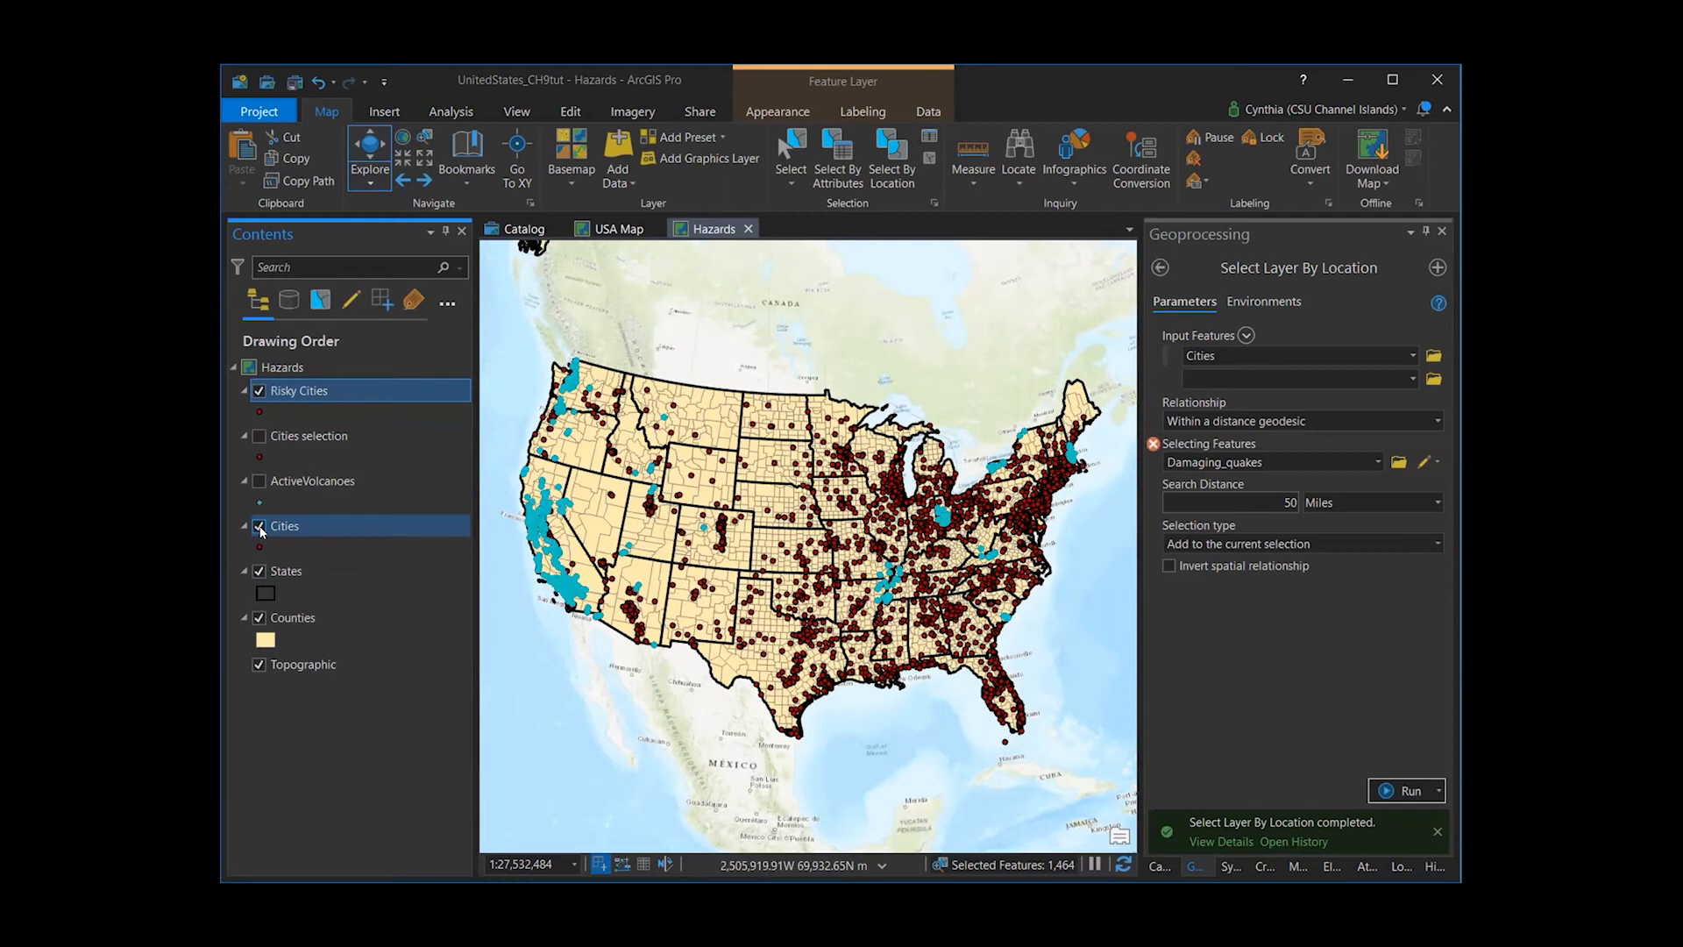
click(260, 527)
click(259, 527)
click(260, 527)
click(259, 527)
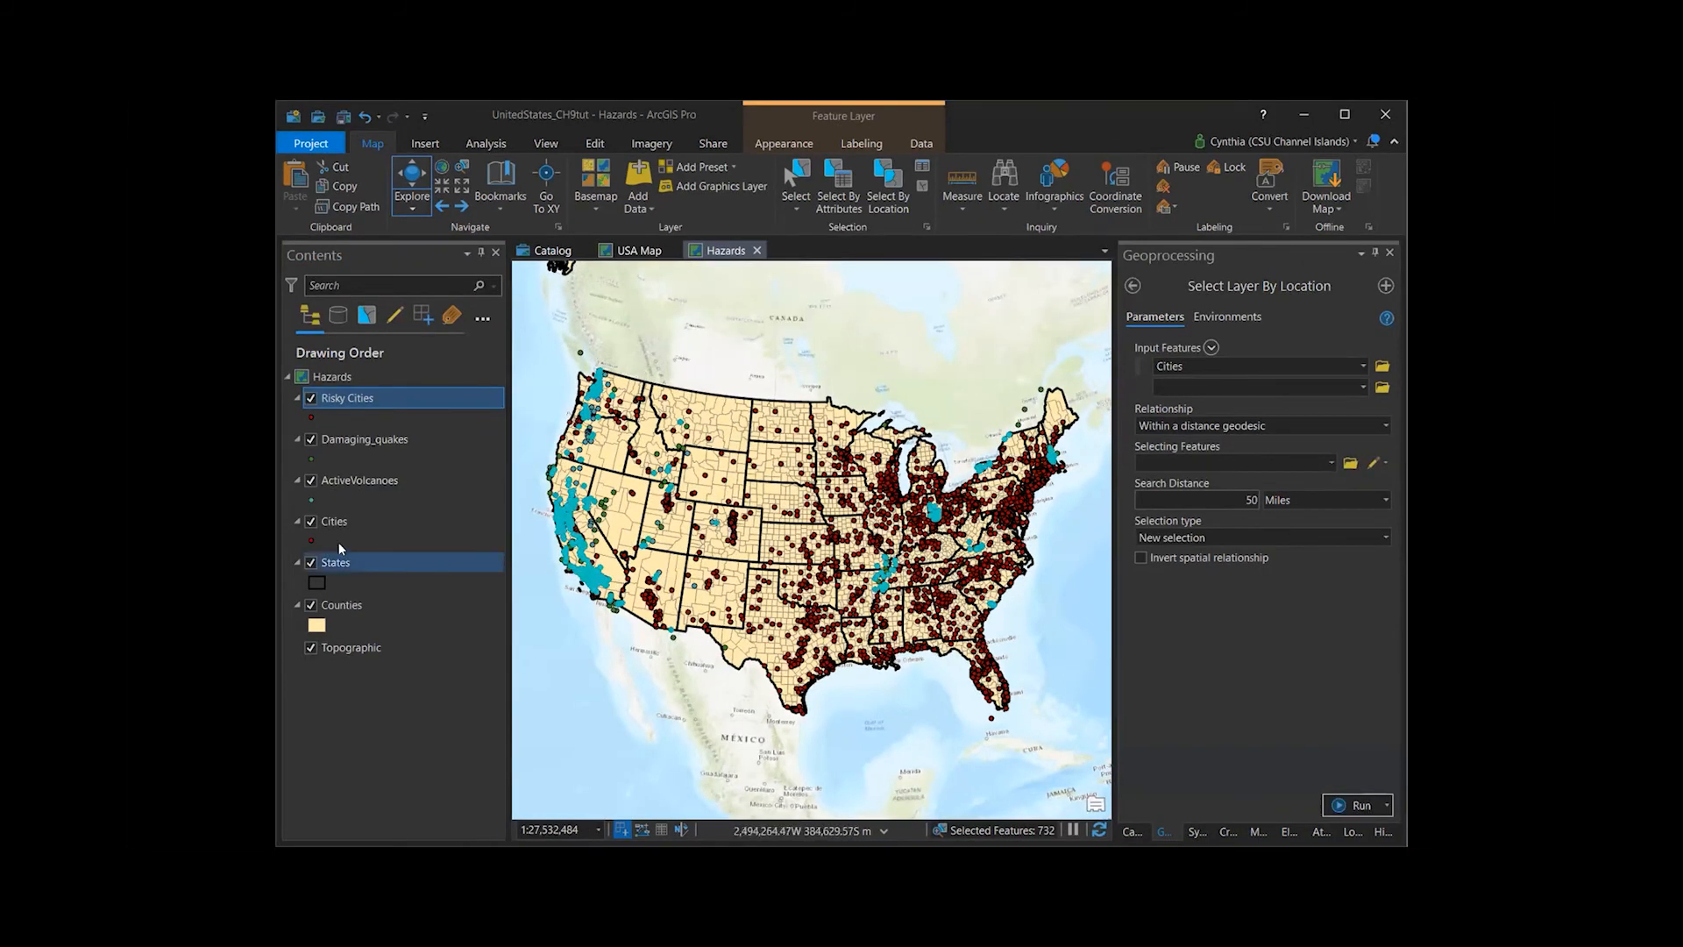
- Hide the full Cities layer so only the Risky Cities remain on the map, and save the project
click(310, 521)
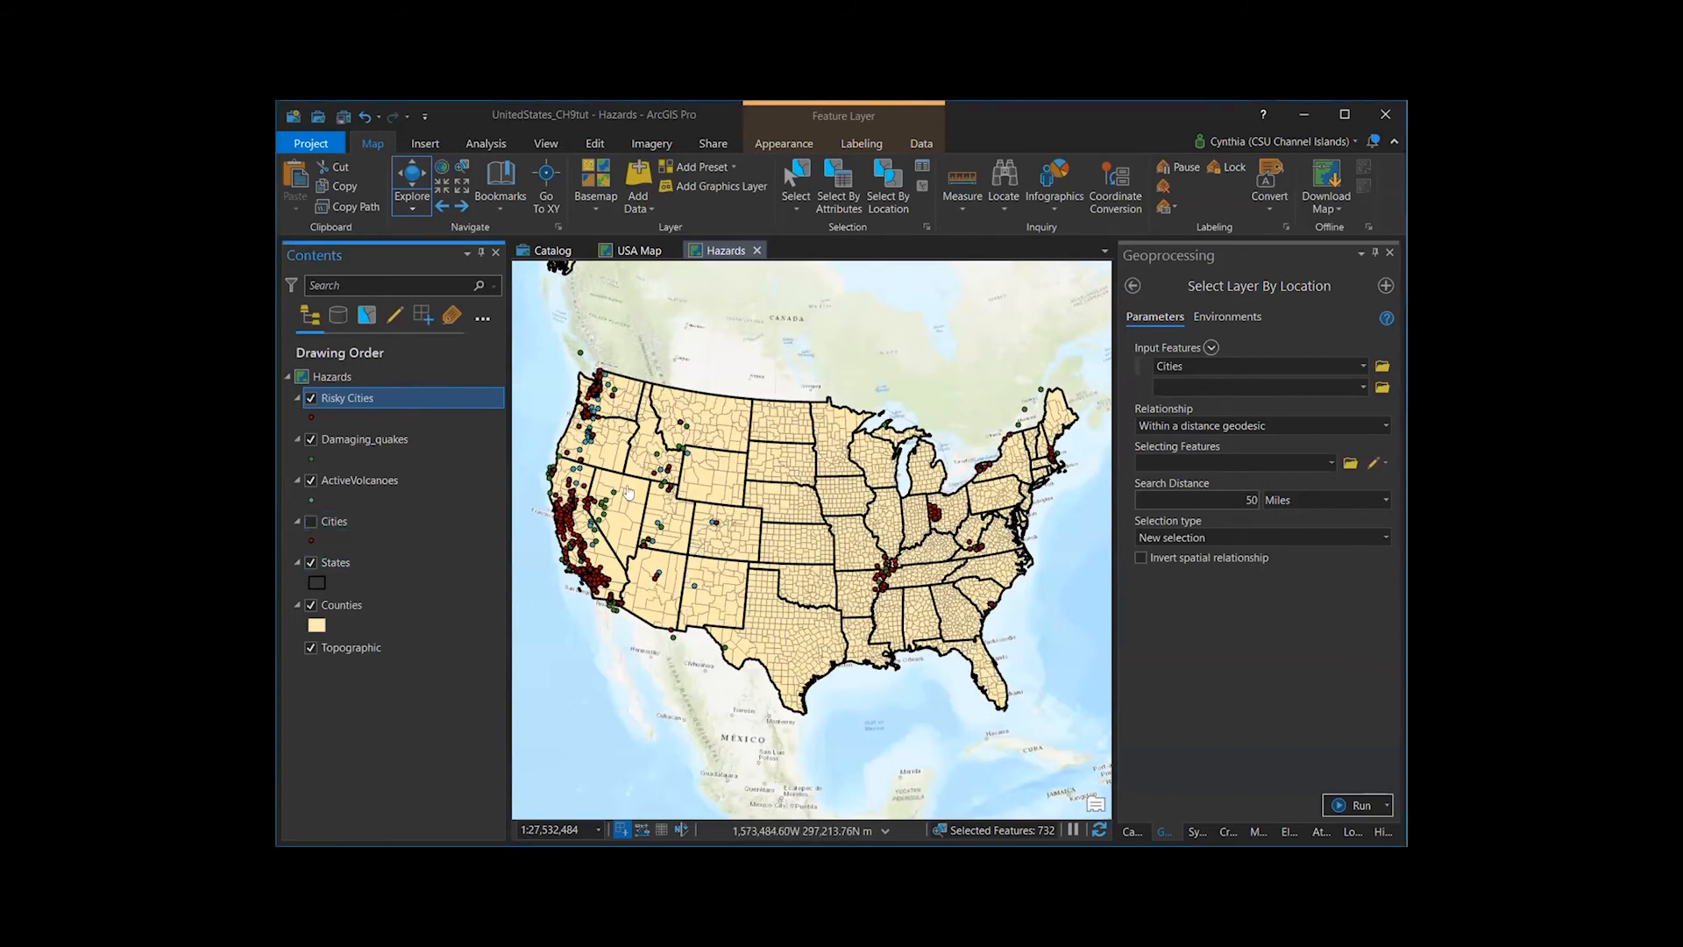
click(342, 123)
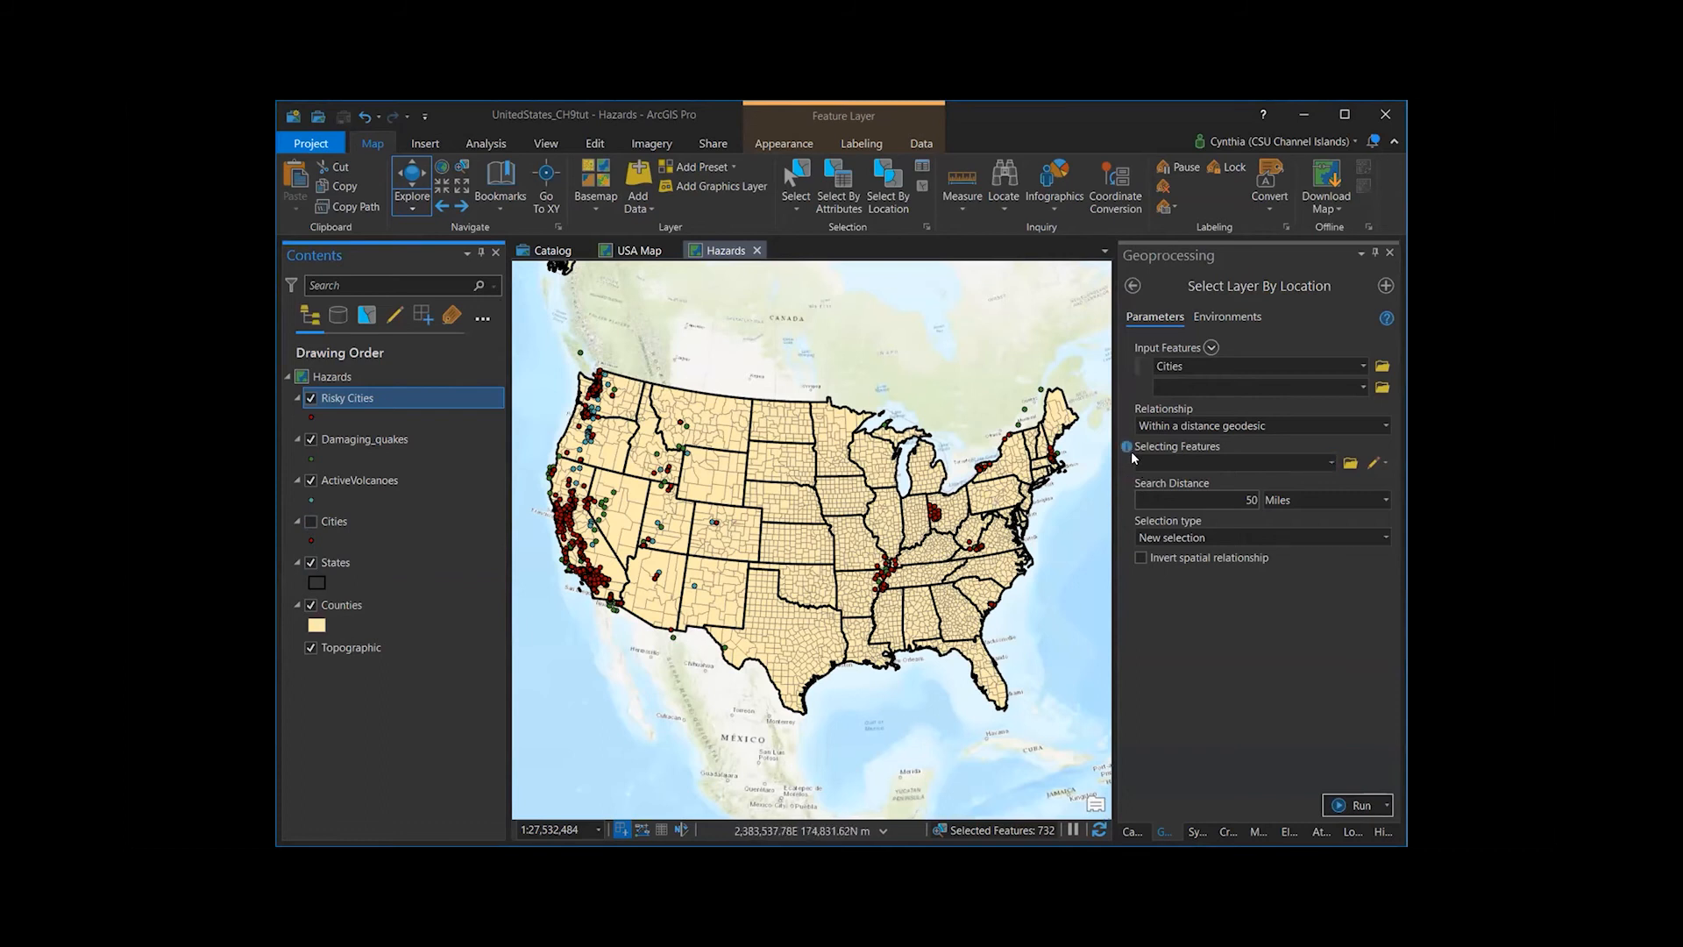
- Find and open the Summary Statistics tool and set Risky Cities as its input table
click(1133, 286)
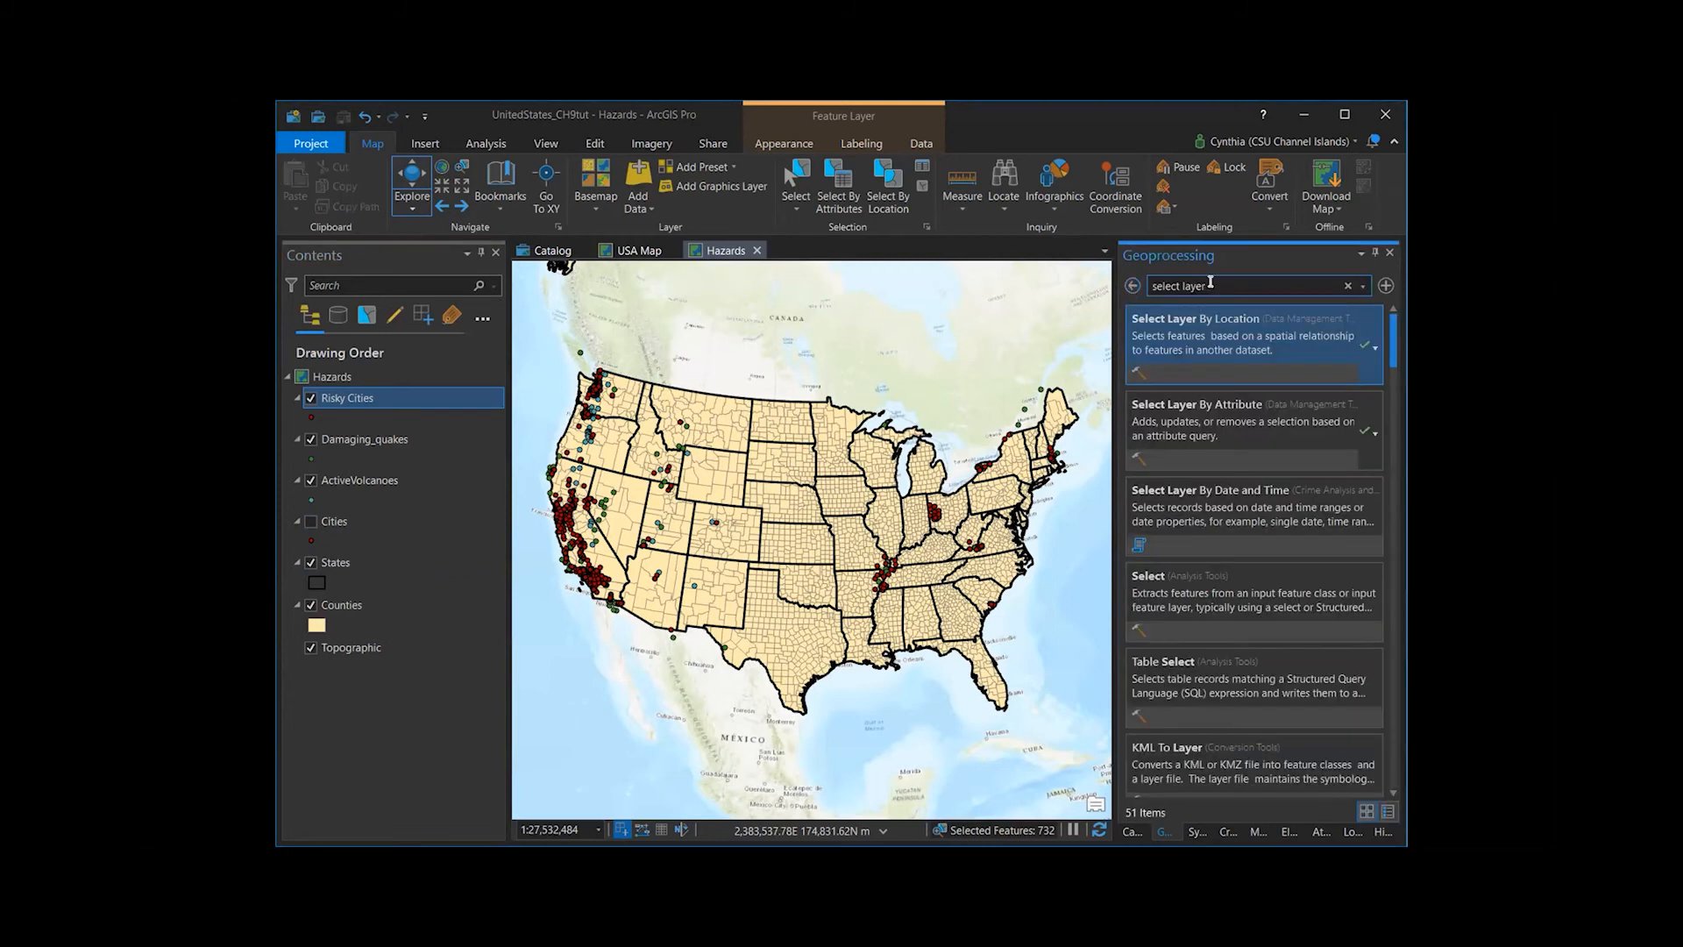
drag(1210, 281, 1113, 290)
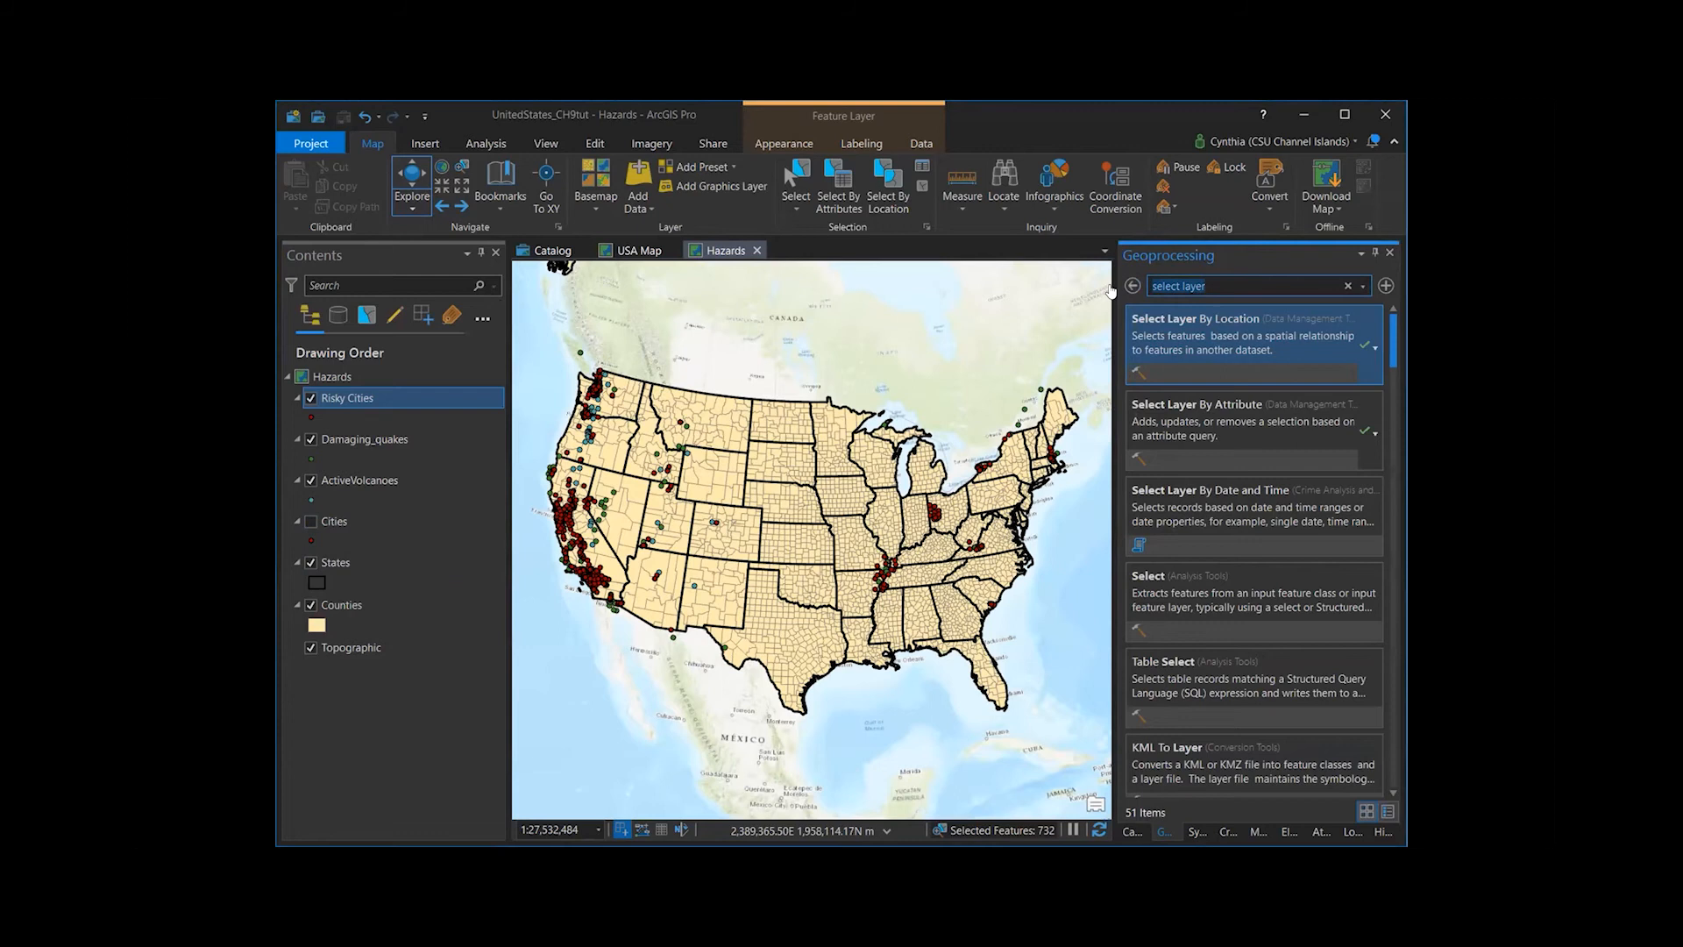
text(Summary stat)
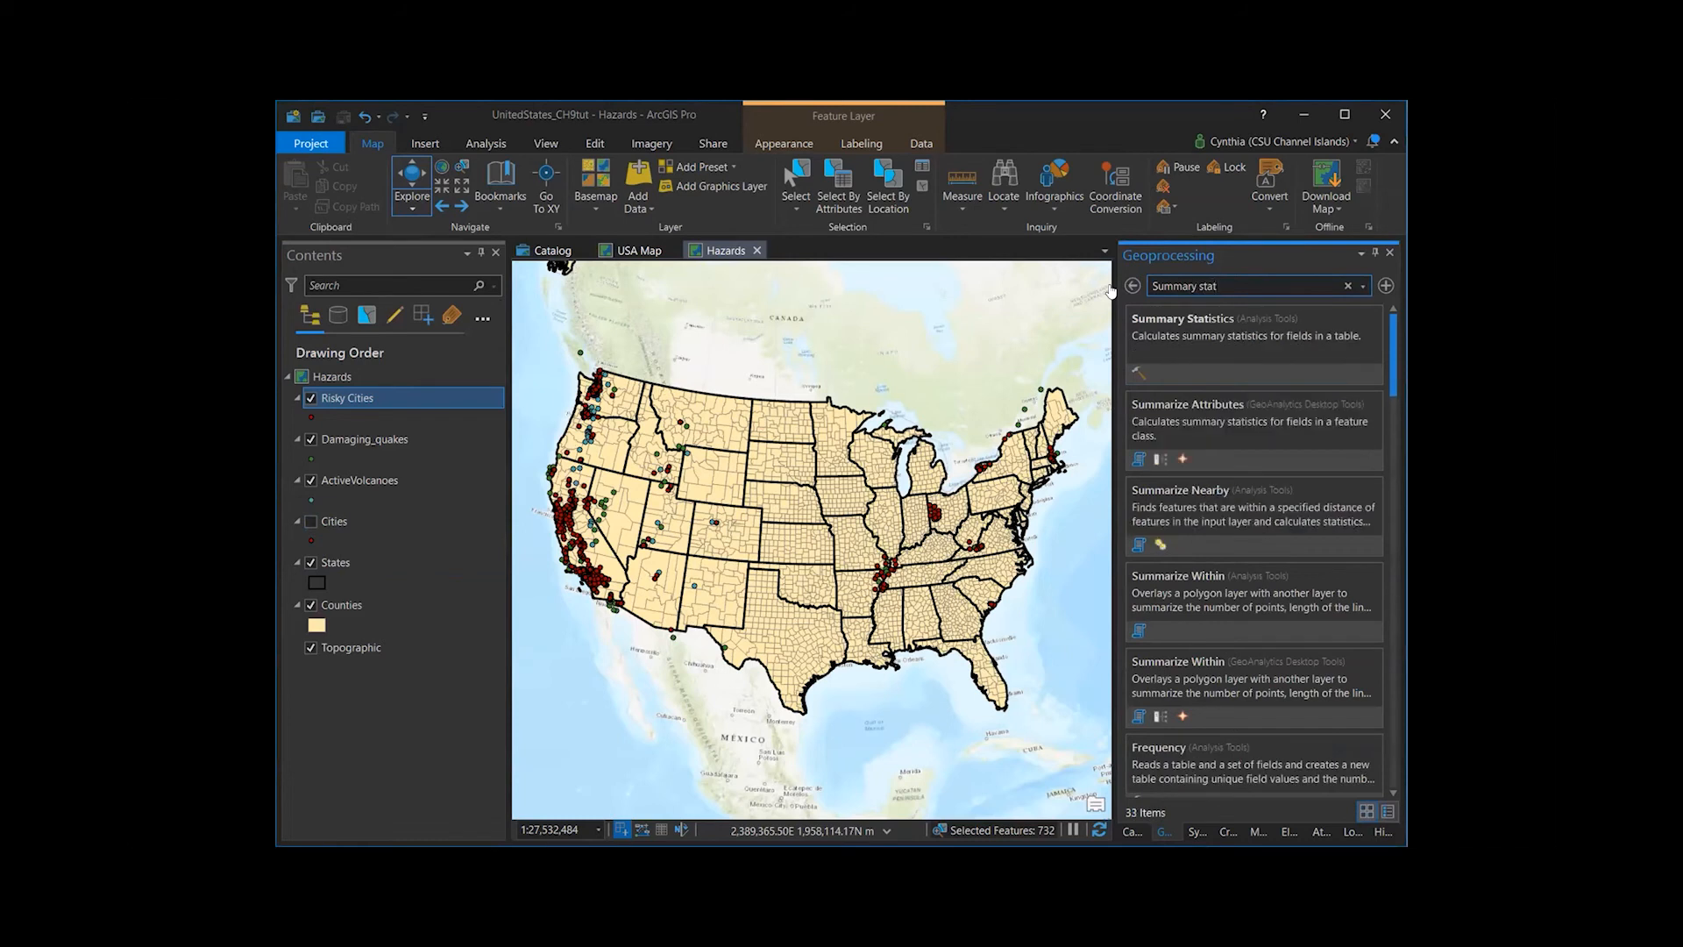
click(1140, 320)
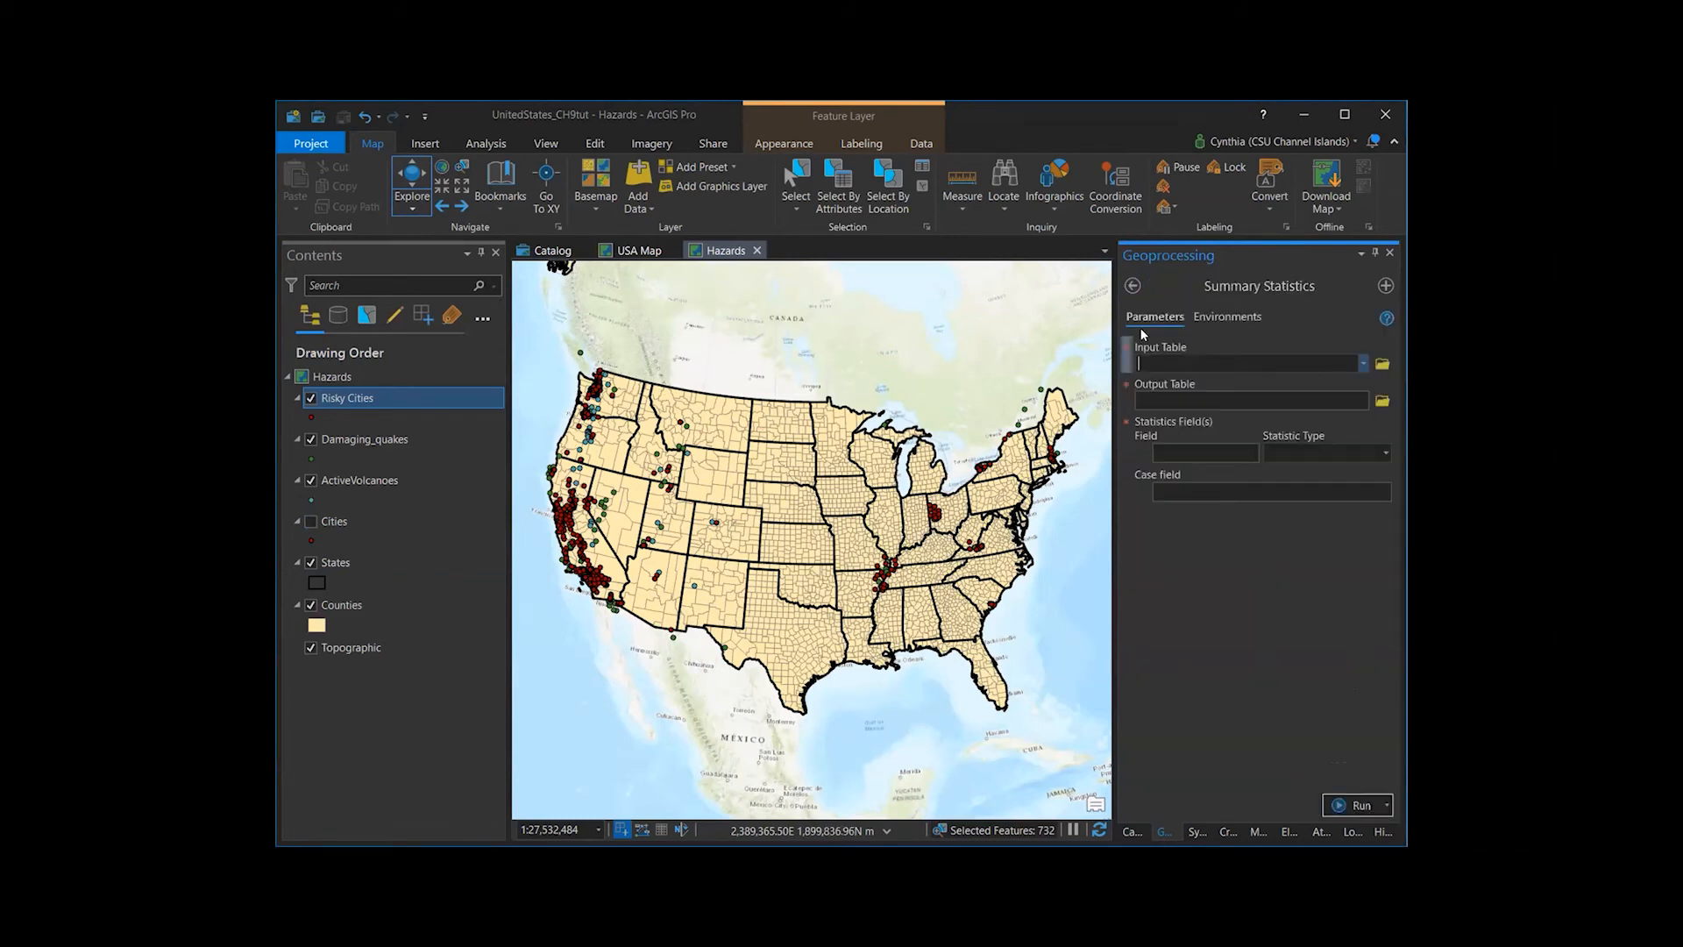
click(1363, 364)
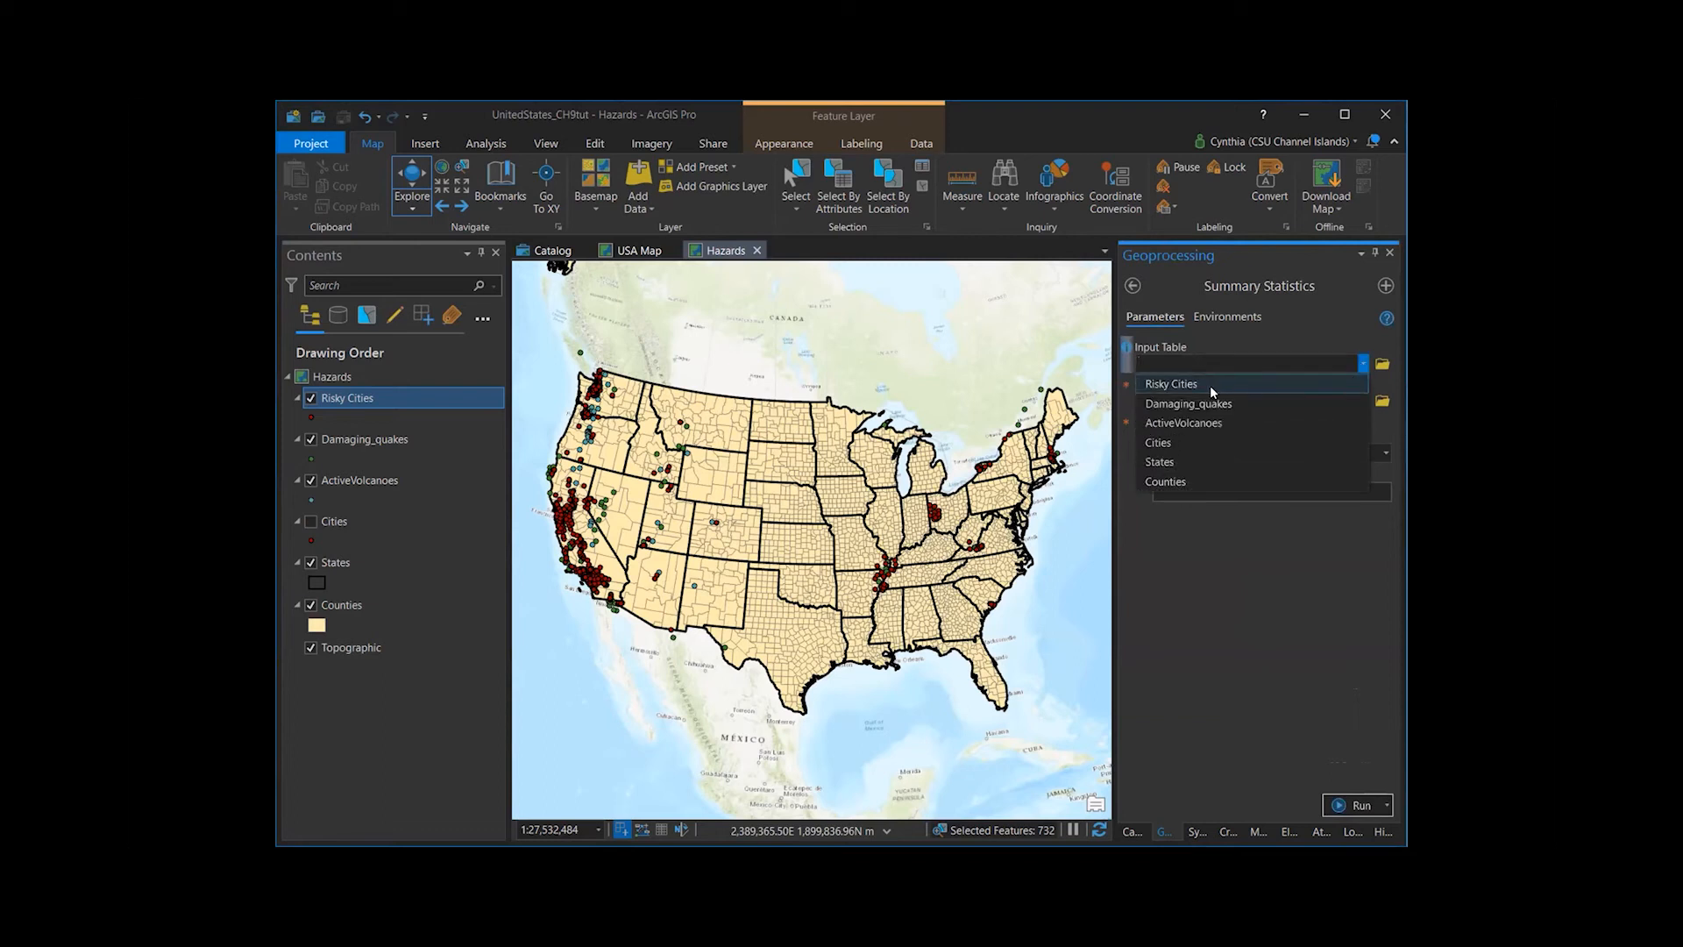
click(1210, 386)
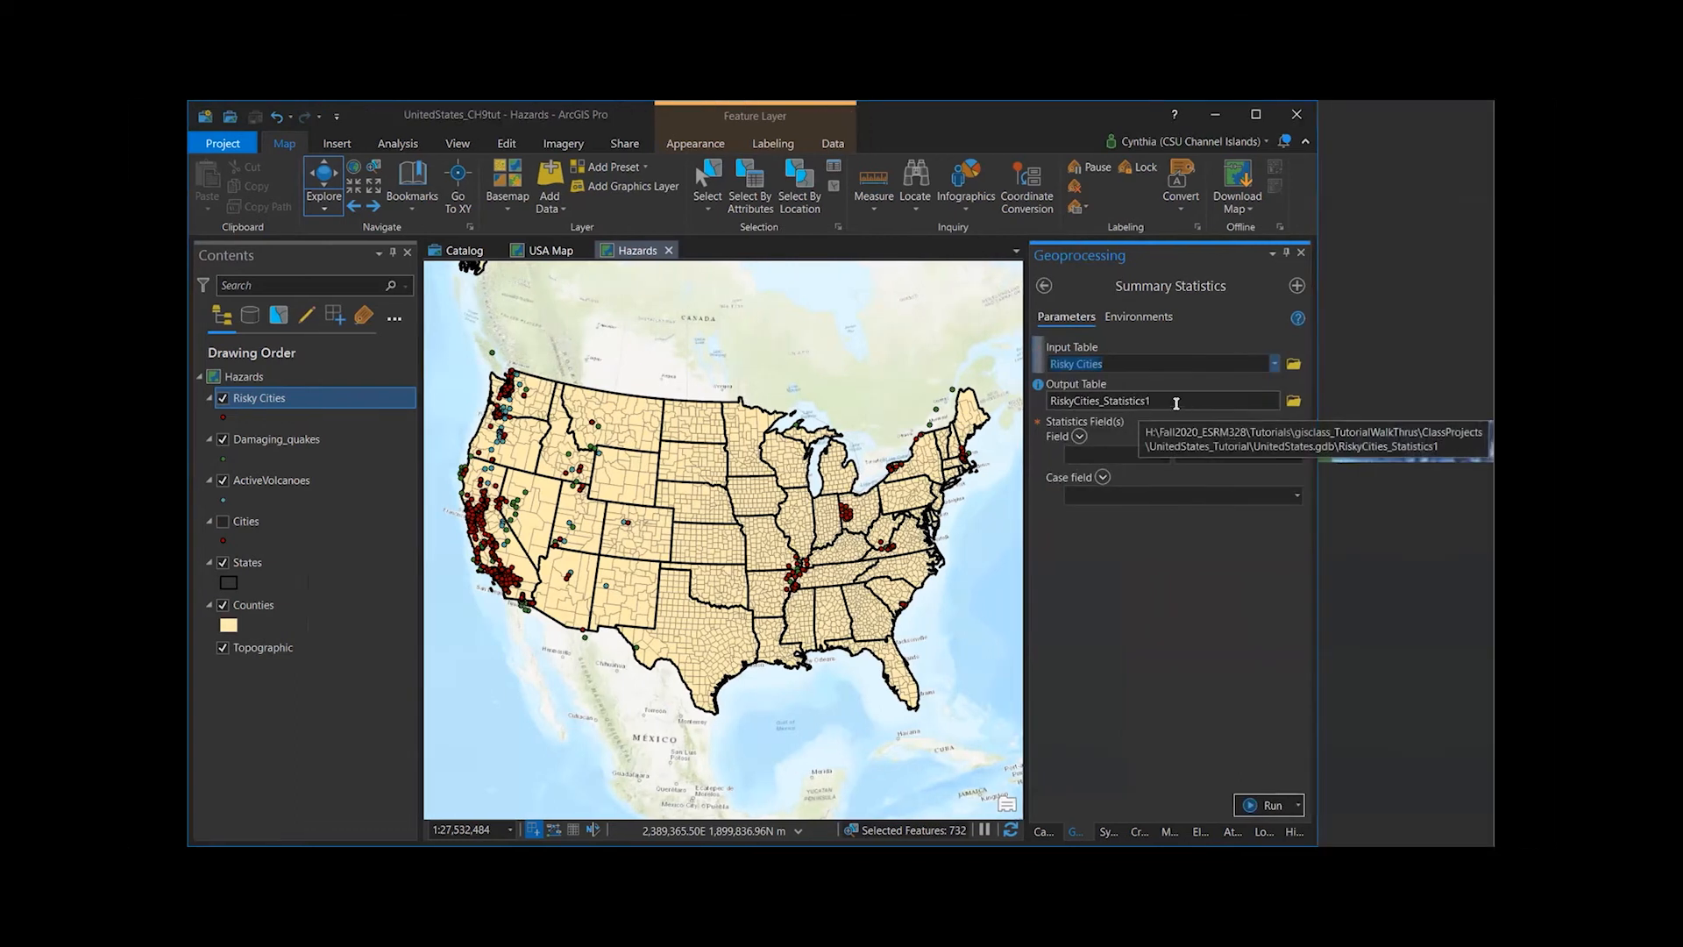
- Name the Summary Statistics output table RiskyCities_Population2014
click(1175, 403)
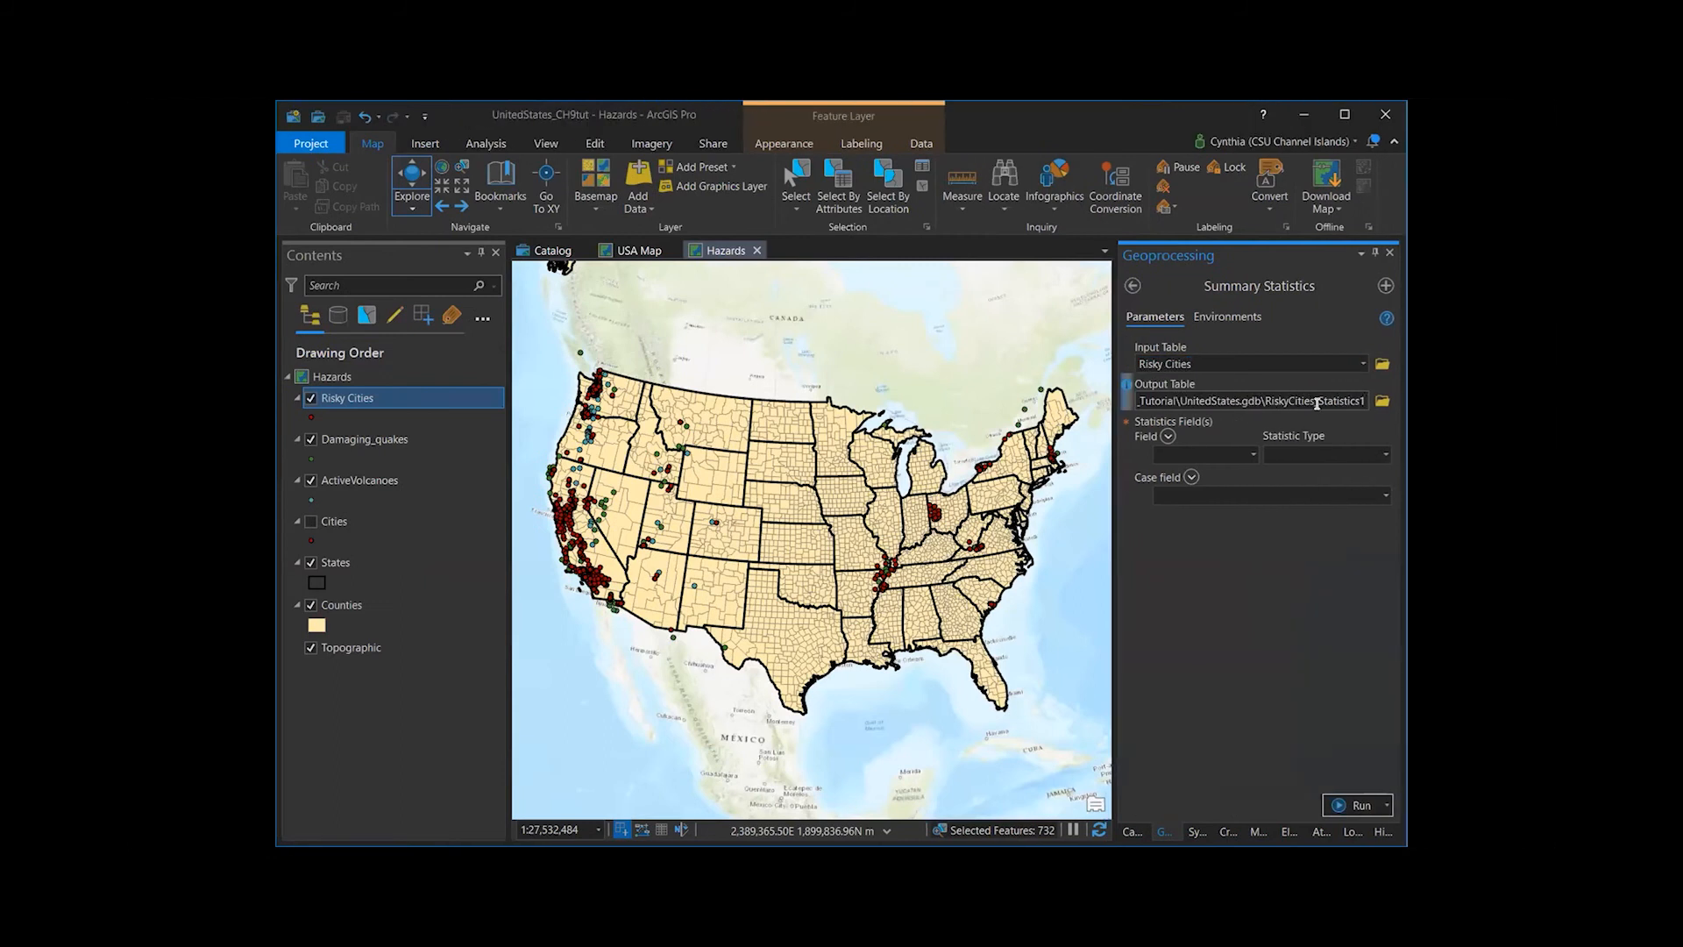
drag(1317, 400, 1383, 406)
text(Pop)
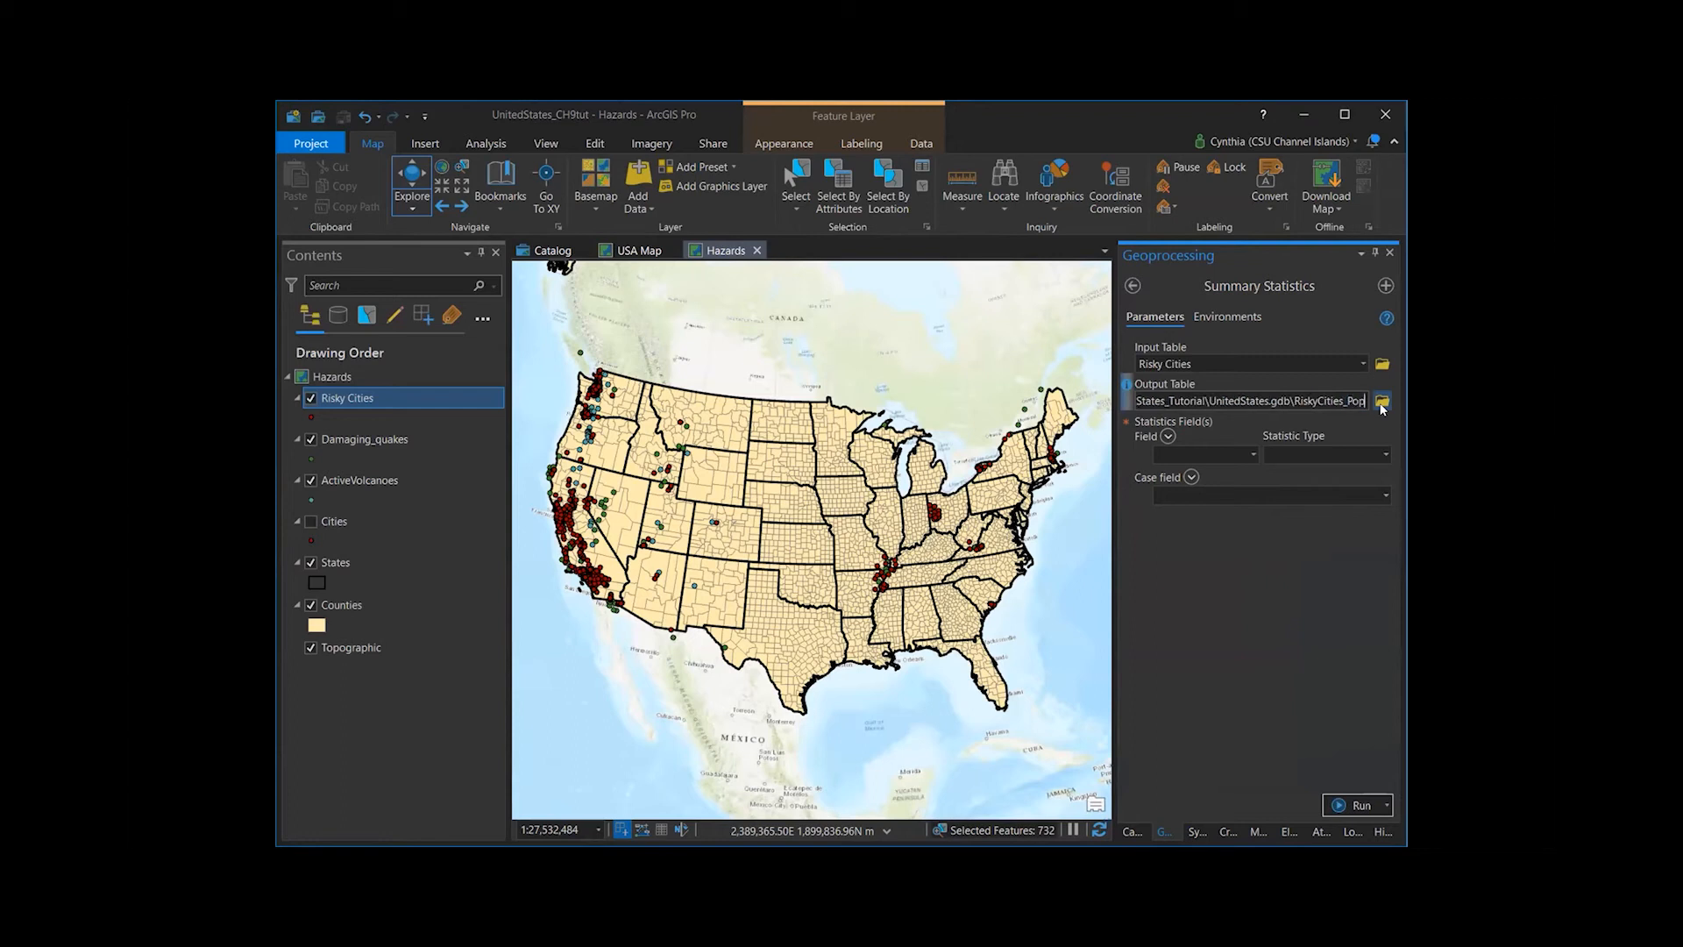
text(ulation2014)
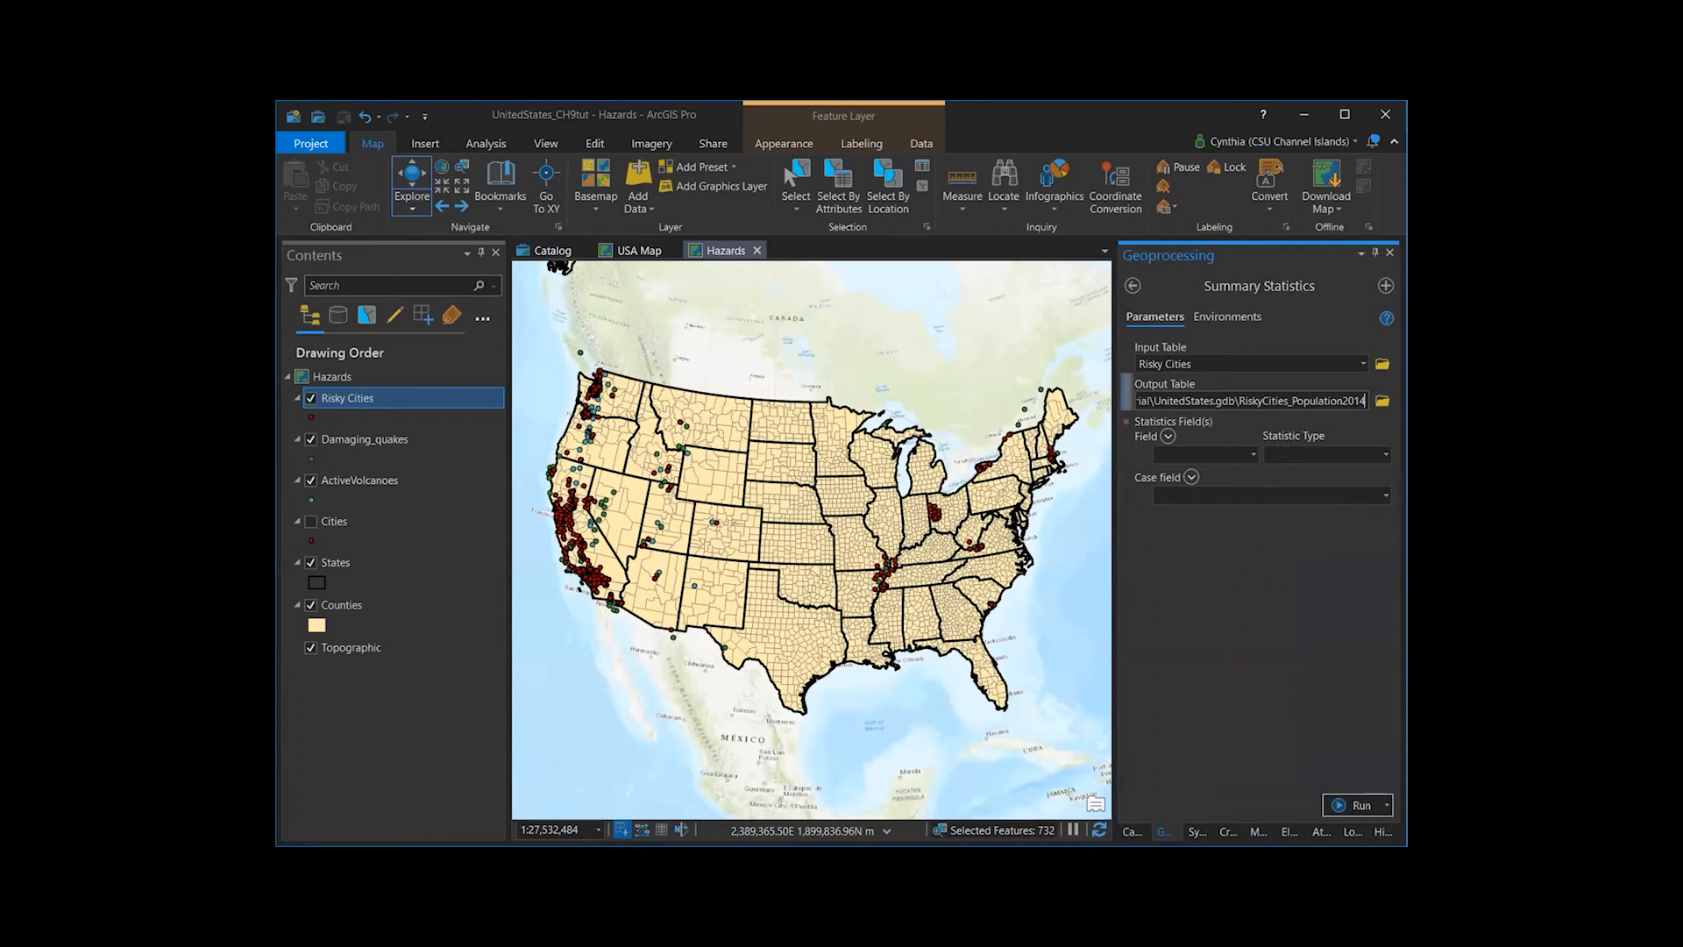
- Set POP2014 as the statistics field with Sum as its statistic type
click(1255, 455)
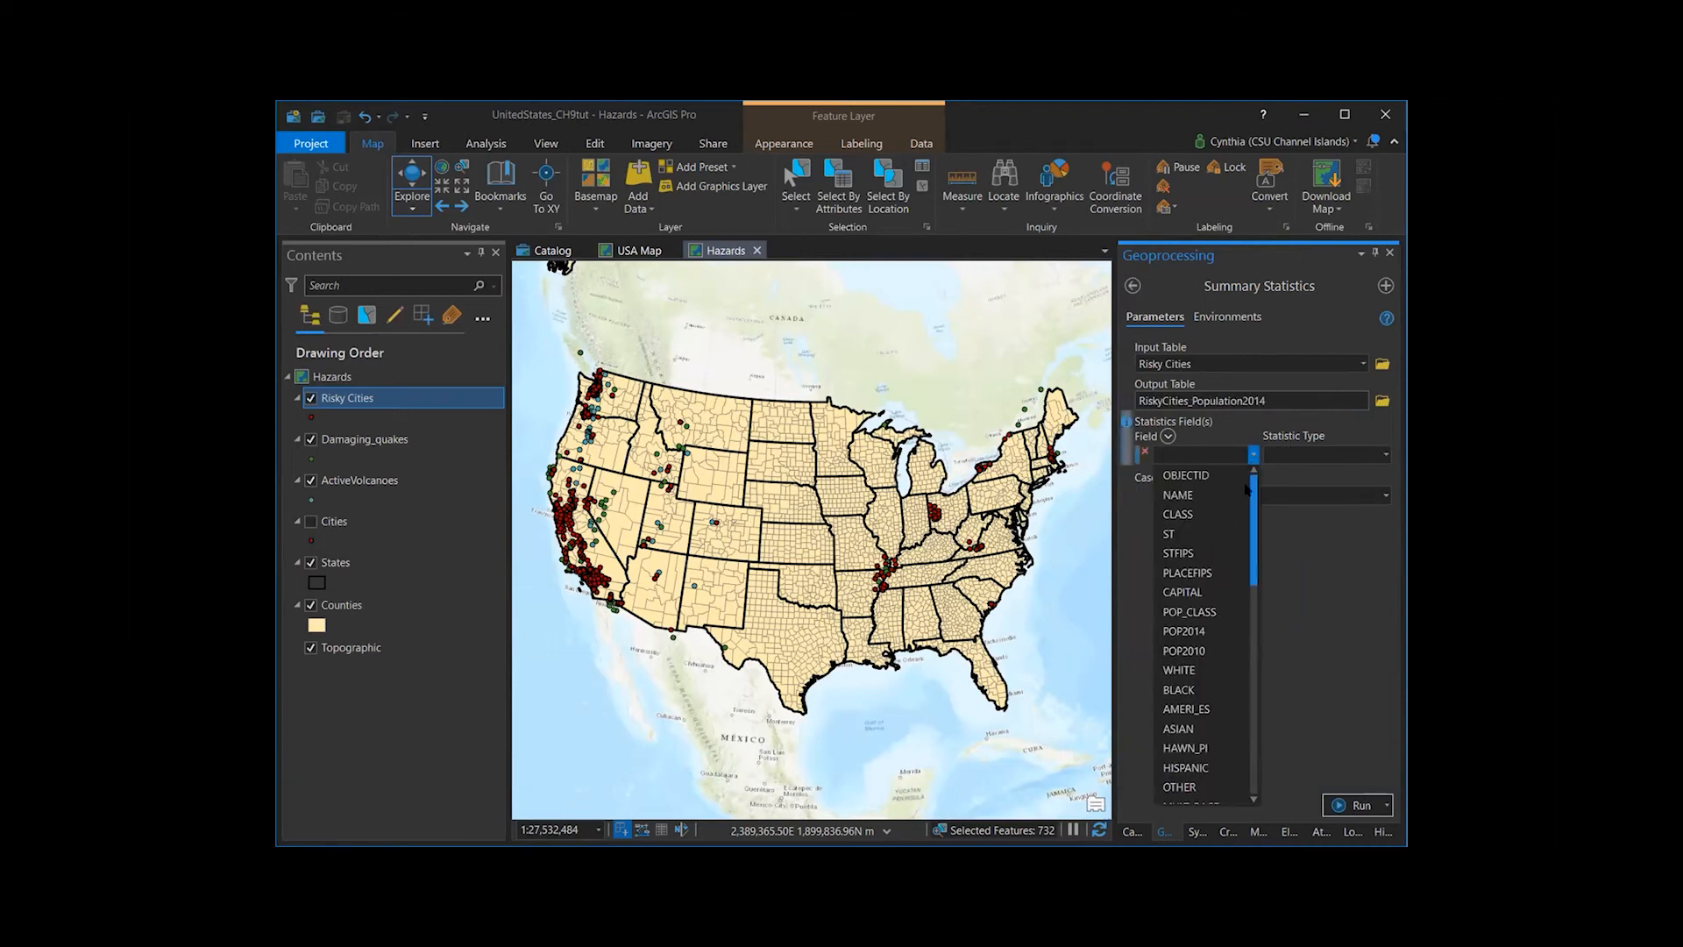
click(1219, 632)
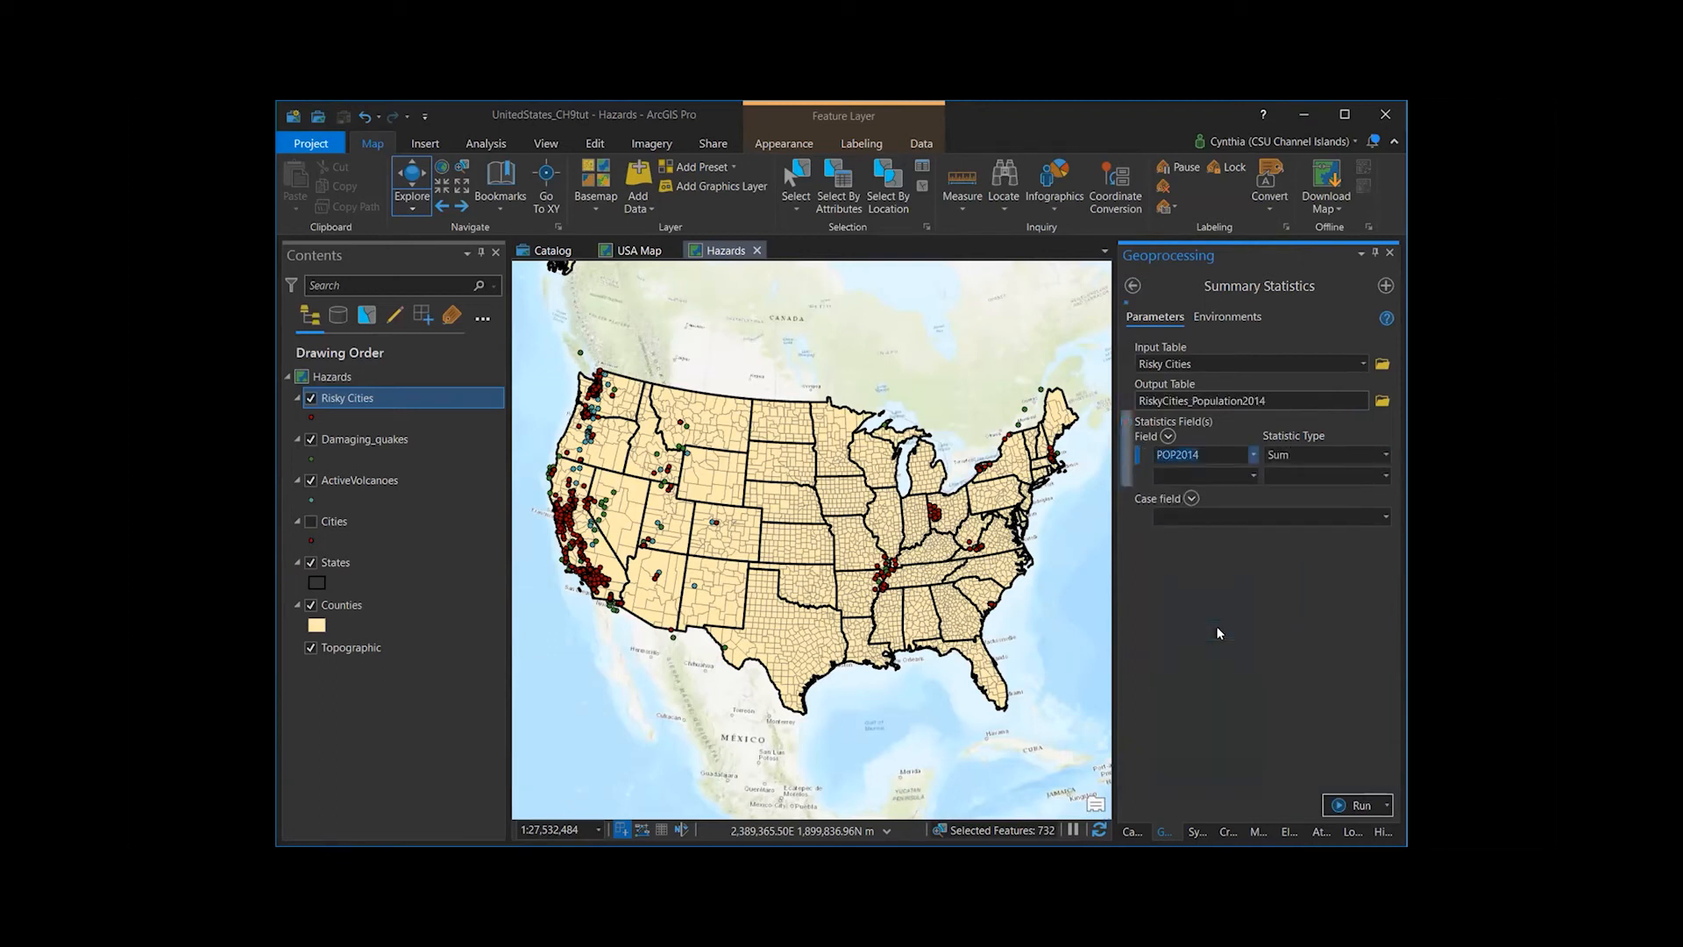
click(1386, 454)
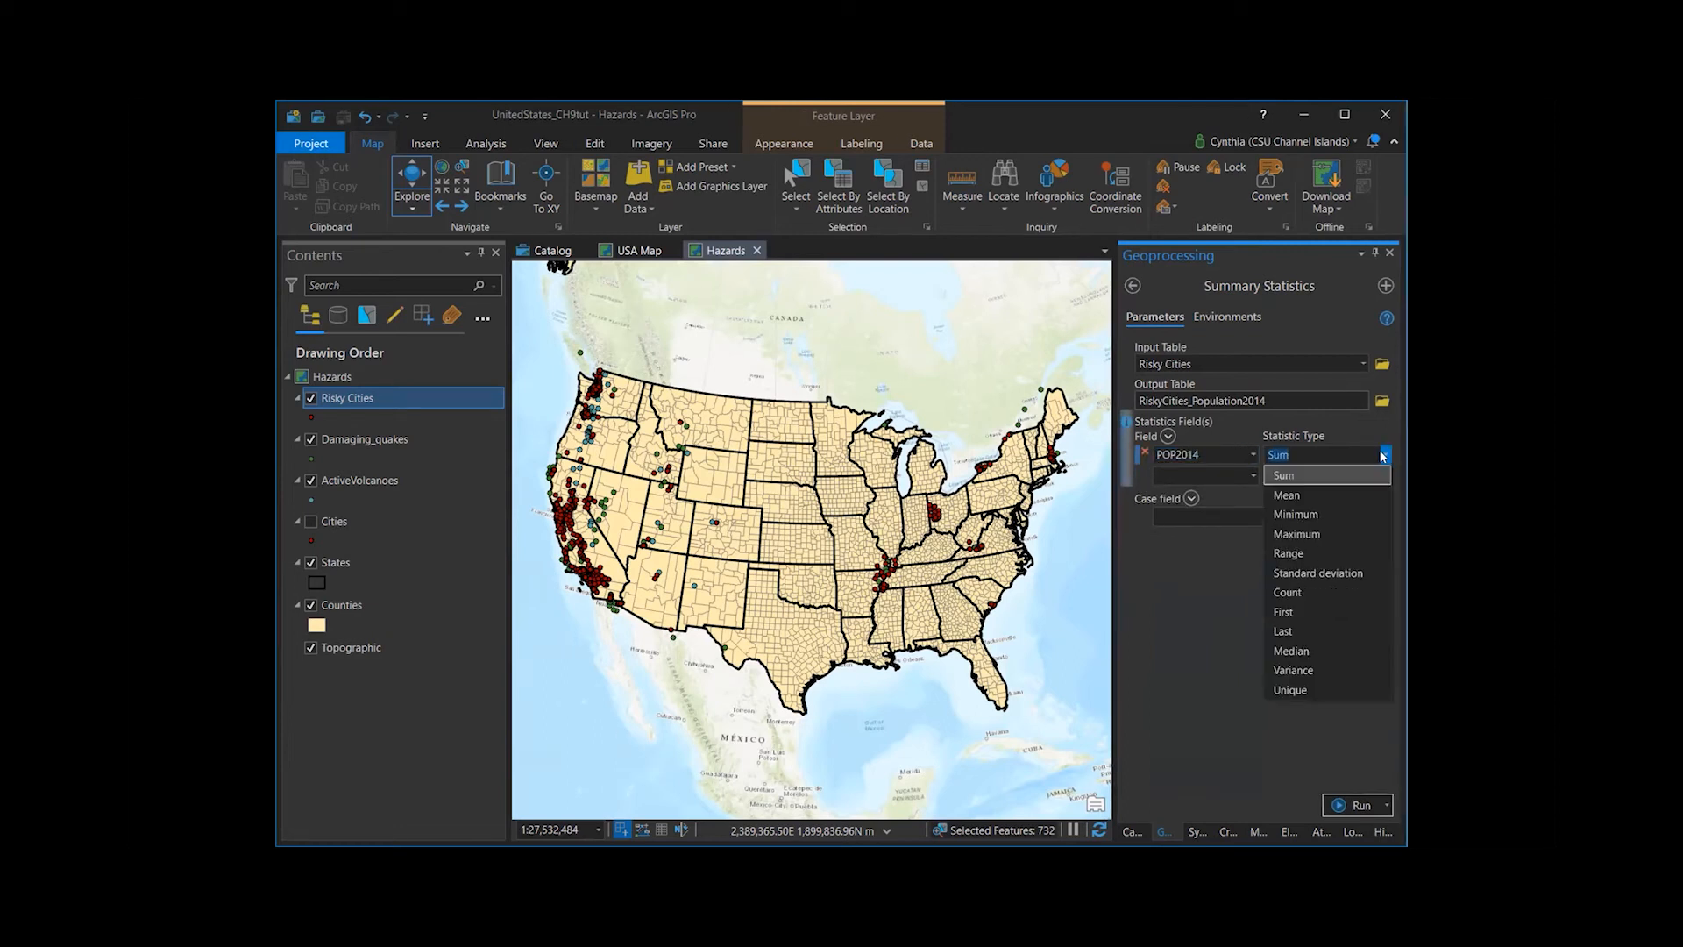
click(1289, 481)
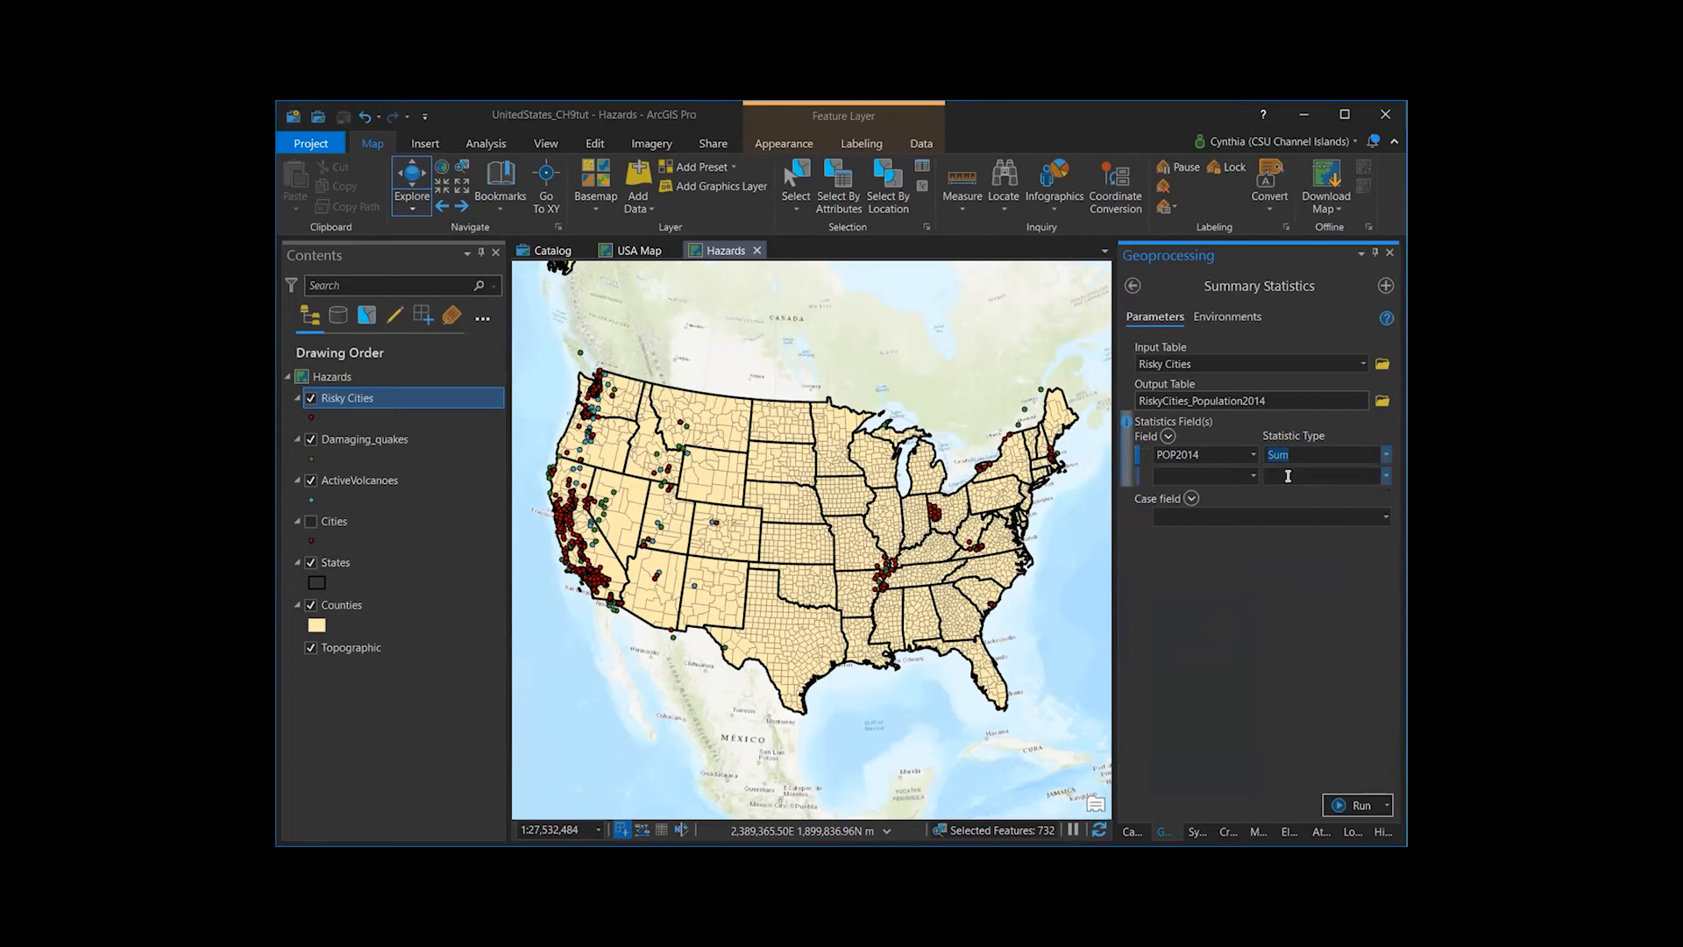
click(1254, 475)
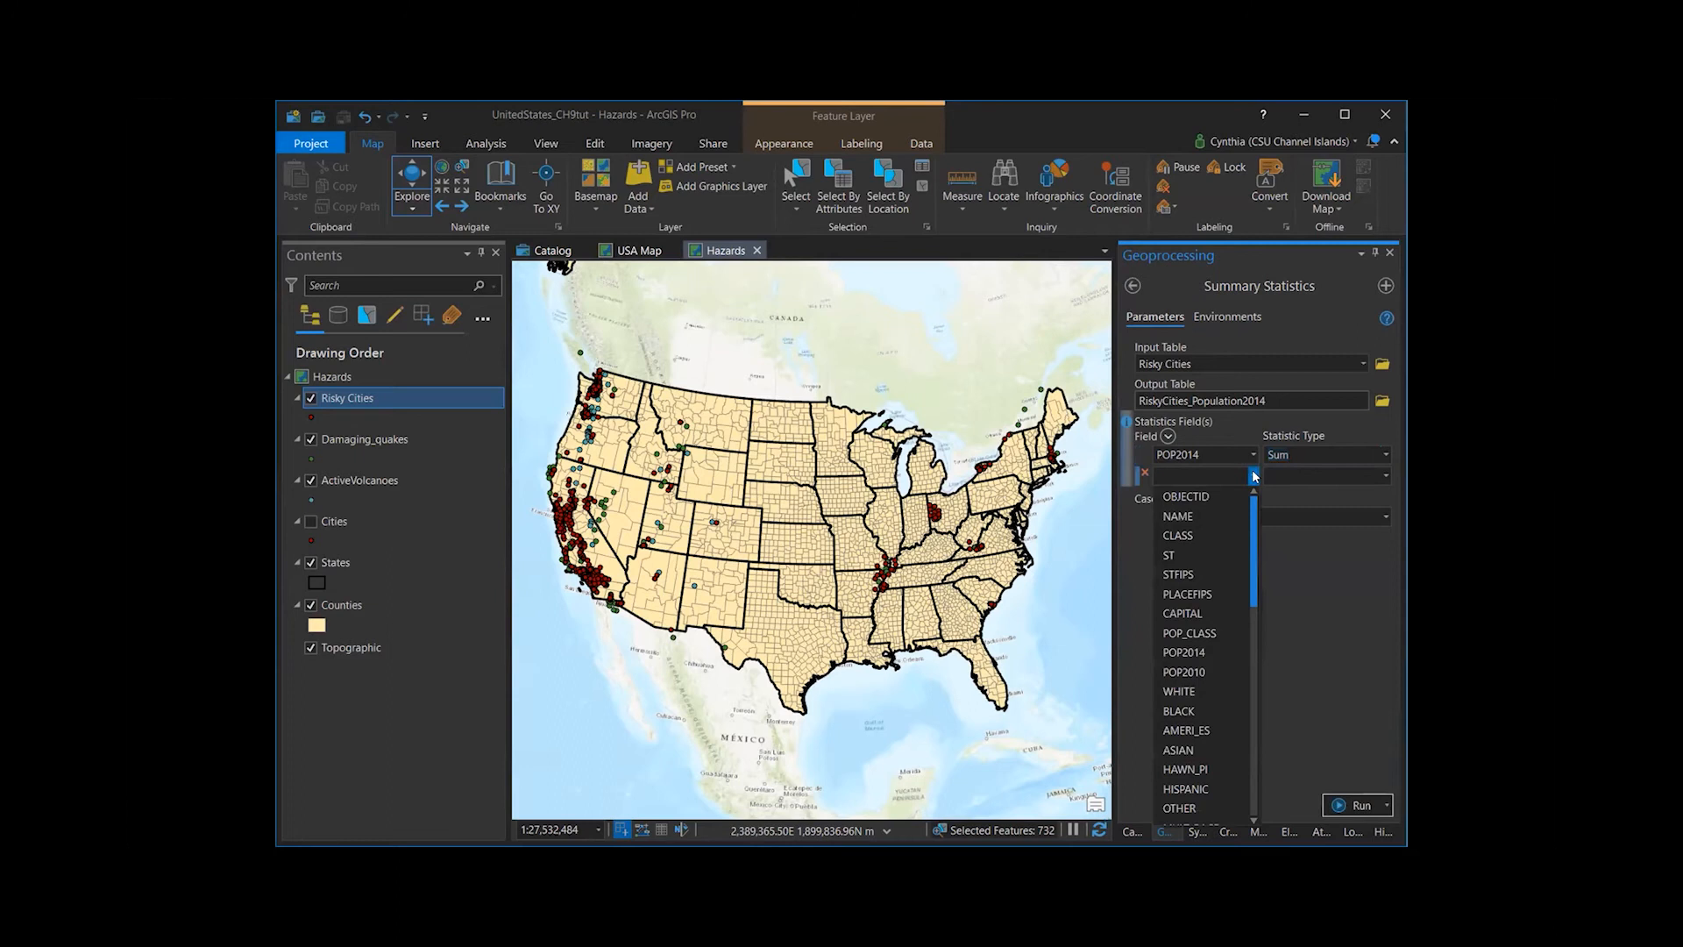
click(1213, 653)
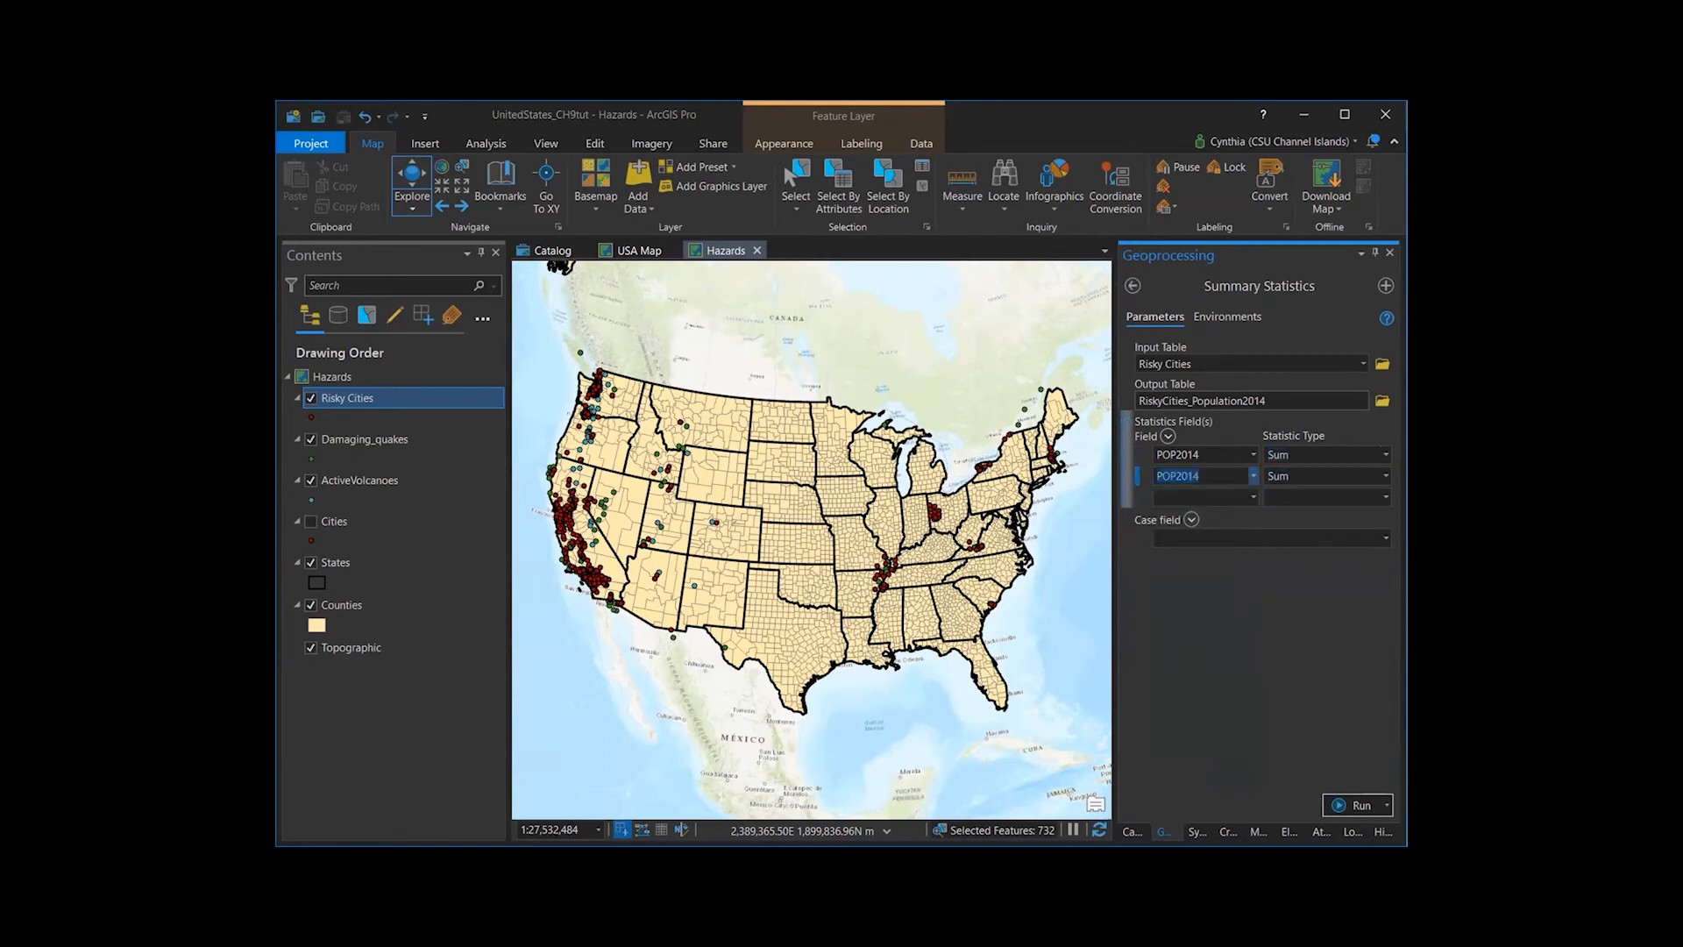
click(1383, 476)
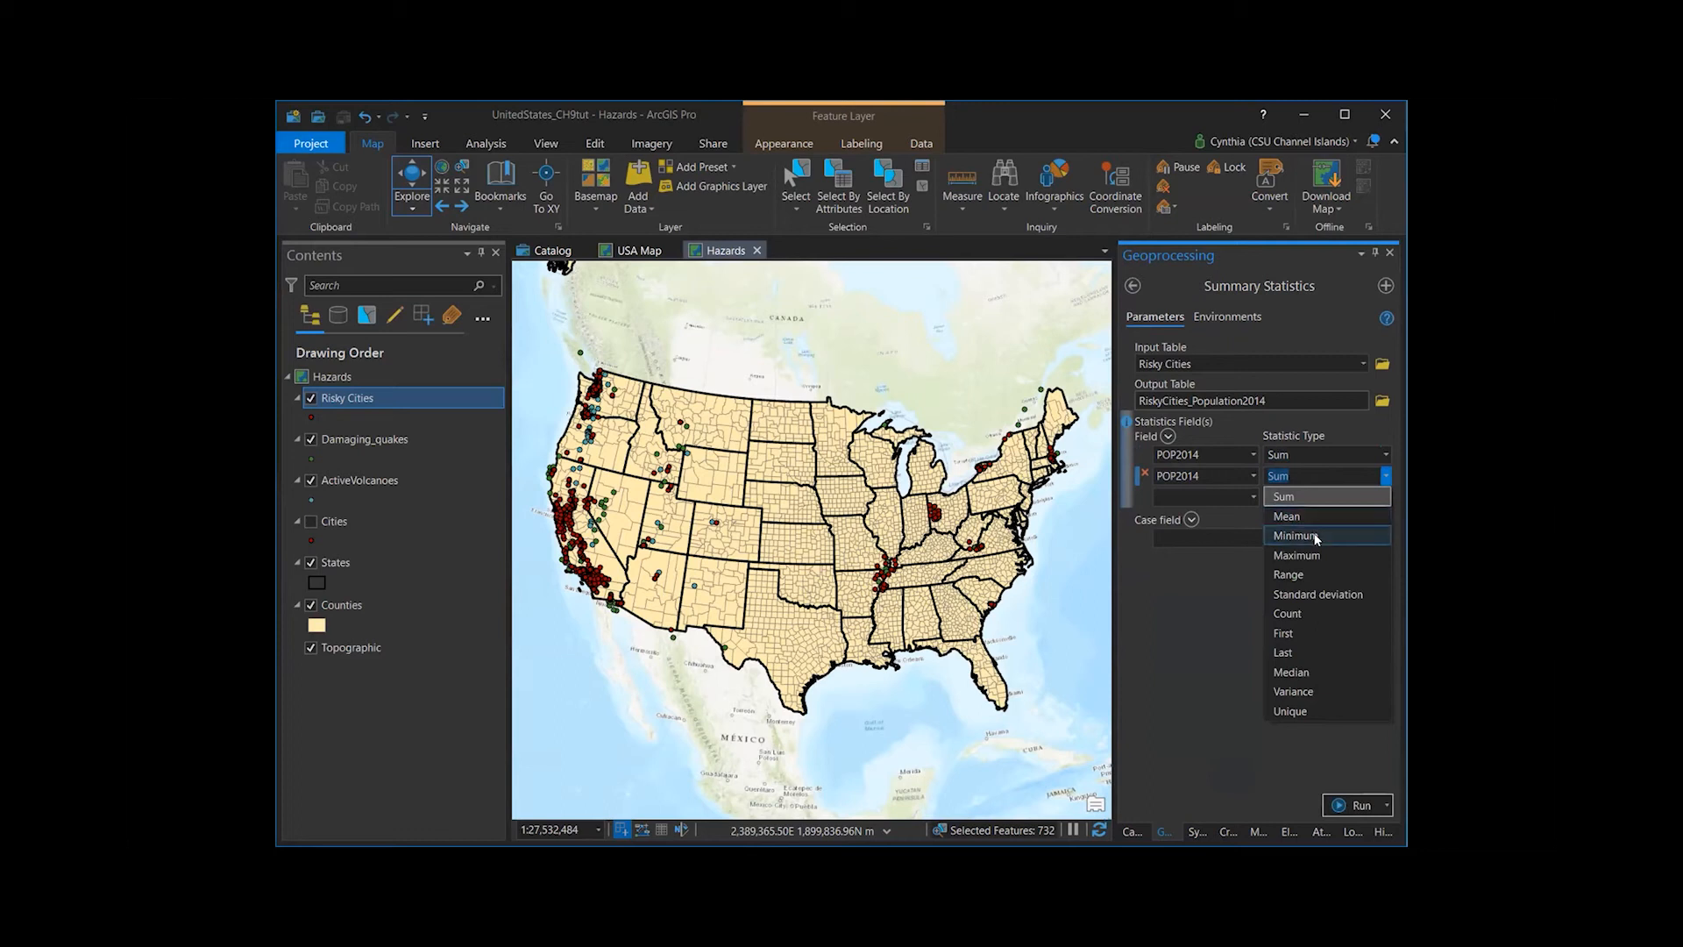
click(1299, 496)
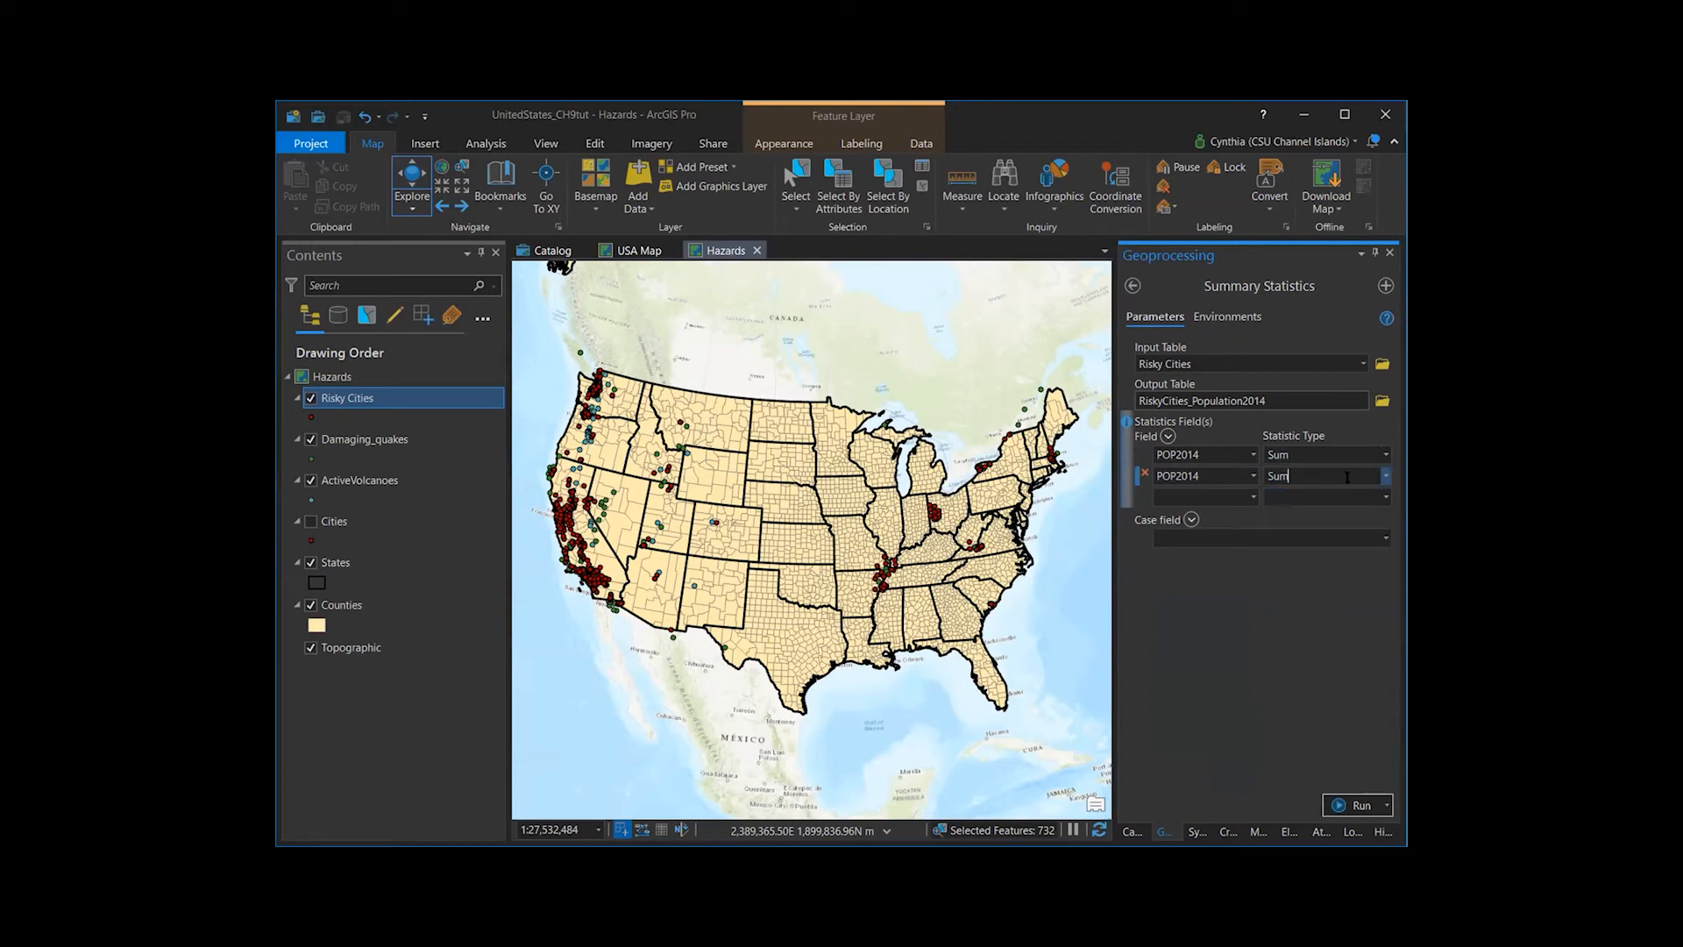
click(1143, 476)
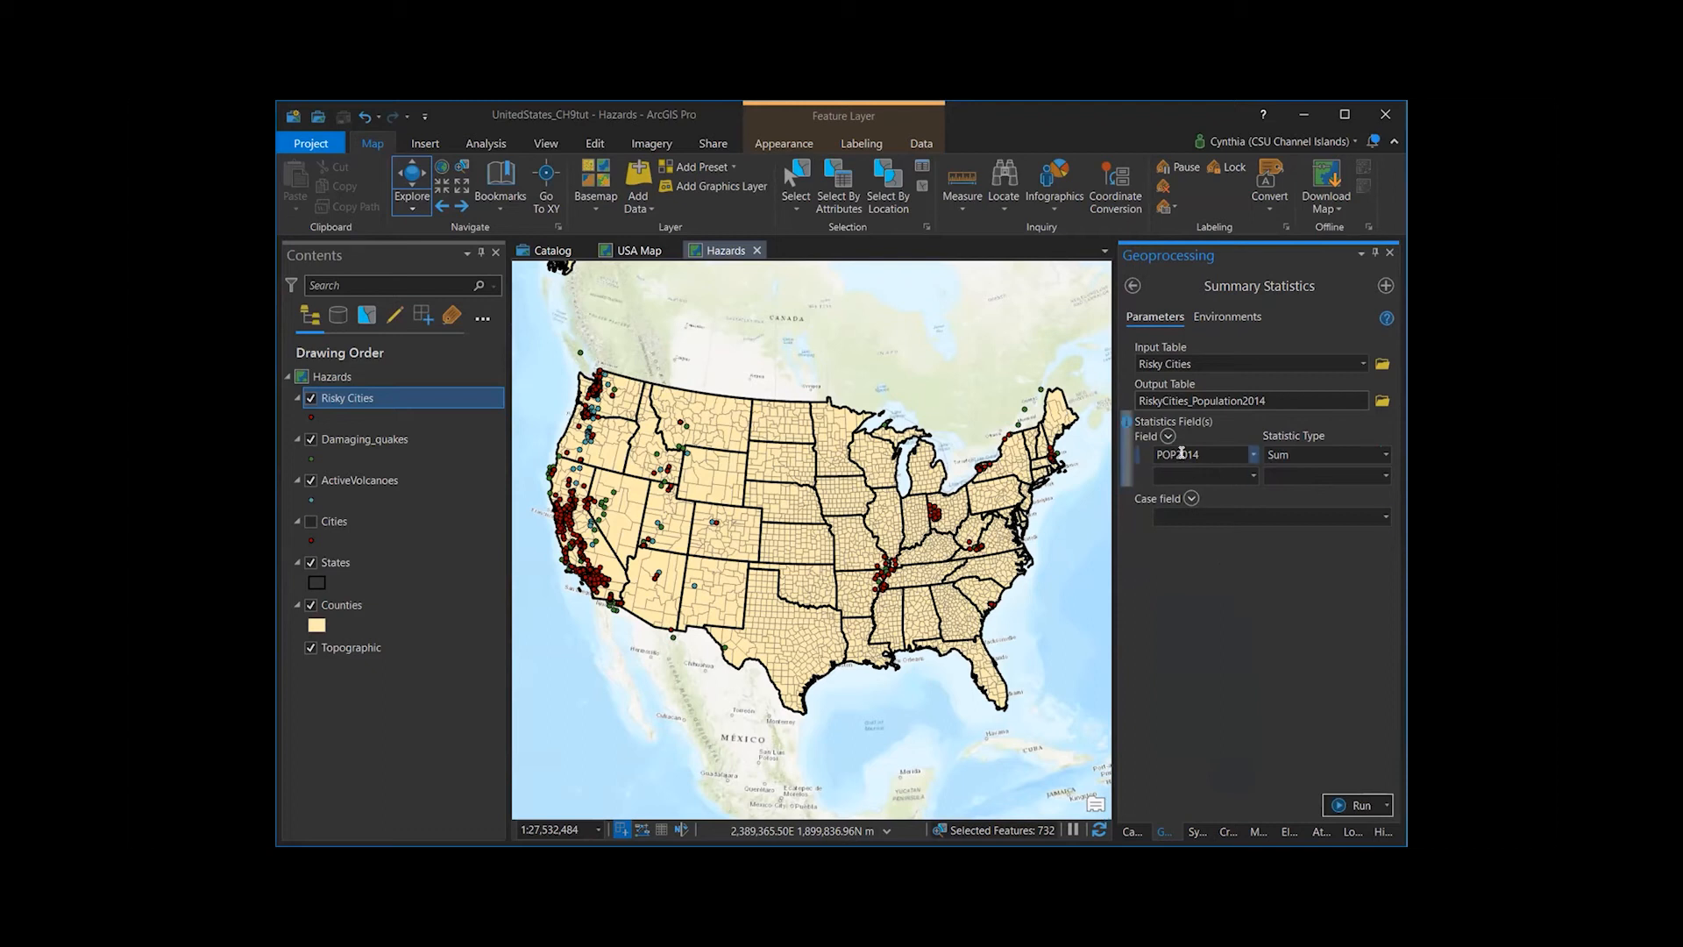
- Run Summary Statistics, open the RiskyCities_Population2014 table to check the total population, and close the table
click(1333, 804)
mouse_move(1333, 805)
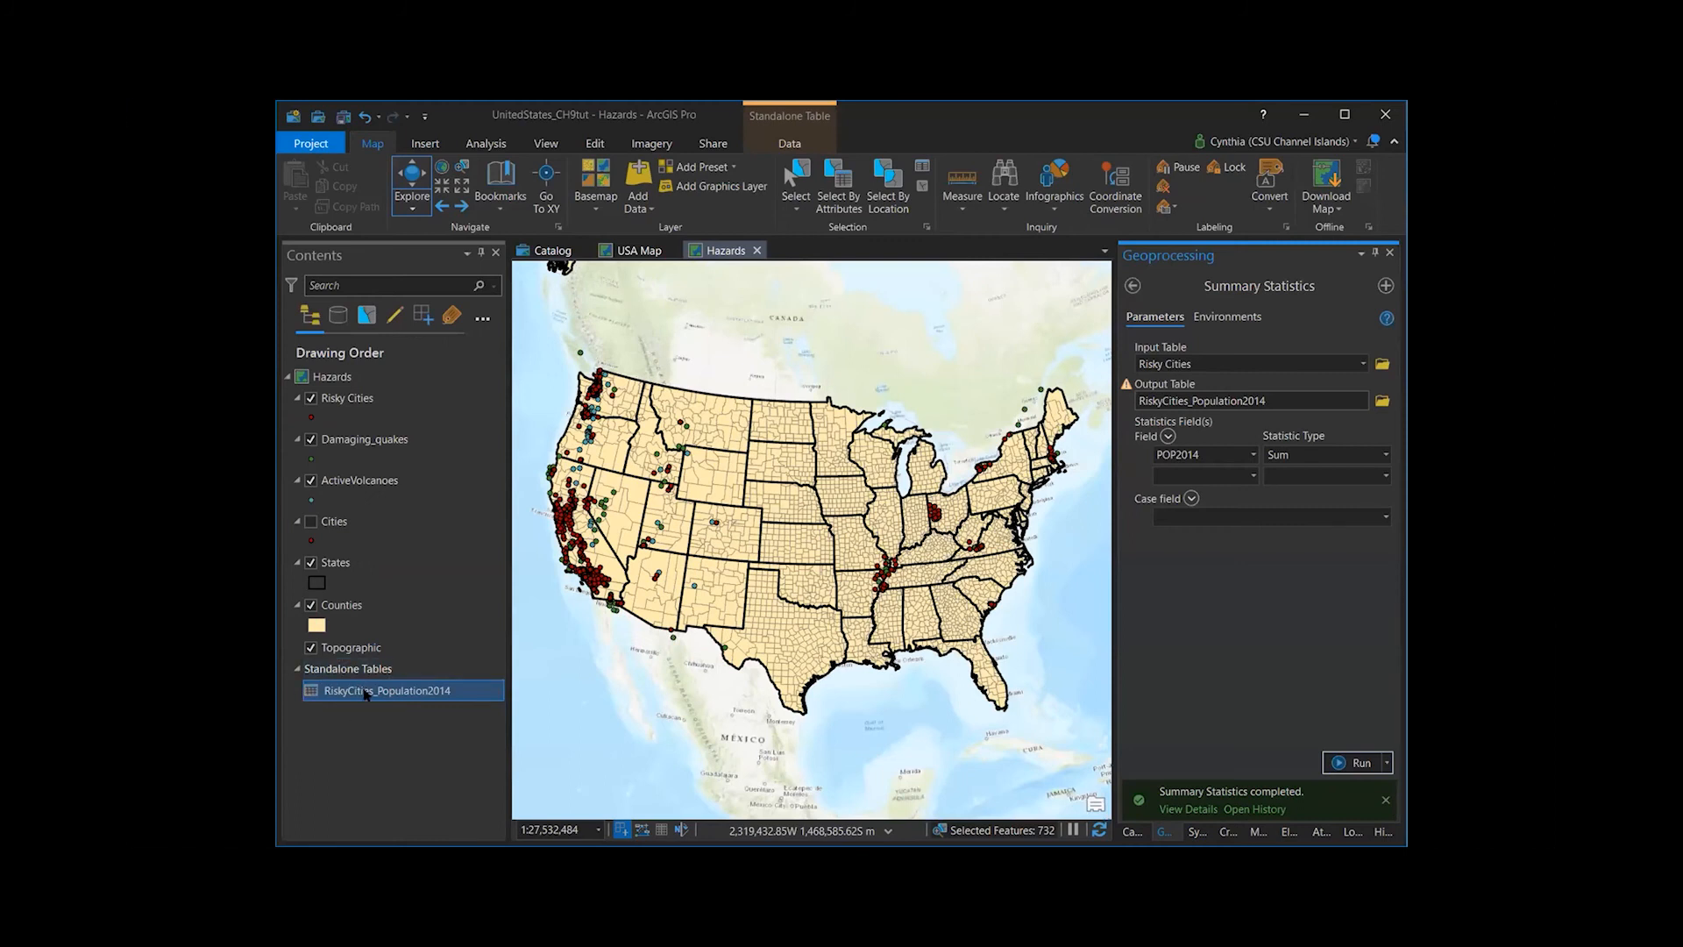
right_click(365, 692)
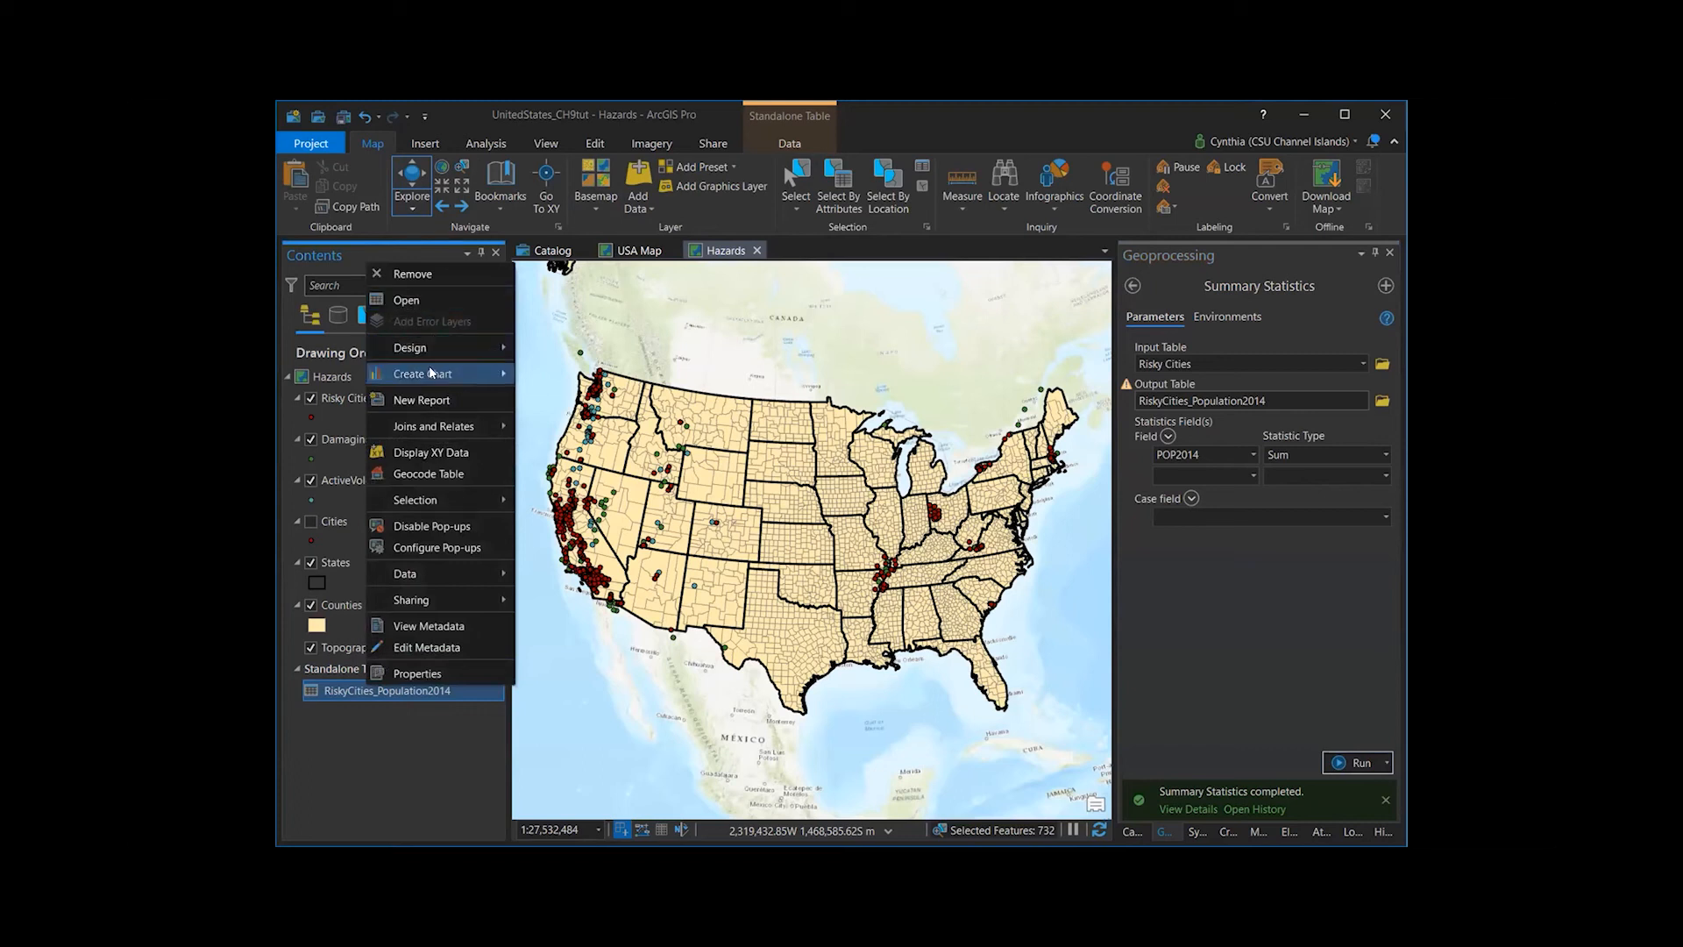
click(426, 302)
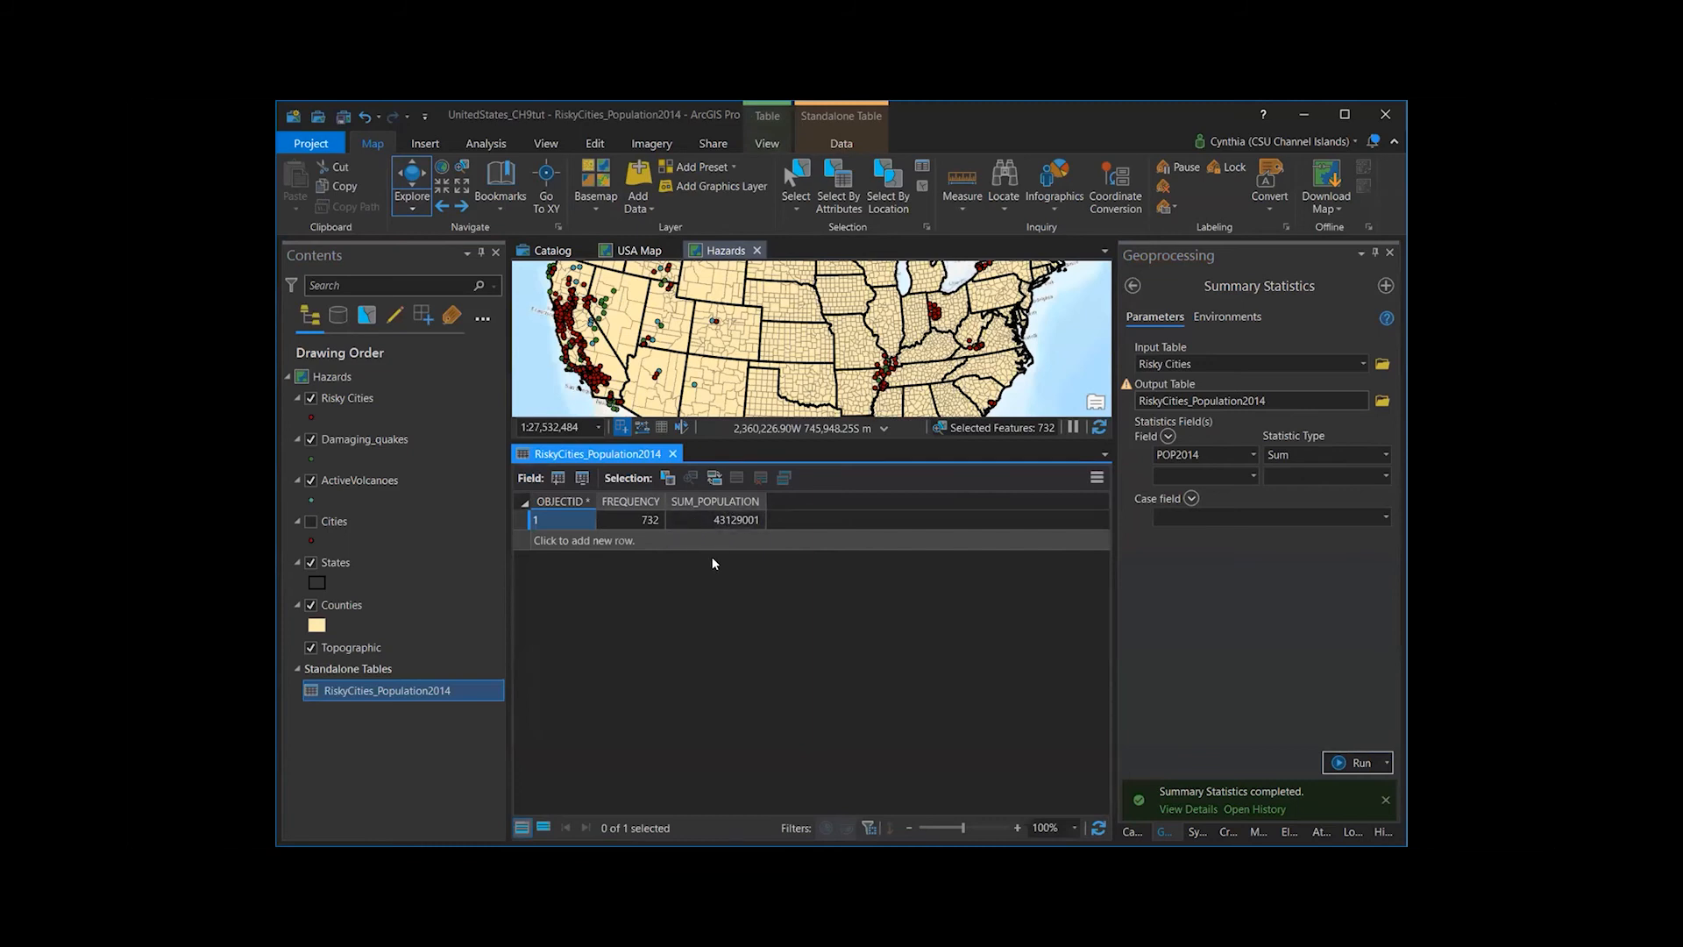
click(672, 454)
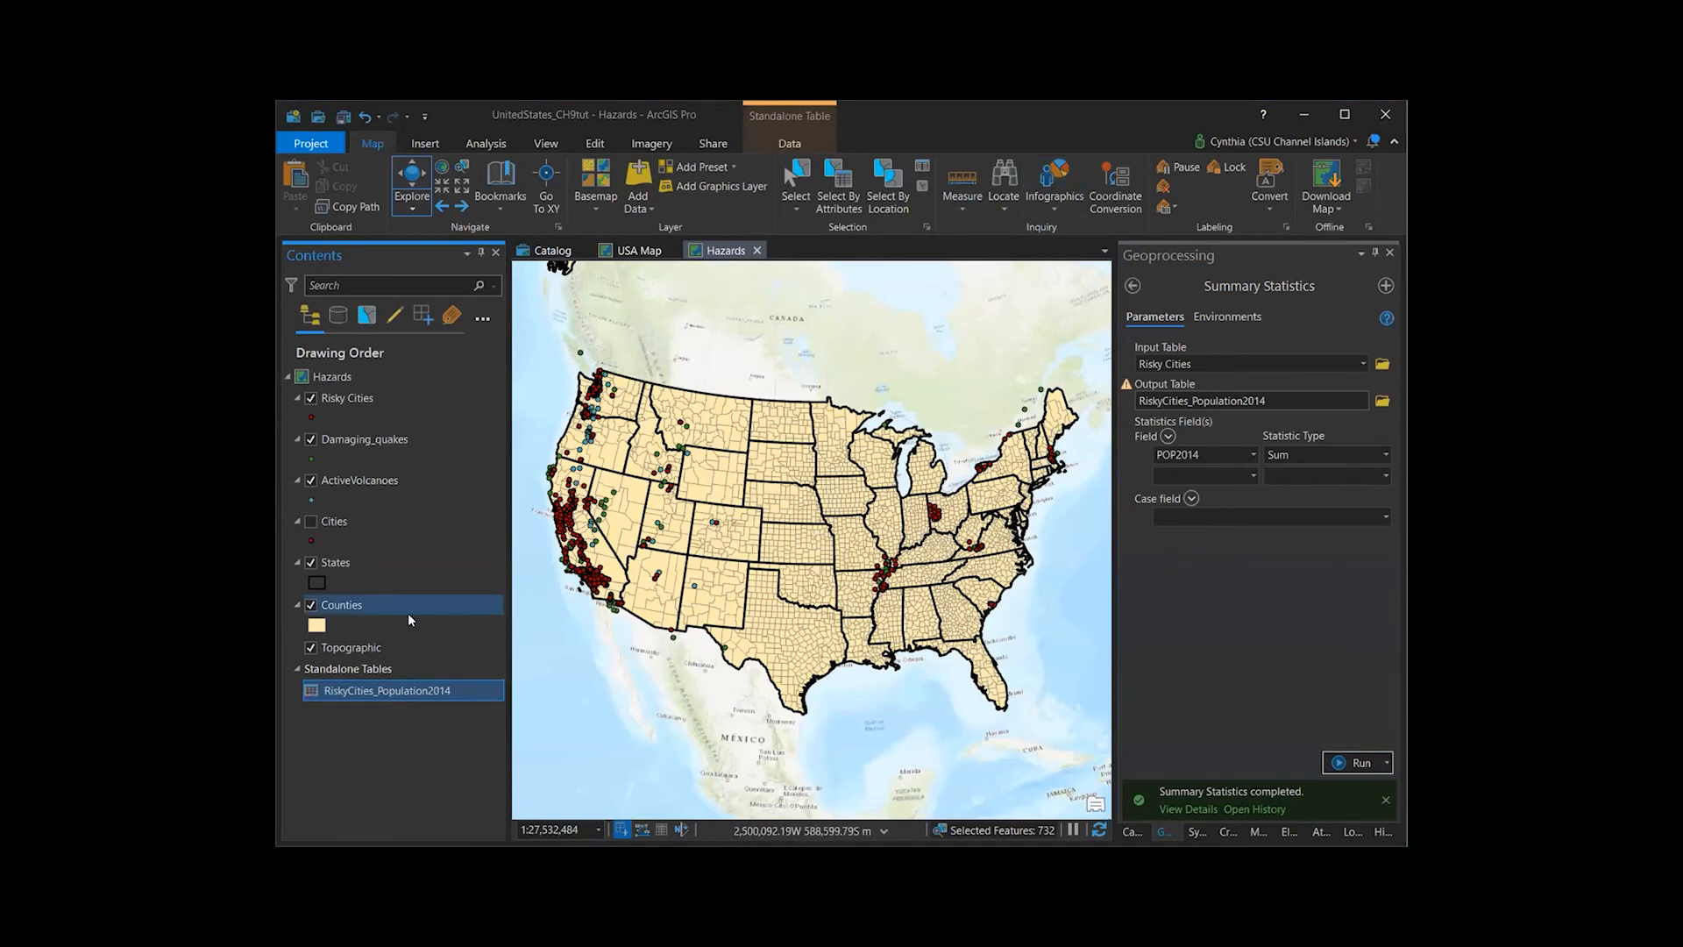
- Hide the Risky Cities layer and open Select Layer By Location with Counties as the input features
click(310, 400)
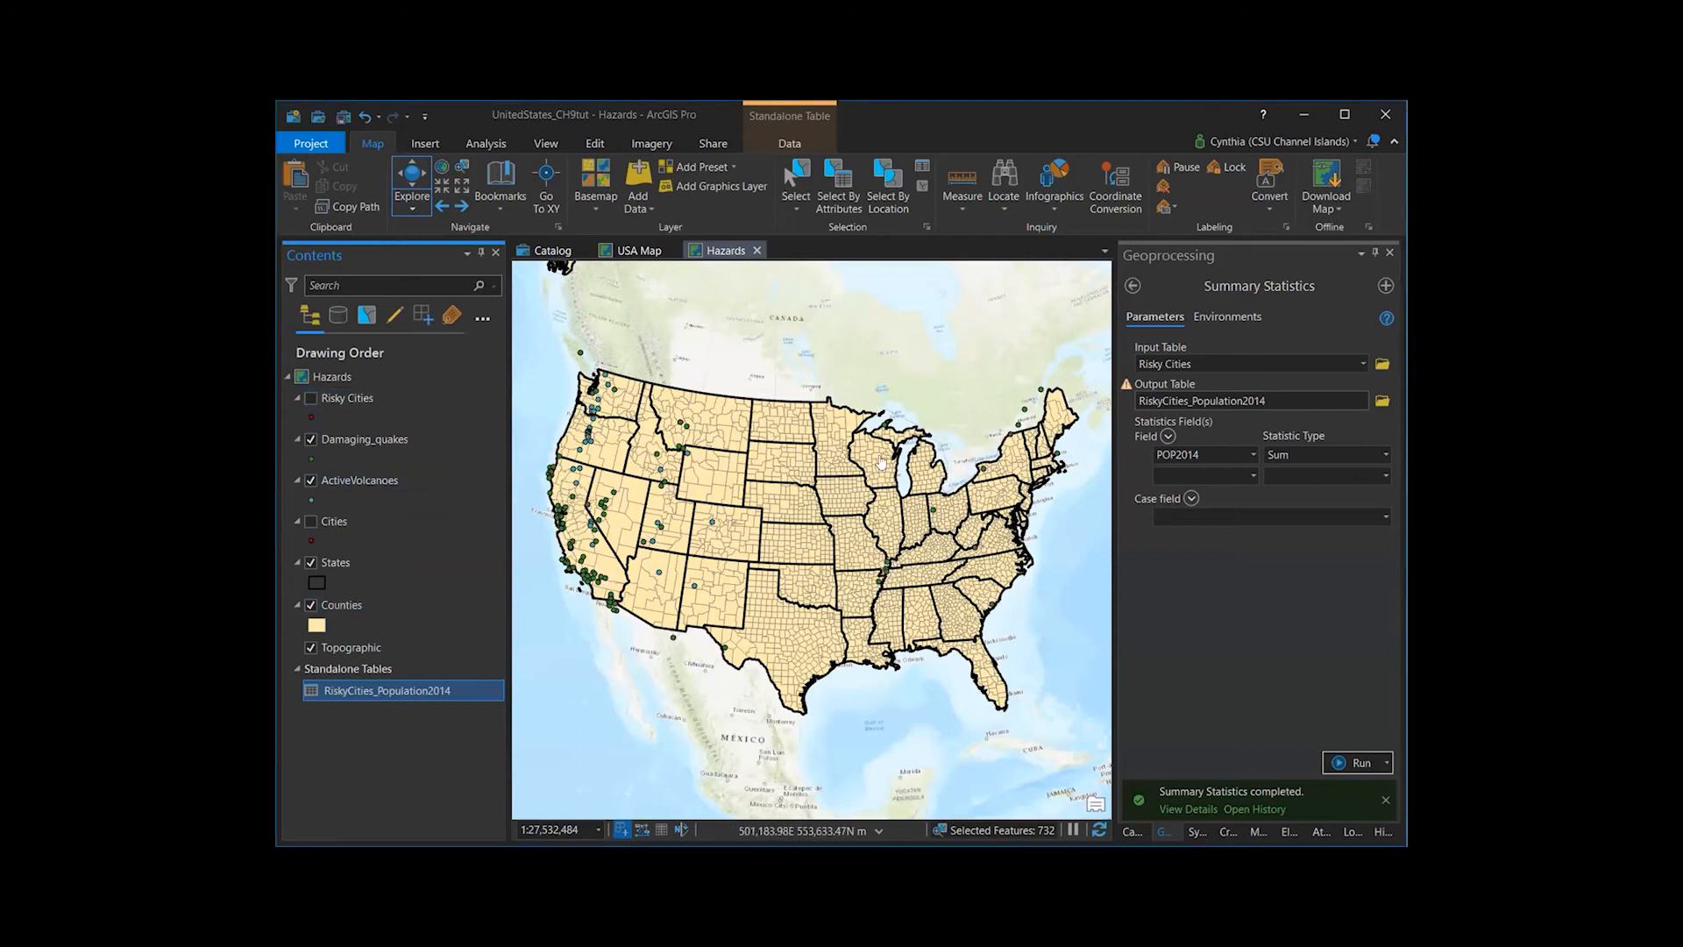
click(1133, 286)
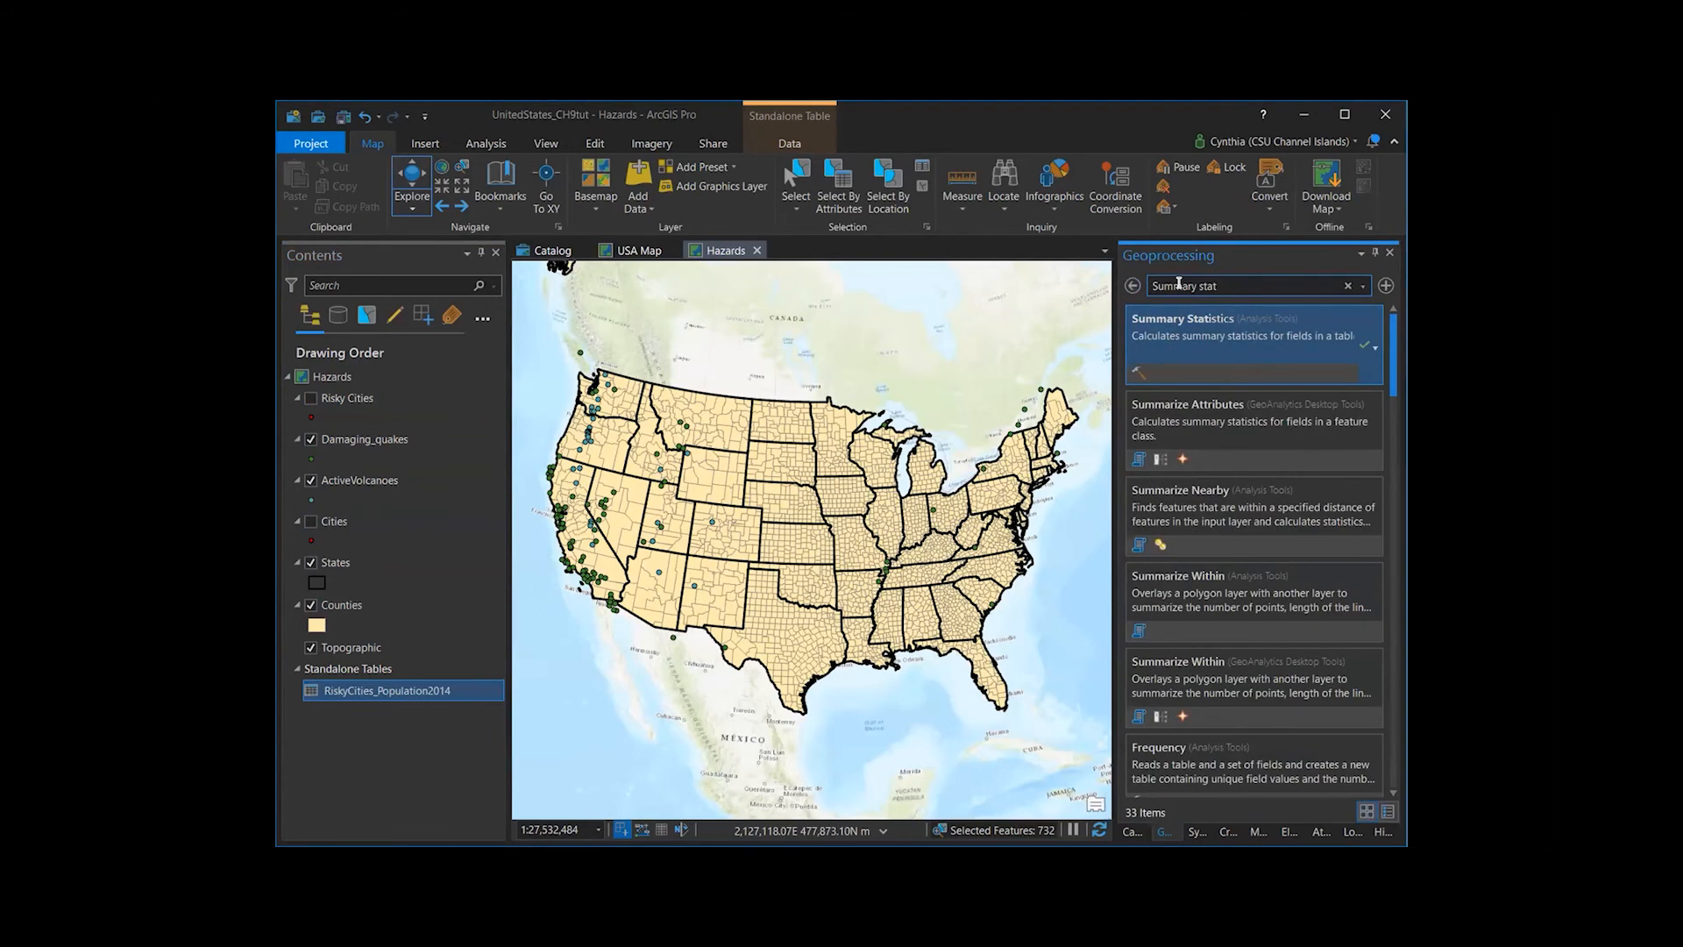
drag(1216, 286, 1145, 290)
text(select layer by location)
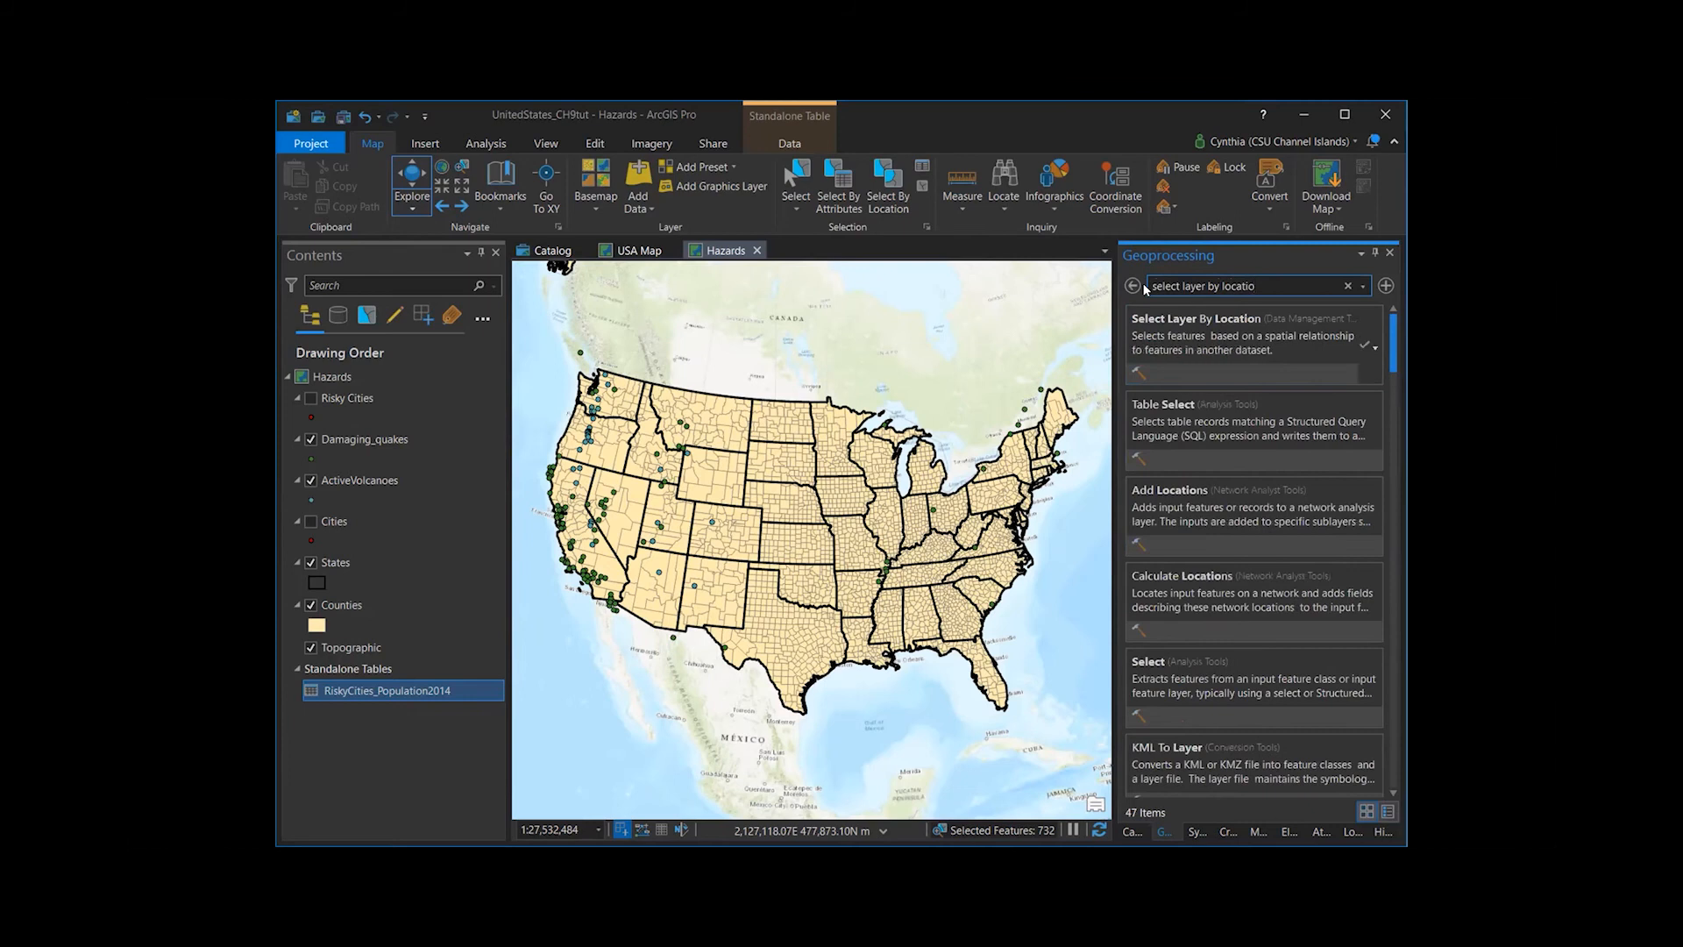
click(1167, 342)
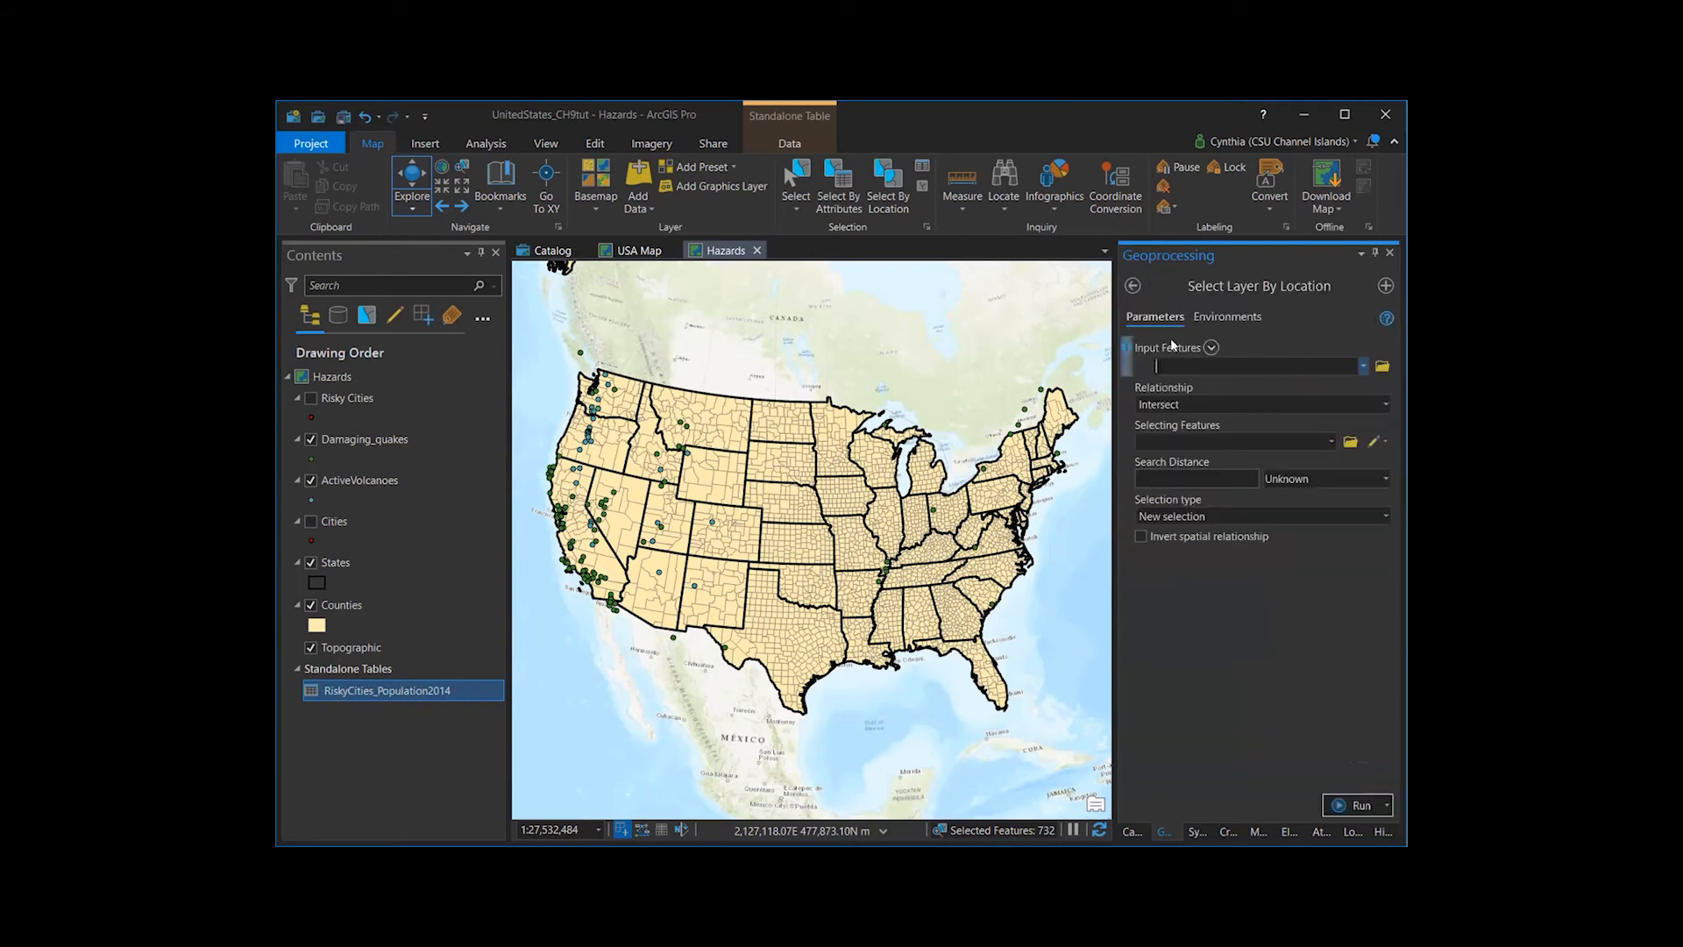
click(1364, 368)
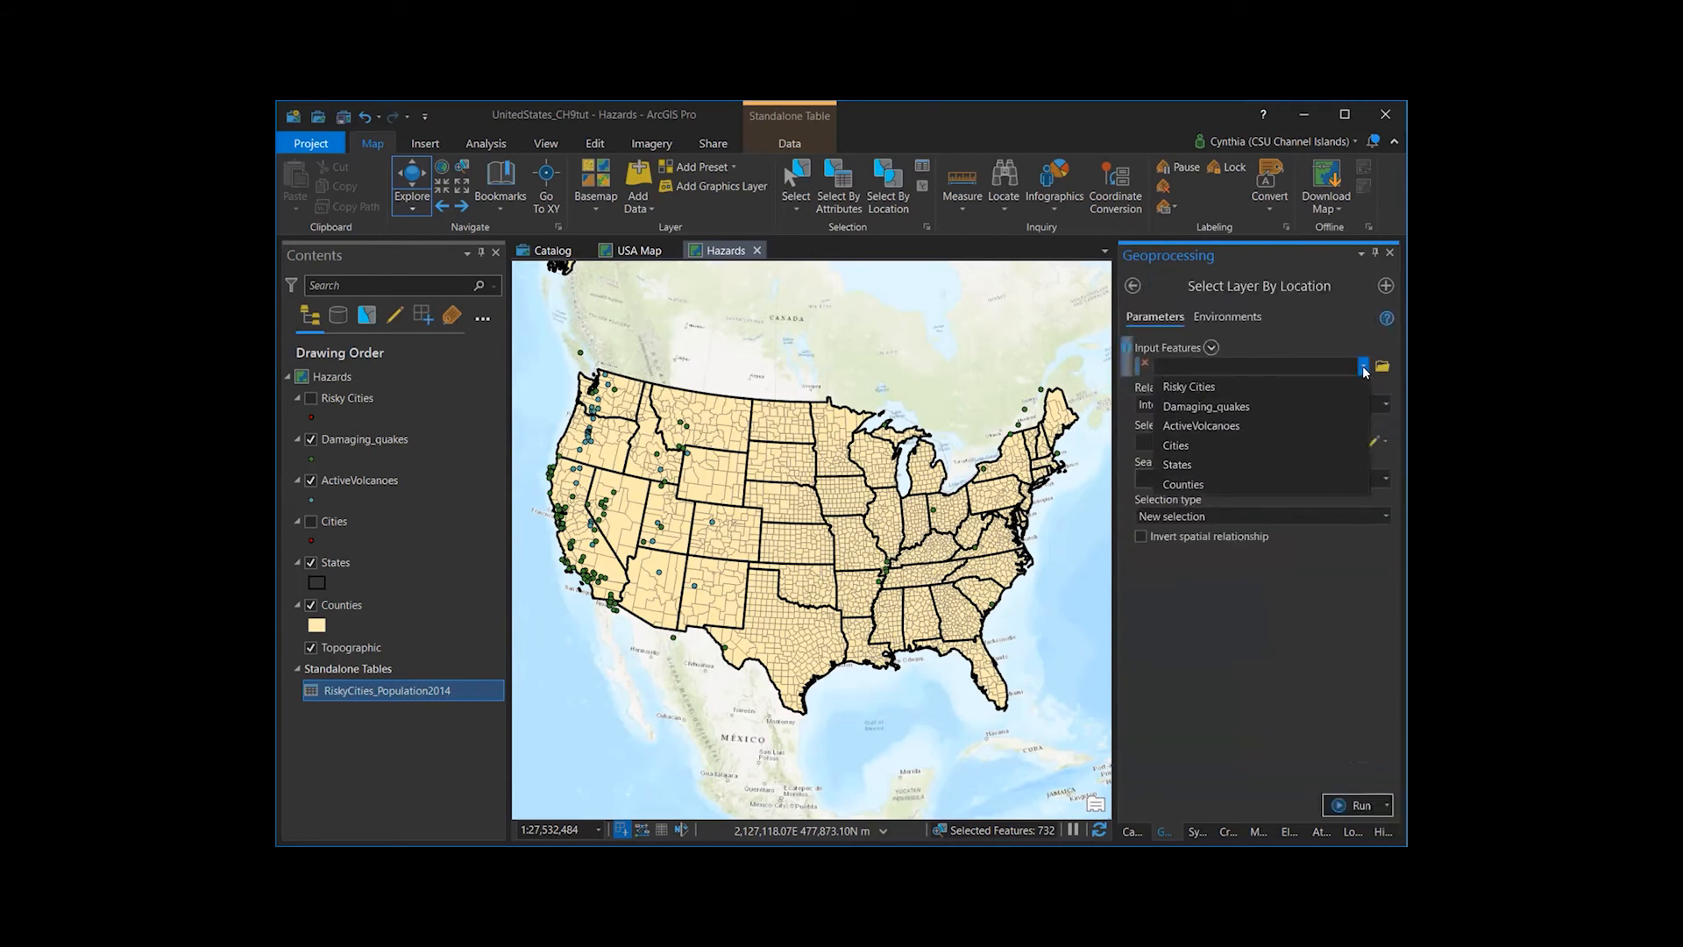
click(1322, 481)
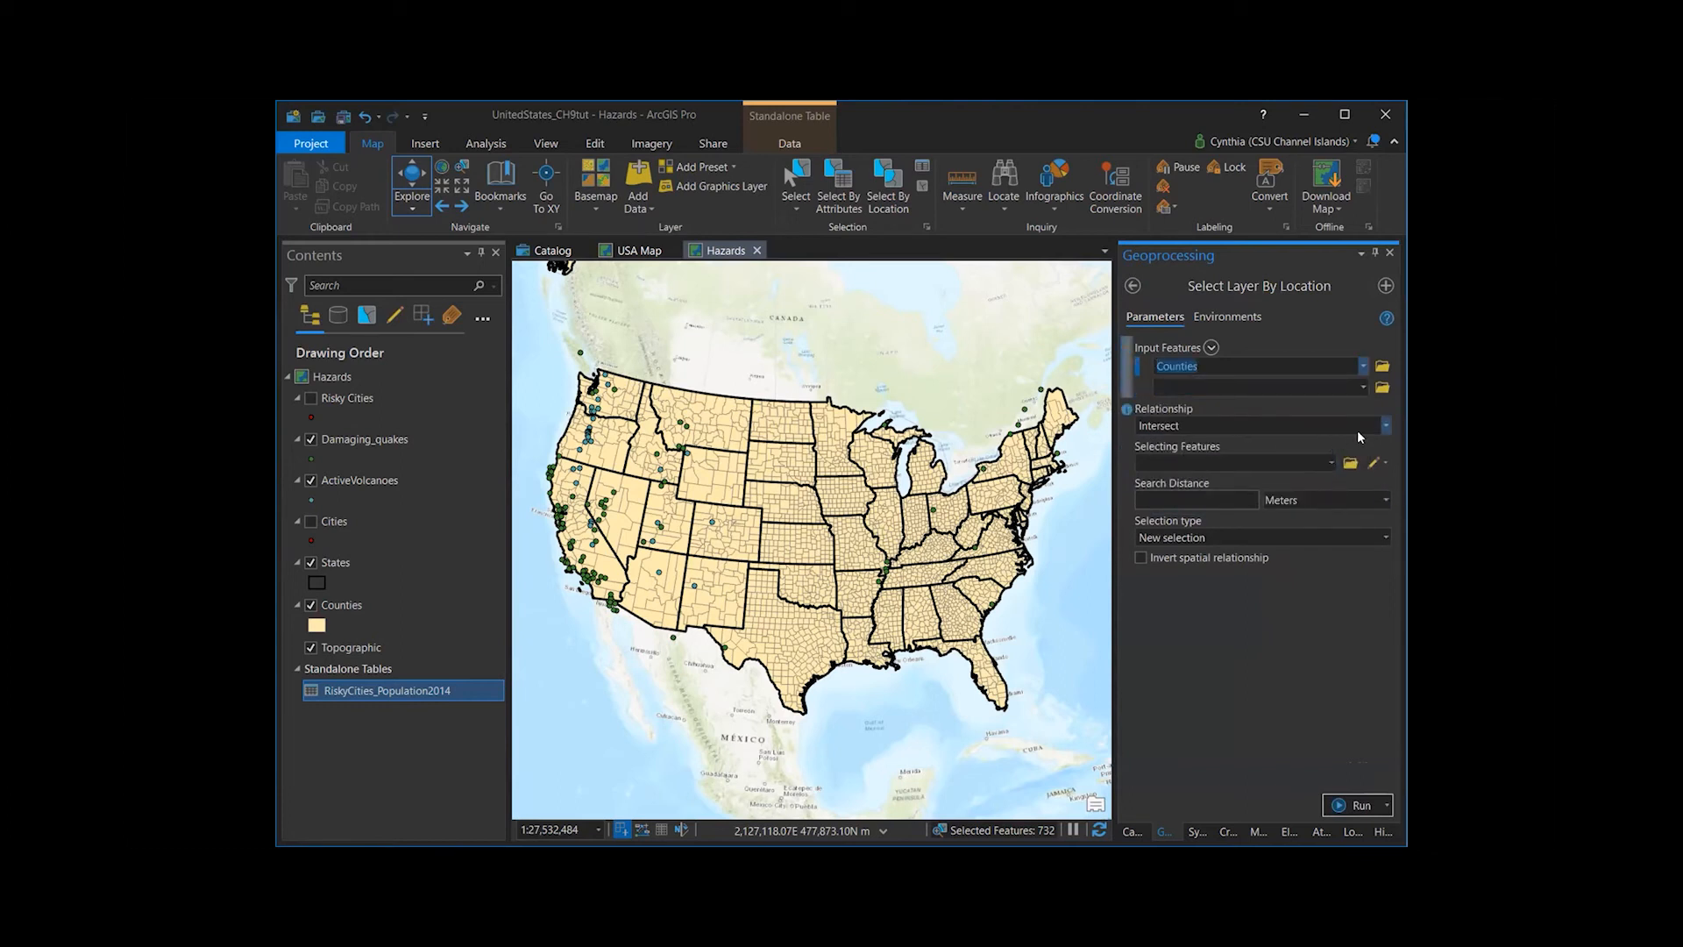
- Set the relationship to Within a distance geodesic with ActiveVolcanoes as the selecting features
click(1379, 427)
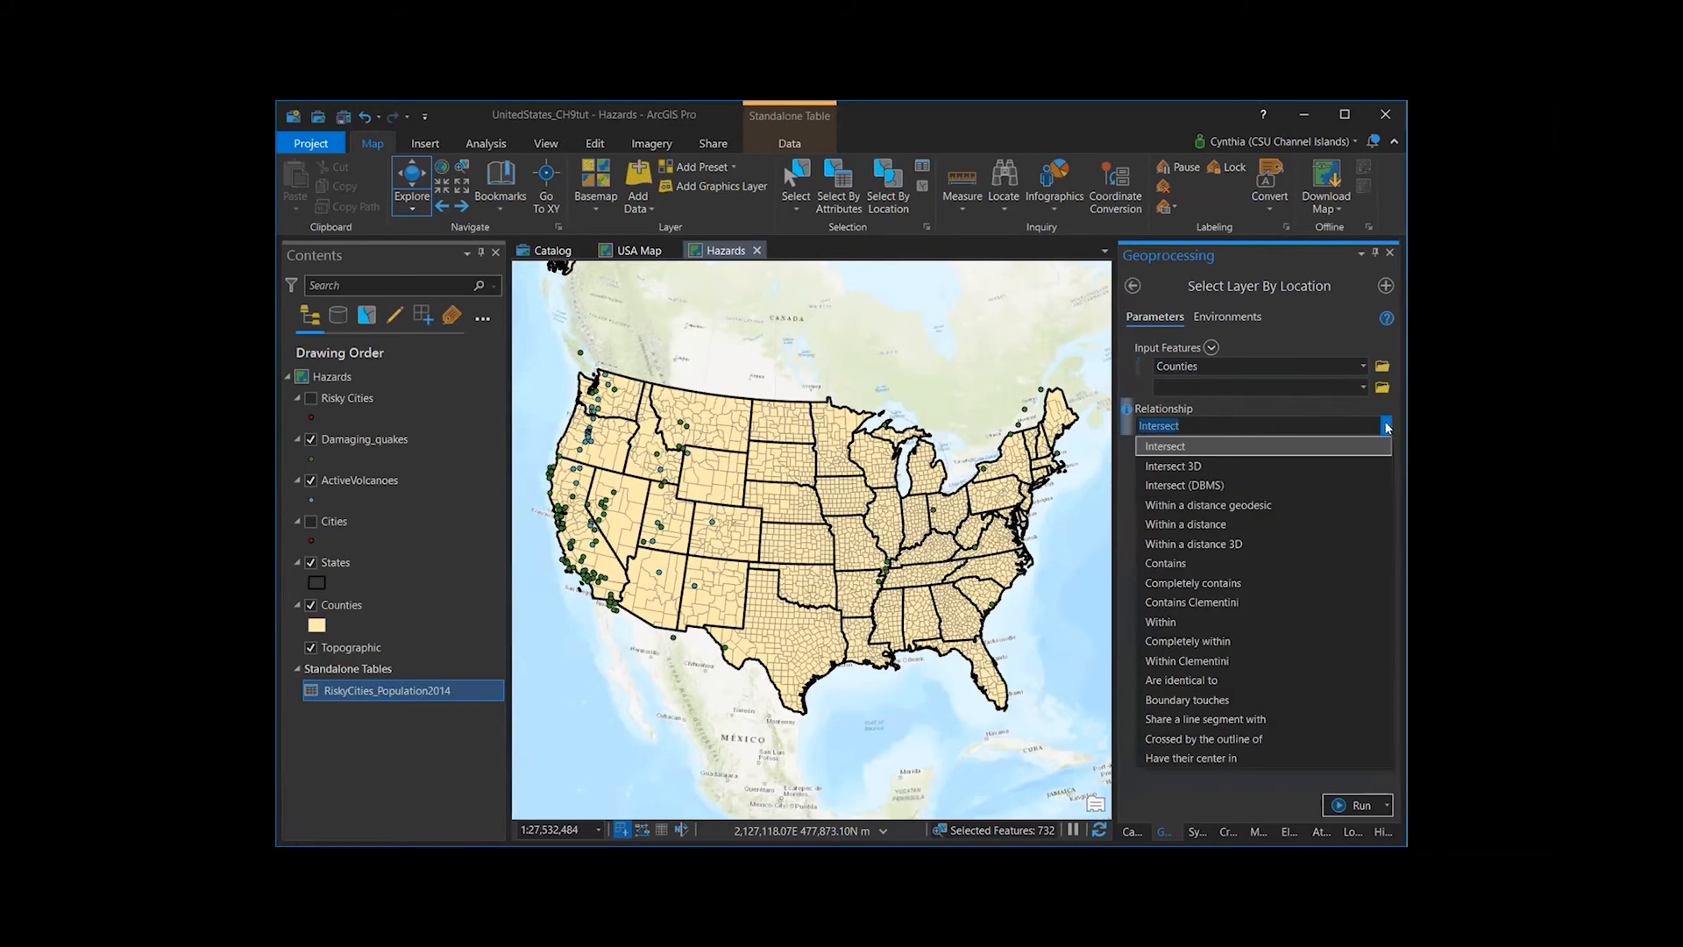
click(1206, 511)
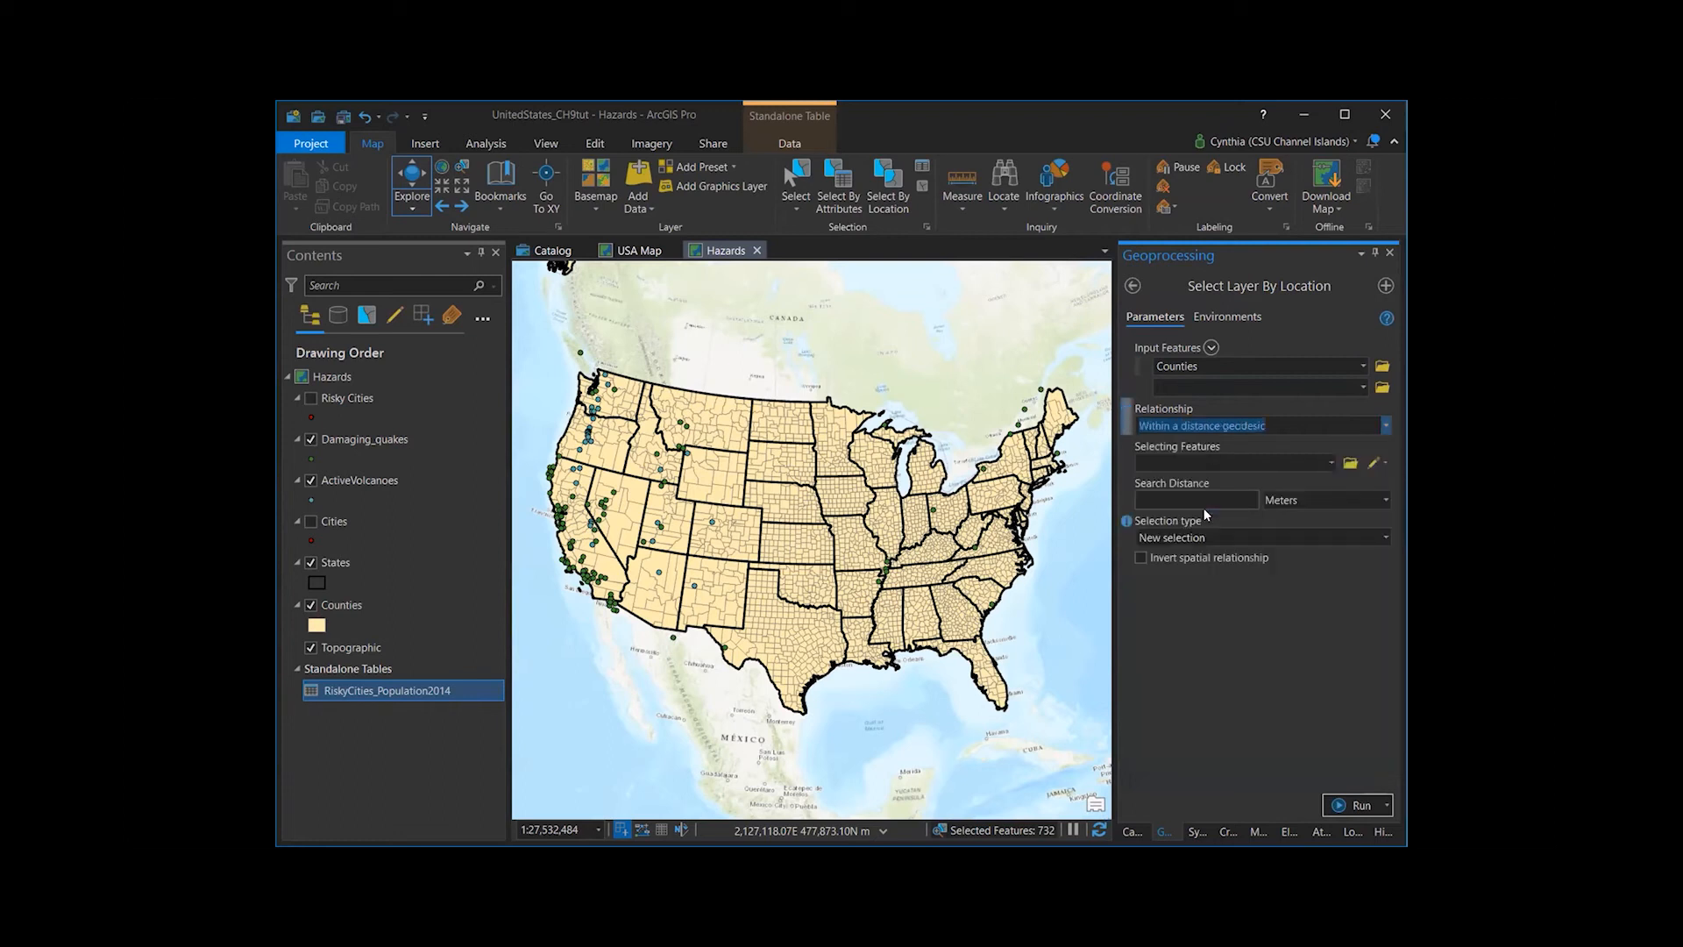
click(1332, 462)
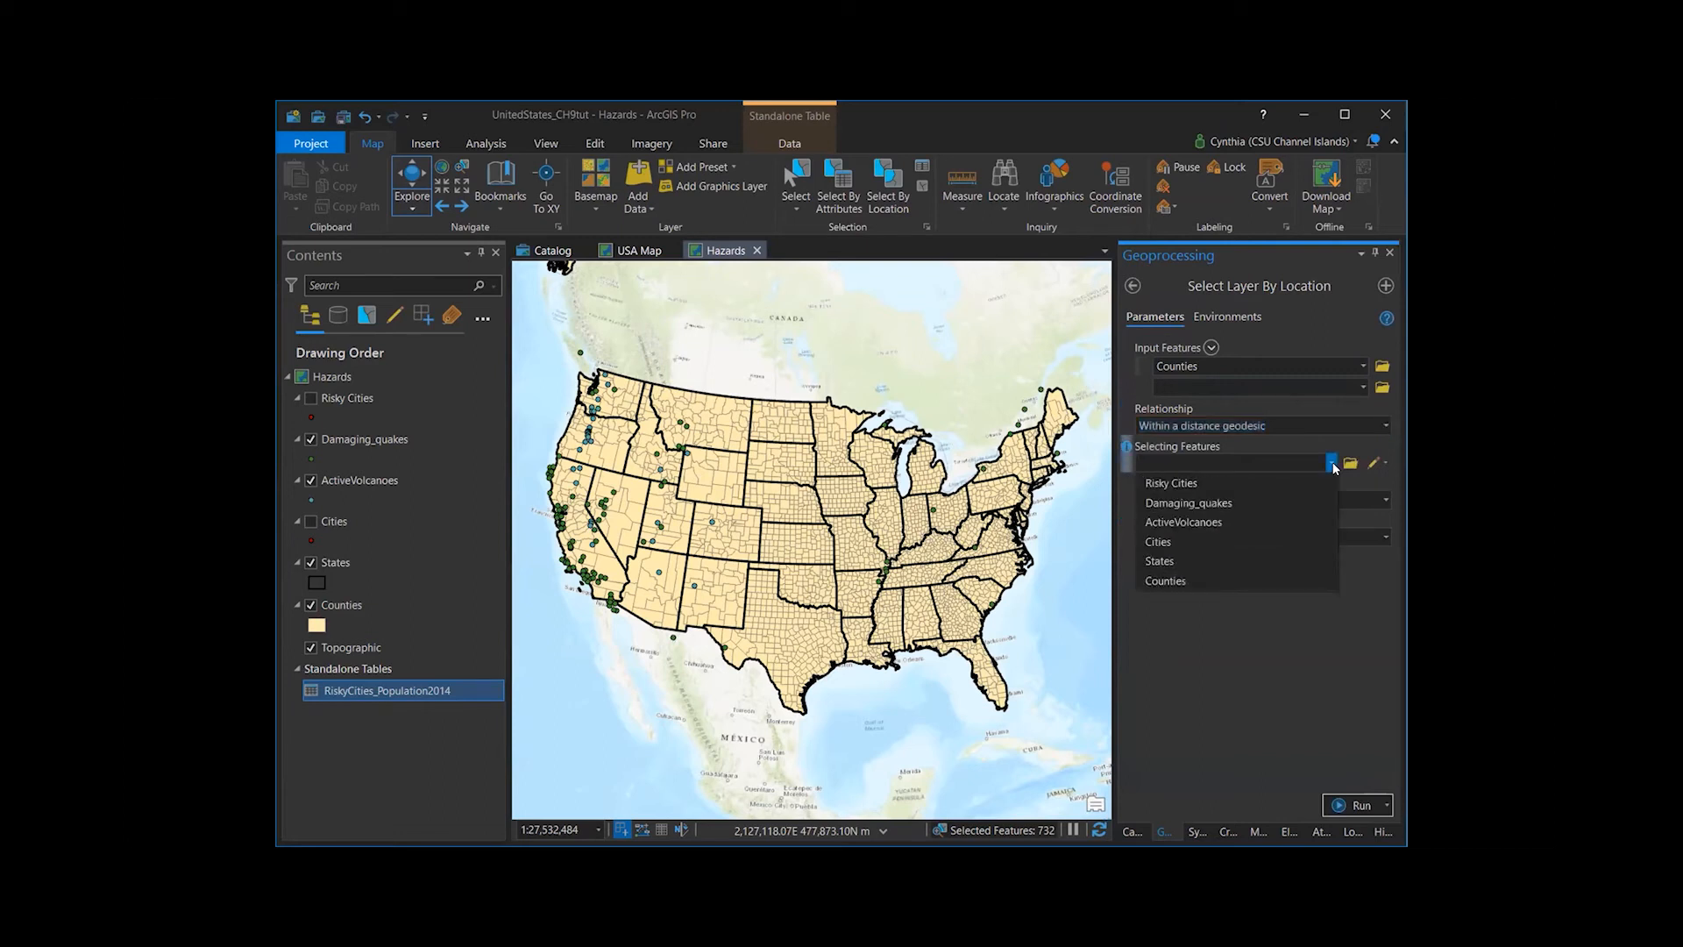
click(1258, 529)
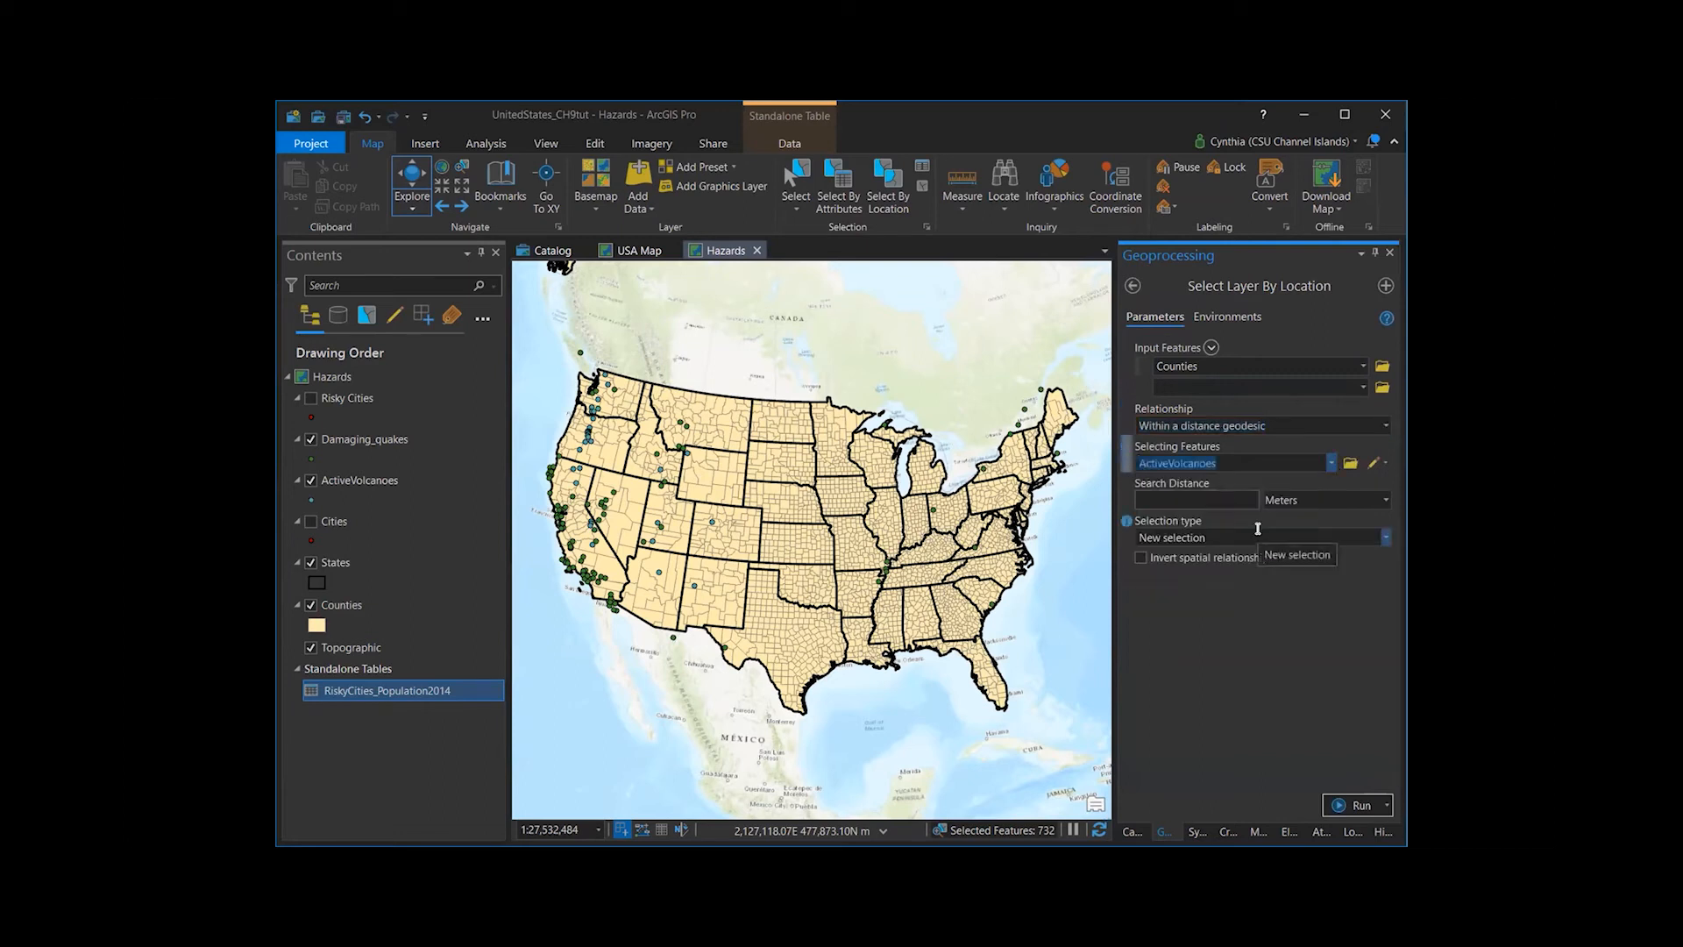
- Set the search distance to 50 miles and run the selection of counties near active volcanoes
click(1225, 497)
text(50)
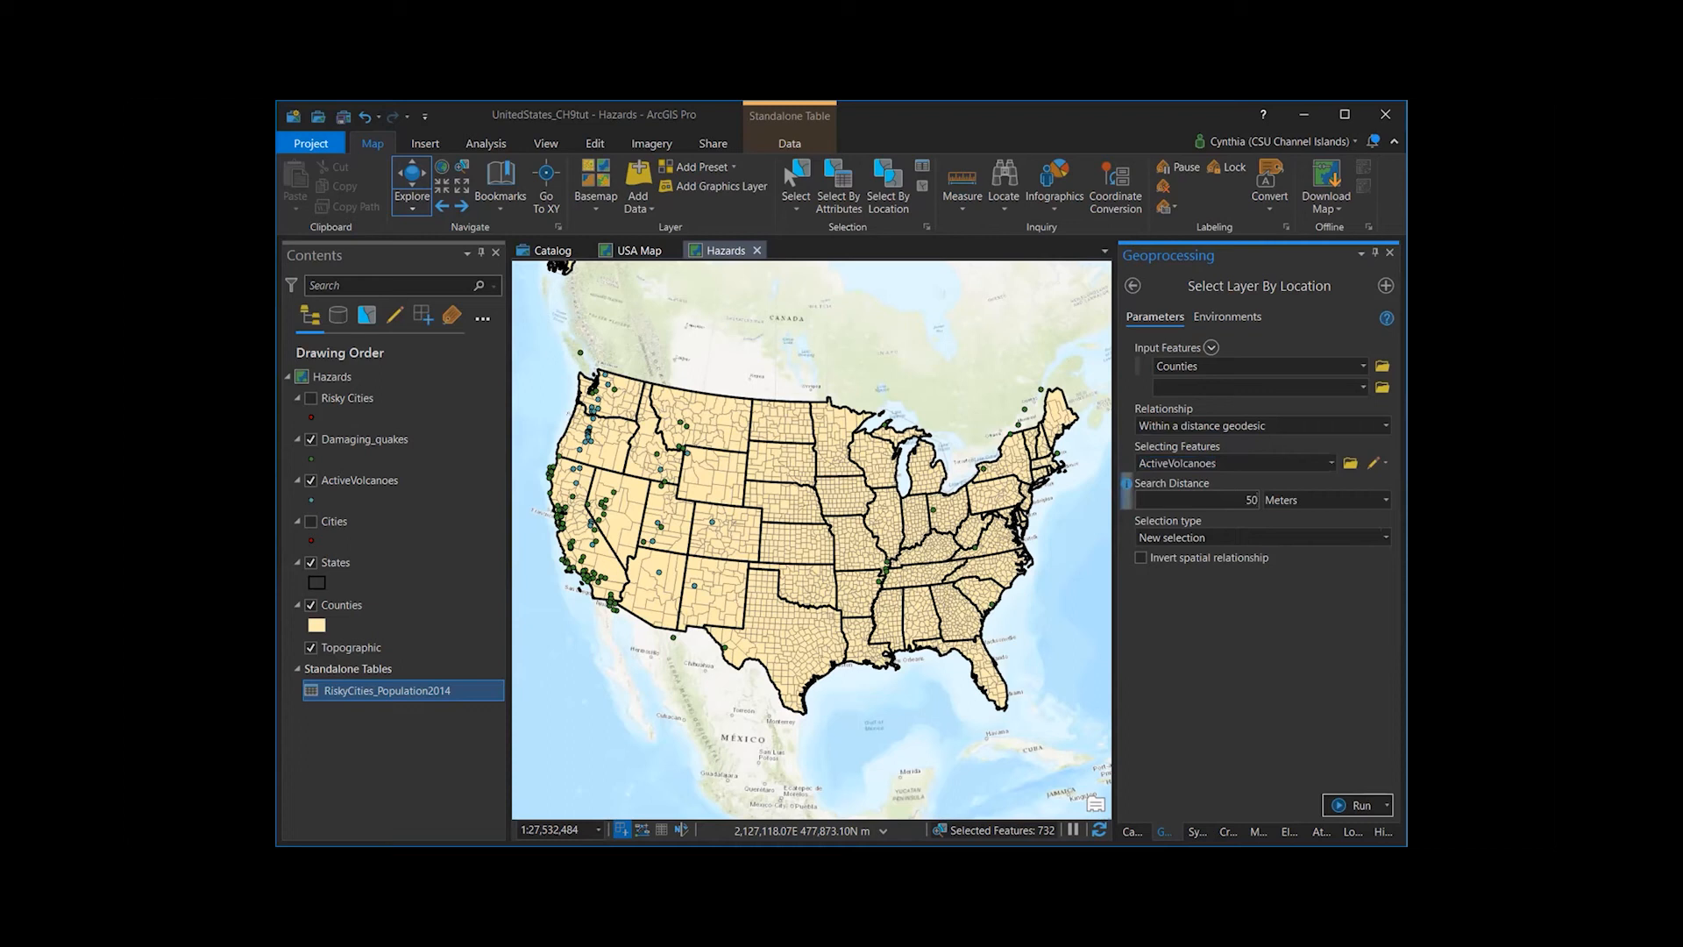
click(1386, 500)
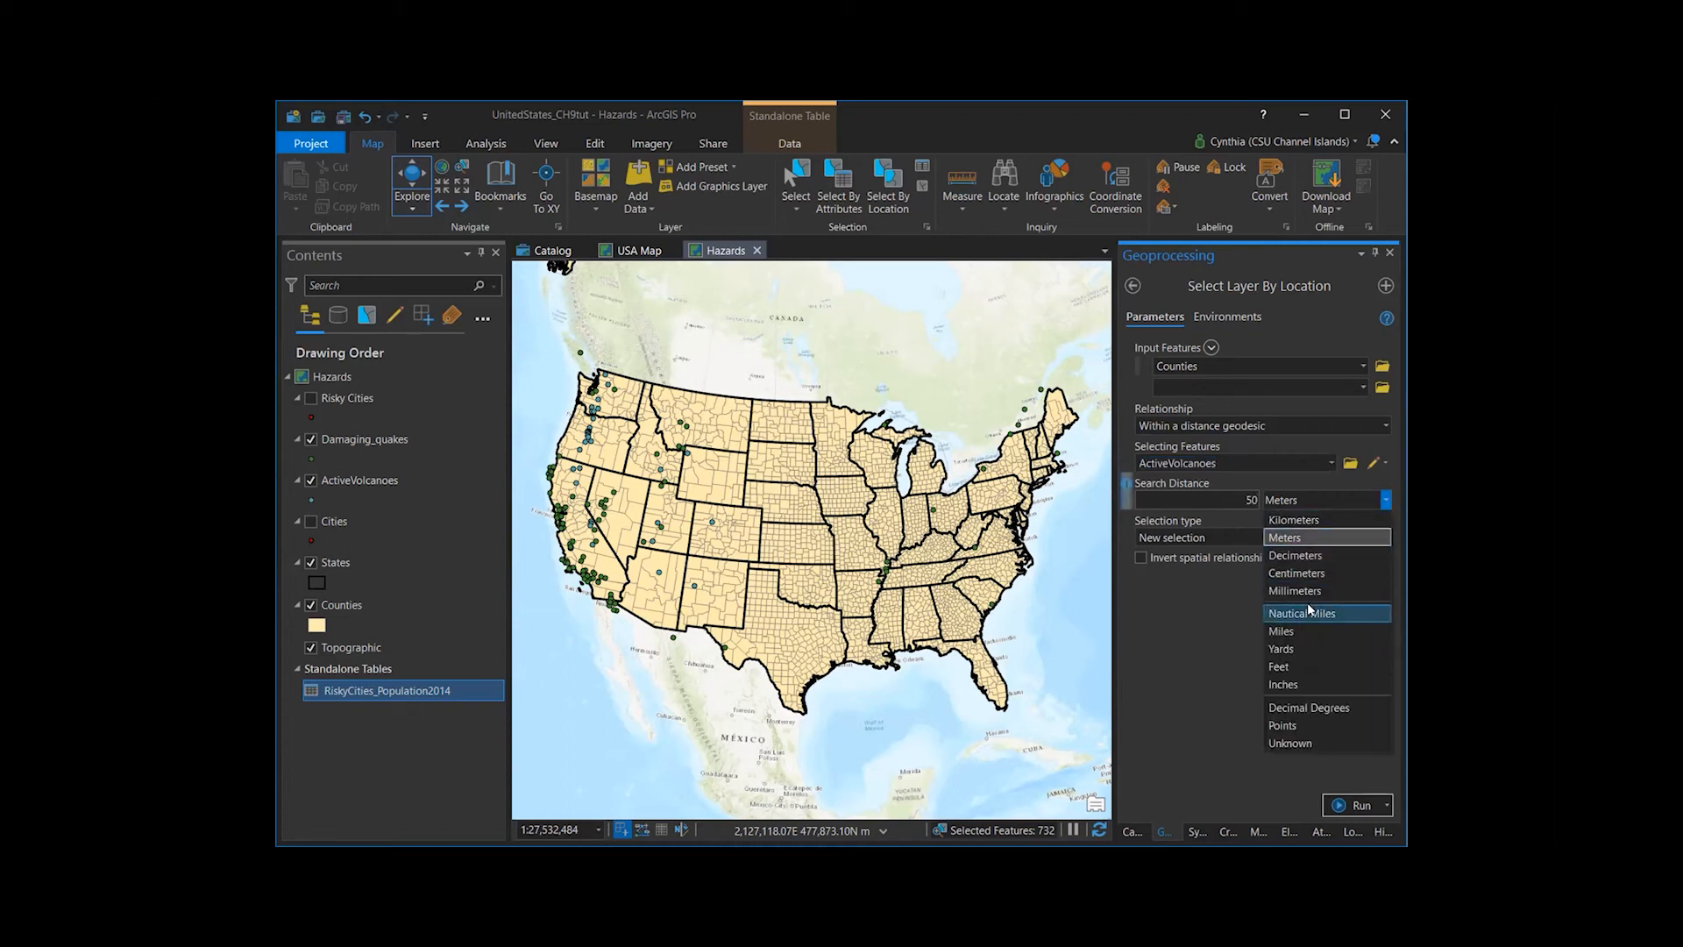
click(1292, 631)
click(1334, 801)
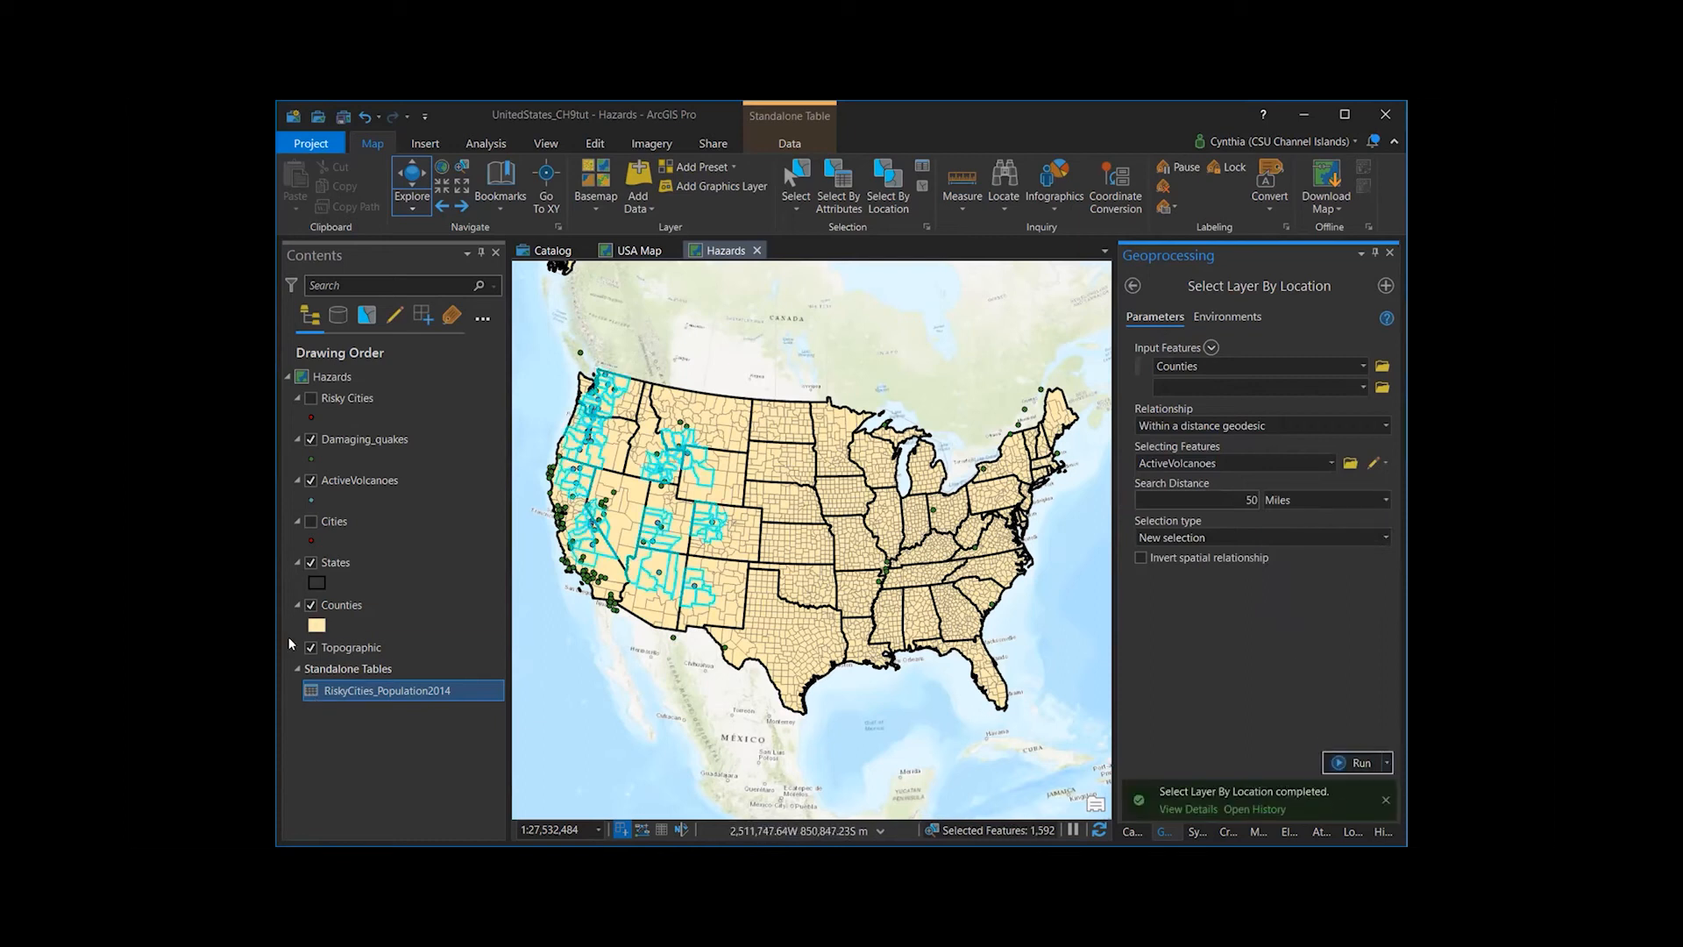
- Temporarily hide the Damaging_quakes layer to inspect the selected counties around the volcanoes, and show it again
click(313, 606)
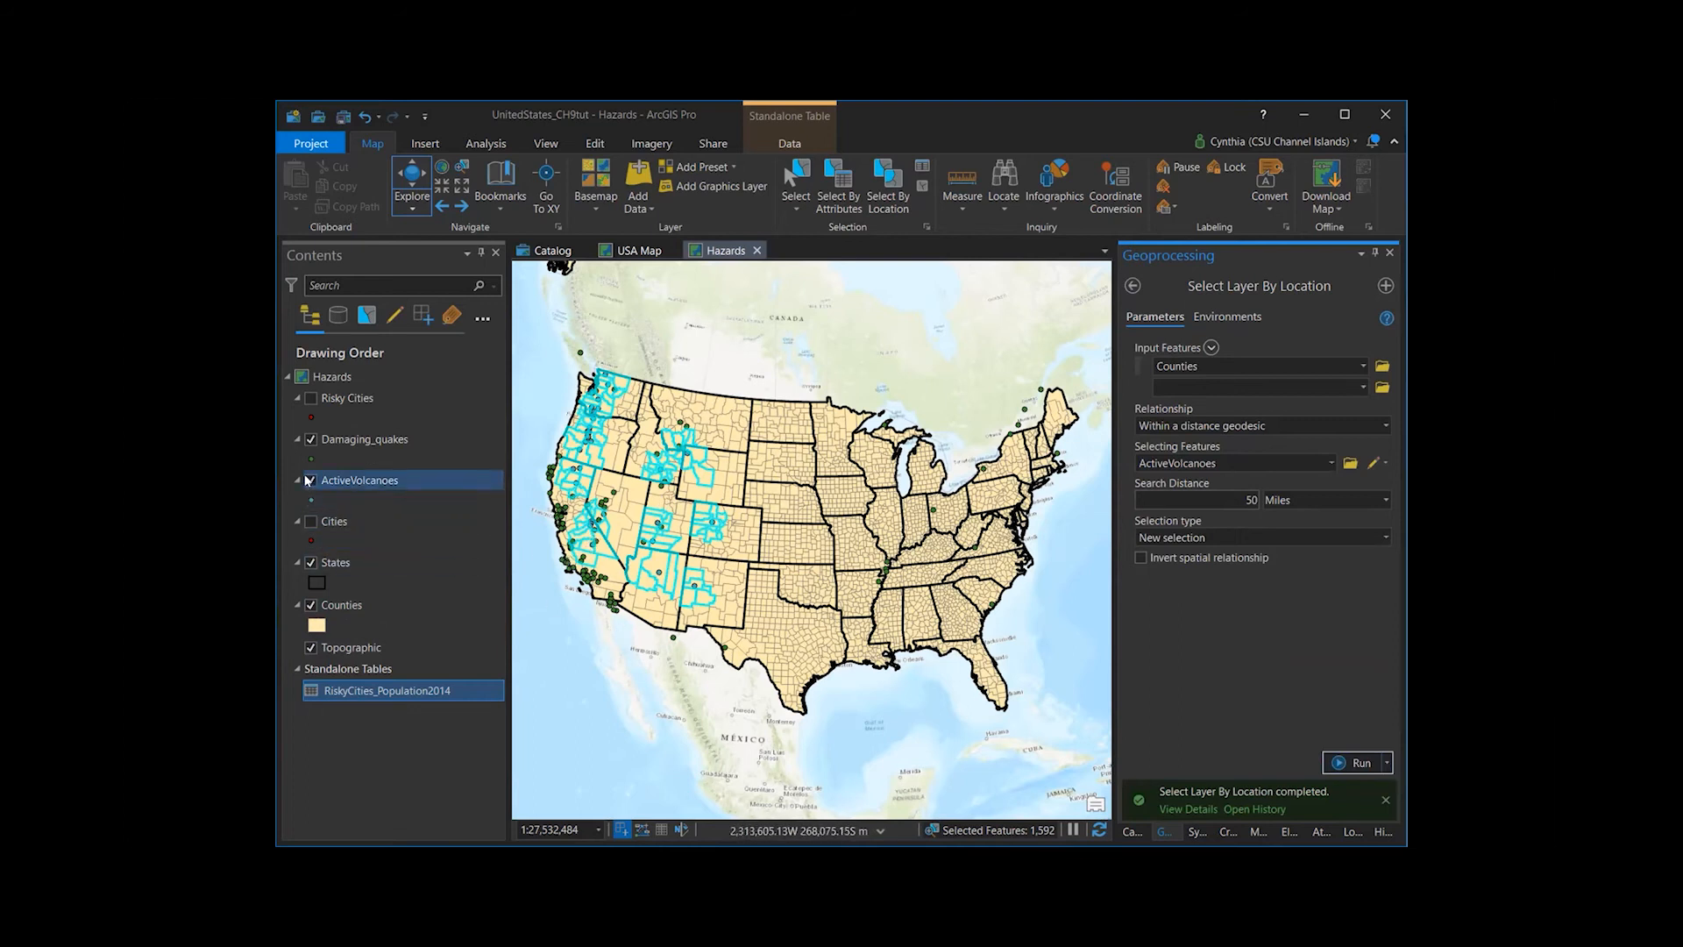
click(311, 443)
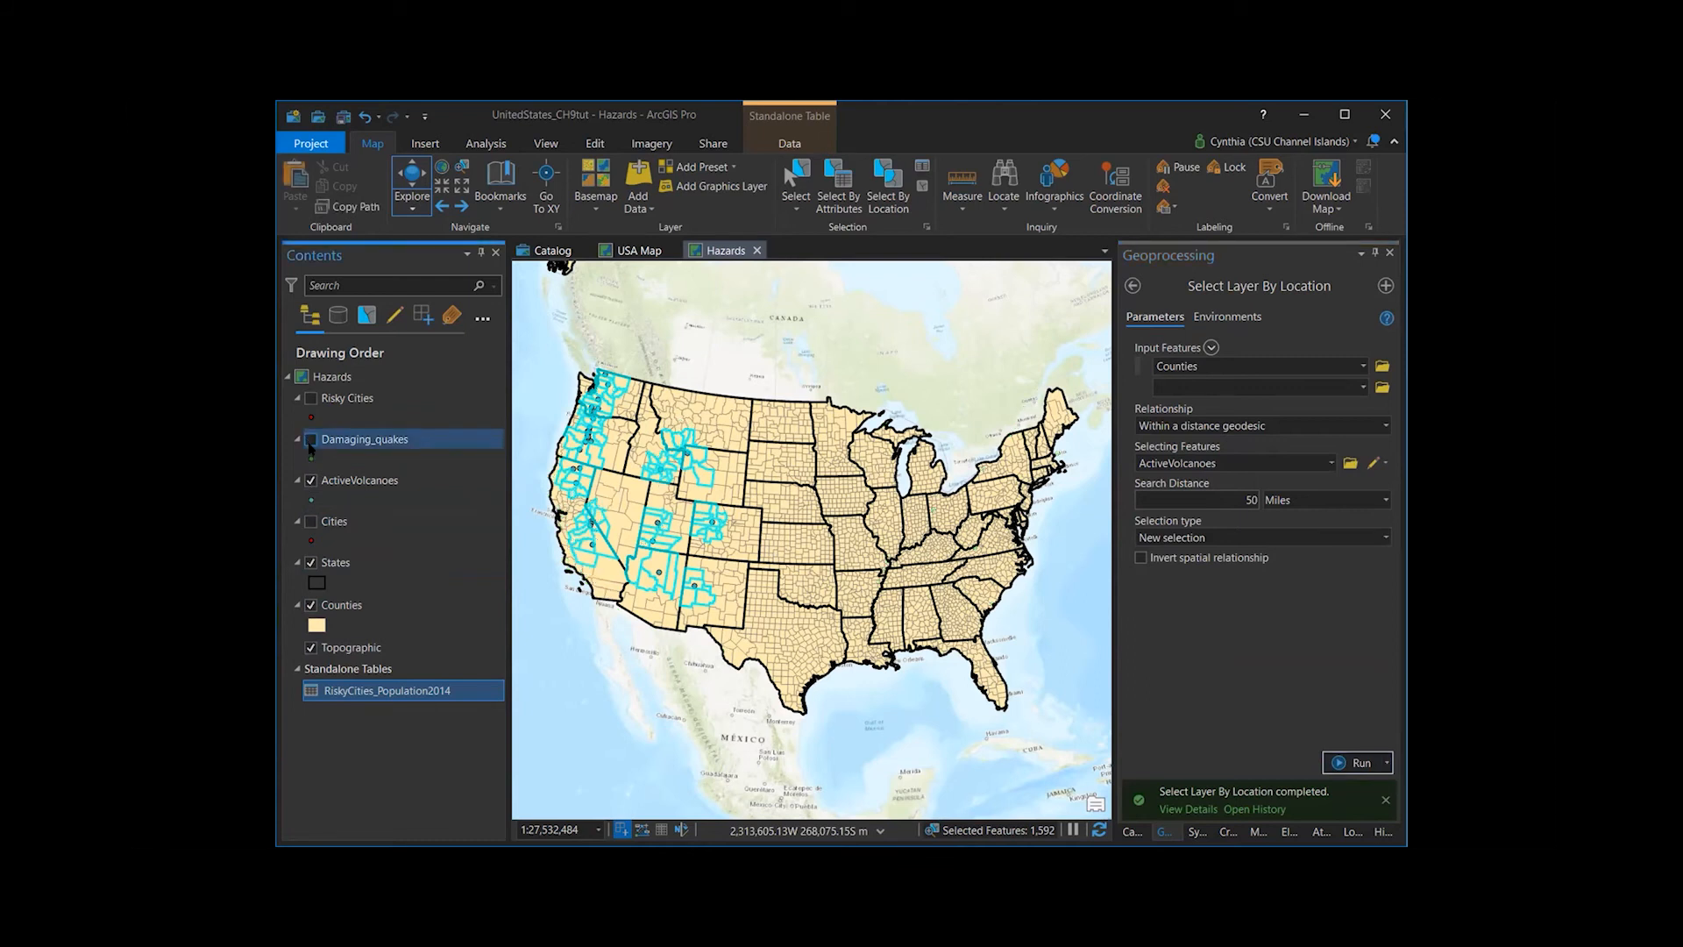
click(310, 440)
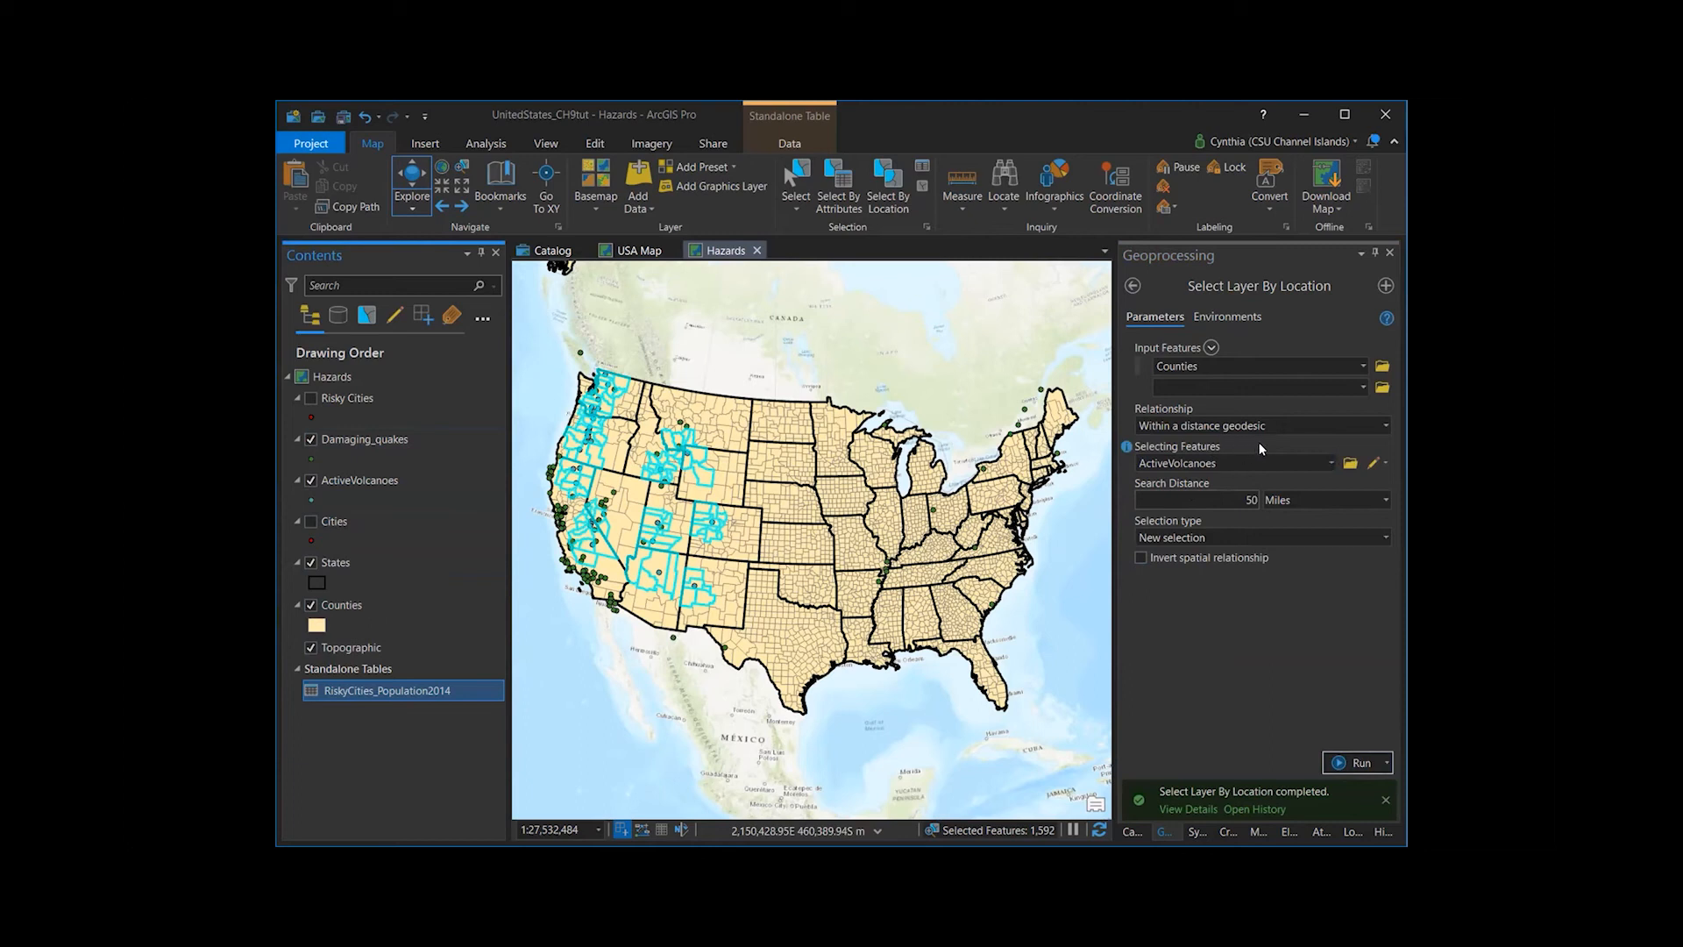
- Add the counties within 50 miles of Damaging_quakes to the current selection and run the tool
click(1330, 465)
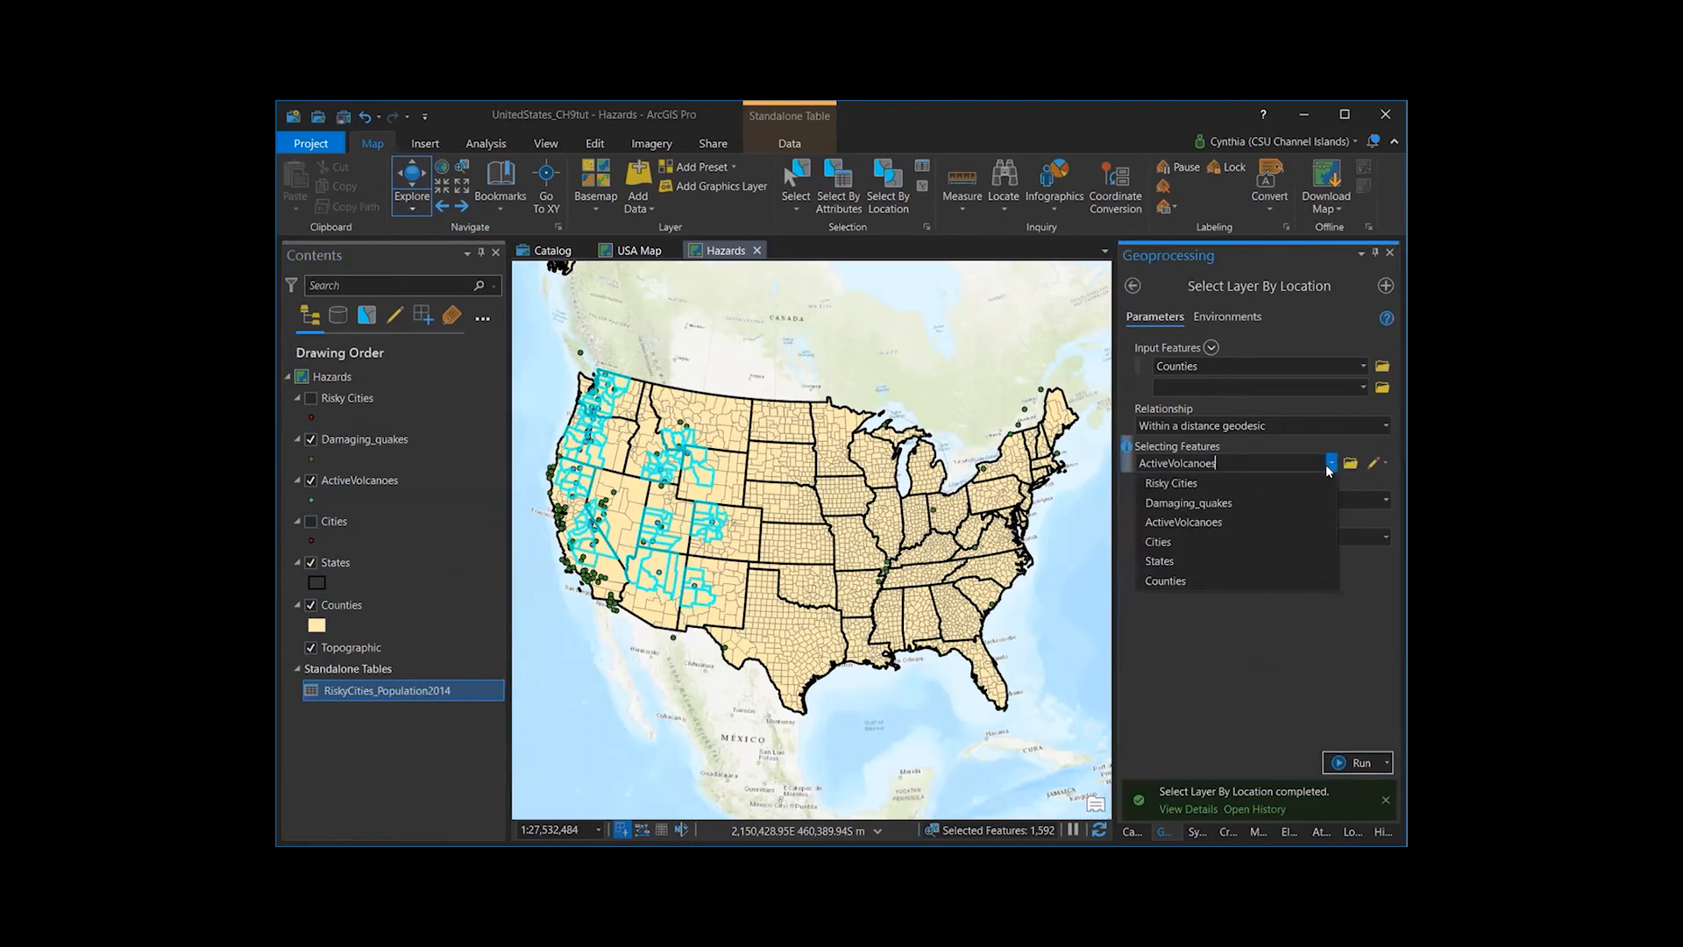
click(1257, 497)
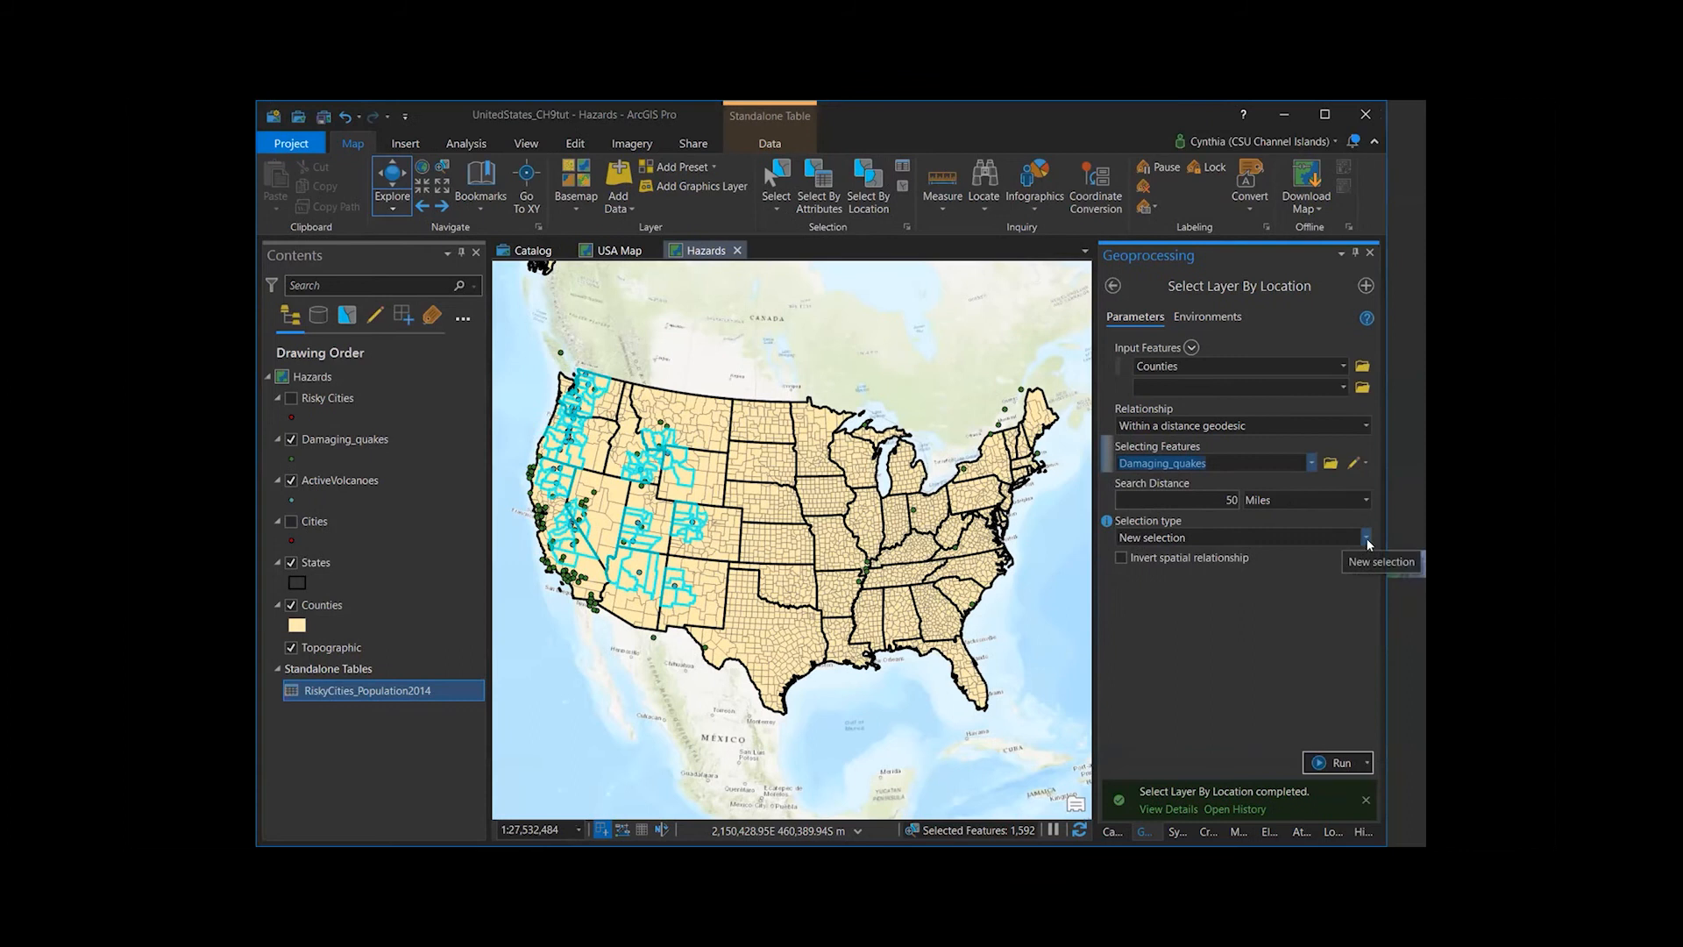
click(1366, 538)
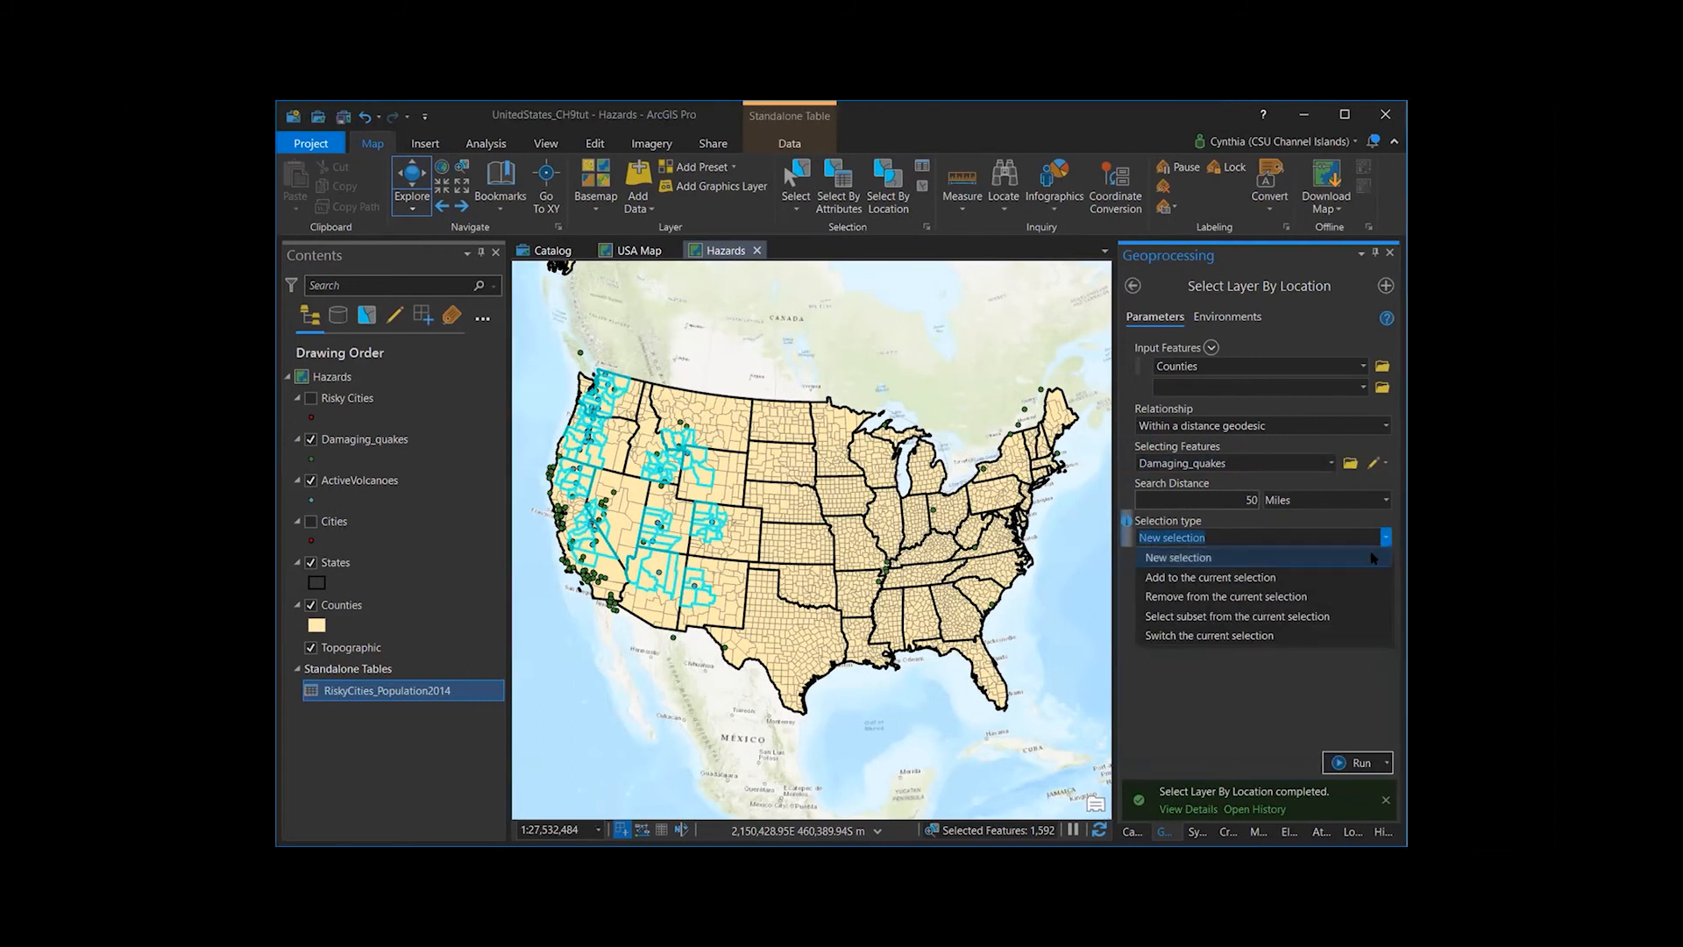
click(1253, 578)
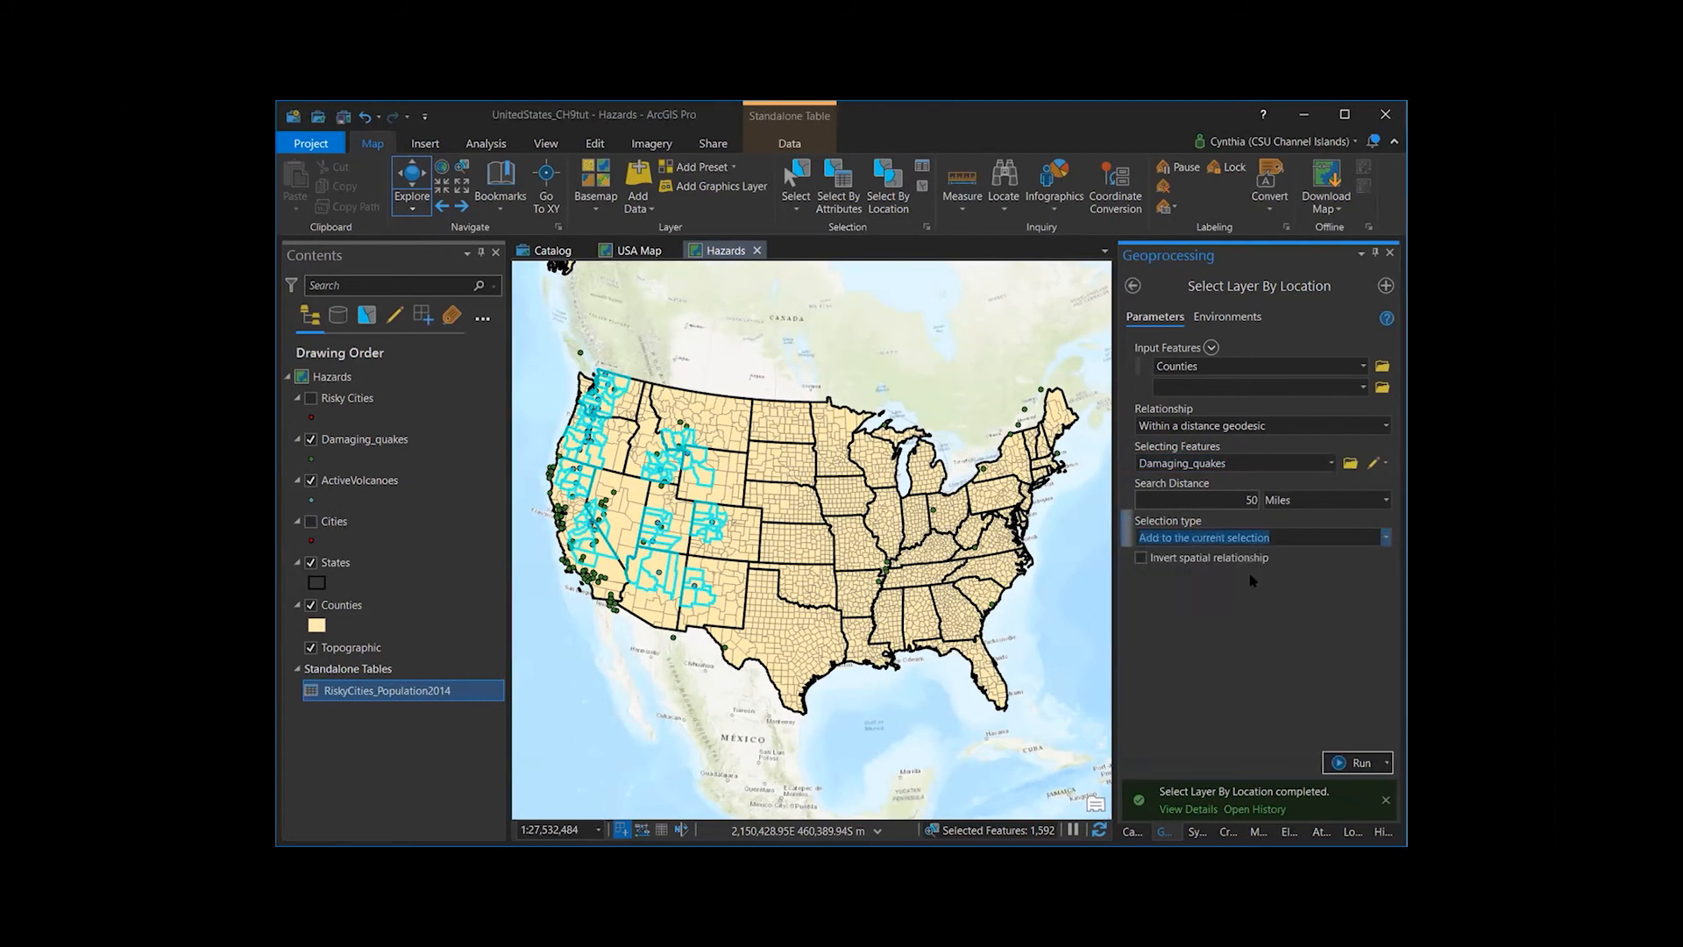
click(1344, 762)
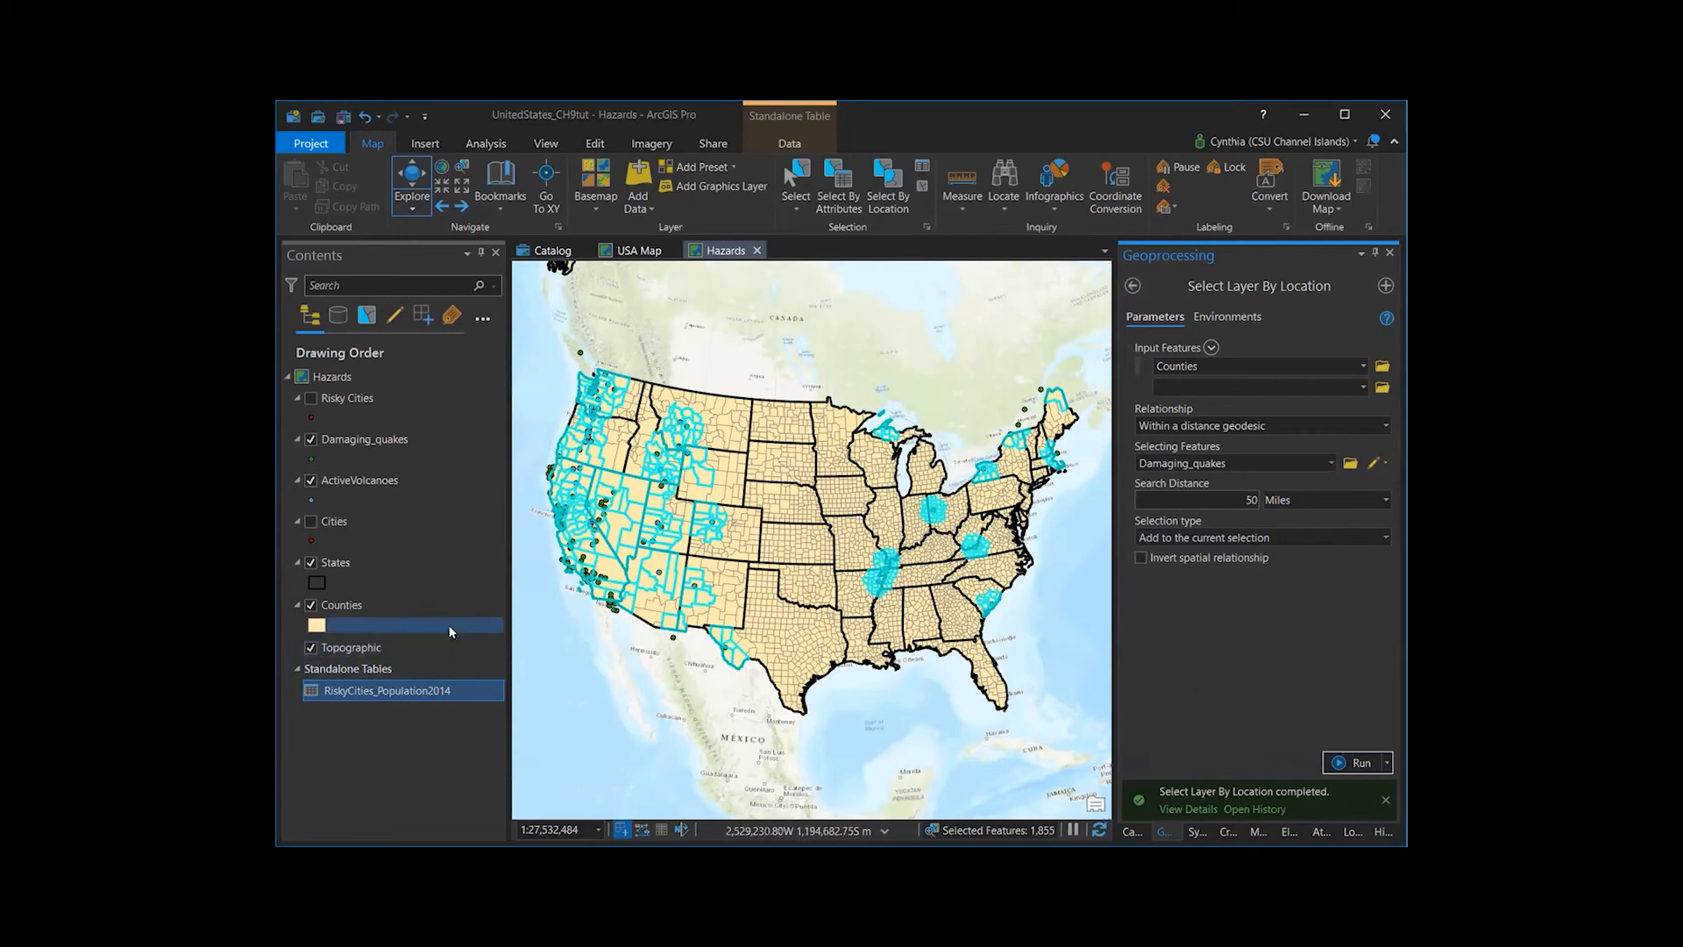
- Make a layer from the selected Counties features and check it by switching the Counties layer off and on
right_click(400, 606)
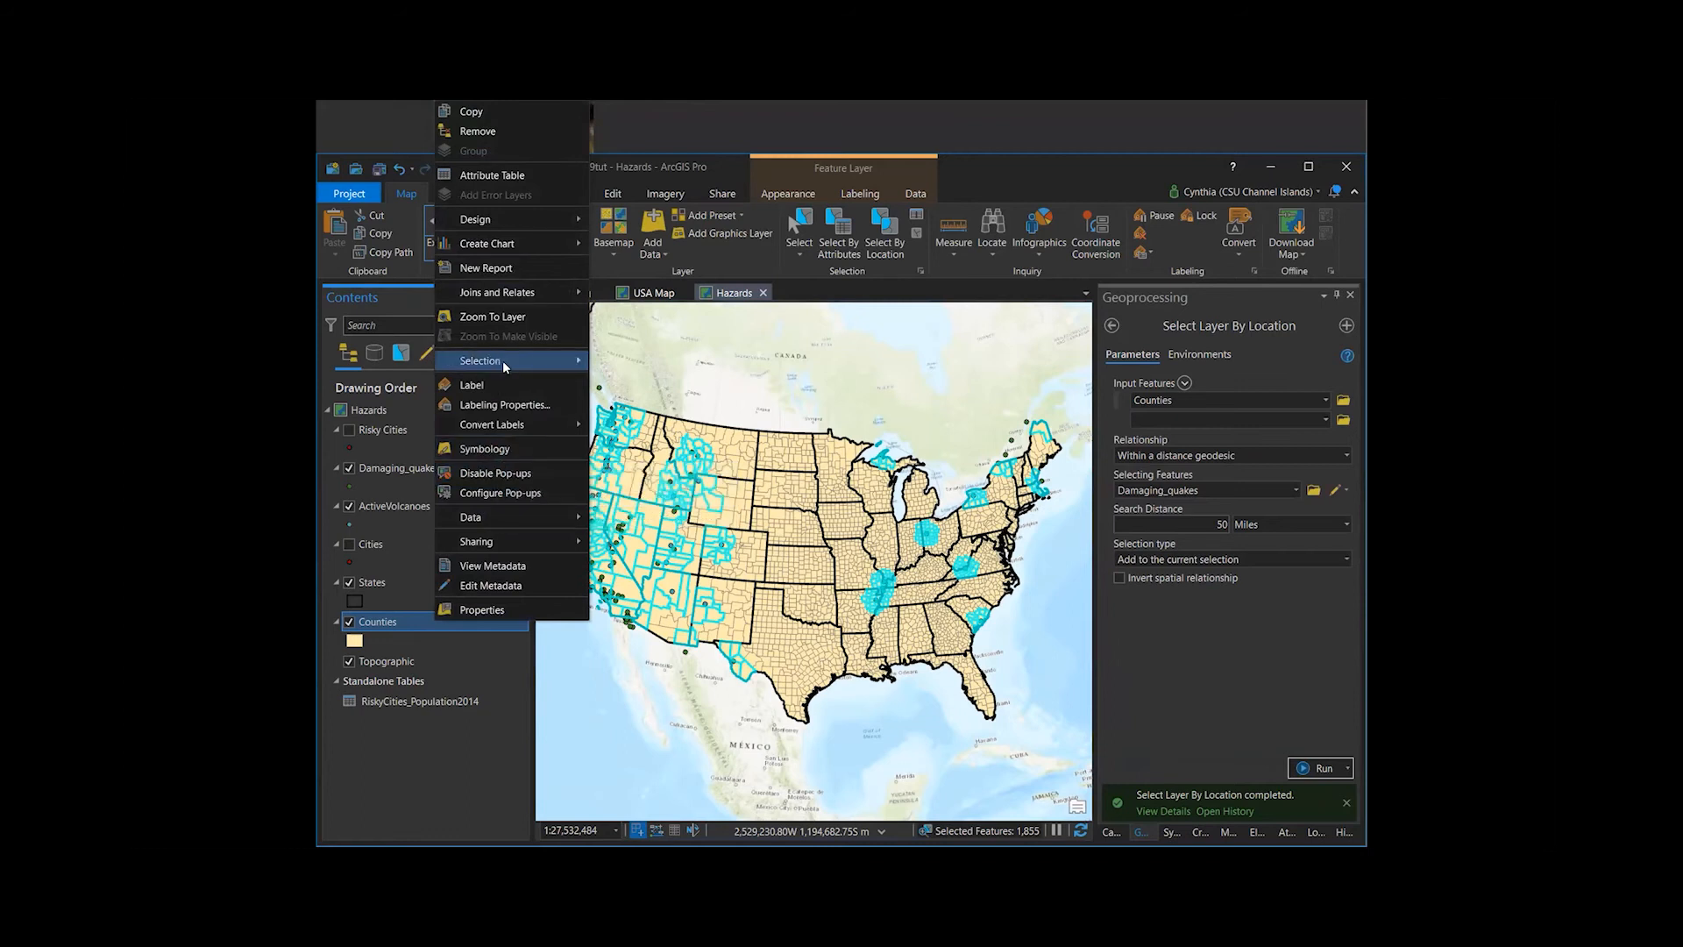
click(559, 363)
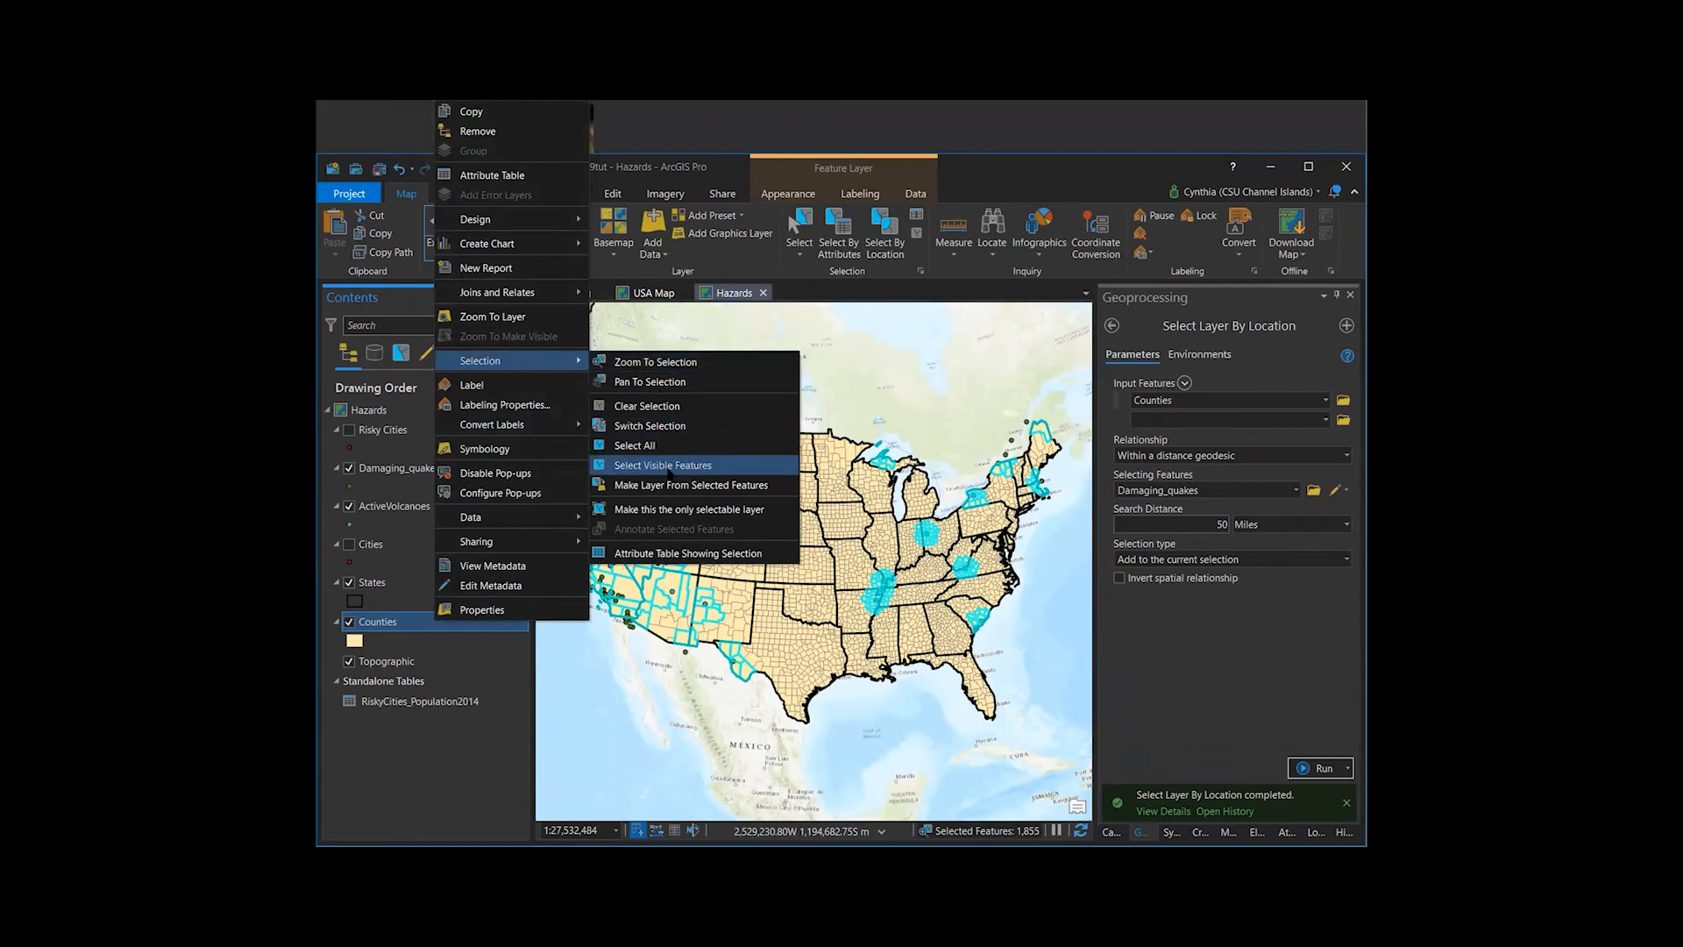
click(666, 488)
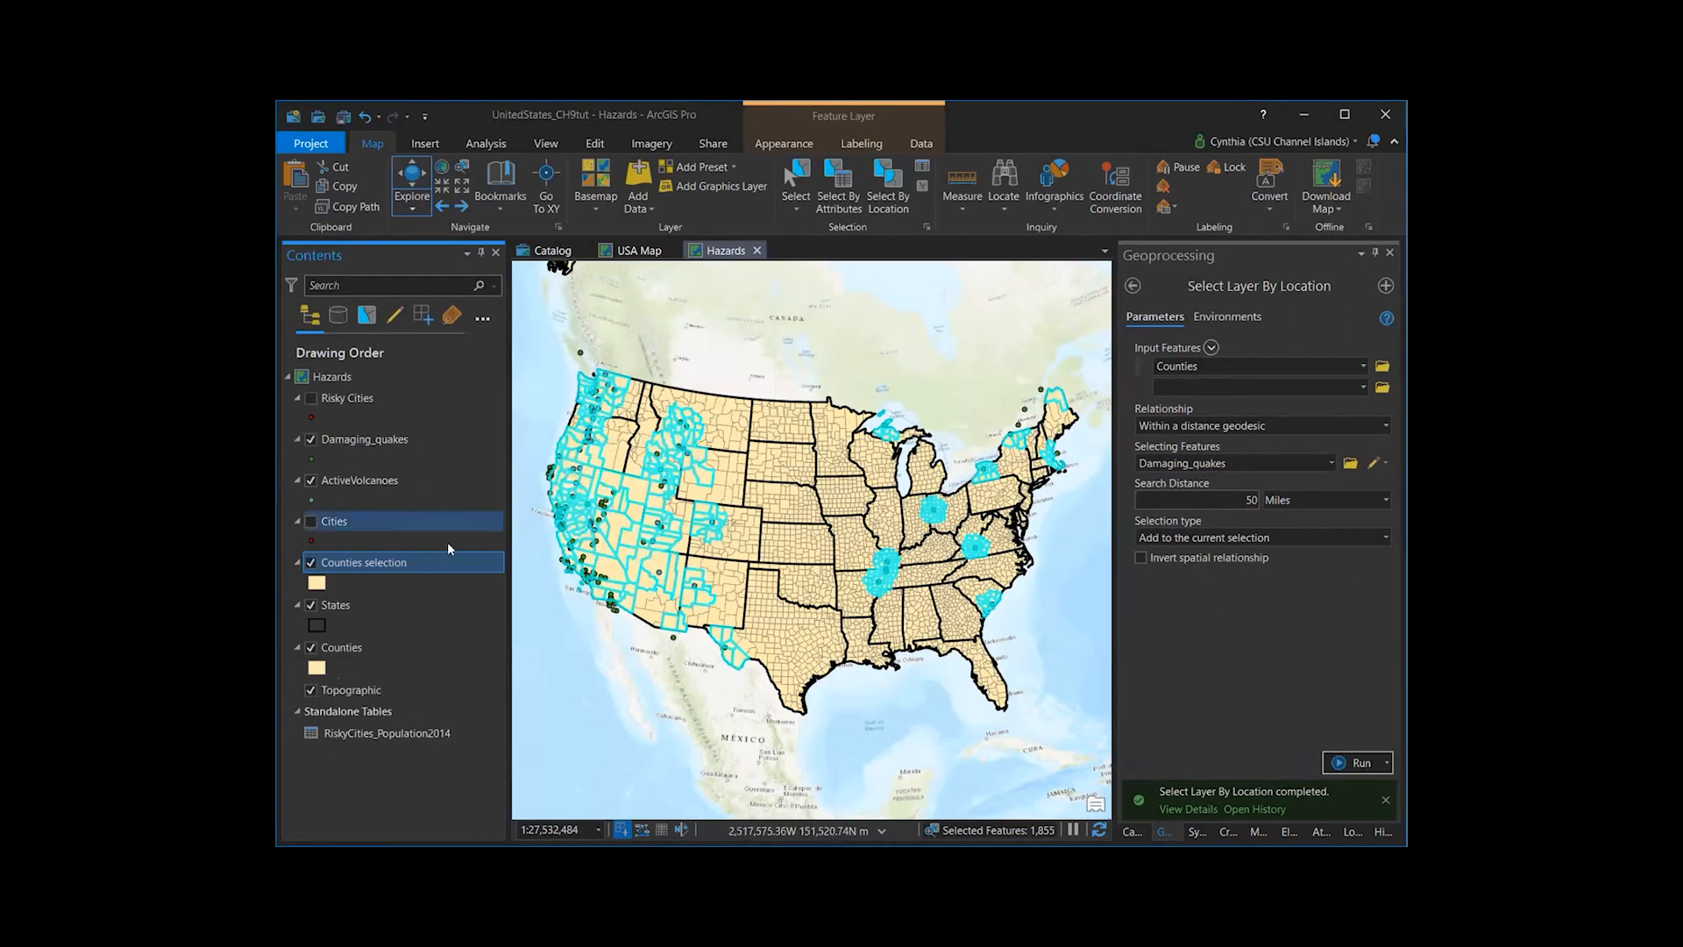
click(310, 649)
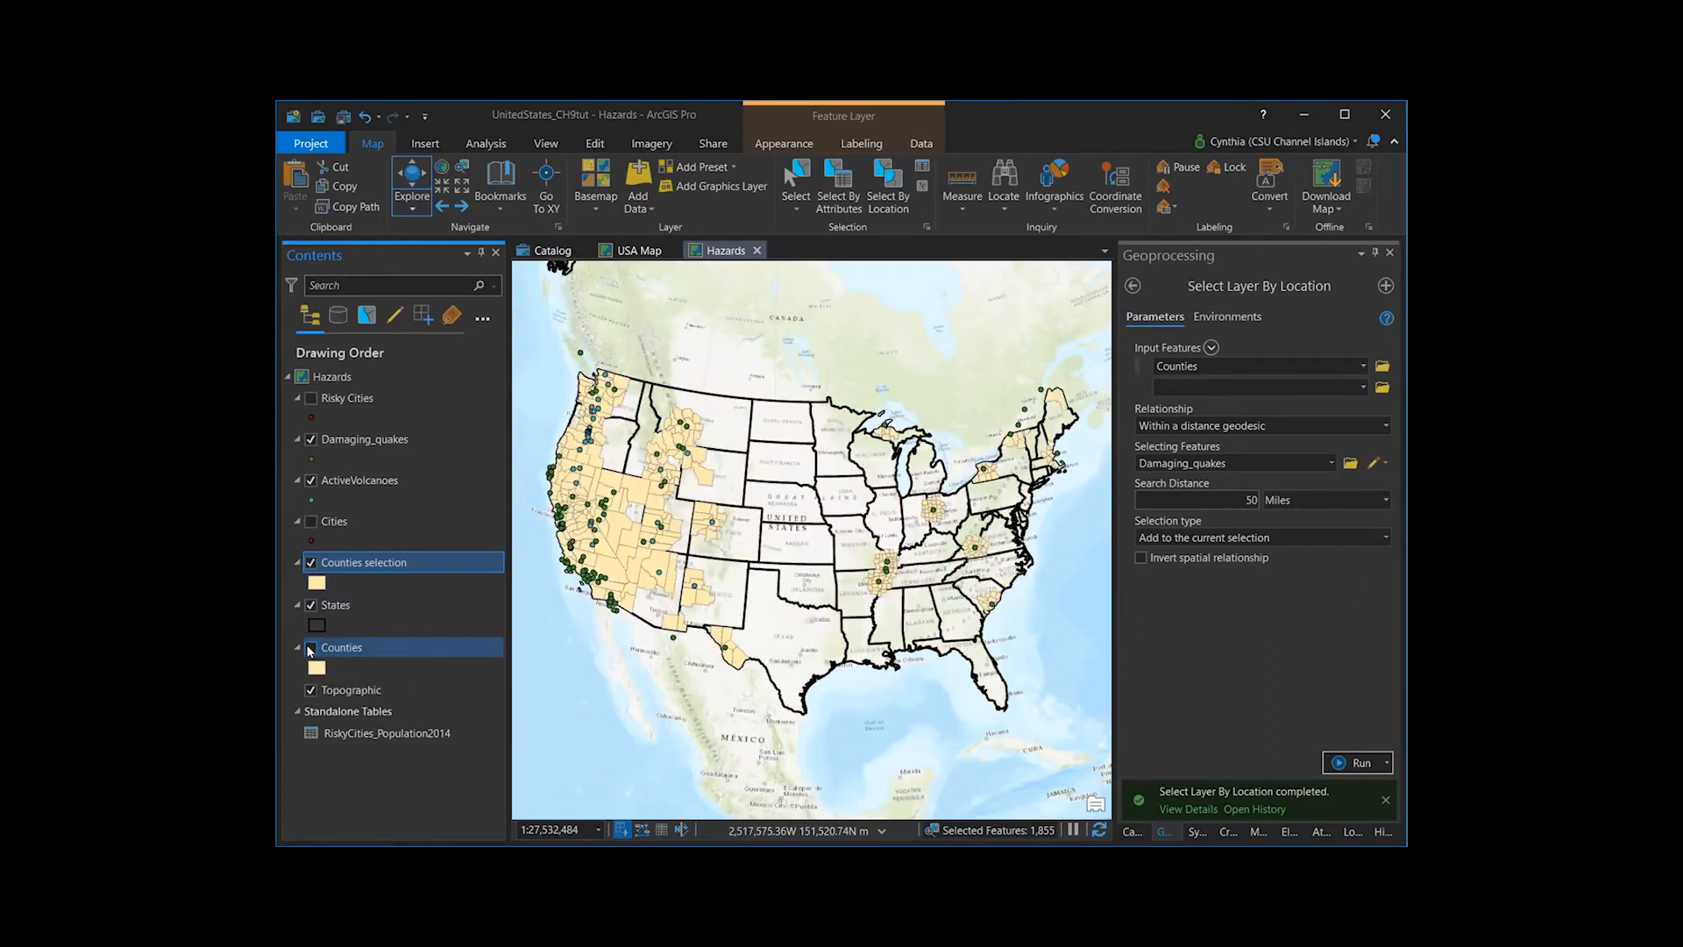
click(310, 649)
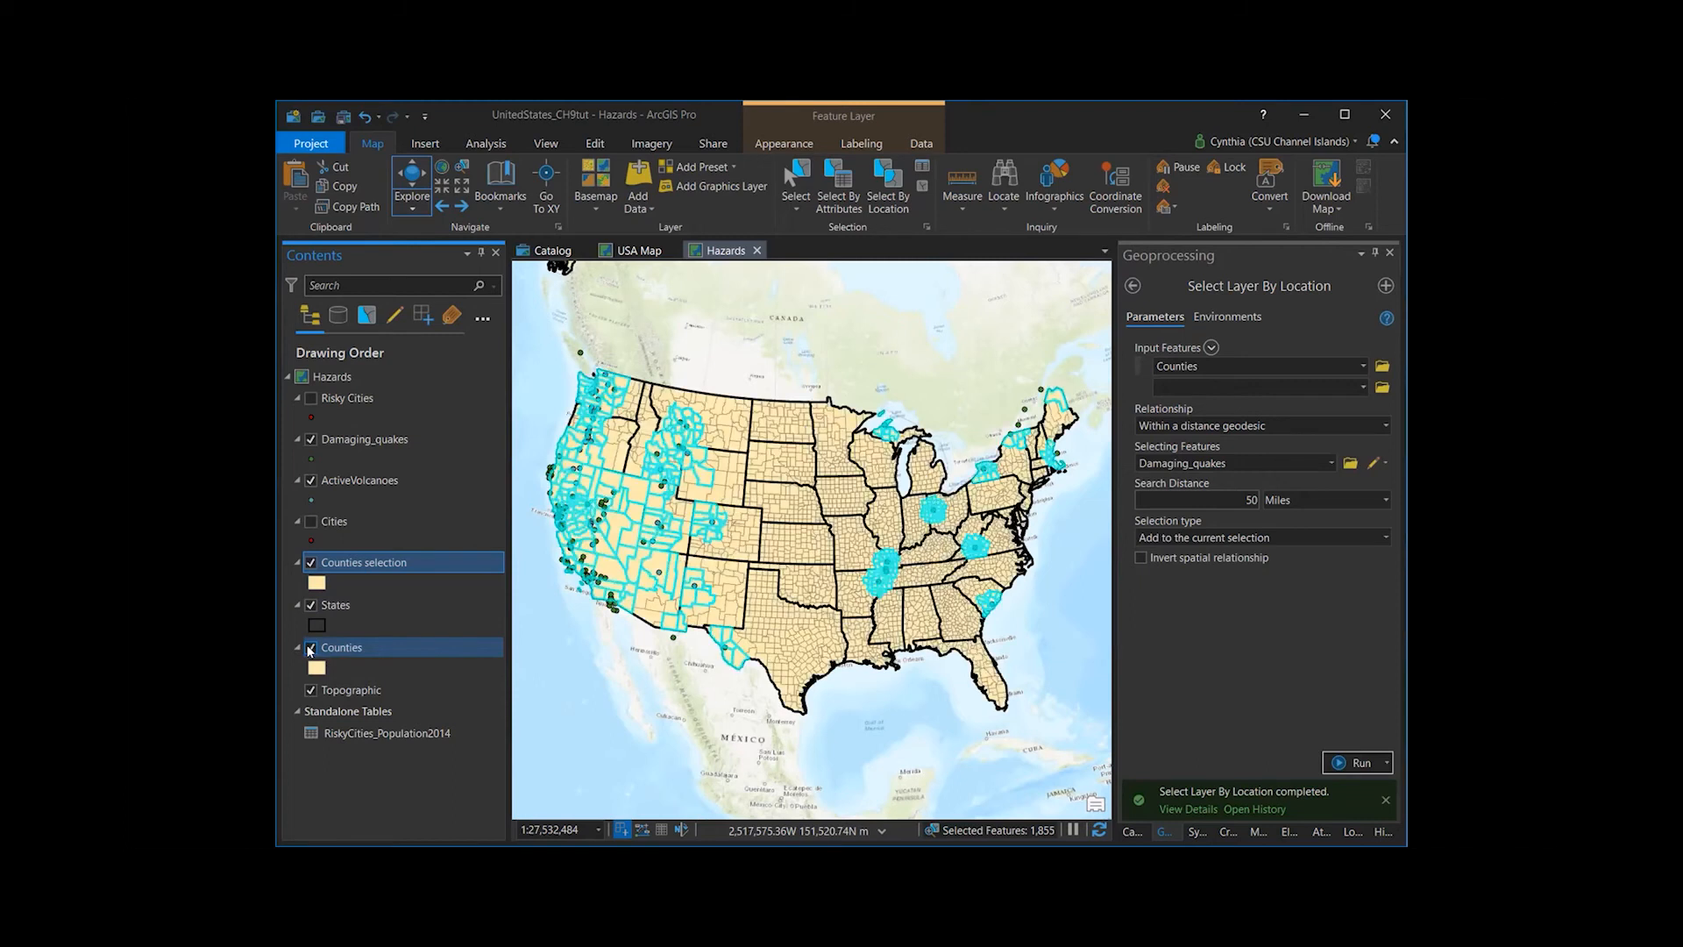
- Rename the new Counties selection layer as Risky Counties
click(379, 568)
click(378, 563)
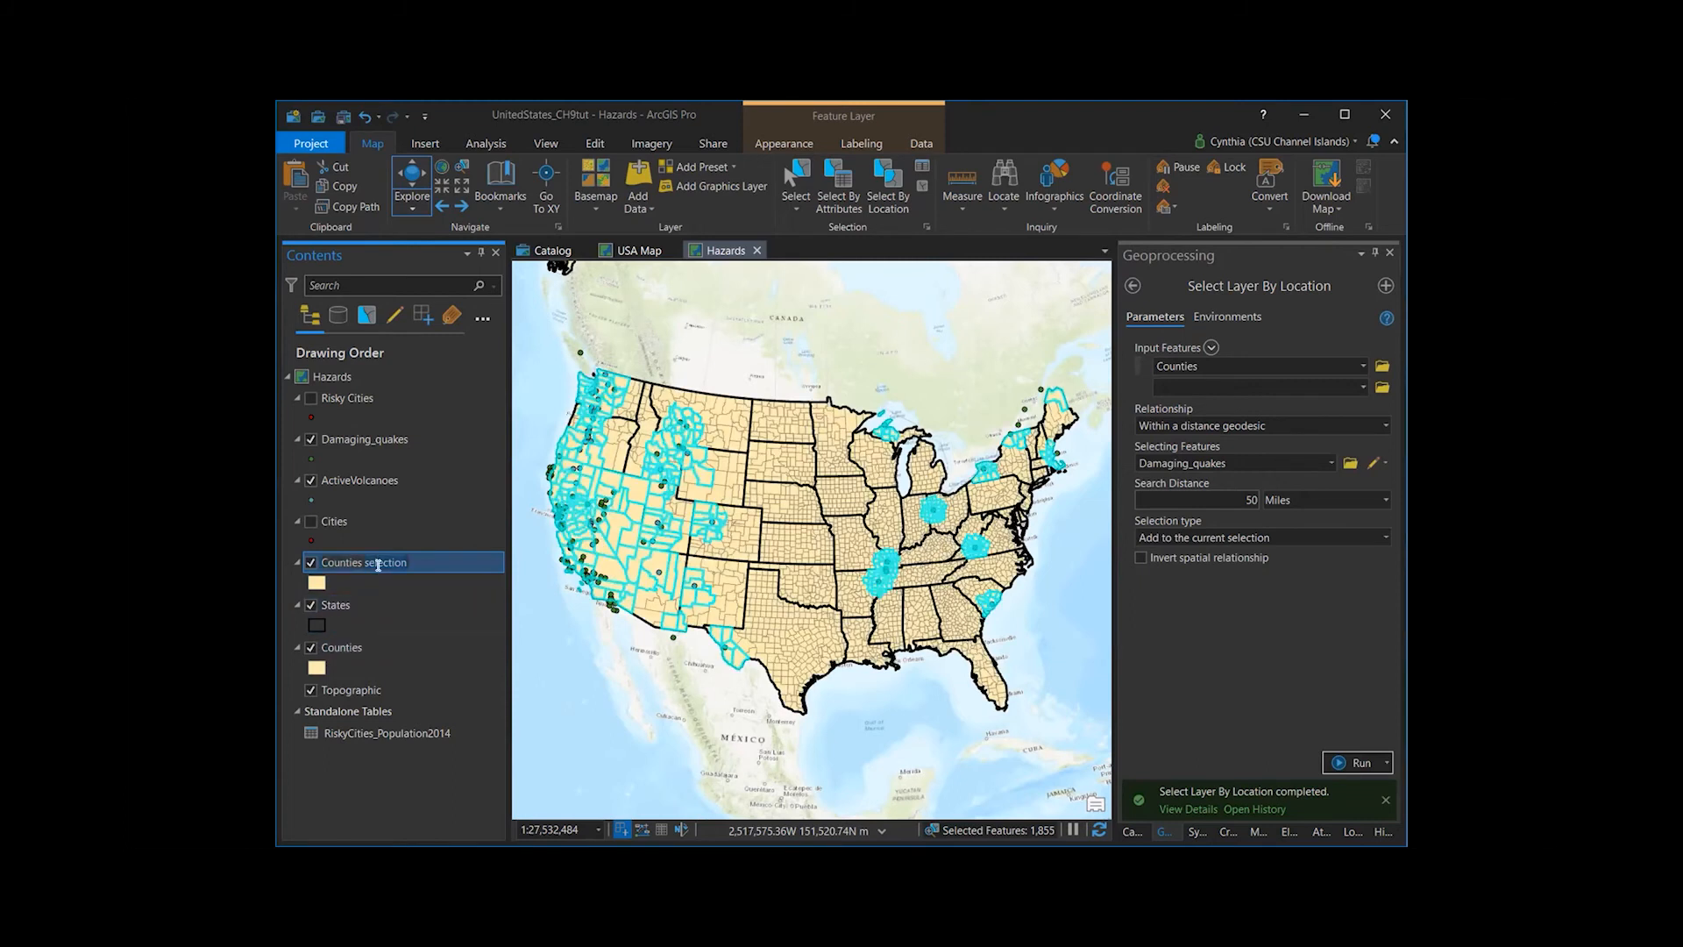
key(BackSpace)
key(BackSpace)
click(322, 562)
text(Risky Counties)
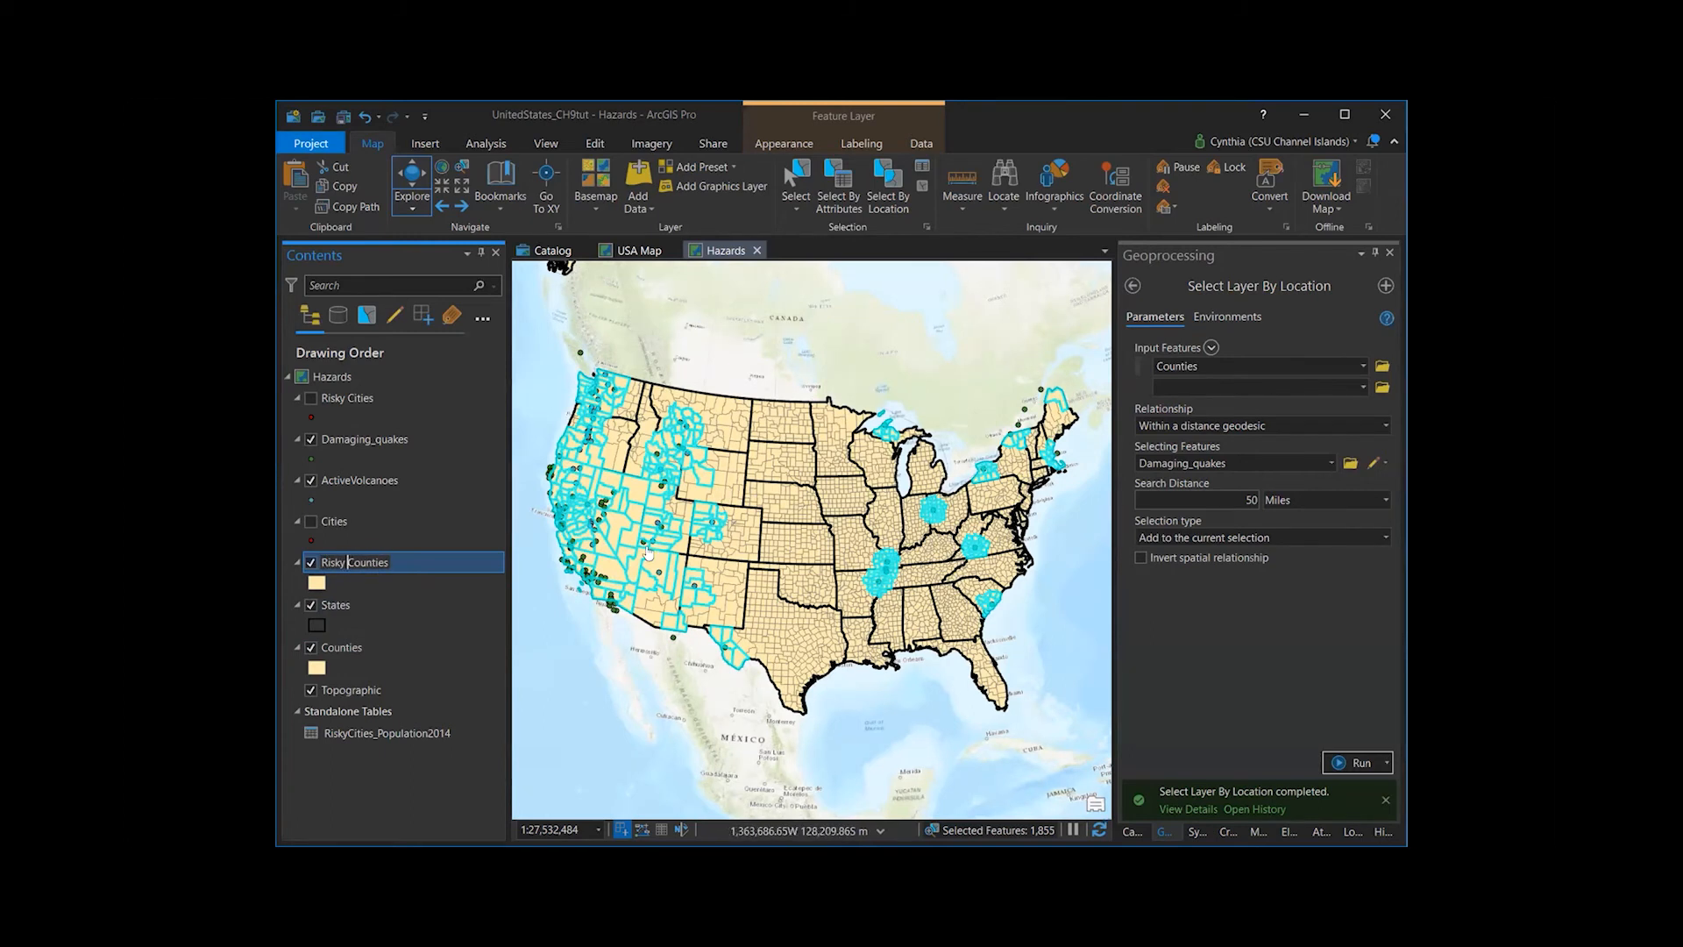
click(421, 588)
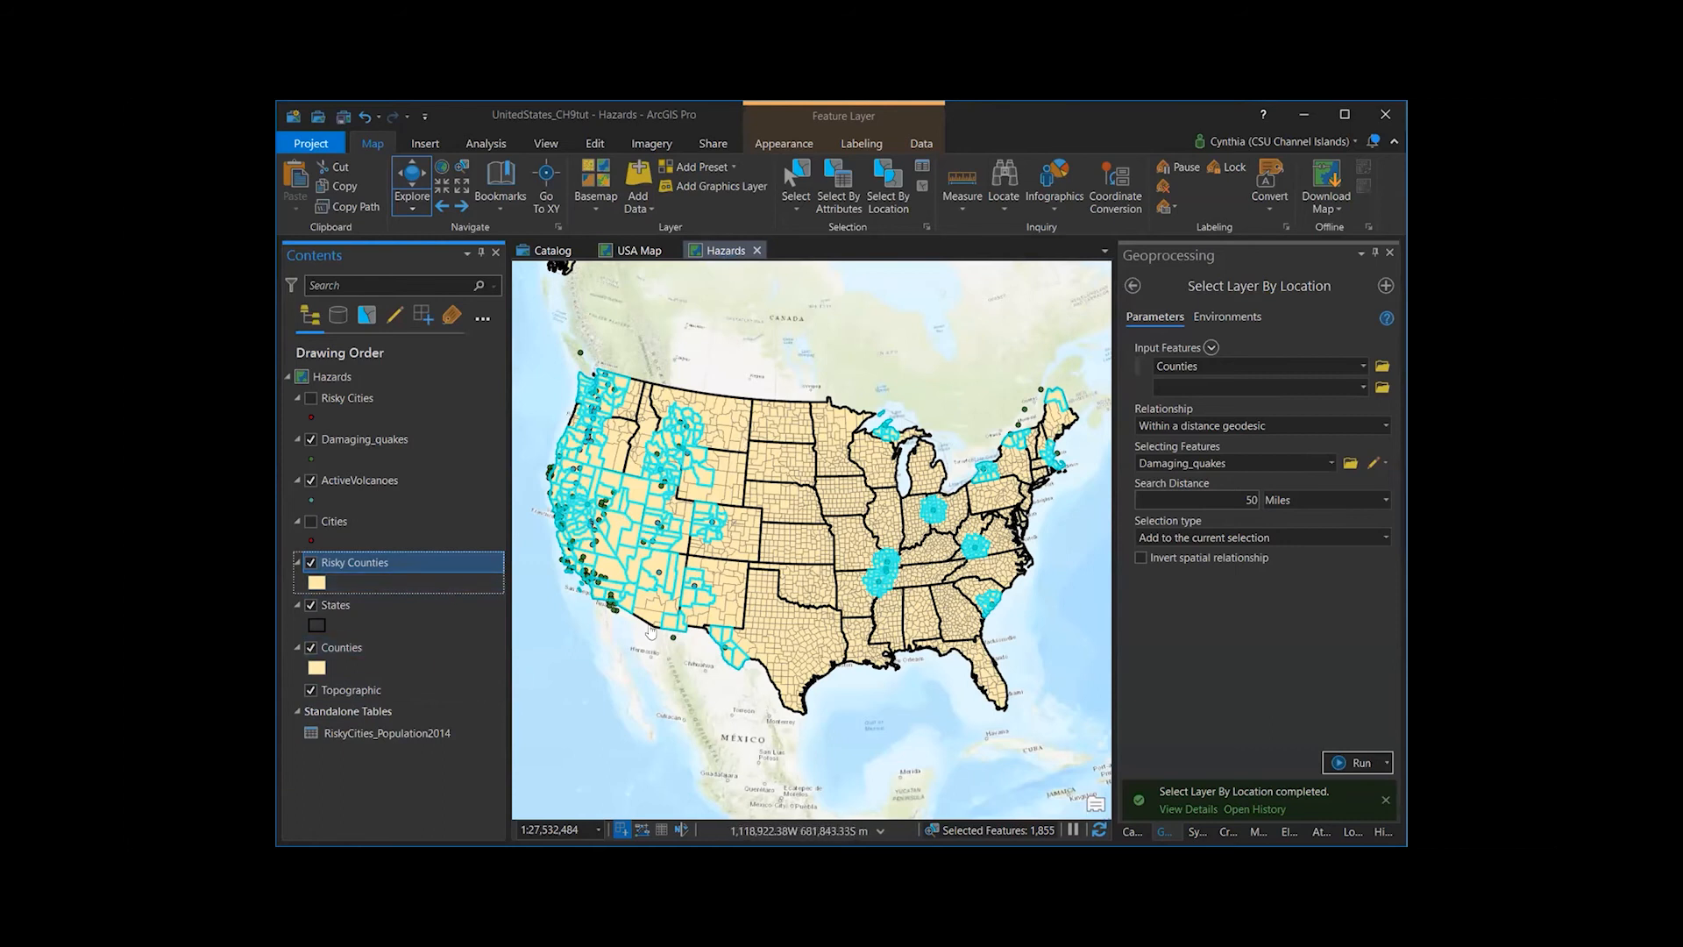
- Clear the selected features and save the project after viewing Risky Counties without the Counties layer
click(922, 186)
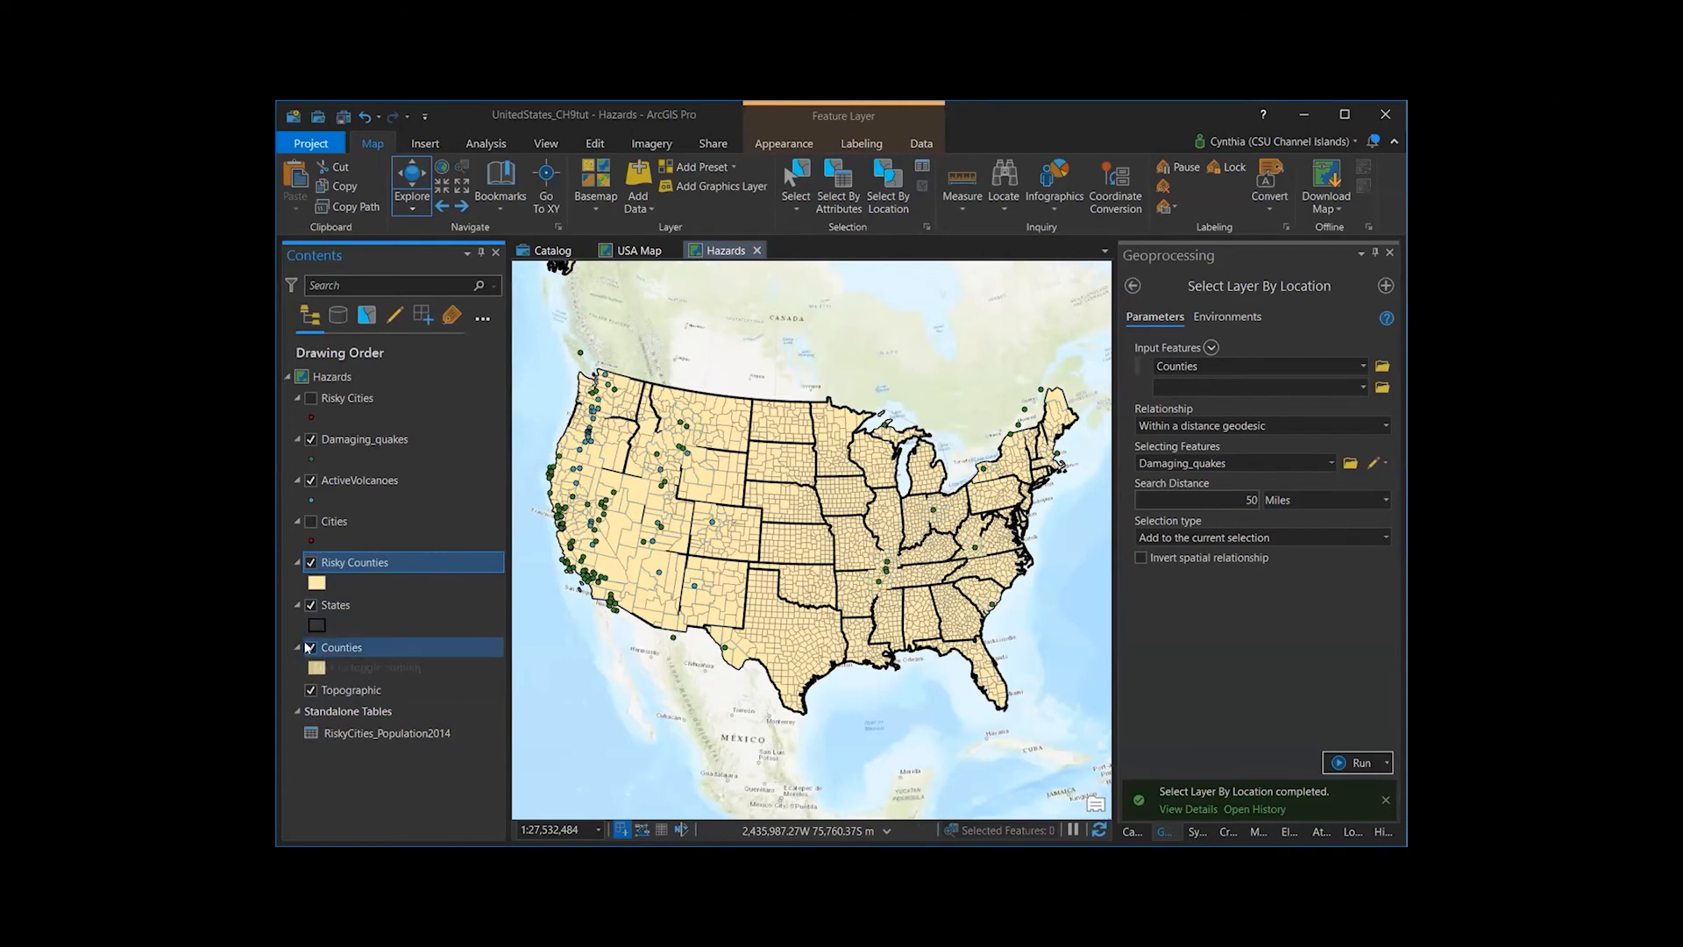
click(310, 648)
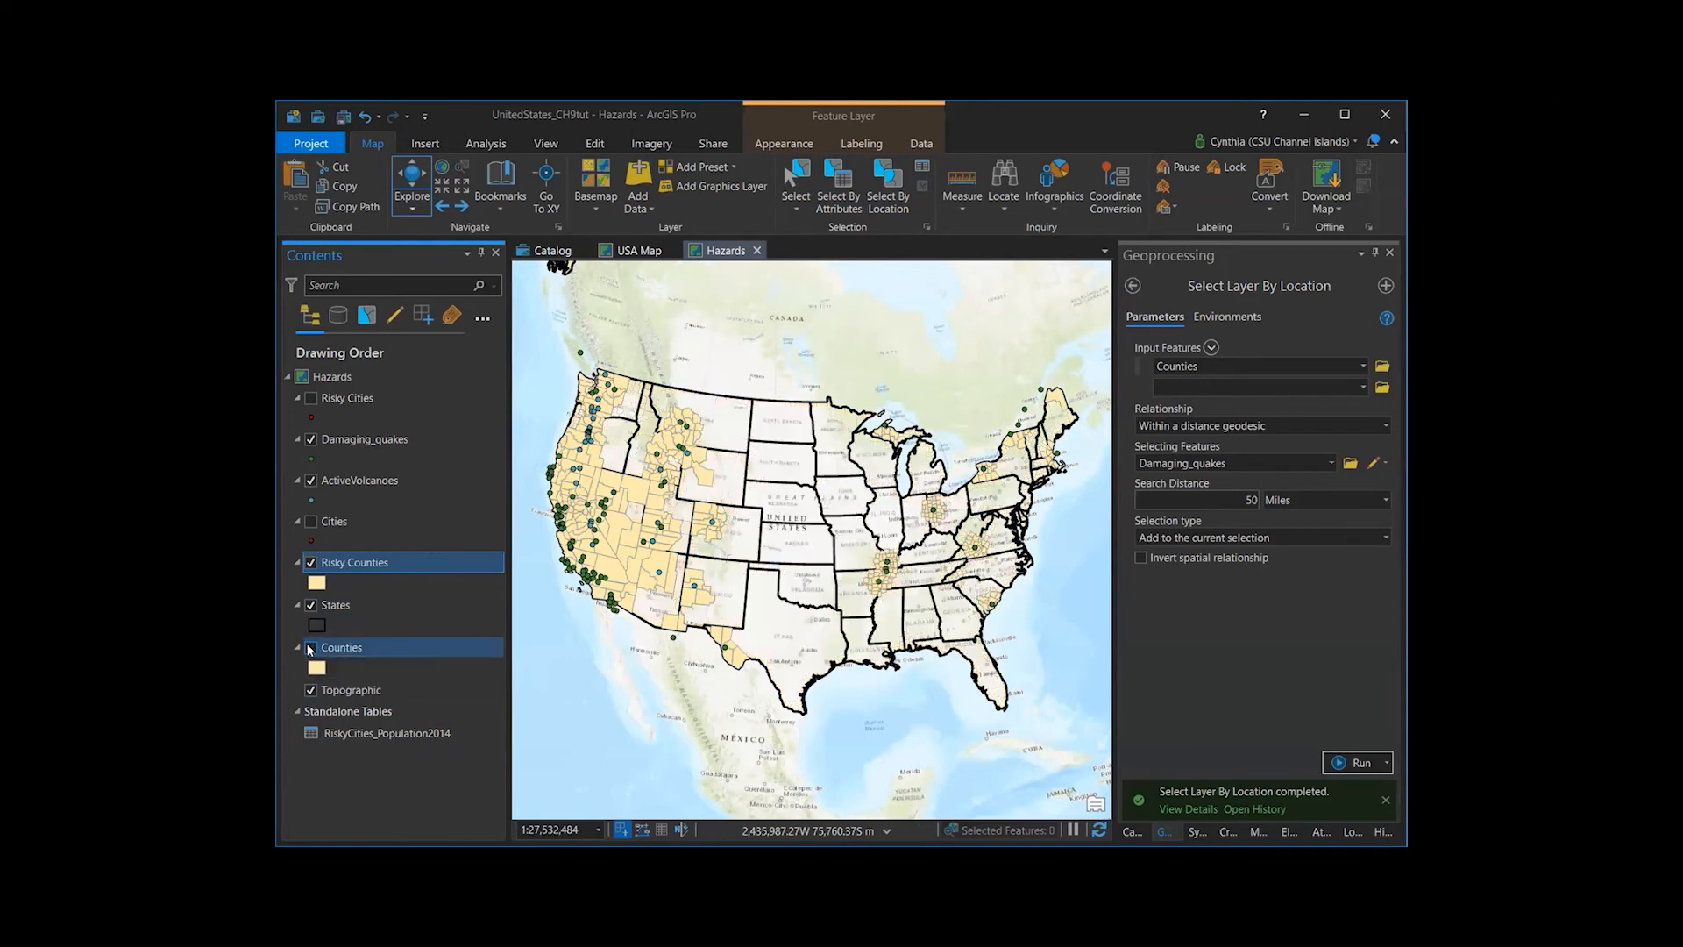
click(310, 648)
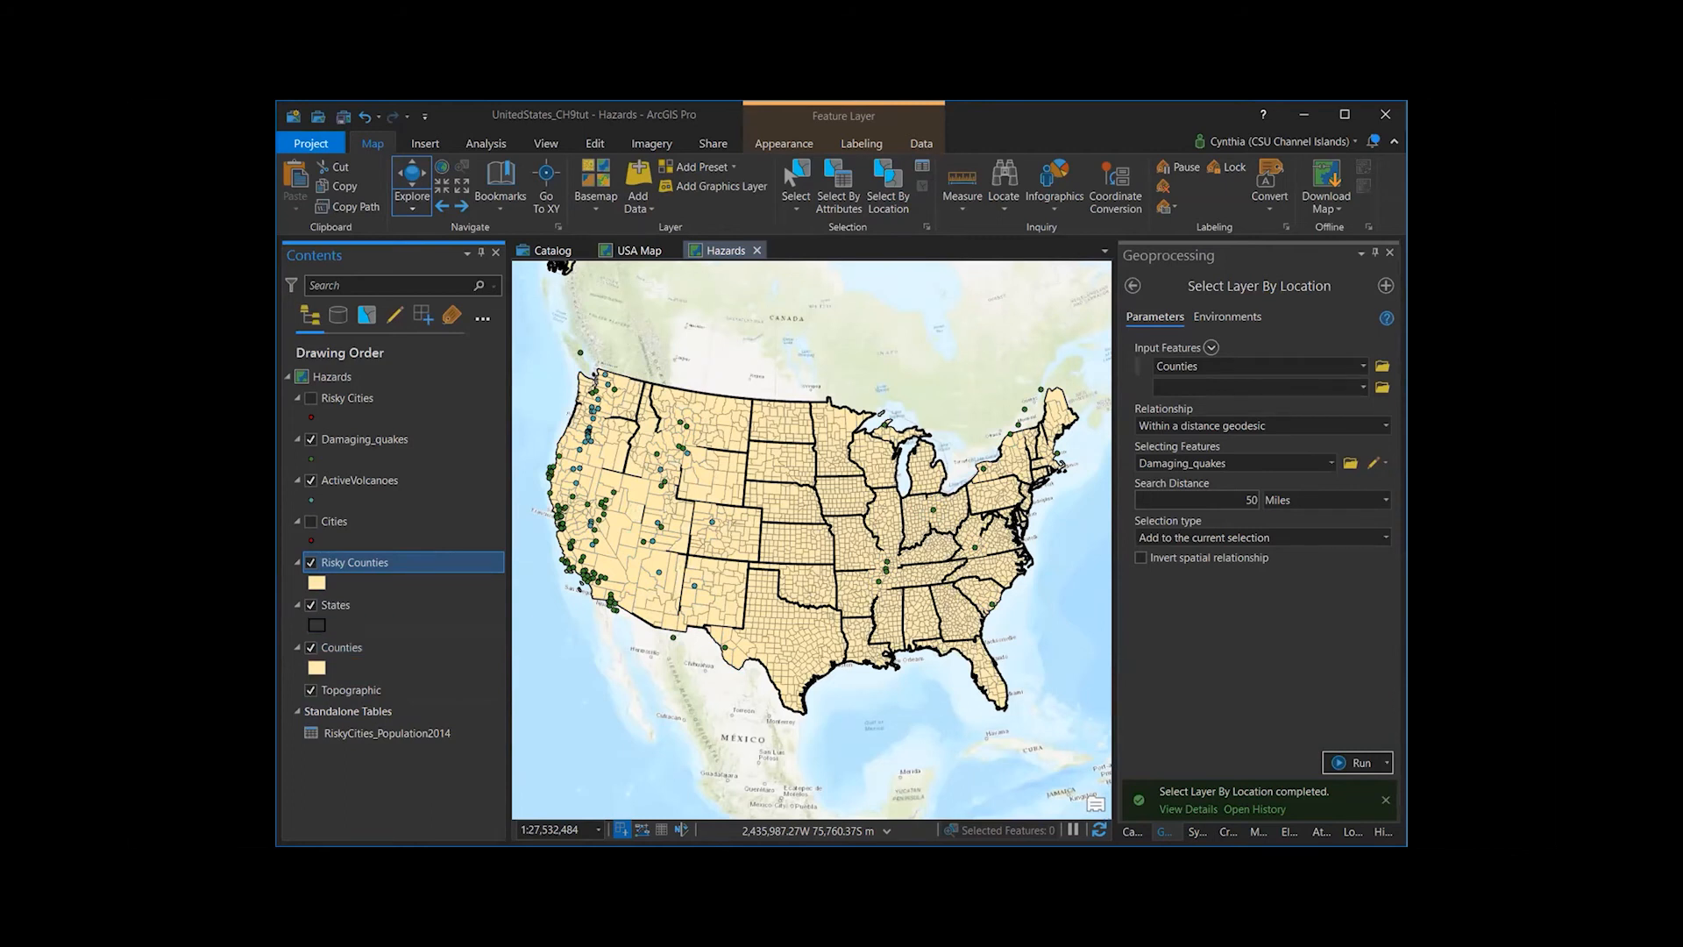
click(343, 116)
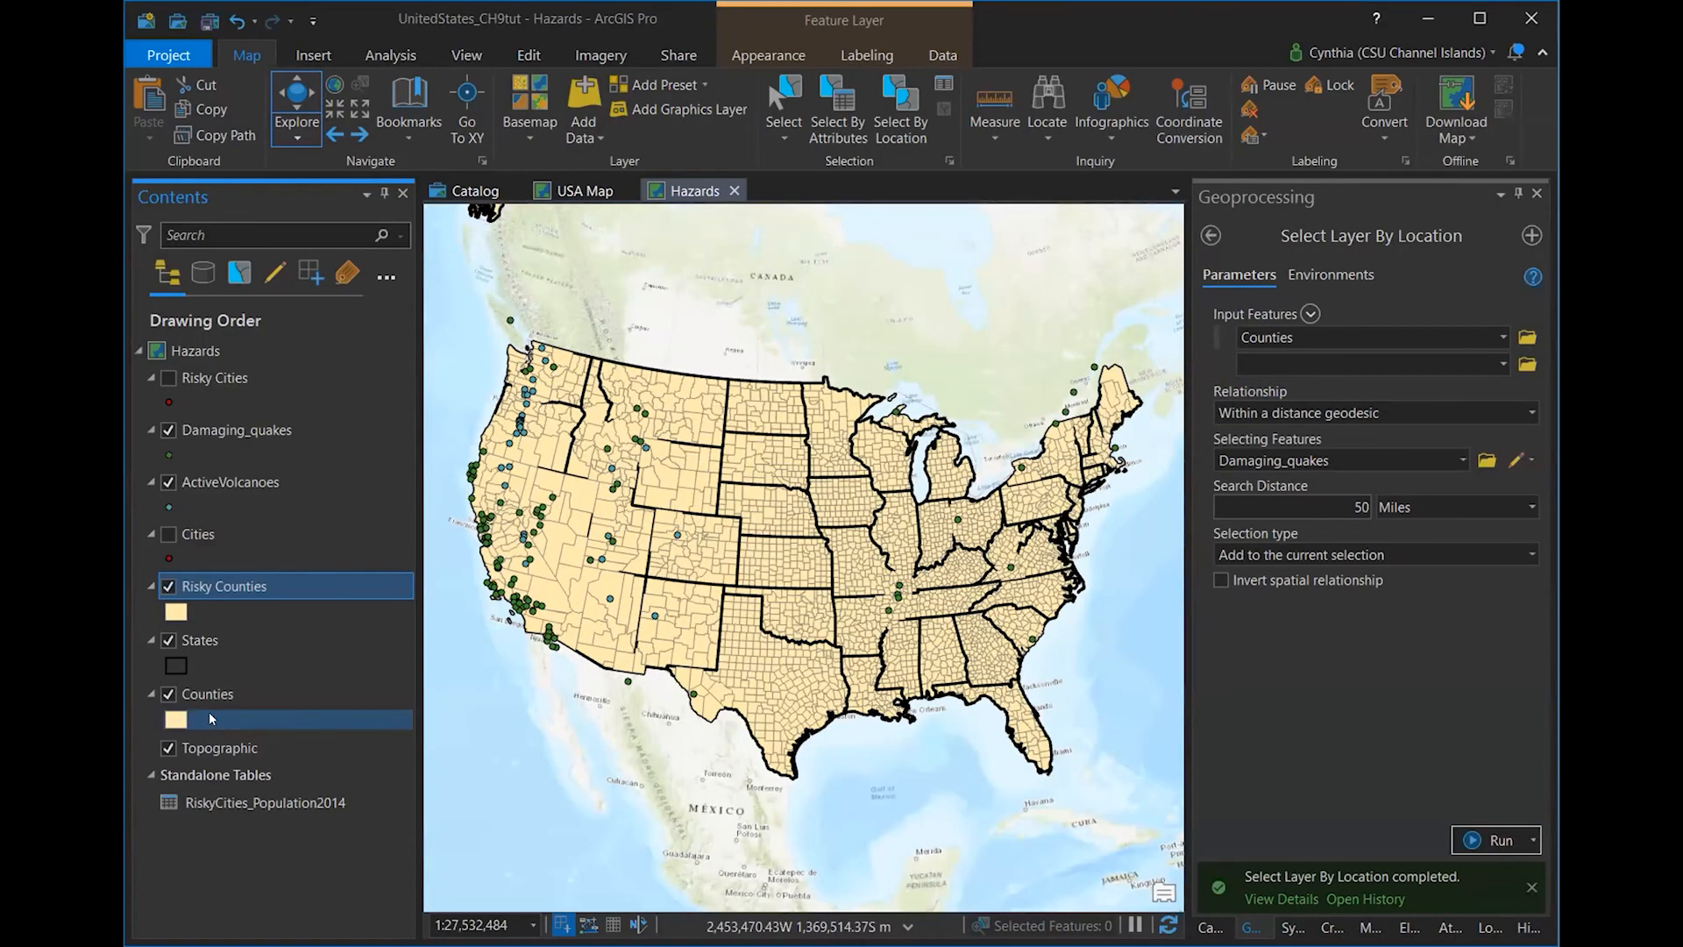
- Hide the Counties layer, and search the geoprocessing tools for merge to open the Merge tool
click(169, 697)
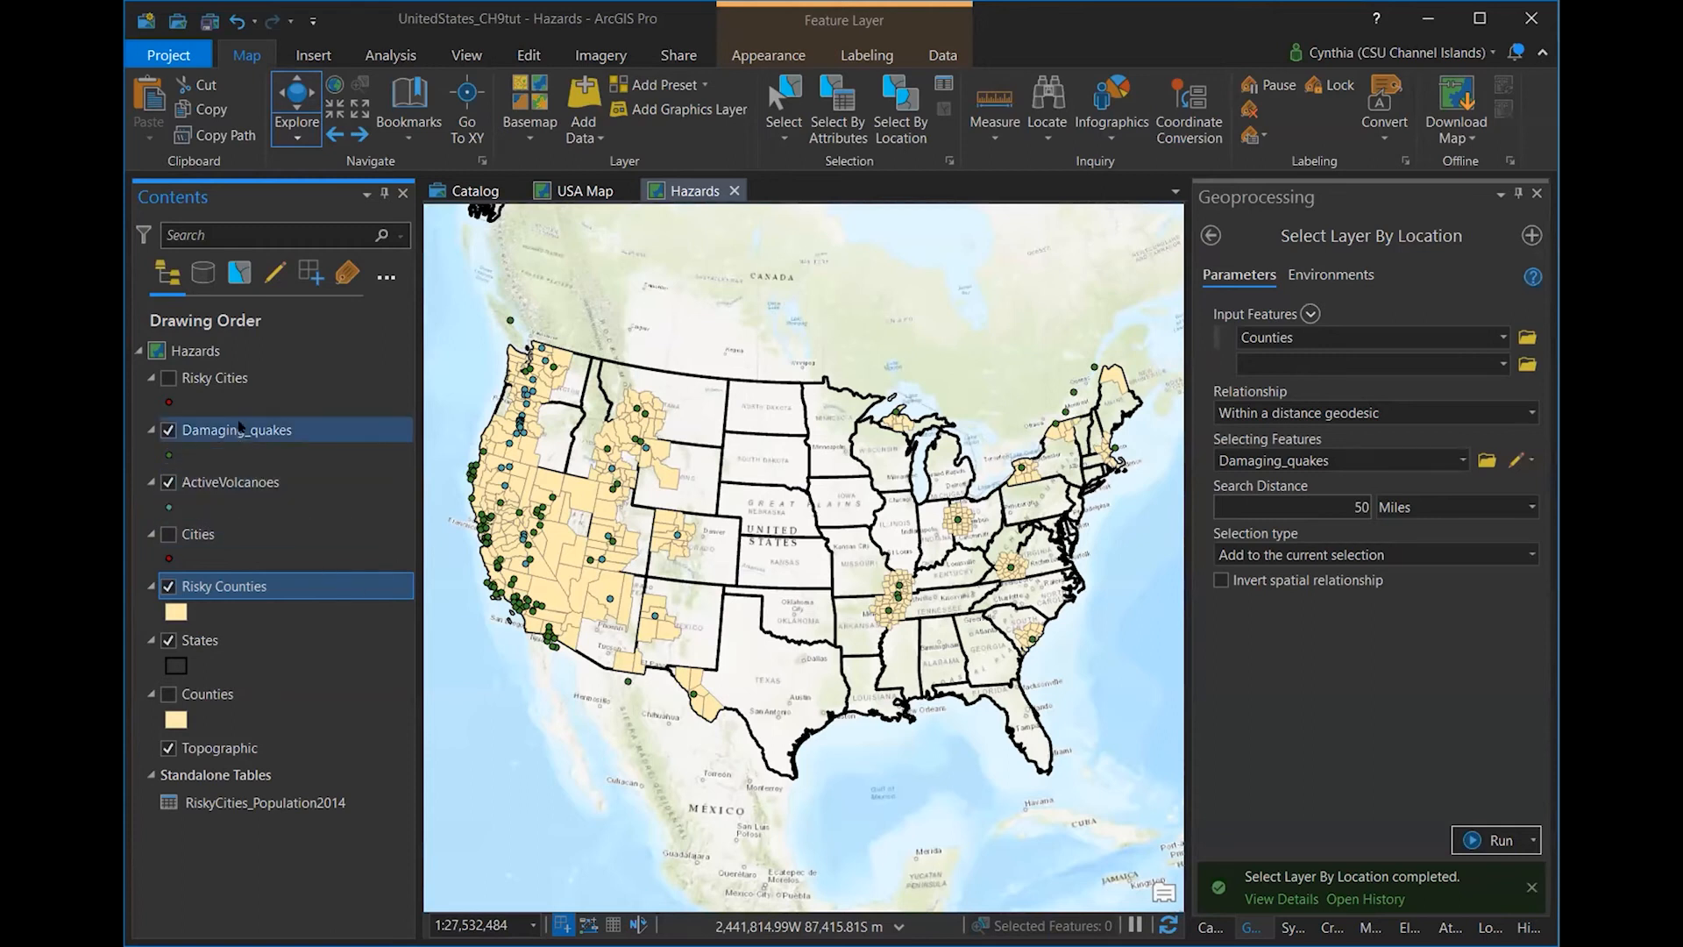
click(1211, 235)
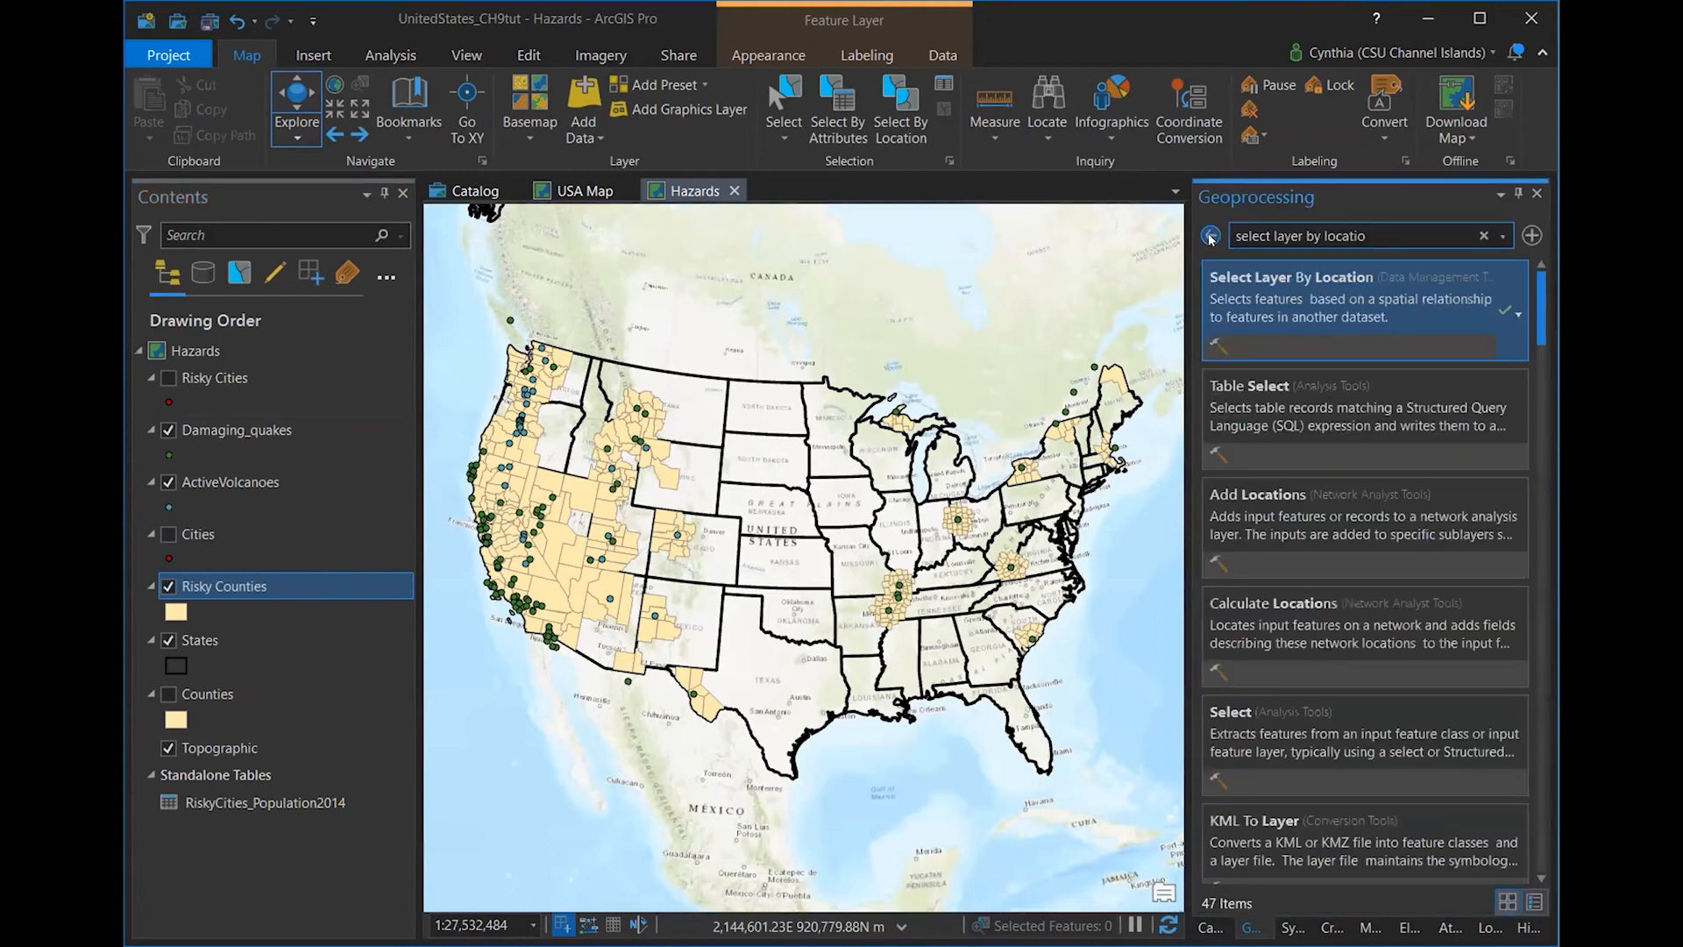
drag(1386, 224, 1192, 243)
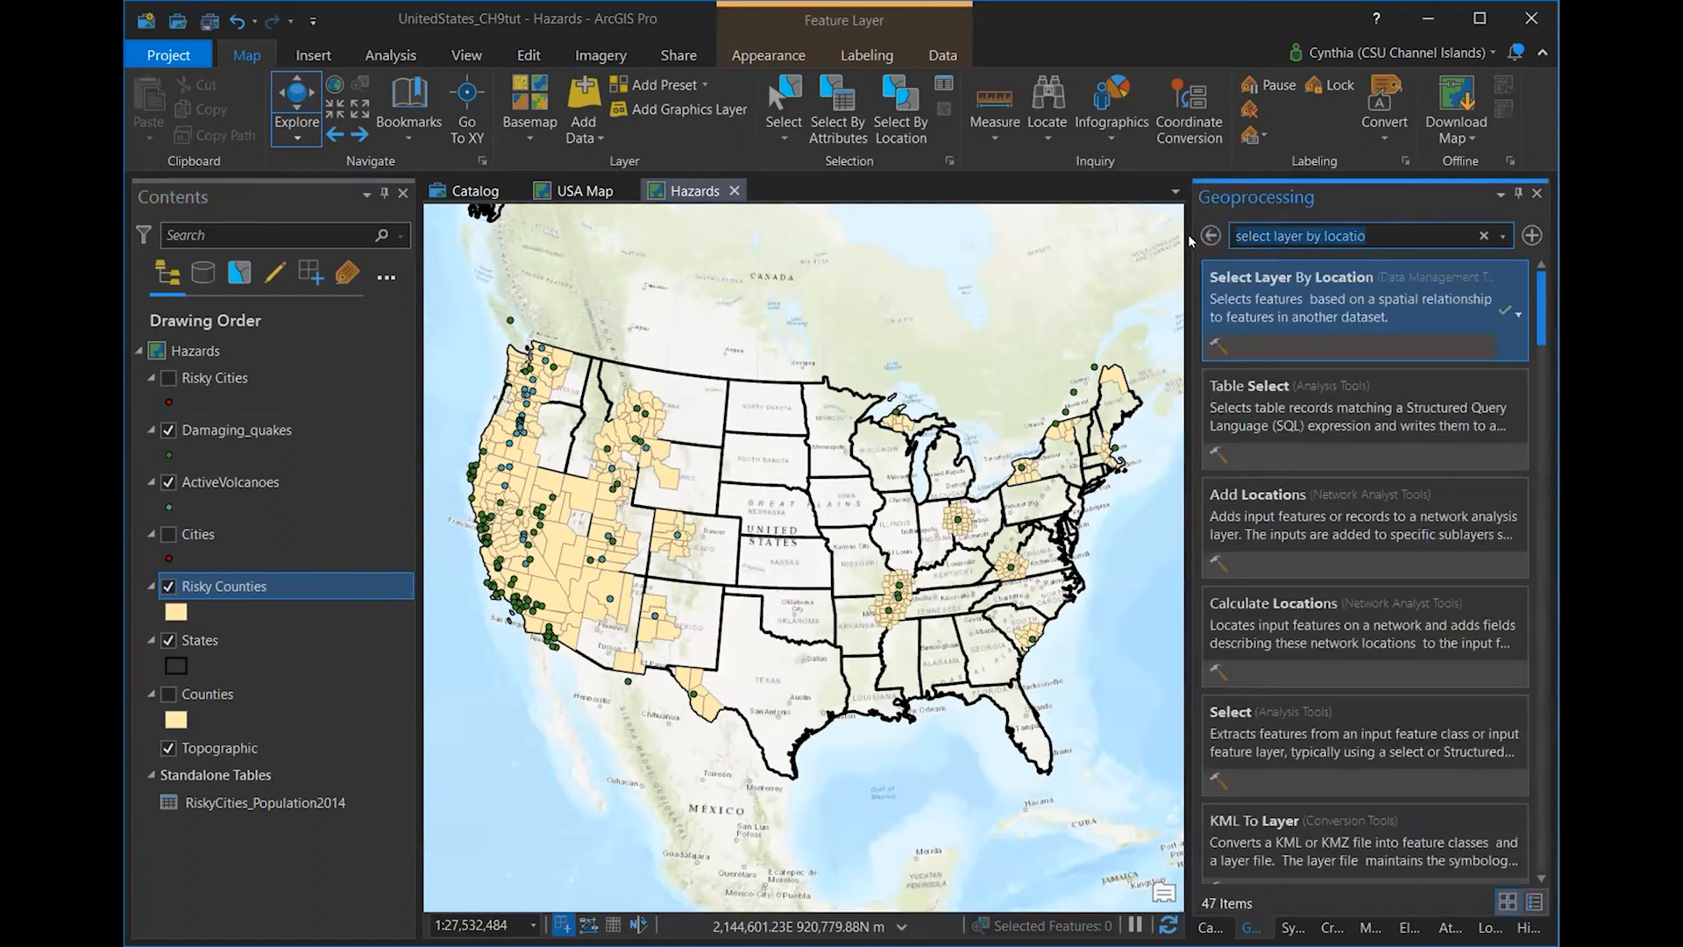
text(mer)
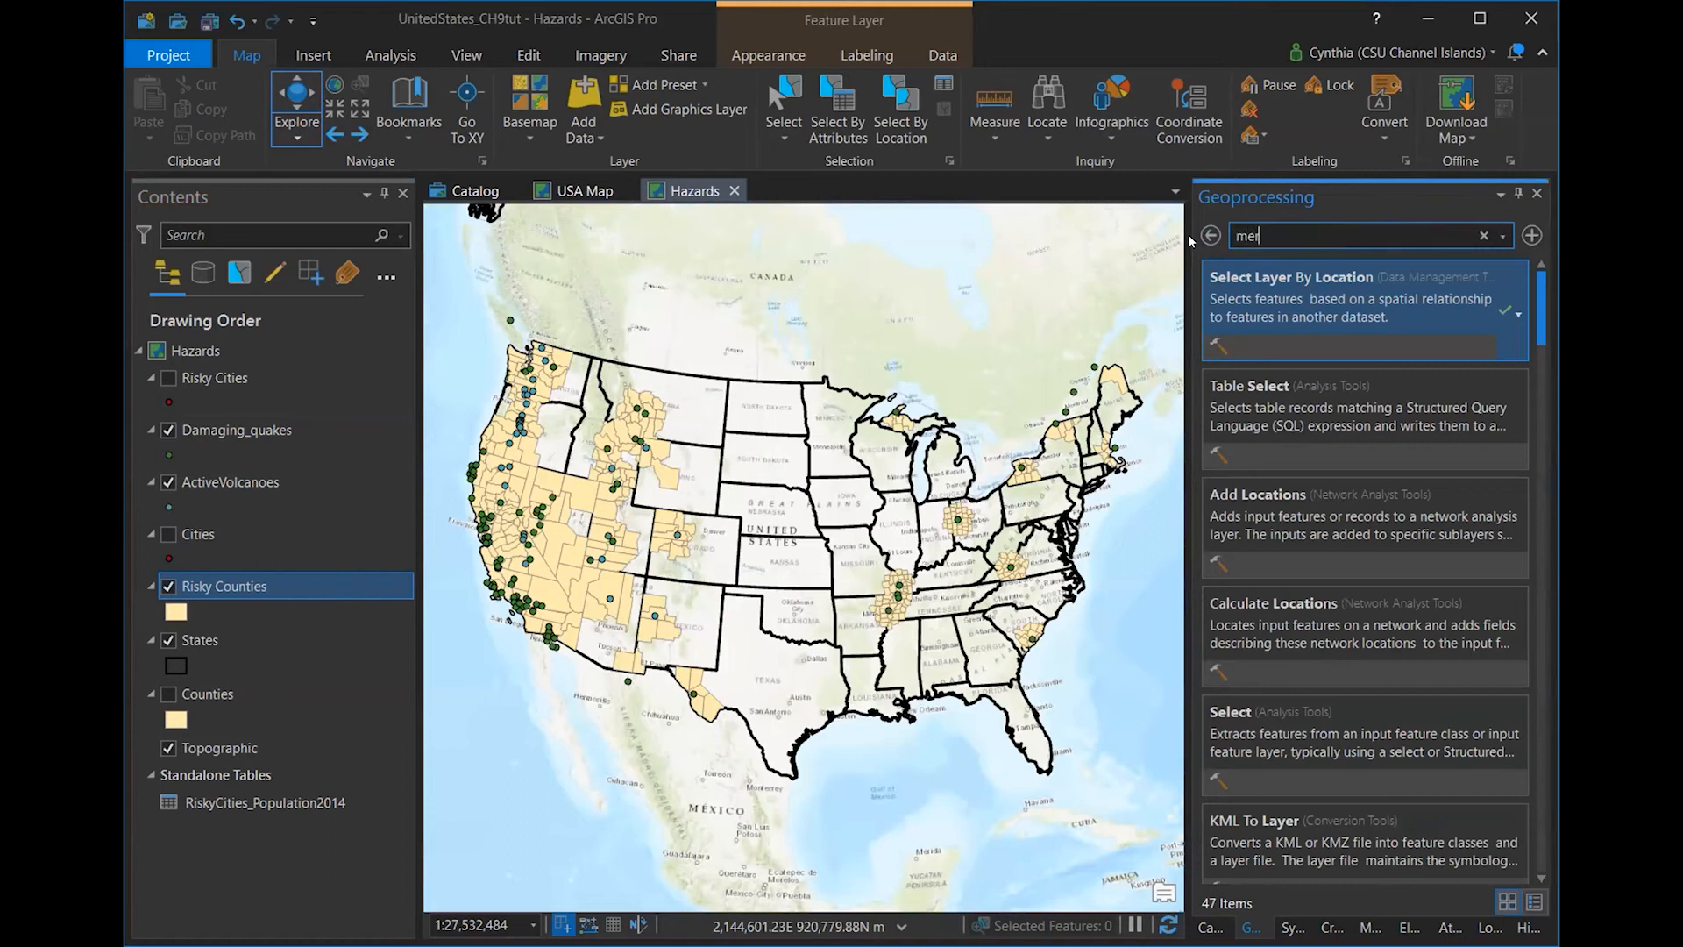
text(ge)
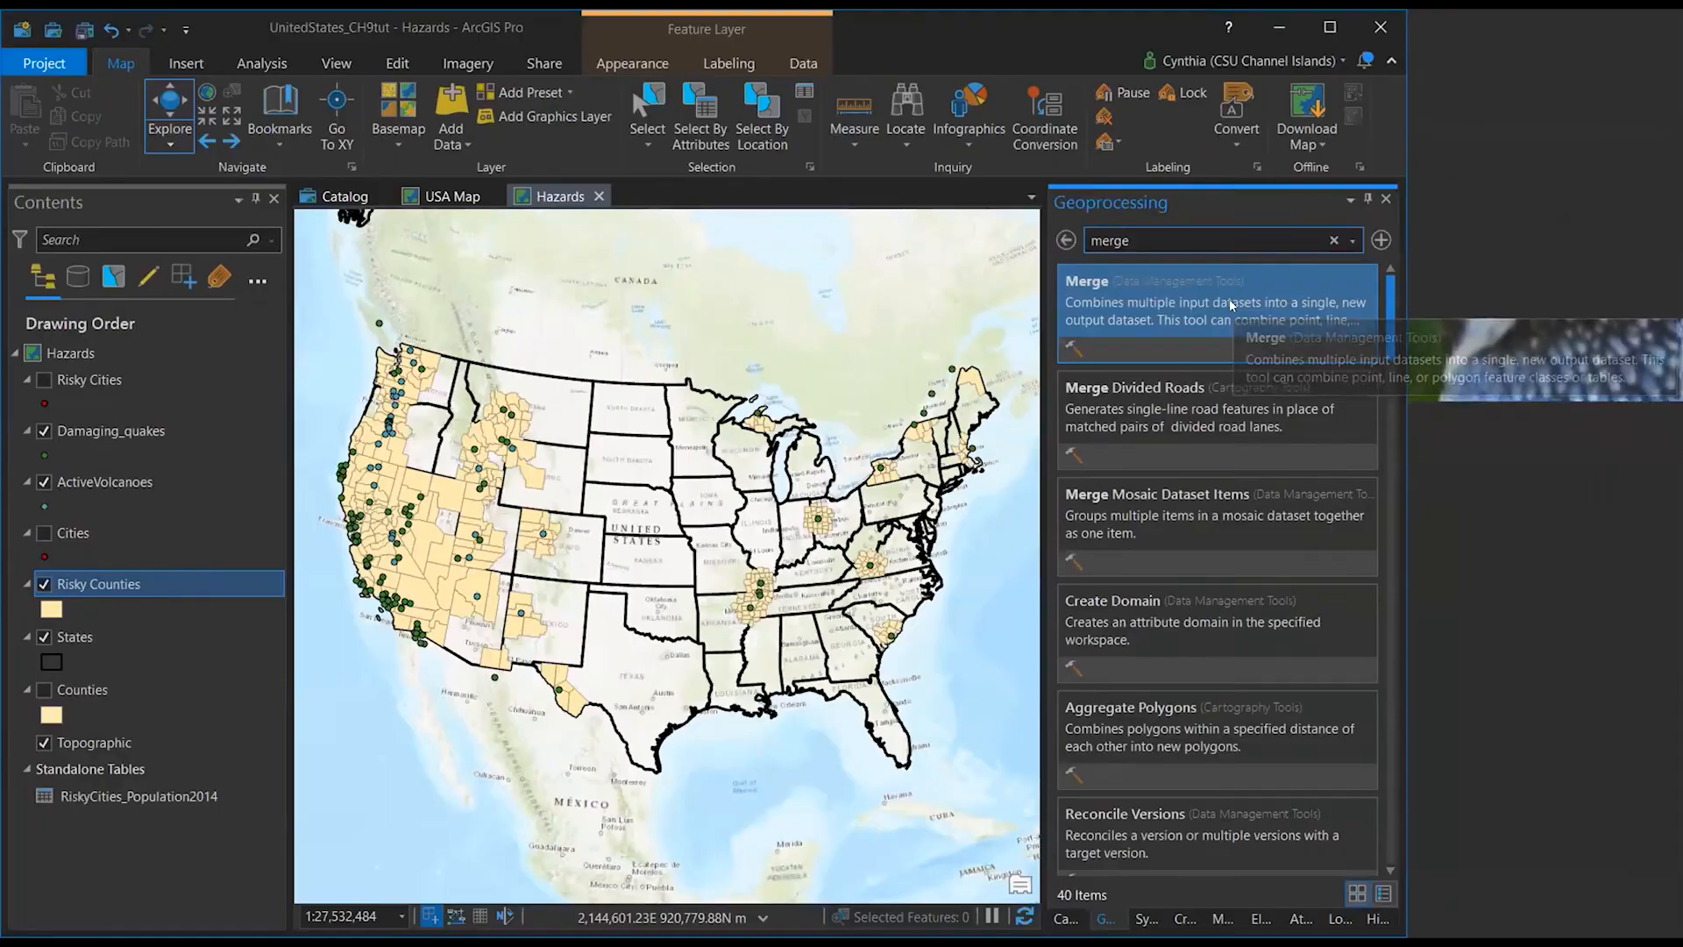
click(1231, 304)
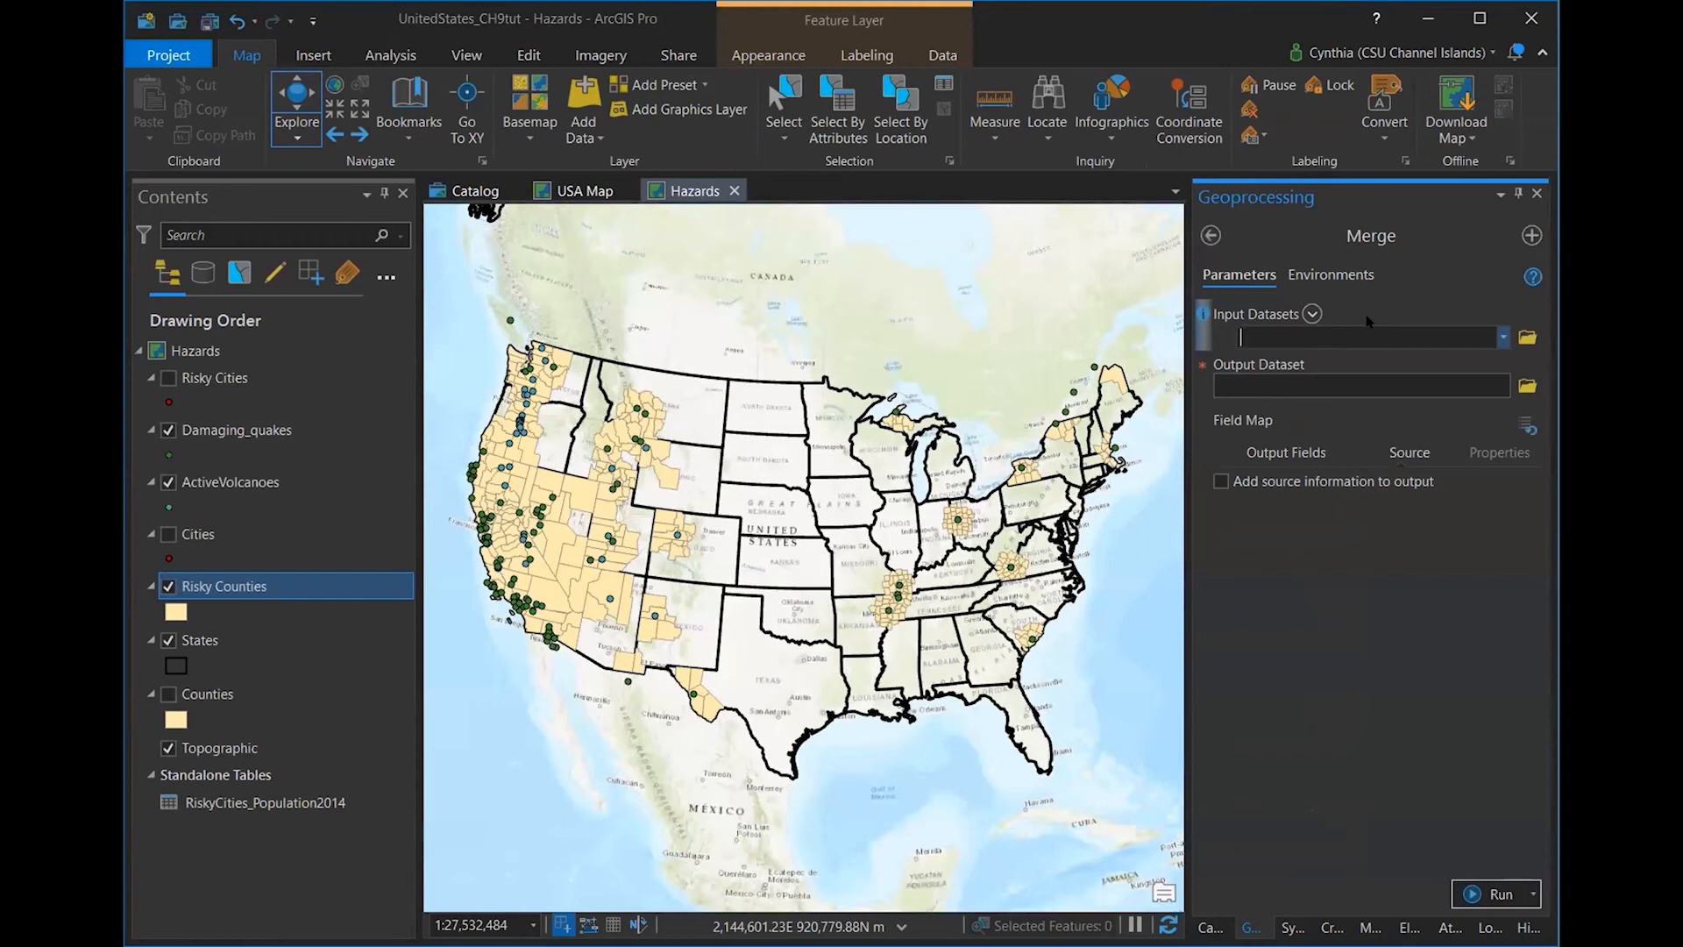
- Add Damaging_quakes and ActiveVolcanoes as the input datasets of the Merge tool
click(1503, 339)
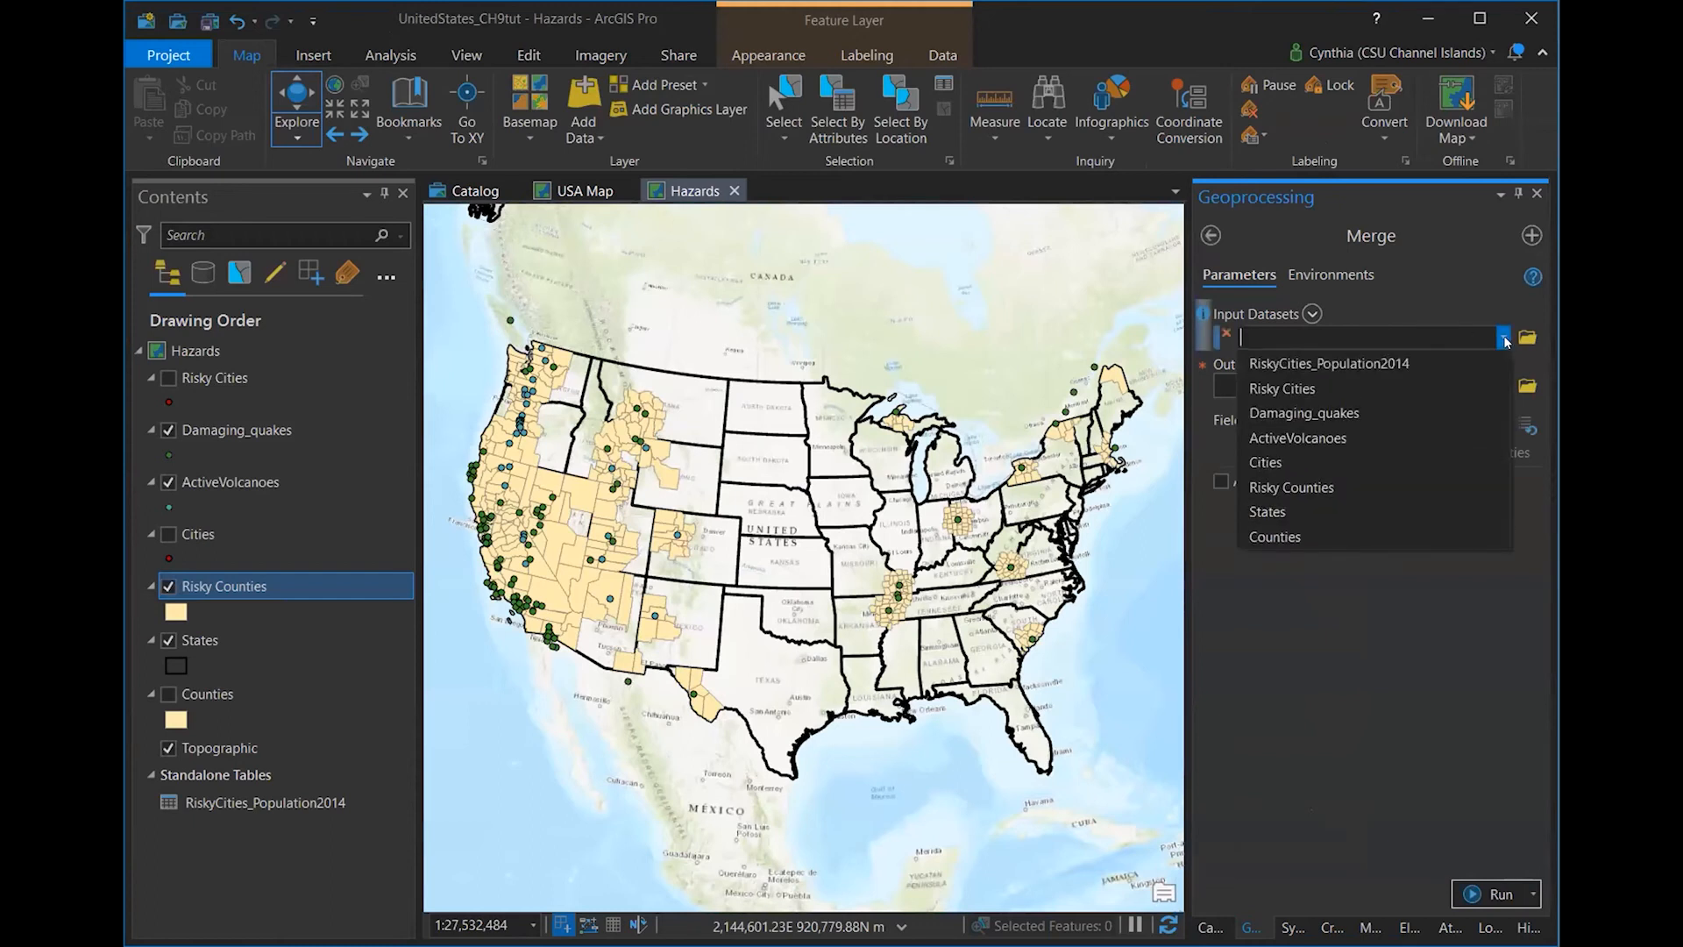
click(1451, 410)
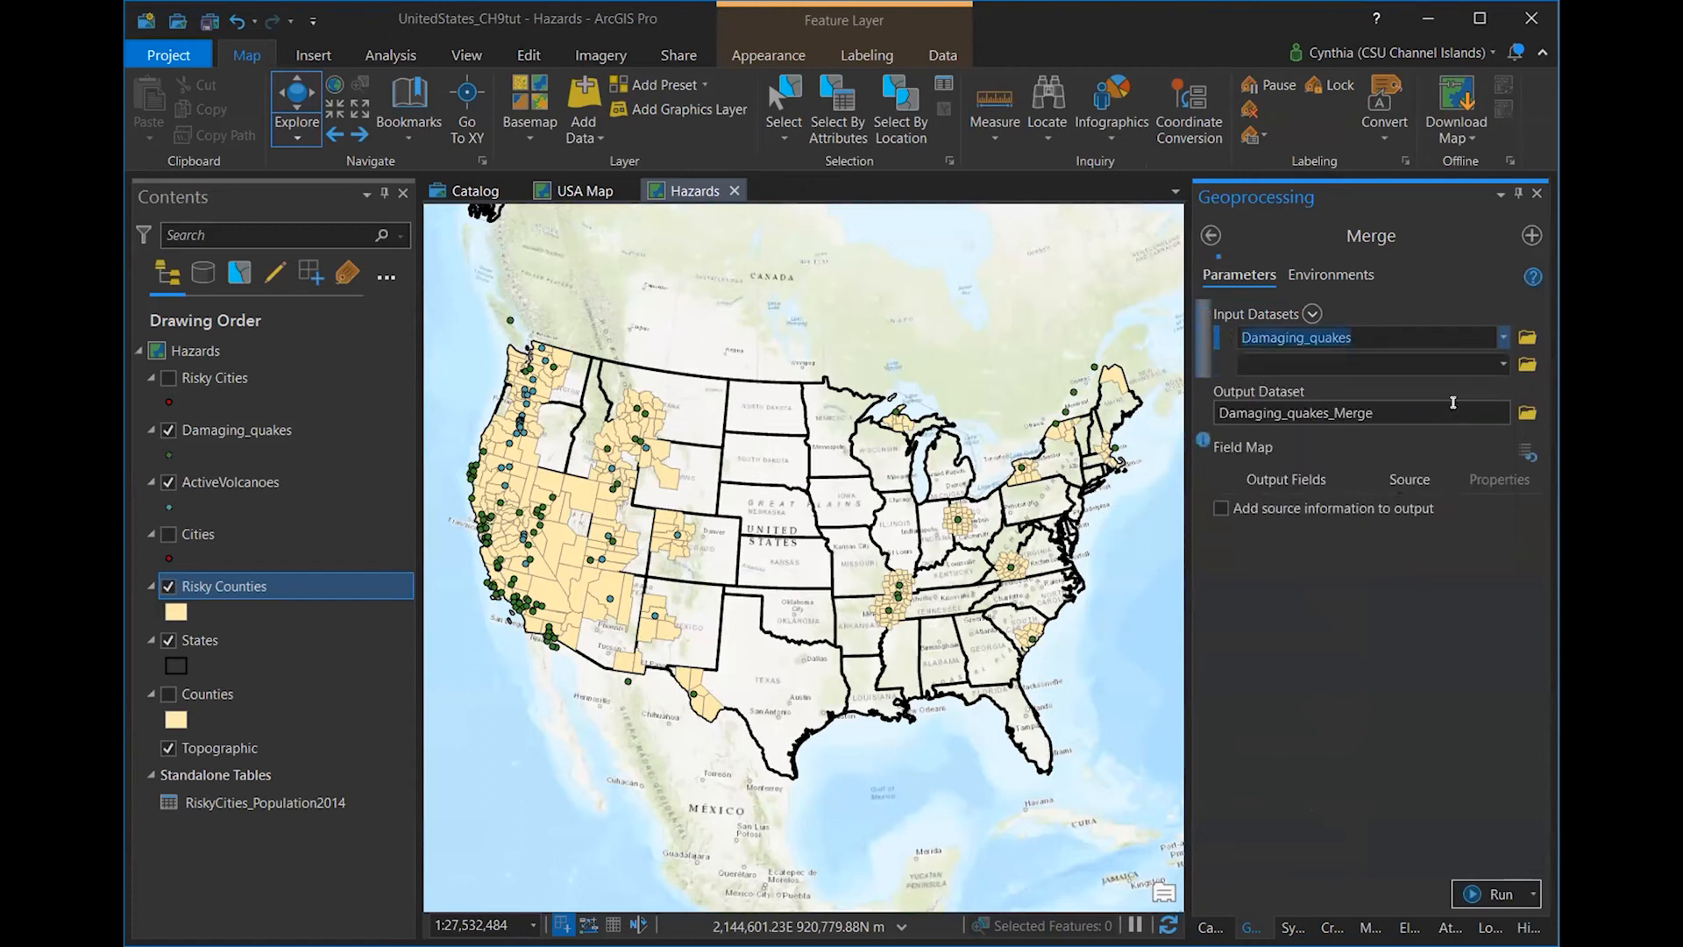
click(1501, 364)
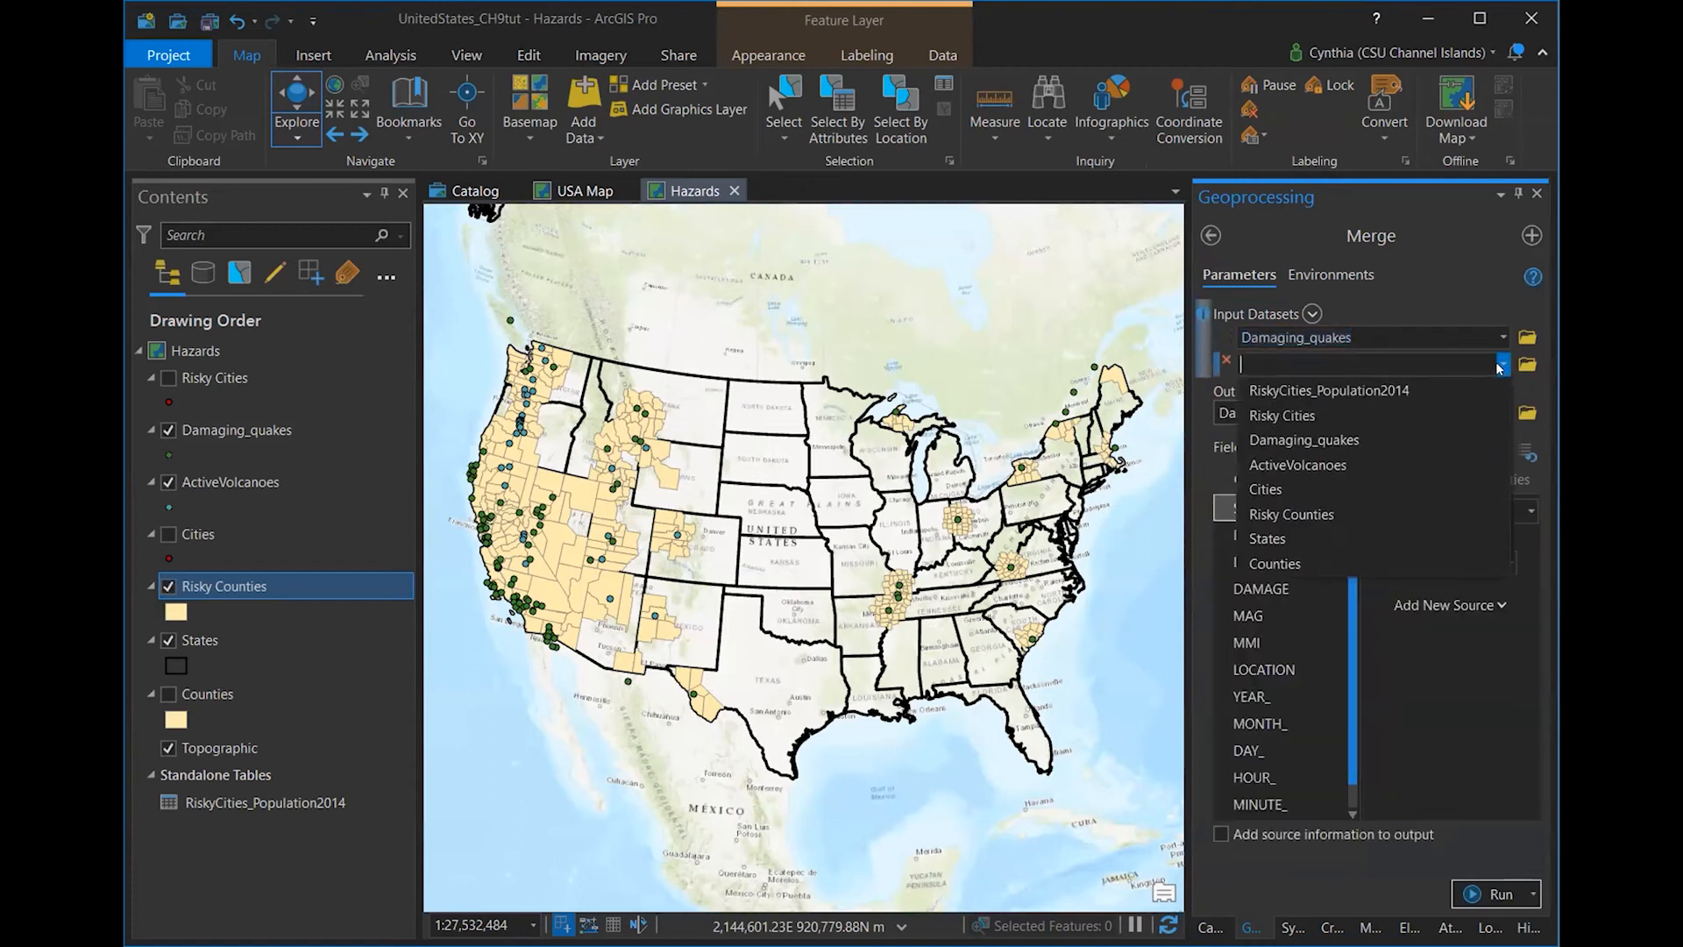
click(1408, 464)
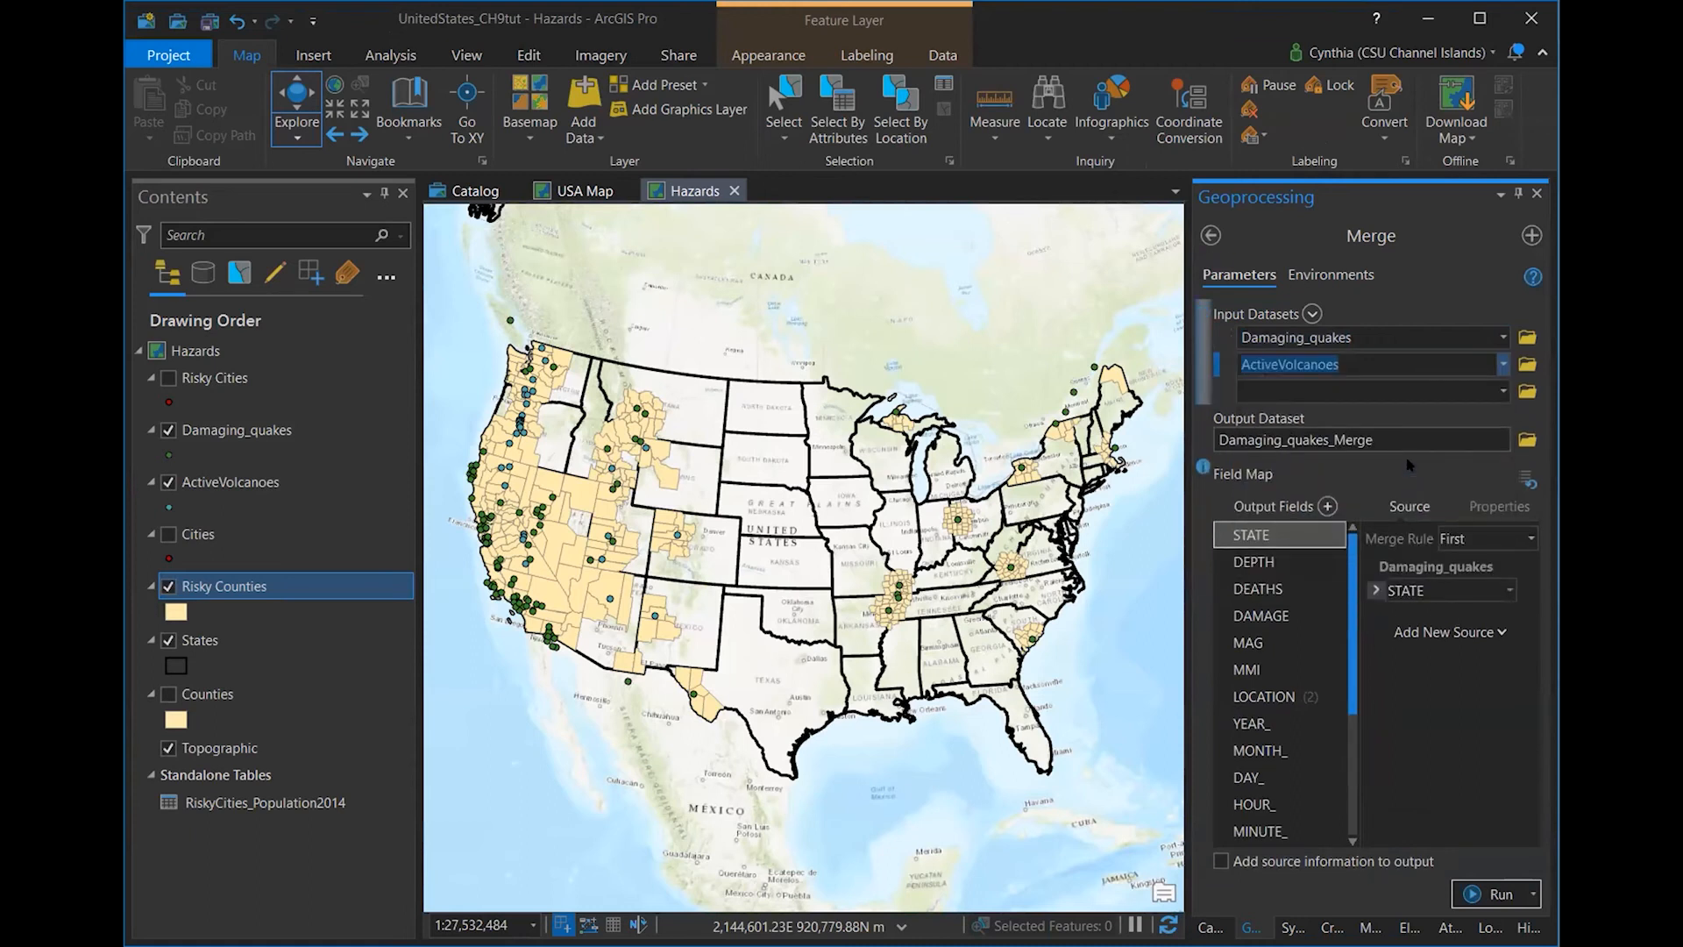
- Name the merge output Dangers in the UnitedStates geodatabase and run the Merge tool
click(1365, 431)
drag(1350, 440, 1526, 449)
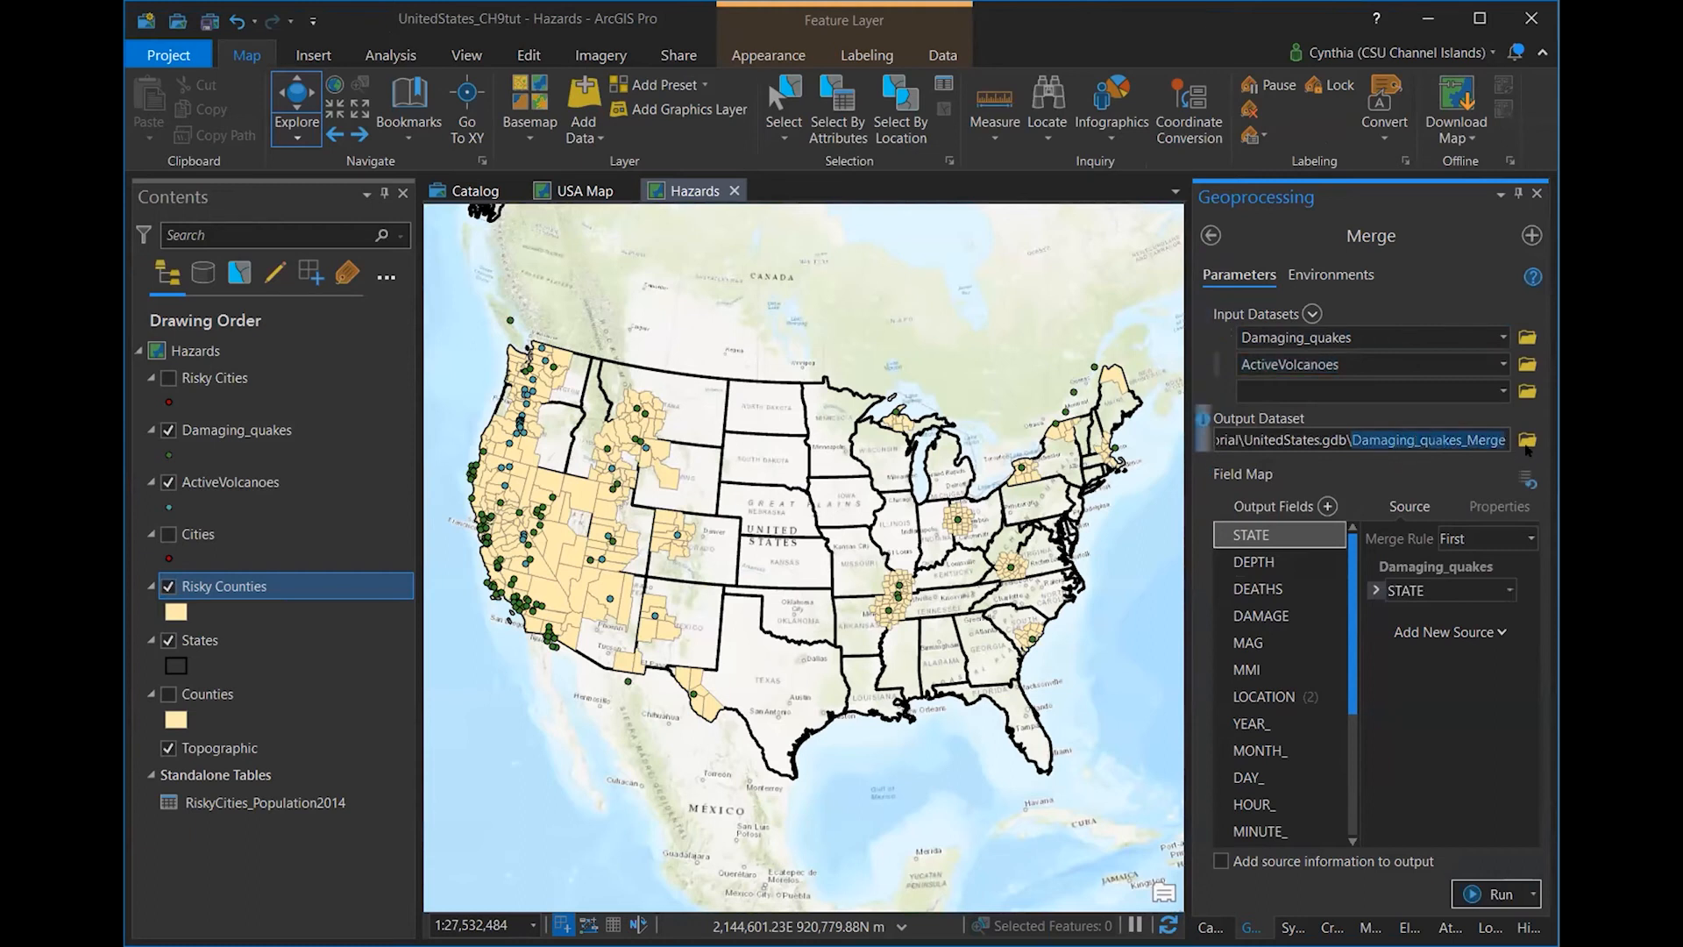
text(Danger)
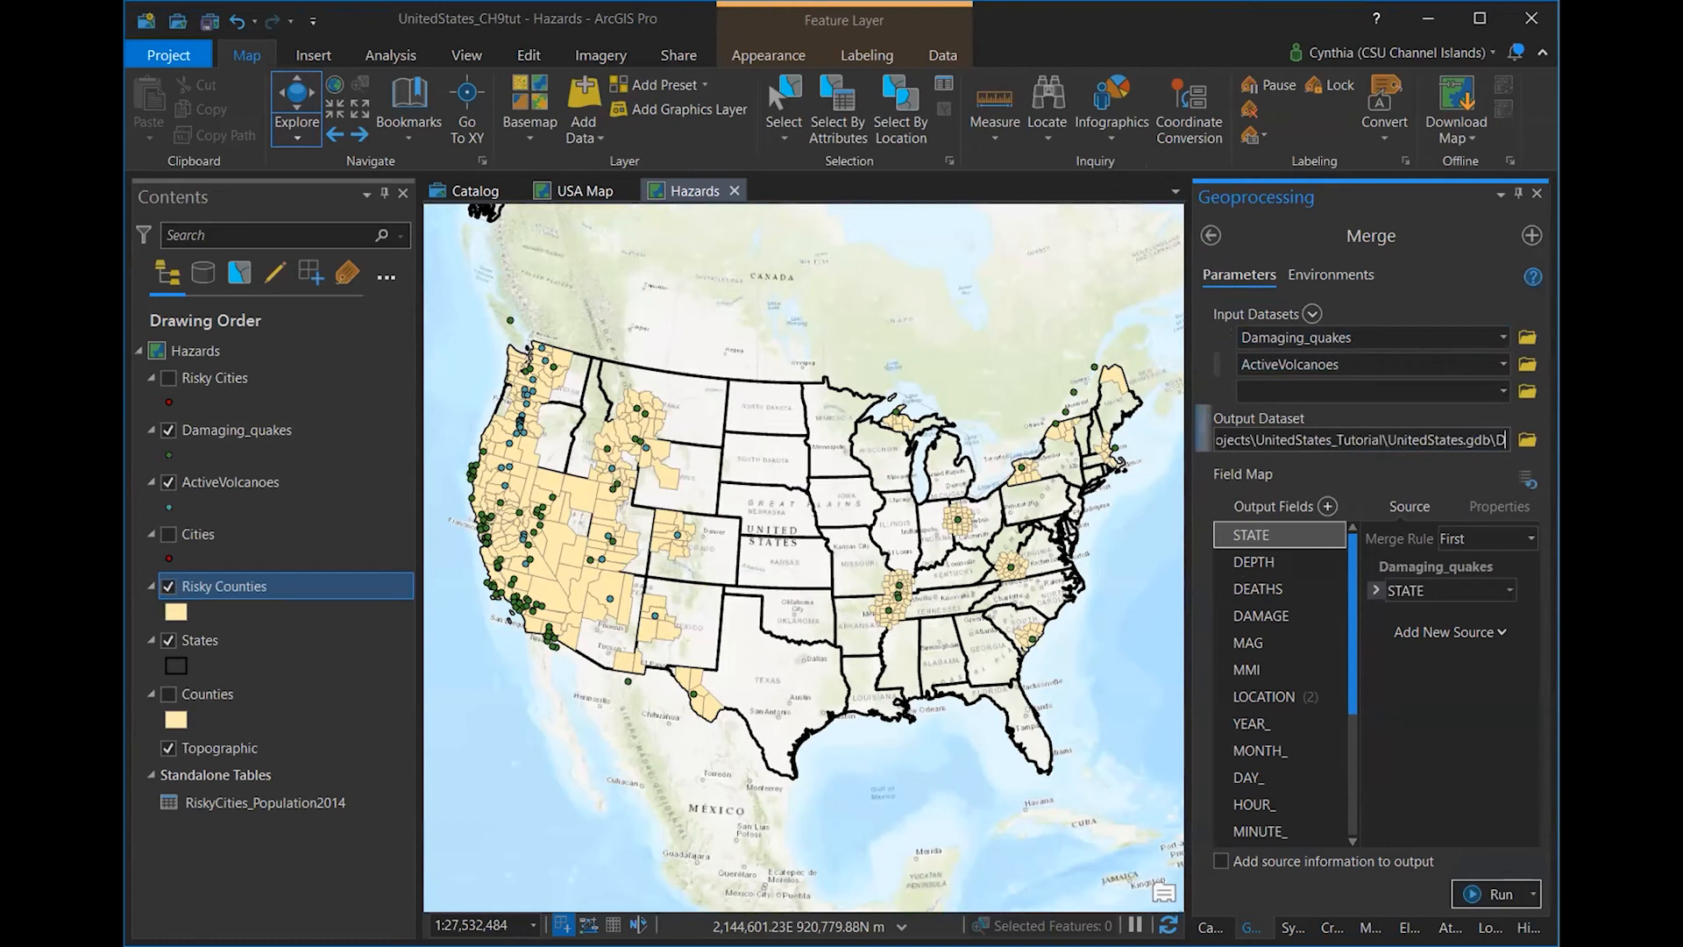
text(s)
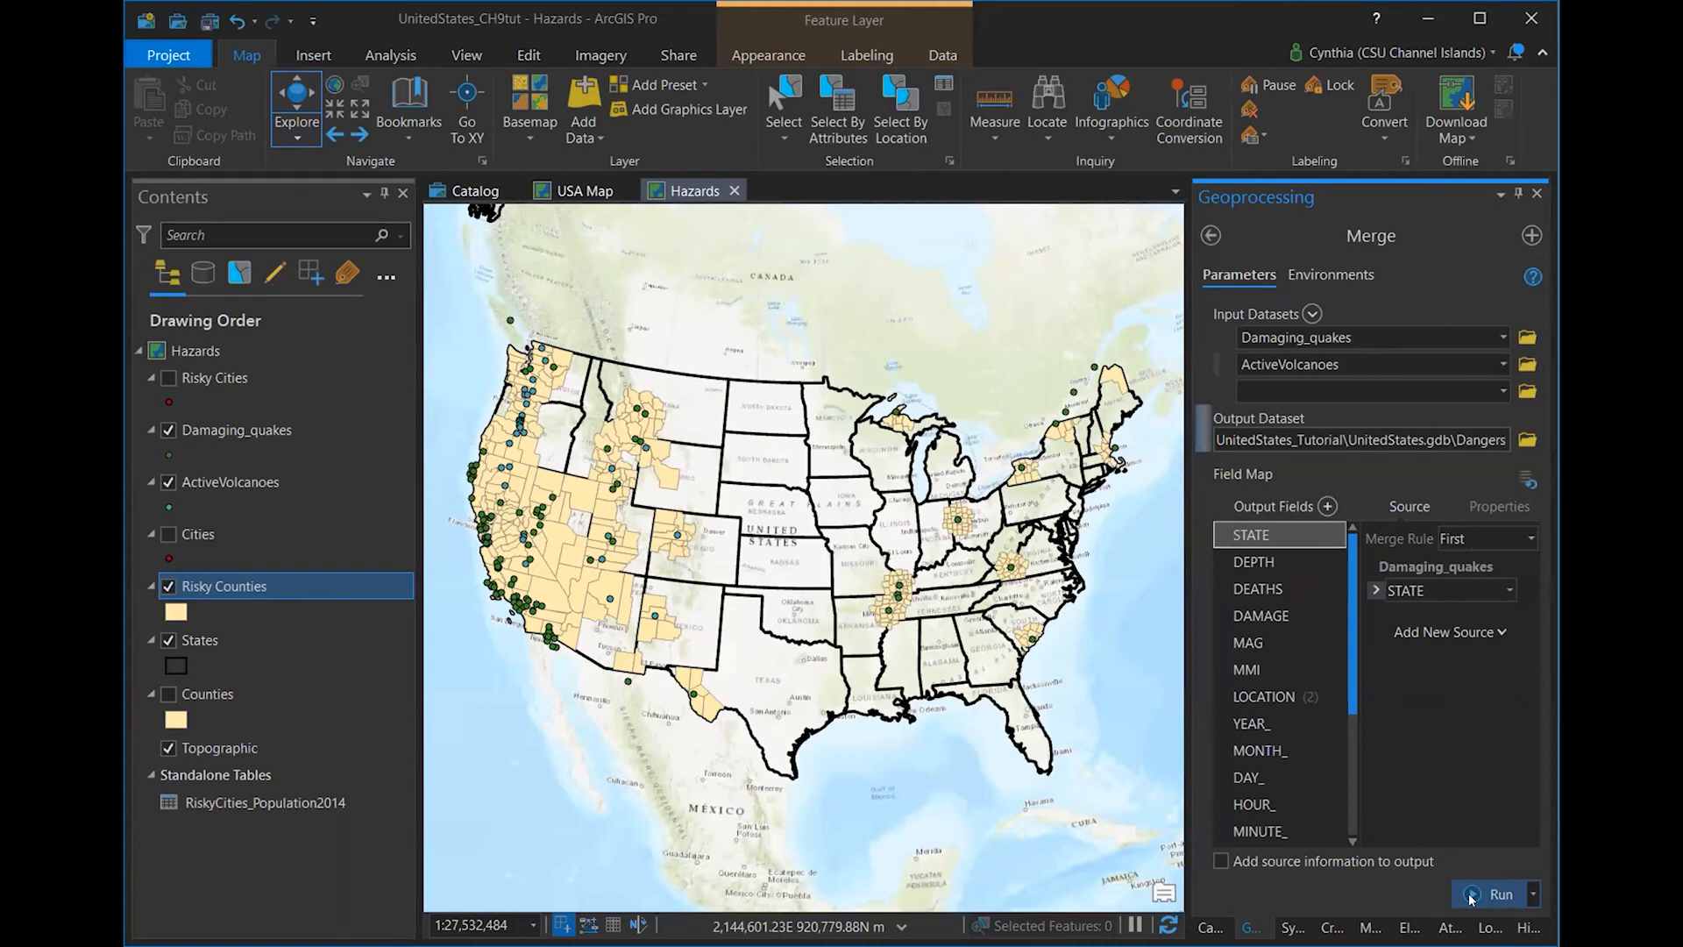
click(1471, 895)
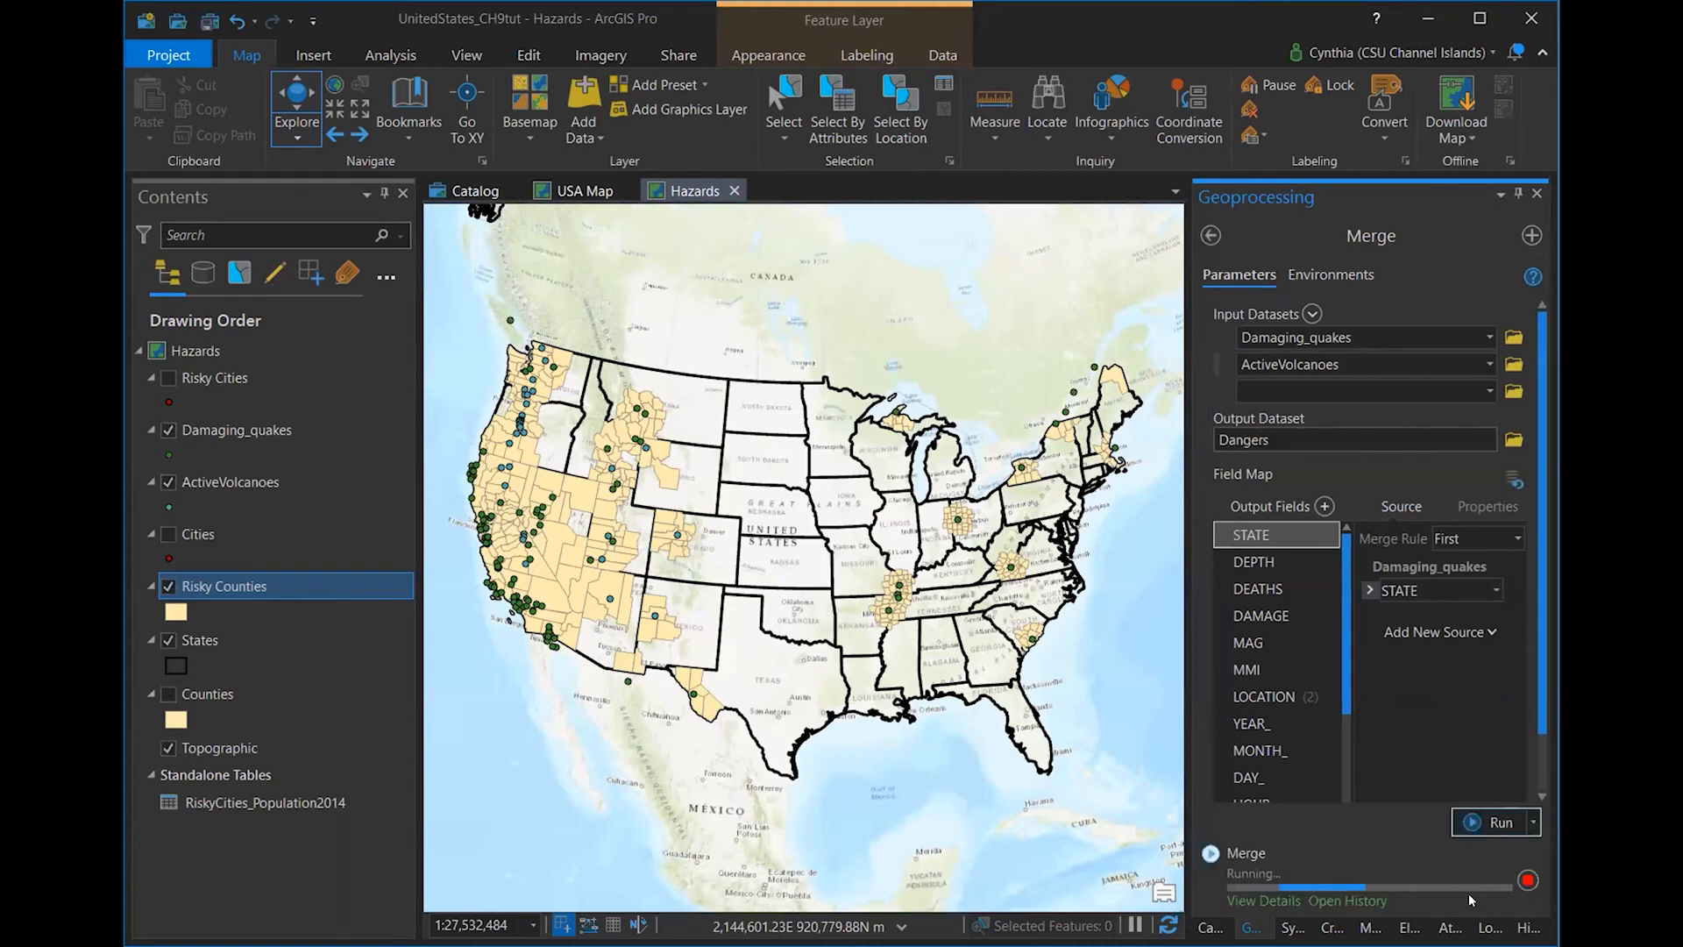
mouse_move(1469, 891)
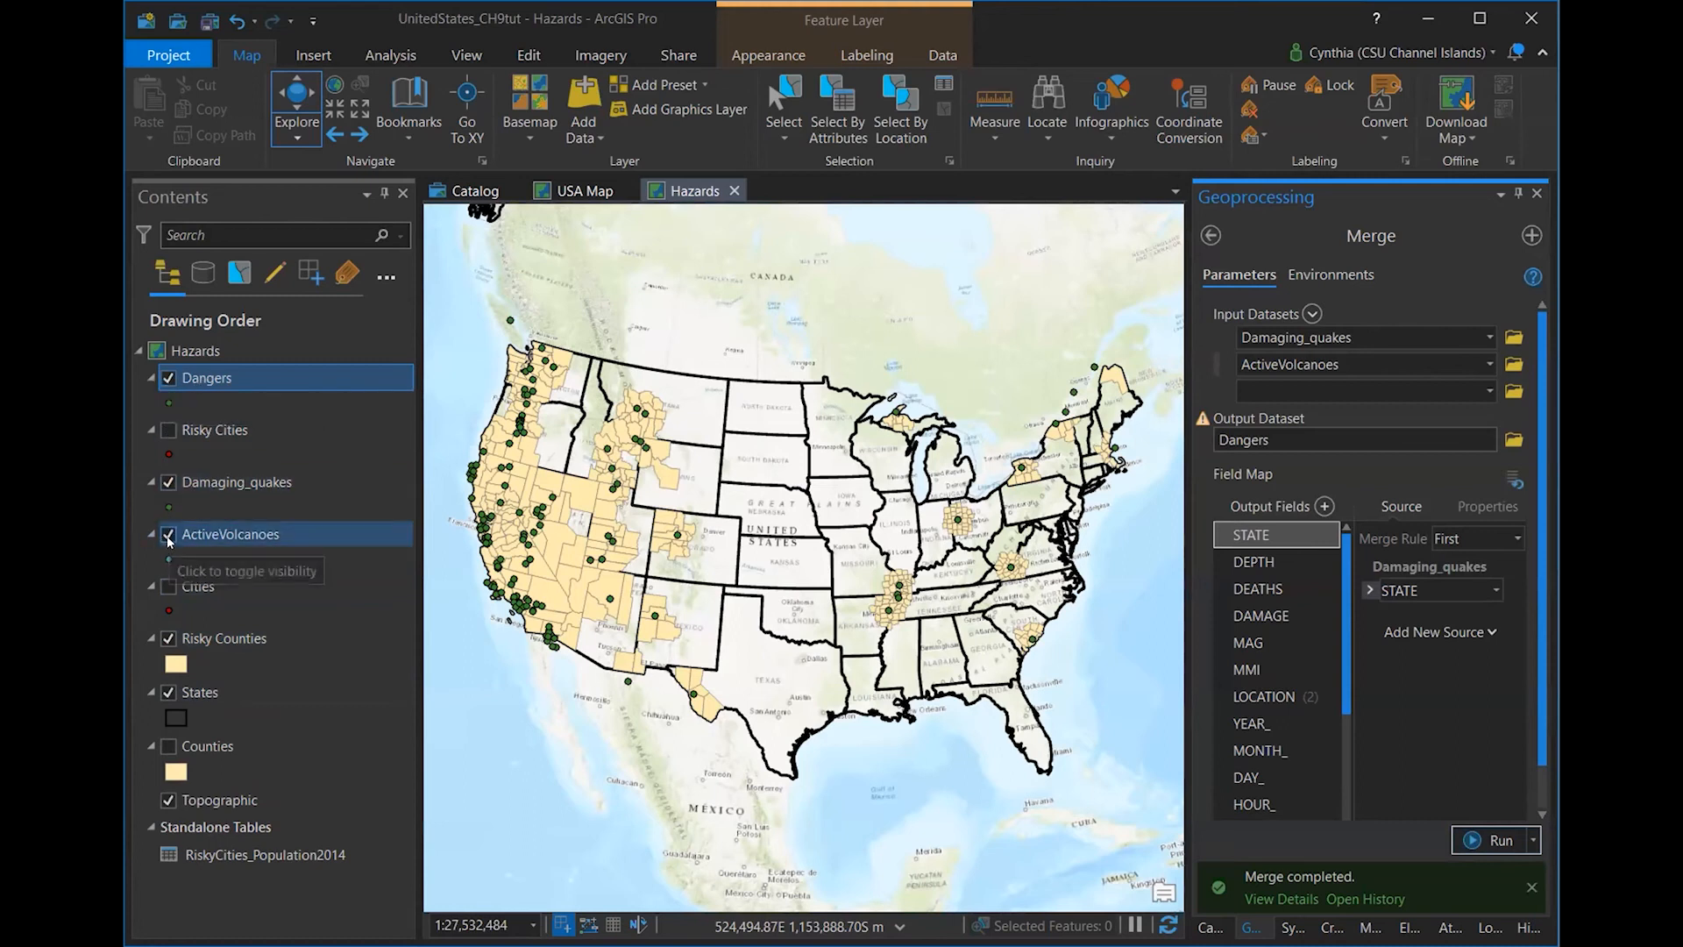
- Compare the merged Dangers points with the source layers by switching Dangers off and on
click(161, 378)
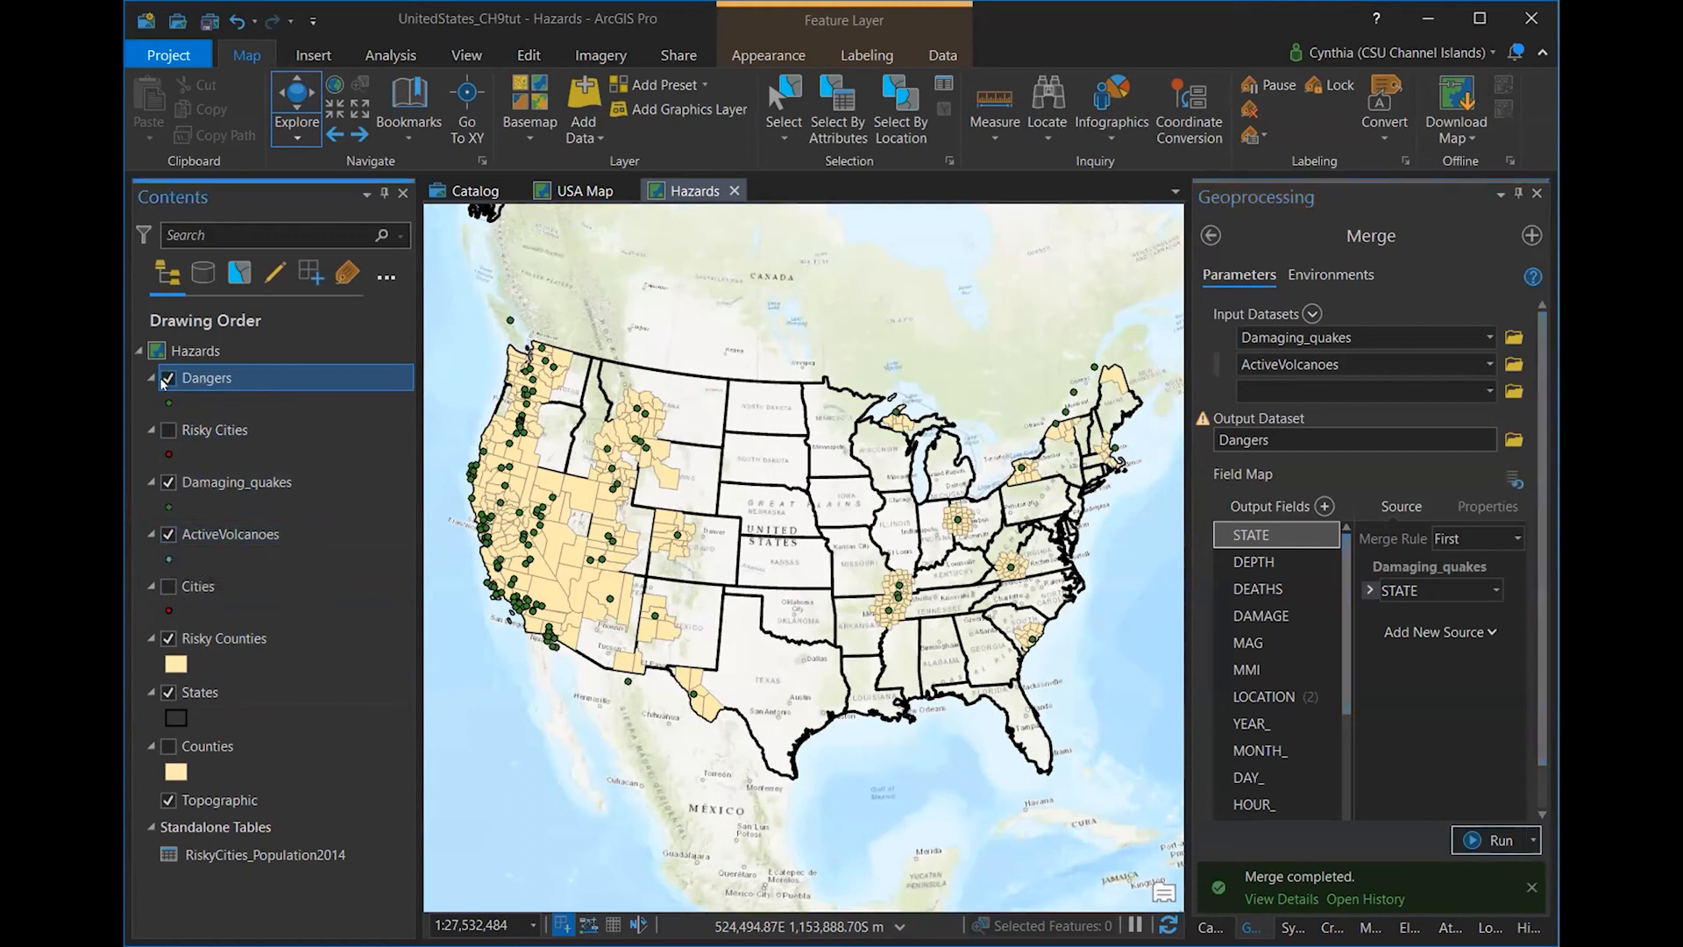
click(162, 377)
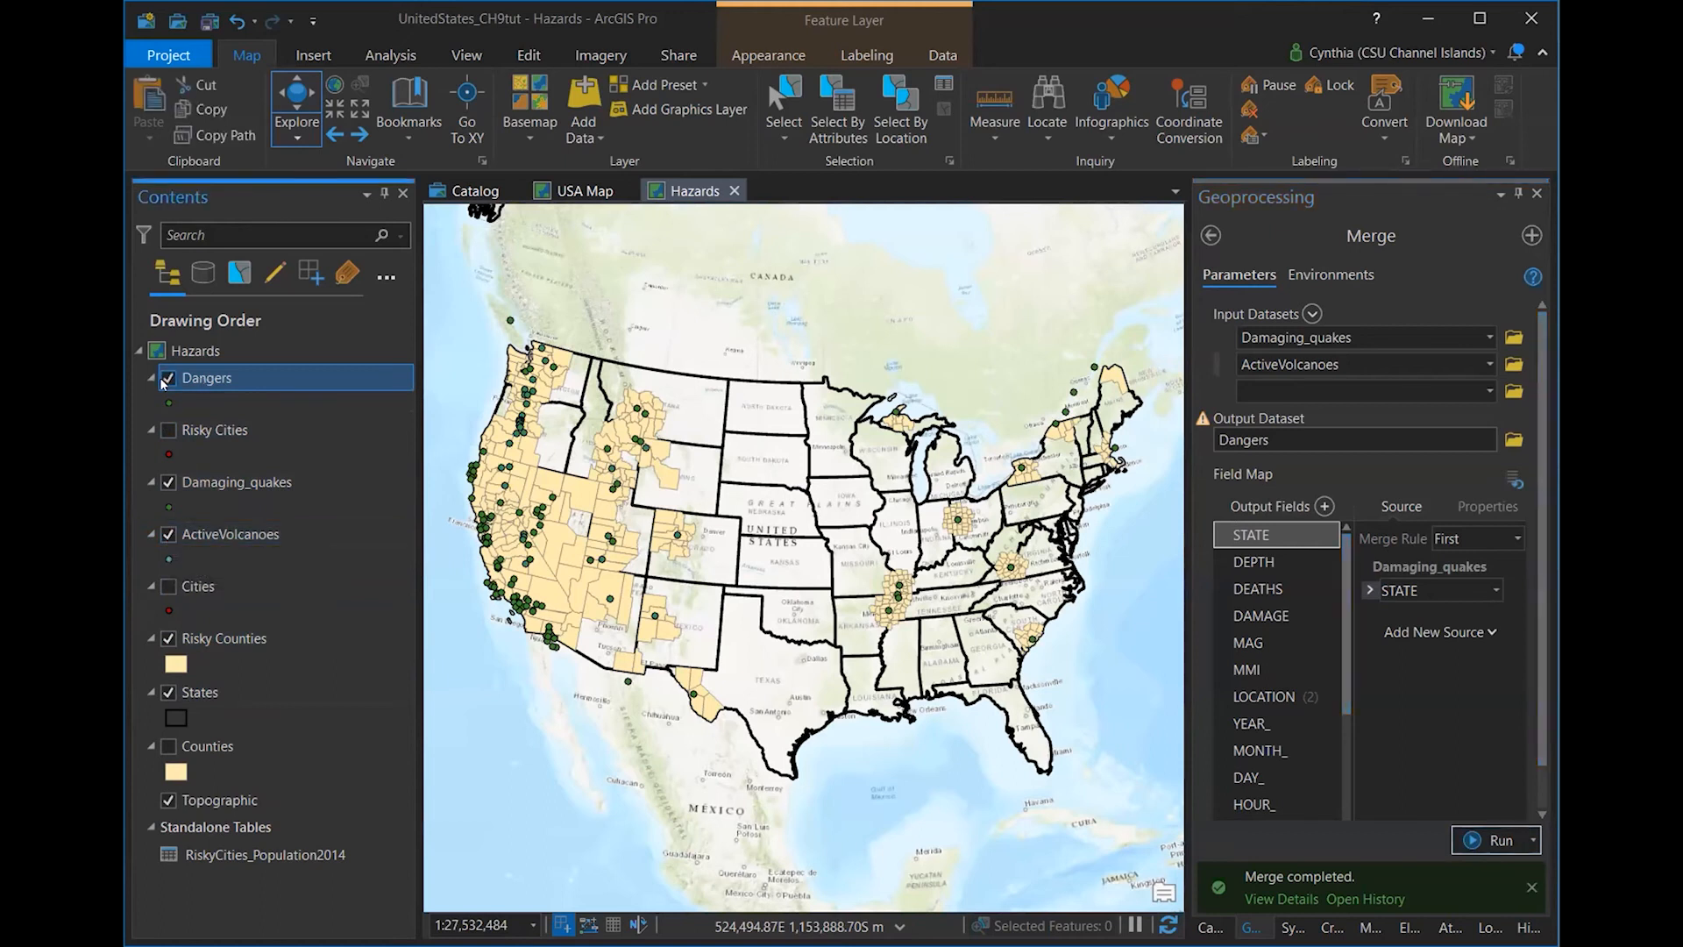
click(162, 377)
click(161, 378)
click(162, 377)
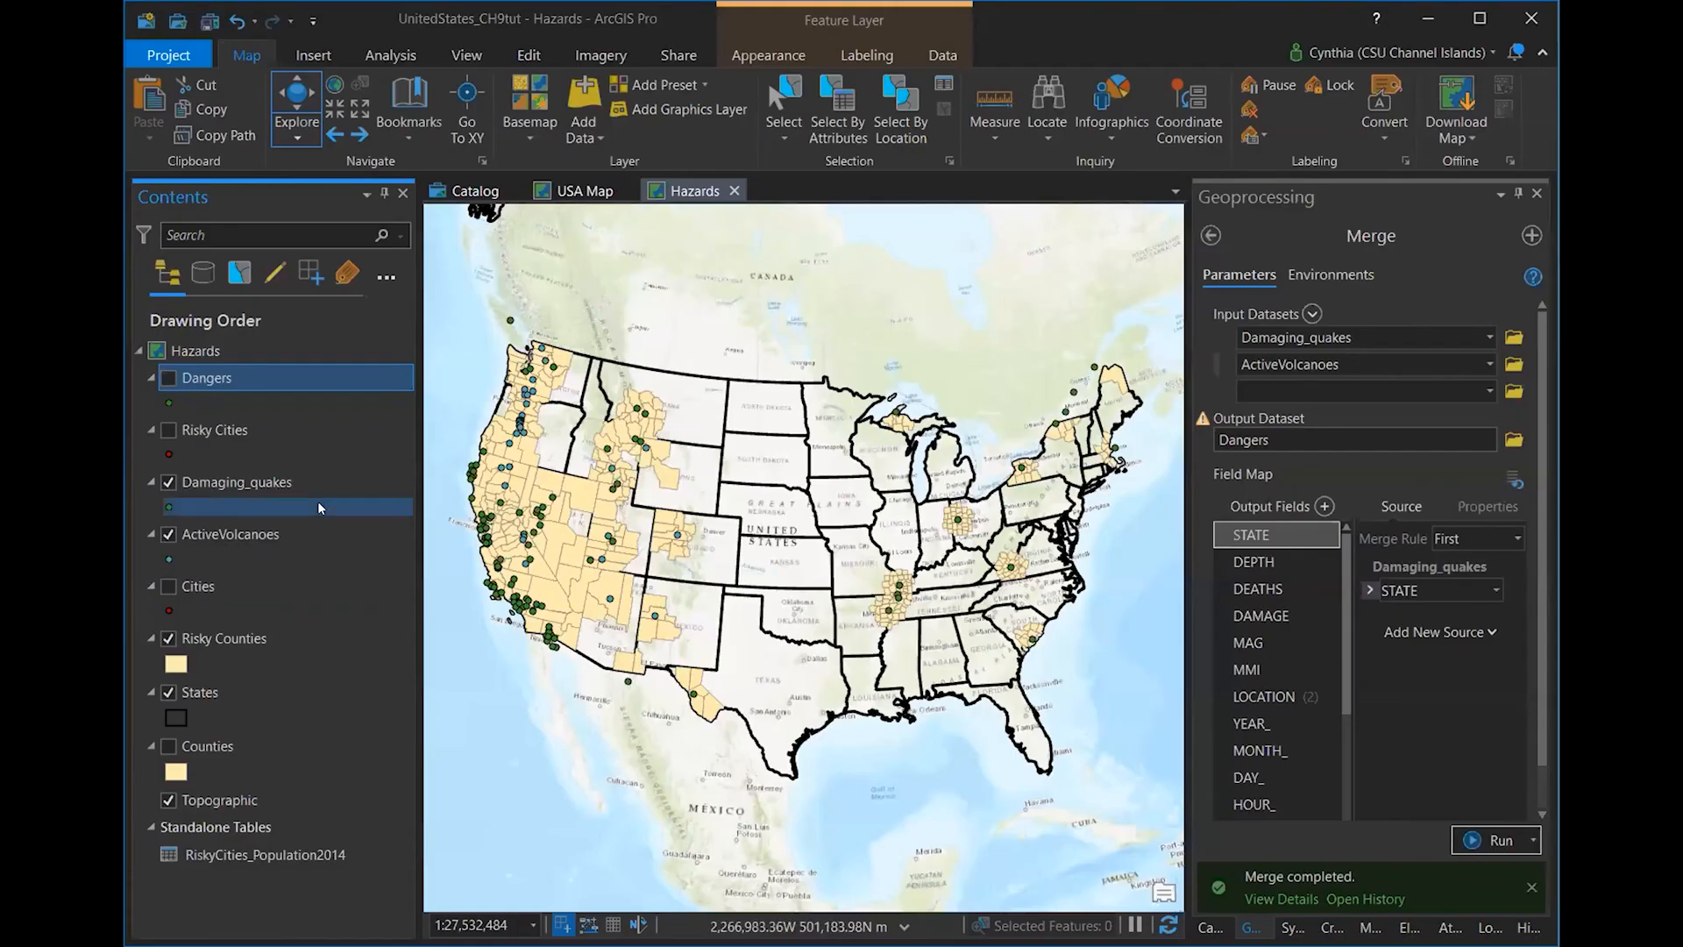
- Hide the ActiveVolcanoes and Damaging_quakes layers and show the Dangers layer in their place
click(168, 533)
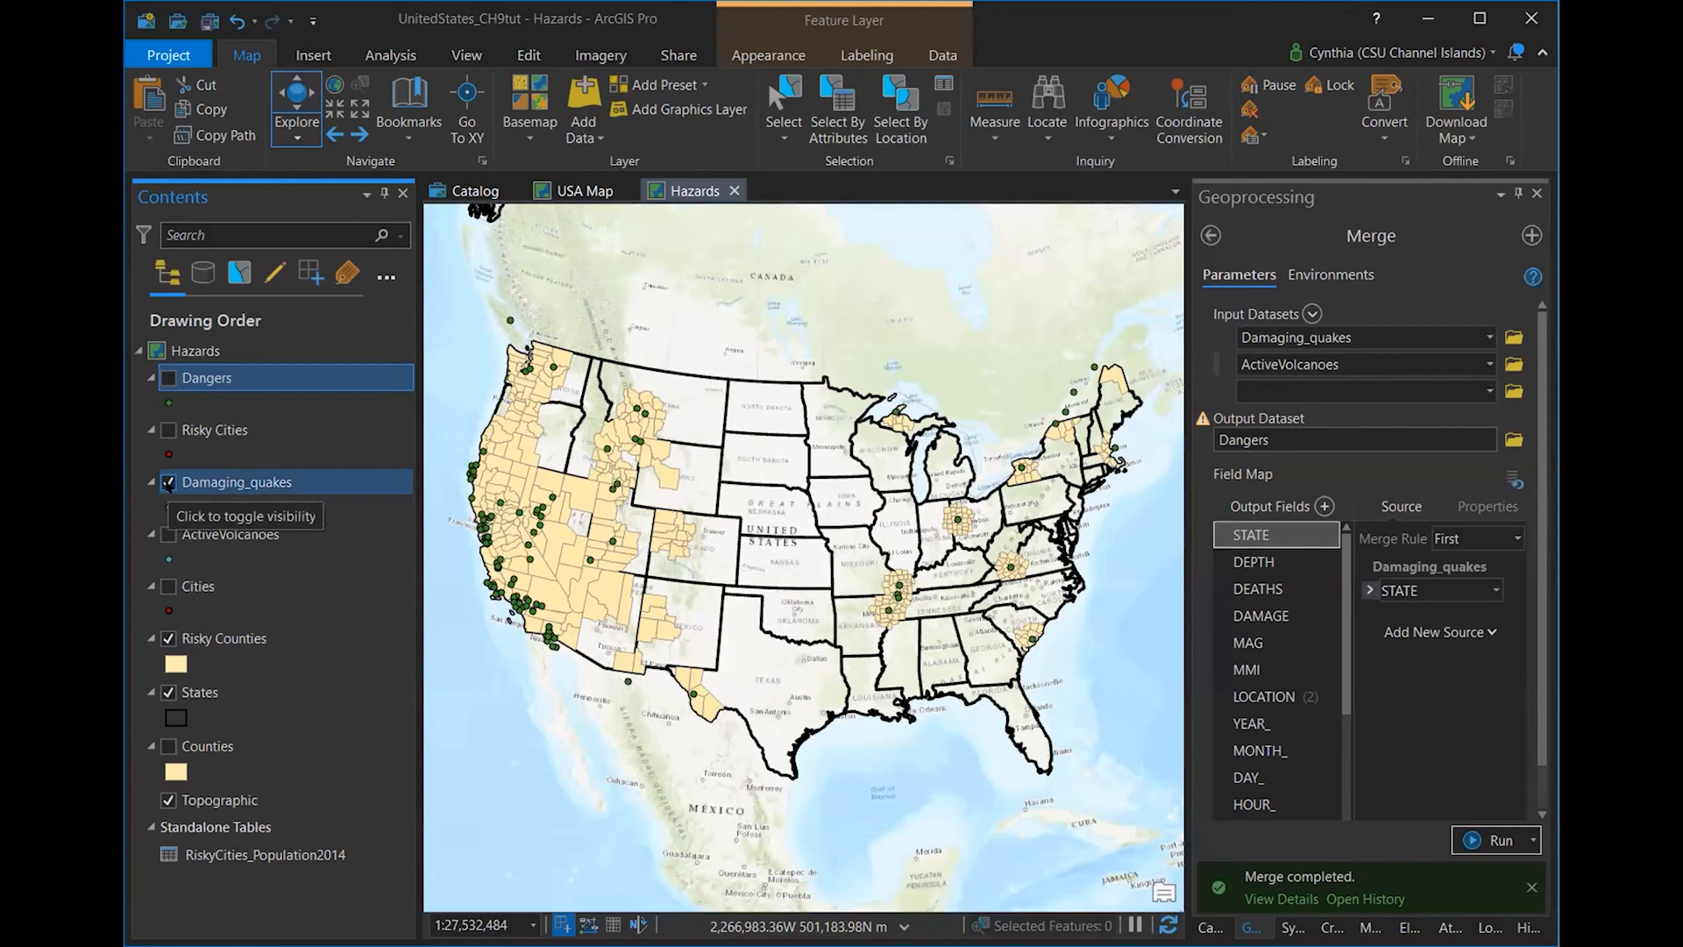
click(169, 482)
click(171, 375)
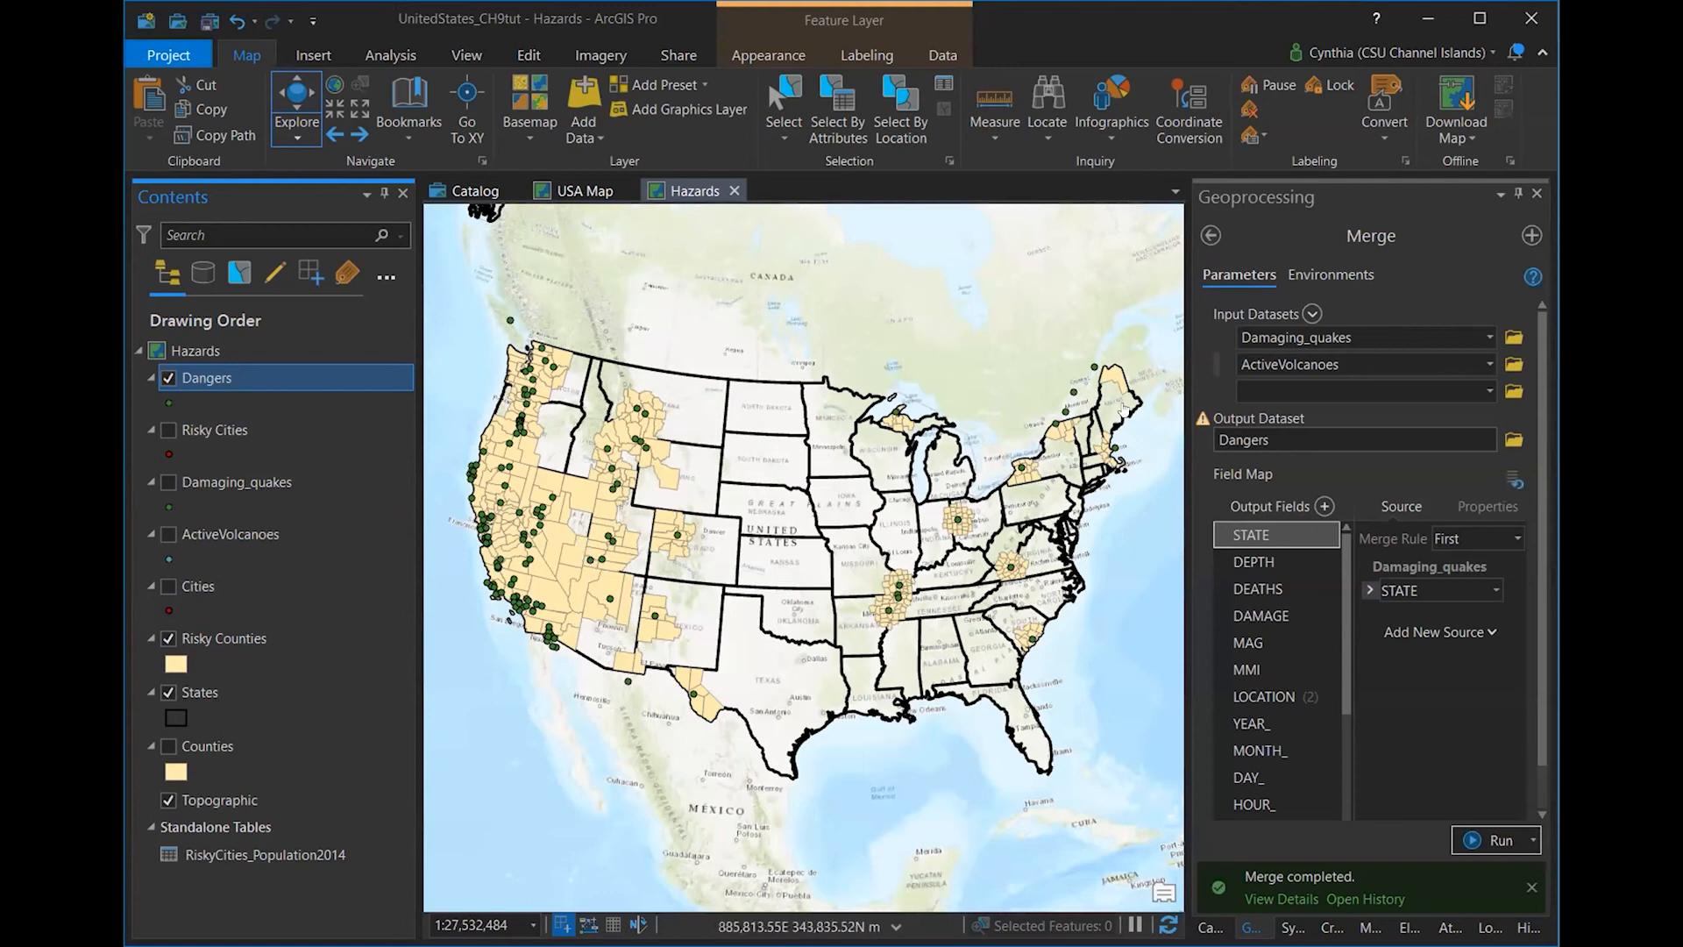
- Search the geoprocessing tools for buffer, open the Buffer tool, and choose Dangers as the input features
click(1210, 235)
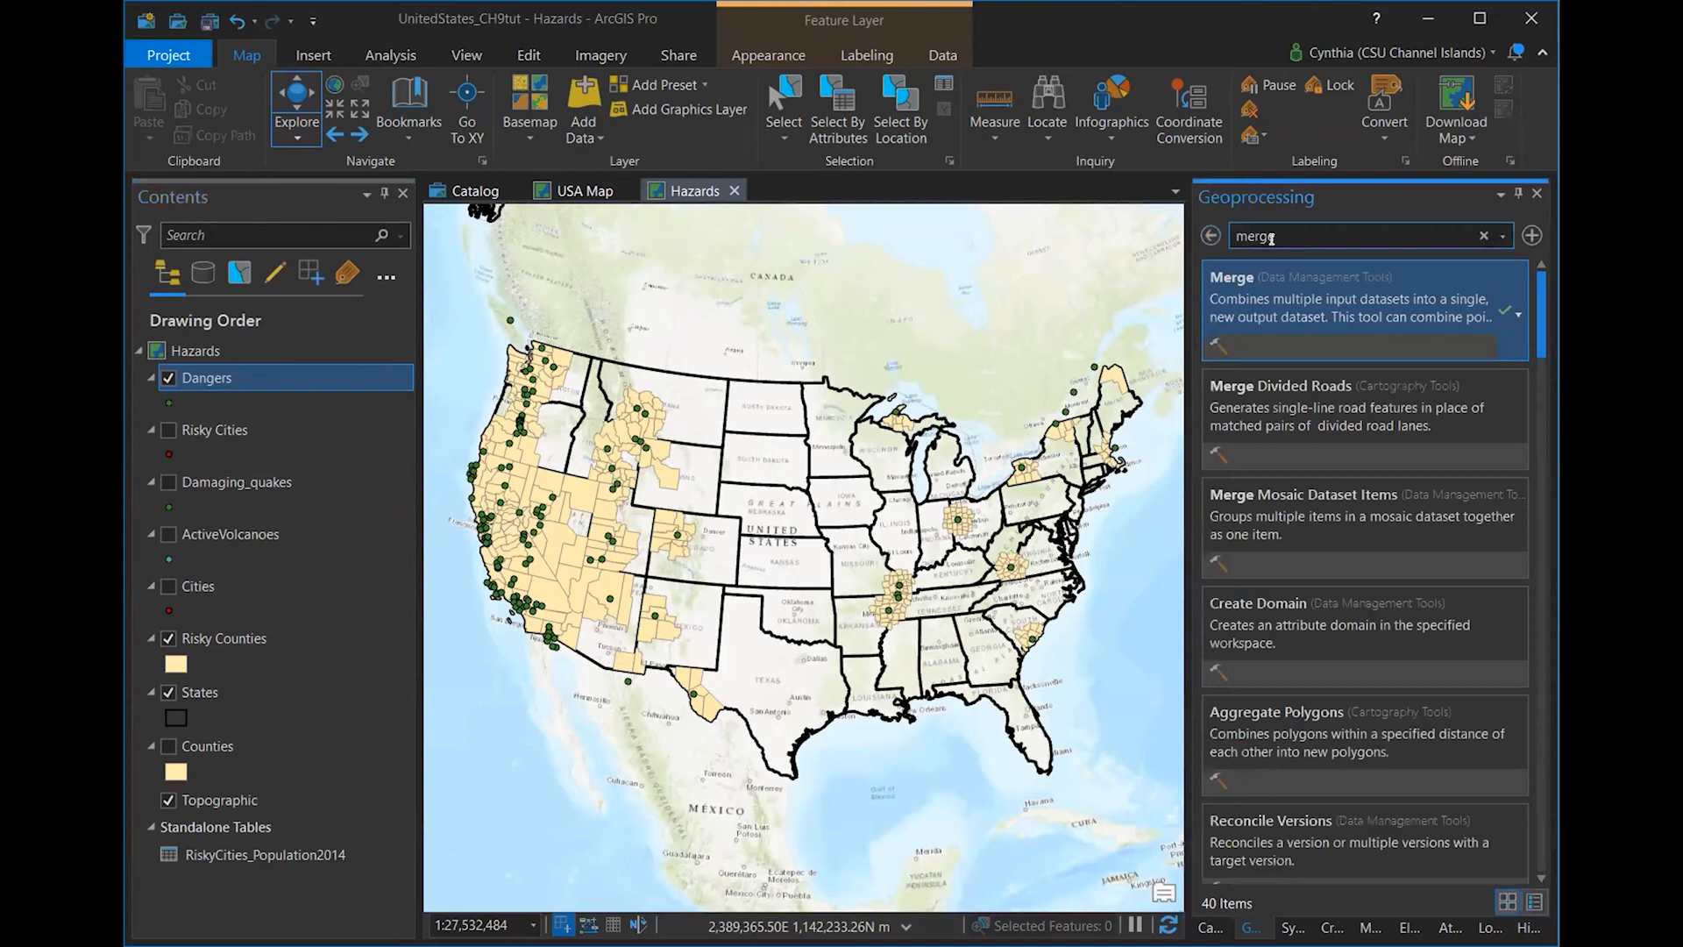
drag(1285, 237, 1217, 233)
text(buffer)
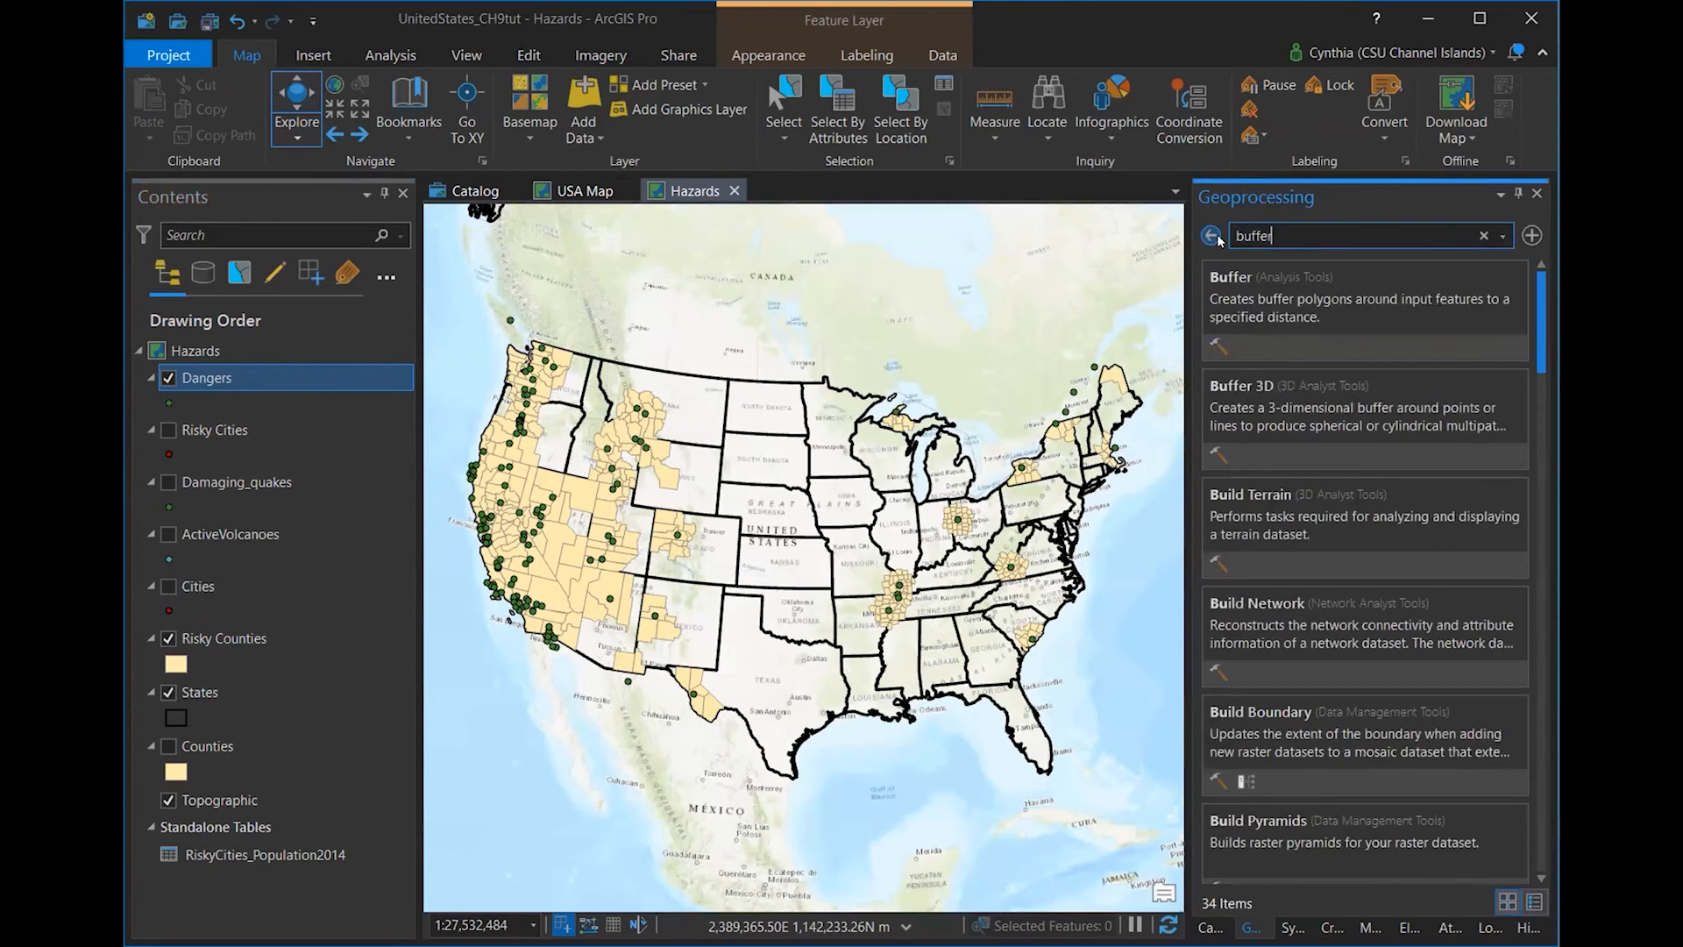
click(1268, 291)
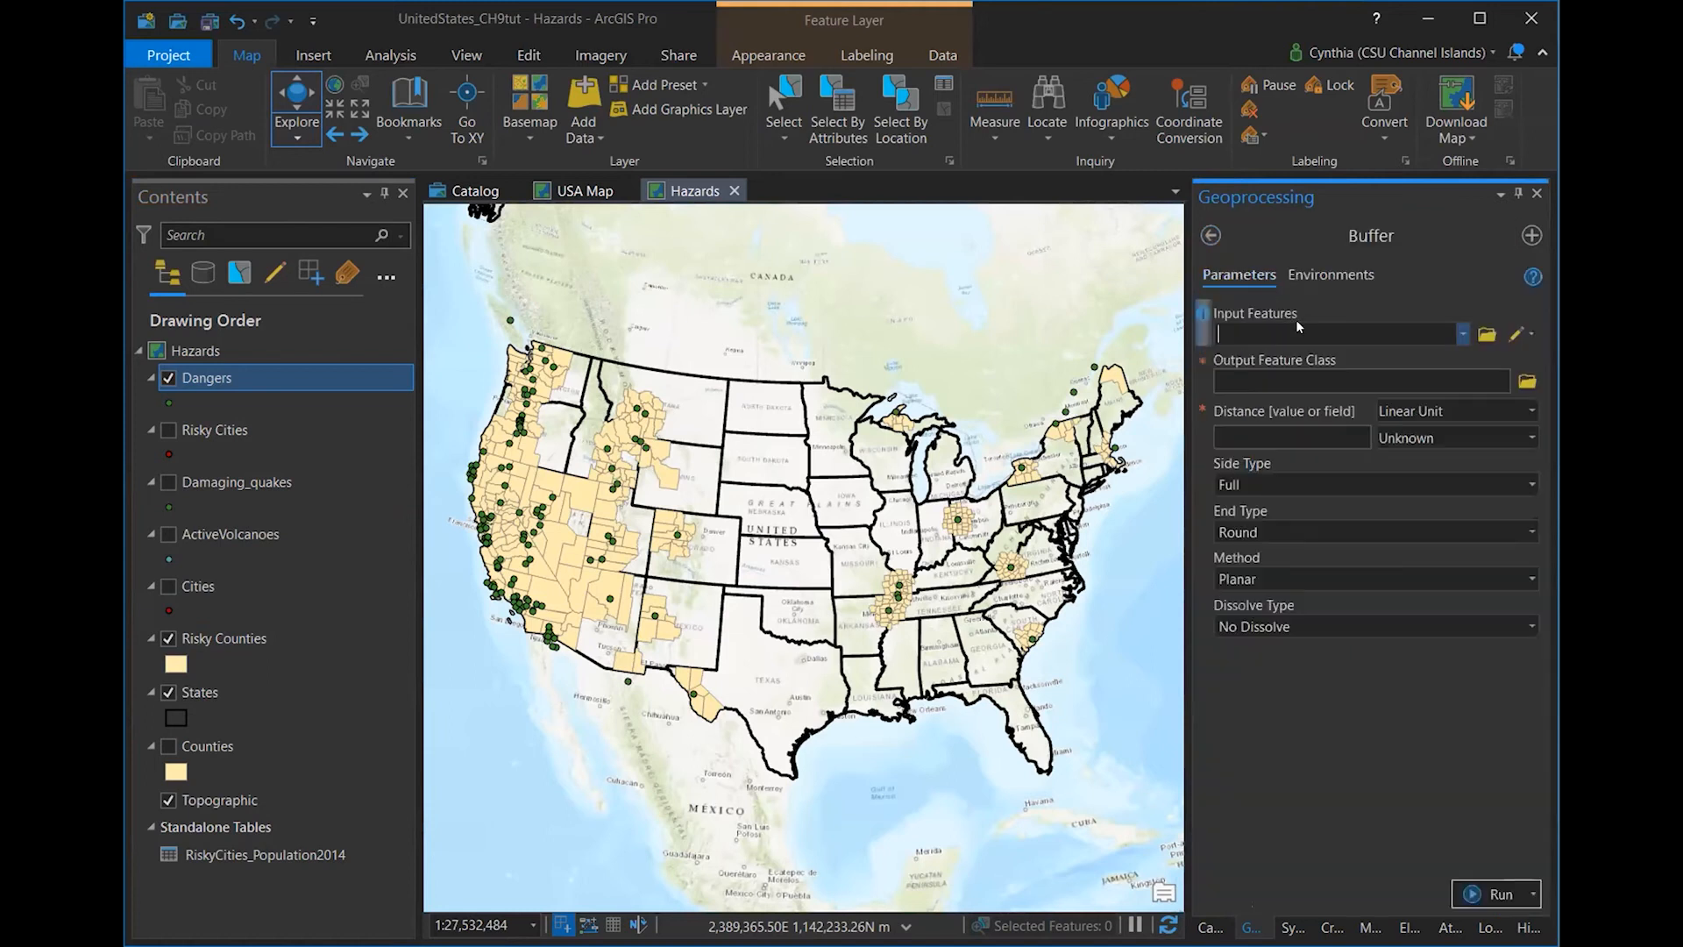
click(1466, 336)
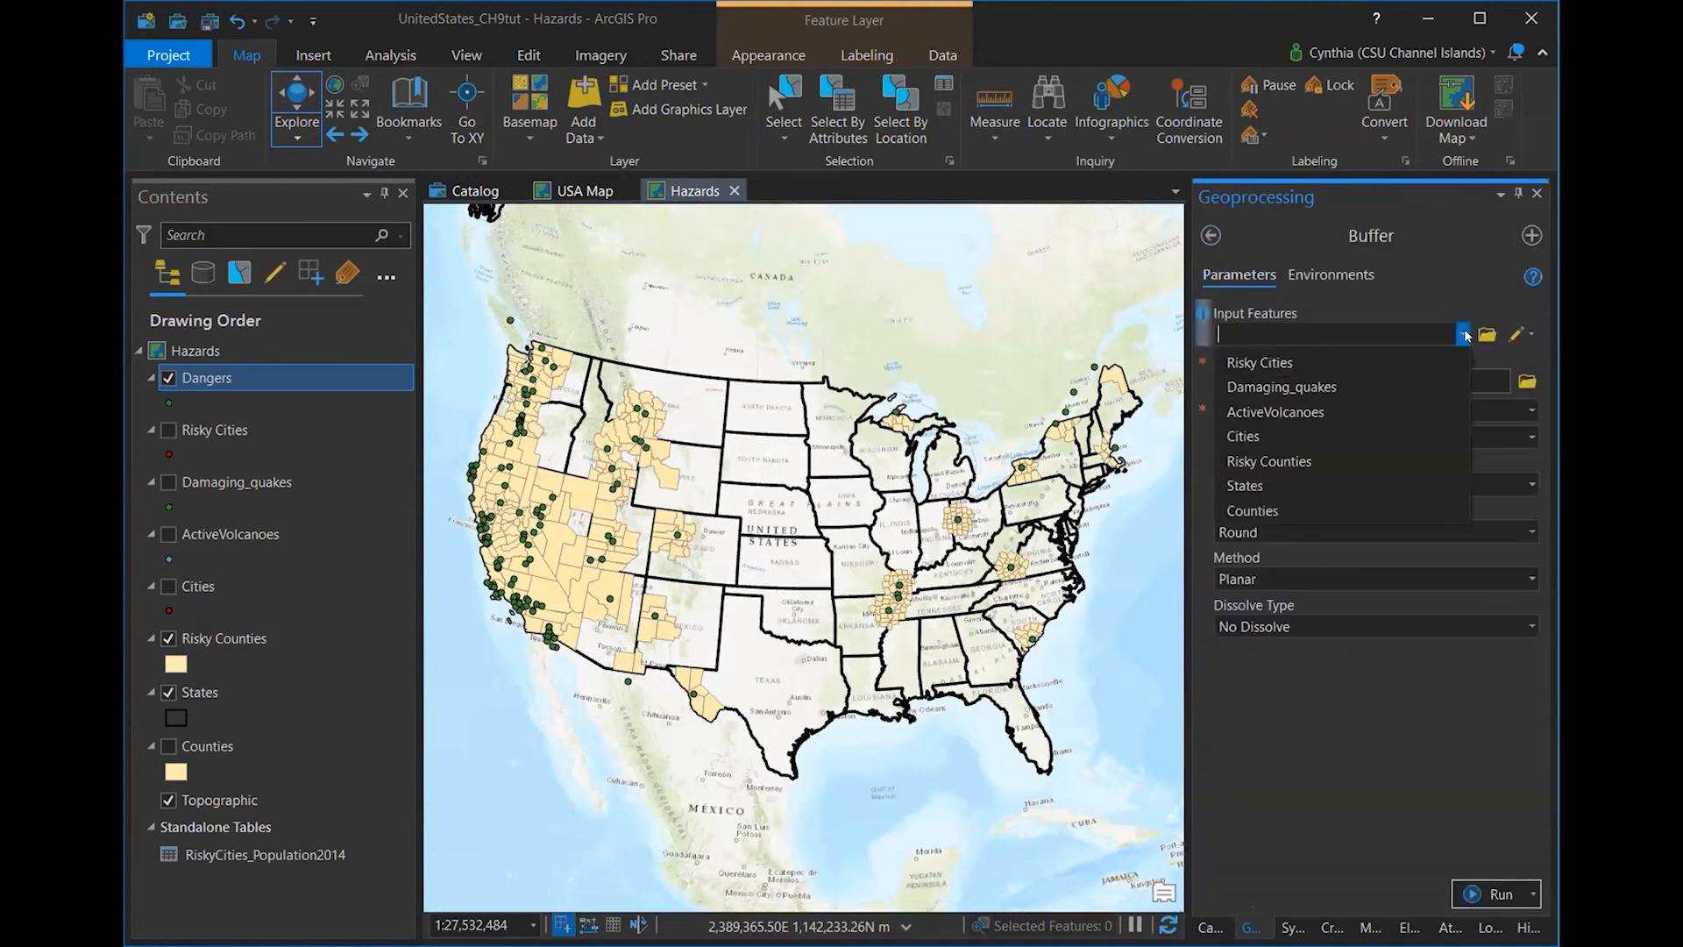
click(1275, 360)
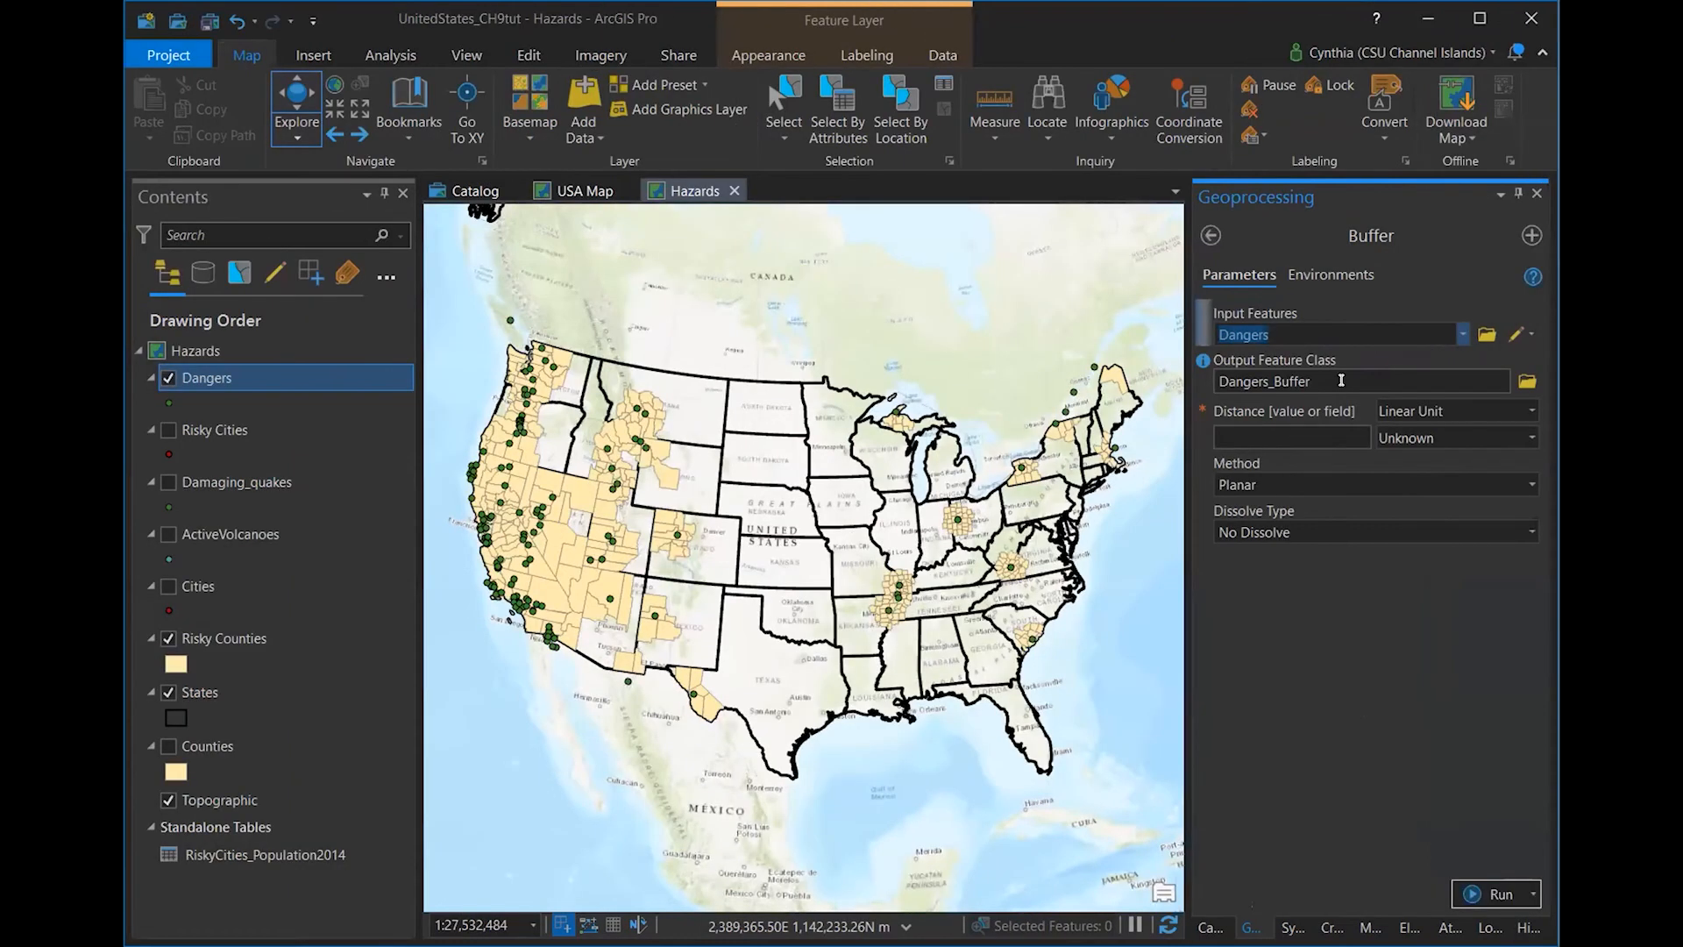
- Rename the buffer's output feature class as DangersBuf
click(1341, 379)
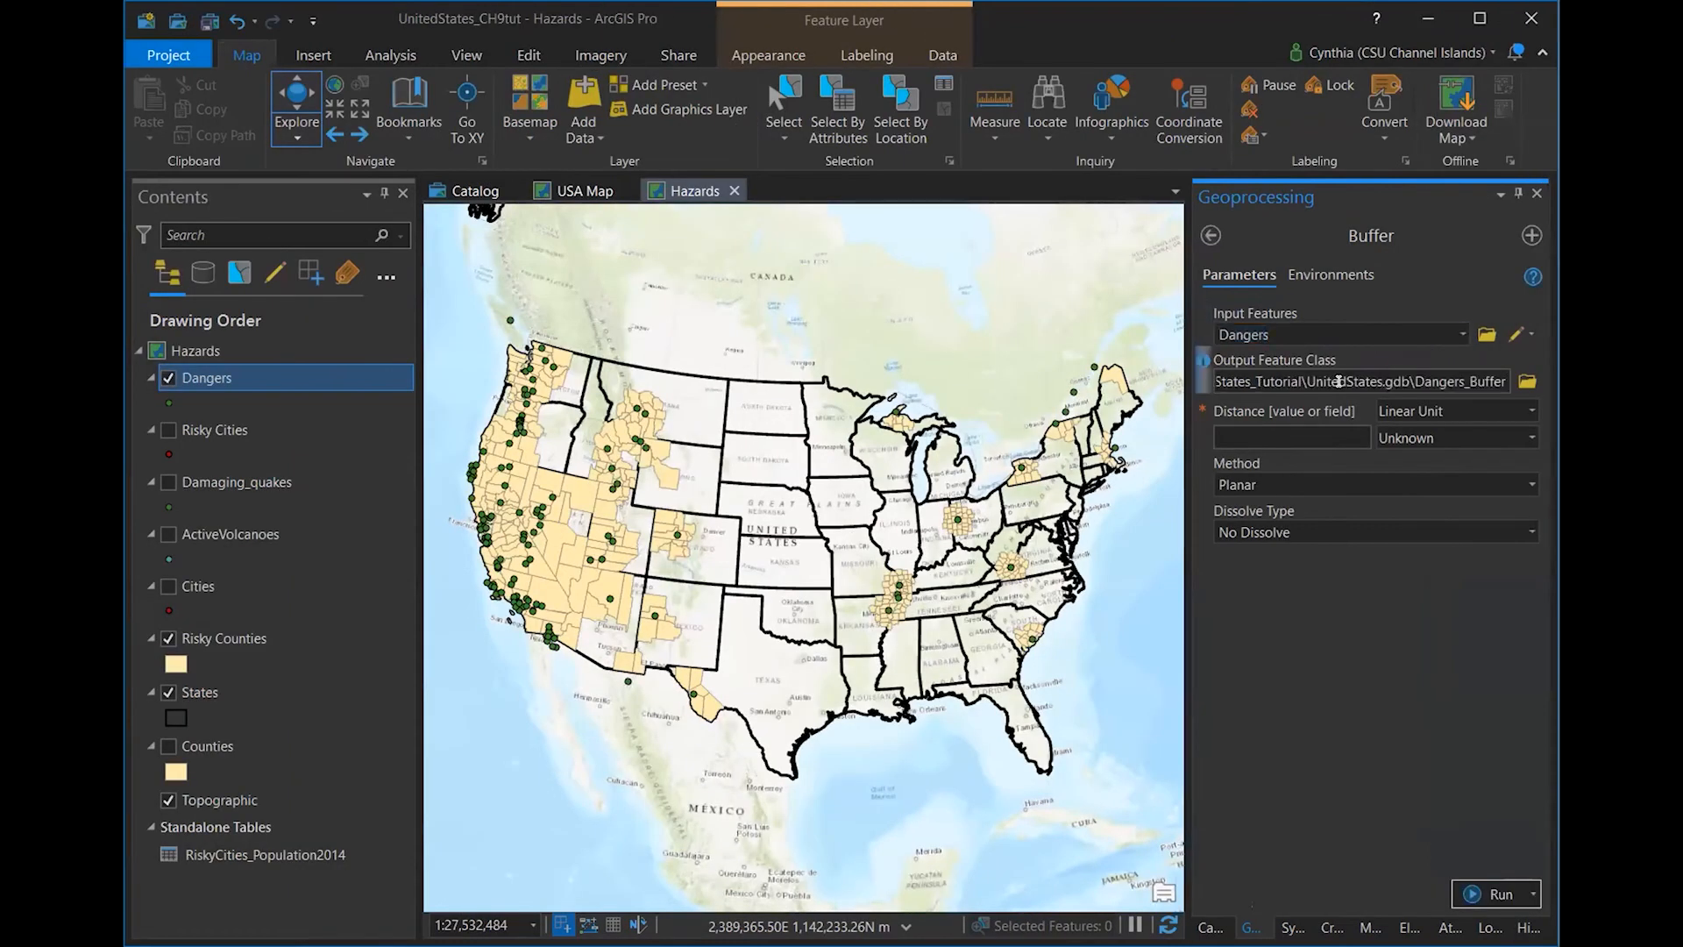
click(1467, 382)
key(BackSpace)
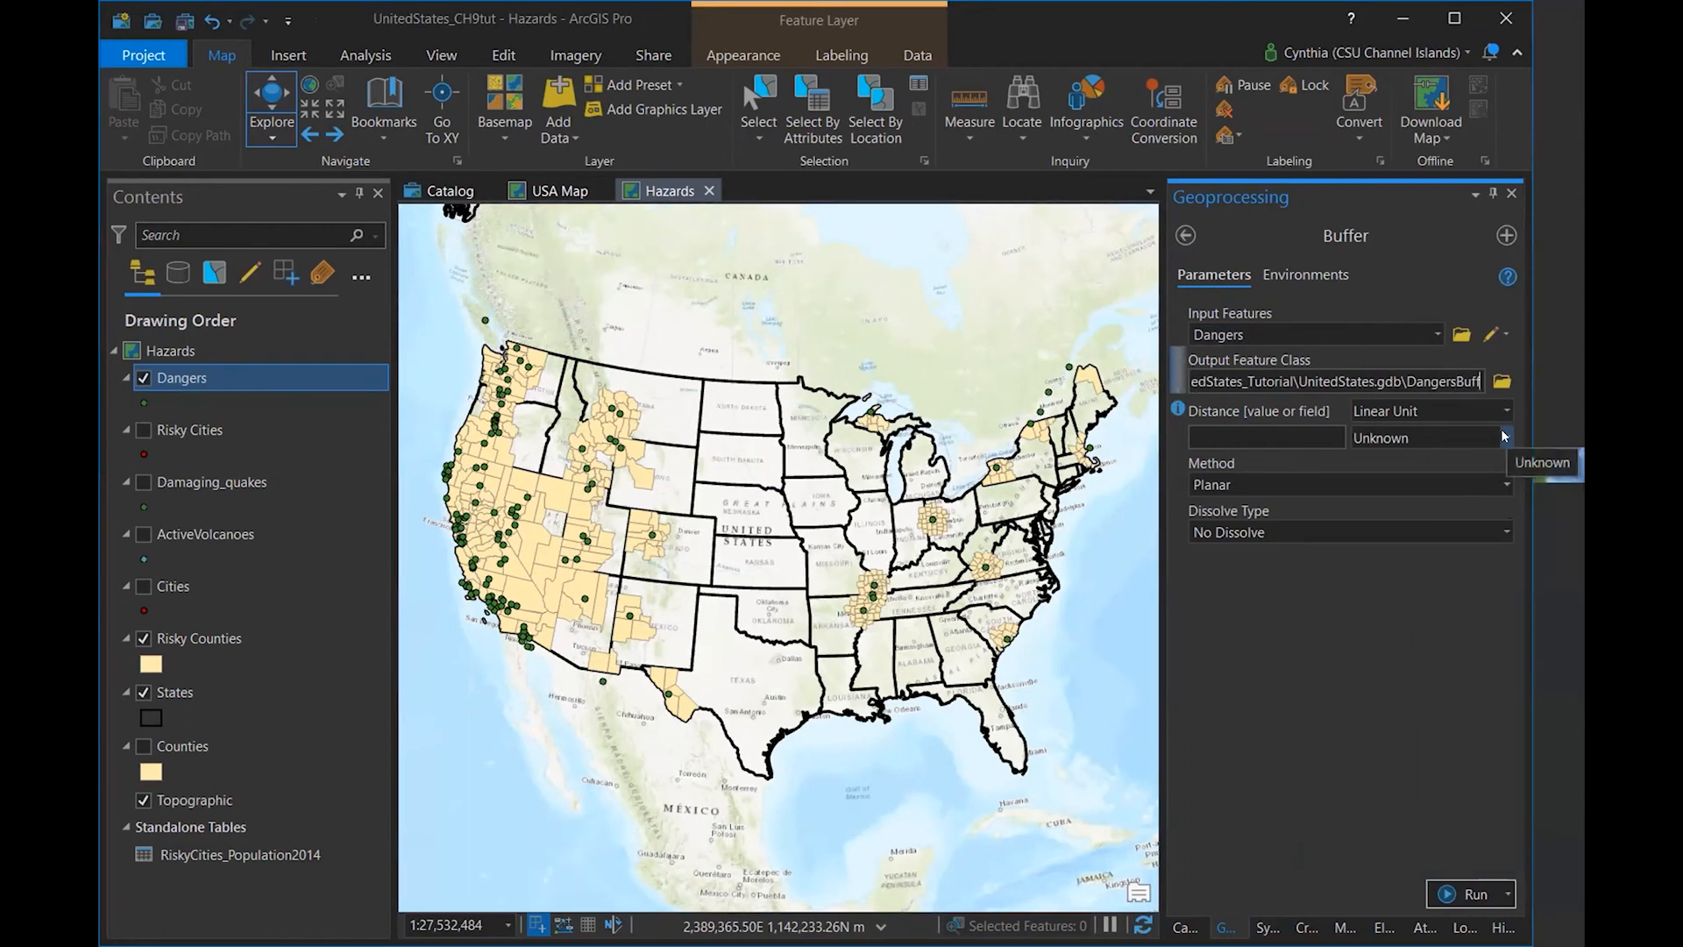
key(BackSpace)
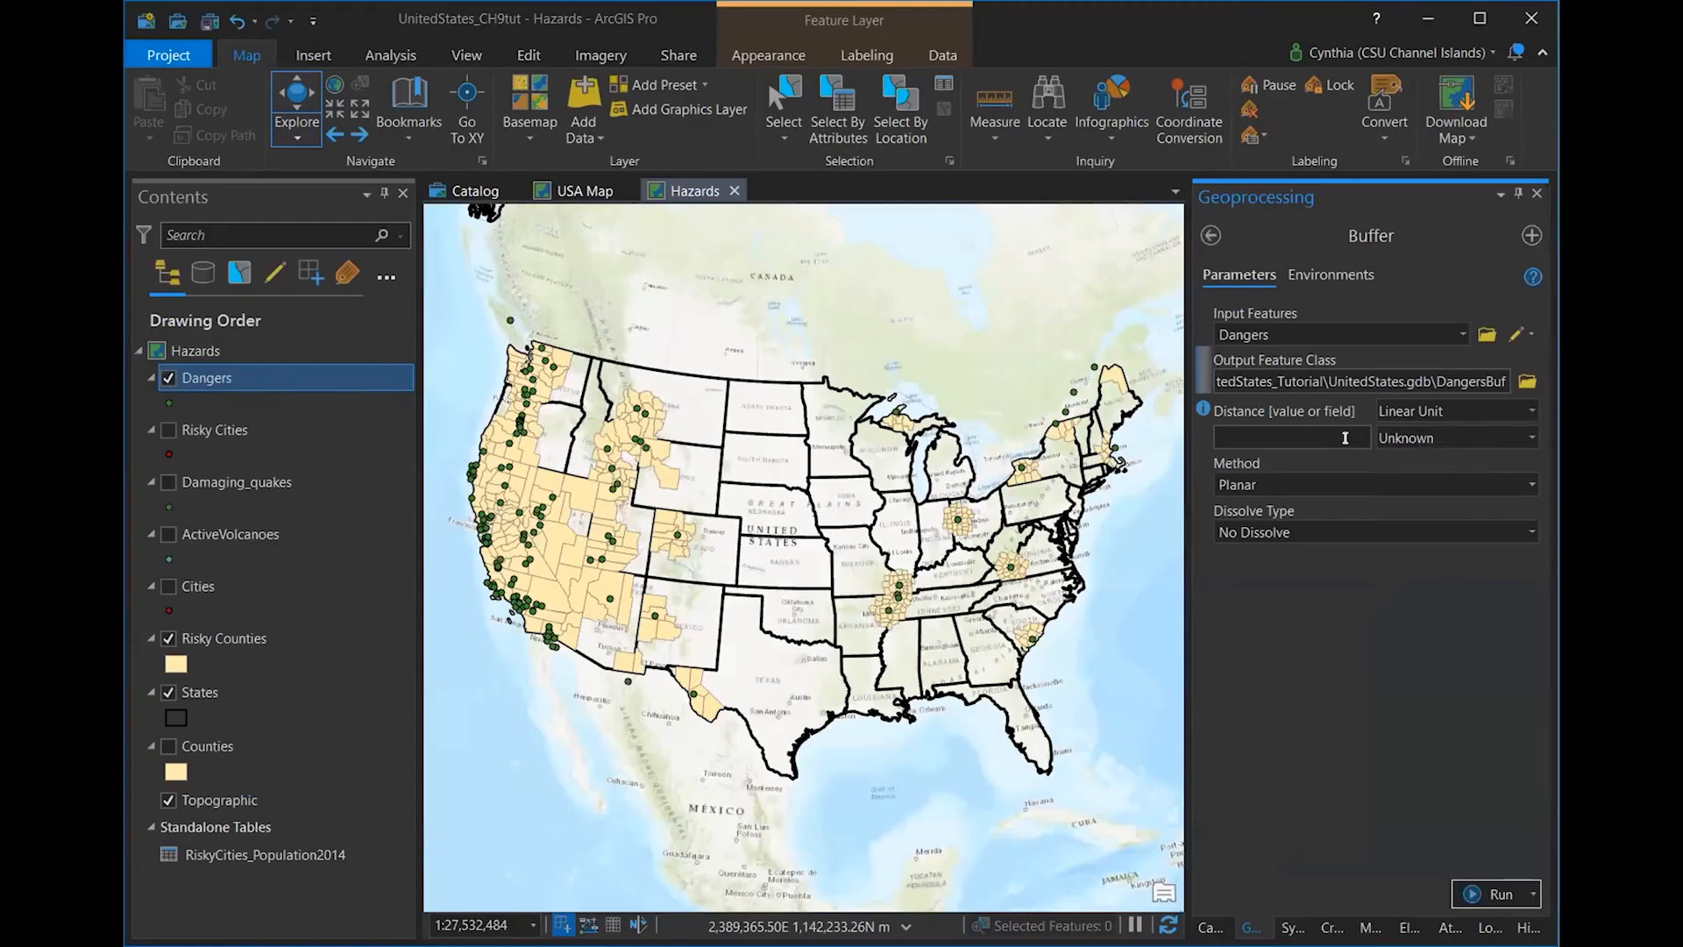
- Set the buffer distance to 50 miles, specified as a linear unit
click(1345, 437)
text(50)
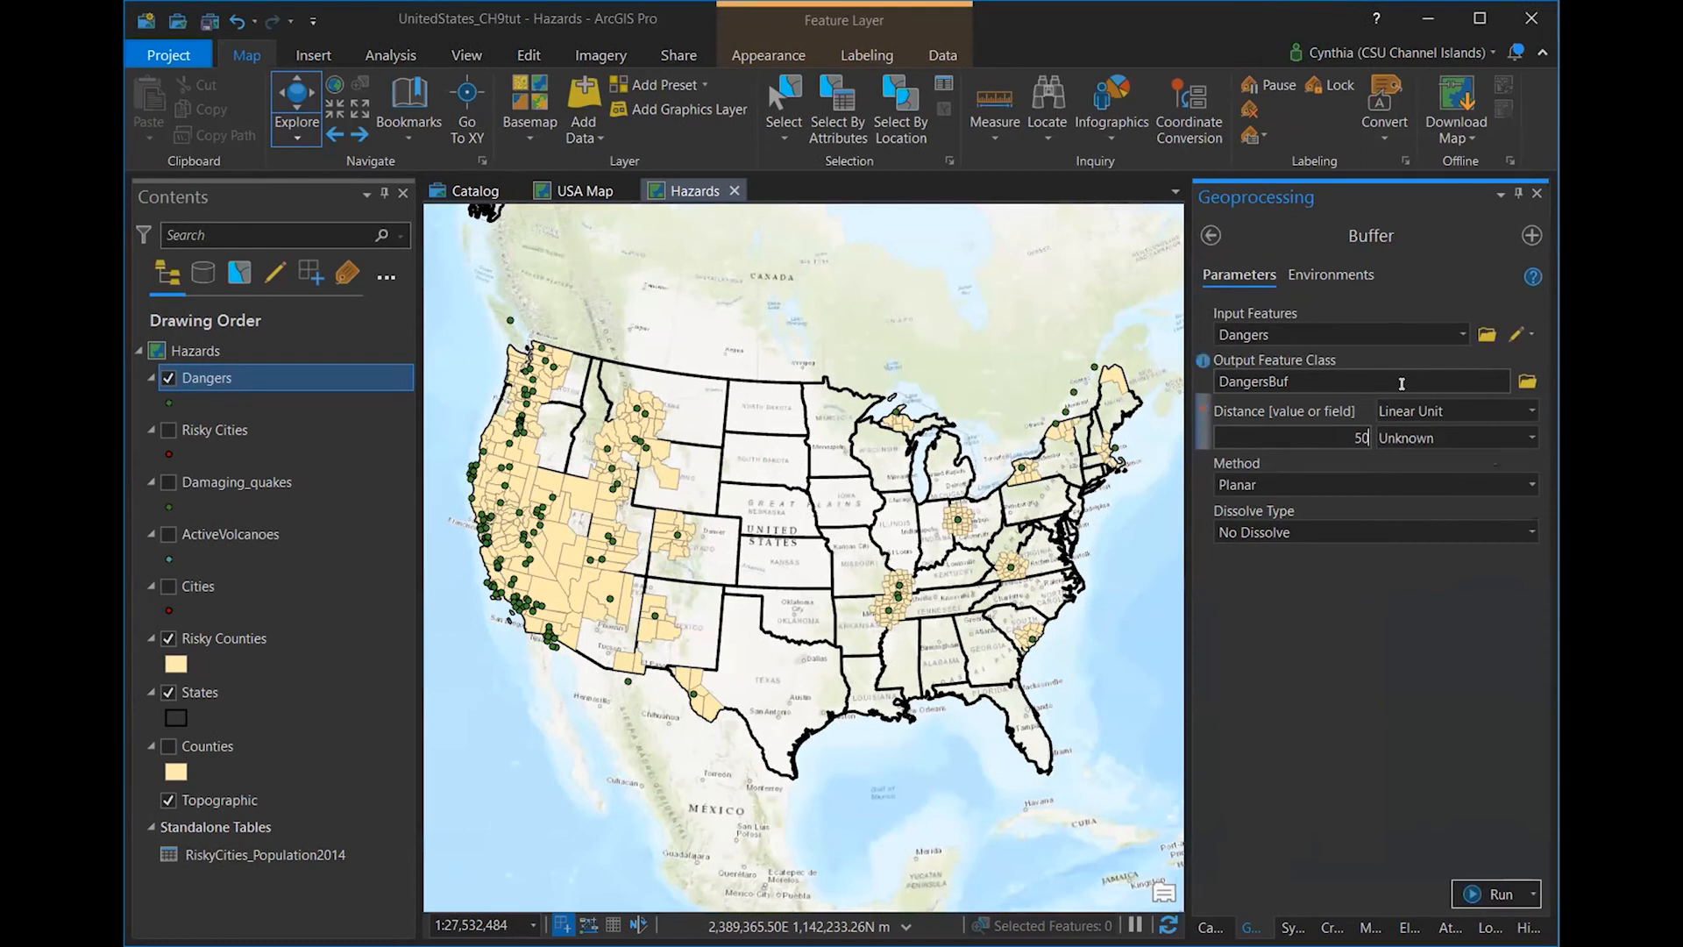
click(1434, 435)
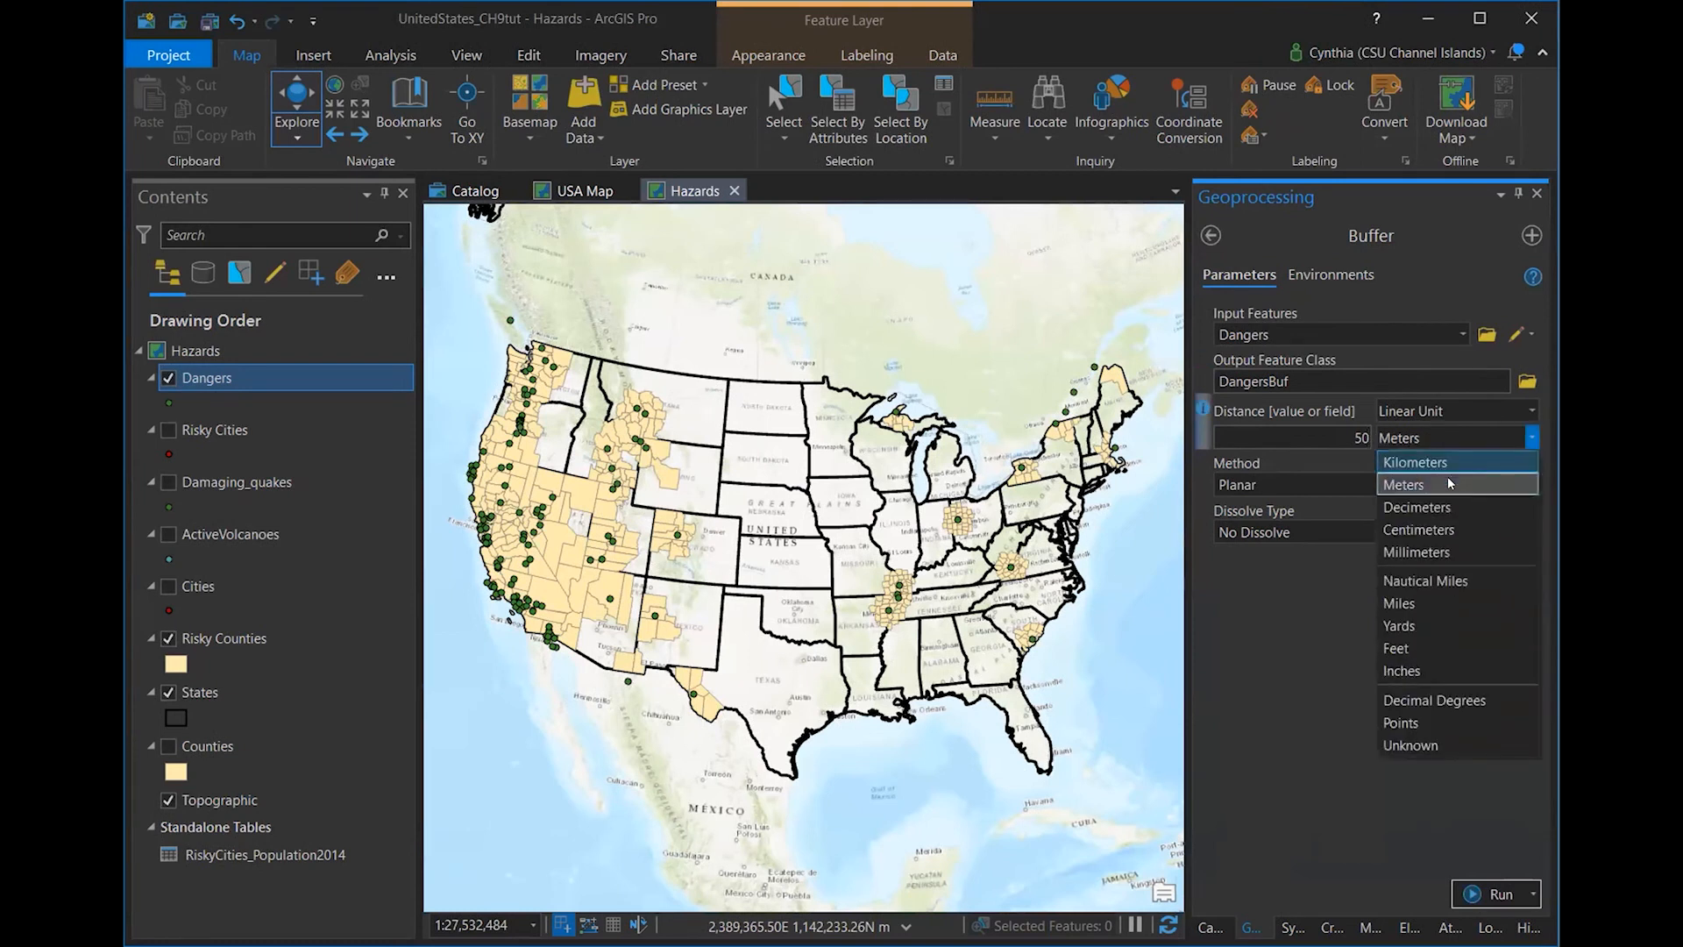
click(1408, 605)
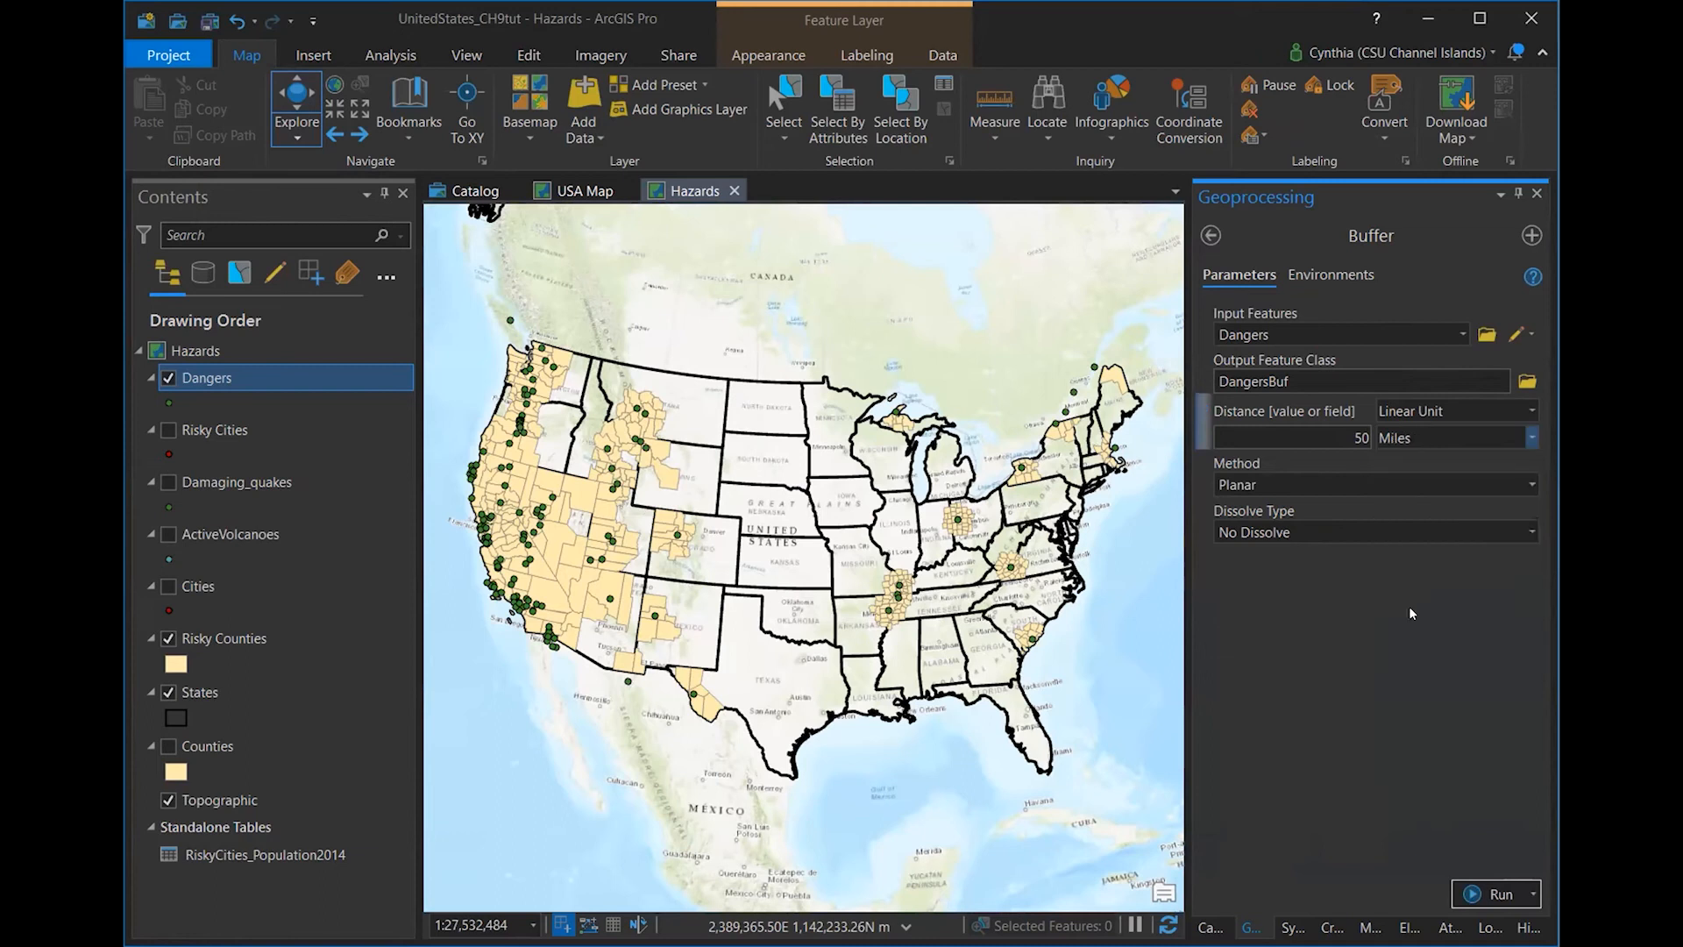
click(1530, 410)
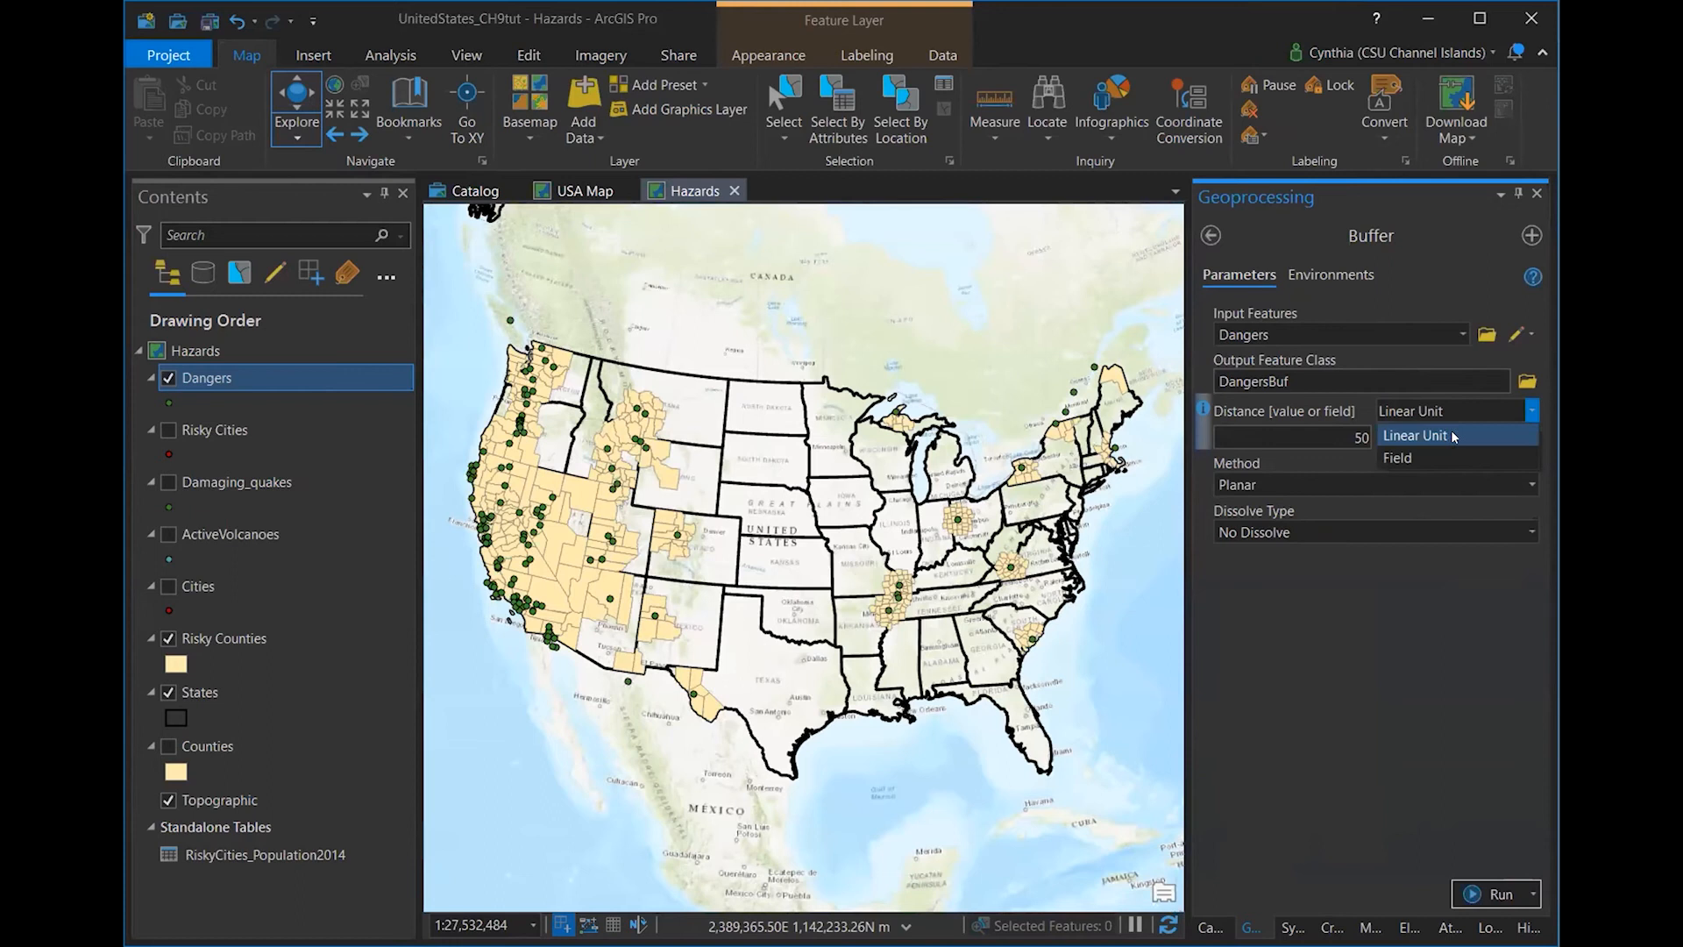
click(1453, 436)
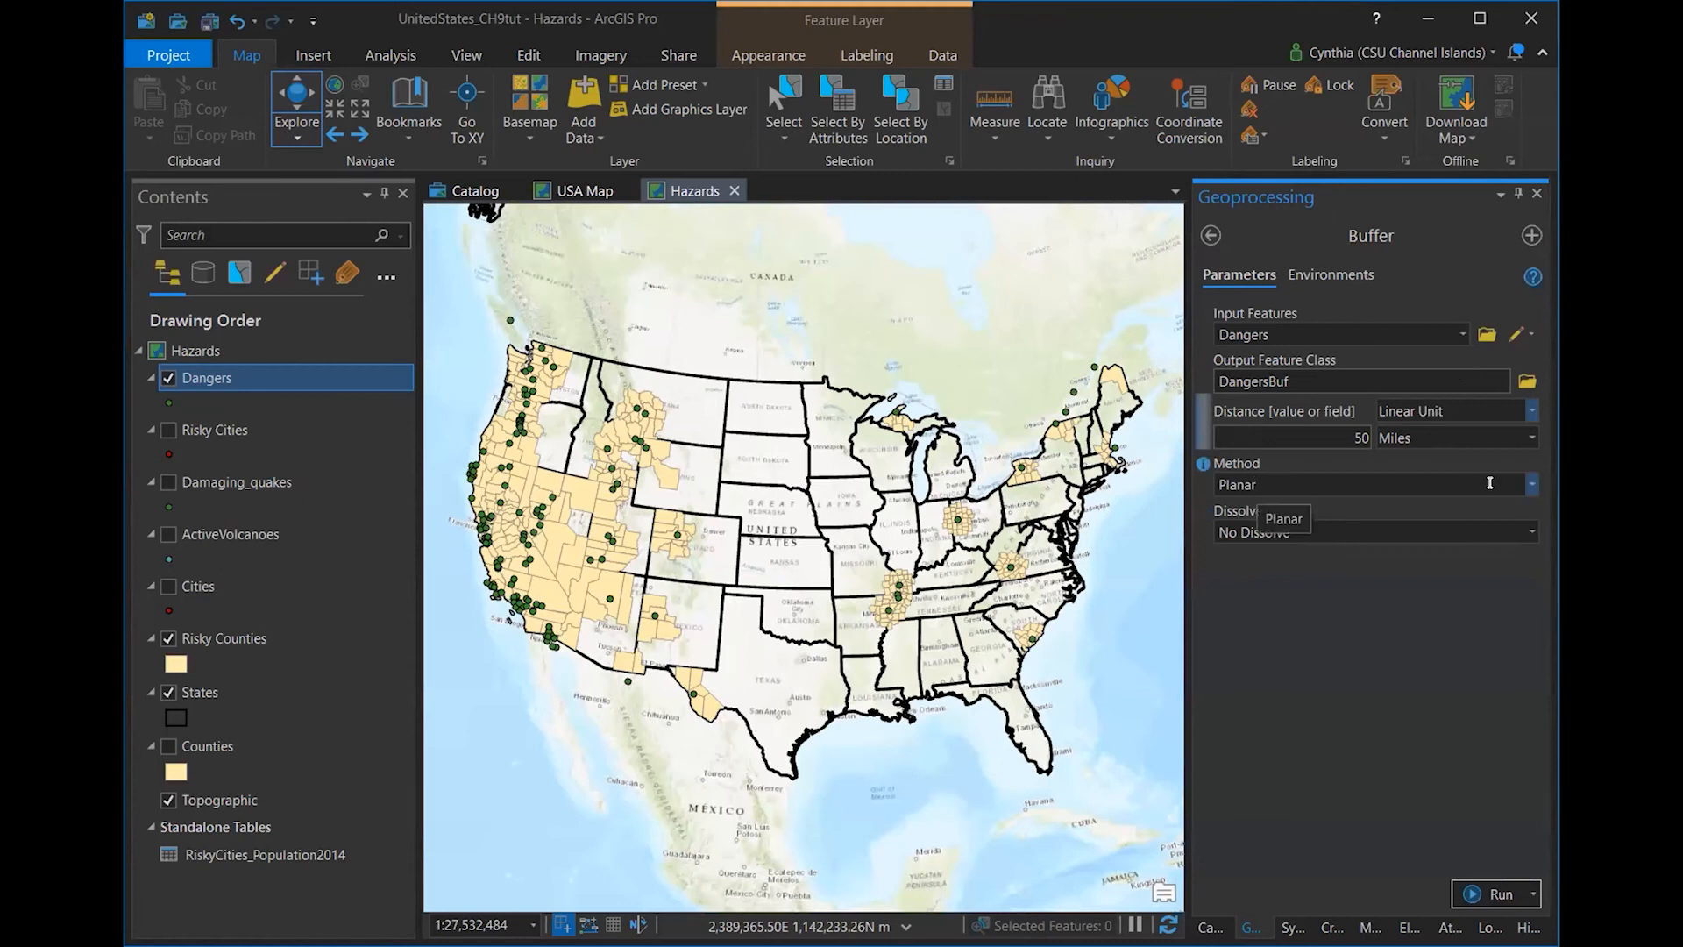
- Keep the Planar method, dissolve all output features into a single feature, and run the Buffer tool
click(1534, 484)
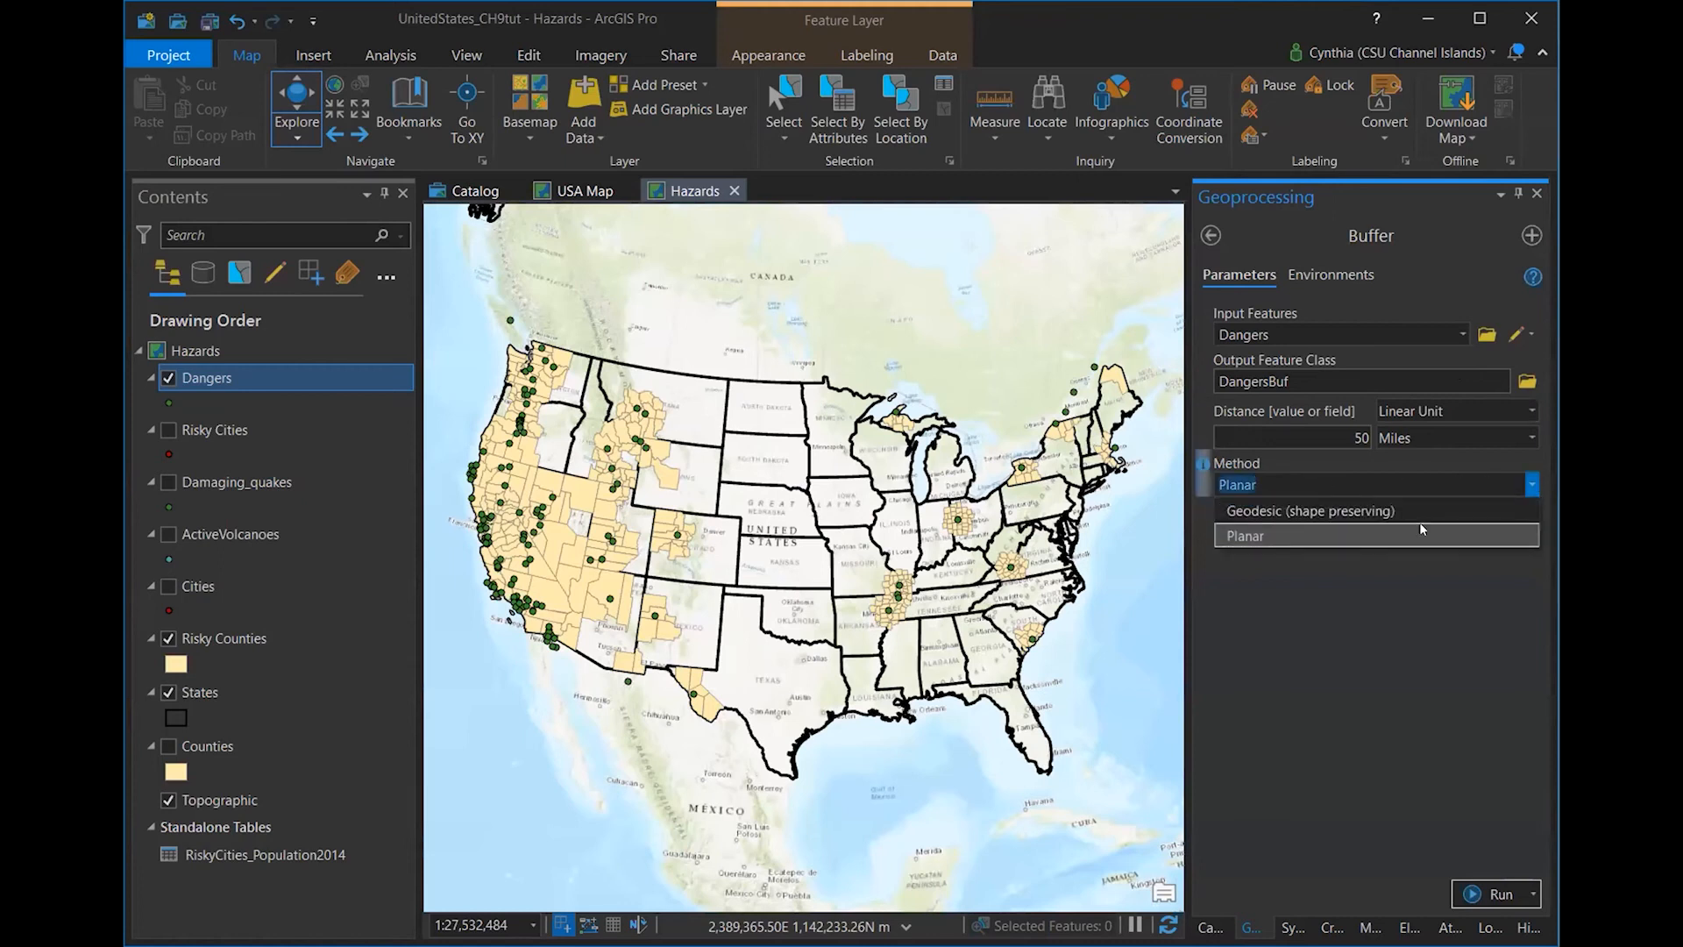
click(1251, 538)
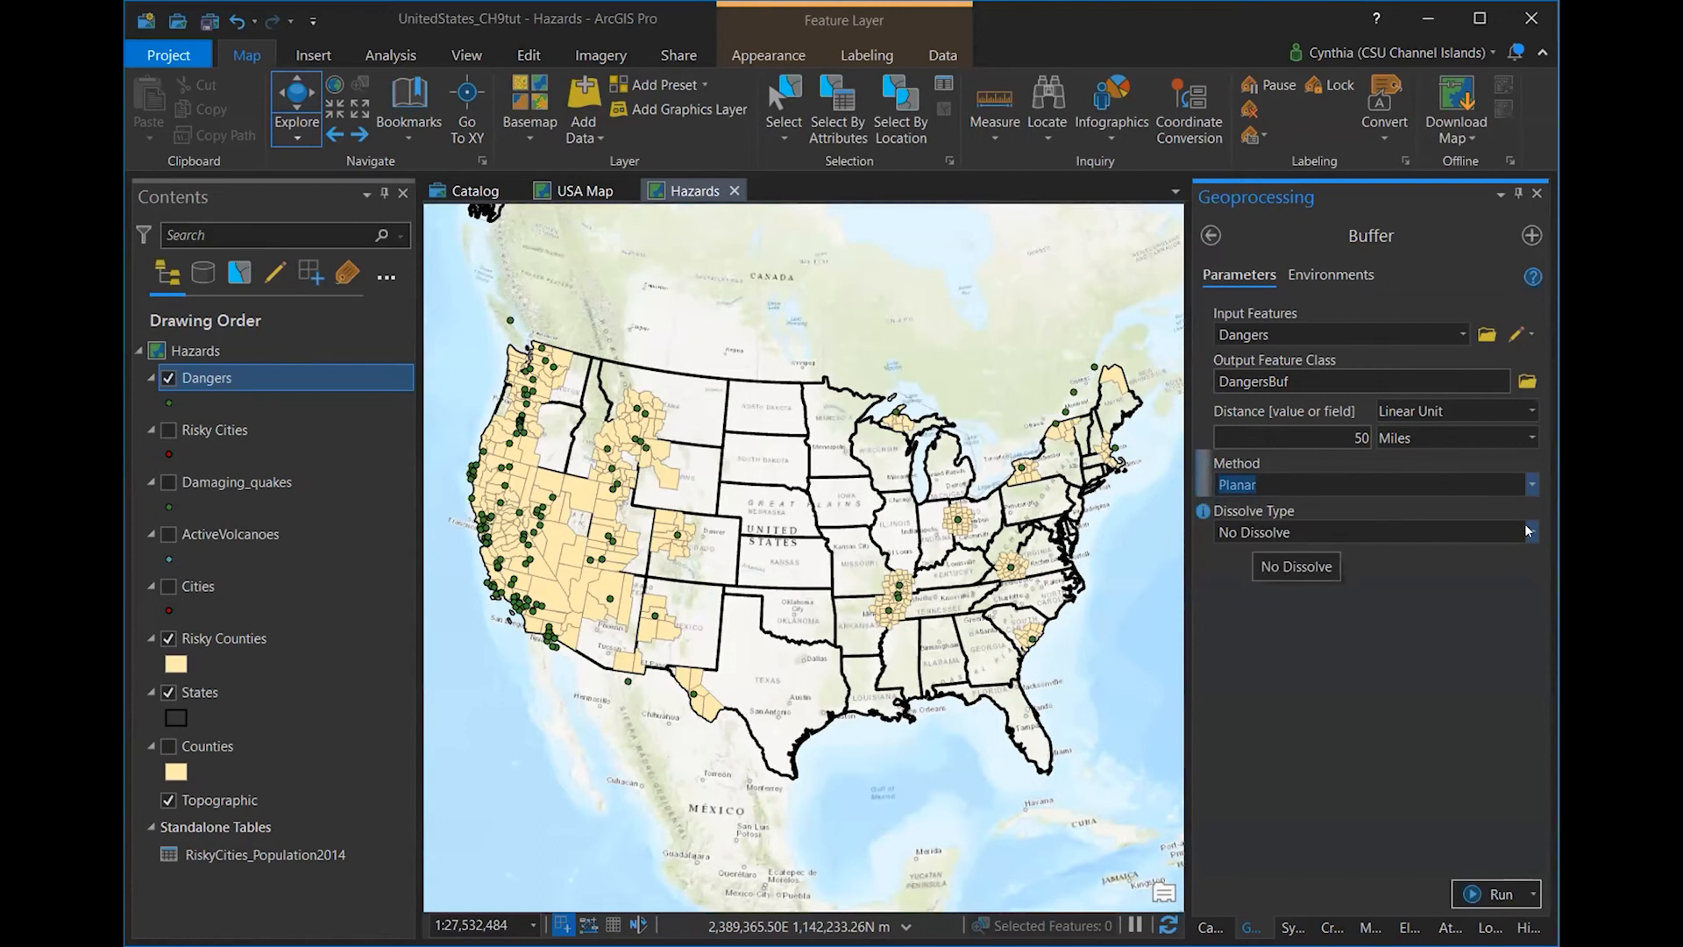
click(1528, 531)
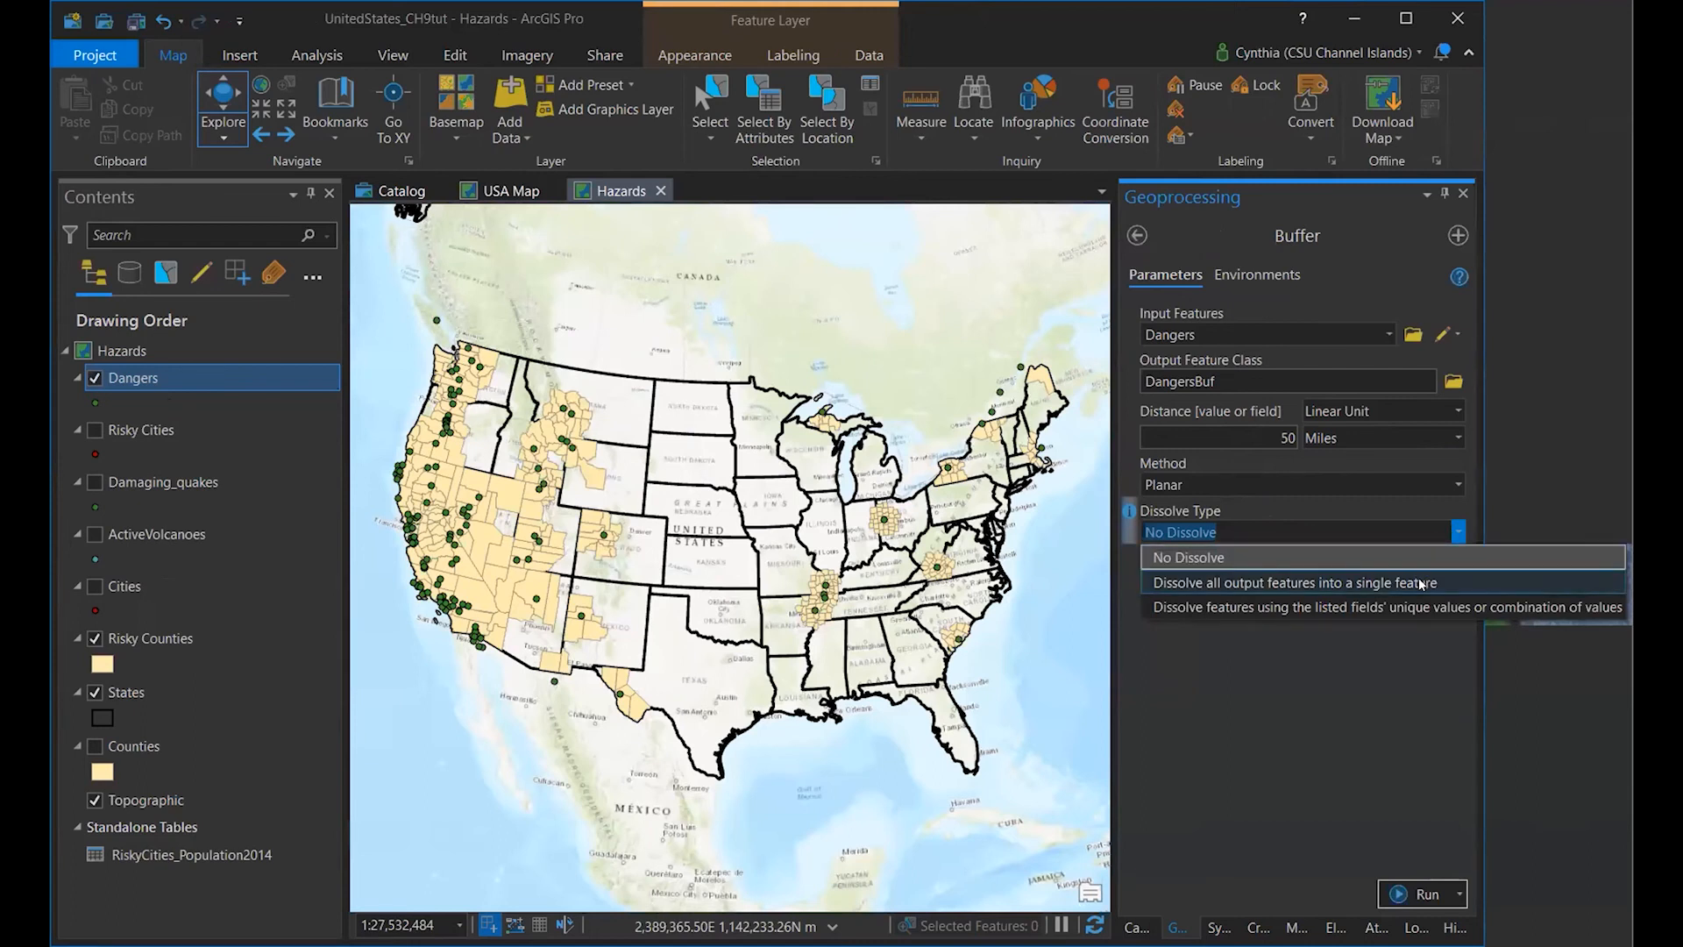
click(1420, 584)
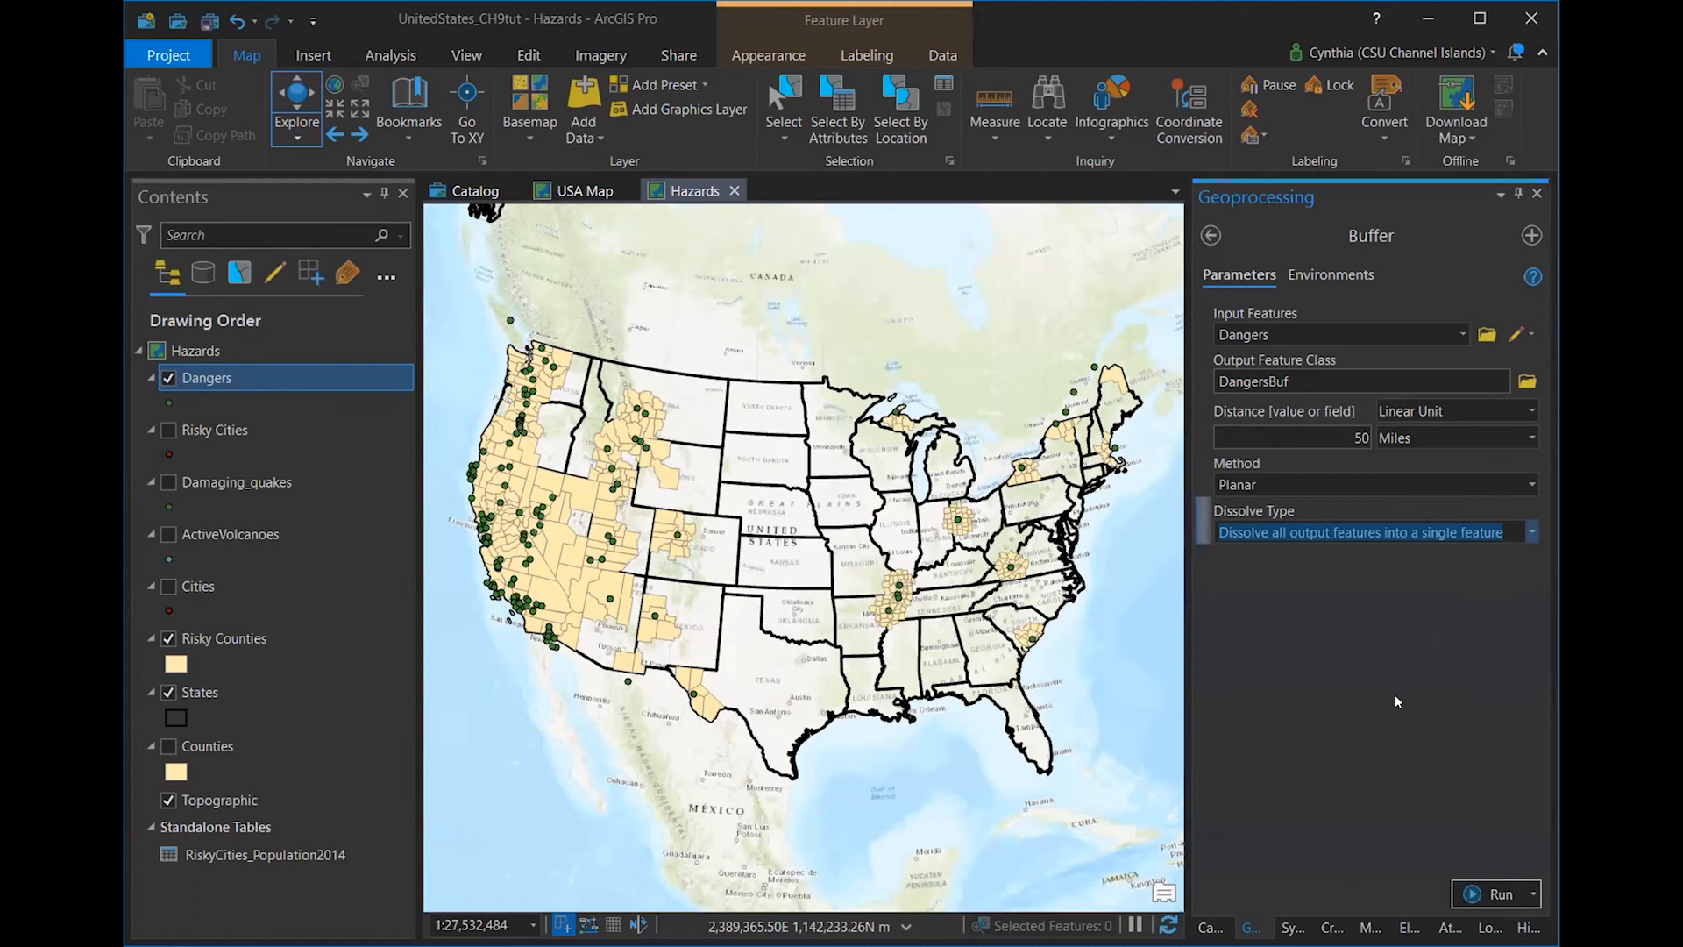
click(1474, 894)
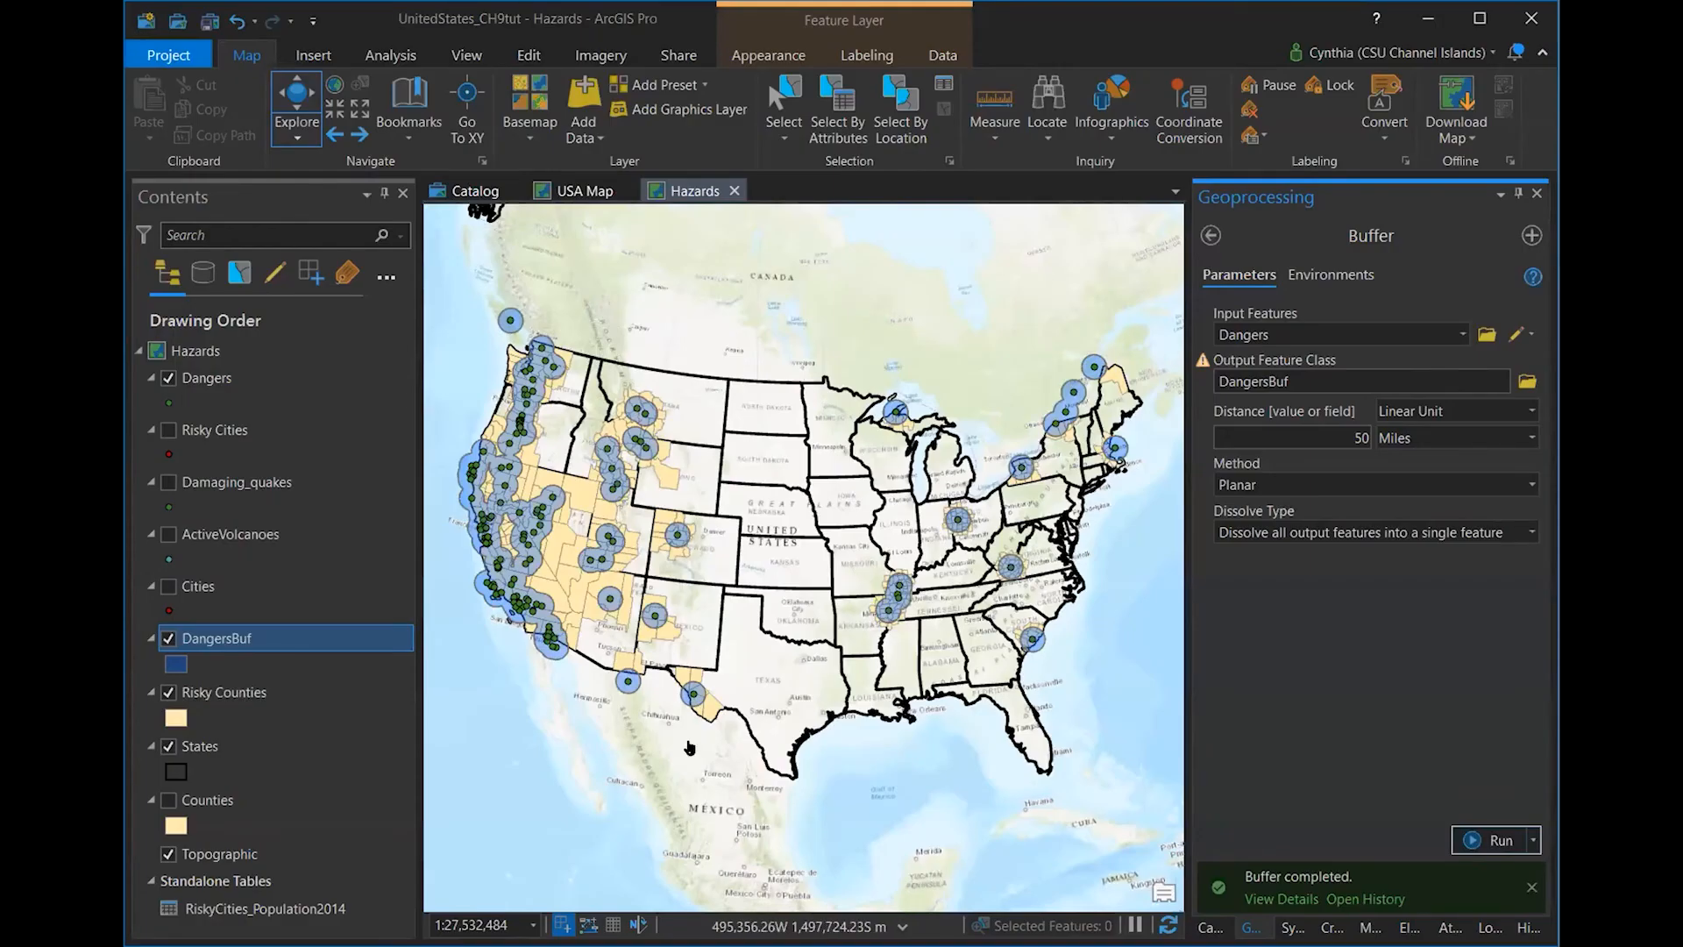
- Examine the dissolved DangersBuf areas up close around California and the neighboring Southwest
scroll(575, 632, up, 2)
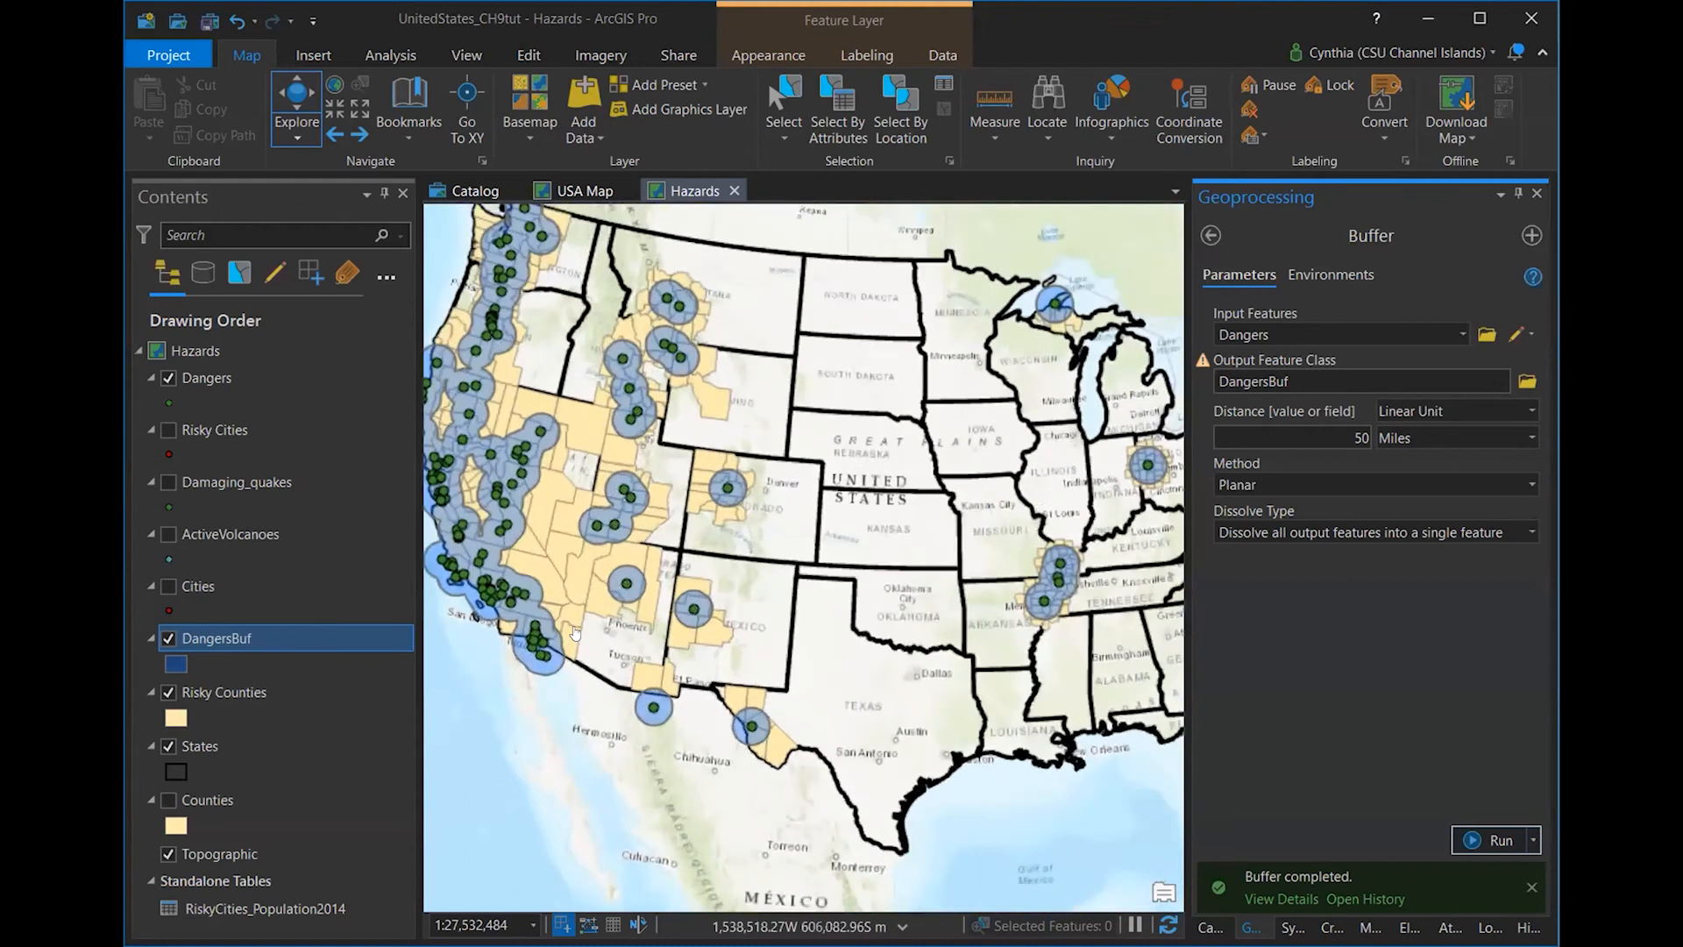
scroll(575, 633, up, 4)
drag(557, 524, 1032, 718)
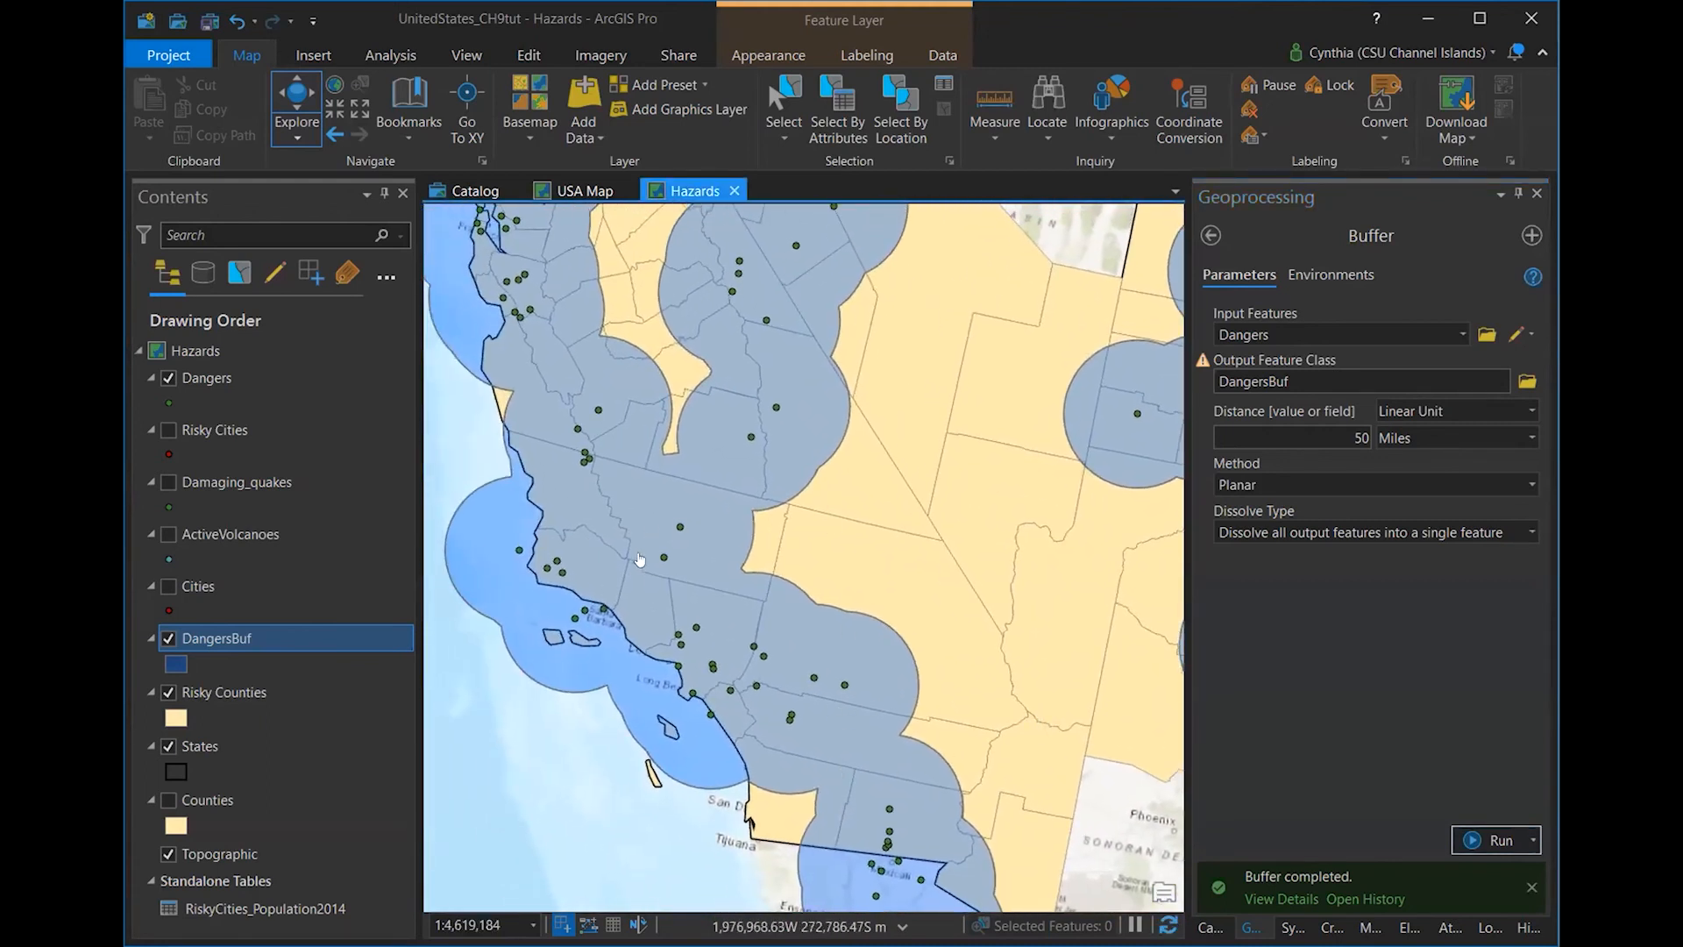
drag(721, 464, 610, 390)
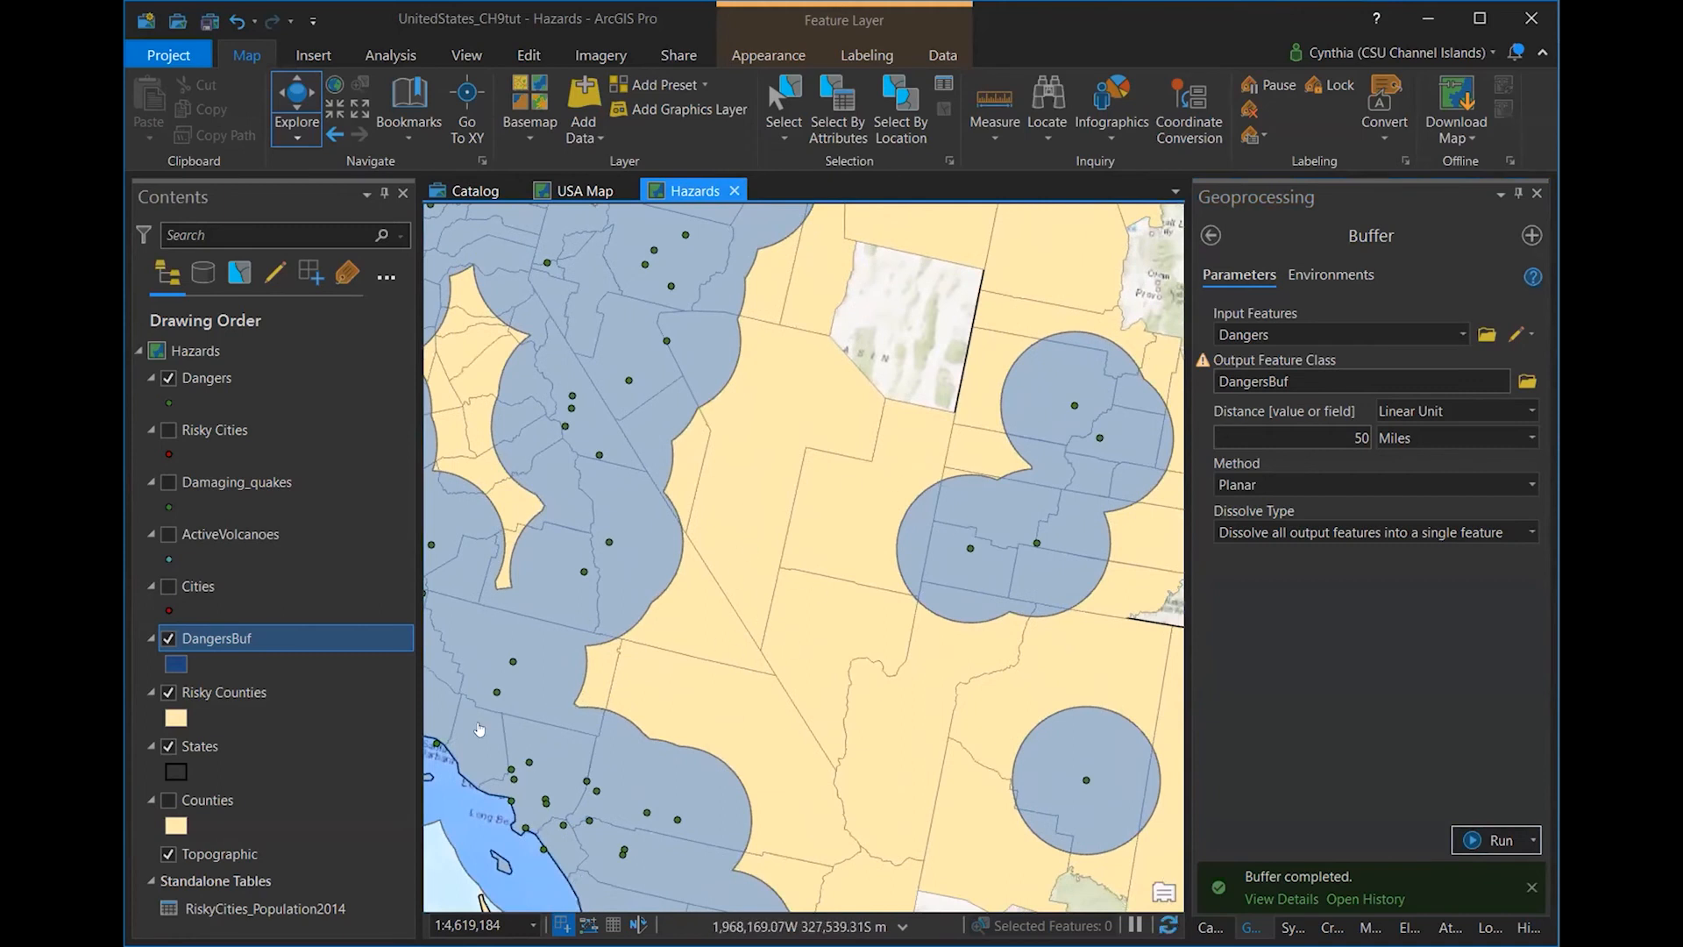
- Return the map view to the USA bookmark extent
drag(769, 707, 715, 701)
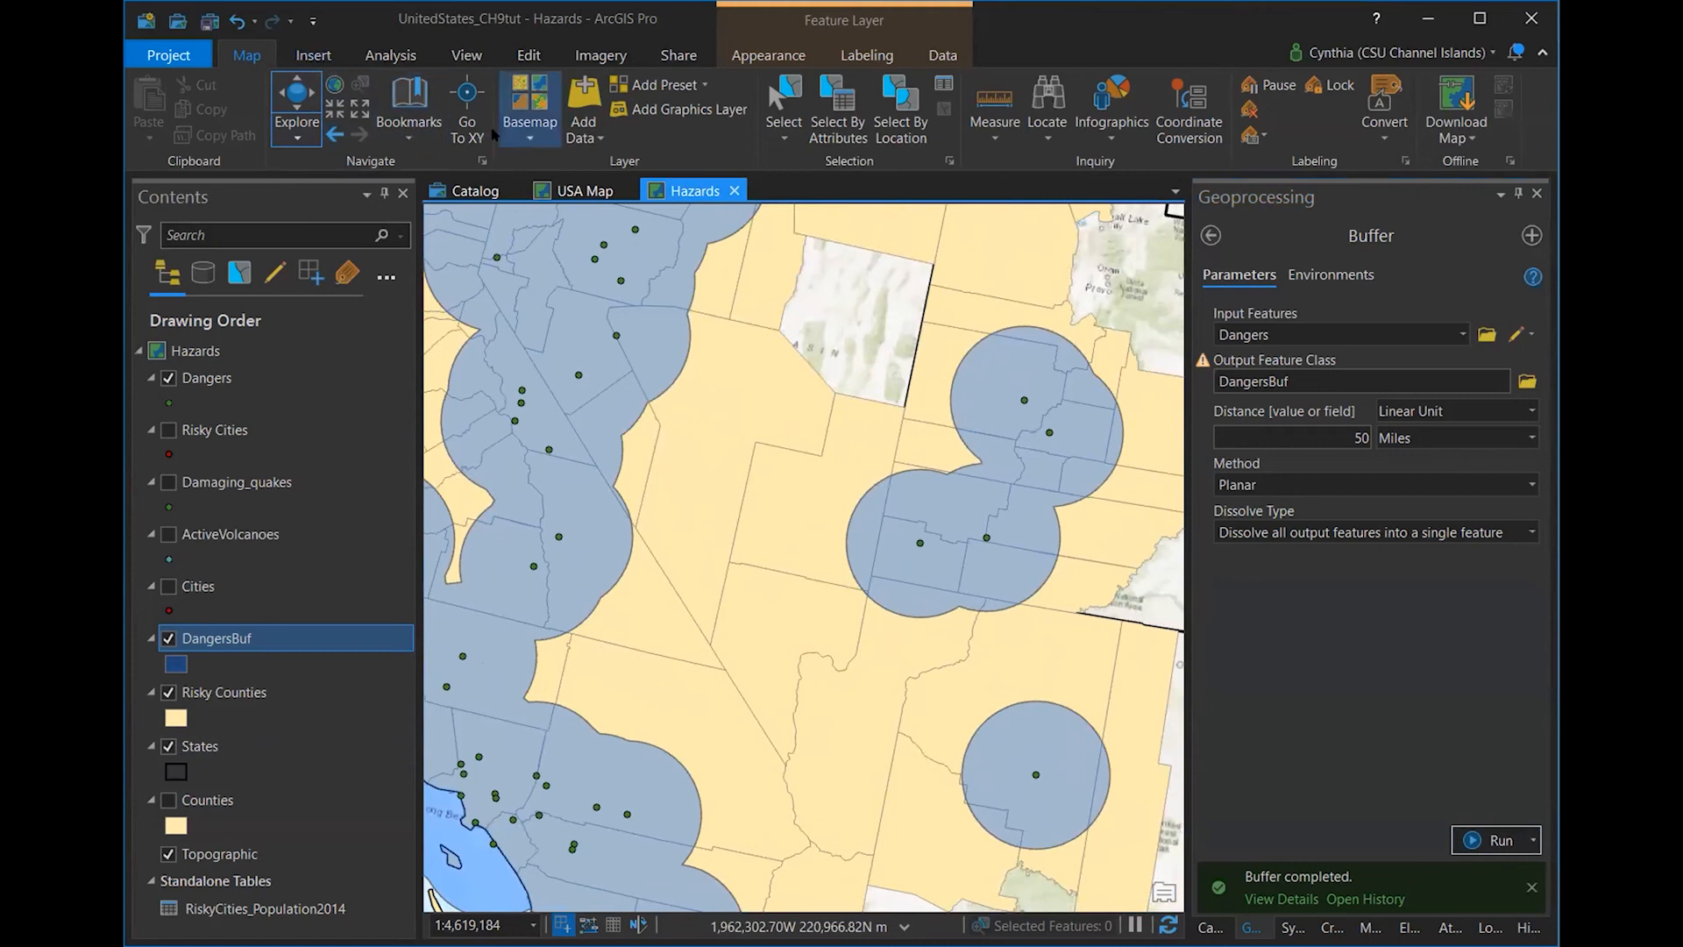
click(417, 99)
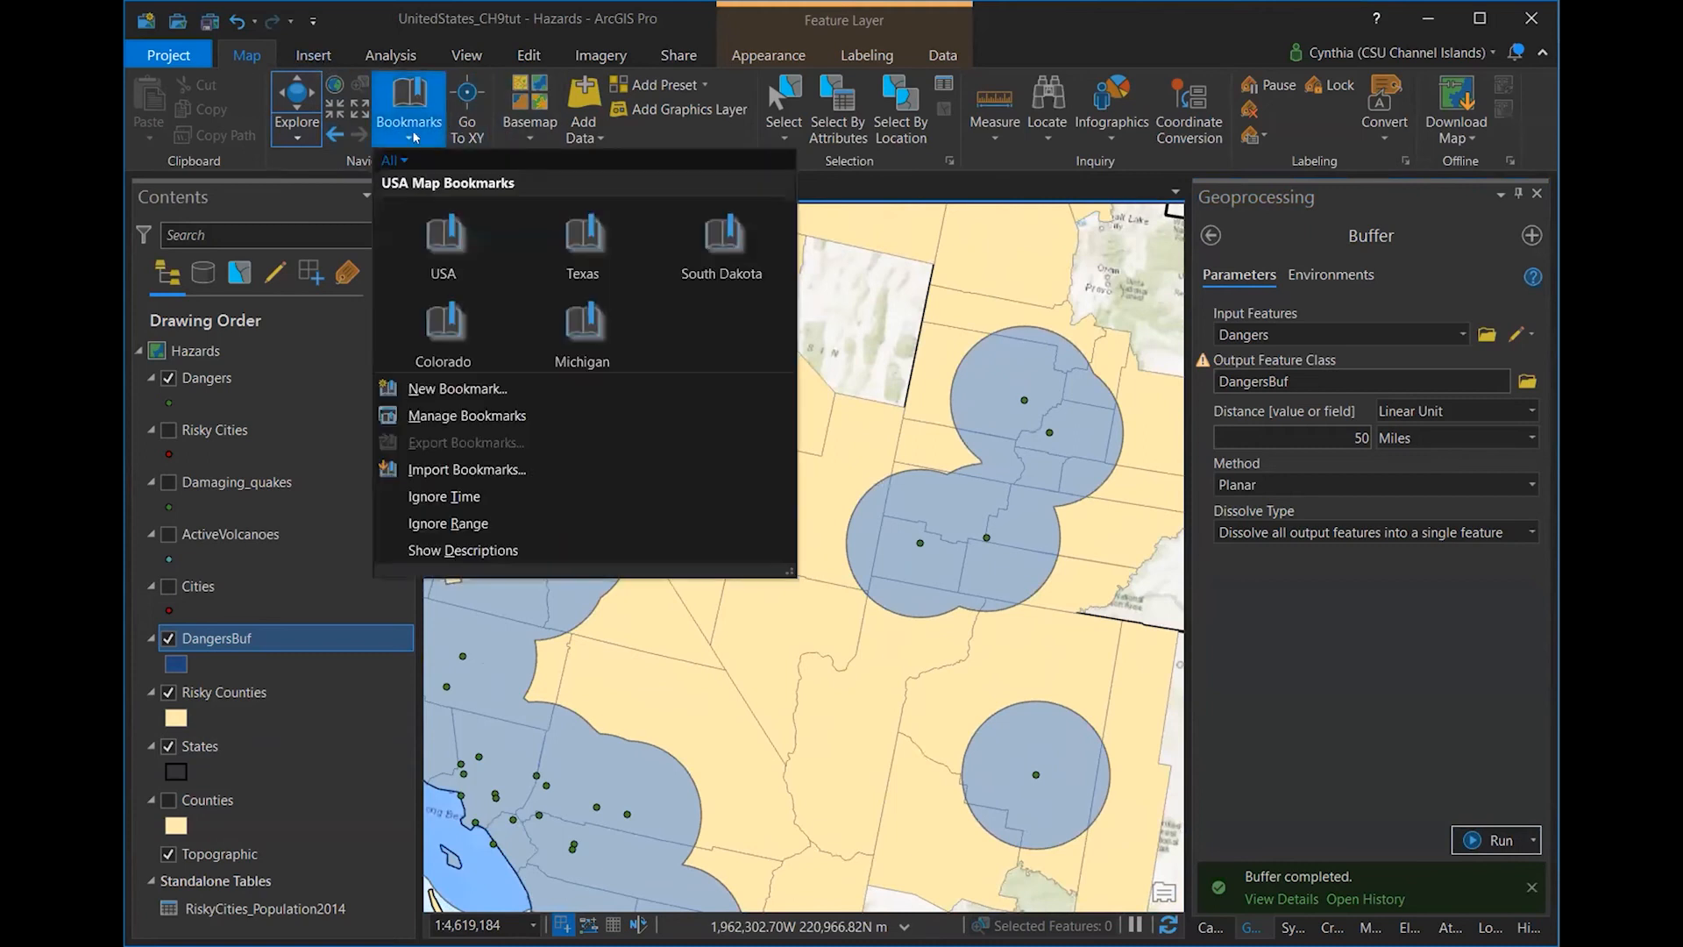
click(442, 247)
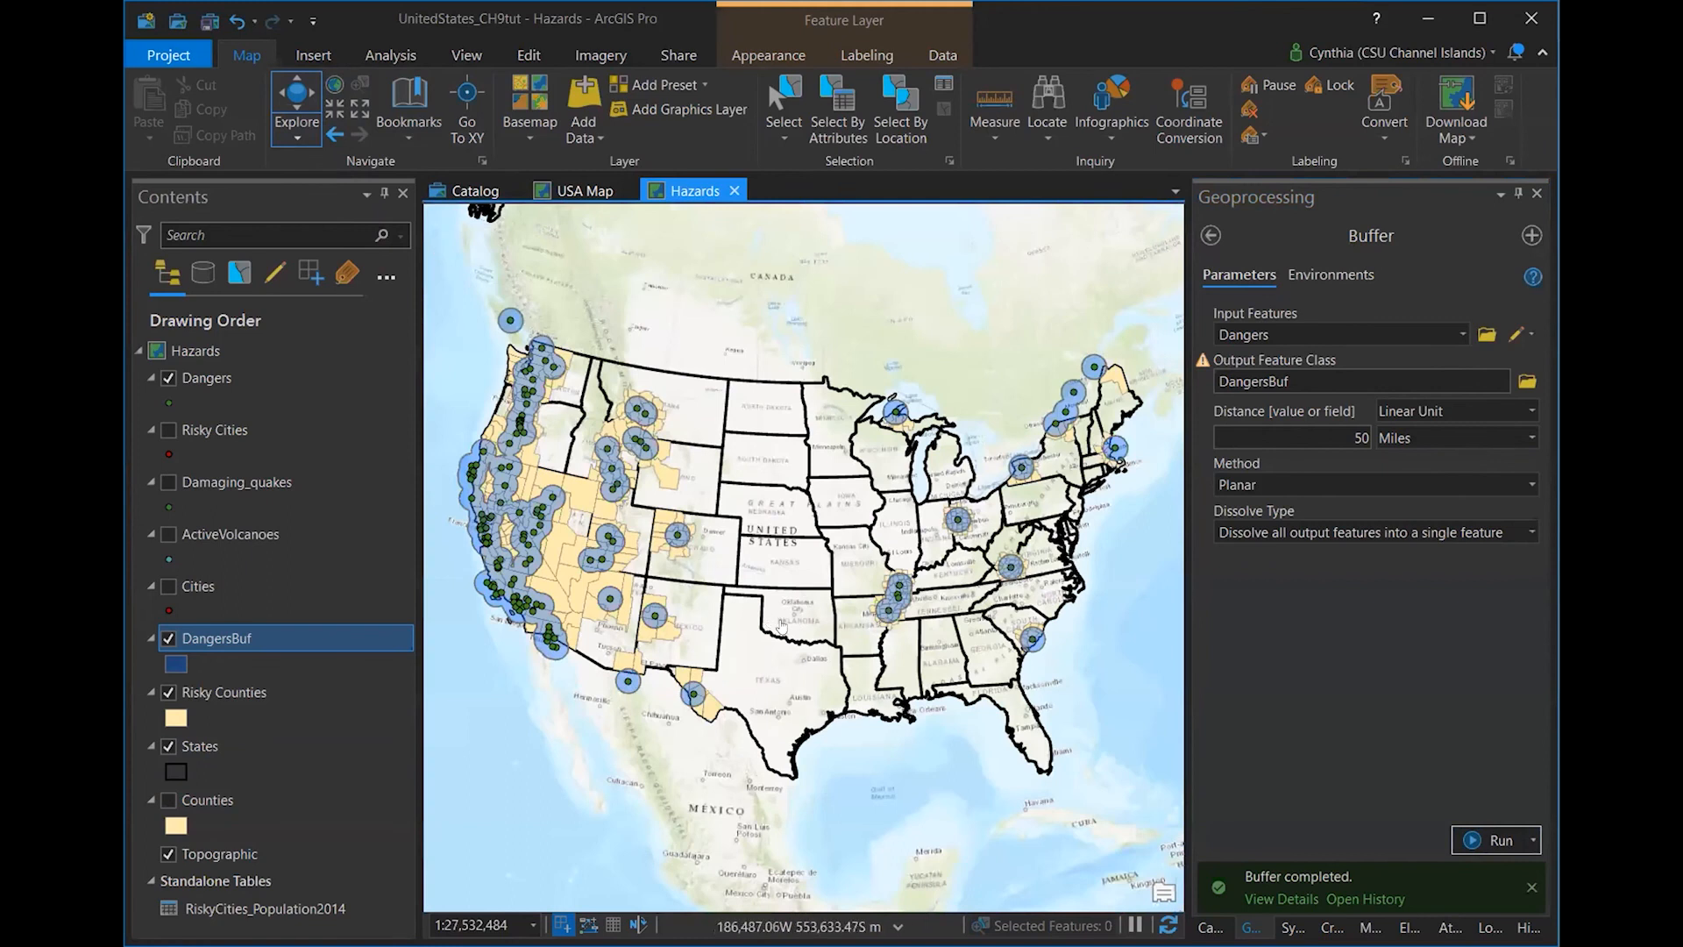
click(166, 692)
click(159, 687)
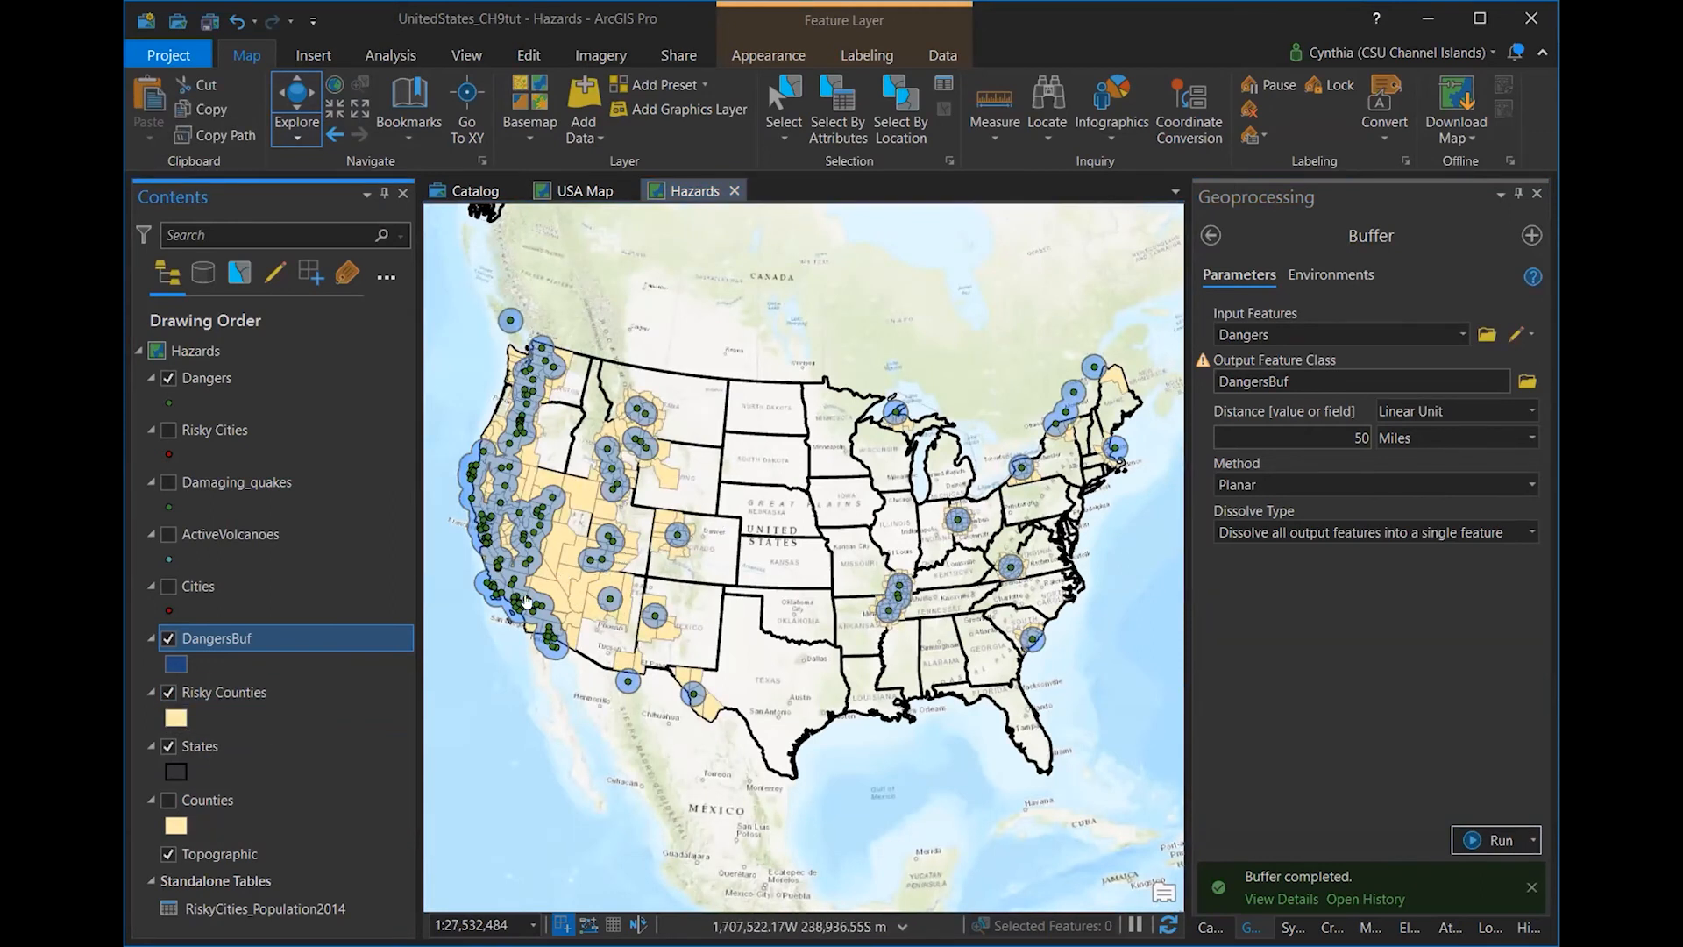
- Find the Clip analysis tool and set Risky Counties as the input features and DangersBuf as the clip features
click(1212, 235)
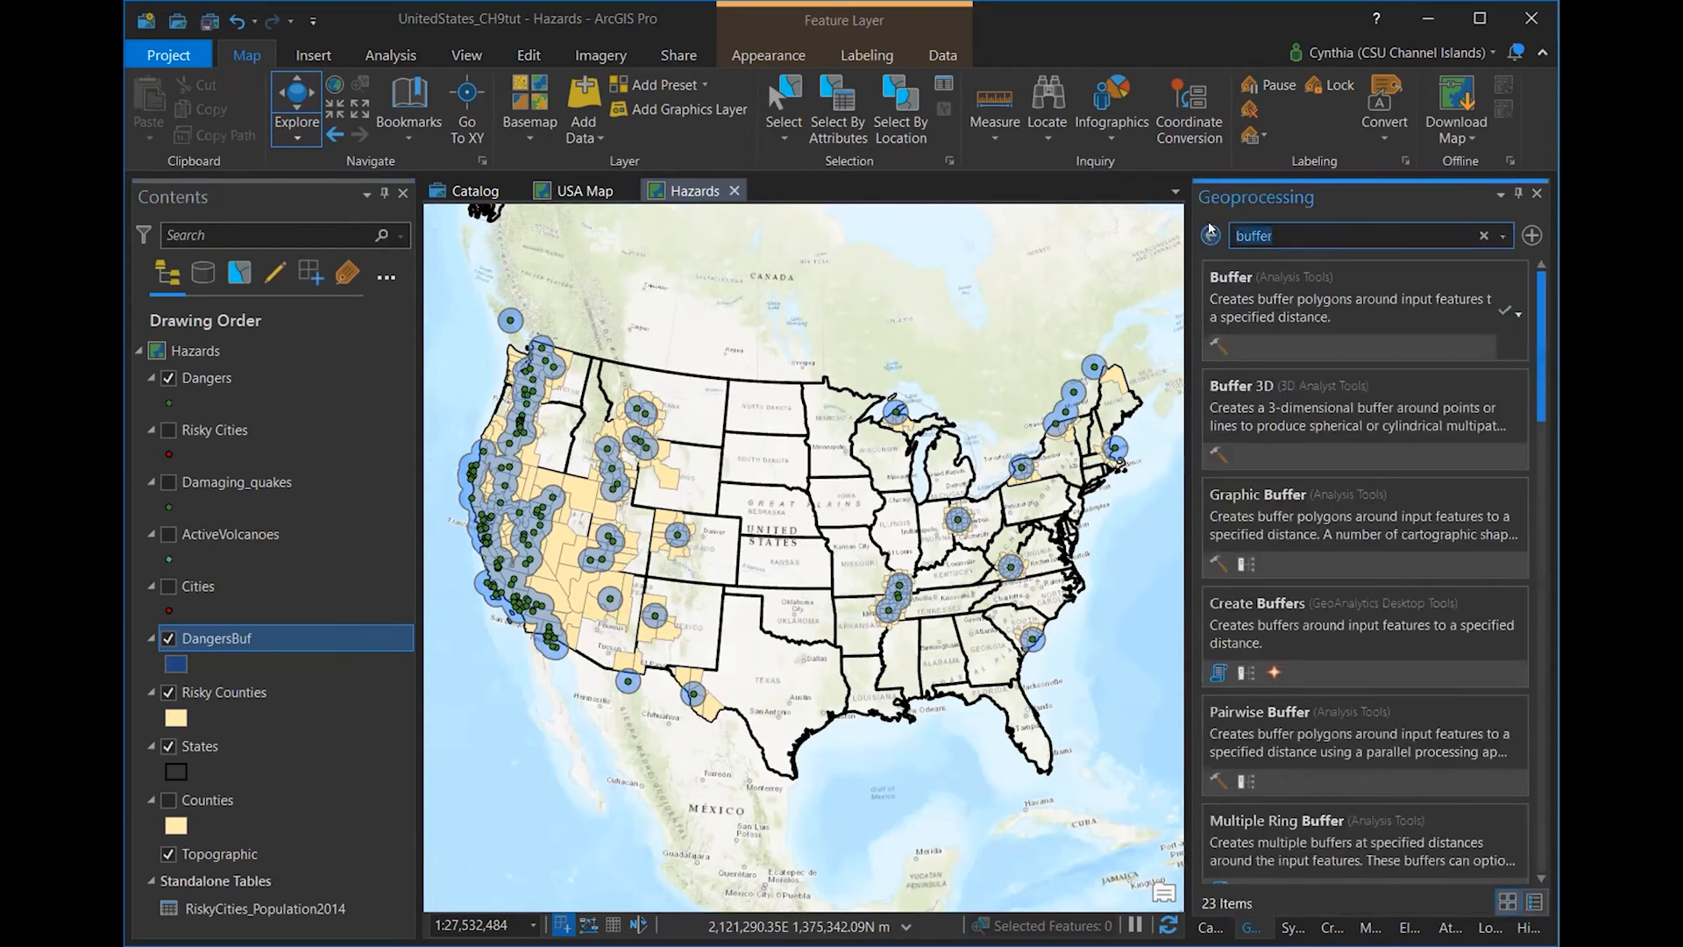
text(clip)
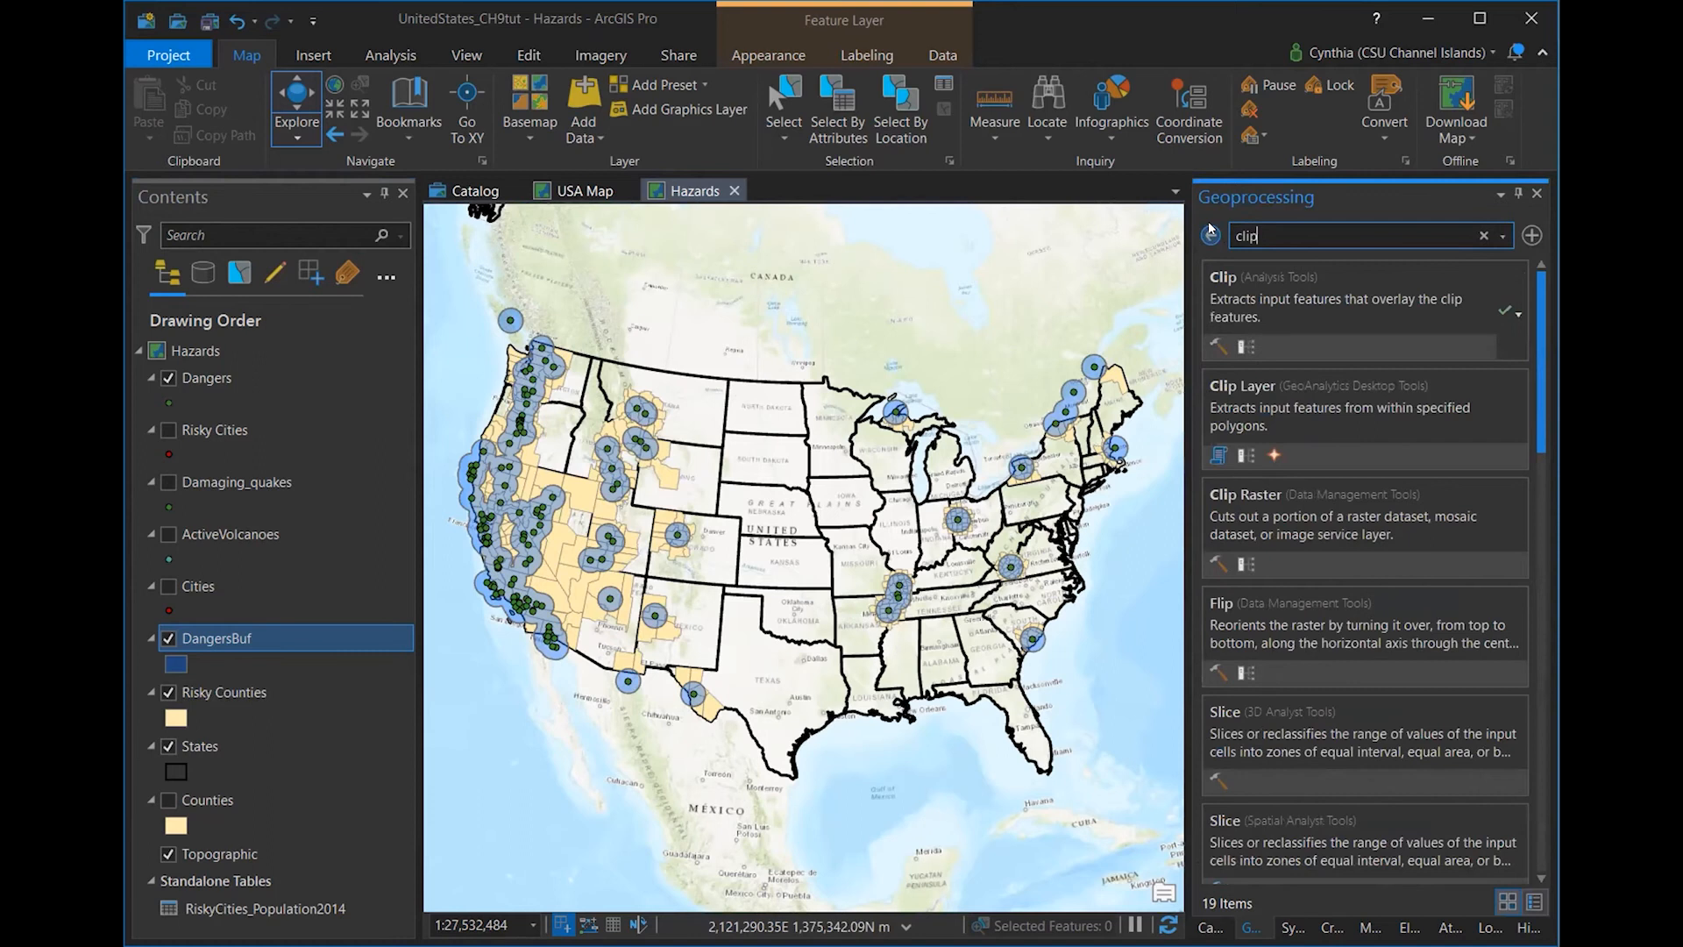
click(1379, 303)
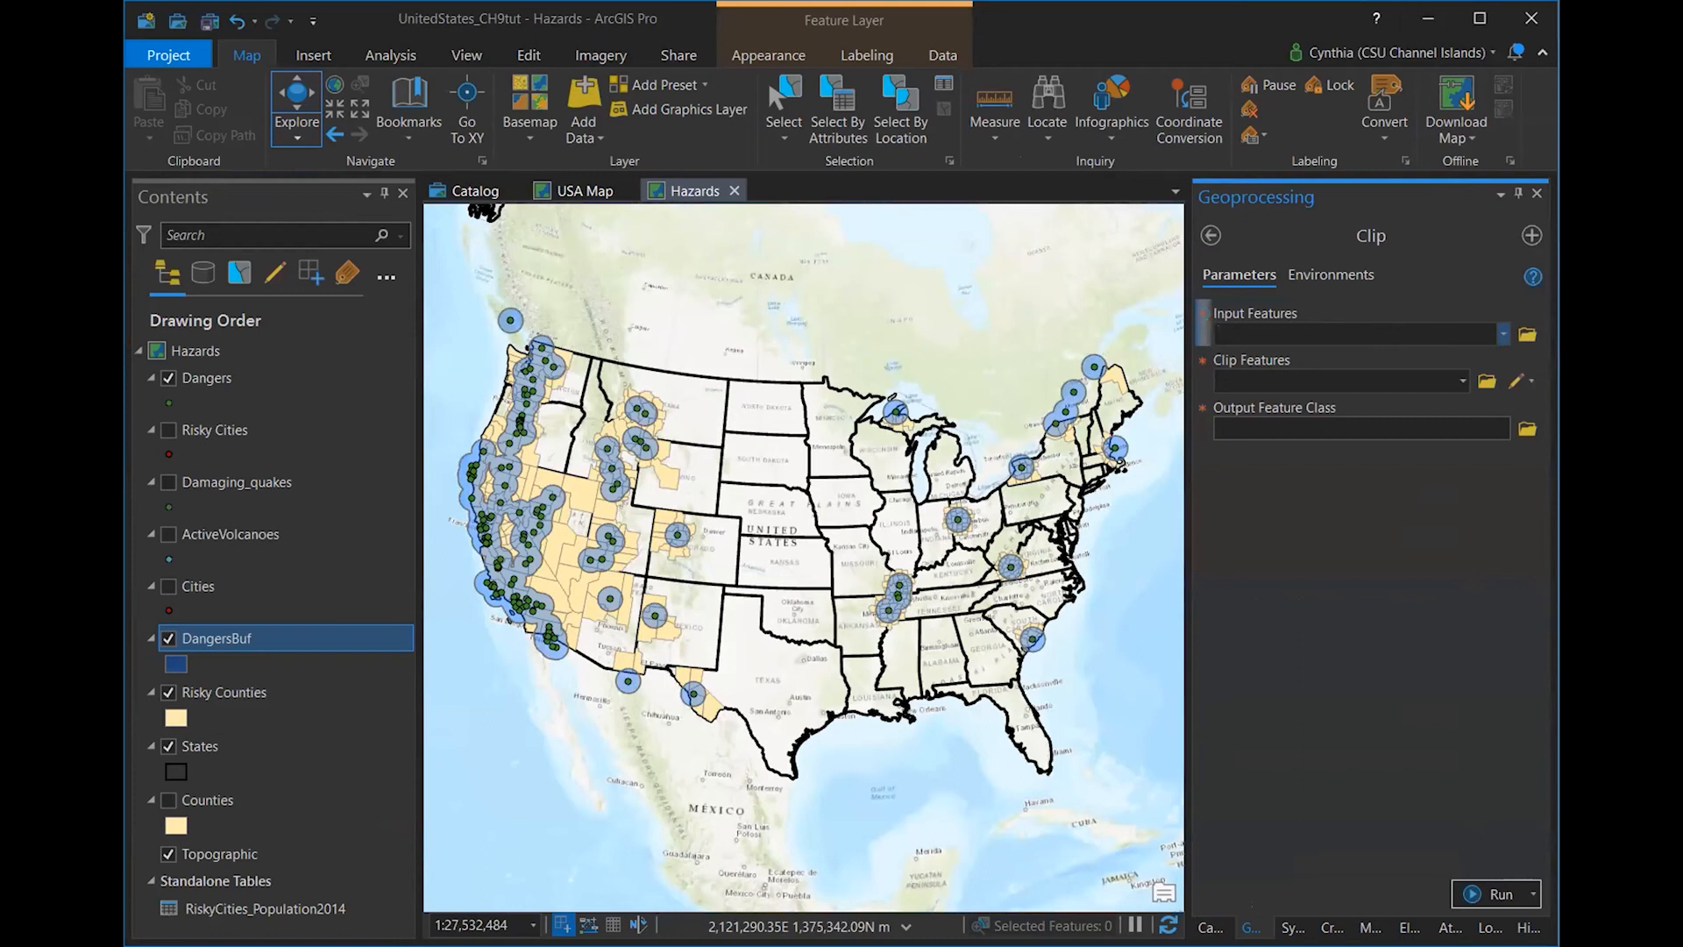
click(1505, 333)
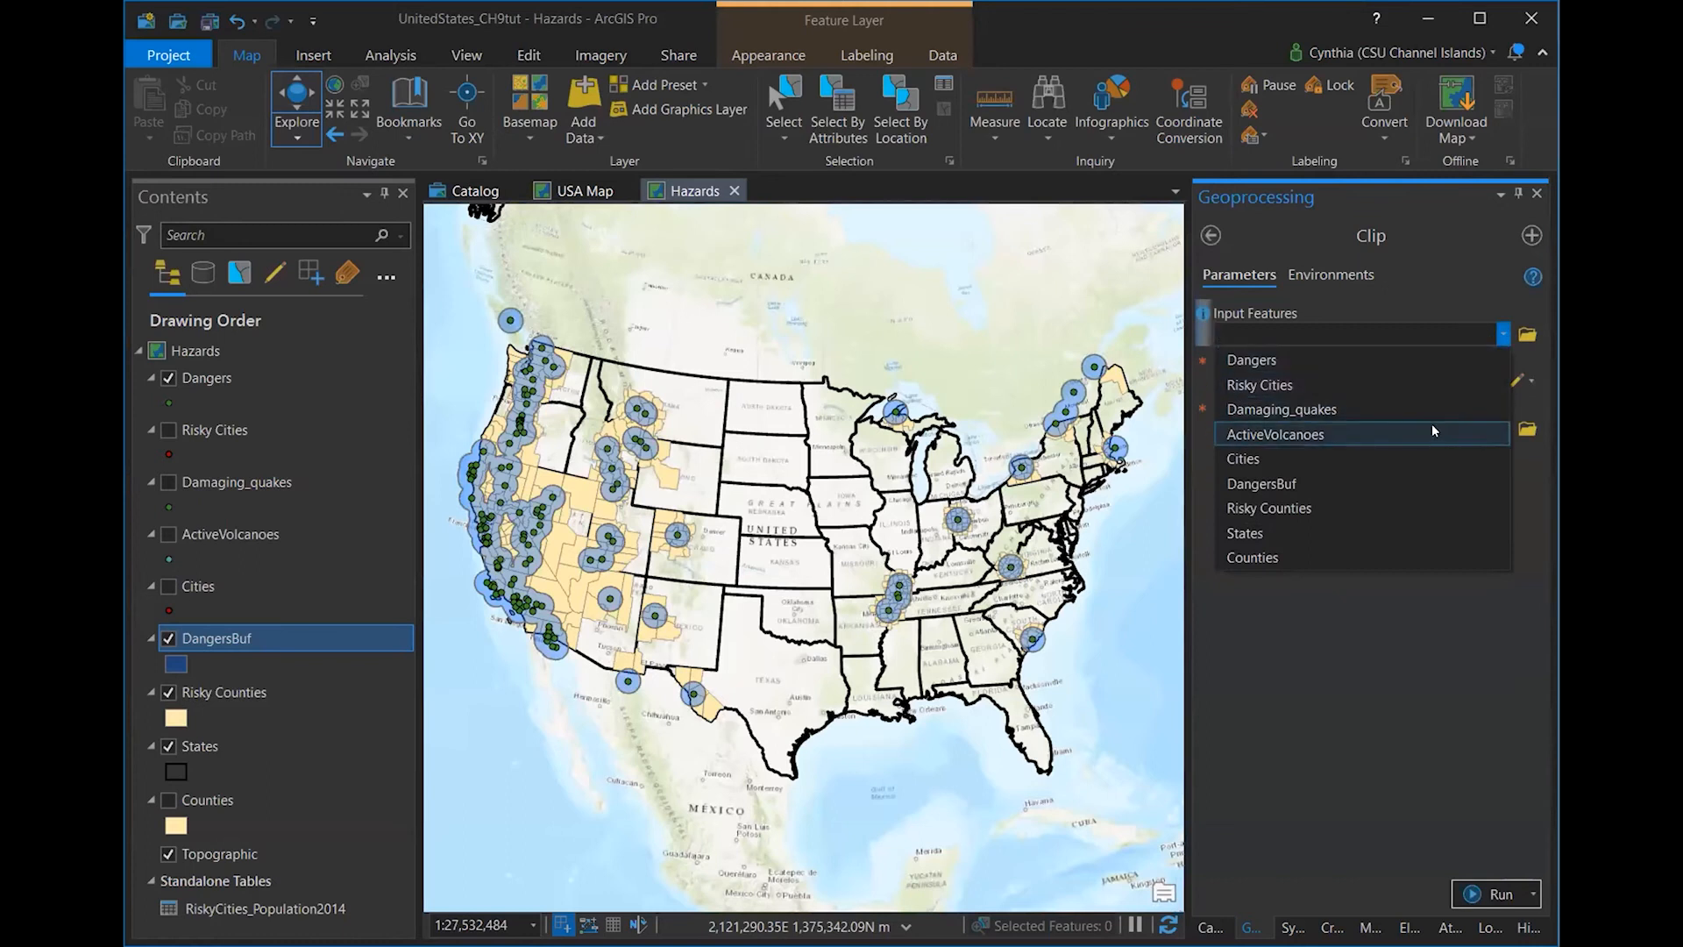
click(1392, 507)
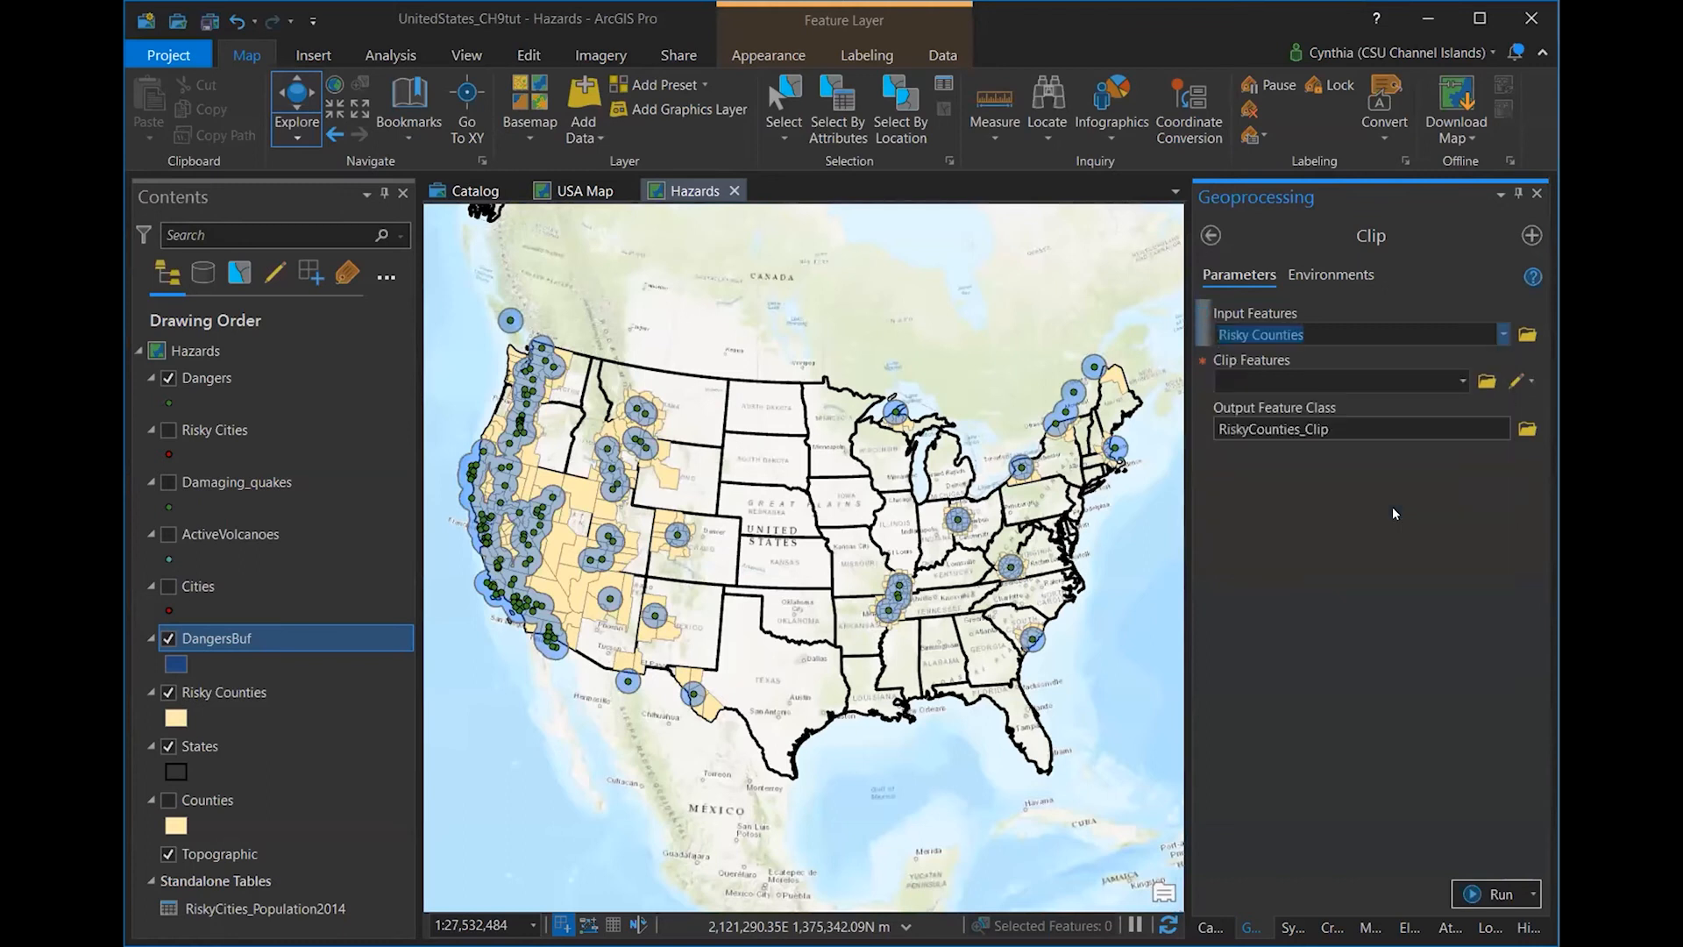
click(1462, 383)
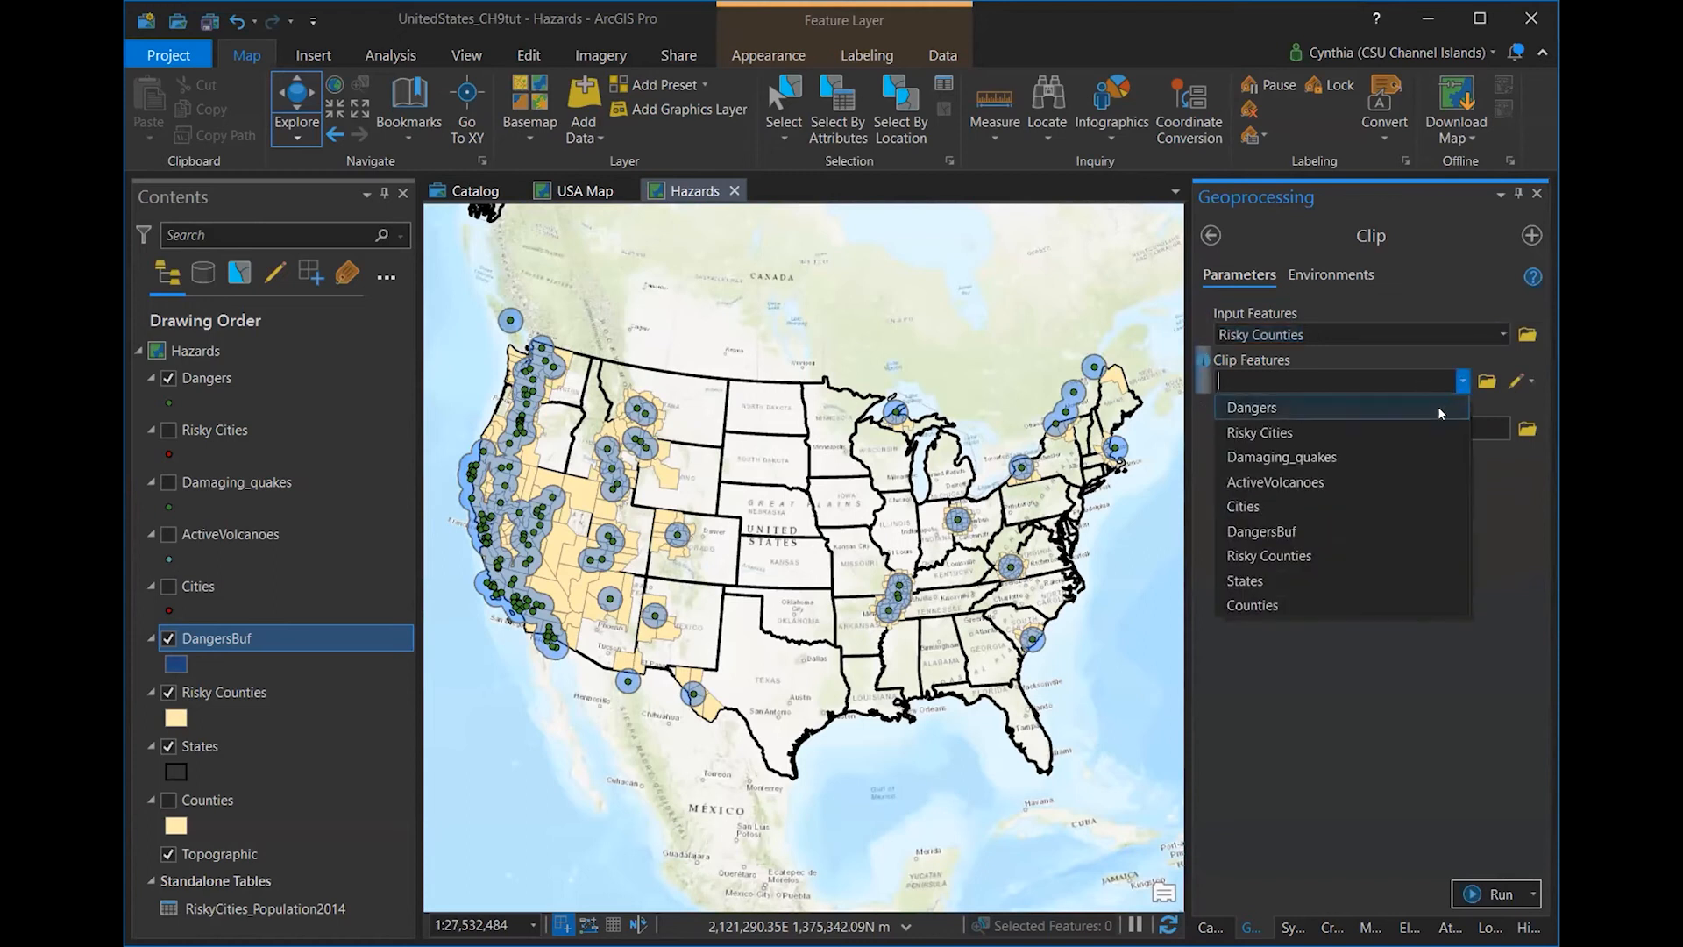
click(1372, 533)
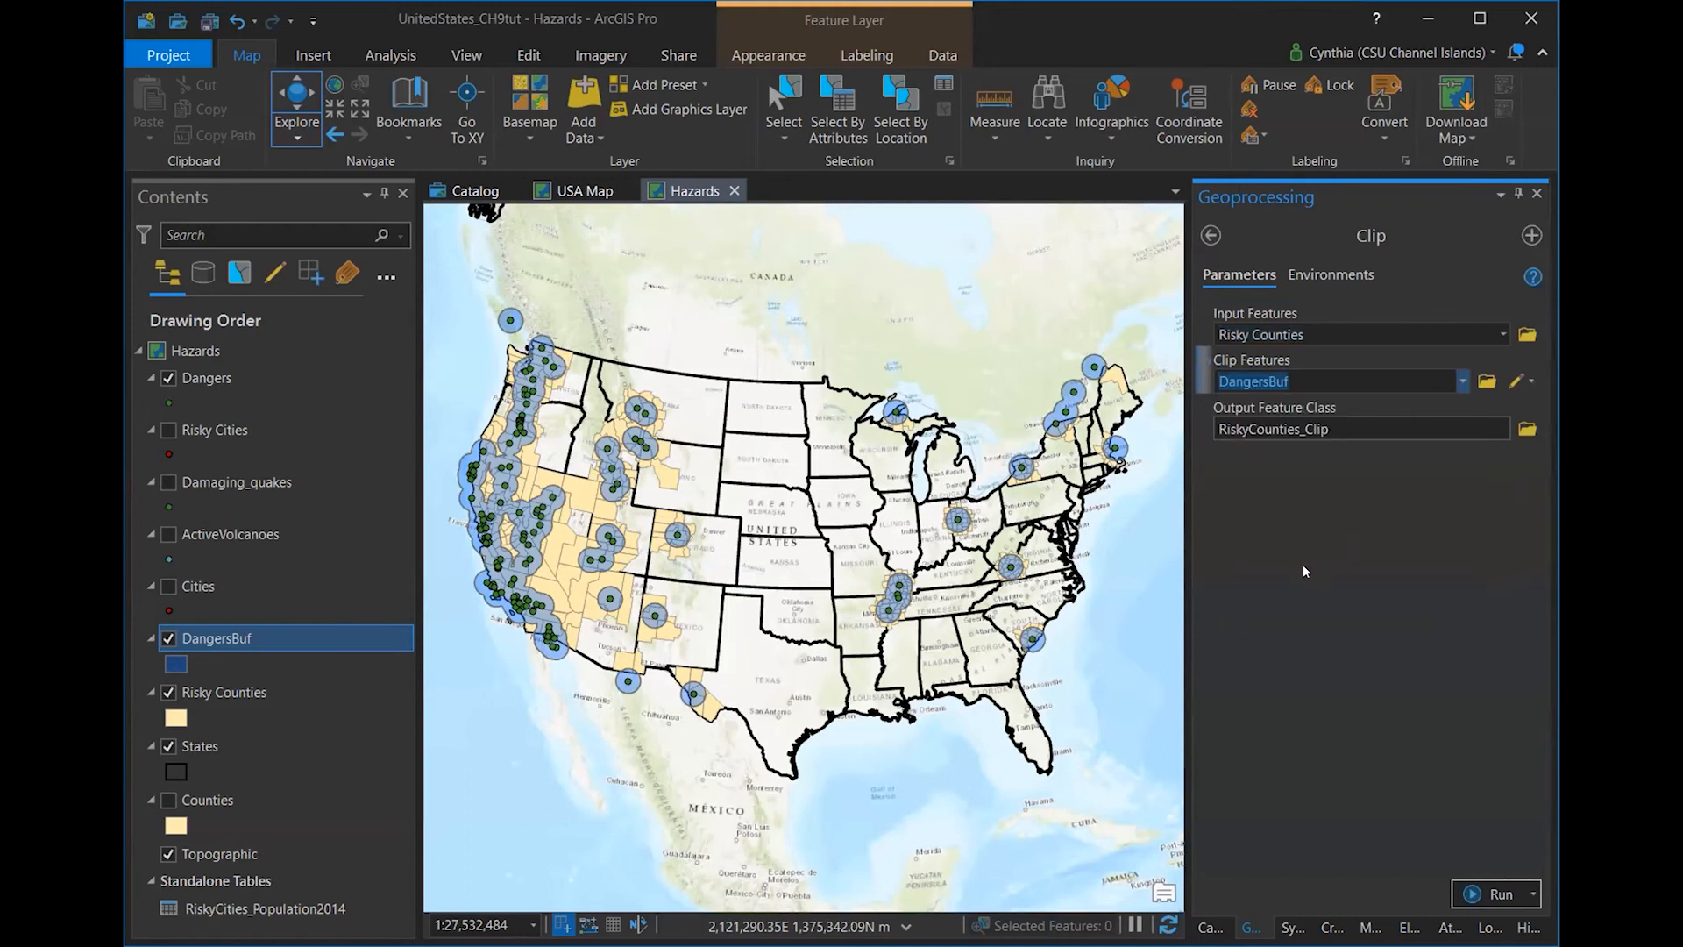
- Rename the clip's output feature class as Risky_Clip and run the Clip tool
click(1326, 429)
click(1473, 429)
key(BackSpace)
key(BackSpace)
key(BackSpace)
key(BackSpace)
key(BackSpace)
key(BackSpace)
key(BackSpace)
key(BackSpace)
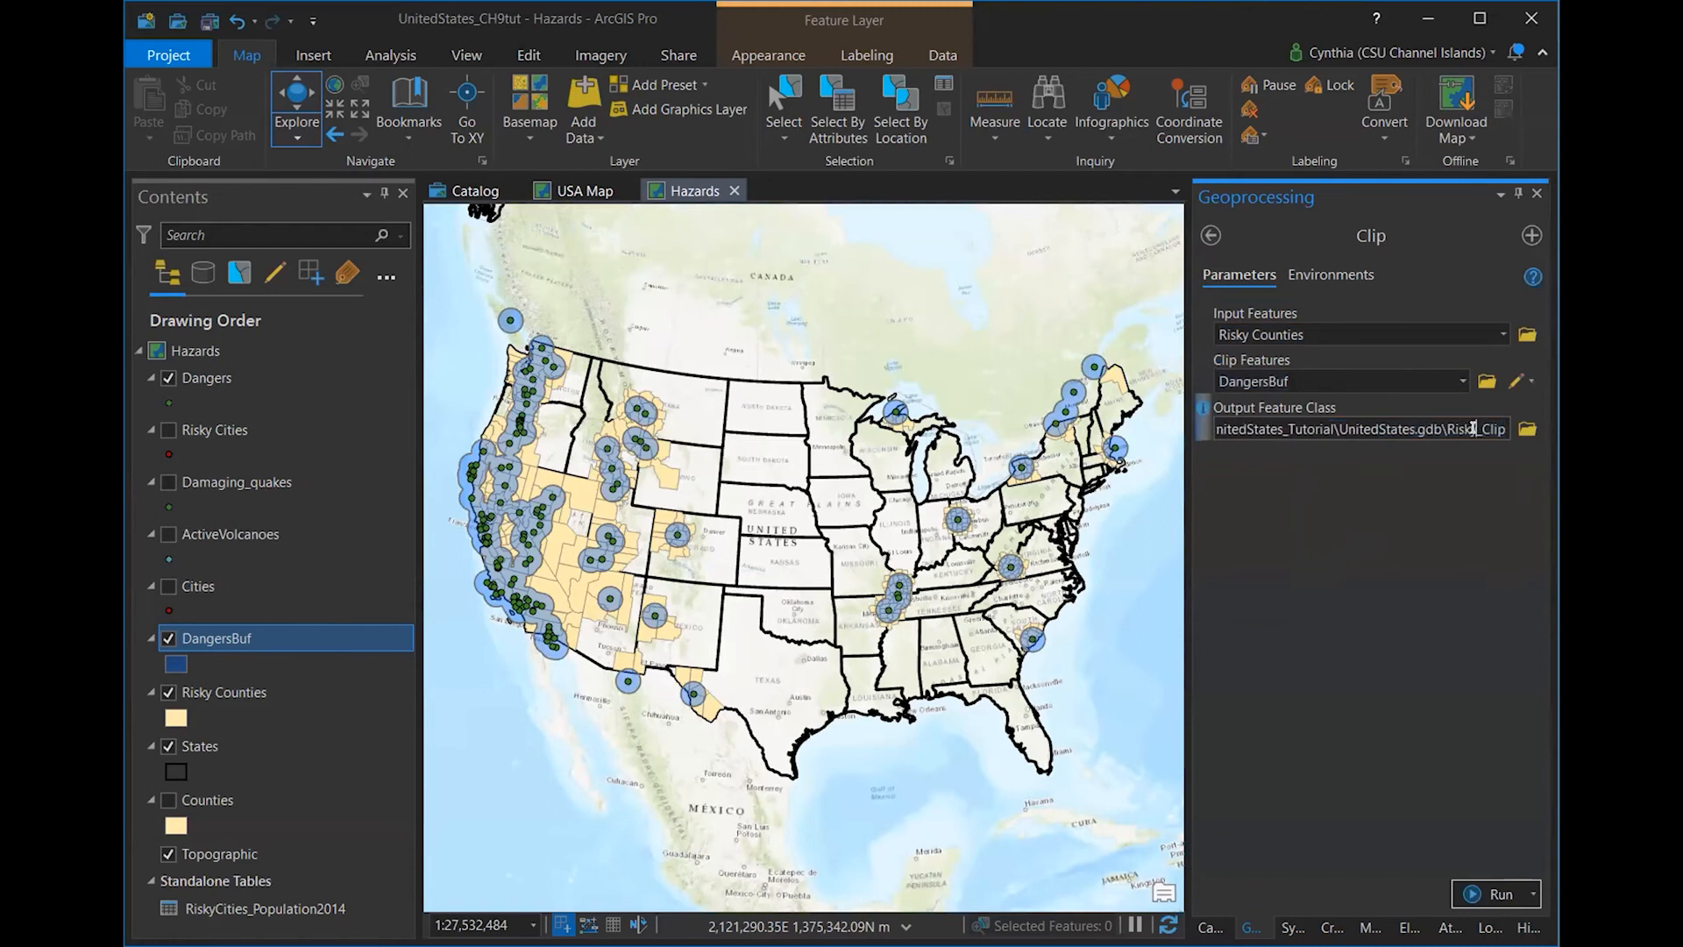
click(1495, 894)
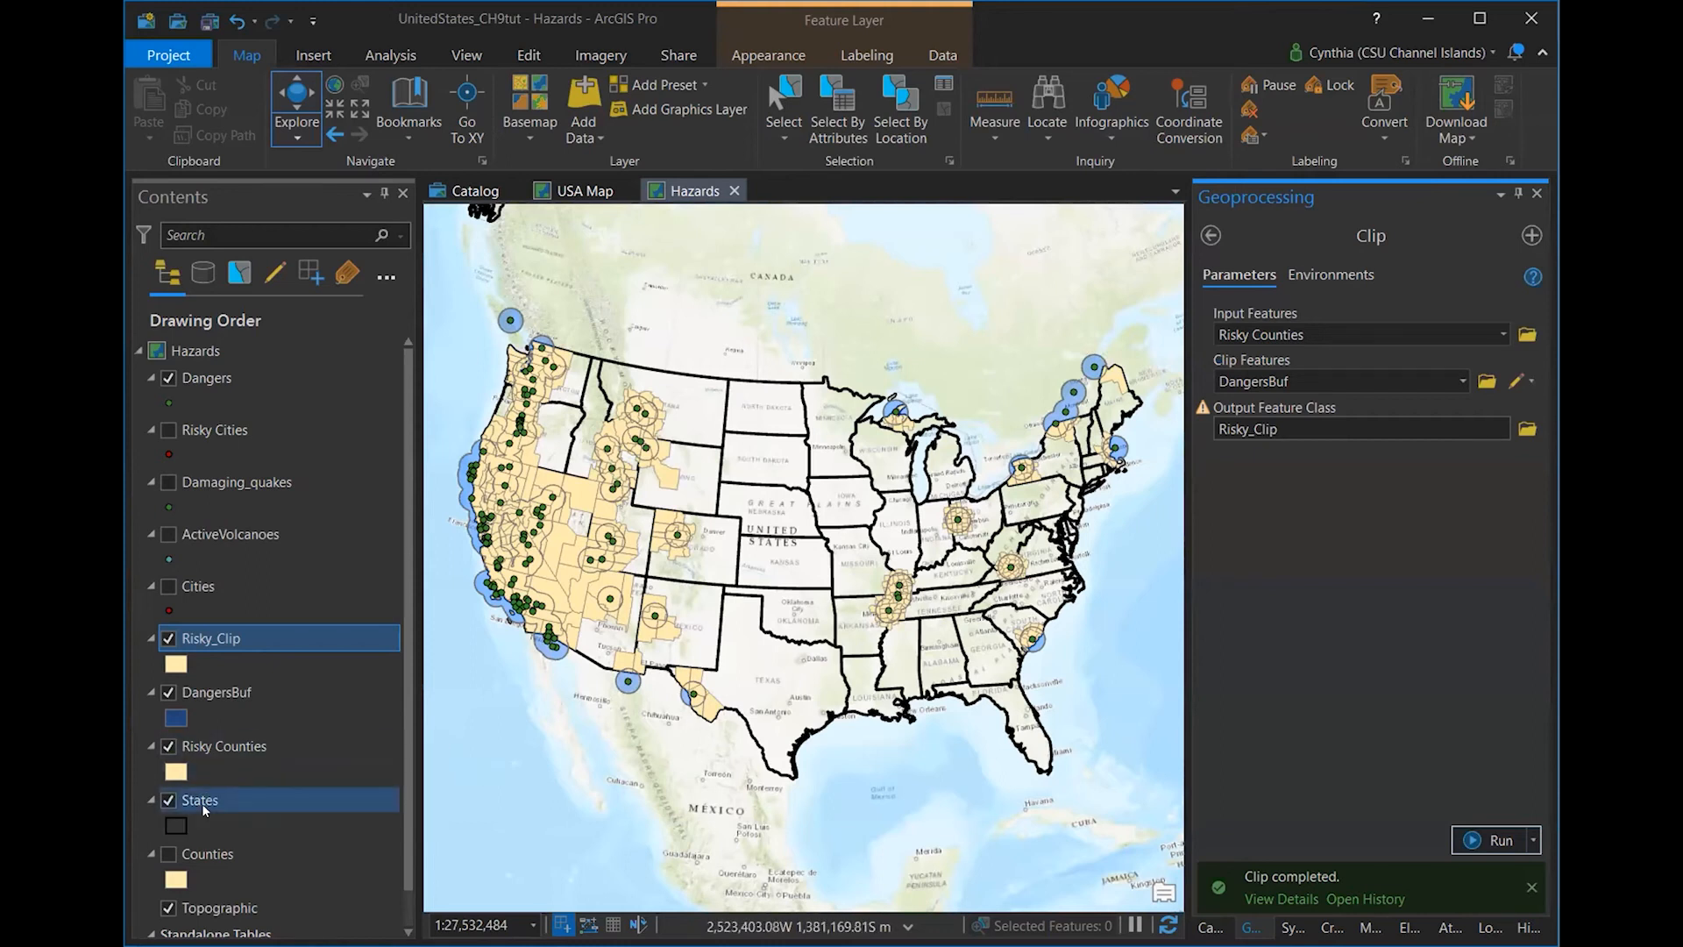
- Hide the Risky Counties and DangersBuf layers so that Risky_Clip shows without them
click(169, 746)
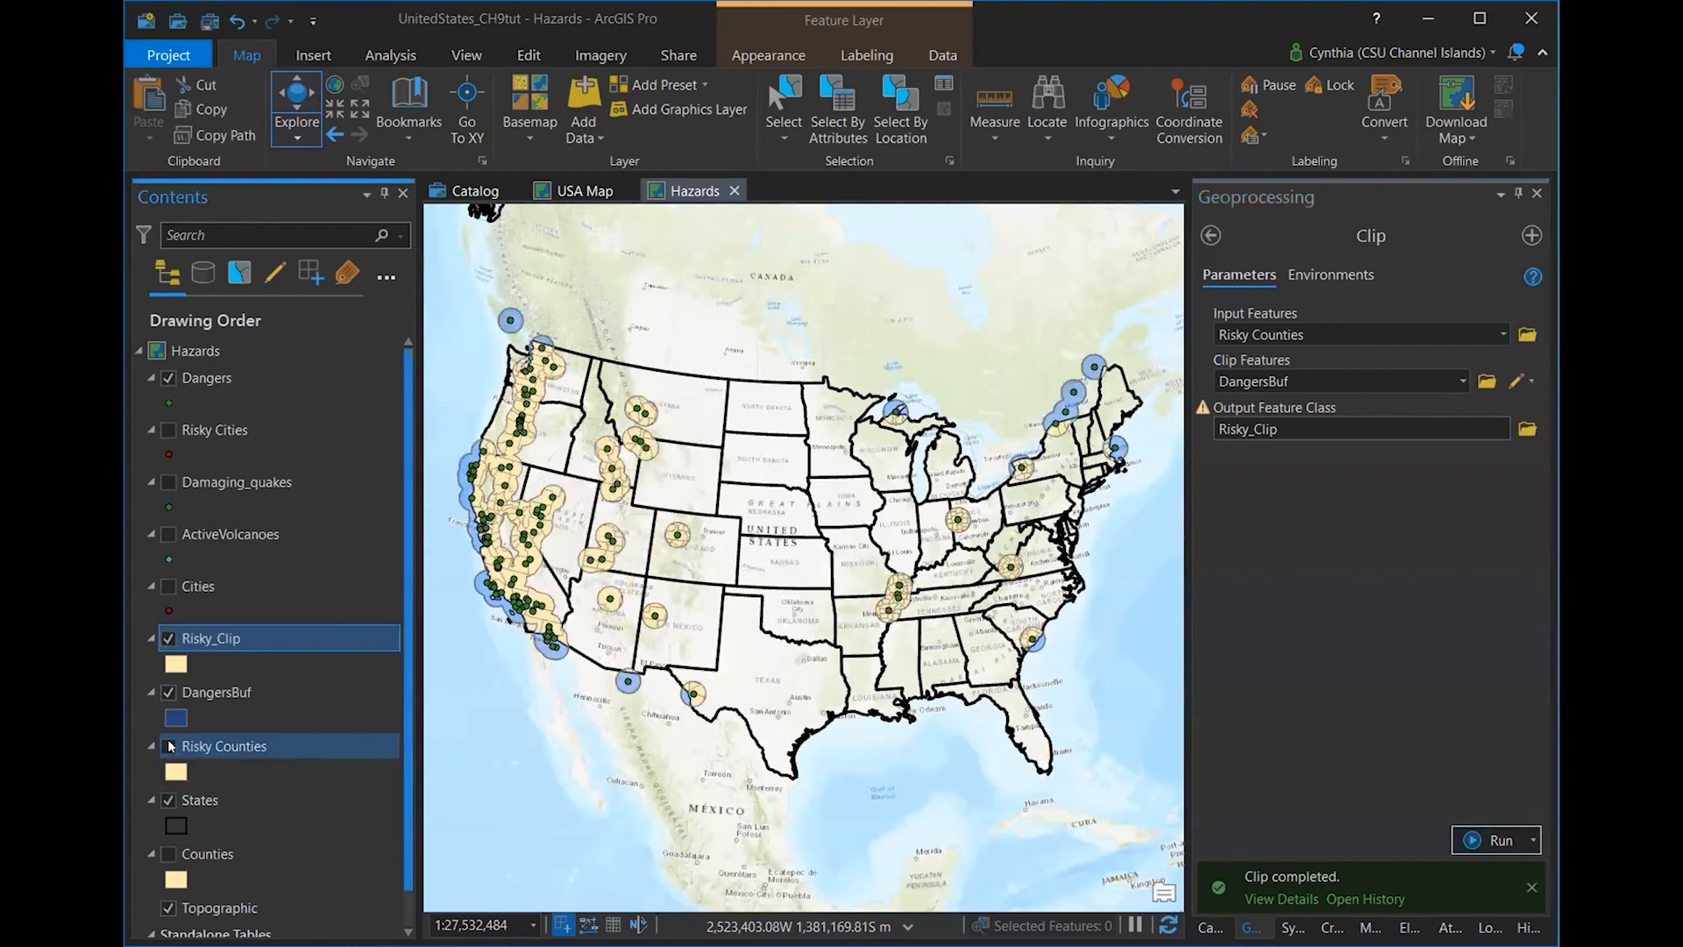
click(169, 694)
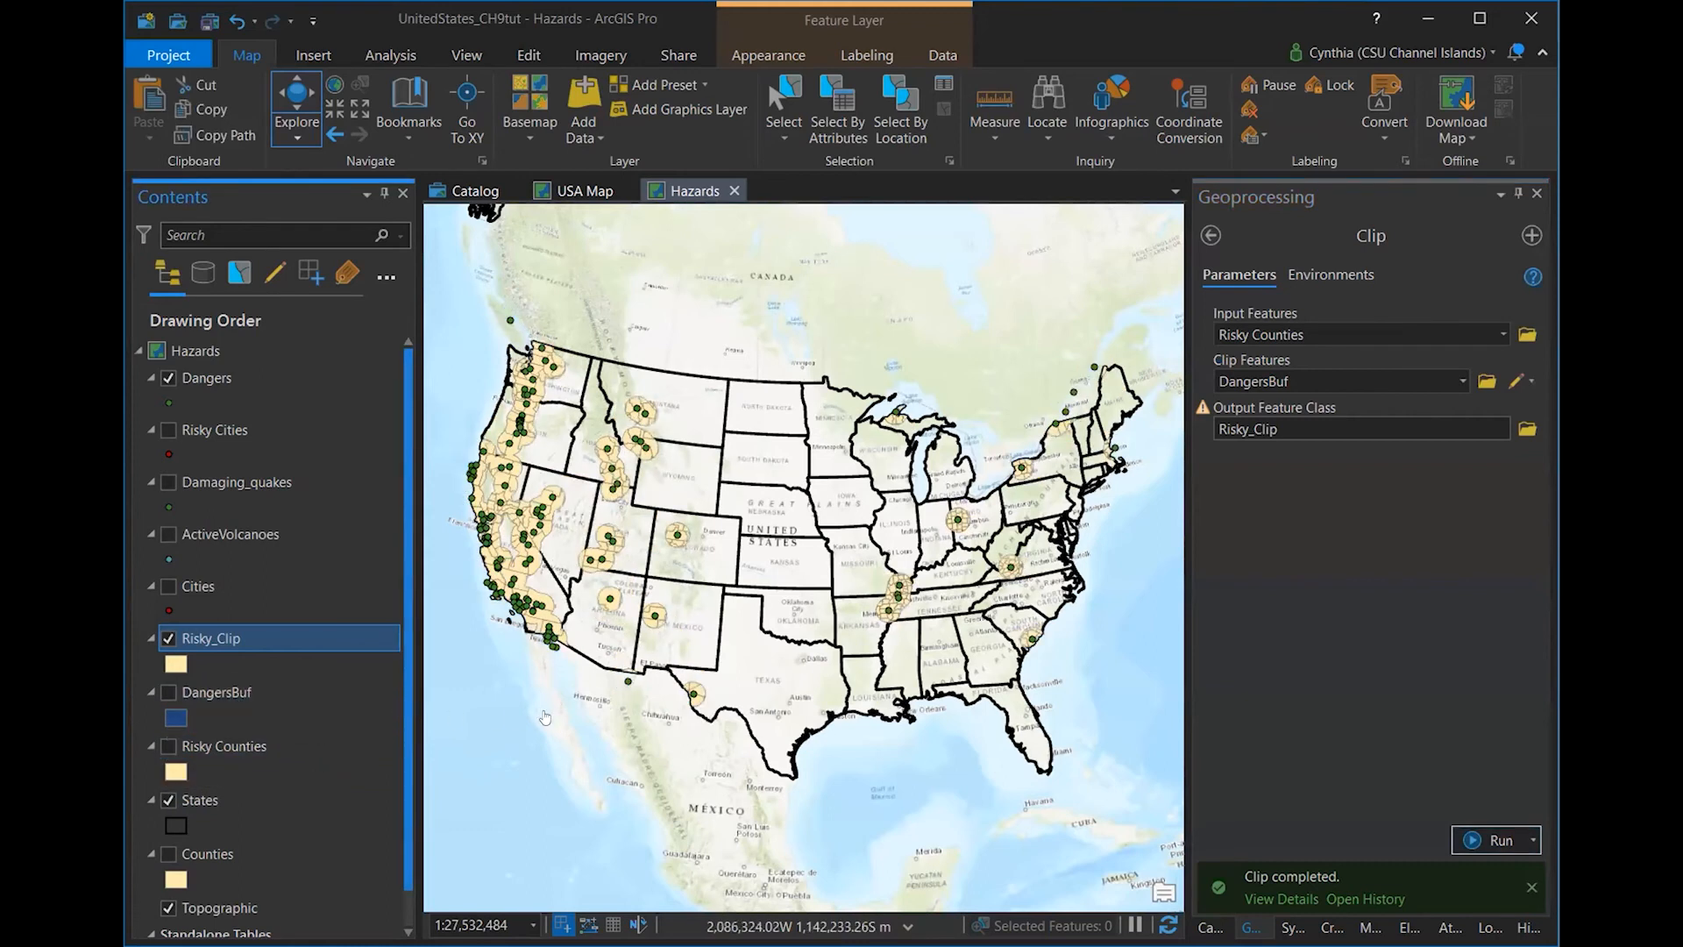
- Compare the Risky_Clip areas with DangersBuf around Southern California, then restore the USA bookmark view with the buffer hidden
scroll(583, 607, up, 5)
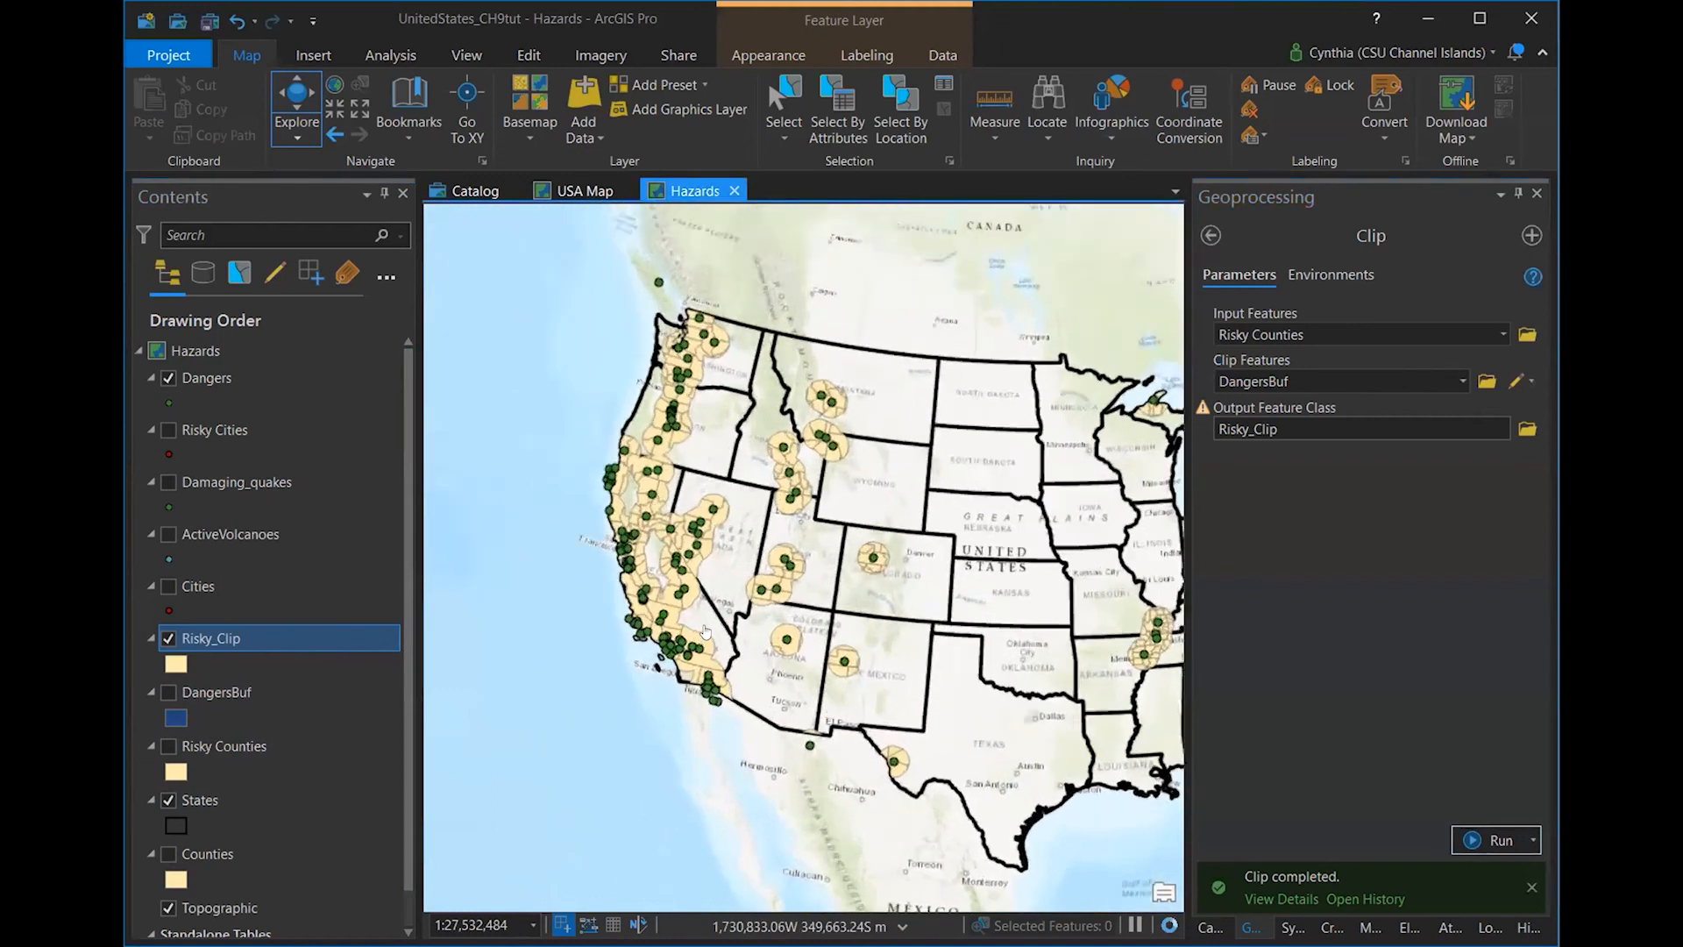
drag(660, 726, 692, 553)
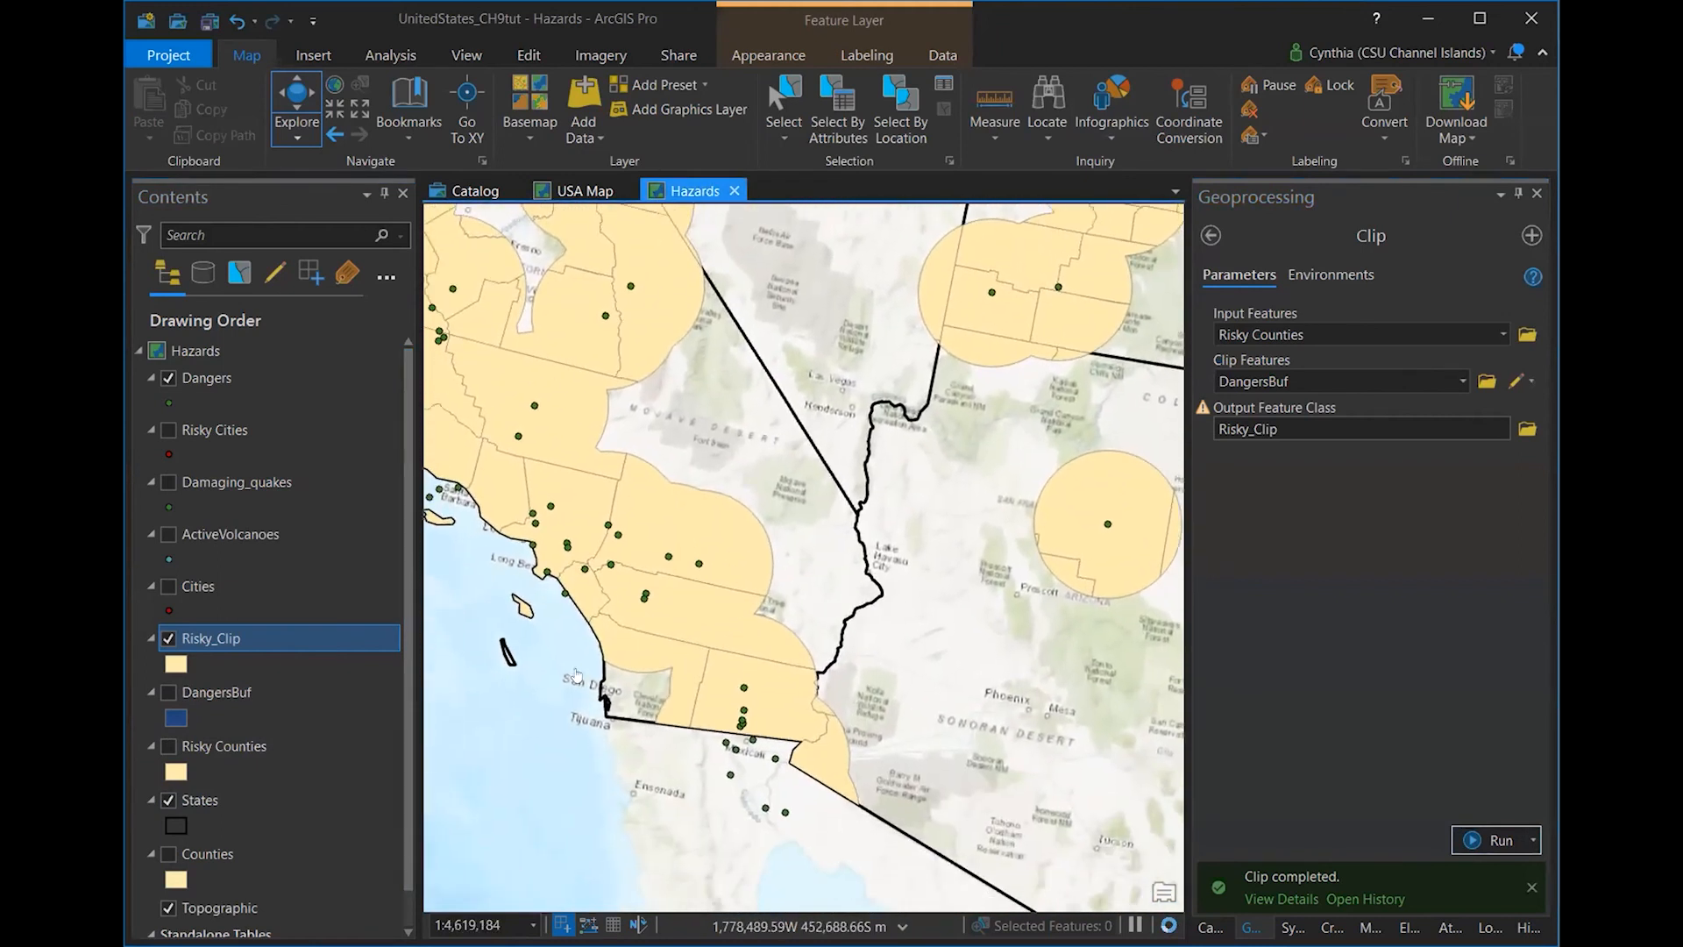
click(169, 694)
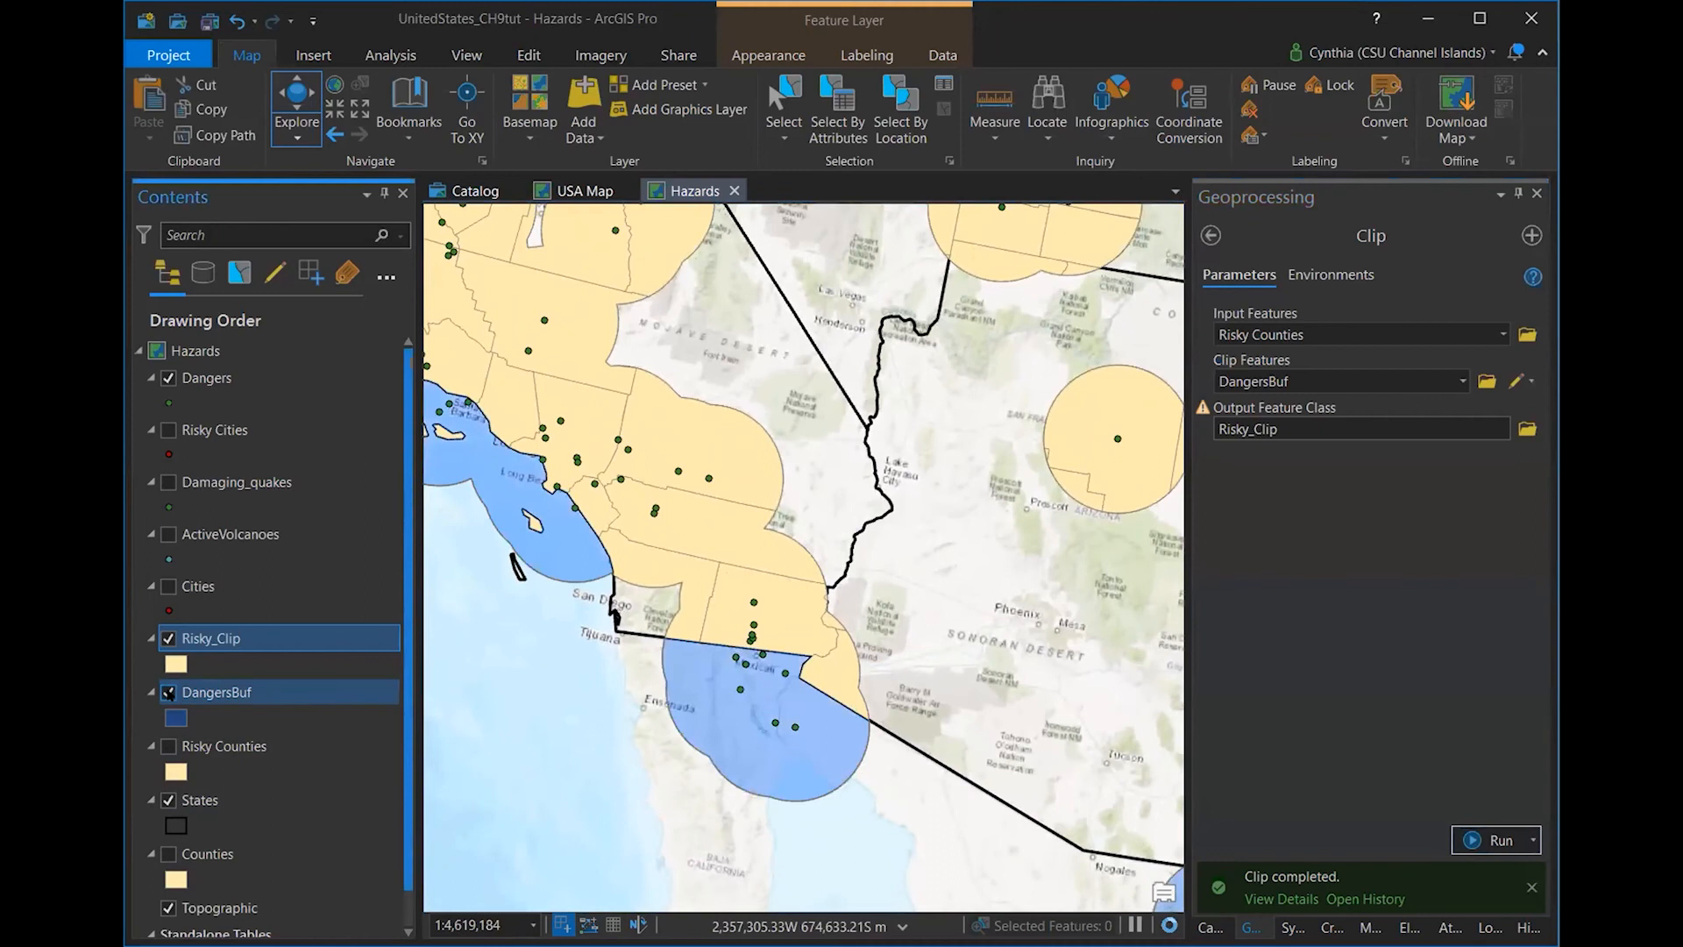
click(169, 693)
drag(1021, 444, 983, 571)
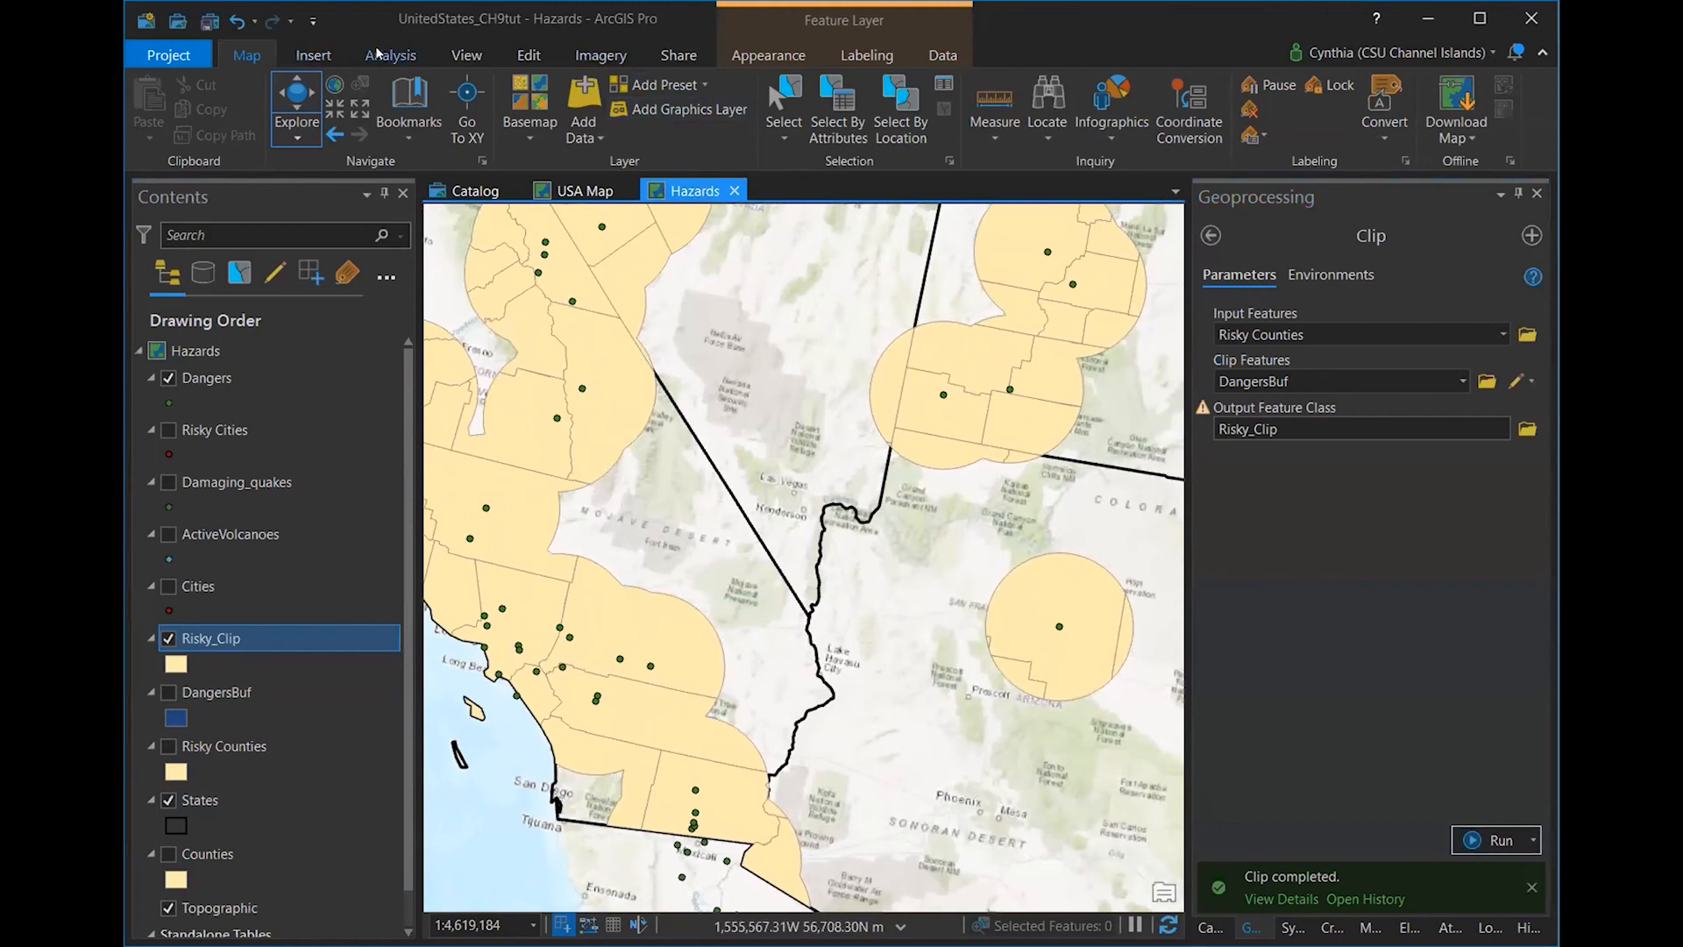
click(405, 110)
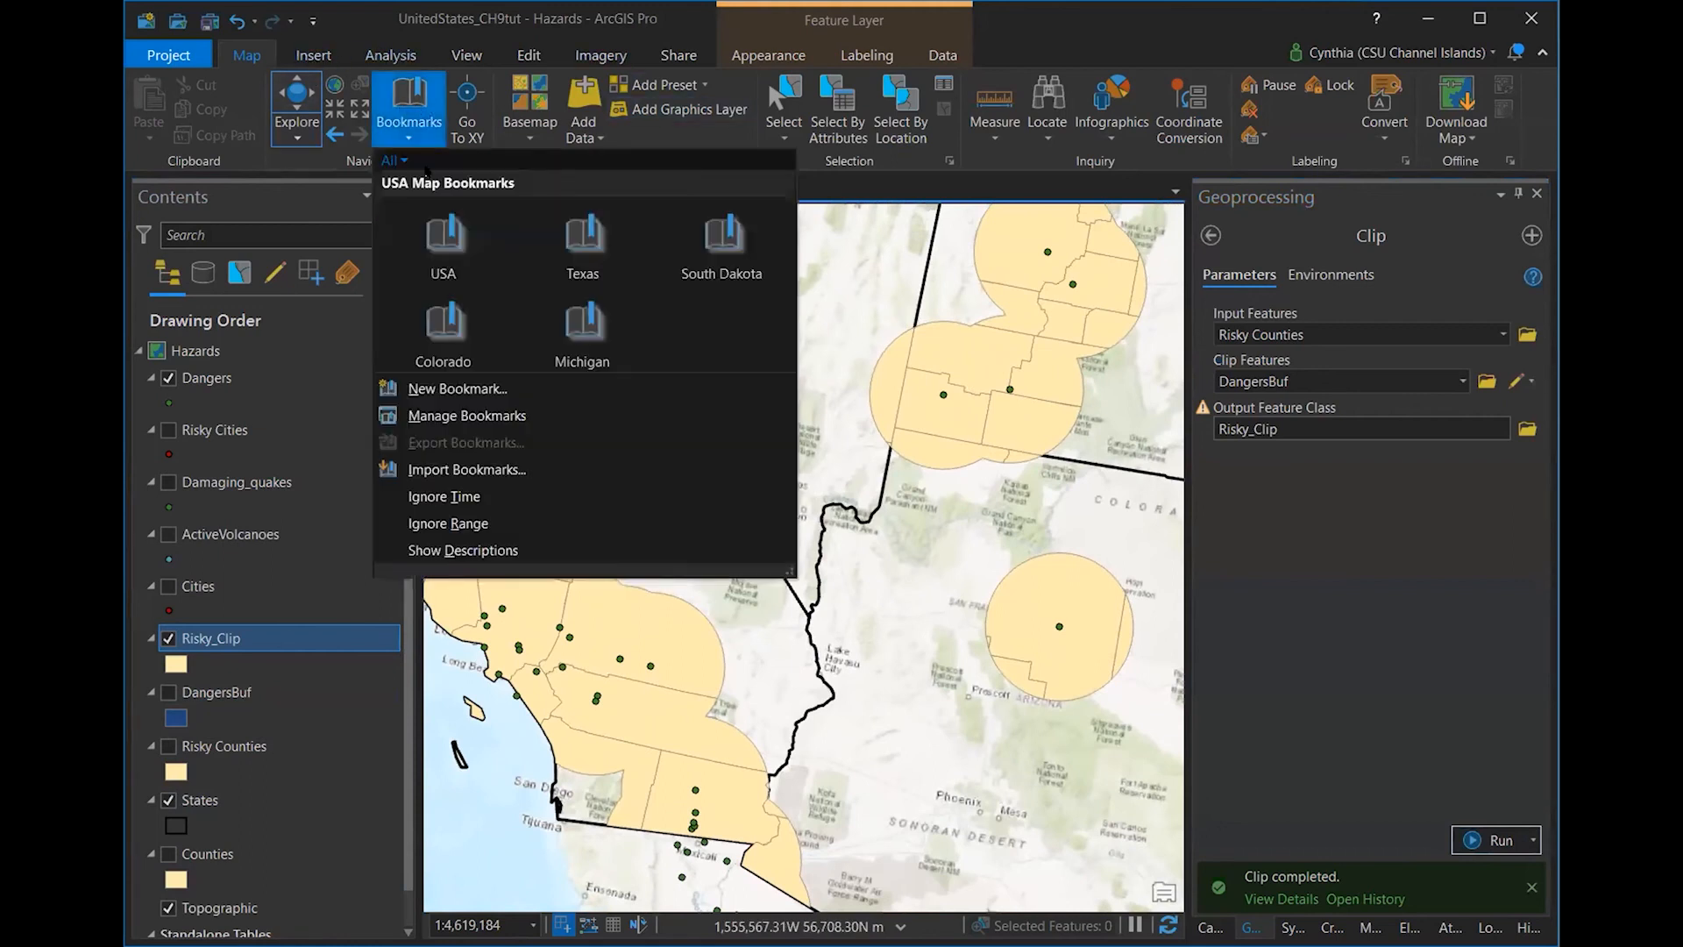
click(444, 259)
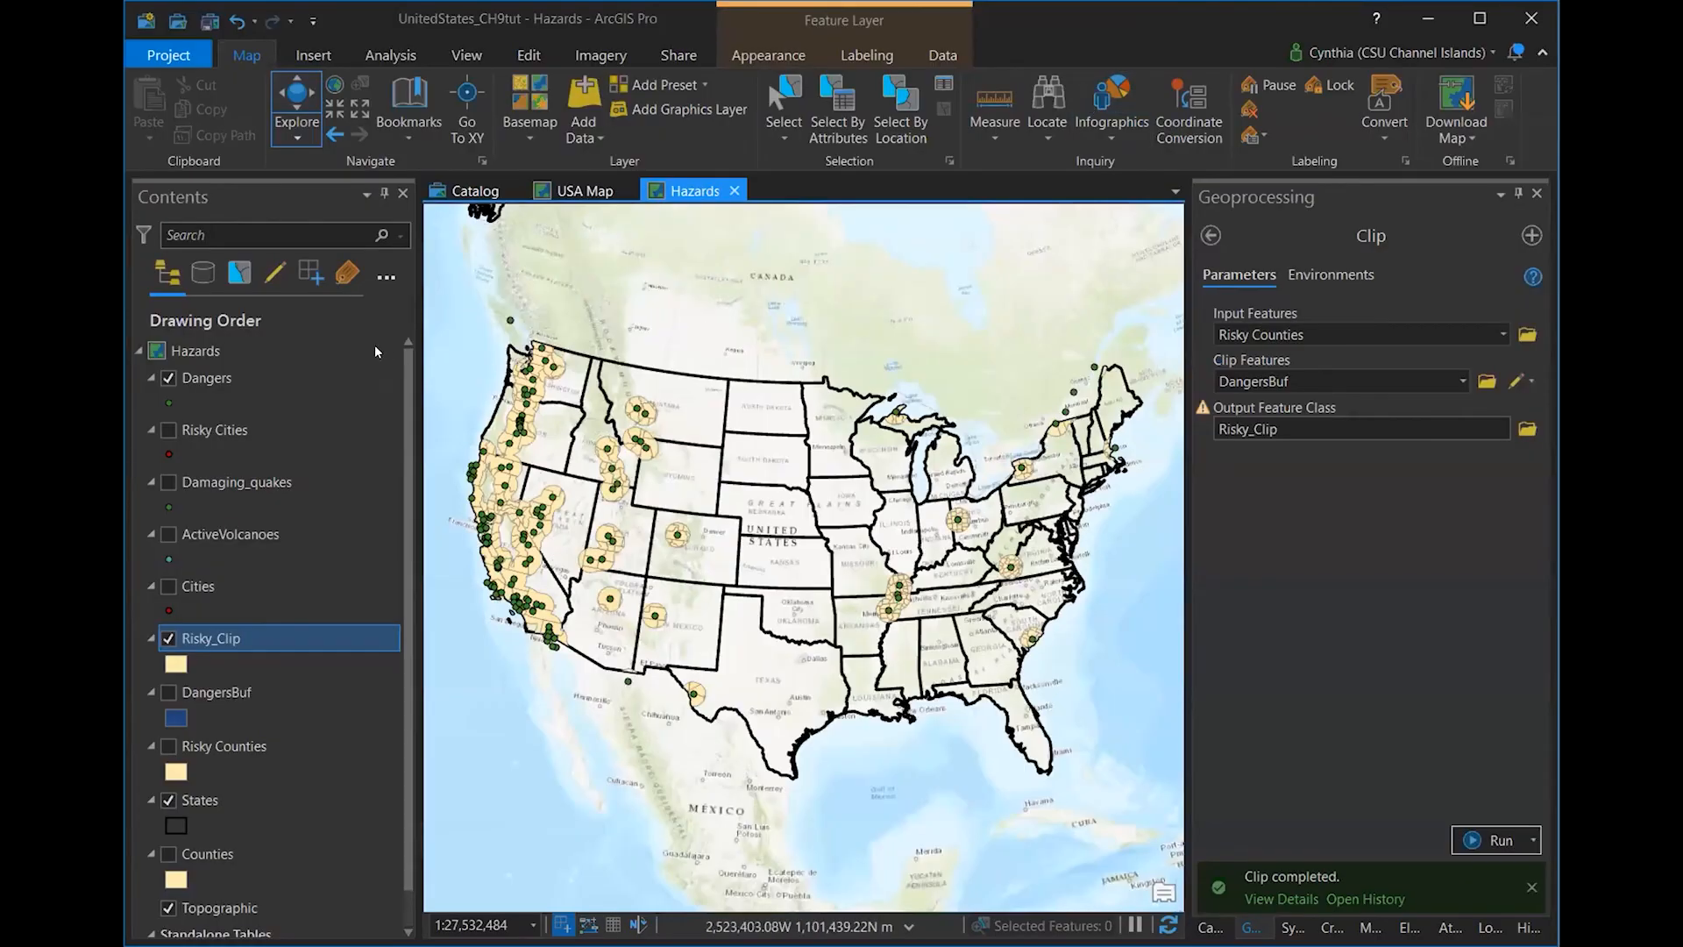
- Hide the Dangers layer and change Risky_Clip's primary symbology to Graduated Colors
click(168, 379)
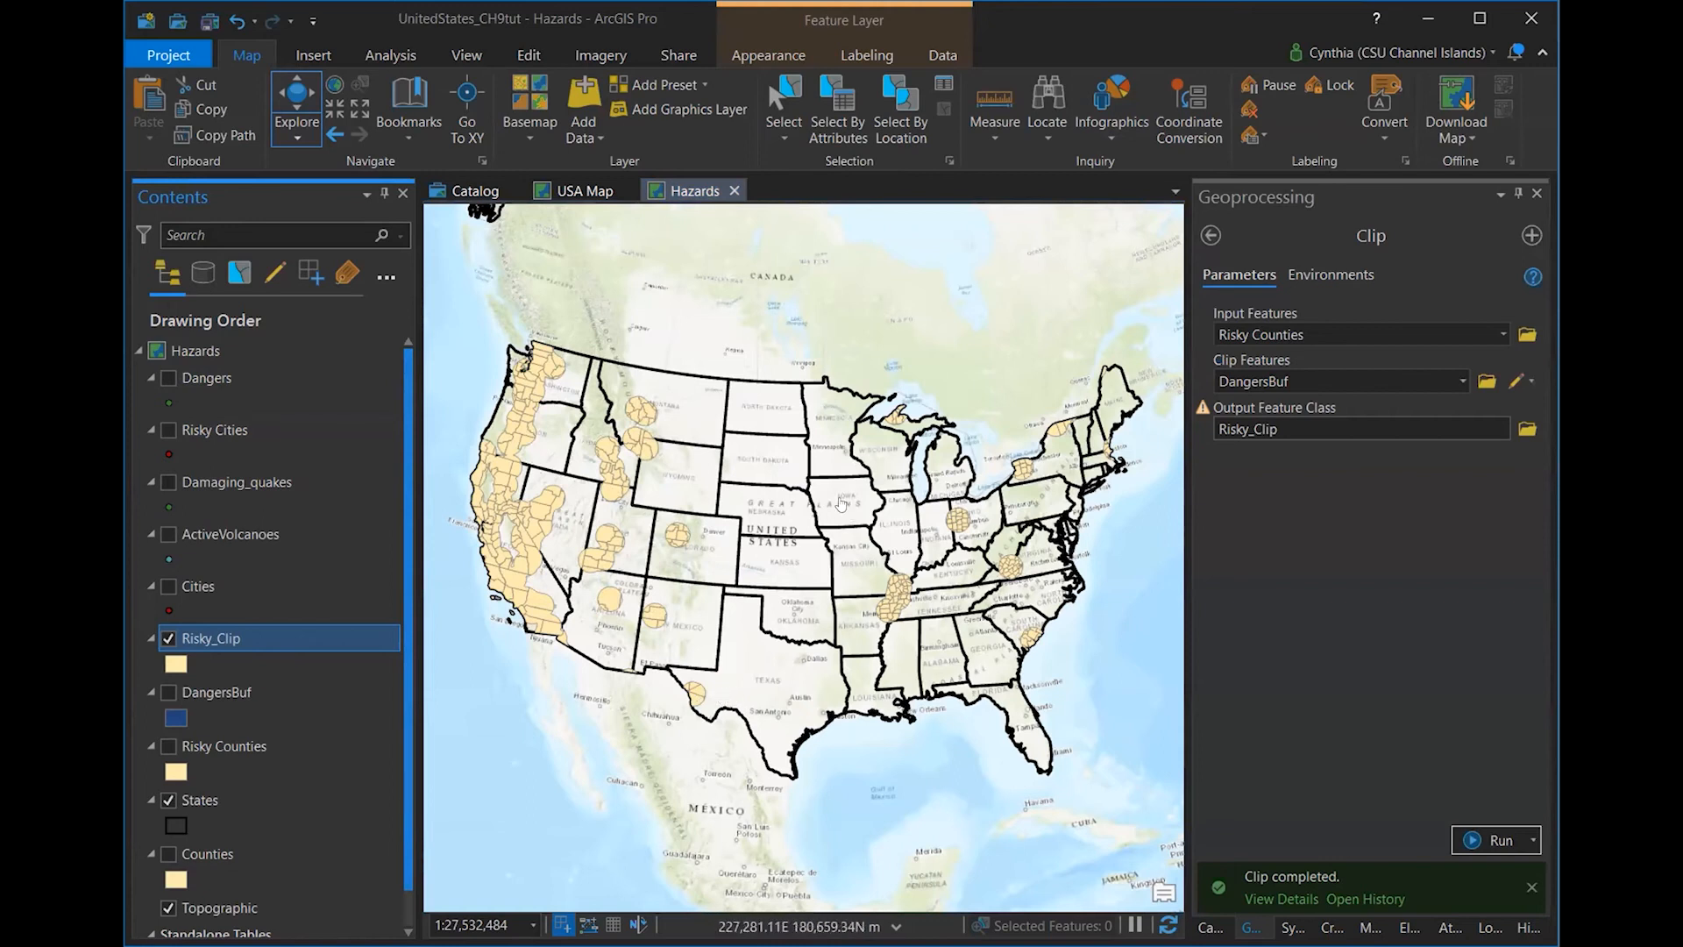
click(176, 663)
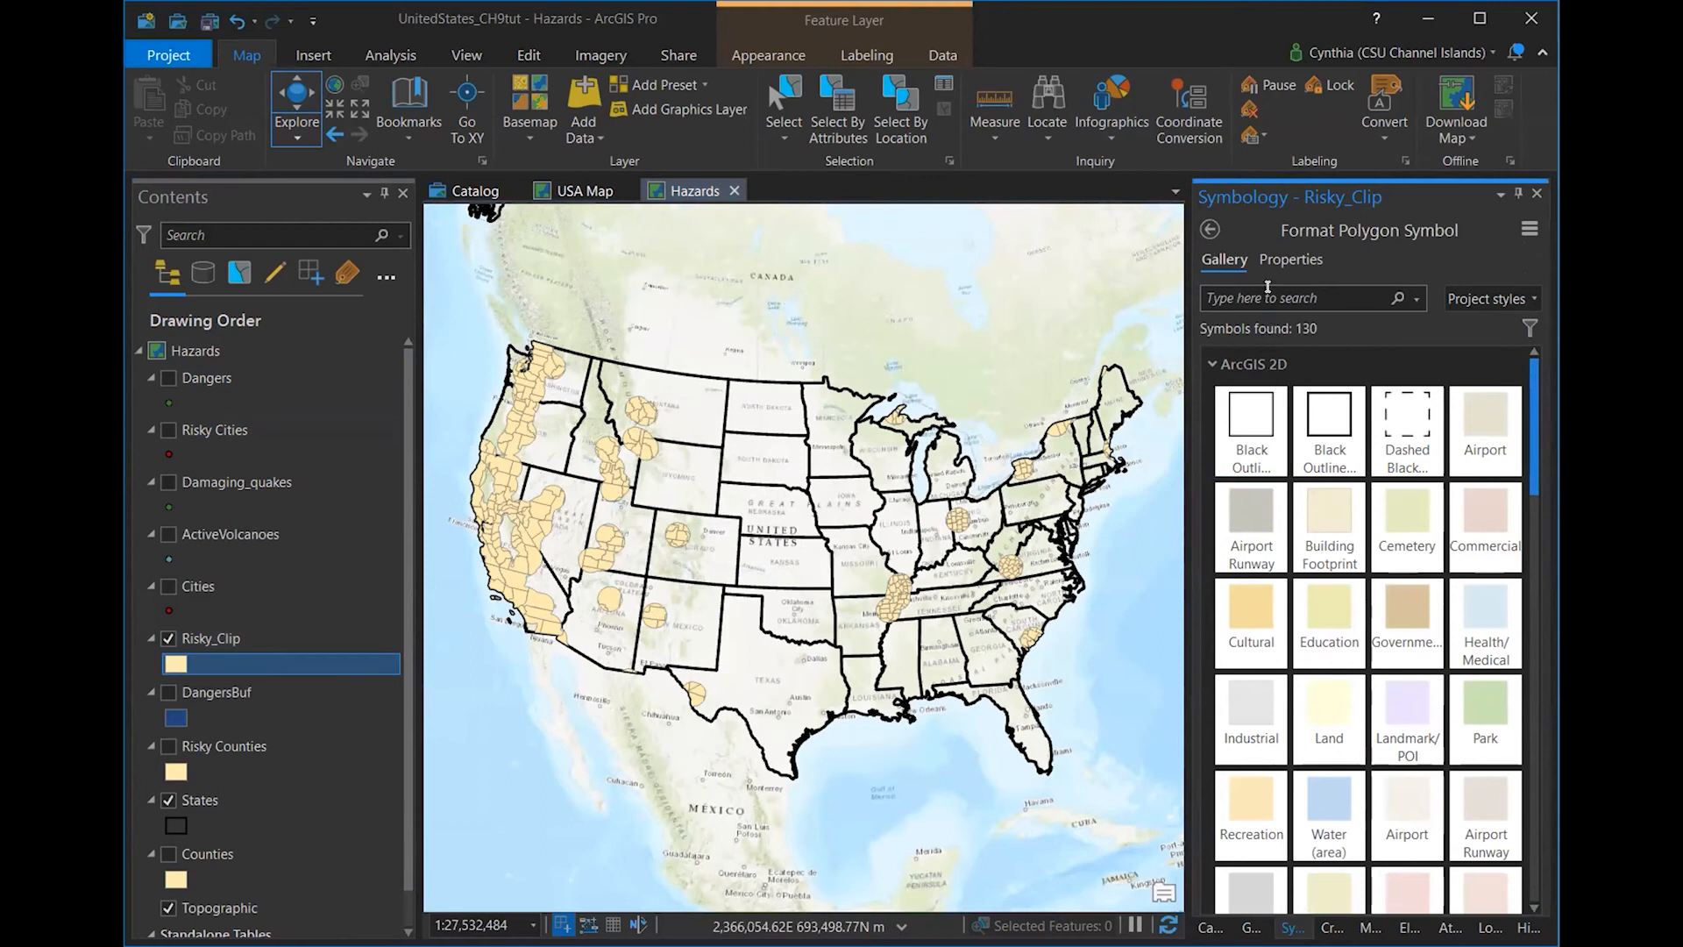
click(1209, 229)
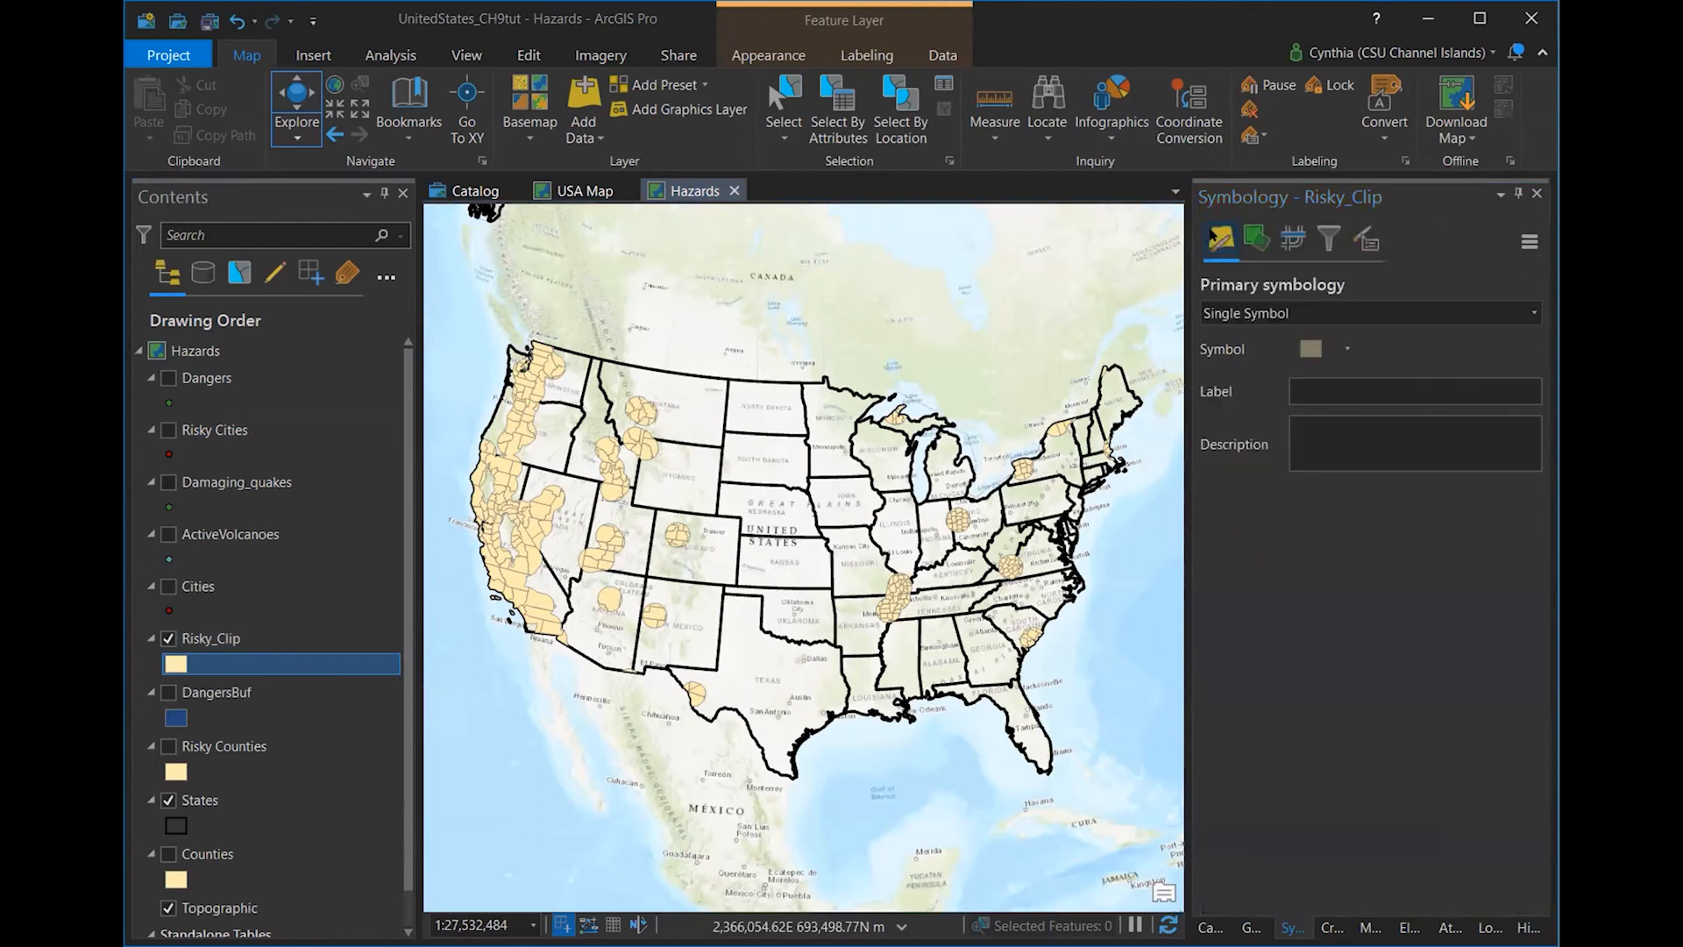
click(1536, 312)
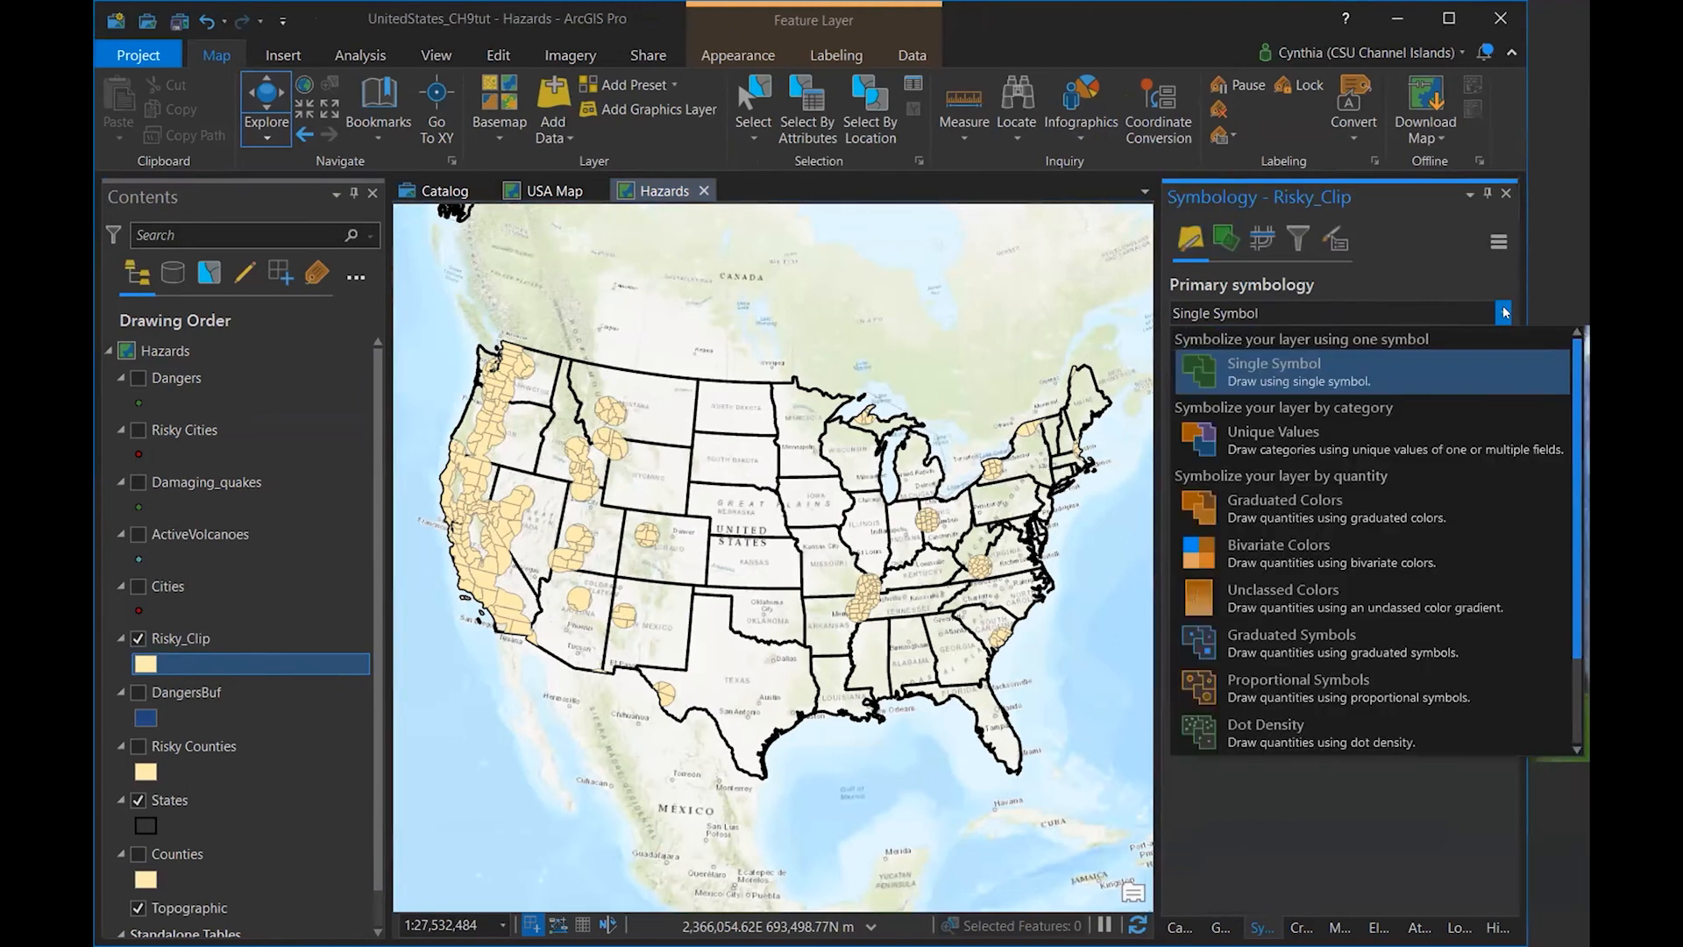
click(1394, 504)
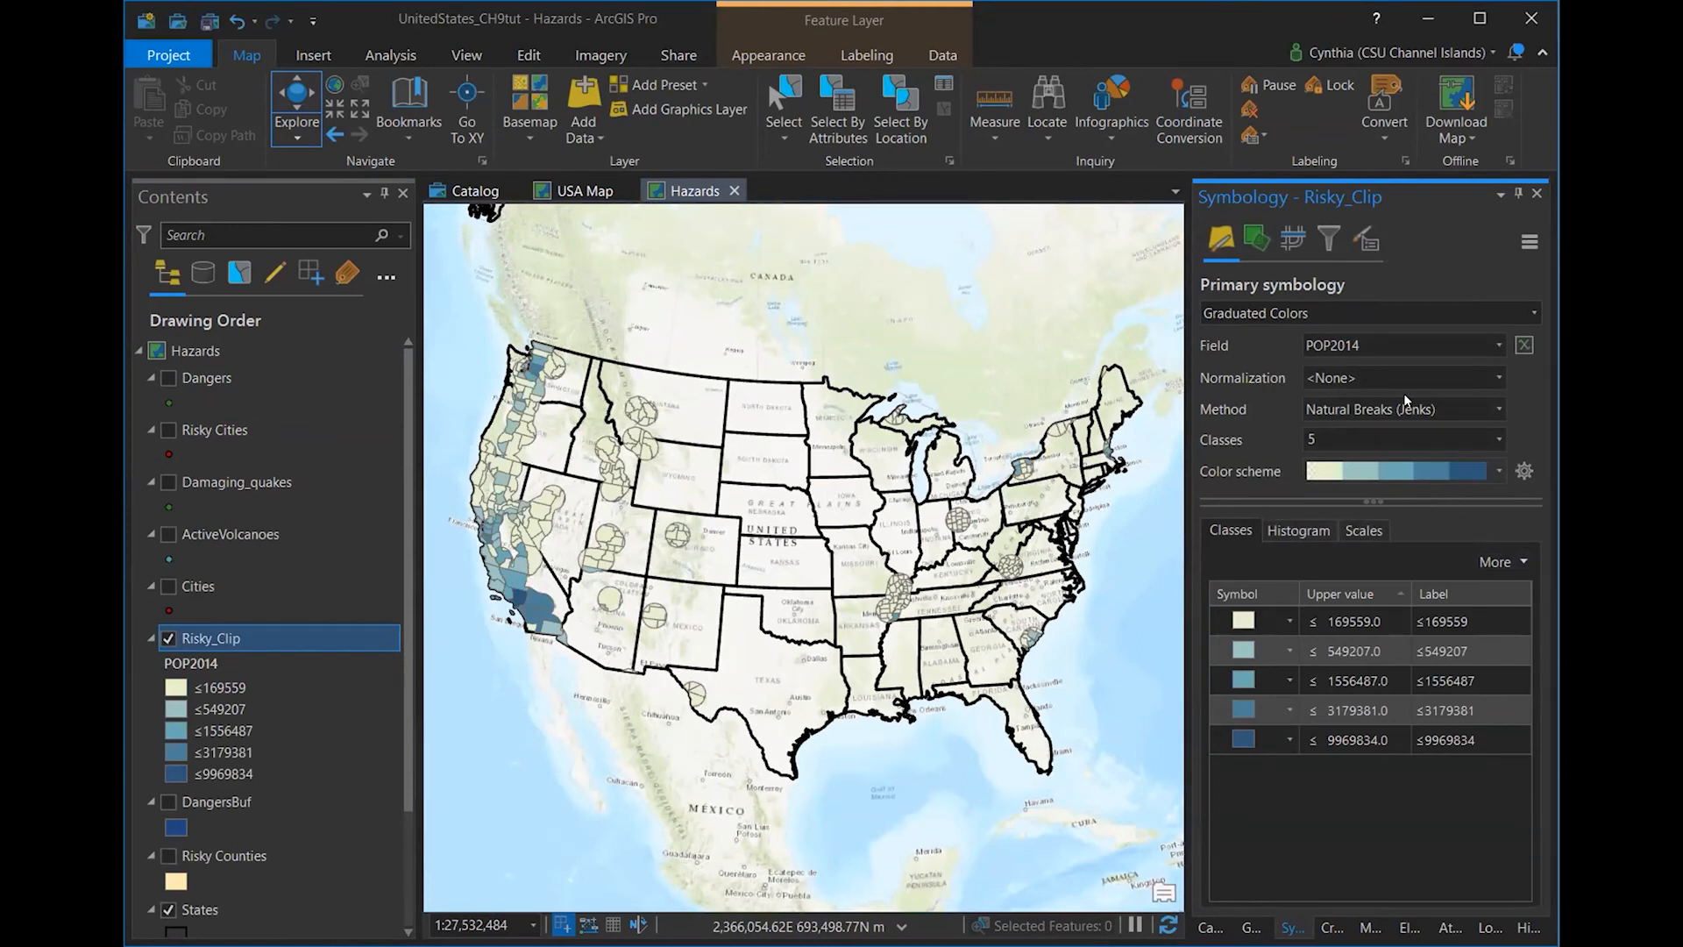
- Classify Risky_Clip by the POP14_SQMI field using the Geometric Interval method
click(1484, 351)
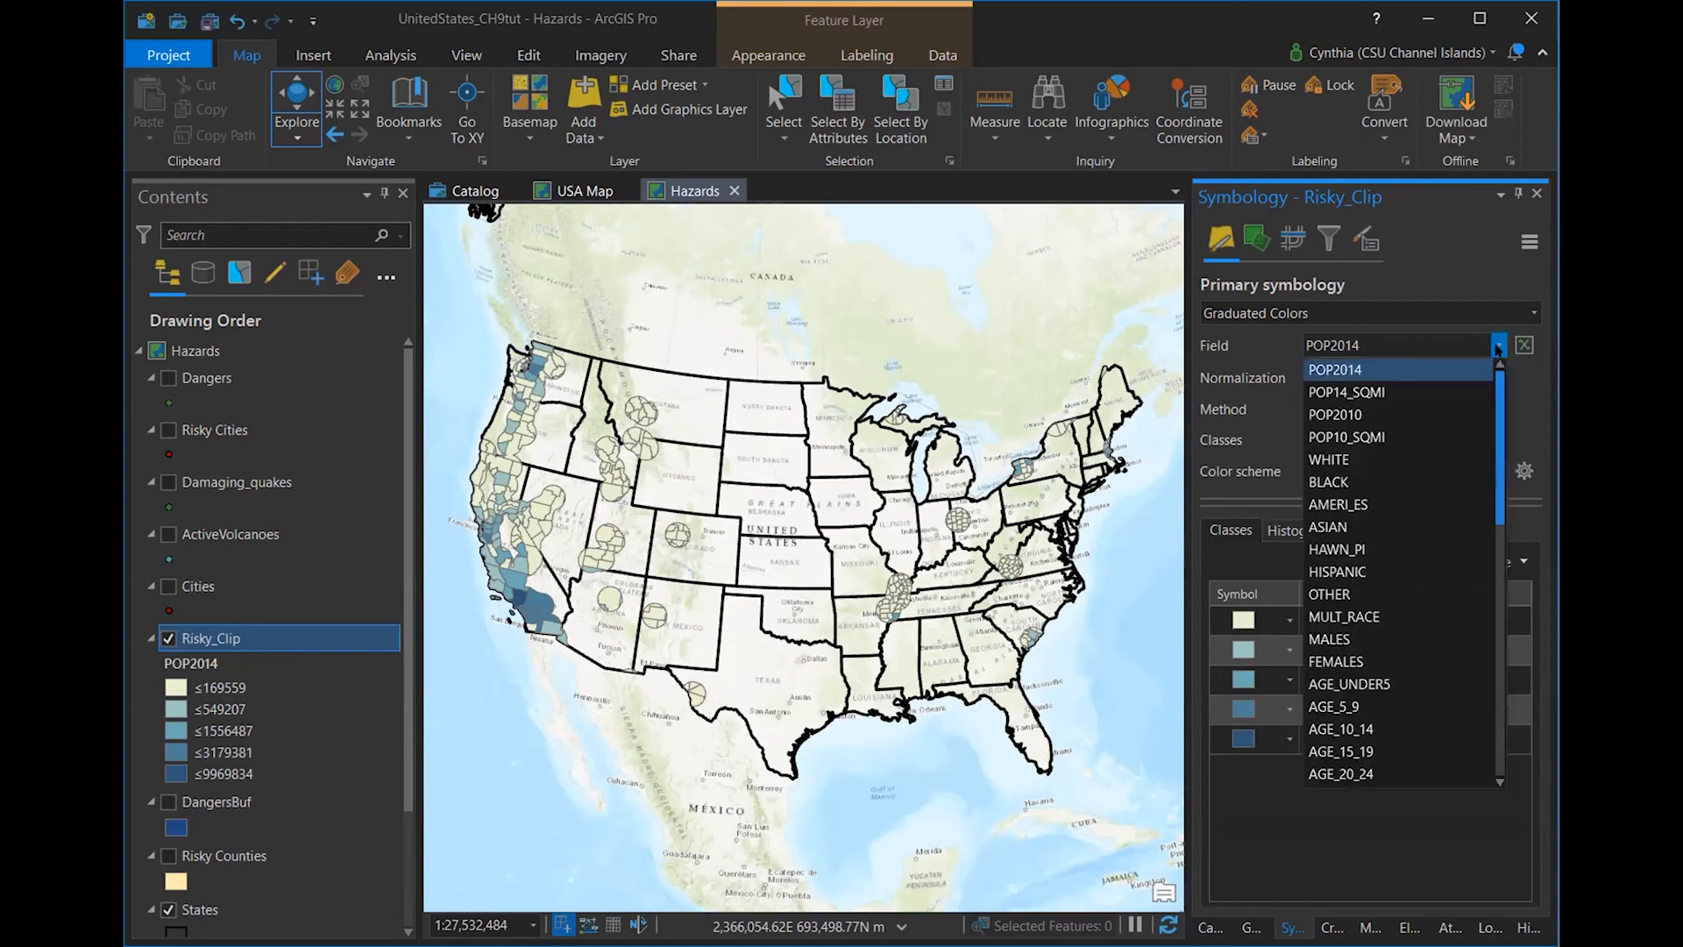
click(1465, 380)
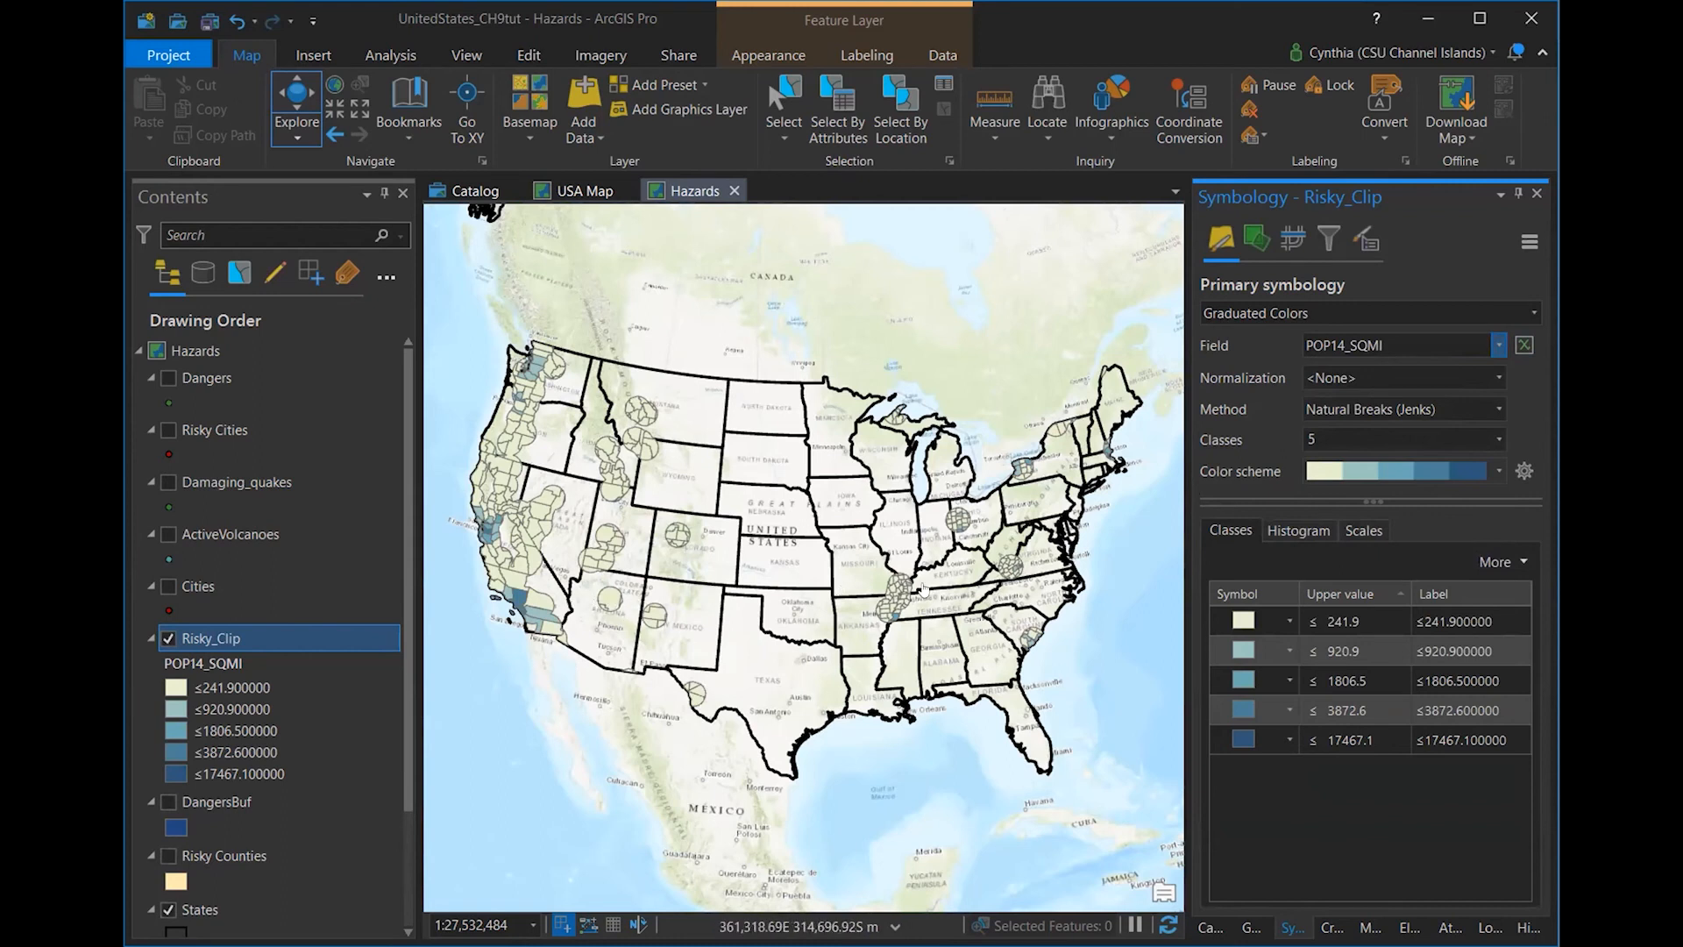
click(1283, 648)
click(1306, 624)
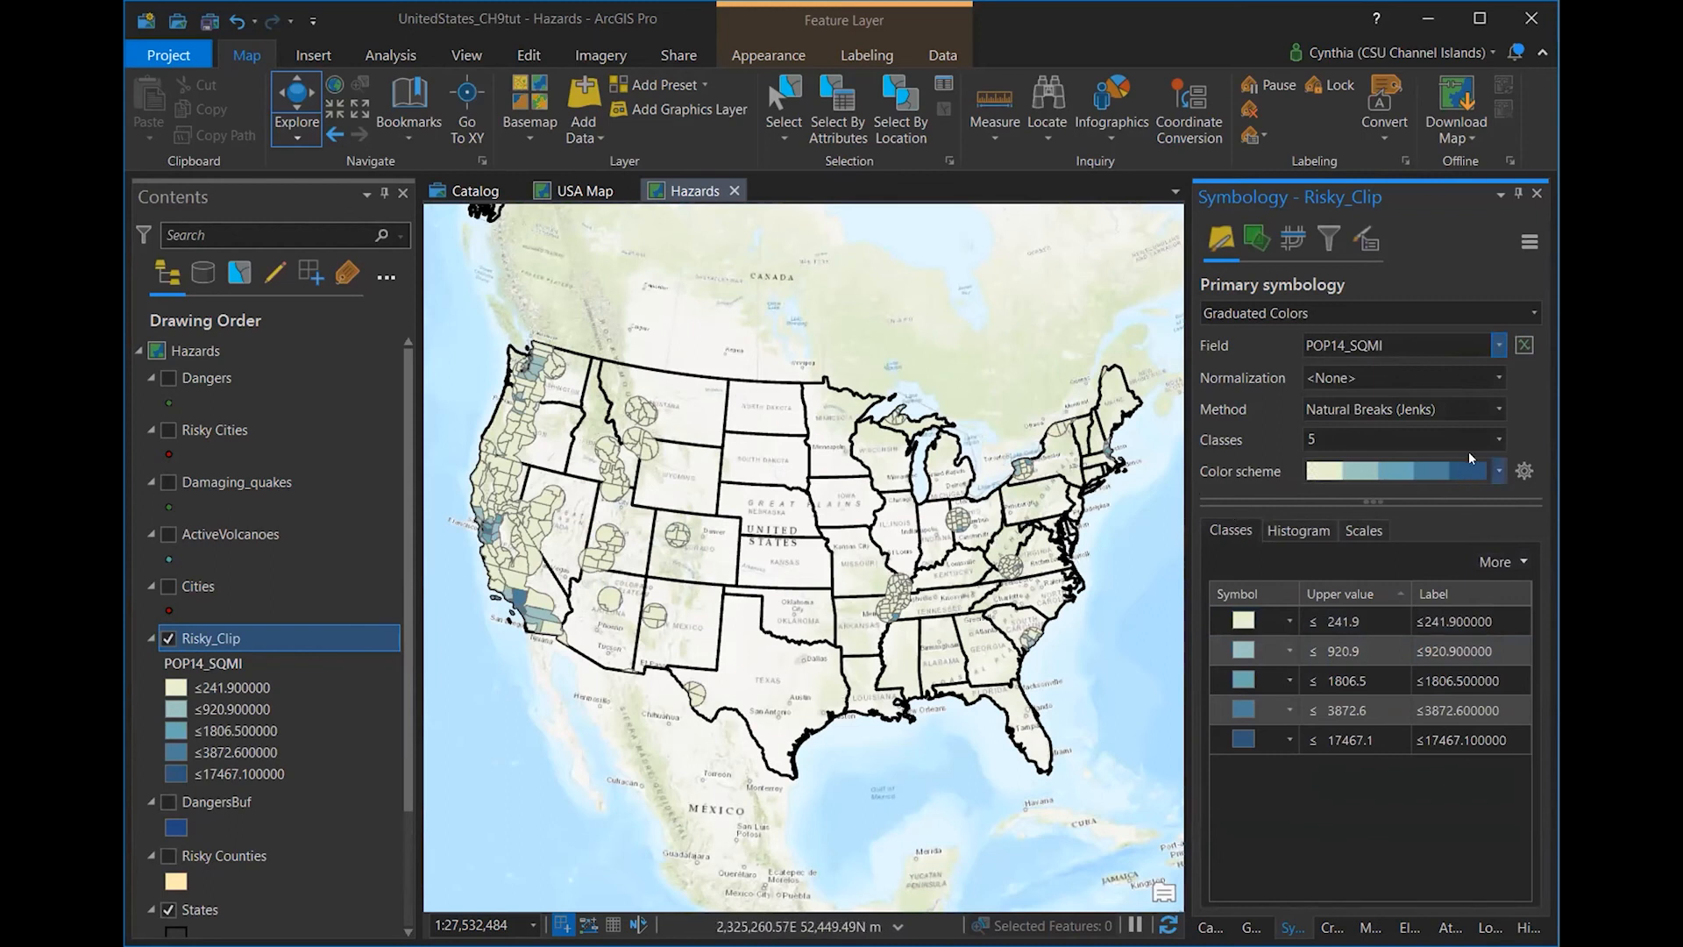
click(1499, 408)
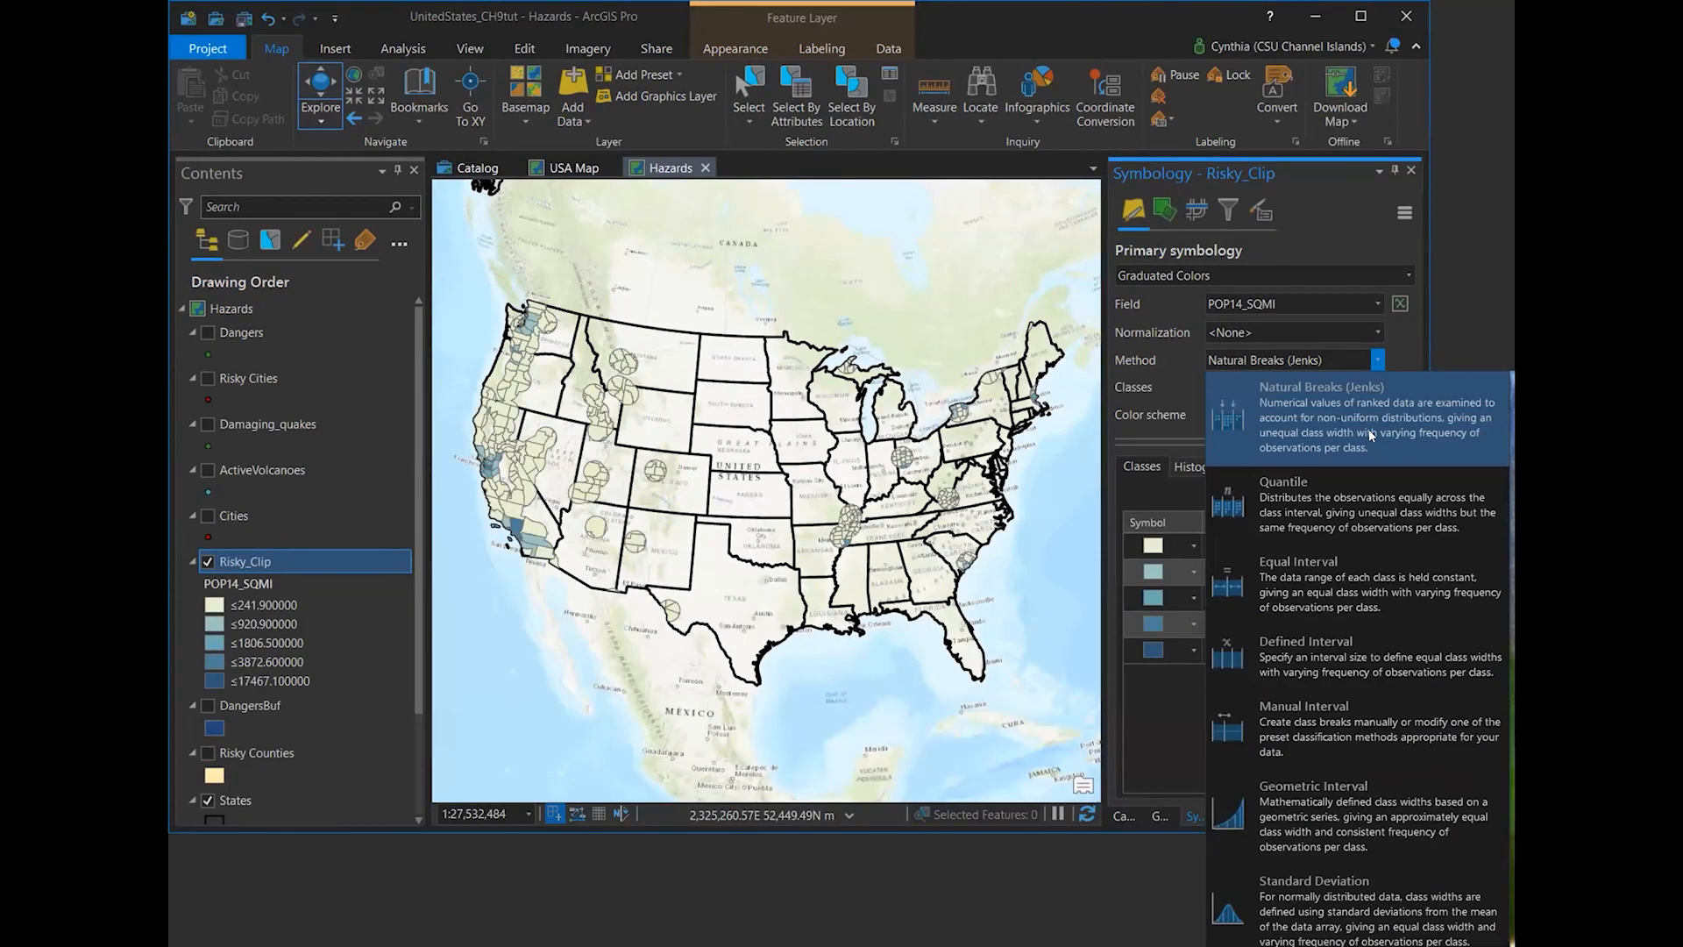
click(1312, 803)
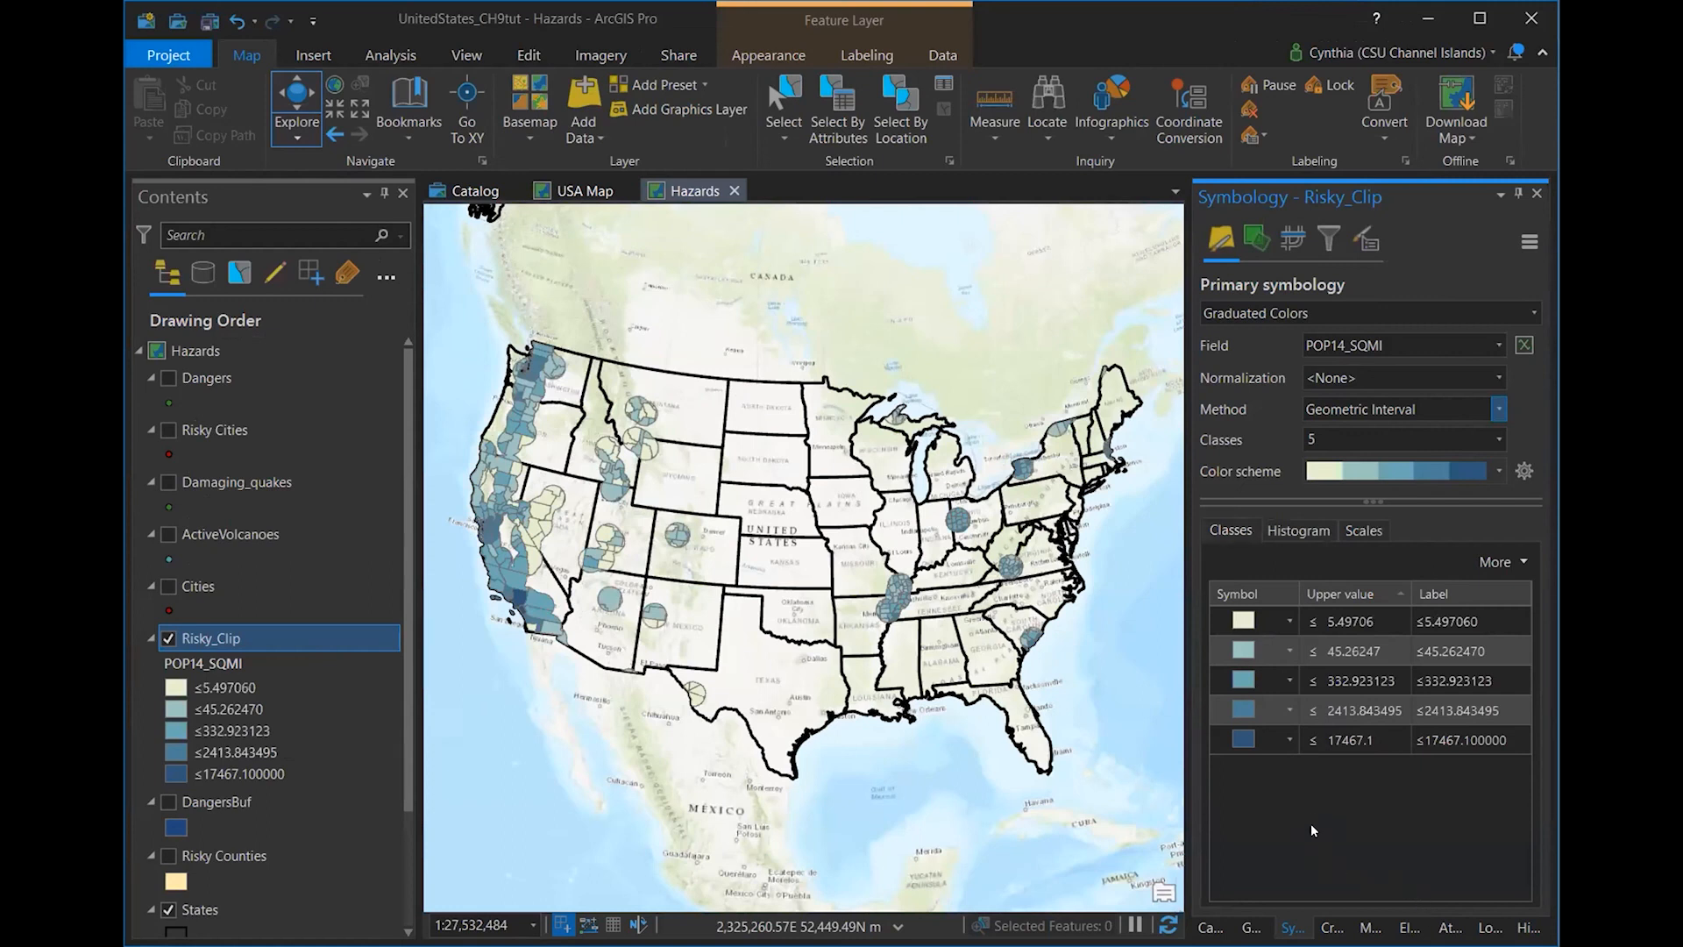
- Apply the continuous yellow-to-red color scheme to the Risky_Clip classes
click(1497, 470)
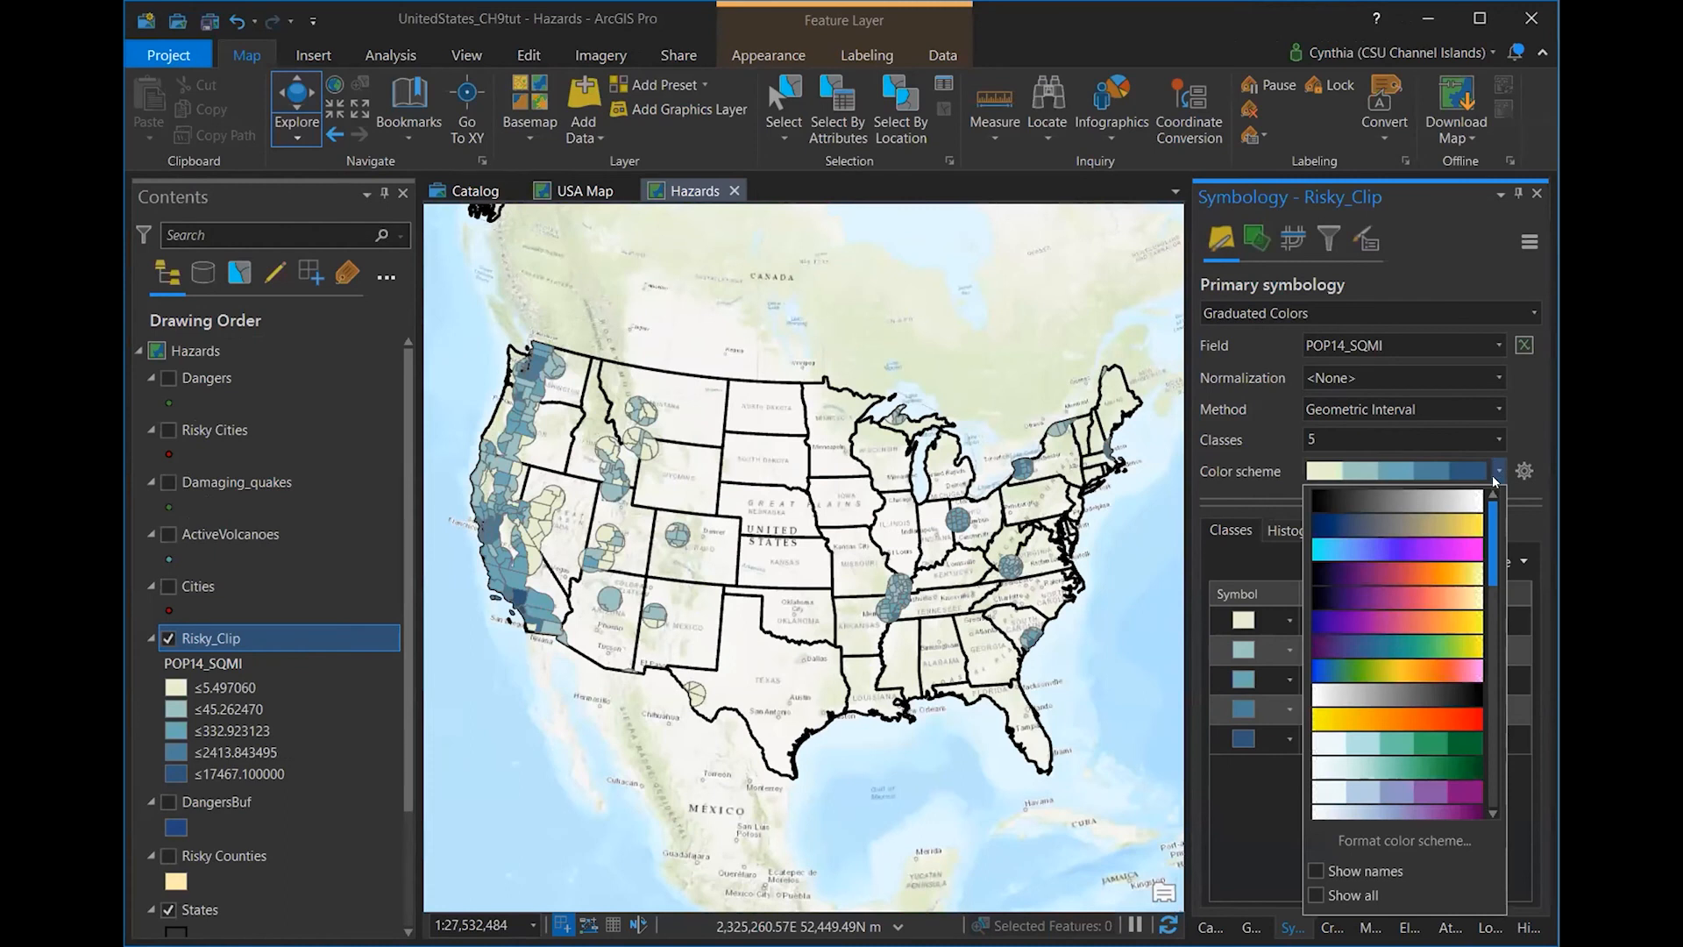
click(1432, 721)
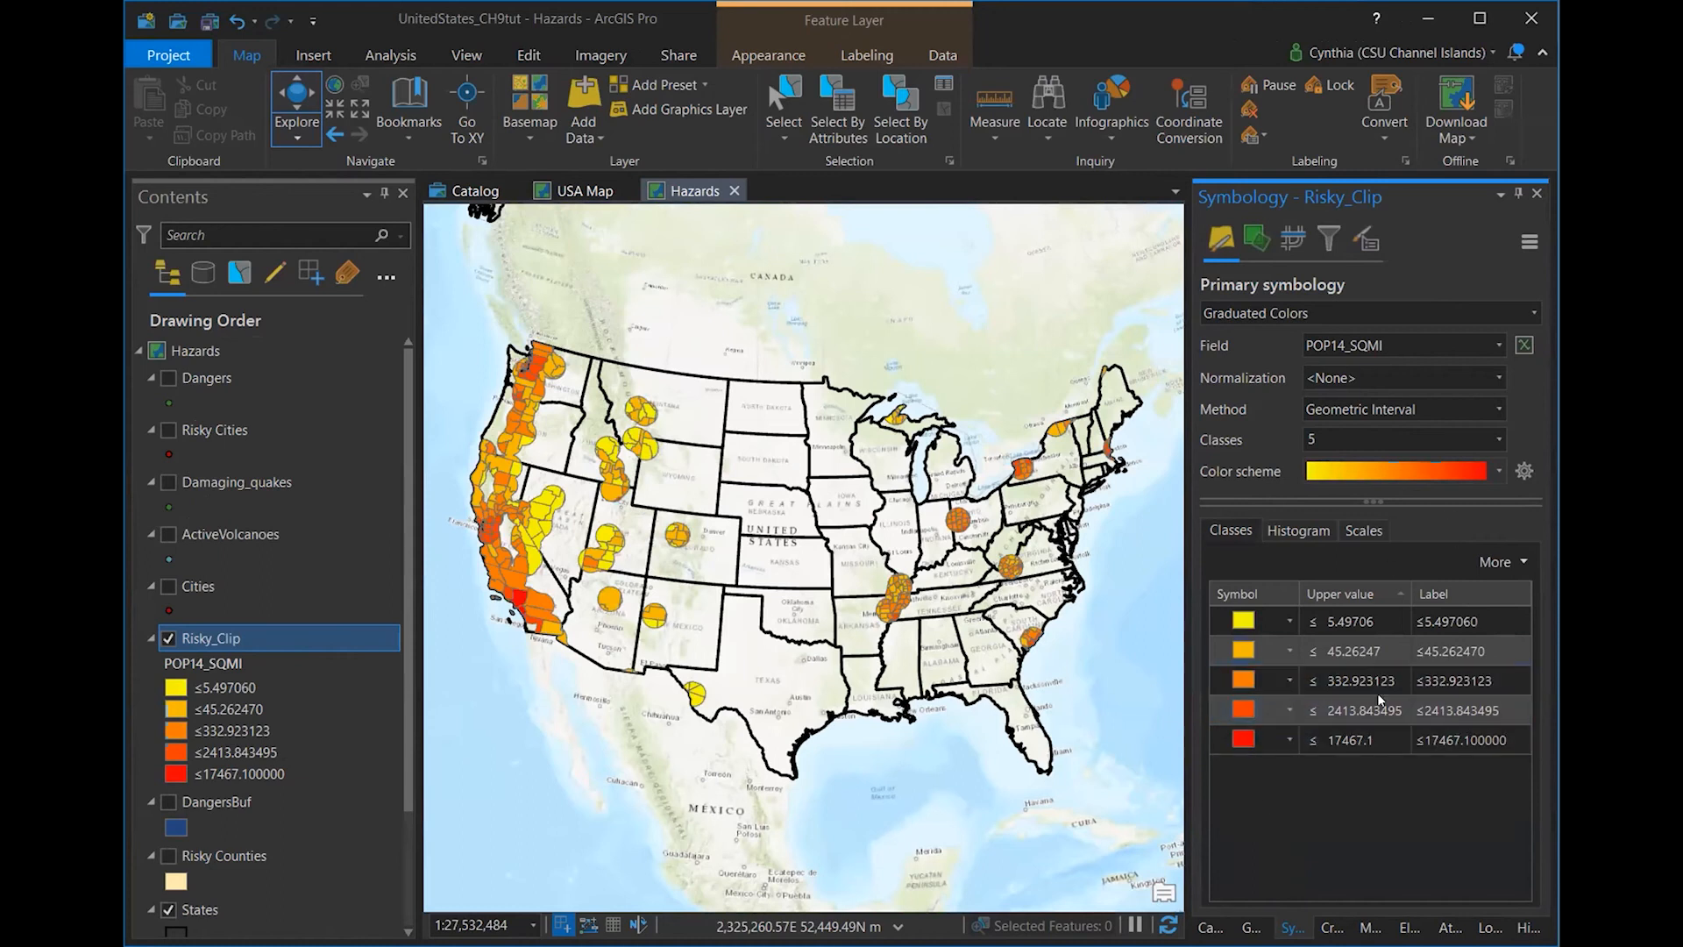
click(1263, 738)
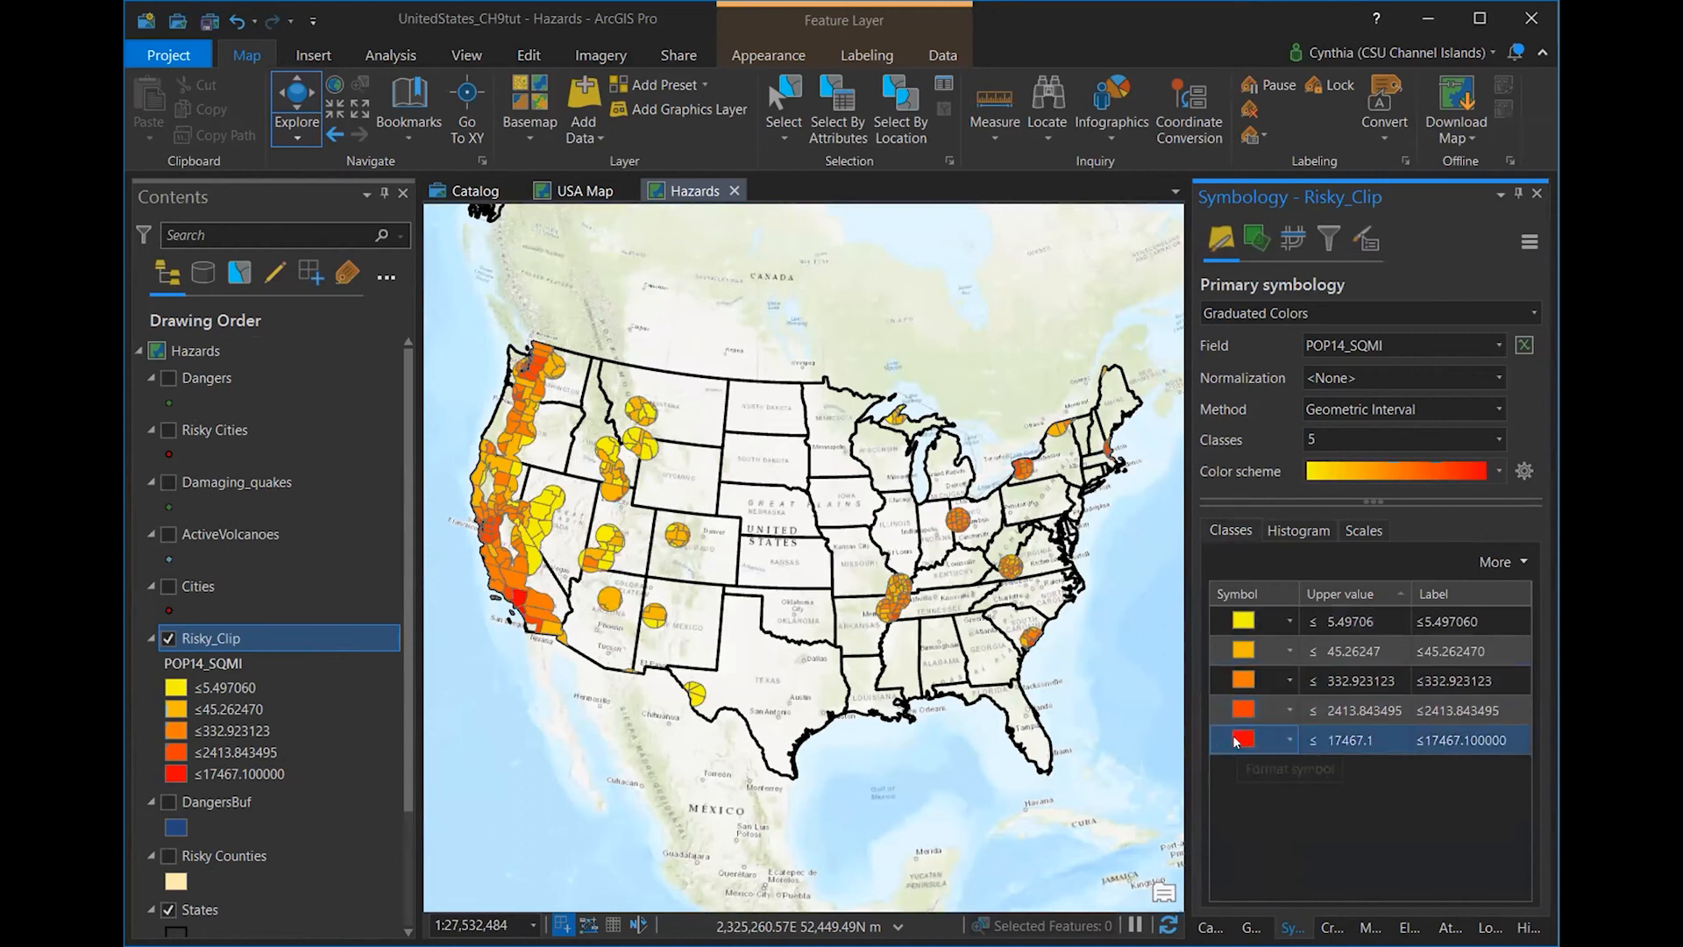
click(1244, 777)
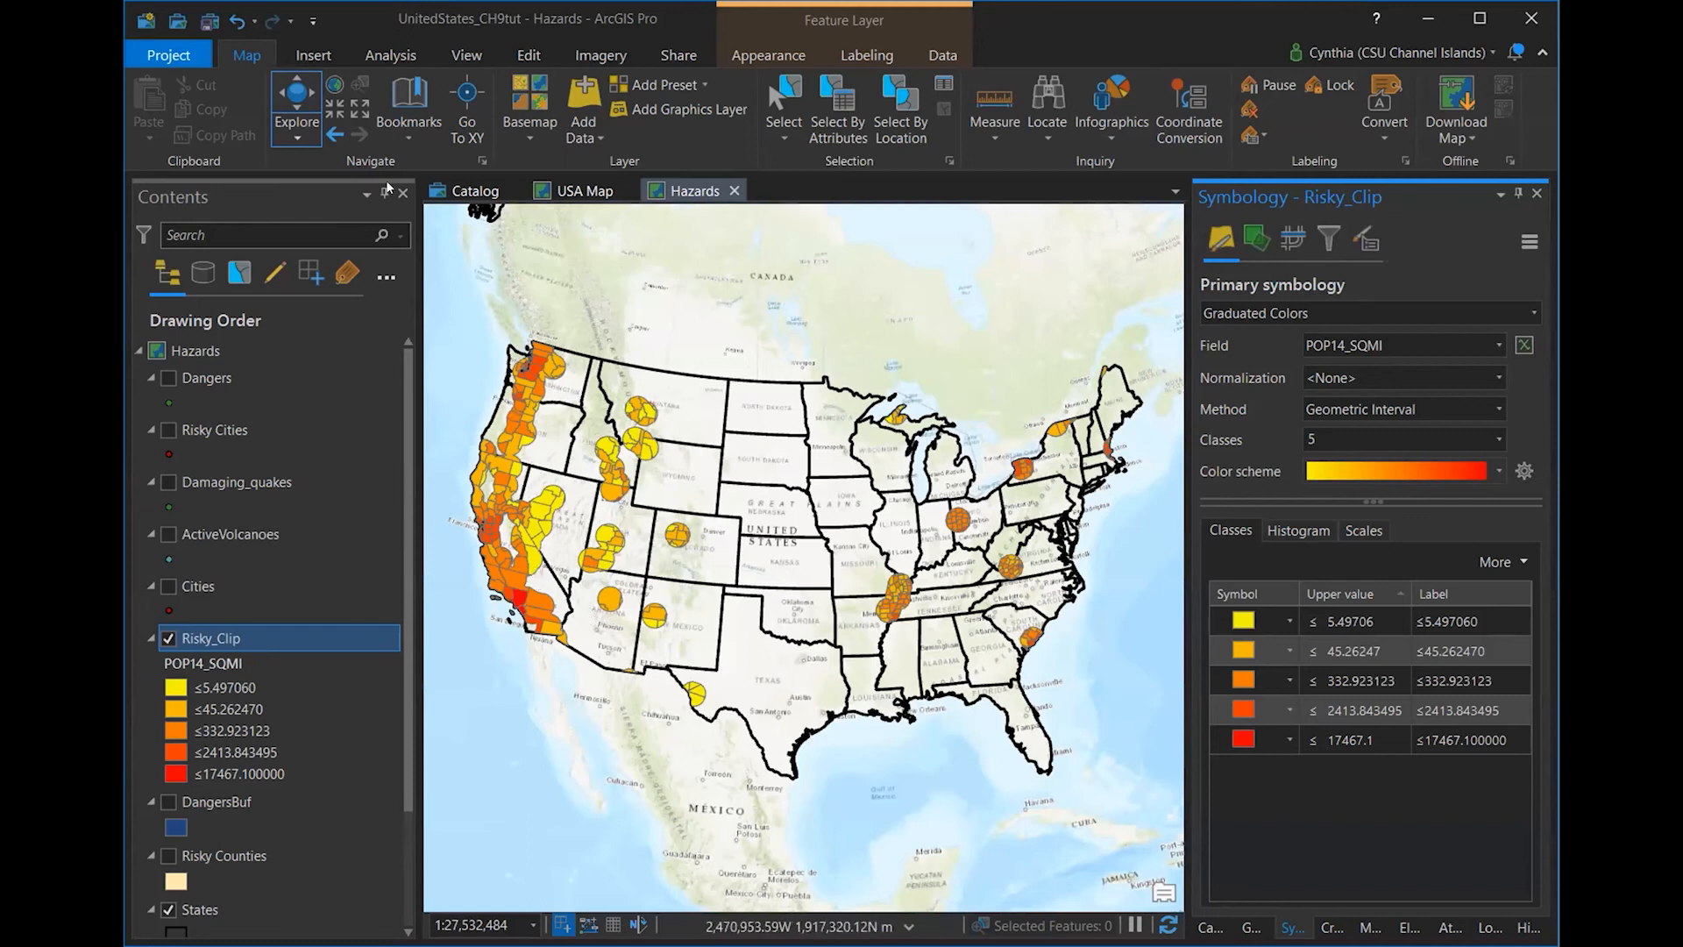
- Save the project and format Risky_Clip's numeric class labels with 0 decimal places, checking the labels in the class list
click(210, 22)
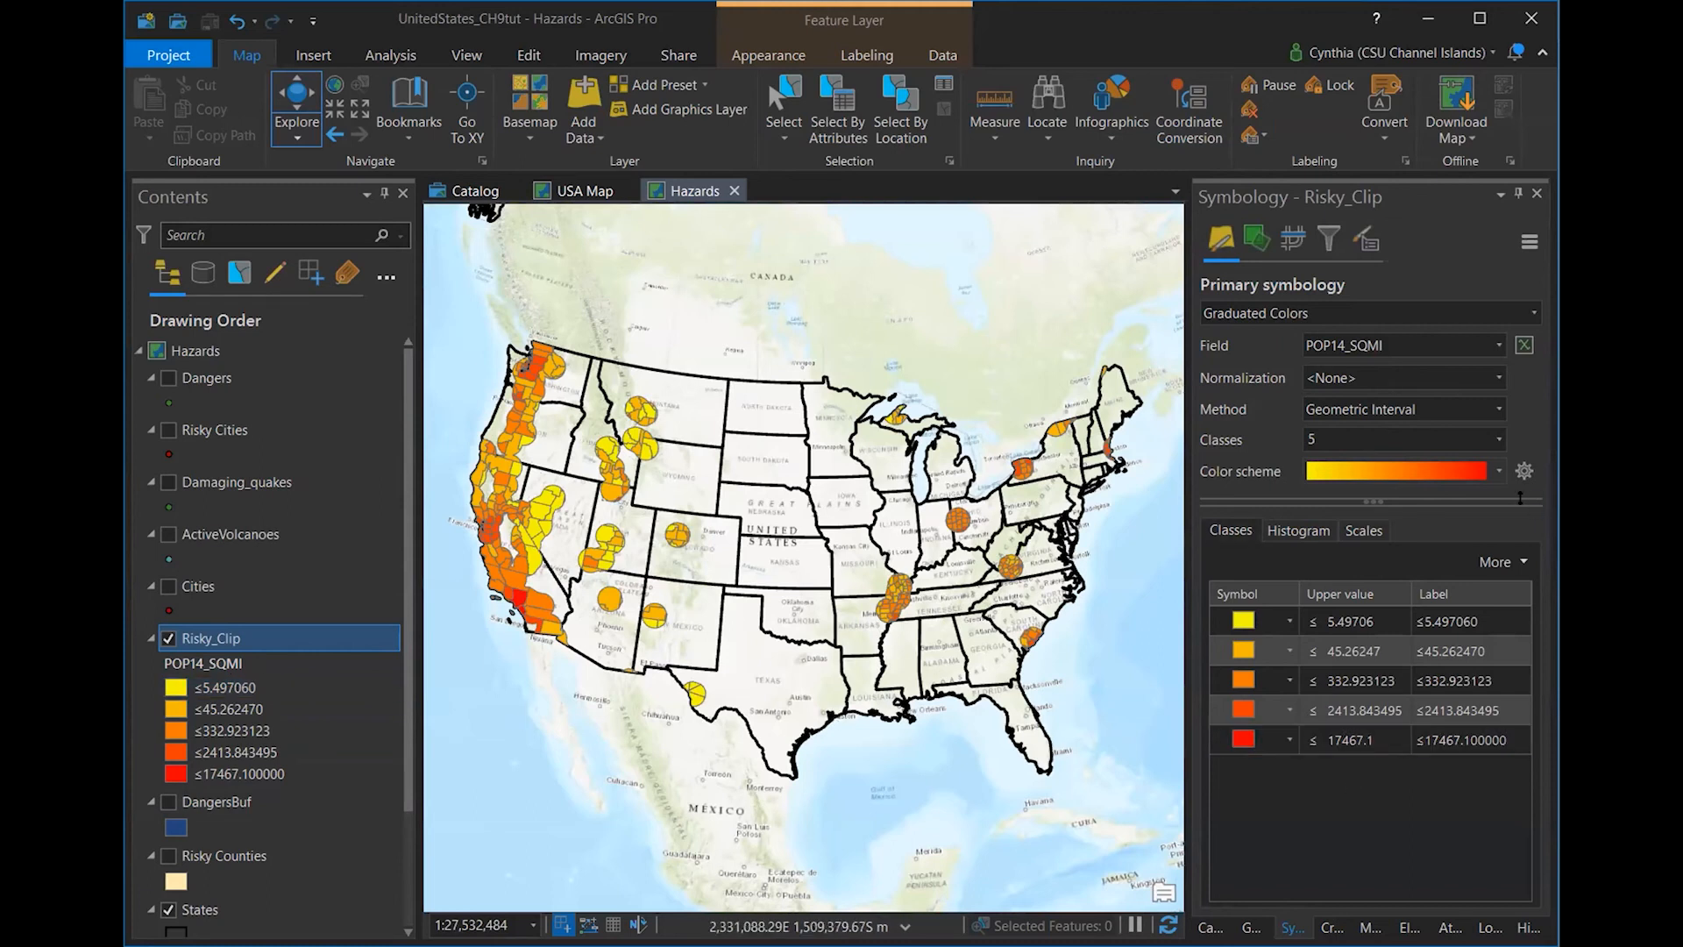
click(1458, 624)
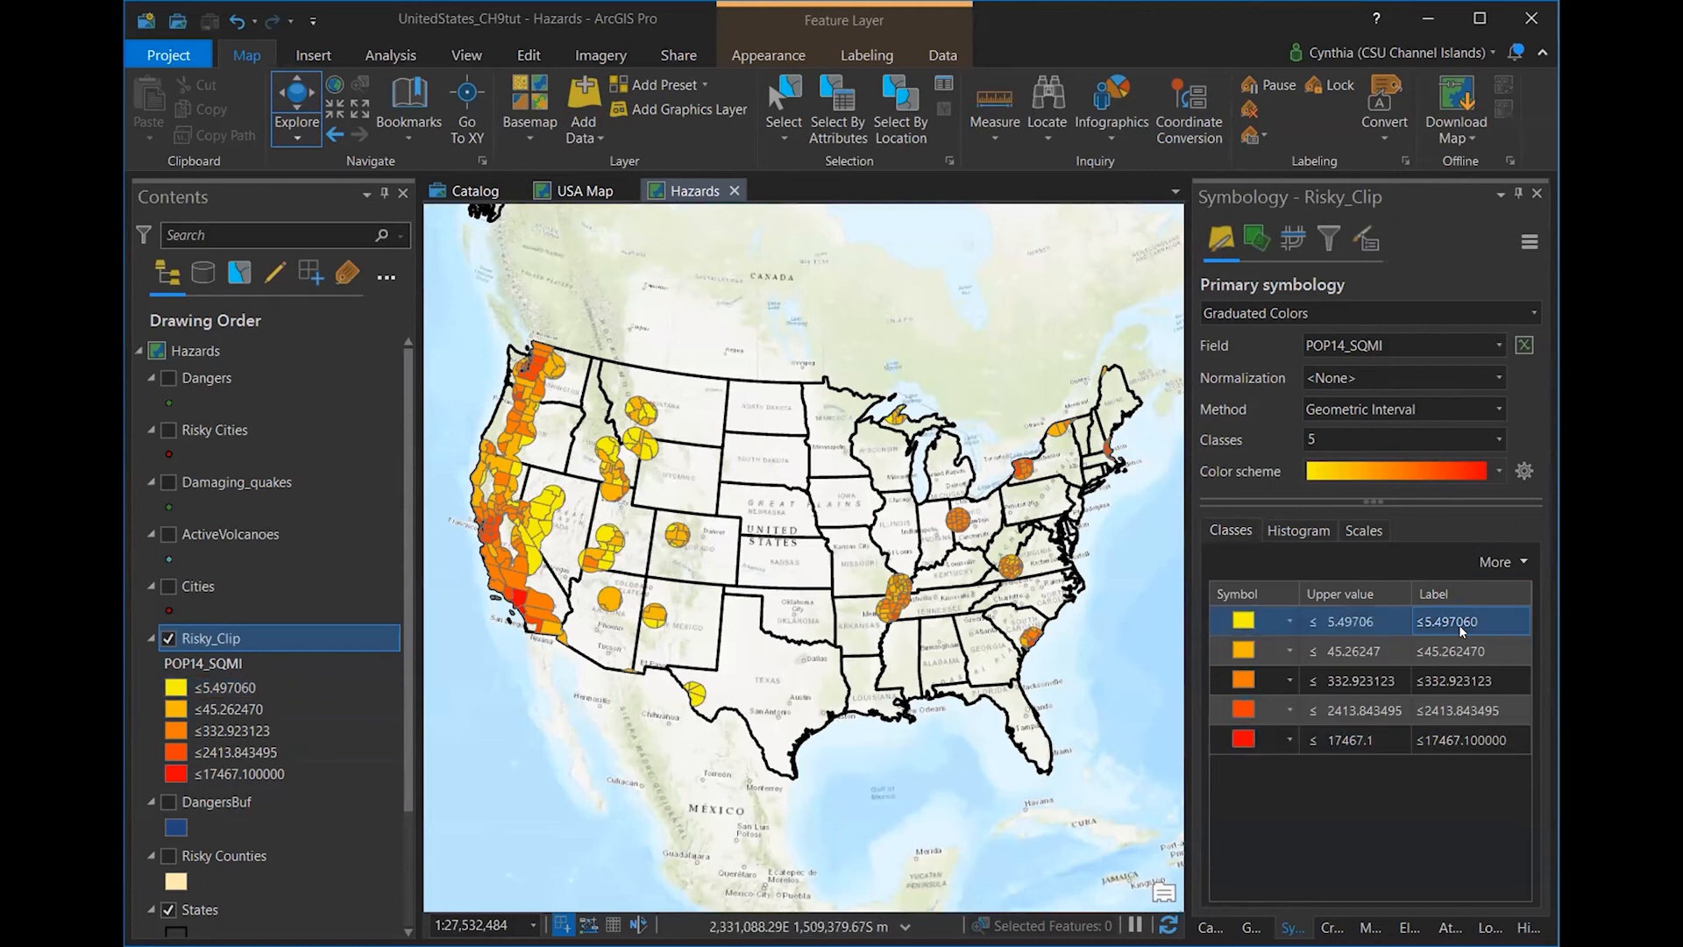
click(1359, 241)
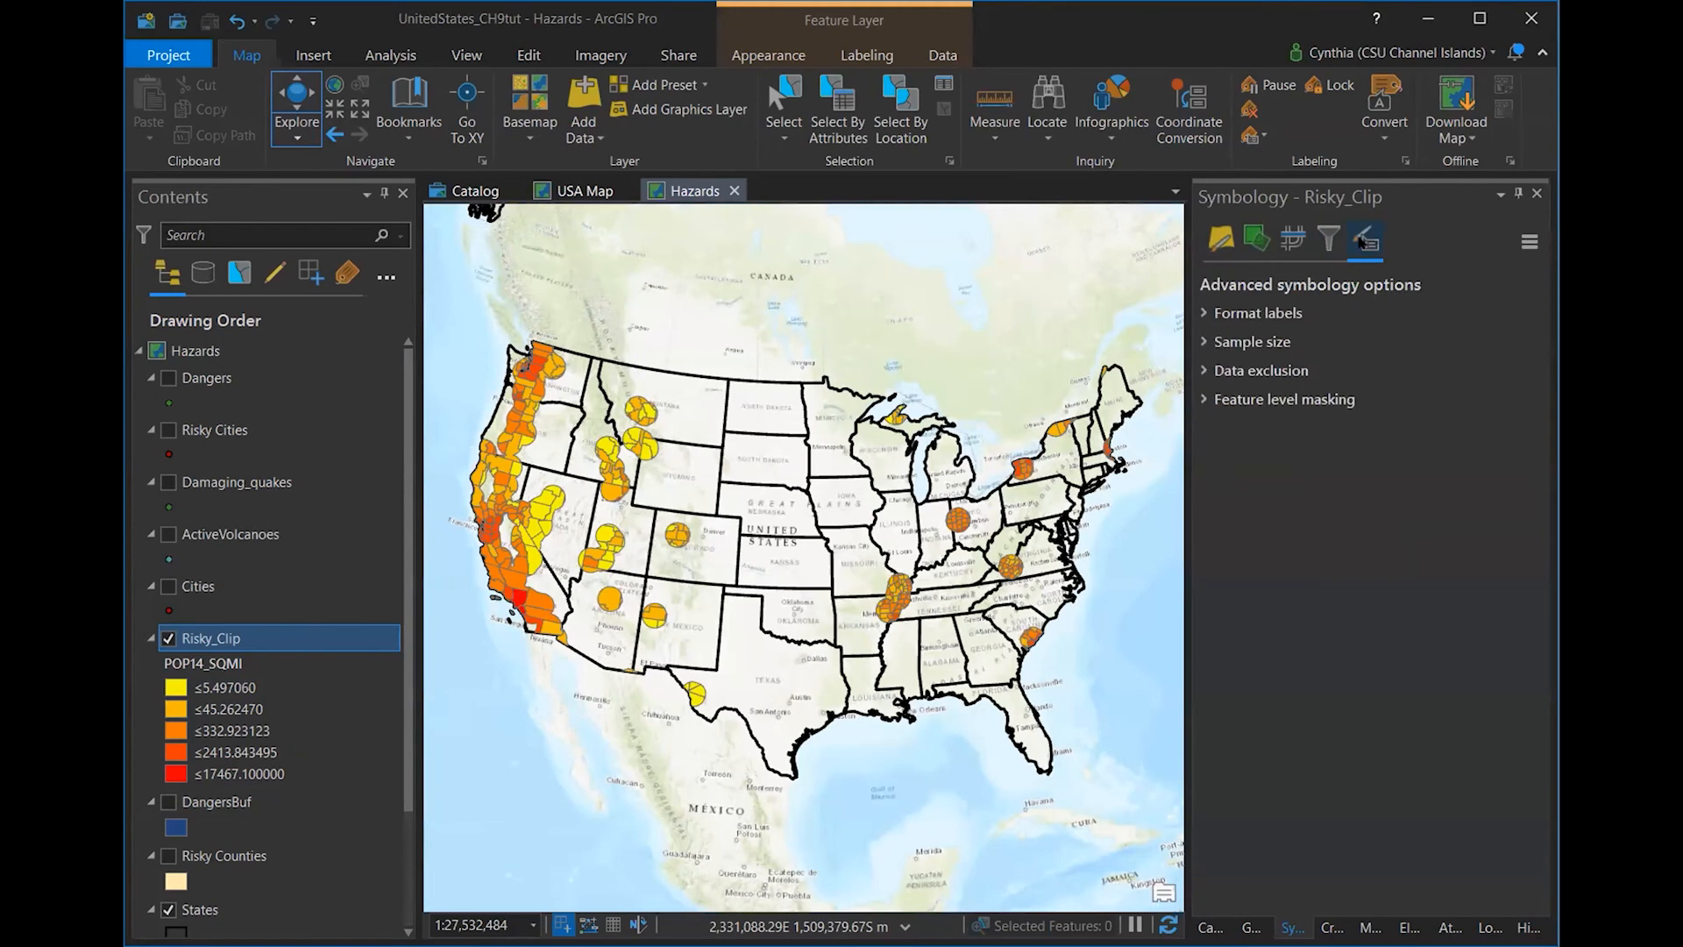
click(1219, 313)
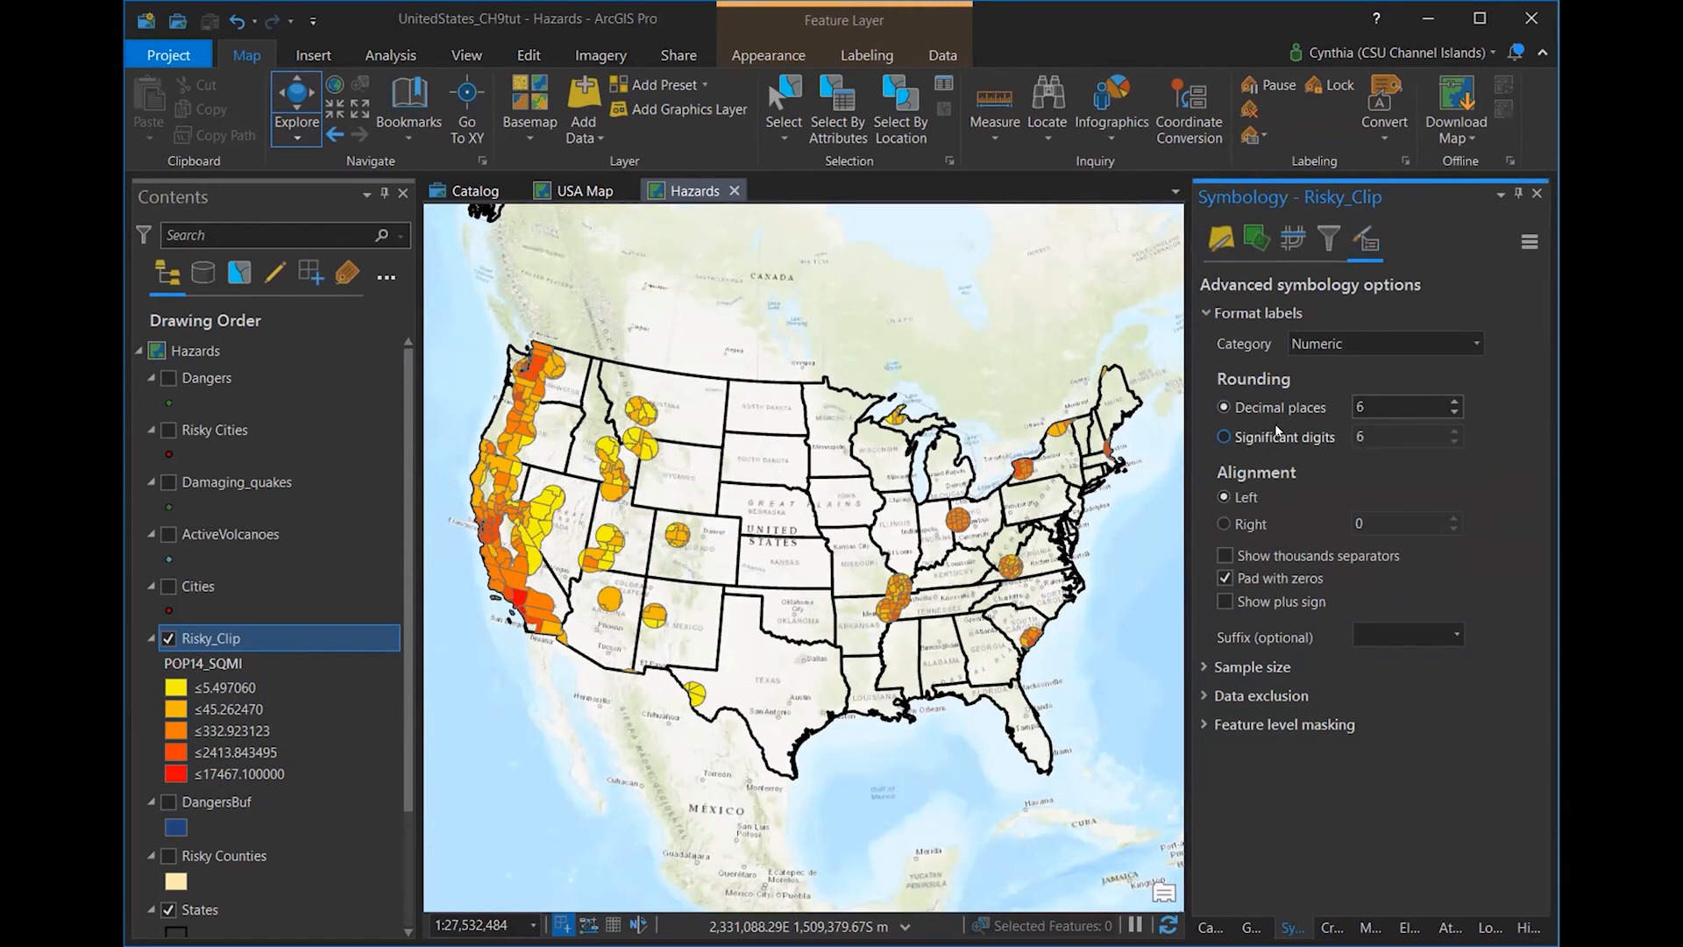
click(1455, 412)
click(1455, 412)
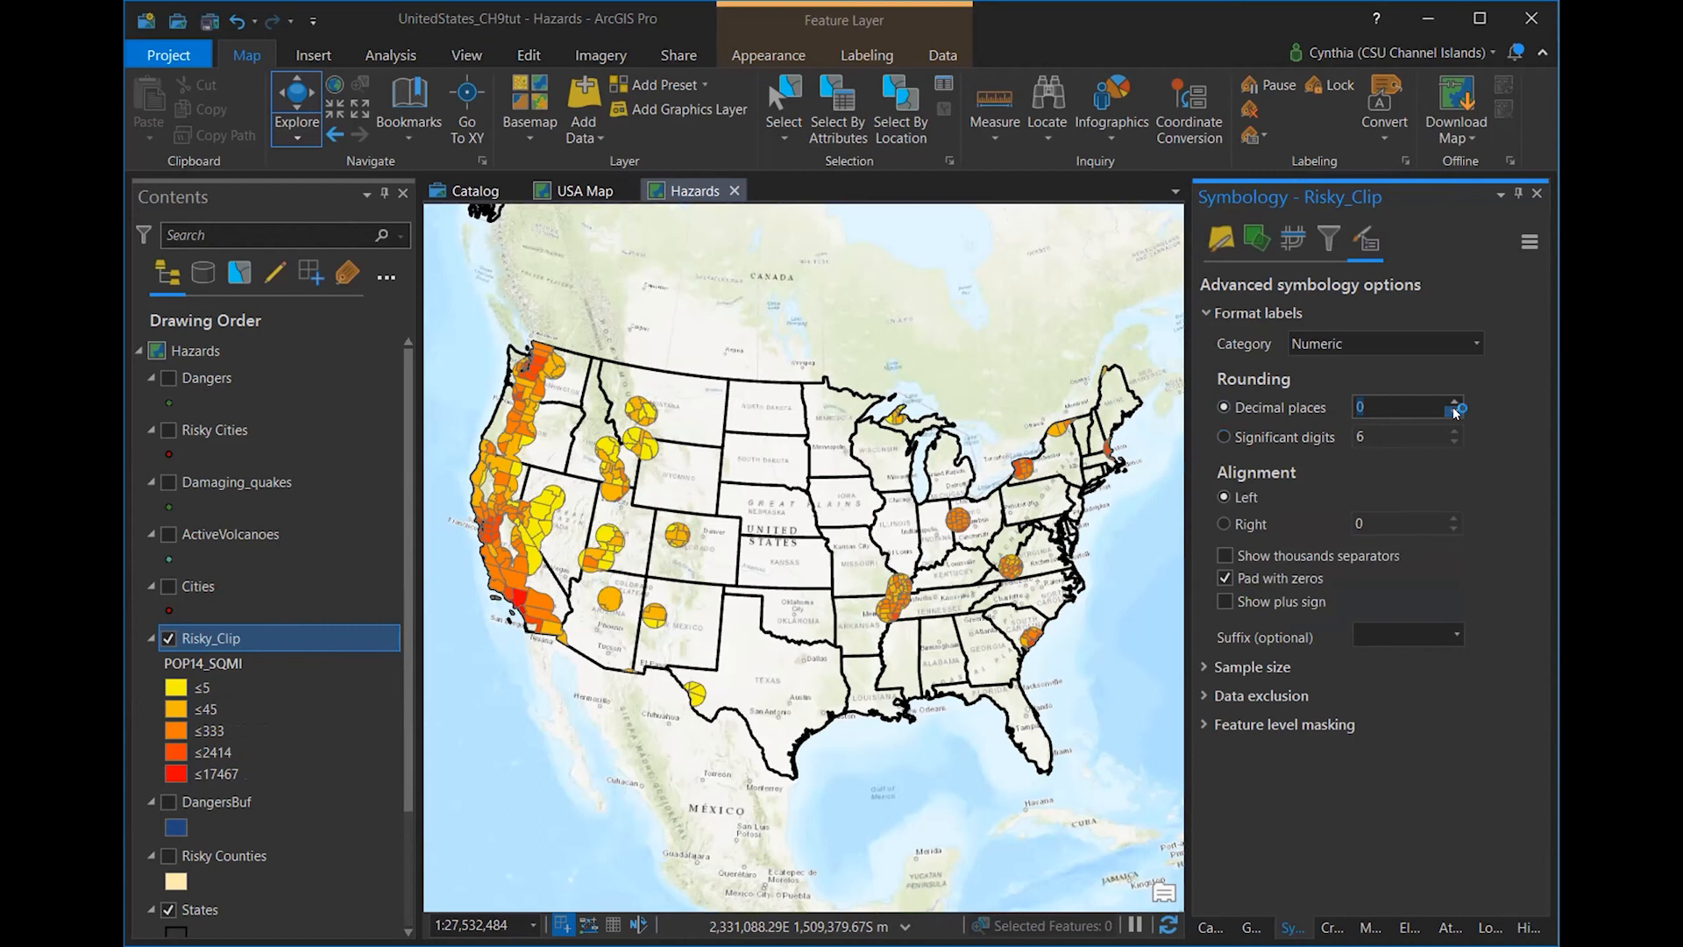
click(1221, 238)
click(1450, 624)
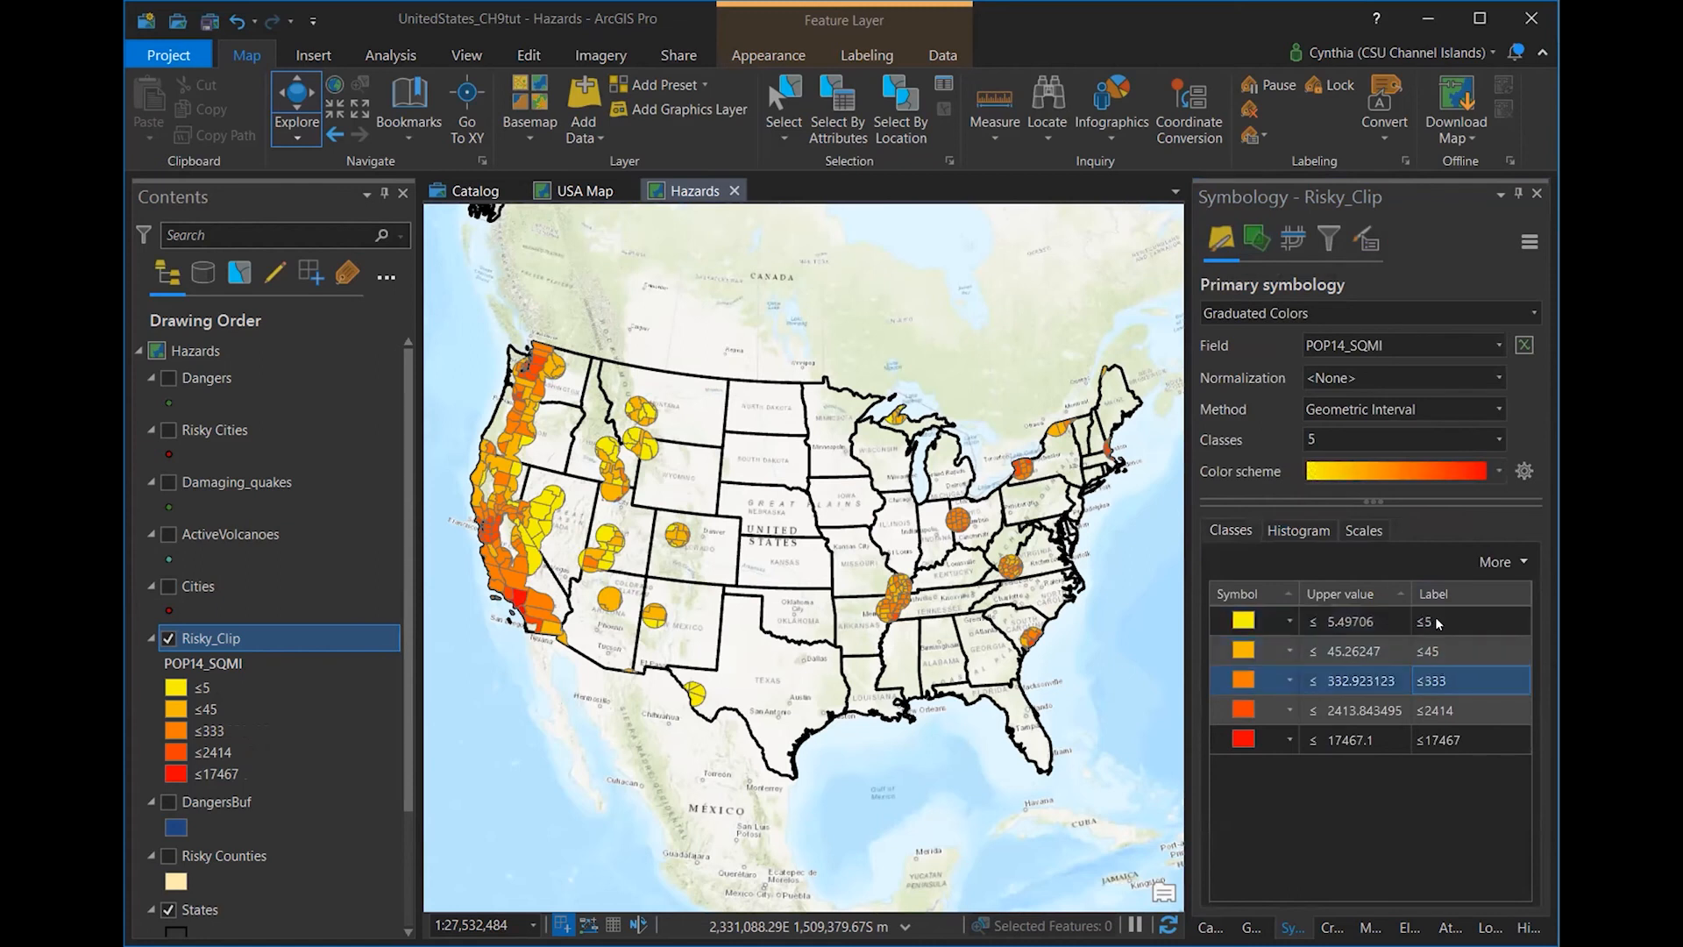
click(1433, 682)
click(1436, 621)
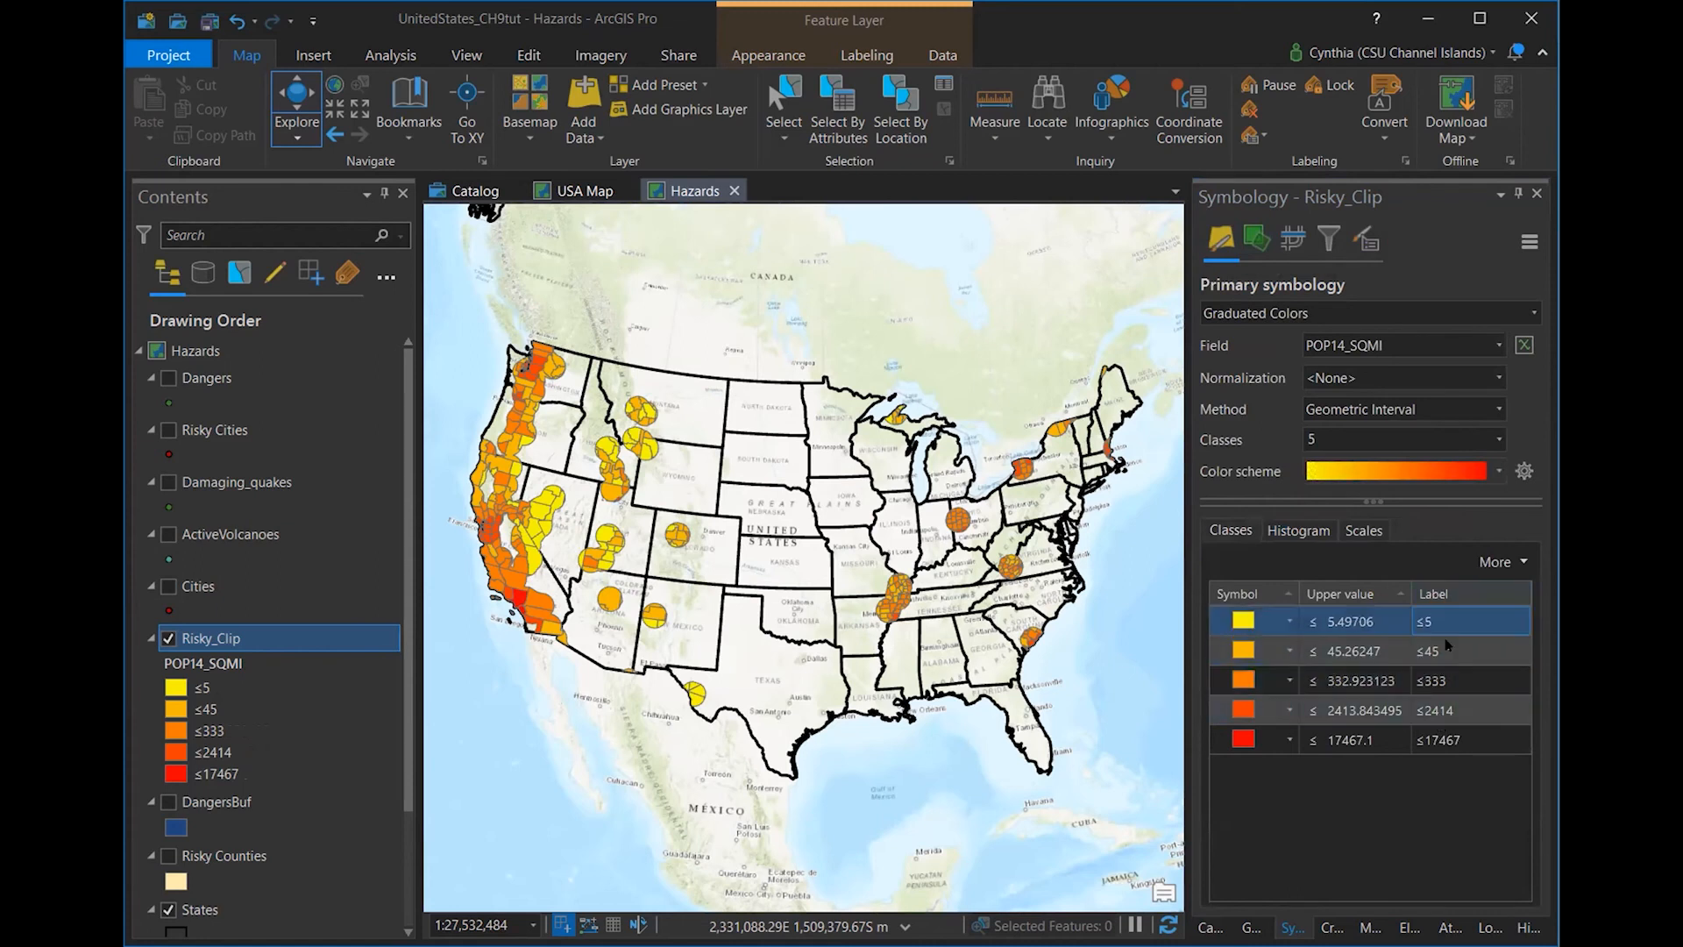
click(1453, 744)
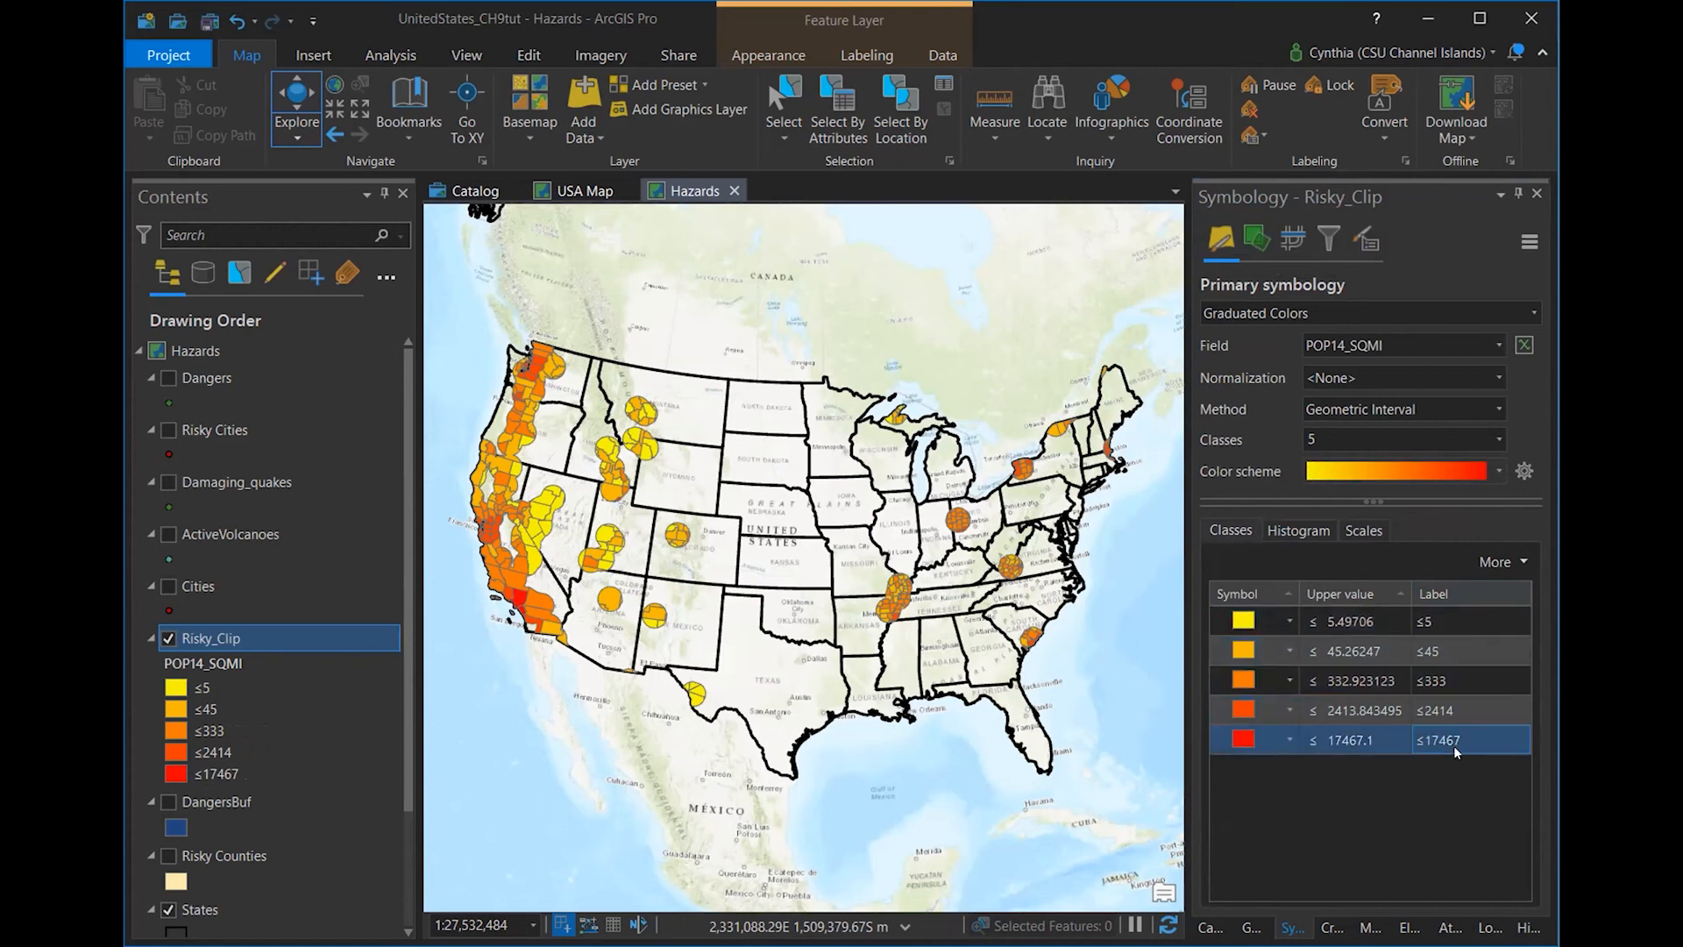
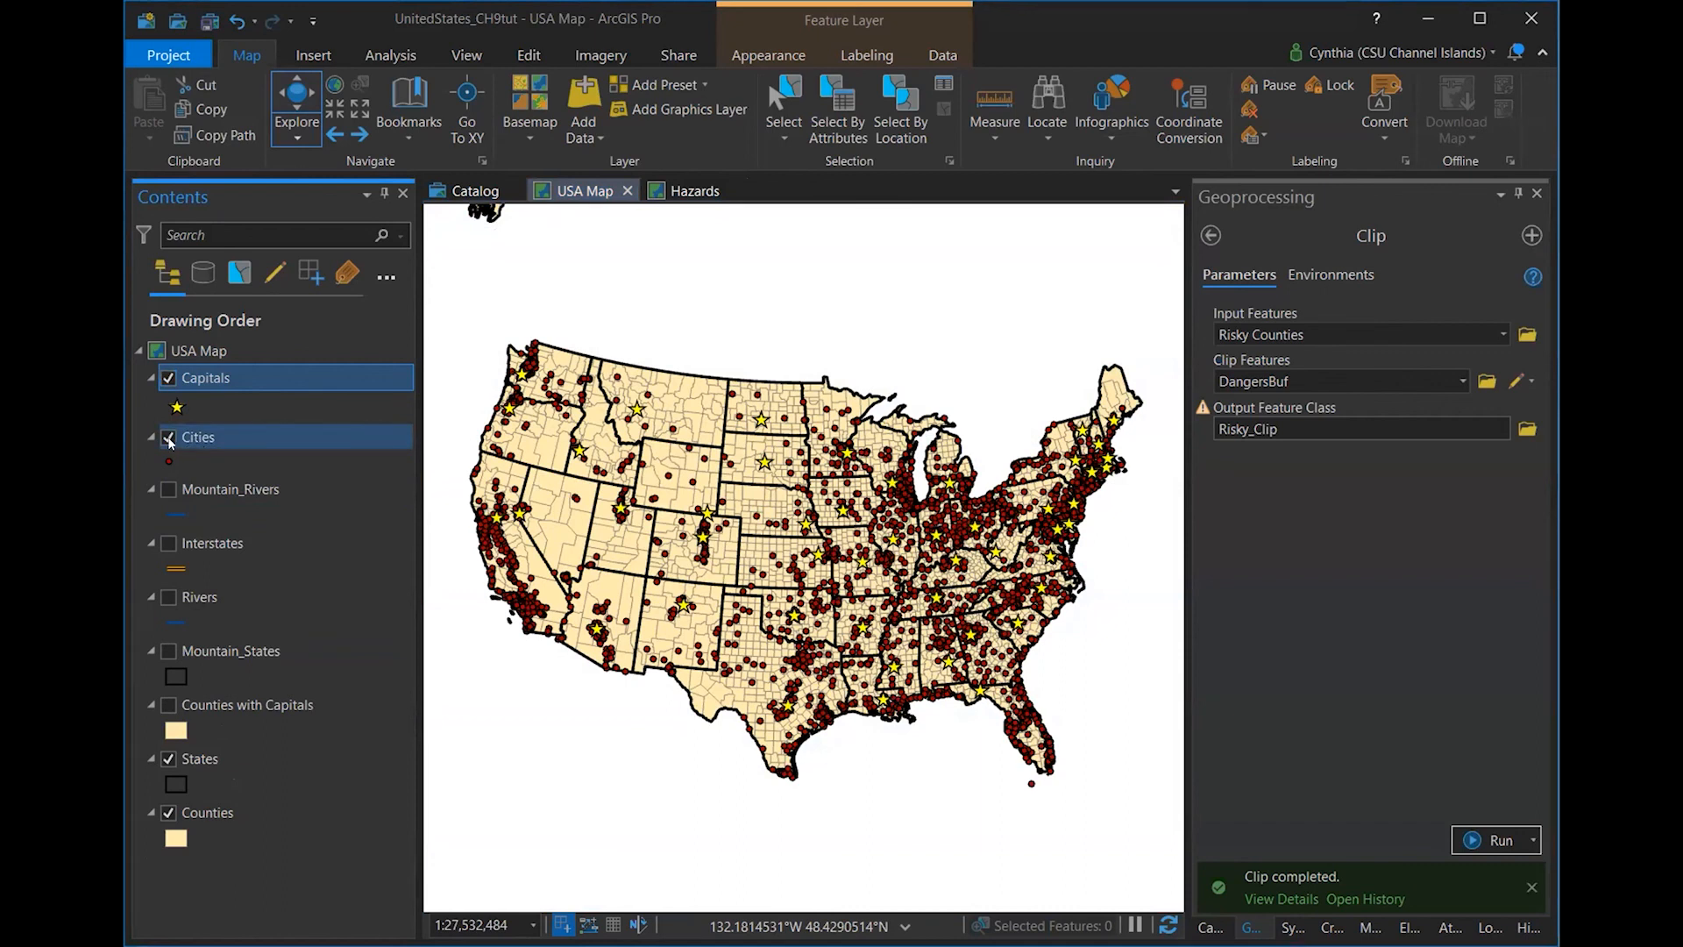
- Examine the CAPITAL field in the Cities attribute table of the USA Map, including rows beyond the state capitals, and close the table
right_click(190, 441)
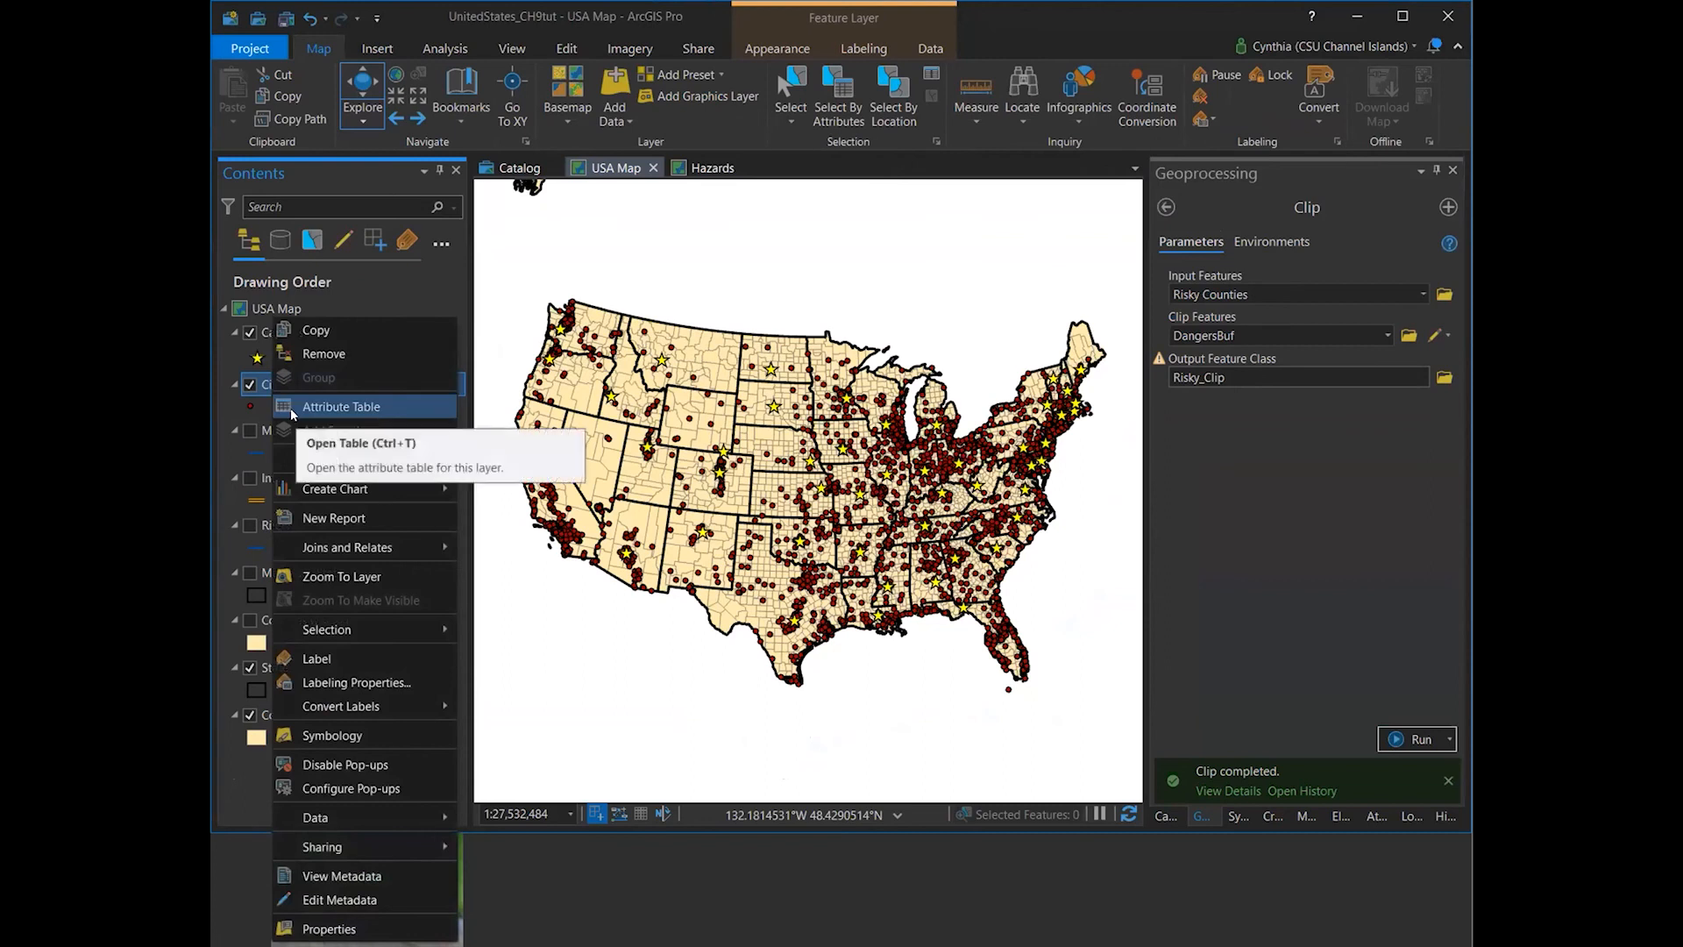
click(291, 408)
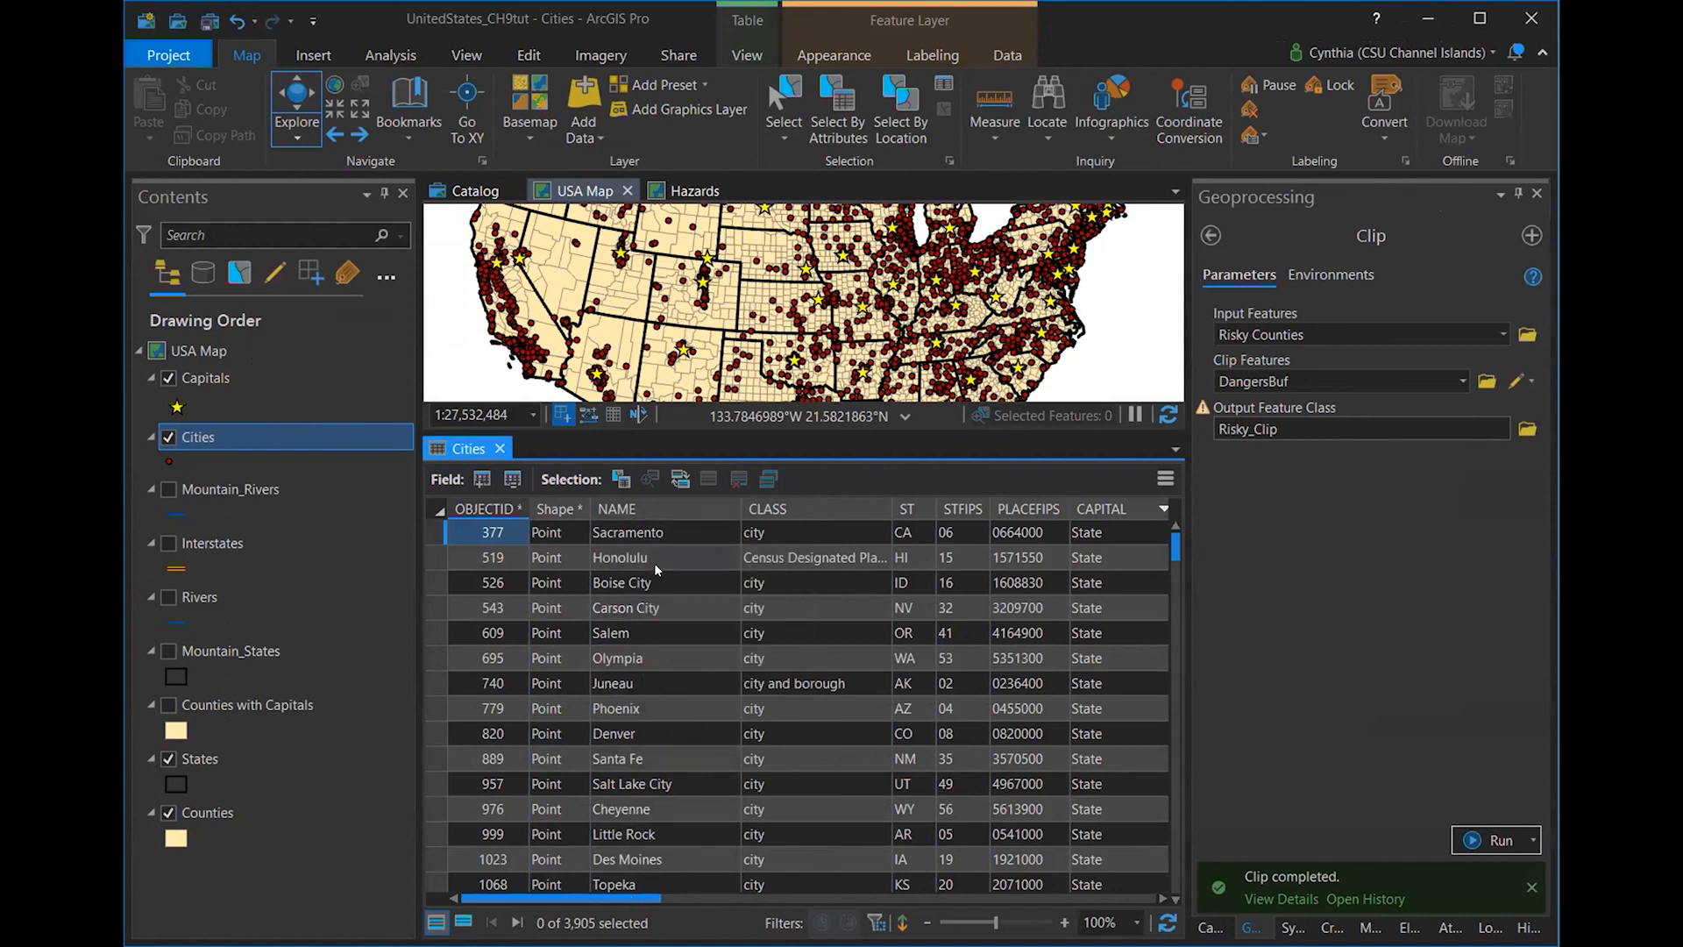
drag(607, 899, 645, 899)
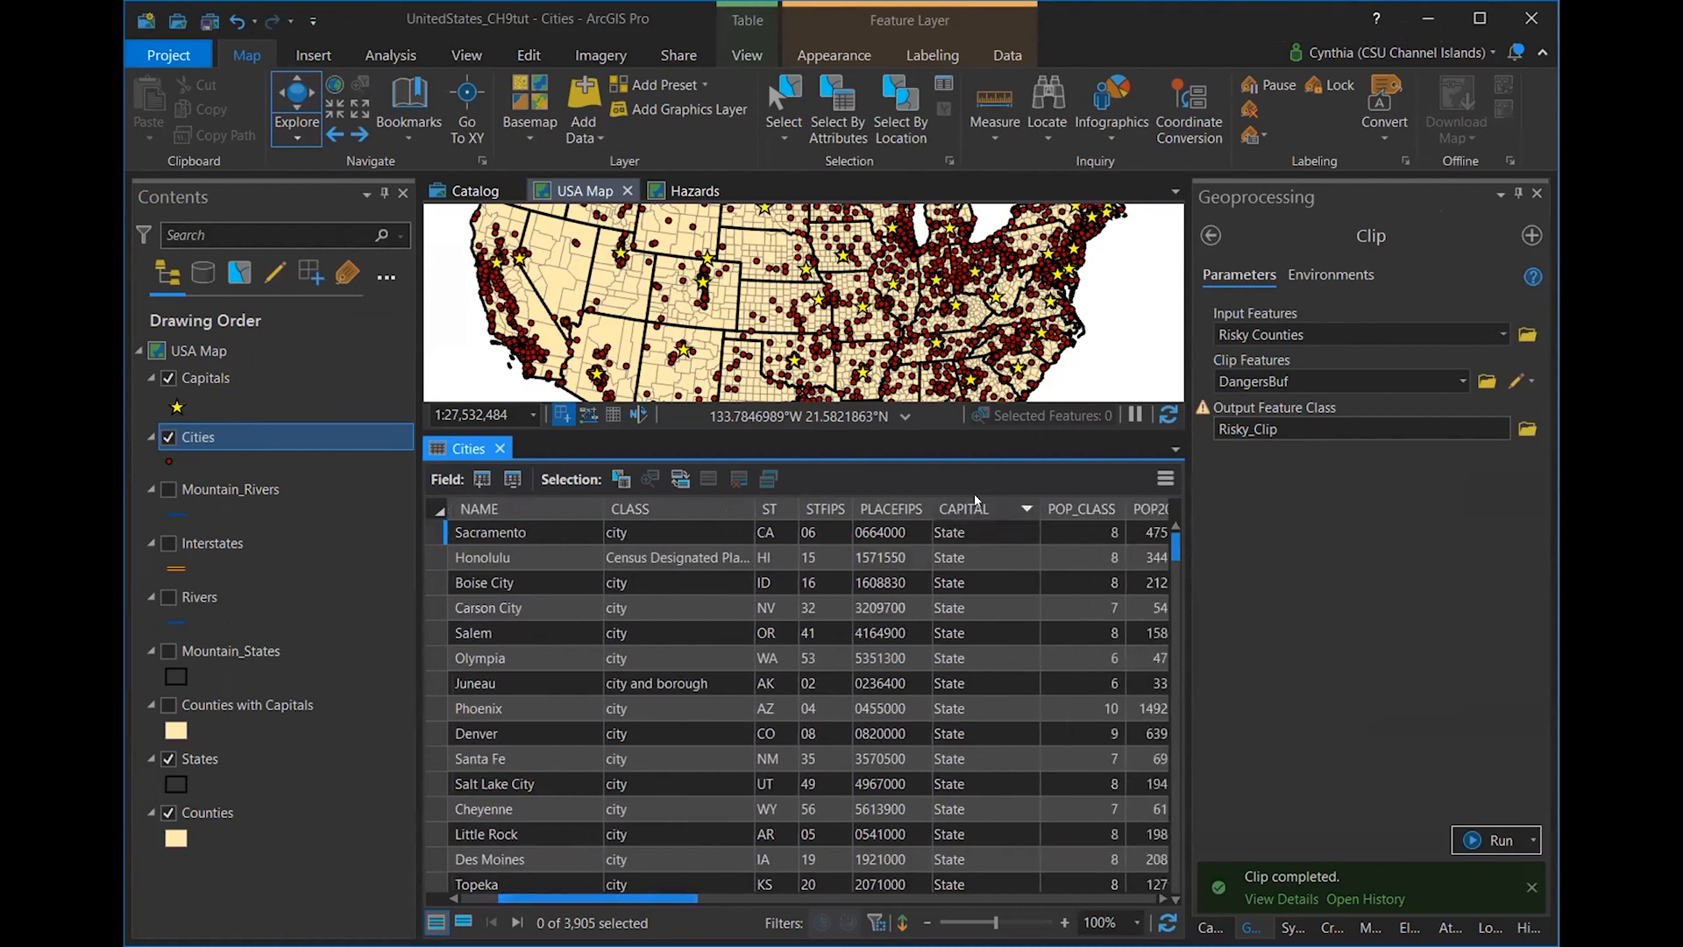
mouse_move(962, 510)
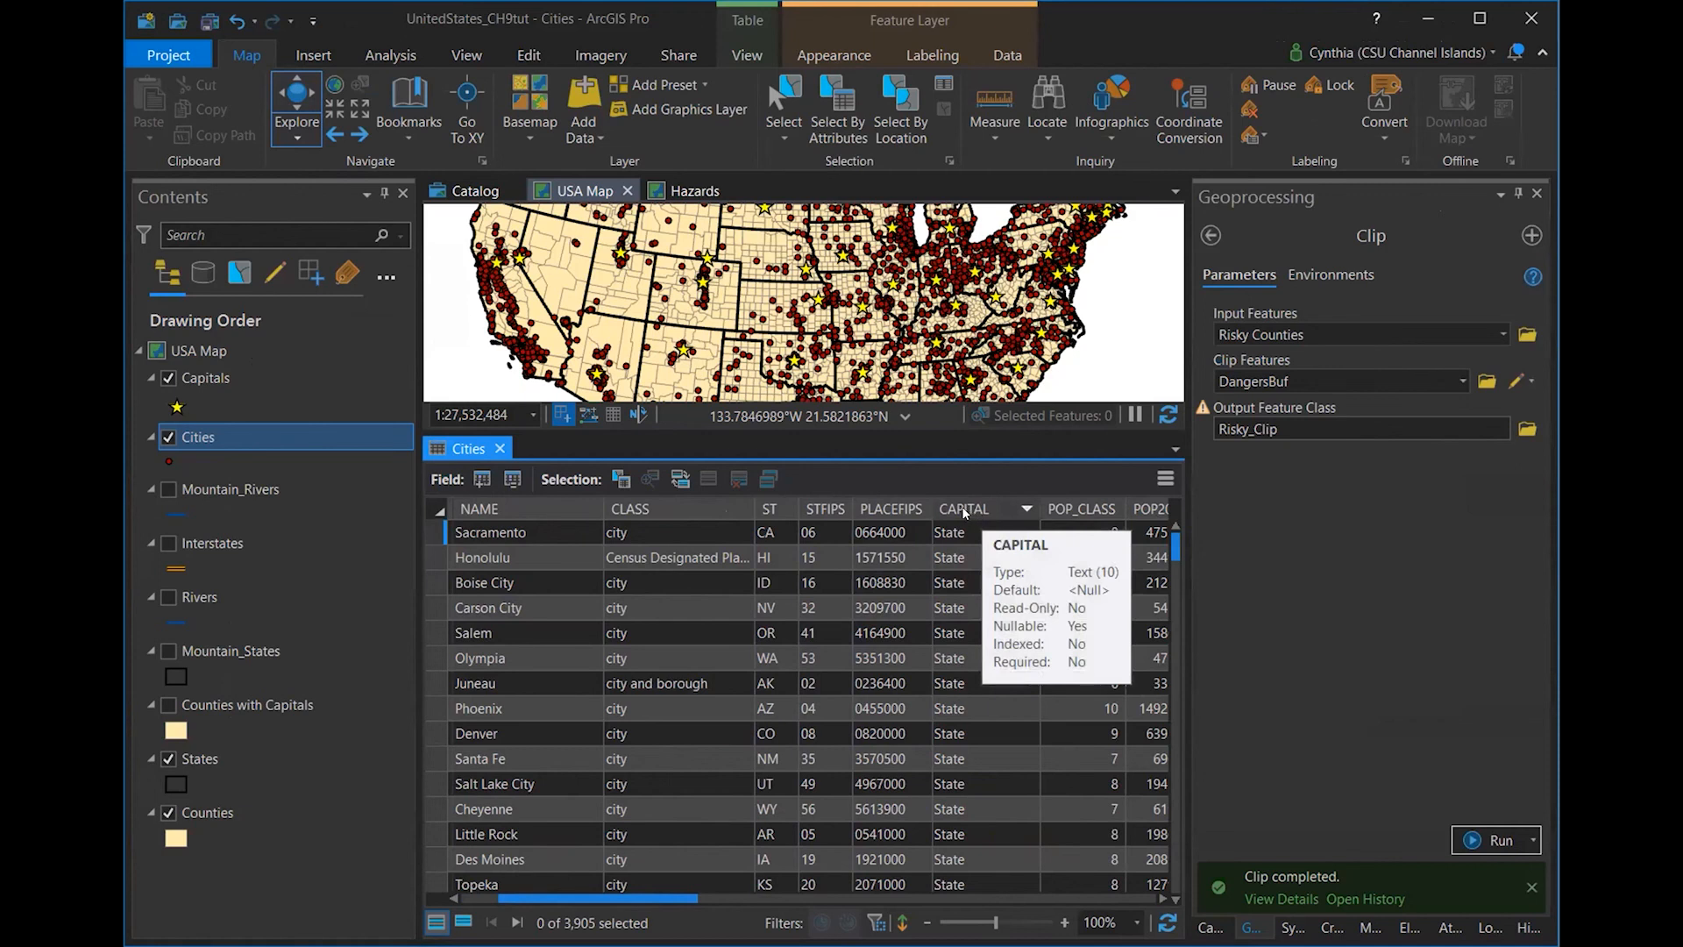
scroll(991, 578, down, 1)
scroll(991, 584, down, 15)
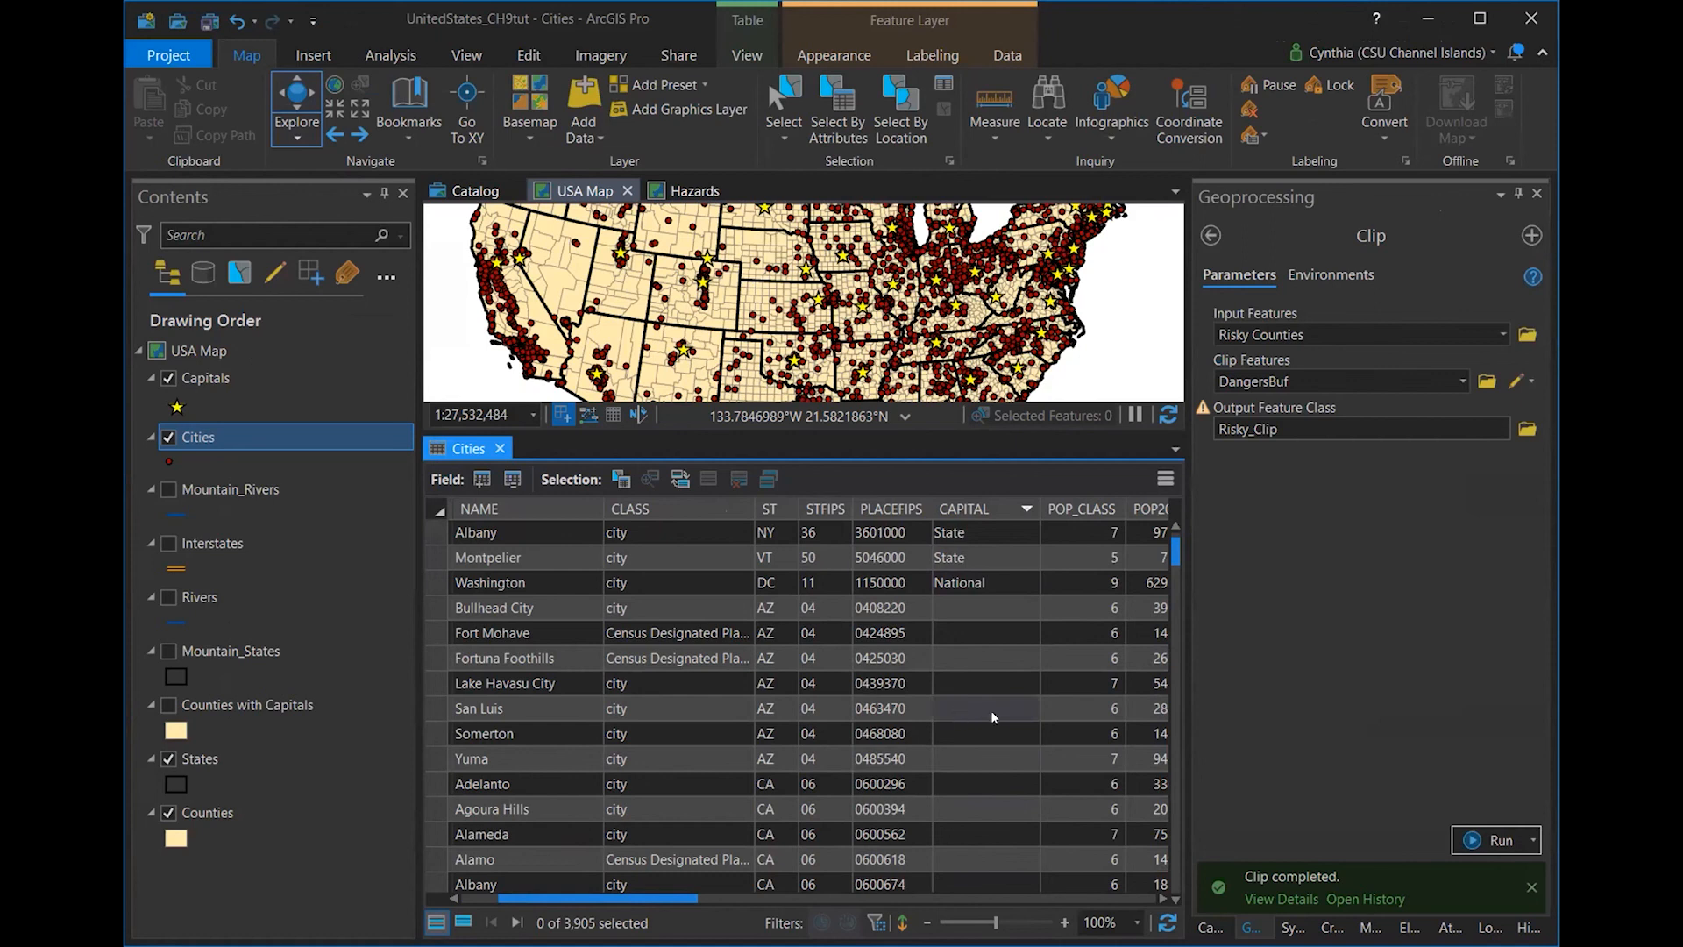
scroll(992, 709, up, 1)
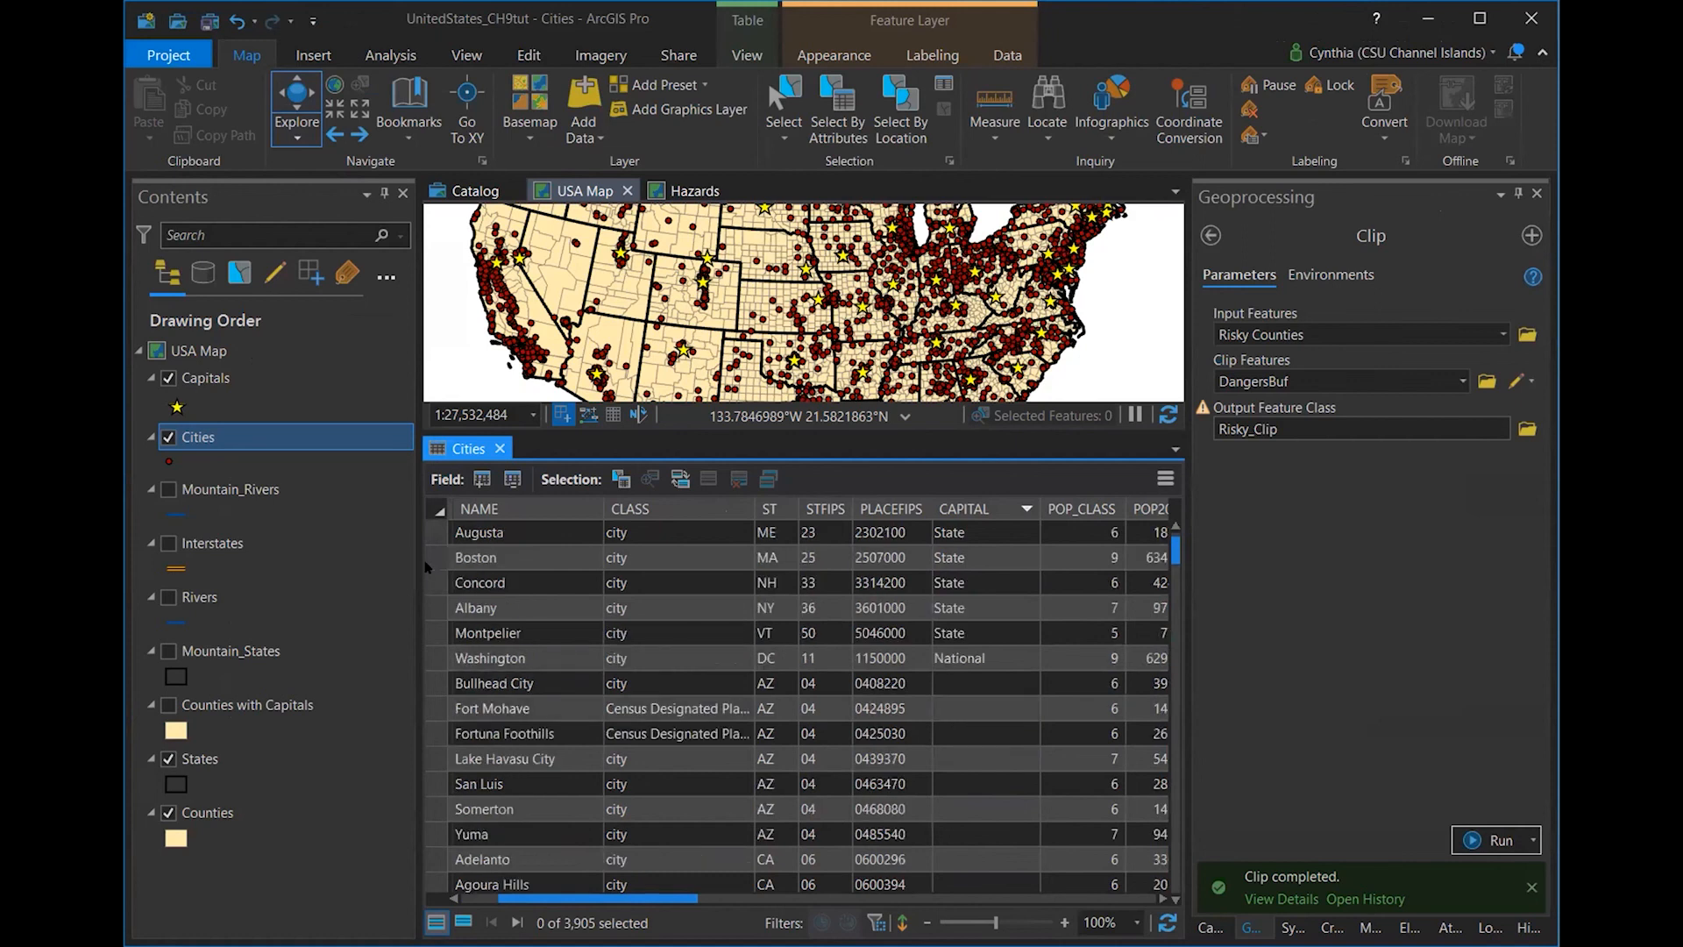
scroll(964, 693, up, 10)
scroll(964, 692, up, 5)
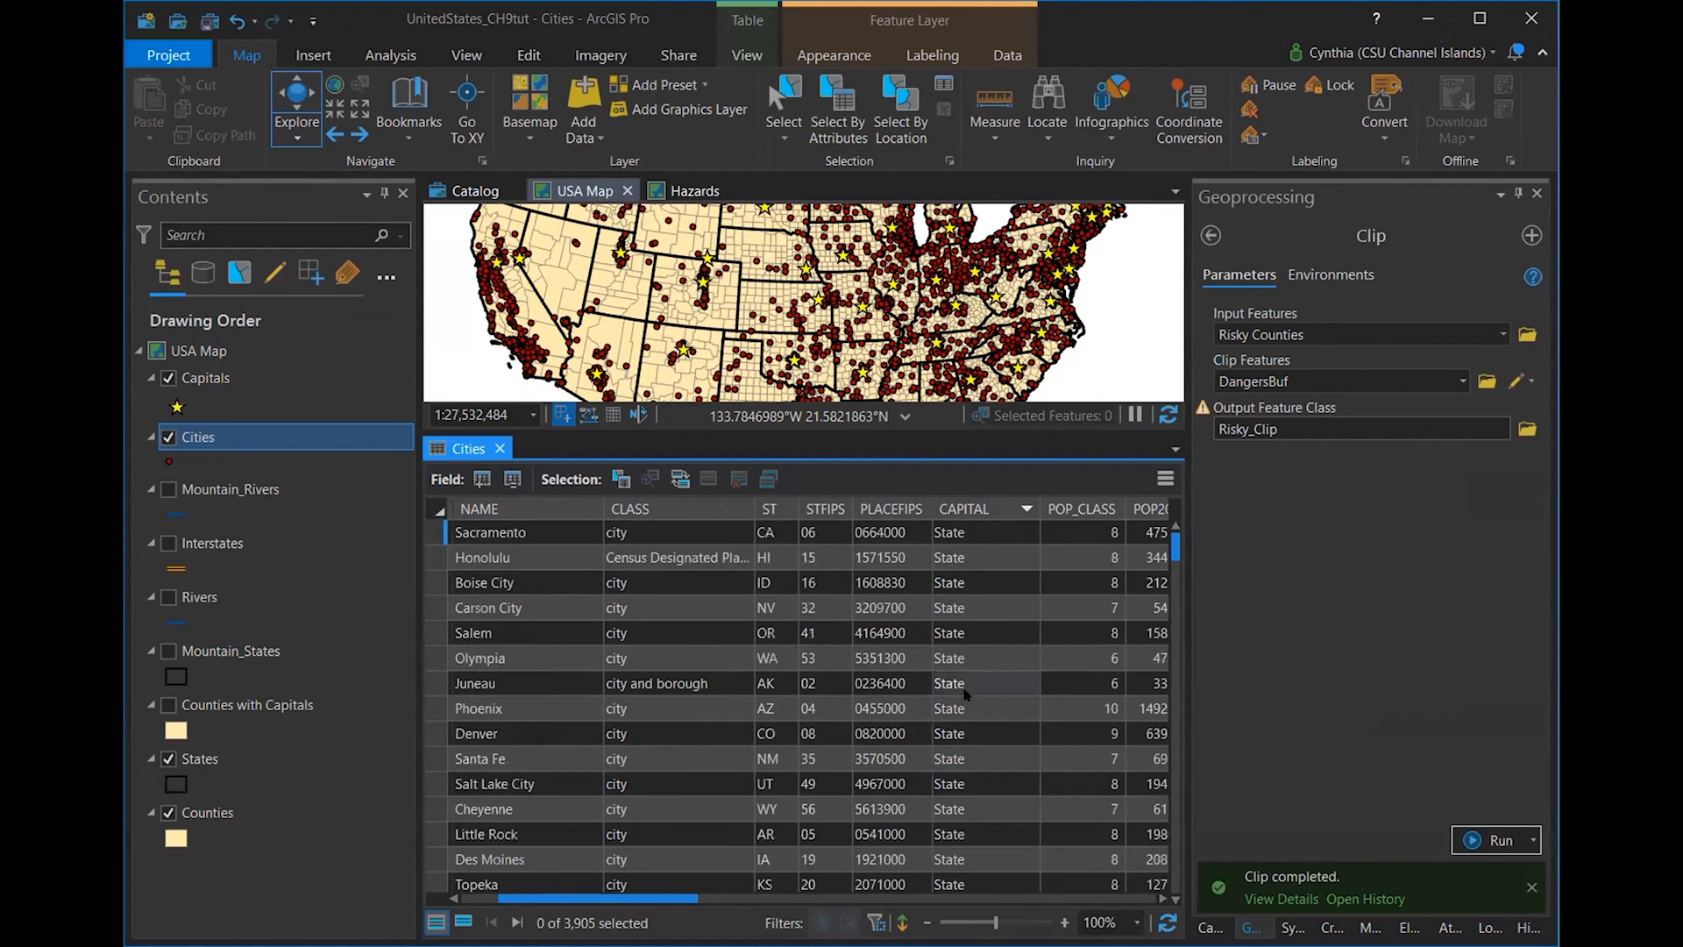
click(500, 449)
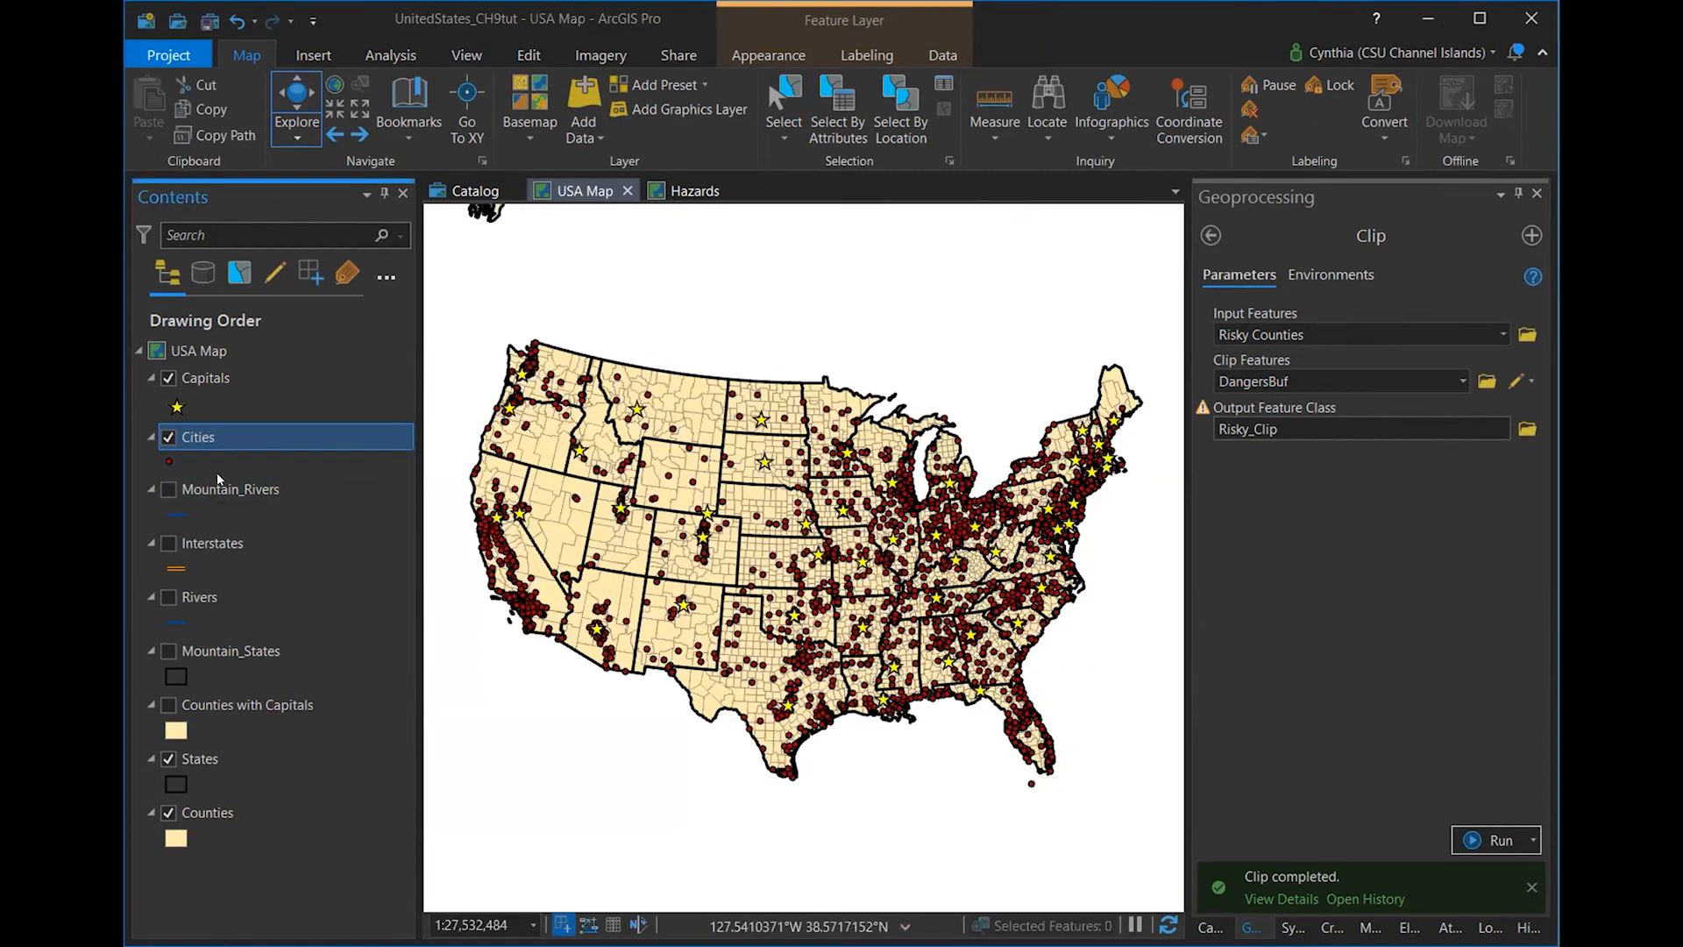
- Inspect the CAPITAL values across all records in the Capitals attribute table and close the table
click(210, 386)
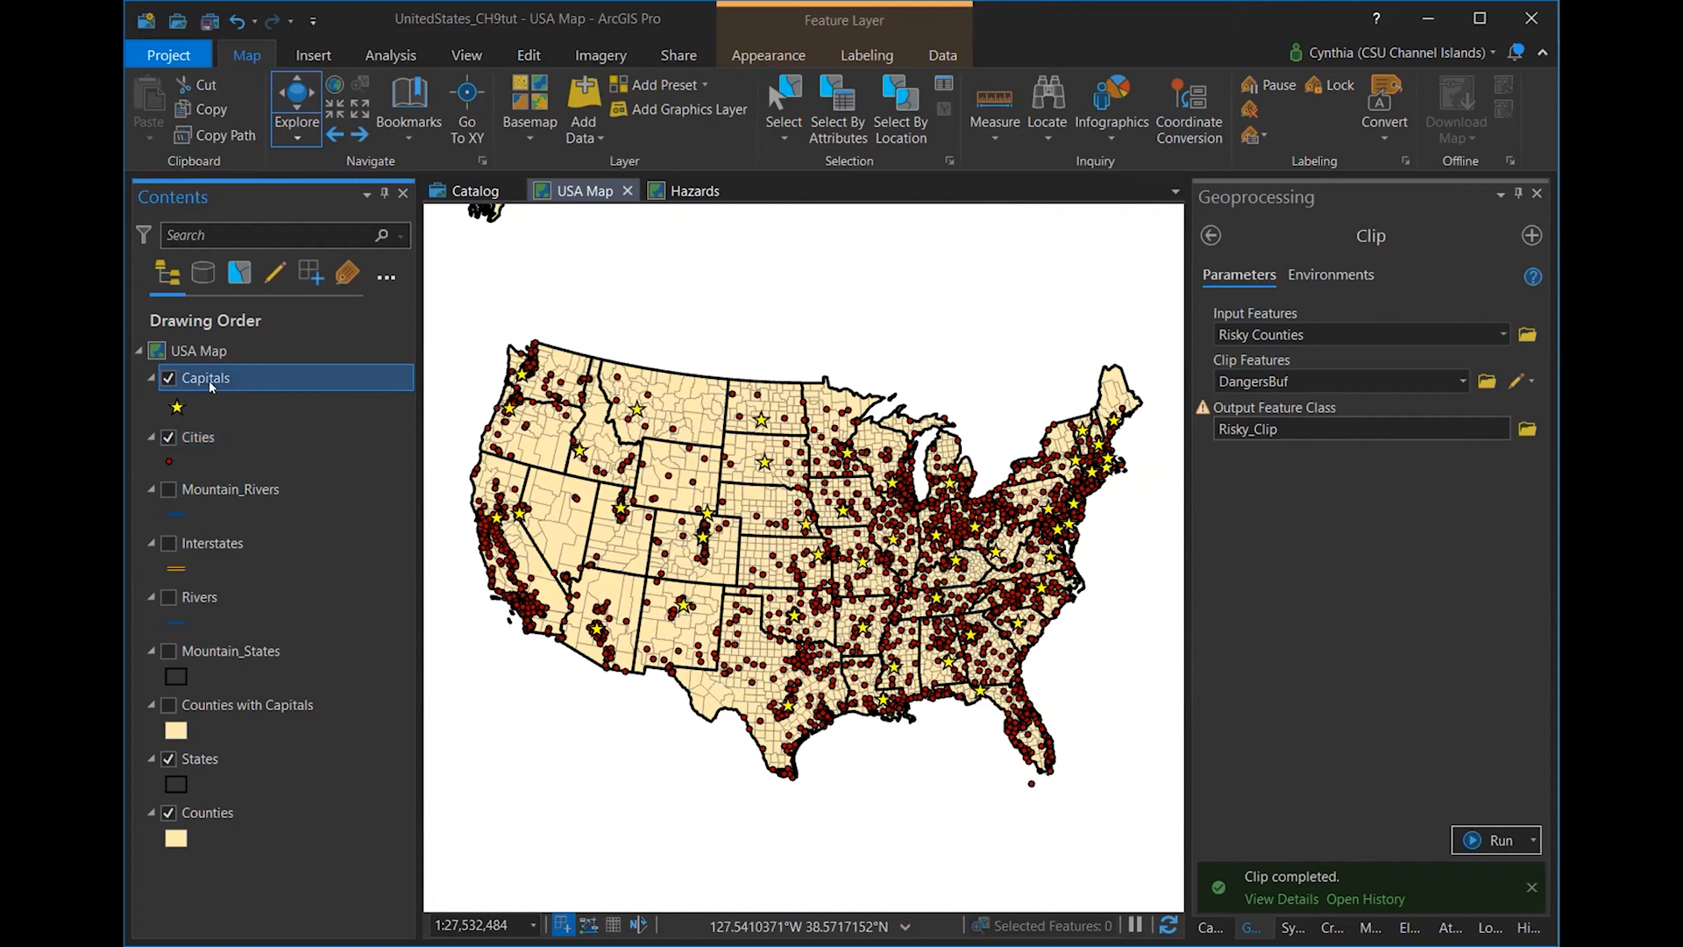
right_click(210, 385)
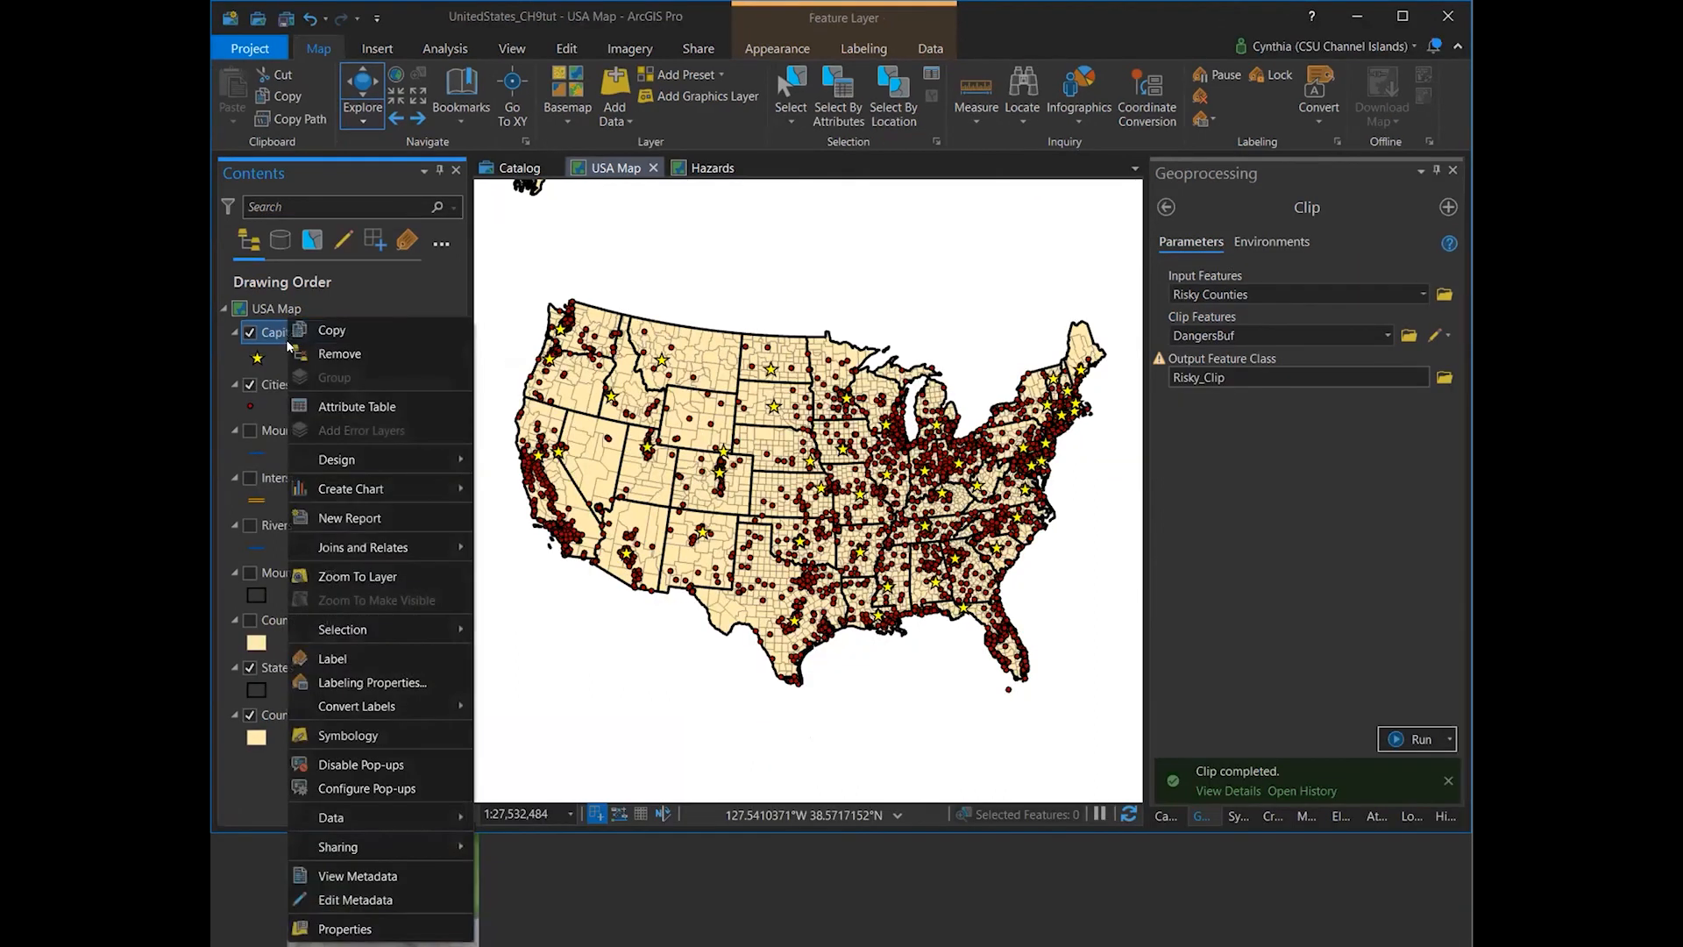
click(314, 408)
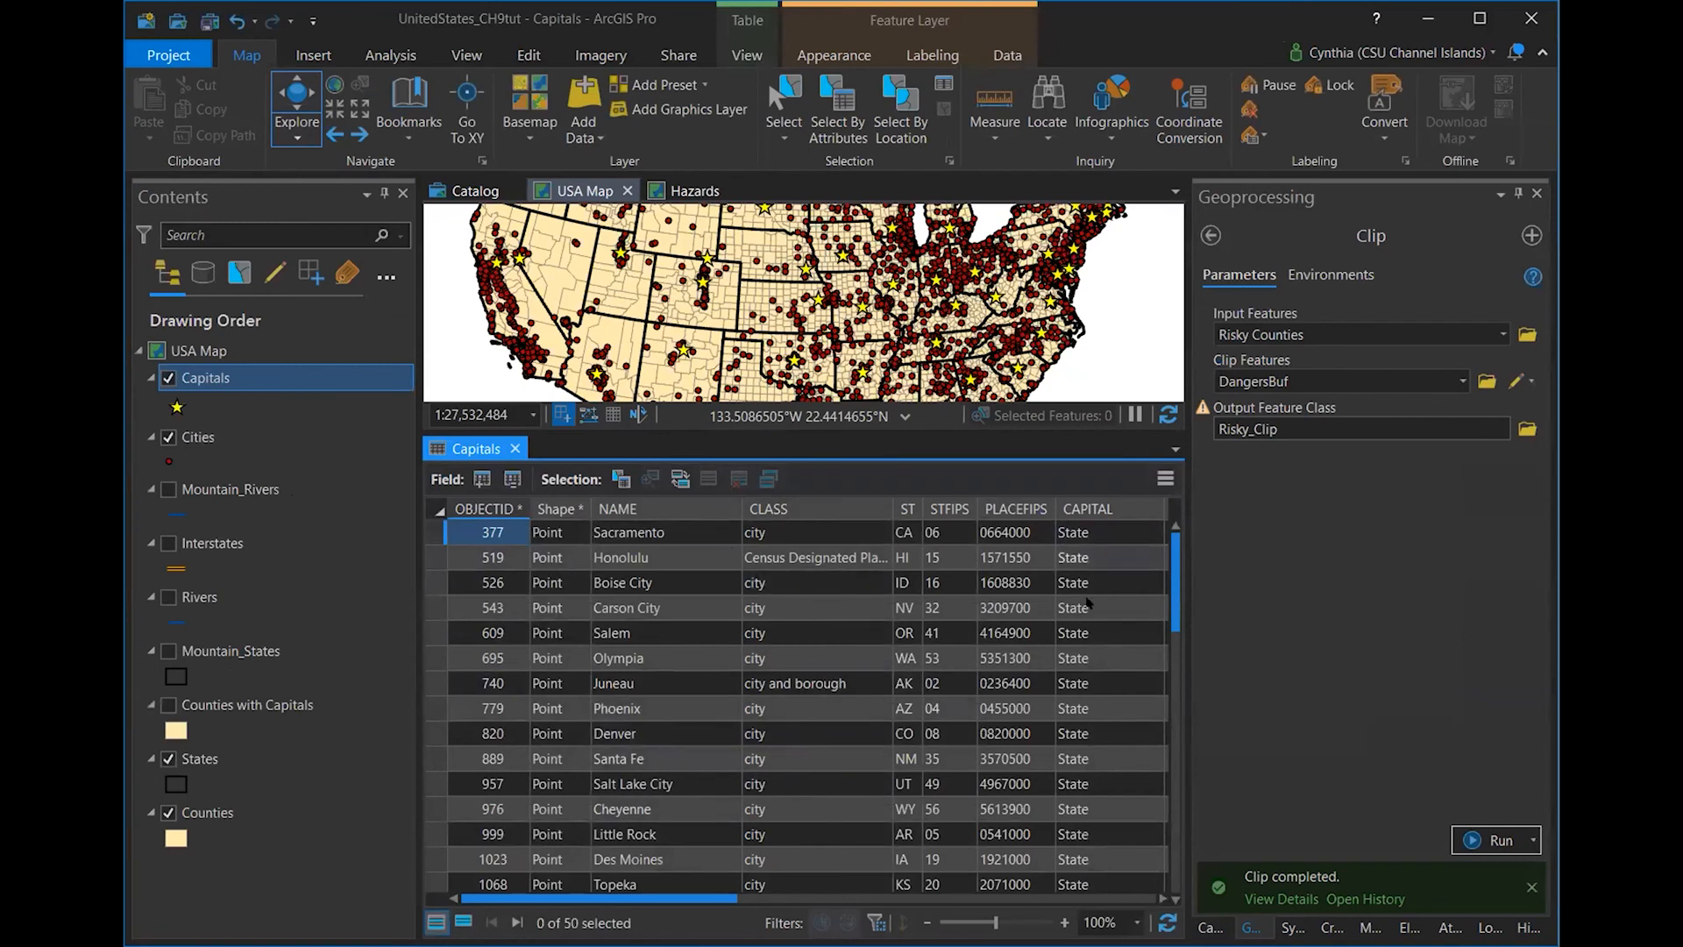
scroll(1066, 683, down, 10)
scroll(1066, 683, down, 3)
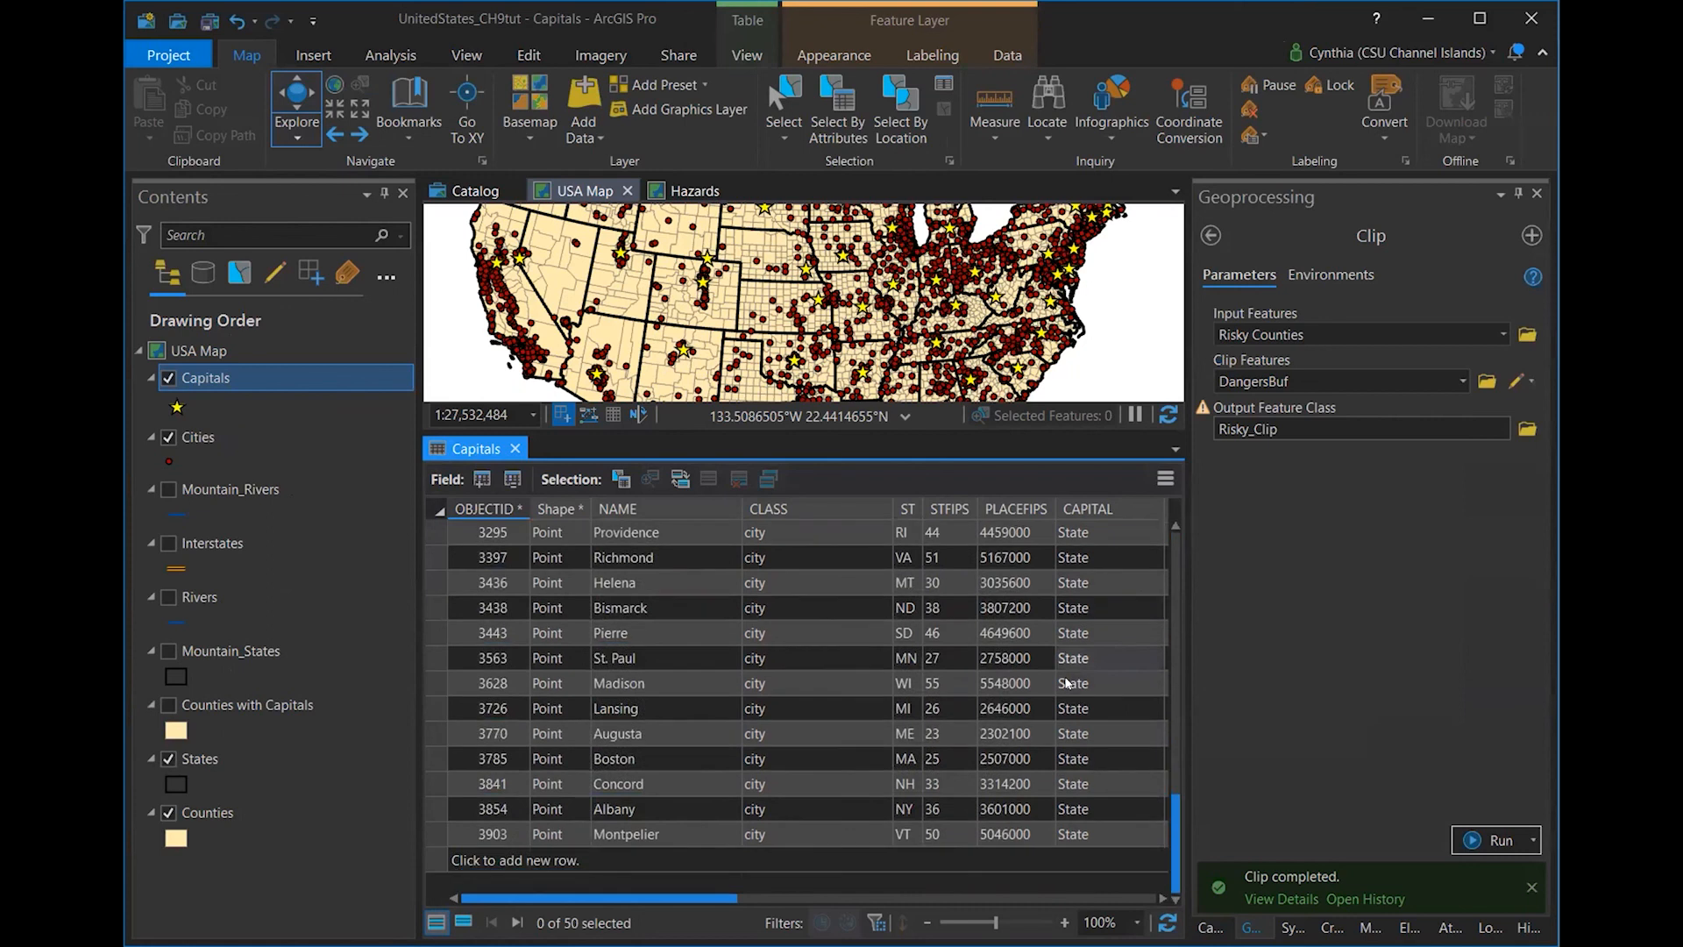
scroll(1137, 725, up, 4)
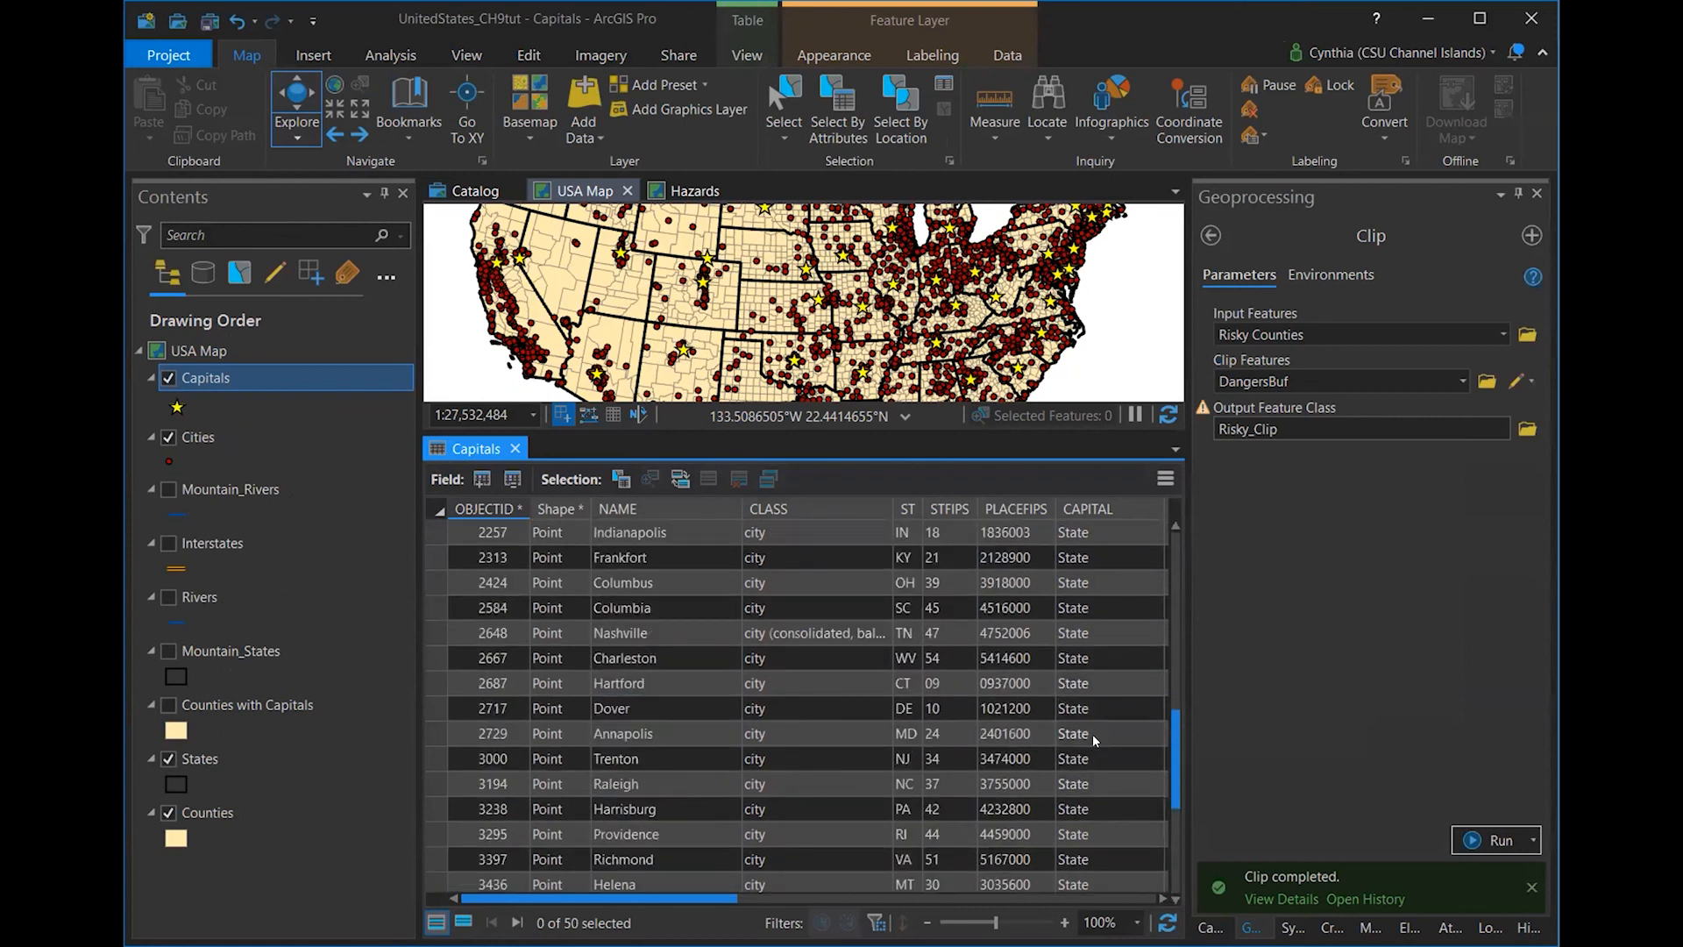
scroll(751, 682, up, 2)
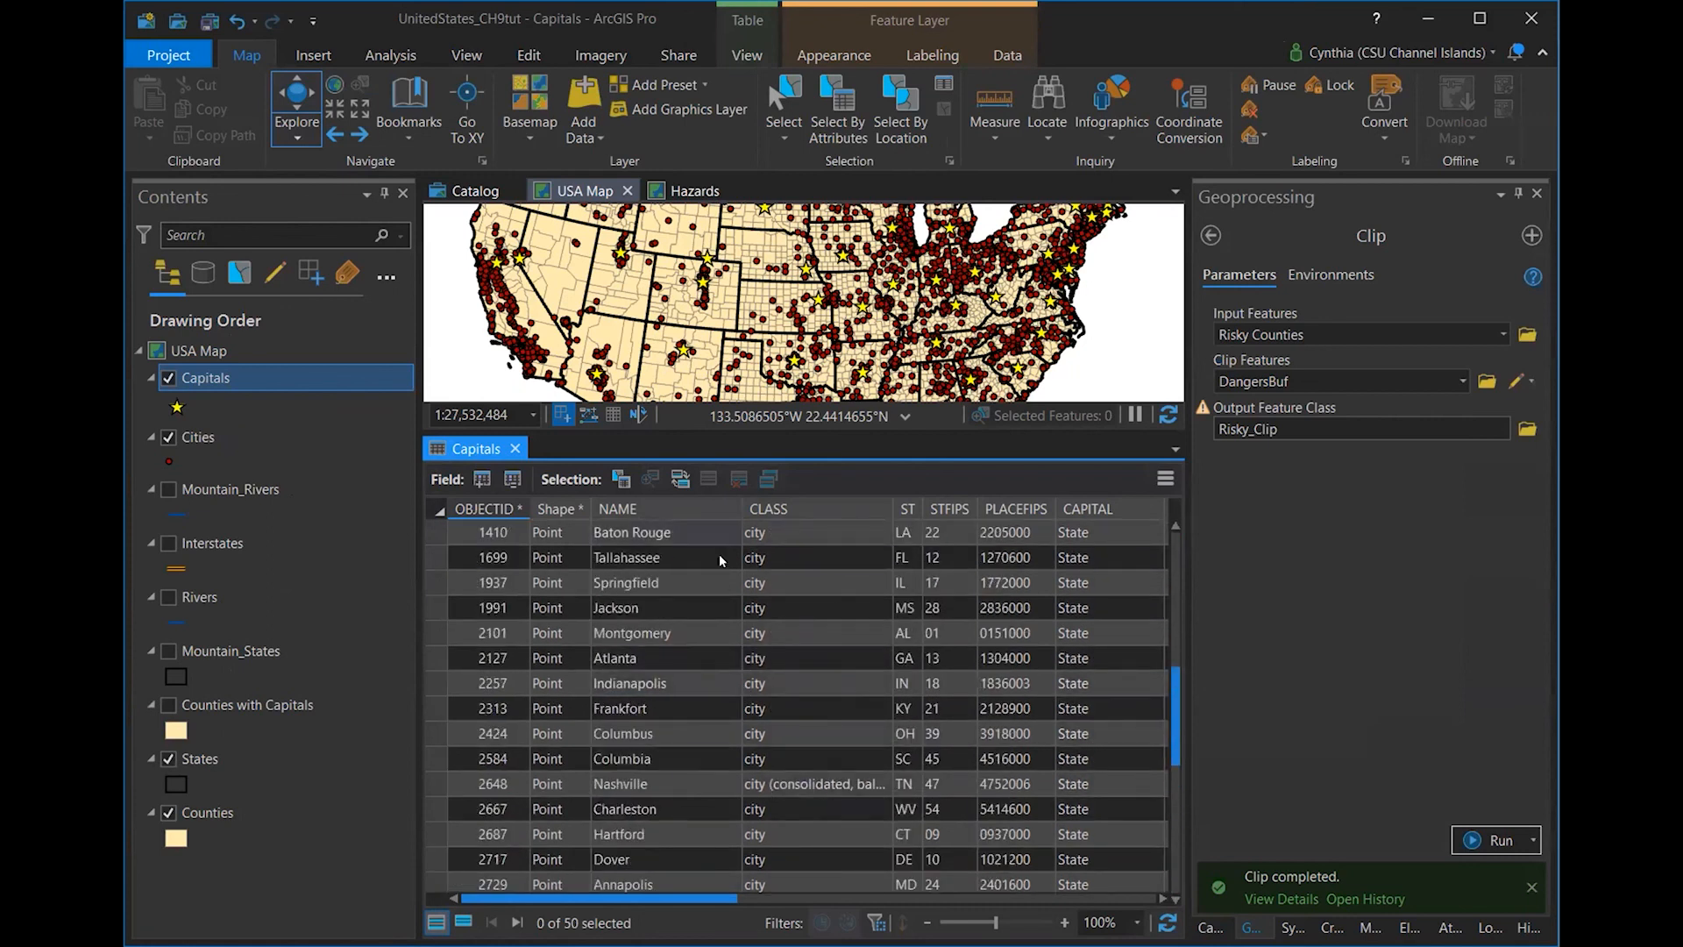
scroll(1062, 684, up, 1)
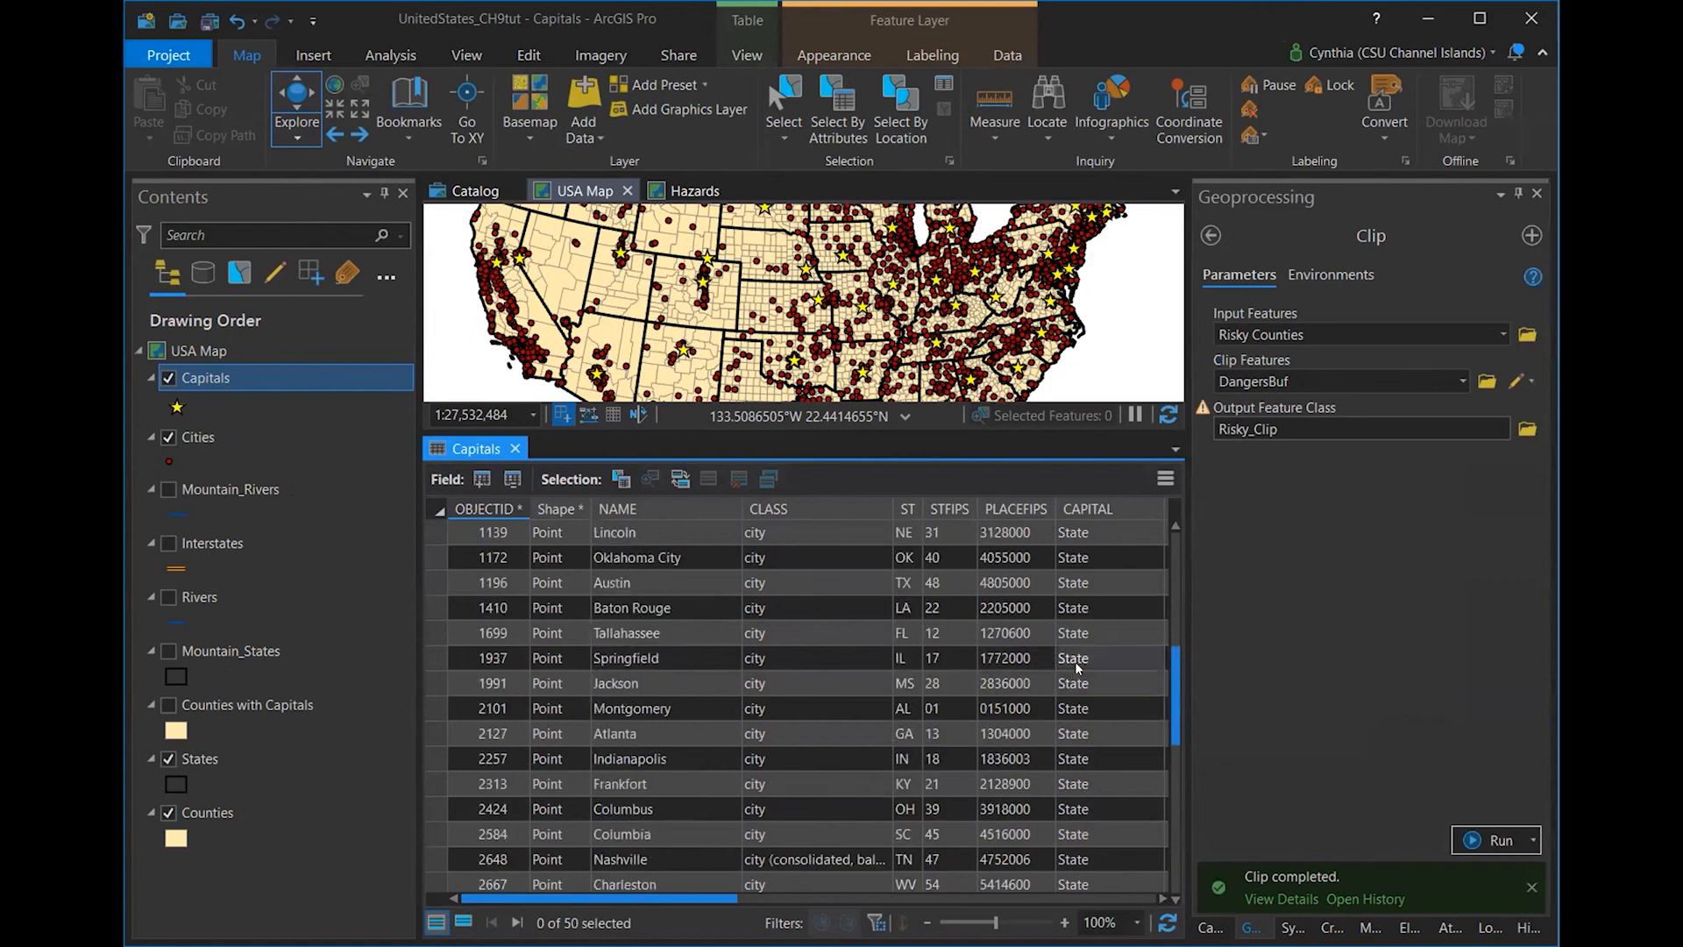
scroll(1077, 668, up, 2)
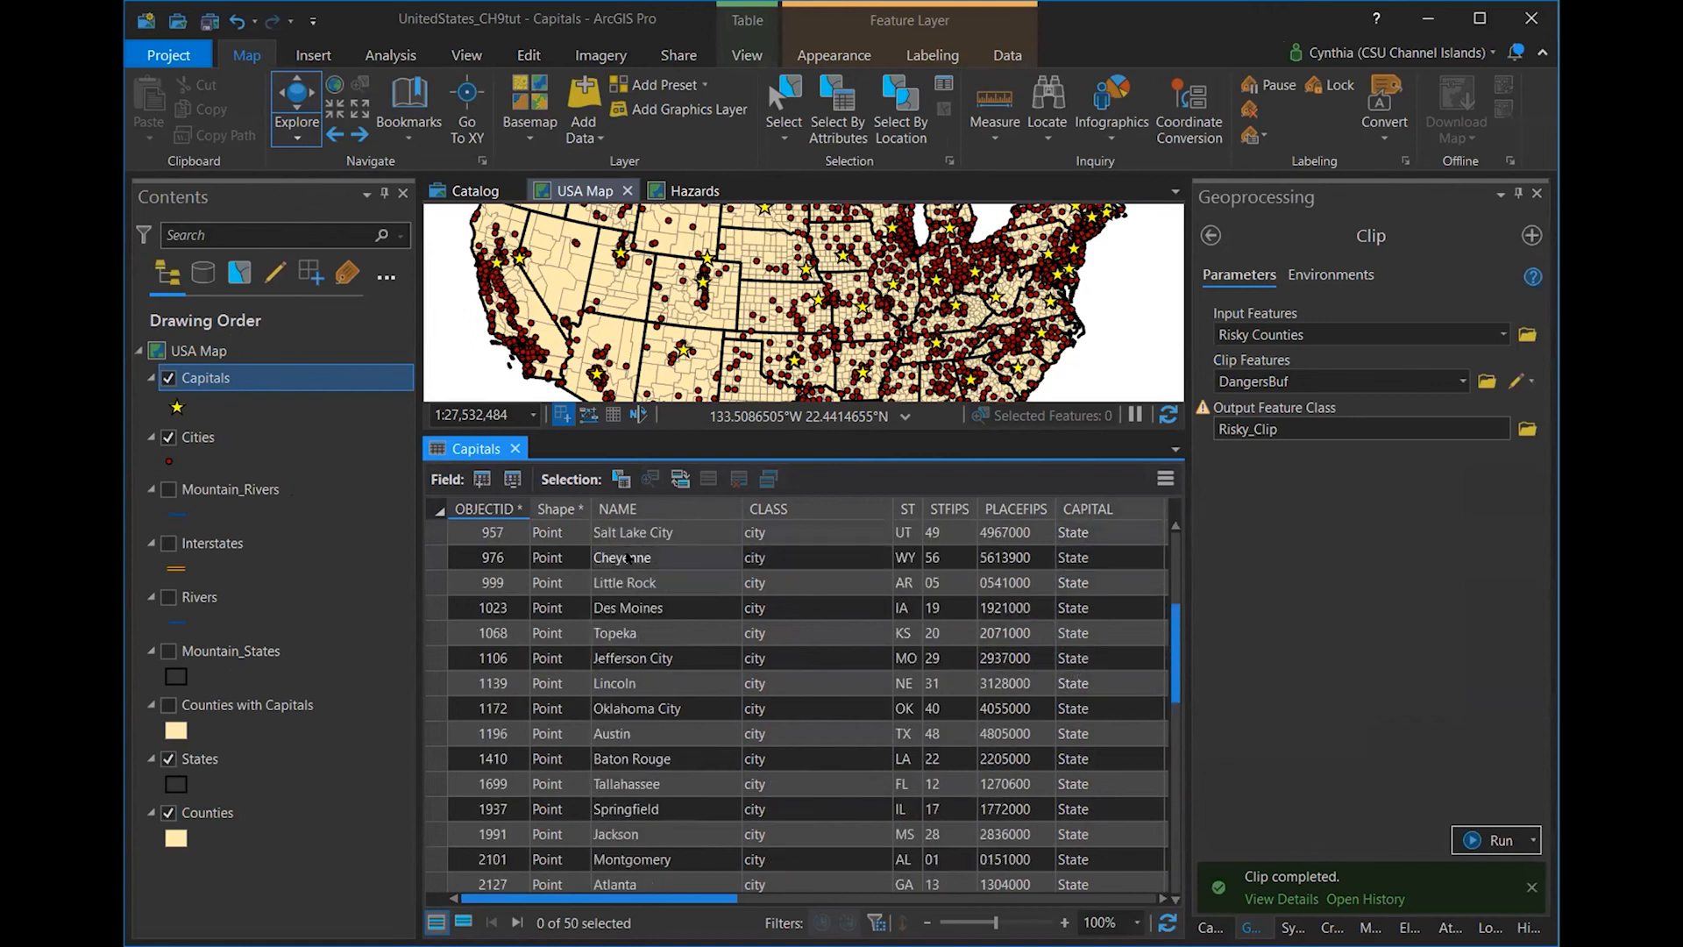
click(514, 448)
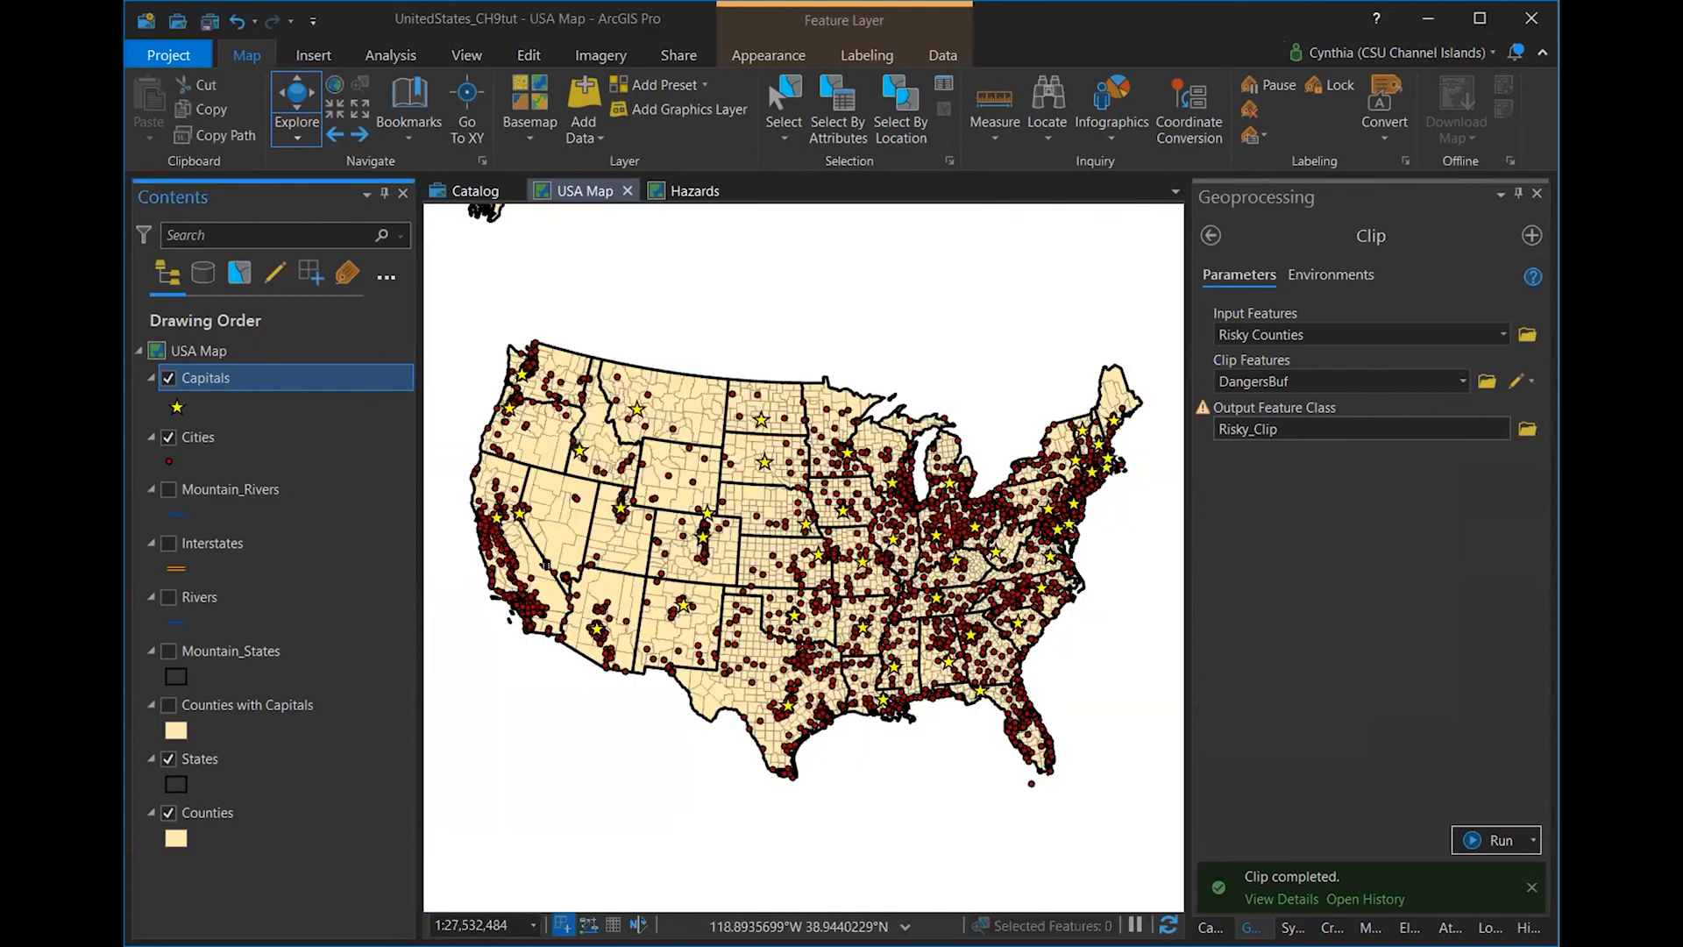
- Review the Capitals layer's data source, its feature class and its definition query in the layer properties
right_click(282, 379)
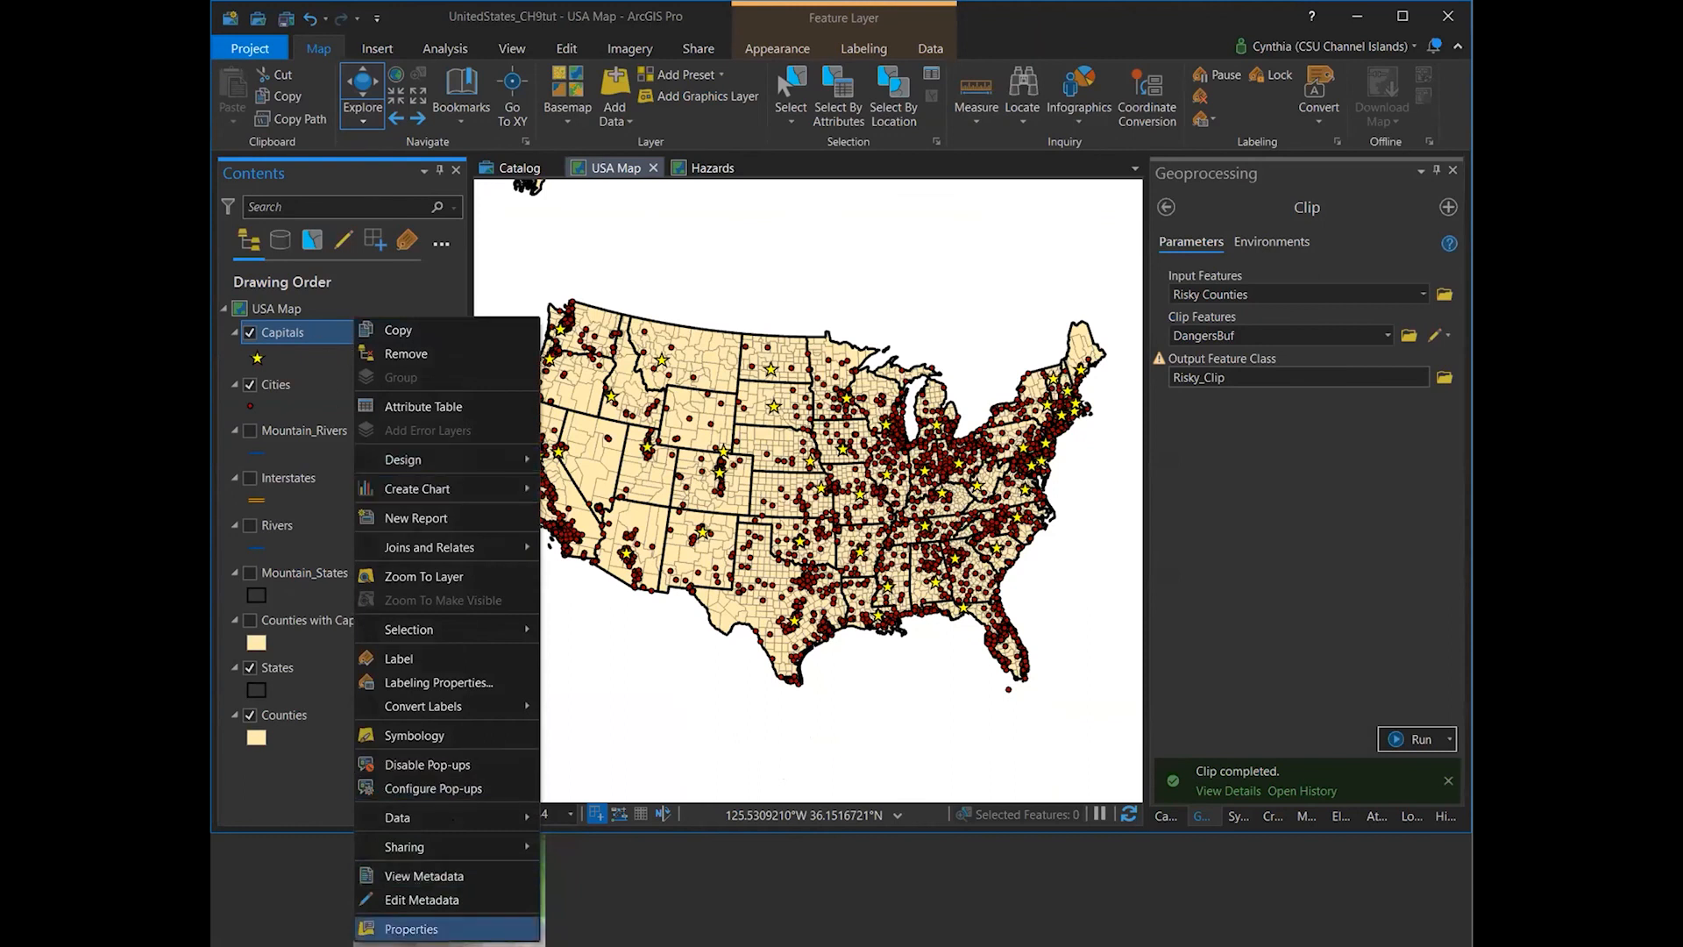
click(411, 928)
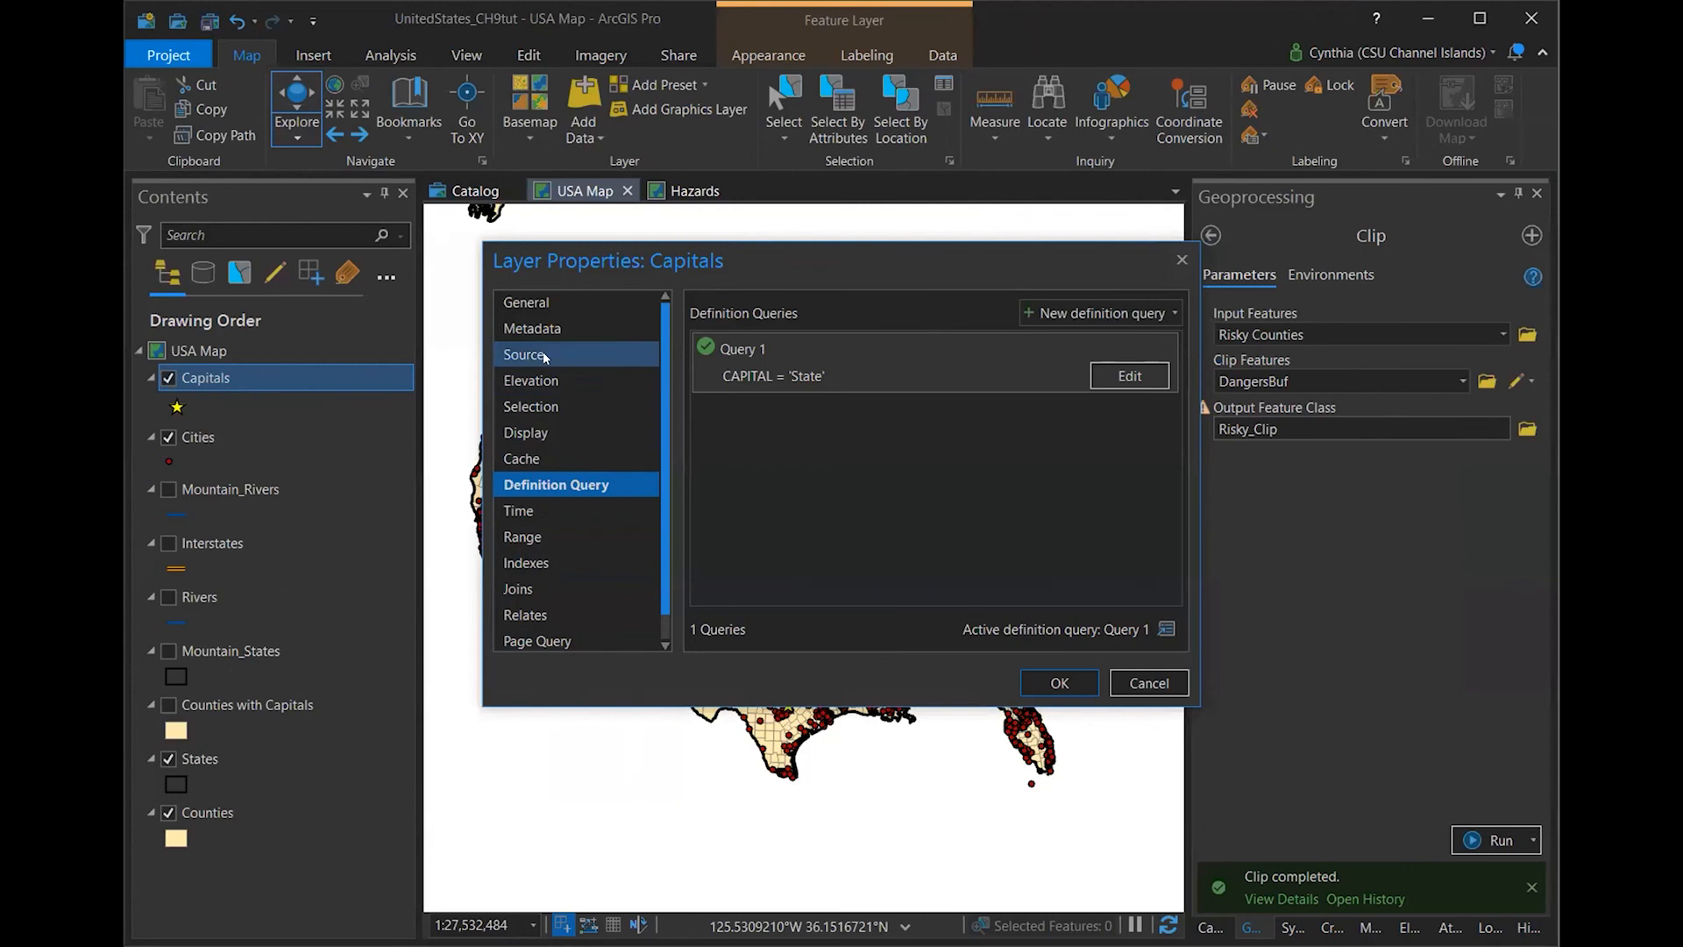
click(538, 355)
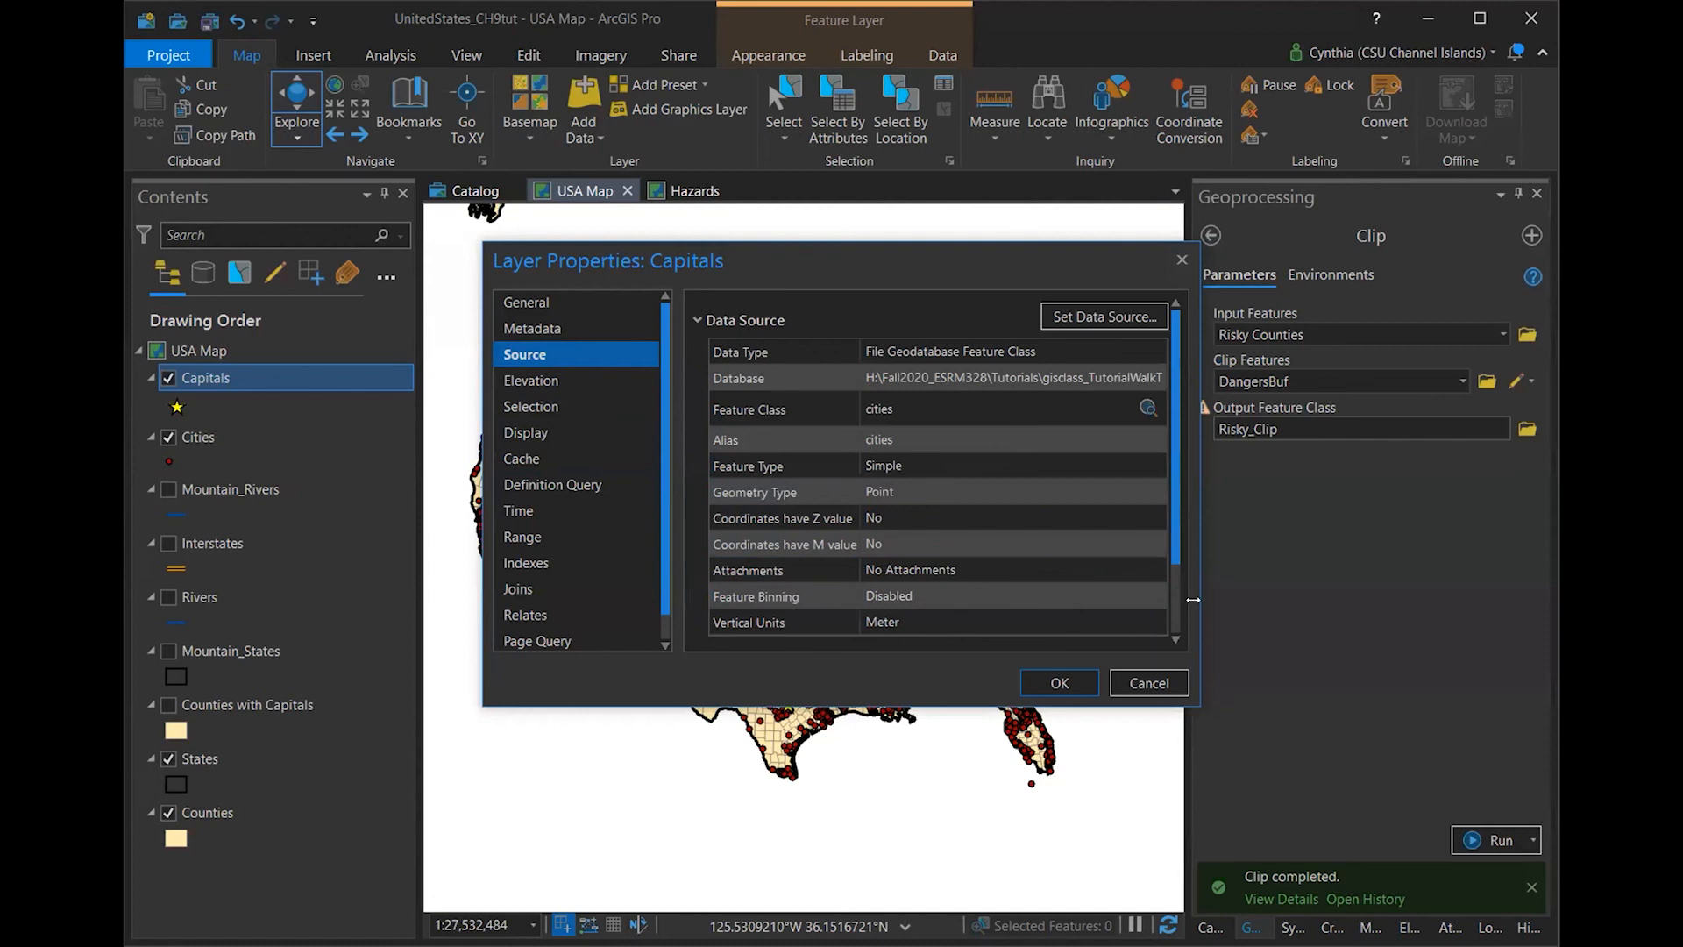
drag(1193, 600, 1606, 599)
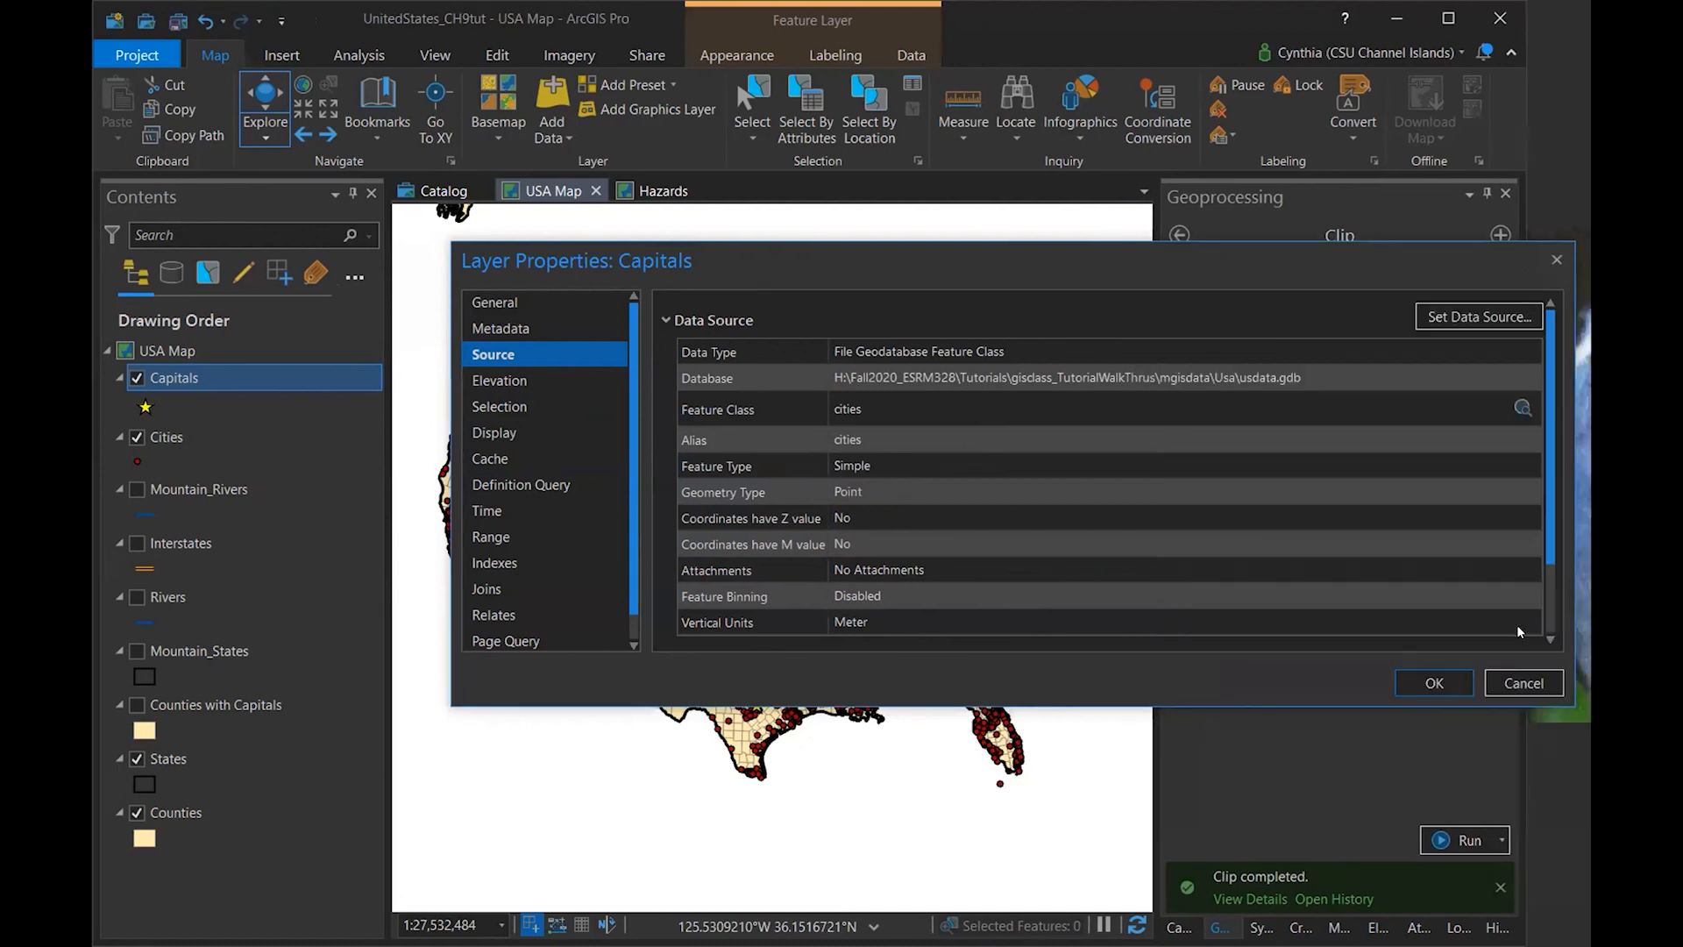
click(853, 409)
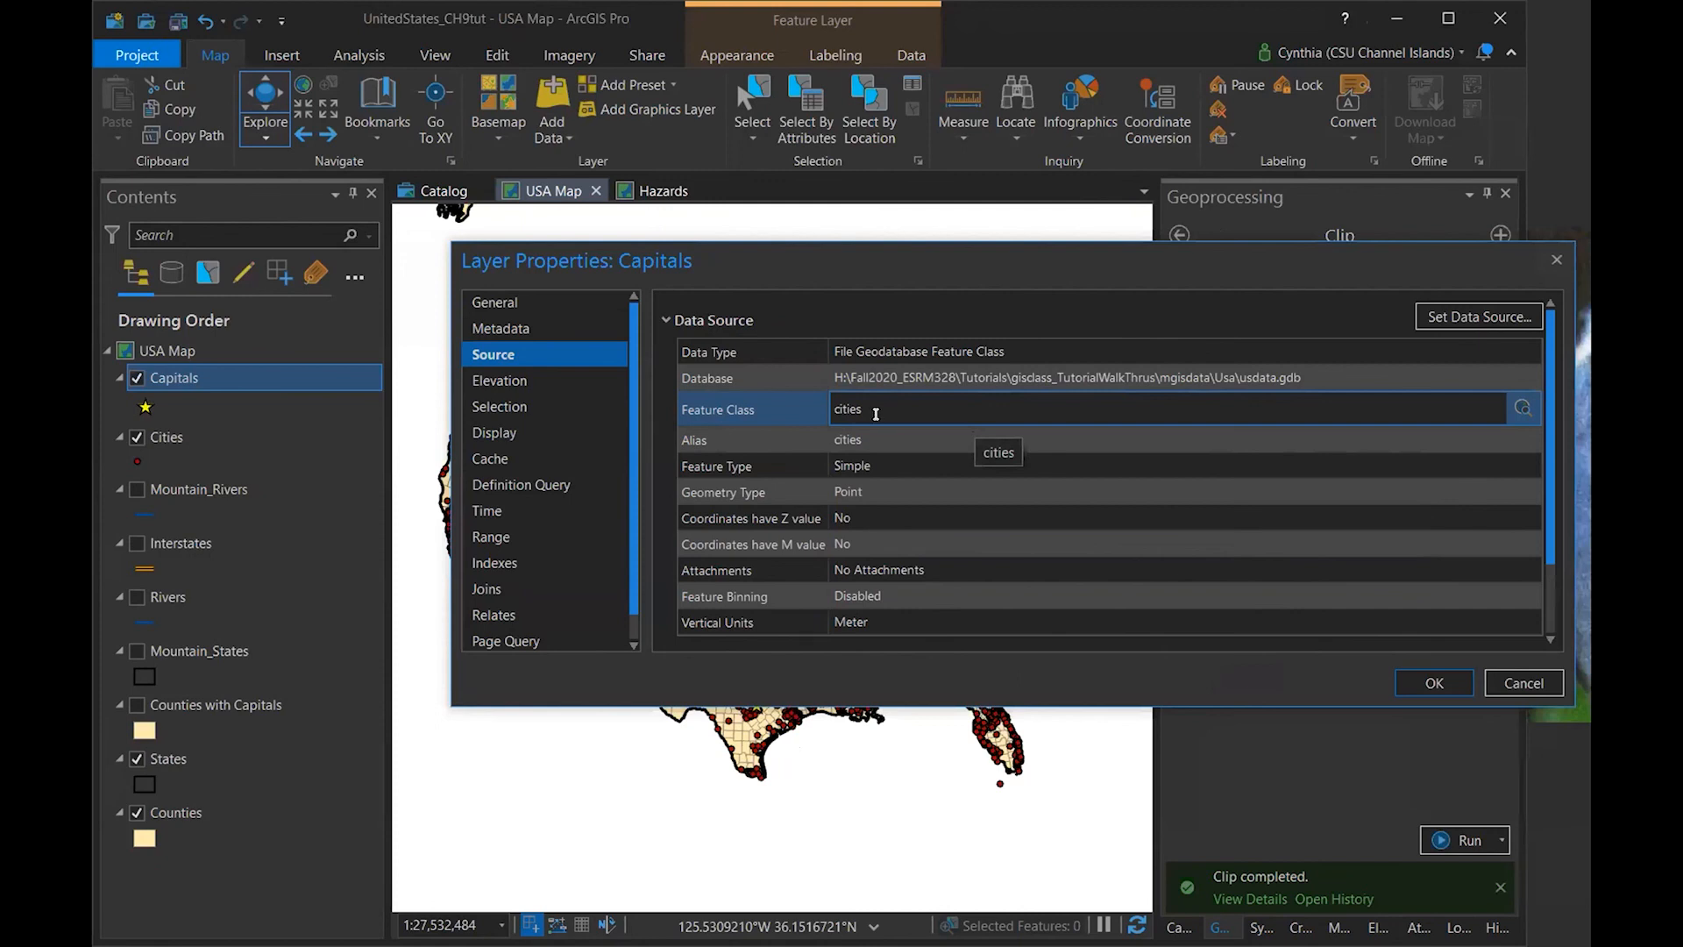
click(541, 484)
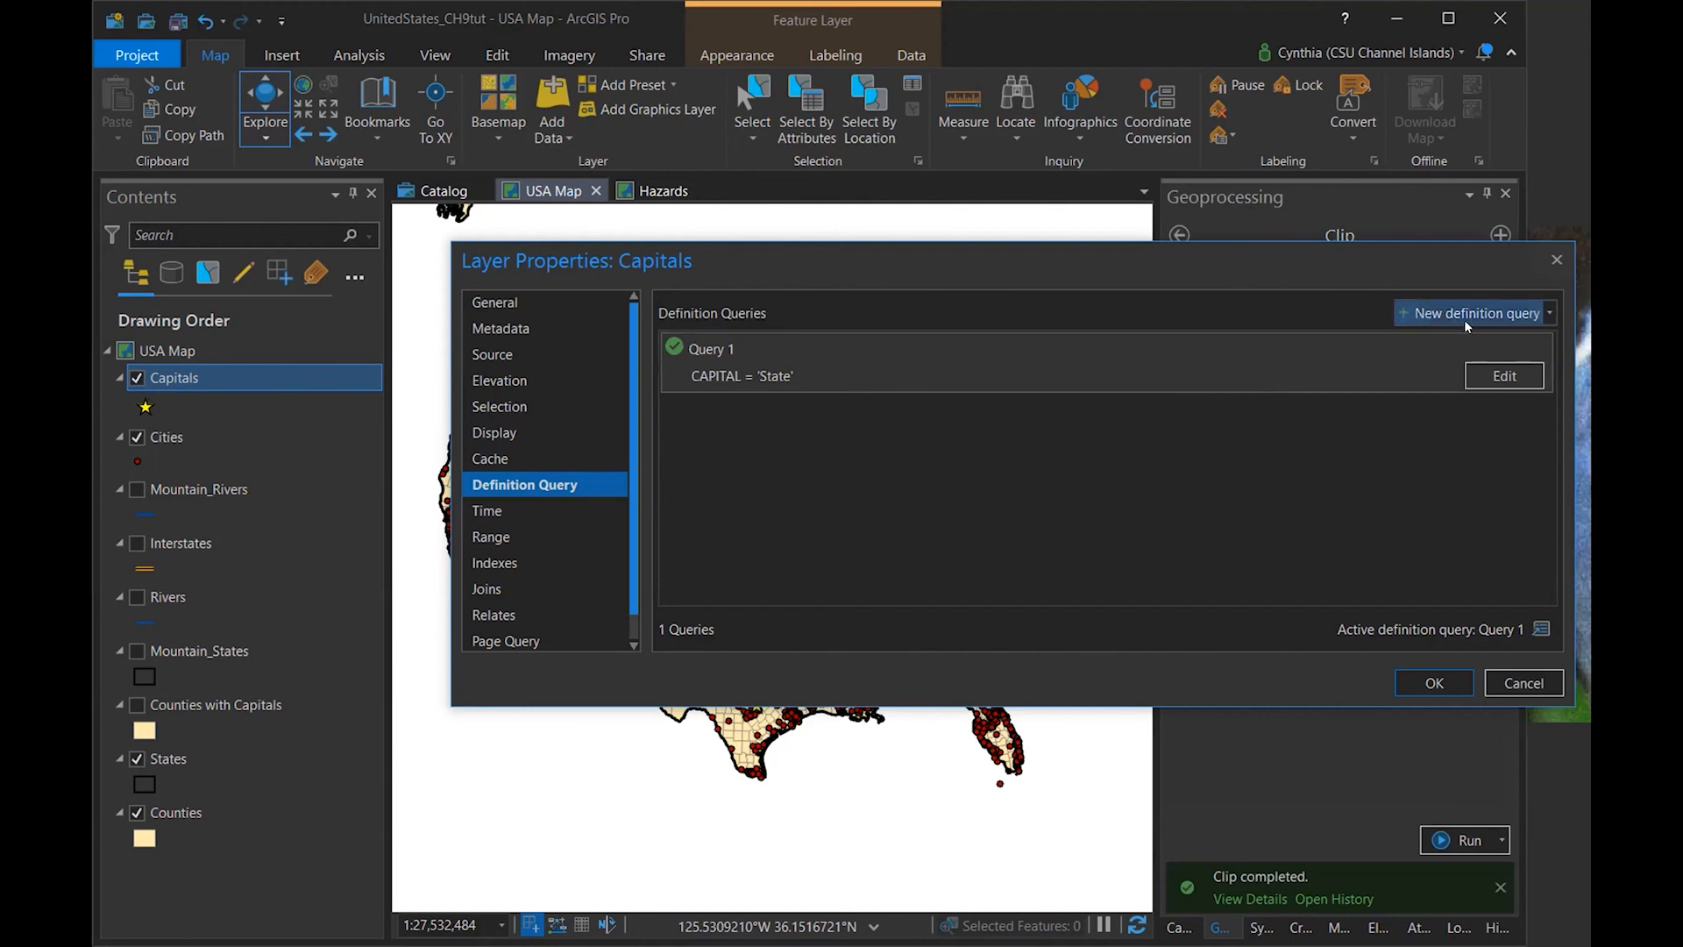
click(1451, 683)
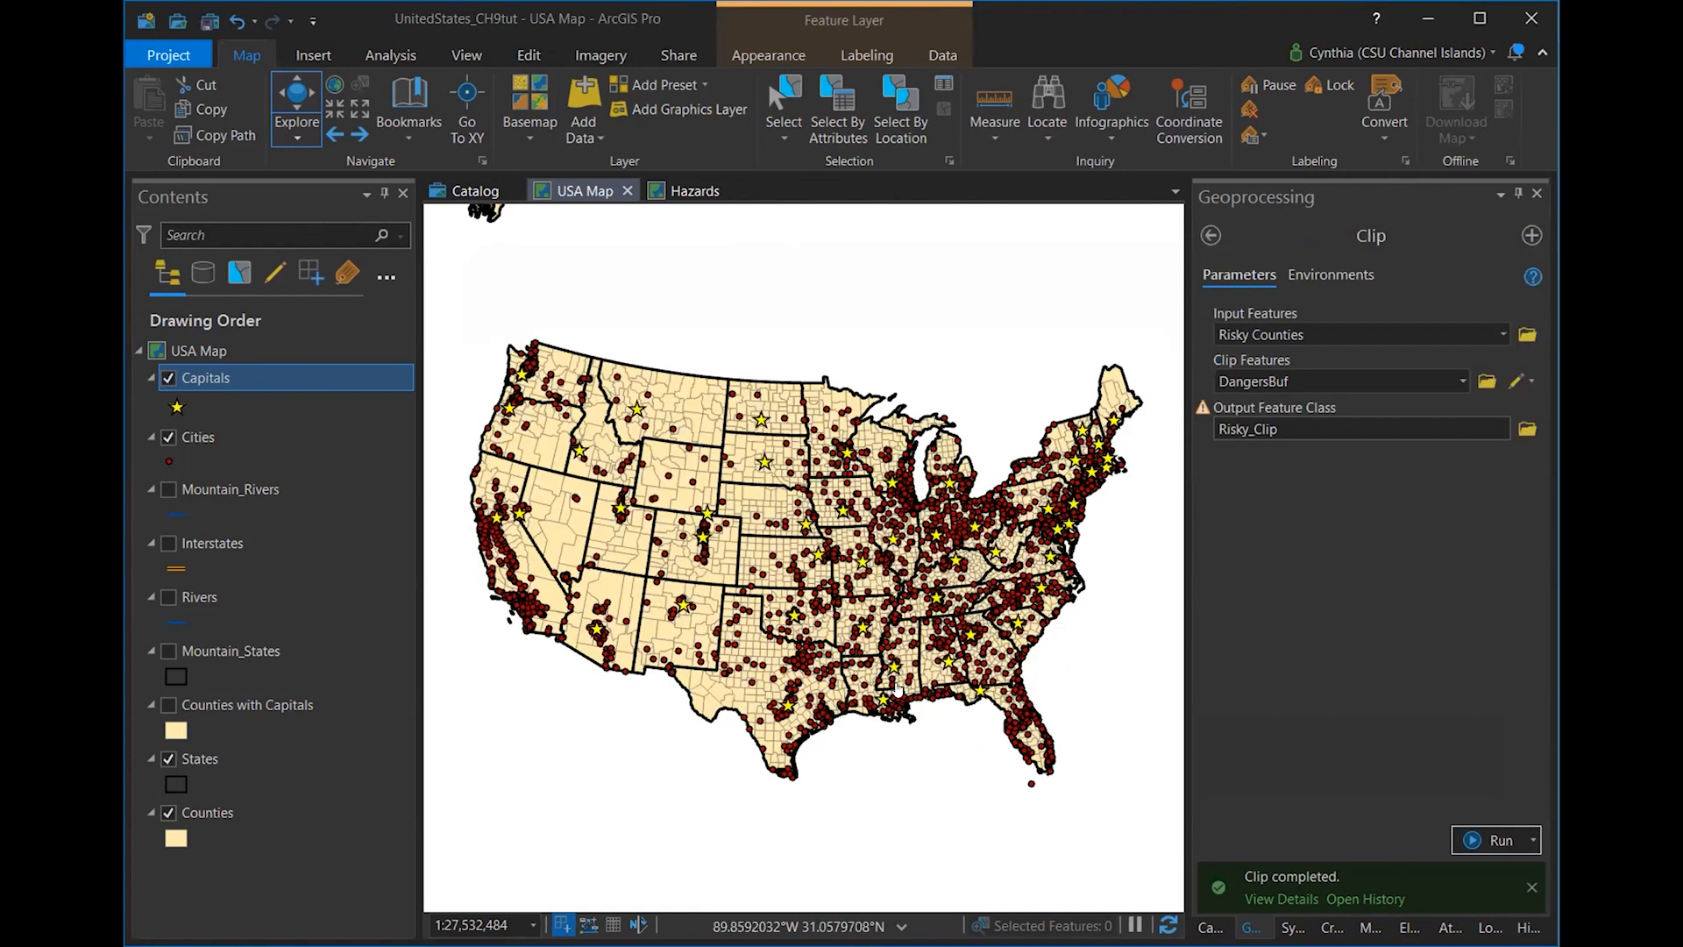
- Hide the Cities layer and save the Capitals layer as the layer file USCapitals.lyrx in the UnitedStates_Tutorial folder
click(170, 438)
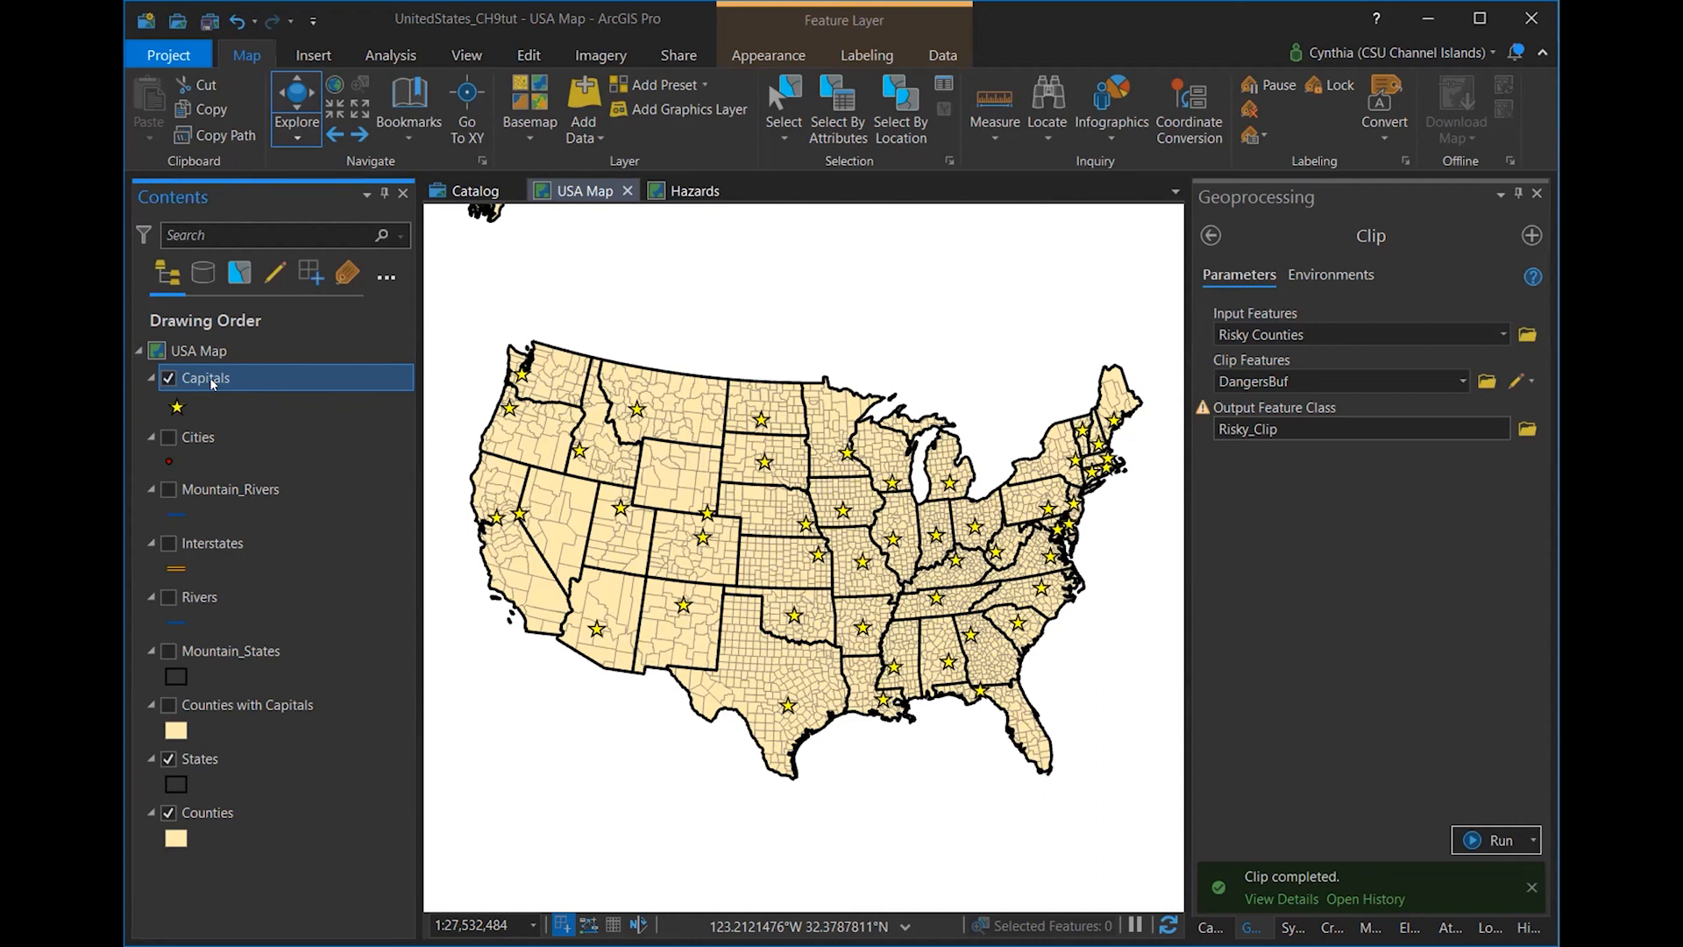
right_click(211, 382)
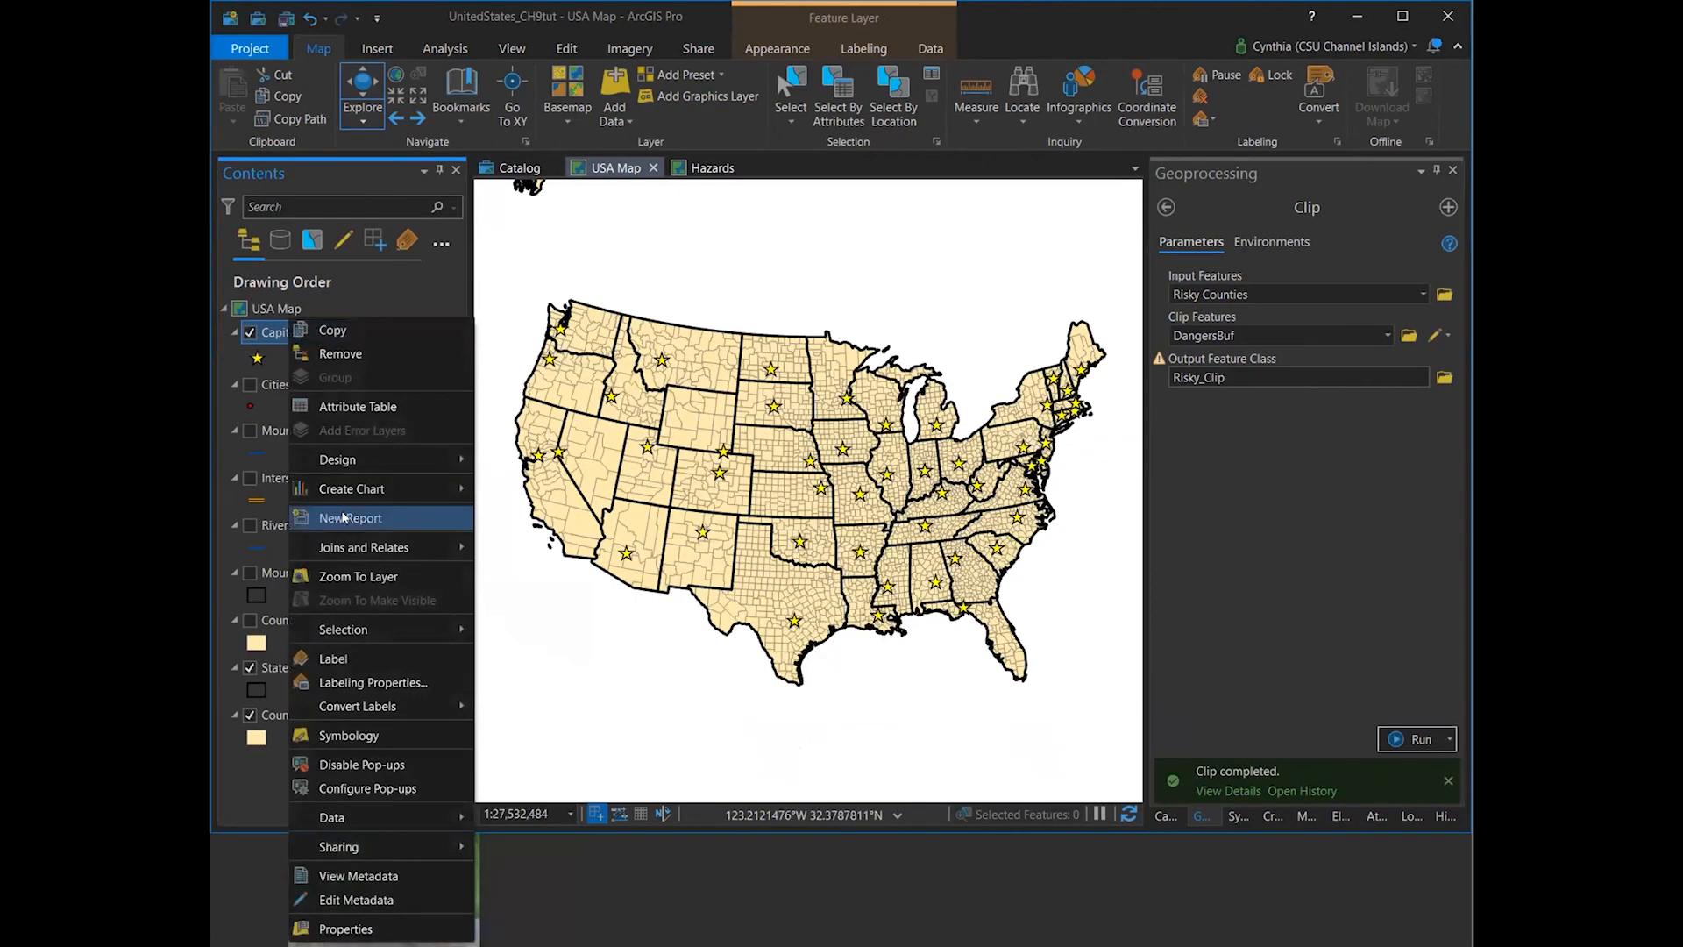
mouse_move(358, 849)
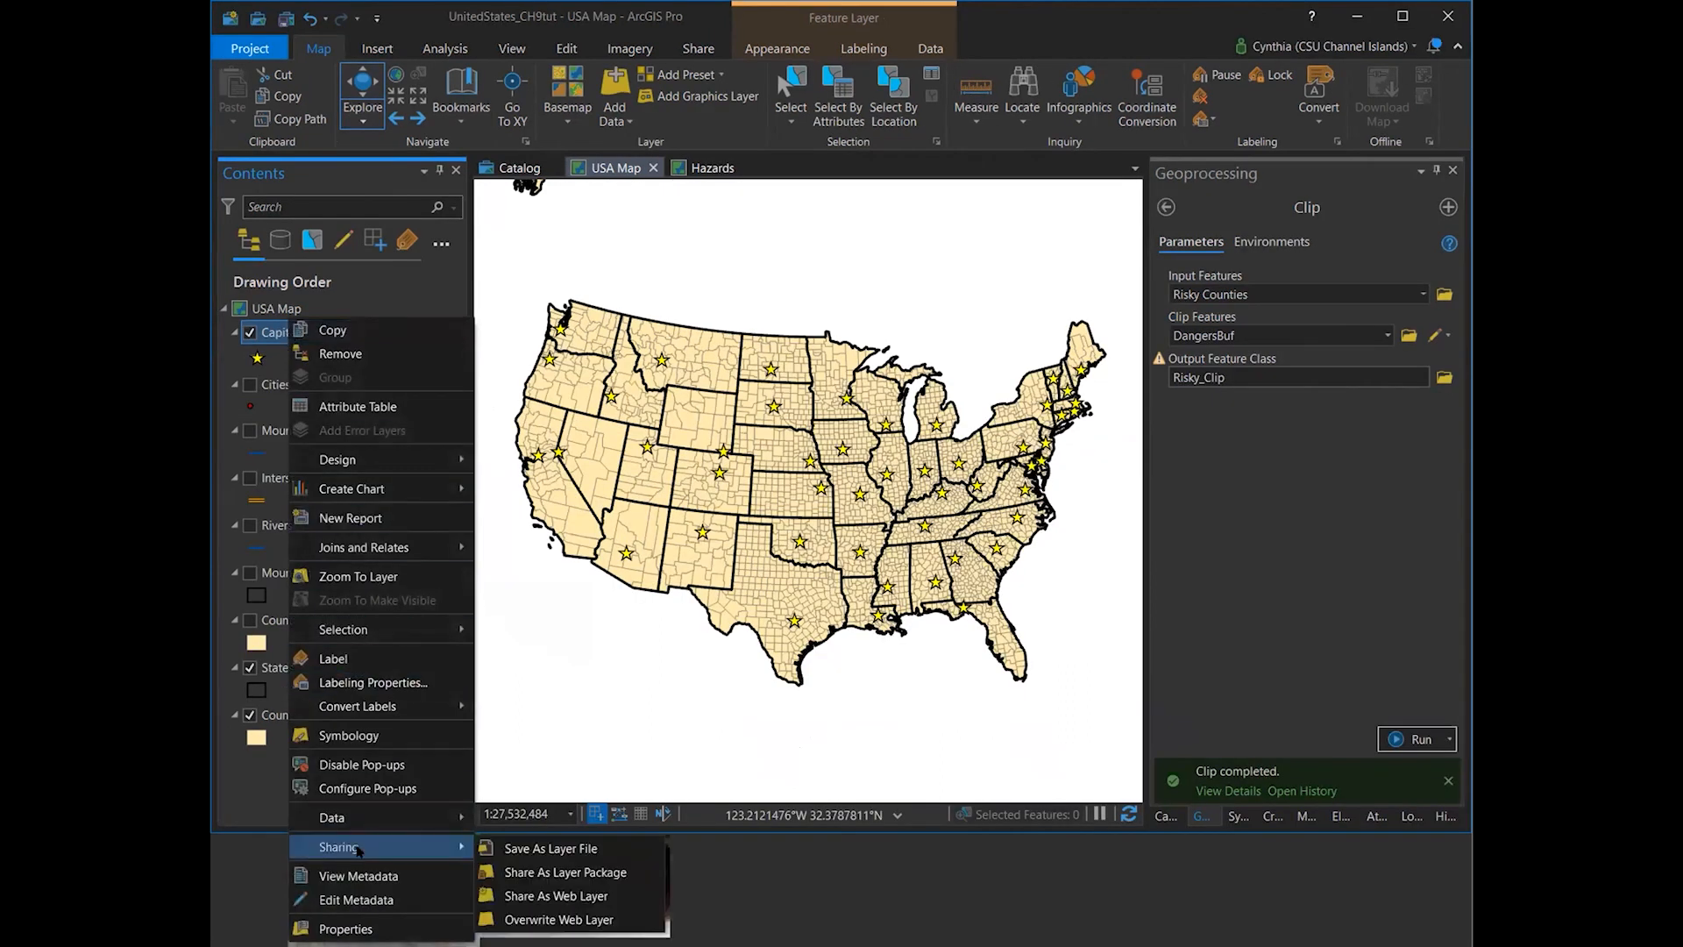
click(542, 850)
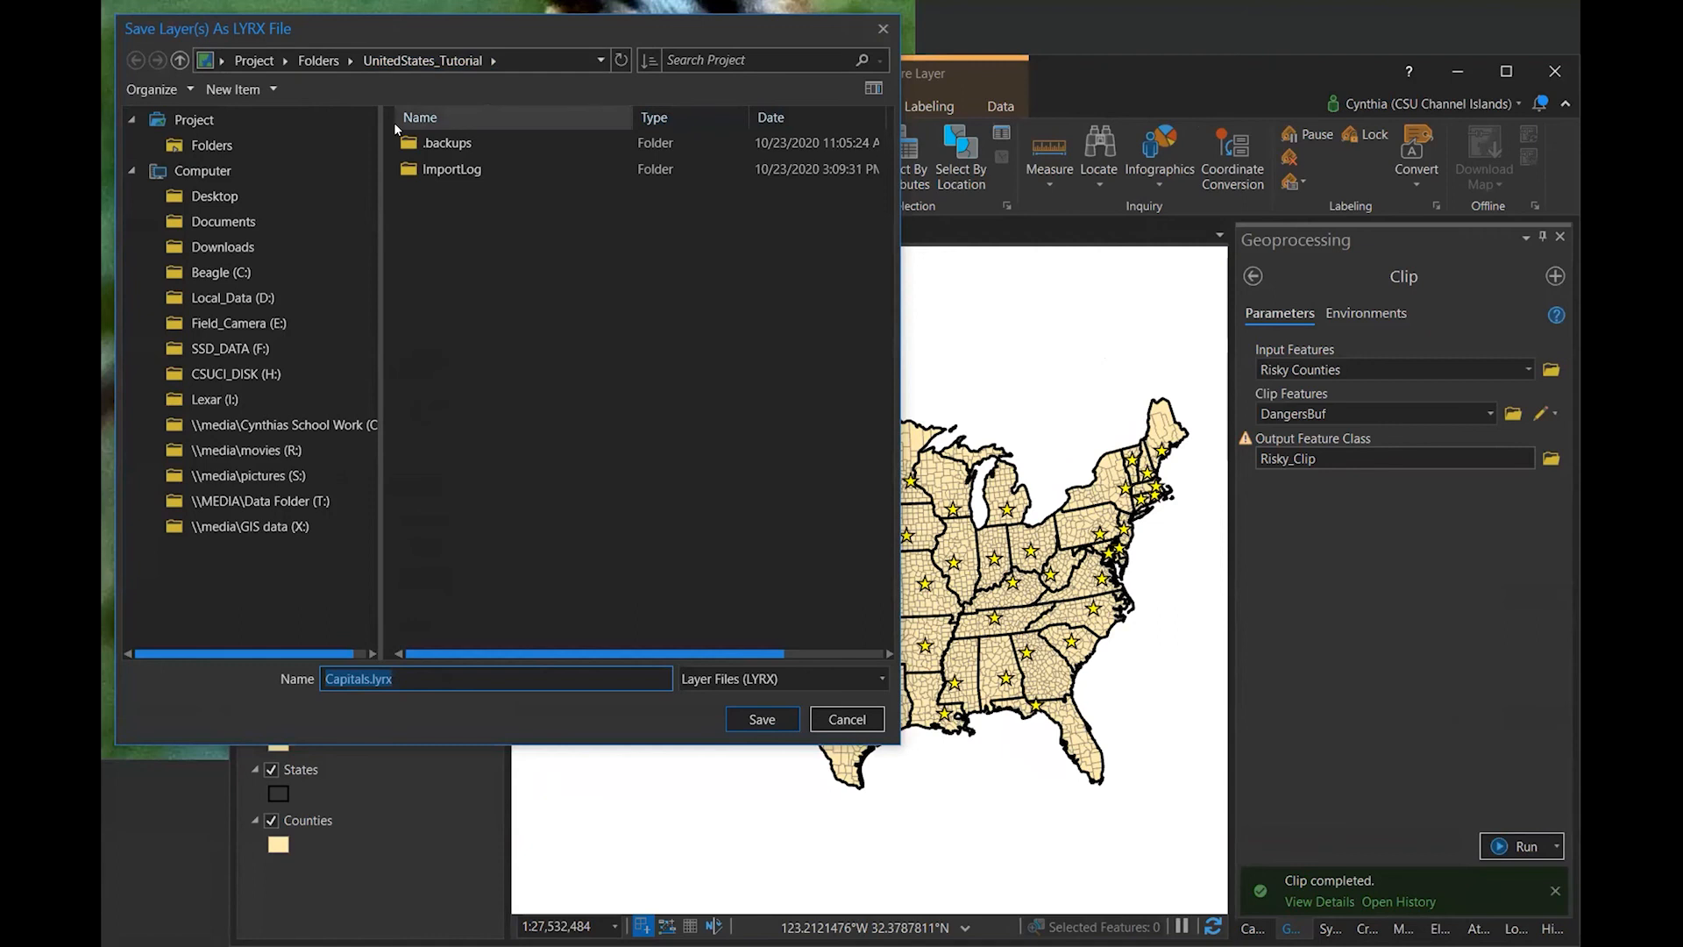
click(369, 680)
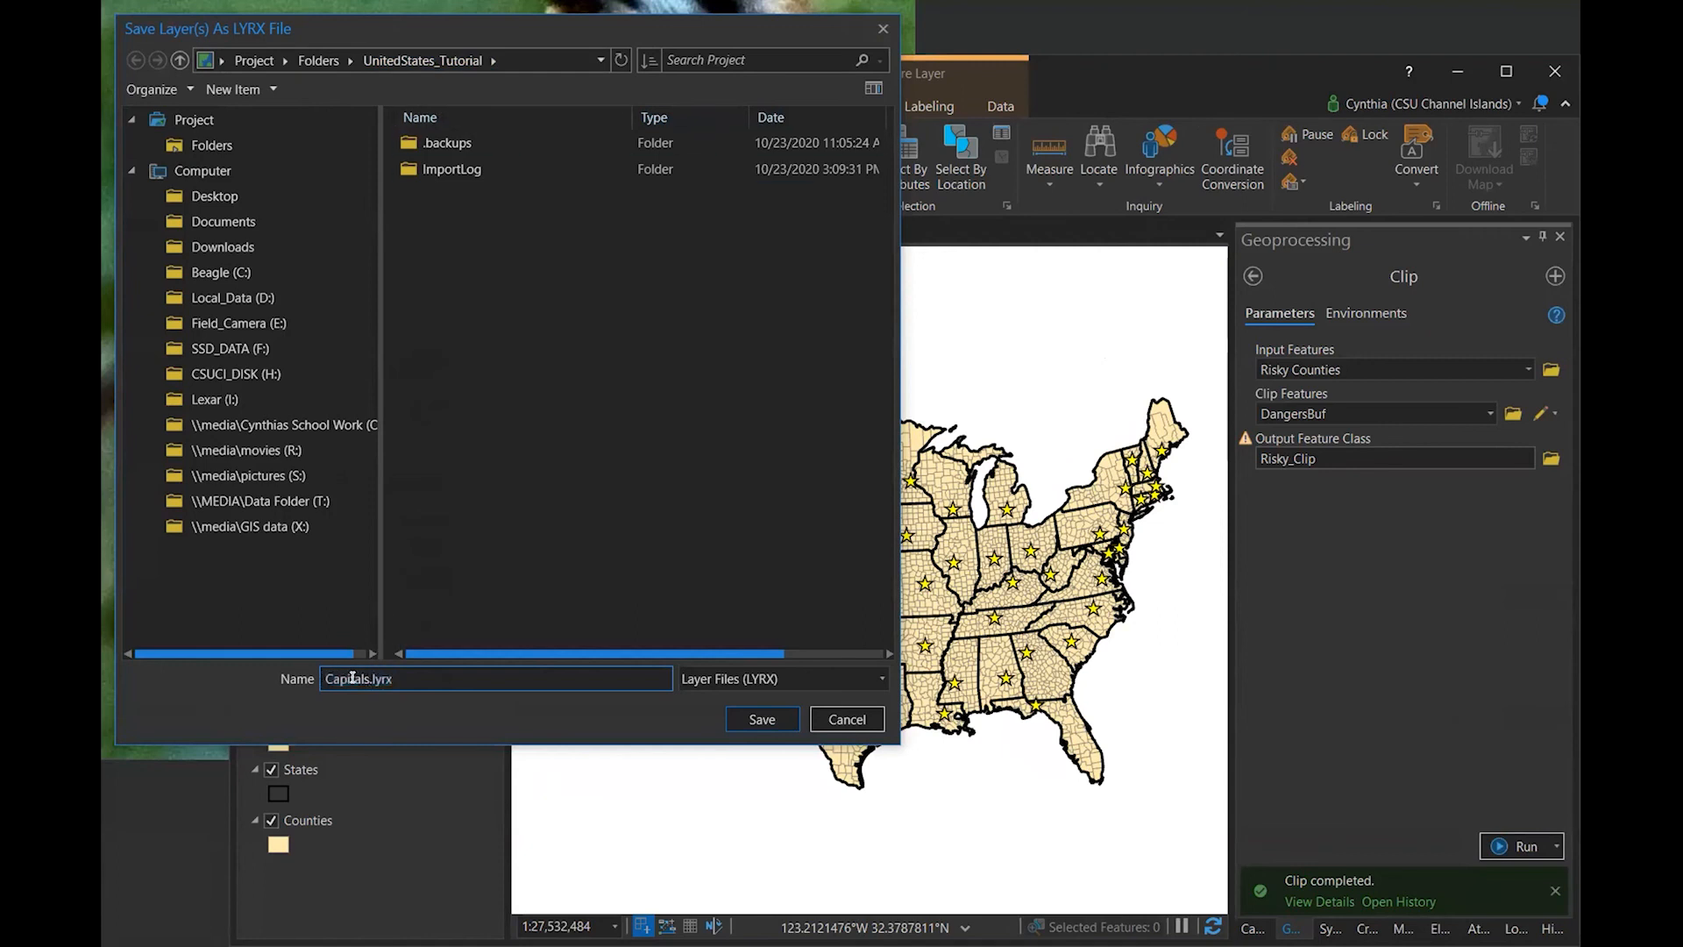
click(325, 677)
text(US)
click(760, 717)
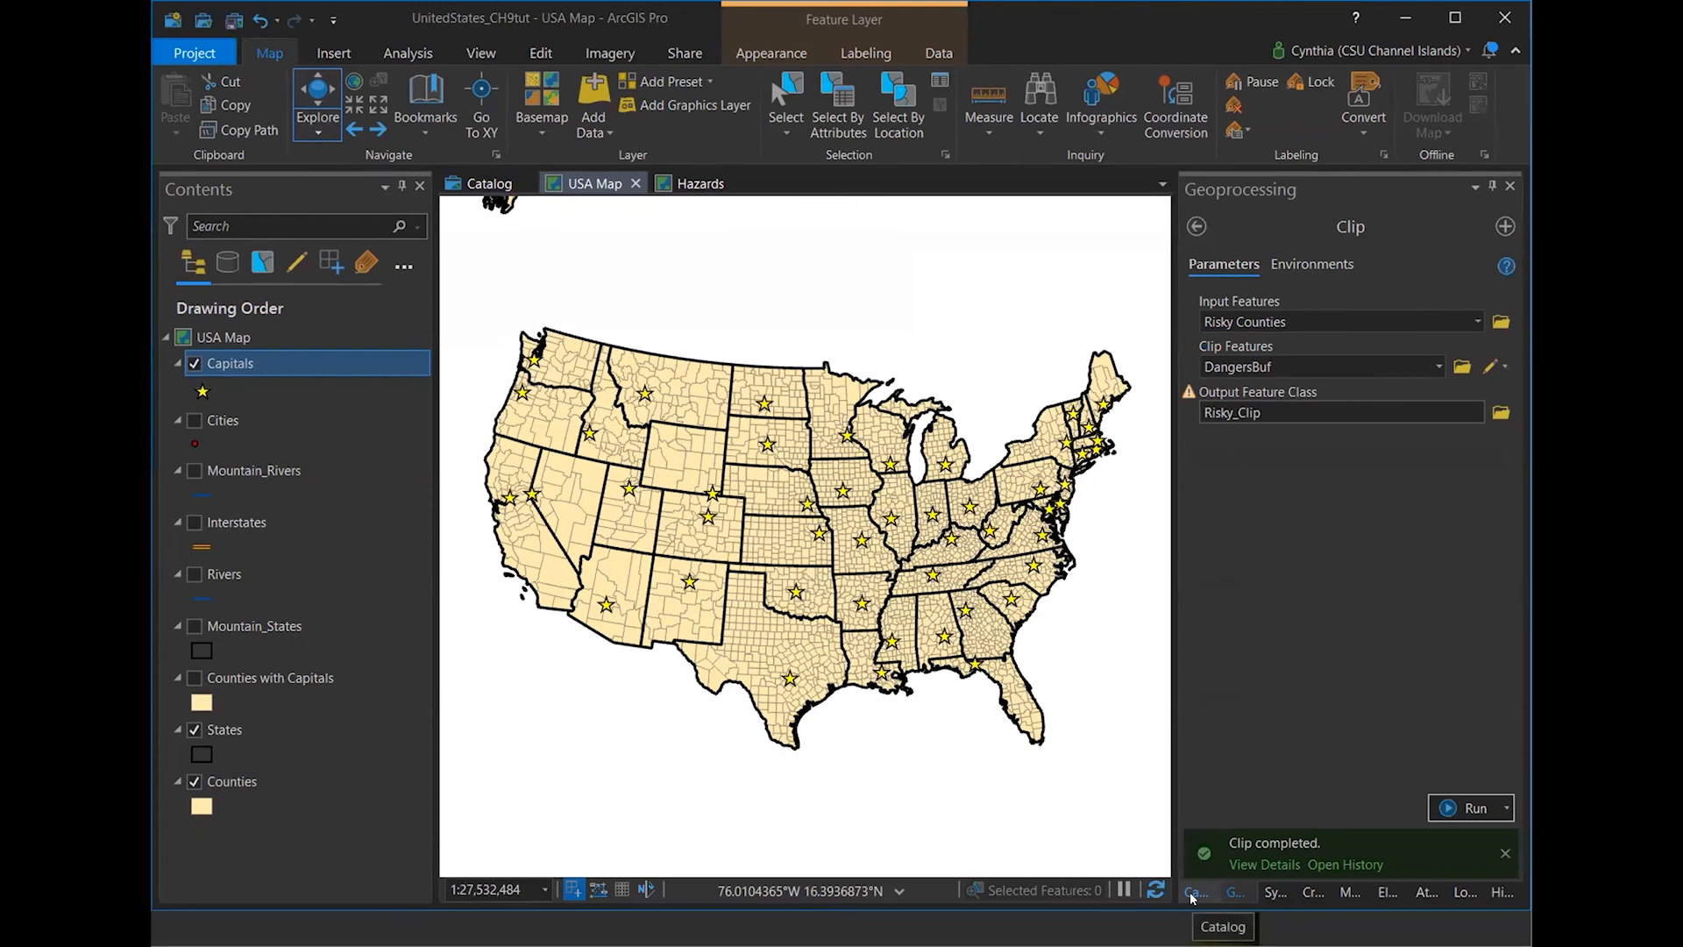
- Add USCapitals.lyrx from the UnitedStates_Tutorial folder to the Hazards map and hide the Risky_Clip layer
click(1194, 892)
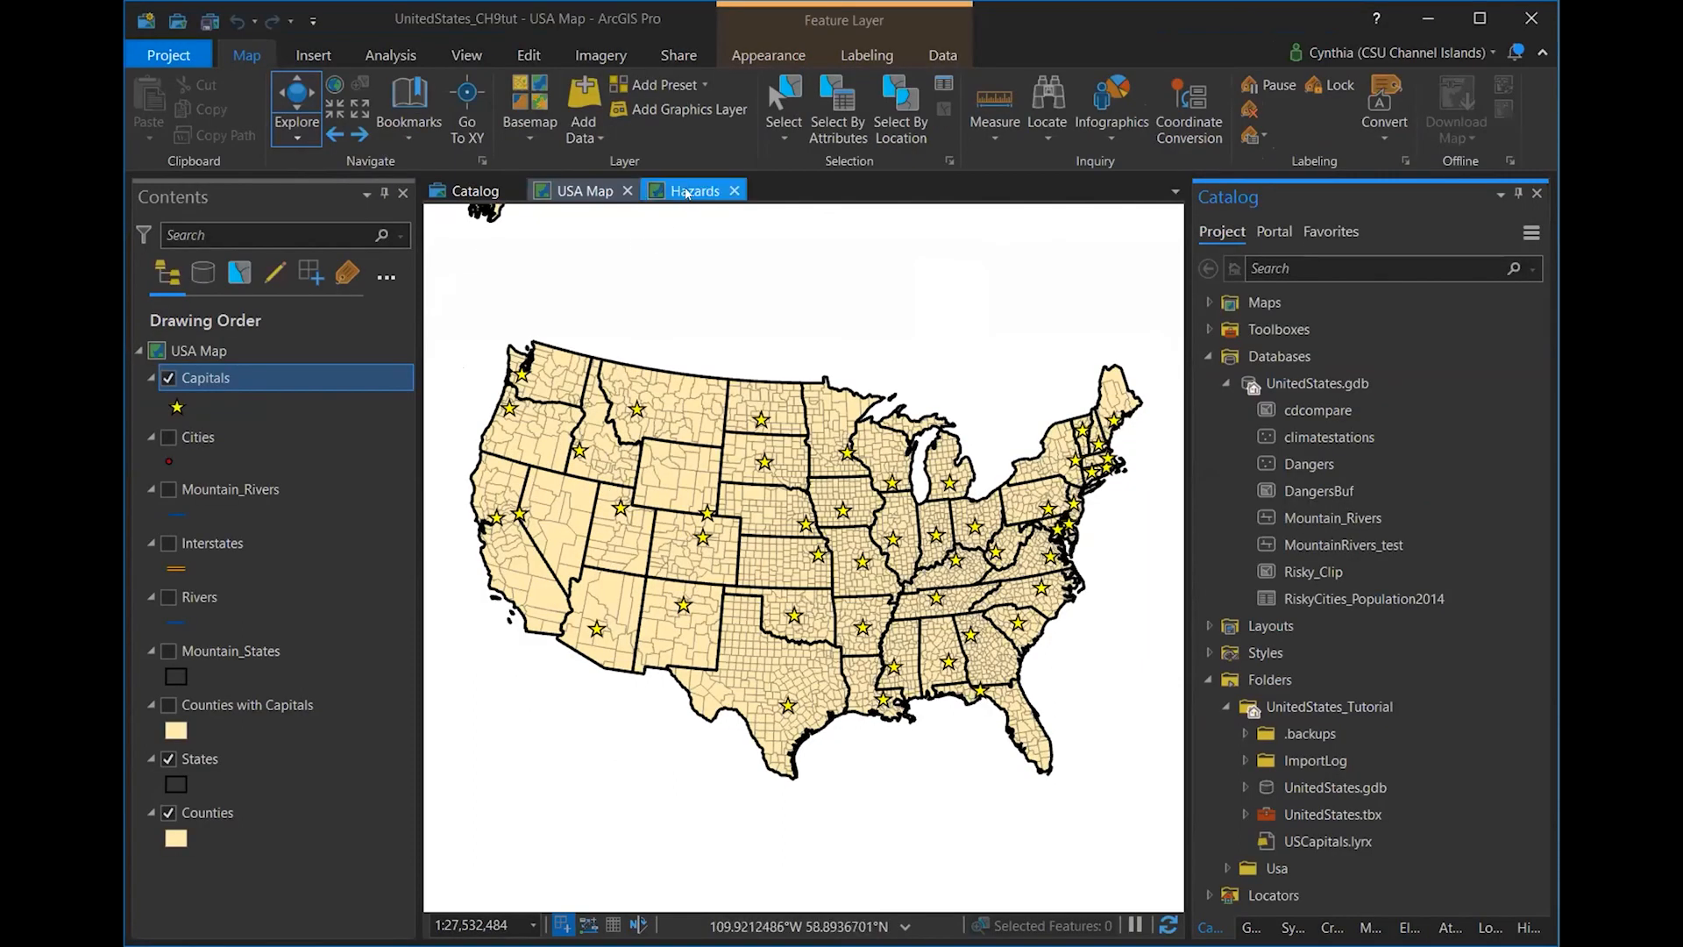
click(686, 193)
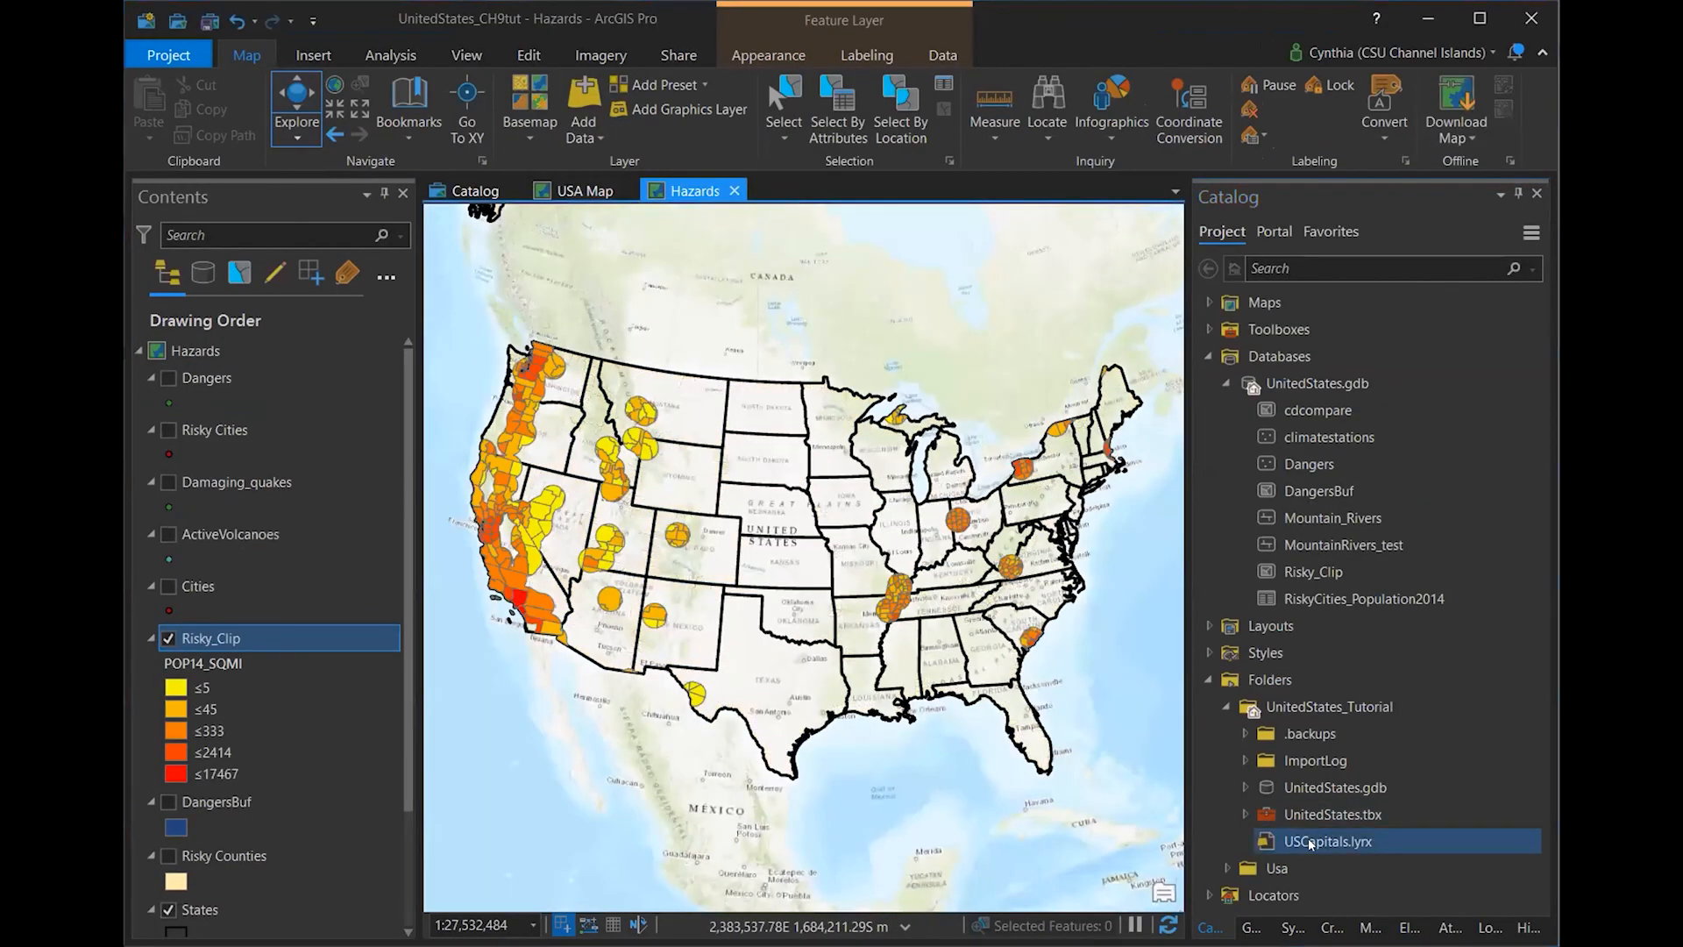
drag(1310, 843, 1012, 729)
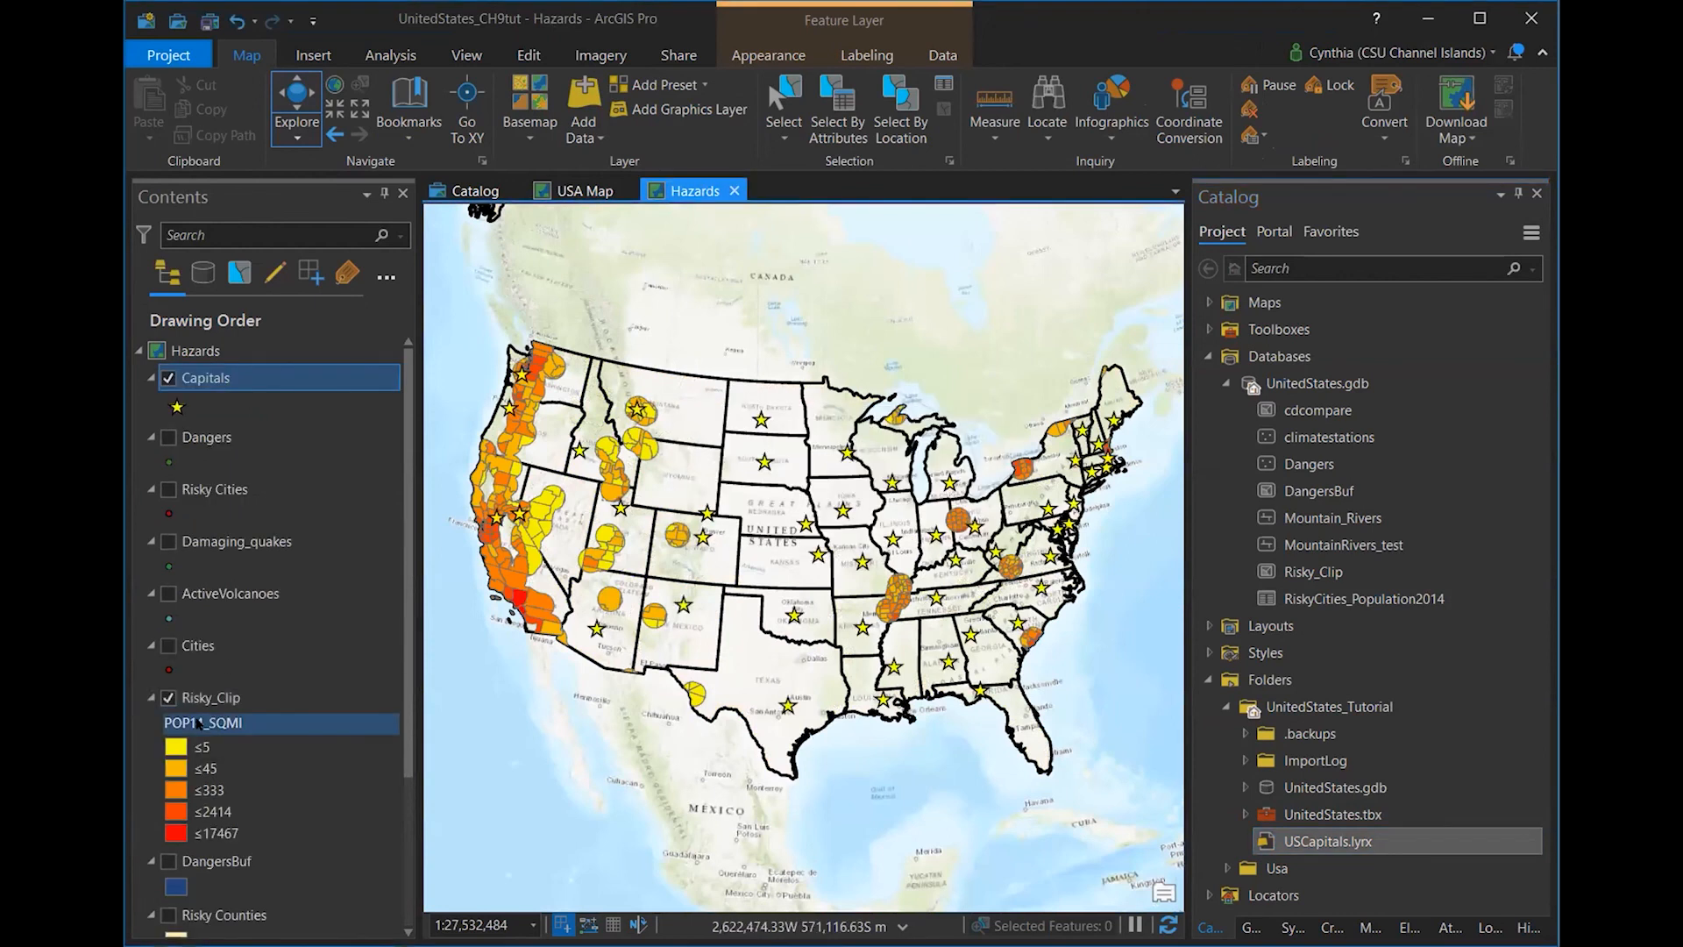
click(168, 698)
click(169, 698)
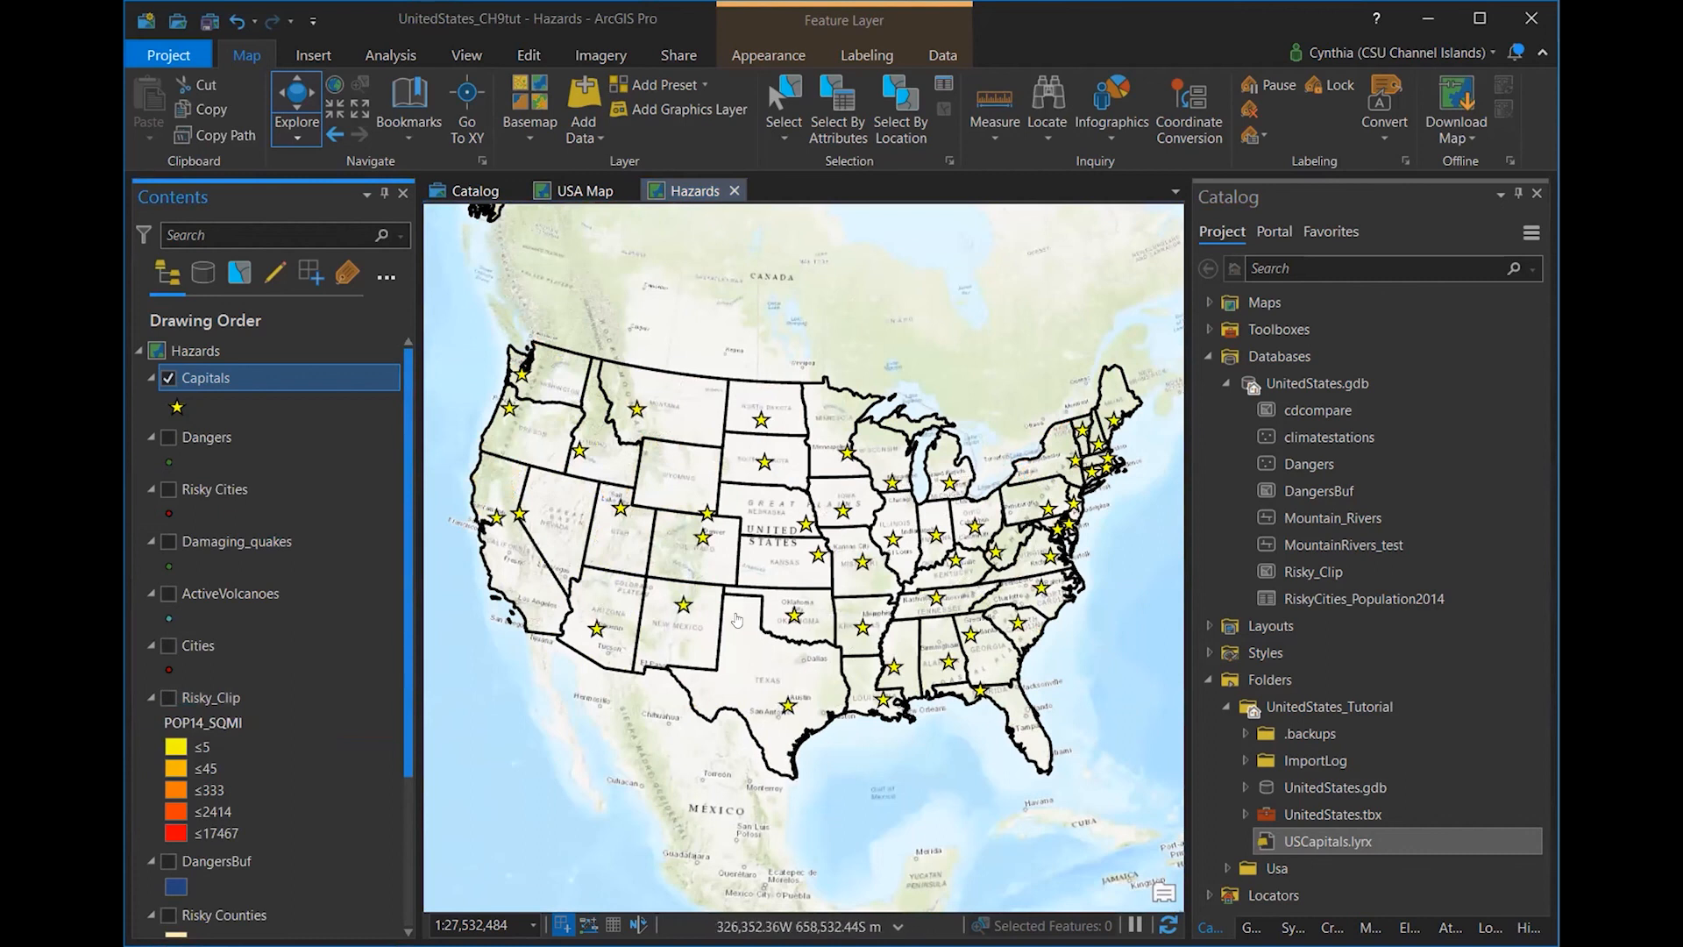
- Review the definition query and the full database path of the Capitals layer in the Hazards map
right_click(283, 380)
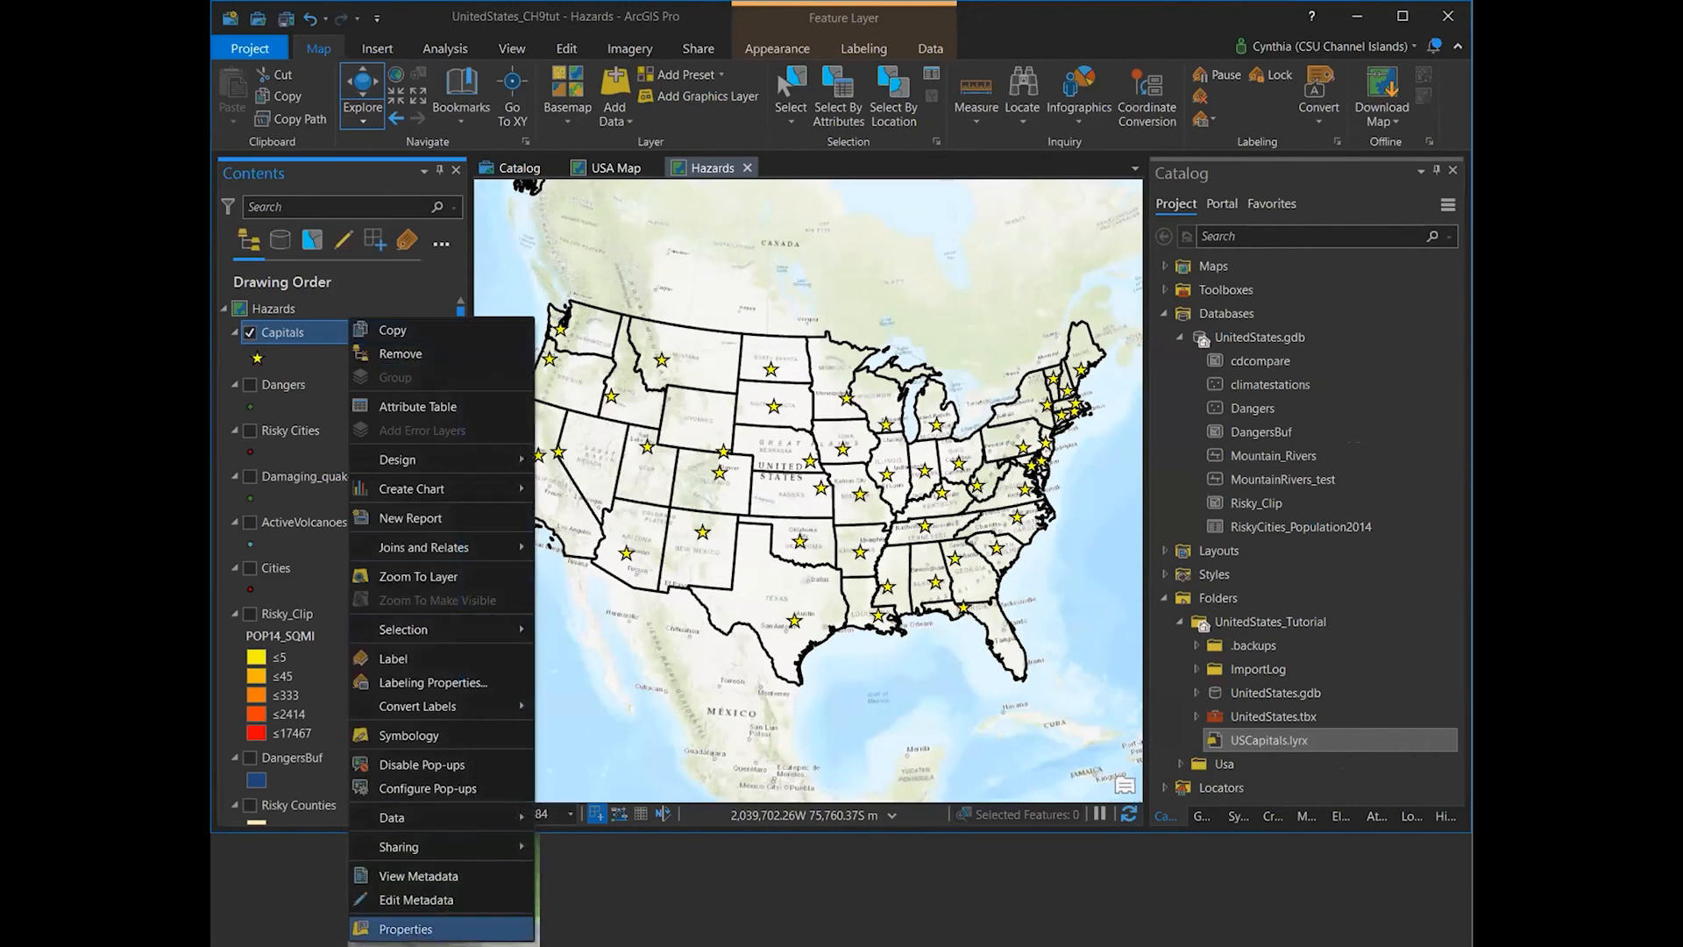
click(406, 928)
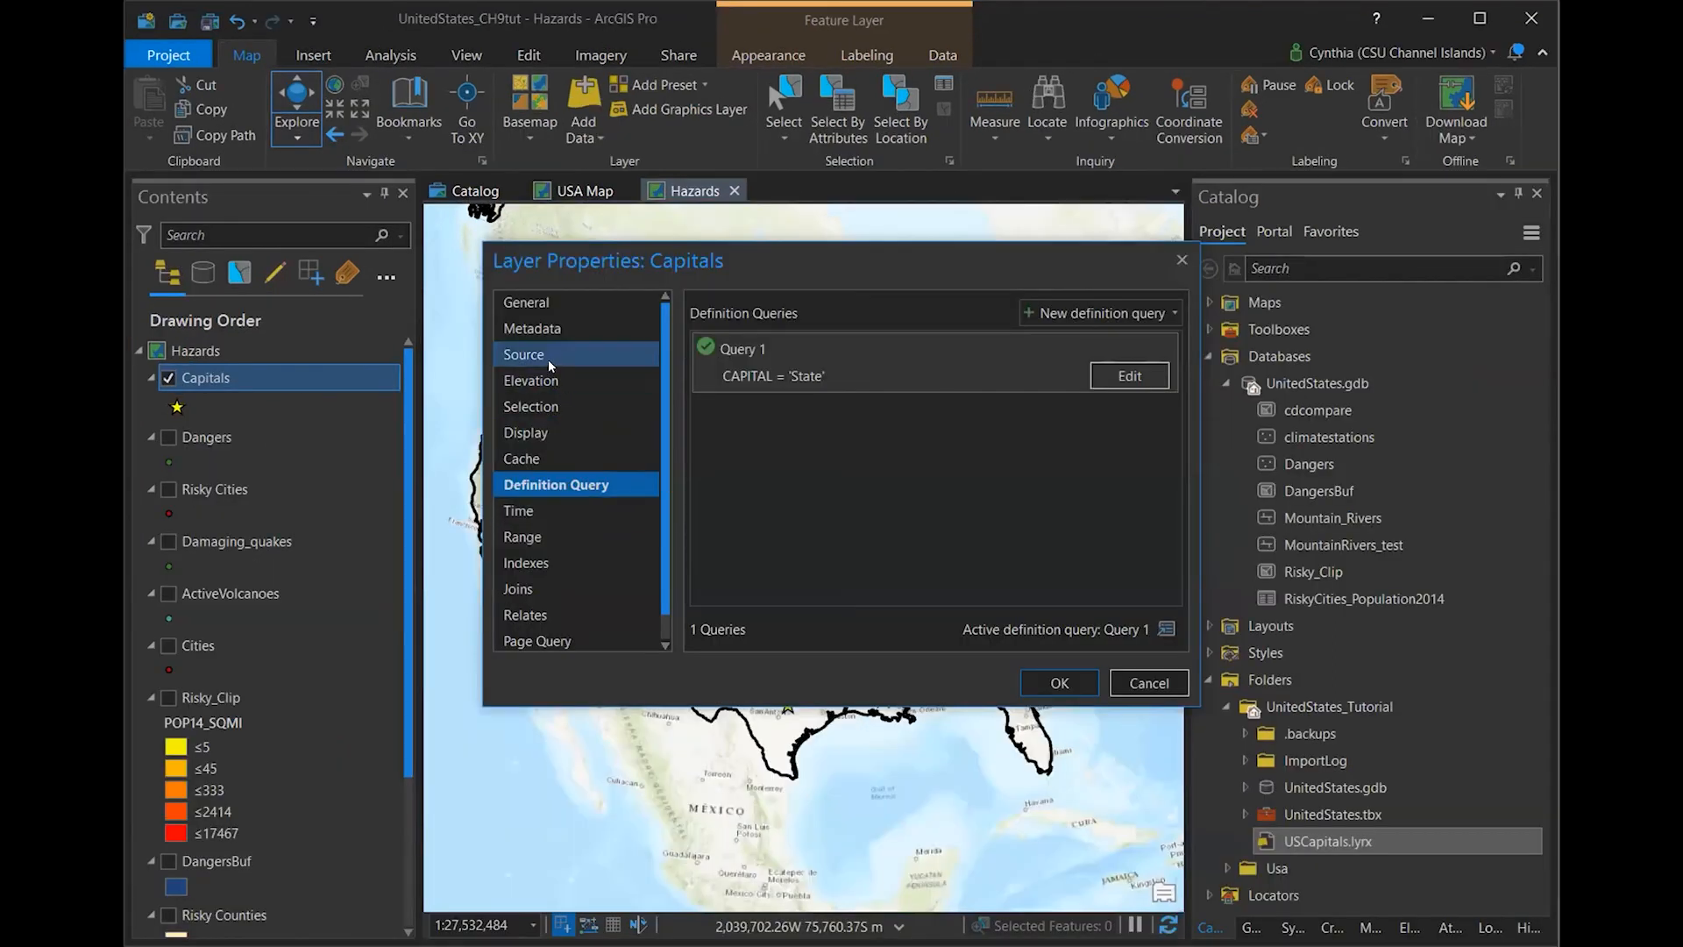
click(549, 358)
click(871, 408)
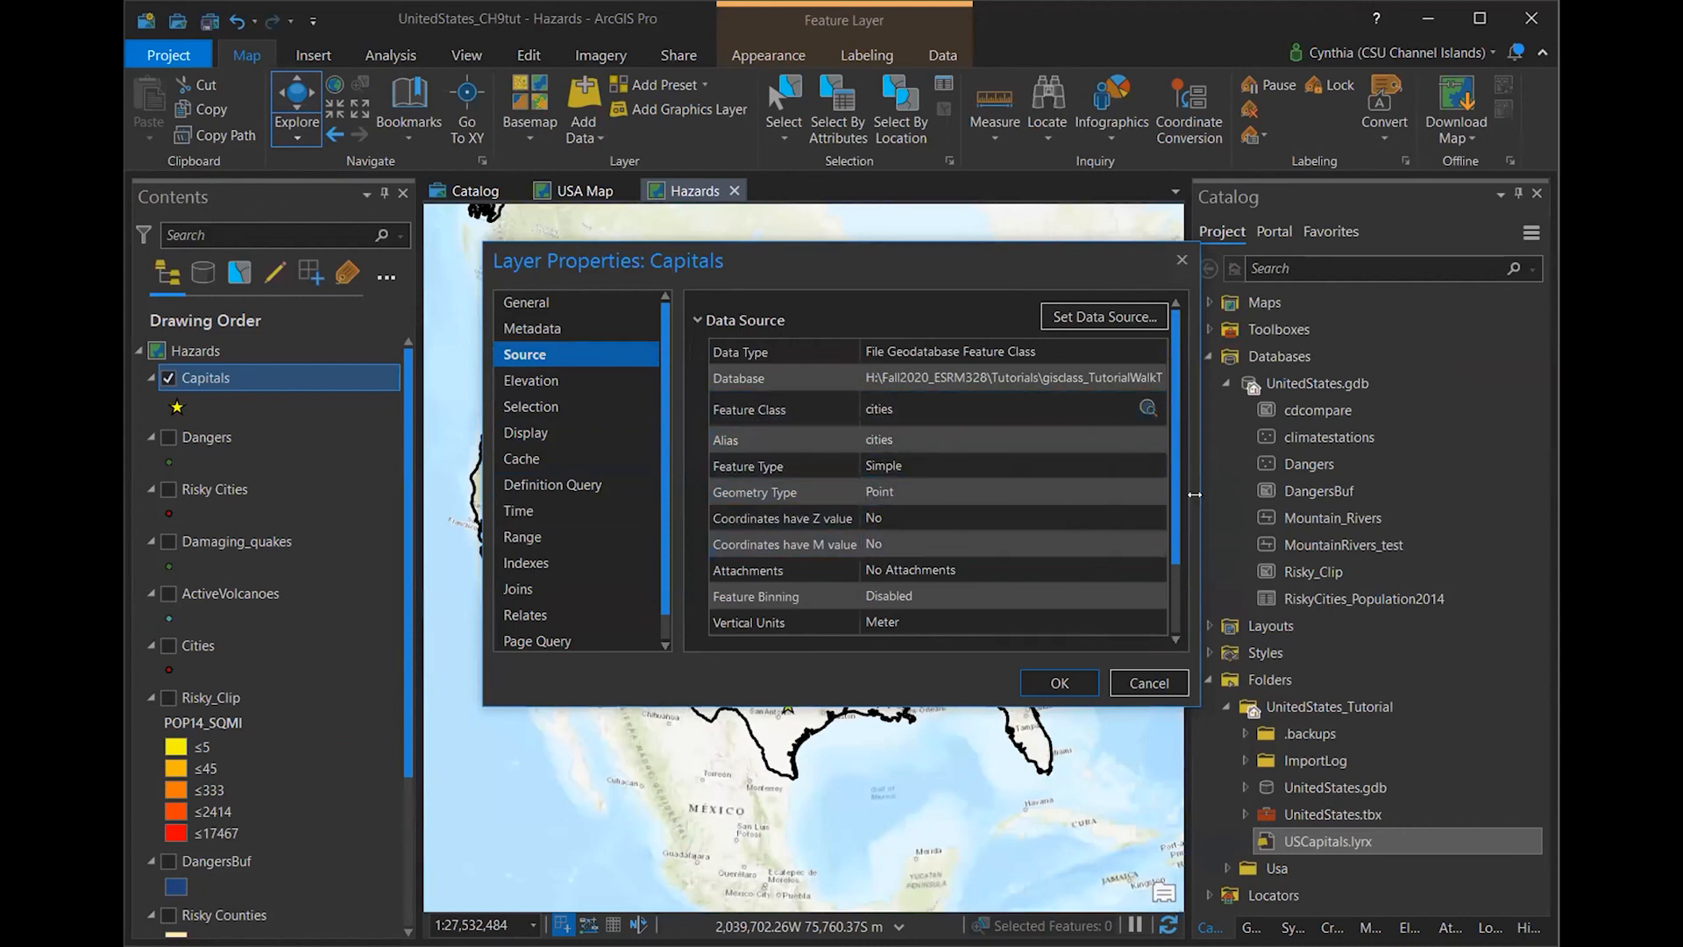
drag(1194, 494, 1504, 494)
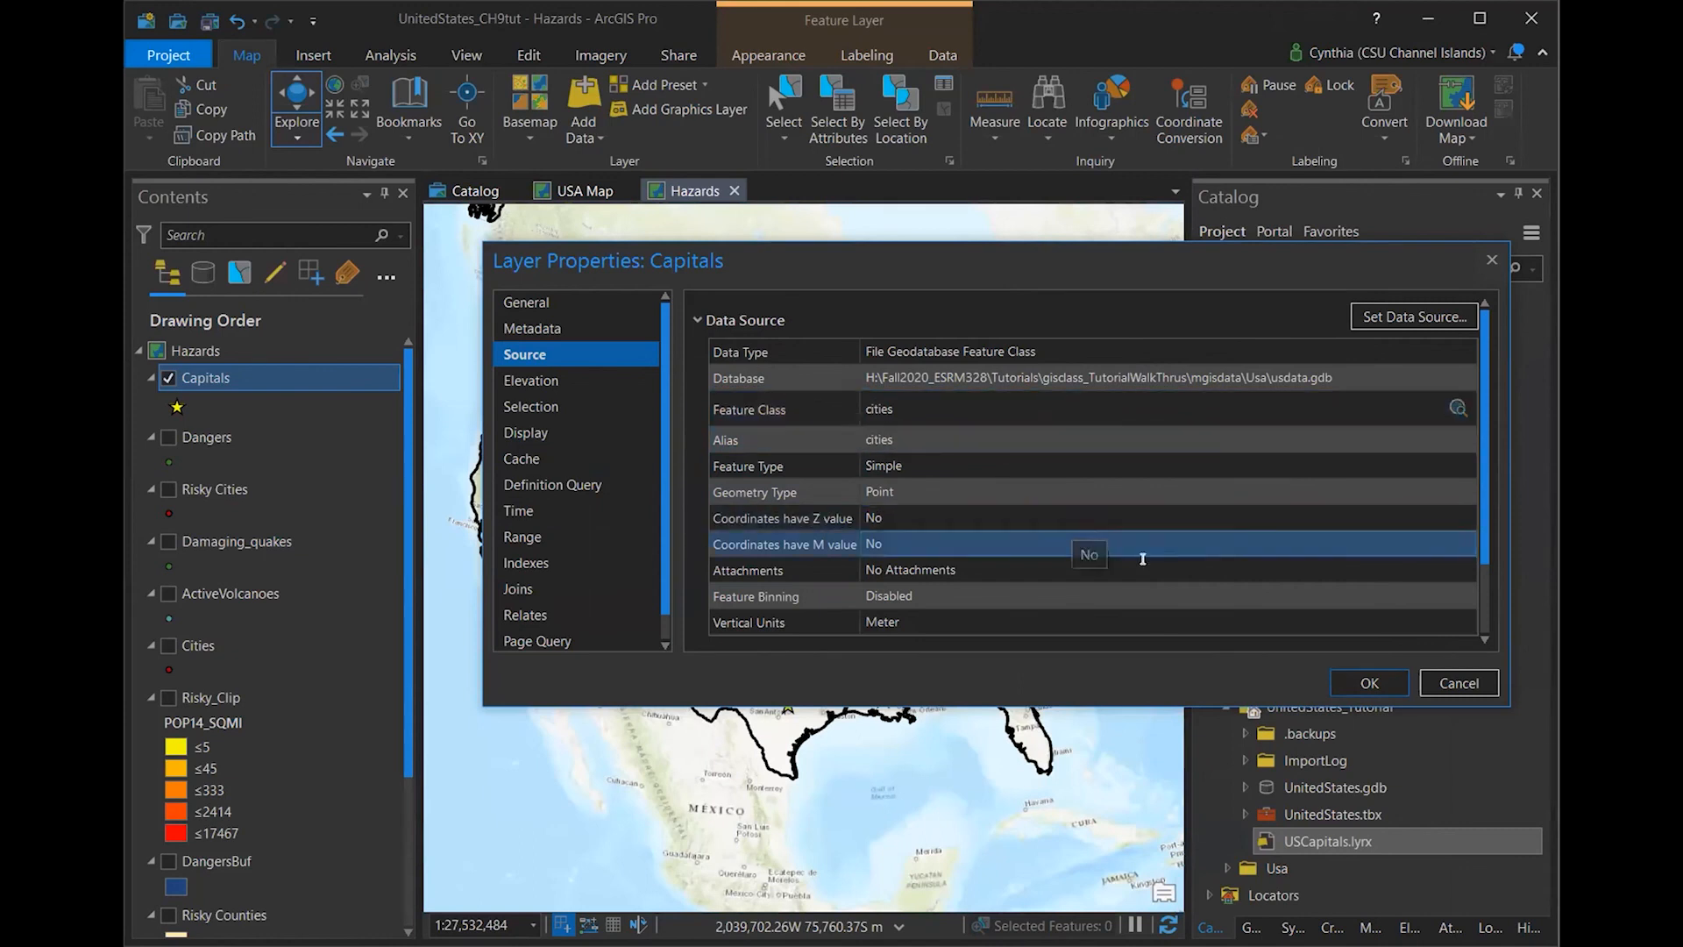
click(1354, 682)
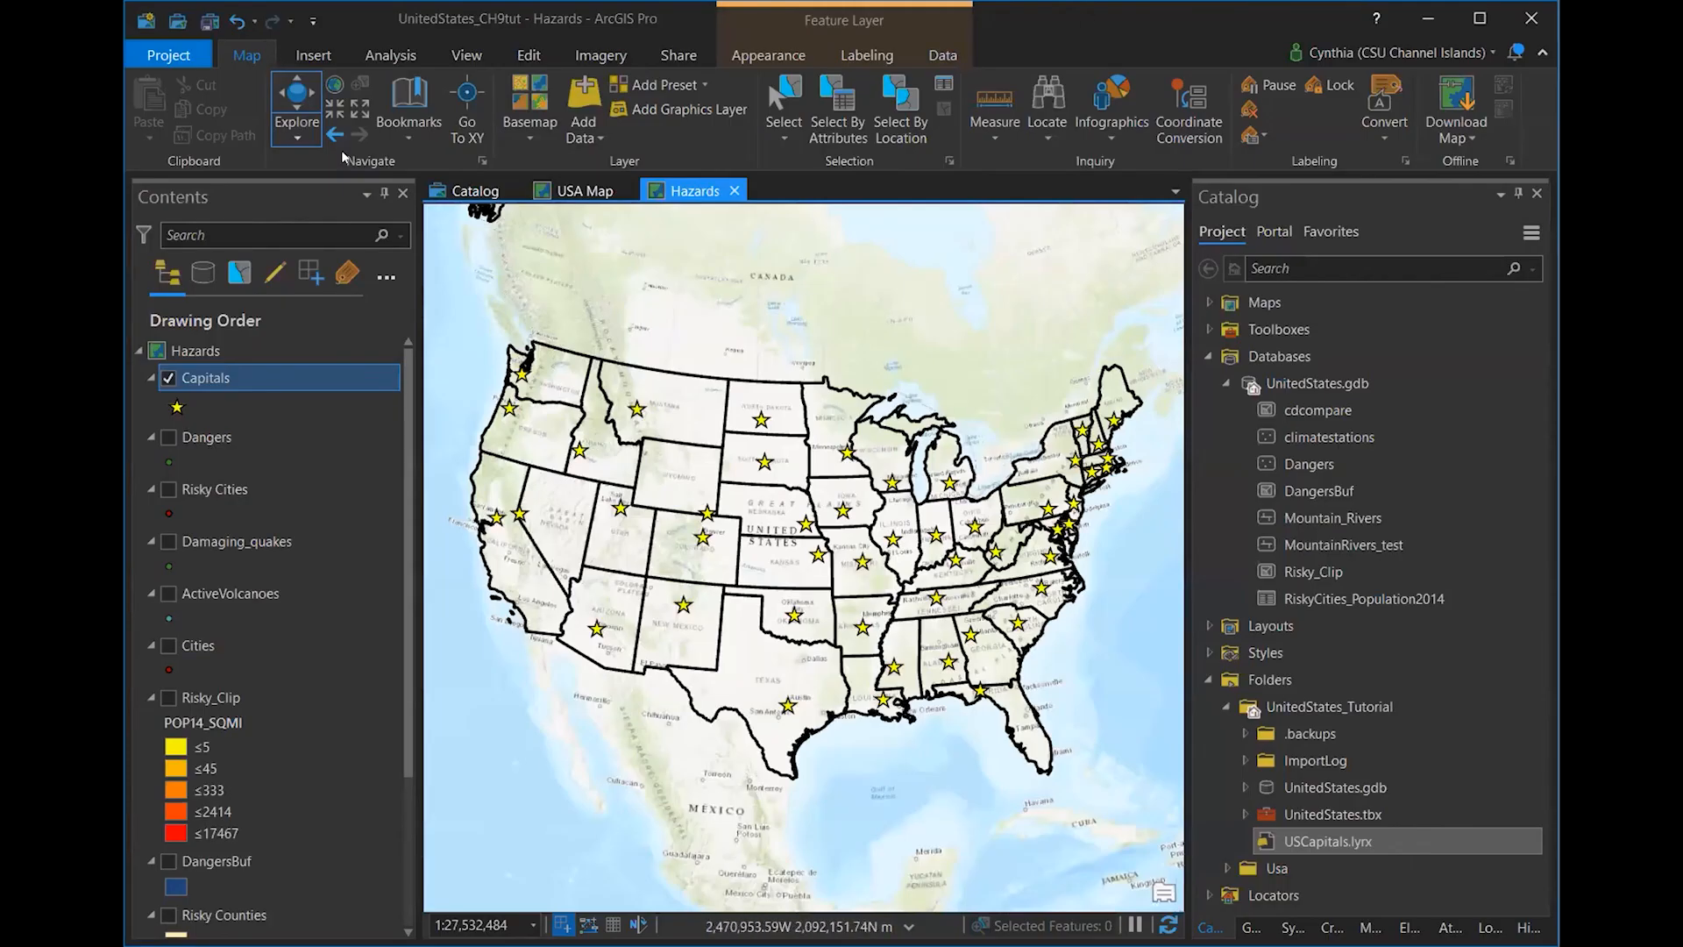
- Save the project and insert a new map named Lower 48
click(210, 22)
click(313, 56)
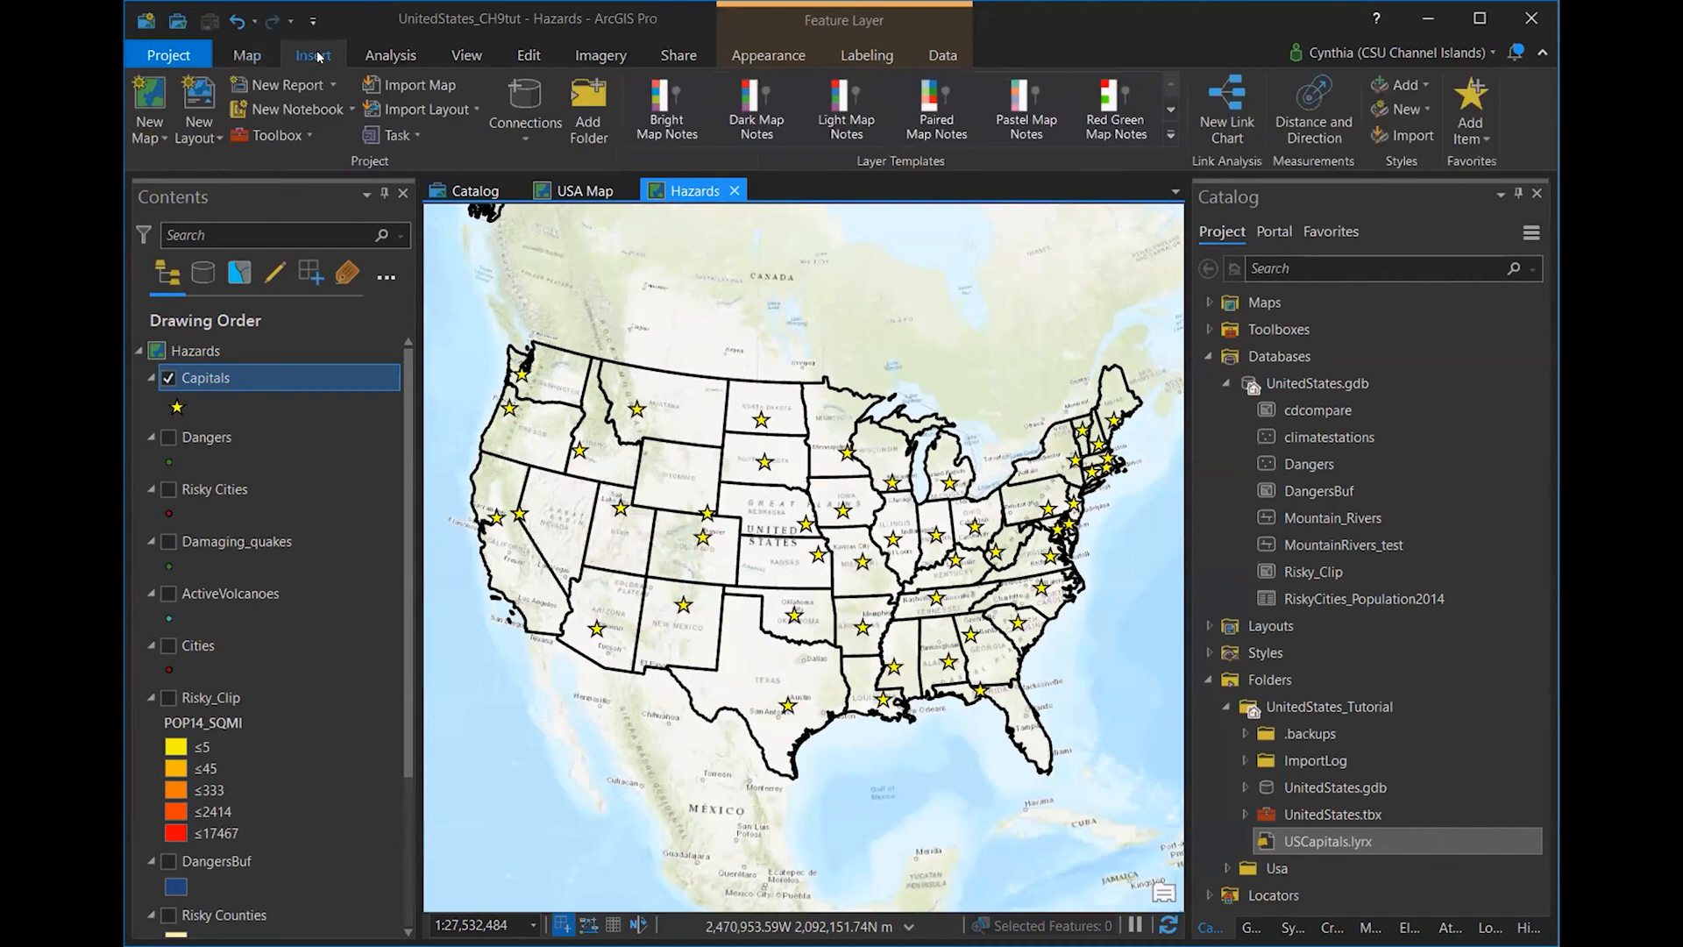
click(150, 94)
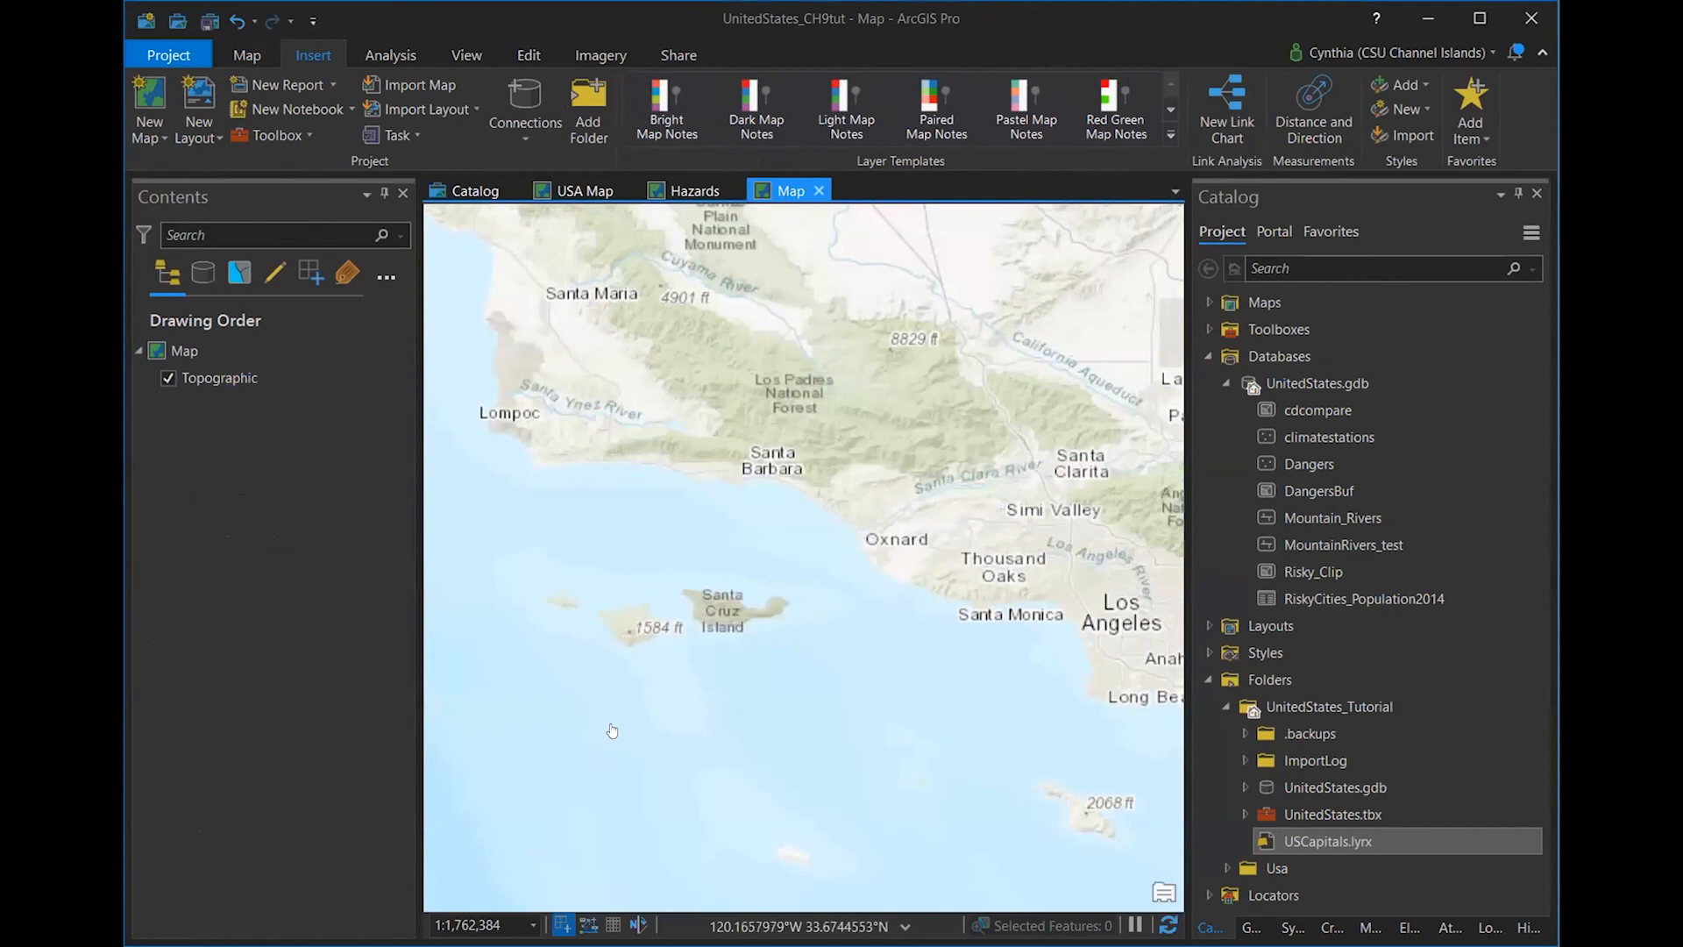
click(186, 352)
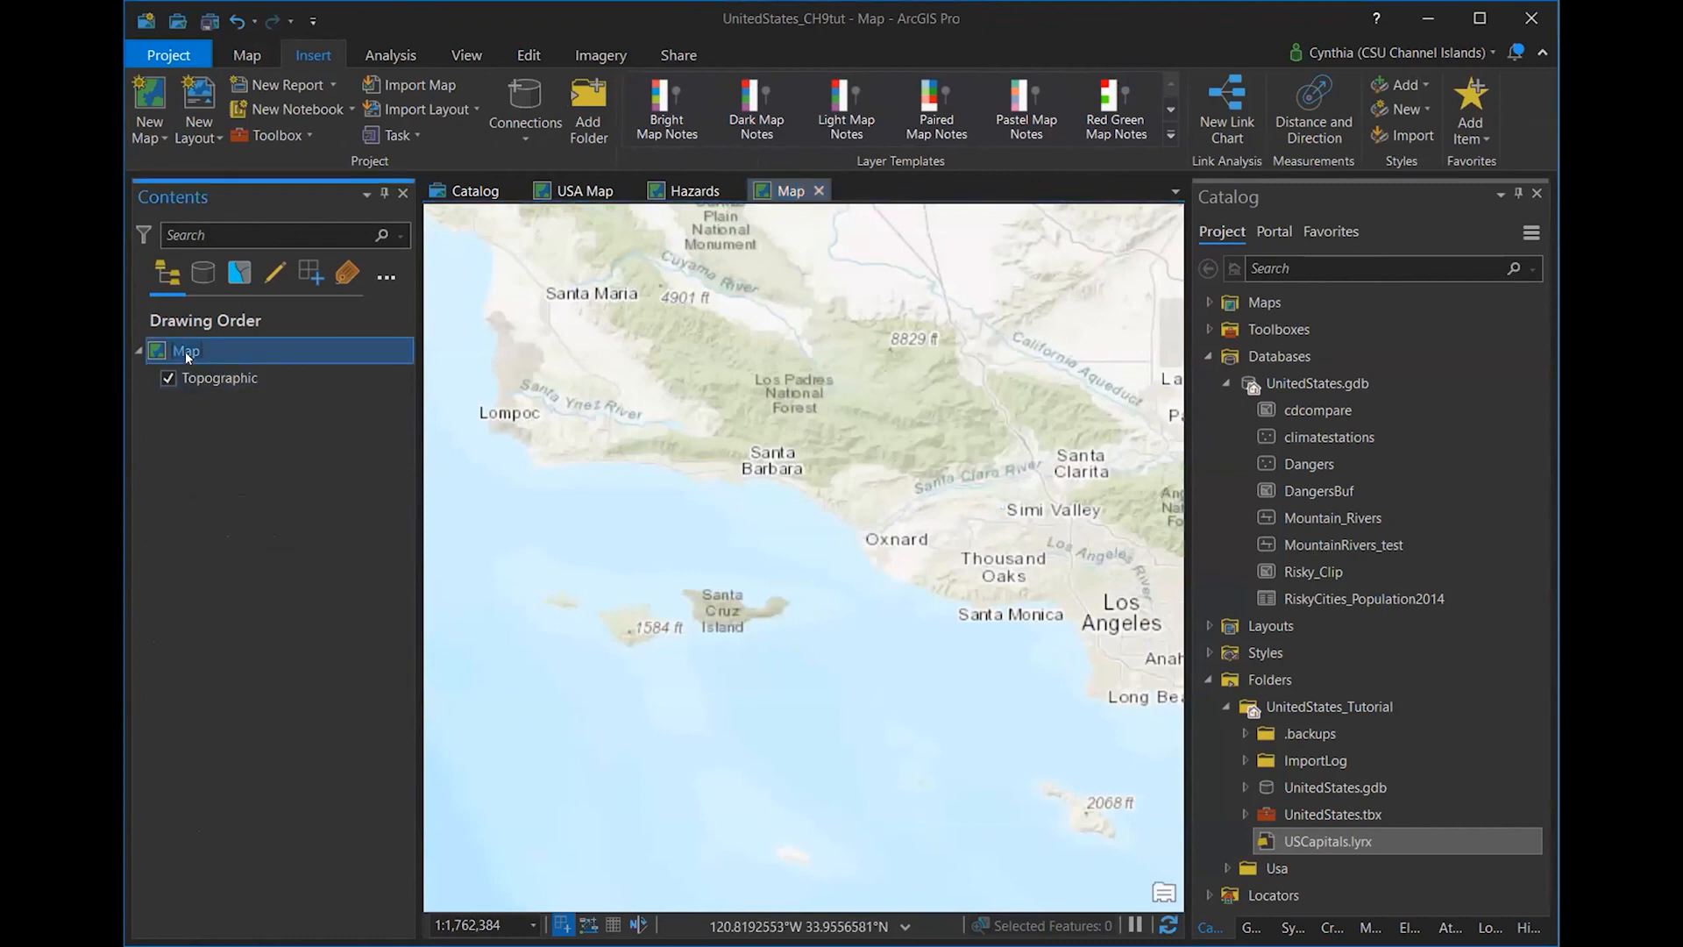
click(186, 354)
text(Lower 48)
key(Return)
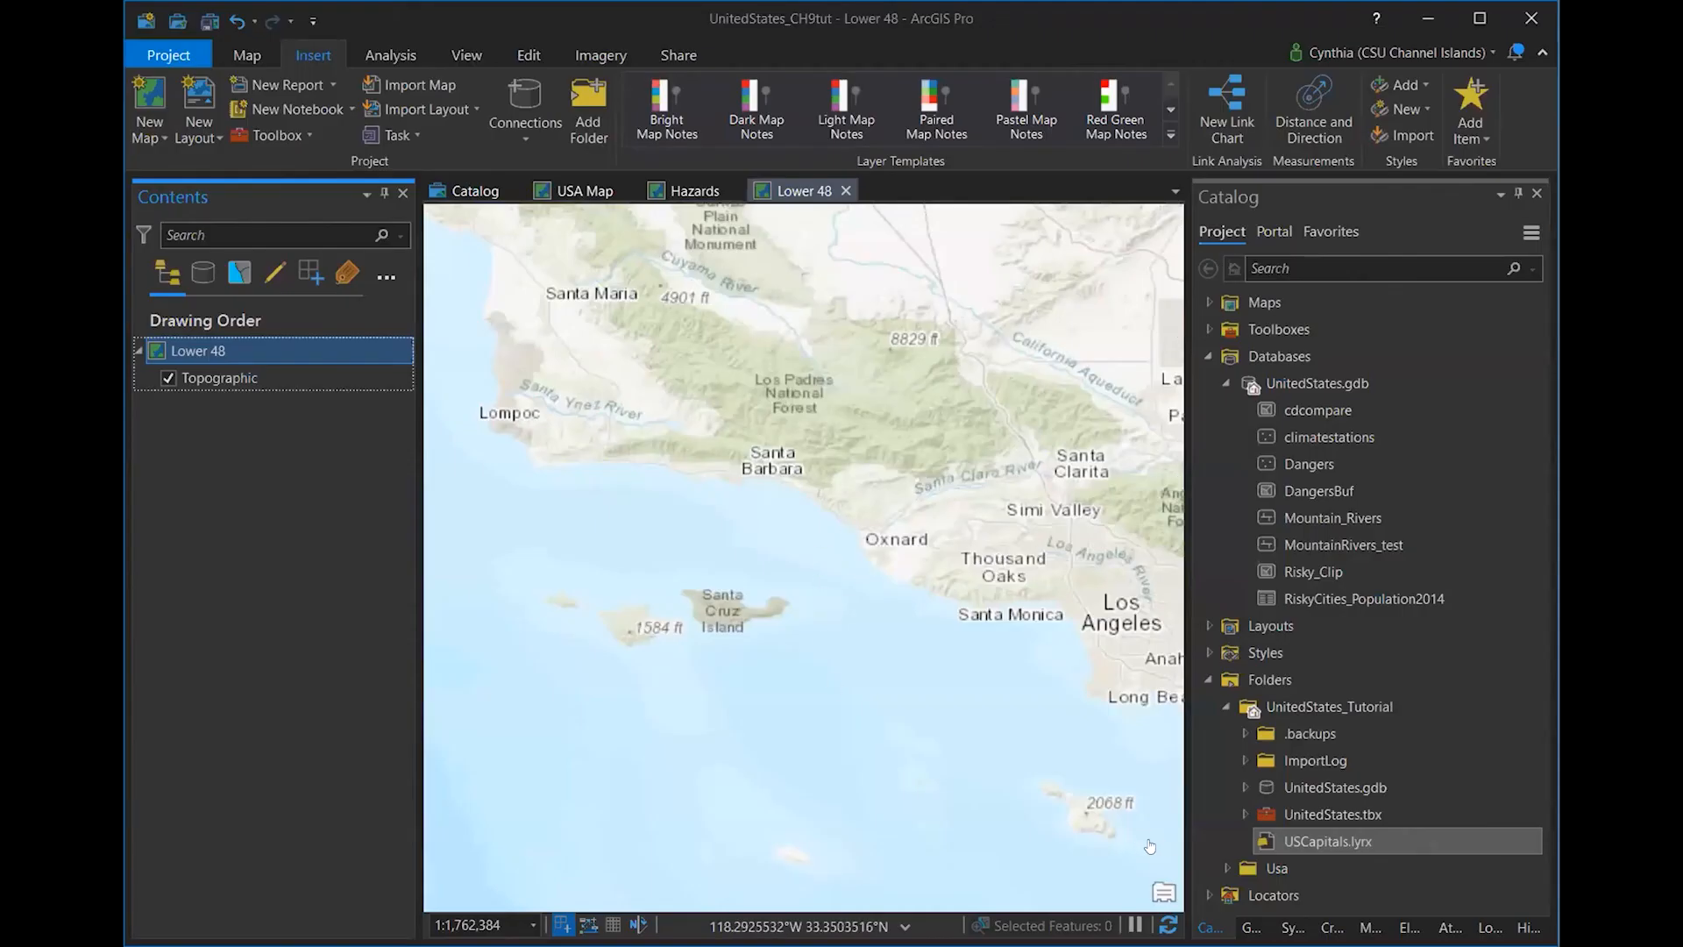
- Add USCapitals.lyrx to the Lower 48 map and select the capitals within the contiguous states, excluding Alaska and Hawaii
click(1312, 842)
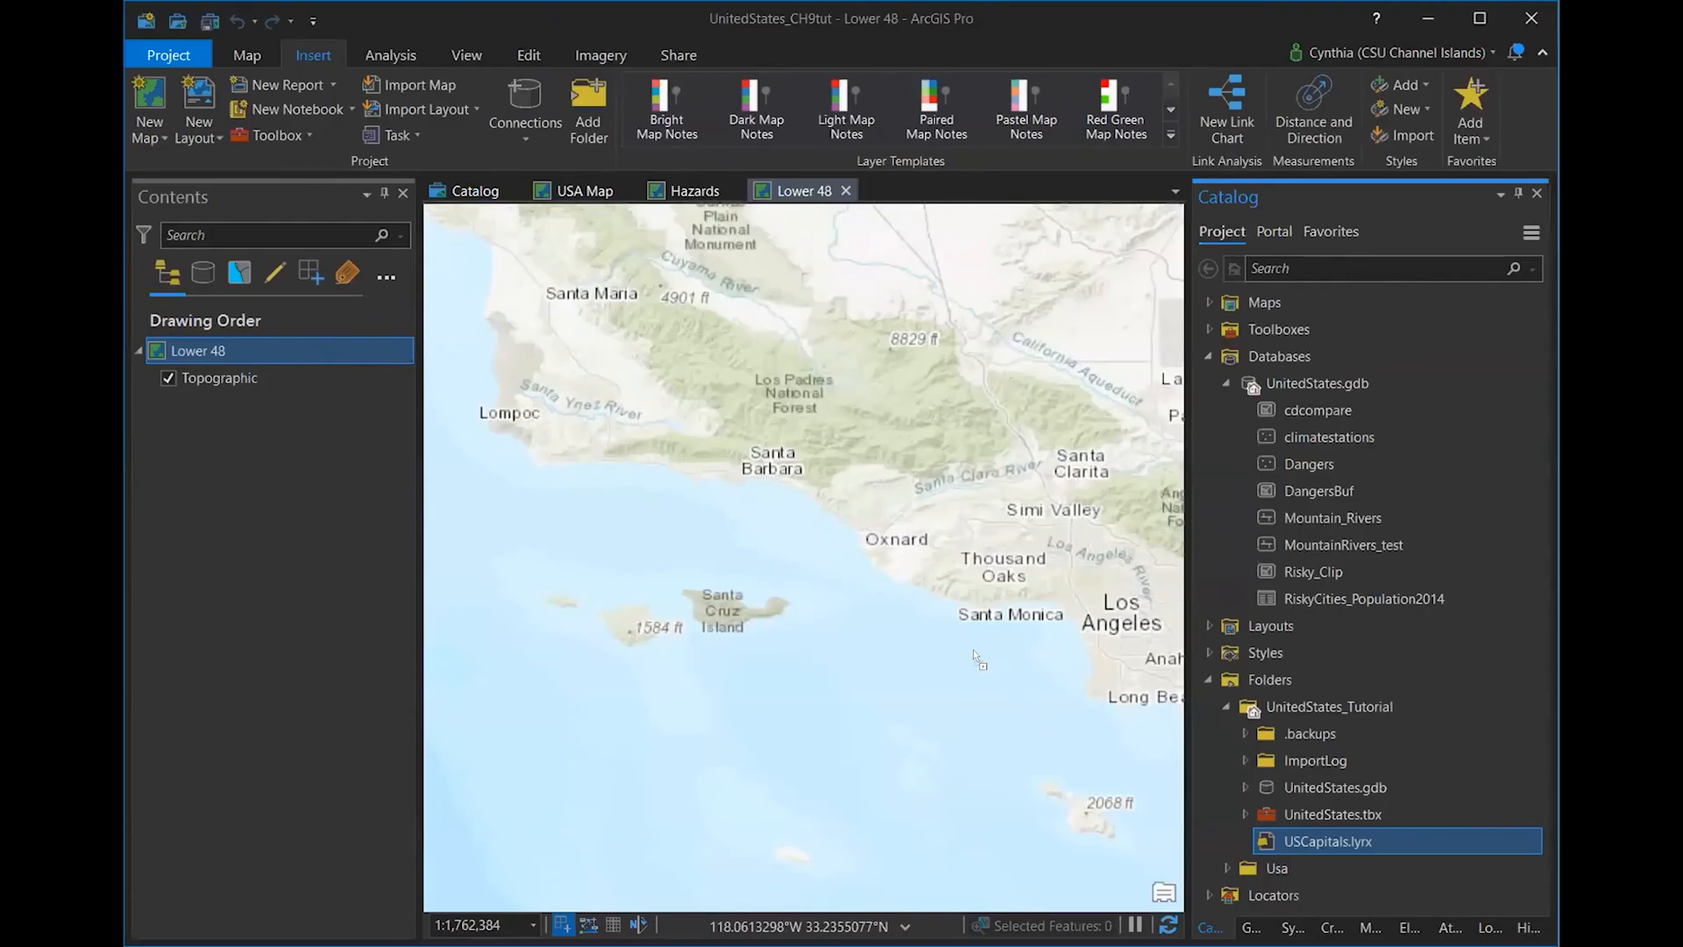
drag(976, 659, 836, 554)
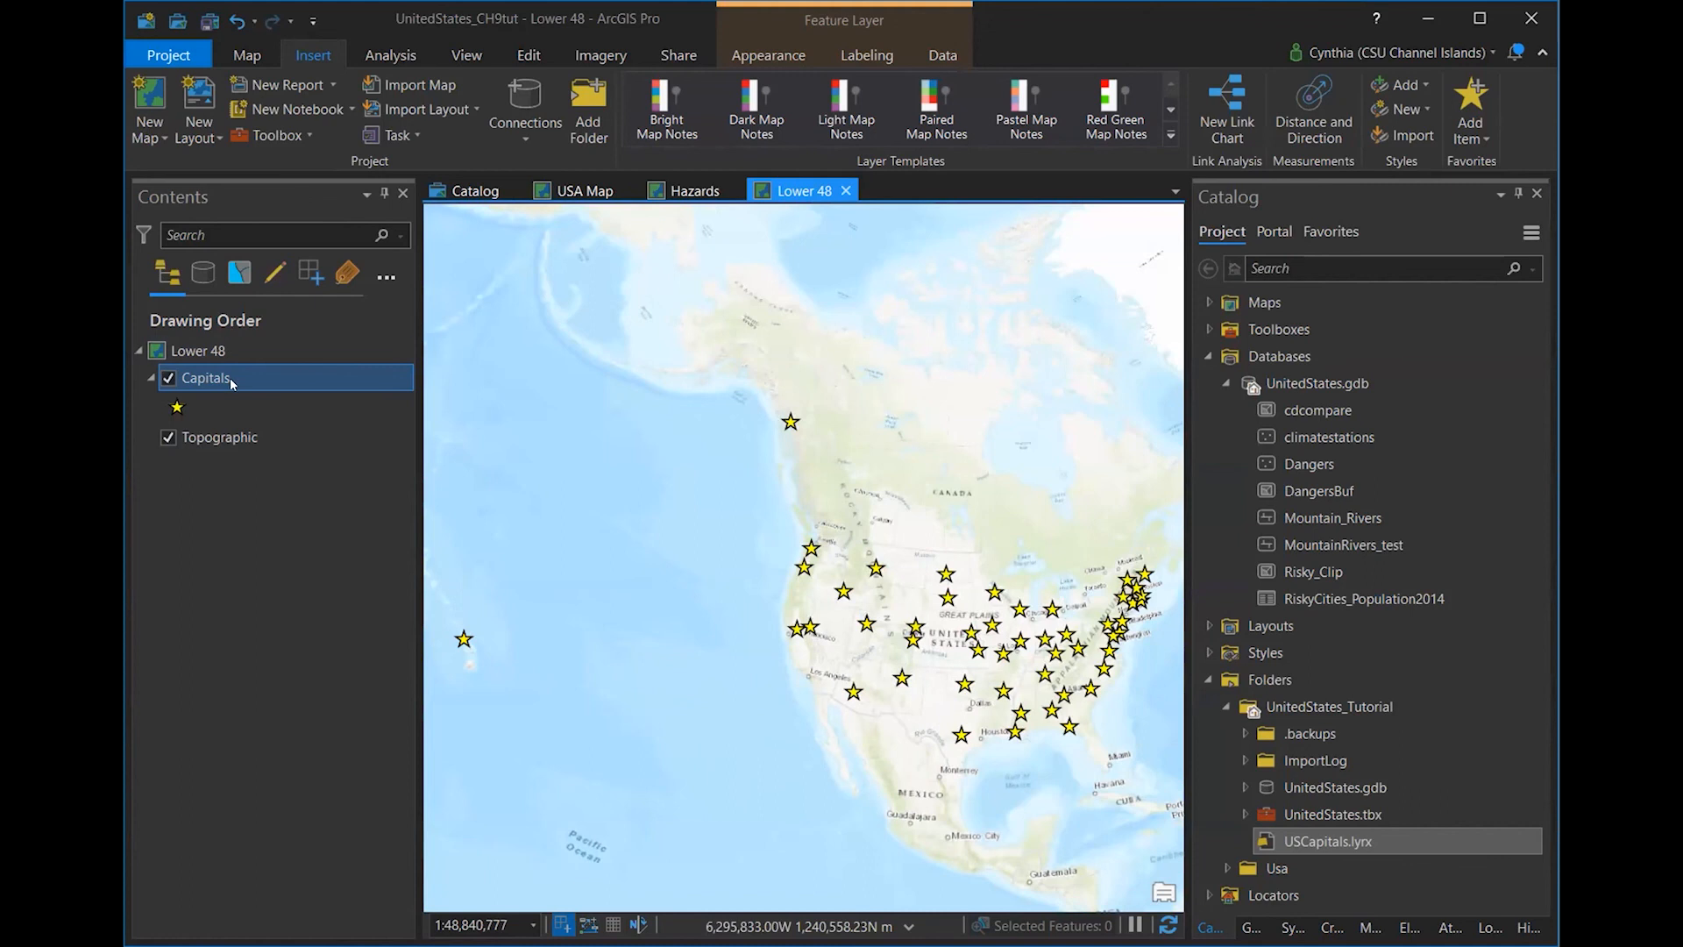
click(241, 277)
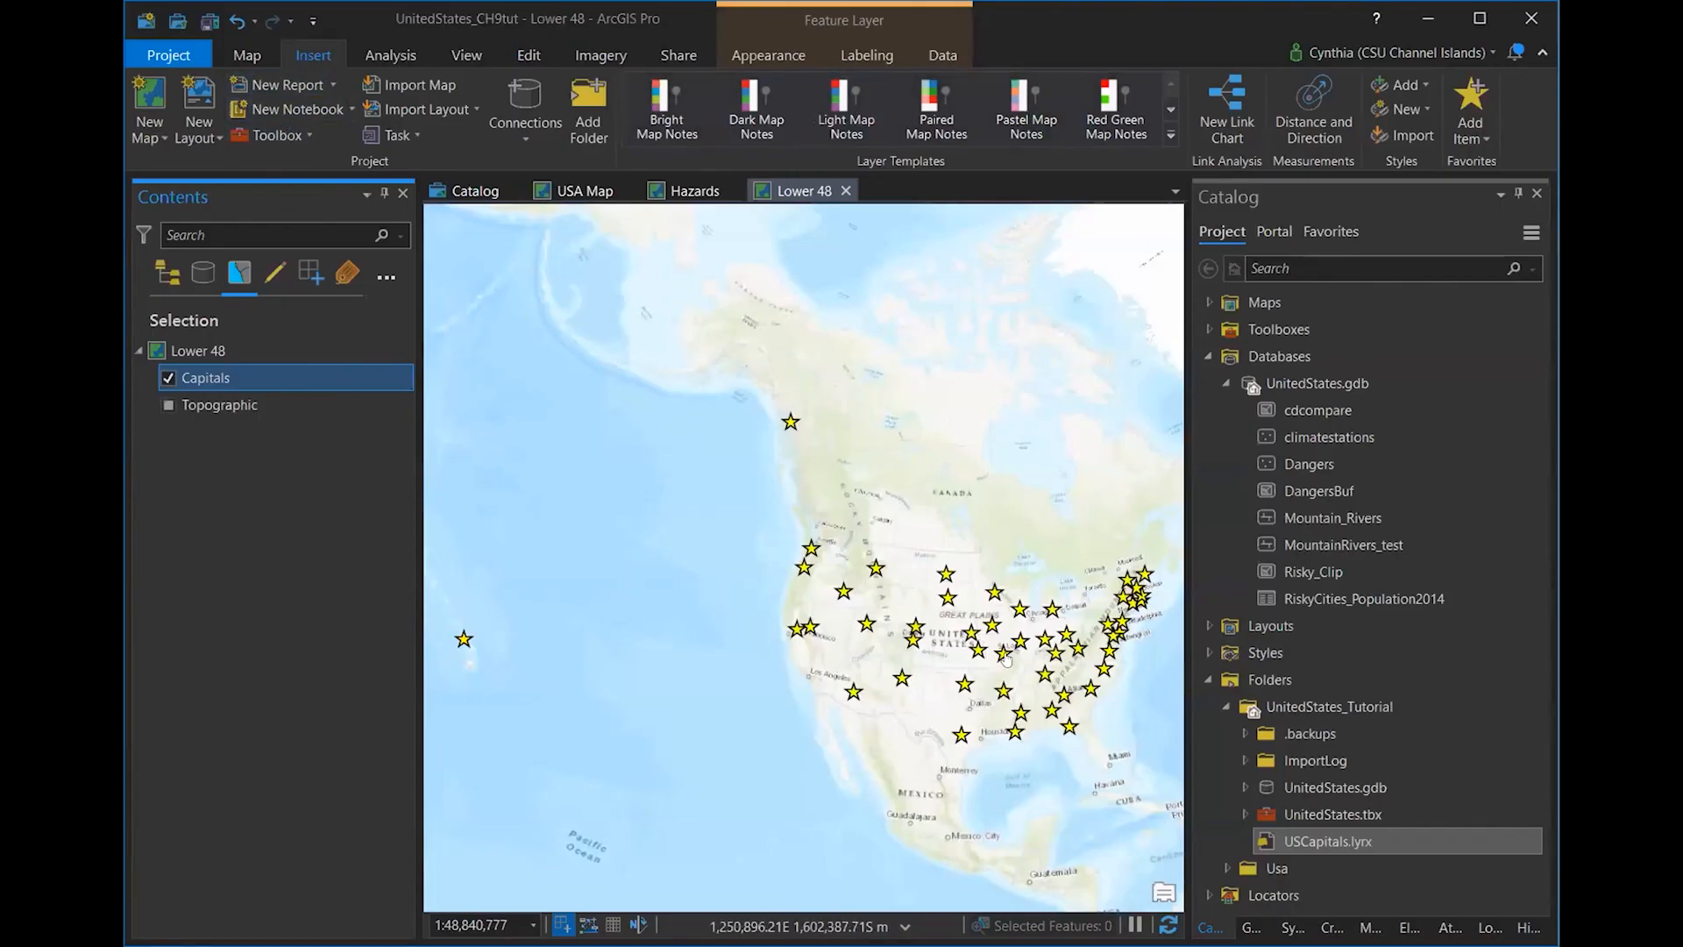
click(254, 57)
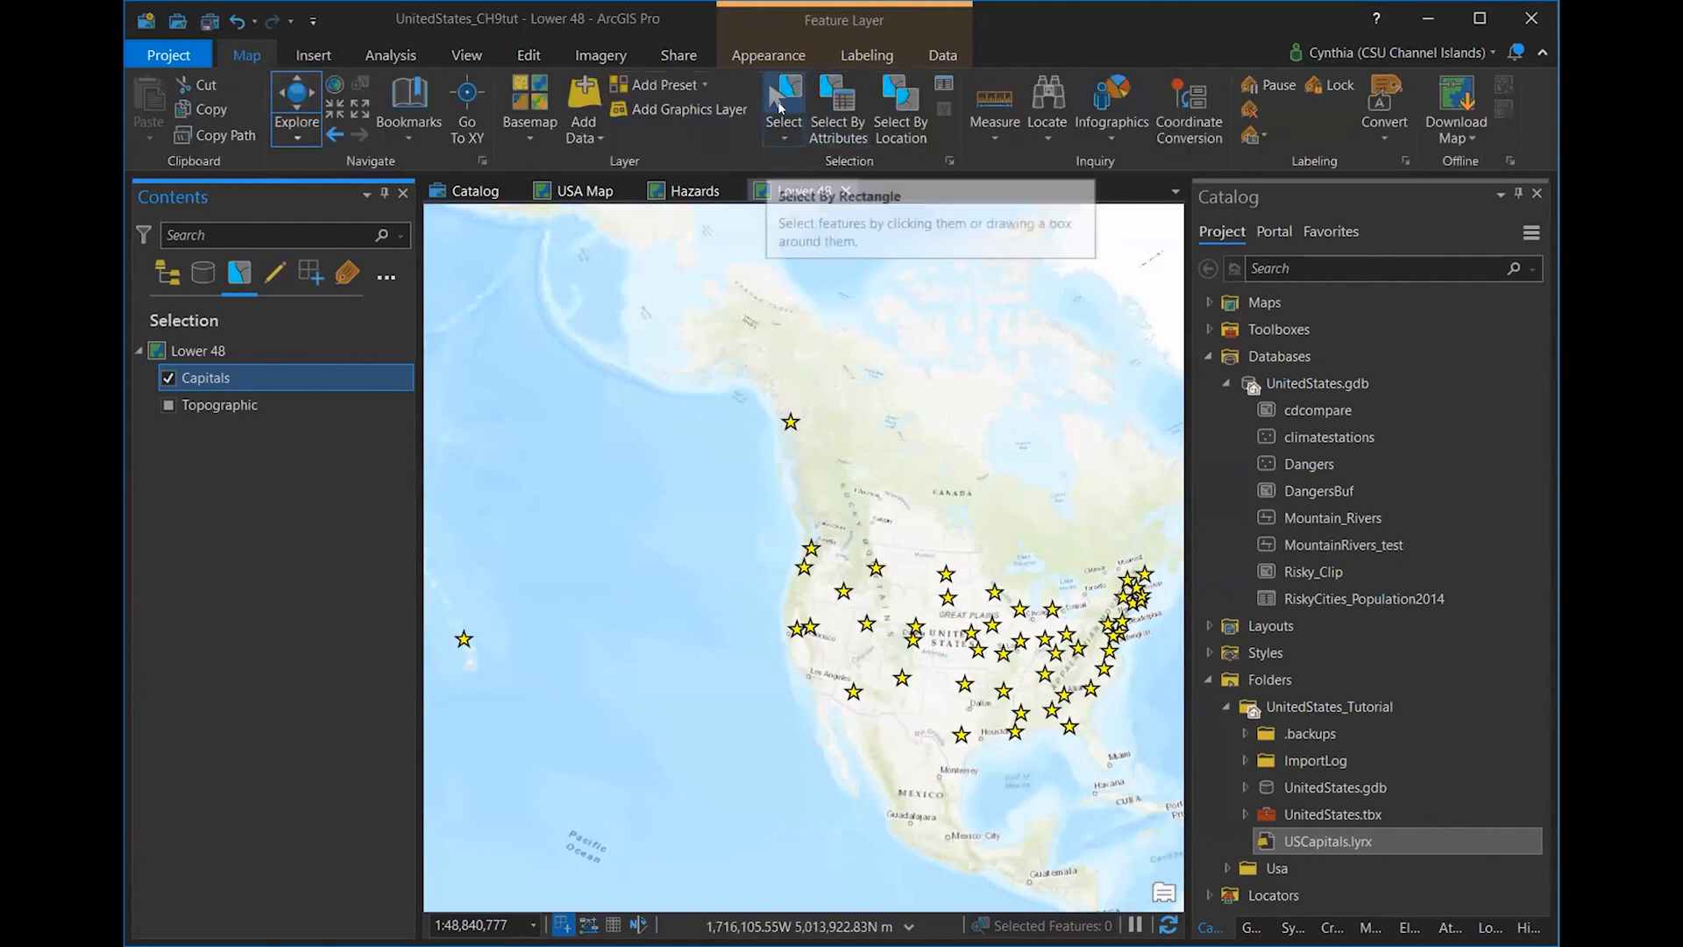
click(780, 103)
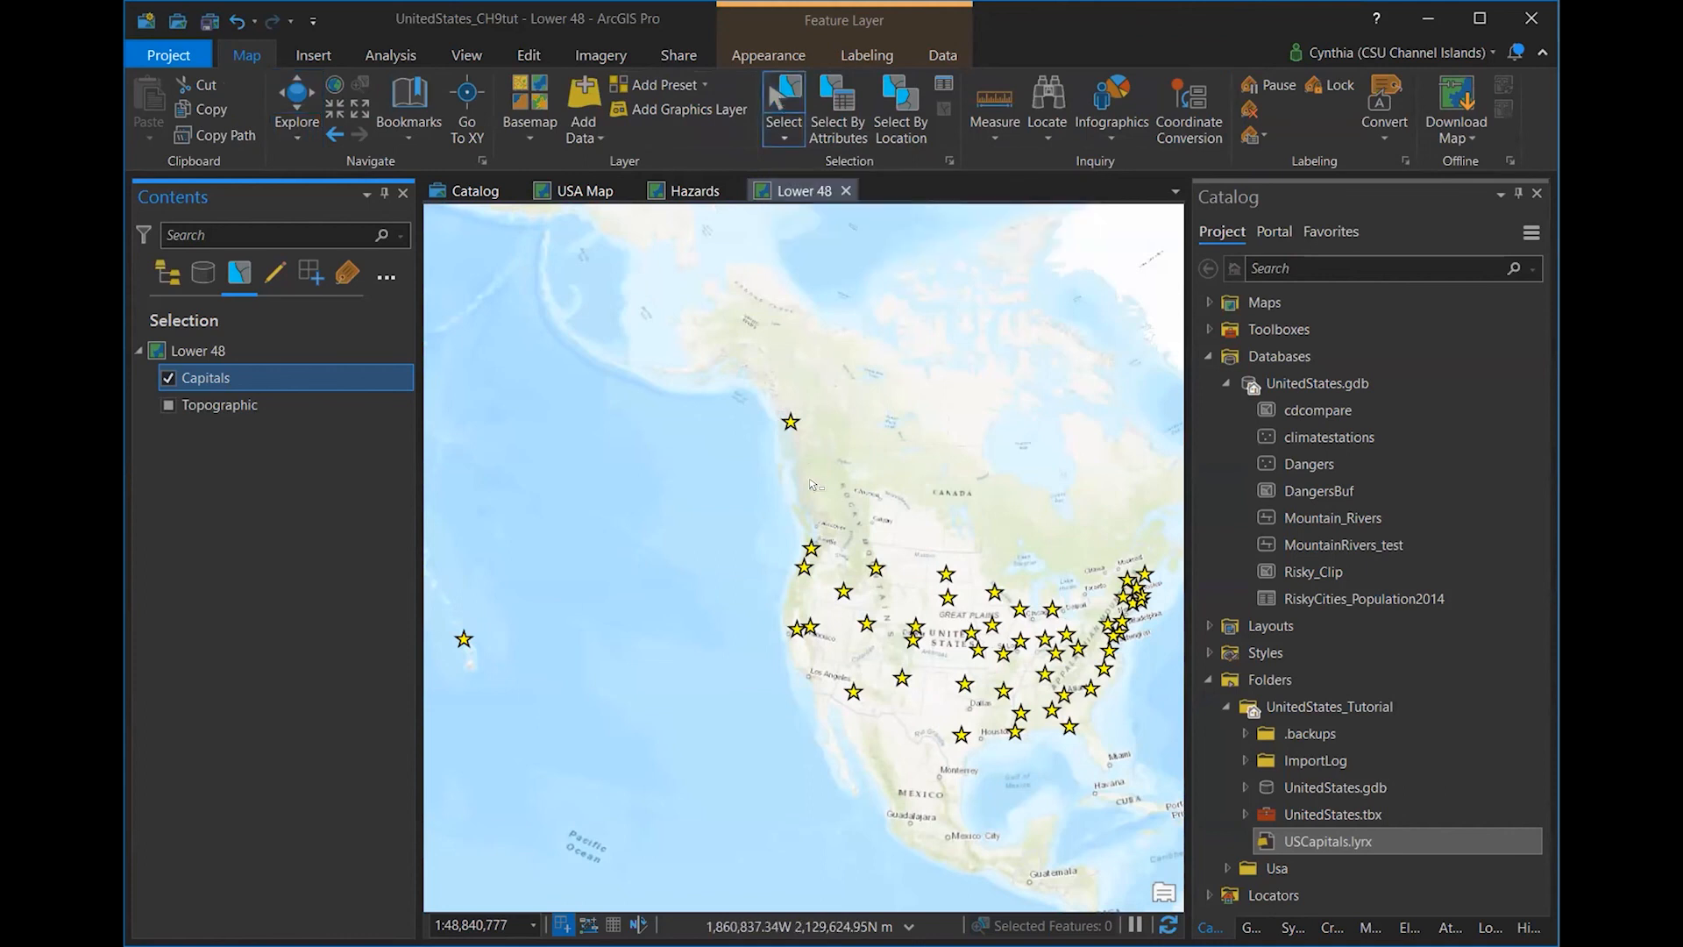
drag(739, 487, 1169, 751)
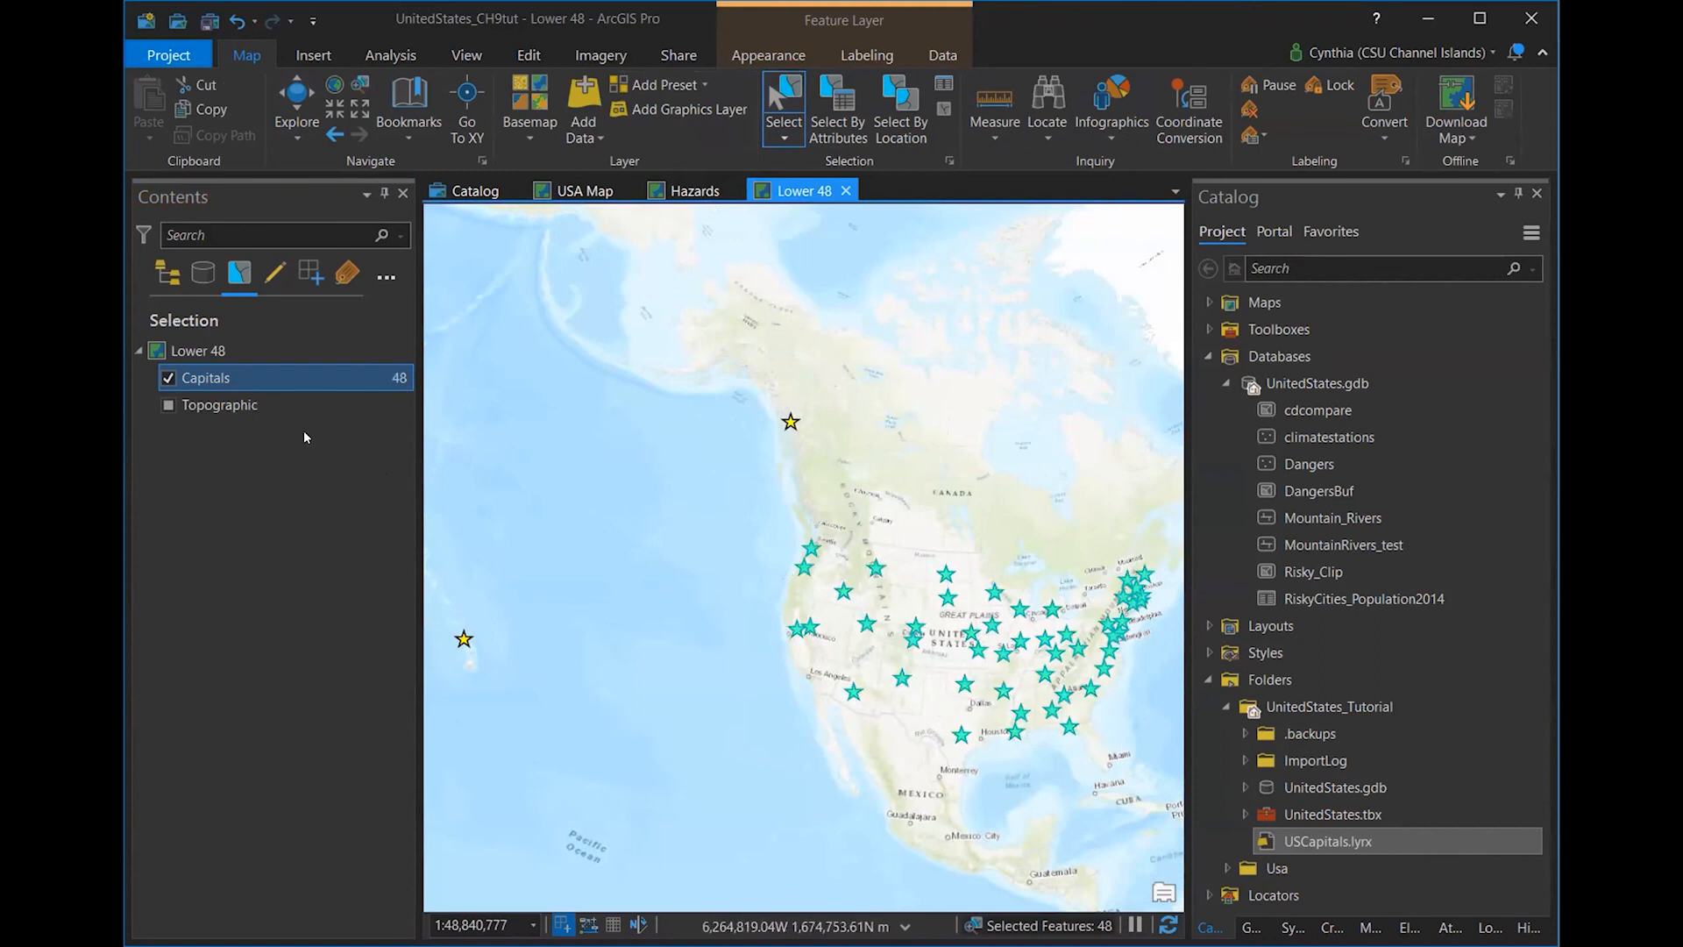
- Export the selected Capitals features to UnitedStates.gdb as L48Capitals
right_click(244, 378)
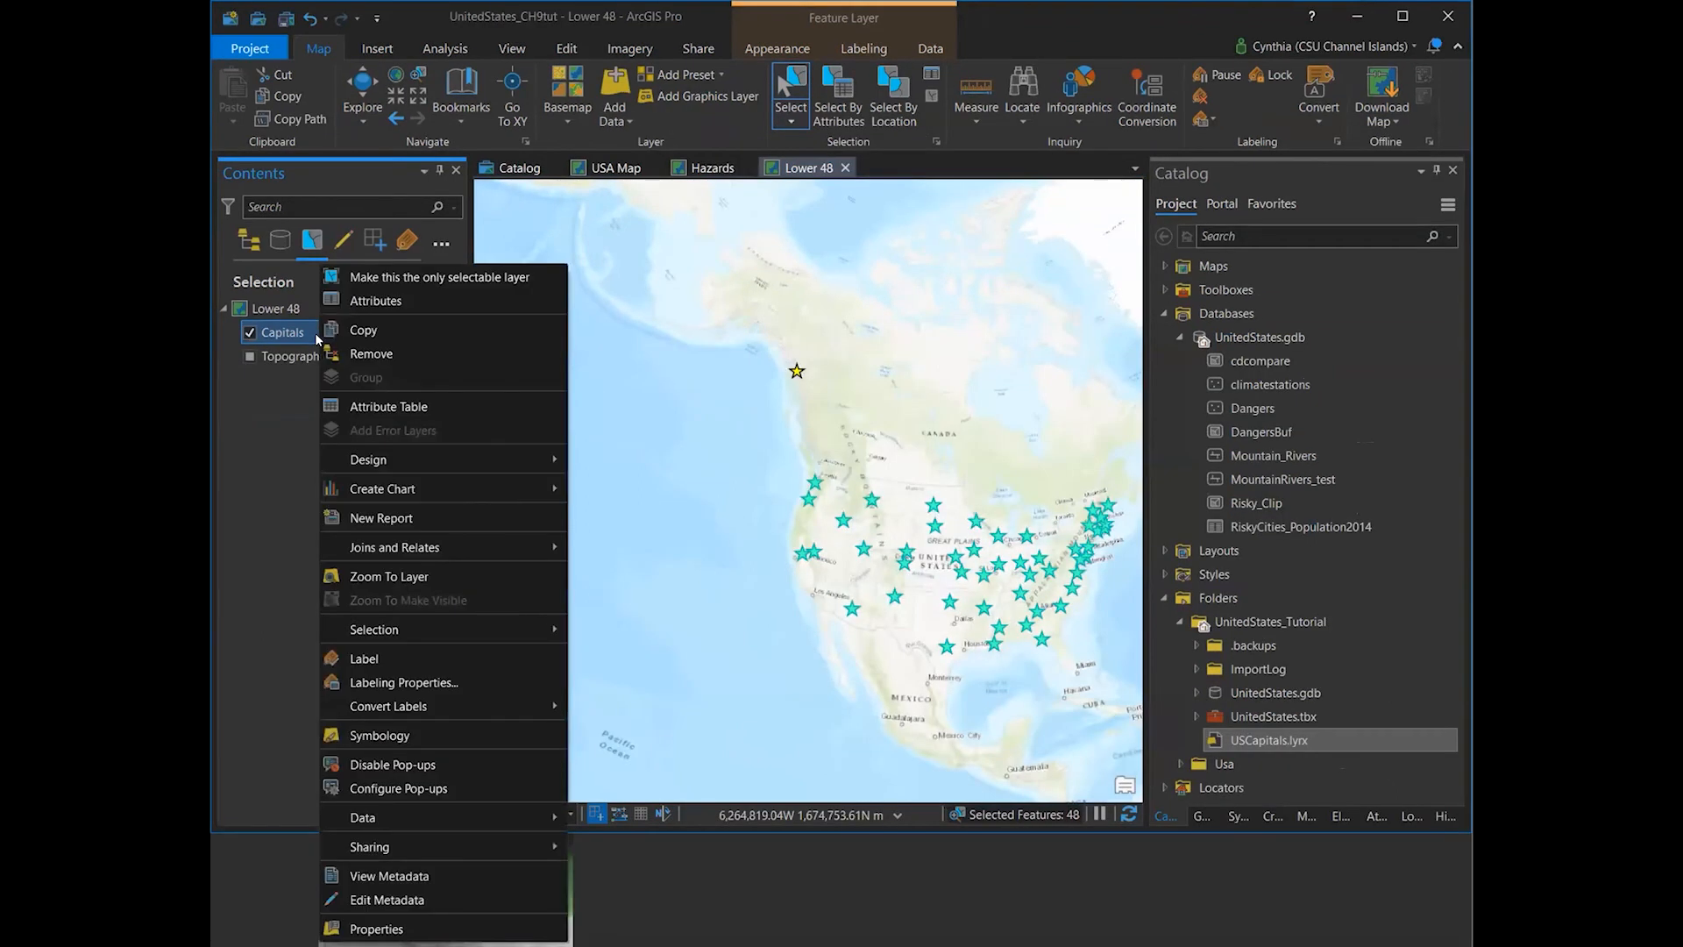
mouse_move(430, 820)
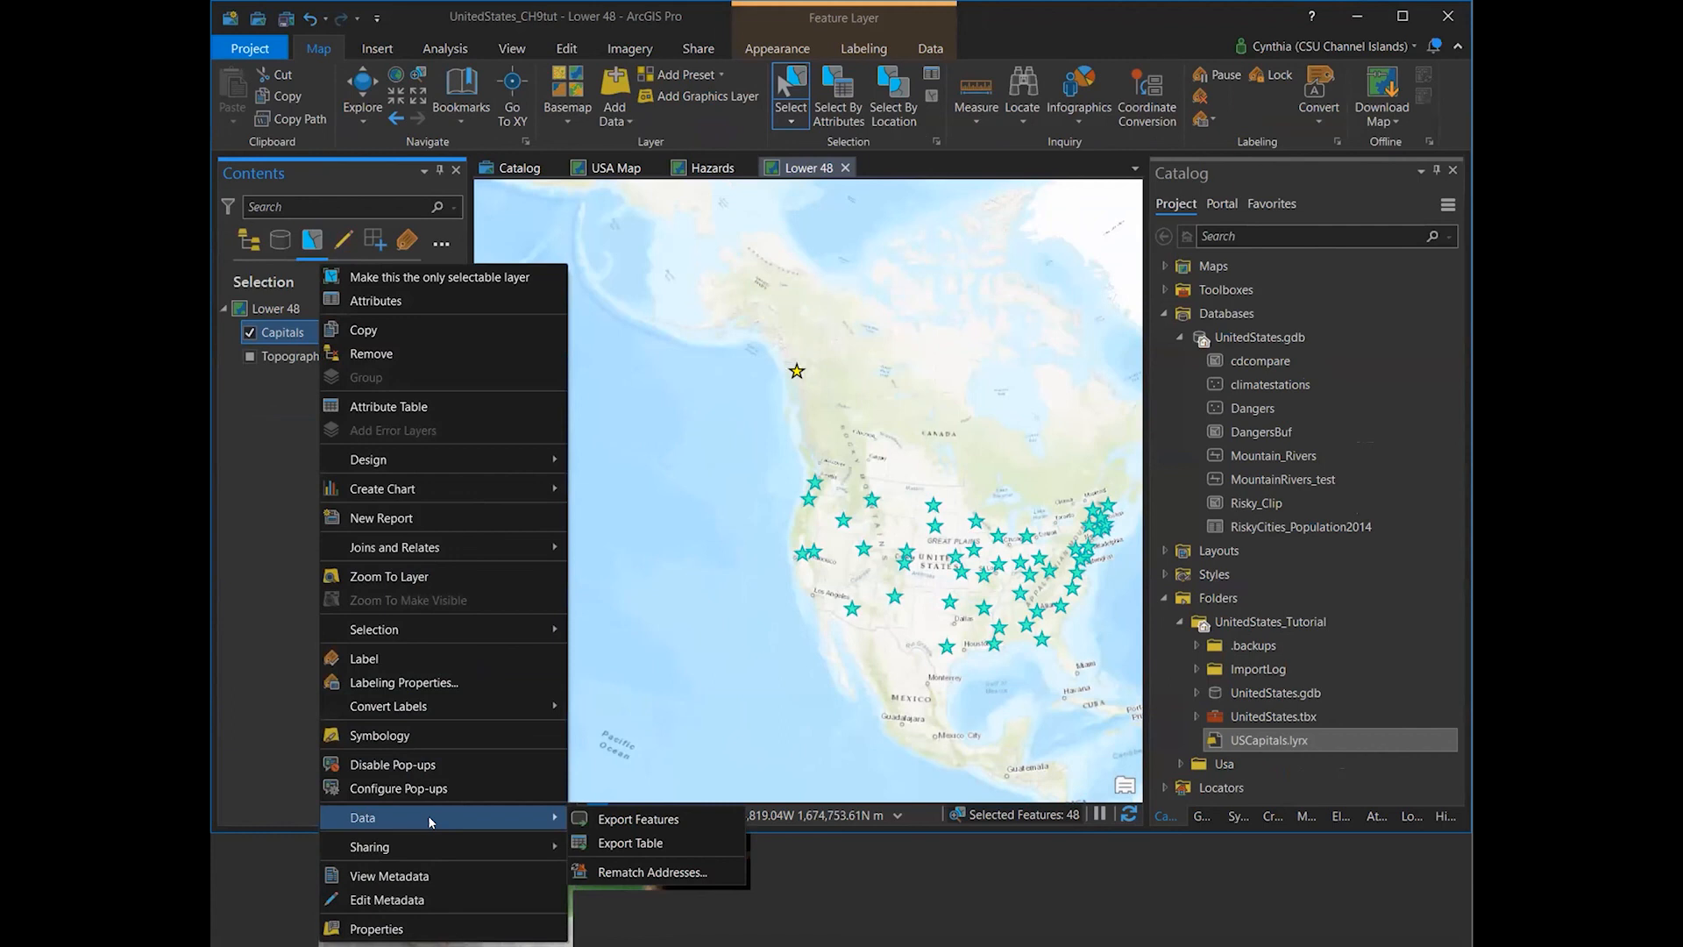
click(623, 817)
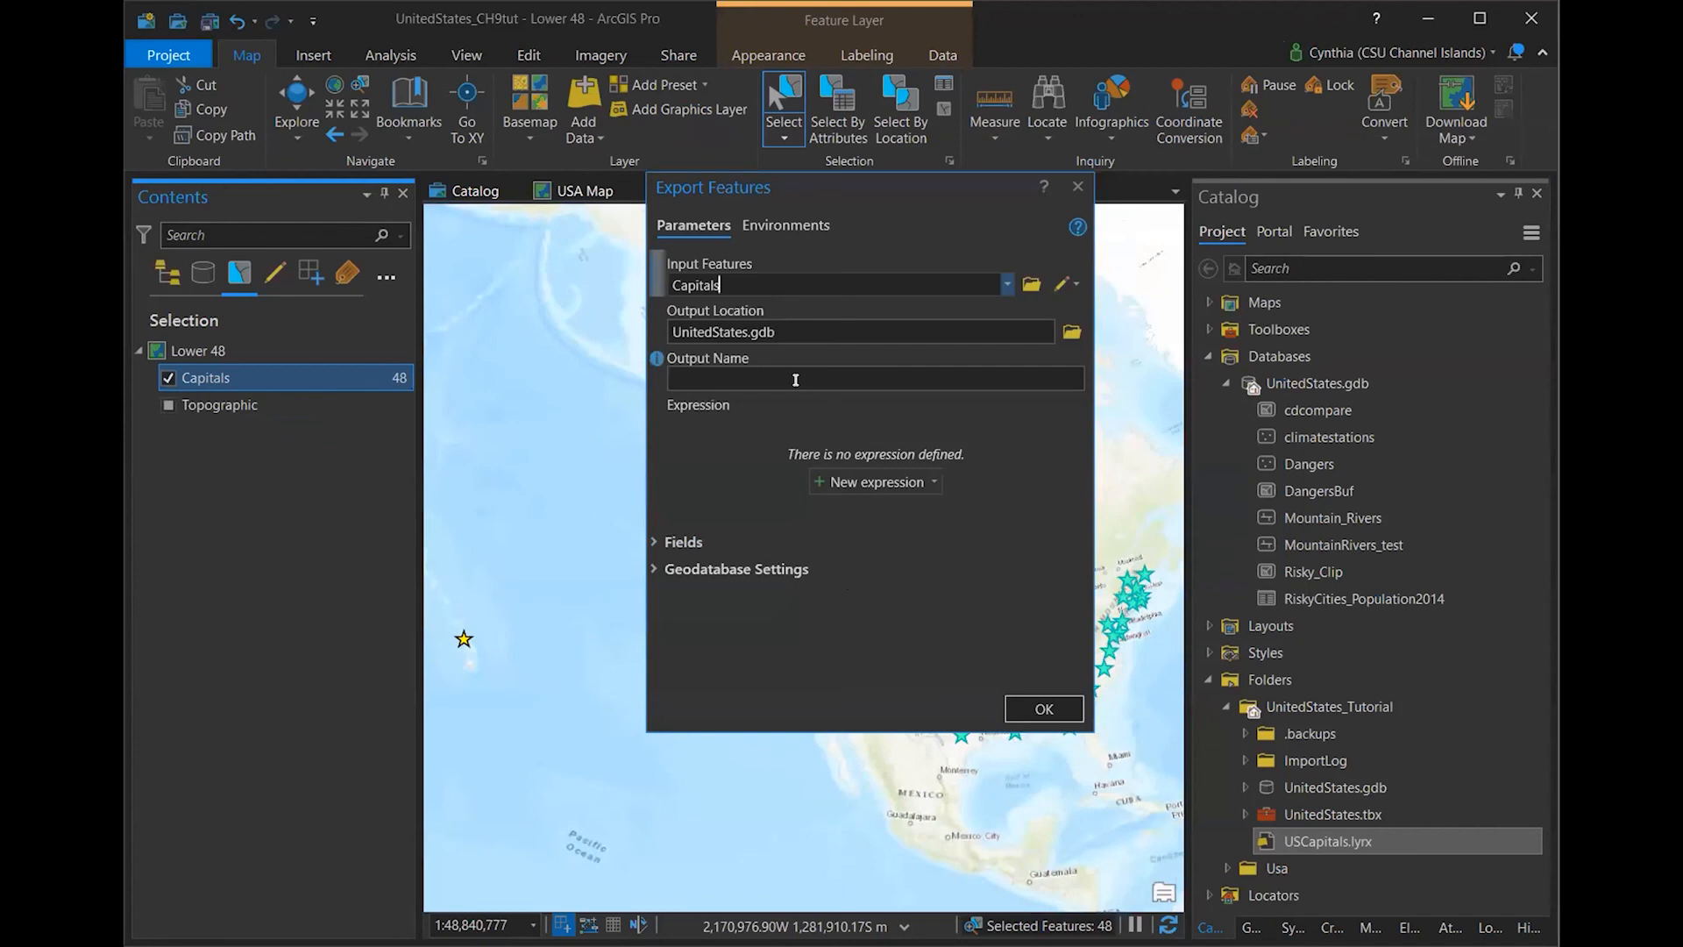
click(782, 374)
text(L)
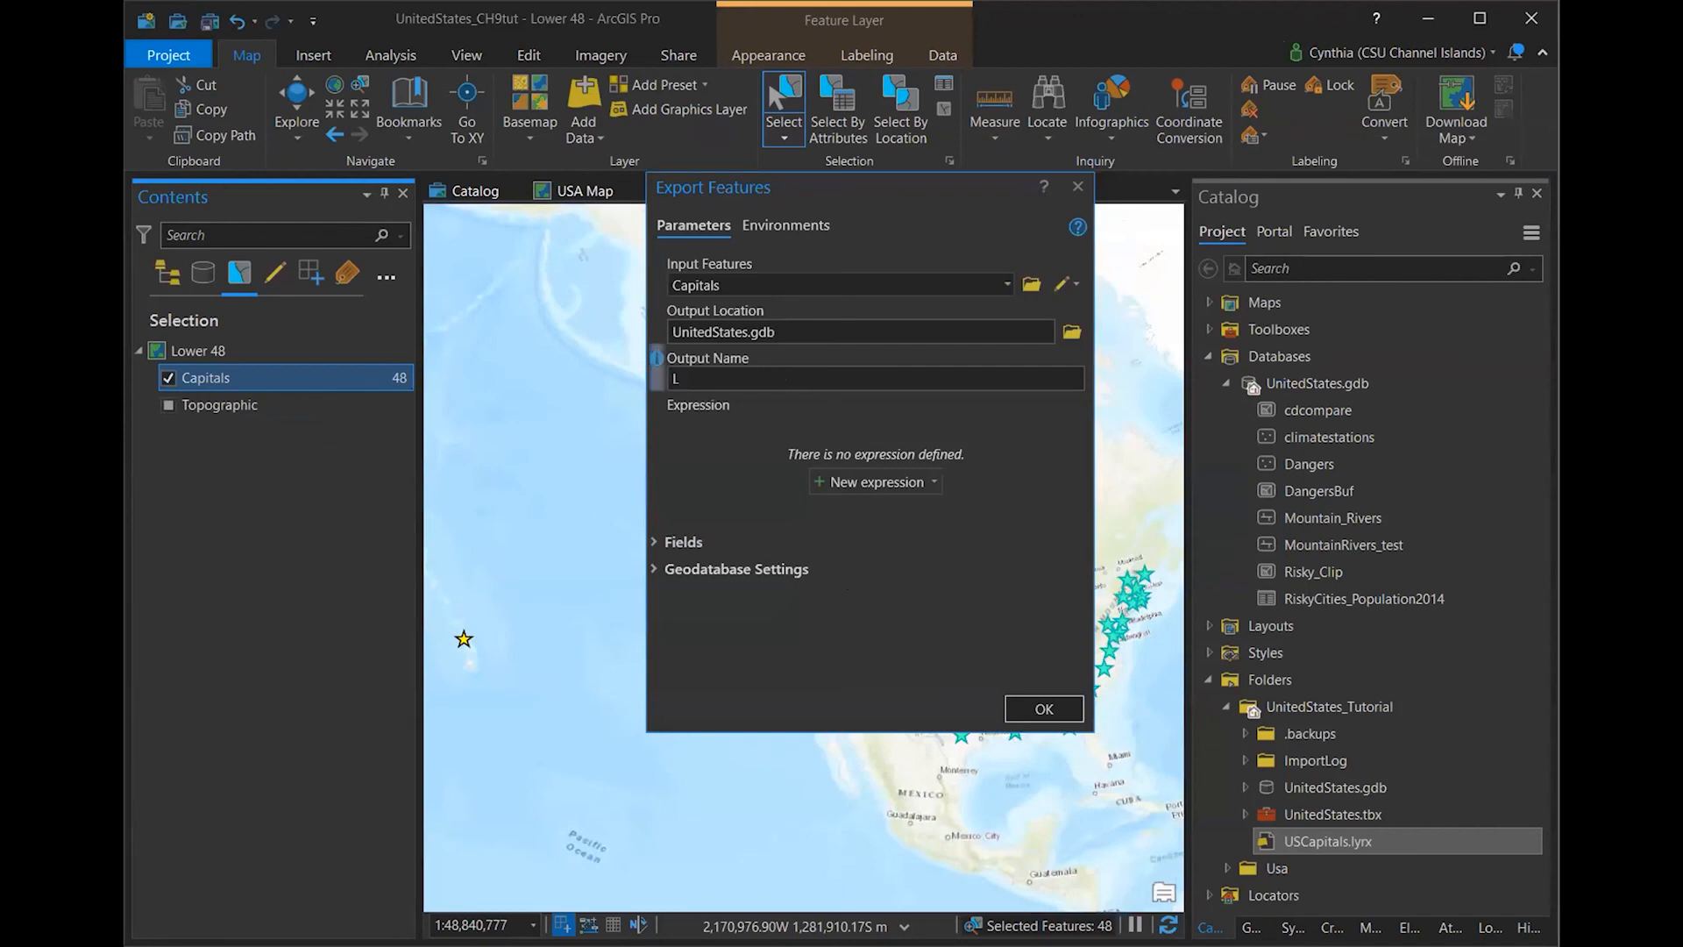
text(48Capitals)
click(1042, 708)
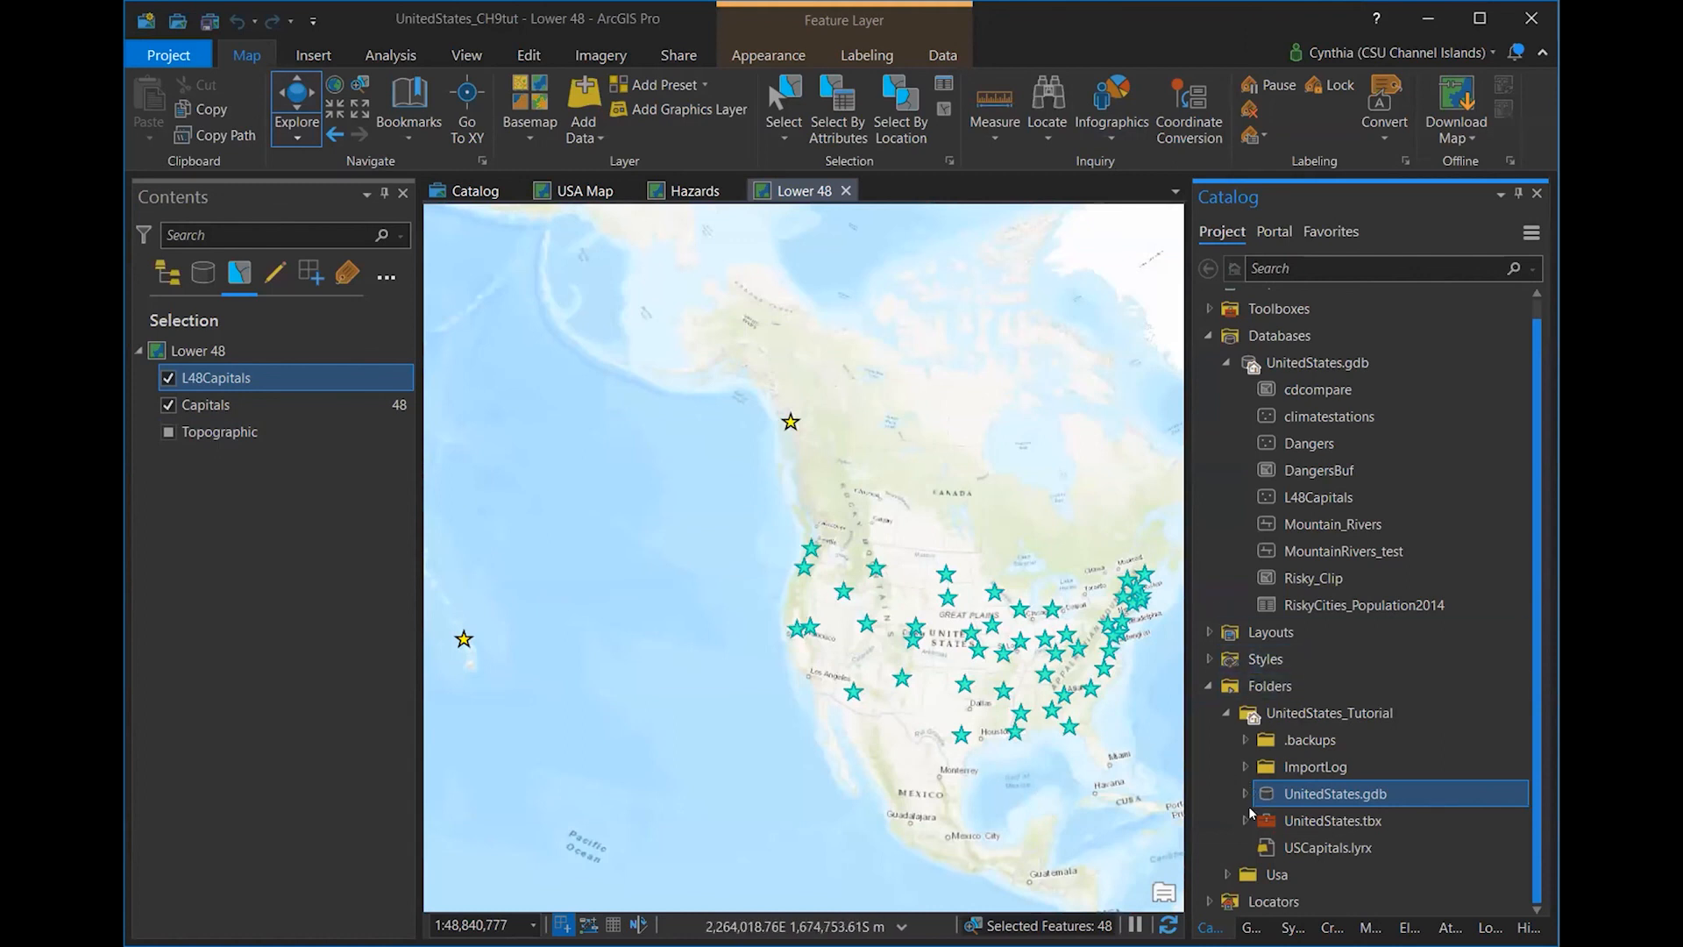
- Examine the contents of UnitedStates.gdb in the project folder and of usdata.gdb in the Usa folder
click(1227, 362)
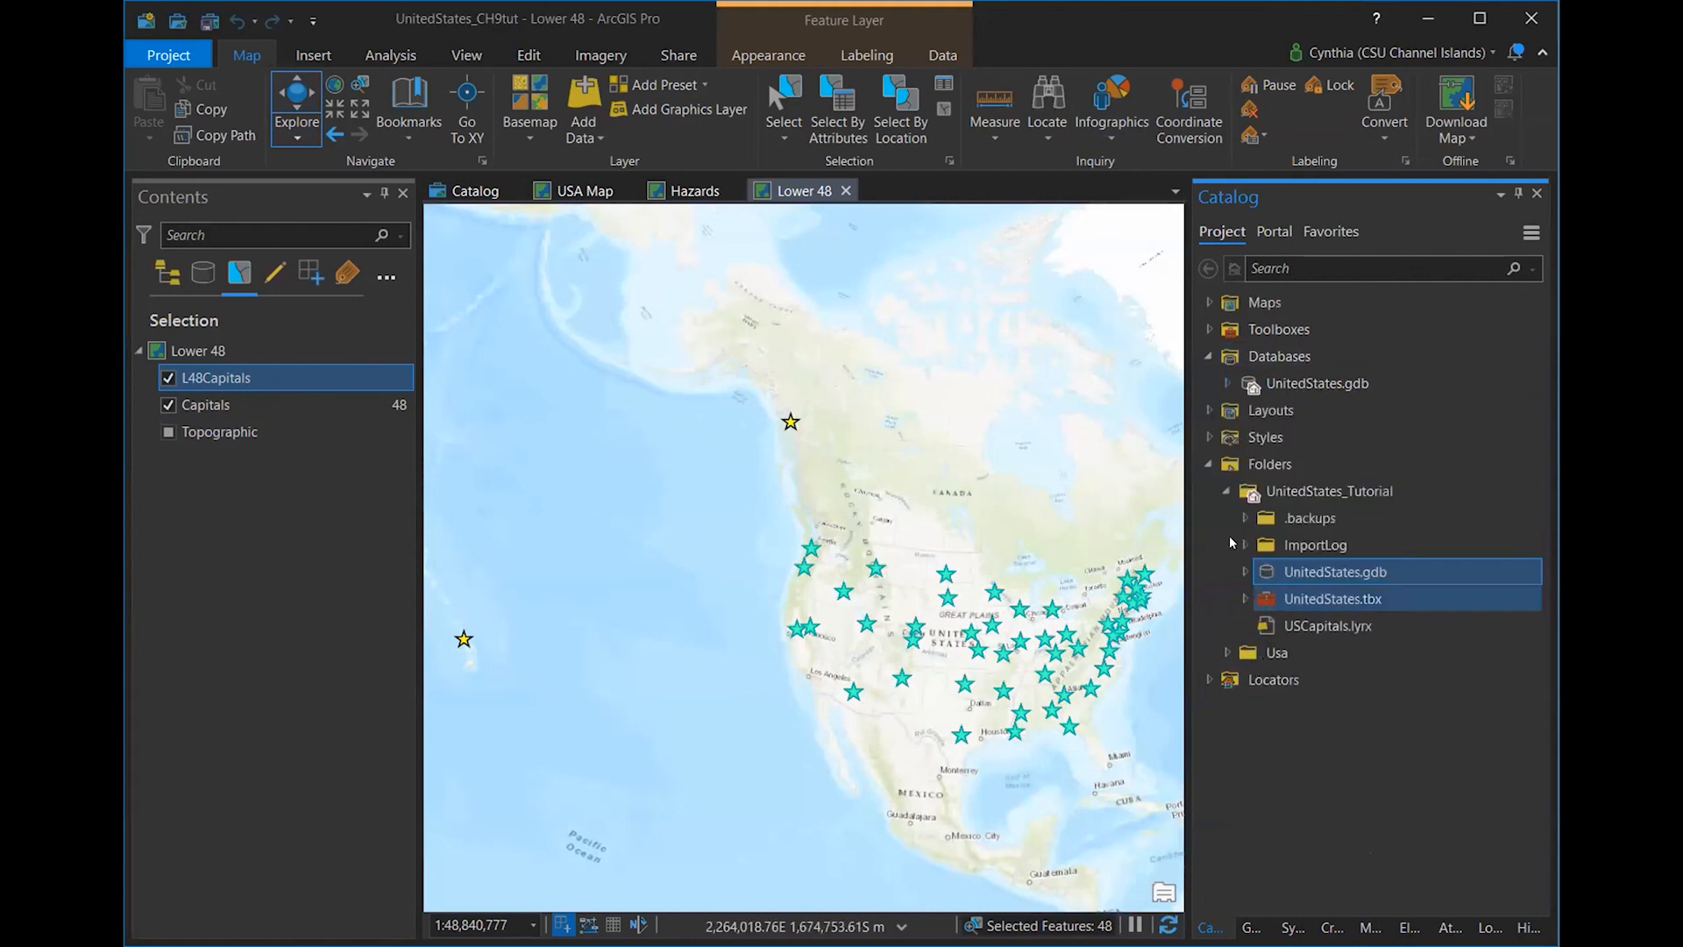
click(1245, 571)
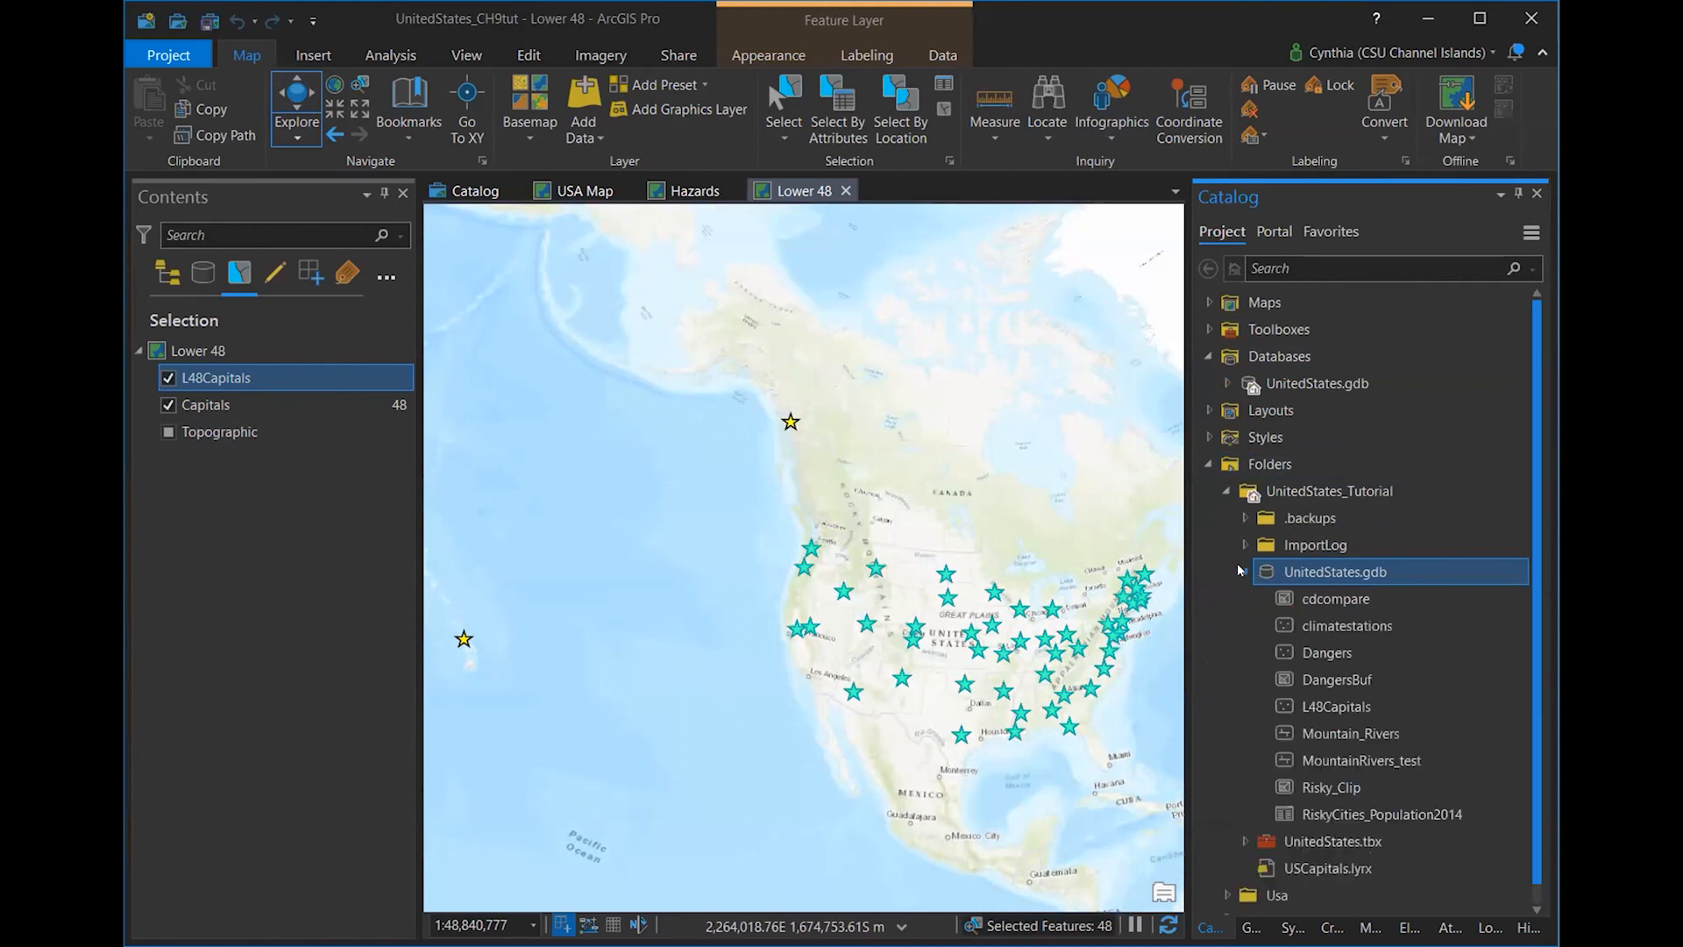
click(1243, 572)
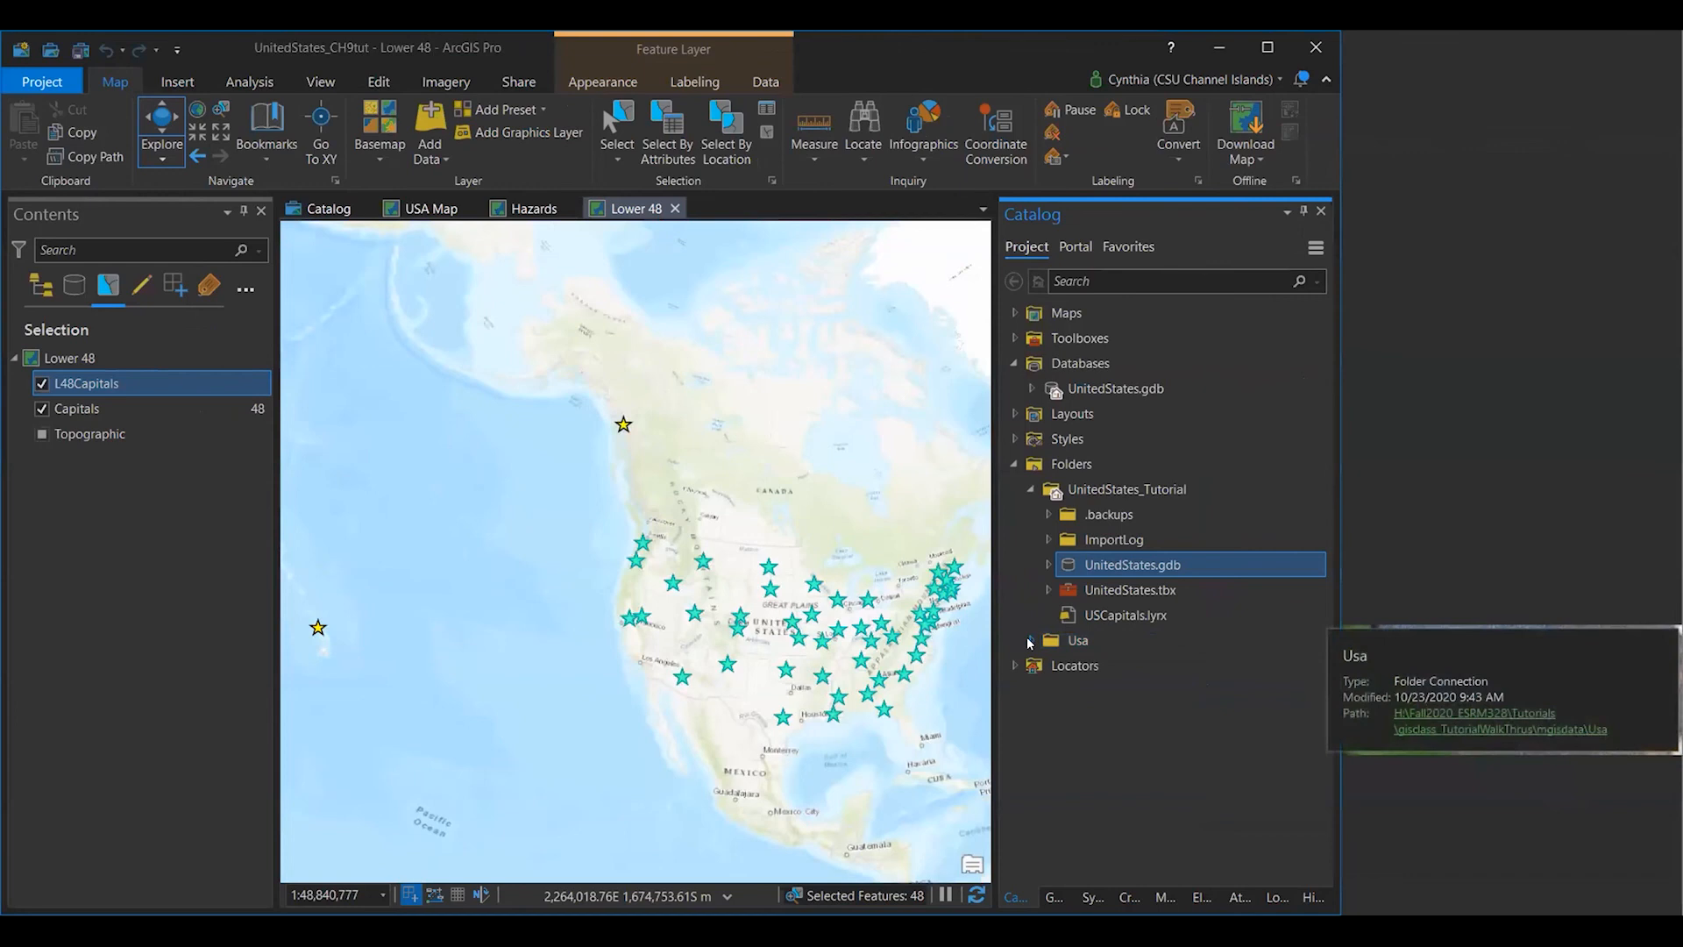
click(1227, 653)
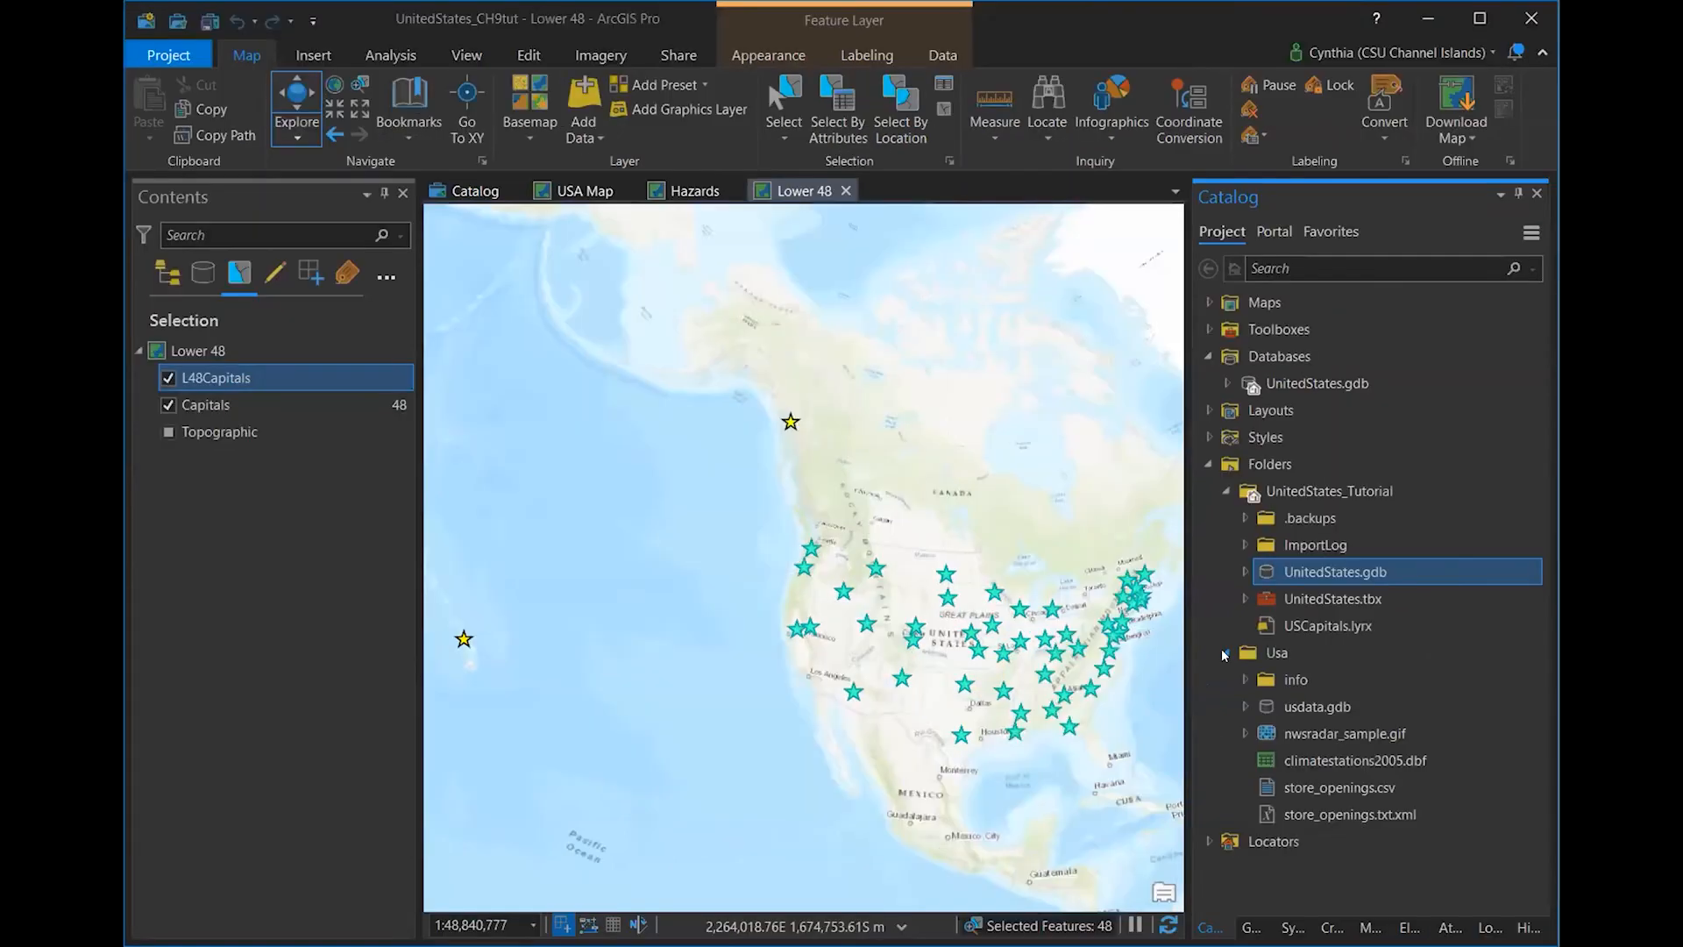
click(1245, 707)
scroll(1247, 707, down, 4)
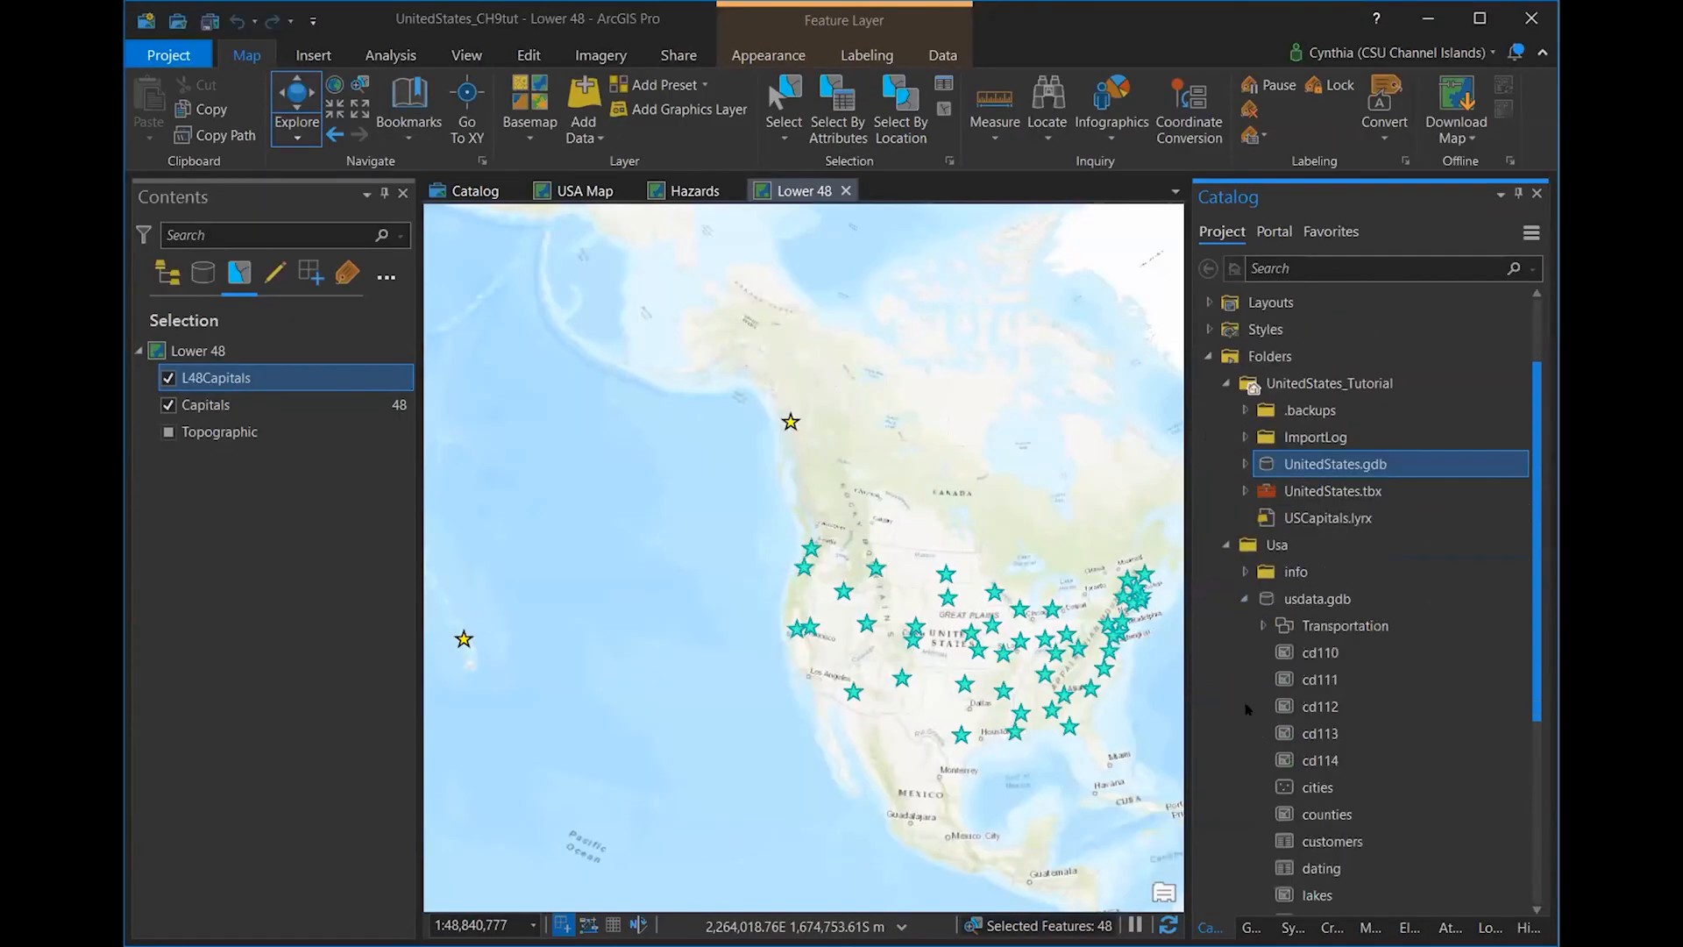
- Add the counties and states feature classes from usdata.gdb to the Lower 48 map
drag(1262, 599, 981, 563)
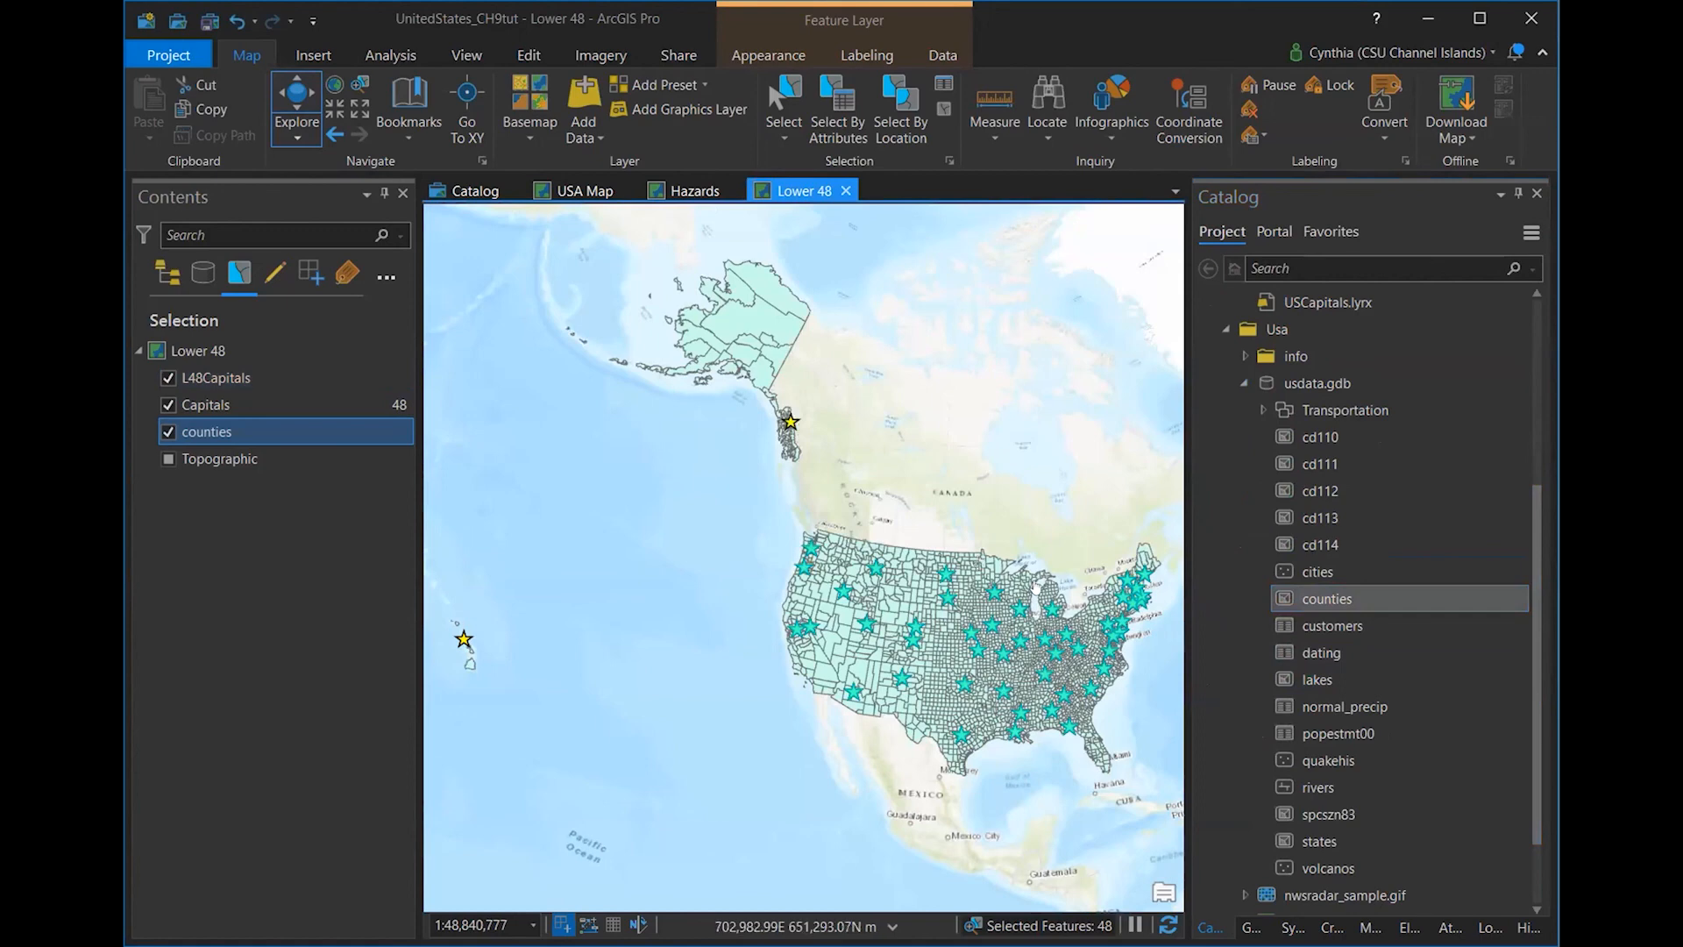
click(1312, 657)
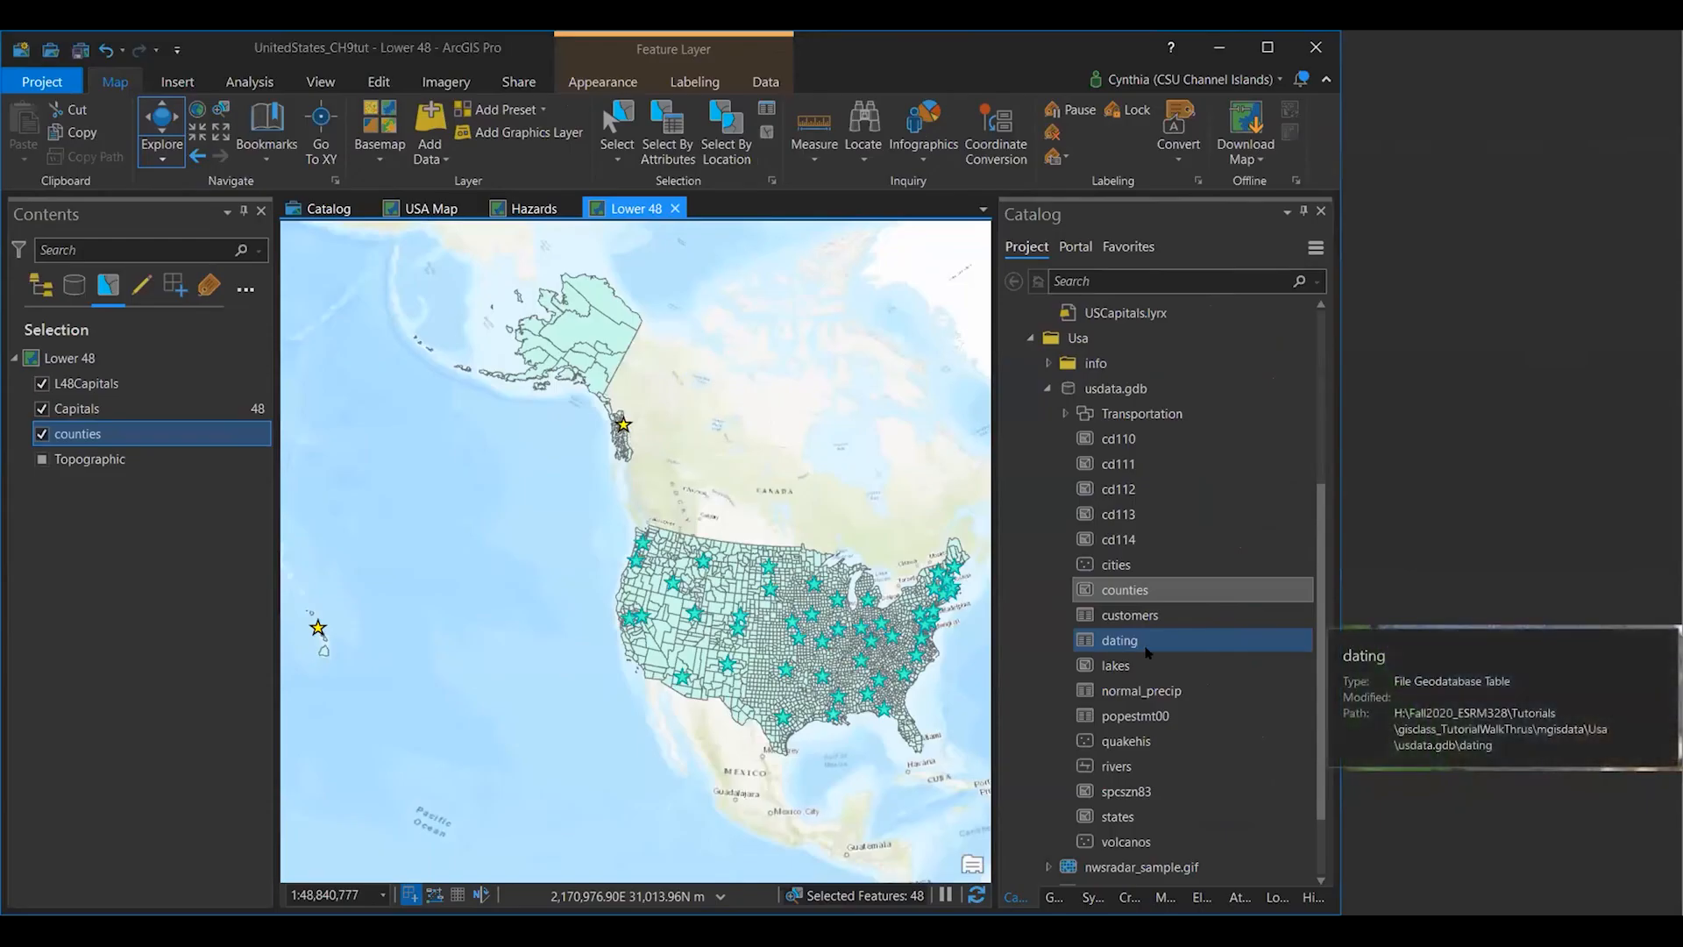
click(1144, 817)
drag(1141, 816, 800, 683)
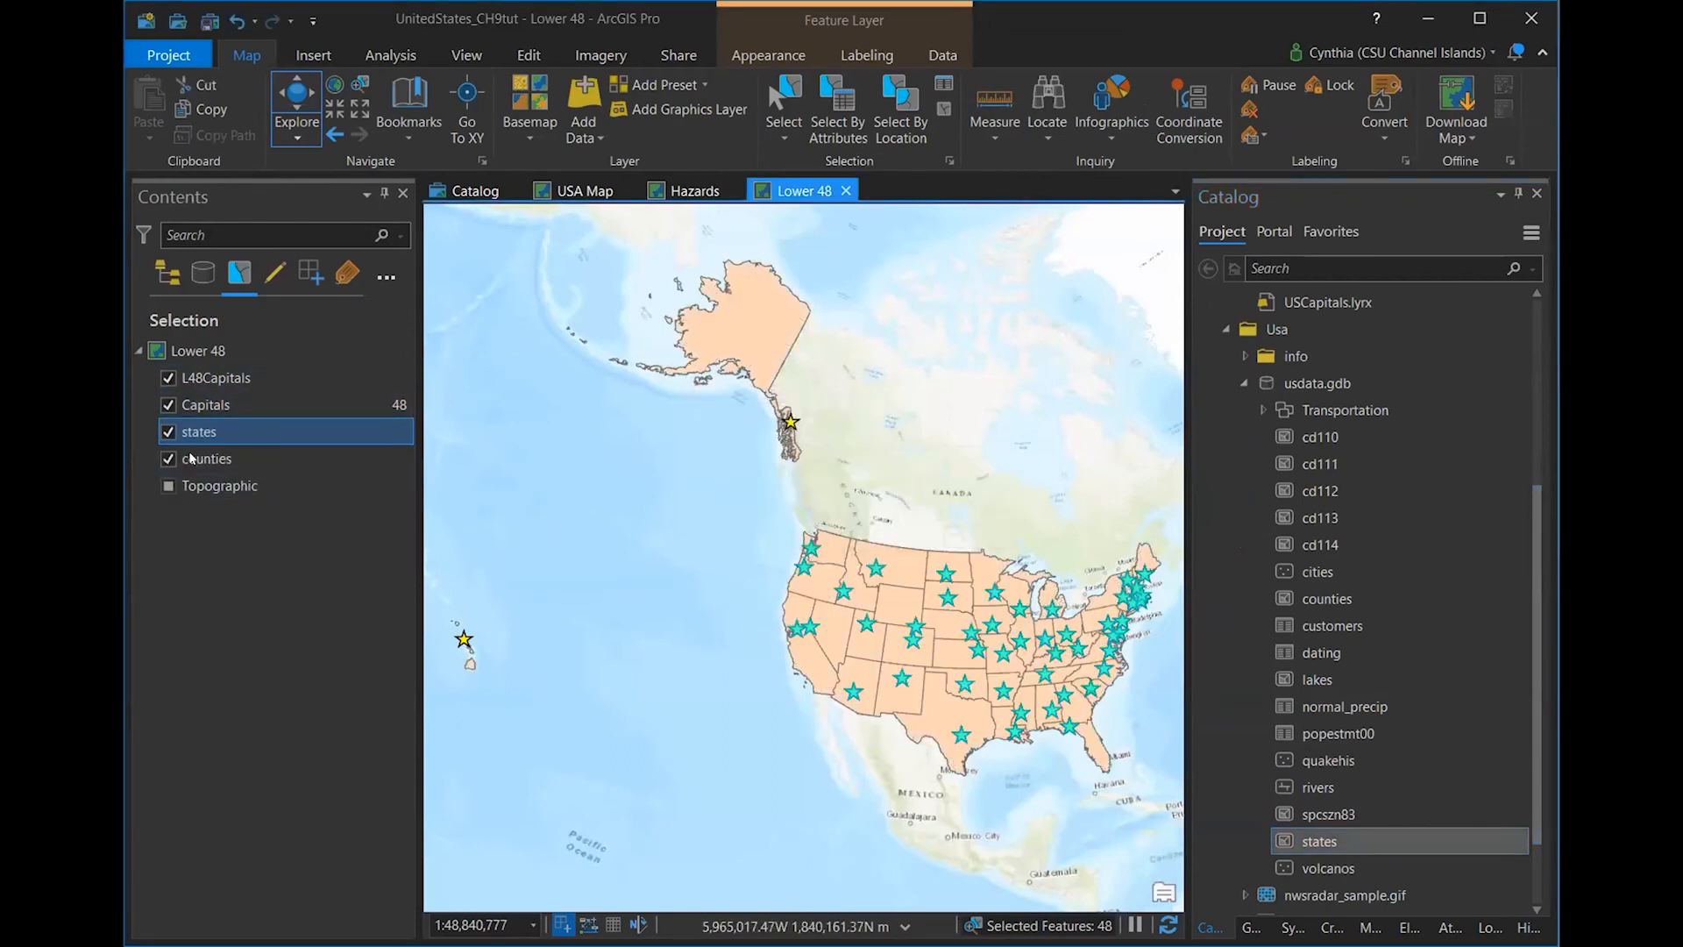
- Select the states, counties and capitals across the contiguous United States, leaving out Alaska and Hawaii
drag(934, 710, 717, 580)
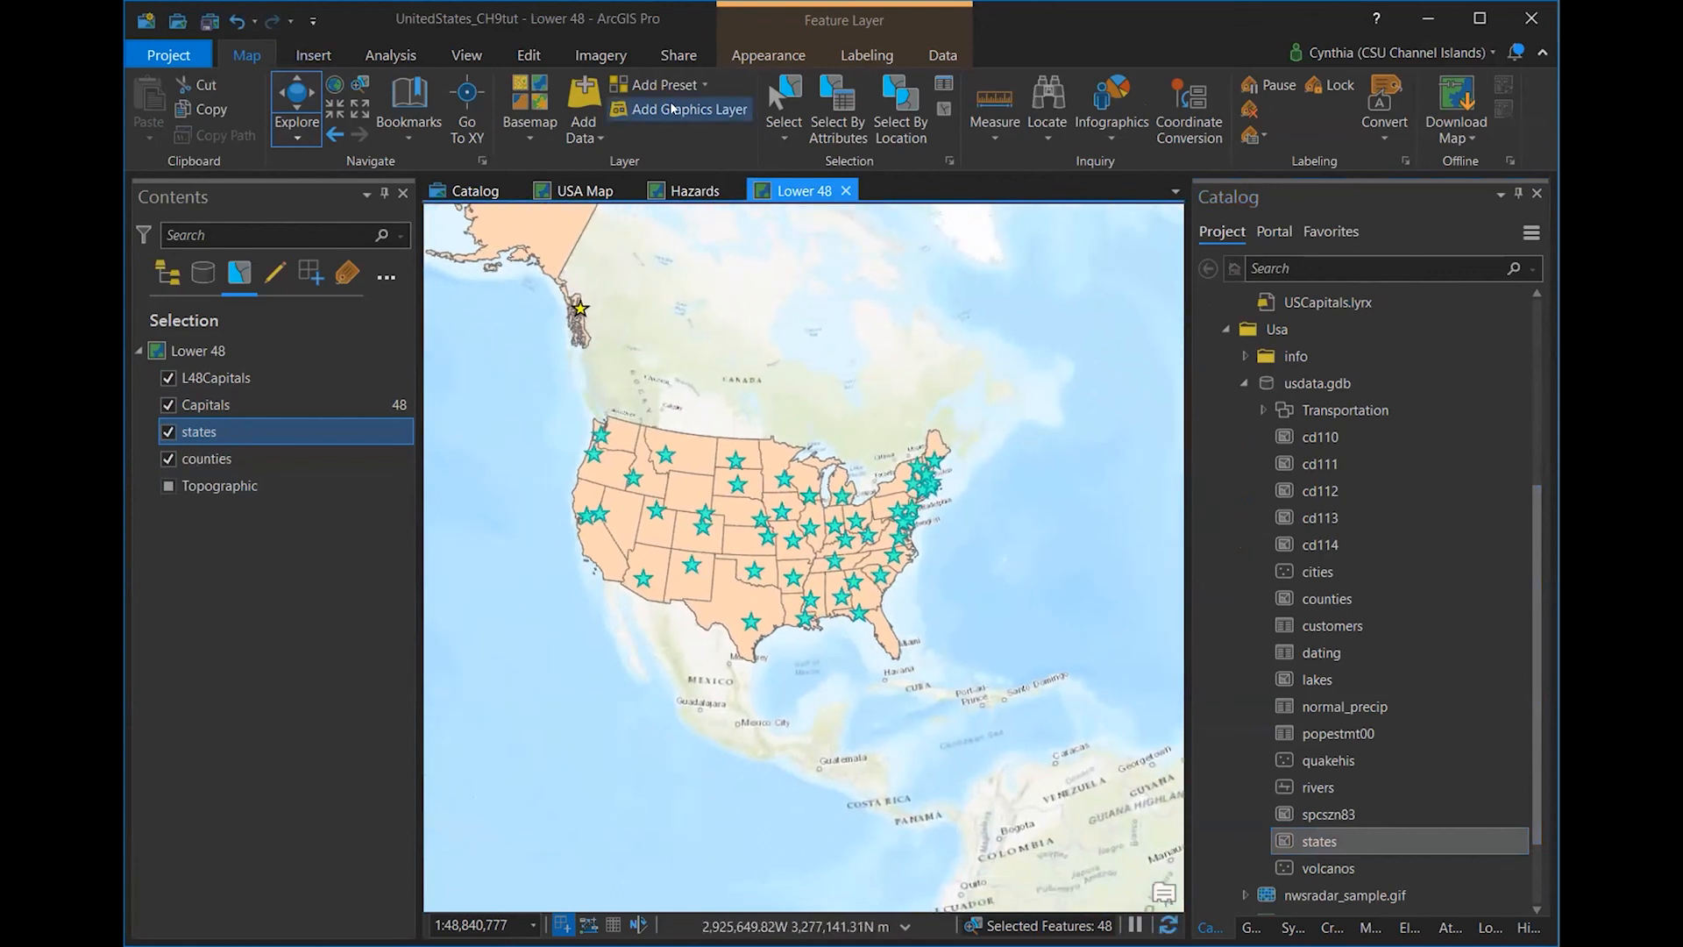
click(784, 103)
drag(609, 436, 1023, 673)
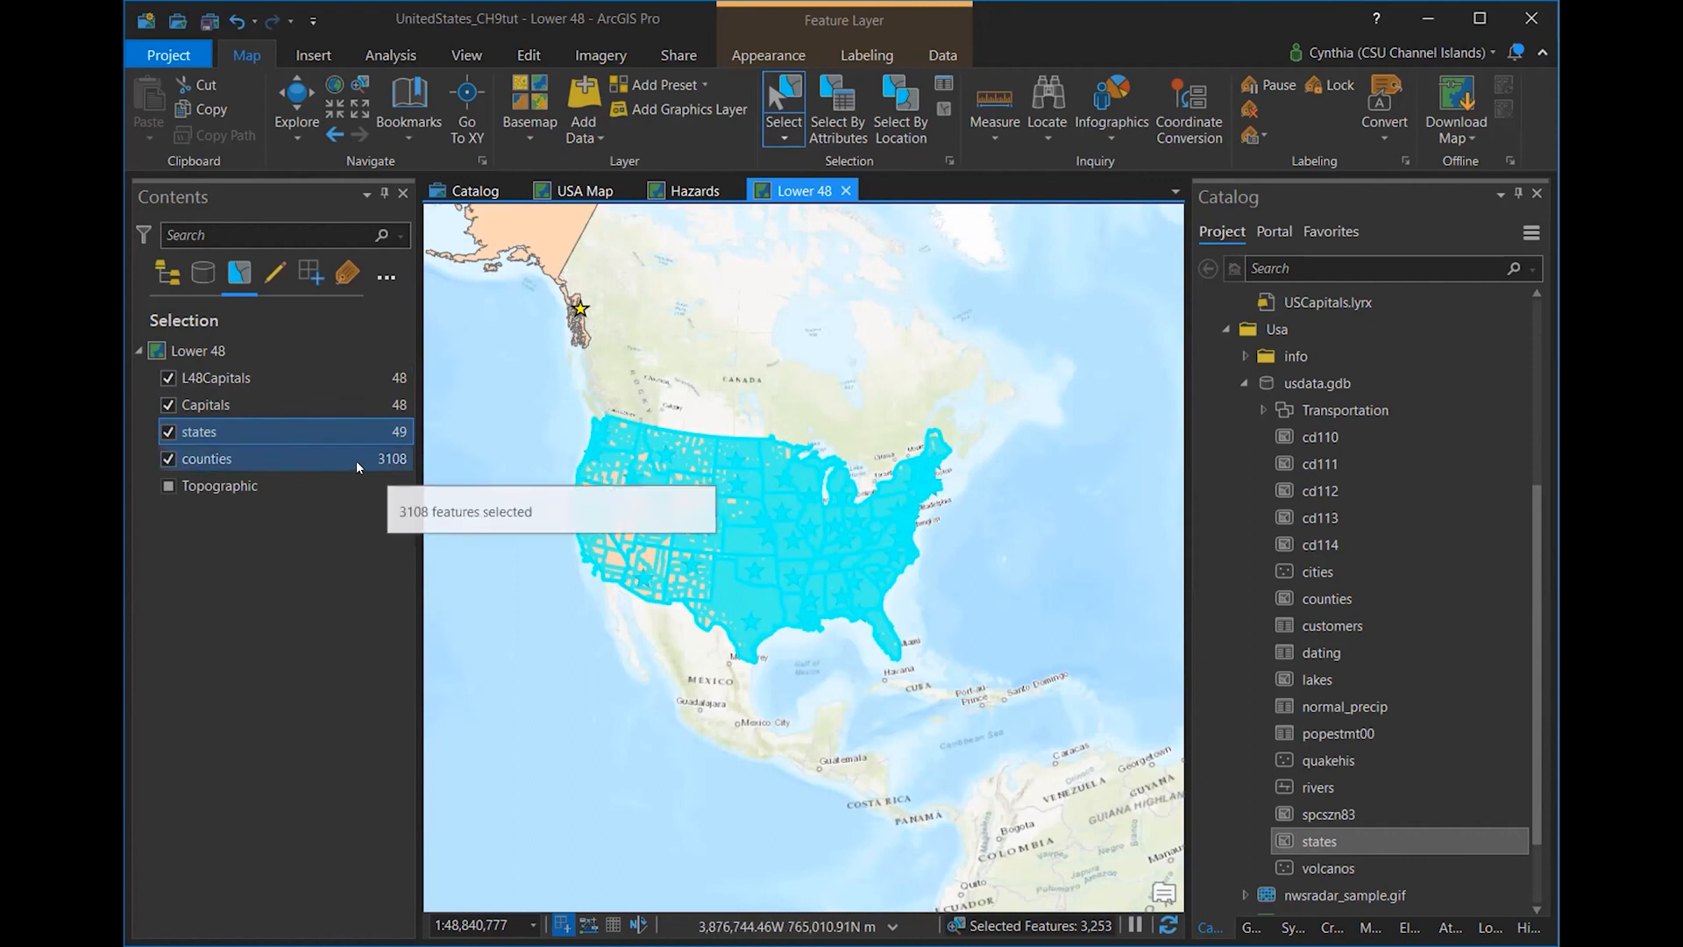
- Export the selected states features to UnitedStates.gdb as L48States
right_click(282, 431)
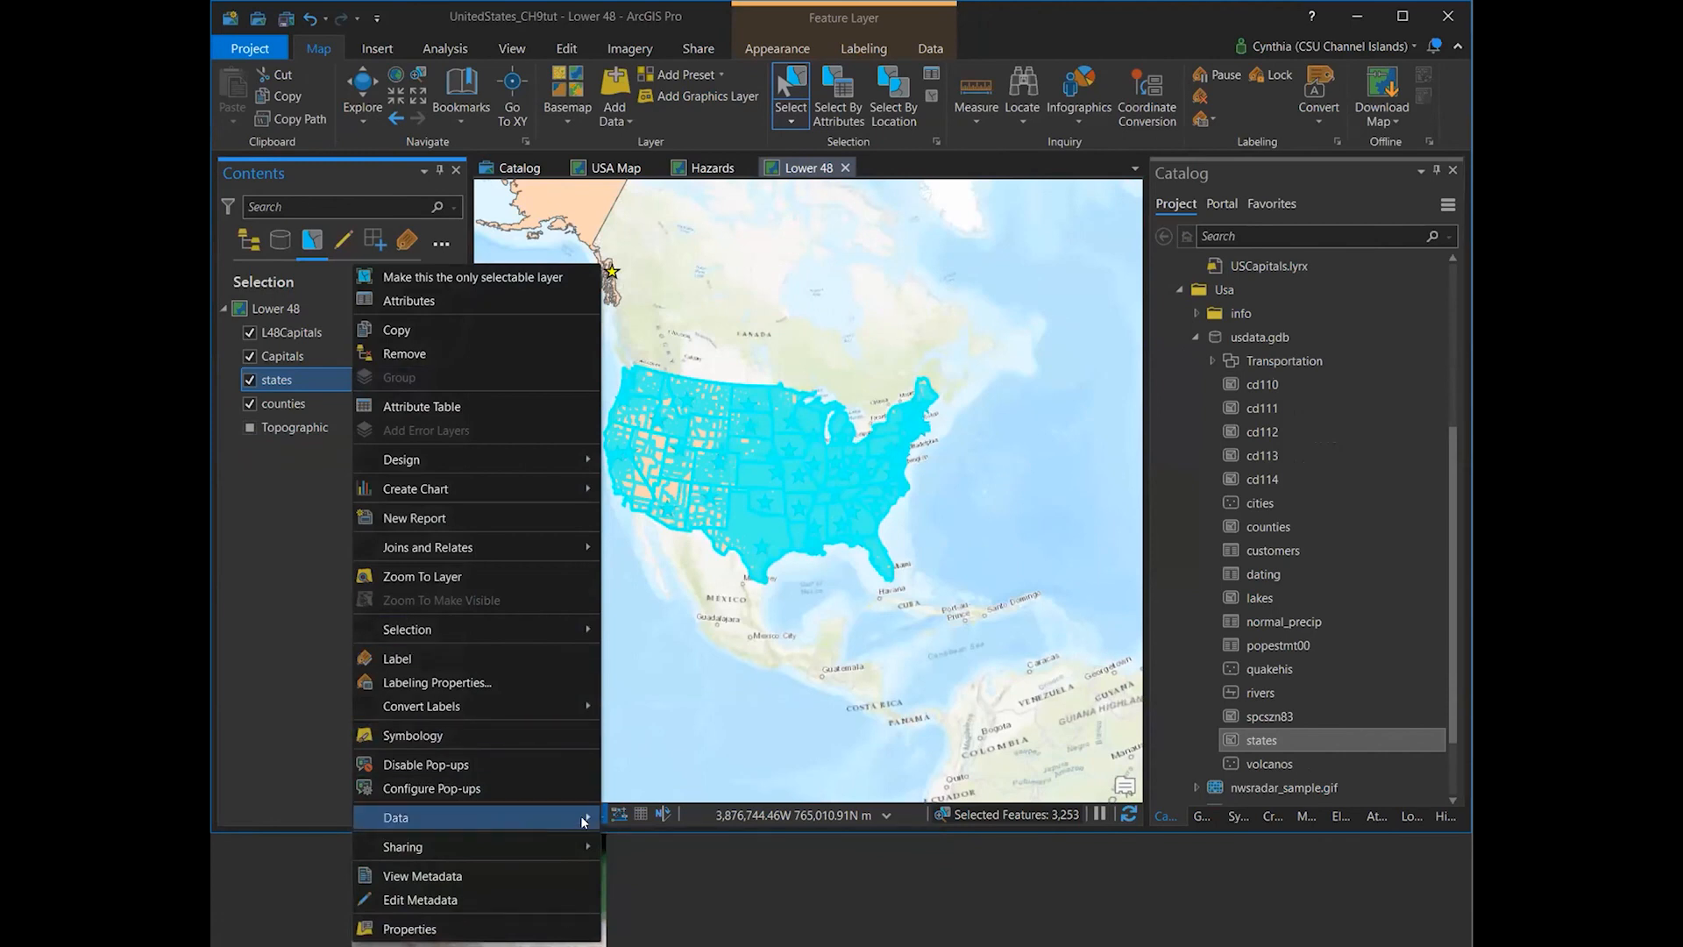
mouse_move(580, 815)
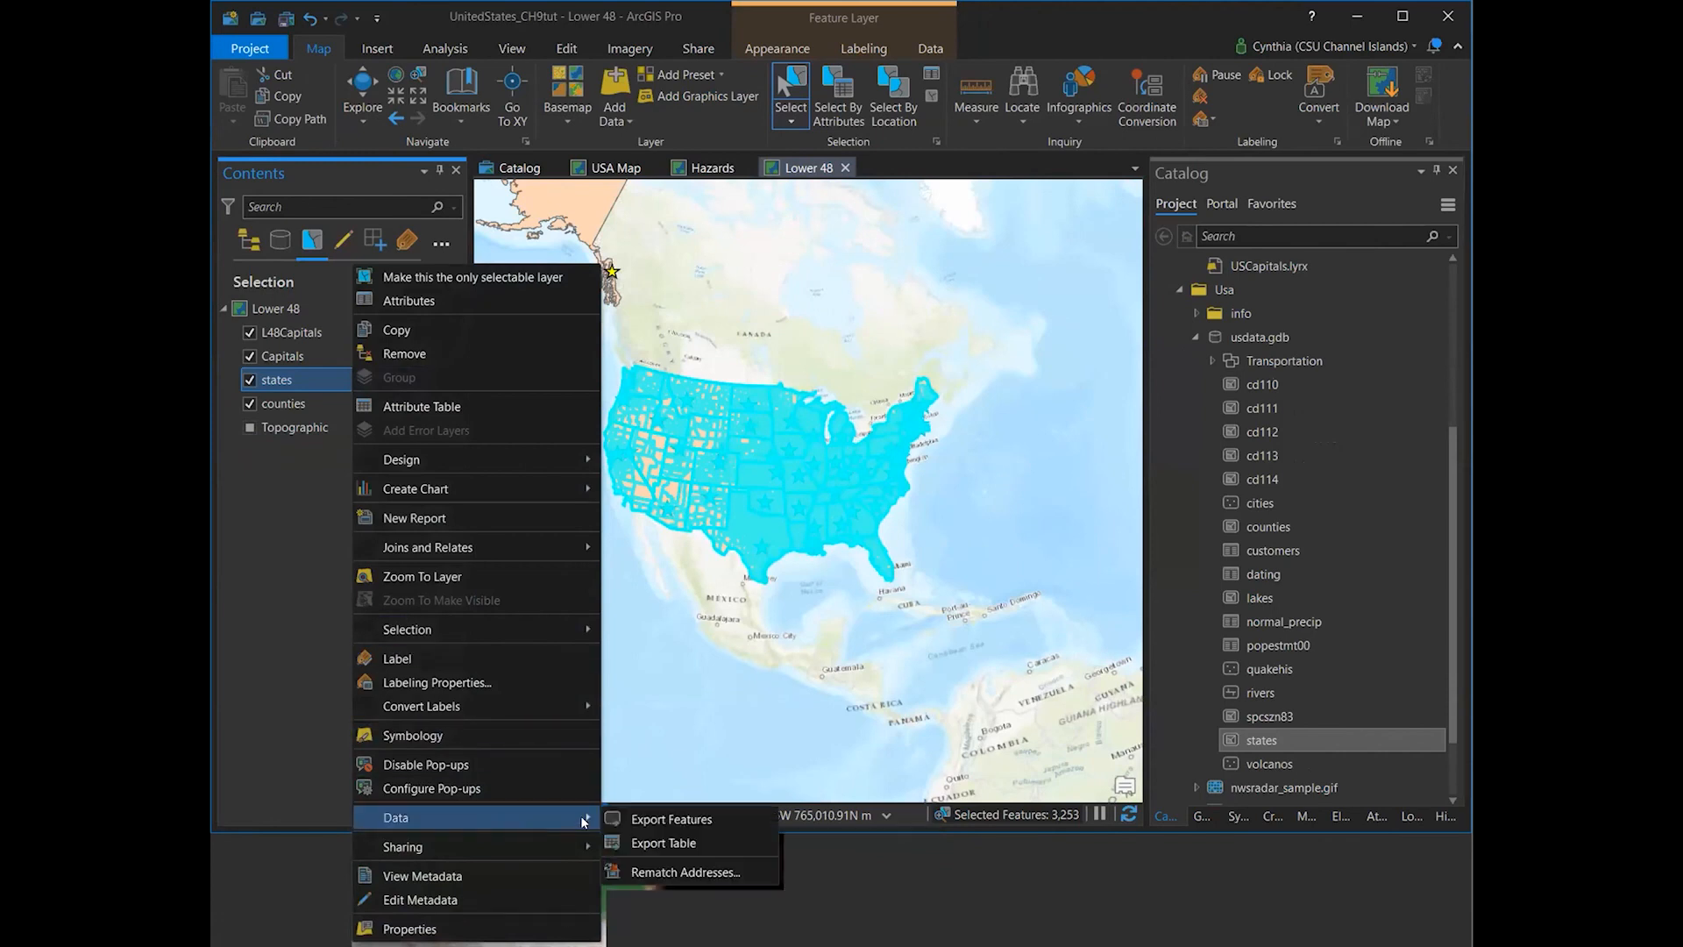
click(658, 824)
click(756, 375)
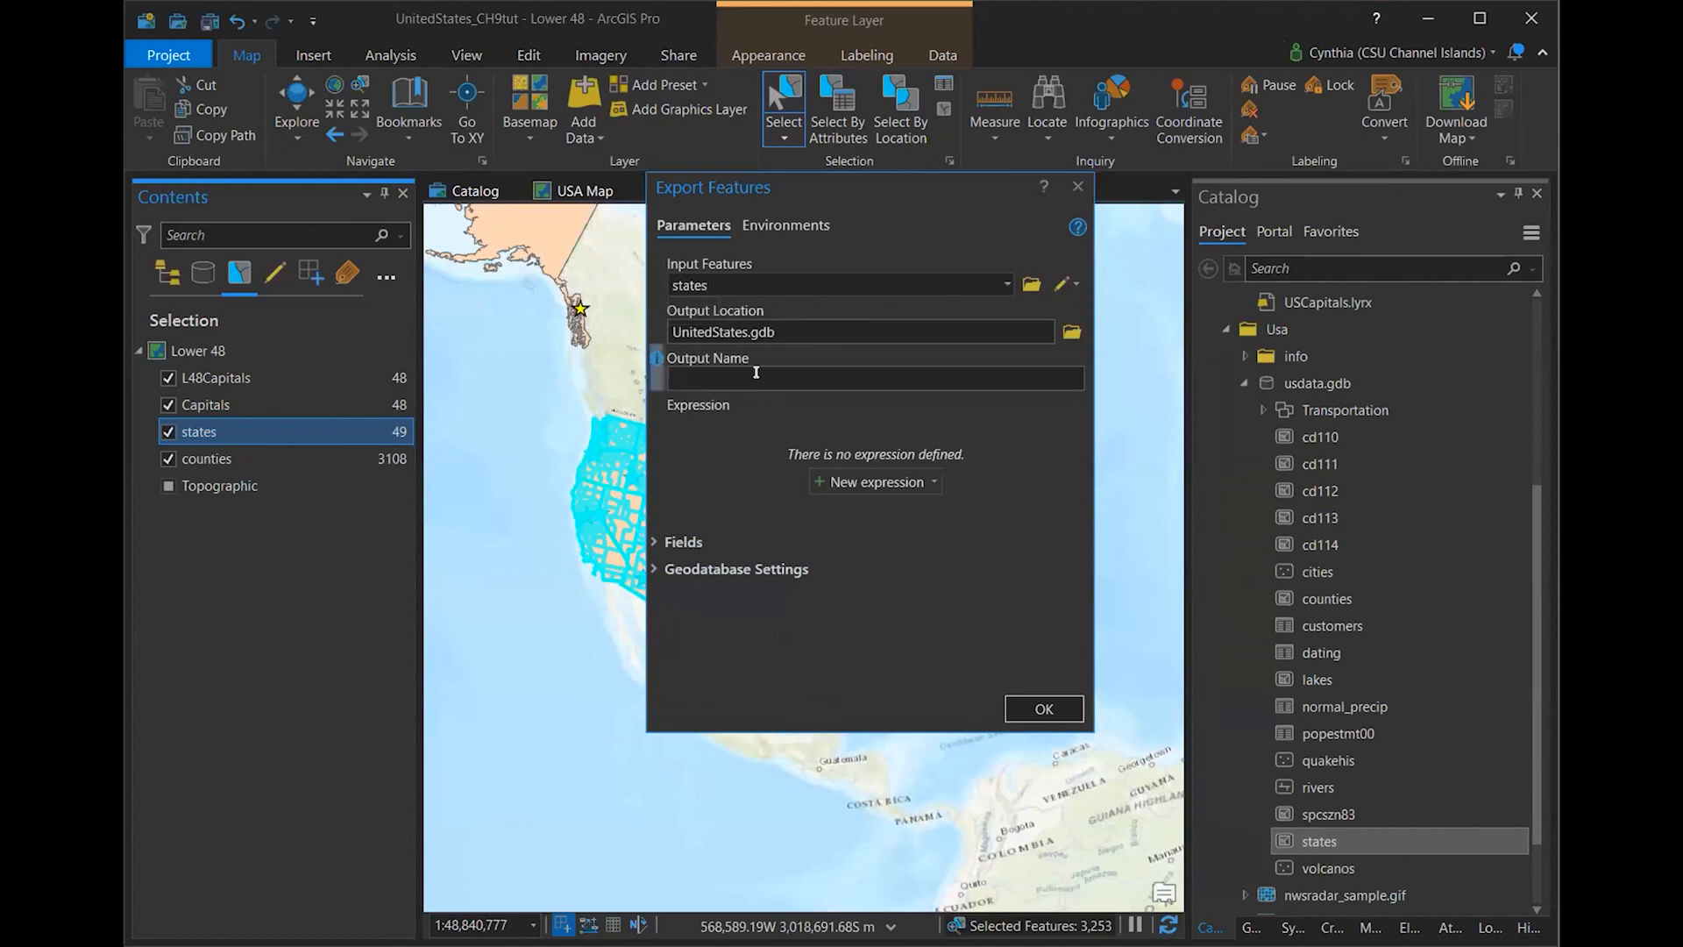
text(L48States)
click(1020, 708)
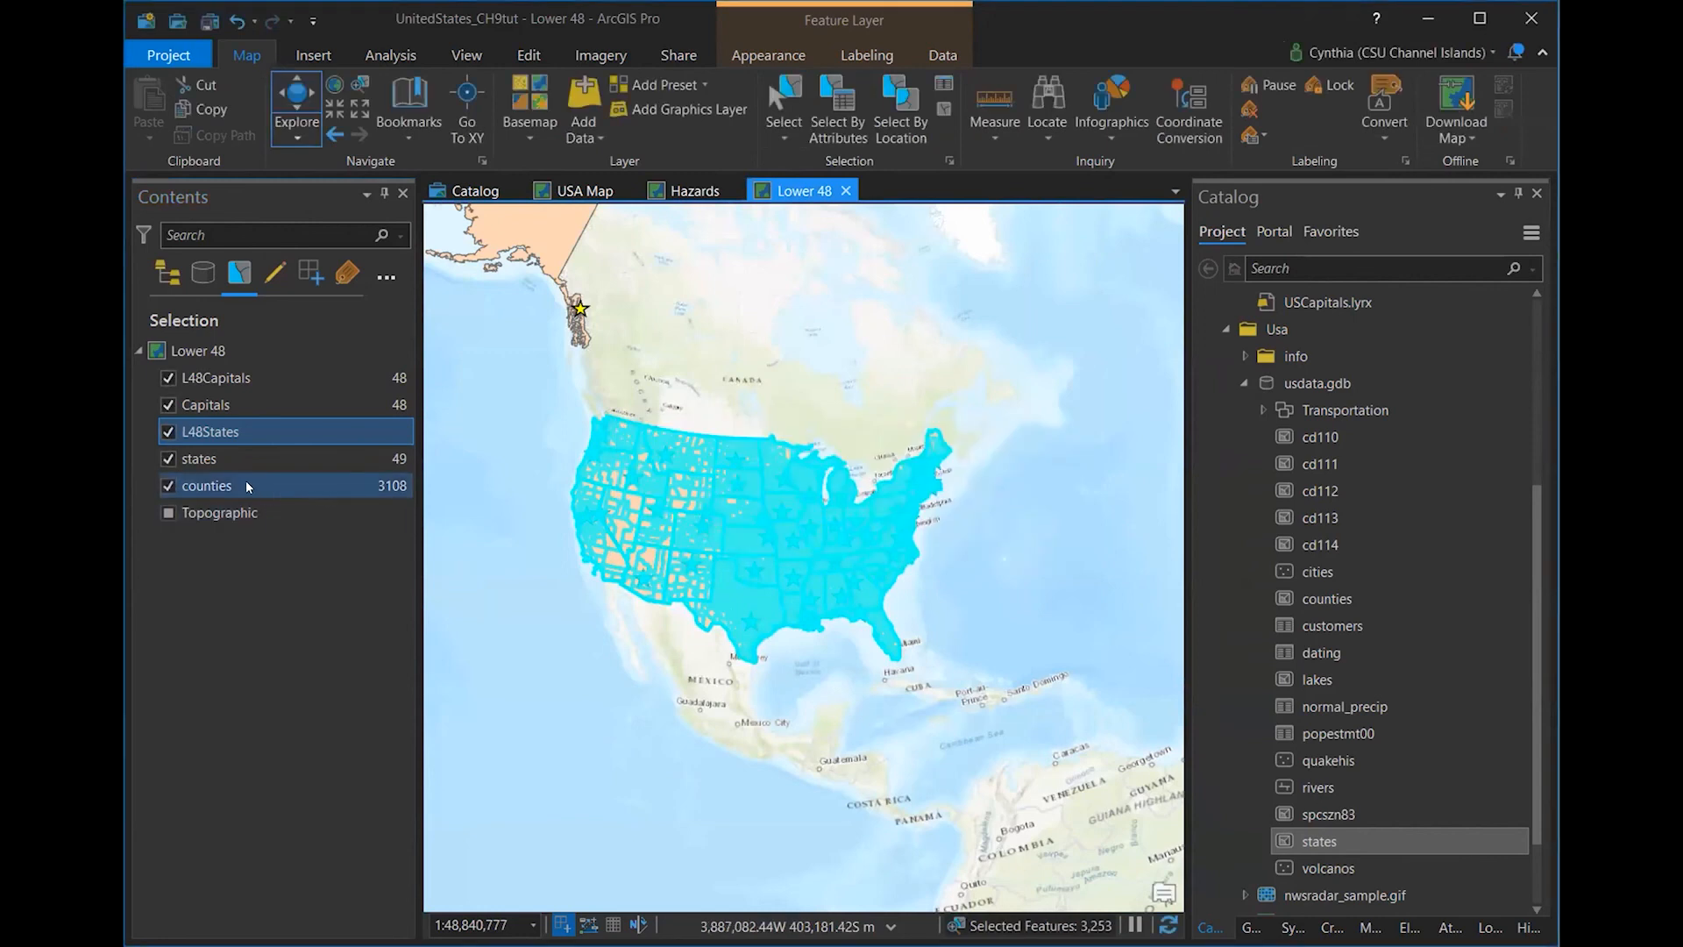
- Export the selected counties features to UnitedStates.gdb as L48counties
click(249, 487)
right_click(249, 487)
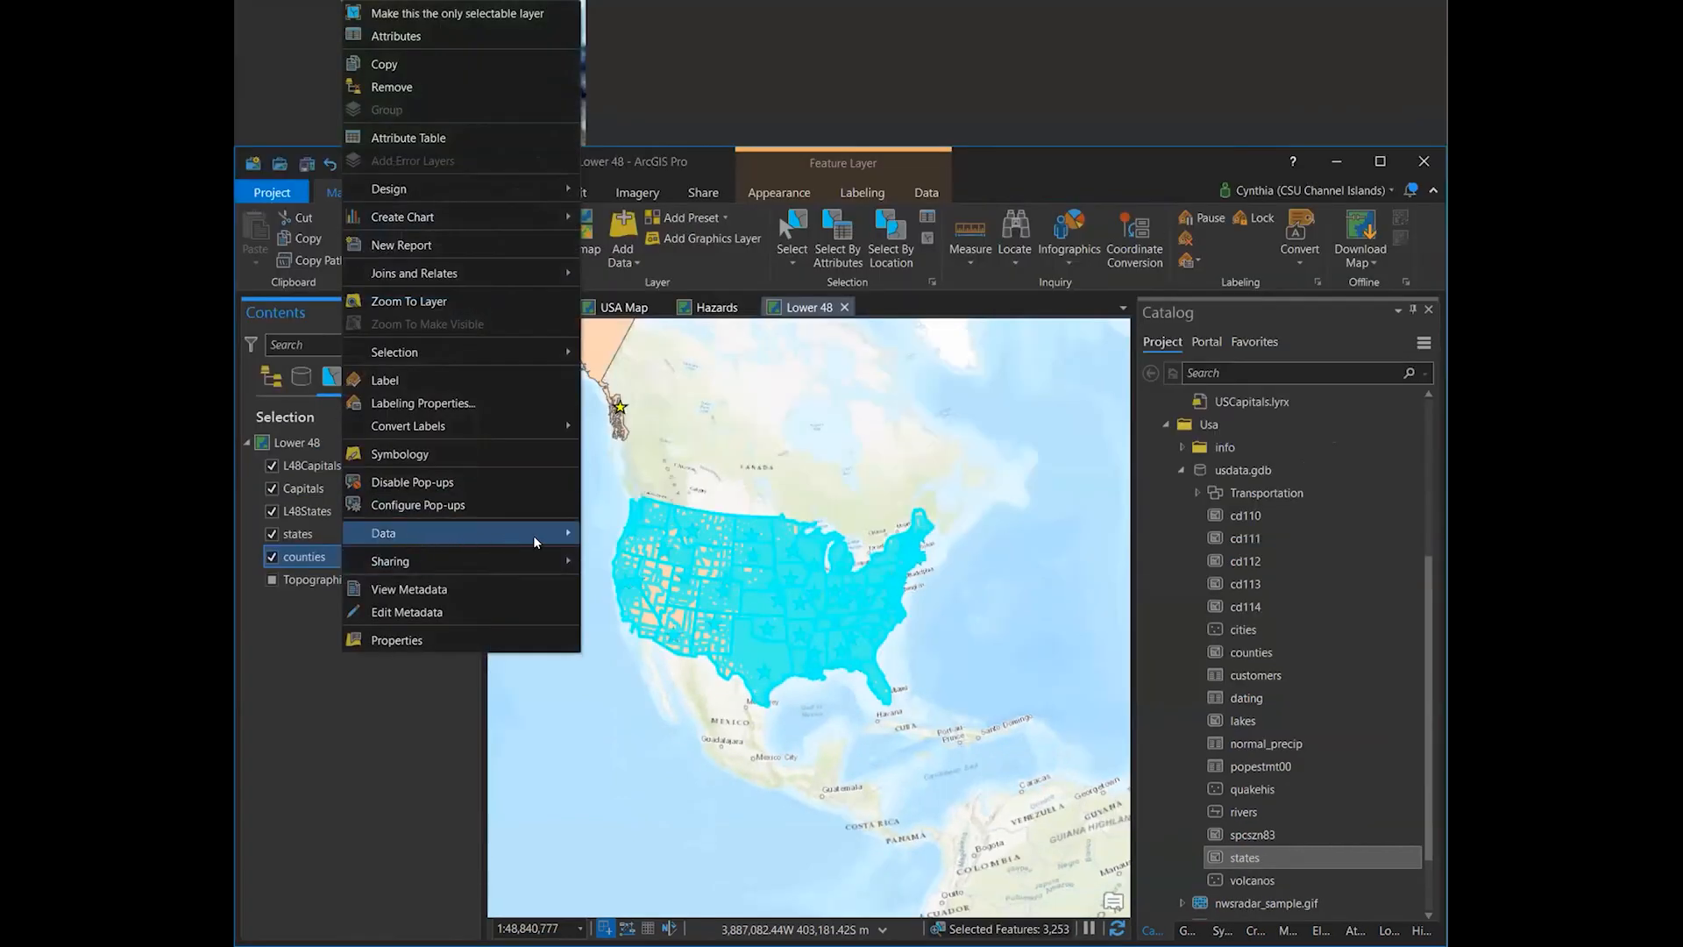
mouse_move(537, 541)
click(639, 533)
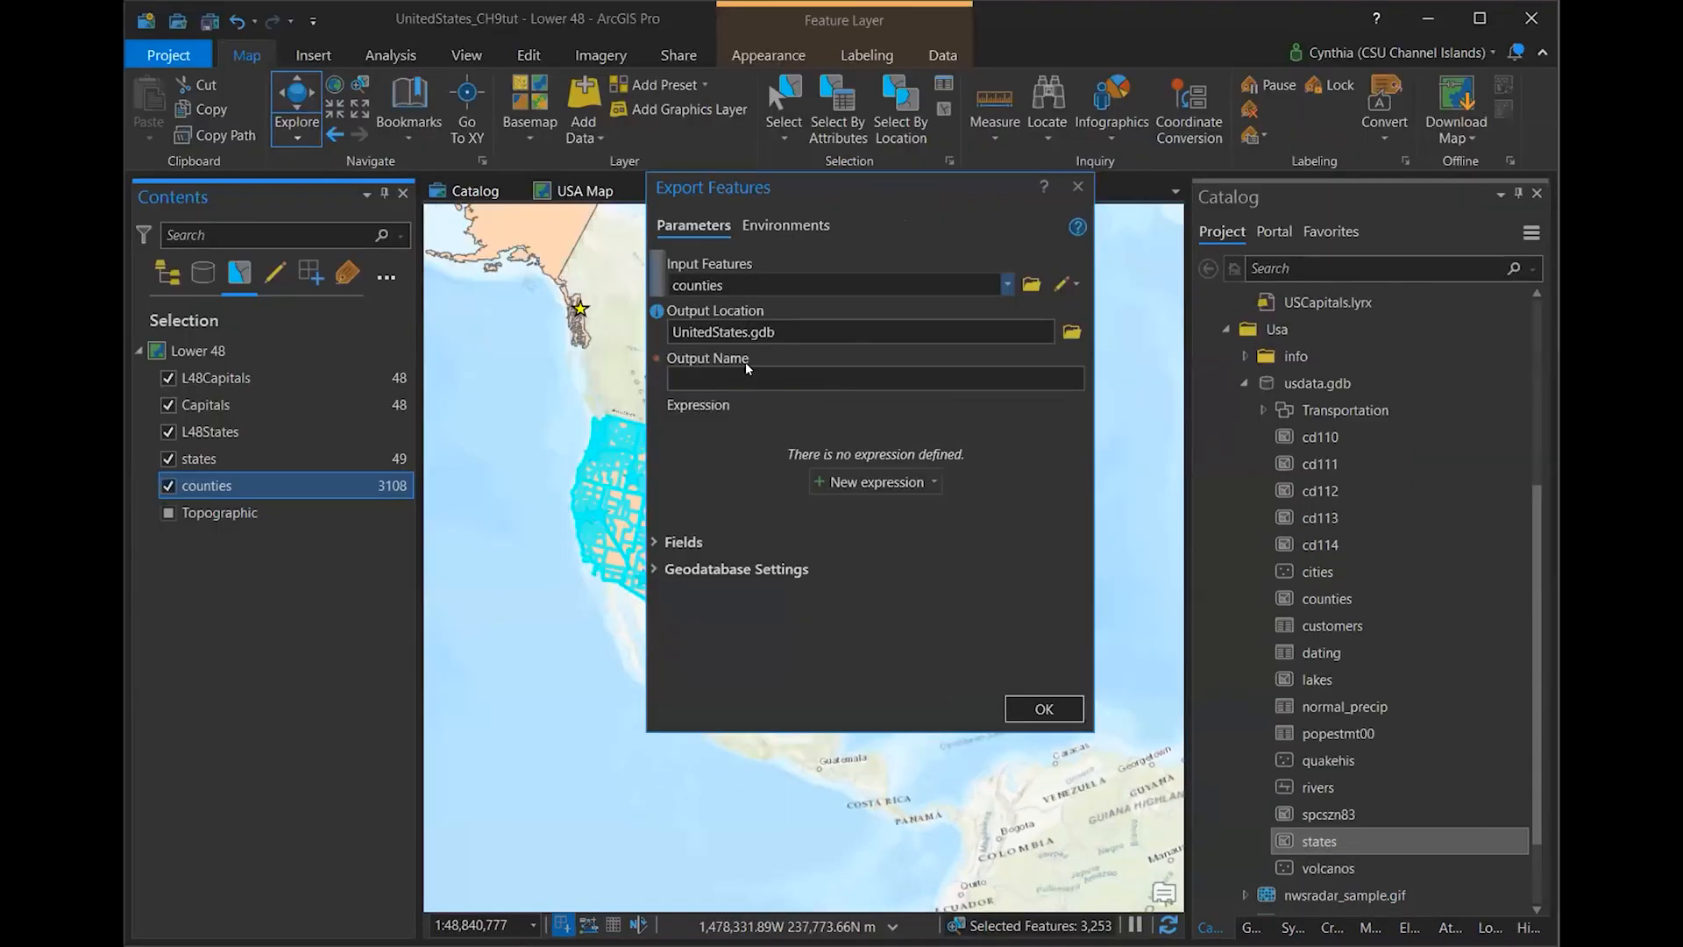
click(741, 383)
text(L)
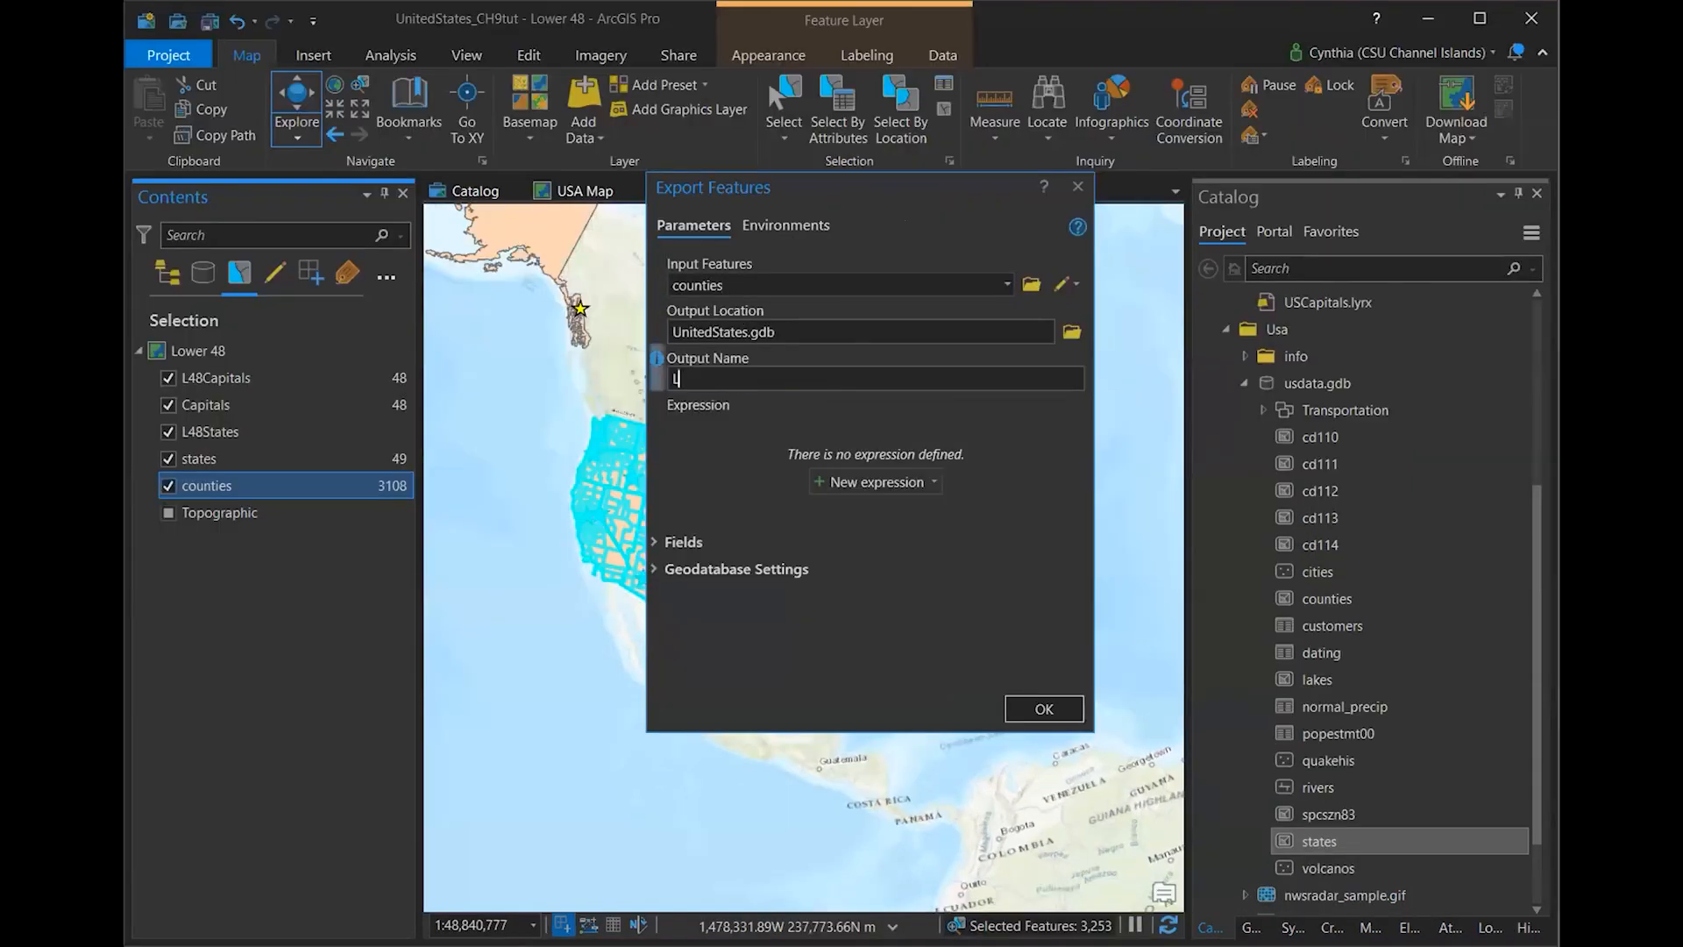
text(48coujnt)
key(BackSpace)
key(BackSpace)
text(nti3es)
click(1038, 717)
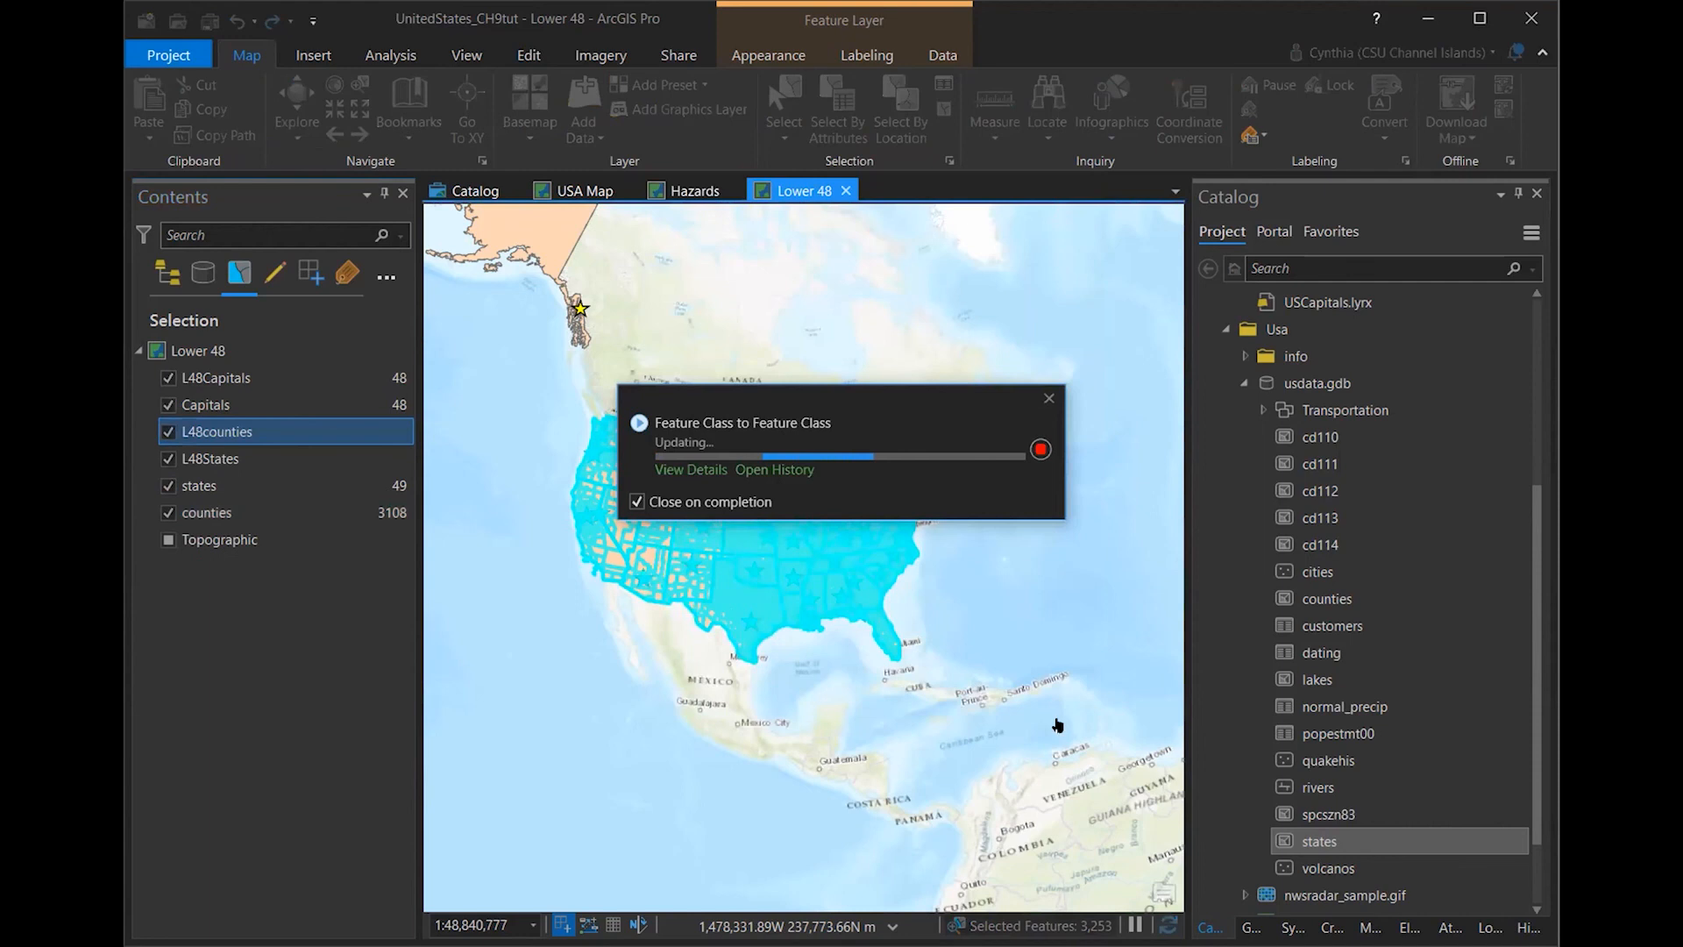
- Collapse usdata.gdb, then expand and refresh UnitedStates.gdb in the UnitedStates_Tutorial folder to list the exported feature classes
click(1245, 383)
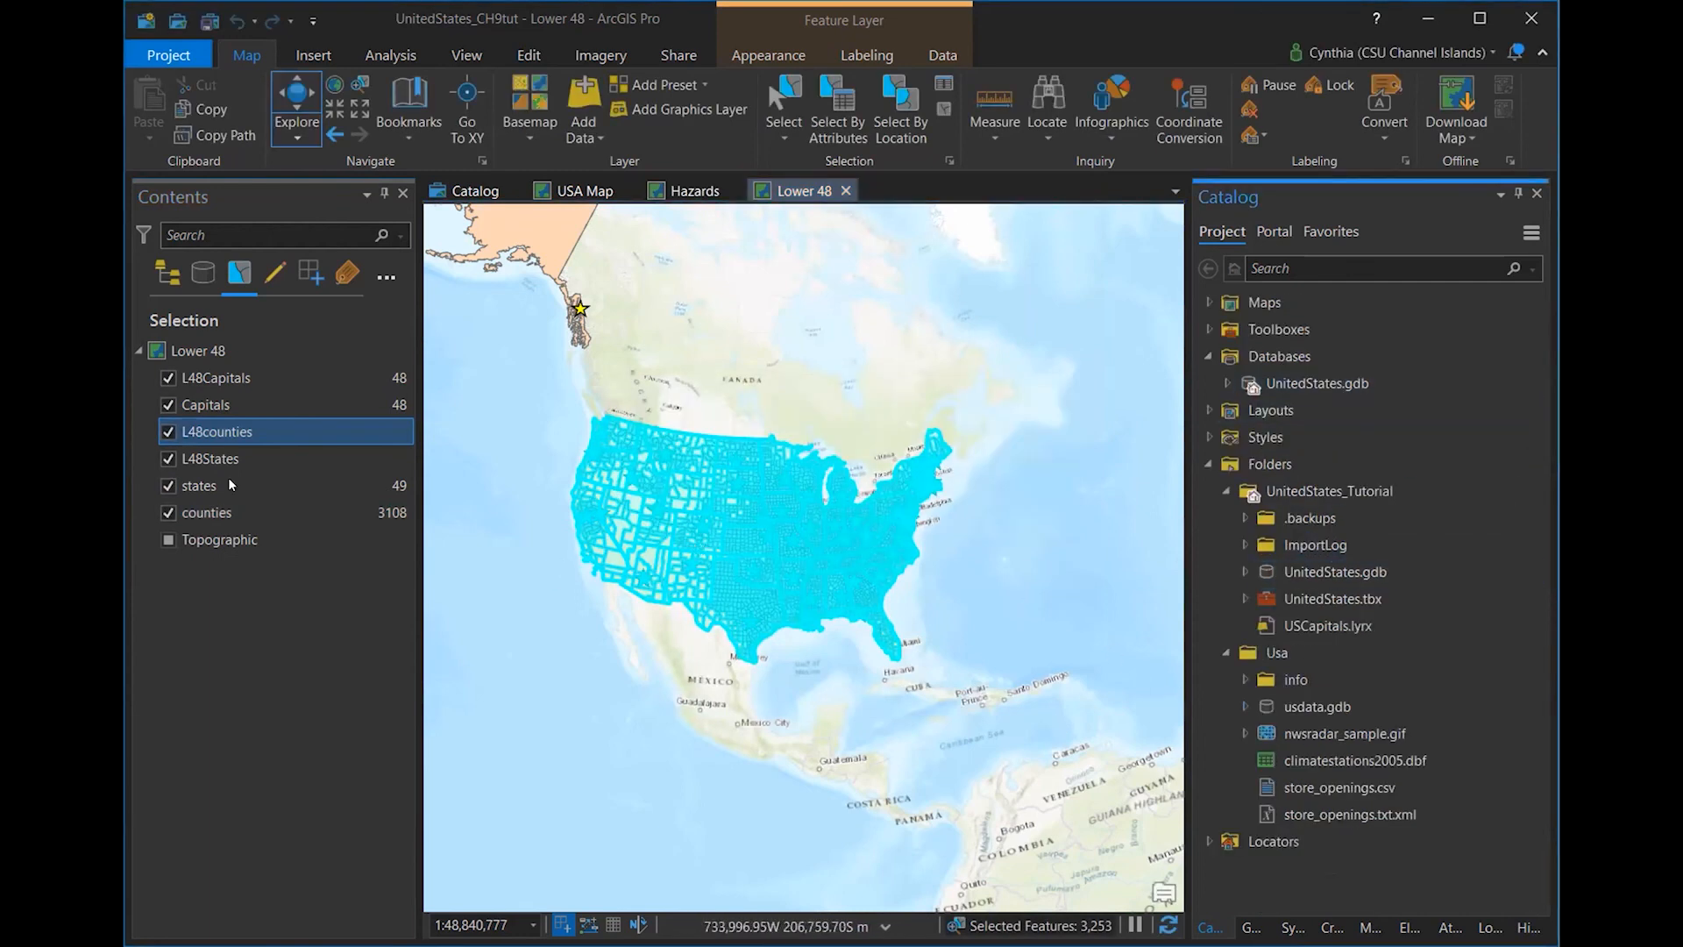
right_click(221, 435)
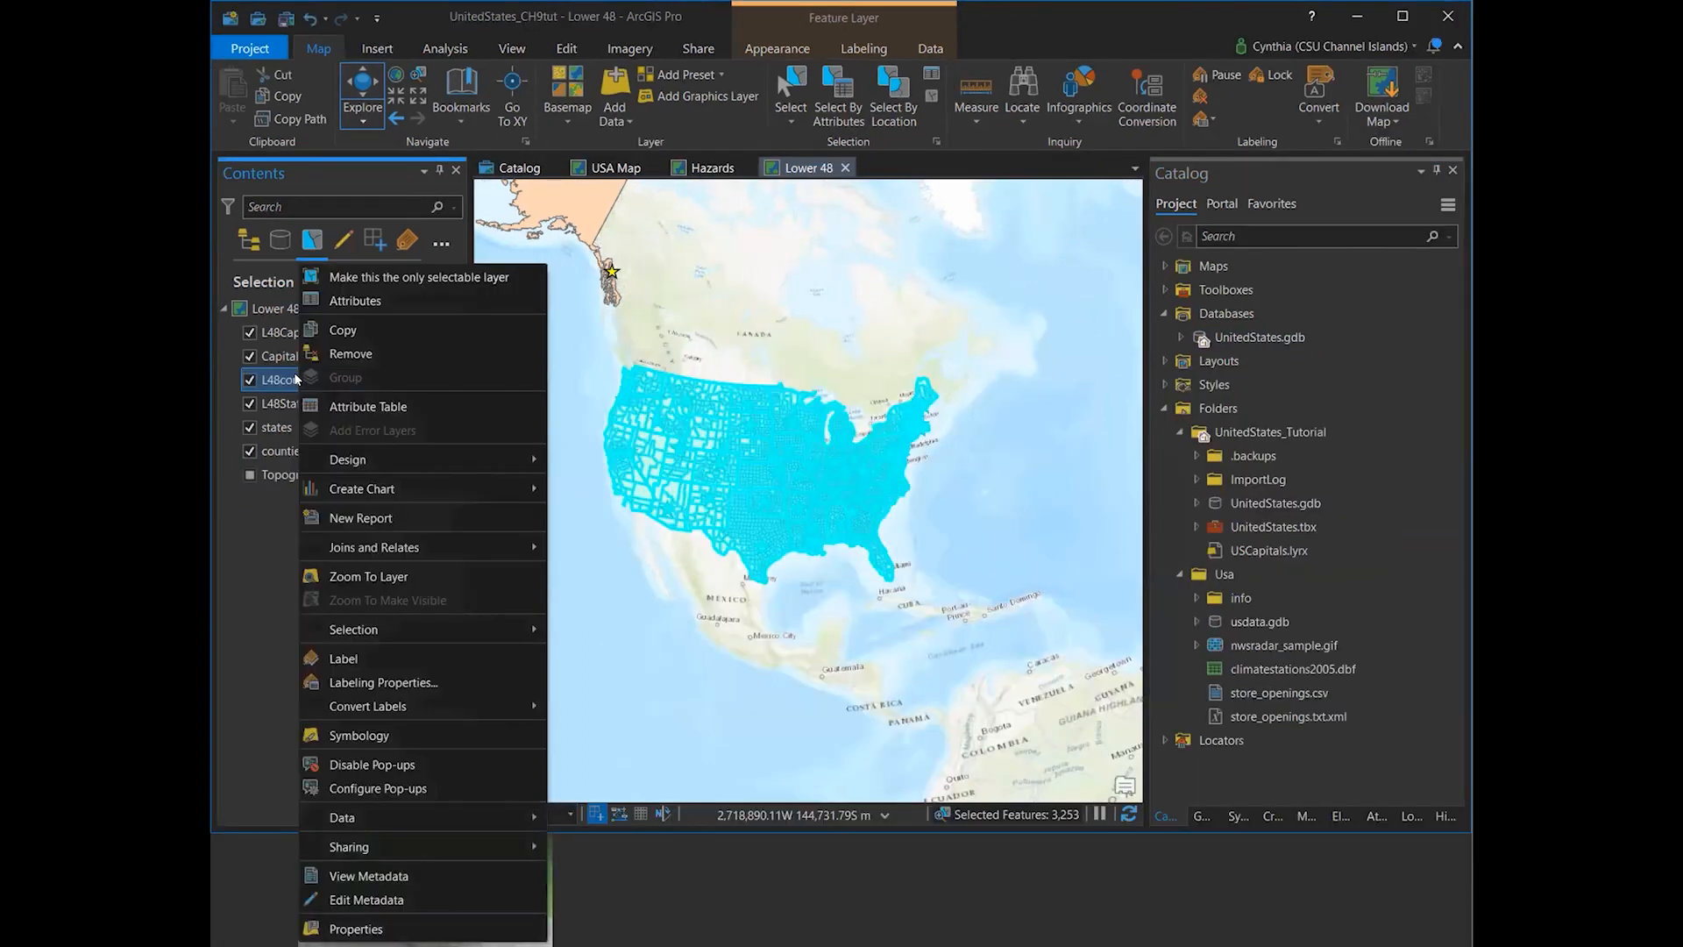
click(277, 383)
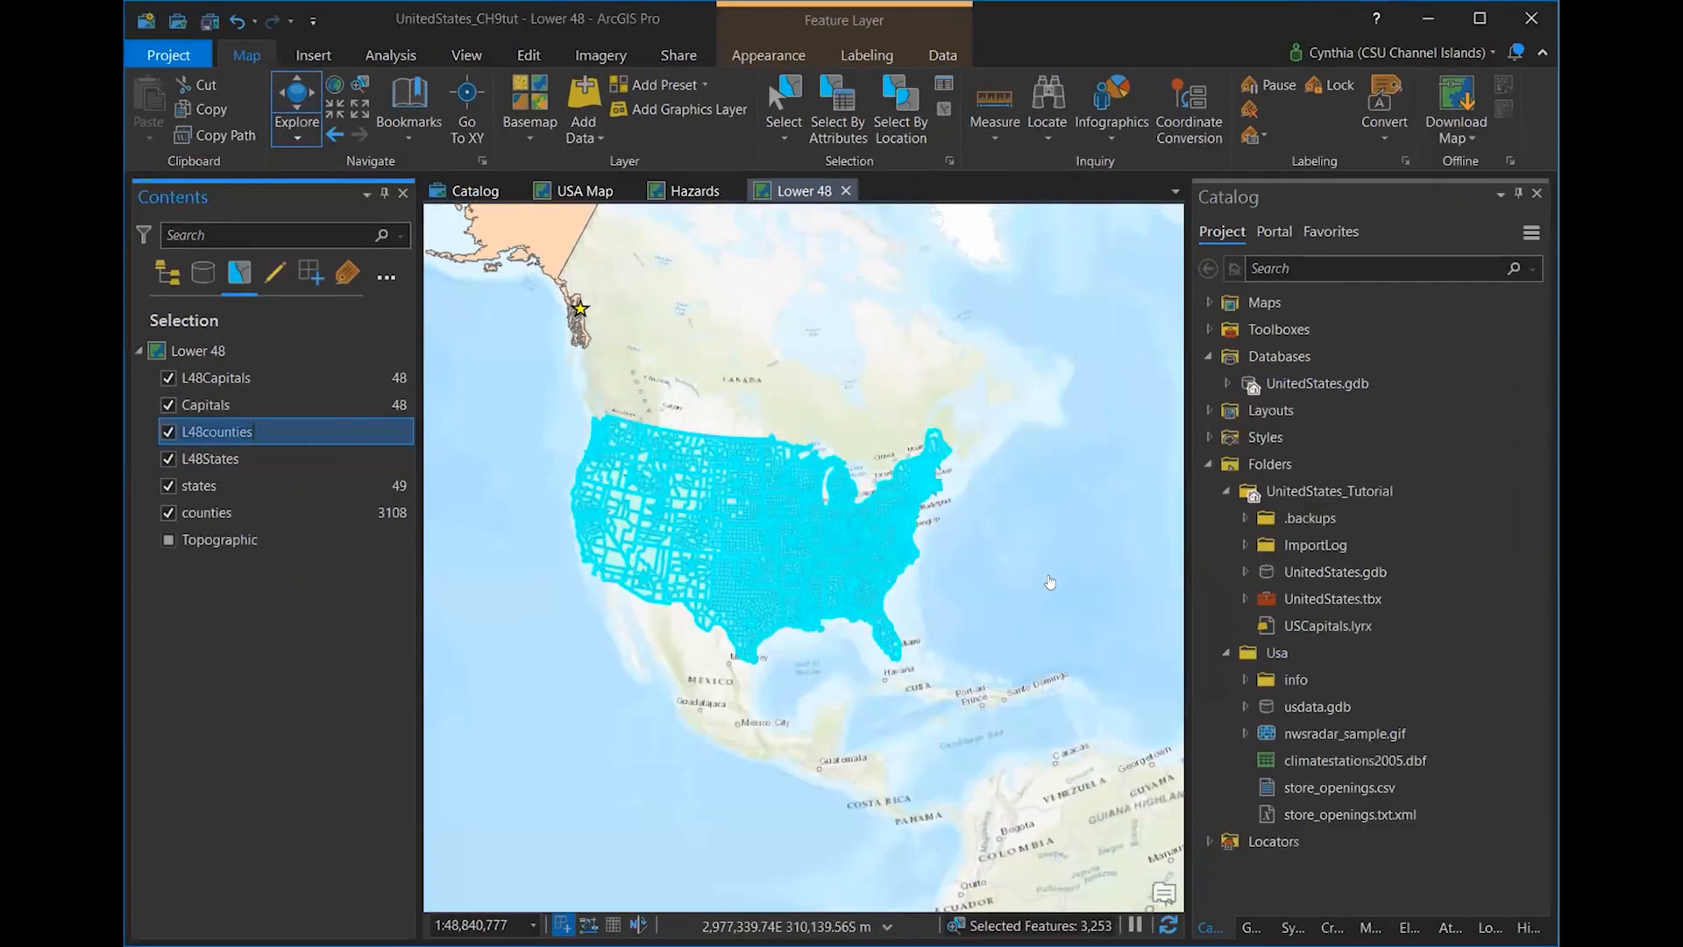
click(1242, 572)
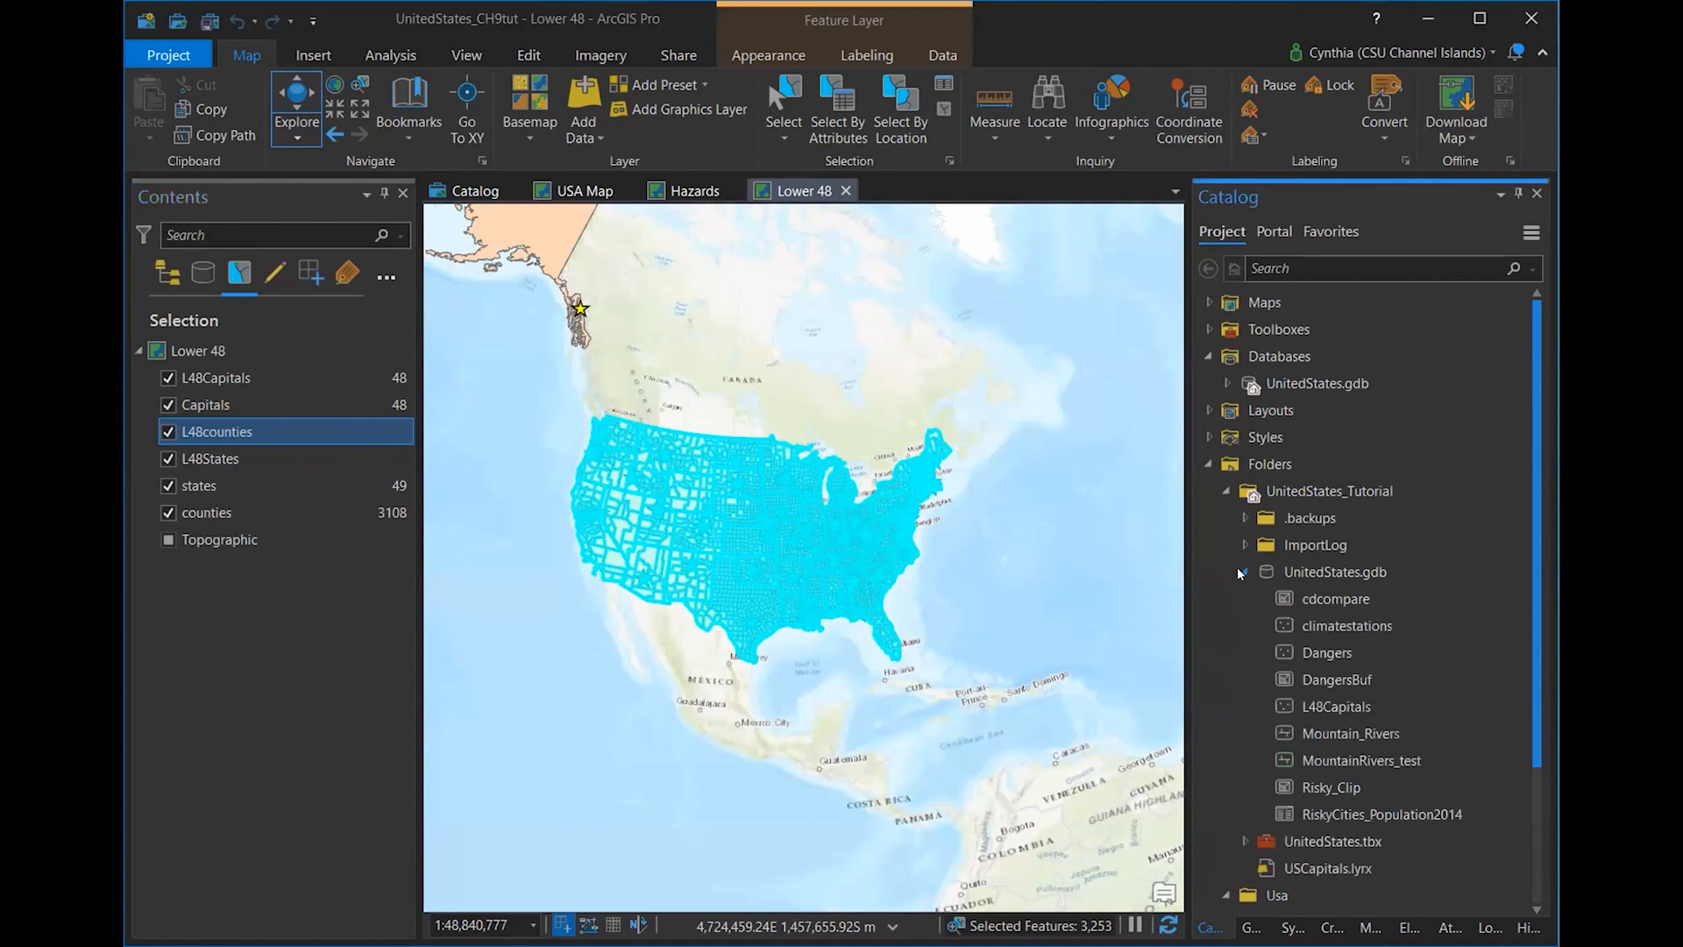
click(1356, 705)
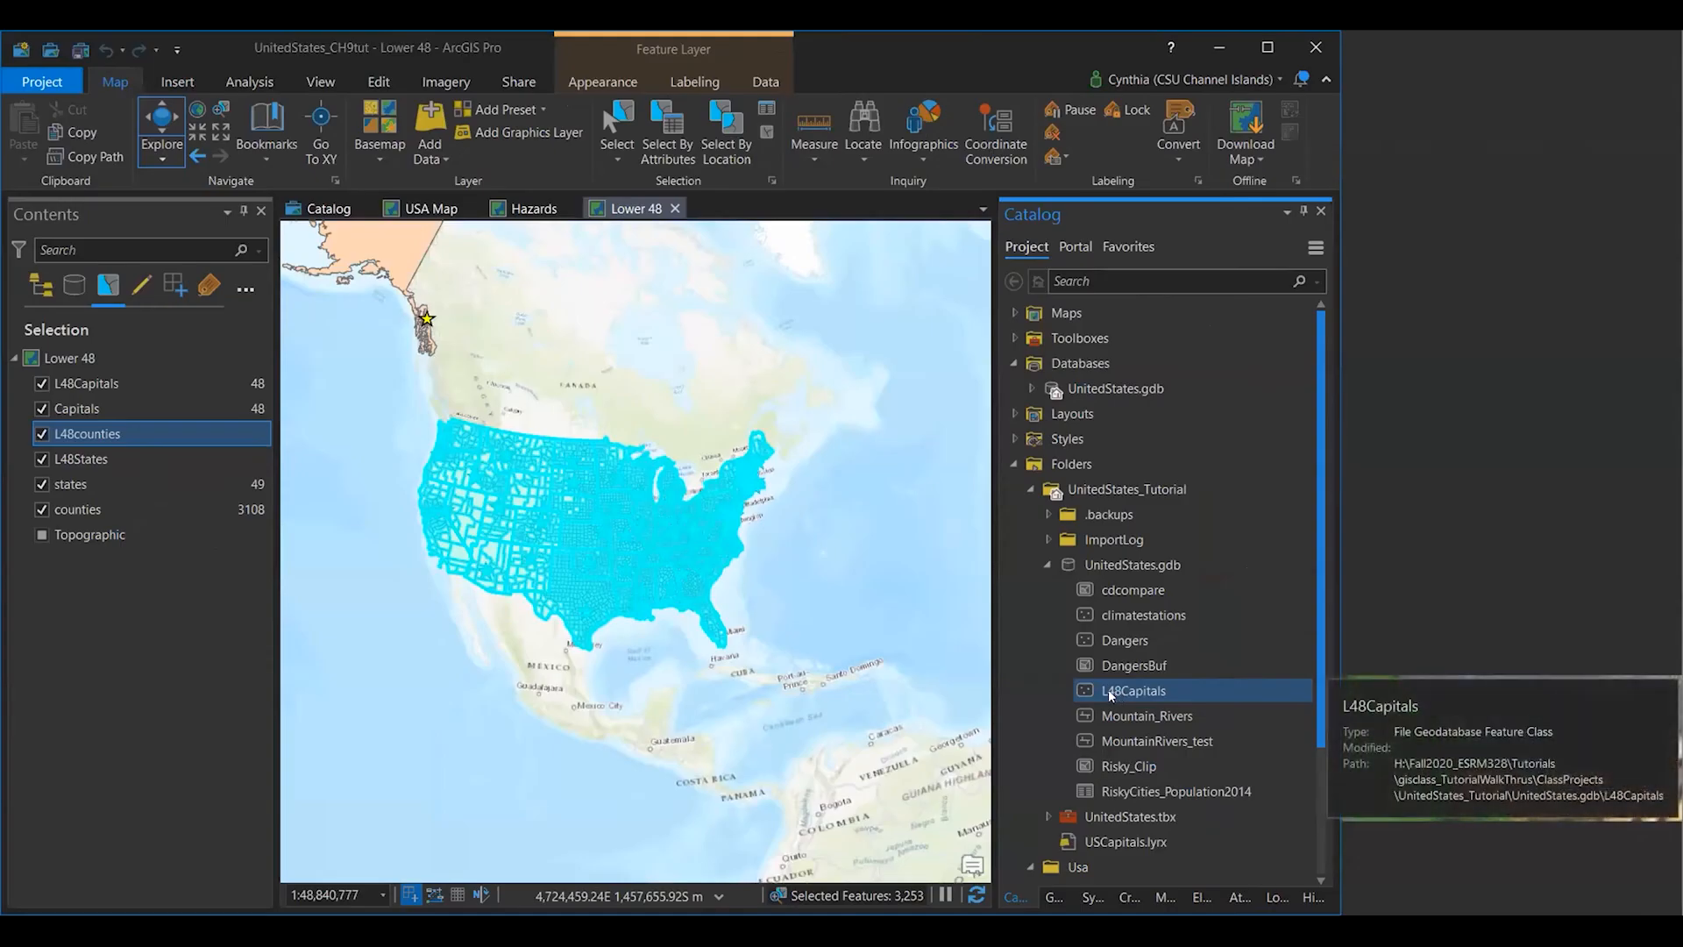
click(1120, 568)
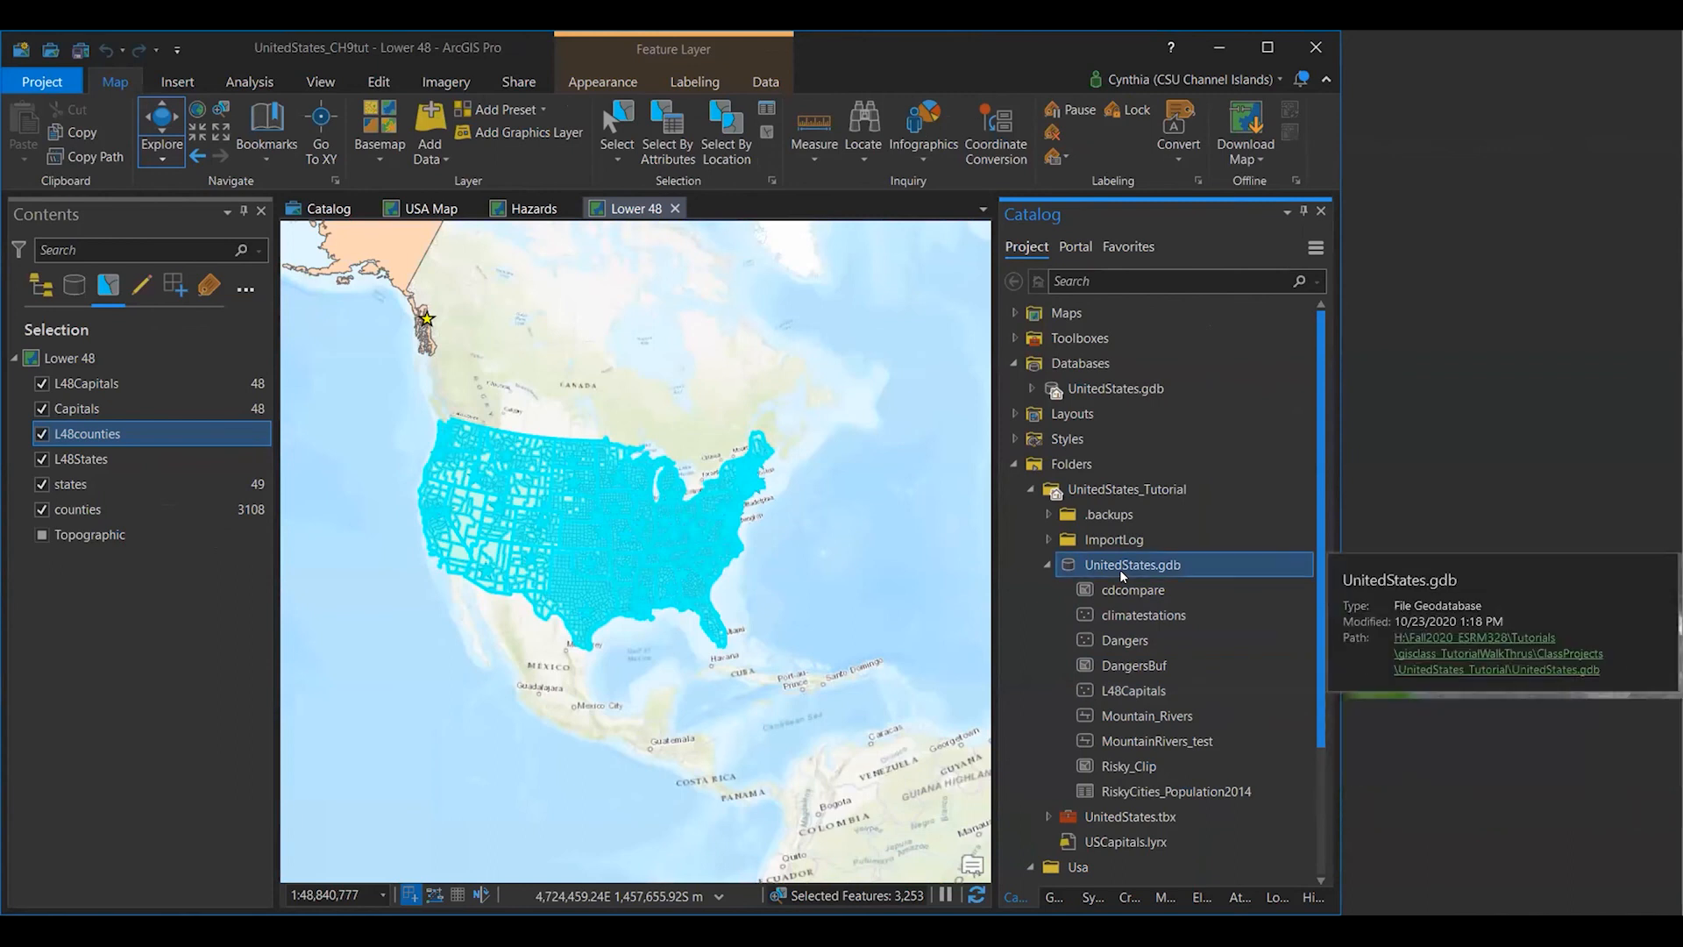
right_click(1122, 572)
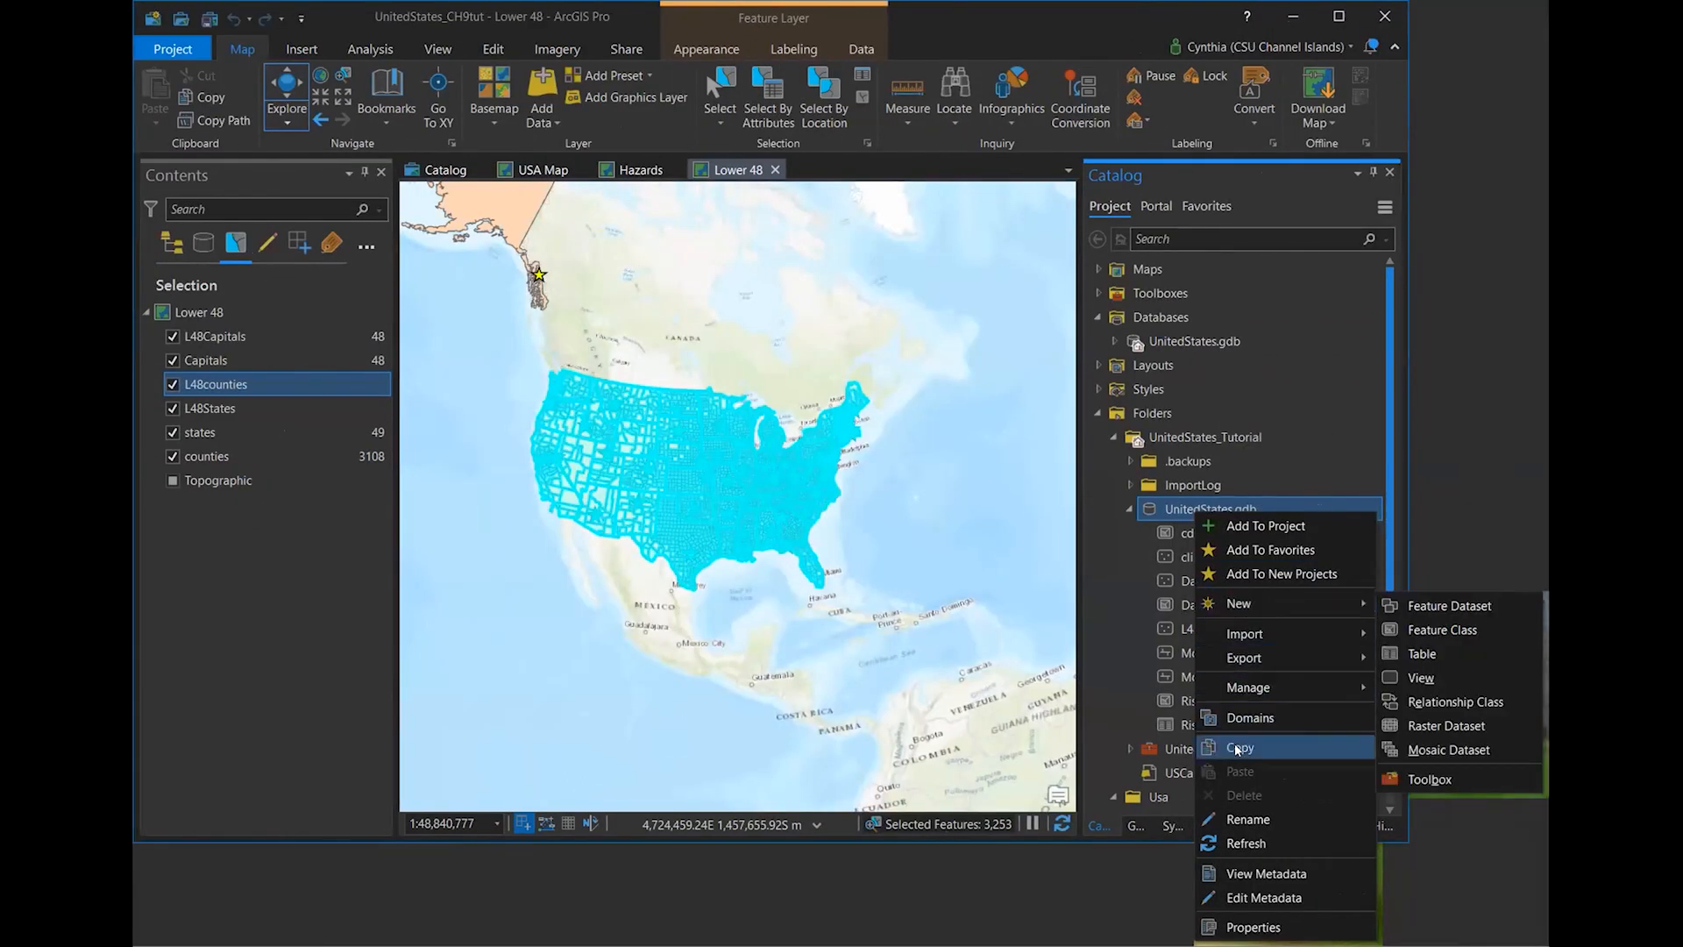
click(1245, 842)
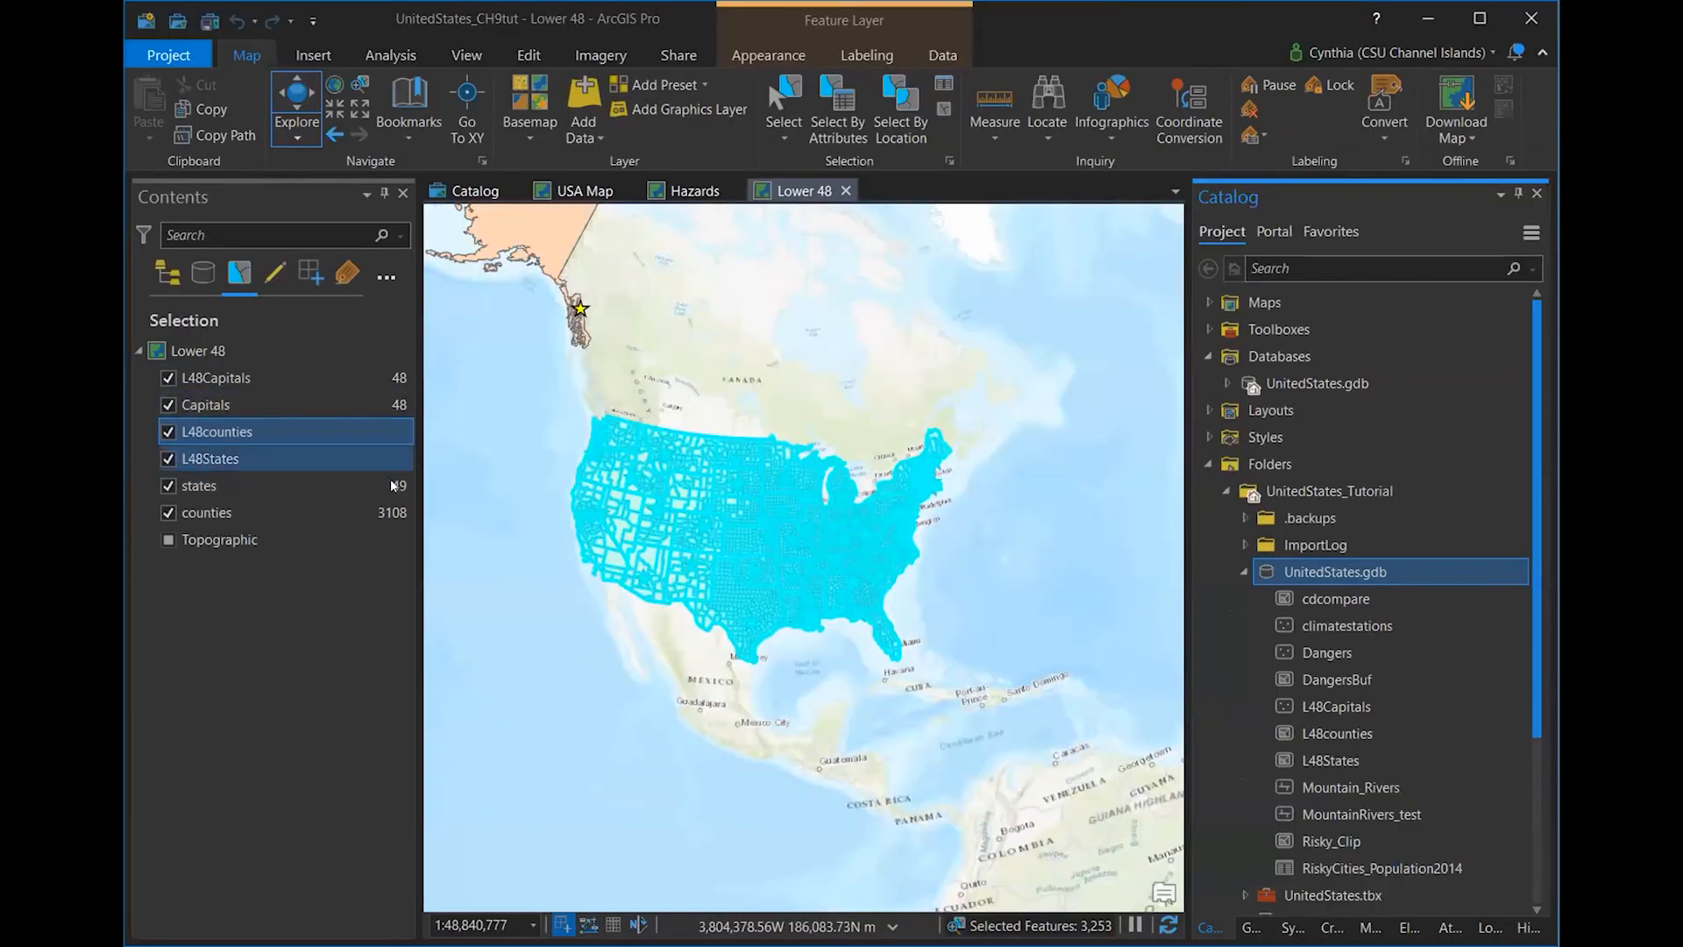
- Remove the original counties, states and Capitals layers from the Lower 48 map, keeping the L48 layers
click(163, 279)
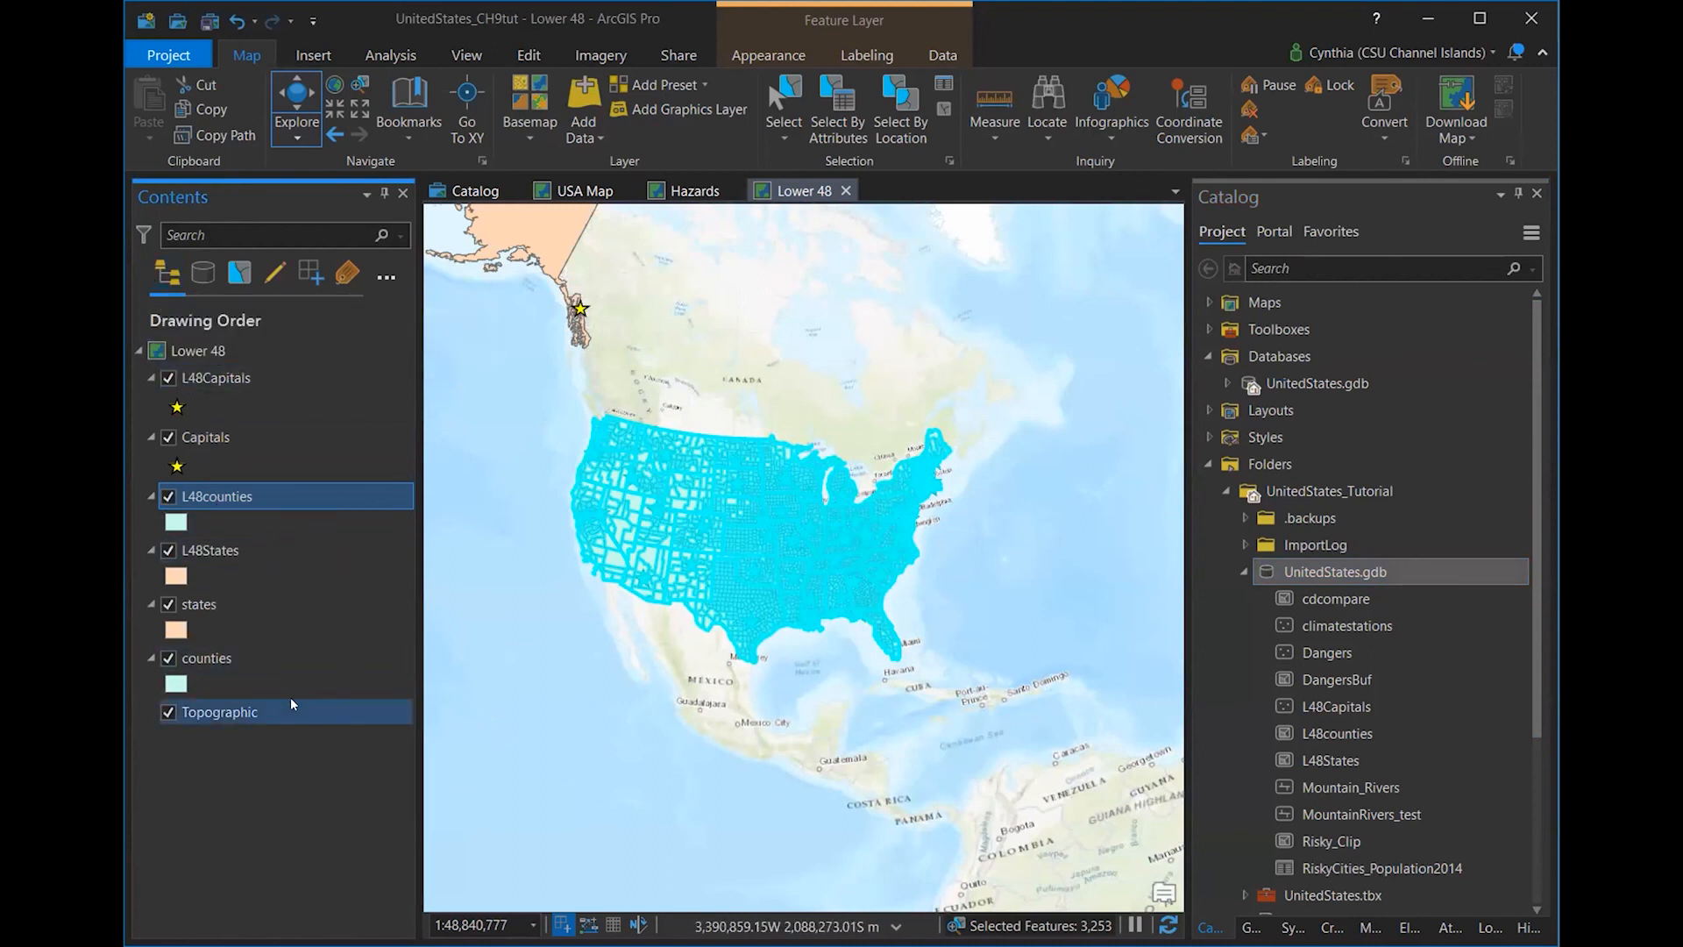
right_click(226, 672)
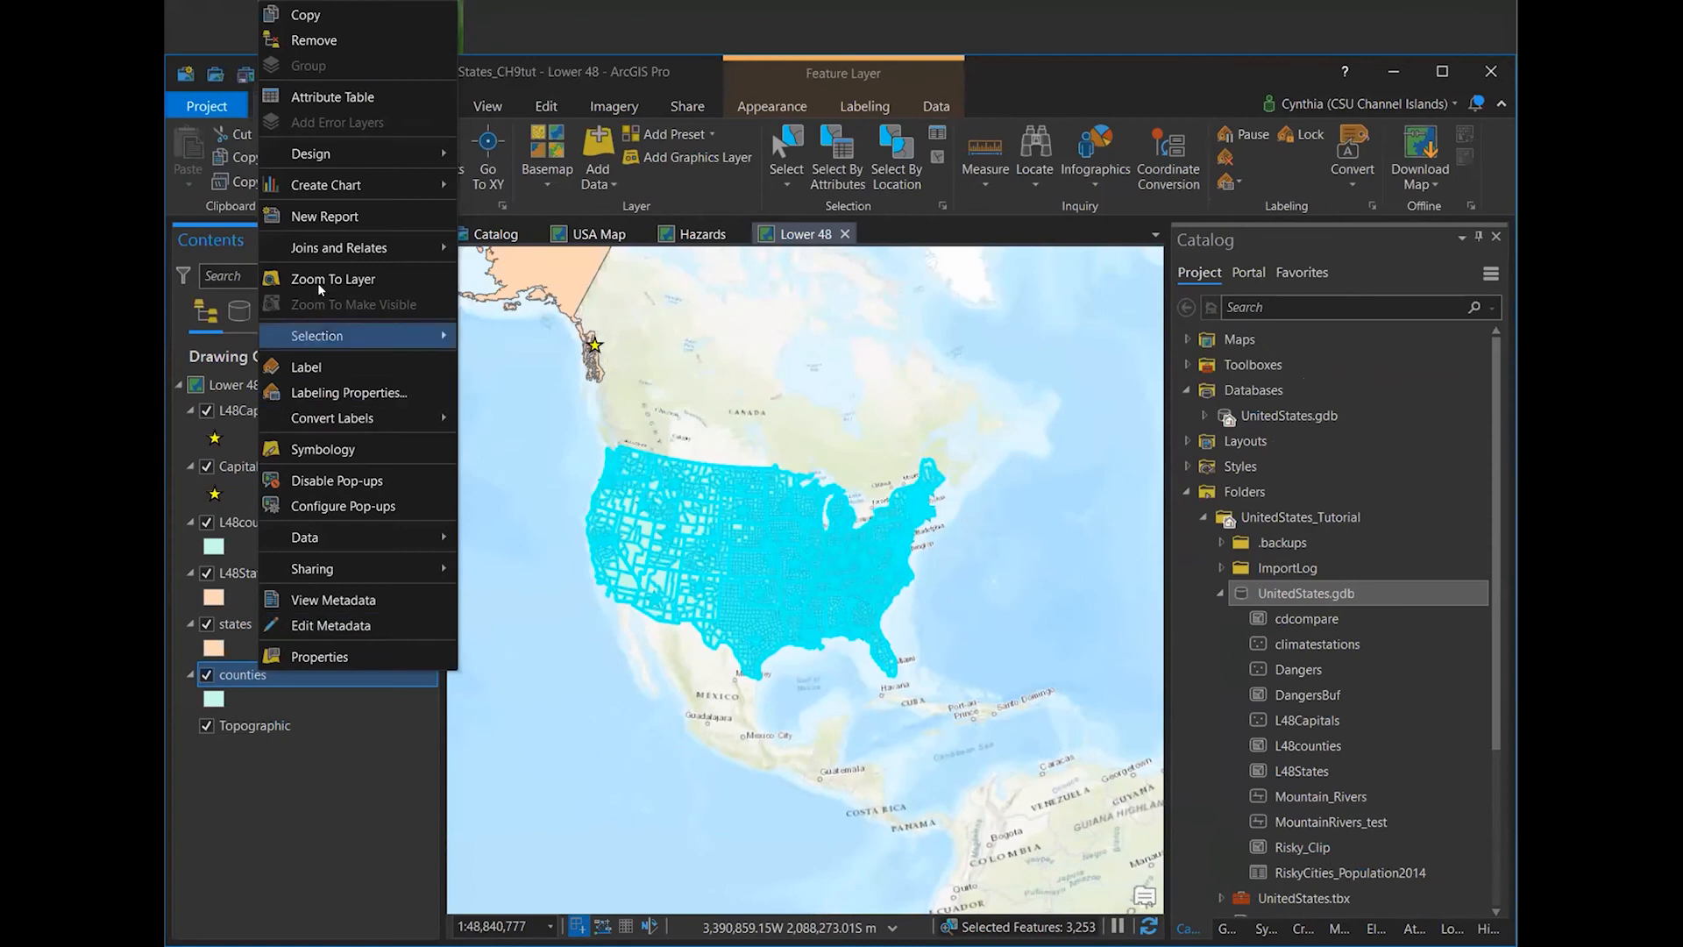
click(333, 40)
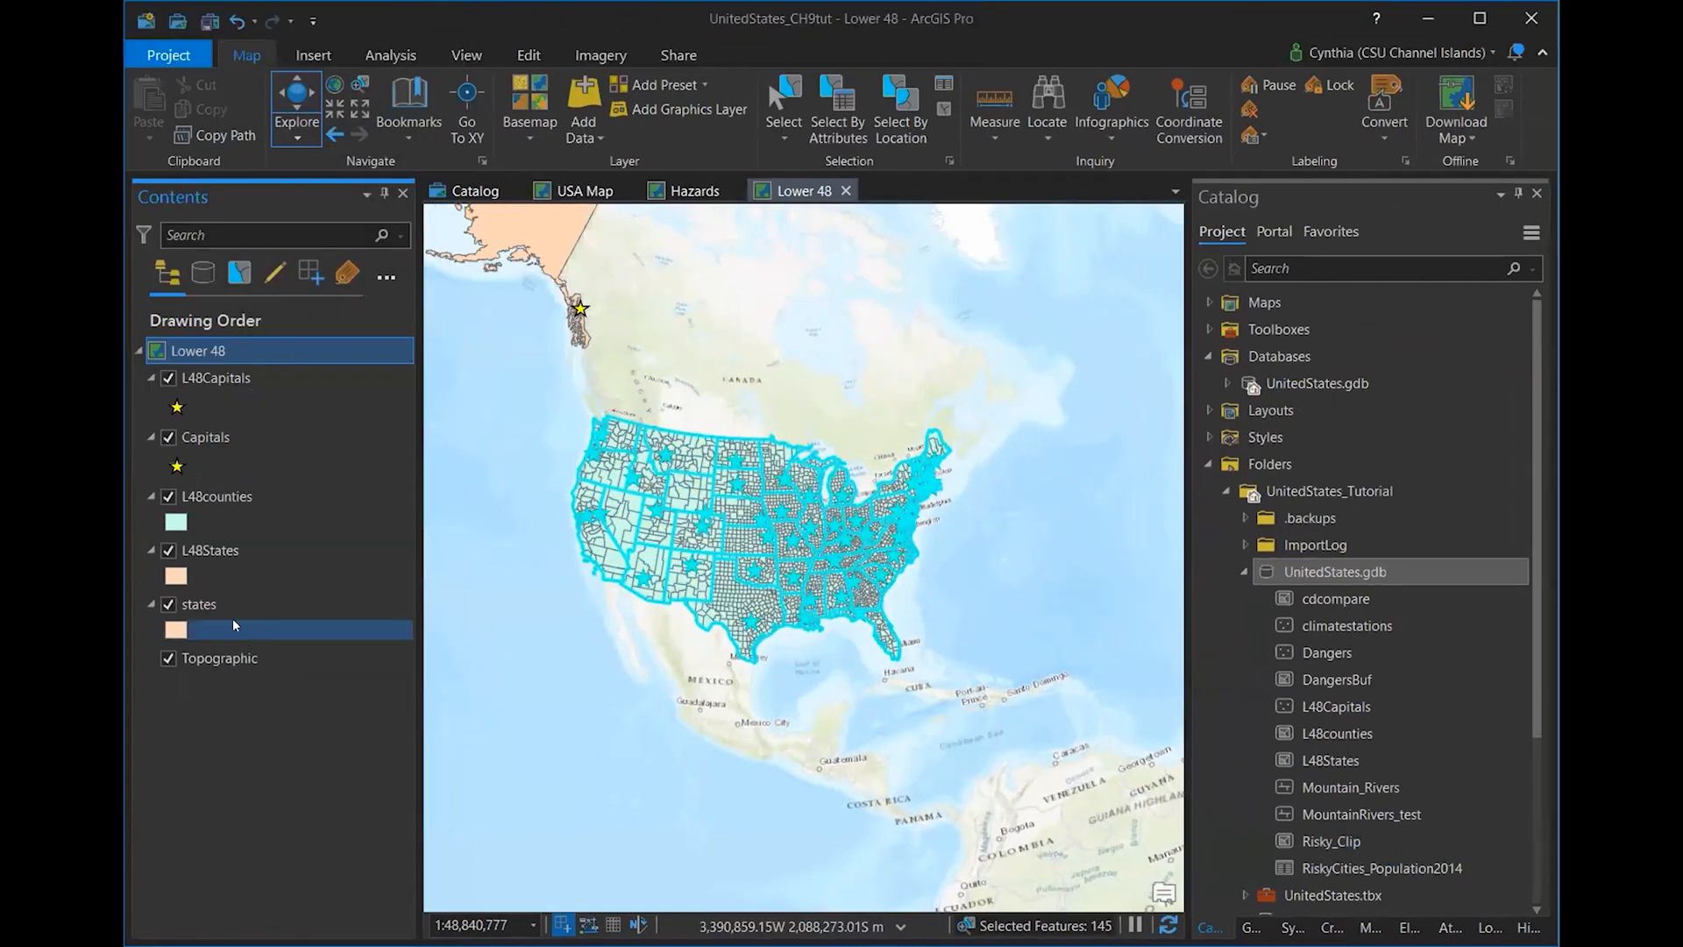
click(265, 630)
right_click(228, 605)
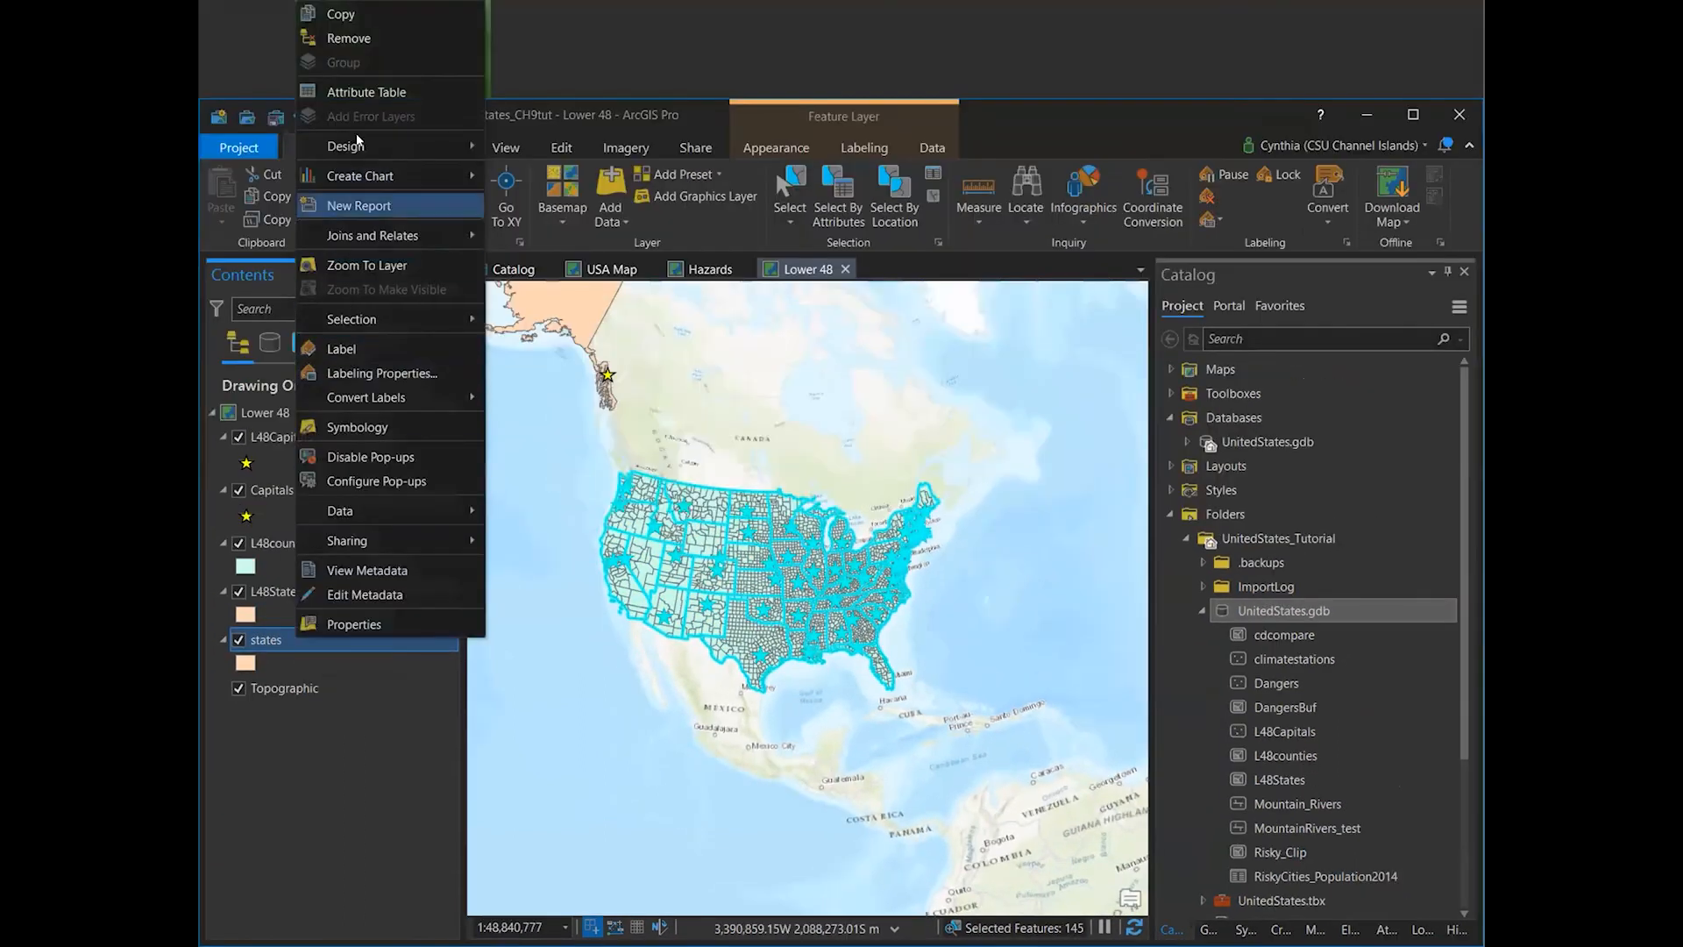
click(356, 42)
click(283, 492)
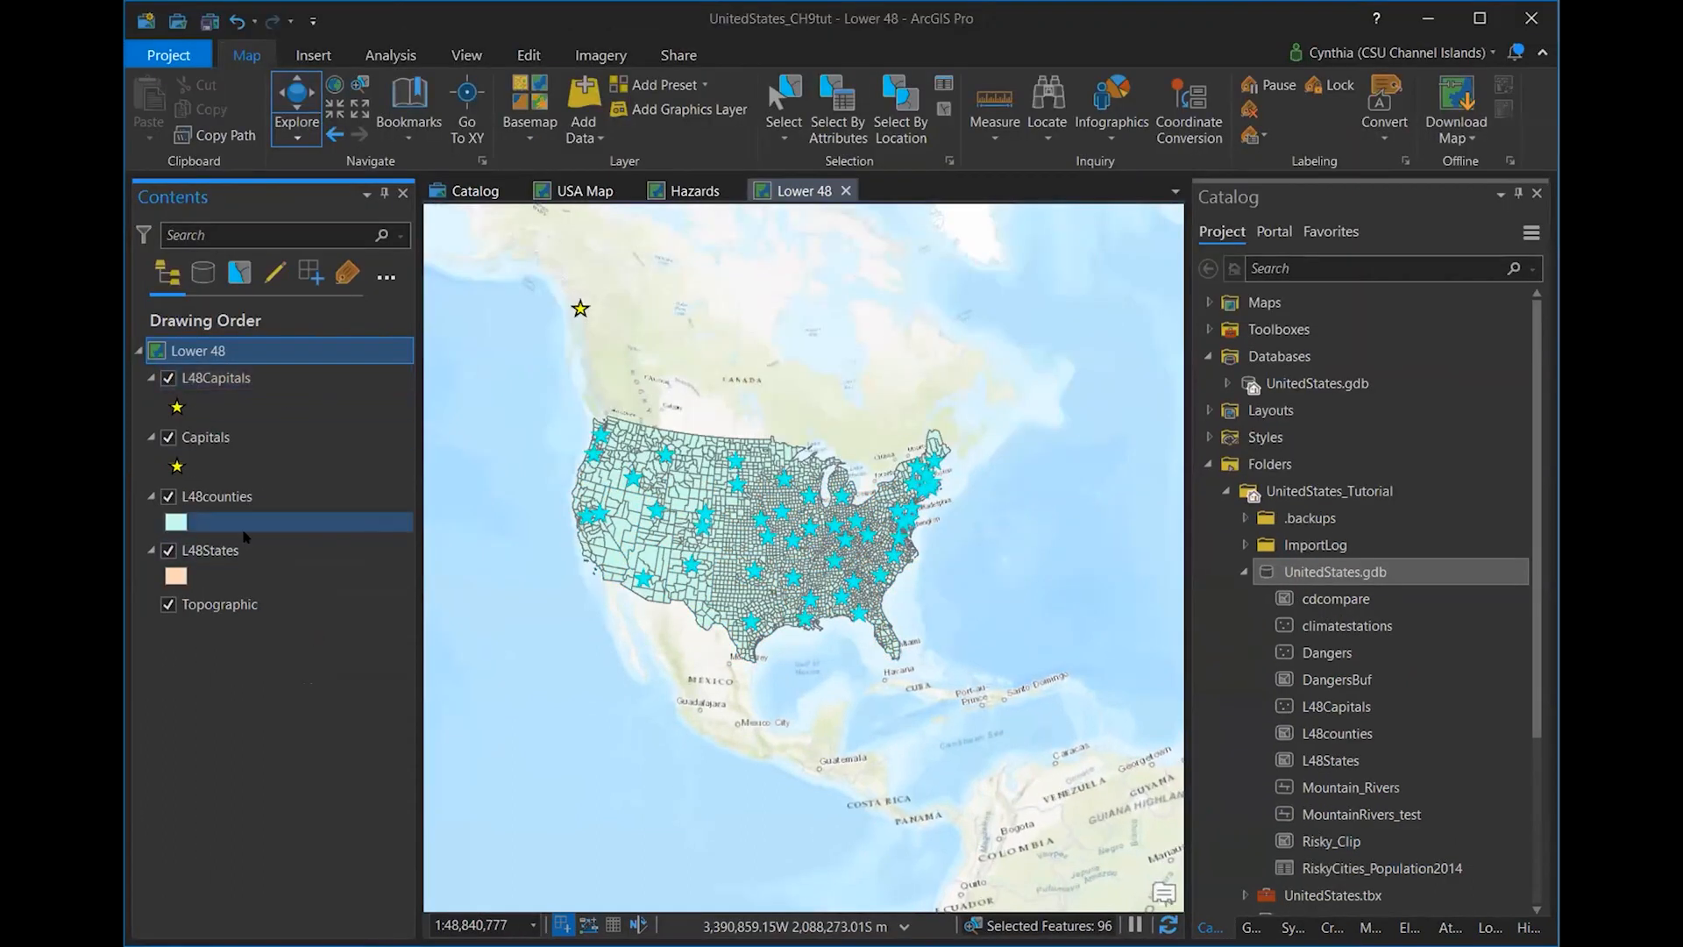
right_click(217, 440)
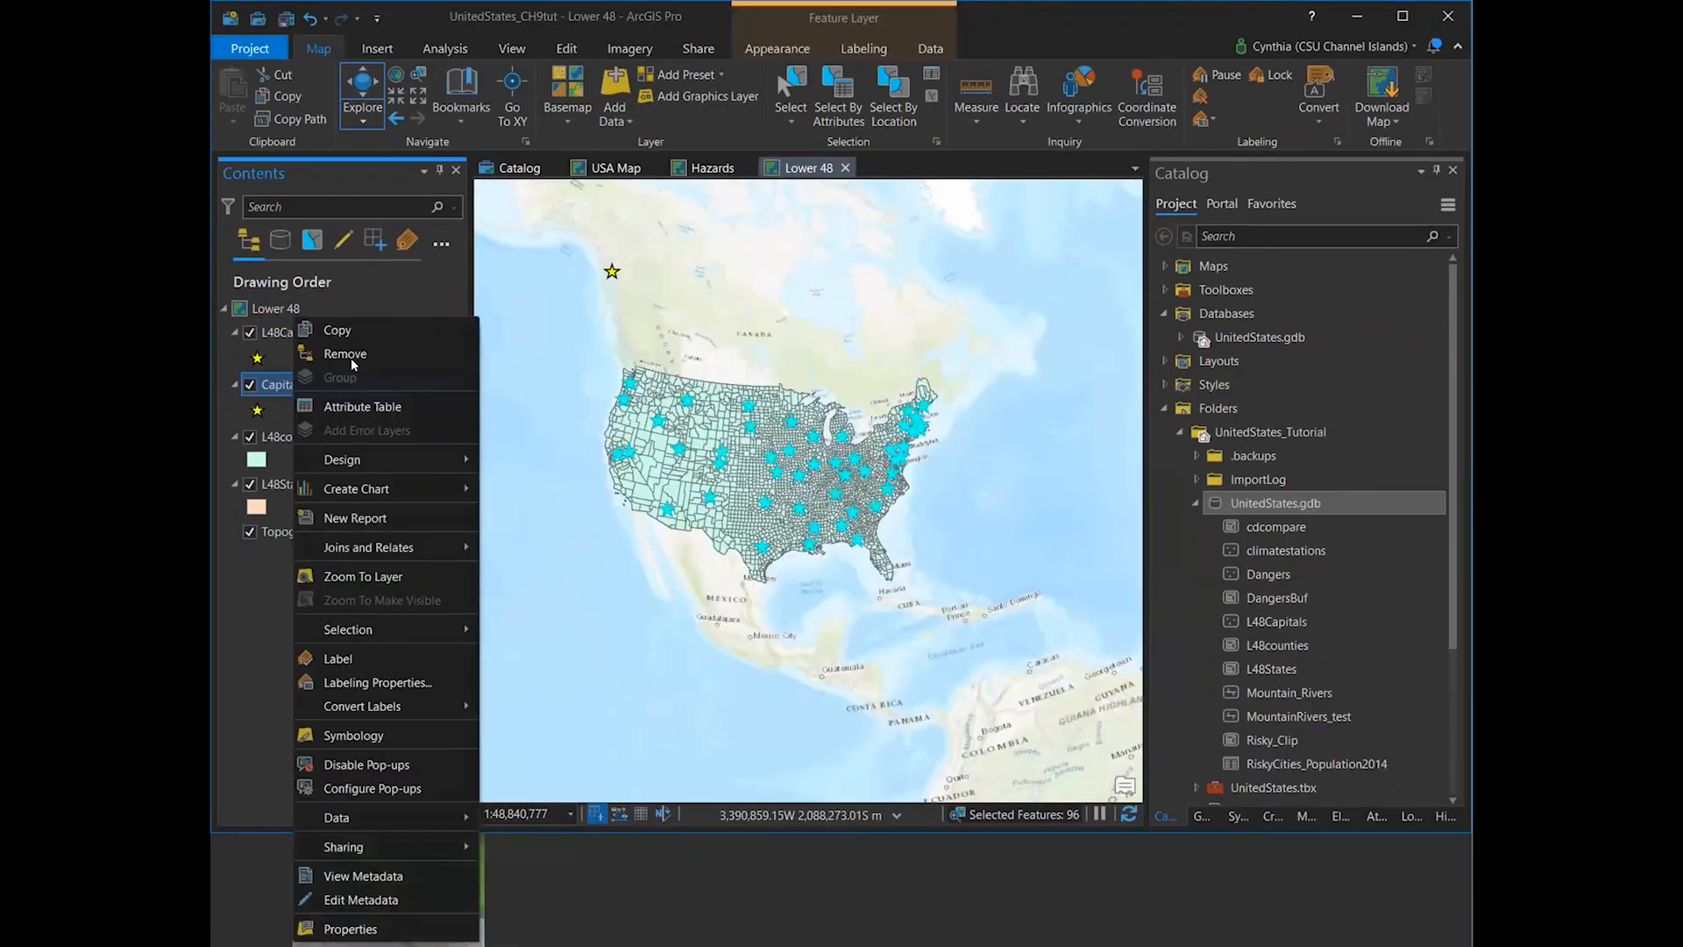
click(345, 354)
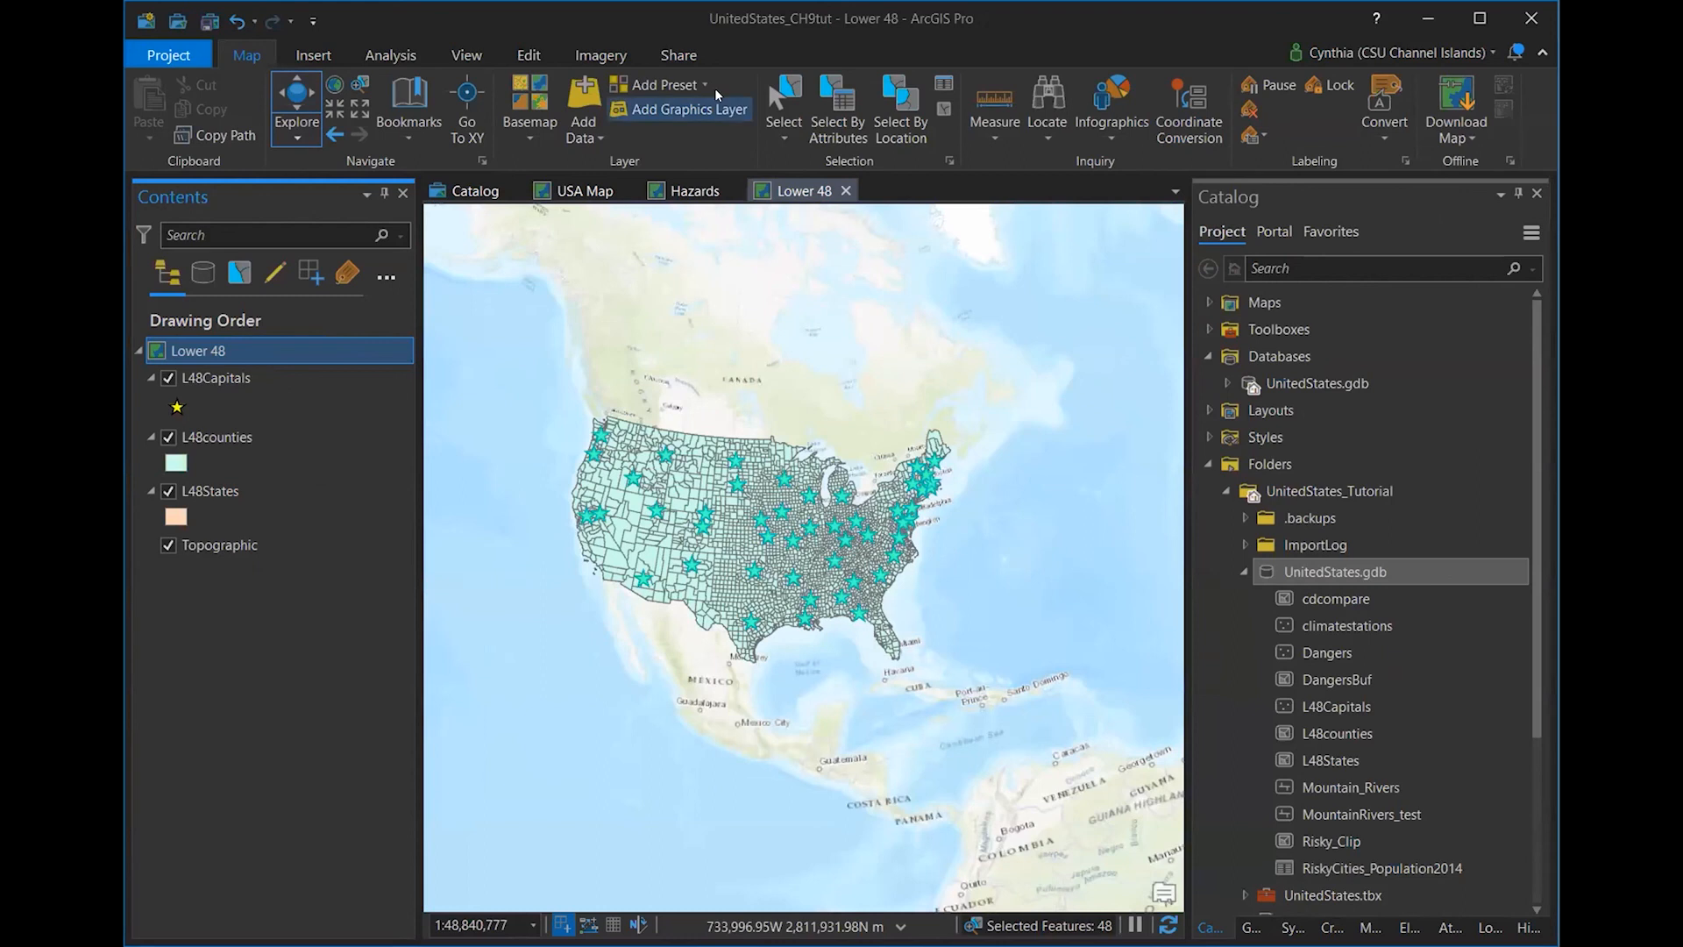
- Clear all selected features in the Lower 48 map
click(944, 108)
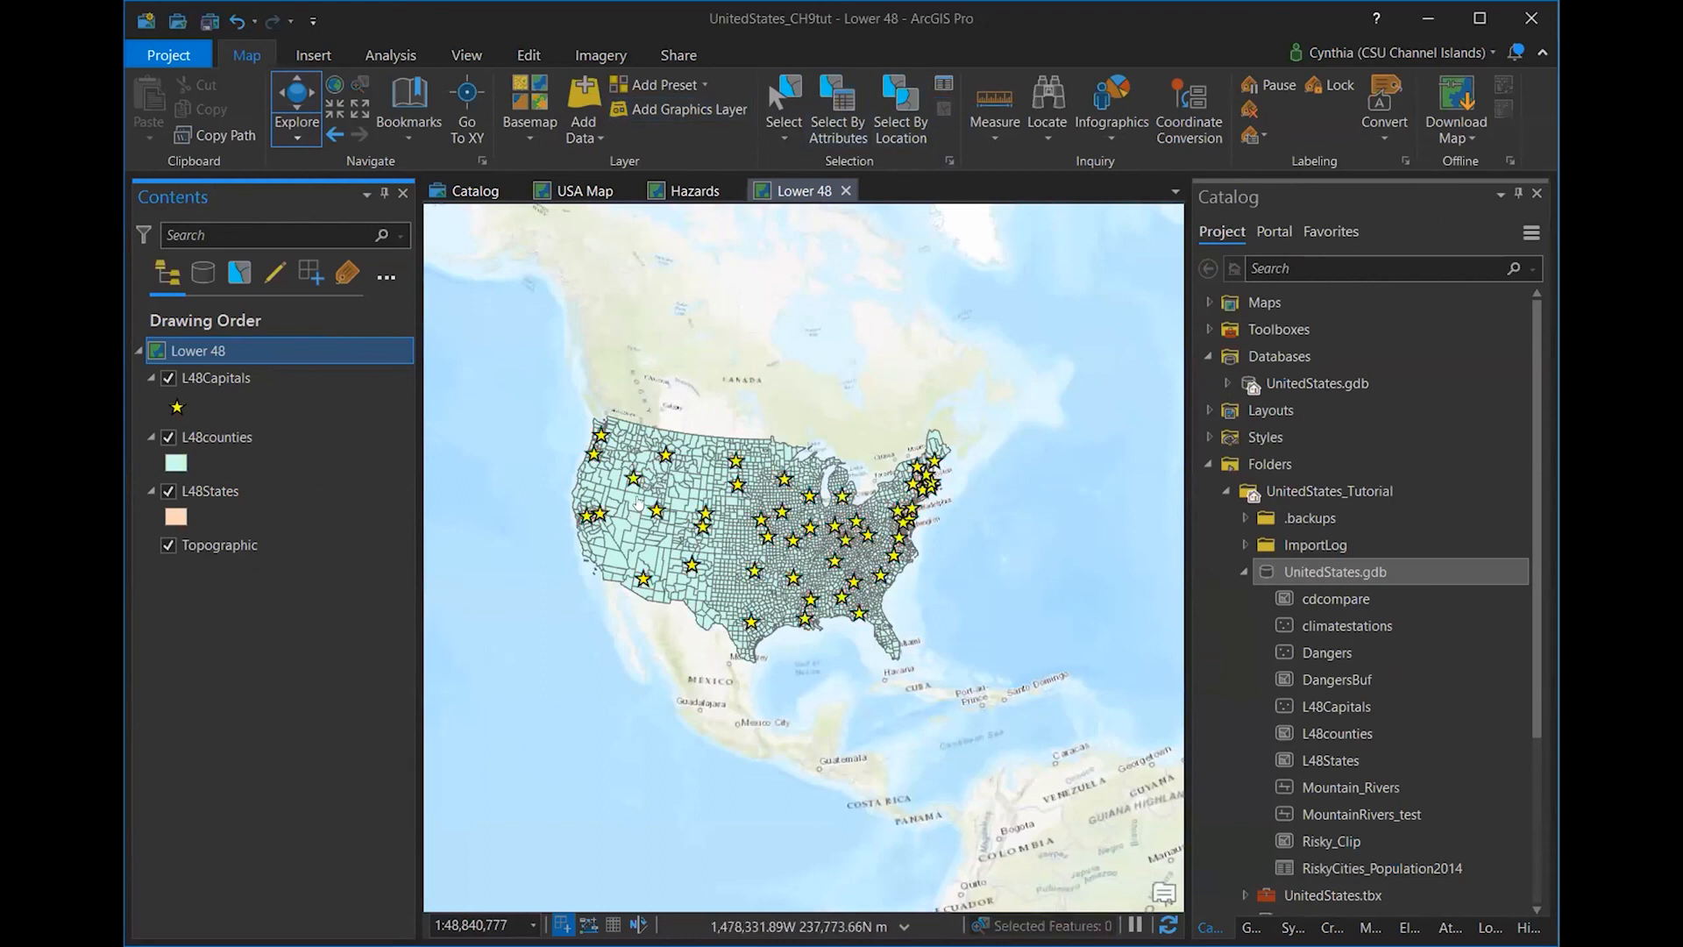
scroll(650, 543, down, 3)
drag(632, 547, 835, 533)
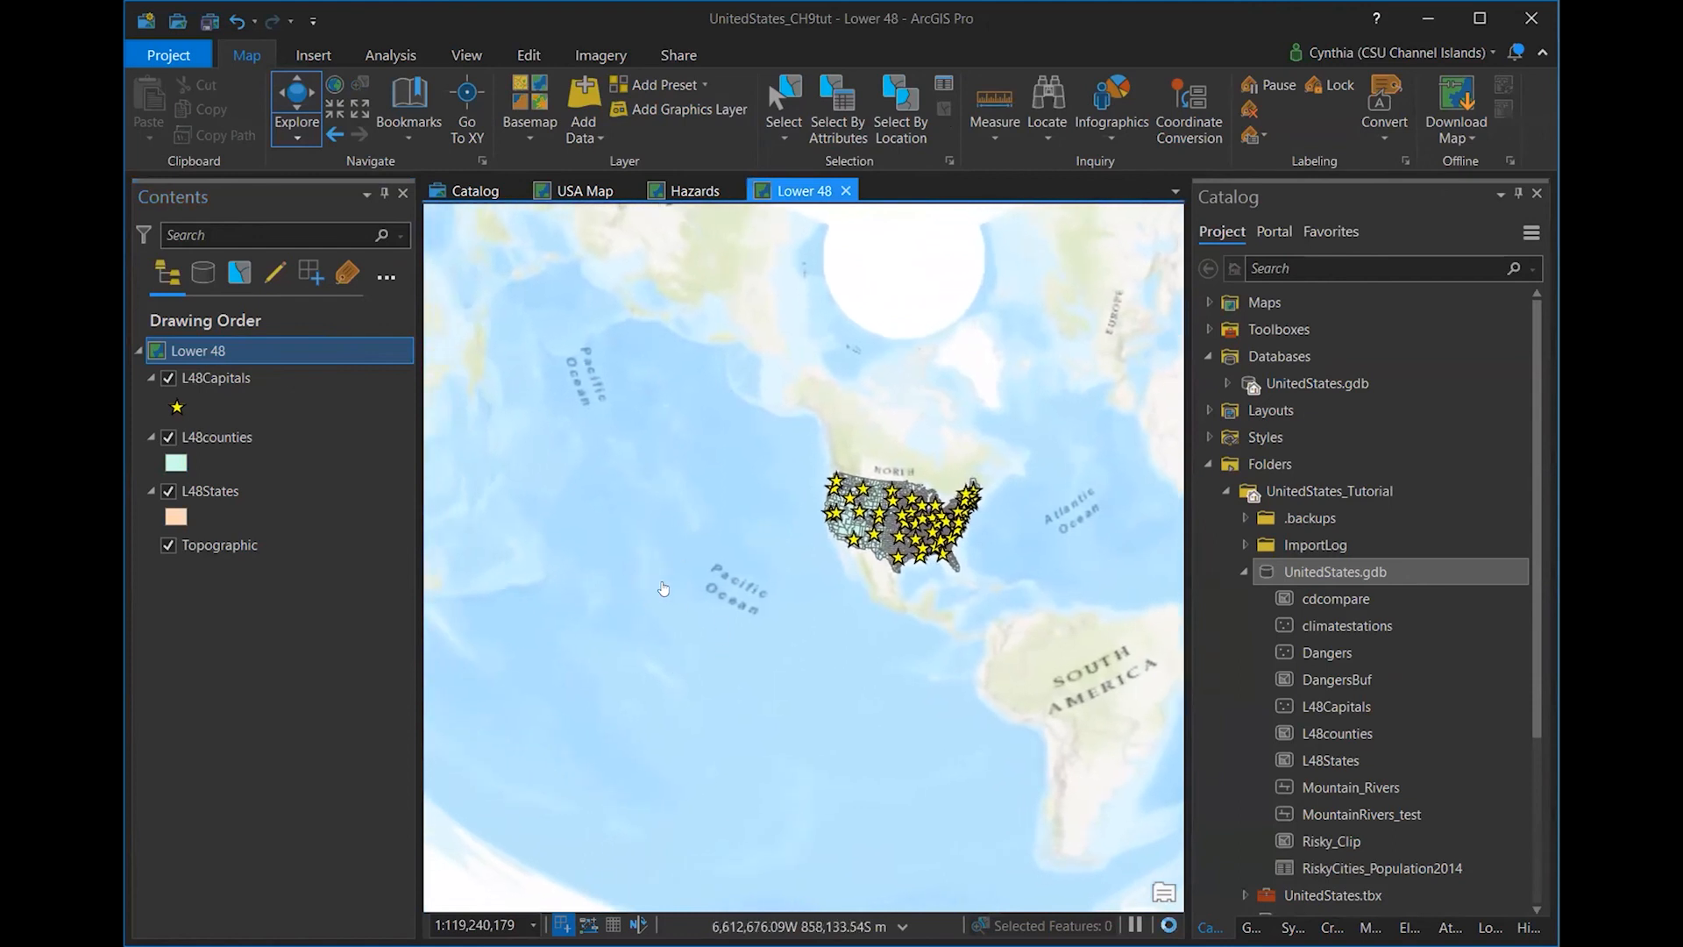
scroll(833, 567, up, 2)
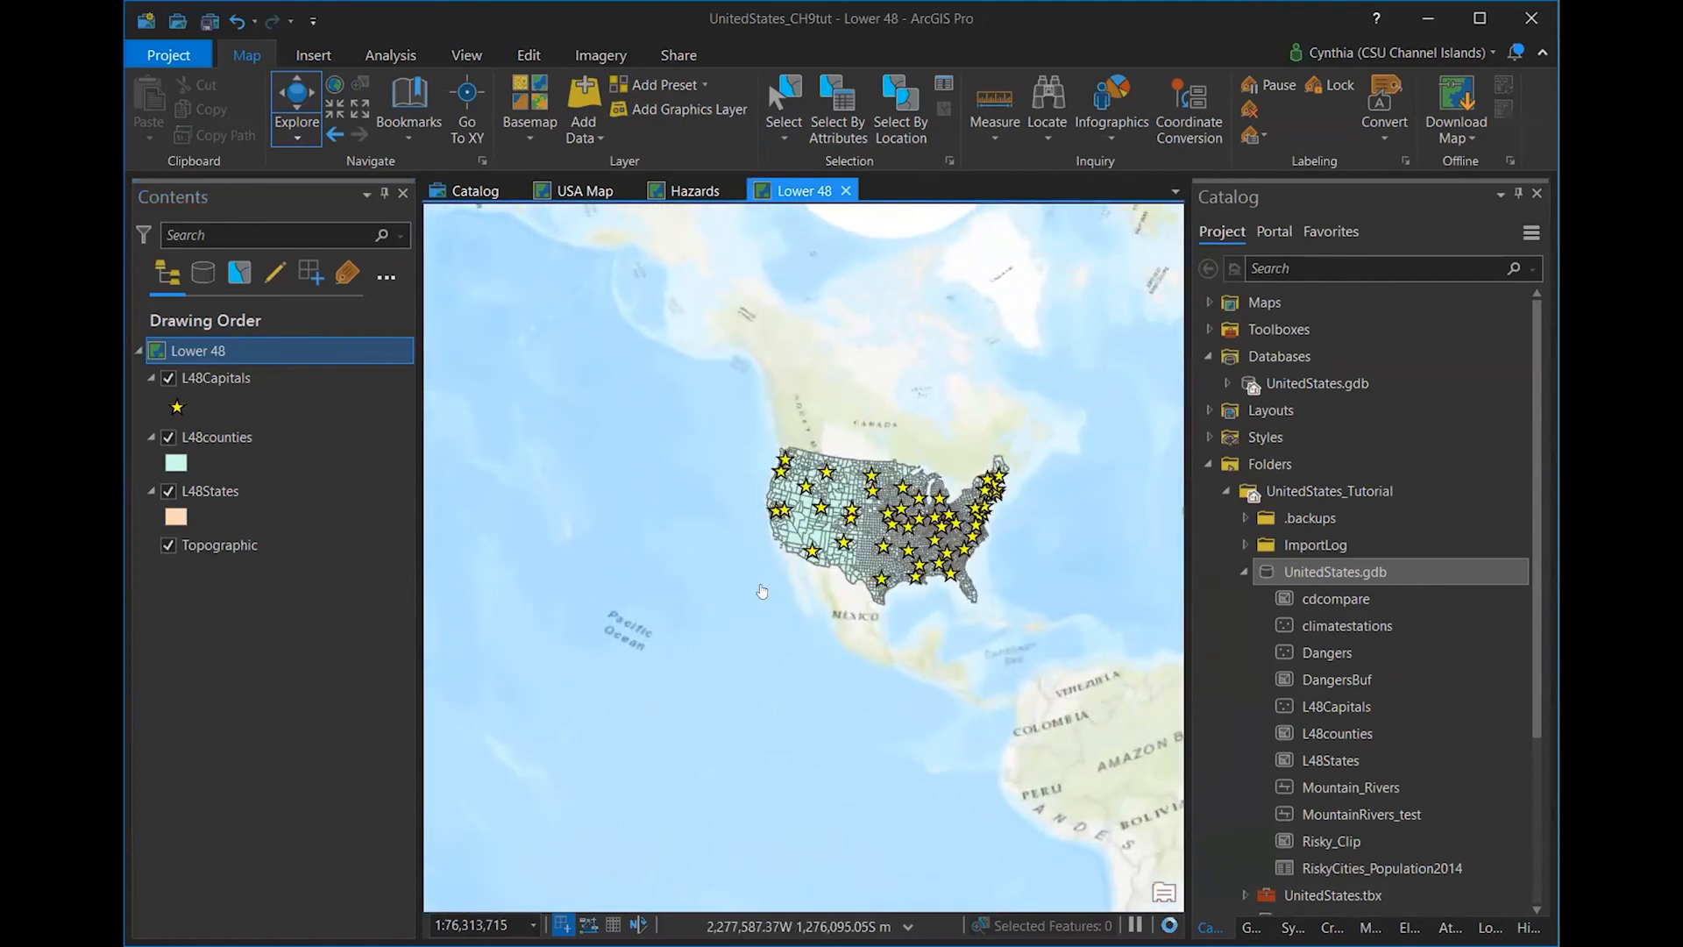
scroll(762, 592, up, 2)
drag(840, 553, 684, 619)
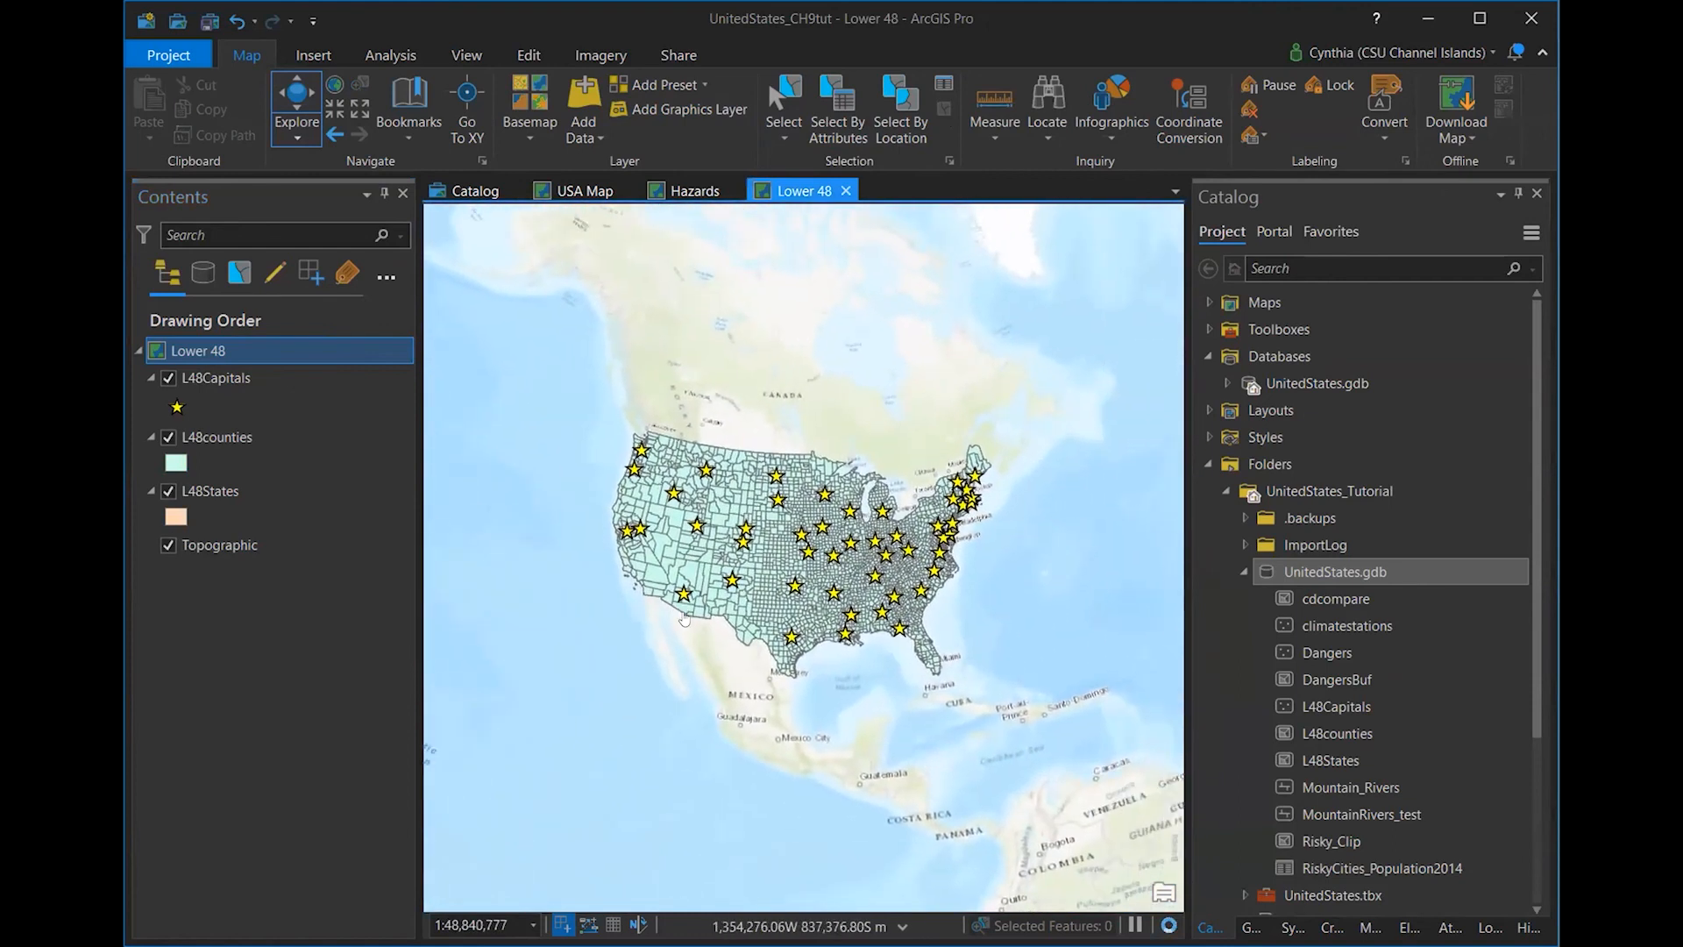